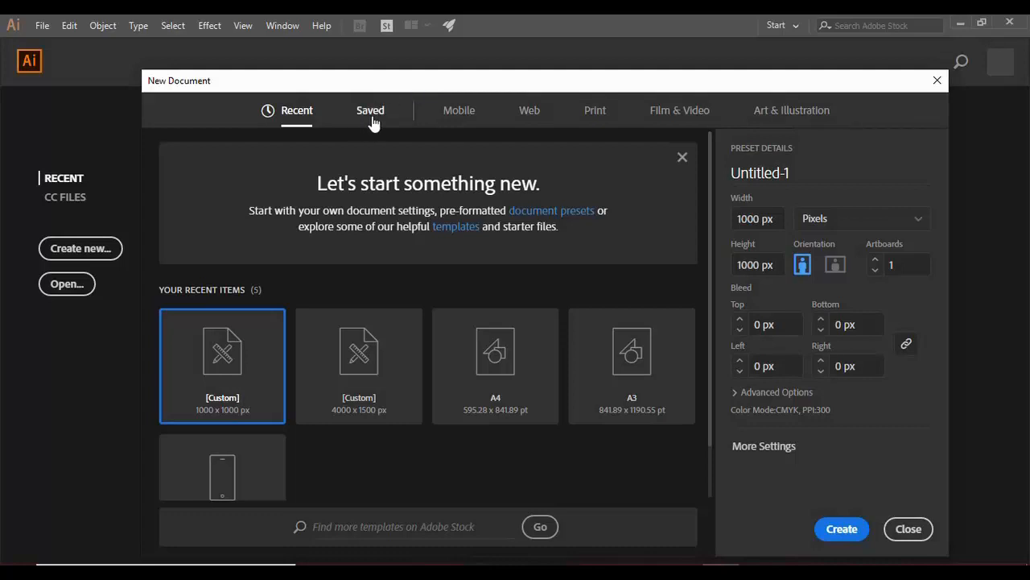
Examine the blank document presets and templates for Mobile, Web, Print, Film & Video, and Art & Illustration
{"action": "left_click", "coordinate": [459, 113]}
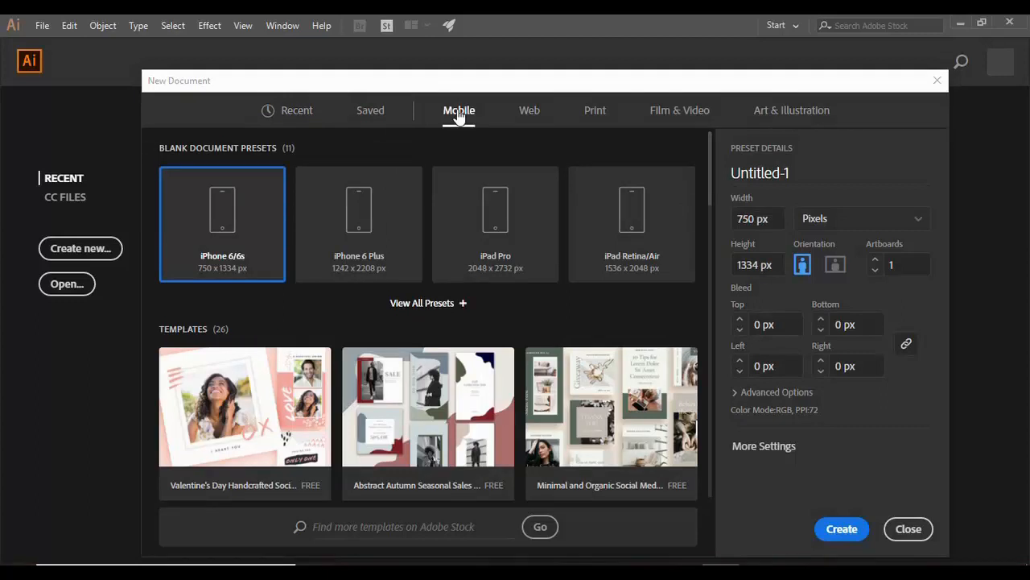
{"action": "left_click", "coordinate": [382, 223]}
{"action": "left_click", "coordinate": [492, 231]}
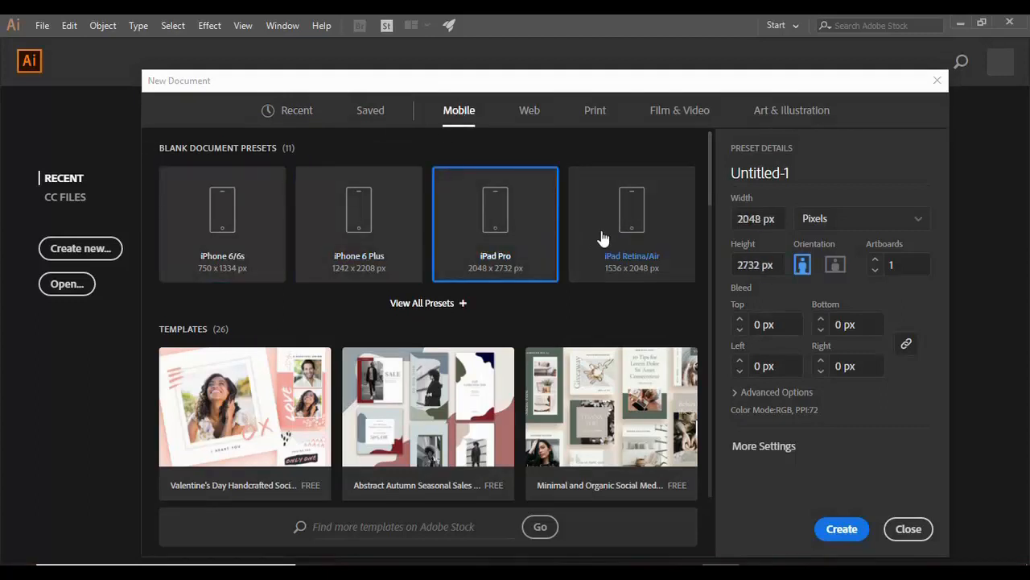
{"action": "left_click", "coordinate": [531, 112]}
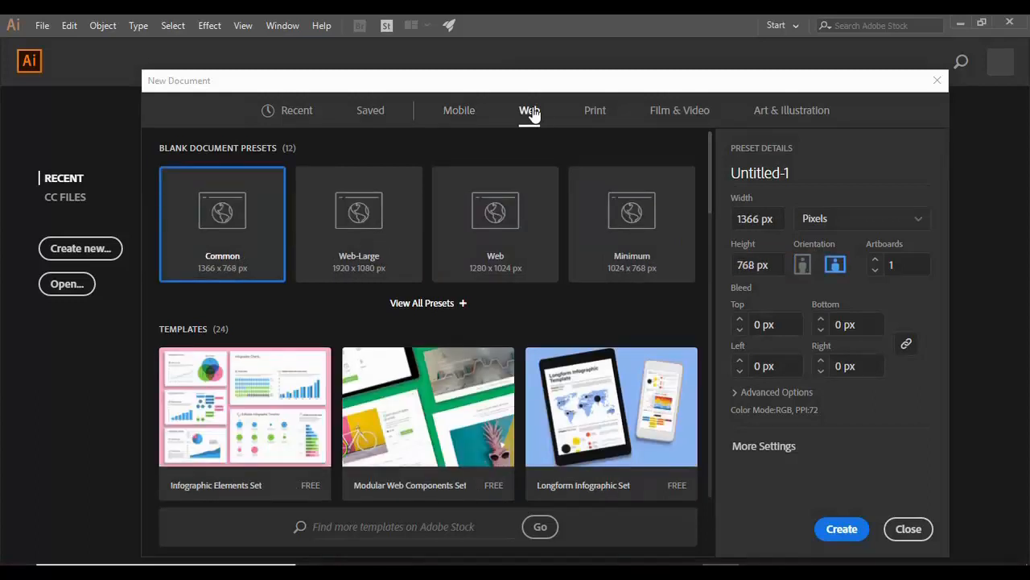
{"action": "left_click", "coordinate": [602, 122]}
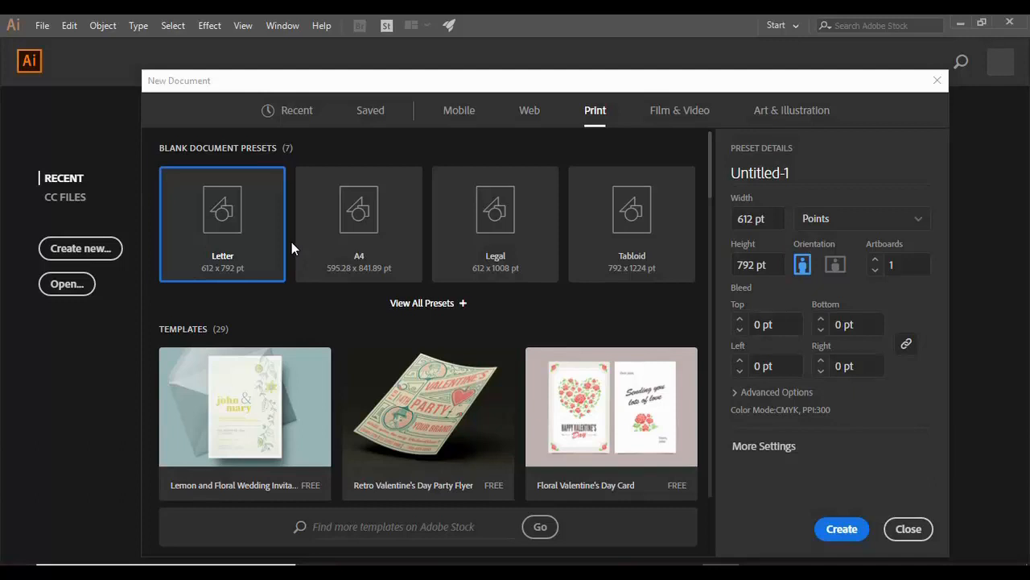
{"action": "left_click", "coordinate": [661, 119]}
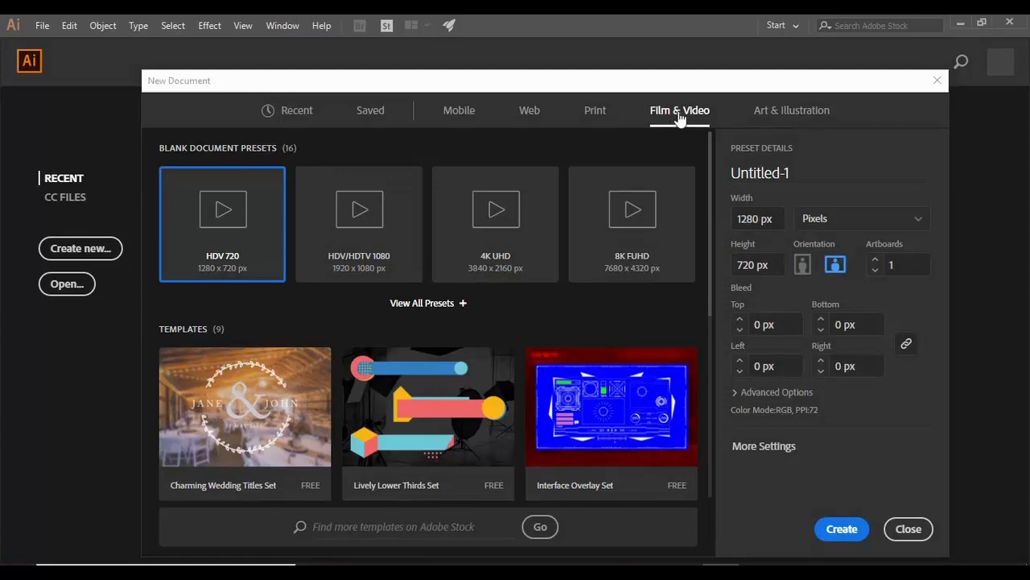
{"action": "left_click", "coordinate": [773, 121]}
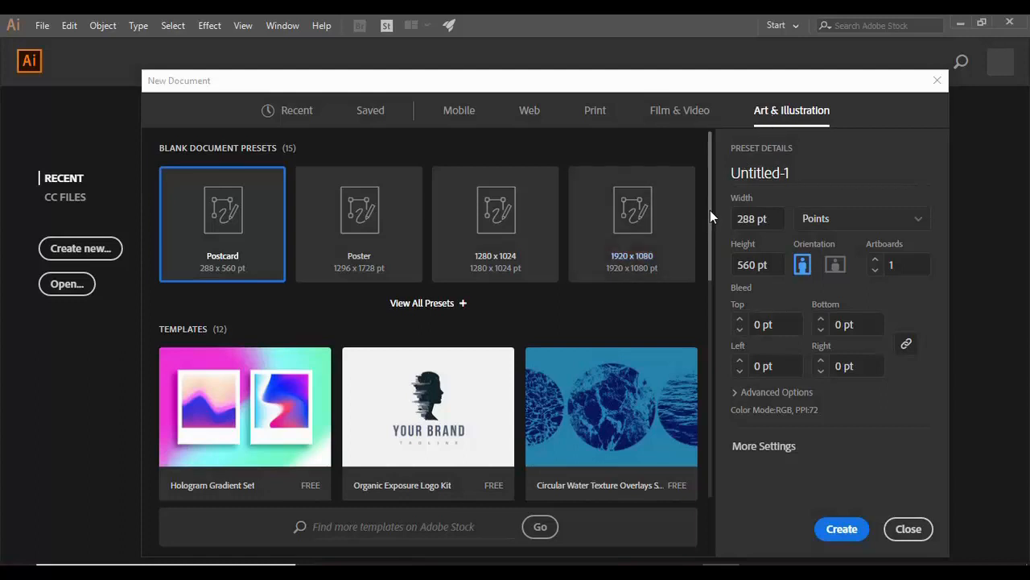
{"action": "left_click_drag", "start_coordinate": [711, 213], "coordinate": [720, 285]}
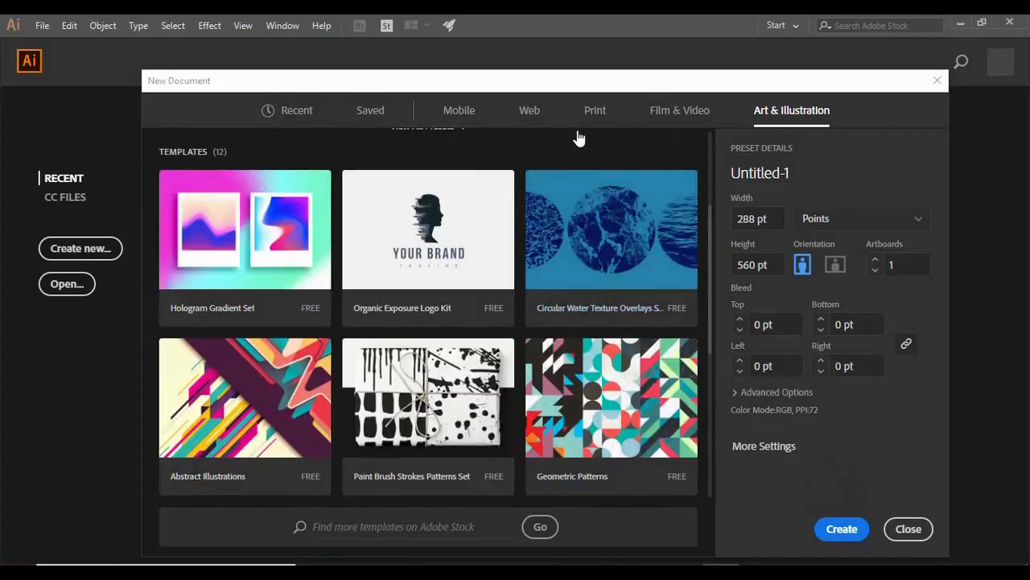
{"action": "left_click", "coordinate": [596, 113]}
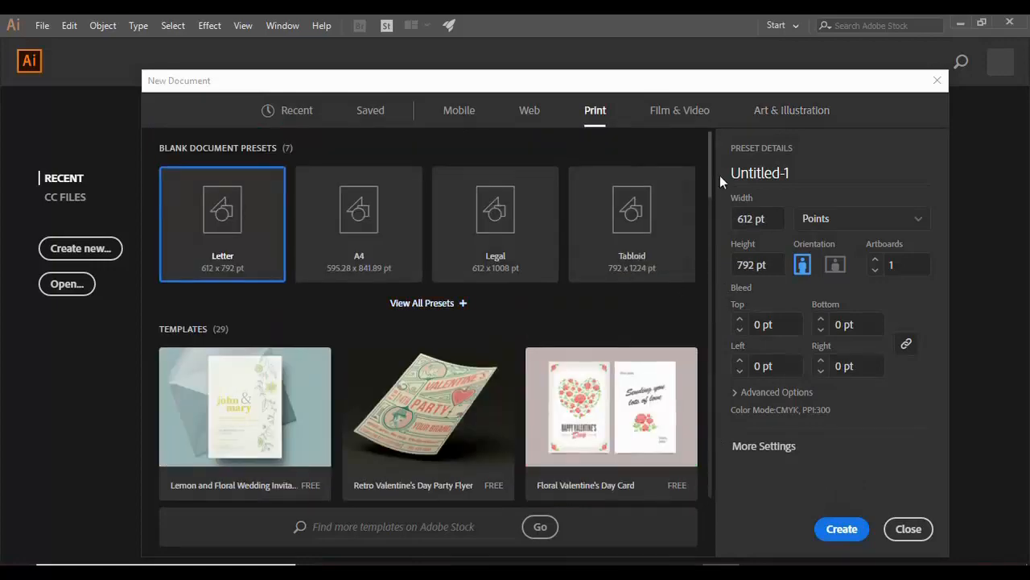
{"action": "left_click_drag", "start_coordinate": [711, 174], "coordinate": [719, 439]}
Choose the recent custom 1000 x 1000 px preset and keep Pixels as the unit
{"action": "left_click", "coordinate": [299, 121]}
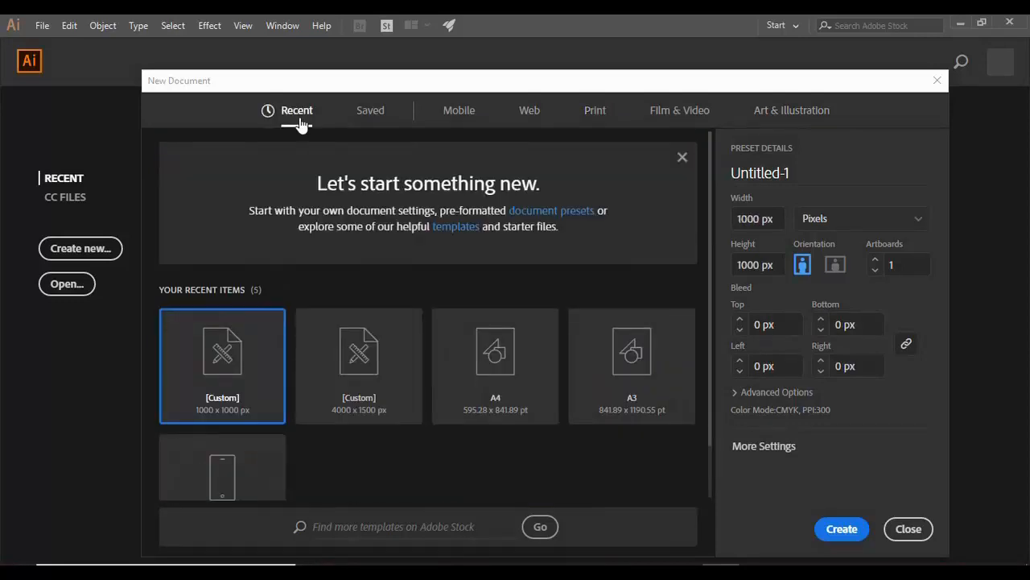
{"action": "left_click", "coordinate": [752, 219]}
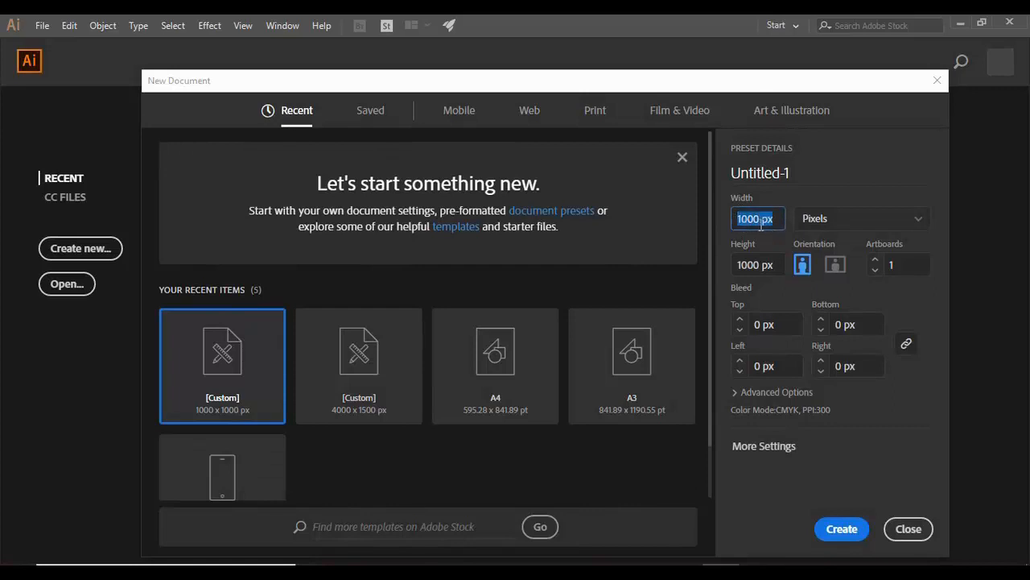
{"action": "left_click_drag", "start_coordinate": [737, 267], "coordinate": [779, 274]}
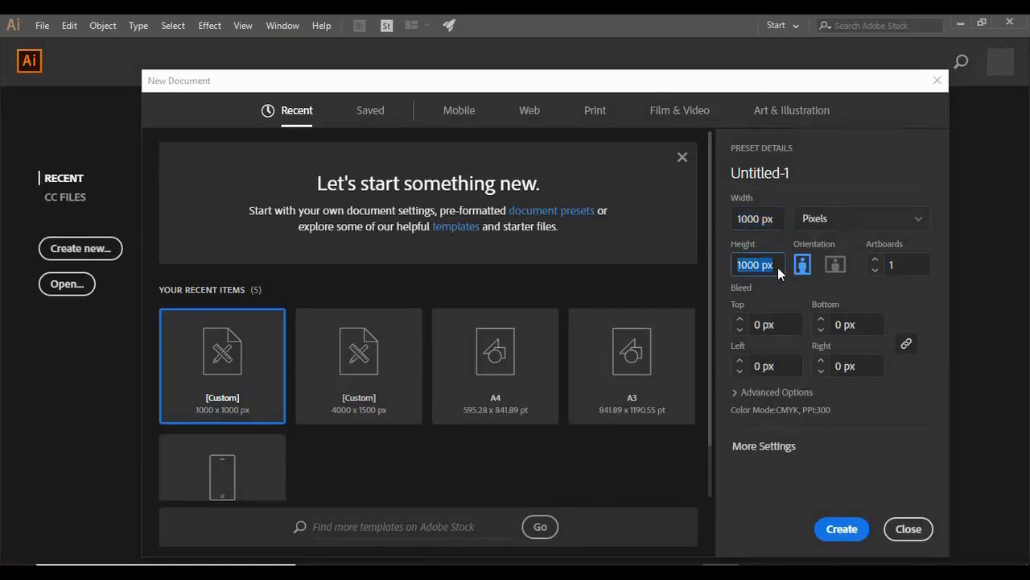
{"action": "left_click", "coordinate": [849, 222]}
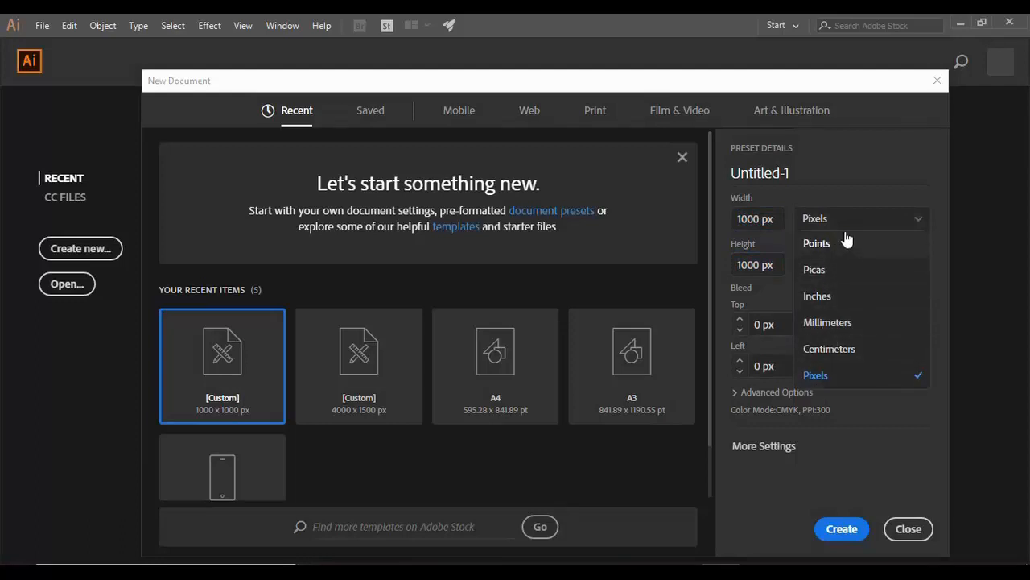
{"action": "left_click", "coordinate": [842, 219]}
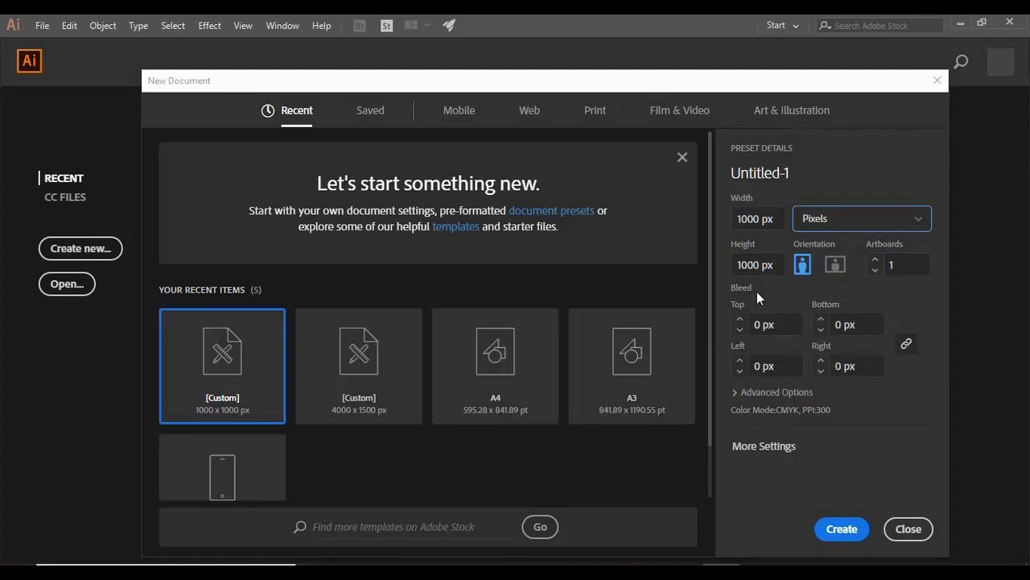
Set the bleed to 1 px on all four sides and create the document
{"action": "left_click", "coordinate": [738, 321]}
{"action": "left_click", "coordinate": [739, 329]}
{"action": "left_click", "coordinate": [739, 318]}
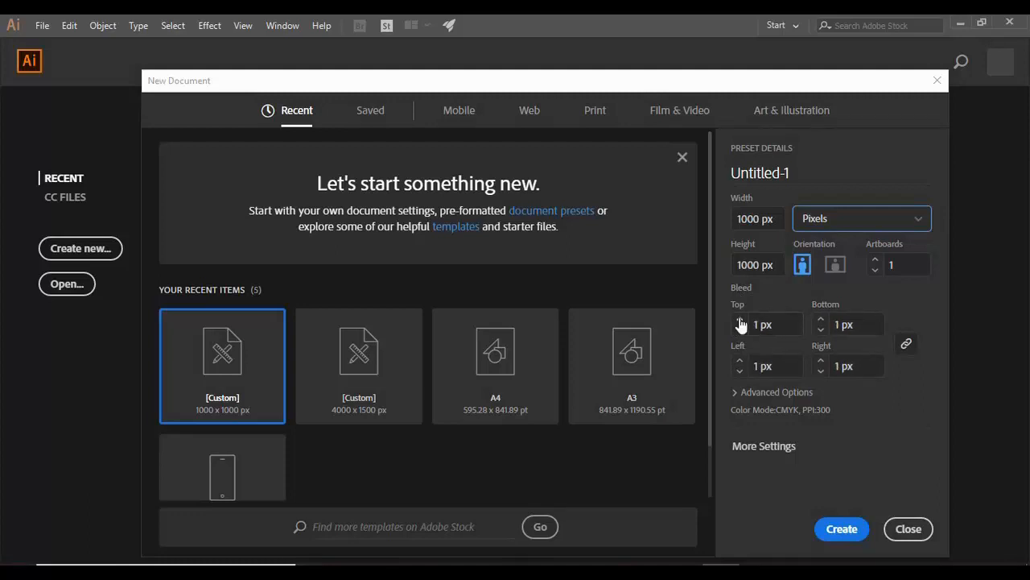
{"action": "left_click", "coordinate": [836, 535]}
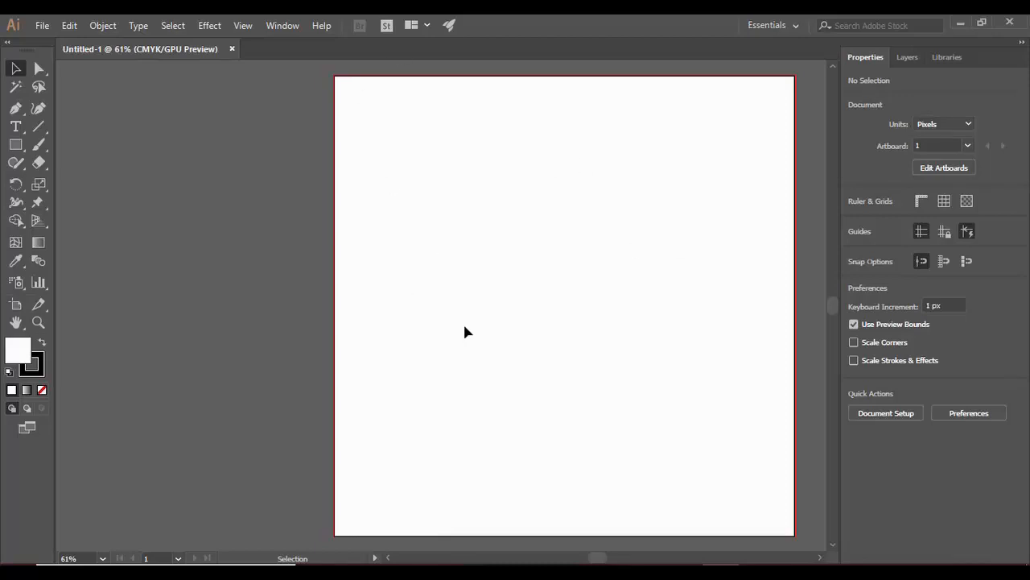
Zoom repeatedly out of and into the blank artboard, finishing at a 33.33% view
{"action": "key", "text": "ctrl+minus"}
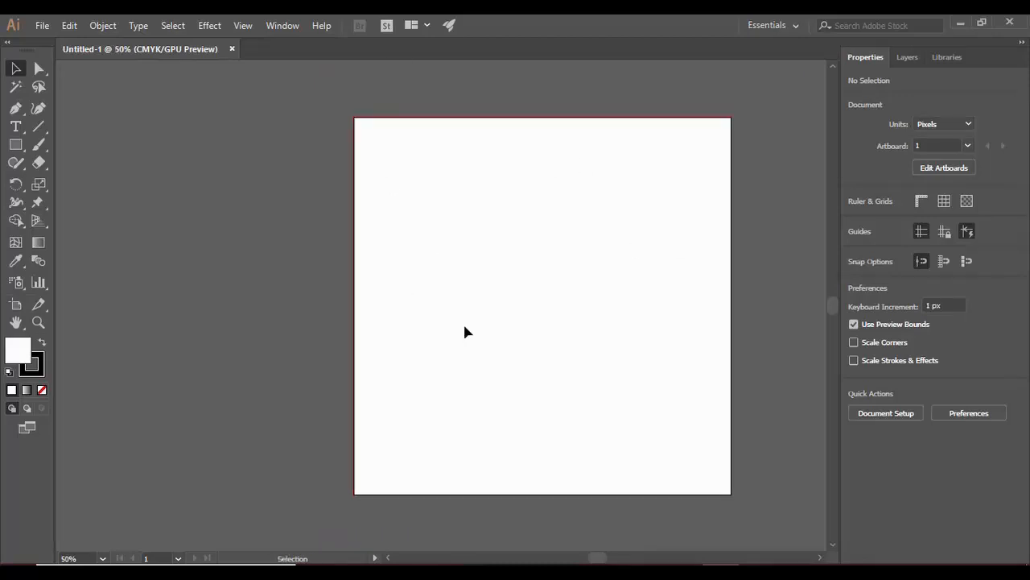
{"action": "key", "text": "ctrl+minus"}
{"action": "key", "text": "ctrl+minus"}
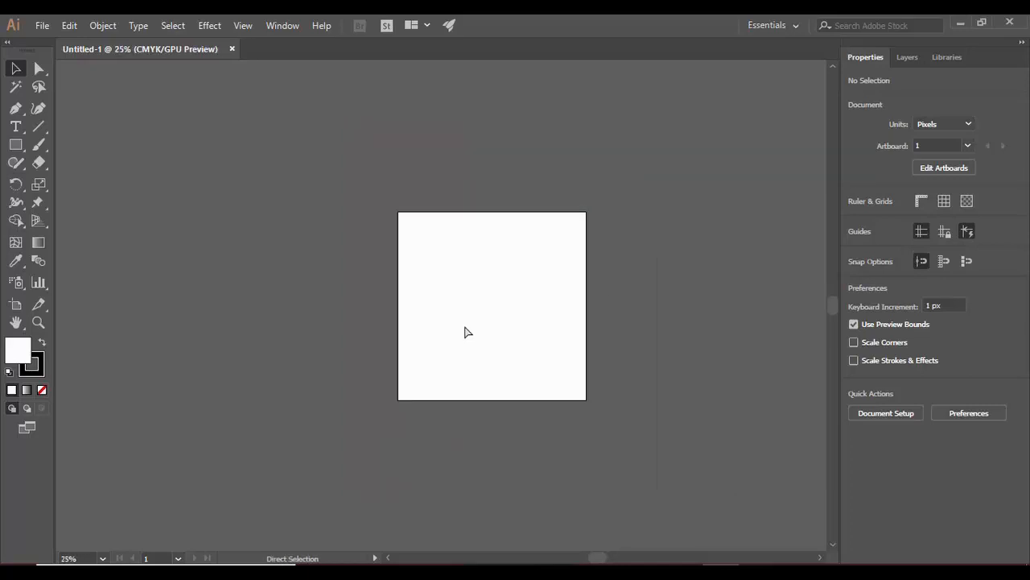
{"action": "key", "text": "ctrl+plus"}
{"action": "key", "text": "ctrl+plus"}
{"action": "key", "text": "ctrl+plus"}
{"action": "key", "text": "ctrl+minus"}
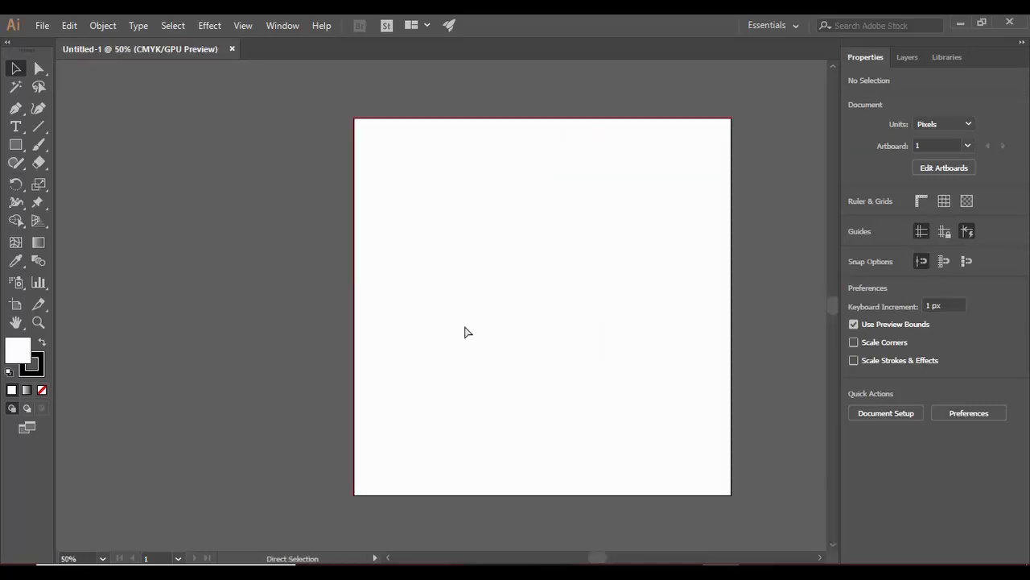
{"action": "key", "text": "ctrl+minus"}
{"action": "key", "text": "ctrl+minus"}
{"action": "key", "text": "ctrl+minus"}
{"action": "key", "text": "ctrl+minus"}
{"action": "key", "text": "ctrl+minus"}
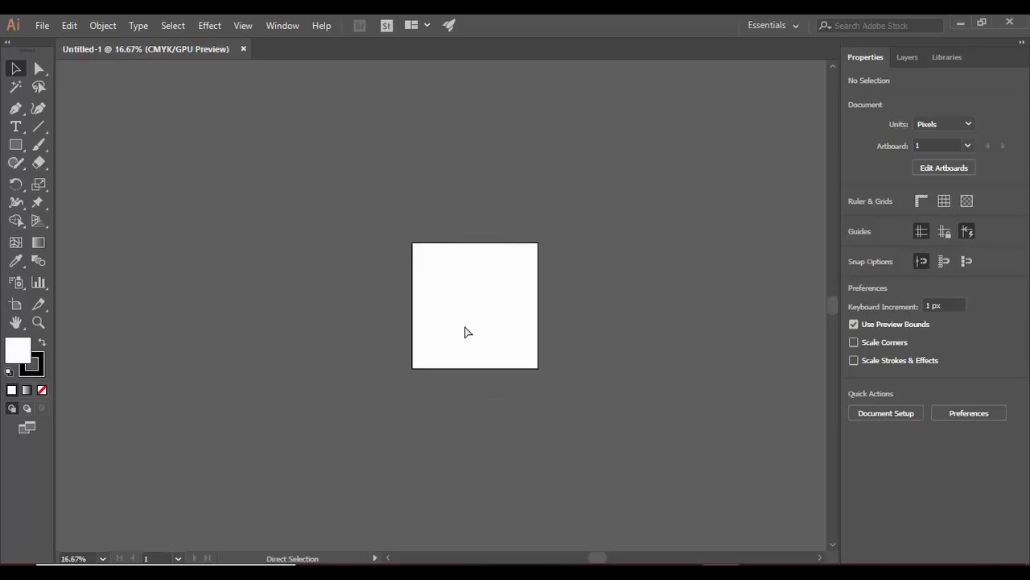
{"action": "key", "text": "ctrl+minus"}
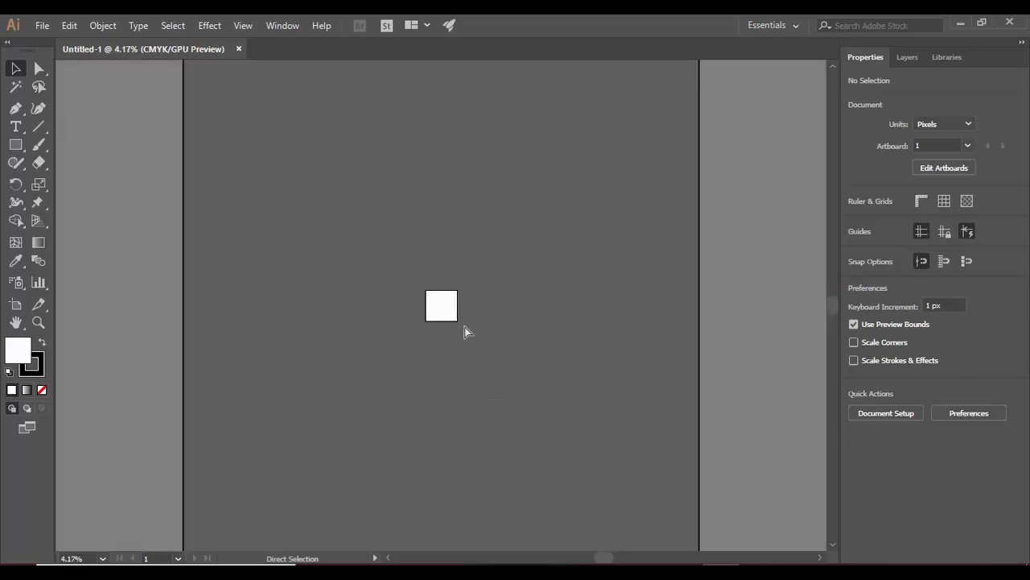
{"action": "key", "text": "ctrl+plus"}
{"action": "key", "text": "ctrl+plus"}
{"action": "key", "text": "ctrl+plus"}
{"action": "key", "text": "ctrl+plus"}
{"action": "key", "text": "ctrl+plus"}
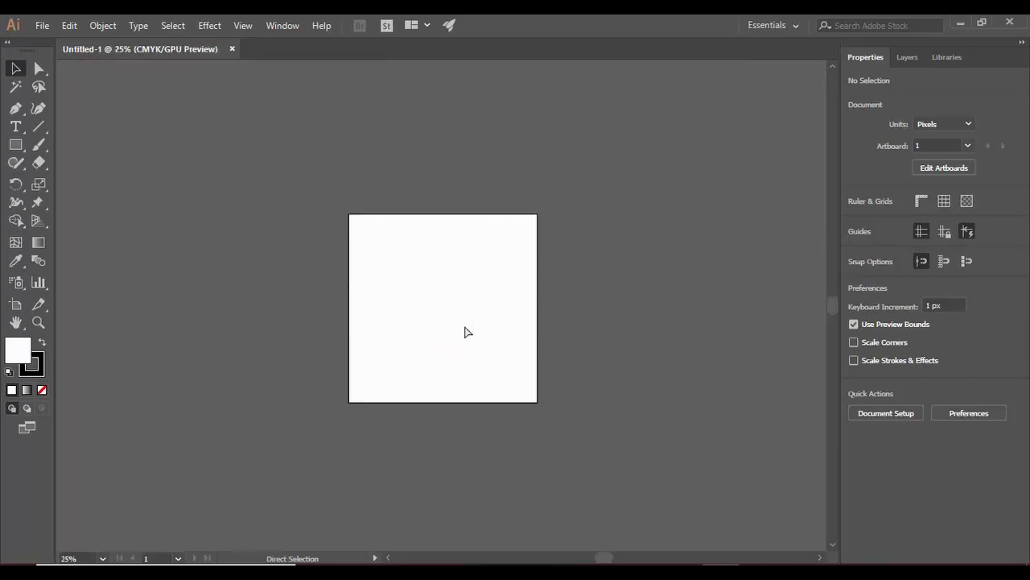
{"action": "key", "text": "ctrl+plus"}
{"action": "key", "text": "ctrl+plus"}
{"action": "key", "text": "ctrl+plus"}
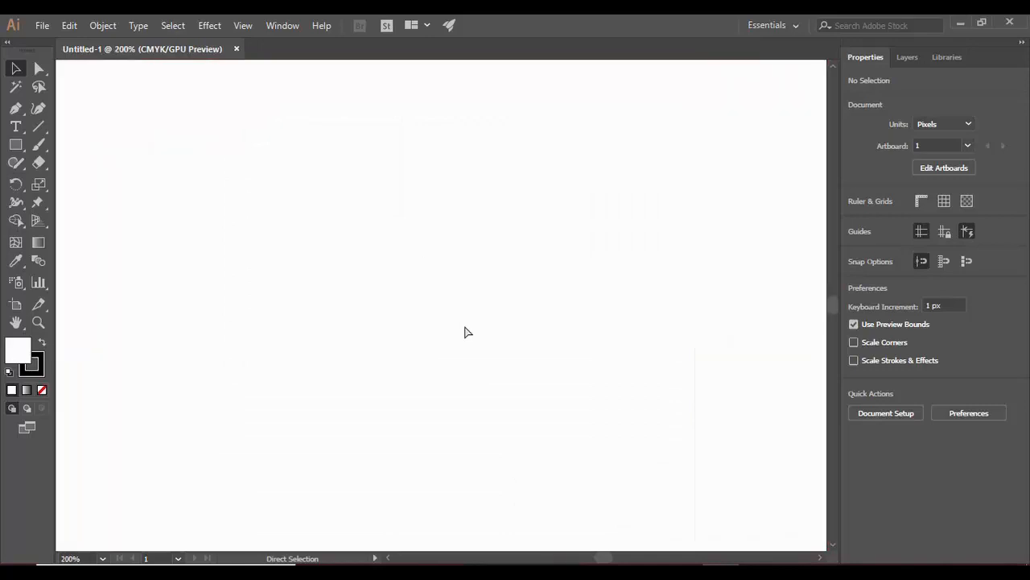
{"action": "key", "text": "ctrl+minus"}
{"action": "key", "text": "ctrl+minus"}
{"action": "key", "text": "ctrl+plus"}
{"action": "key", "text": "ctrl+minus"}
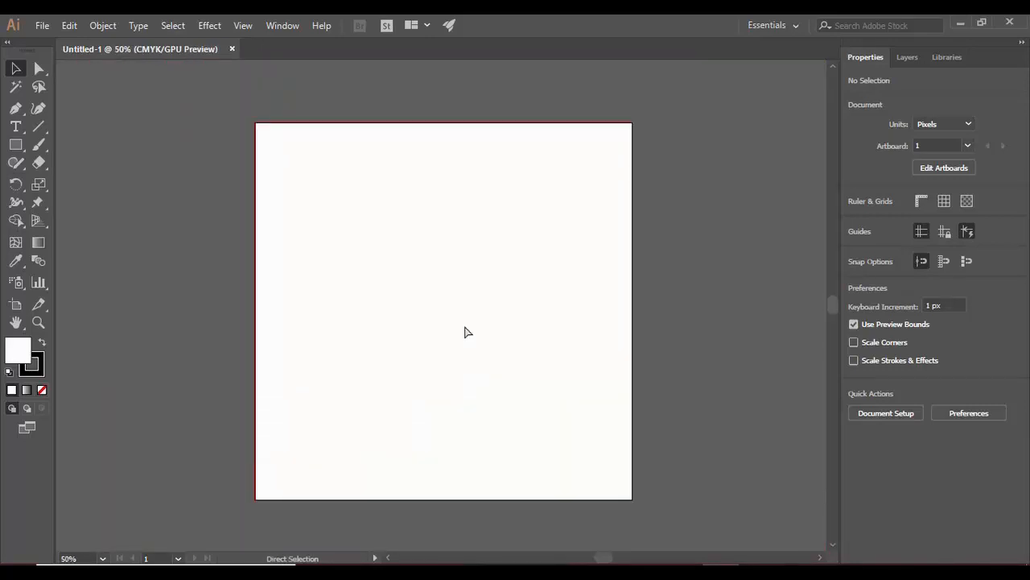
{"action": "key", "text": "ctrl+minus"}
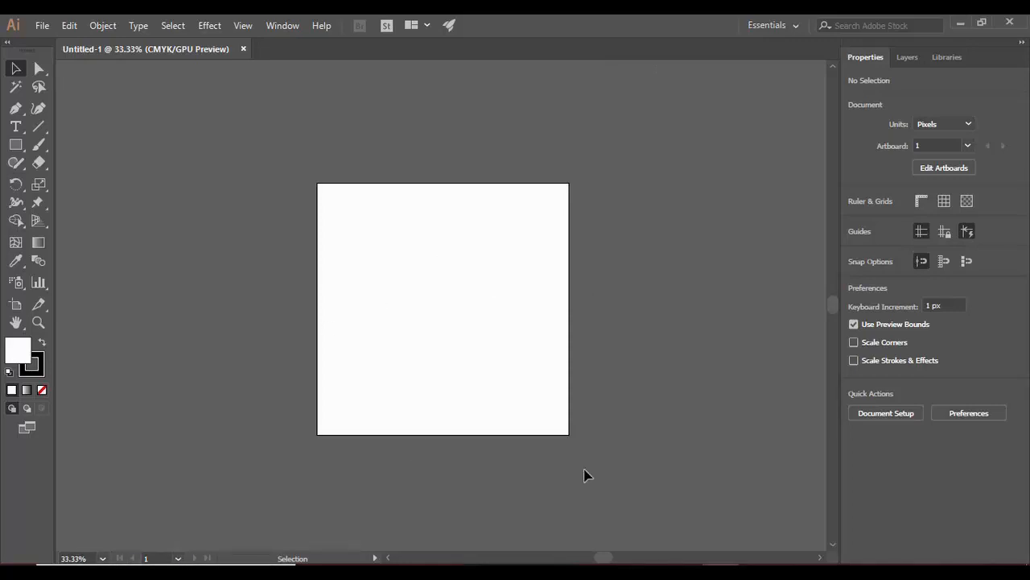
Go to artboard 1 with the artboard navigation and scroll the canvas horizontally and vertically
{"action": "left_click", "coordinate": [178, 558]}
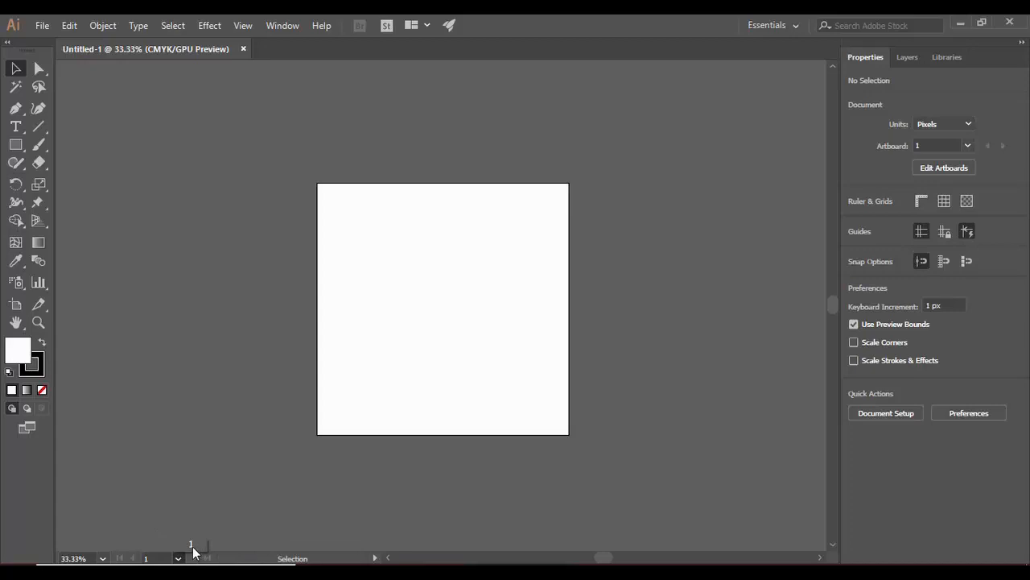
{"action": "left_click", "coordinate": [191, 544]}
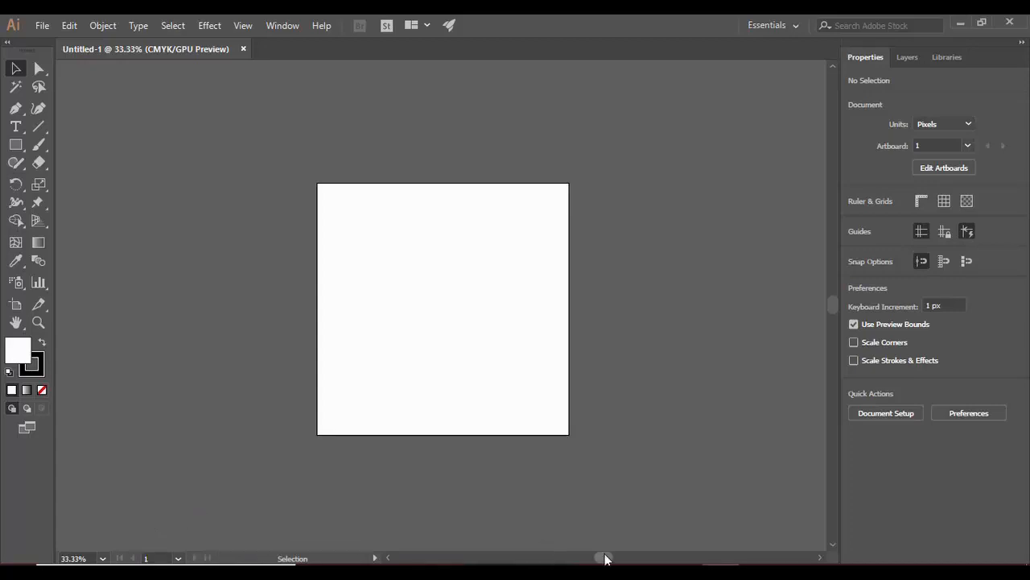
{"action": "mouse_move", "coordinate": [605, 556]}
{"action": "left_mouse_down"}
{"action": "mouse_move", "coordinate": [628, 557]}
{"action": "mouse_move", "coordinate": [538, 556]}
{"action": "mouse_move", "coordinate": [603, 556]}
{"action": "mouse_move", "coordinate": [588, 557]}
{"action": "left_mouse_up"}
{"action": "left_click_drag", "start_coordinate": [834, 291], "coordinate": [834, 309]}
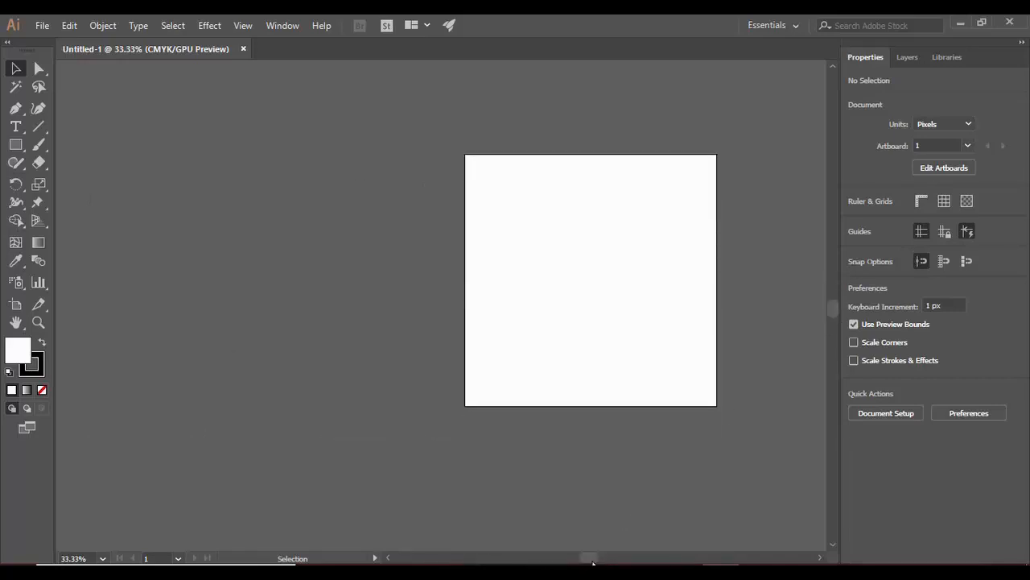
{"action": "left_click_drag", "start_coordinate": [588, 555], "coordinate": [608, 557]}
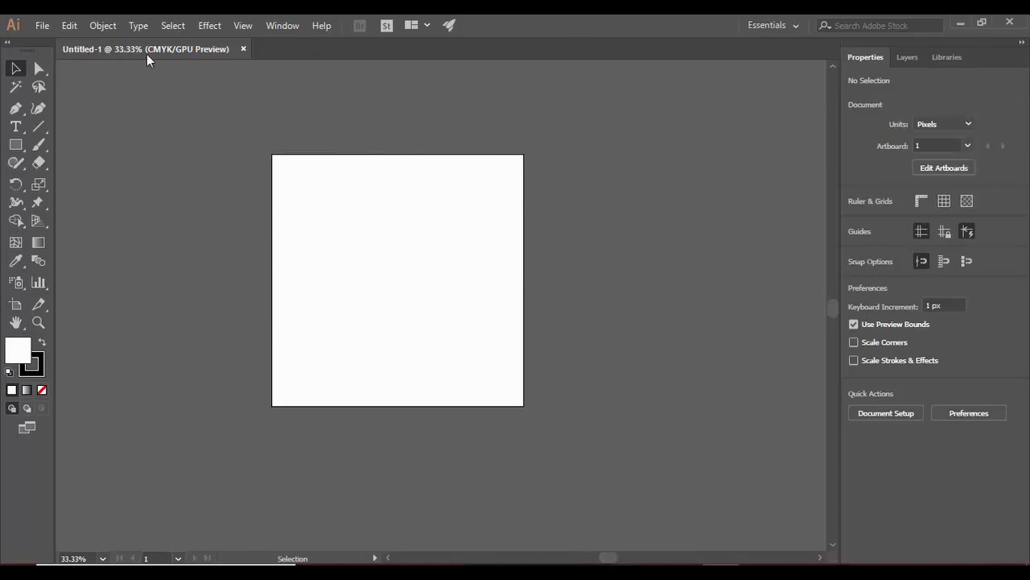
Switch the workspace from Essentials to Automation
{"action": "left_click", "coordinate": [42, 25]}
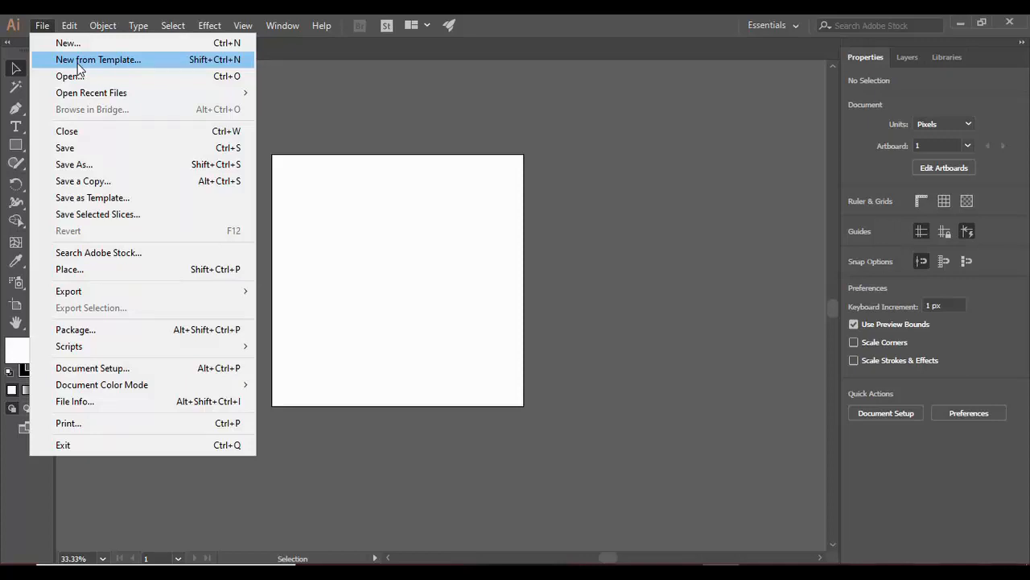
{"action": "mouse_move", "coordinate": [69, 27]}
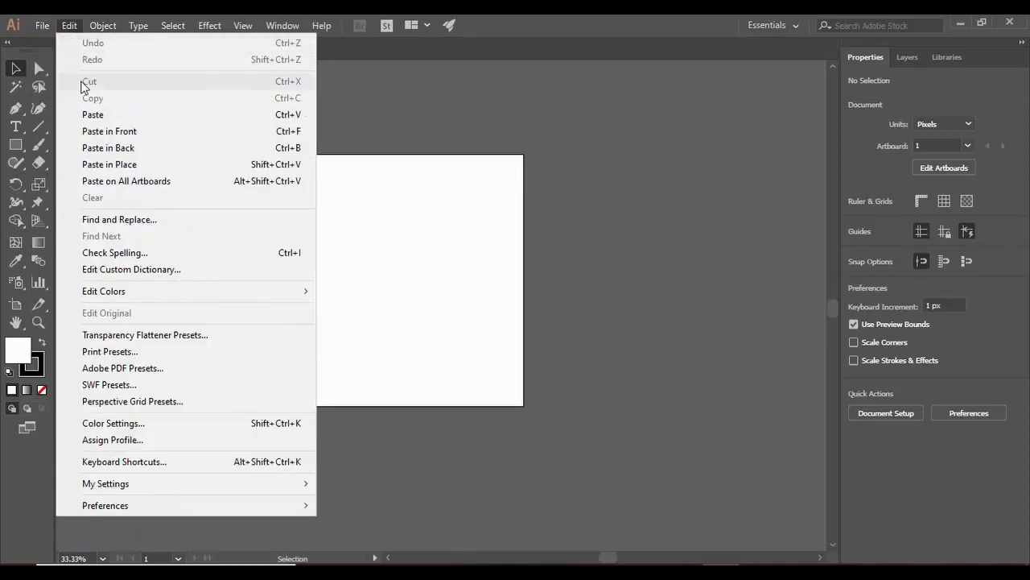
{"action": "mouse_move", "coordinate": [282, 25]}
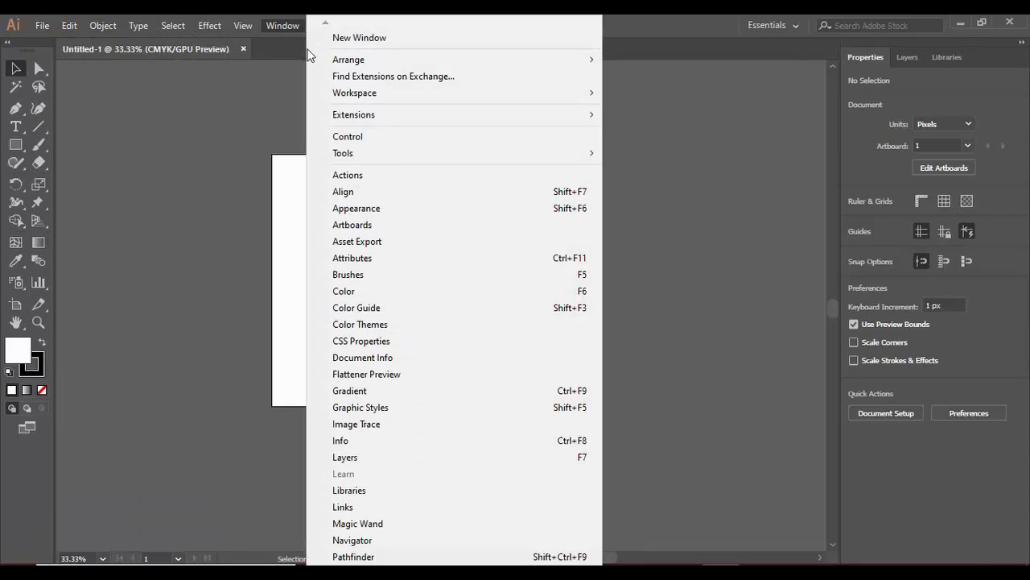
{"action": "mouse_move", "coordinate": [331, 63]}
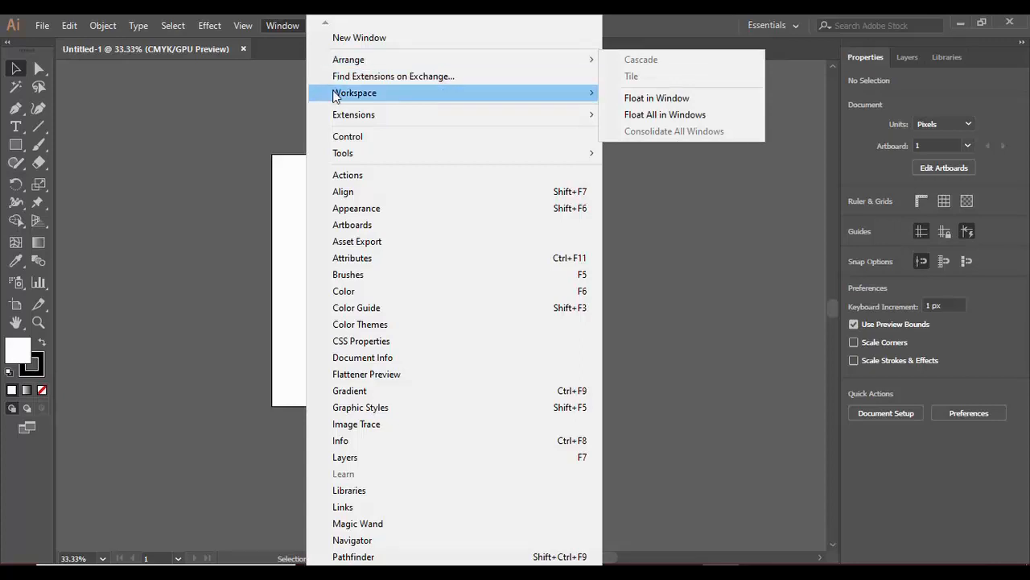
{"action": "mouse_move", "coordinate": [335, 96]}
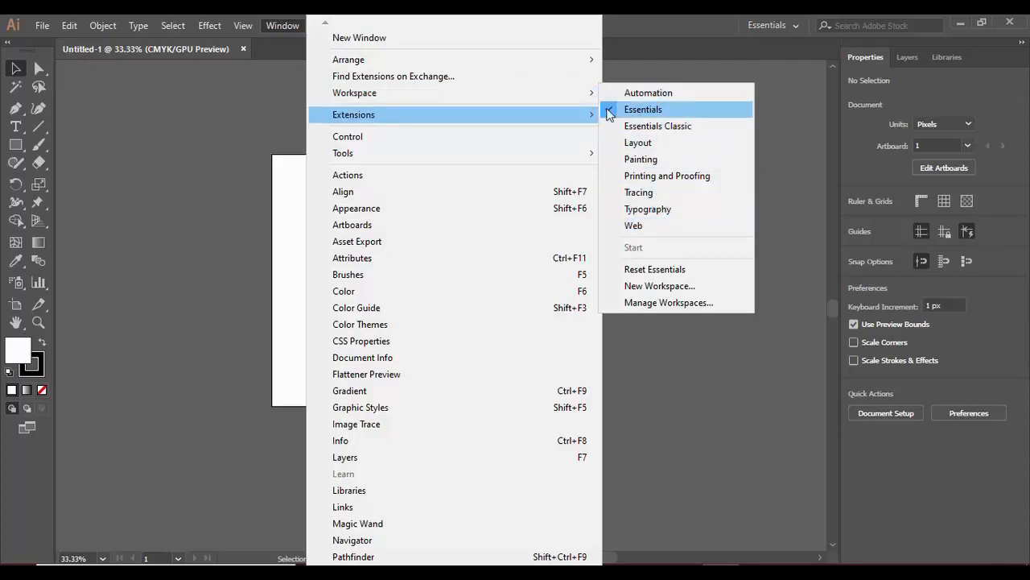
{"action": "left_click", "coordinate": [651, 92]}
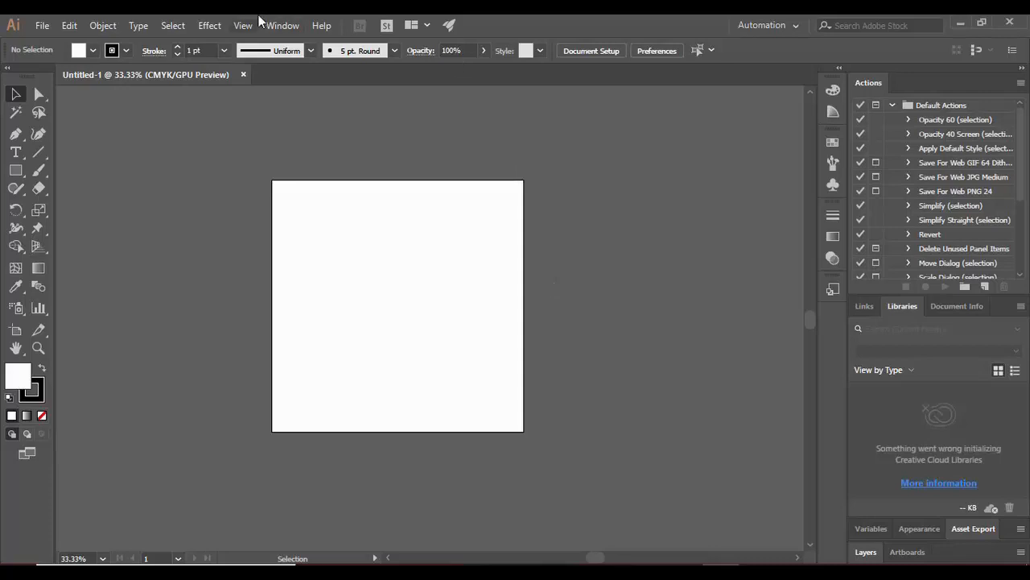
Switch the workspace to Layout and return it to Essentials
{"action": "left_click", "coordinate": [281, 25]}
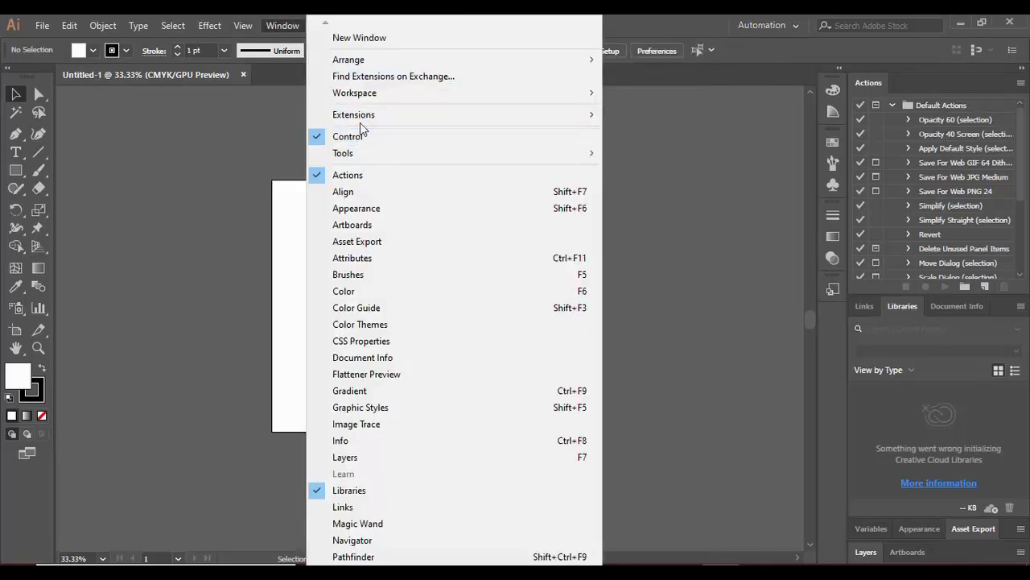
{"action": "mouse_move", "coordinate": [463, 95]}
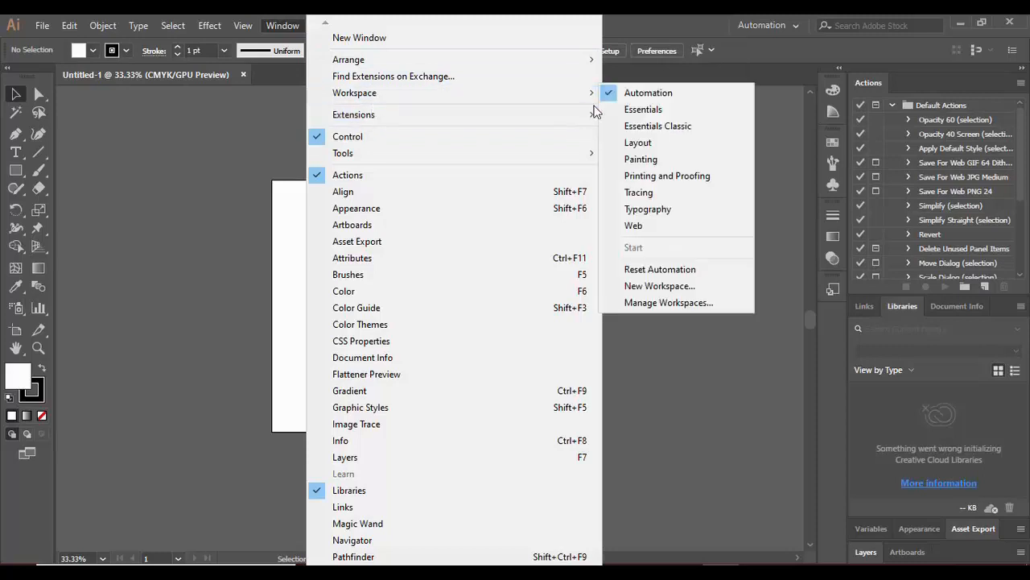
{"action": "left_click", "coordinate": [634, 146]}
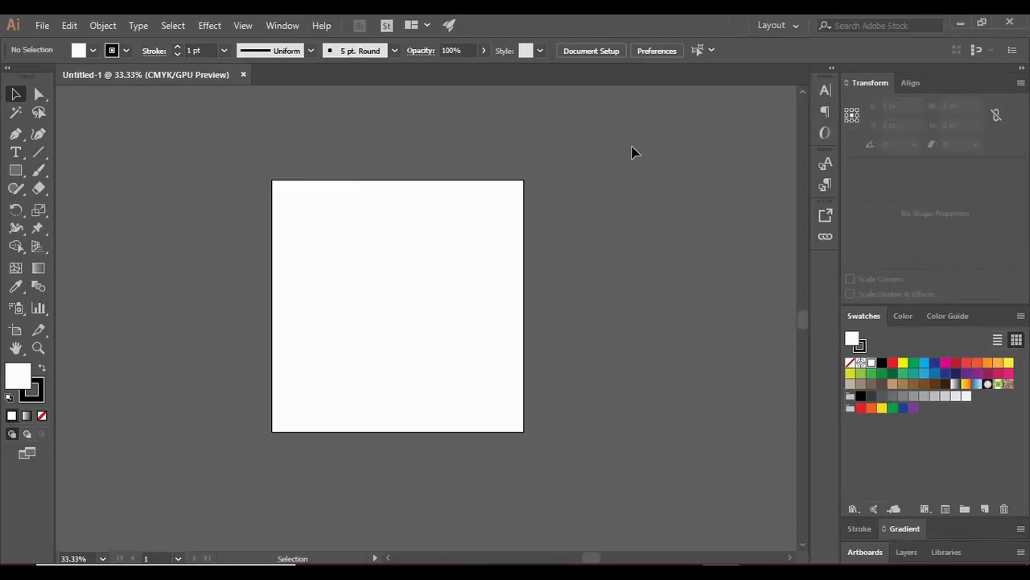
{"action": "left_click", "coordinate": [283, 25]}
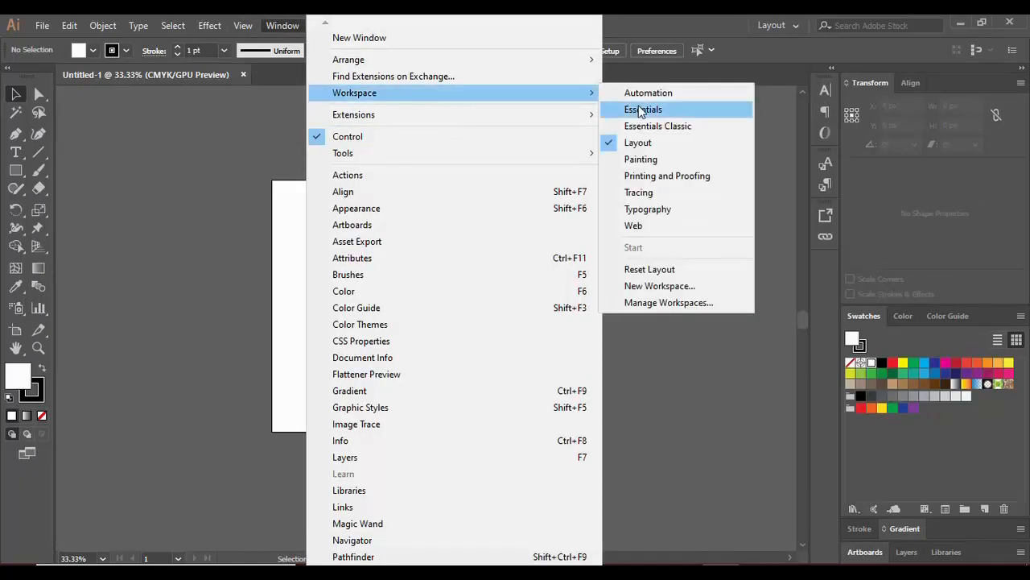
{"action": "left_click", "coordinate": [638, 105]}
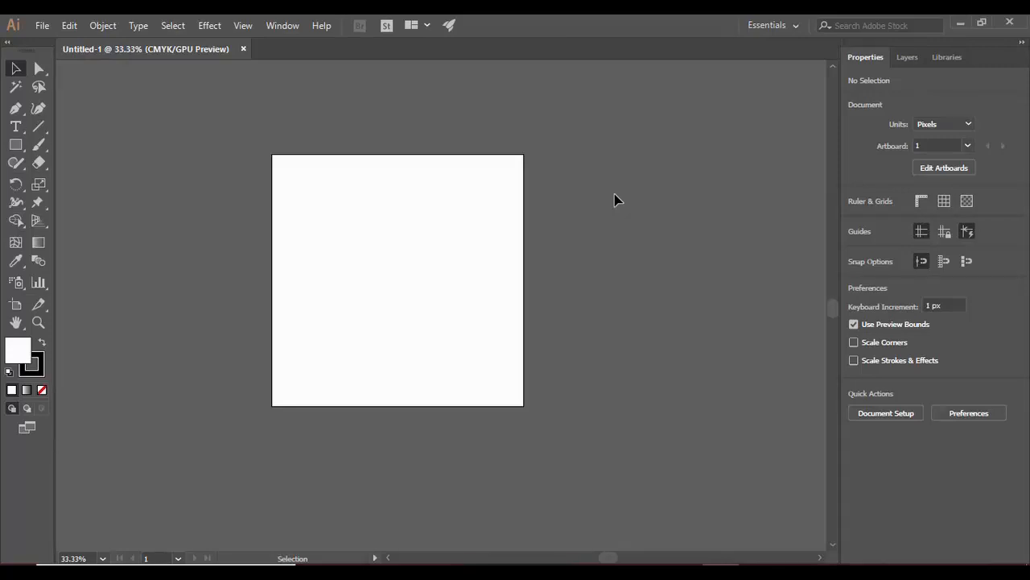
Show the Align panel group, look through its Transform and Pathfinder panels, and close the group
{"action": "left_click", "coordinate": [281, 25]}
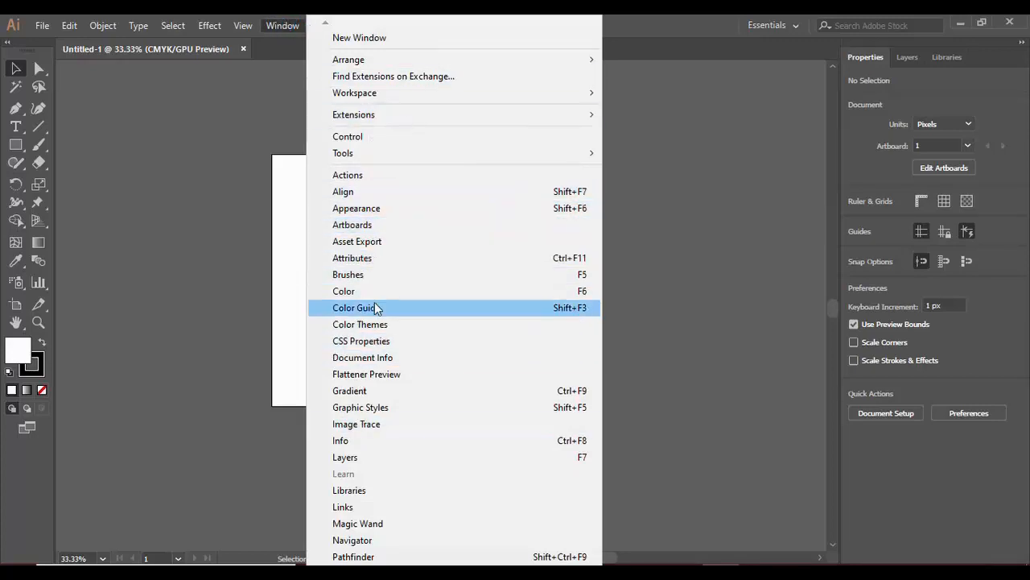
{"action": "left_click", "coordinate": [341, 193]}
{"action": "mouse_move", "coordinate": [331, 420]}
{"action": "left_mouse_down"}
{"action": "mouse_move", "coordinate": [349, 362]}
{"action": "mouse_move", "coordinate": [296, 396]}
{"action": "mouse_move", "coordinate": [326, 419]}
{"action": "left_mouse_up"}
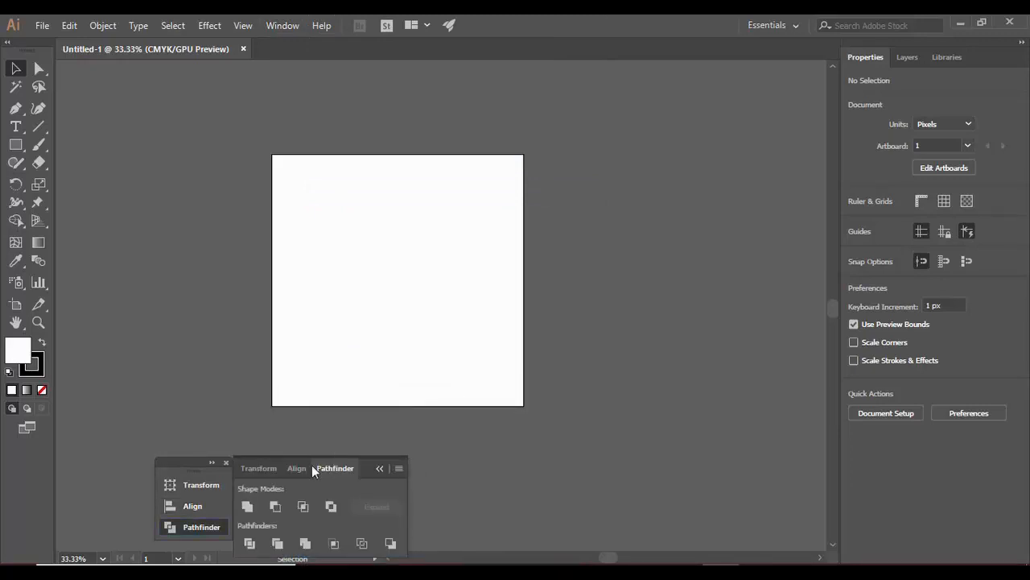
{"action": "left_click", "coordinate": [259, 468]}
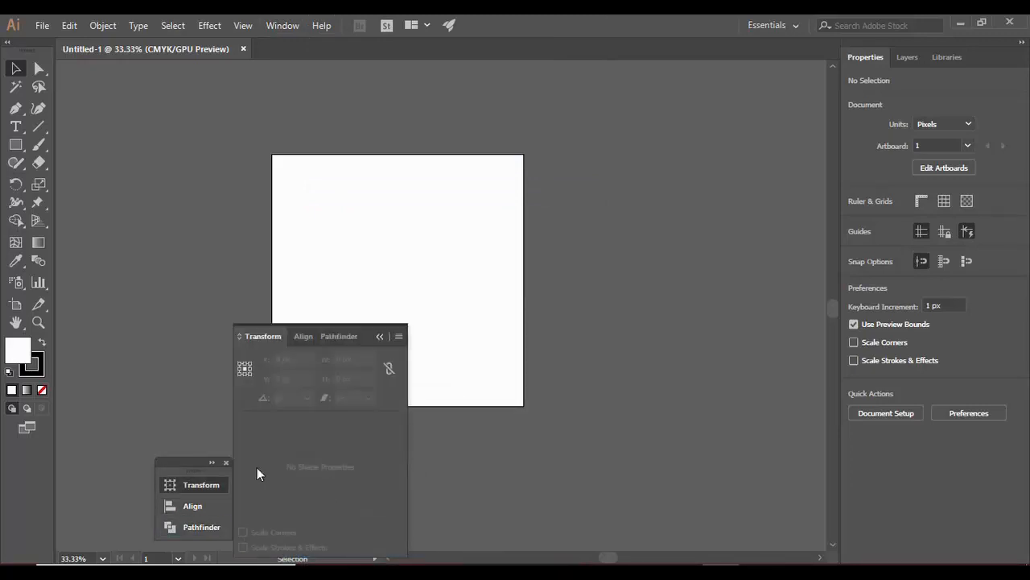
{"action": "left_click", "coordinate": [337, 338]}
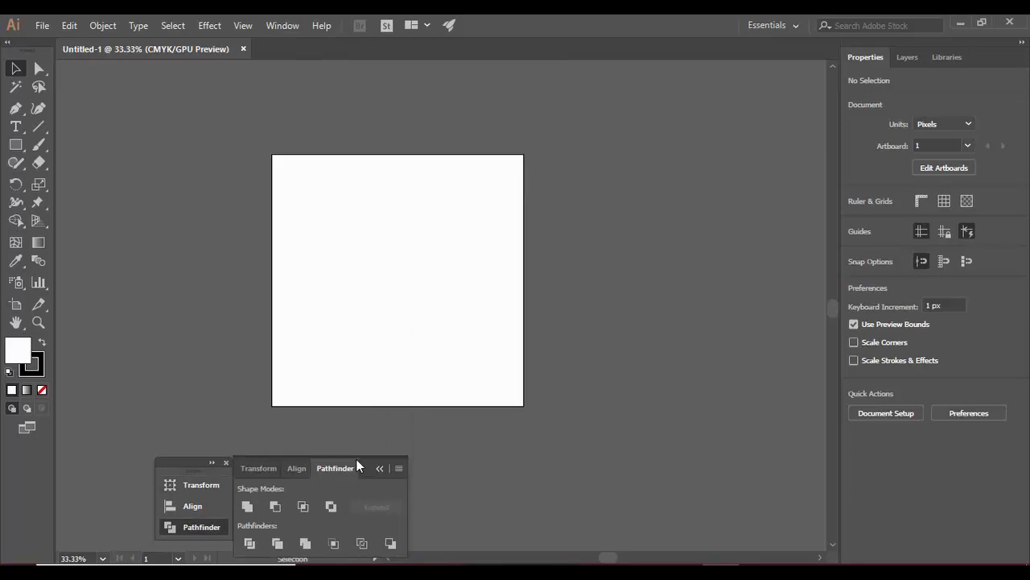
{"action": "left_click", "coordinate": [380, 469]}
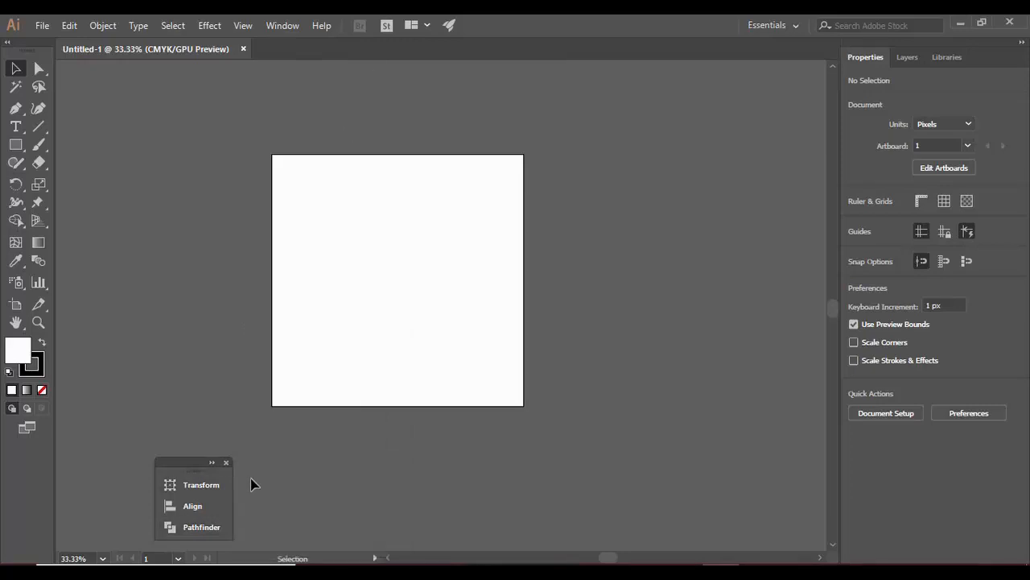
{"action": "left_click", "coordinate": [225, 462]}
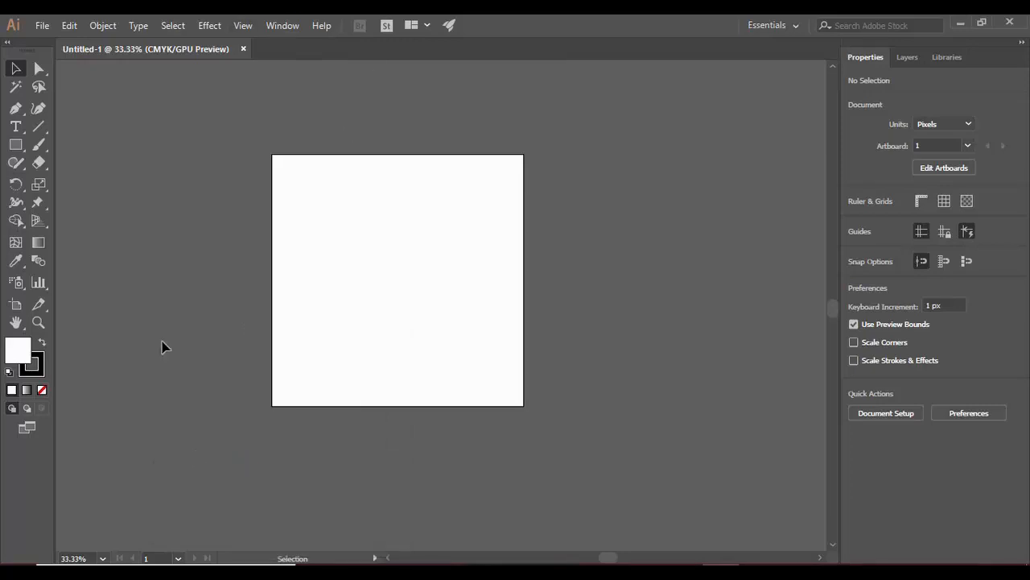
Show the Appearance panel beside the Properties panel, collapse it to icons and expand it again, and close it
{"action": "left_click", "coordinate": [286, 25]}
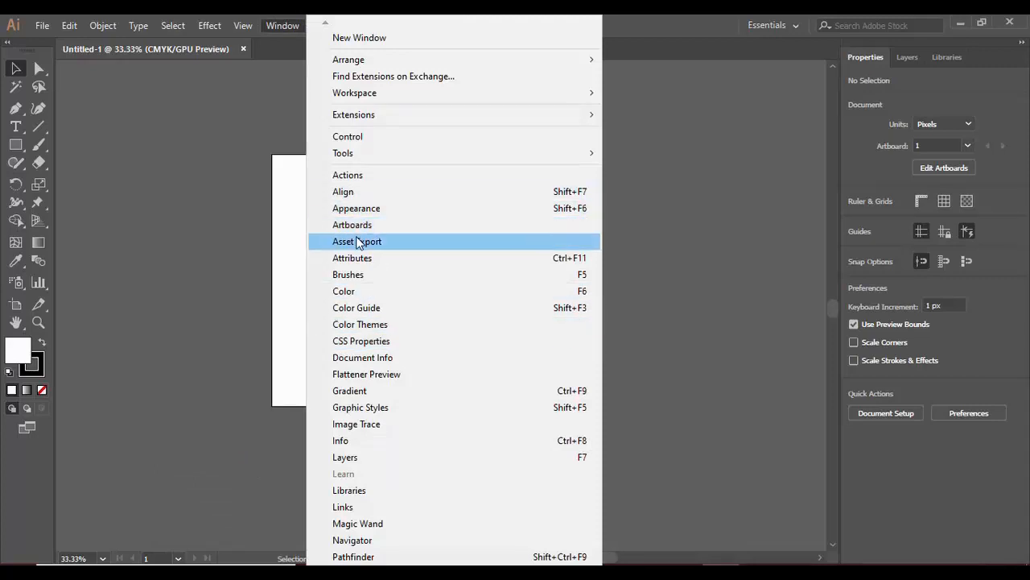
{"action": "left_click", "coordinate": [363, 208]}
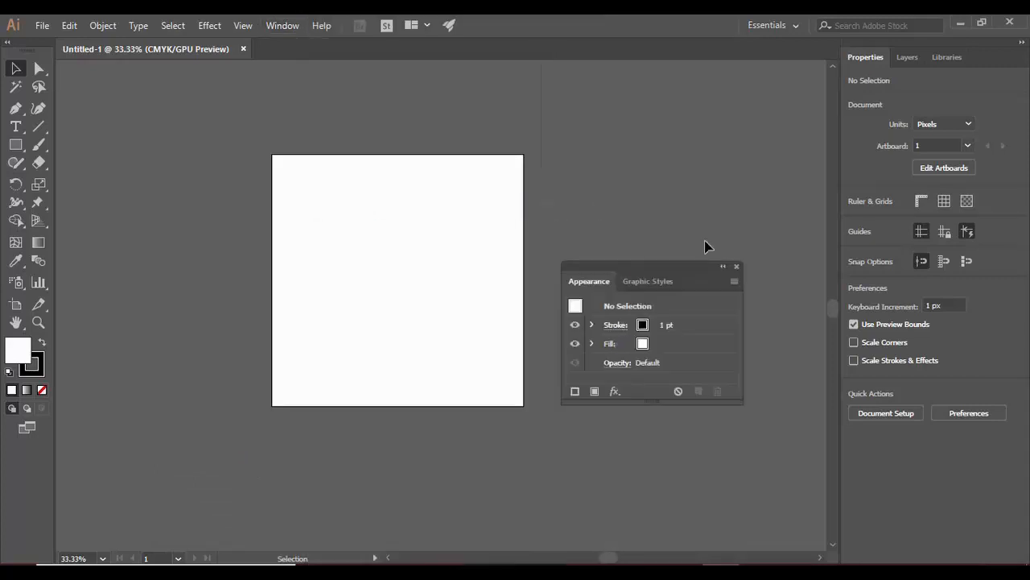
{"action": "left_click_drag", "start_coordinate": [657, 265], "coordinate": [755, 65]}
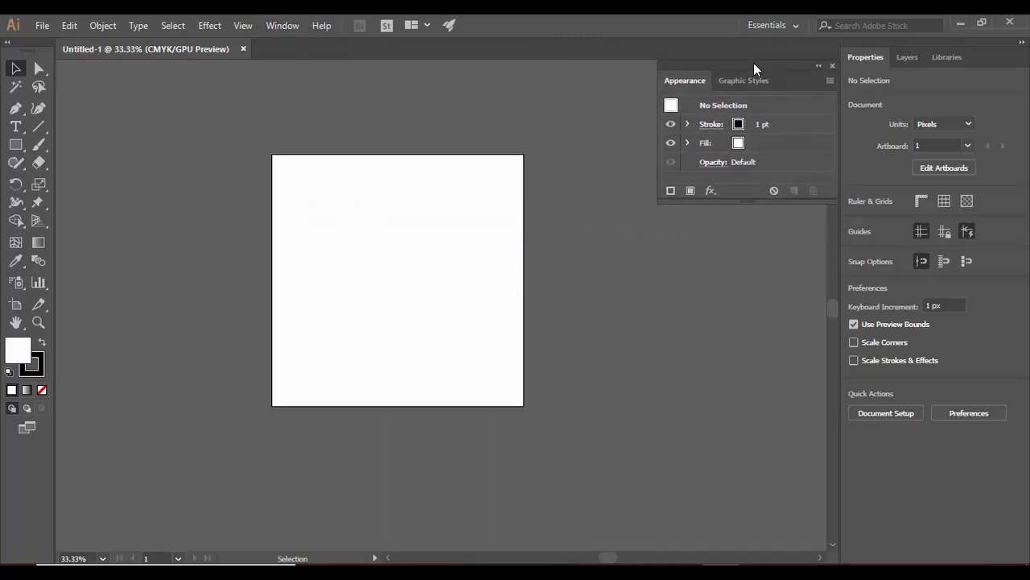
{"action": "left_click", "coordinate": [819, 66]}
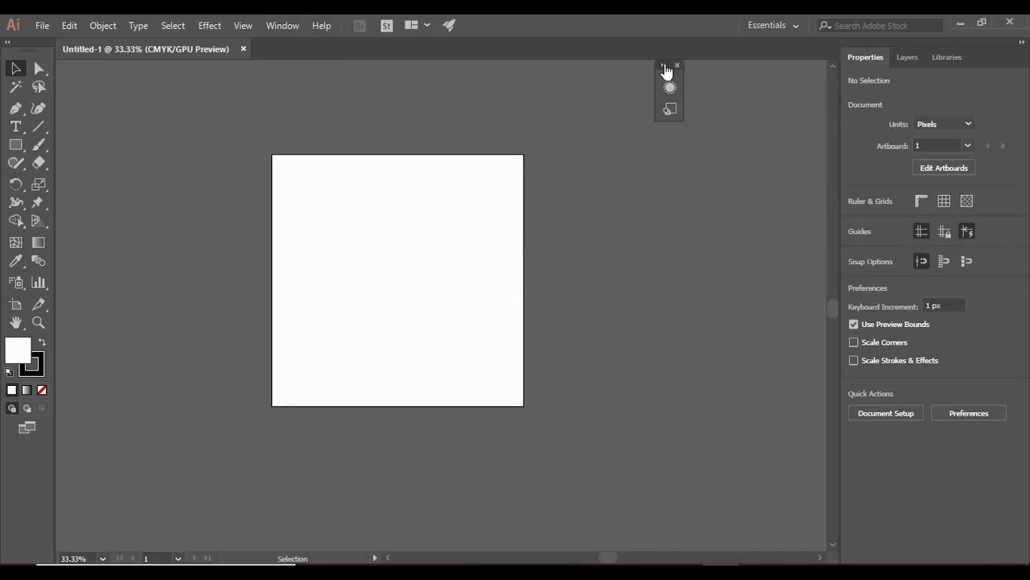
{"action": "left_click", "coordinate": [665, 66]}
{"action": "left_click", "coordinate": [828, 80]}
Fit the artboard in the window and then fit all in the window
{"action": "left_click", "coordinate": [241, 26]}
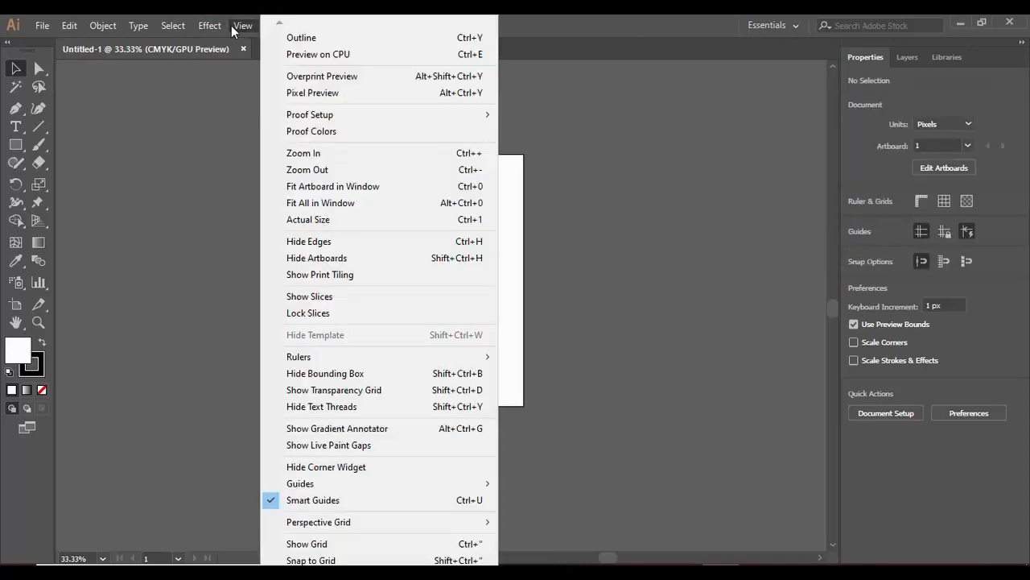
{"action": "left_click", "coordinate": [344, 186]}
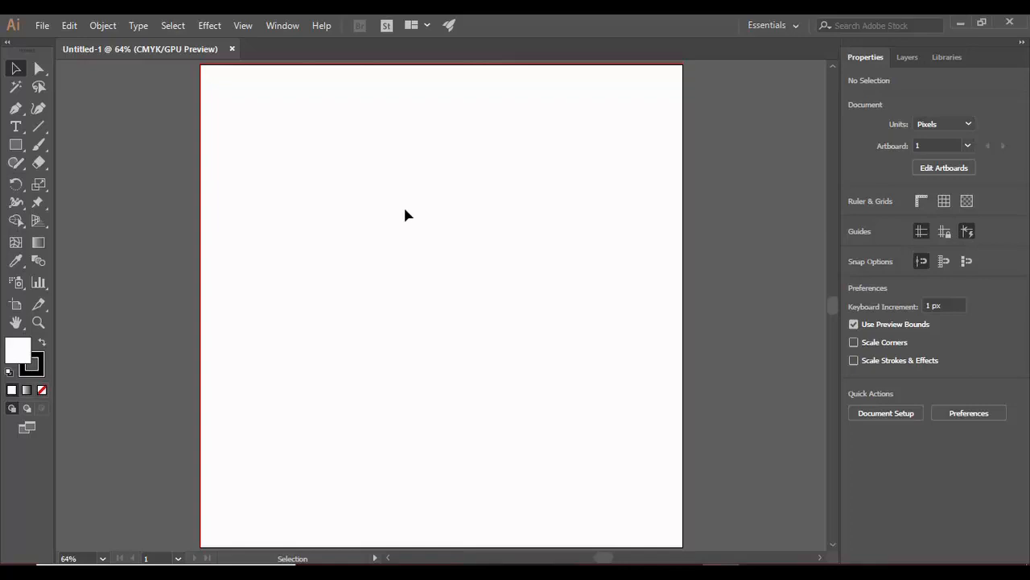
{"action": "left_click", "coordinate": [242, 25]}
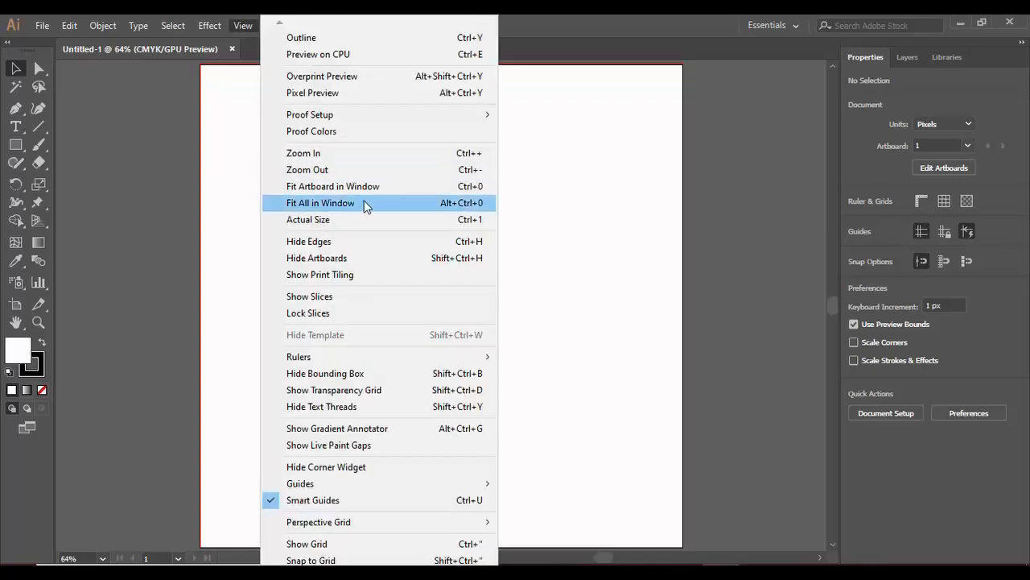
{"action": "left_click", "coordinate": [359, 204]}
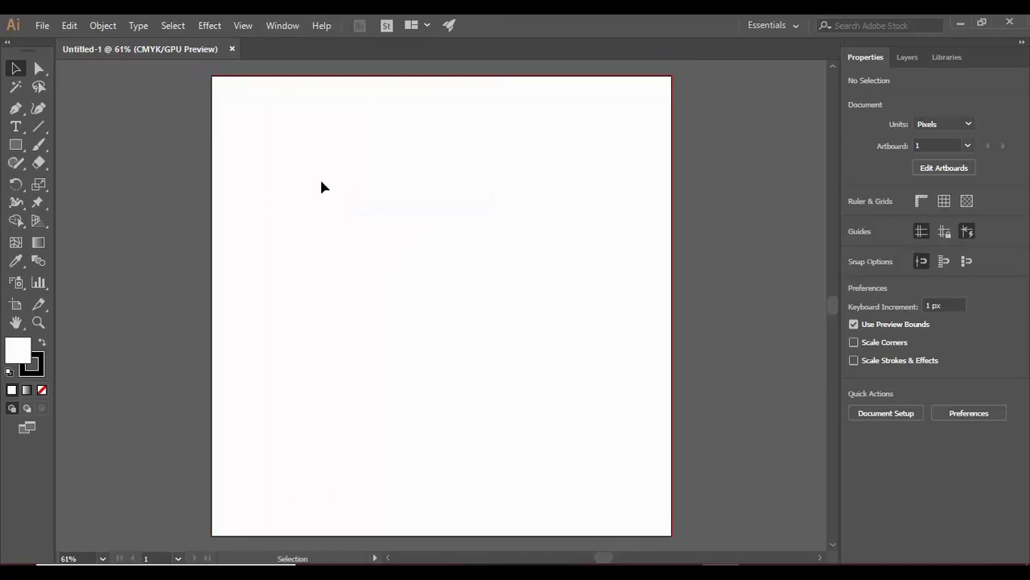
Hide the edges in the document view and show them again
{"action": "left_click", "coordinate": [282, 25]}
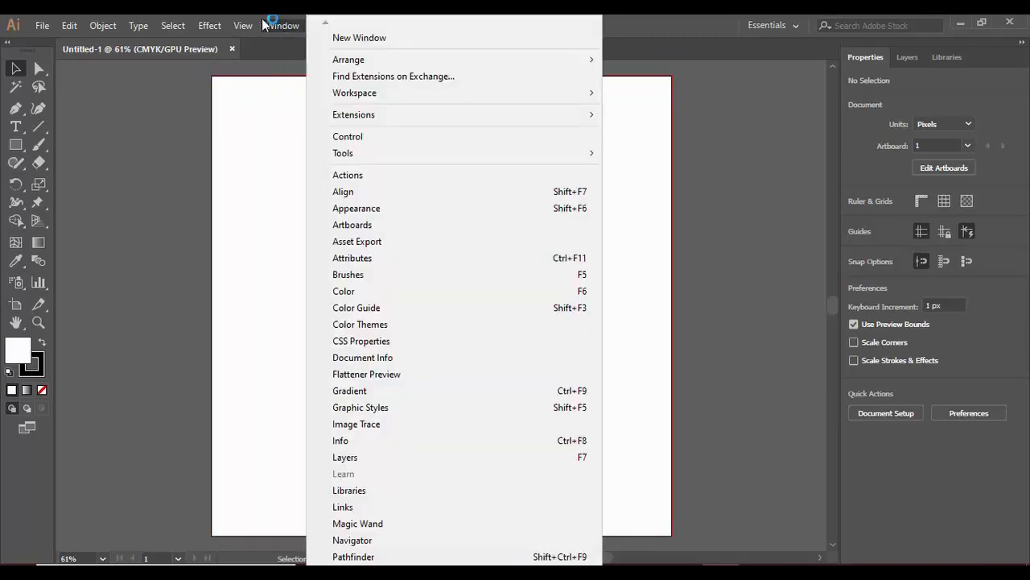
{"action": "mouse_move", "coordinate": [243, 25]}
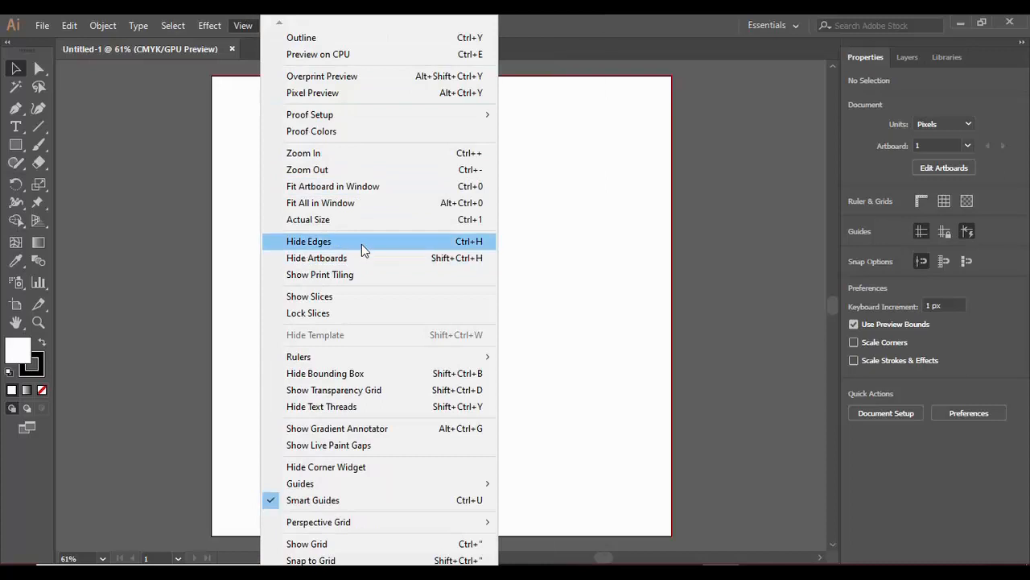
{"action": "left_click", "coordinate": [361, 246]}
{"action": "left_click", "coordinate": [244, 25]}
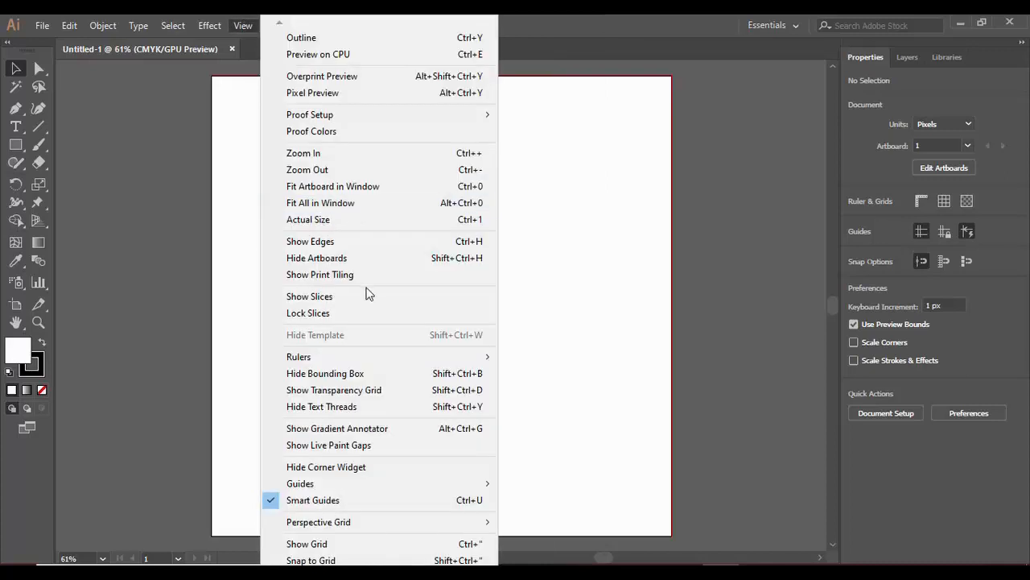
{"action": "left_click", "coordinate": [322, 242]}
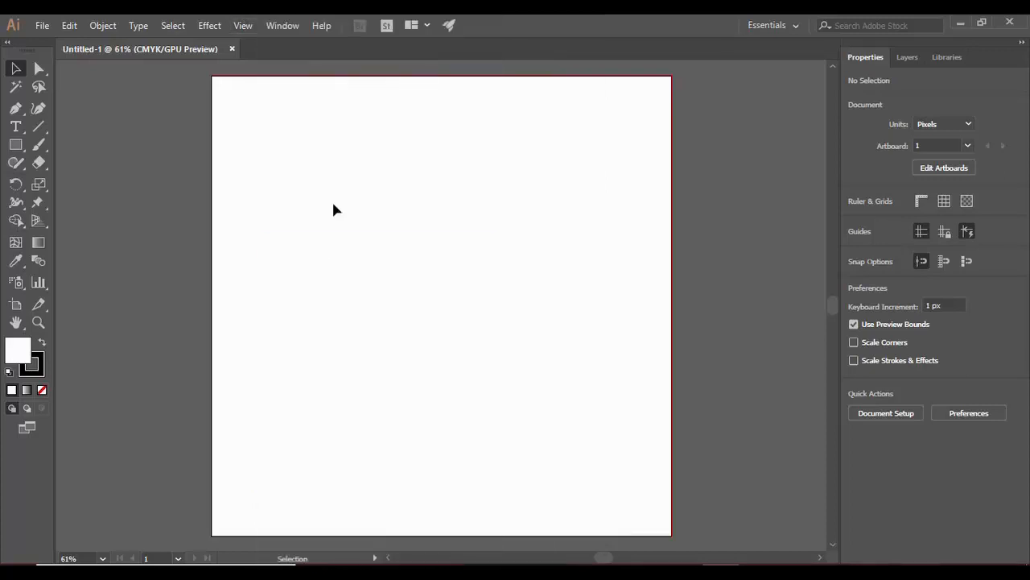
Hide the artboards and show them again
{"action": "left_click", "coordinate": [243, 25]}
{"action": "left_click", "coordinate": [310, 259]}
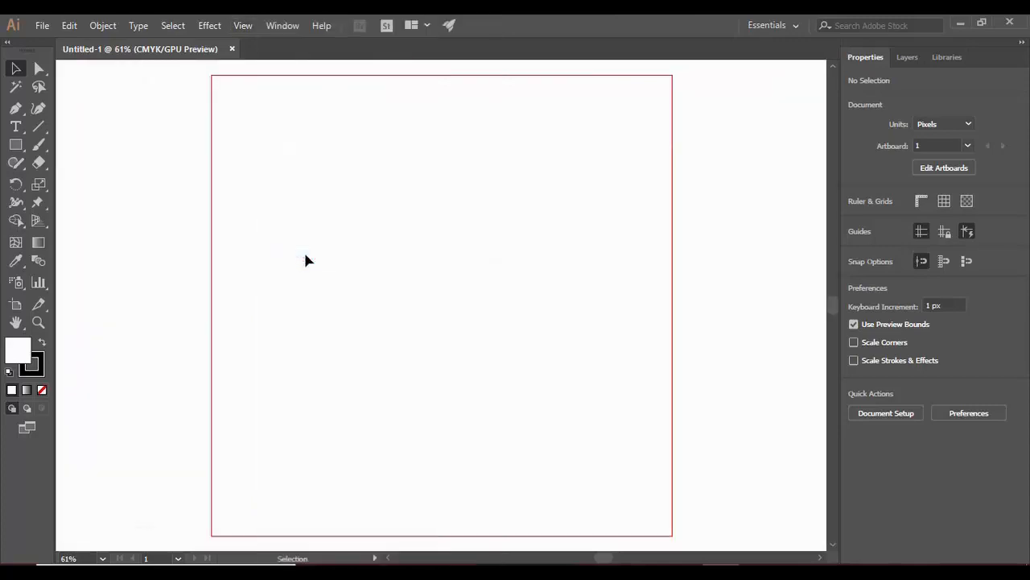
{"action": "left_click", "coordinate": [269, 25]}
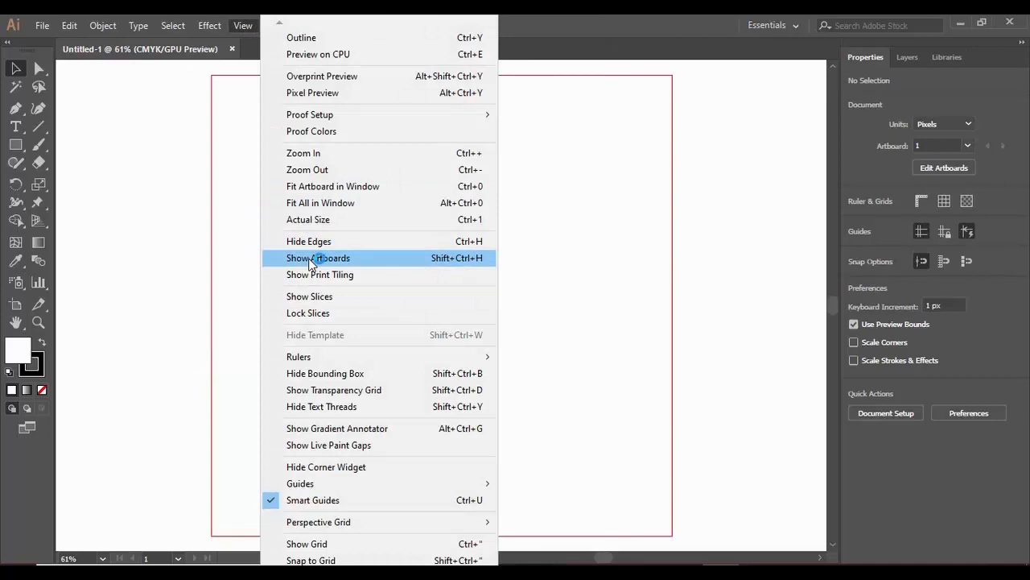
{"action": "left_click", "coordinate": [310, 260]}
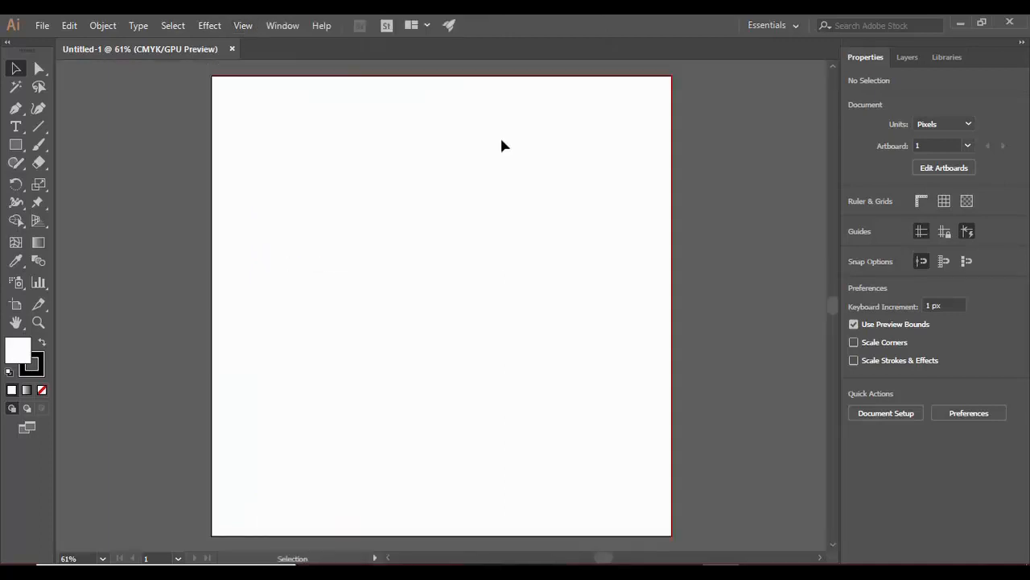
Show the rulers along the edges of the document canvas
{"action": "left_click", "coordinate": [241, 30]}
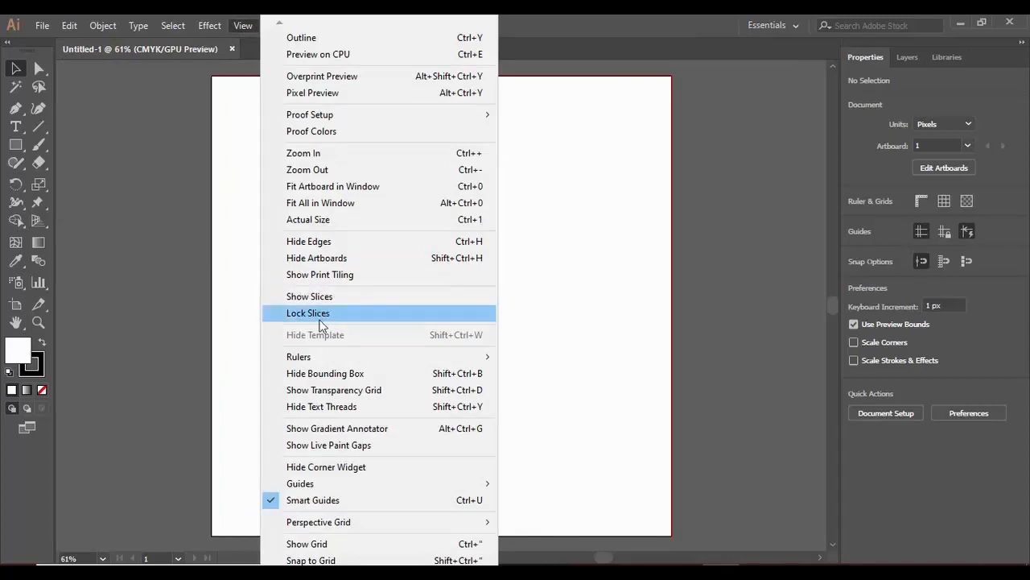
{"action": "left_click", "coordinate": [314, 374]}
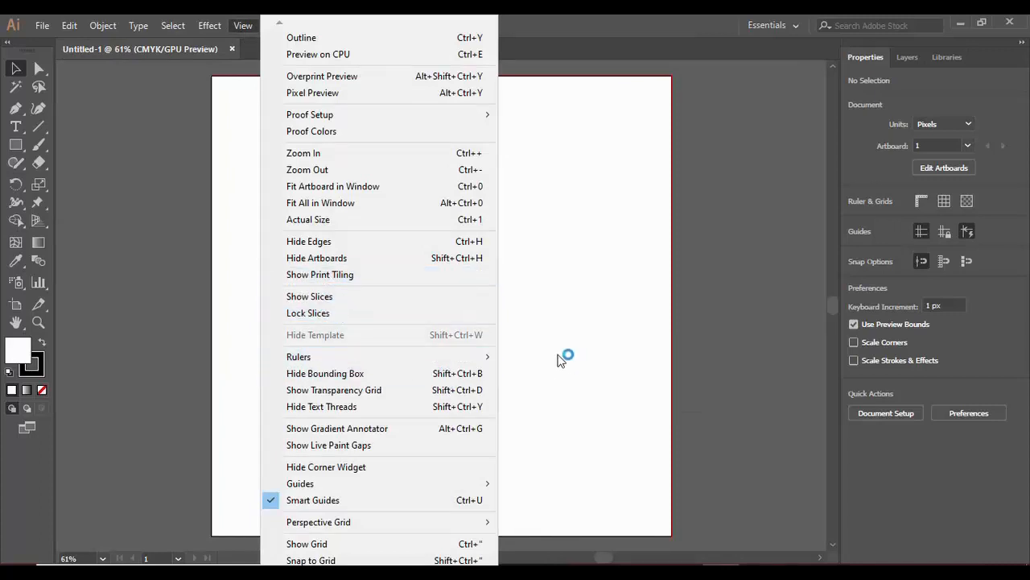
{"action": "mouse_move", "coordinate": [470, 357]}
{"action": "left_click", "coordinate": [537, 357]}
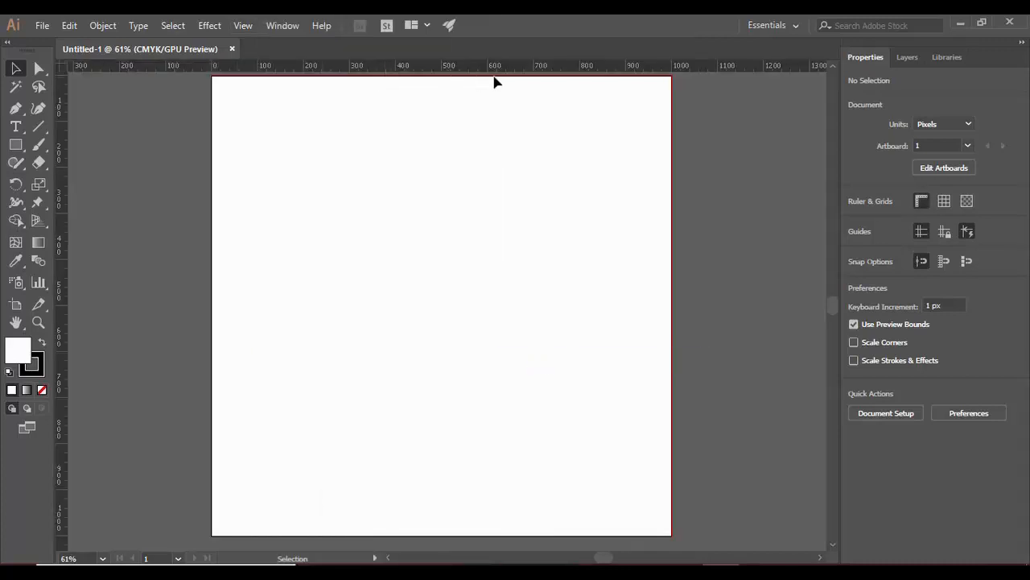
Show the transparency grid on the canvas and hide it again
{"action": "left_click", "coordinate": [252, 27]}
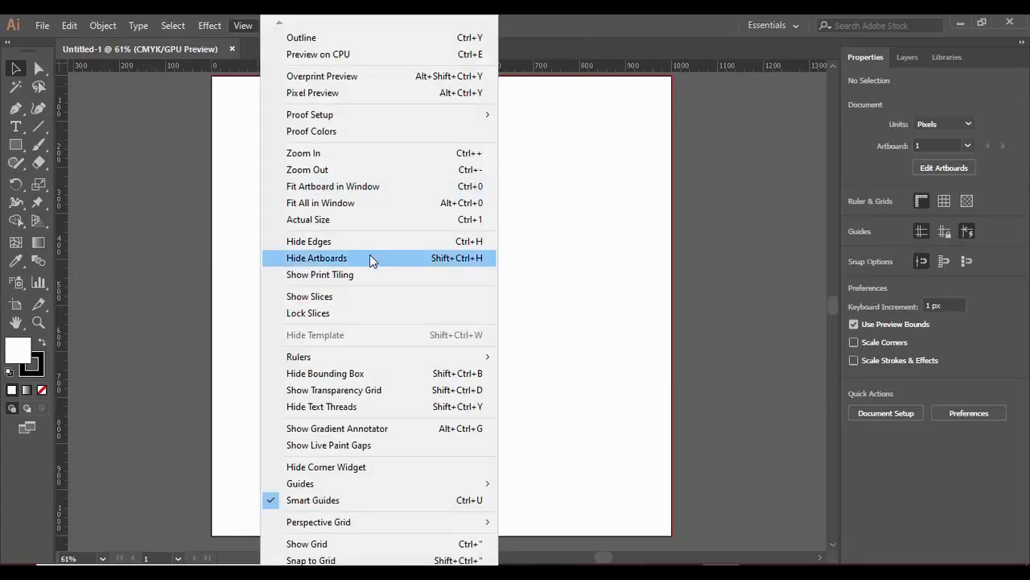
{"action": "mouse_move", "coordinate": [384, 359]}
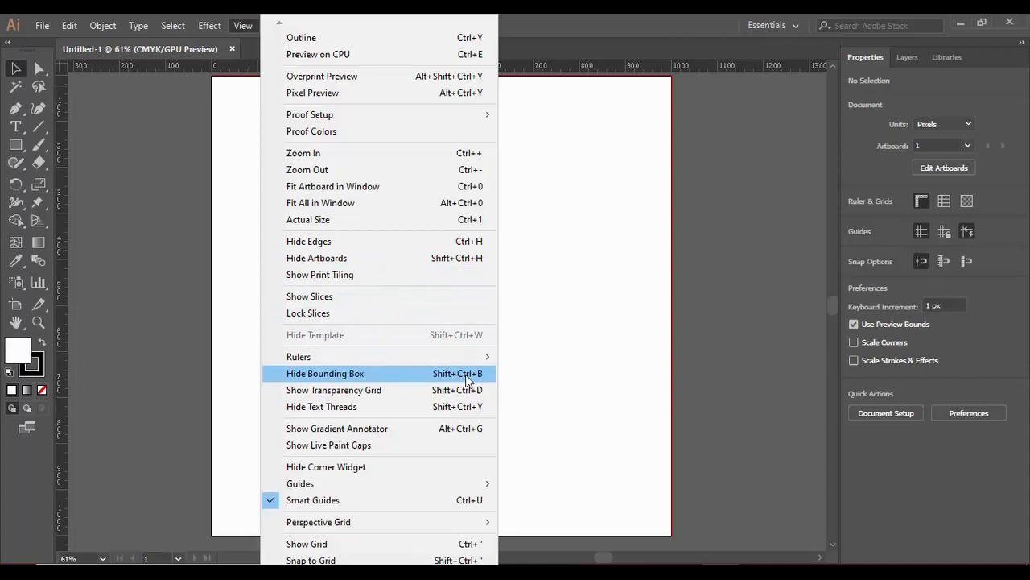
{"action": "left_click", "coordinate": [378, 391]}
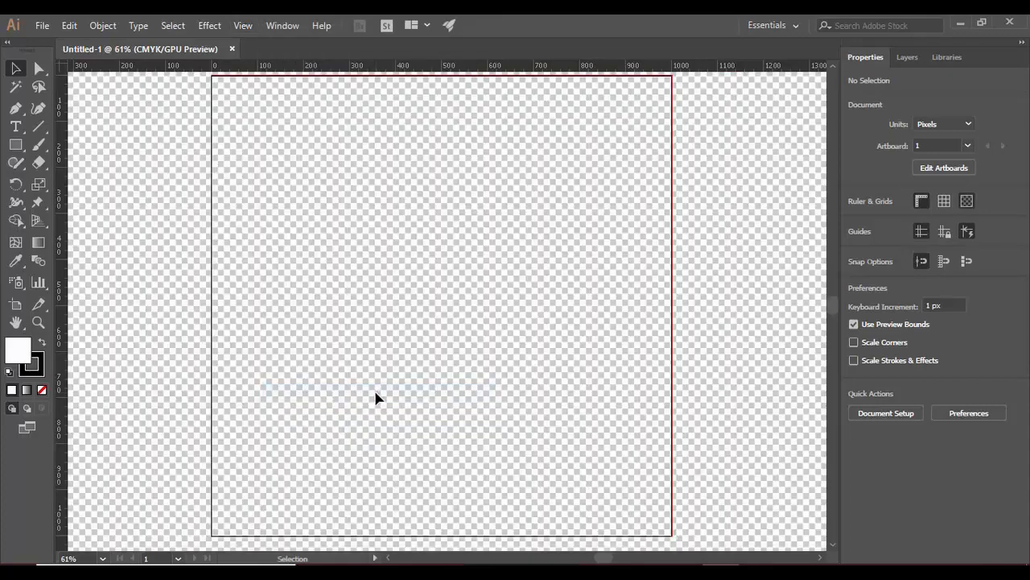
{"action": "left_click", "coordinate": [244, 25]}
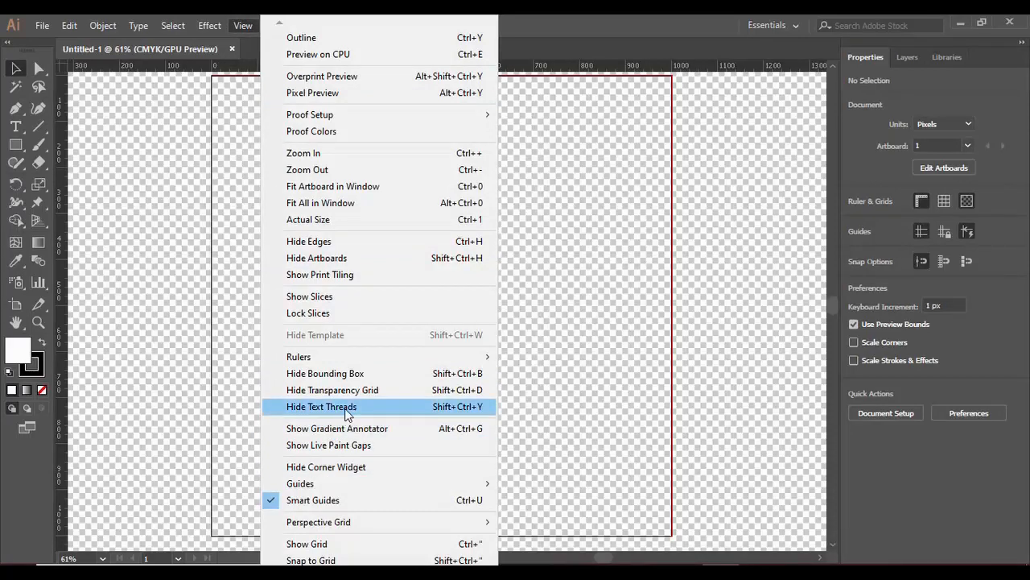
{"action": "left_click", "coordinate": [333, 390]}
Unlock the document's guides so they can be moved
{"action": "left_click", "coordinate": [243, 20]}
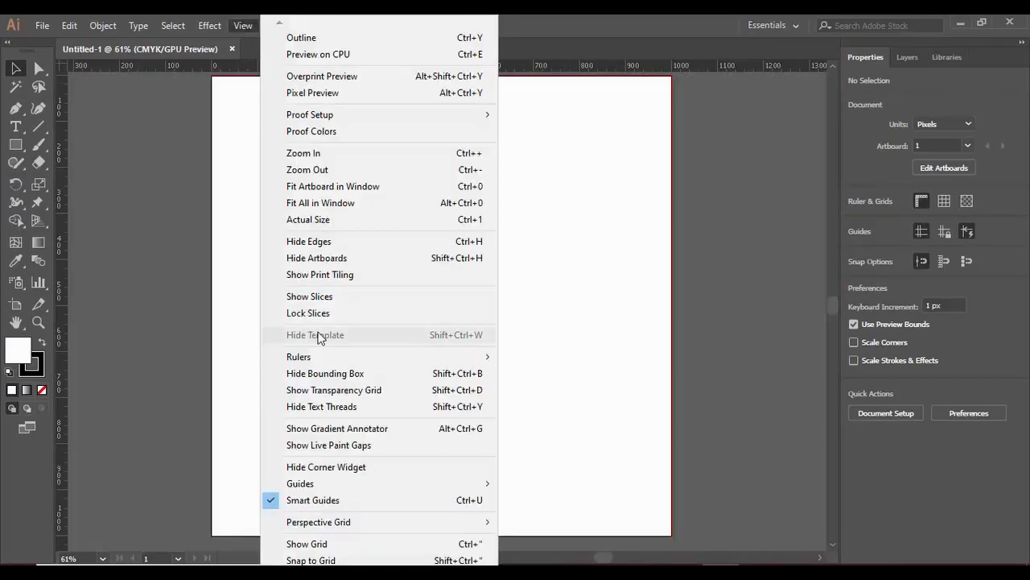
{"action": "mouse_move", "coordinate": [330, 484]}
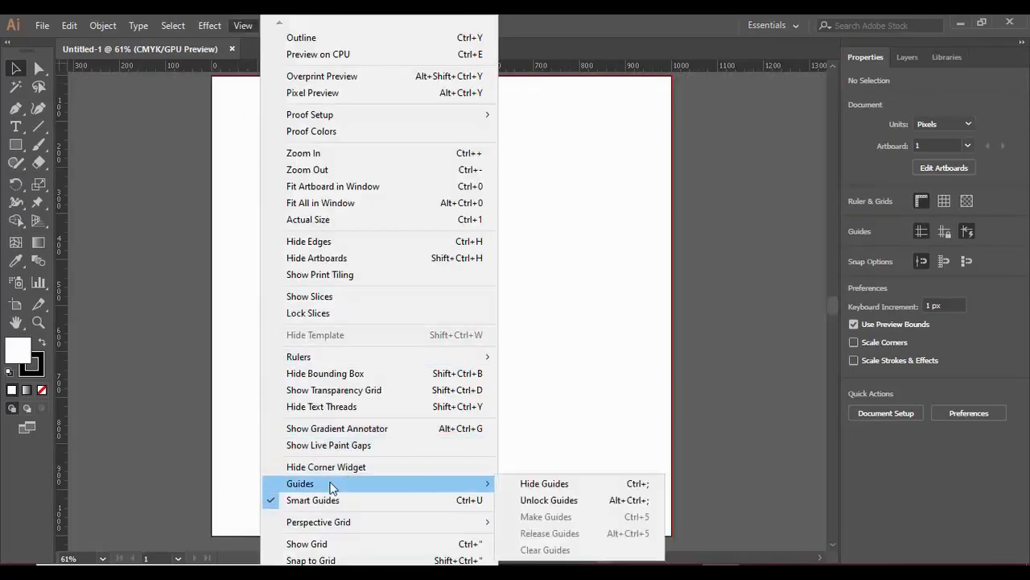
{"action": "left_click", "coordinate": [533, 500]}
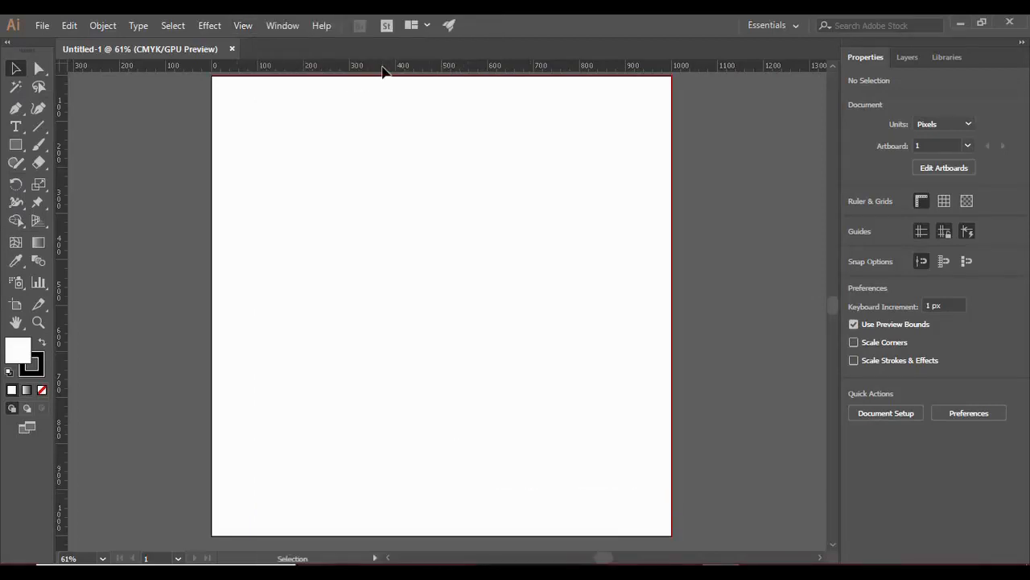
Place one horizontal and one vertical guide across the artboard, moving the horizontal guide to about Y 363 px
{"action": "left_click_drag", "start_coordinate": [384, 66], "coordinate": [407, 197]}
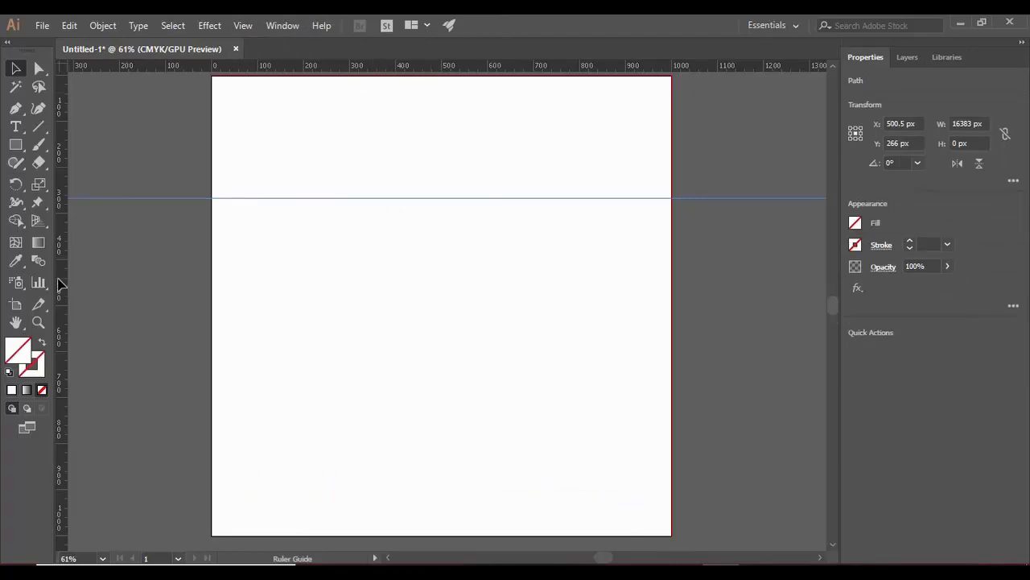
{"action": "left_click_drag", "start_coordinate": [61, 281], "coordinate": [436, 292]}
{"action": "left_click_drag", "start_coordinate": [488, 201], "coordinate": [488, 244]}
Lock the guides and unlock them again
{"action": "left_click", "coordinate": [239, 27]}
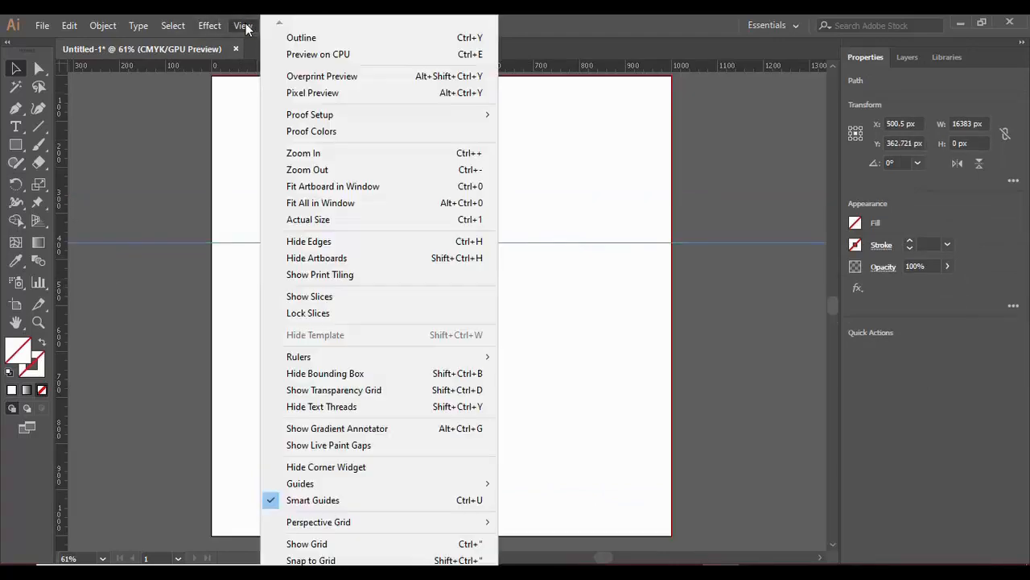
{"action": "mouse_move", "coordinate": [351, 491]}
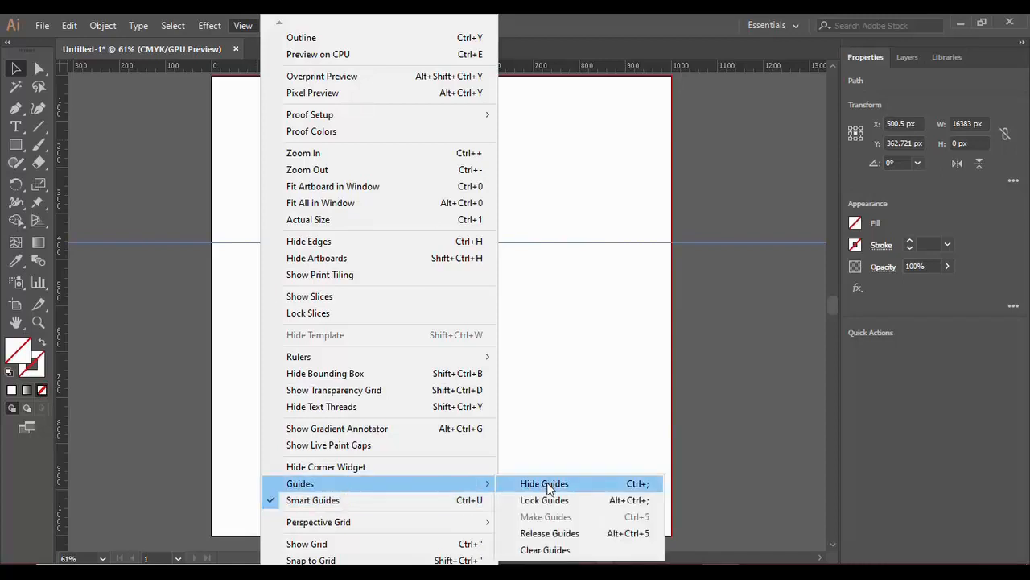
{"action": "left_click", "coordinate": [536, 500]}
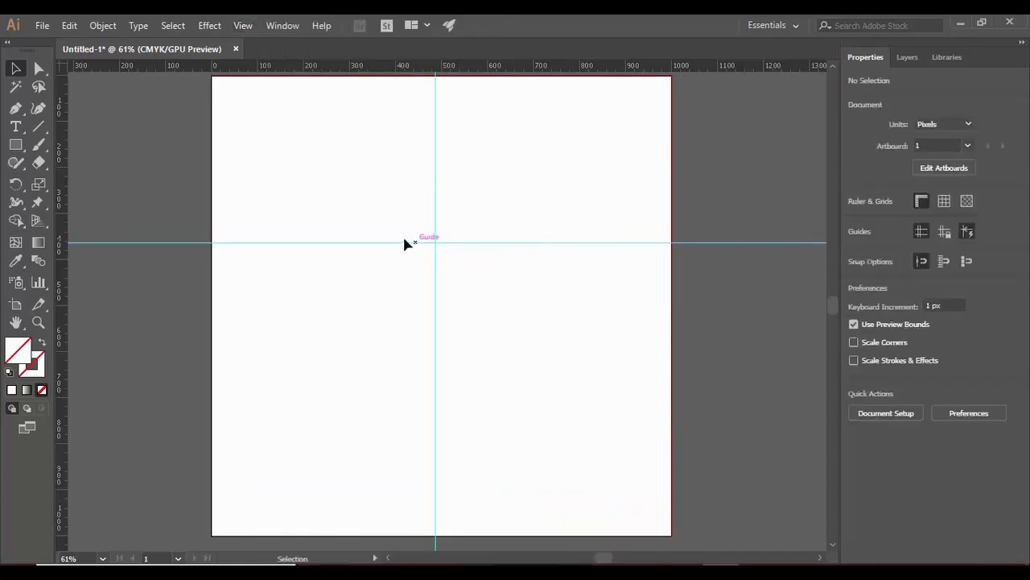
{"action": "left_click", "coordinate": [240, 25]}
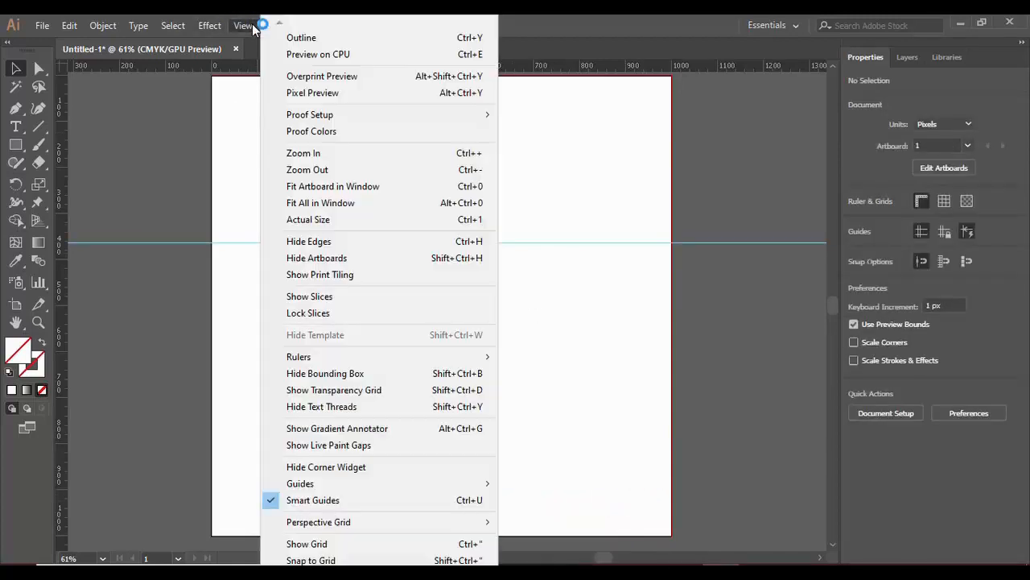
{"action": "mouse_move", "coordinate": [375, 493]}
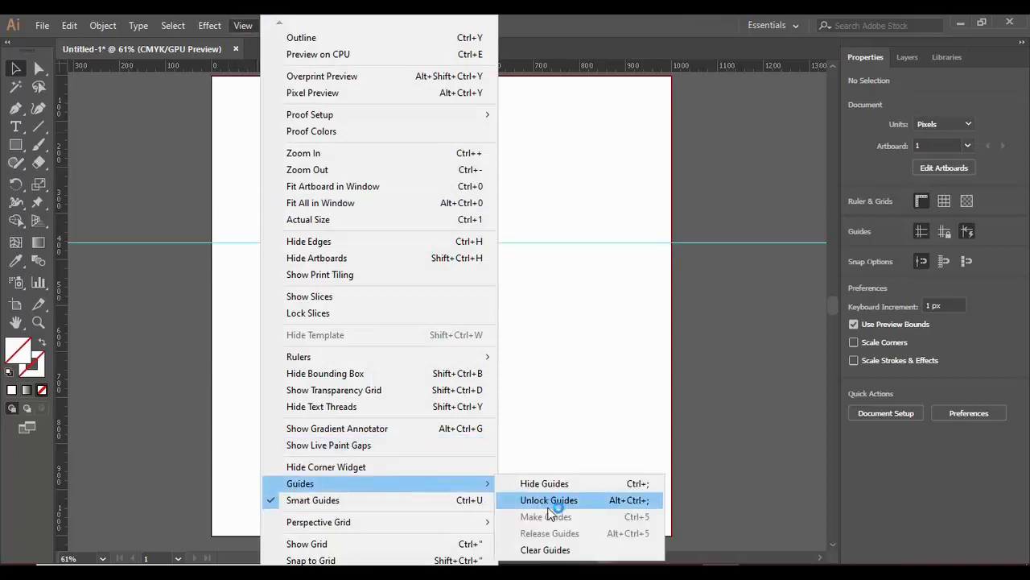
{"action": "left_click", "coordinate": [548, 505]}
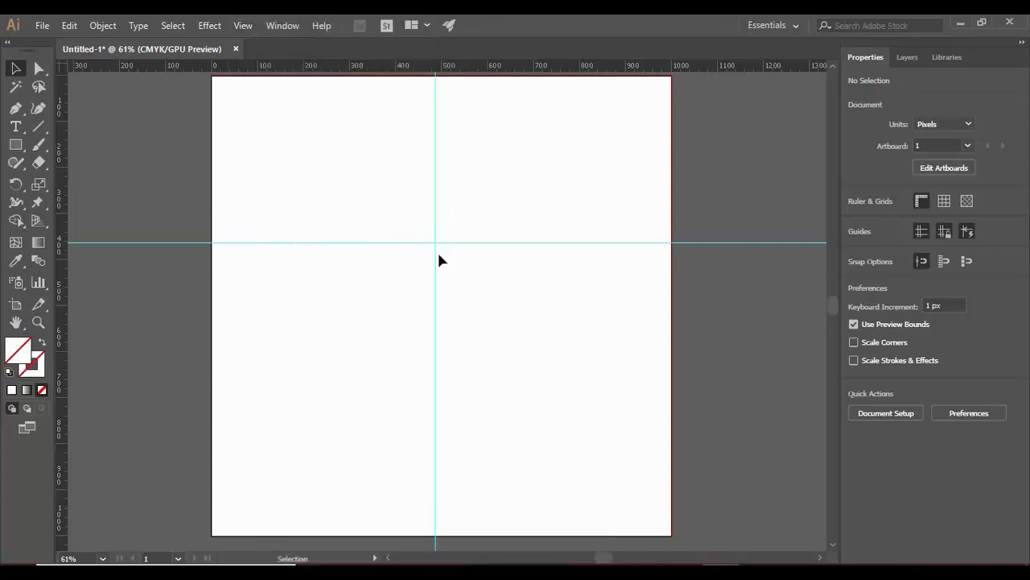
Move the vertical guide to about X 726 px and clear all guides from the document
{"action": "left_click_drag", "start_coordinate": [435, 257], "coordinate": [368, 257]}
{"action": "left_click_drag", "start_coordinate": [545, 291], "coordinate": [546, 291]}
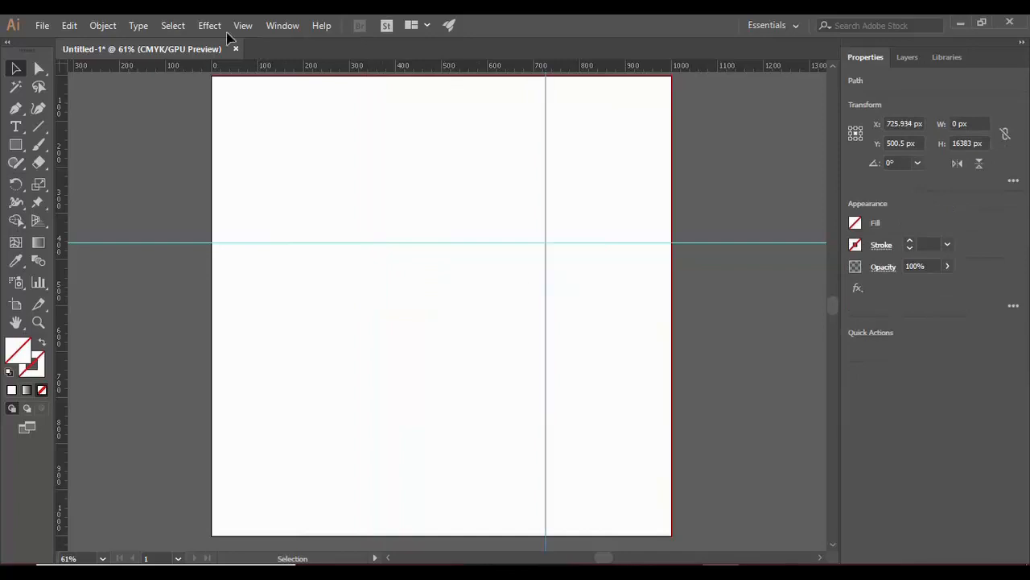
{"action": "left_click", "coordinate": [242, 25]}
{"action": "mouse_move", "coordinate": [361, 488]}
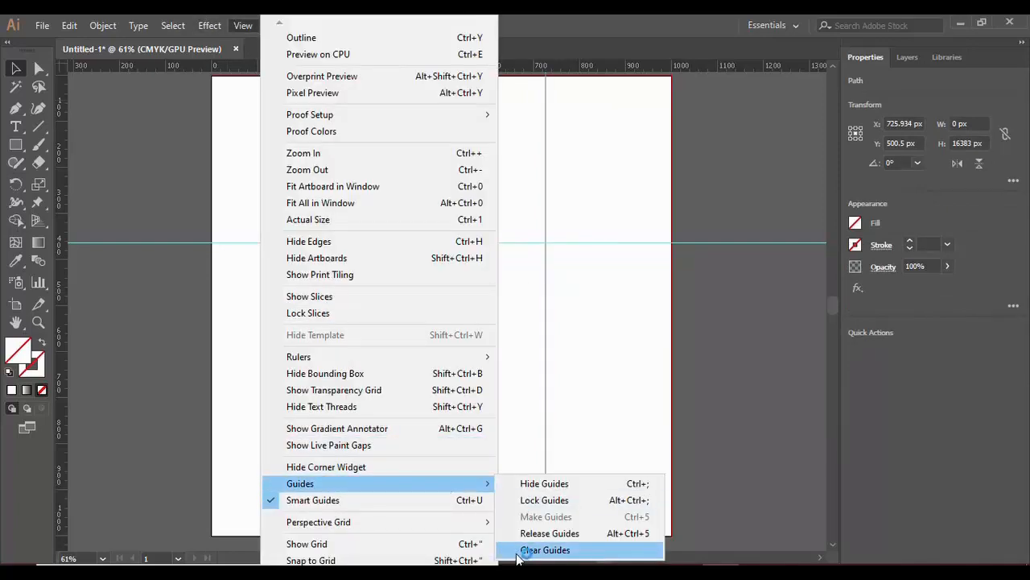
{"action": "left_click", "coordinate": [544, 550]}
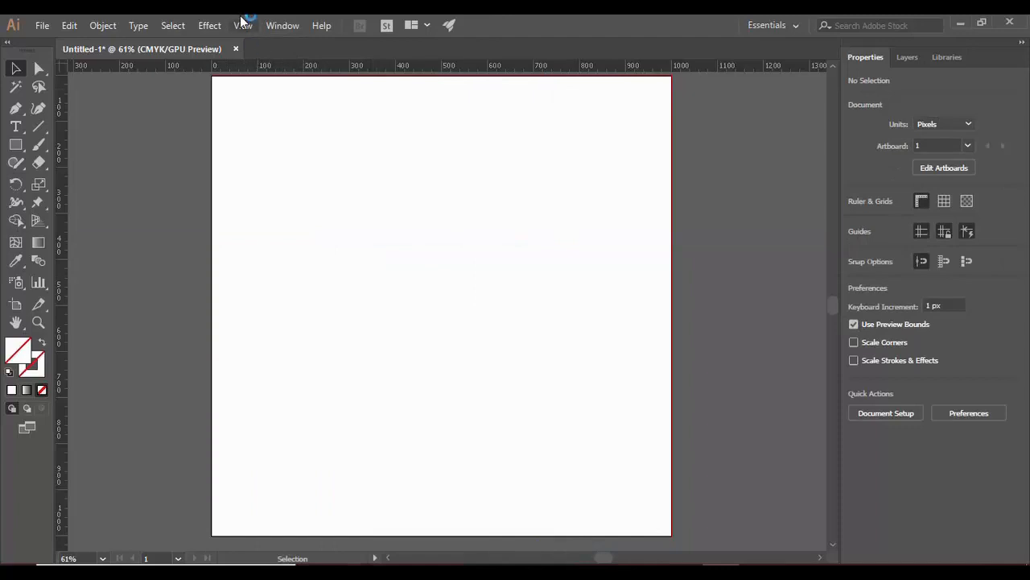
Draw a square in the upper part of the artboard, rotated about 8.34° and spanning about 354 px in width and height
{"action": "left_click", "coordinate": [242, 25]}
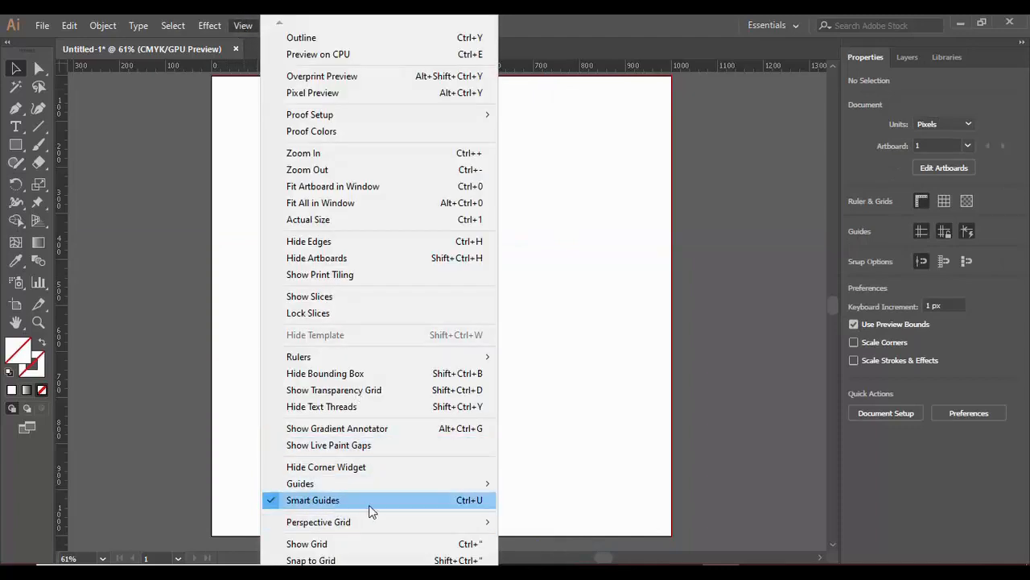
{"action": "left_click", "coordinate": [600, 396]}
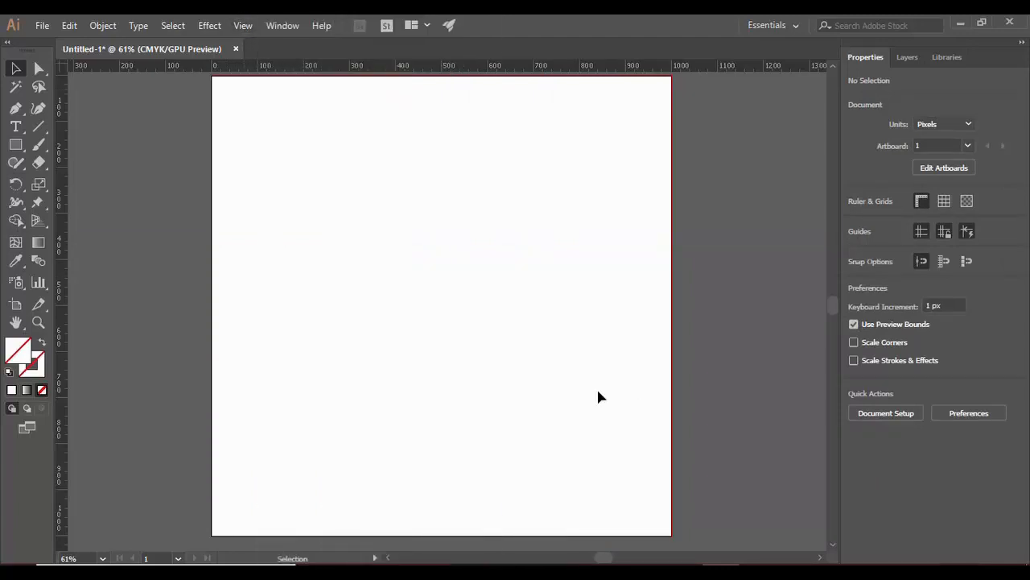
{"action": "key", "text": "m"}
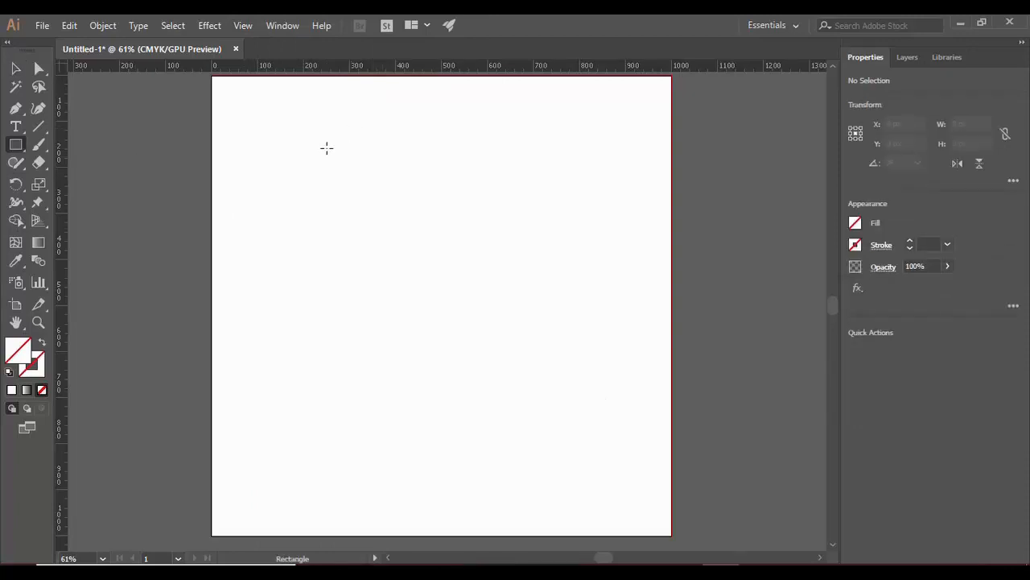
{"action": "mouse_move", "coordinate": [315, 149]}
{"action": "left_mouse_down"}
{"action": "mouse_move", "coordinate": [432, 259]}
{"action": "mouse_move", "coordinate": [499, 289]}
{"action": "mouse_move", "coordinate": [490, 320]}
{"action": "mouse_move", "coordinate": [388, 264]}
{"action": "mouse_move", "coordinate": [467, 292]}
{"action": "mouse_move", "coordinate": [457, 293]}
{"action": "mouse_move", "coordinate": [511, 357]}
{"action": "mouse_move", "coordinate": [518, 317]}
{"action": "mouse_move", "coordinate": [527, 323]}
{"action": "left_mouse_up"}
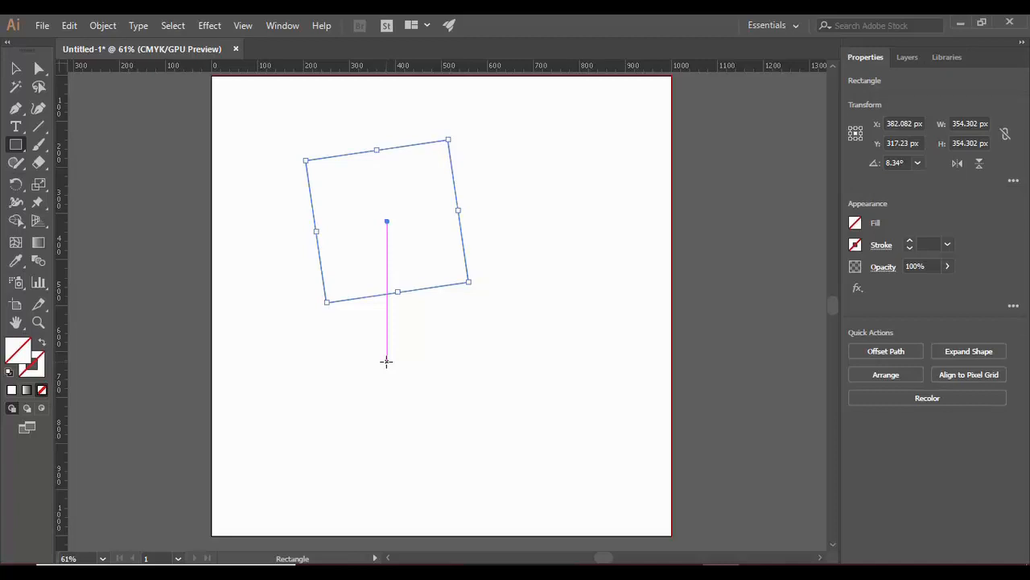
Show the document grid and hide it again
{"action": "left_click", "coordinate": [243, 26]}
{"action": "mouse_move", "coordinate": [330, 527]}
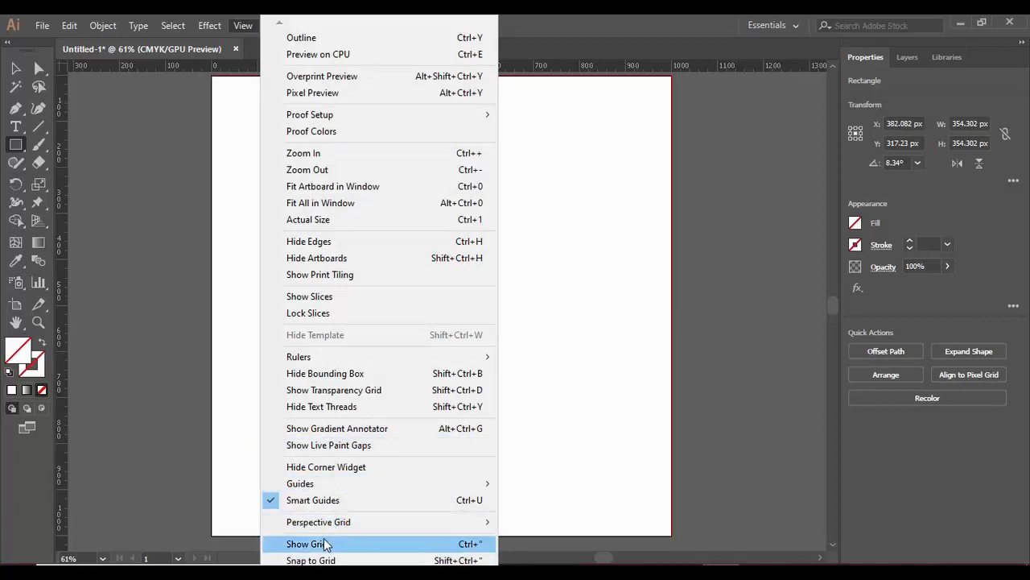
{"action": "left_click", "coordinate": [325, 544]}
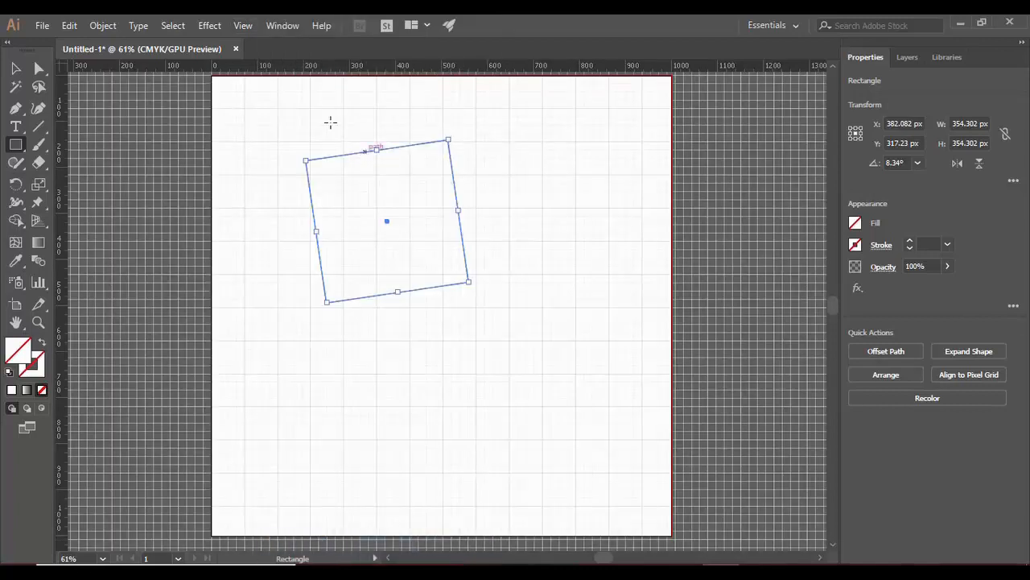
{"action": "left_click", "coordinate": [243, 26]}
{"action": "left_click", "coordinate": [370, 545]}
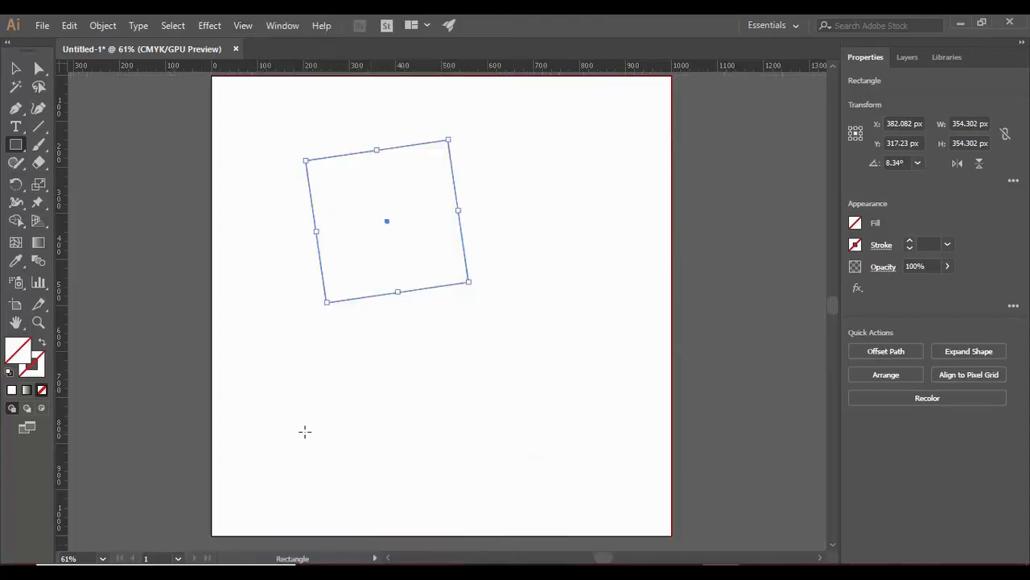
Try a 3D Extrude & Bevel effect on the square, rotated 27° around the X axis and -5° around the Y axis
{"action": "left_click", "coordinate": [210, 26]}
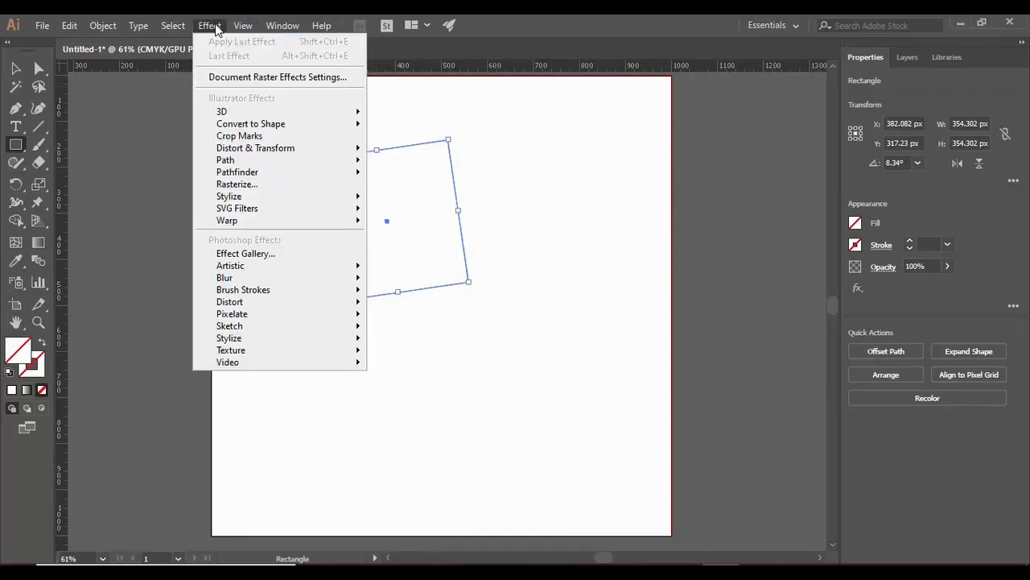
{"action": "mouse_move", "coordinate": [273, 113]}
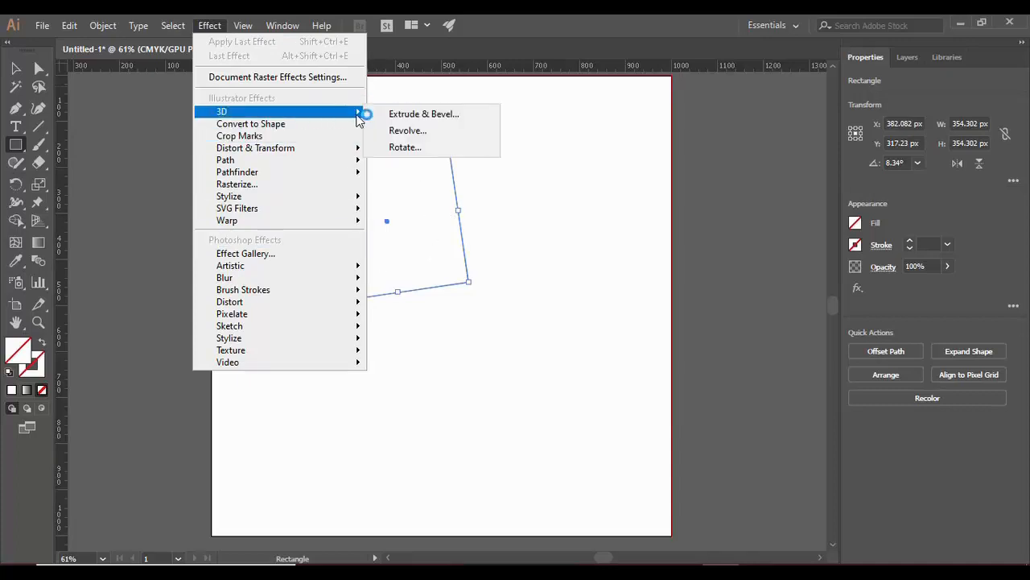
{"action": "left_click", "coordinate": [410, 116]}
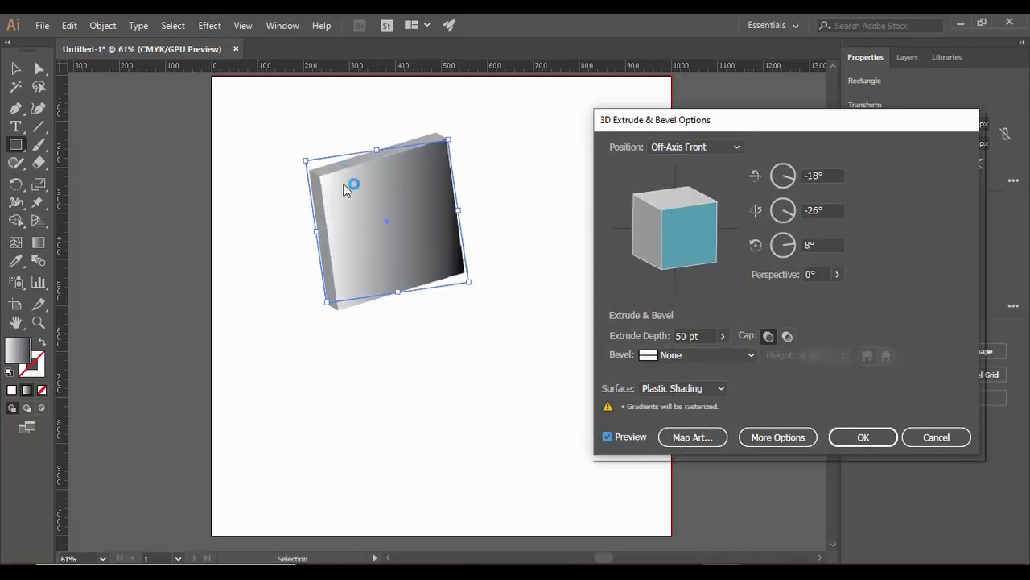
{"action": "left_click_drag", "start_coordinate": [794, 178], "coordinate": [793, 170]}
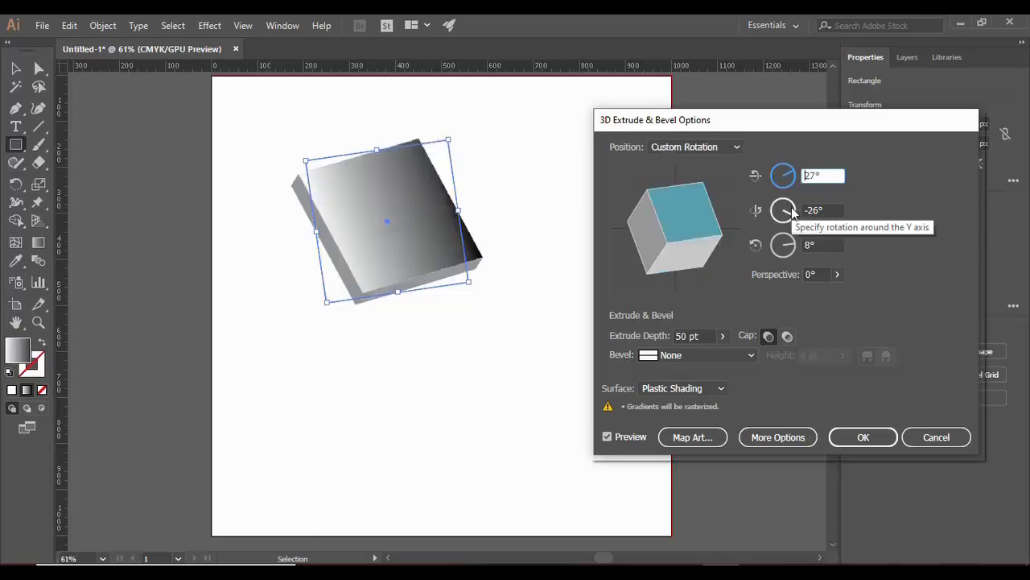
{"action": "mouse_move", "coordinate": [793, 211]}
{"action": "left_mouse_down"}
{"action": "mouse_move", "coordinate": [788, 224]}
{"action": "mouse_move", "coordinate": [803, 210]}
{"action": "left_mouse_up"}
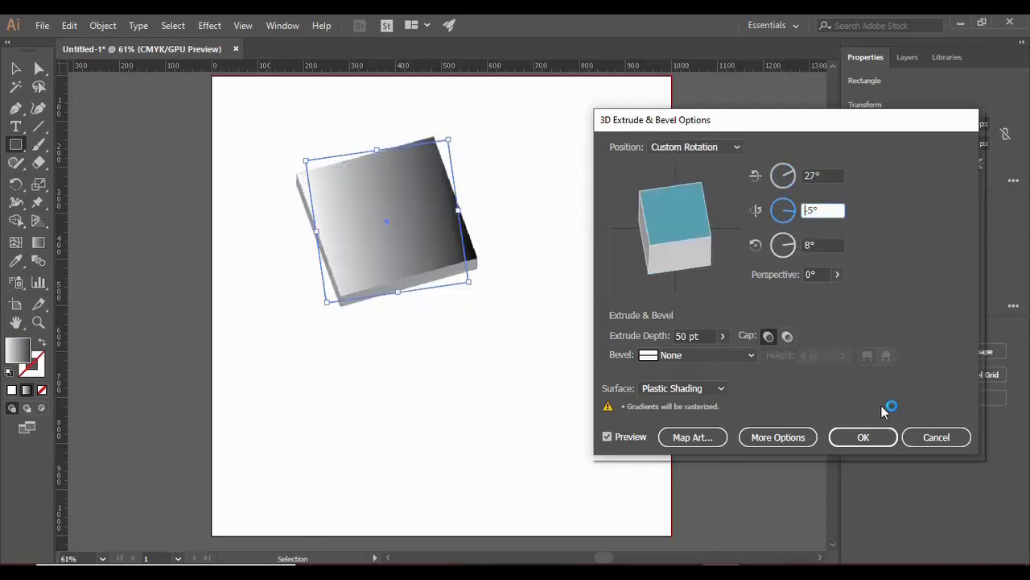
{"action": "left_click", "coordinate": [914, 437]}
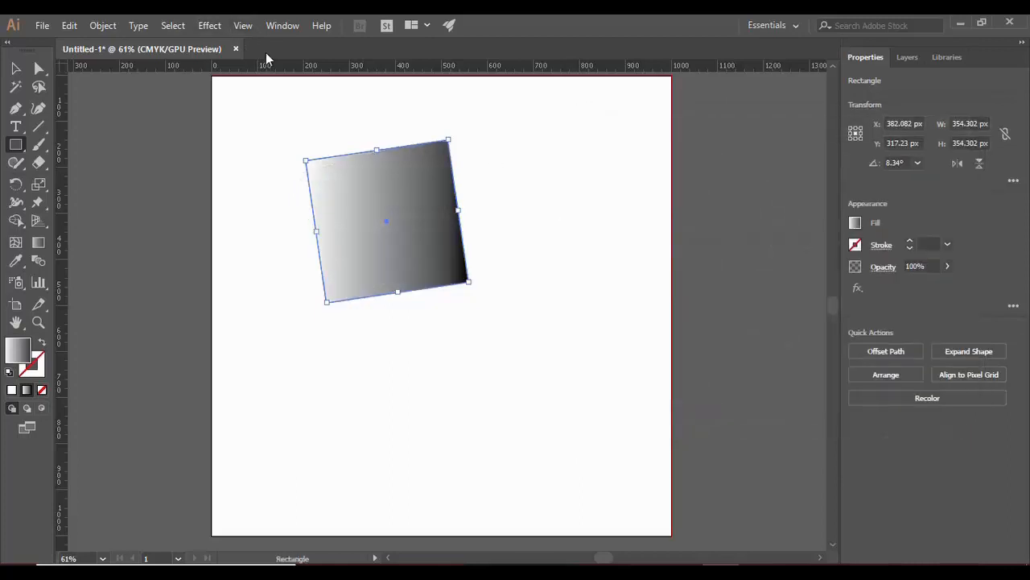
{"action": "left_click", "coordinate": [208, 25]}
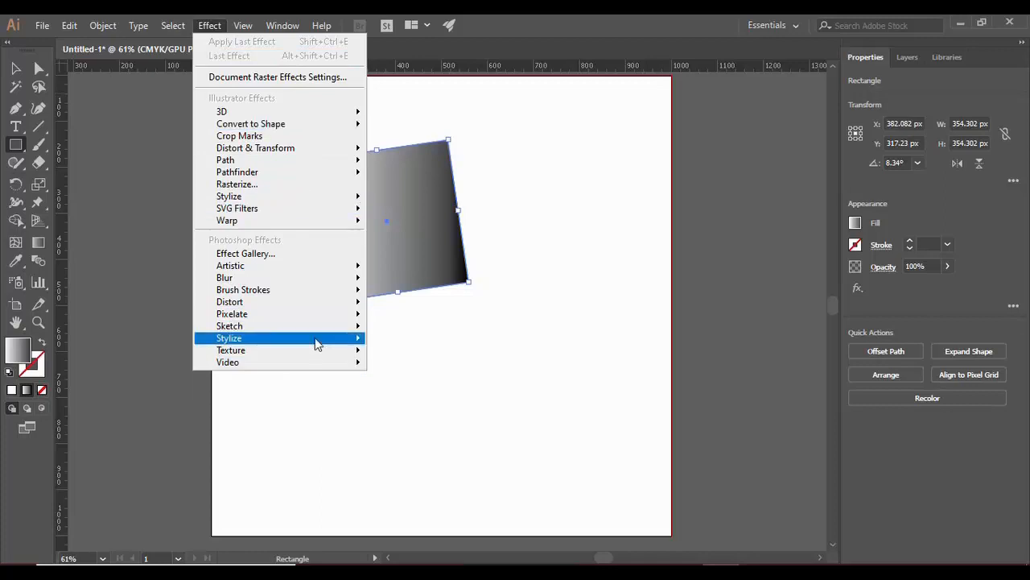
{"action": "left_click", "coordinate": [167, 24]}
{"action": "left_click", "coordinate": [178, 28]}
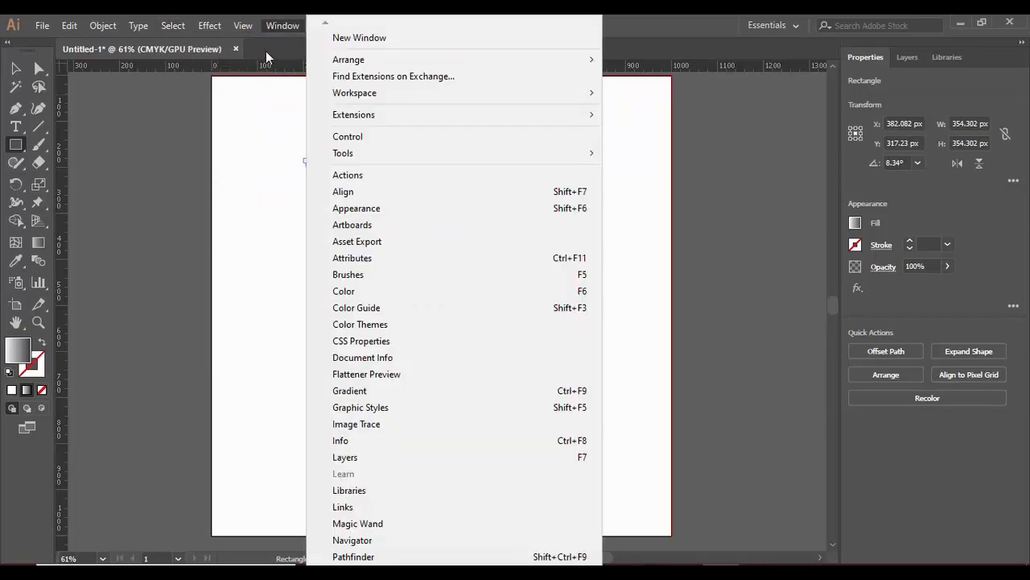
{"action": "mouse_move", "coordinate": [139, 27]}
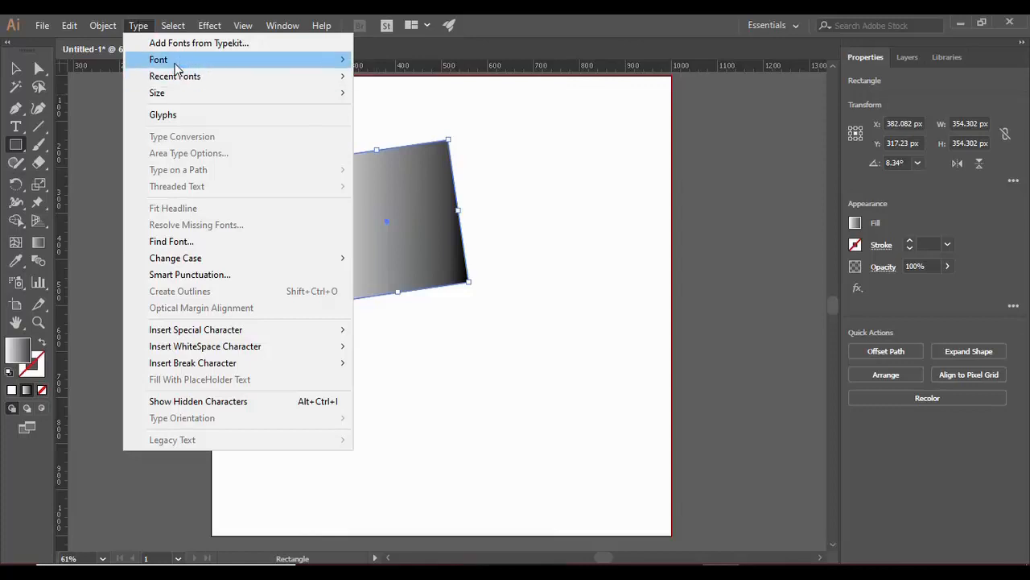
{"action": "mouse_move", "coordinate": [340, 60]}
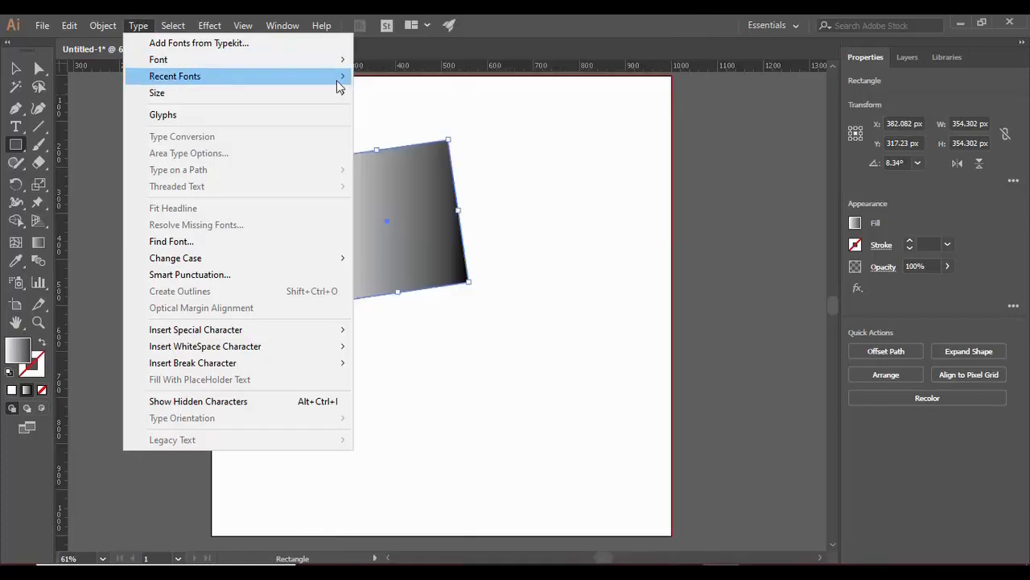
{"action": "mouse_move", "coordinate": [339, 85]}
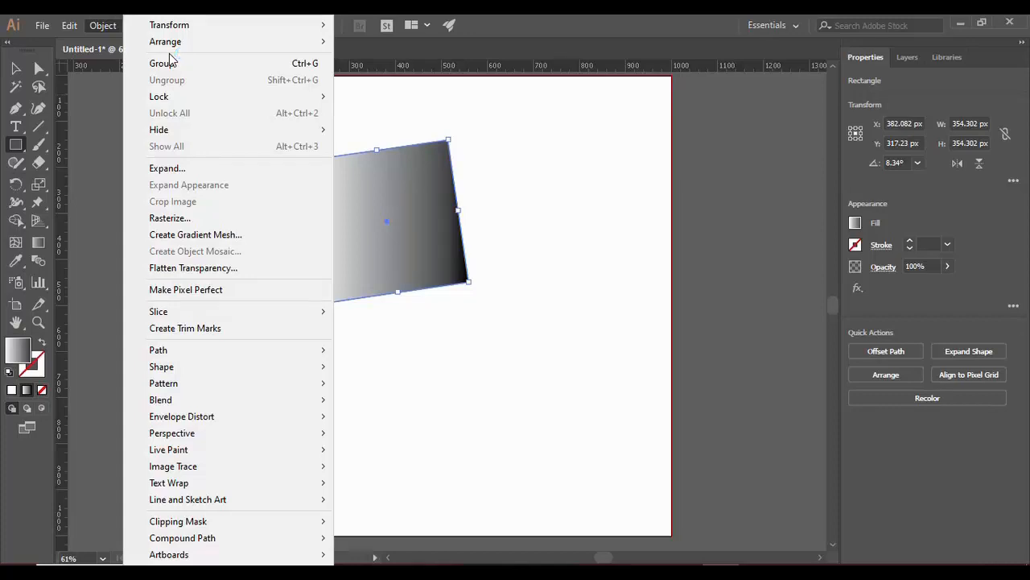
{"action": "left_click", "coordinate": [522, 190]}
{"action": "left_click", "coordinate": [557, 321]}
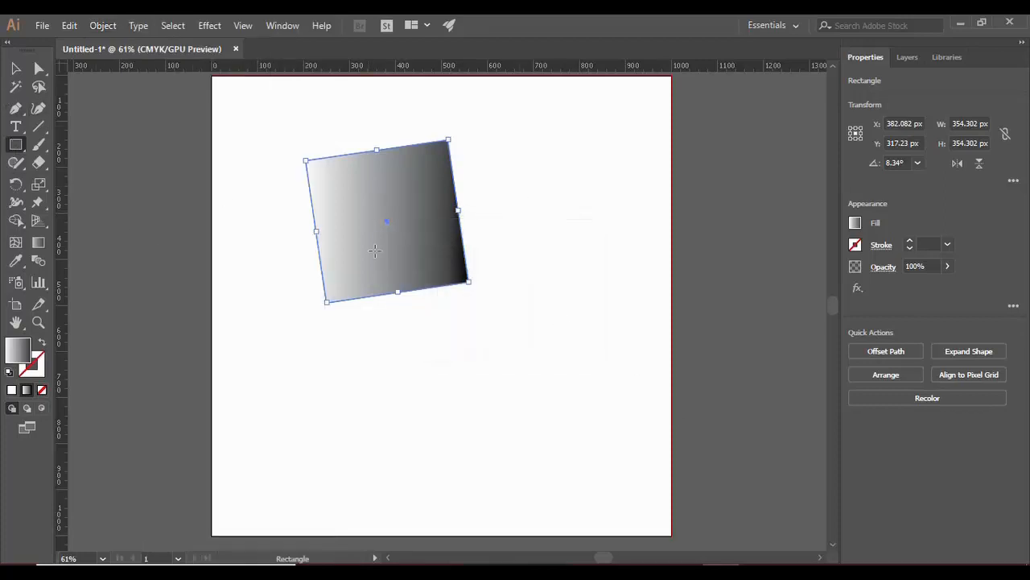
Draw a second rectangle about 269 x 243 px overlapping the rotated square's lower corner, and select both shapes
{"action": "left_click_drag", "start_coordinate": [383, 257], "coordinate": [507, 368]}
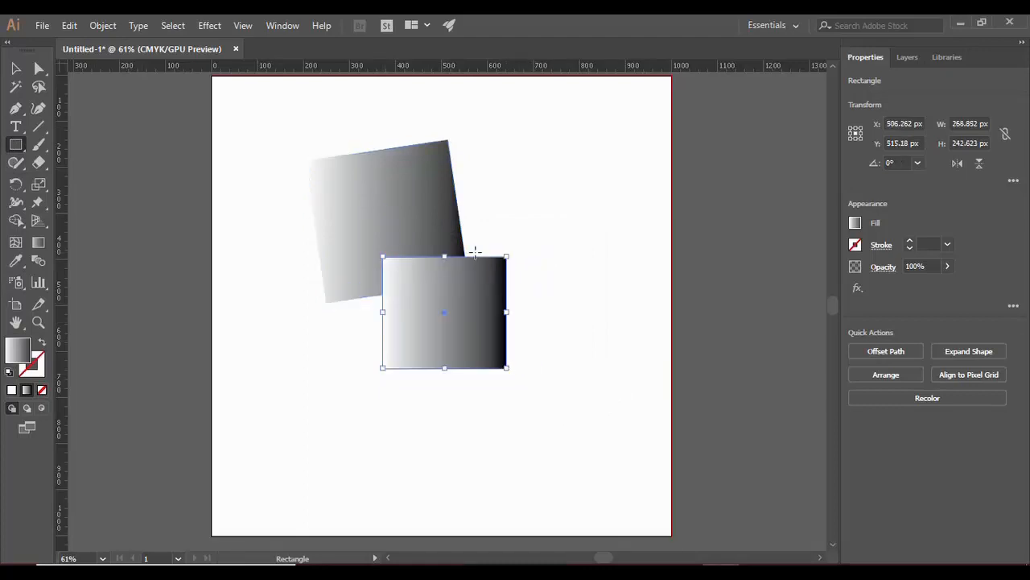
{"action": "left_click", "coordinate": [15, 69]}
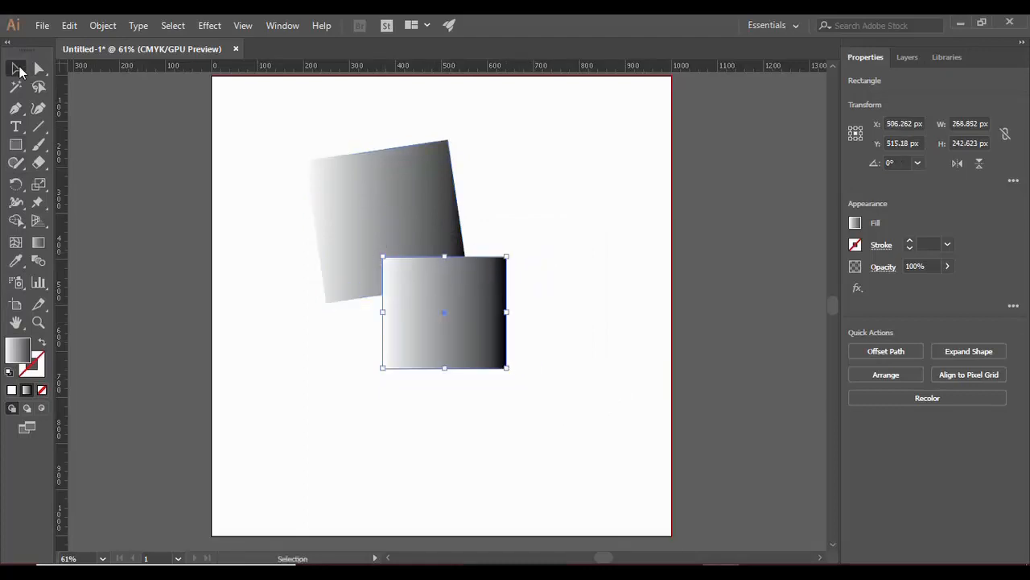
{"action": "left_click", "coordinate": [426, 210], "text": "shift"}
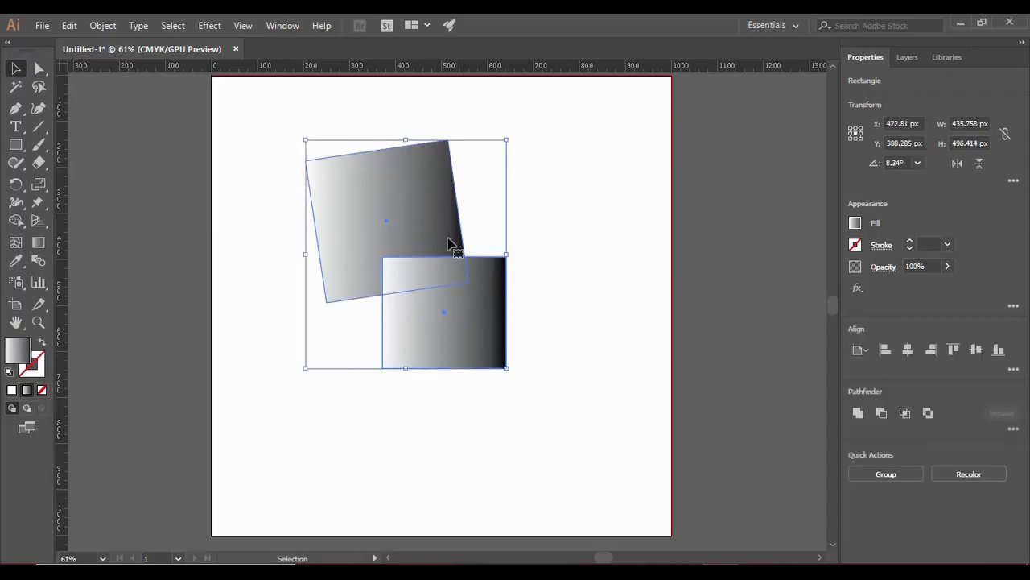
Move the rotated square and the rectangle together as a group to about X 521, Y 375 px, and ungroup them
{"action": "left_click", "coordinate": [102, 26]}
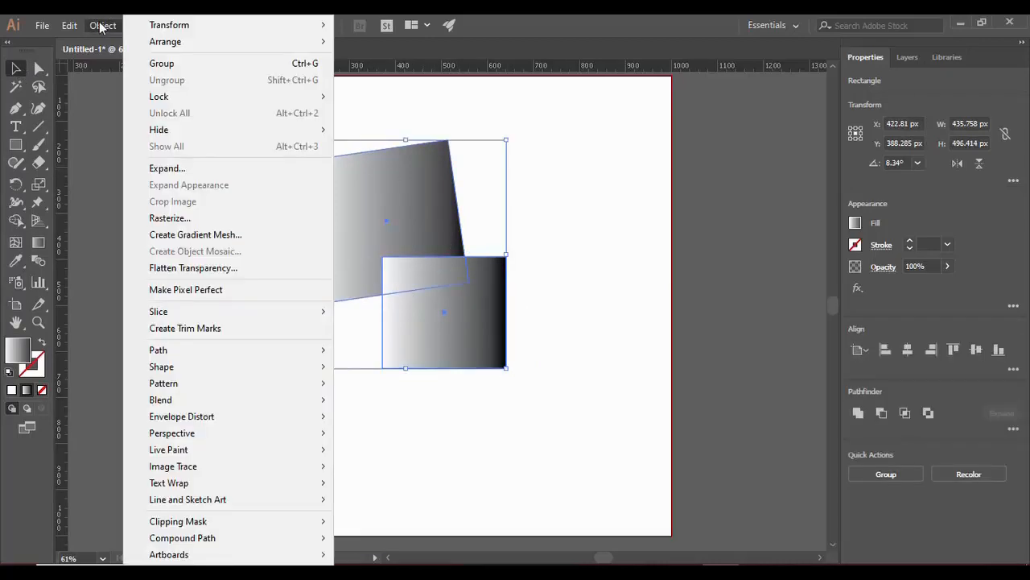
{"action": "left_click", "coordinate": [172, 65]}
{"action": "left_click_drag", "start_coordinate": [393, 233], "coordinate": [461, 246]}
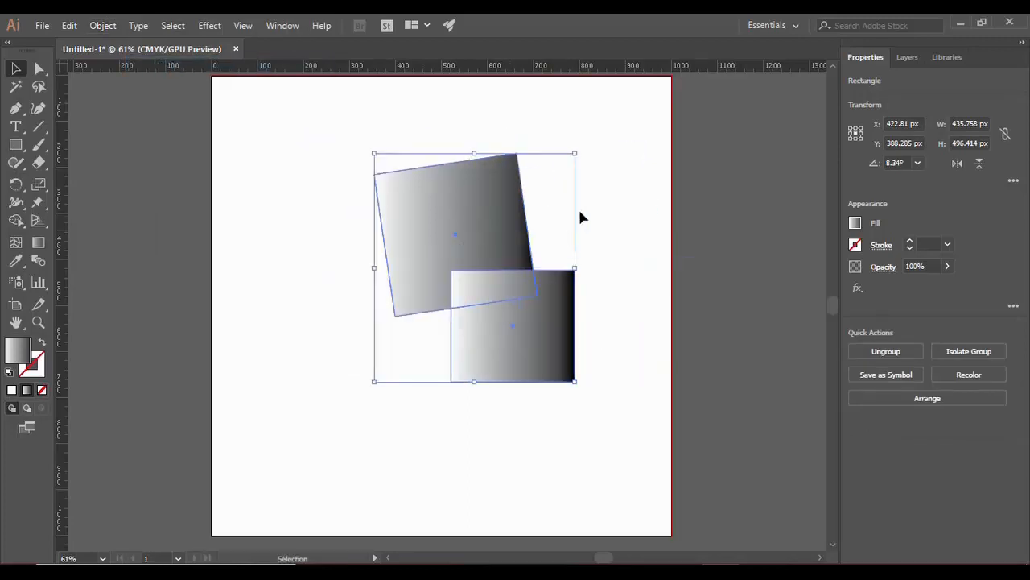
{"action": "left_click", "coordinate": [581, 216]}
{"action": "left_click_drag", "start_coordinate": [529, 357], "coordinate": [482, 338]}
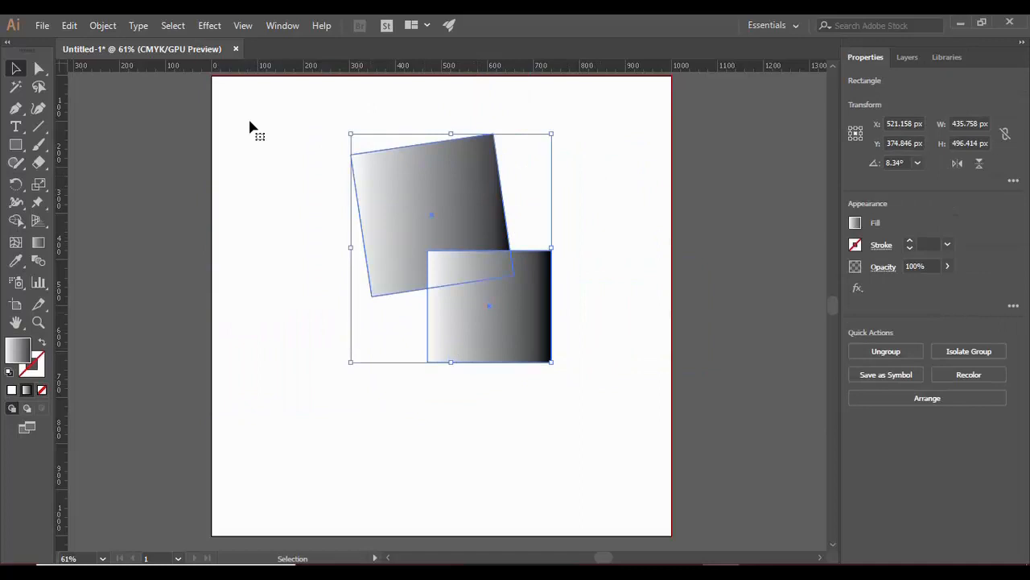
{"action": "left_click", "coordinate": [103, 25]}
{"action": "left_click", "coordinate": [169, 80]}
Lock the two selected shapes and unlock all objects again
{"action": "left_click", "coordinate": [102, 25]}
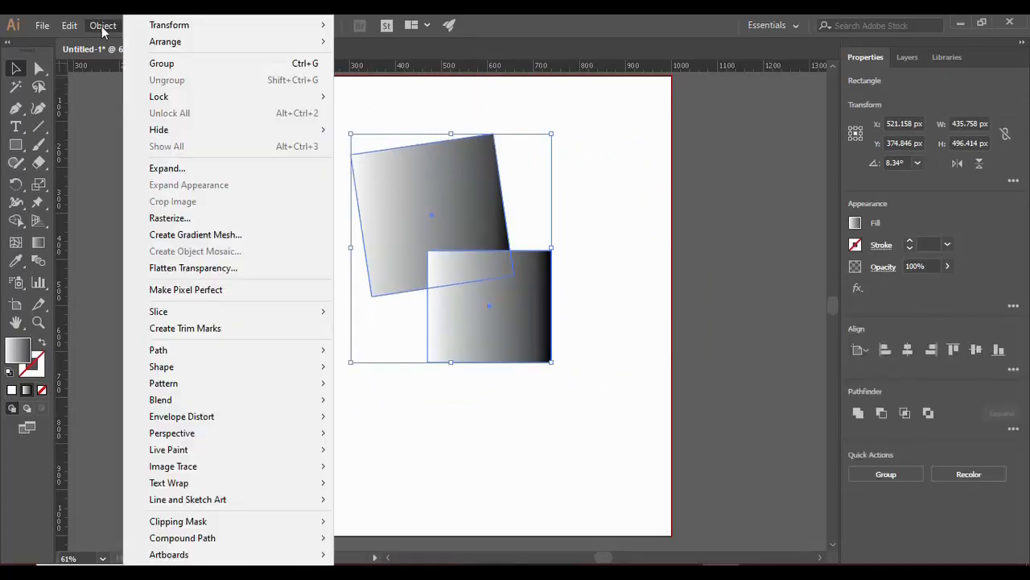
{"action": "mouse_move", "coordinate": [165, 96]}
{"action": "left_click", "coordinate": [409, 97]}
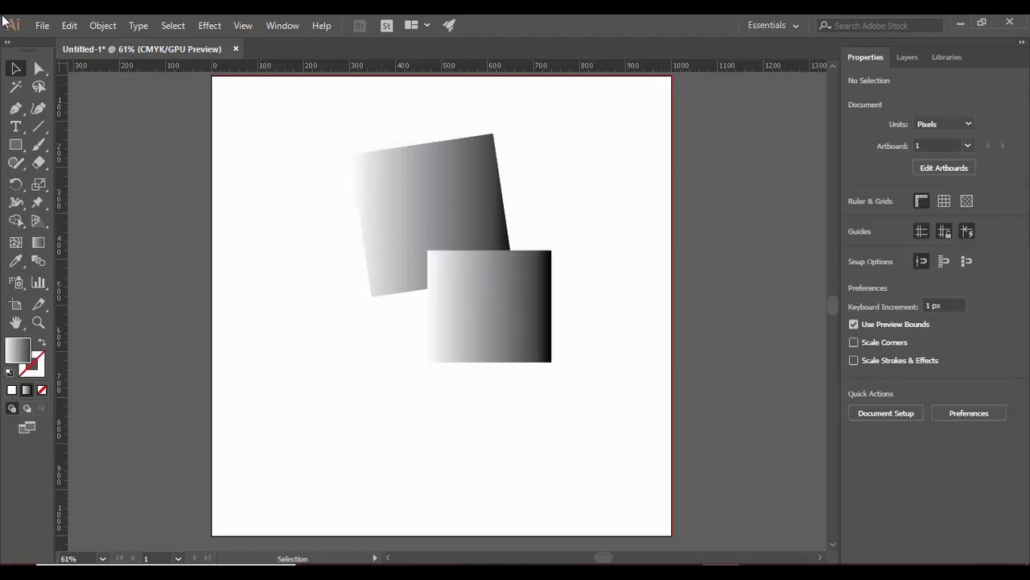
{"action": "left_click", "coordinate": [103, 26]}
{"action": "left_click", "coordinate": [211, 115]}
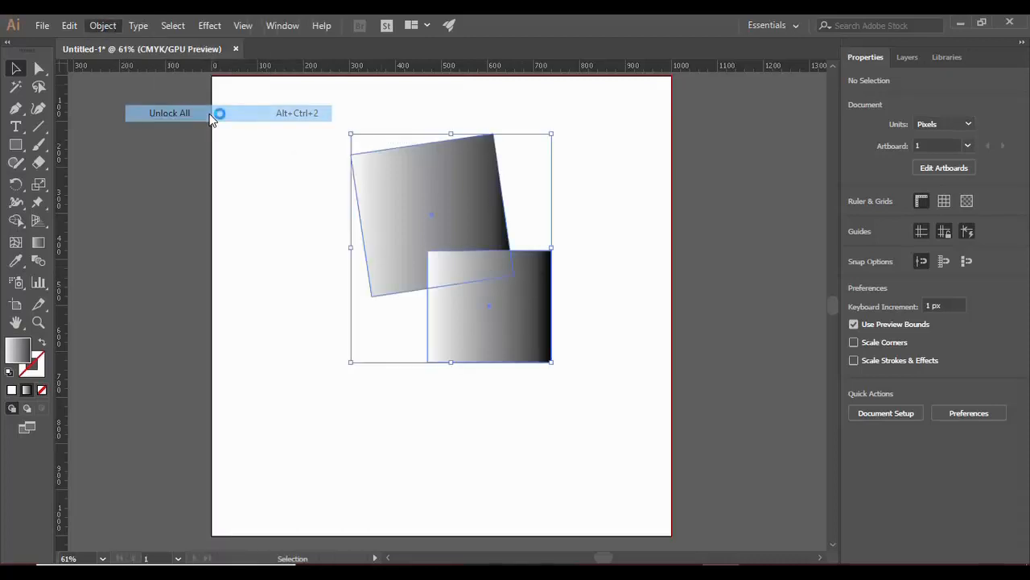
Hide the two selected shapes and show all hidden objects again
{"action": "left_click", "coordinate": [103, 25]}
{"action": "mouse_move", "coordinate": [184, 132]}
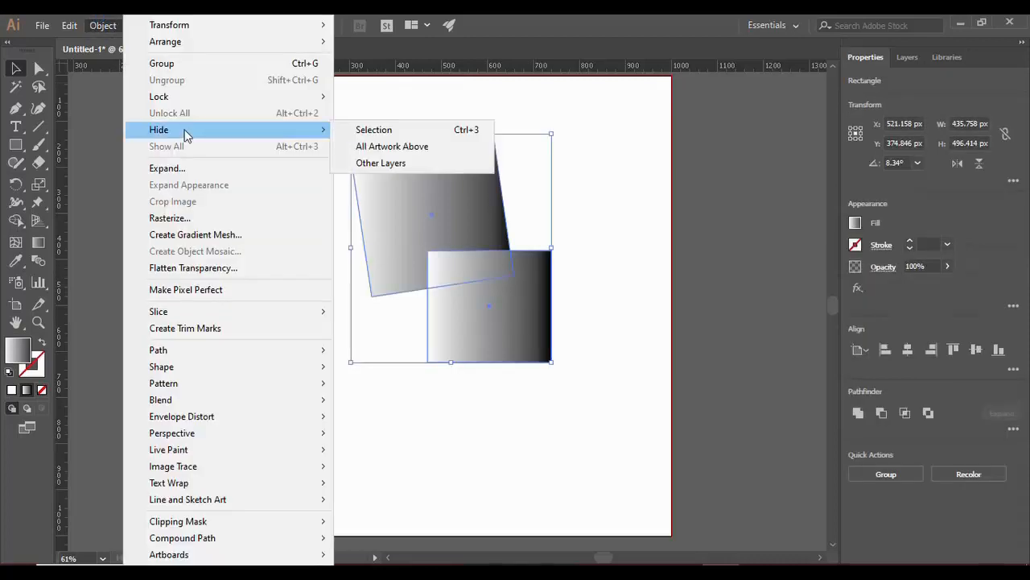
{"action": "left_click", "coordinate": [369, 131]}
{"action": "left_click", "coordinate": [103, 25]}
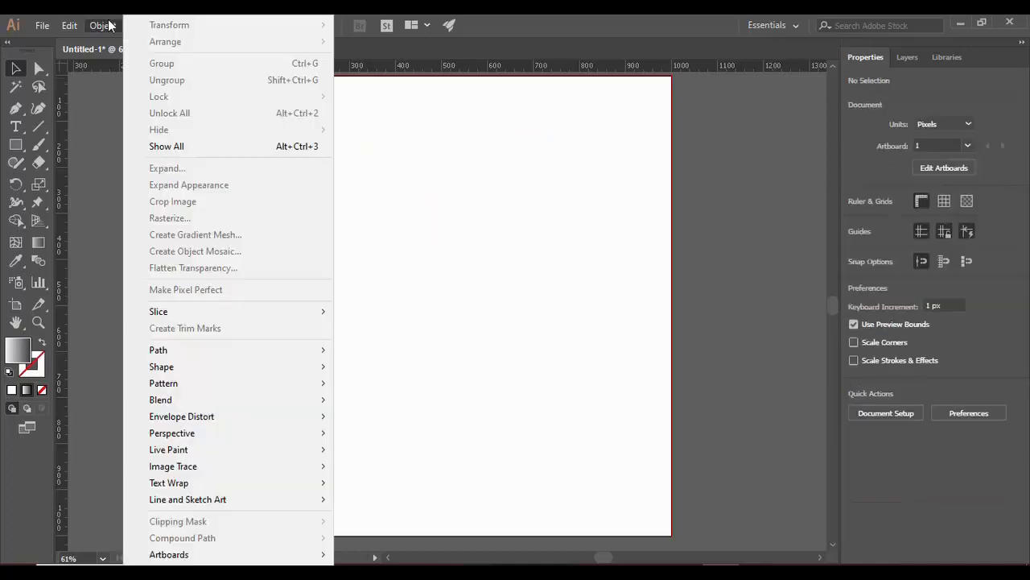
{"action": "left_click", "coordinate": [212, 147]}
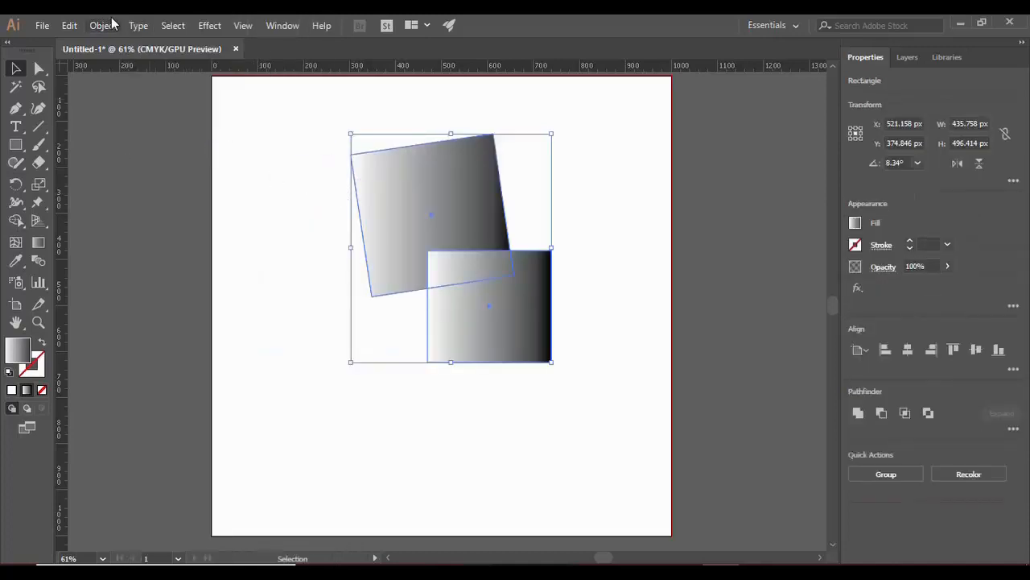
{"action": "left_click", "coordinate": [112, 23]}
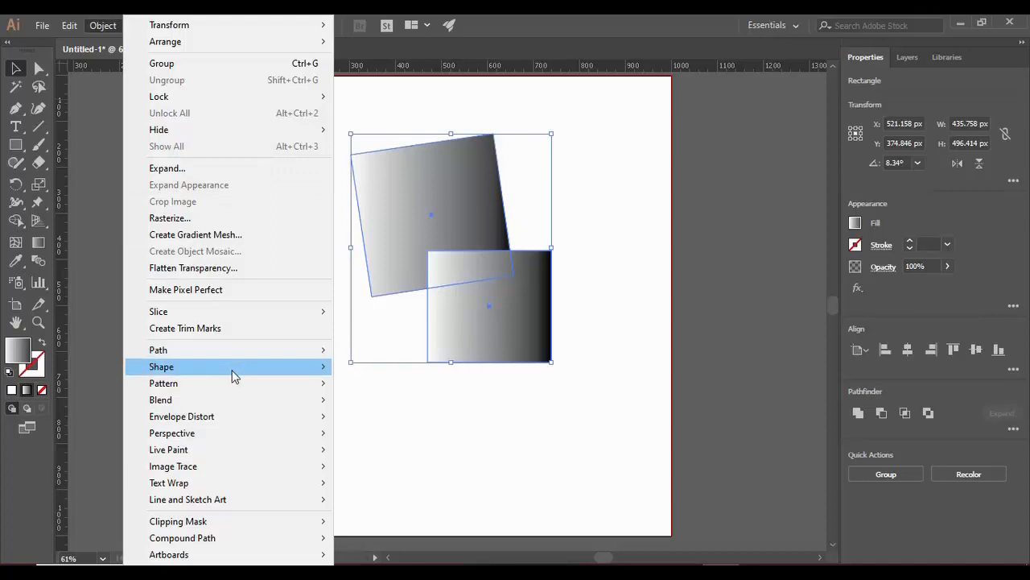
{"action": "left_click", "coordinate": [322, 435]}
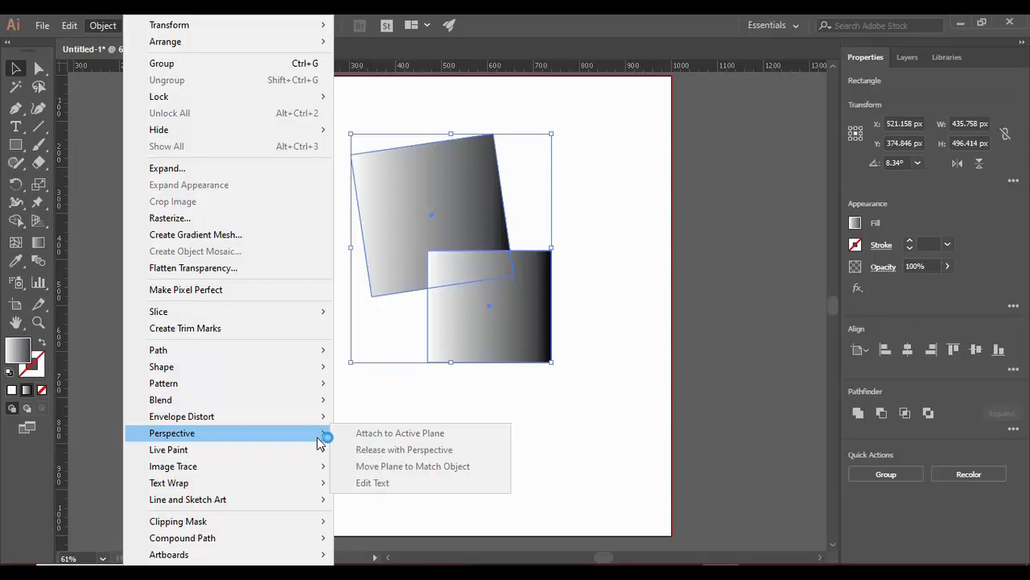
{"action": "mouse_move", "coordinate": [71, 24]}
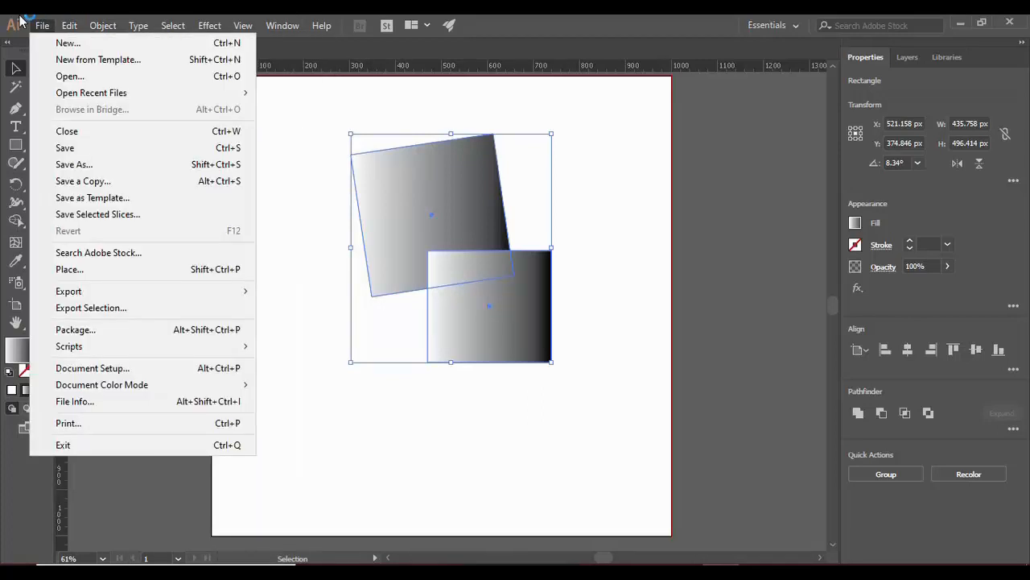
Separate the two shapes, moving the square higher and placing the rectangle below it at about X 524, Y 598 px
{"action": "left_click", "coordinate": [378, 403]}
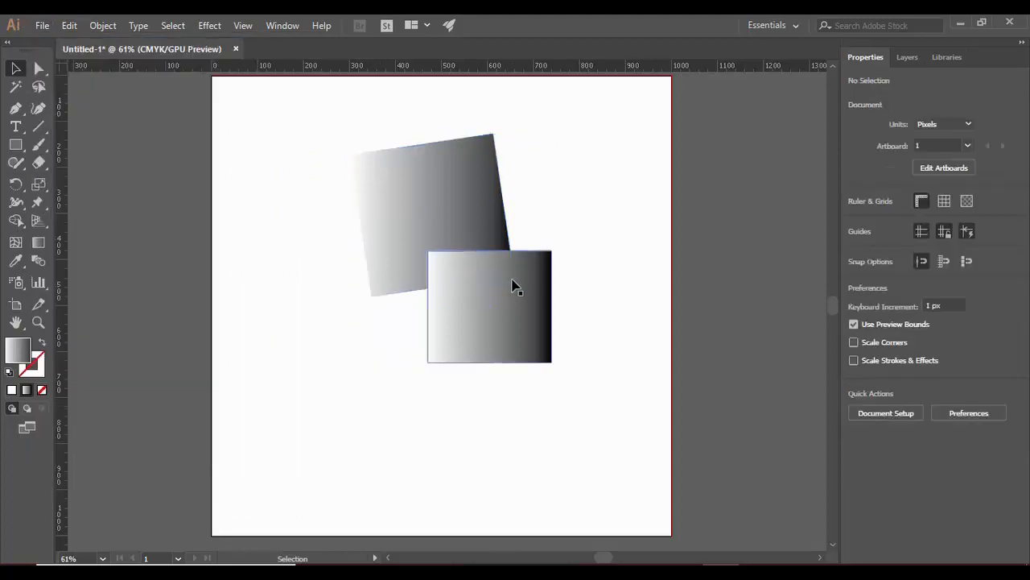
{"action": "left_click_drag", "start_coordinate": [513, 285], "coordinate": [482, 333]}
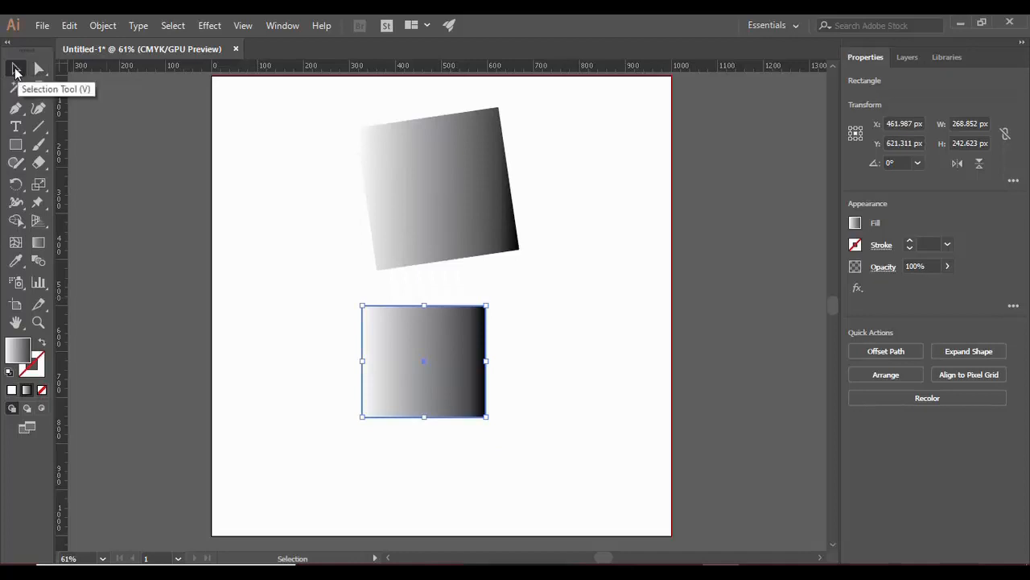
{"action": "left_click_drag", "start_coordinate": [448, 348], "coordinate": [499, 353]}
{"action": "left_click_drag", "start_coordinate": [461, 349], "coordinate": [438, 335]}
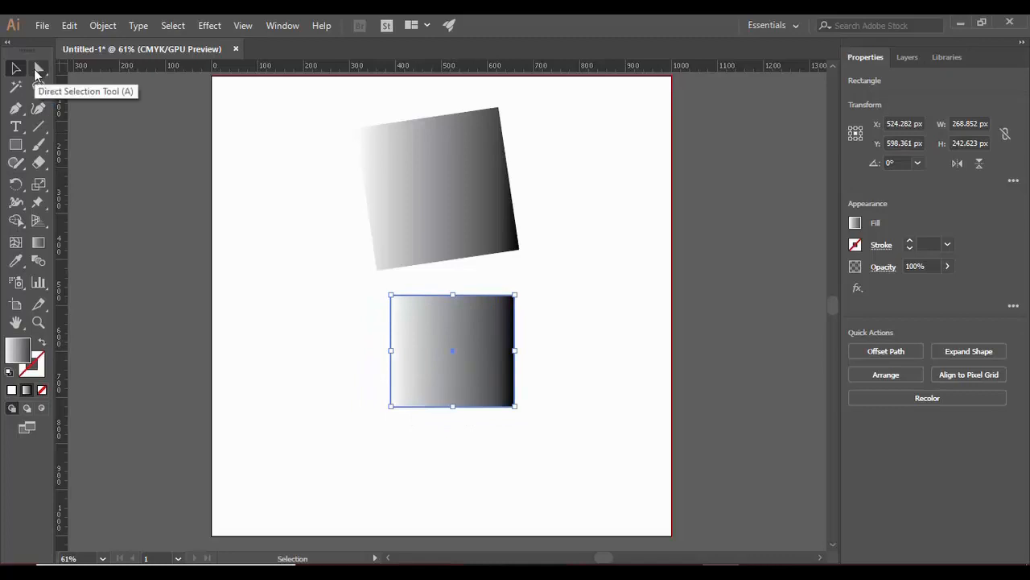
Reshape the lower rectangle into an irregular quadrilateral about 767 x 461 px by moving its individual corner anchors with the Direct Selection tool
{"action": "left_click", "coordinate": [38, 71]}
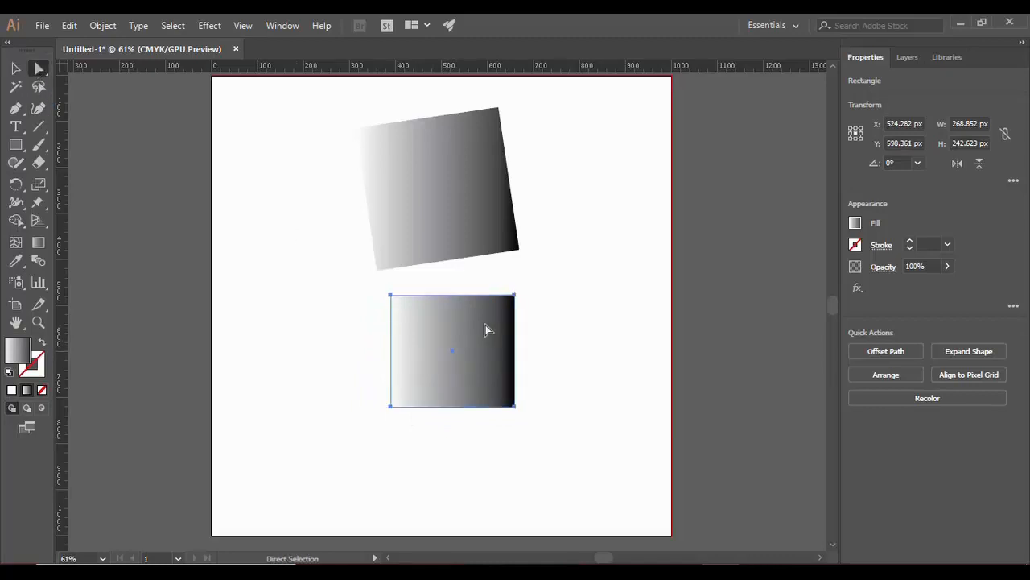
{"action": "left_click", "coordinate": [392, 297]}
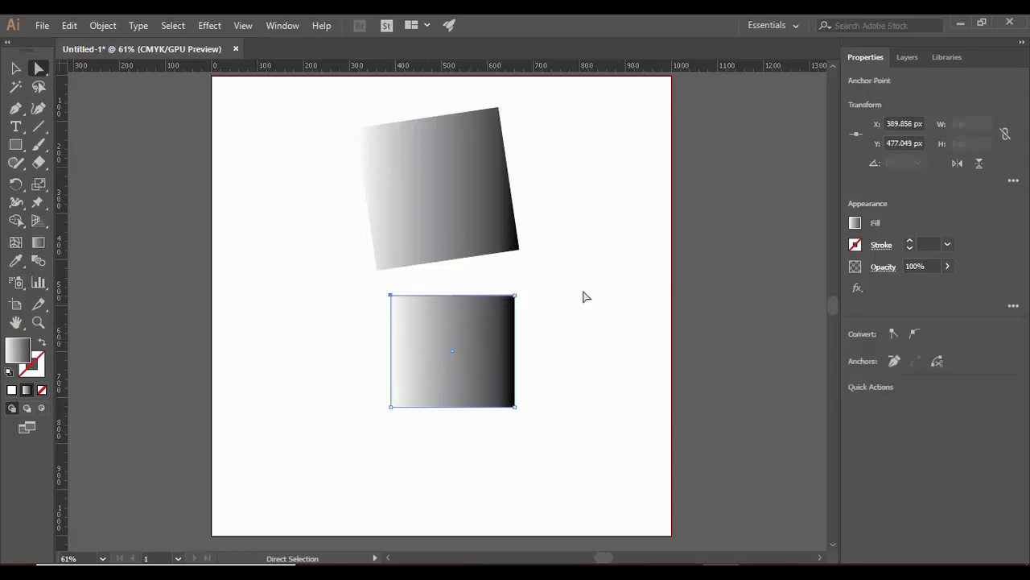
{"action": "left_click", "coordinate": [472, 375]}
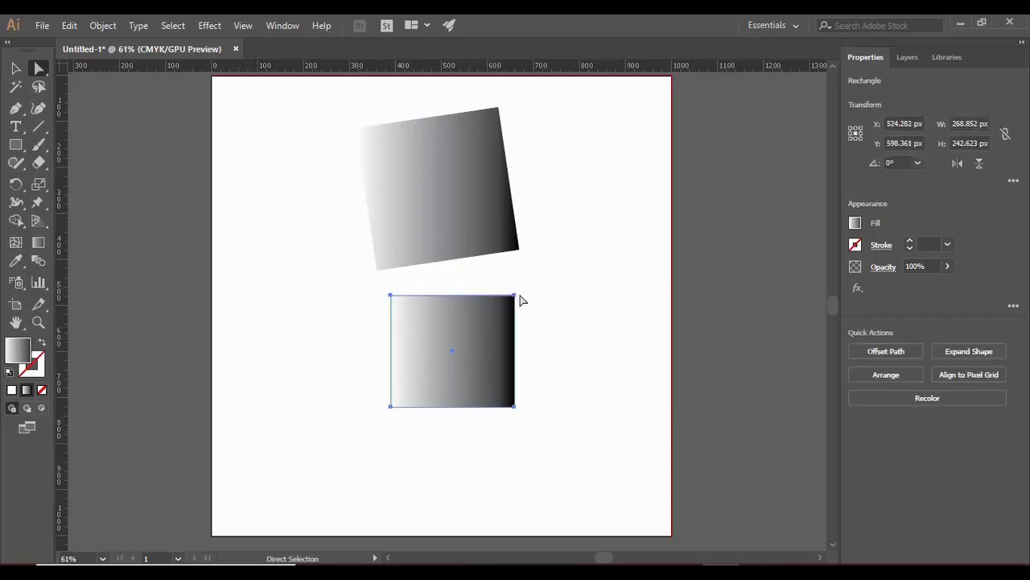
{"action": "left_click_drag", "start_coordinate": [515, 297], "coordinate": [504, 311]}
{"action": "left_click_drag", "start_coordinate": [504, 421], "coordinate": [579, 478]}
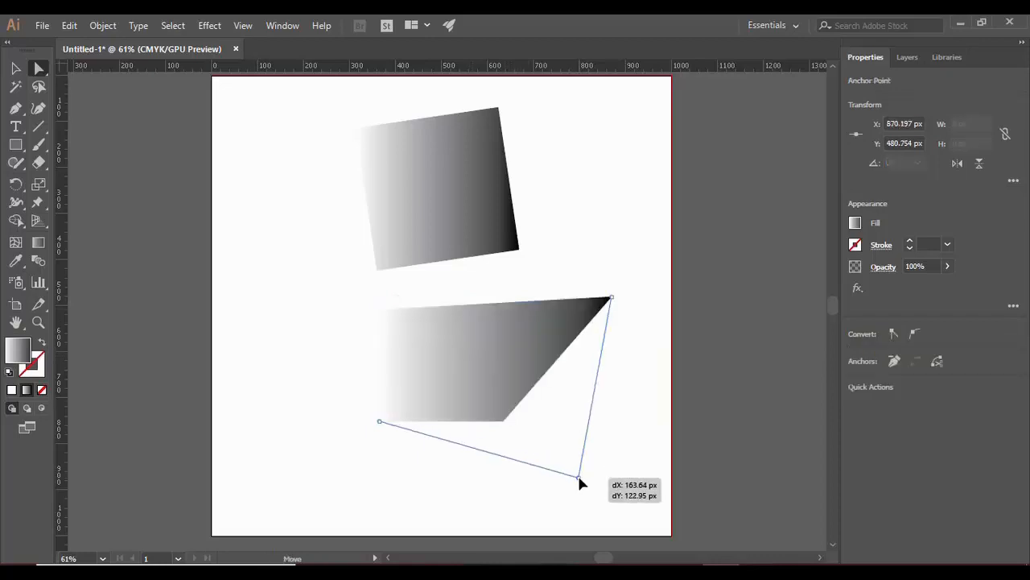
{"action": "left_click_drag", "start_coordinate": [380, 421], "coordinate": [269, 489]}
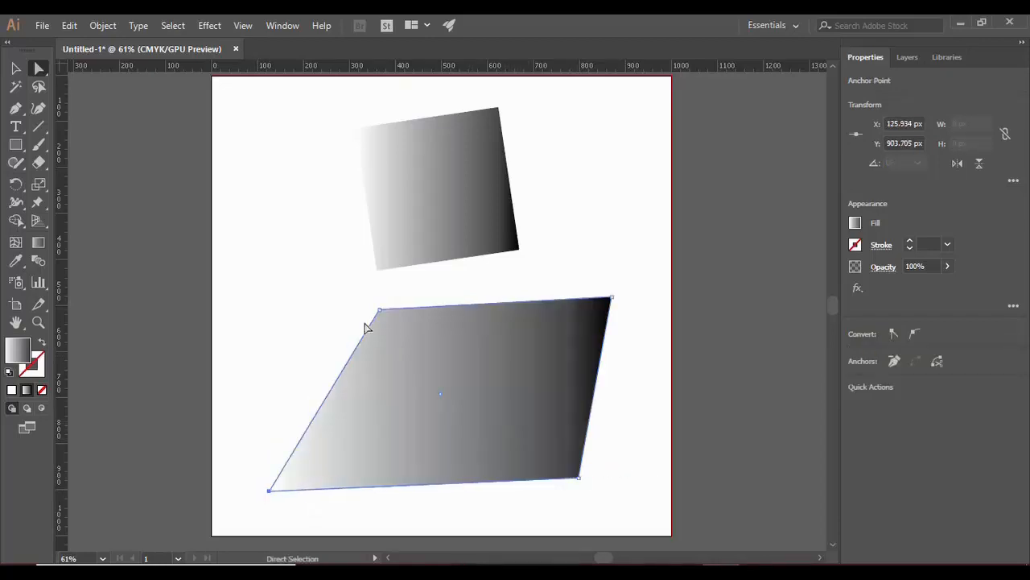
{"action": "left_click_drag", "start_coordinate": [384, 311], "coordinate": [258, 280]}
{"action": "left_click_drag", "start_coordinate": [430, 419], "coordinate": [435, 401]}
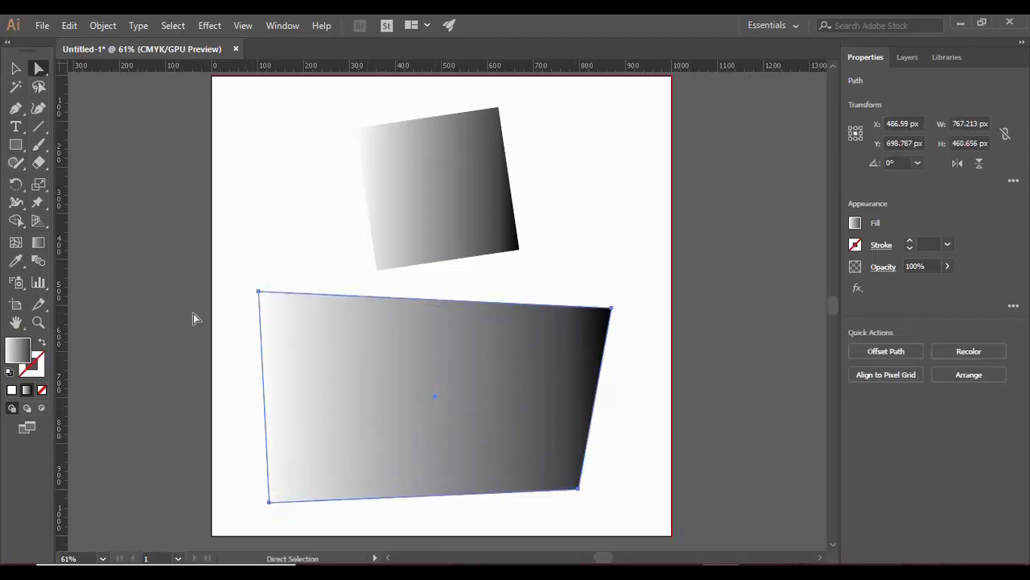
Scale the irregular quadrilateral down to about 614 x 278 px and place it in the artboard's lower-right area
{"action": "left_click", "coordinate": [15, 68]}
{"action": "left_click", "coordinate": [303, 279]}
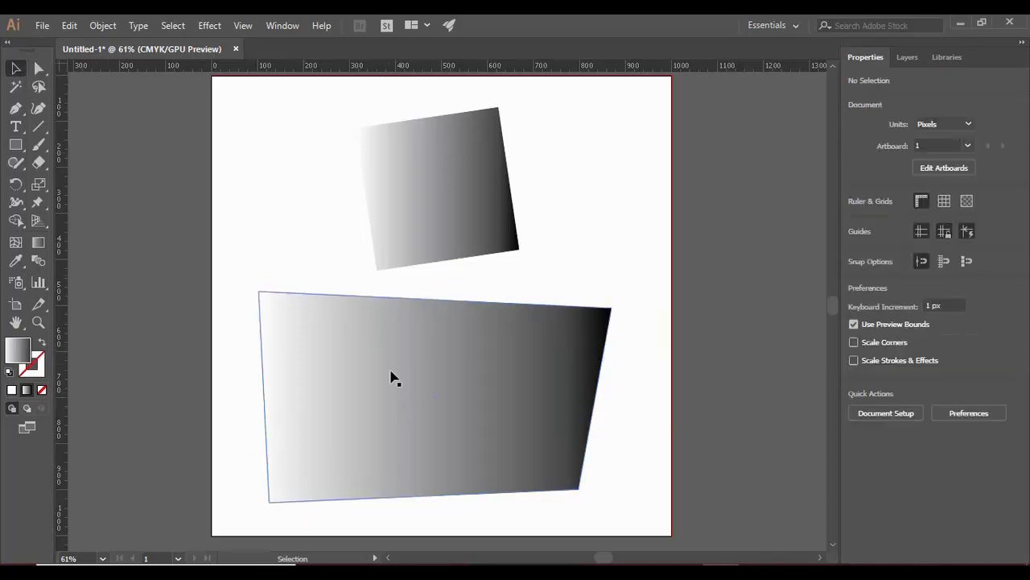
{"action": "left_click_drag", "start_coordinate": [391, 375], "coordinate": [423, 368]}
{"action": "left_click_drag", "start_coordinate": [290, 285], "coordinate": [360, 369]}
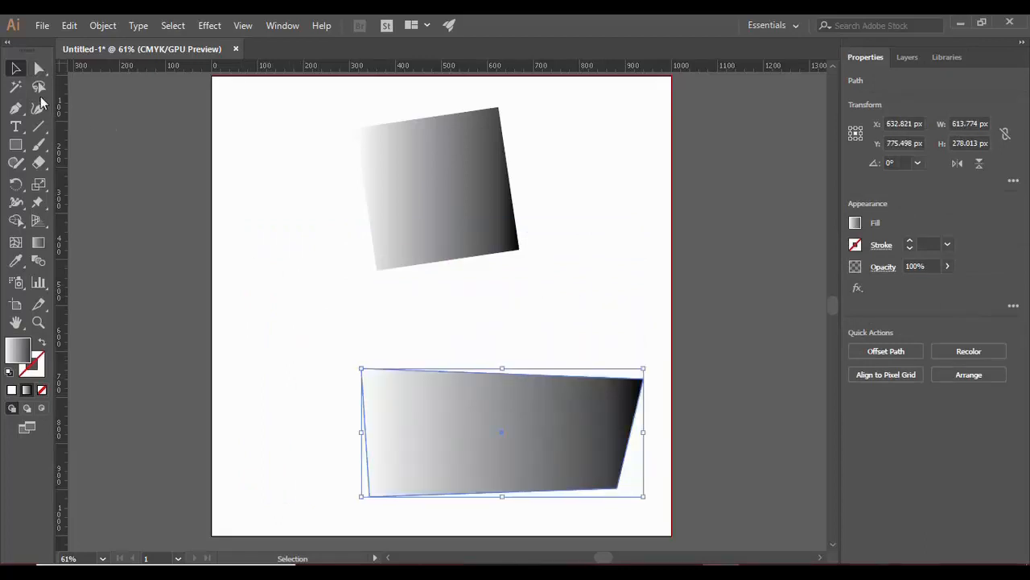
Draw a small closed five-sided shape with the Pen tool, below and to the left of the rotated square
{"action": "key", "text": "p"}
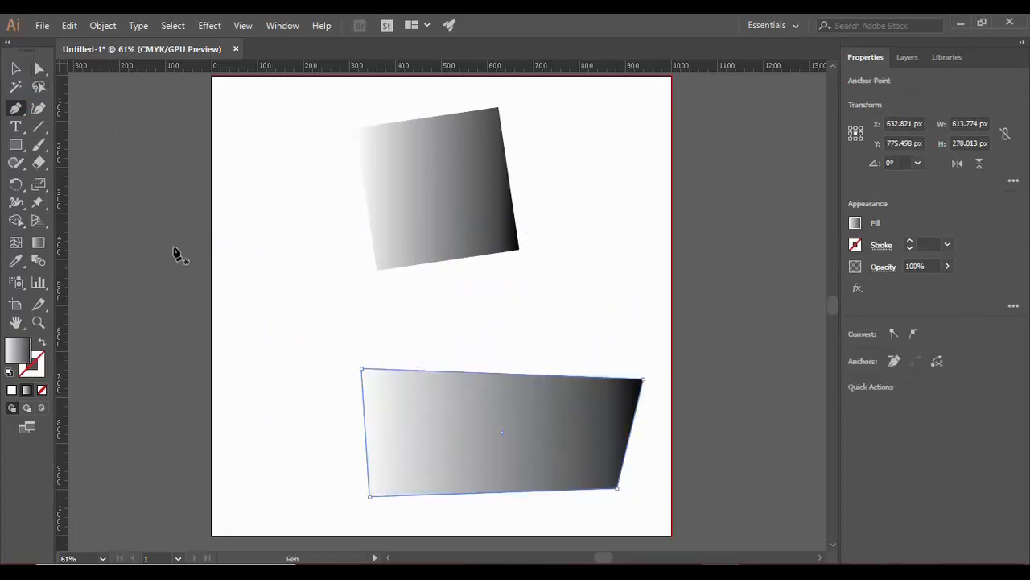
{"action": "left_click", "coordinate": [294, 251]}
{"action": "left_click", "coordinate": [270, 283]}
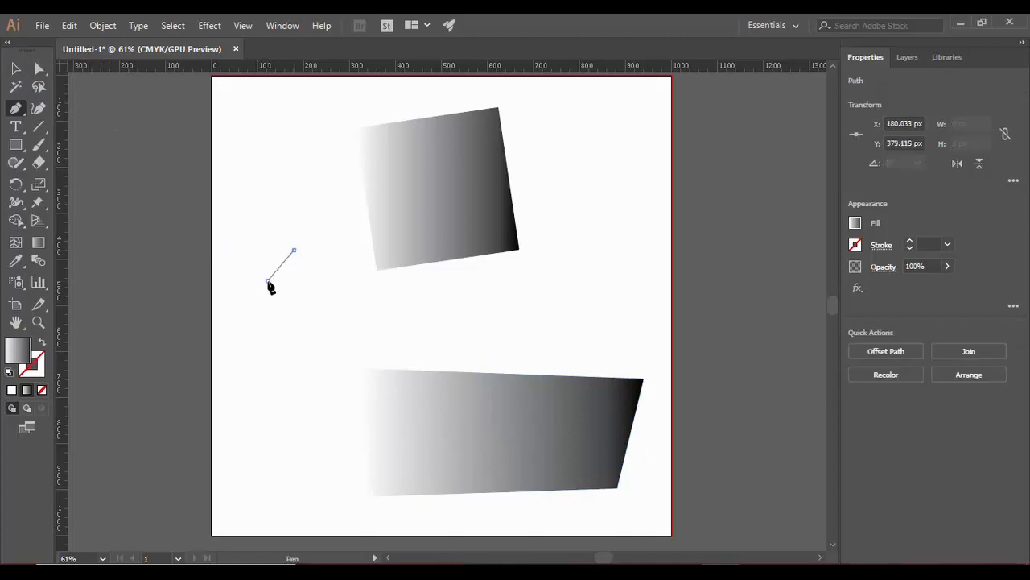
{"action": "left_click", "coordinate": [304, 335]}
{"action": "left_click", "coordinate": [358, 327]}
{"action": "left_click", "coordinate": [346, 279]}
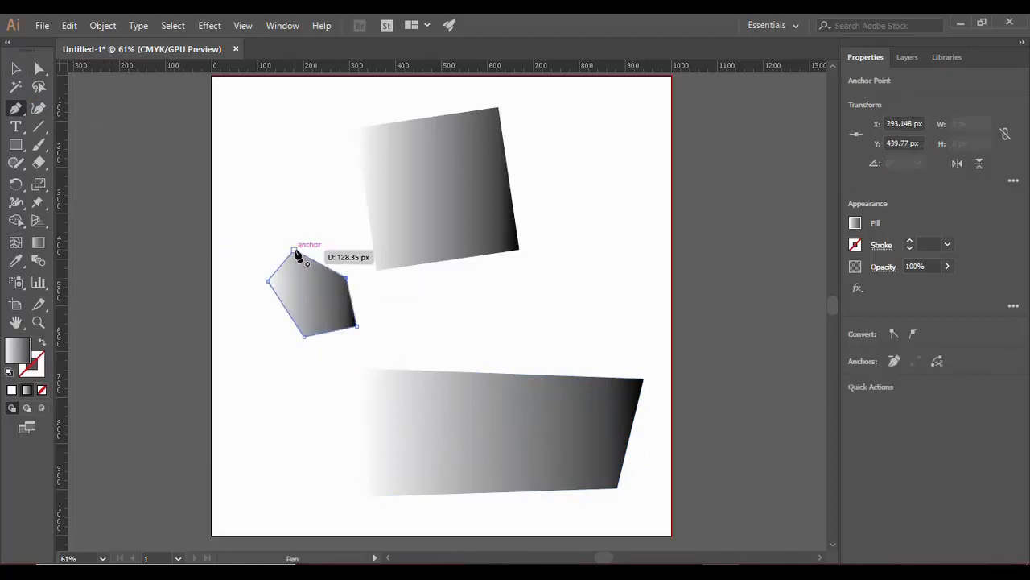
{"action": "left_click", "coordinate": [293, 252]}
Draw a closed four-sided shape about 167 x 123 px with the Pen tool, directly above the five-sided shape
{"action": "left_click_drag", "start_coordinate": [283, 188], "coordinate": [306, 177]}
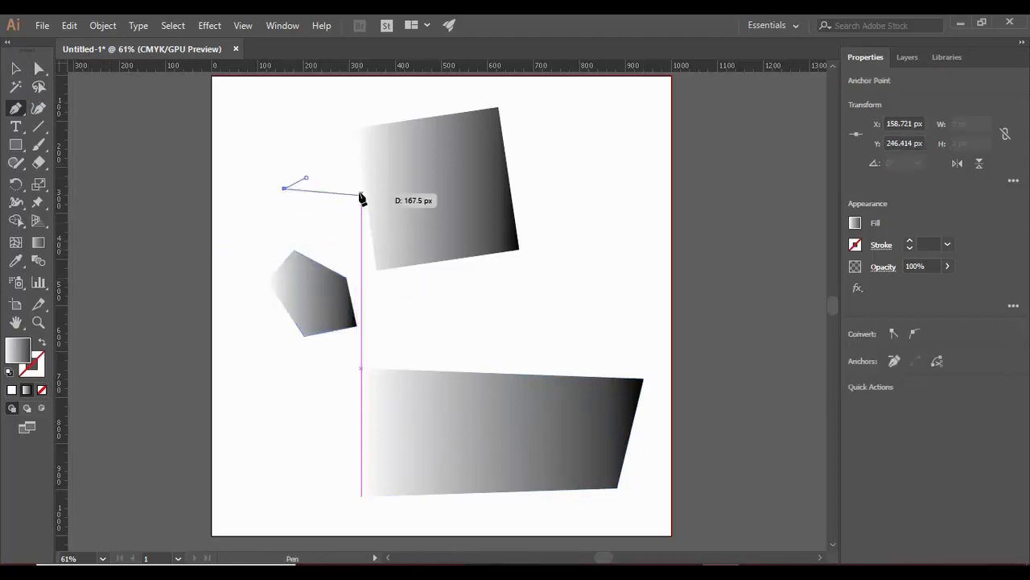
{"action": "left_click", "coordinate": [301, 234]}
{"action": "left_click", "coordinate": [362, 219]}
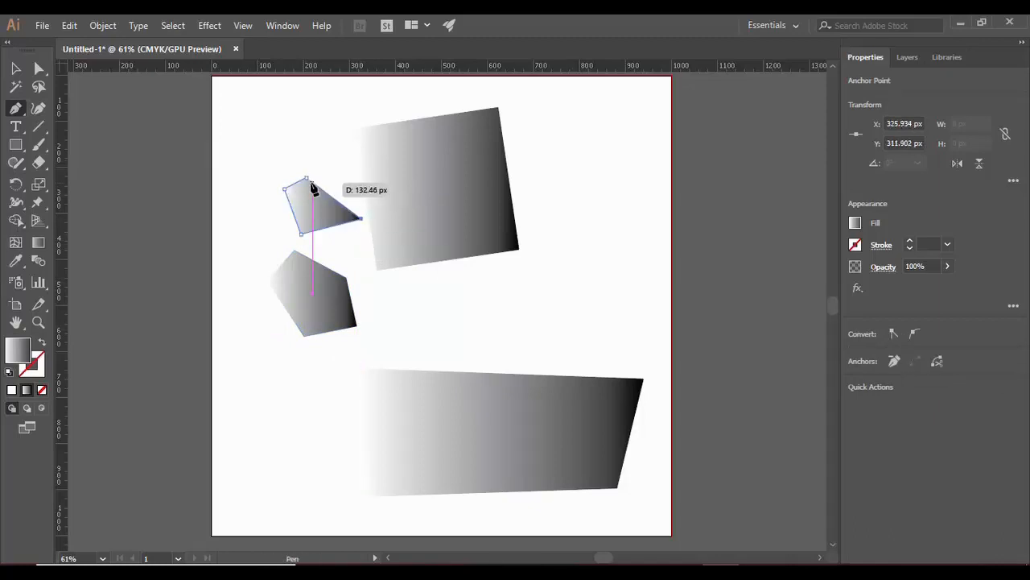
{"action": "left_click", "coordinate": [306, 178]}
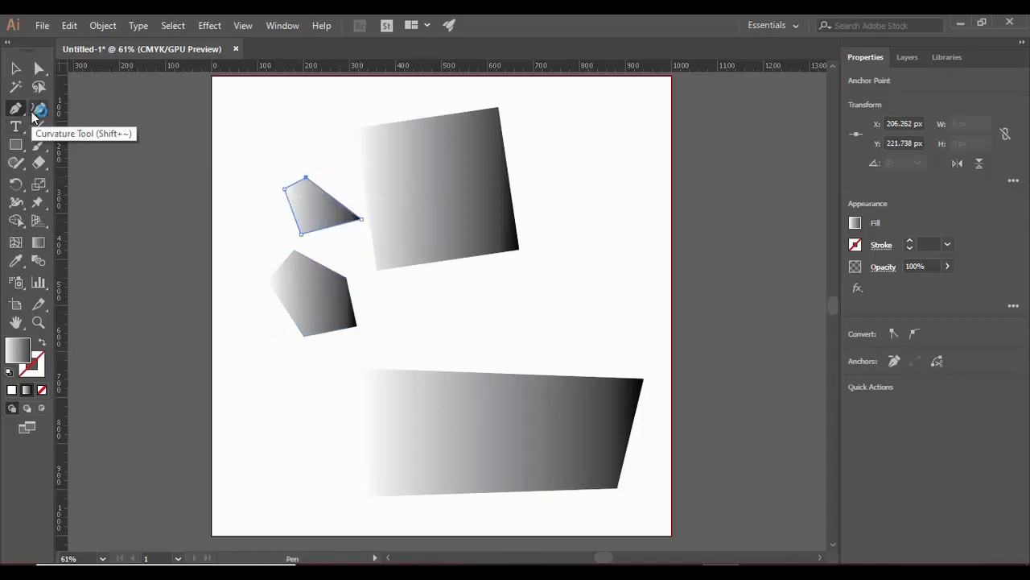
Draw a closed, rounded shape about 166 x 154 px with the Curvature tool, between the rotated square and the wide quadrilateral
{"action": "left_click", "coordinate": [37, 111]}
{"action": "left_click", "coordinate": [562, 298]}
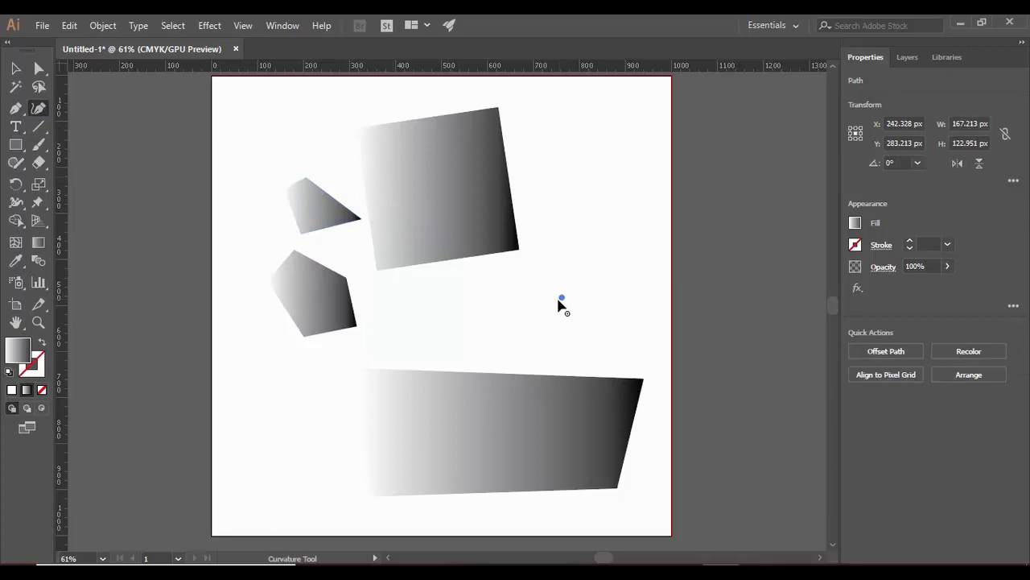
{"action": "left_click", "coordinate": [480, 330]}
{"action": "left_click_drag", "start_coordinate": [481, 330], "coordinate": [533, 346]}
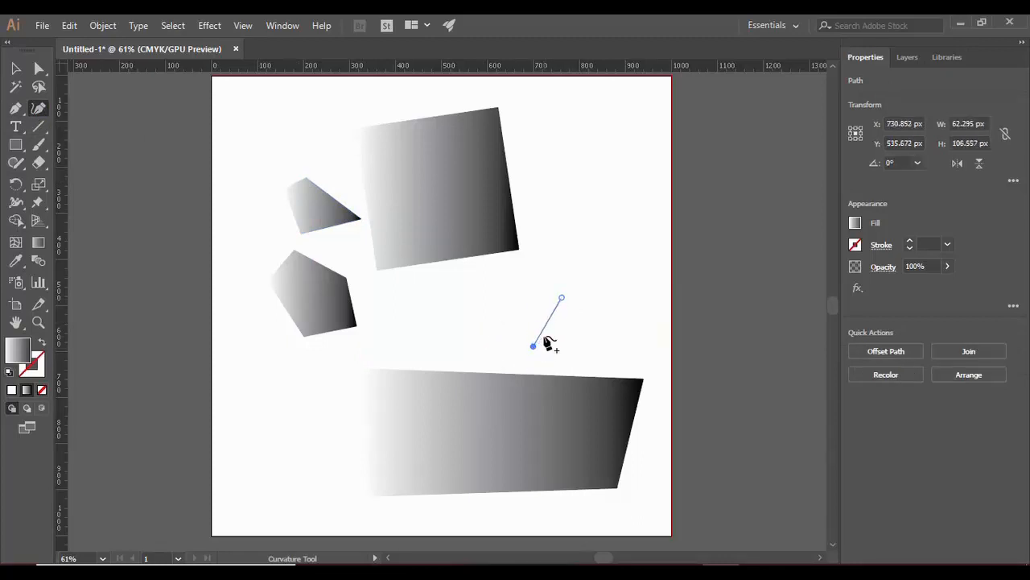
{"action": "left_click", "coordinate": [490, 333]}
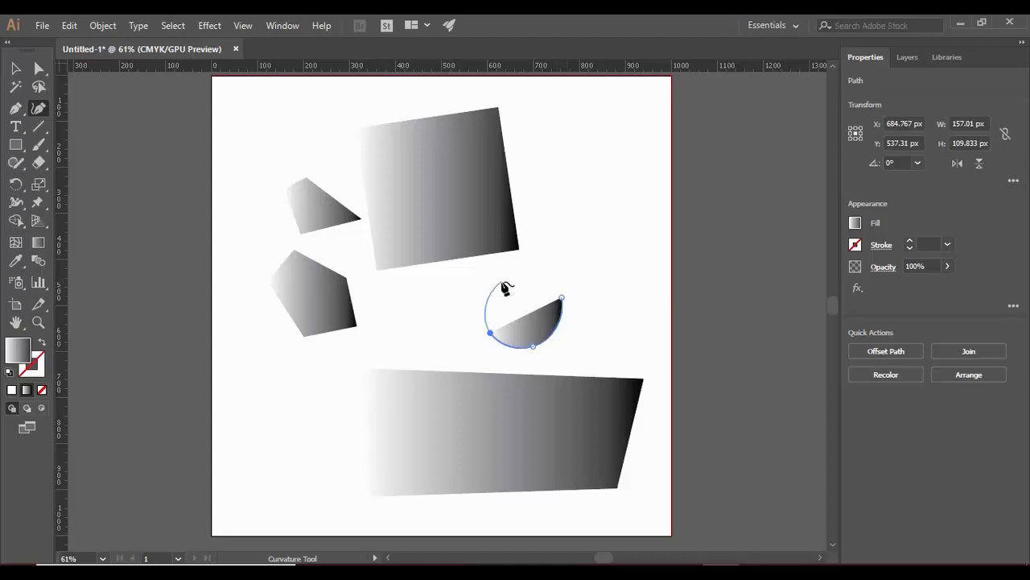
{"action": "left_click", "coordinate": [504, 287]}
{"action": "left_click", "coordinate": [550, 283]}
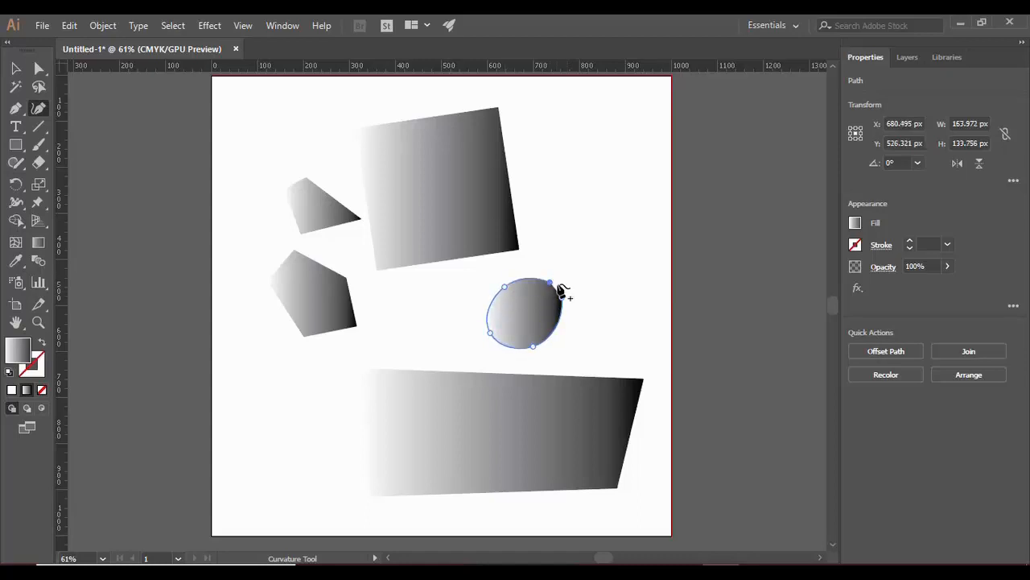
{"action": "left_click", "coordinate": [562, 298]}
{"action": "left_click", "coordinate": [562, 298]}
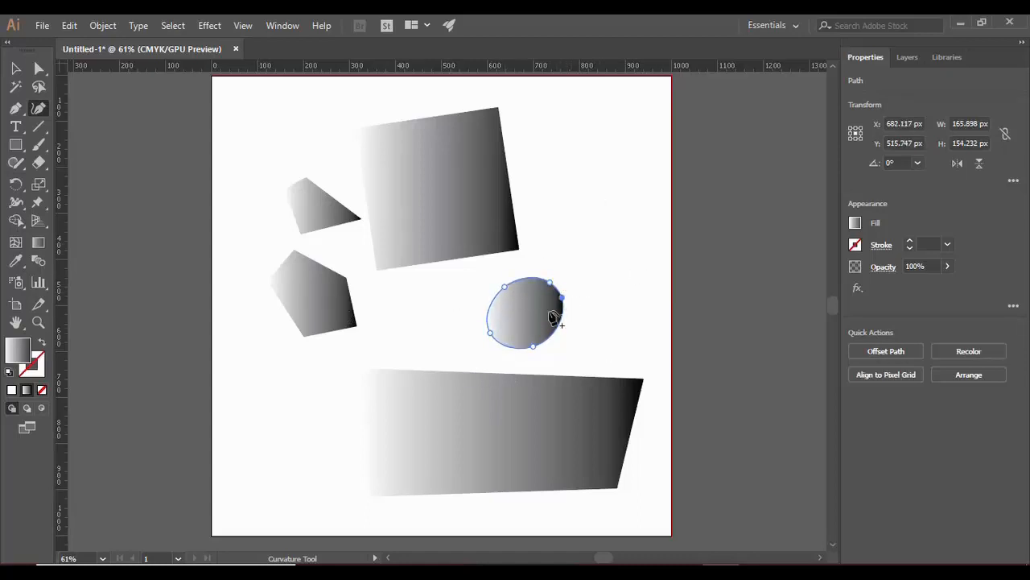
Add the text "ProgrammingKnowledge" in the artboard's lower-left area, overlapping the wide quadrilateral, replacing the placeholder text
{"action": "left_click", "coordinate": [15, 128]}
{"action": "left_click", "coordinate": [318, 445]}
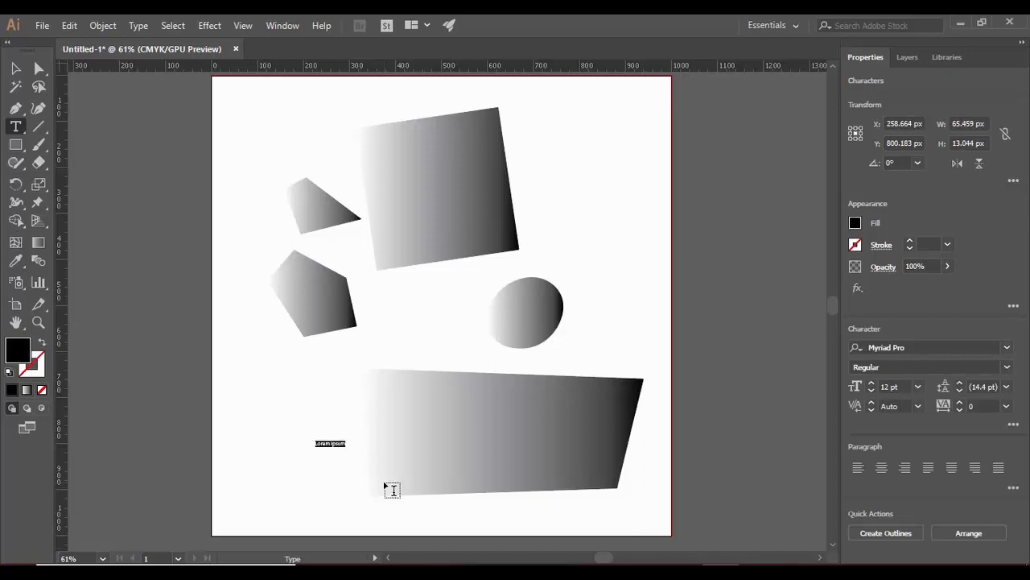
{"action": "key", "text": "BackSpace"}
{"action": "key", "text": "ctrl+v"}
{"action": "left_click_drag", "start_coordinate": [314, 443], "coordinate": [402, 438]}
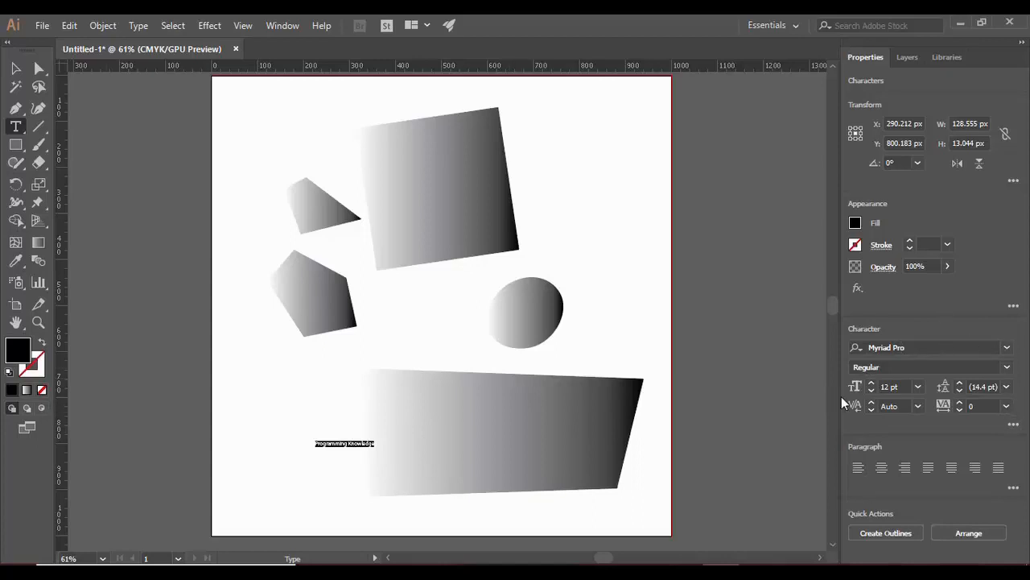
Set the ProgrammingKnowledge text in Monotype Corsiva at 72 pt
{"action": "left_click", "coordinate": [1007, 350]}
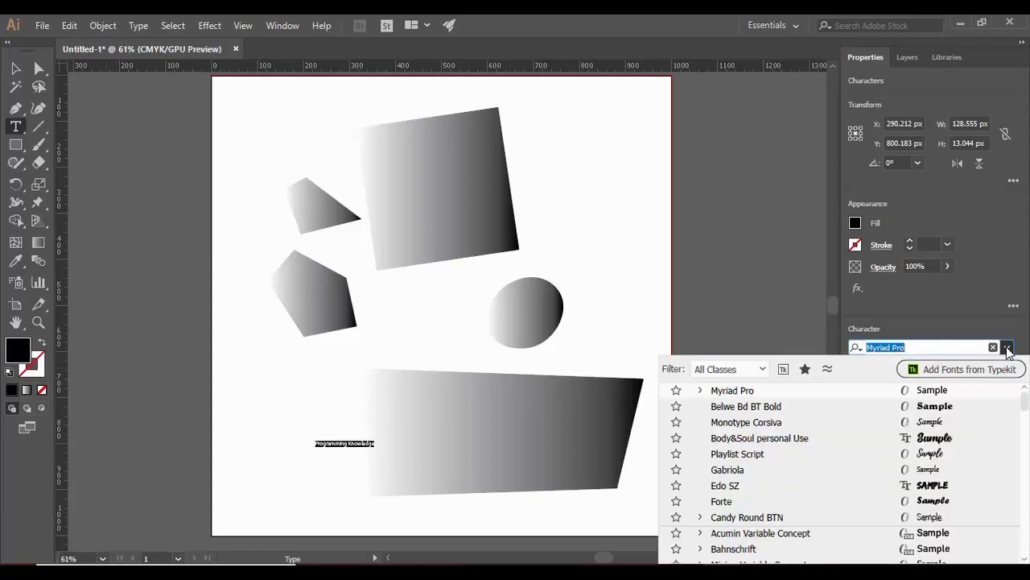
{"action": "left_click", "coordinate": [779, 422]}
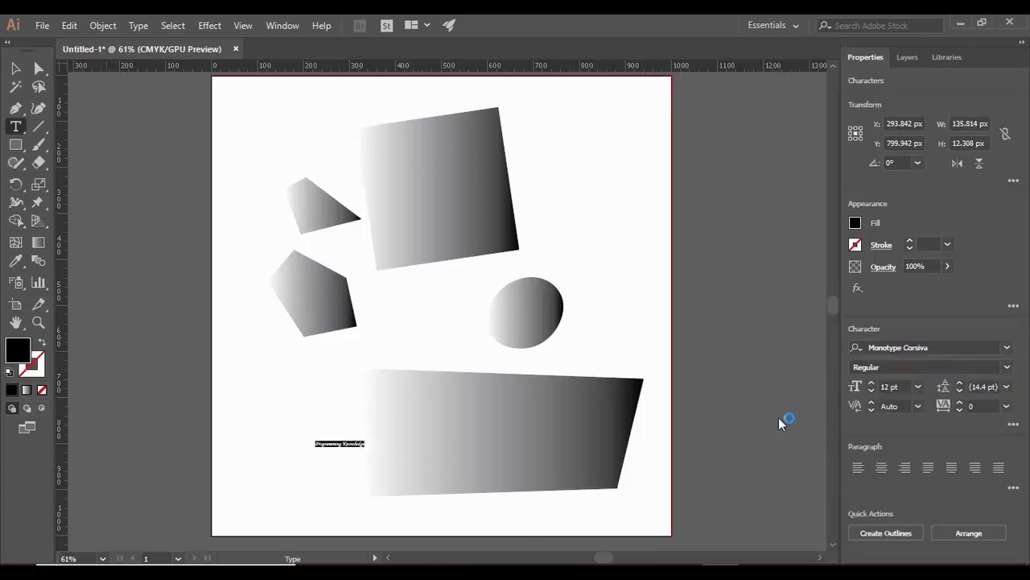
{"action": "left_click", "coordinate": [918, 387]}
{"action": "left_click", "coordinate": [938, 369]}
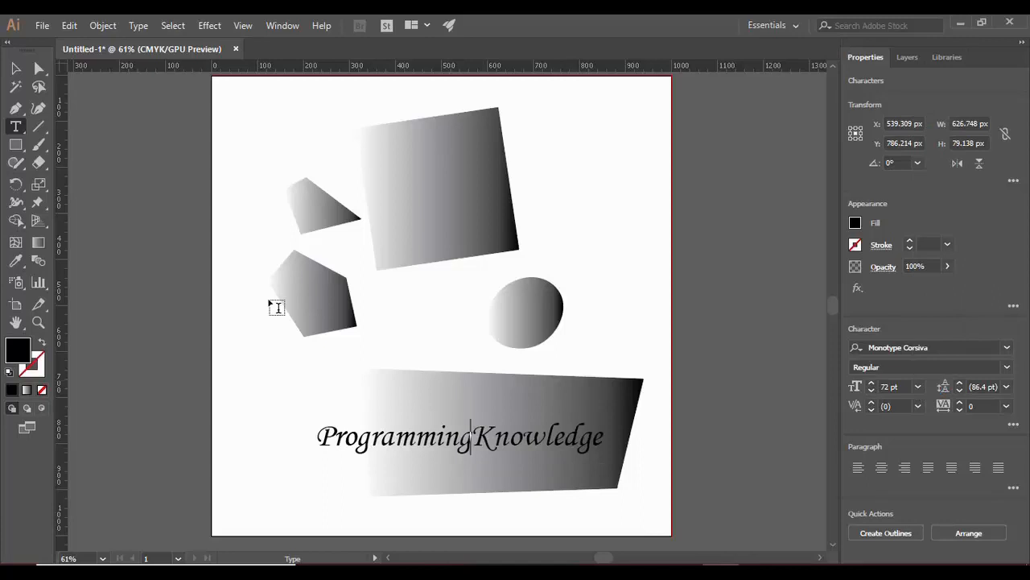
Draw two nearly vertical lines beside the rotated square with the Line Segment tool, about 323 px and 360 px tall
{"action": "left_click", "coordinate": [37, 127]}
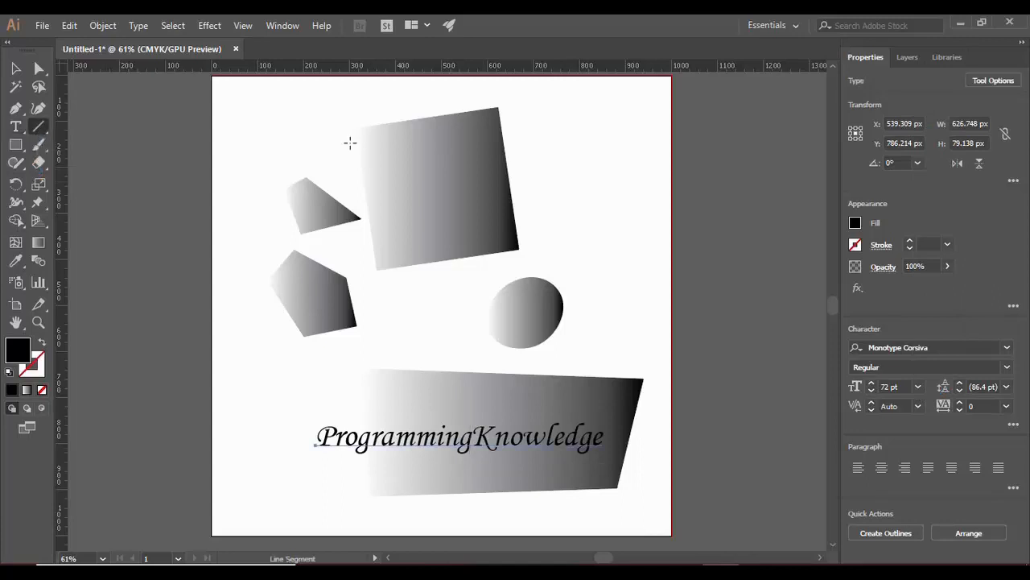
{"action": "left_click", "coordinate": [612, 219]}
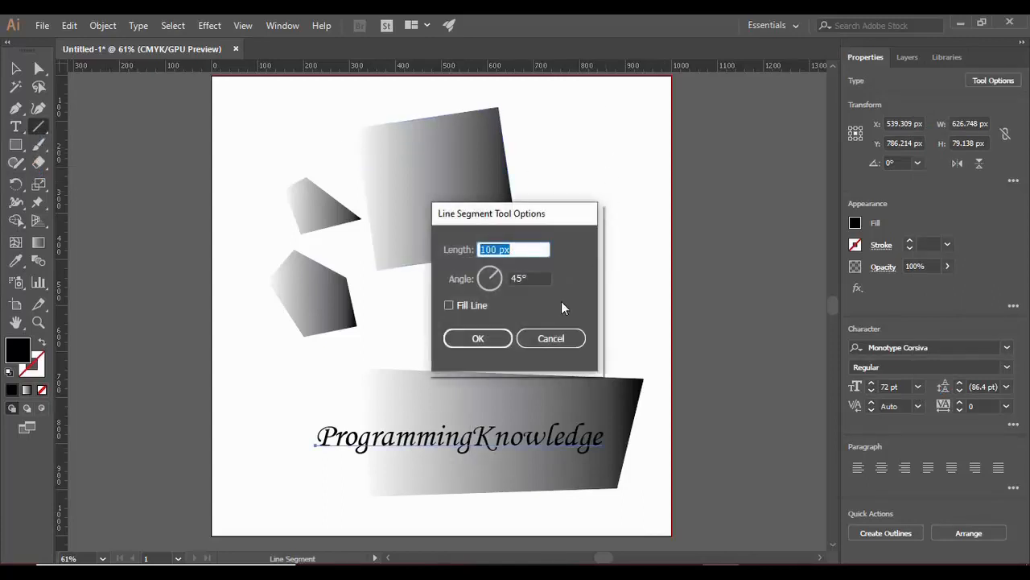
{"action": "left_click", "coordinate": [541, 339]}
{"action": "left_click_drag", "start_coordinate": [606, 116], "coordinate": [612, 266]}
{"action": "left_click_drag", "start_coordinate": [552, 112], "coordinate": [566, 276]}
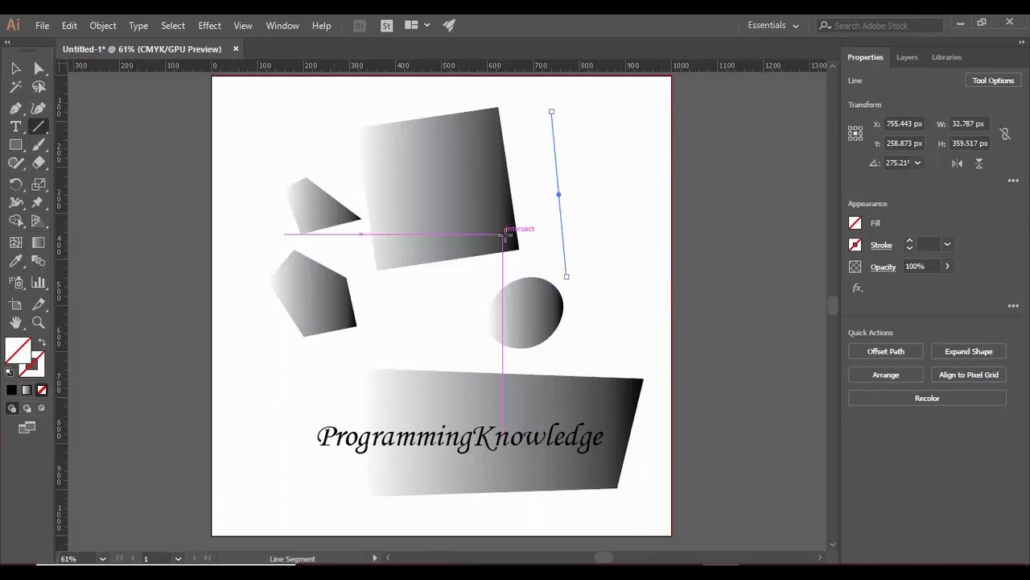
Give the line nearest the rotated square a light blue fill from the color spectrum
{"action": "left_click", "coordinate": [16, 392]}
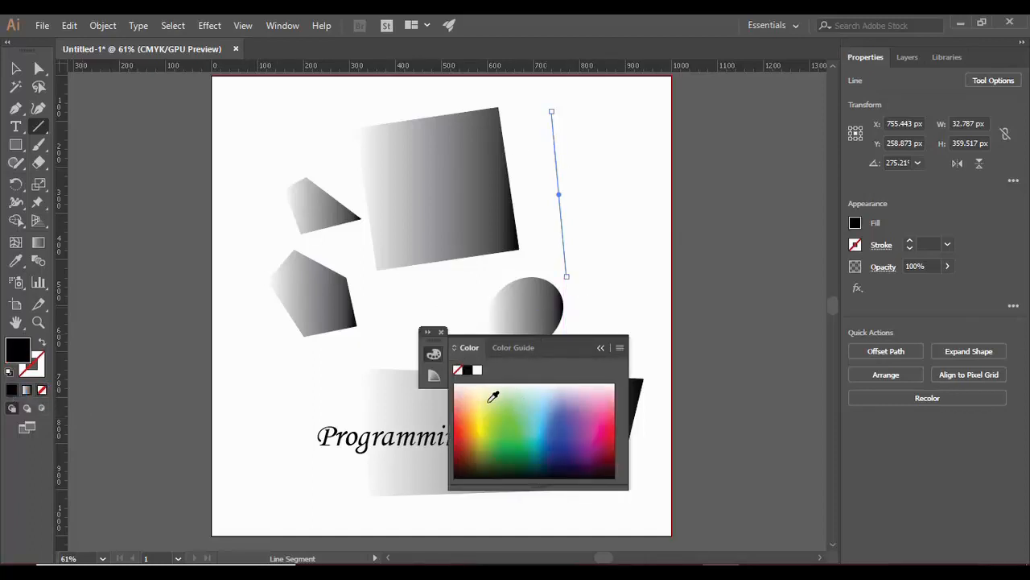
{"action": "left_click_drag", "start_coordinate": [493, 396], "coordinate": [535, 423]}
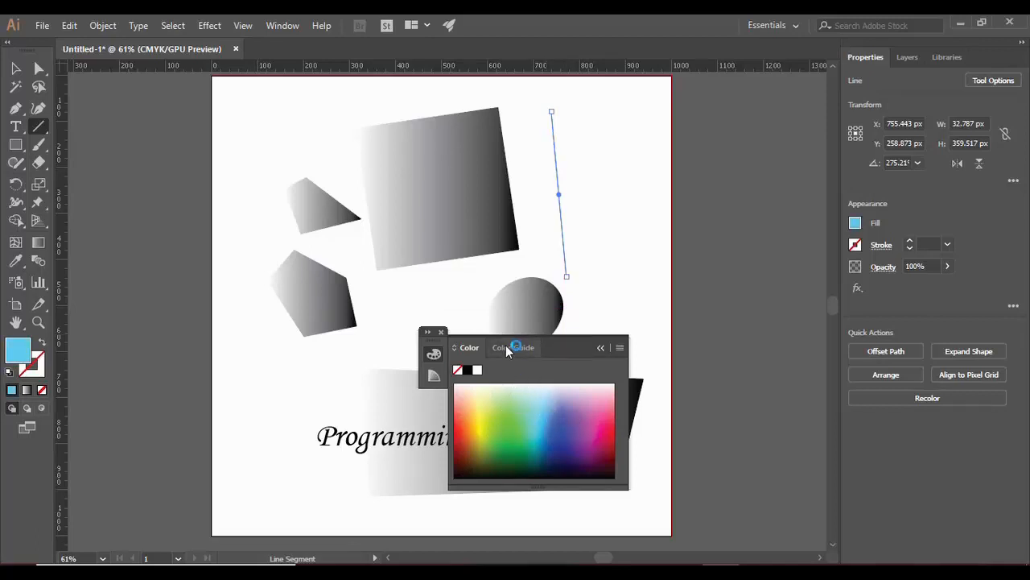
{"action": "left_click", "coordinate": [600, 346]}
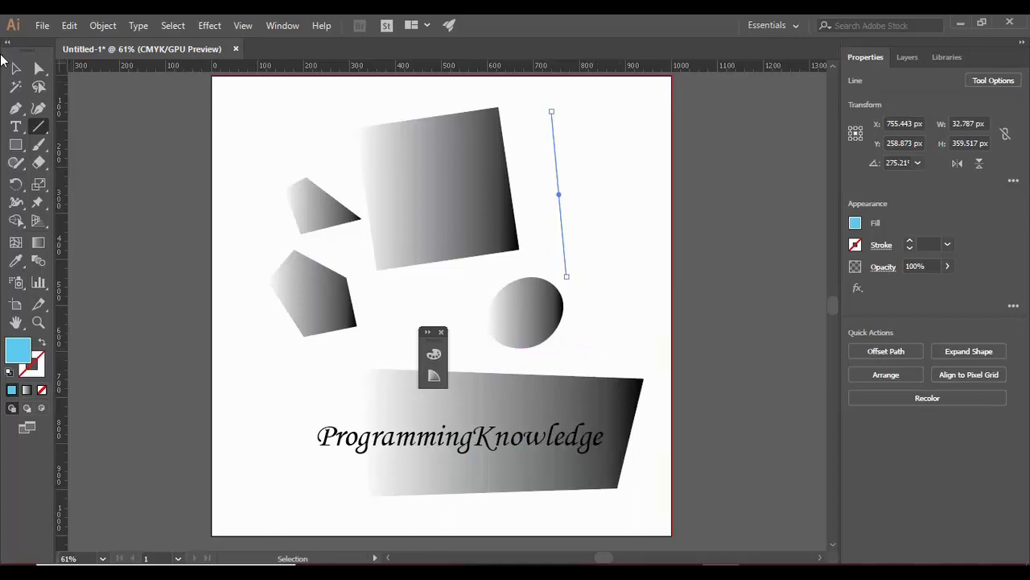
Move the light blue line slightly to the right and down with the Selection tool
{"action": "left_click", "coordinate": [16, 68]}
{"action": "left_click", "coordinate": [611, 217]}
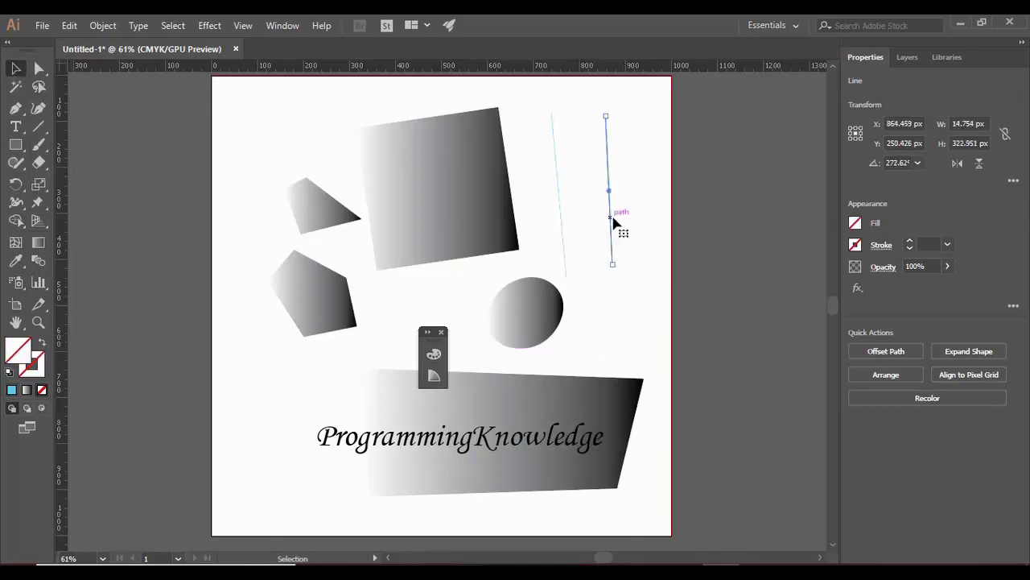
{"action": "left_click_drag", "start_coordinate": [530, 176], "coordinate": [590, 211]}
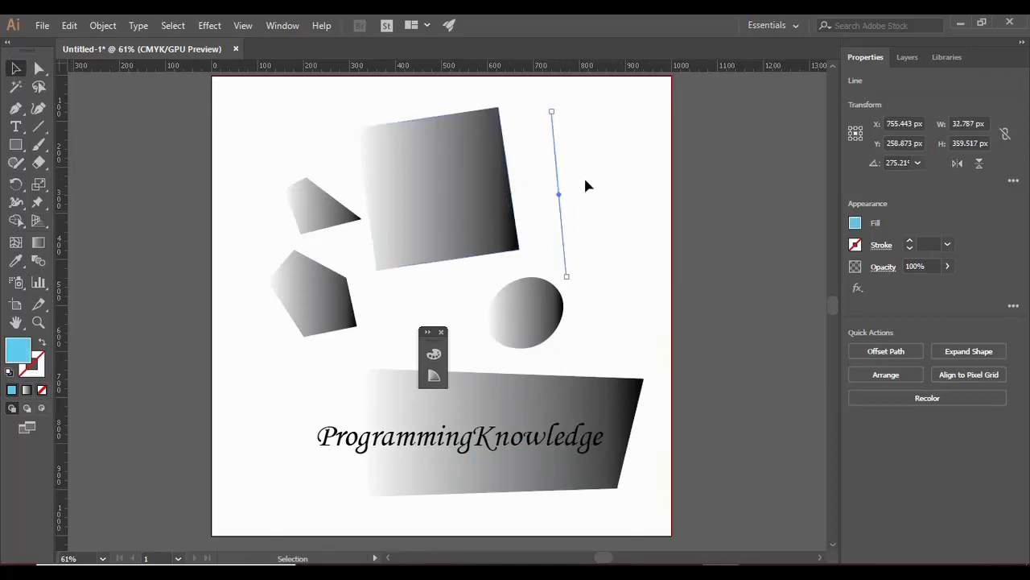
Give the rotated square a 5 pt black stroke
{"action": "left_click", "coordinate": [449, 205]}
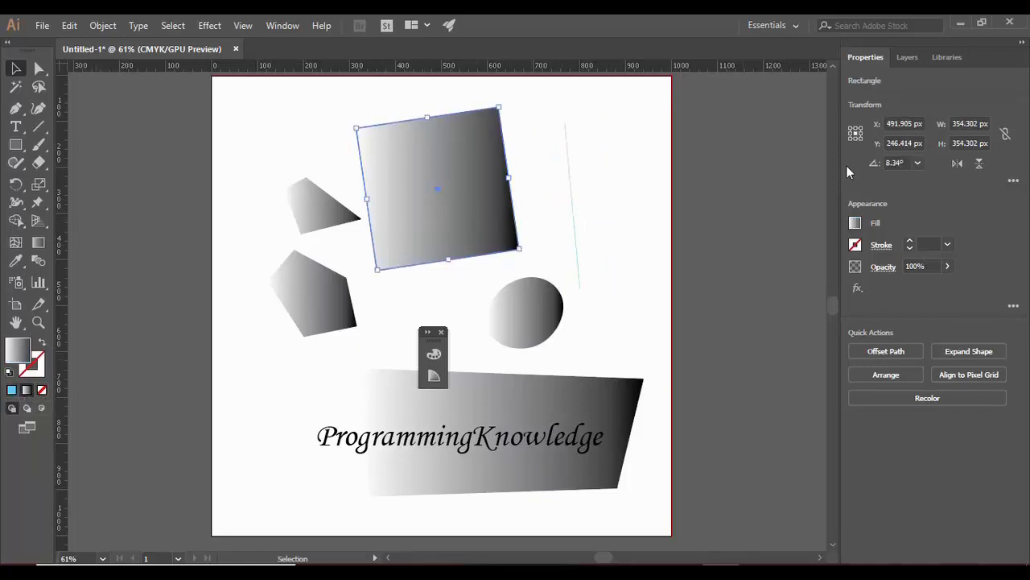
{"action": "left_click", "coordinate": [910, 243]}
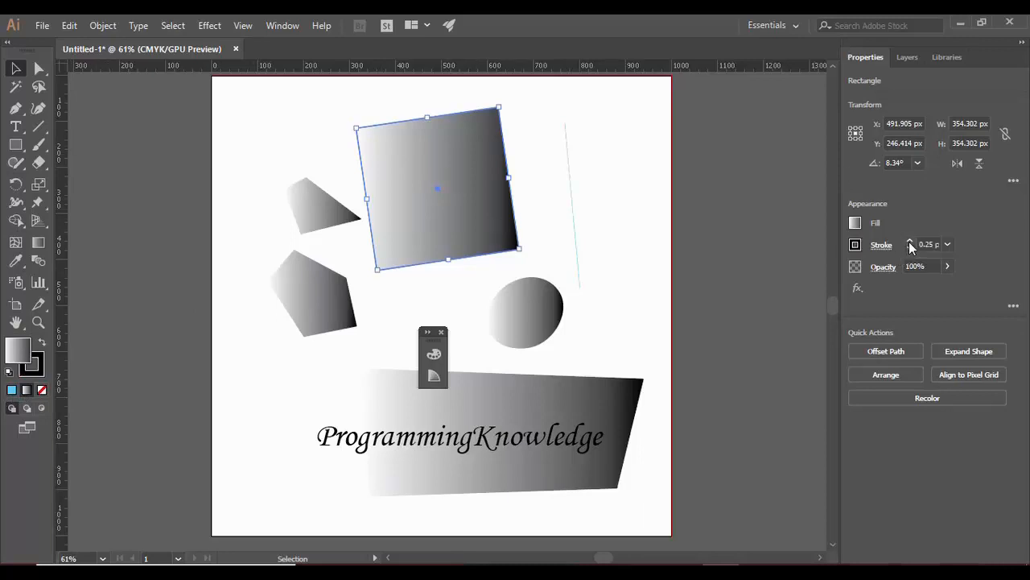
{"action": "left_click", "coordinate": [910, 243]}
{"action": "left_click", "coordinate": [909, 243]}
{"action": "left_click", "coordinate": [910, 243]}
{"action": "left_click", "coordinate": [910, 243]}
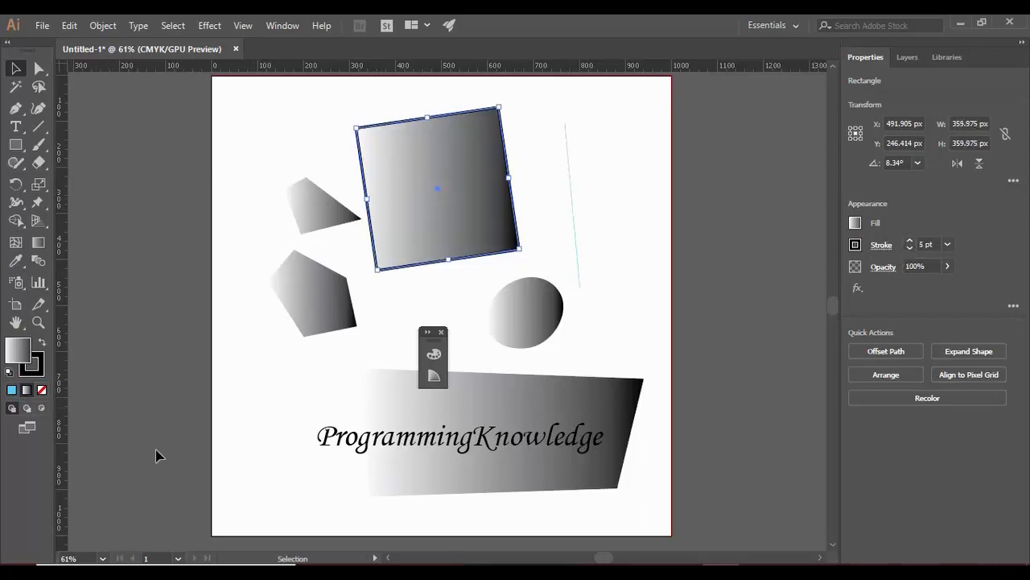
{"action": "left_click", "coordinate": [37, 368]}
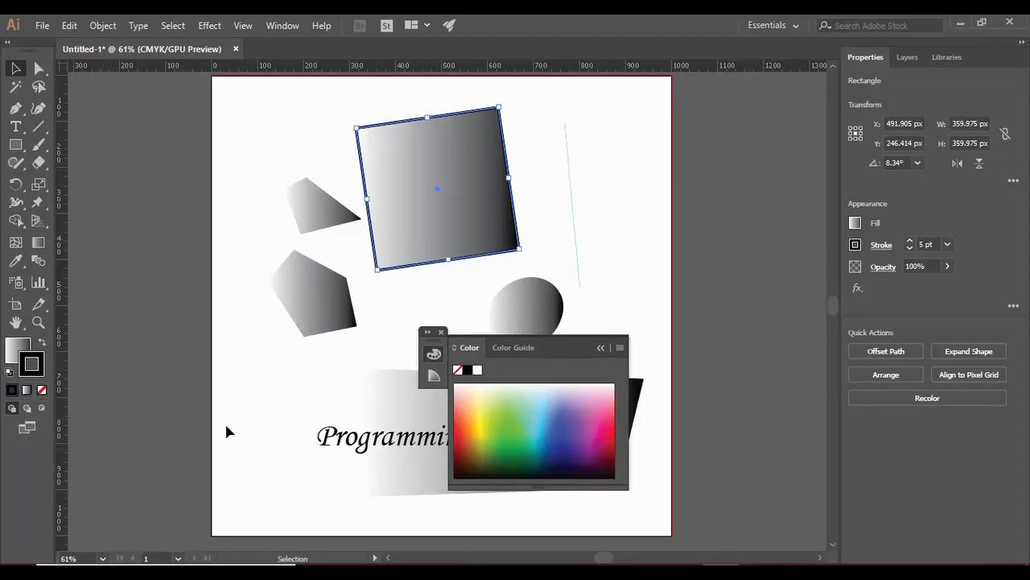
{"action": "left_click", "coordinate": [27, 389]}
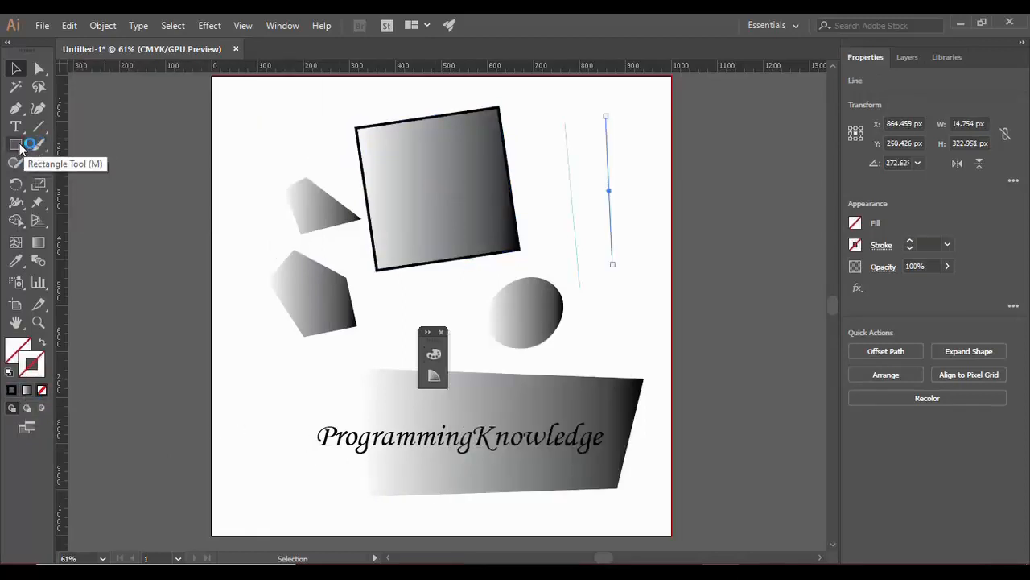
Draw a rectangle about 98 x 89 px below the five-sided shape
{"action": "left_click", "coordinate": [15, 145]}
{"action": "left_click_drag", "start_coordinate": [274, 360], "coordinate": [321, 400]}
Detach the shape tools as a floating panel and draw a rounded rectangle about 181 x 181 px across the rotated square's left edge
{"action": "left_click", "coordinate": [24, 152]}
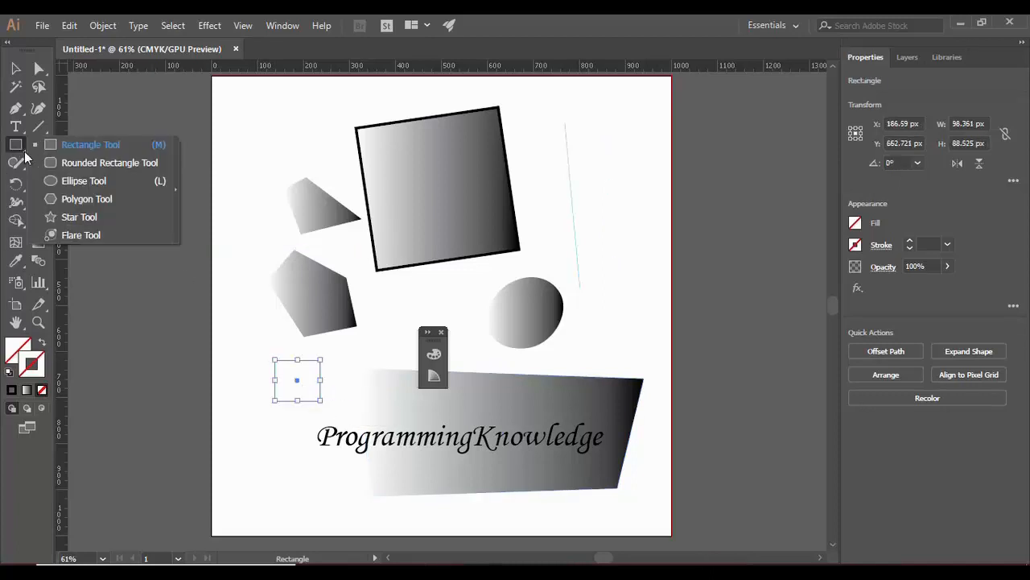
{"action": "left_click", "coordinate": [175, 186]}
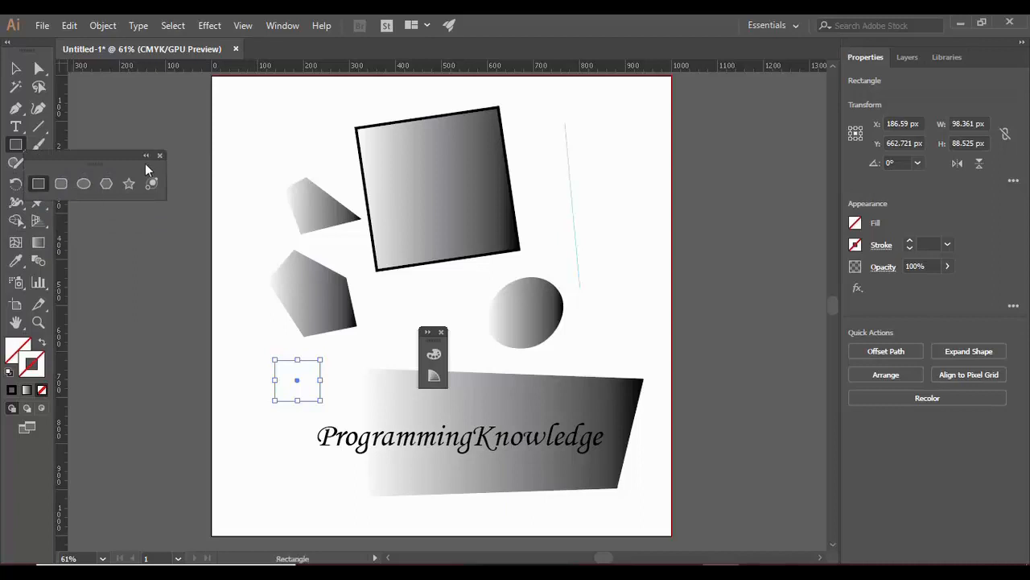
{"action": "left_click_drag", "start_coordinate": [65, 163], "coordinate": [154, 211]}
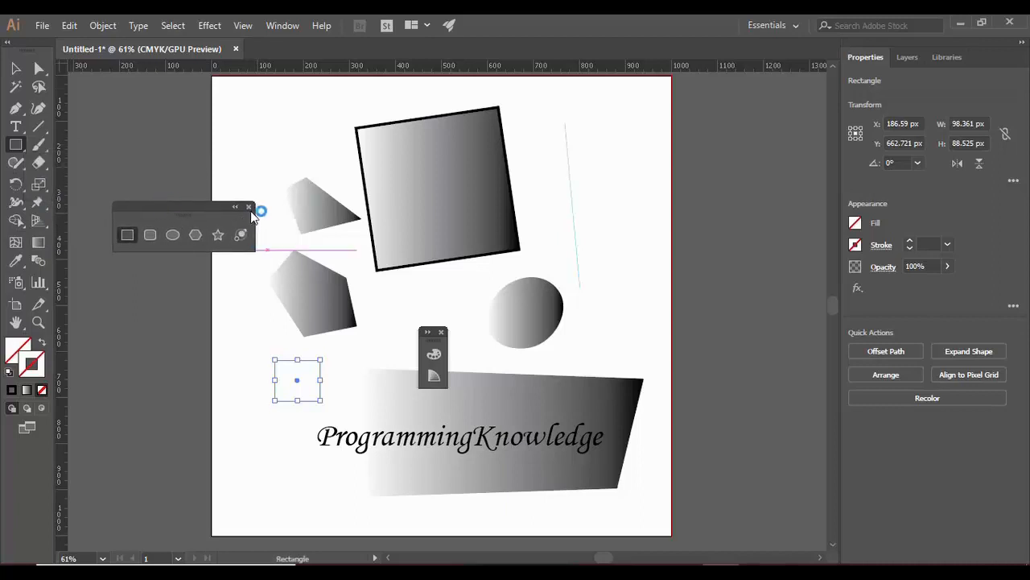
{"action": "left_click", "coordinate": [150, 234]}
{"action": "left_click_drag", "start_coordinate": [303, 123], "coordinate": [379, 194]}
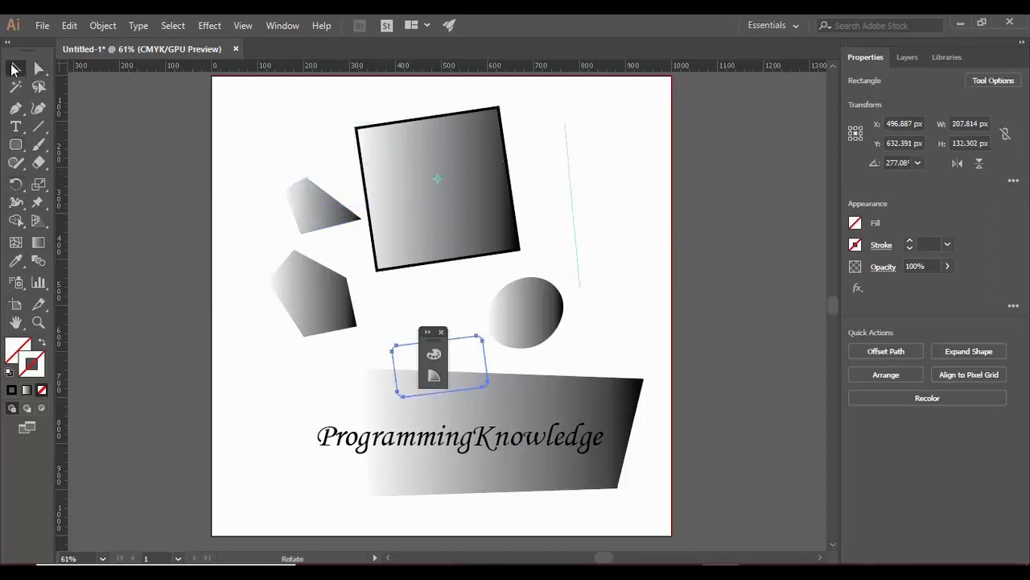
Rotate the five-sided shape to about 278° with the Rotate tool
{"action": "left_click", "coordinate": [14, 70]}
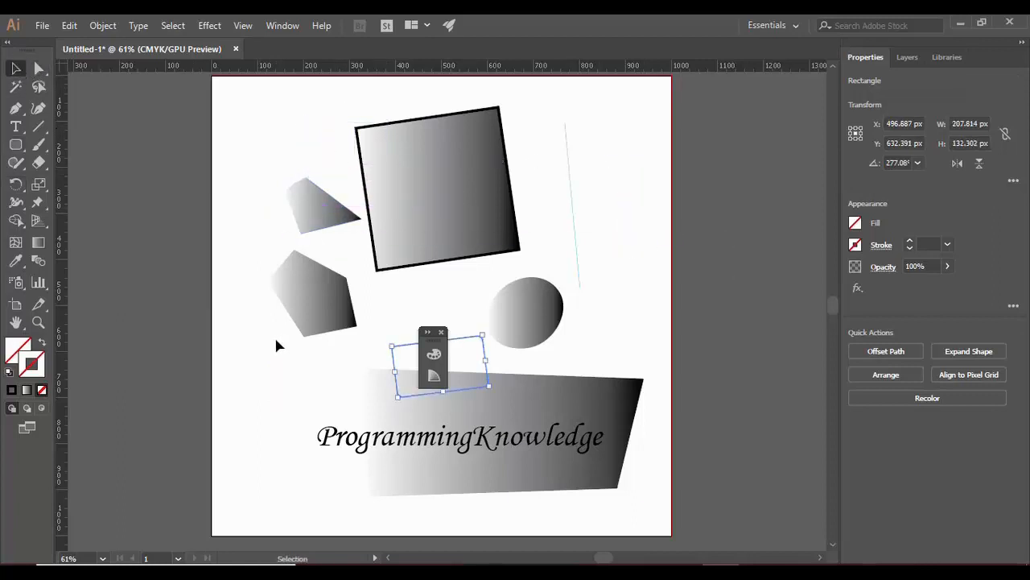
{"action": "left_click", "coordinate": [309, 311]}
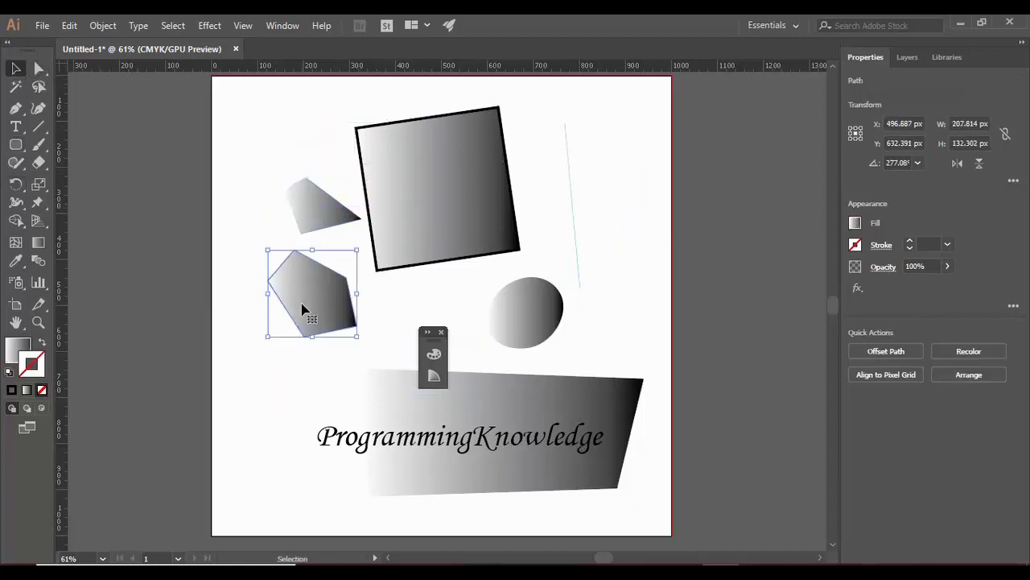
{"action": "left_click", "coordinate": [16, 183]}
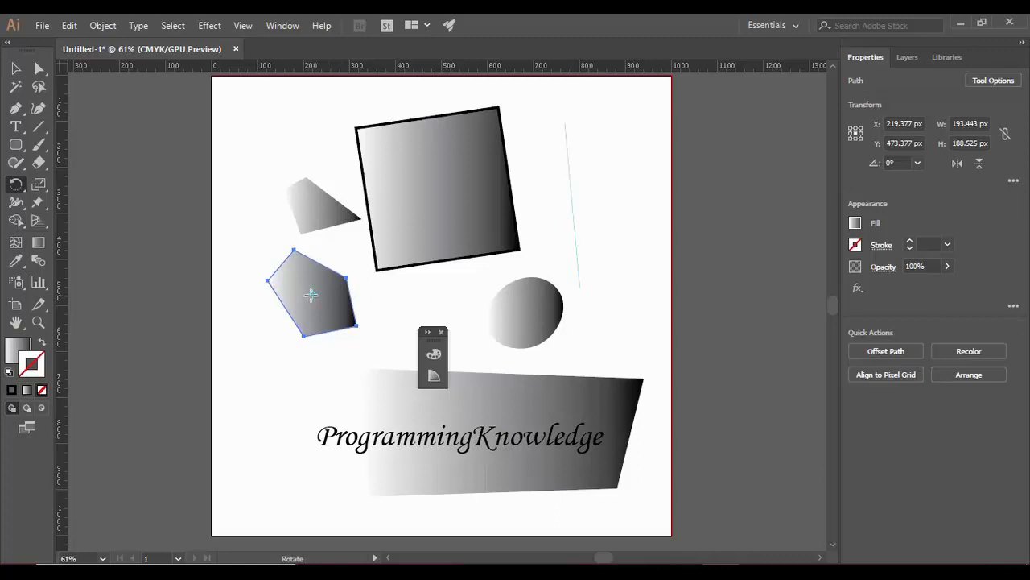
{"action": "left_click_drag", "start_coordinate": [327, 329], "coordinate": [219, 347]}
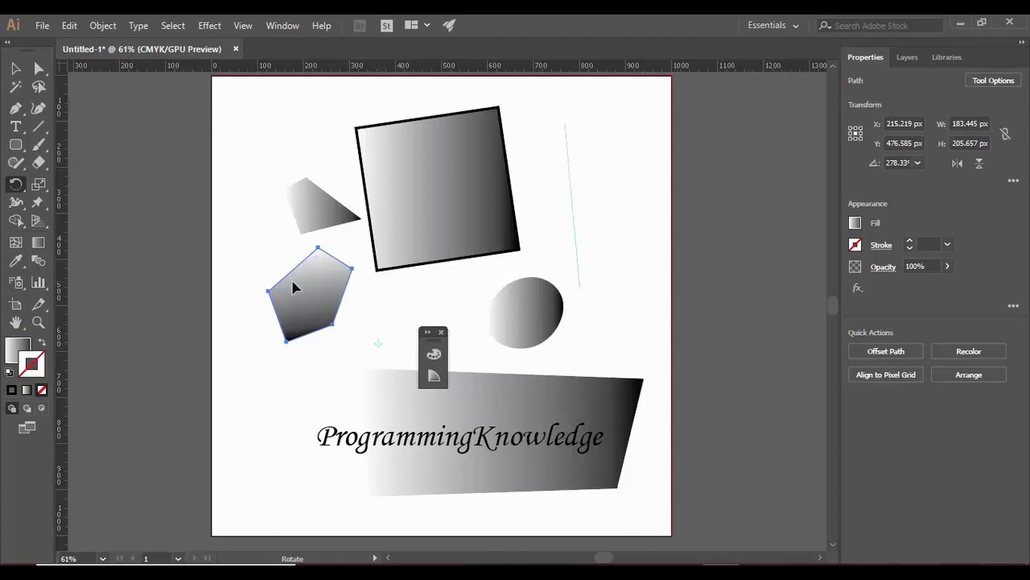
{"action": "left_click_drag", "start_coordinate": [328, 304], "coordinate": [294, 351]}
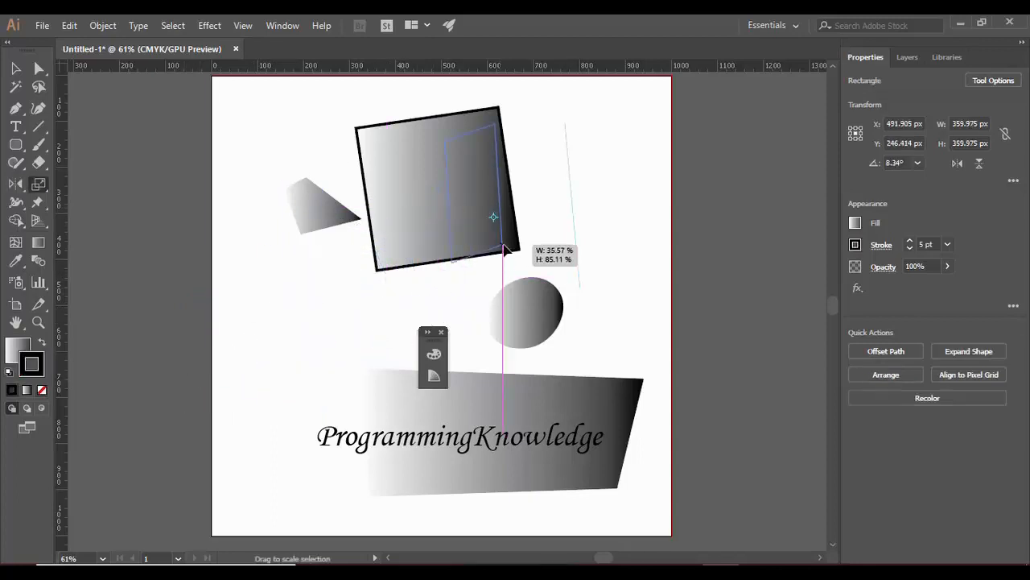
Stretch the stroked square with the Scale tool to about 703 x 508 px, and shrink it proportionally to about 523 x 378 px
{"action": "mouse_move", "coordinate": [507, 251]}
{"action": "left_mouse_down"}
{"action": "mouse_move", "coordinate": [534, 251]}
{"action": "mouse_move", "coordinate": [540, 276]}
{"action": "mouse_move", "coordinate": [521, 252]}
{"action": "mouse_move", "coordinate": [554, 250]}
{"action": "mouse_move", "coordinate": [527, 251]}
{"action": "left_mouse_up"}
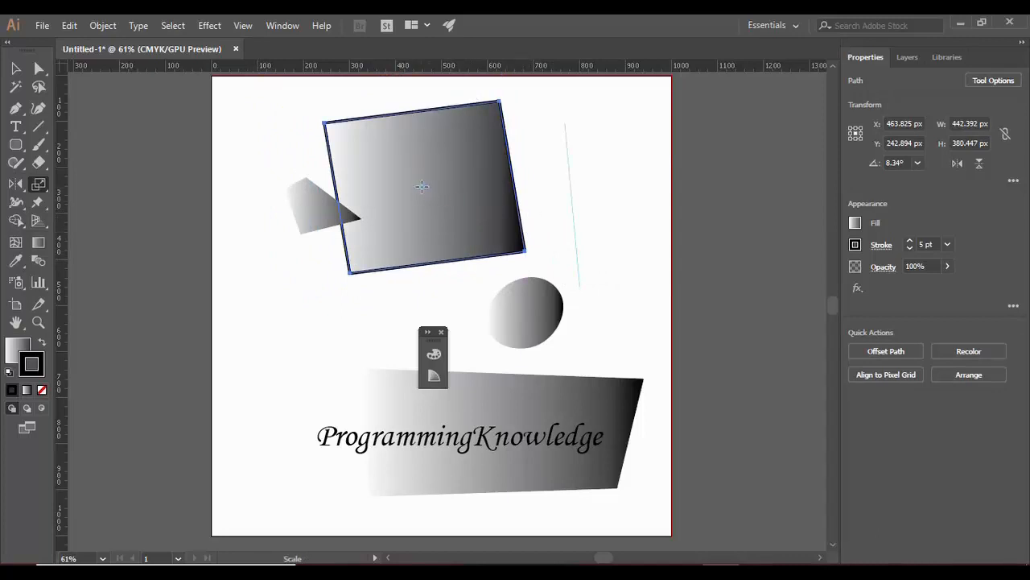
{"action": "left_click_drag", "start_coordinate": [524, 249], "coordinate": [587, 274]}
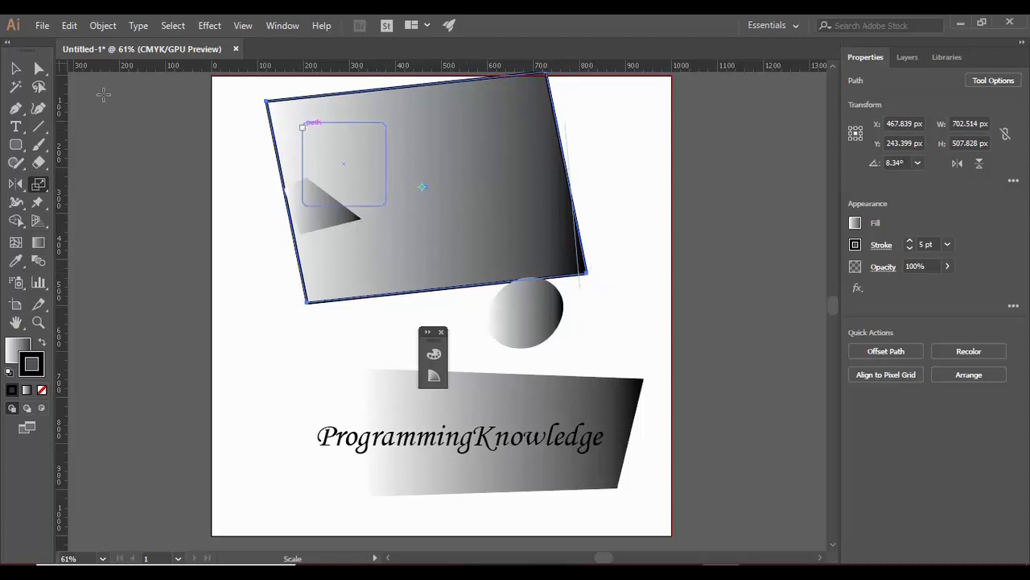
{"action": "key", "text": "v"}
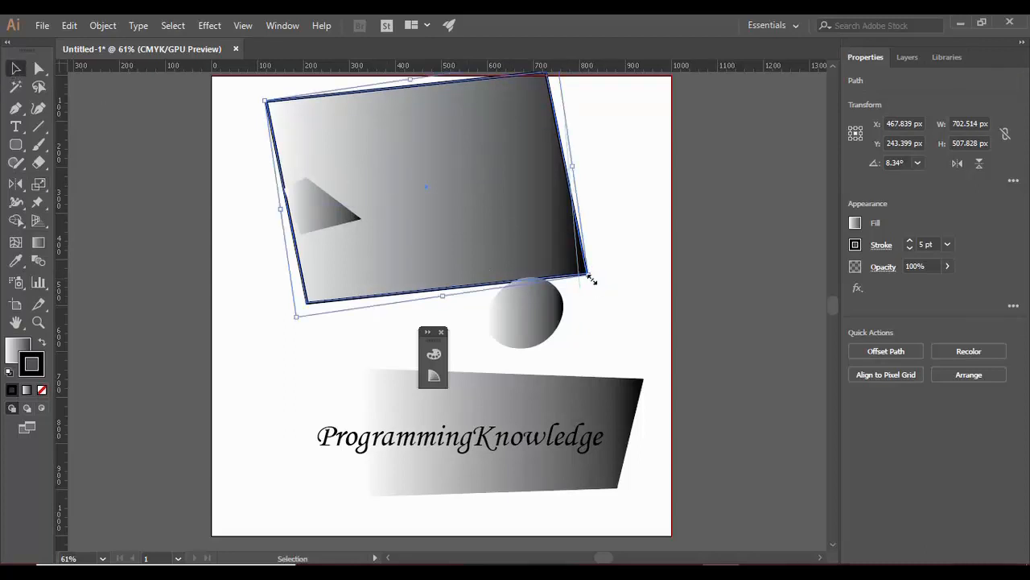
{"action": "key", "text": "shift"}
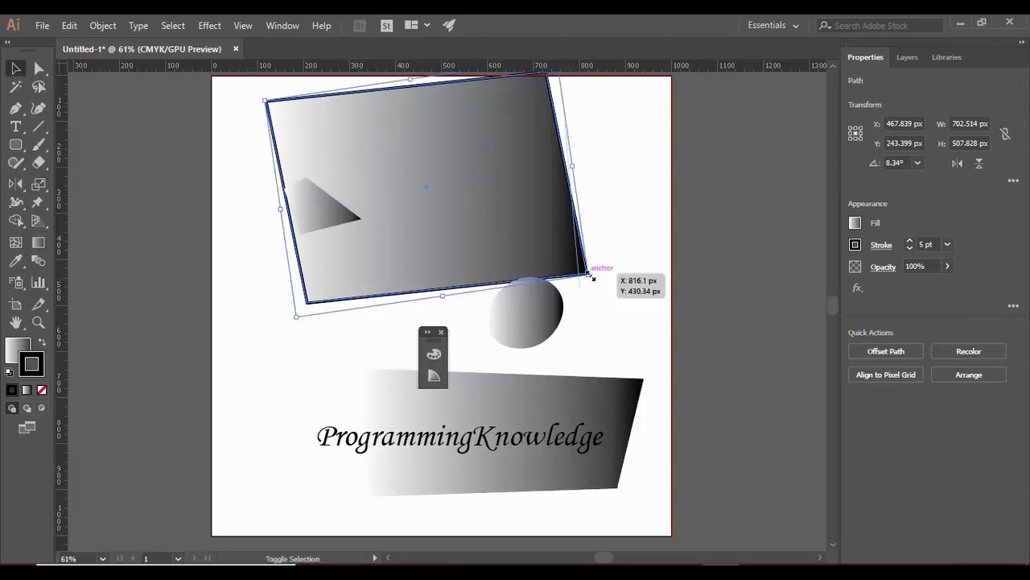
{"action": "left_click_drag", "start_coordinate": [590, 276], "coordinate": [505, 230]}
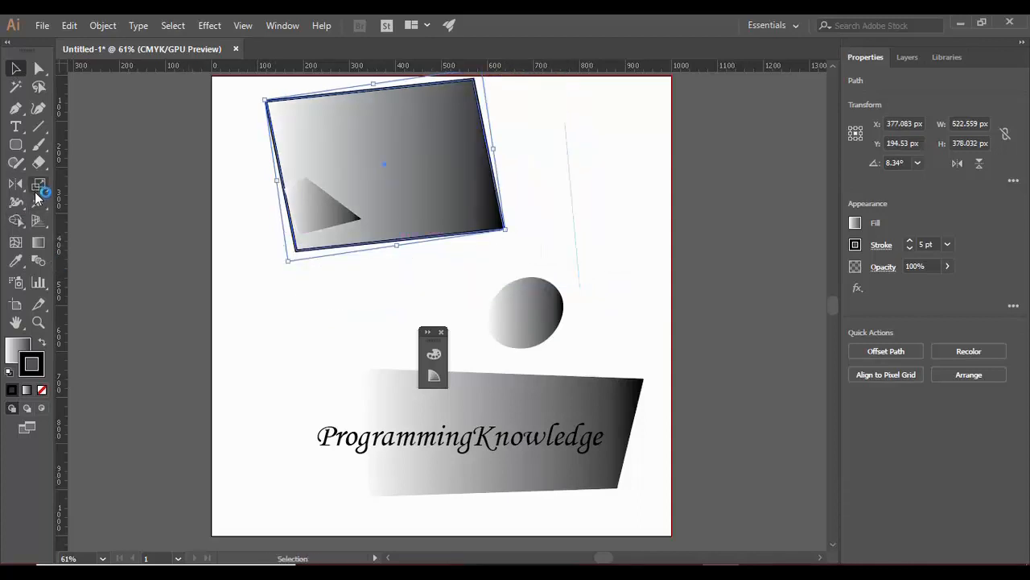
Copy the small quadrilateral's strokeless gradient appearance onto the large stroked shape with the Eyedropper tool
{"action": "left_click", "coordinate": [17, 263]}
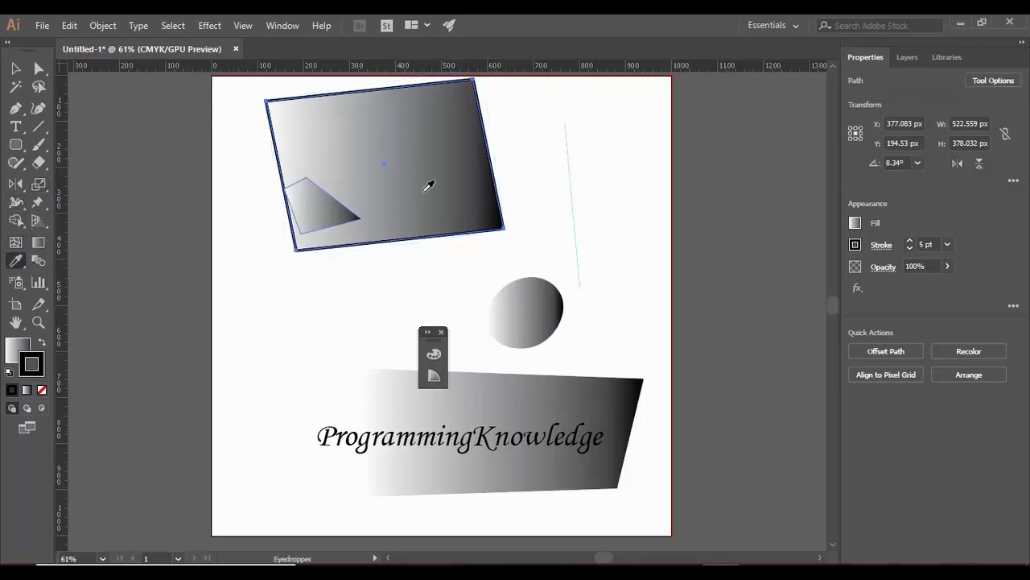
{"action": "left_click", "coordinate": [344, 211]}
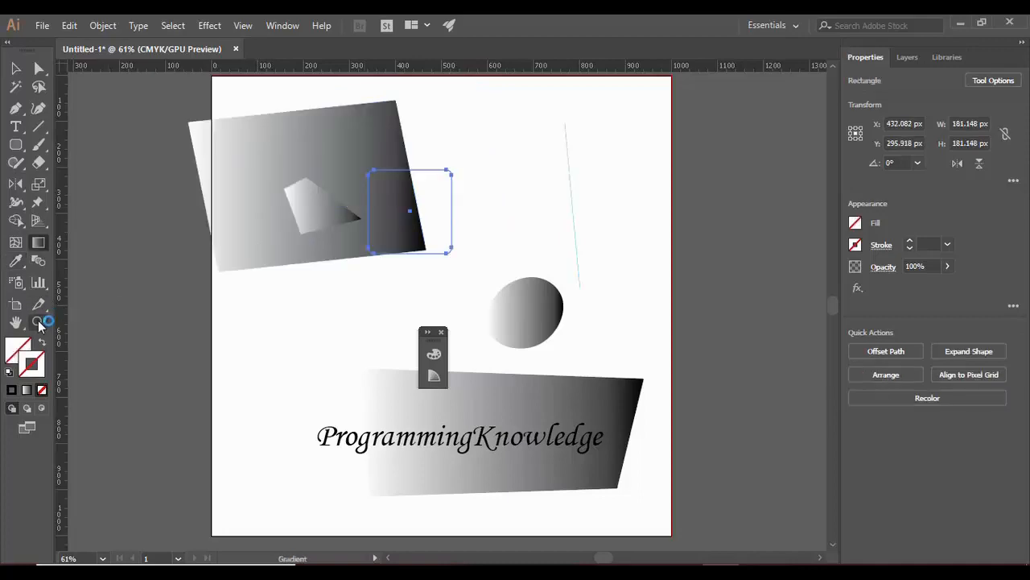
Pan across the artboard with the Hand tool and magnify the artwork with the Zoom tool
{"action": "left_click", "coordinate": [15, 322]}
{"action": "left_click_drag", "start_coordinate": [303, 246], "coordinate": [274, 195]}
{"action": "left_click_drag", "start_coordinate": [318, 125], "coordinate": [124, 236]}
{"action": "left_click", "coordinate": [38, 322]}
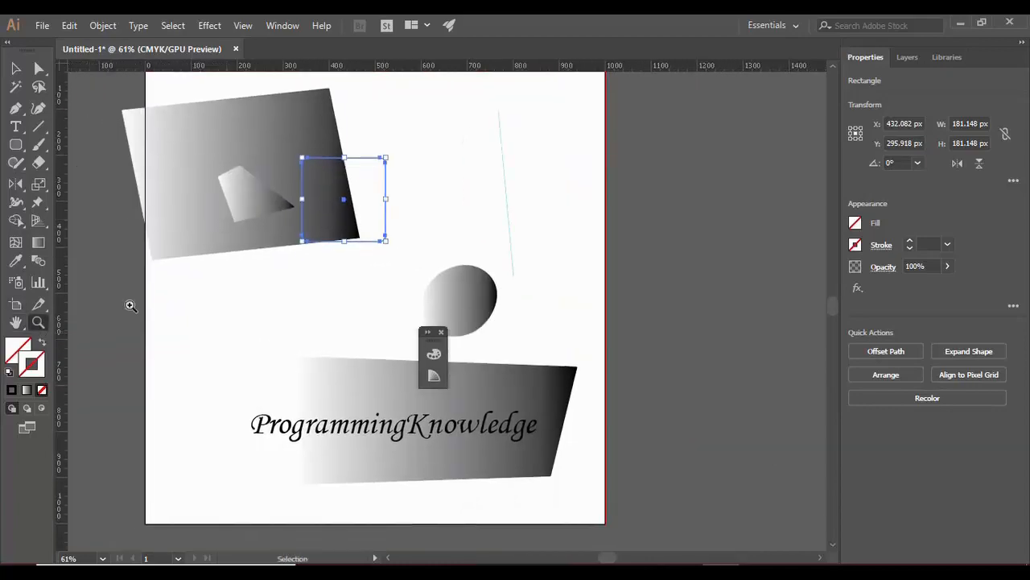
{"action": "left_click", "coordinate": [315, 301]}
{"action": "left_click", "coordinate": [315, 301]}
{"action": "left_click", "coordinate": [573, 182]}
{"action": "left_click", "coordinate": [629, 158]}
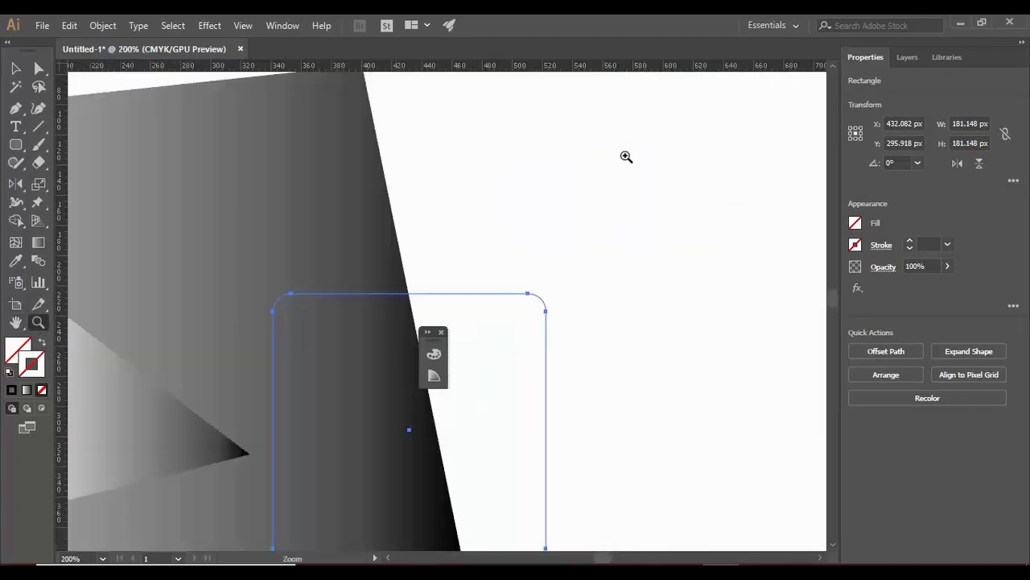
{"action": "left_click", "coordinate": [488, 248]}
{"action": "left_click", "coordinate": [473, 379]}
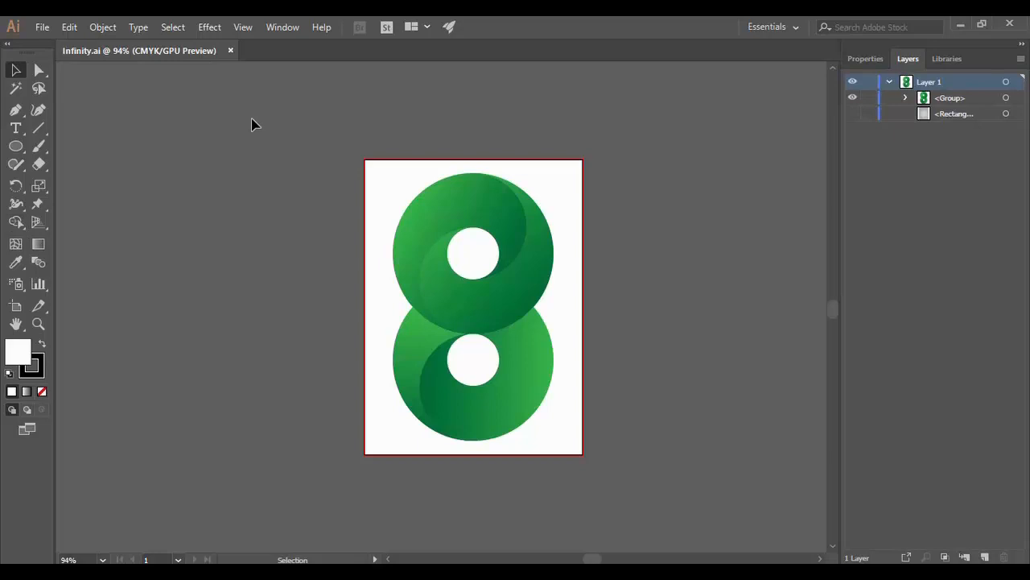
Create a new A4 portrait document named "Vector -1"
{"action": "key", "text": "ctrl"}
{"action": "key", "text": "ctrl+n"}
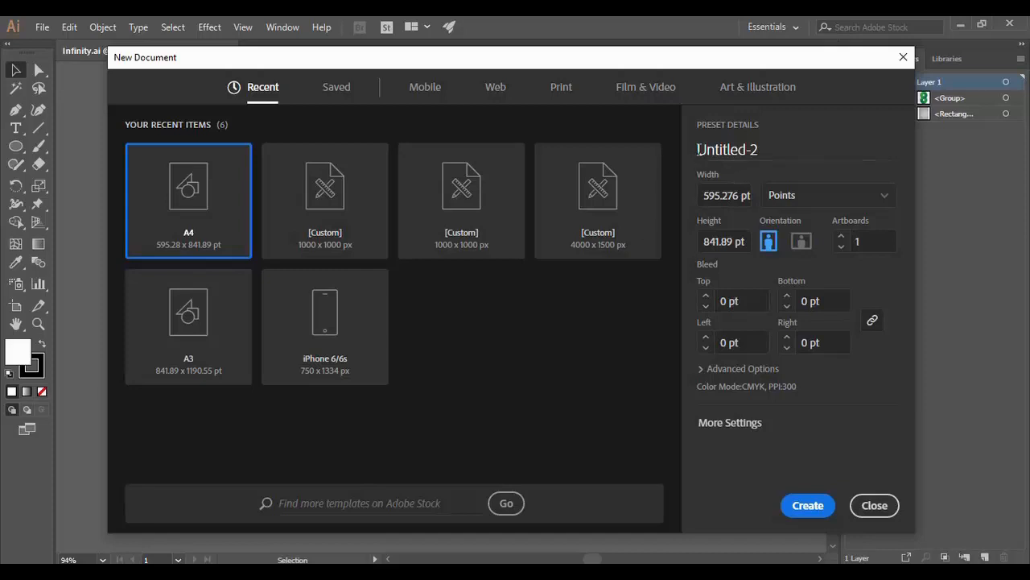
{"action": "left_click_drag", "start_coordinate": [698, 150], "coordinate": [748, 150]}
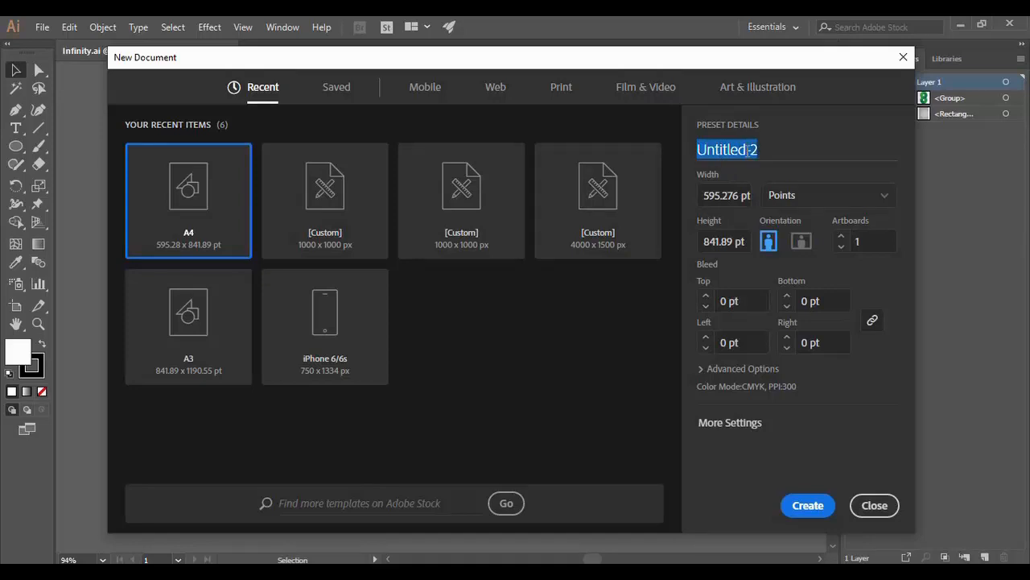
{"action": "type", "text": "Vecto"}
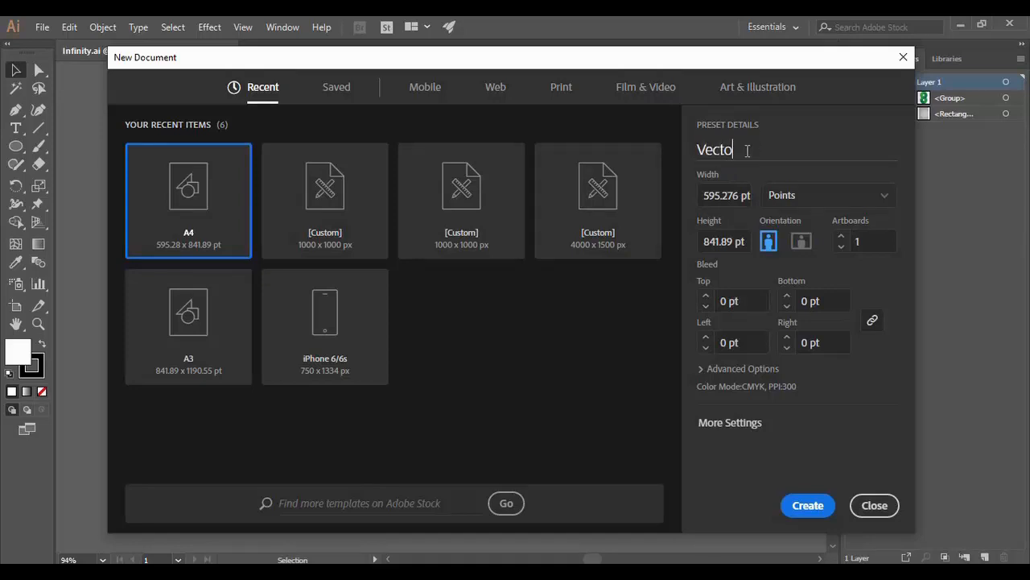
{"action": "type", "text": "r -1"}
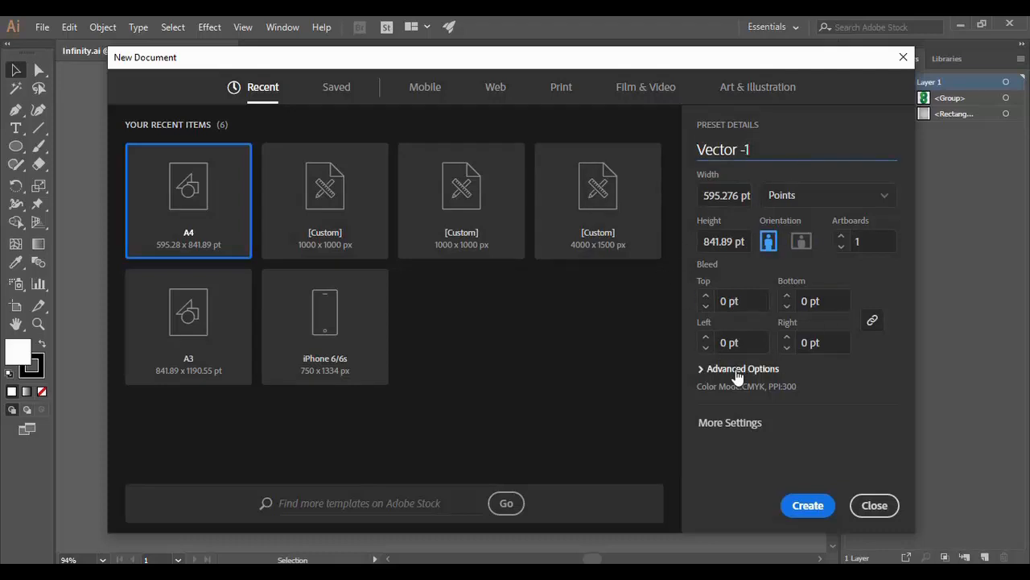
{"action": "left_click", "coordinate": [801, 517]}
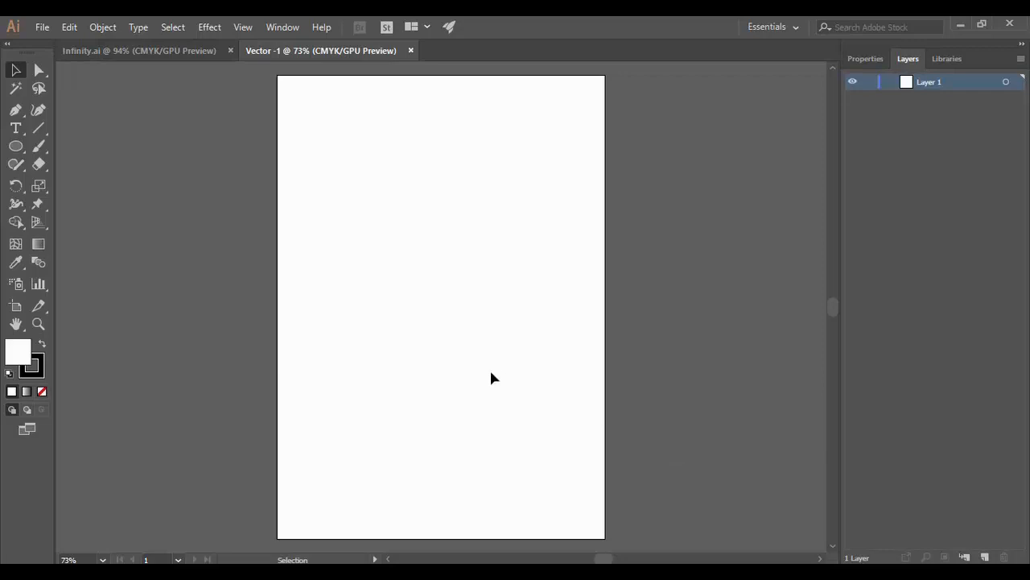
Shorten the Vector -1 artboard from its upper edge to about 60% of its height with the Artboard tool
{"action": "left_click", "coordinate": [16, 306]}
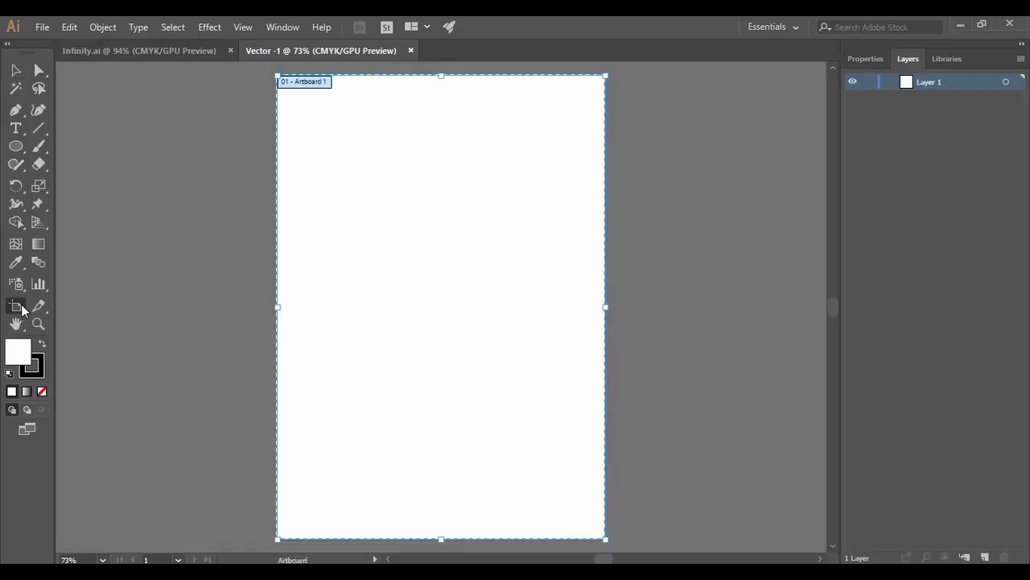
{"action": "left_click_drag", "start_coordinate": [438, 77], "coordinate": [454, 268]}
{"action": "left_click", "coordinate": [16, 70]}
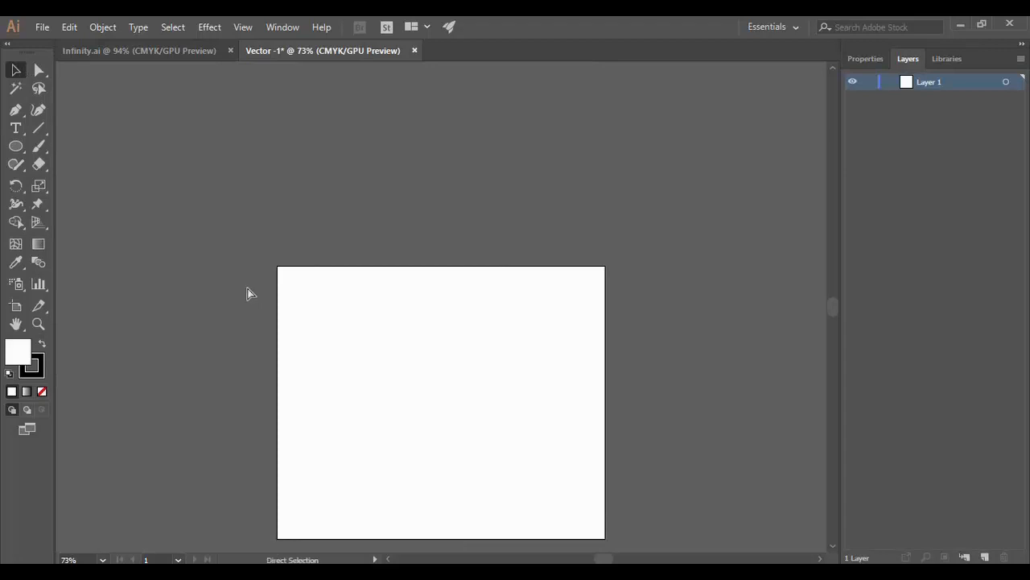
{"action": "key", "text": "ctrl+0"}
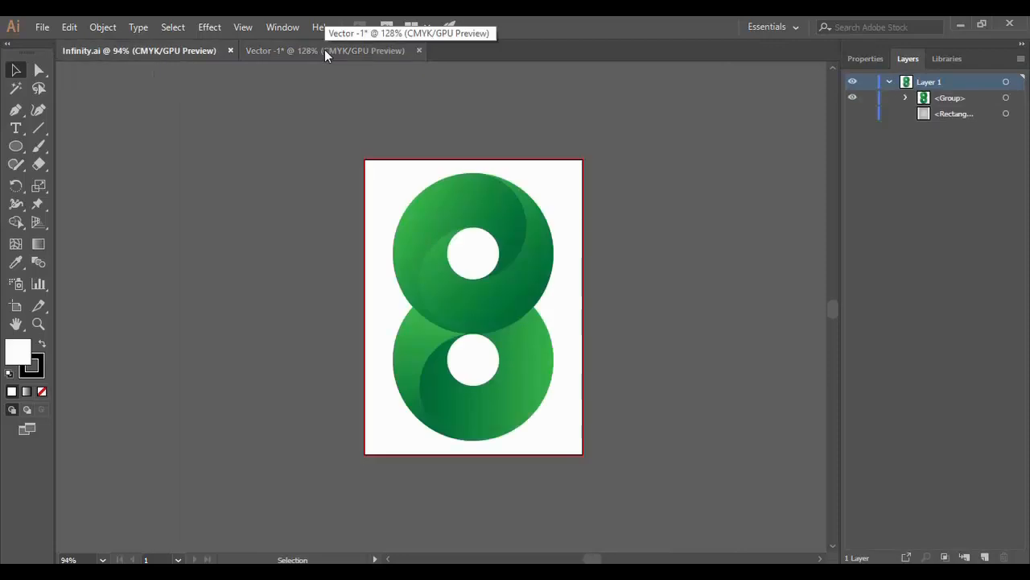
{"action": "left_click", "coordinate": [325, 51]}
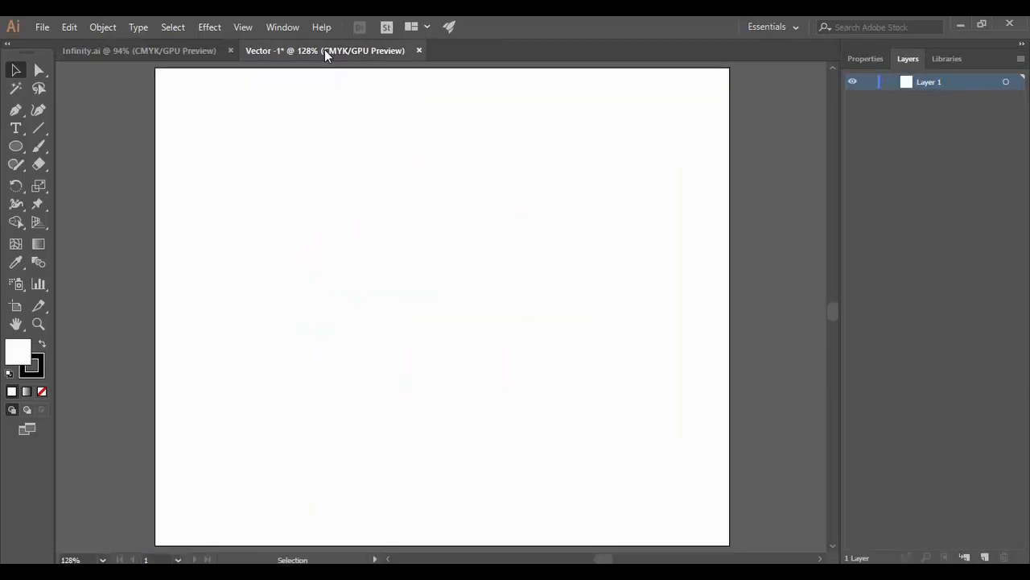
Draw a circle about 30% of the artboard's width in the upper half and center it horizontally on the artboard
{"action": "left_click", "coordinate": [17, 148]}
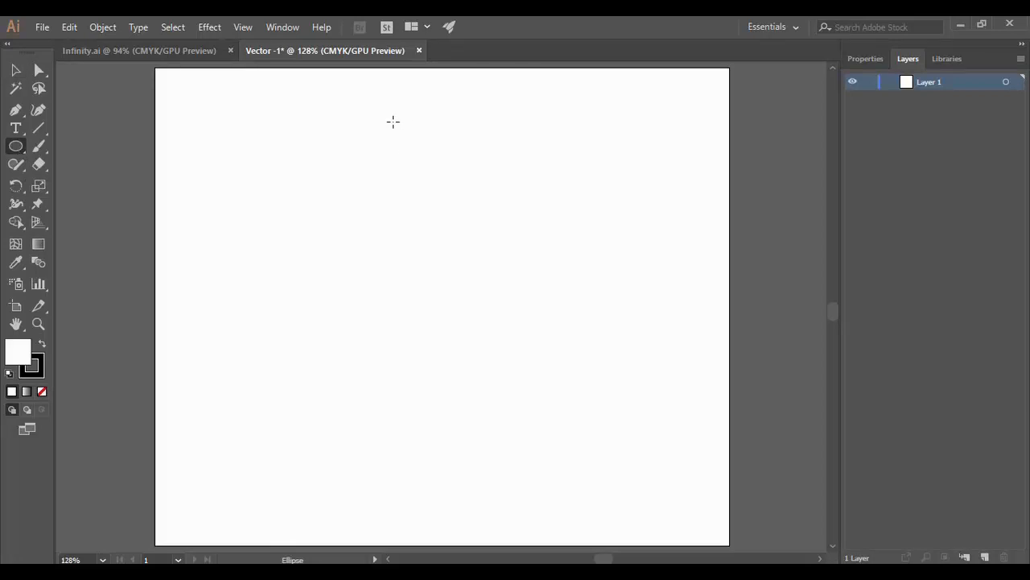
{"action": "left_click_drag", "start_coordinate": [393, 121], "coordinate": [567, 295]}
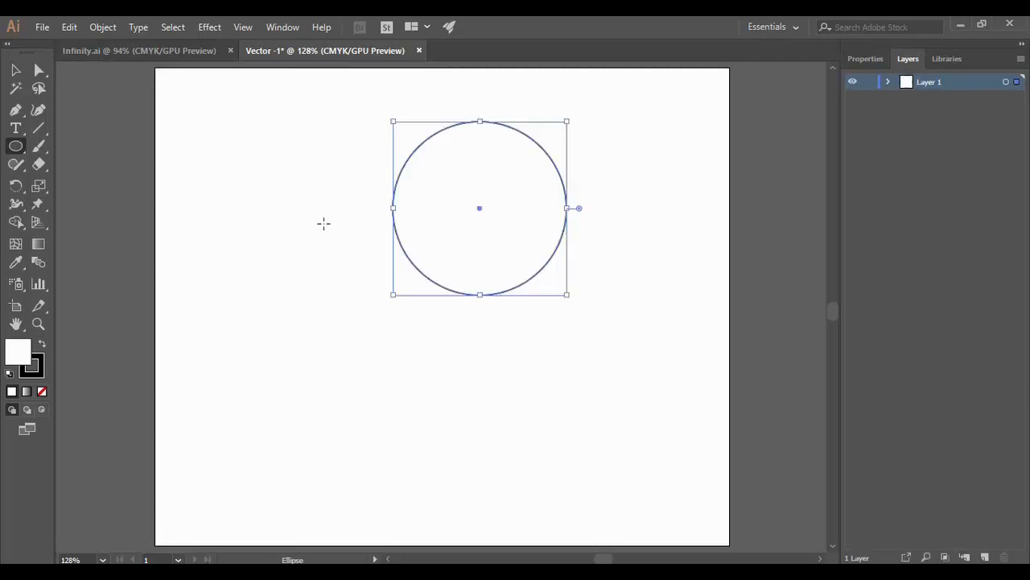
{"action": "left_click", "coordinate": [288, 28]}
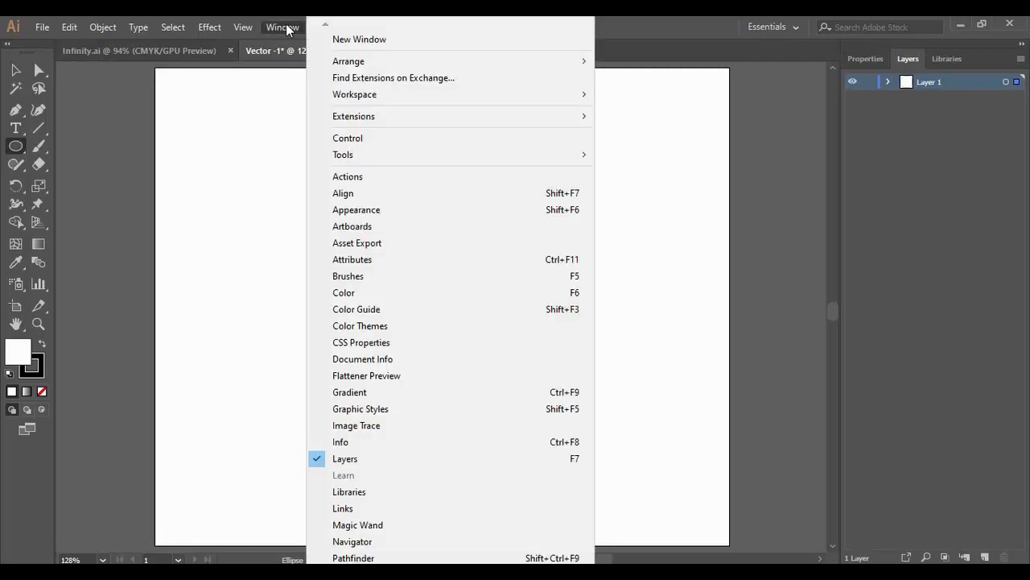
{"action": "left_click", "coordinate": [342, 194]}
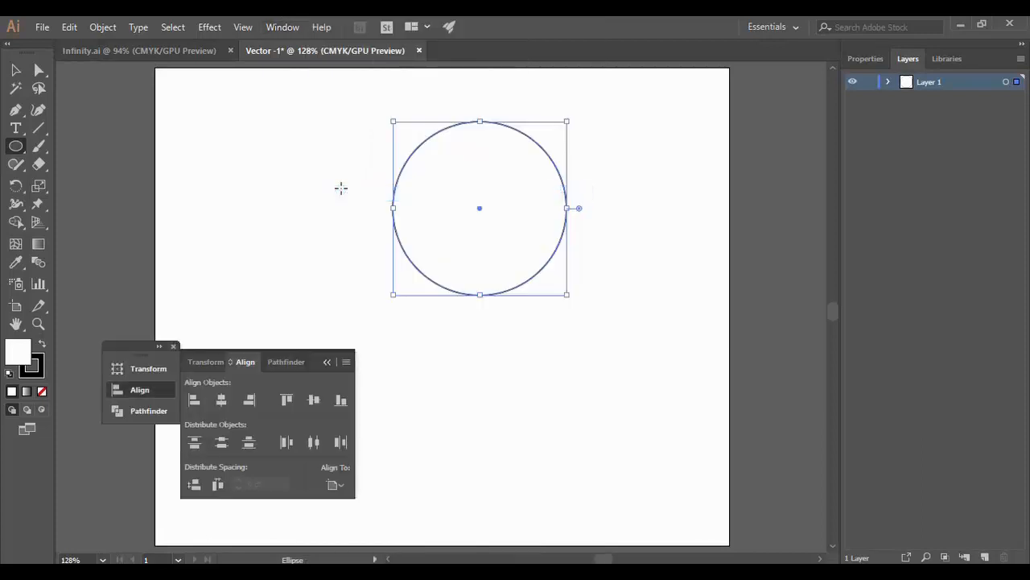
{"action": "left_click", "coordinate": [221, 406]}
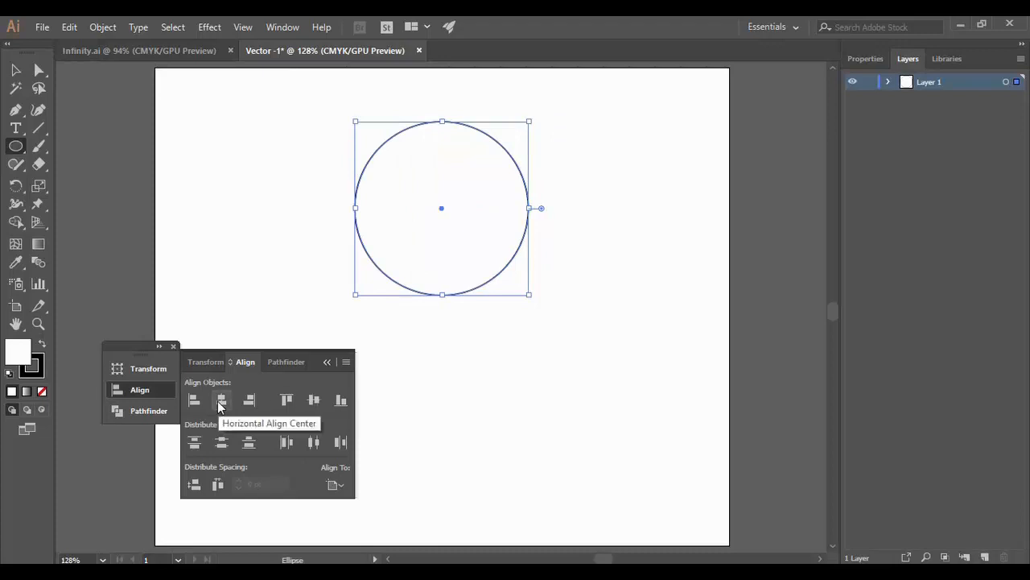
Copy the centered circle and paste the duplicate in place on top of it
{"action": "key", "text": "v"}
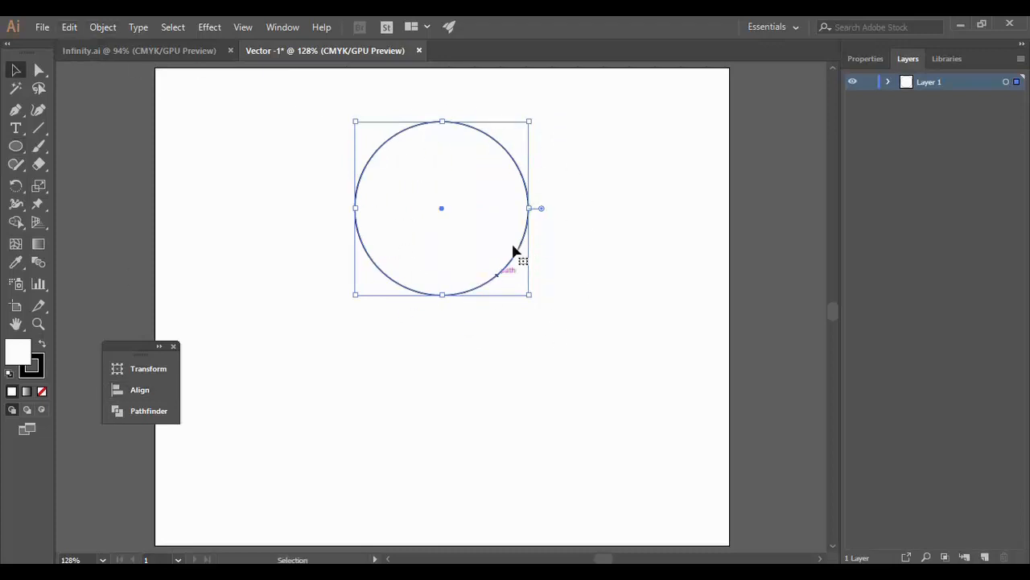
{"action": "left_click", "coordinate": [69, 28]}
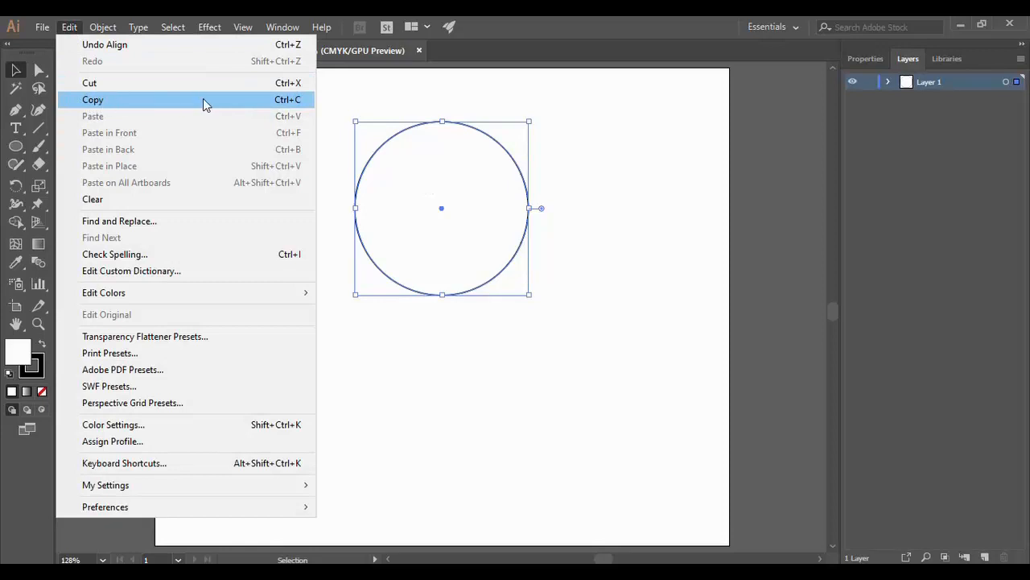
{"action": "left_click", "coordinate": [291, 100]}
{"action": "left_click", "coordinate": [70, 27]}
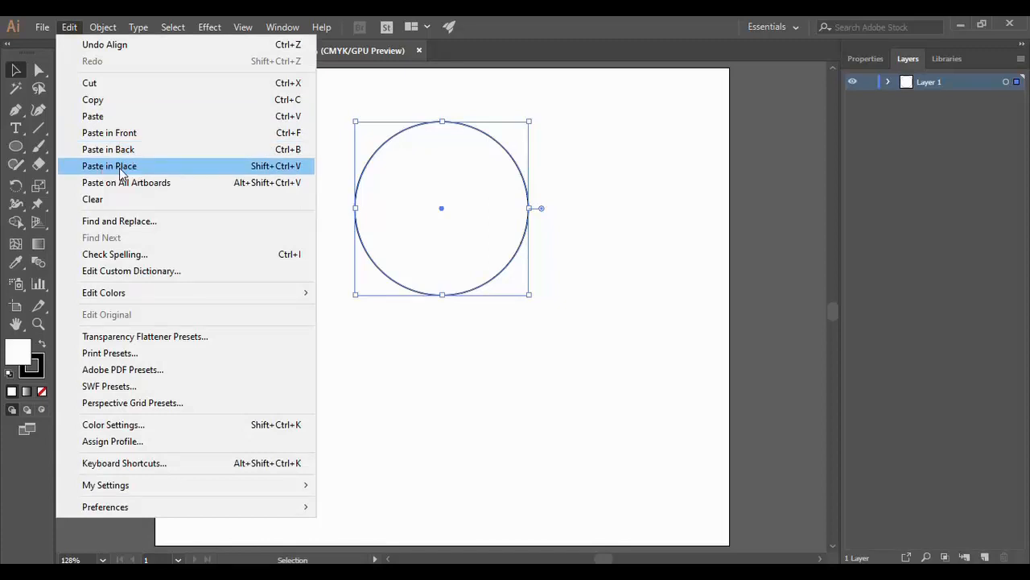
{"action": "left_click", "coordinate": [111, 169]}
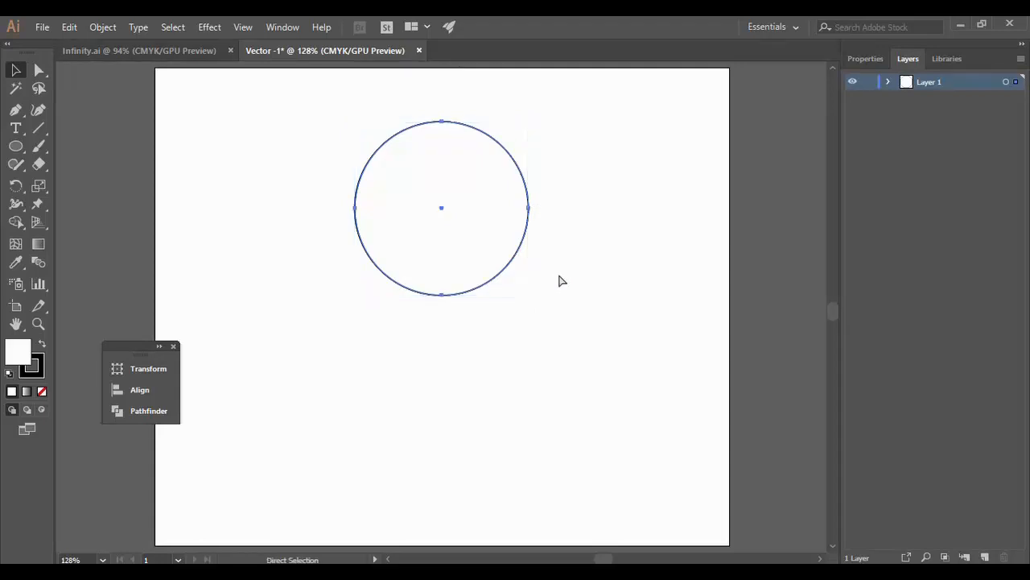
{"action": "key", "text": "ctrl+d"}
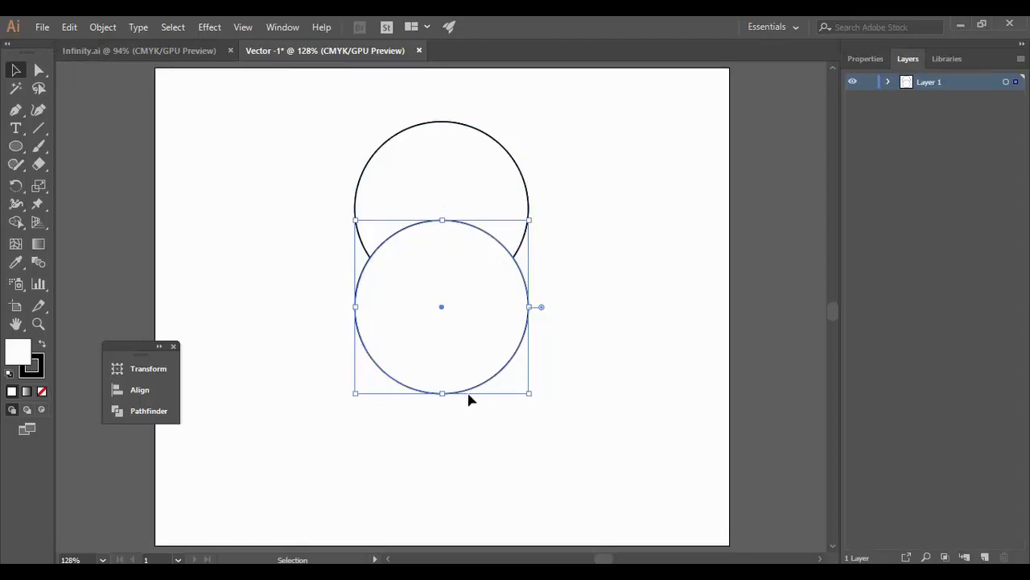
{"action": "key", "text": "Delete"}
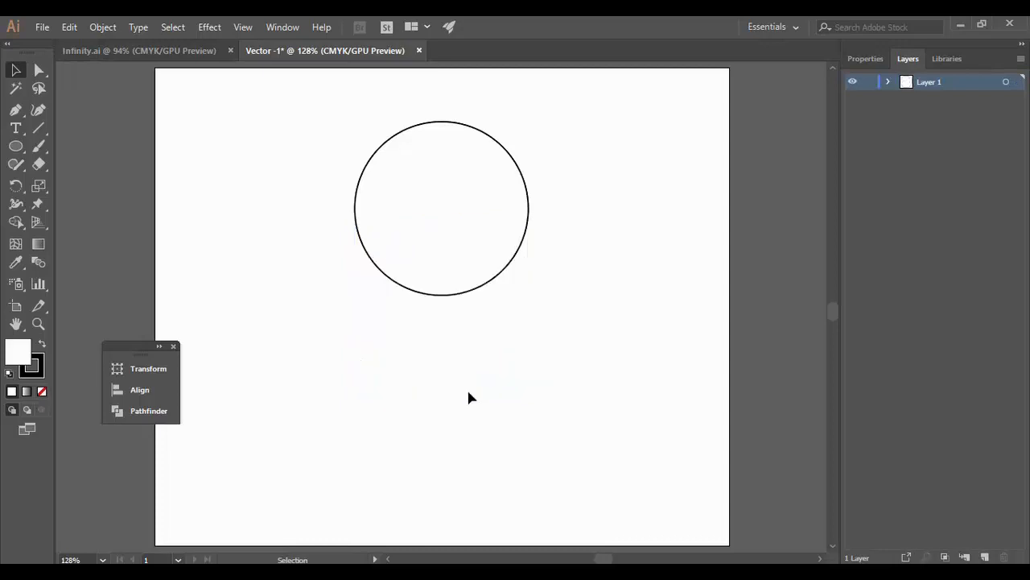
{"action": "left_click_drag", "start_coordinate": [470, 291], "coordinate": [586, 291]}
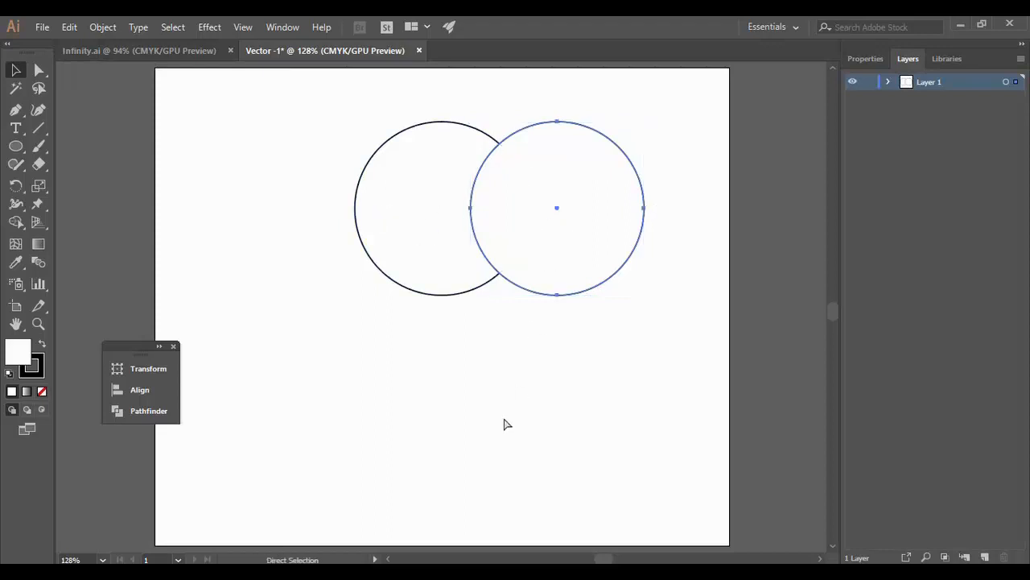
{"action": "key", "text": "ctrl+z"}
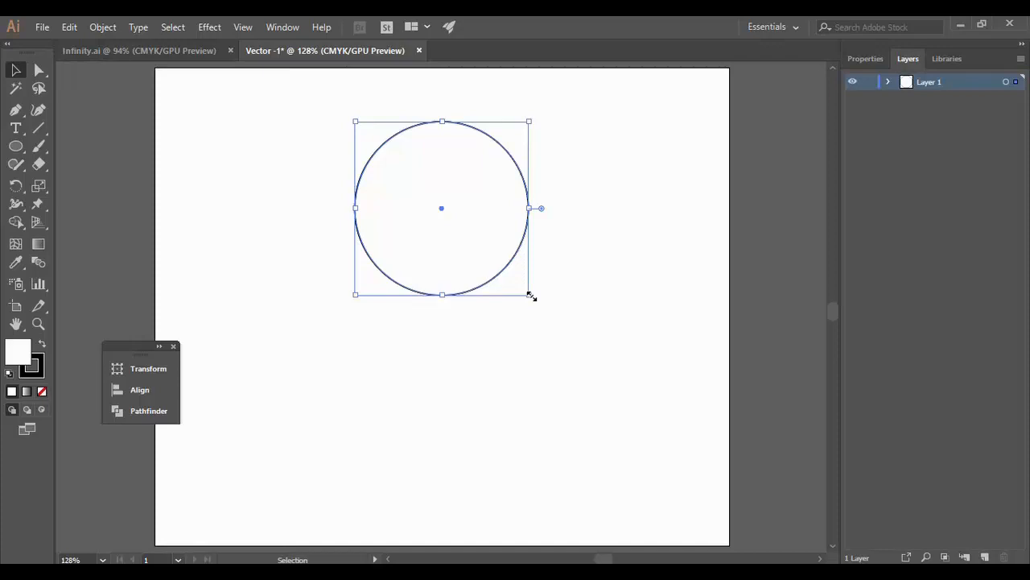
Shrink the duplicate circle around its center to about a quarter of its diameter, and paste another full-size circle in place at the back
{"action": "left_click_drag", "start_coordinate": [531, 296], "coordinate": [465, 231]}
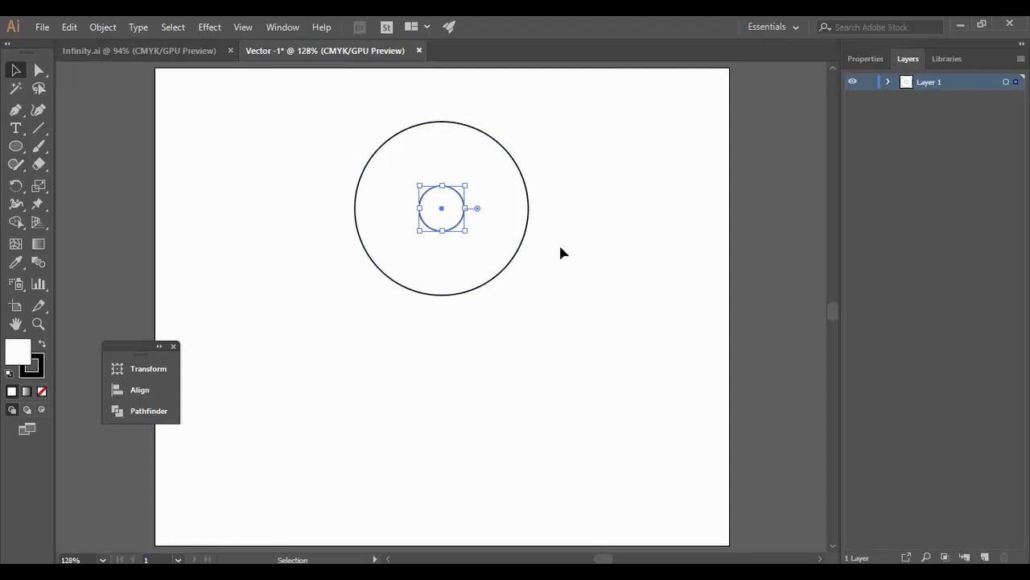
{"action": "left_click", "coordinate": [528, 208]}
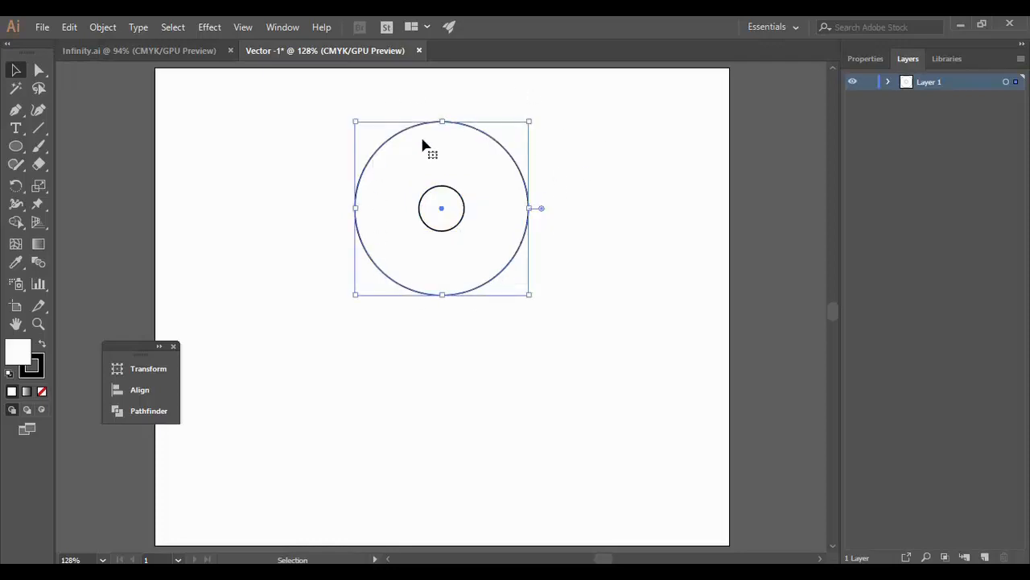
{"action": "left_click", "coordinate": [74, 29]}
{"action": "right_click", "coordinate": [472, 177]}
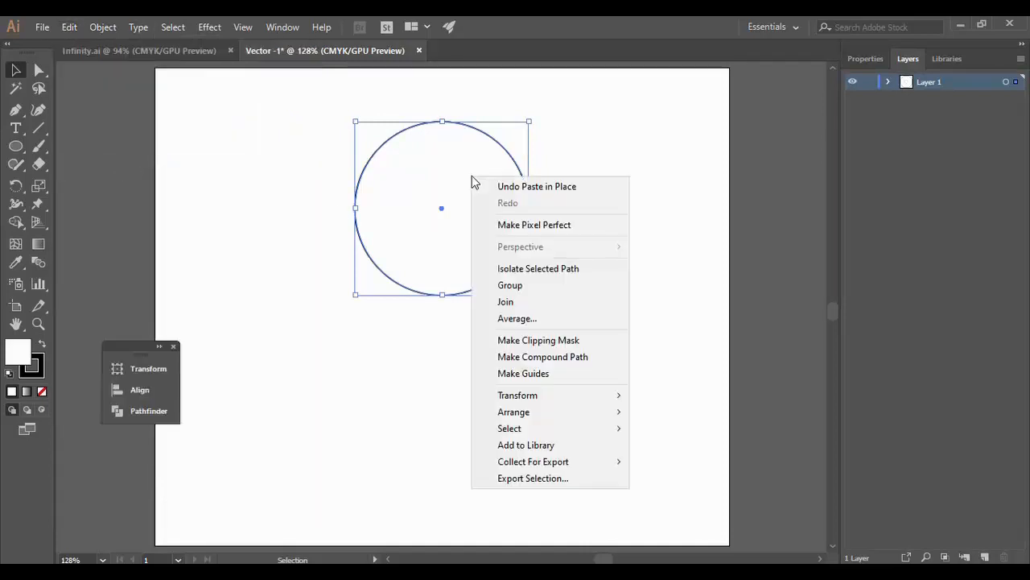
{"action": "mouse_move", "coordinate": [530, 413]}
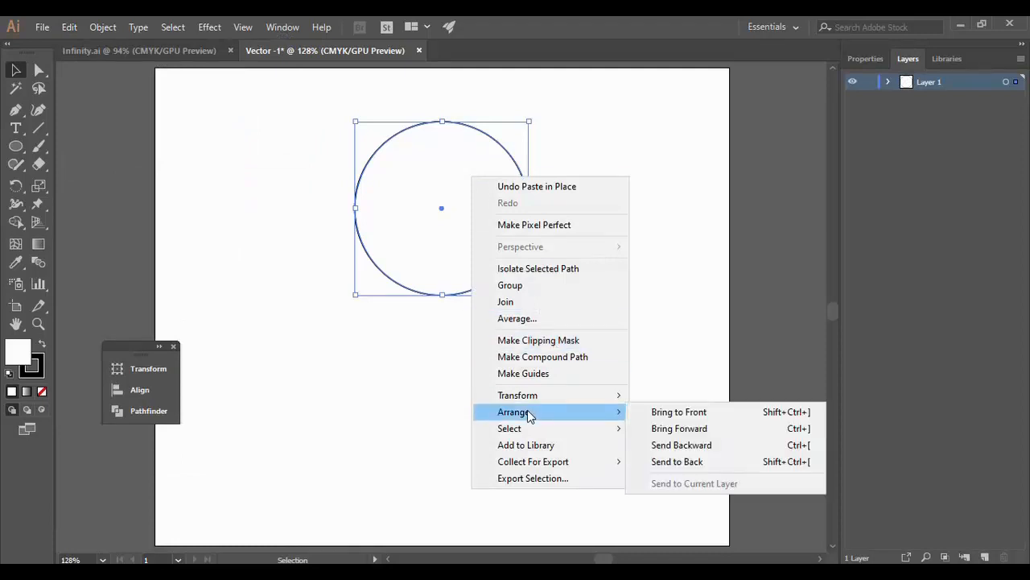
{"action": "left_click", "coordinate": [669, 466]}
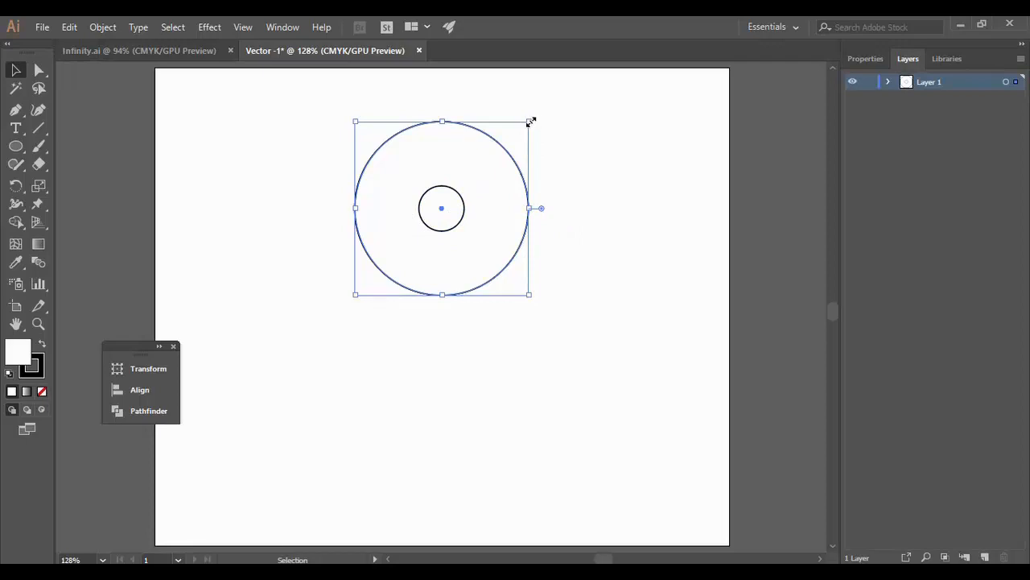
Shrink one full-size circle so it spans from the large circle's left edge to the small inner circle's right edge
{"action": "left_click_drag", "start_coordinate": [531, 121], "coordinate": [529, 121]}
{"action": "left_click_drag", "start_coordinate": [530, 122], "coordinate": [493, 147]}
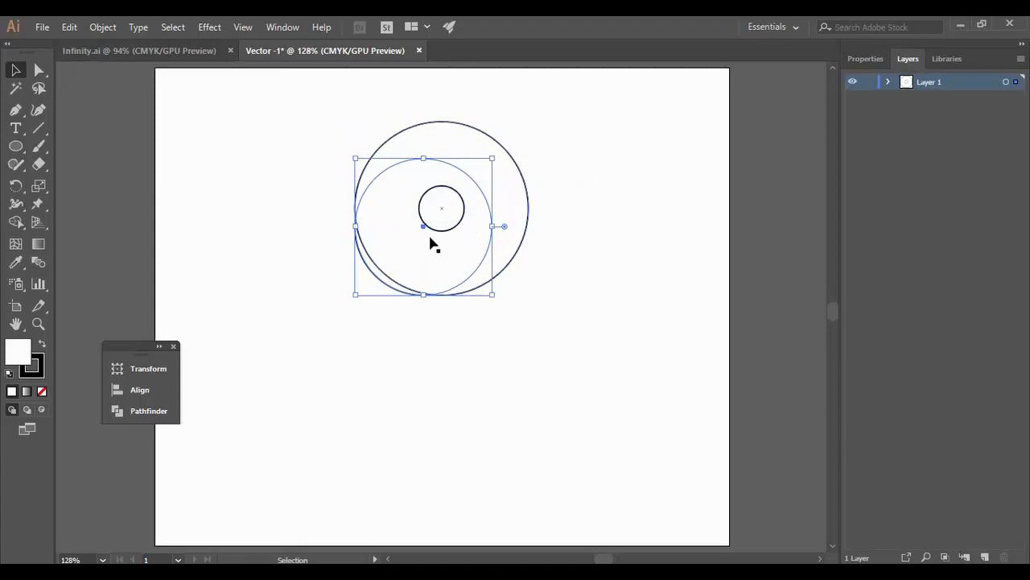
{"action": "left_click_drag", "start_coordinate": [421, 258], "coordinate": [420, 246]}
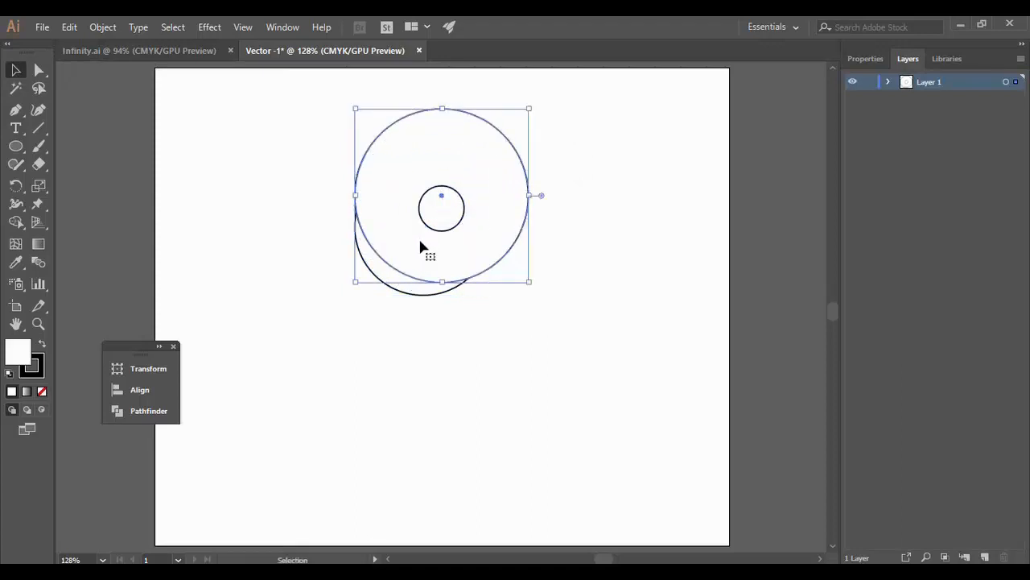
{"action": "key", "text": "ctrl+z"}
{"action": "left_click", "coordinate": [375, 276]}
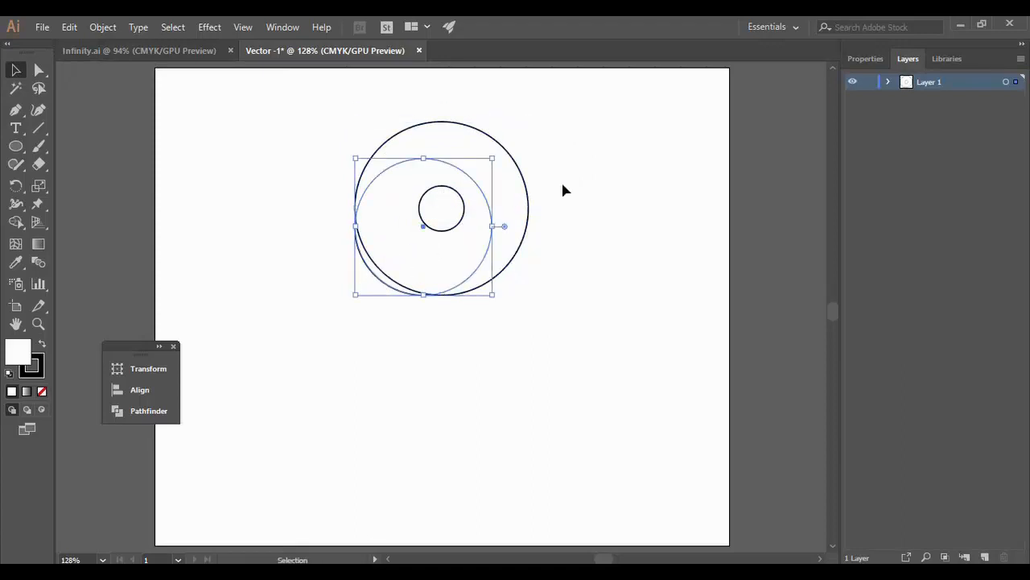
{"action": "left_click_drag", "start_coordinate": [468, 268], "coordinate": [470, 257]}
{"action": "key", "text": "ctrl+z"}
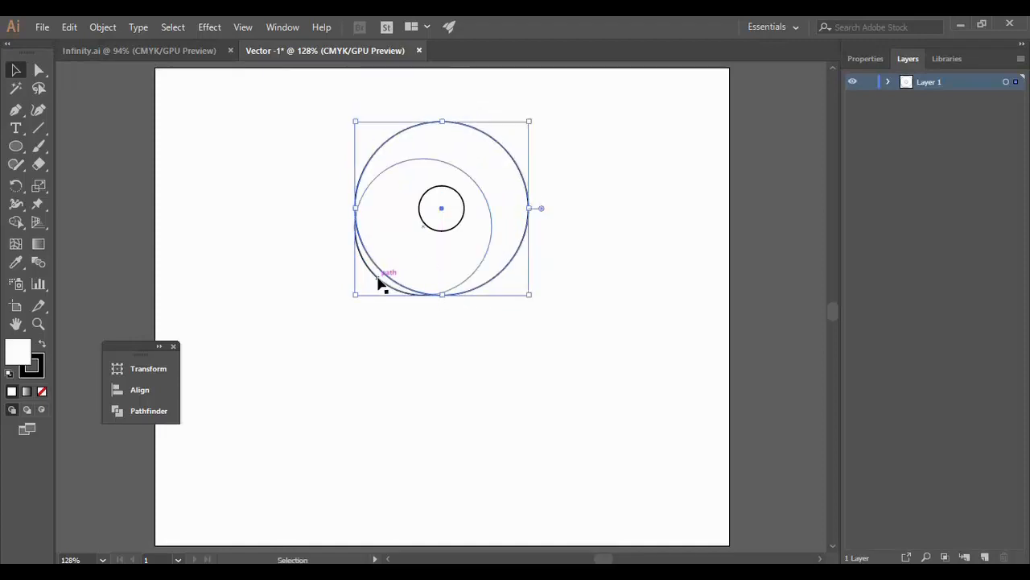
{"action": "key", "text": "ctrl+z"}
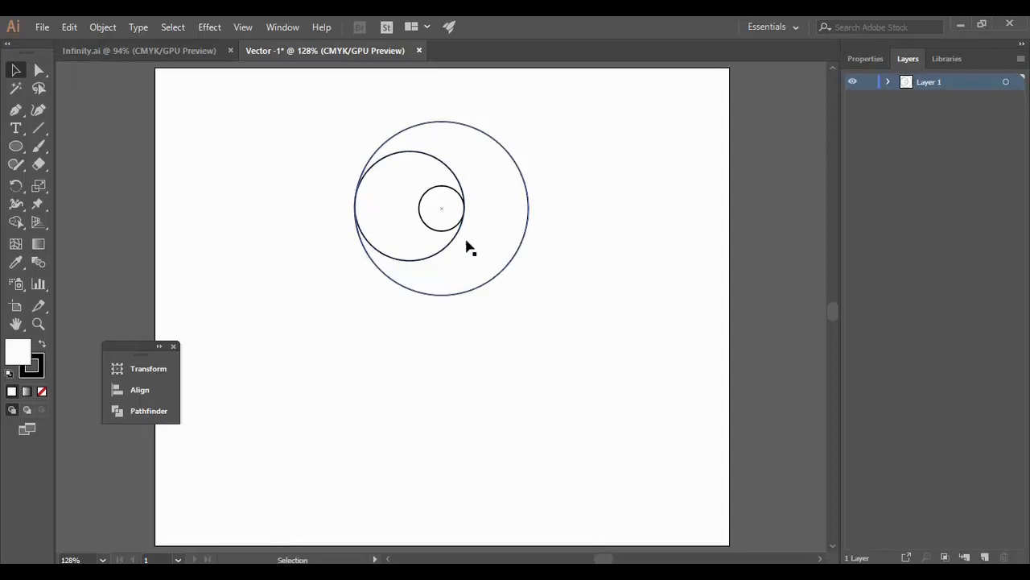
Duplicate the medium circle and place the copy centered inside the large circle, touching its top edge and the small circle's bottom edge
{"action": "left_click", "coordinate": [455, 178]}
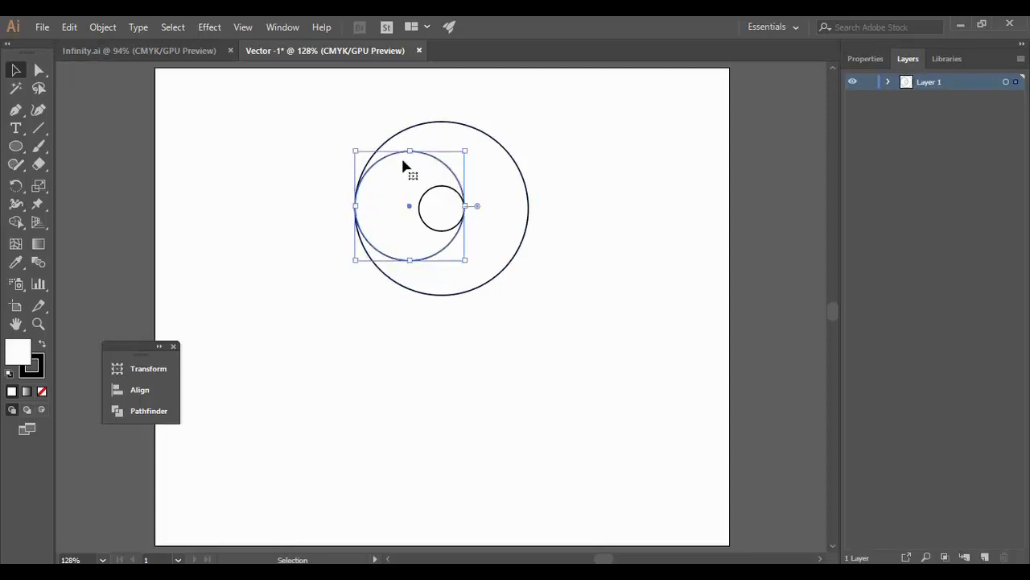
{"action": "left_click", "coordinate": [582, 167]}
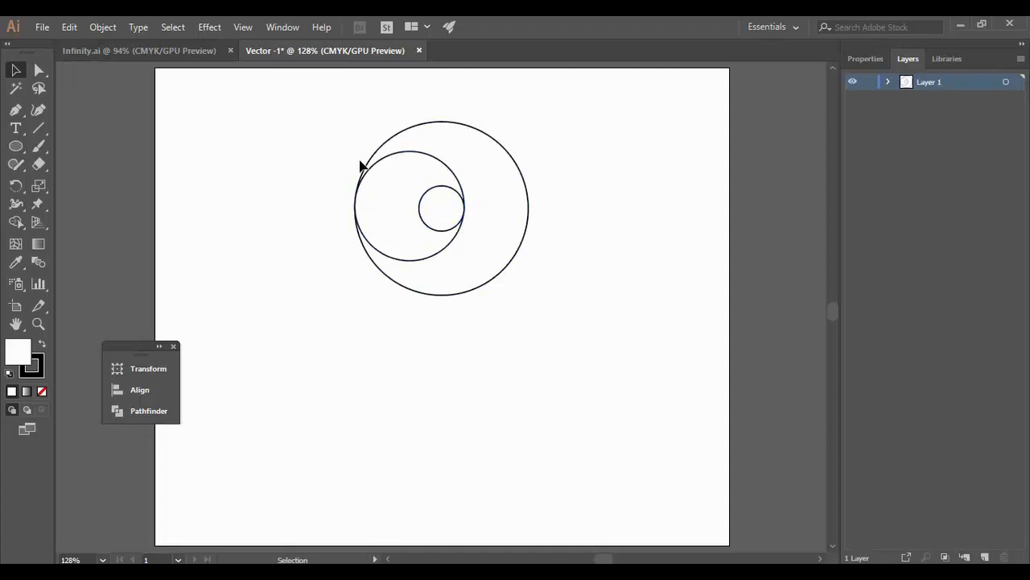
{"action": "left_click", "coordinate": [409, 153]}
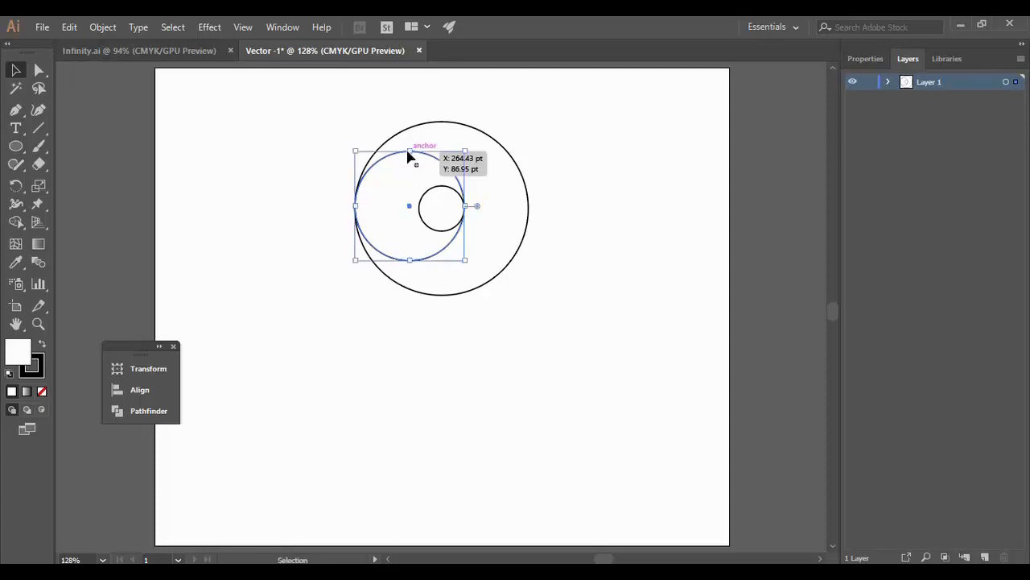
{"action": "key", "text": "ctrl+shift+]"}
{"action": "left_click_drag", "start_coordinate": [400, 202], "coordinate": [433, 171]}
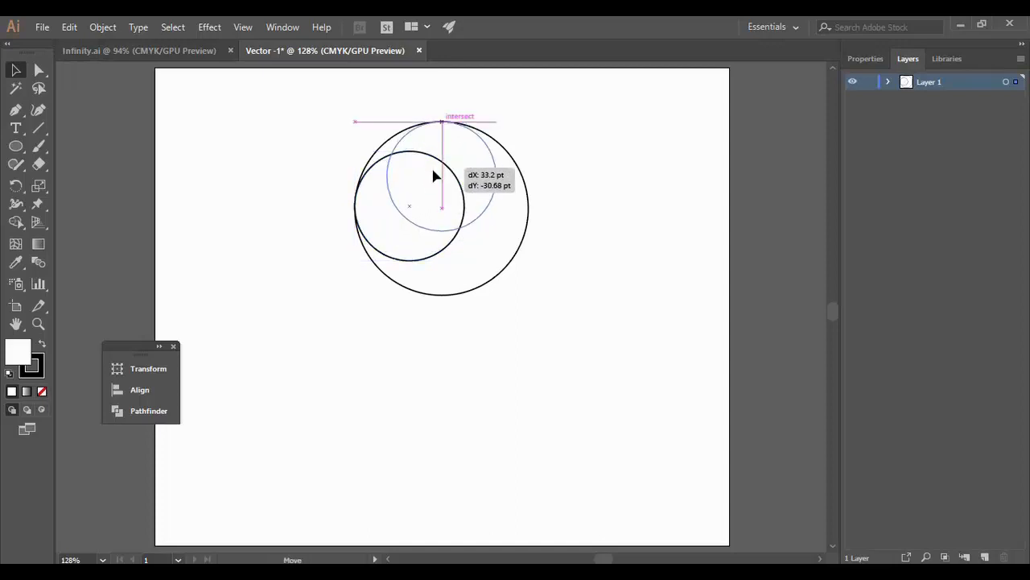
{"action": "left_click_drag", "start_coordinate": [433, 170], "coordinate": [434, 171]}
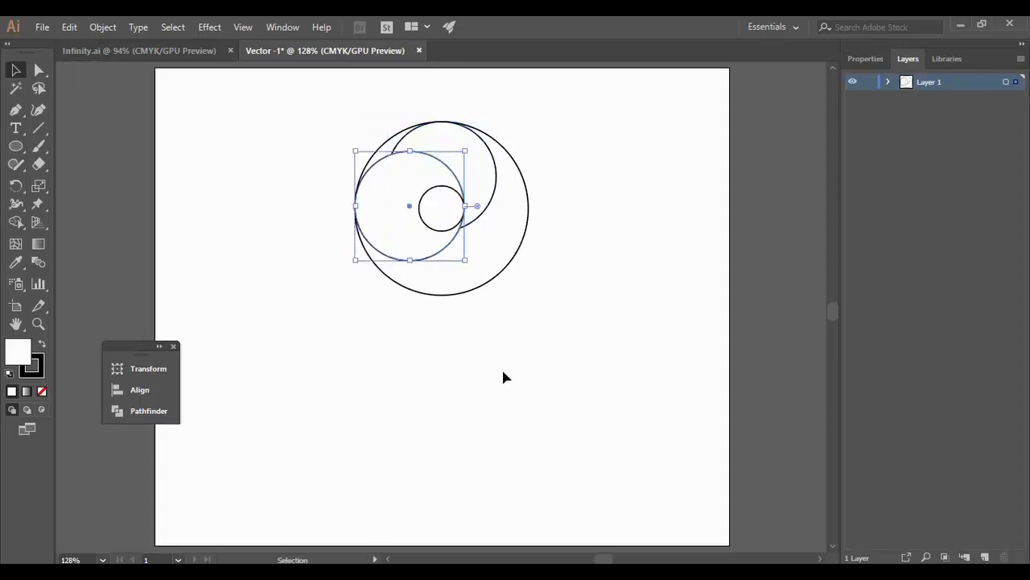
Remove the fill from all four circles
{"action": "left_click_drag", "start_coordinate": [585, 329], "coordinate": [306, 170]}
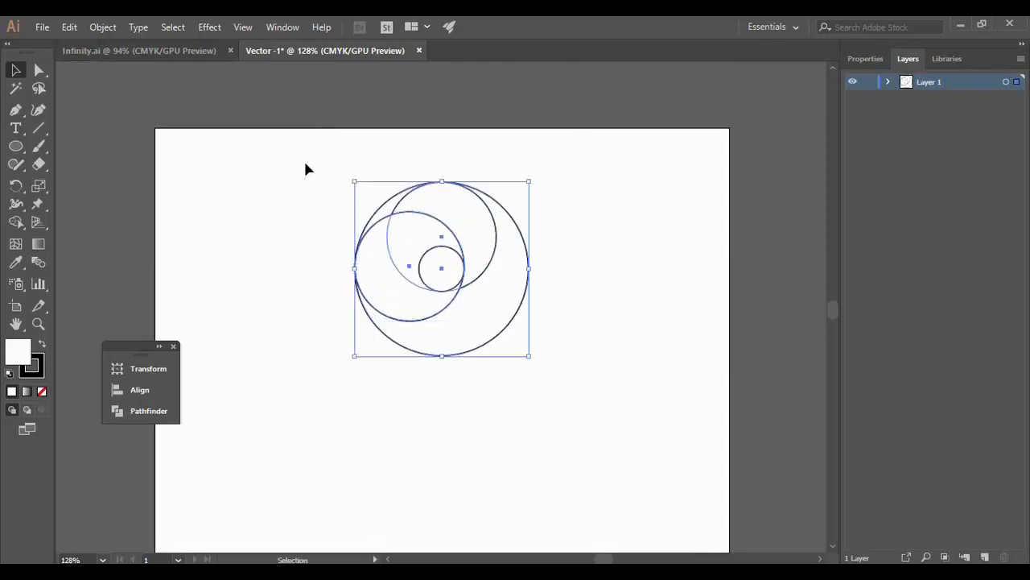
{"action": "left_click", "coordinate": [41, 393]}
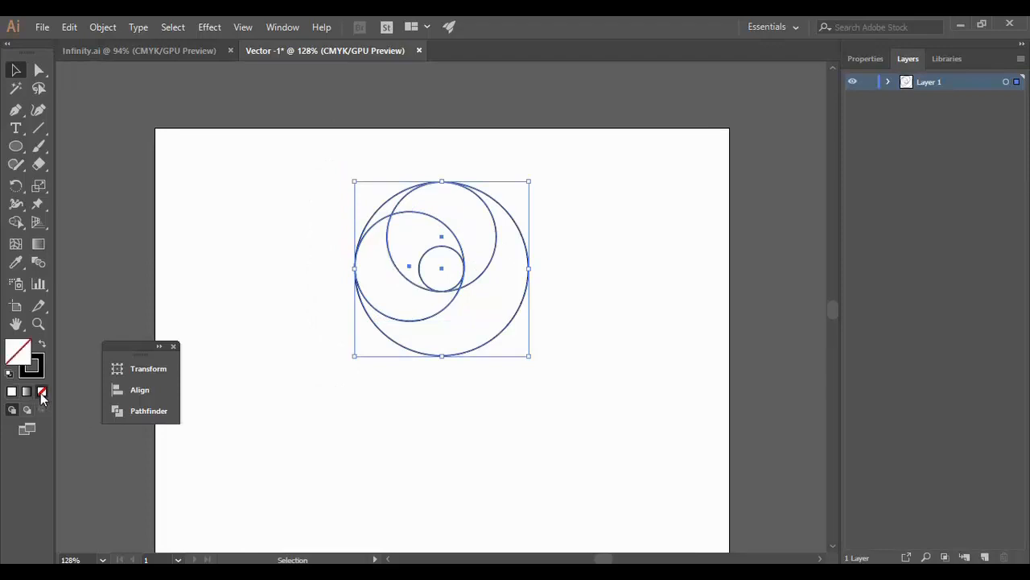
{"action": "left_click", "coordinate": [340, 424]}
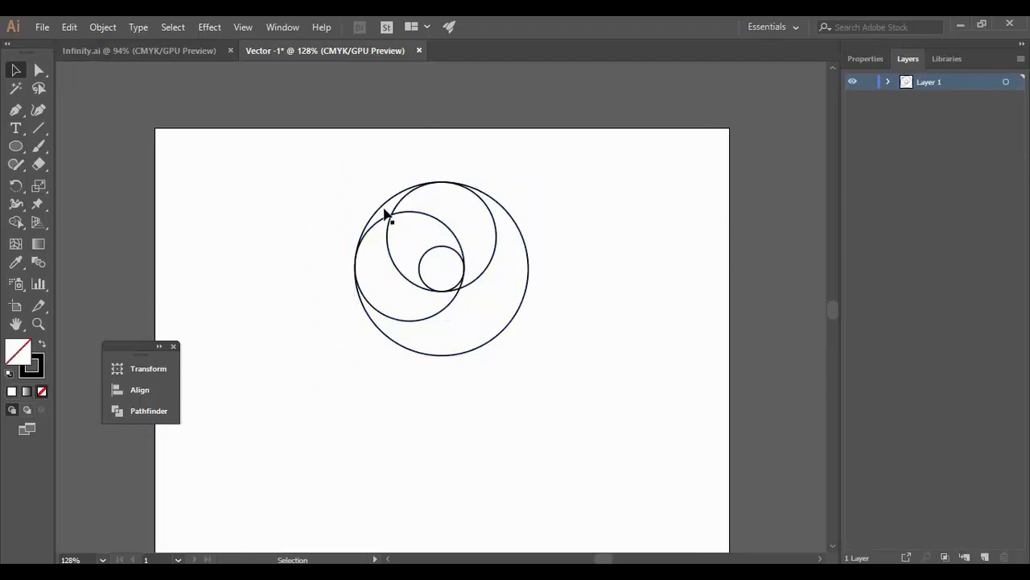
Duplicate the upper medium circle in place and move the copy against the large circle's right edge, mirroring the left medium circle
{"action": "left_click", "coordinate": [495, 237]}
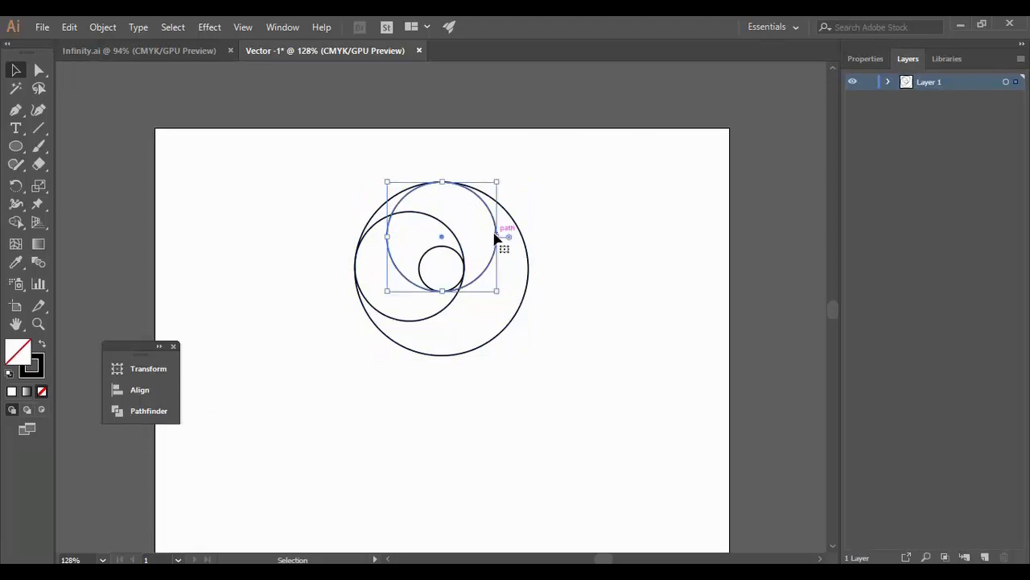
{"action": "key", "text": "a"}
{"action": "key", "text": "ctrl+f"}
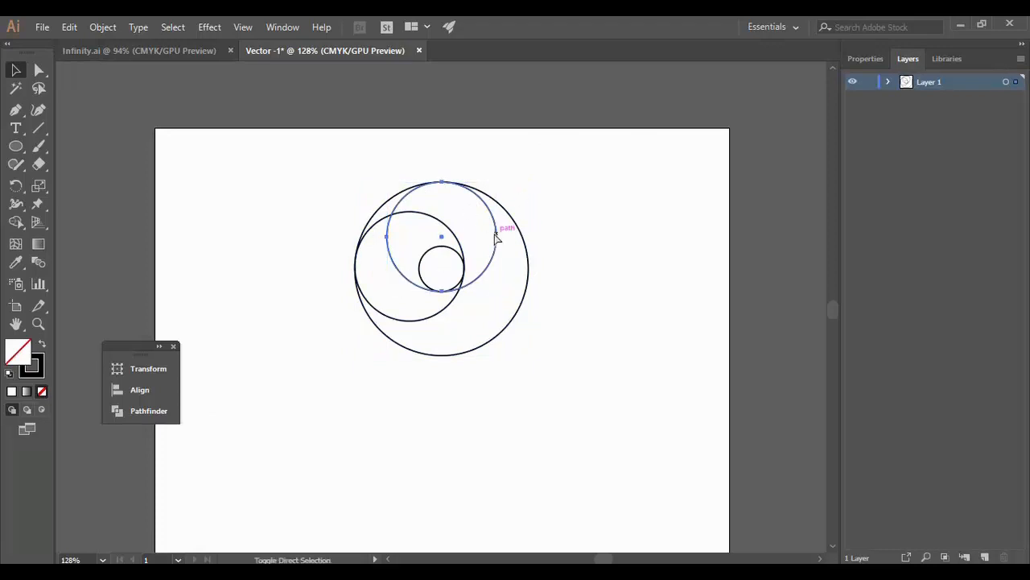
{"action": "key", "text": "ctrl+f"}
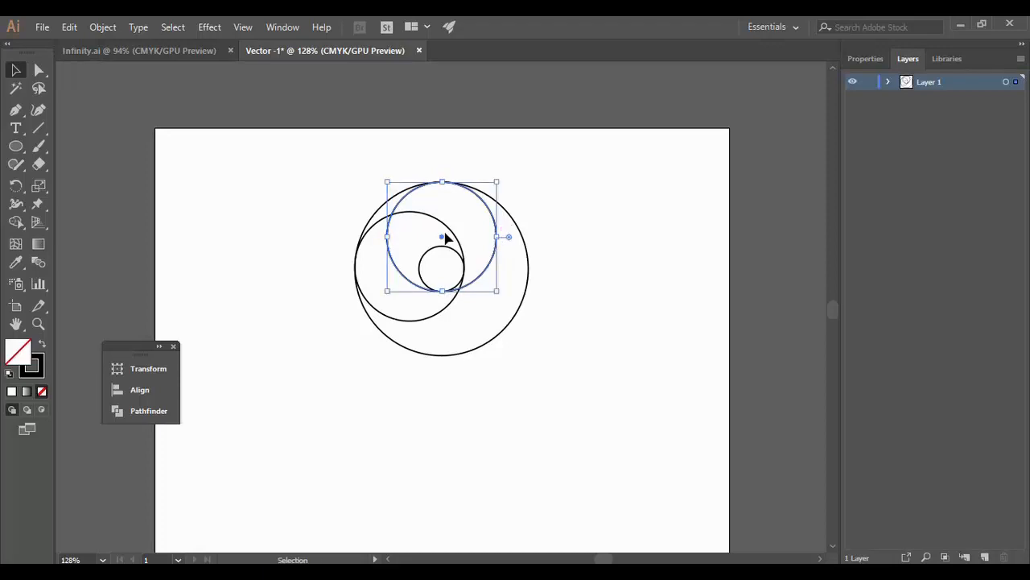
{"action": "left_click_drag", "start_coordinate": [444, 239], "coordinate": [476, 273]}
{"action": "left_click", "coordinate": [569, 324]}
{"action": "scroll", "coordinate": [835, 311], "scroll_direction": "down", "scroll_amount": 4}
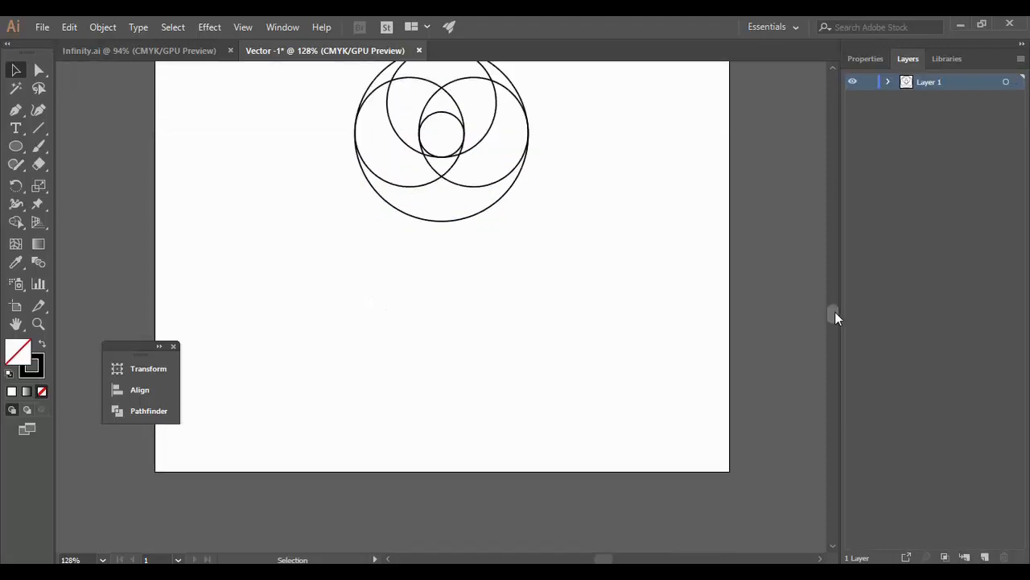
{"action": "scroll", "coordinate": [832, 309], "scroll_direction": "up", "scroll_amount": 2}
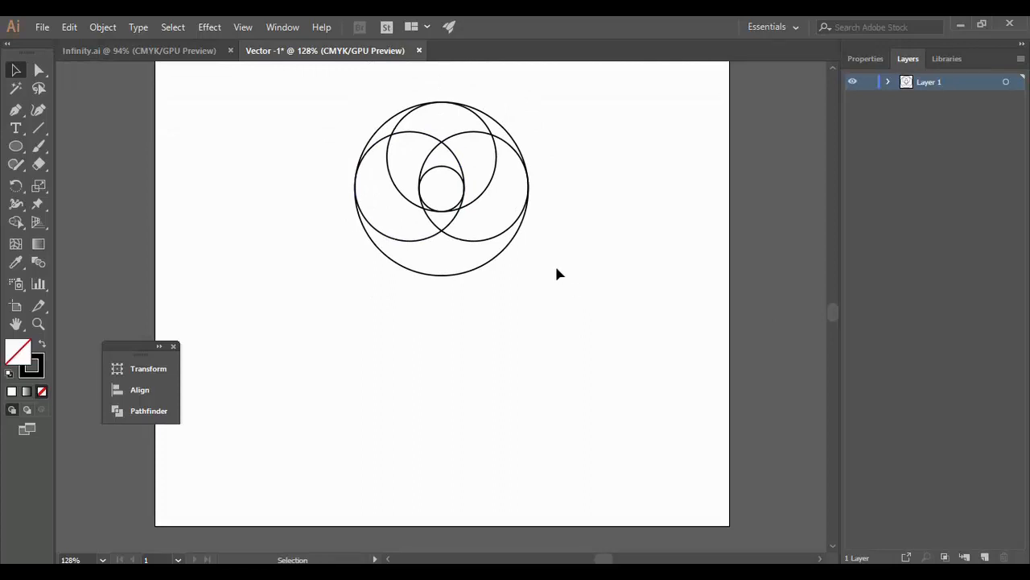
Examine in Outline mode, at up to 1600% zoom, where the circles touch each other, and return to the full artboard in preview
{"action": "key", "text": "a"}
{"action": "key", "text": "ctrl+y"}
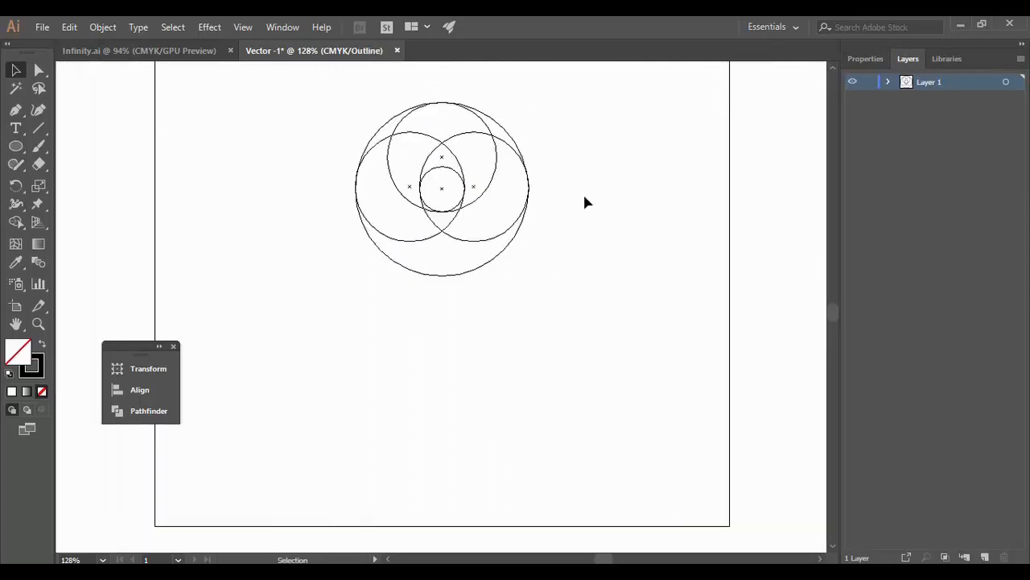
{"action": "left_click", "coordinate": [102, 559]}
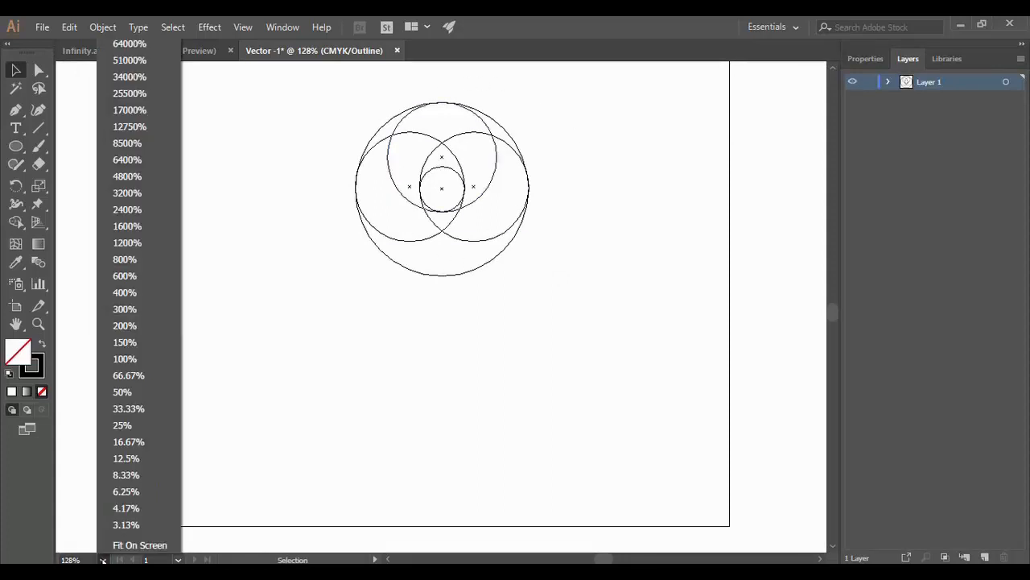
{"action": "left_click", "coordinate": [127, 325]}
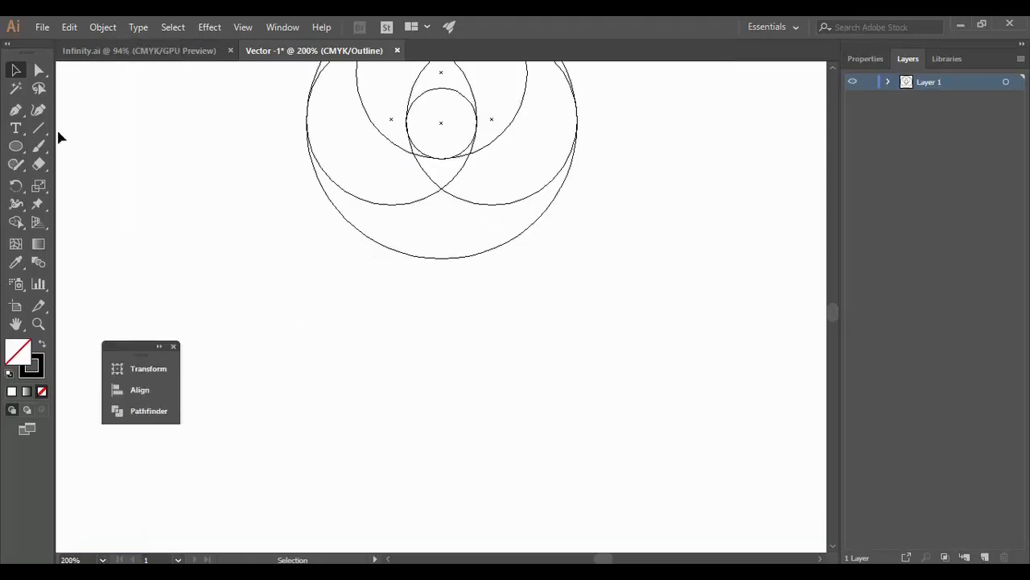
{"action": "left_click", "coordinate": [15, 324]}
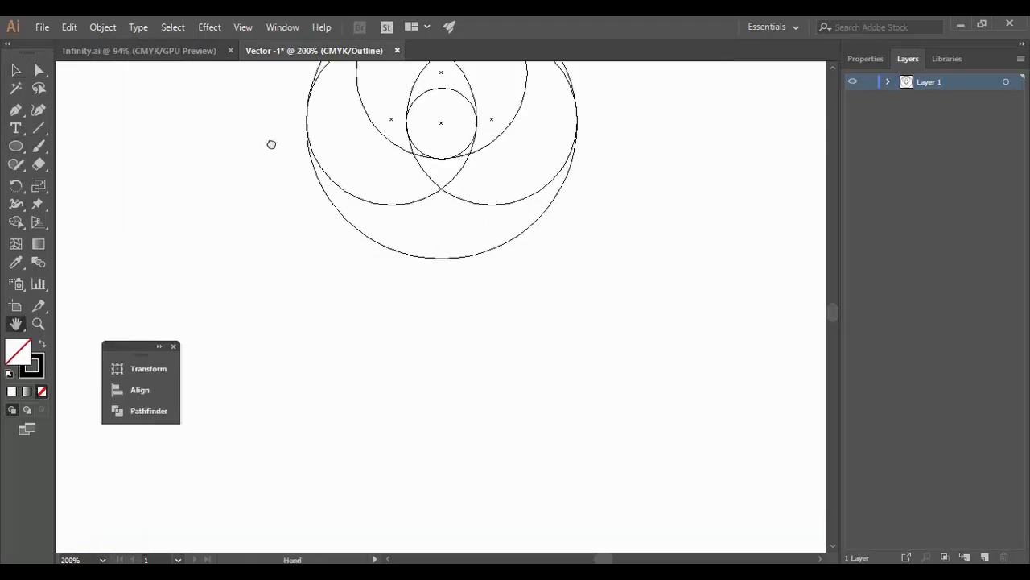
{"action": "left_click_drag", "start_coordinate": [271, 144], "coordinate": [255, 285]}
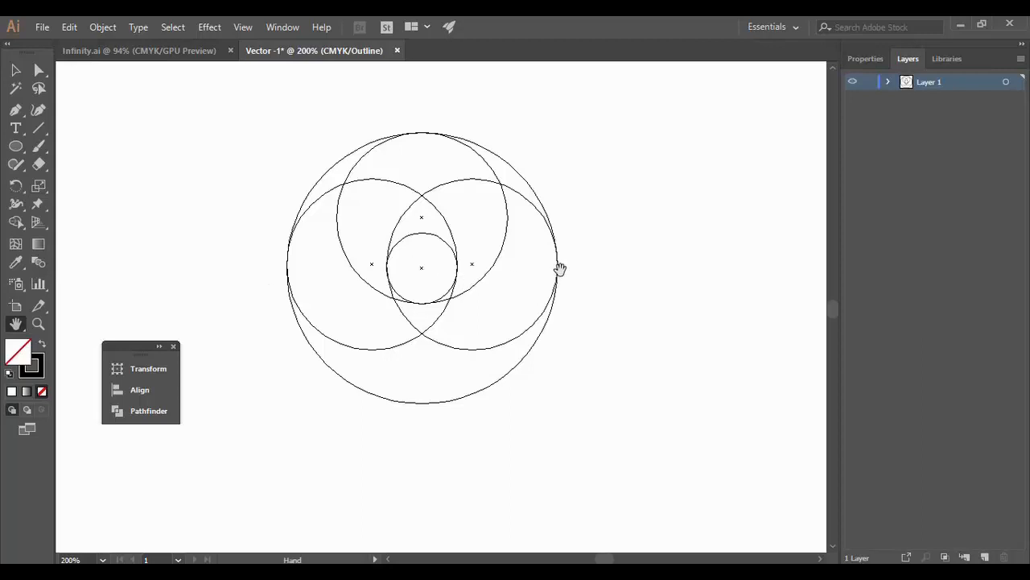
{"action": "key", "text": "ctrl+plus"}
{"action": "key", "text": "ctrl+plus"}
{"action": "key", "text": "ctrl+plus"}
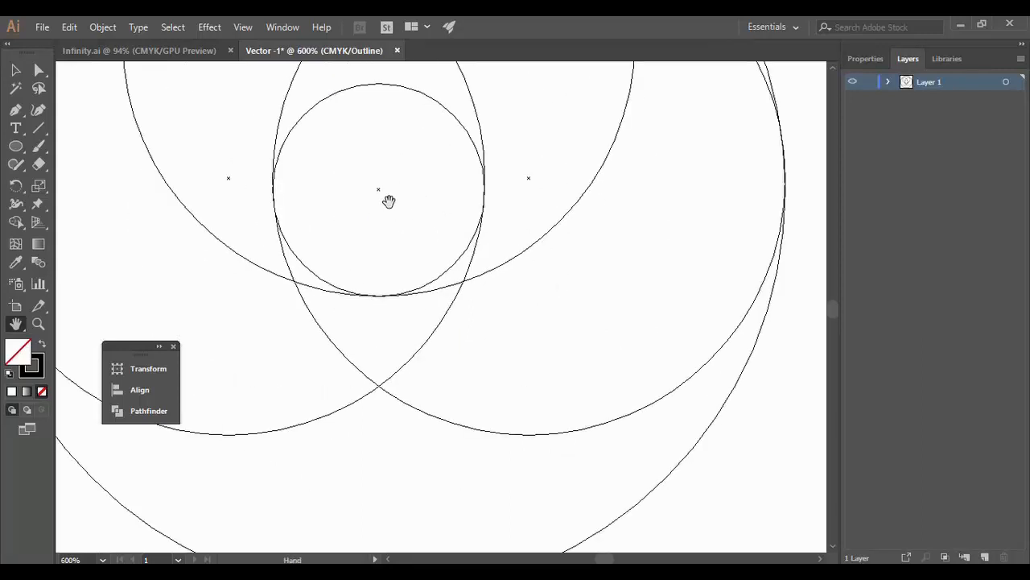
{"action": "left_click_drag", "start_coordinate": [389, 201], "coordinate": [562, 222]}
{"action": "left_click_drag", "start_coordinate": [225, 179], "coordinate": [325, 278]}
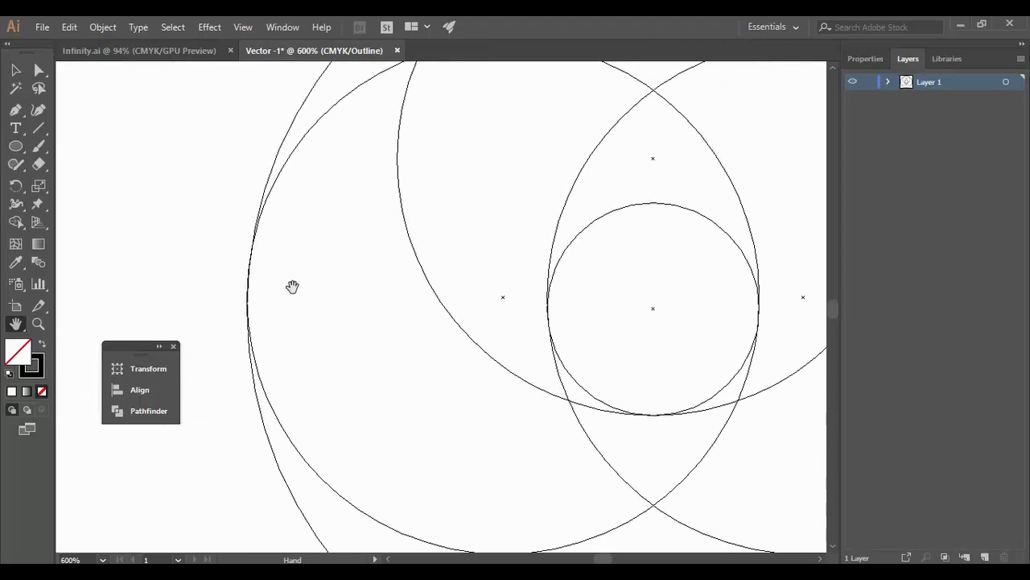
{"action": "key", "text": "ctrl+plus"}
{"action": "key", "text": "ctrl+plus"}
{"action": "key", "text": "ctrl+plus"}
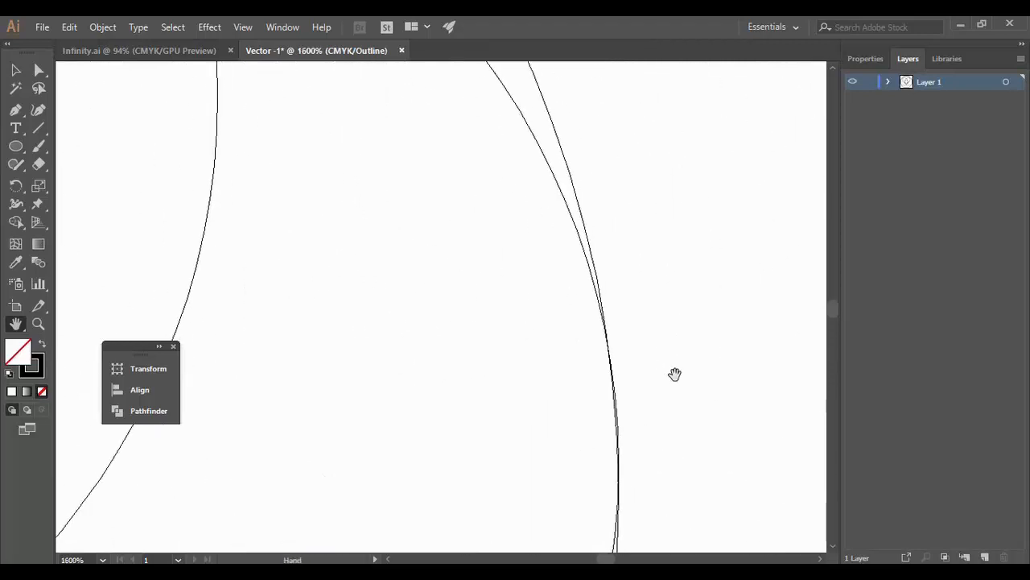
{"action": "left_click_drag", "start_coordinate": [674, 375], "coordinate": [706, 151]}
{"action": "left_click_drag", "start_coordinate": [718, 304], "coordinate": [757, 234]}
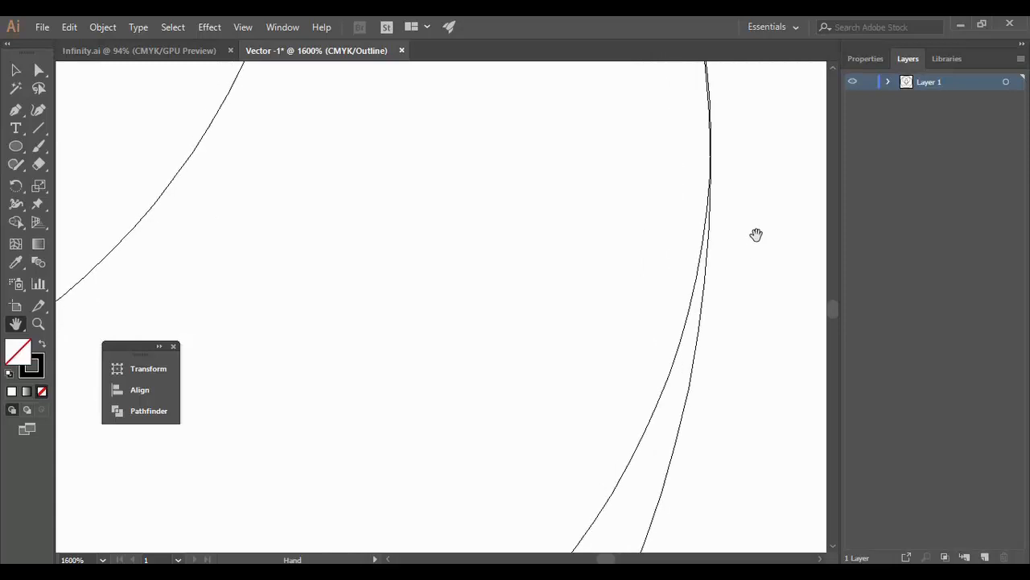
{"action": "key", "text": "ctrl+0"}
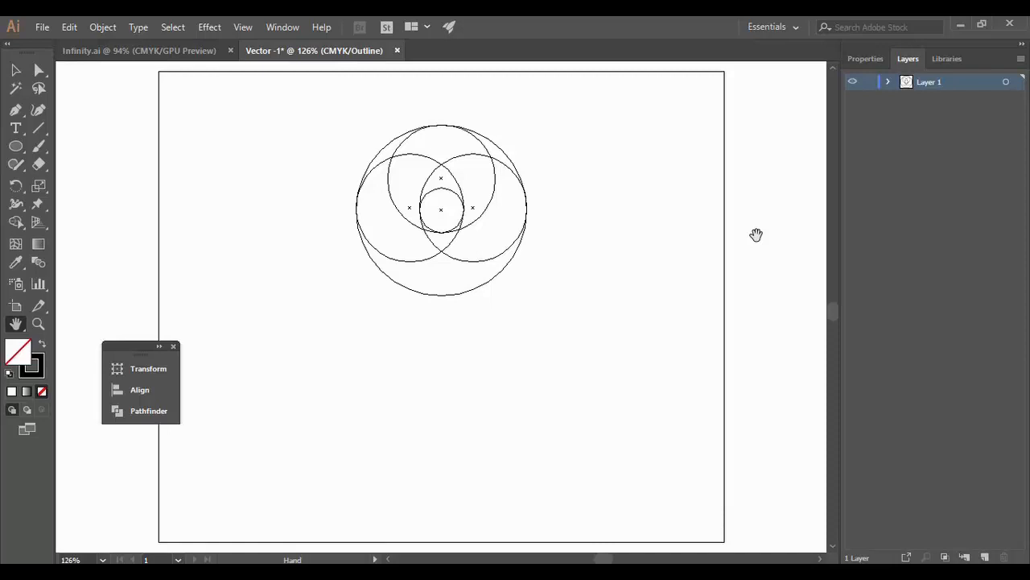
{"action": "key", "text": "ctrl+y"}
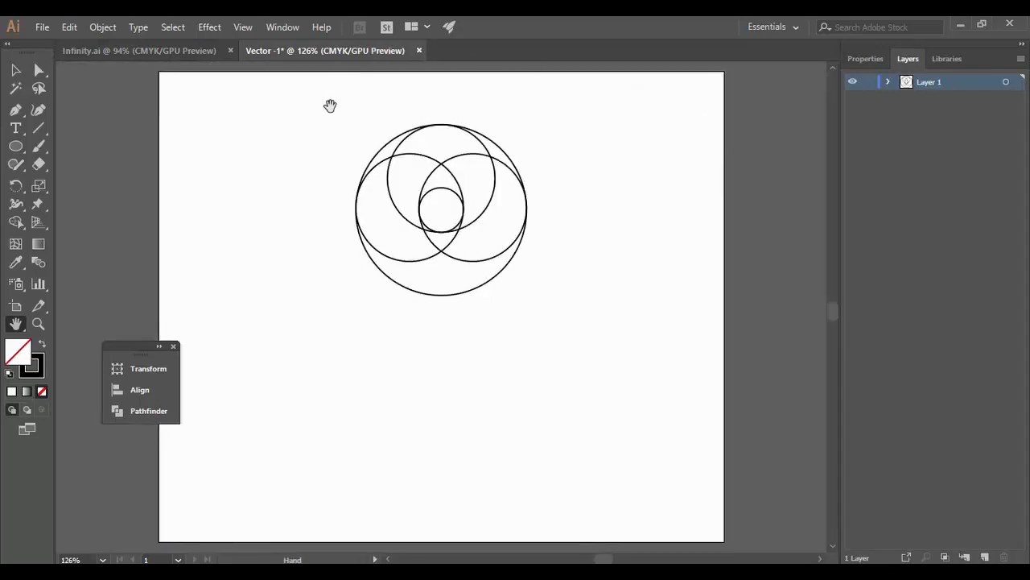
Group all five circles
{"action": "left_click", "coordinate": [16, 70]}
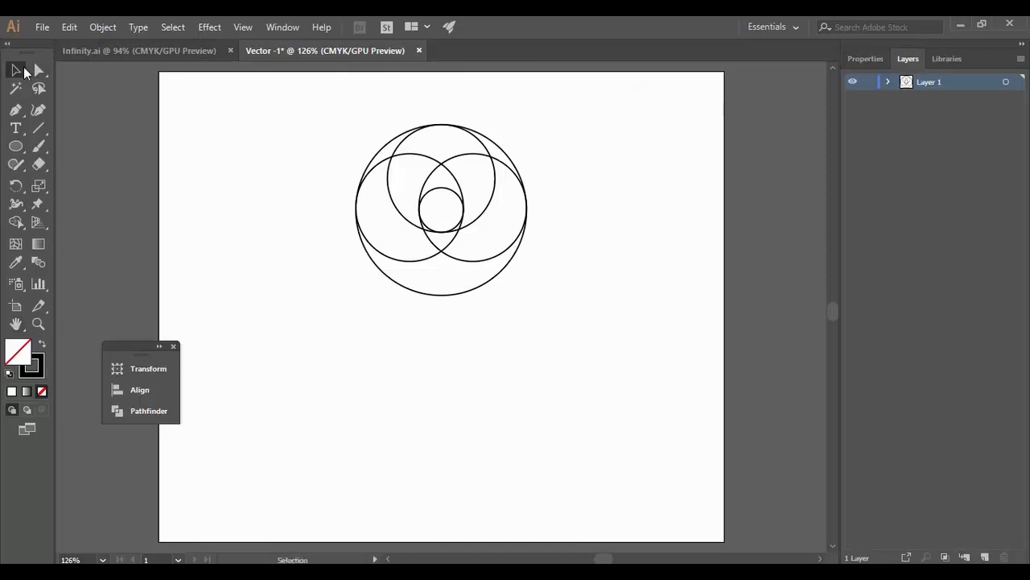
{"action": "left_click_drag", "start_coordinate": [304, 110], "coordinate": [437, 161]}
{"action": "right_click", "coordinate": [445, 200]}
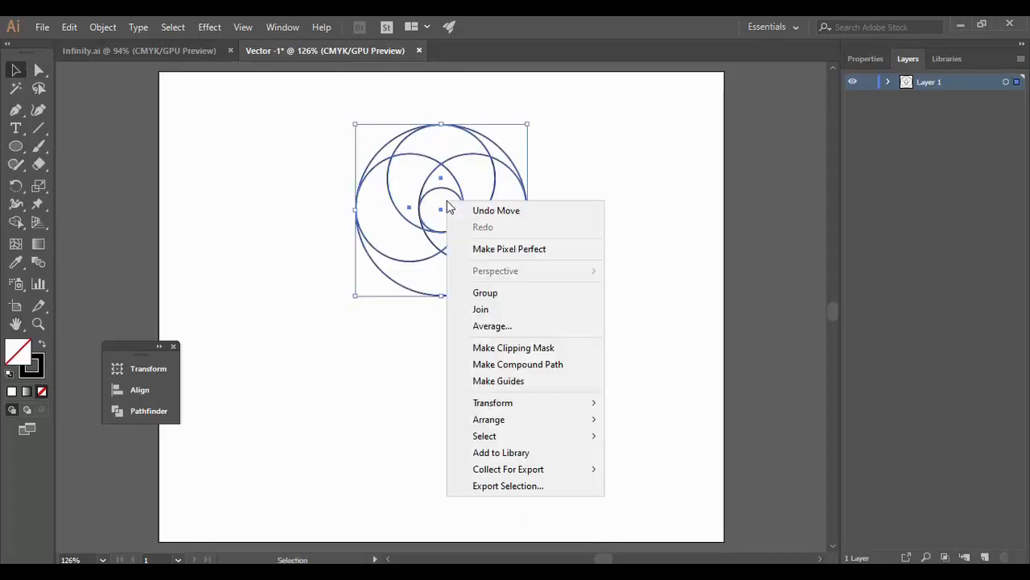
{"action": "left_click", "coordinate": [504, 293]}
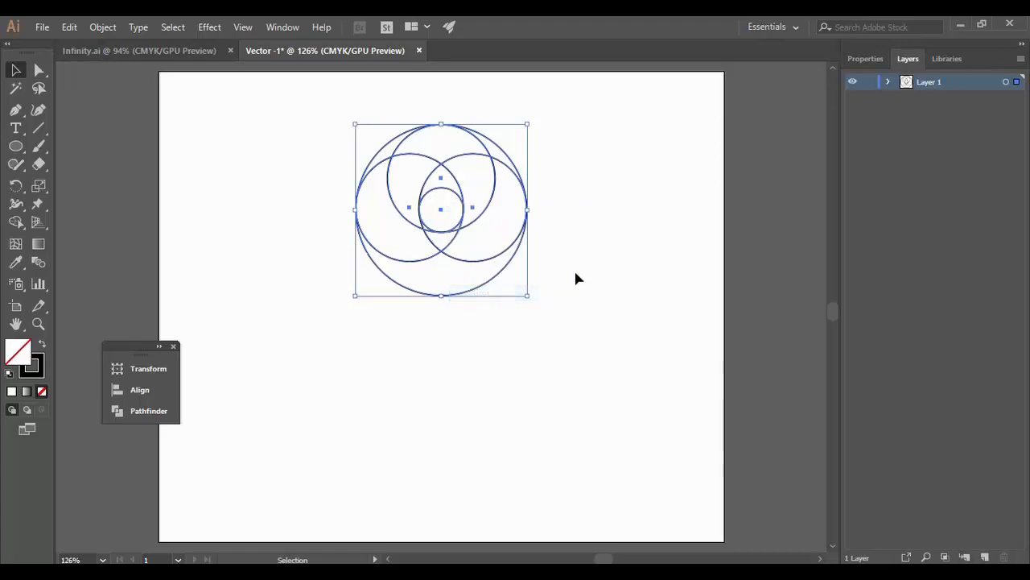
{"action": "left_click", "coordinate": [585, 274]}
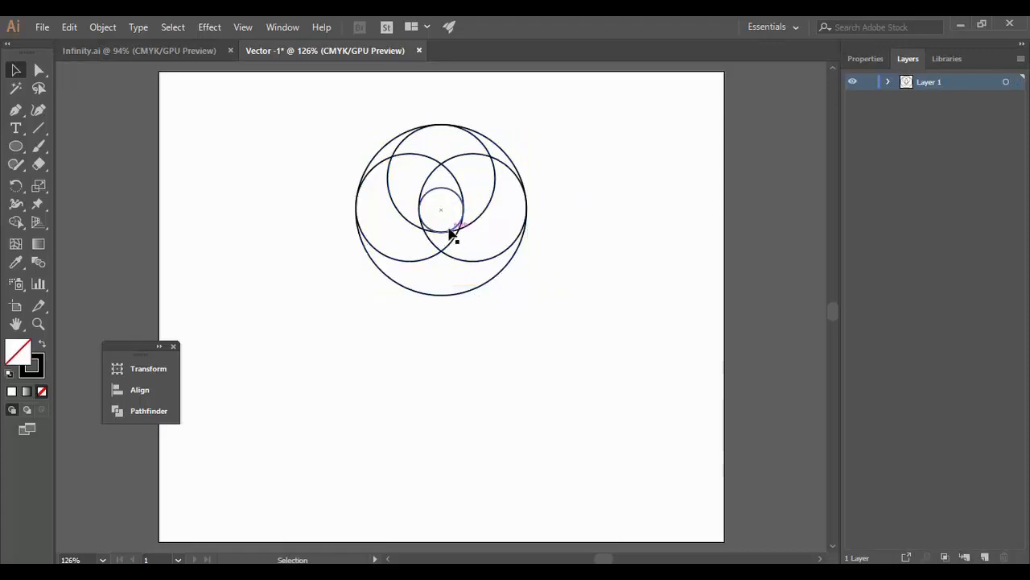
Duplicate the circle group in place and move the copy straight down until its top meets the bottom of the original's small inner circle
{"action": "left_click", "coordinate": [463, 168]}
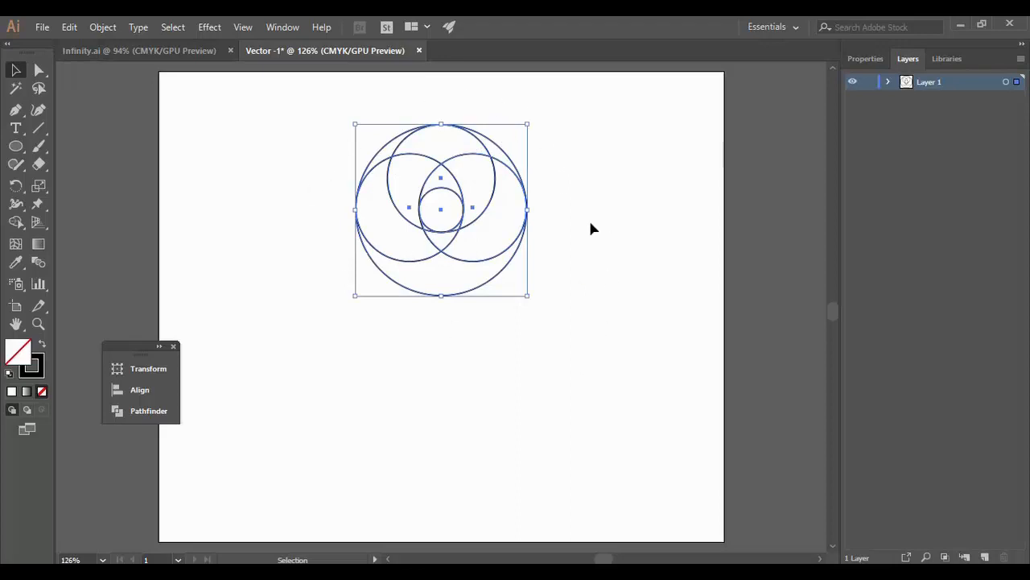
{"action": "key", "text": "a"}
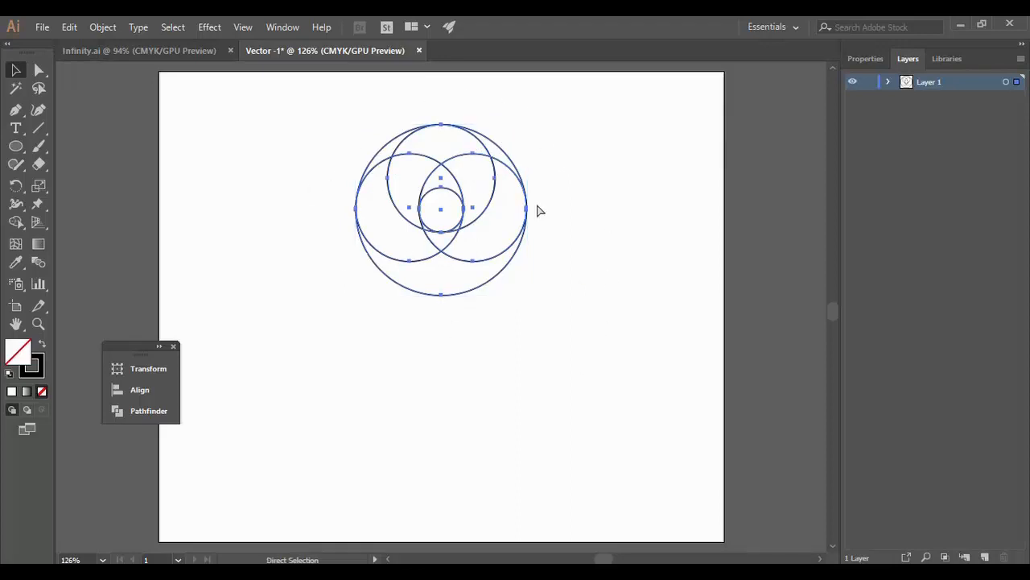
{"action": "key", "text": "ctrl+c"}
{"action": "key", "text": "ctrl+shift+v"}
{"action": "key", "text": "v"}
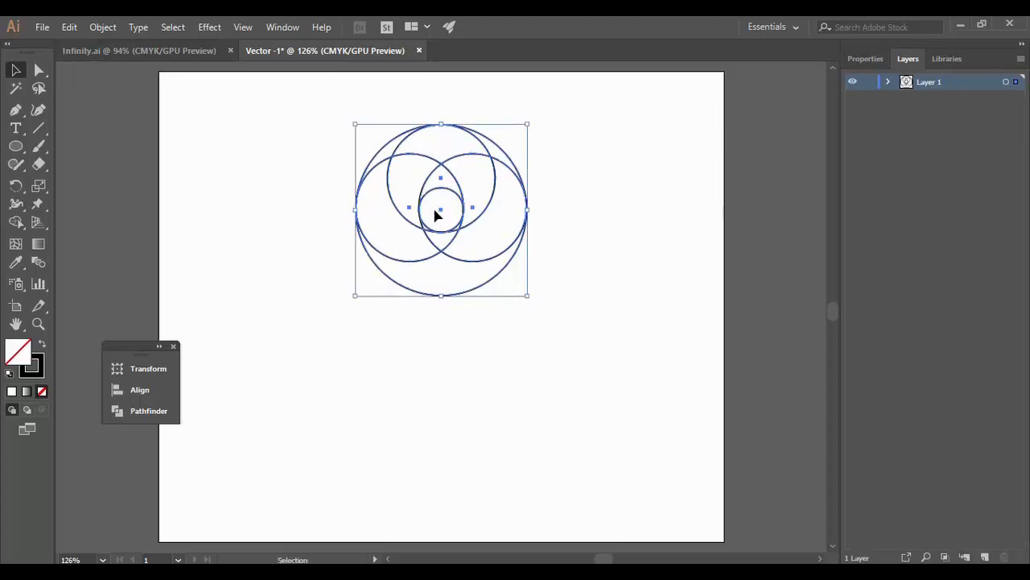
{"action": "left_click_drag", "start_coordinate": [435, 214], "coordinate": [445, 322]}
{"action": "left_click", "coordinate": [439, 414]}
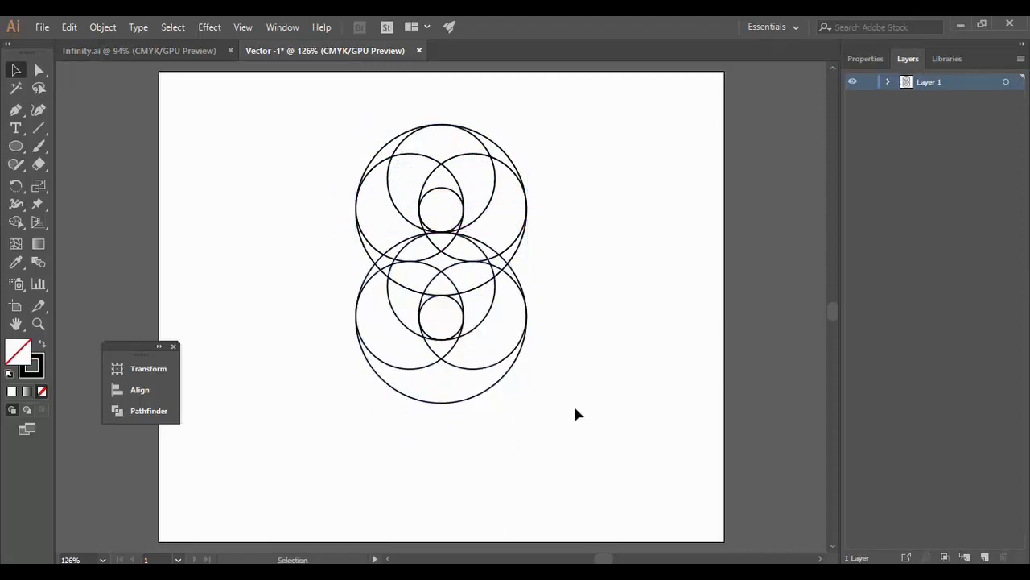
Ungroup the lower set of circles
{"action": "left_click_drag", "start_coordinate": [577, 442], "coordinate": [493, 354]}
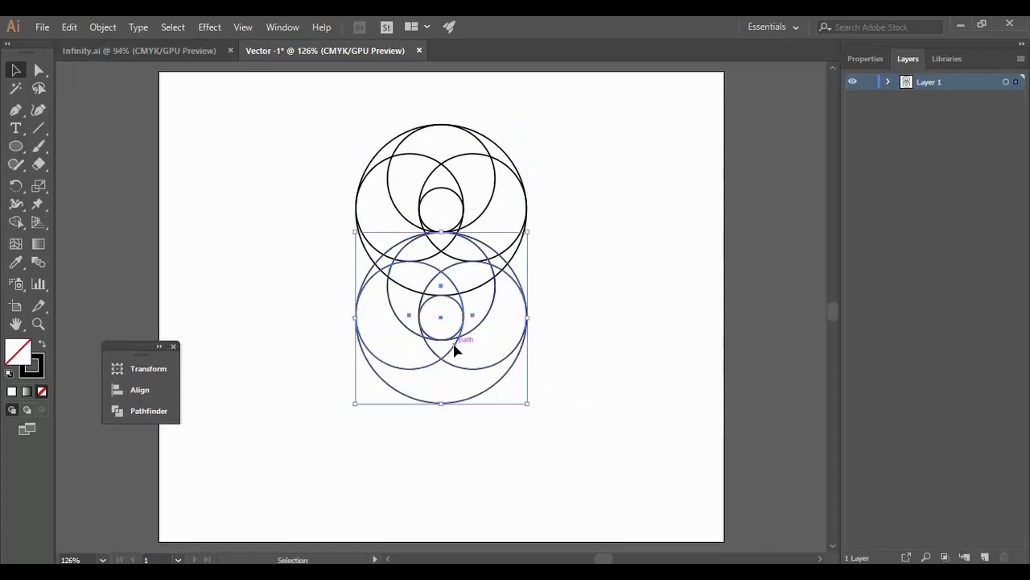
{"action": "right_click", "coordinate": [455, 351]}
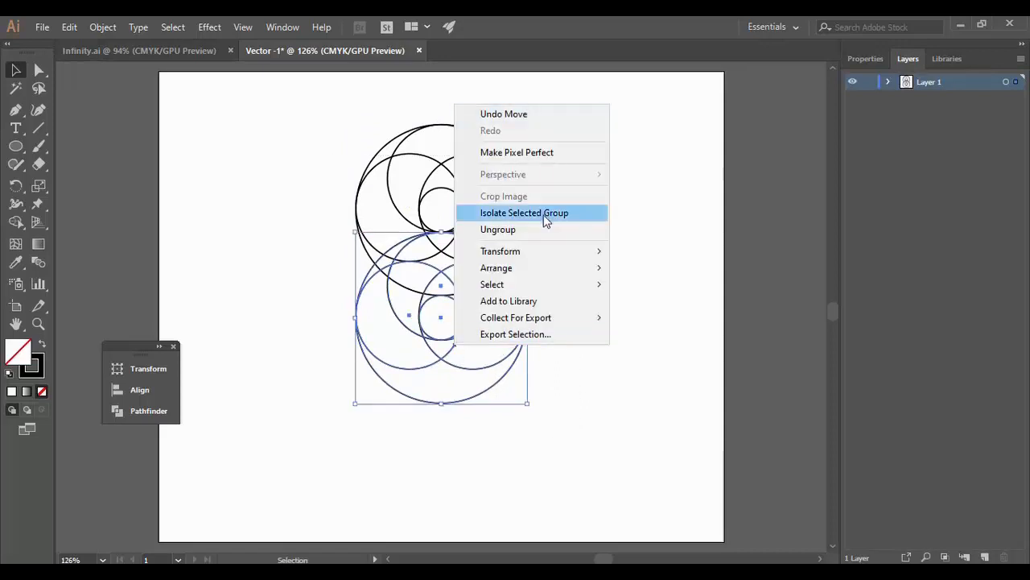
{"action": "left_click", "coordinate": [498, 229]}
{"action": "left_click", "coordinate": [653, 270]}
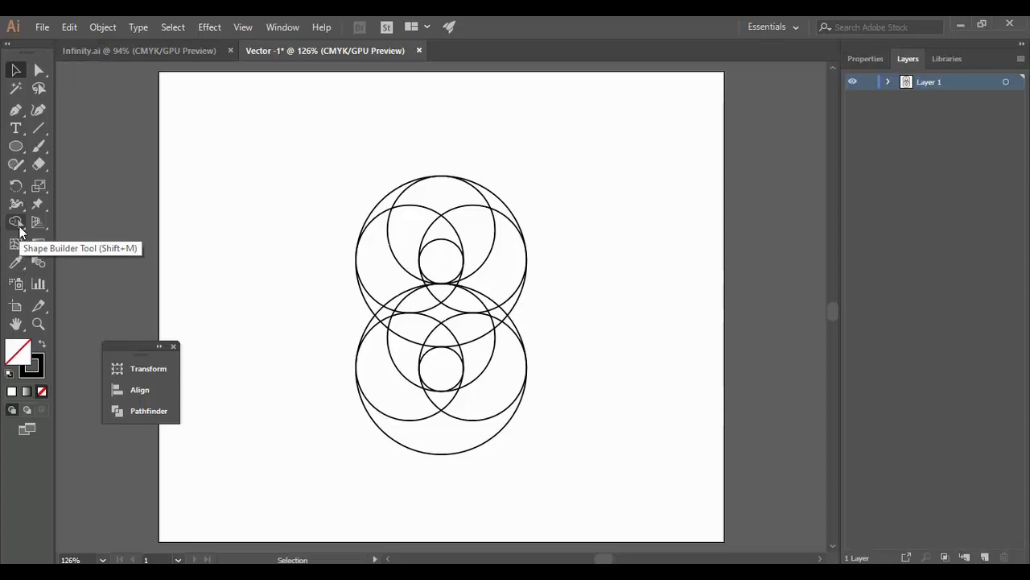
Select both sets of circles and define the two small inner circles as separate regions with the Shape Builder tool
{"action": "left_click_drag", "start_coordinate": [257, 159], "coordinate": [634, 504]}
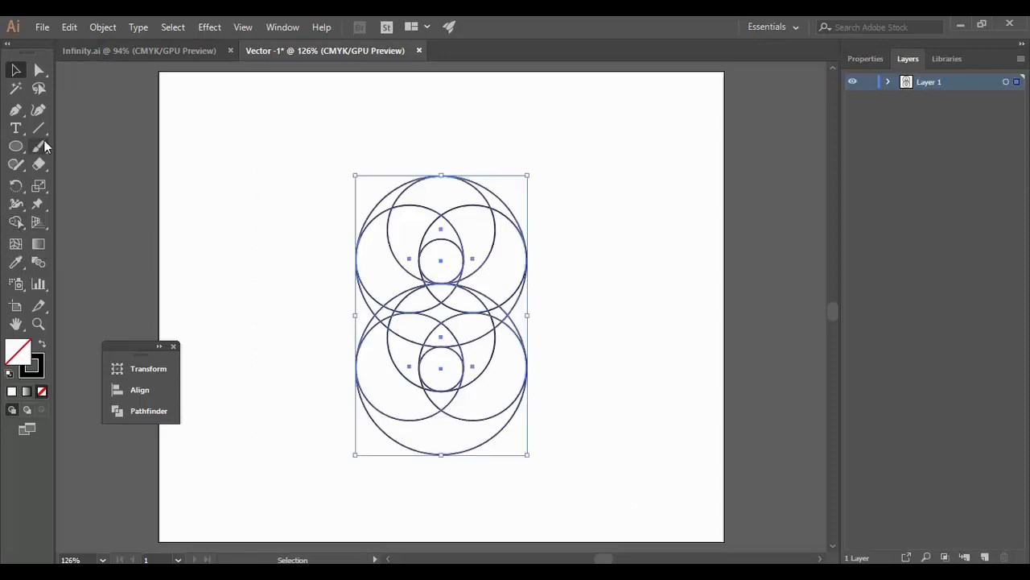
{"action": "left_click", "coordinate": [20, 223]}
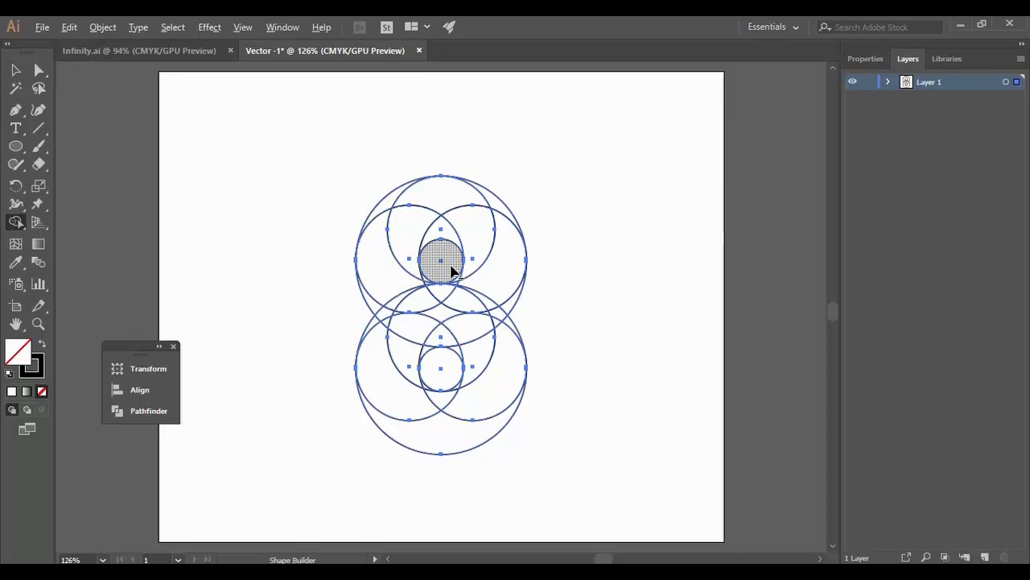
{"action": "left_click", "coordinate": [453, 271]}
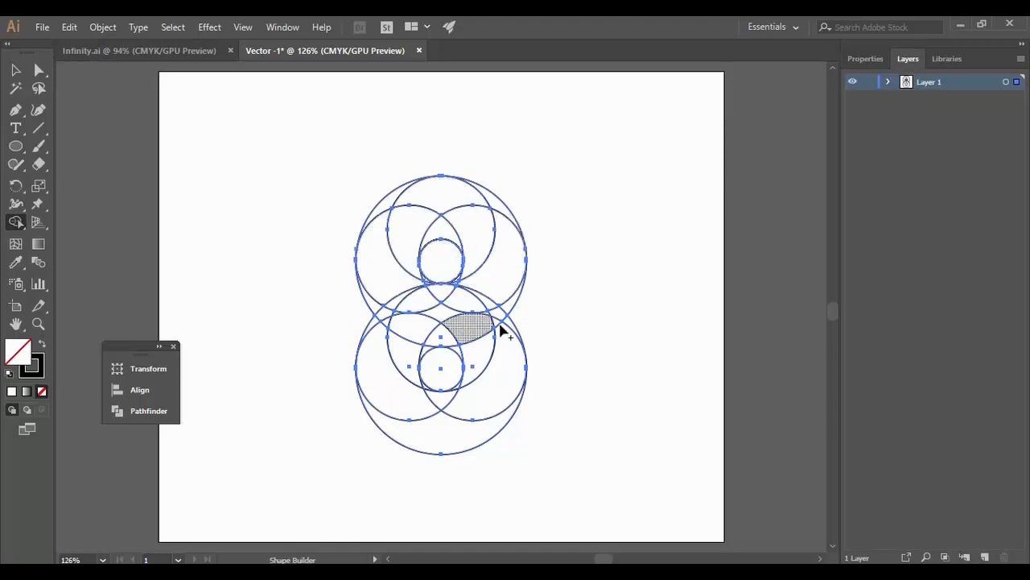
{"action": "left_click", "coordinate": [431, 359]}
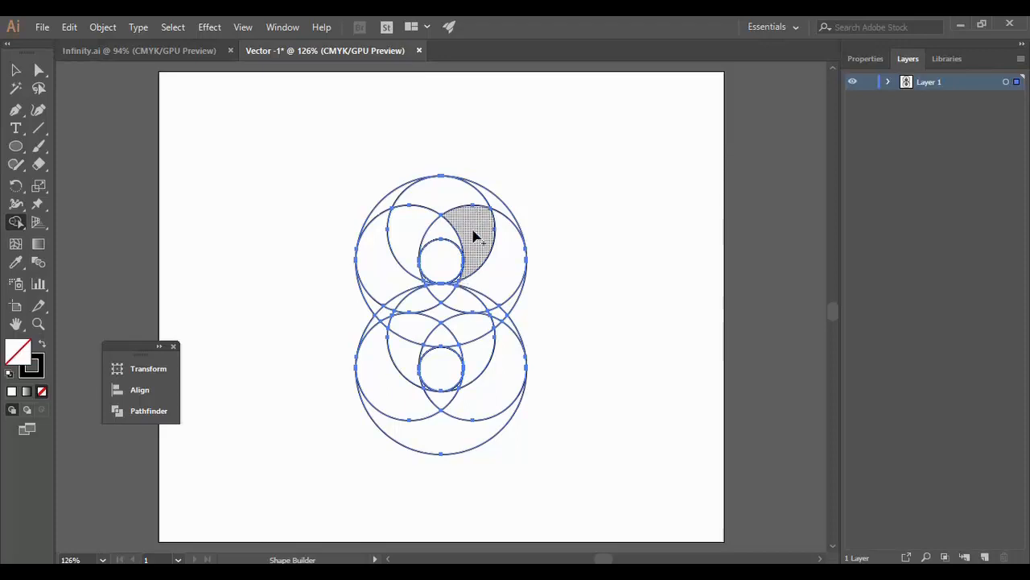
Merge the upper circle's left and top regions, including the slivers around its small inner circle, into one swirl with the Shape Builder
{"action": "mouse_move", "coordinate": [476, 235]}
{"action": "left_mouse_down"}
{"action": "mouse_move", "coordinate": [417, 190]}
{"action": "mouse_move", "coordinate": [386, 206]}
{"action": "mouse_move", "coordinate": [370, 241]}
{"action": "mouse_move", "coordinate": [376, 309]}
{"action": "left_mouse_up"}
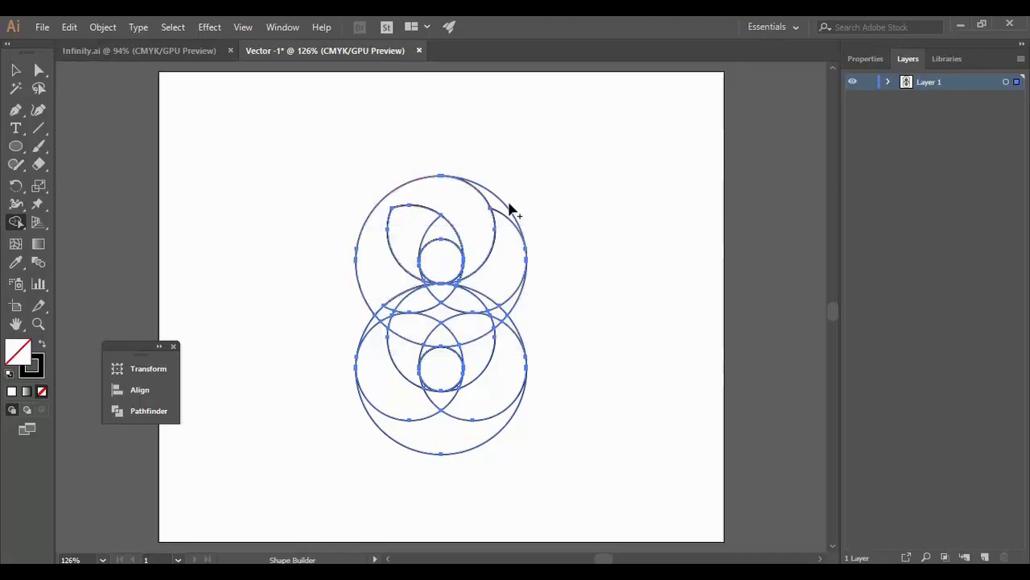
{"action": "mouse_move", "coordinate": [381, 275]}
{"action": "left_mouse_down"}
{"action": "mouse_move", "coordinate": [402, 232]}
{"action": "mouse_move", "coordinate": [454, 233]}
{"action": "left_mouse_up"}
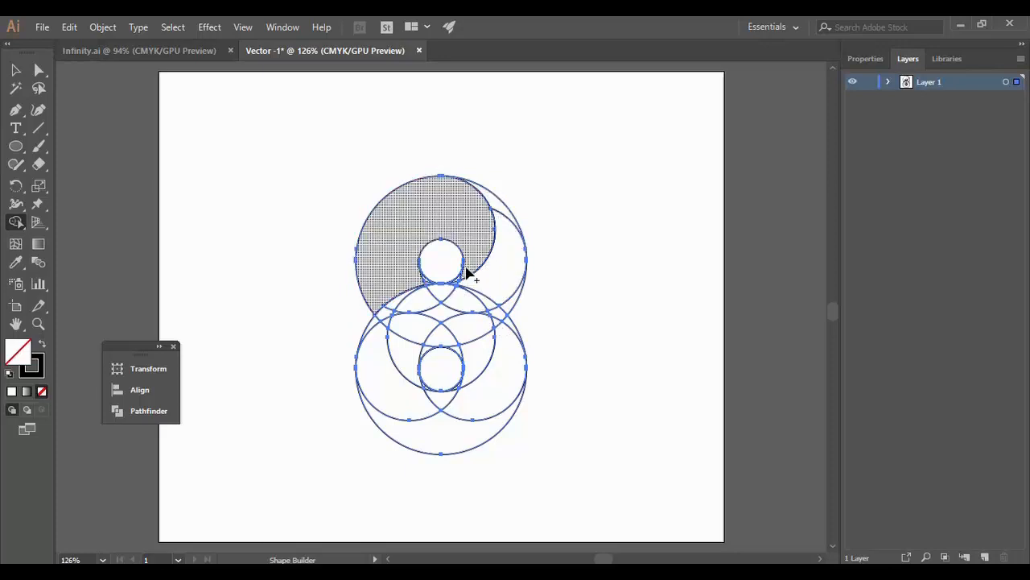
{"action": "scroll", "coordinate": [466, 269], "scroll_direction": "up", "scroll_amount": 5}
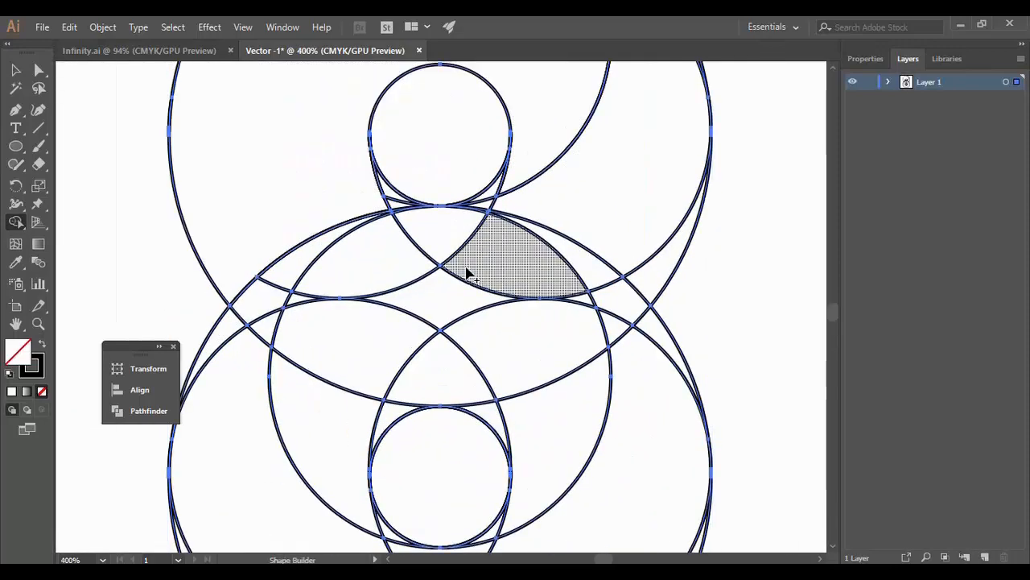
{"action": "left_click_drag", "start_coordinate": [514, 175], "coordinate": [491, 190]}
{"action": "mouse_move", "coordinate": [371, 188]}
{"action": "left_mouse_down"}
{"action": "mouse_move", "coordinate": [386, 186]}
{"action": "mouse_move", "coordinate": [375, 207]}
{"action": "mouse_move", "coordinate": [399, 206]}
{"action": "left_mouse_up"}
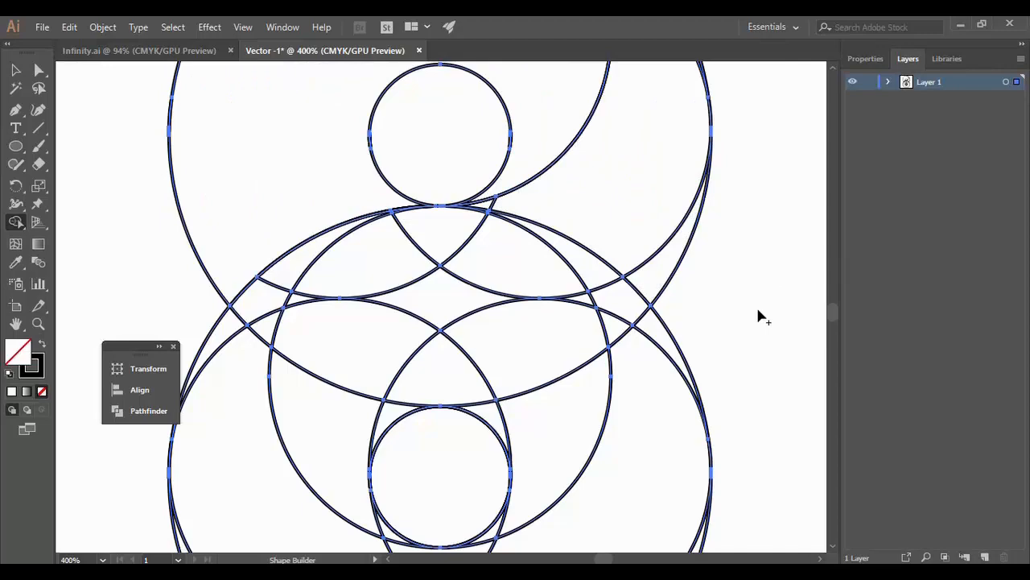
Merge the upper circle's outer right regions and the tiny wedge beside the small circle into one crescent with the Shape Builder
{"action": "key", "text": "ctrl"}
{"action": "key", "text": "ctrl+minus"}
{"action": "key", "text": "ctrl+minus"}
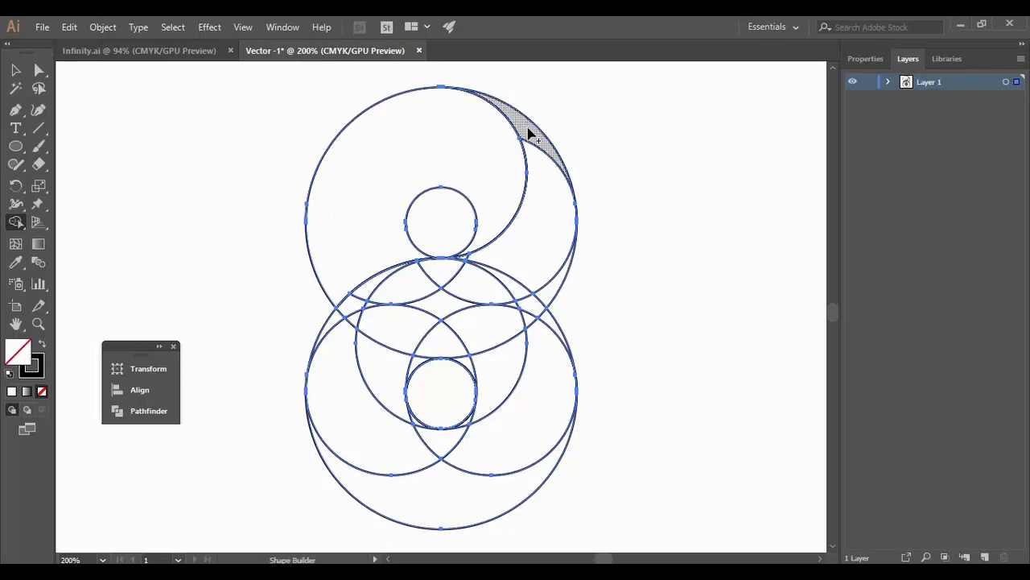
{"action": "mouse_move", "coordinate": [532, 134]}
{"action": "left_mouse_down"}
{"action": "mouse_move", "coordinate": [549, 185]}
{"action": "mouse_move", "coordinate": [555, 295]}
{"action": "mouse_move", "coordinate": [531, 274]}
{"action": "left_mouse_up"}
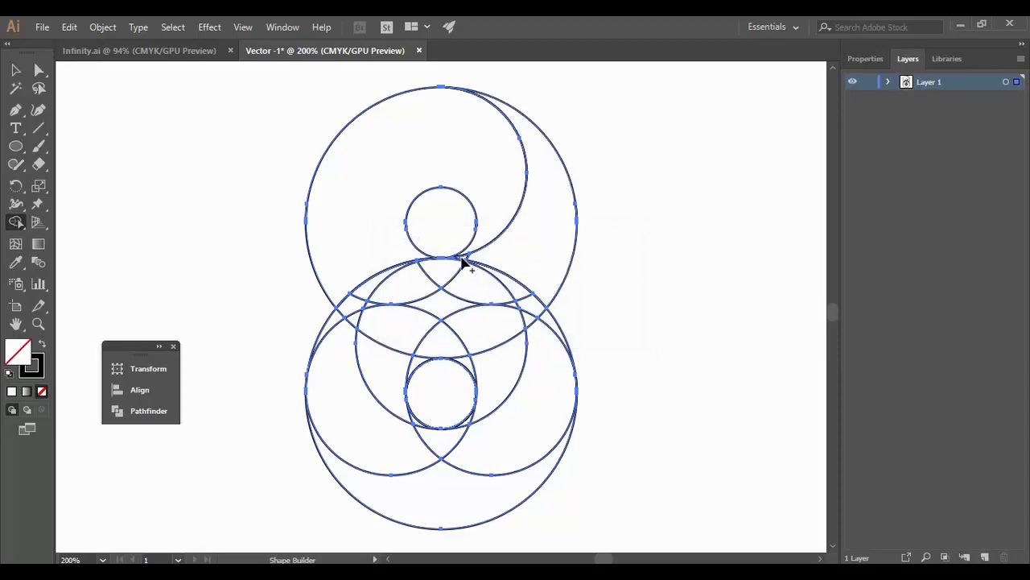
{"action": "key", "text": "ctrl+plus"}
{"action": "key", "text": "ctrl+plus"}
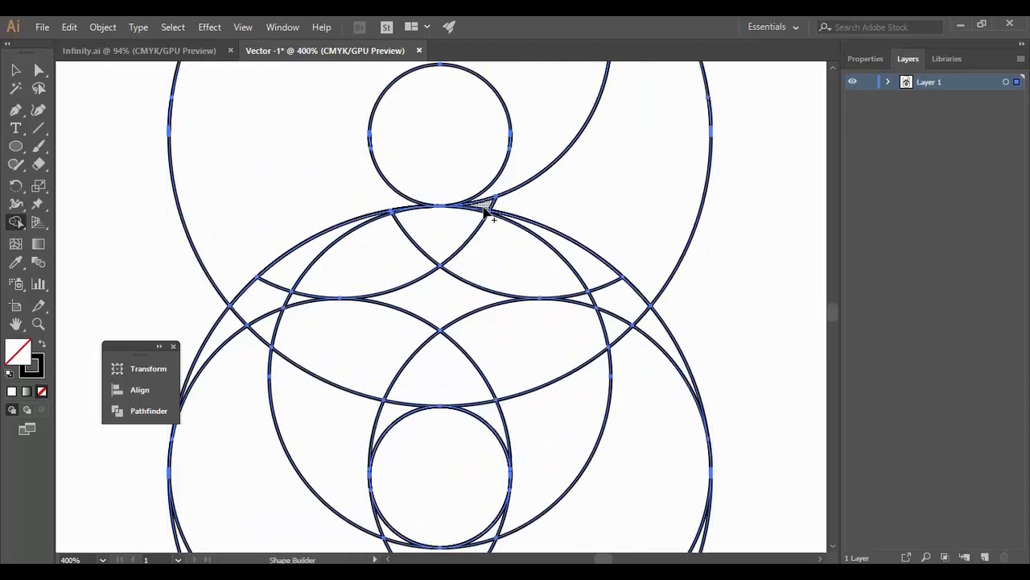
{"action": "left_click_drag", "start_coordinate": [485, 207], "coordinate": [509, 208]}
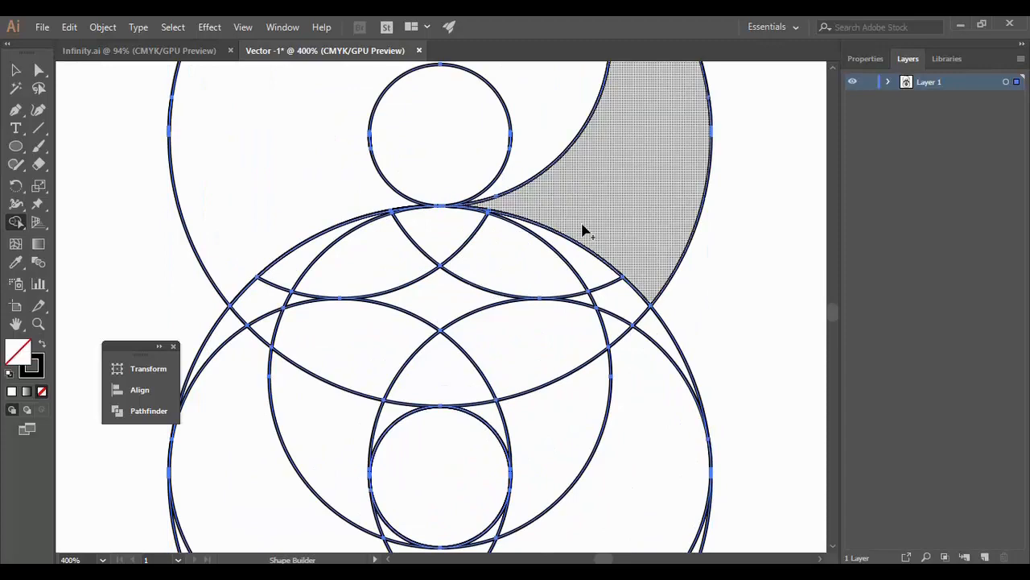
{"action": "key", "text": "ctrl+plus"}
{"action": "key", "text": "ctrl+plus"}
{"action": "key", "text": "ctrl+plus"}
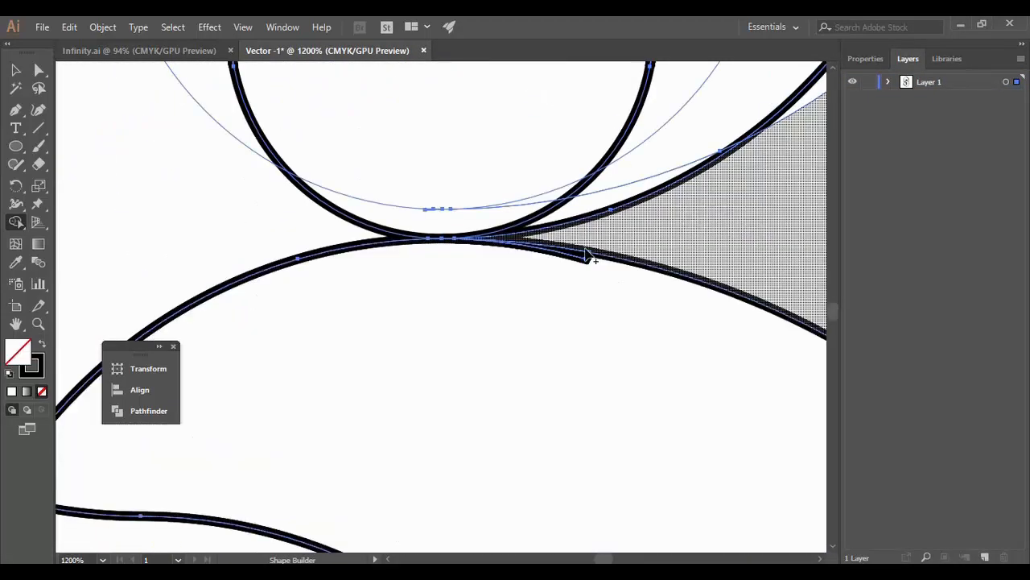
Deselect the artwork, select the upper circle's right-hand swirl, and fill it with the Fading Sky linear gradient preset
{"action": "key", "text": "v"}
{"action": "key", "text": "ctrl+shift+a"}
{"action": "key", "text": "ctrl+0"}
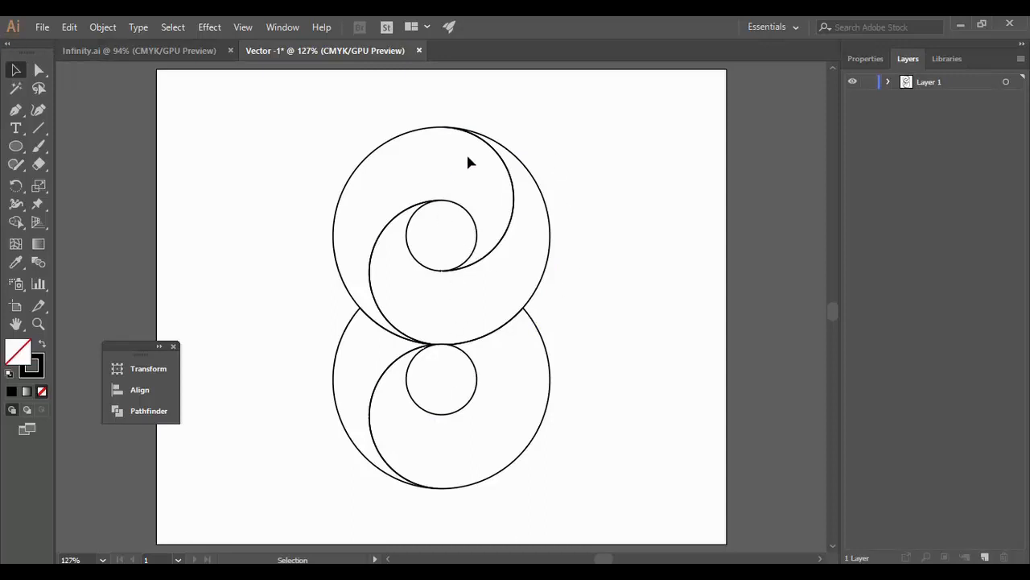
{"action": "left_click", "coordinate": [498, 161]}
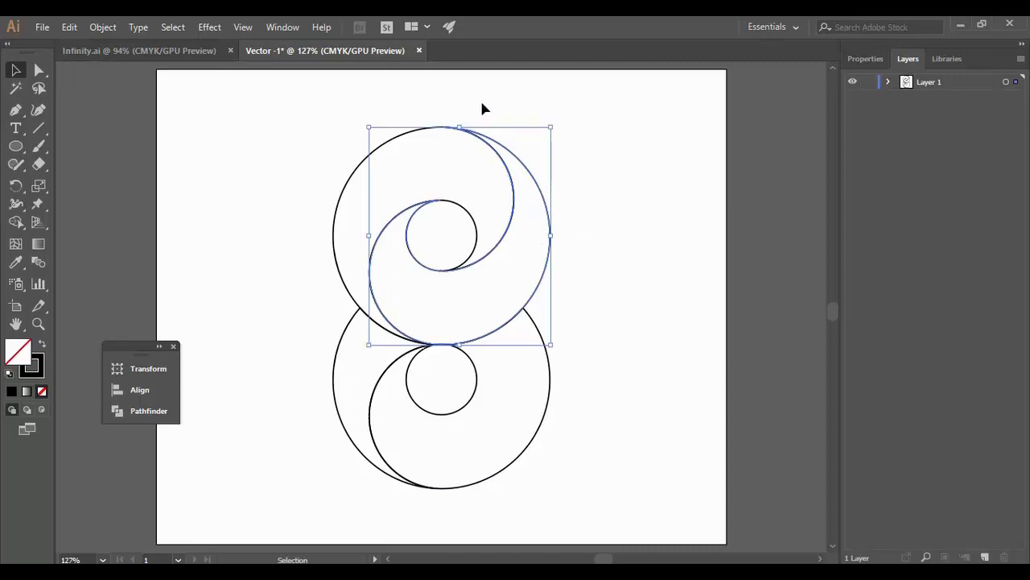
{"action": "left_click", "coordinate": [29, 395]}
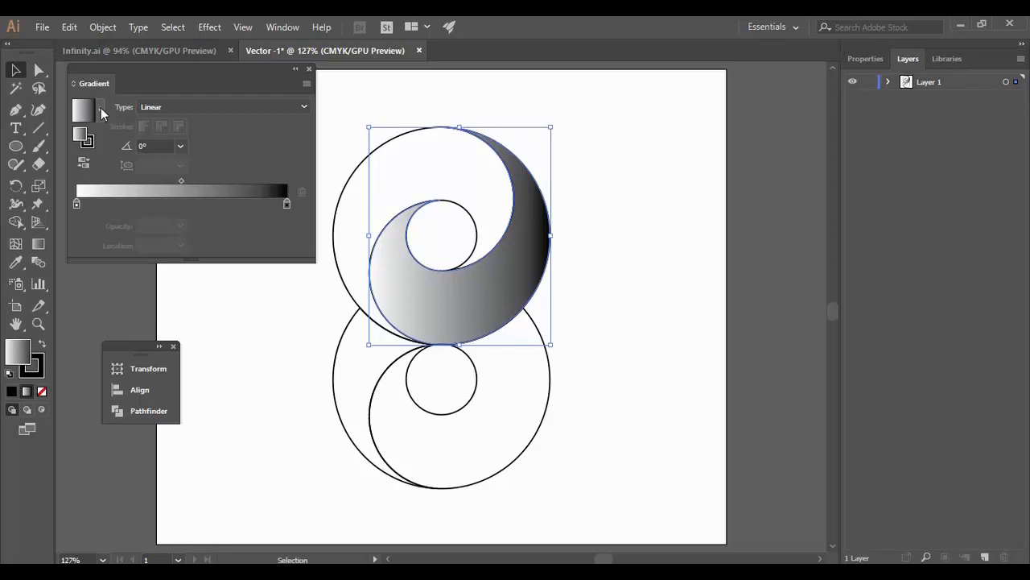
{"action": "left_click", "coordinate": [100, 112]}
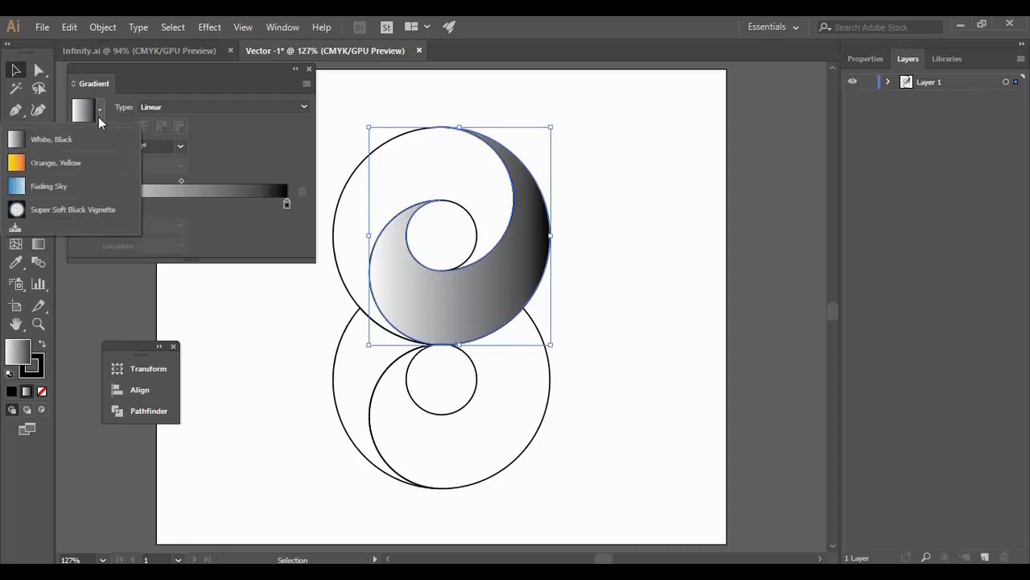
{"action": "left_click", "coordinate": [69, 165]}
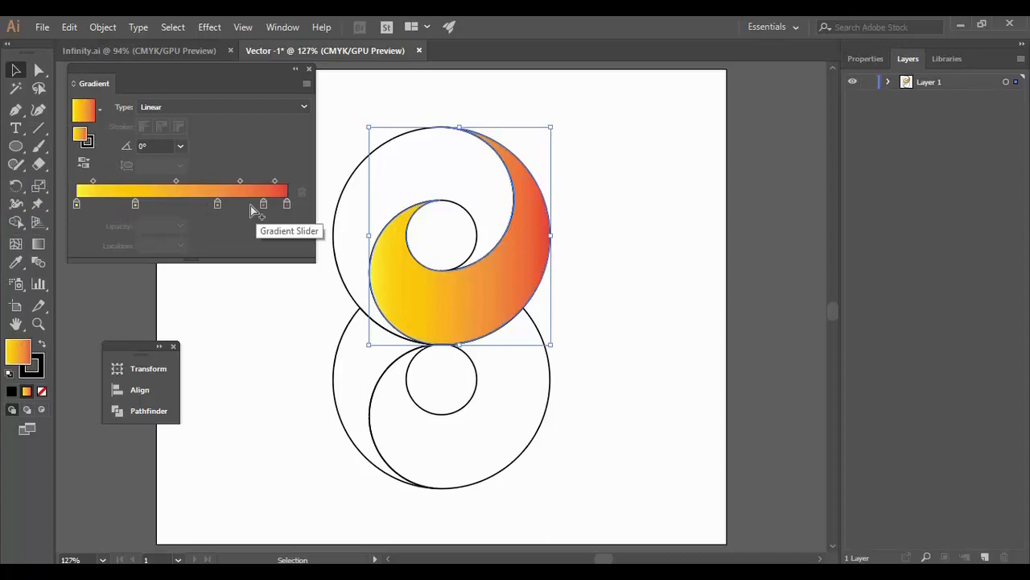
{"action": "left_click", "coordinate": [101, 112]}
{"action": "left_click", "coordinate": [91, 189]}
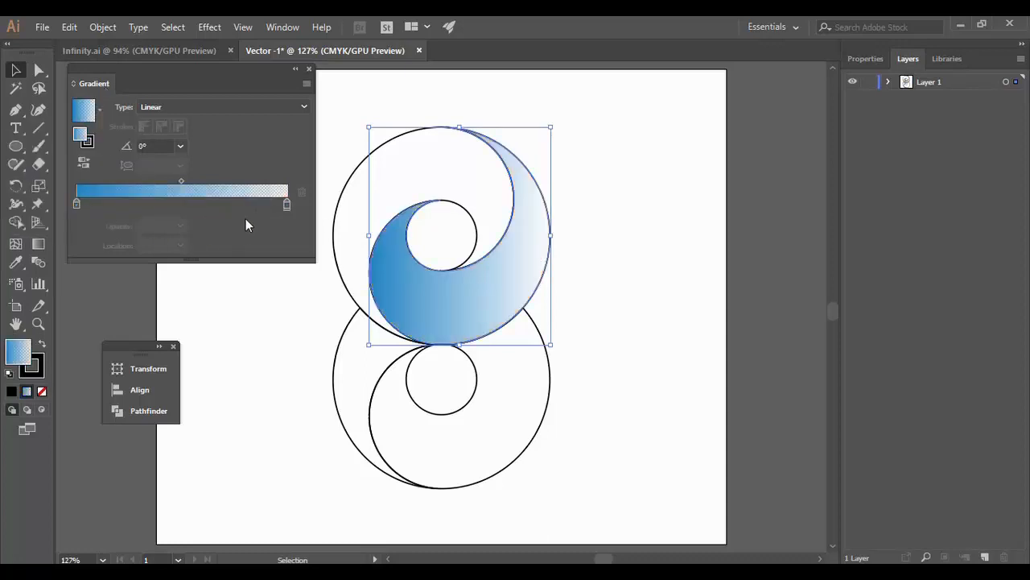
Recolor the swirl's gradient with a dark blue end stop and a light blue start stop
{"action": "double_click", "coordinate": [287, 204]}
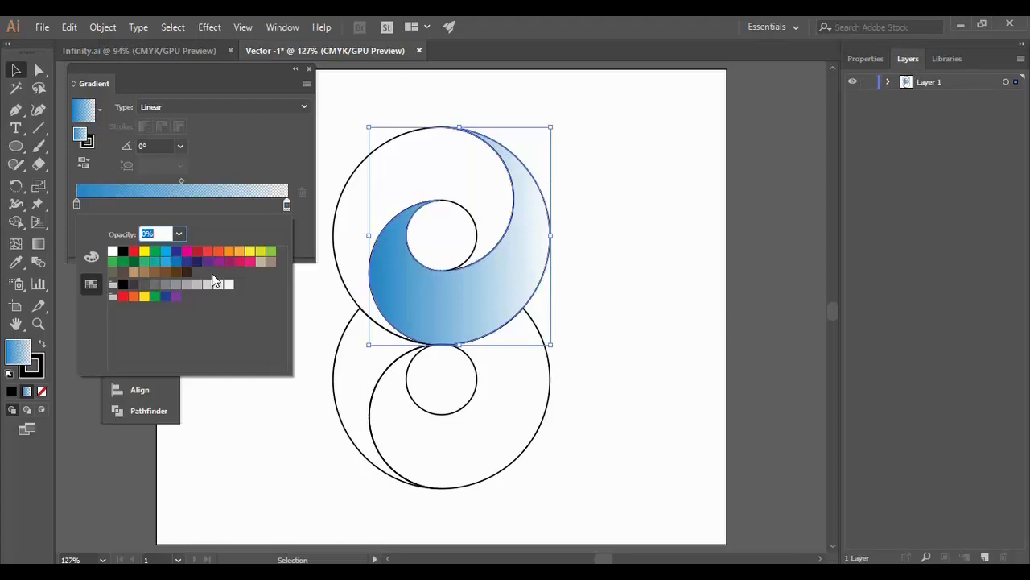
{"action": "left_click", "coordinate": [186, 262]}
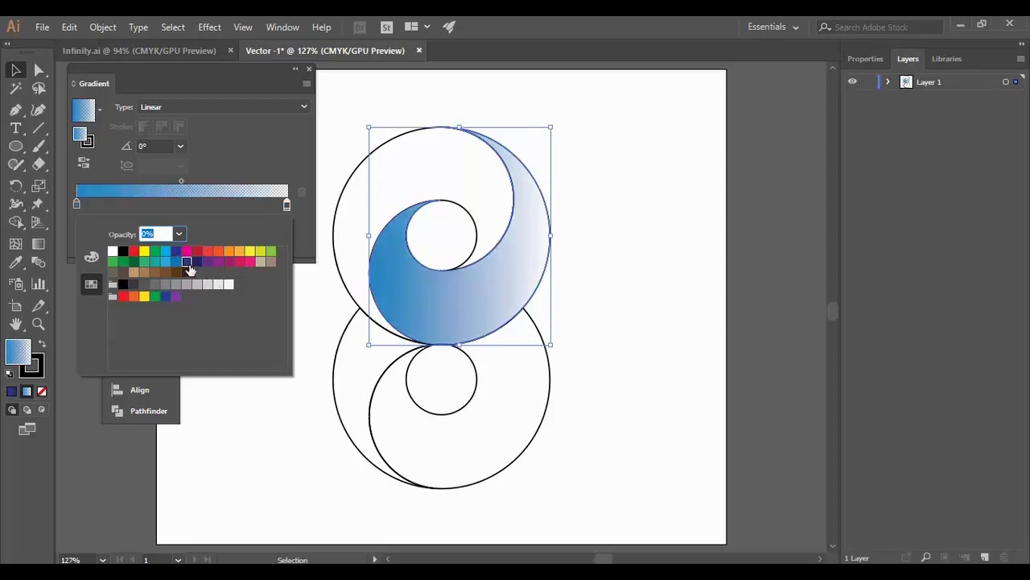
{"action": "left_click", "coordinate": [77, 206]}
{"action": "double_click", "coordinate": [77, 204]}
{"action": "left_click", "coordinate": [176, 263]}
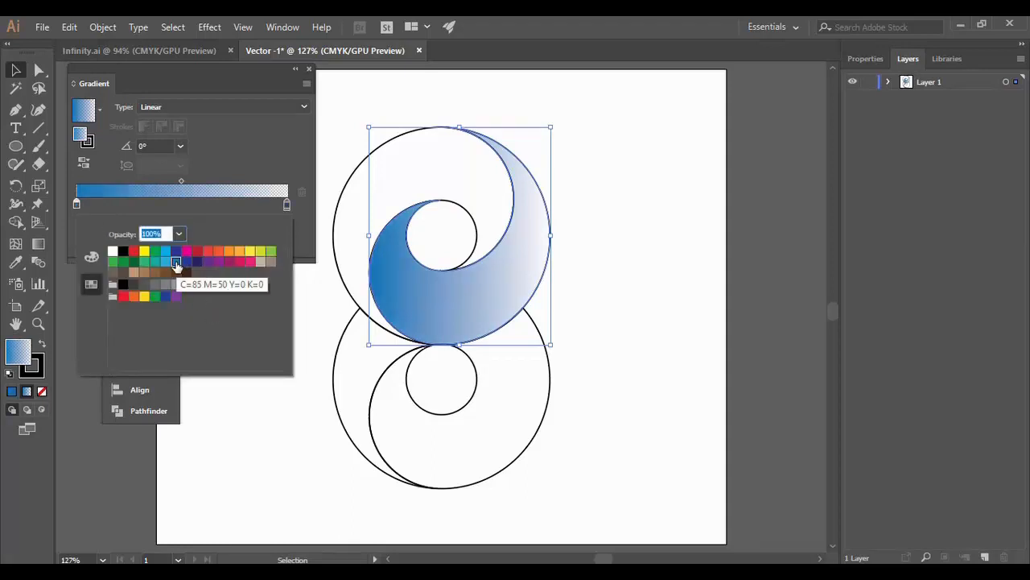
{"action": "left_click", "coordinate": [165, 262]}
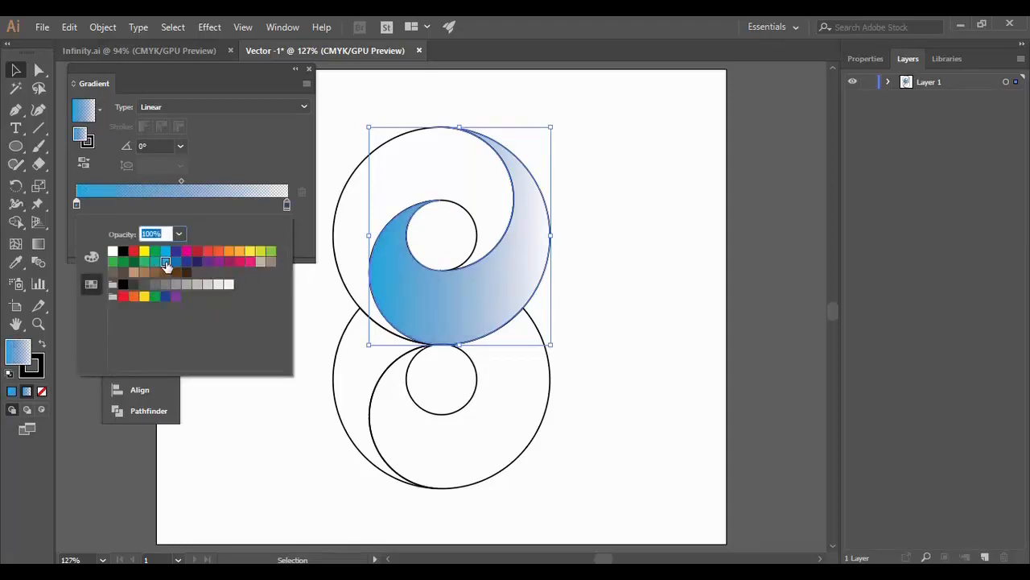
{"action": "left_click", "coordinate": [222, 219]}
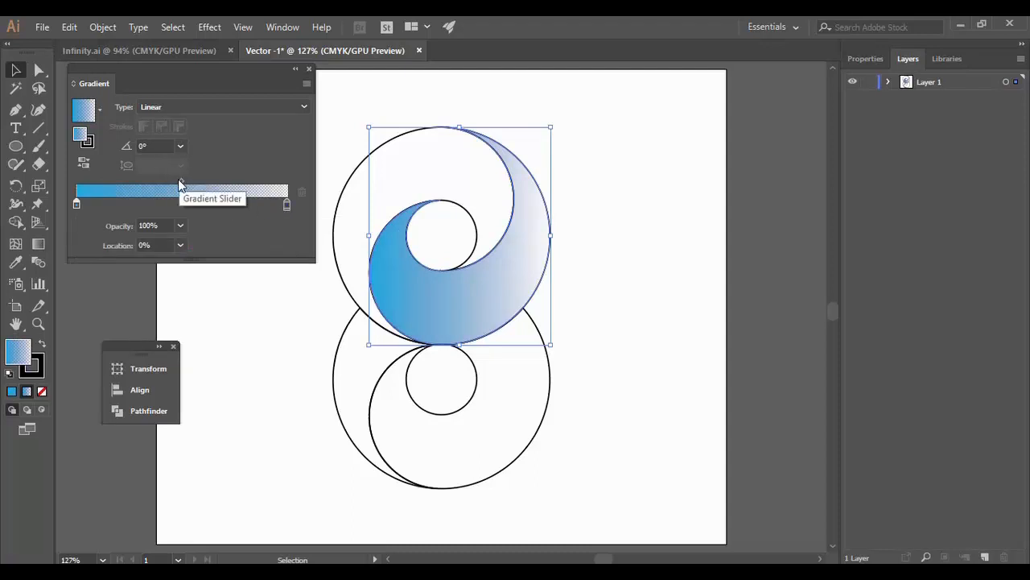
Set the dark blue end stop's opacity to 100% and the gradient midpoint's location to about 52%
{"action": "left_click_drag", "start_coordinate": [180, 185], "coordinate": [143, 188]}
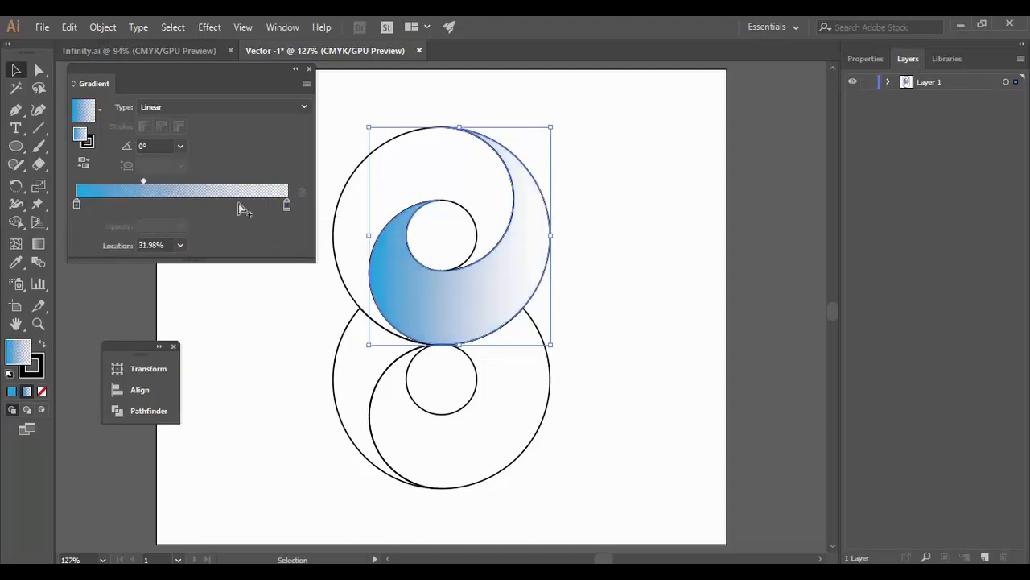
{"action": "left_click", "coordinate": [286, 204]}
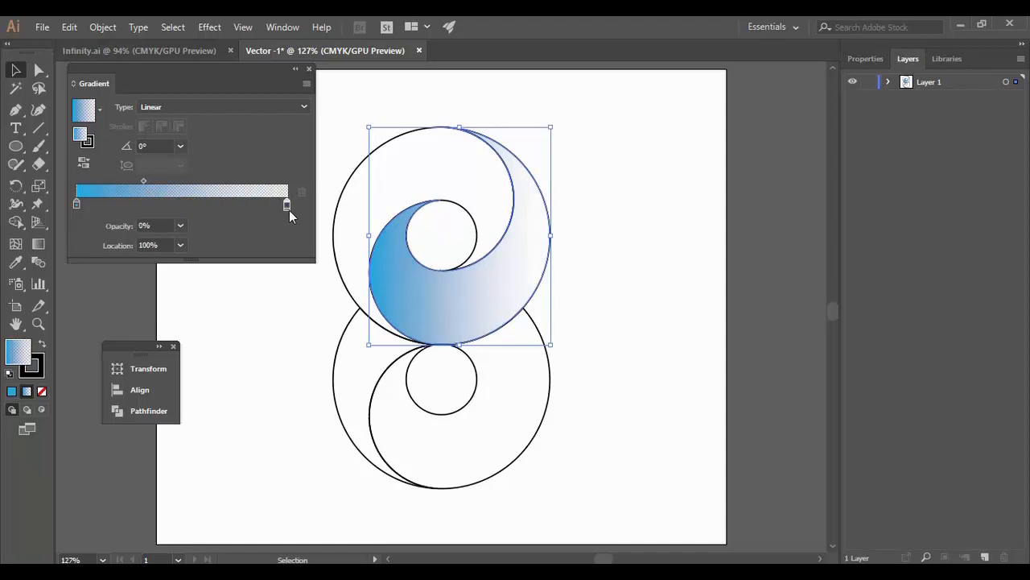
{"action": "left_click", "coordinate": [181, 226]}
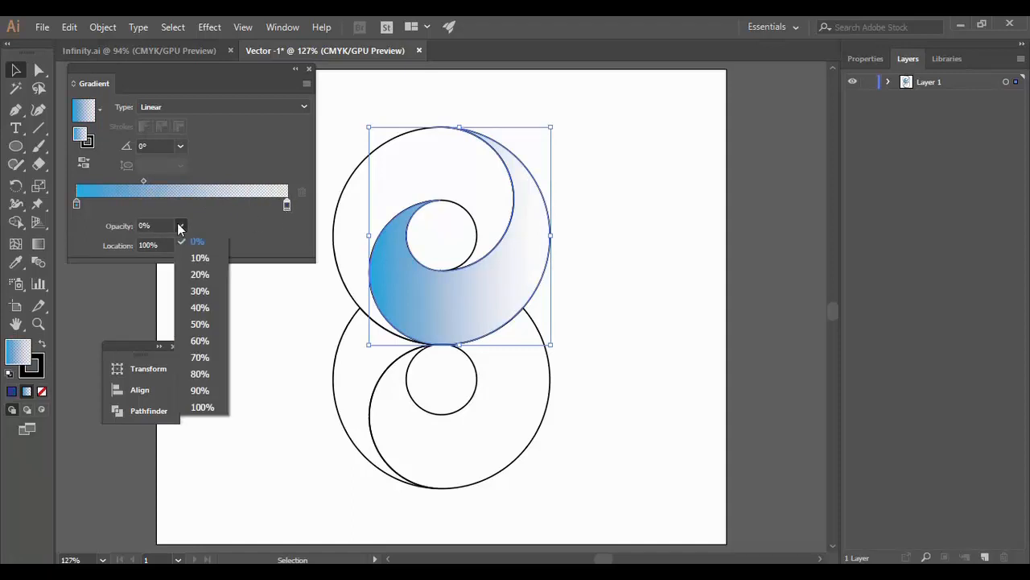
{"action": "left_click", "coordinate": [208, 405]}
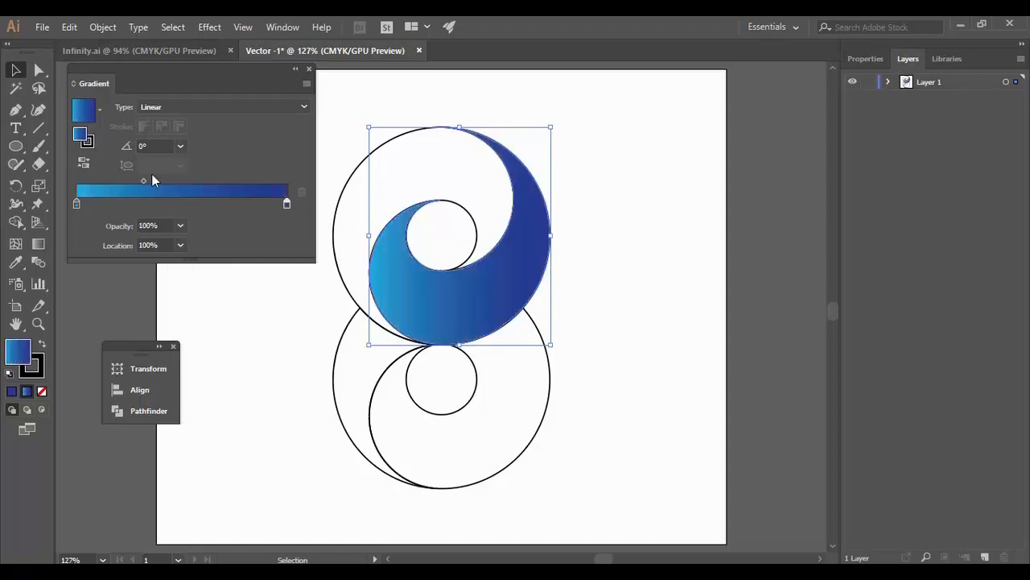
{"action": "left_click_drag", "start_coordinate": [145, 181], "coordinate": [186, 185]}
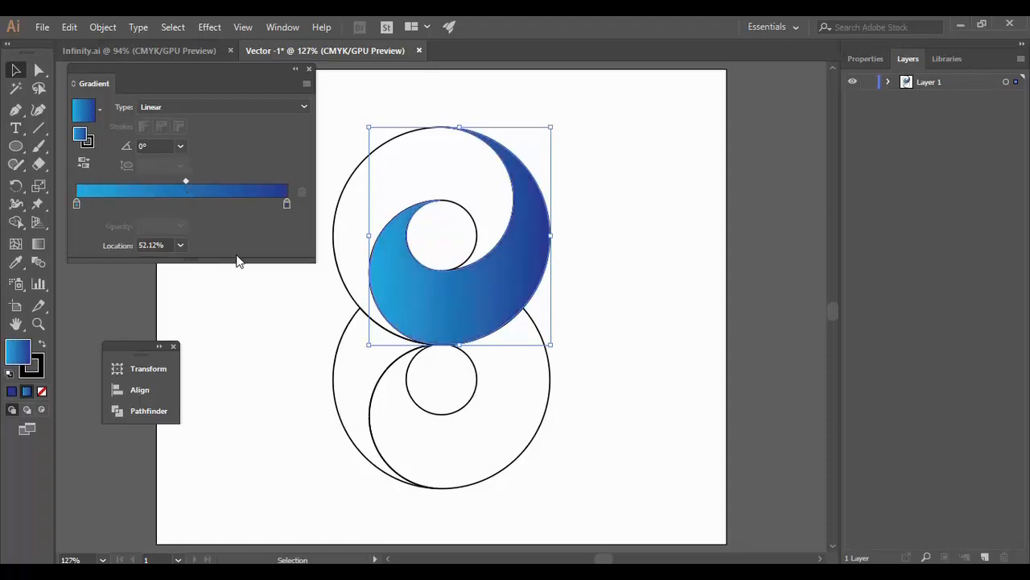
Recolor the gradient's start stop with the blue swatch C=85 M=50 Y=0 K=0
{"action": "left_click", "coordinate": [76, 204]}
{"action": "double_click", "coordinate": [76, 203]}
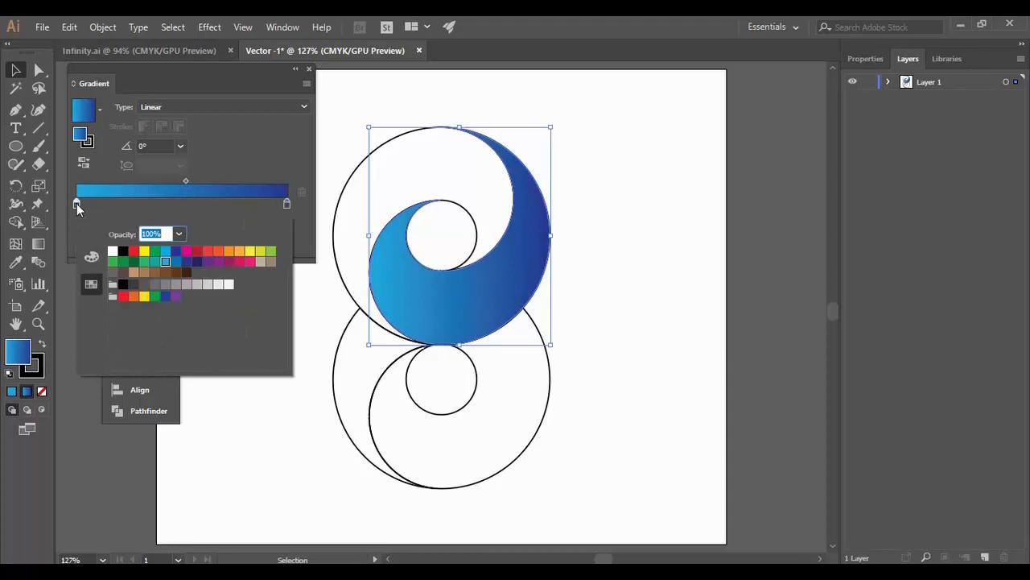
{"action": "left_click", "coordinate": [176, 261]}
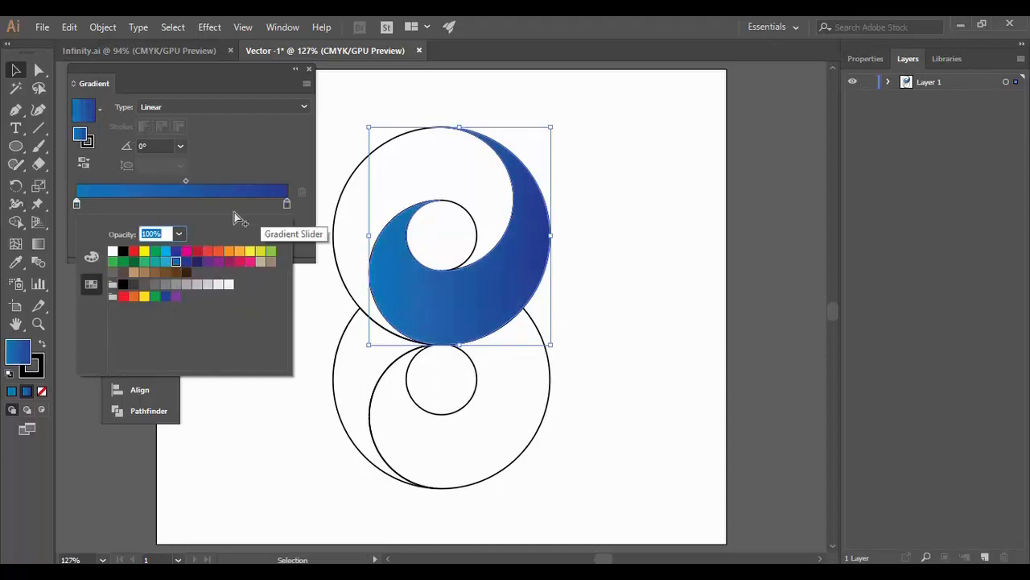
{"action": "left_click", "coordinate": [229, 163]}
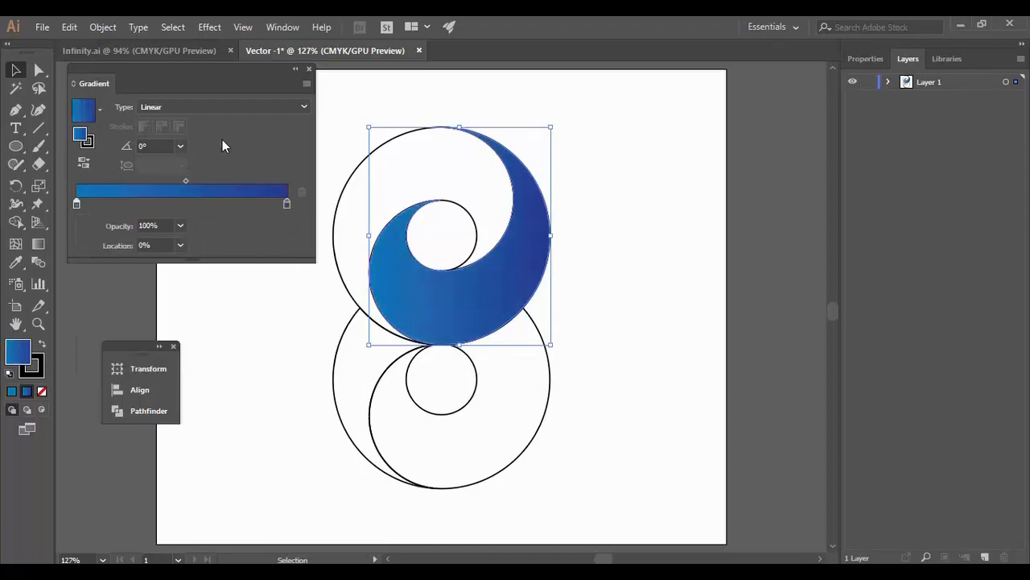
Keep the swirl's gradient type linear and set its angle to -60°
{"action": "left_click", "coordinate": [246, 106]}
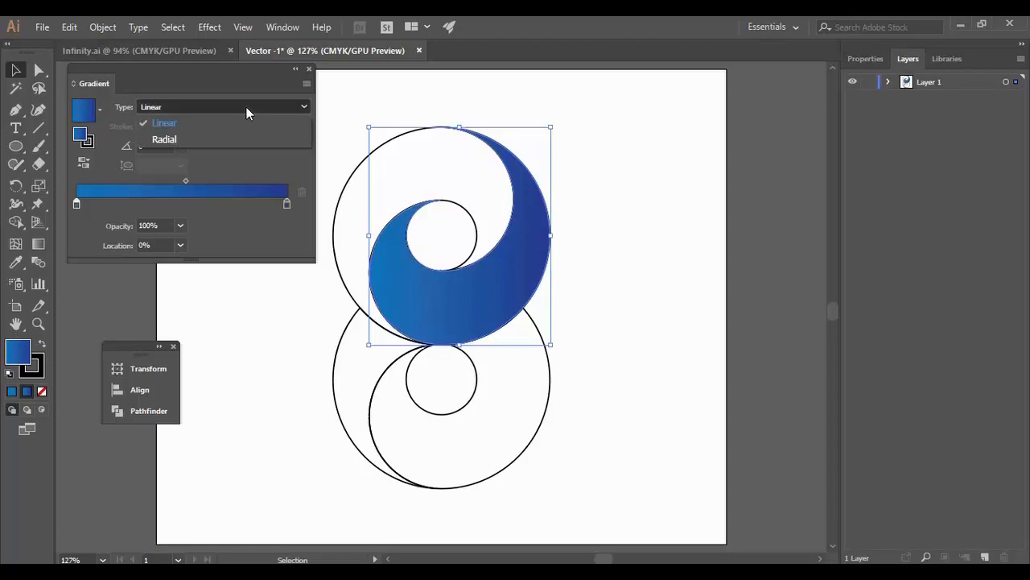
{"action": "left_click", "coordinate": [221, 156]}
{"action": "left_click", "coordinate": [180, 148]}
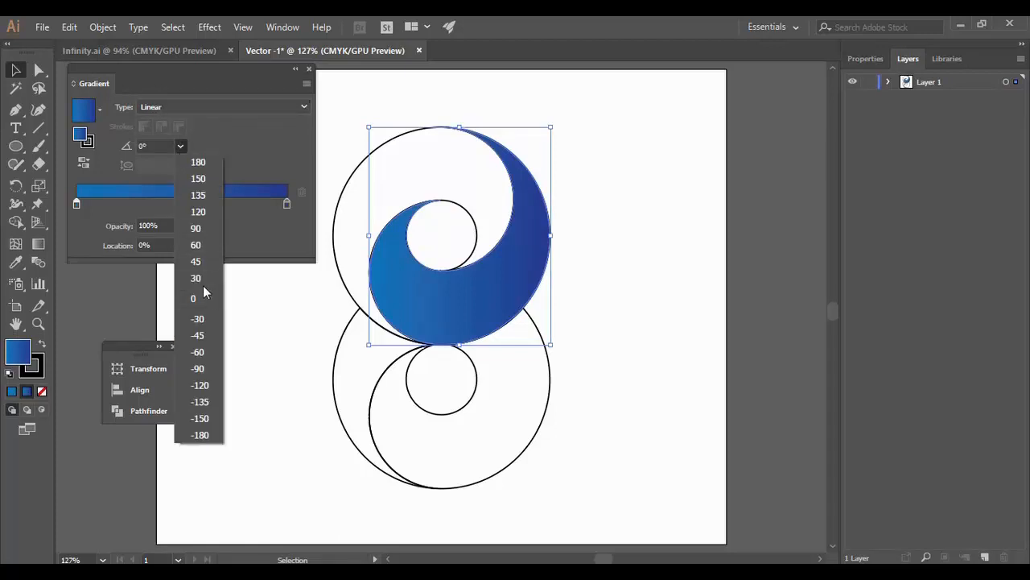
{"action": "left_click", "coordinate": [206, 353]}
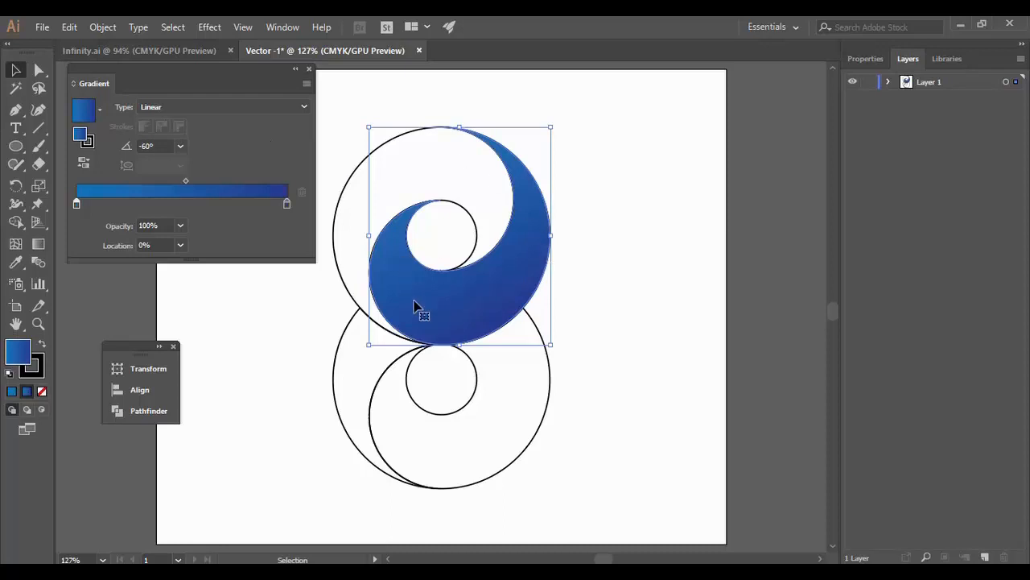
Copy the blue gradient from the filled swirl onto the unfilled swirl of the upper ring using the Eyedropper tool
{"action": "left_click", "coordinate": [584, 174]}
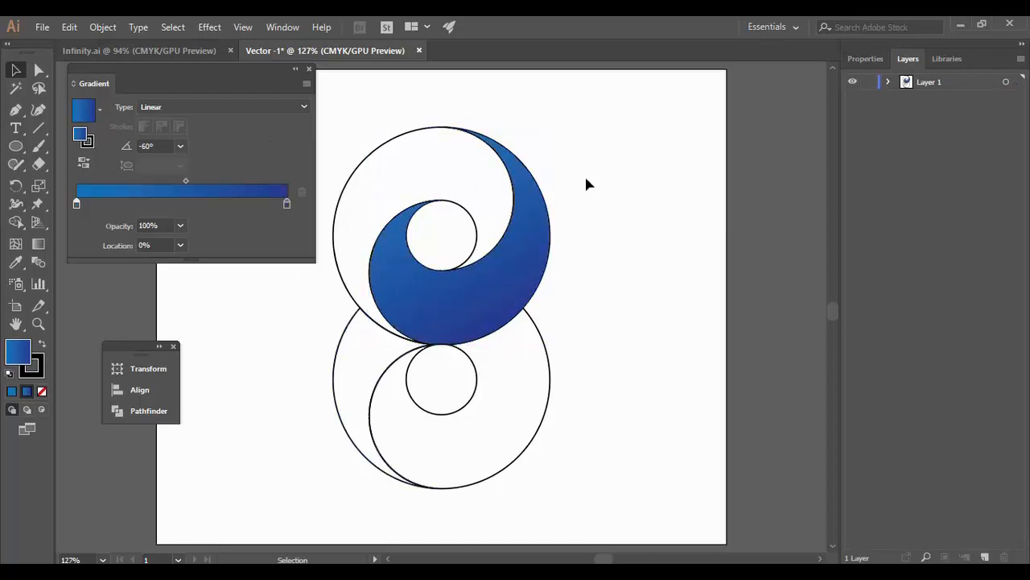
{"action": "left_click", "coordinate": [403, 145]}
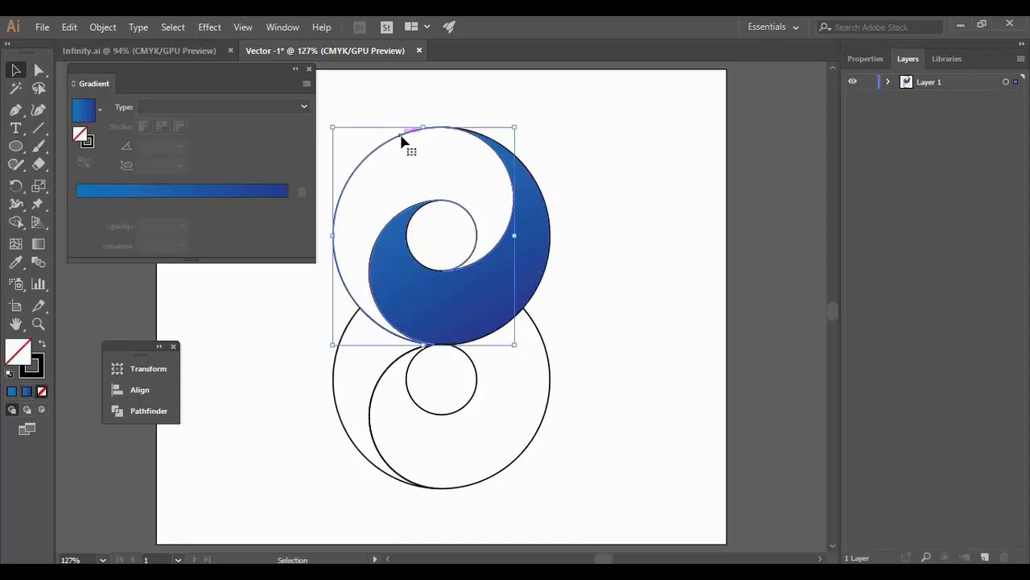
{"action": "left_click", "coordinate": [16, 264]}
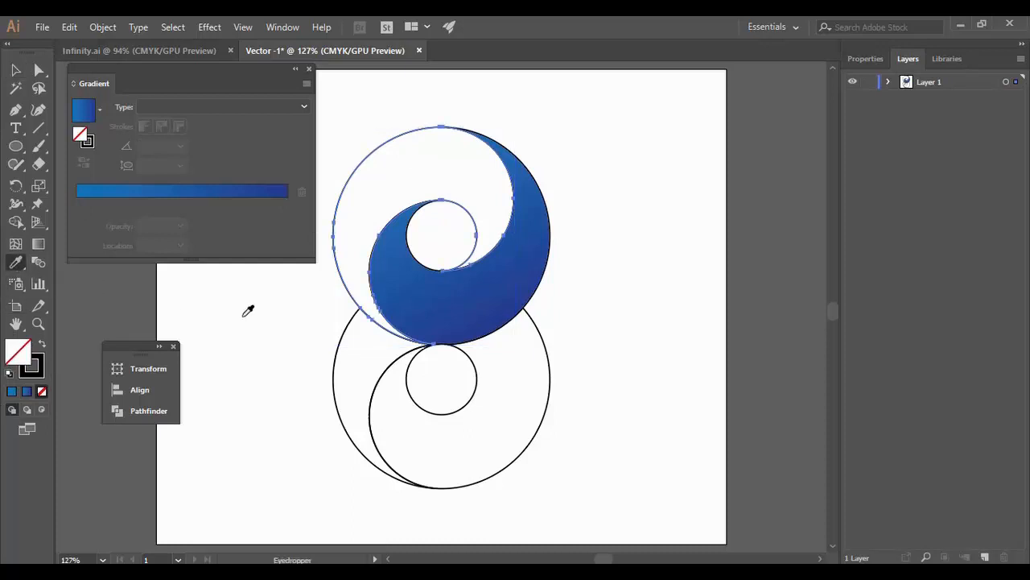
{"action": "left_click", "coordinate": [535, 229]}
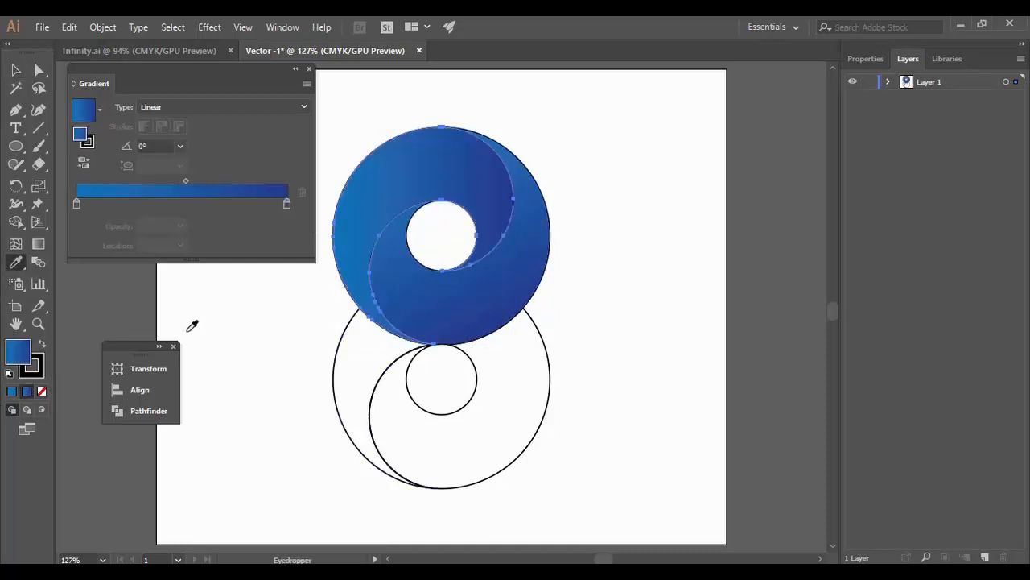
{"action": "left_click", "coordinate": [15, 71]}
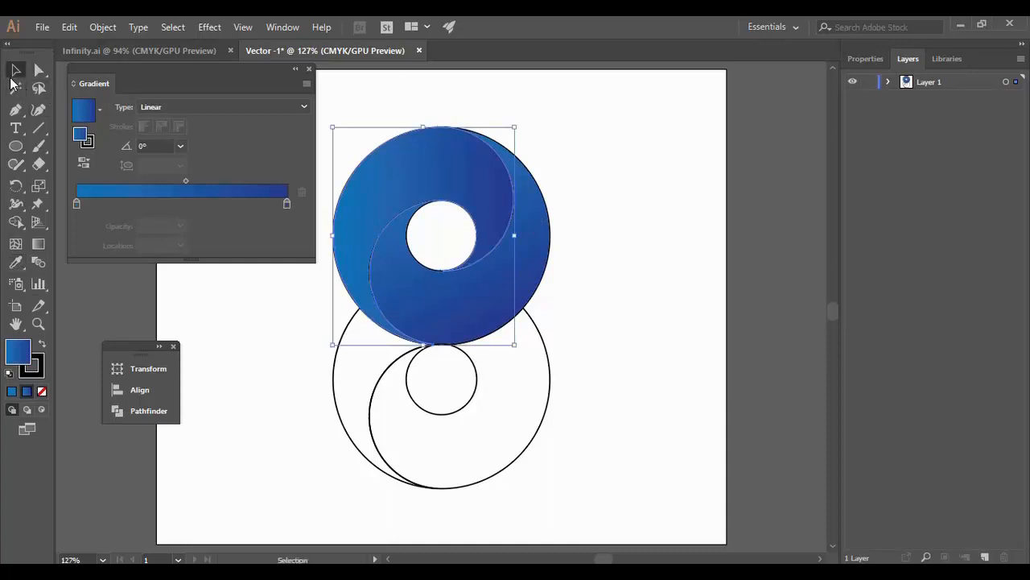
{"action": "left_click", "coordinate": [280, 403]}
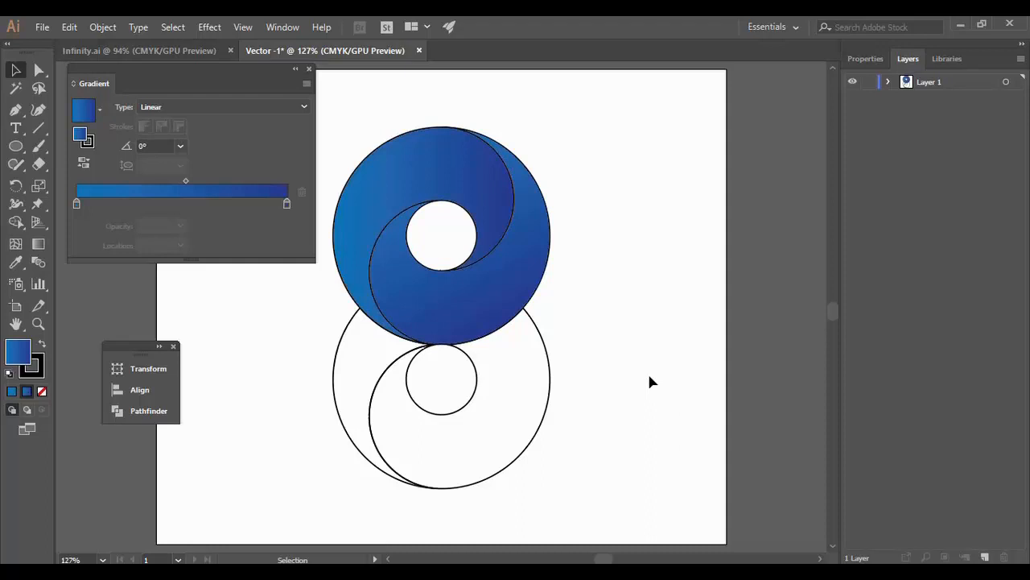
Fill the lower ring's large right-hand swirl with the upper ring's blue gradient using the Eyedropper tool
{"action": "left_click", "coordinate": [552, 360]}
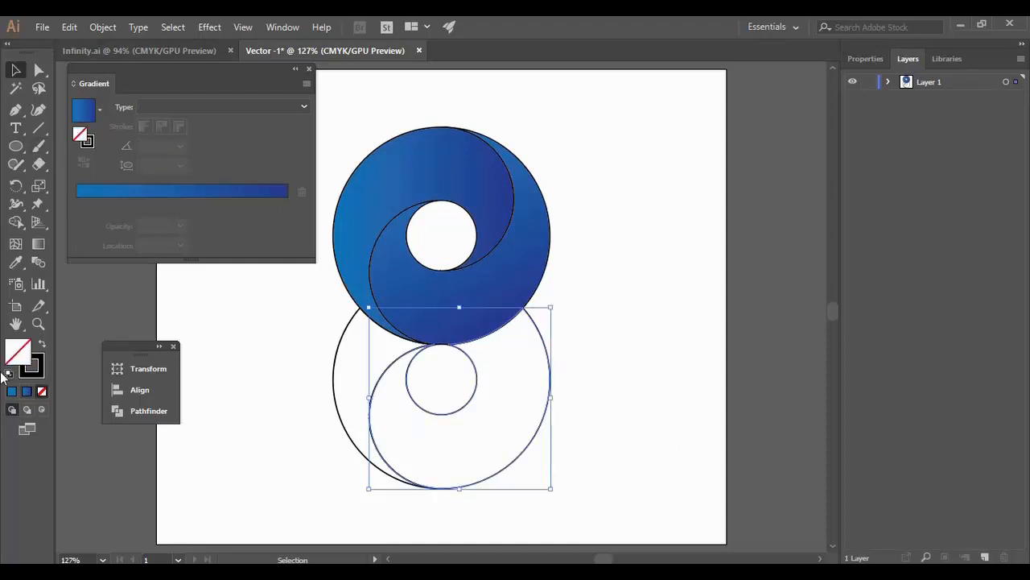
{"action": "left_click", "coordinate": [21, 262]}
{"action": "left_click", "coordinate": [400, 163]}
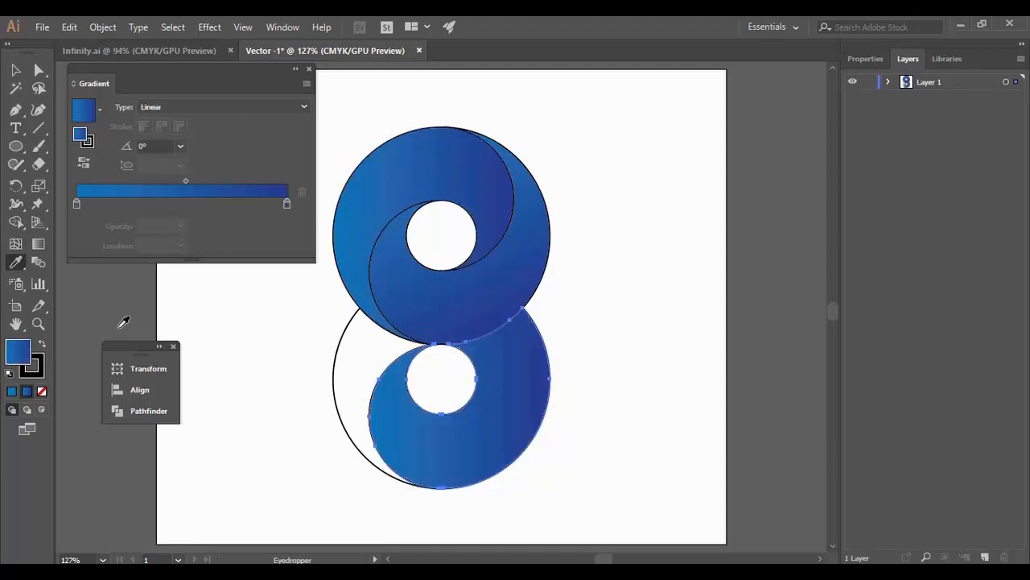
{"action": "left_click", "coordinate": [16, 69]}
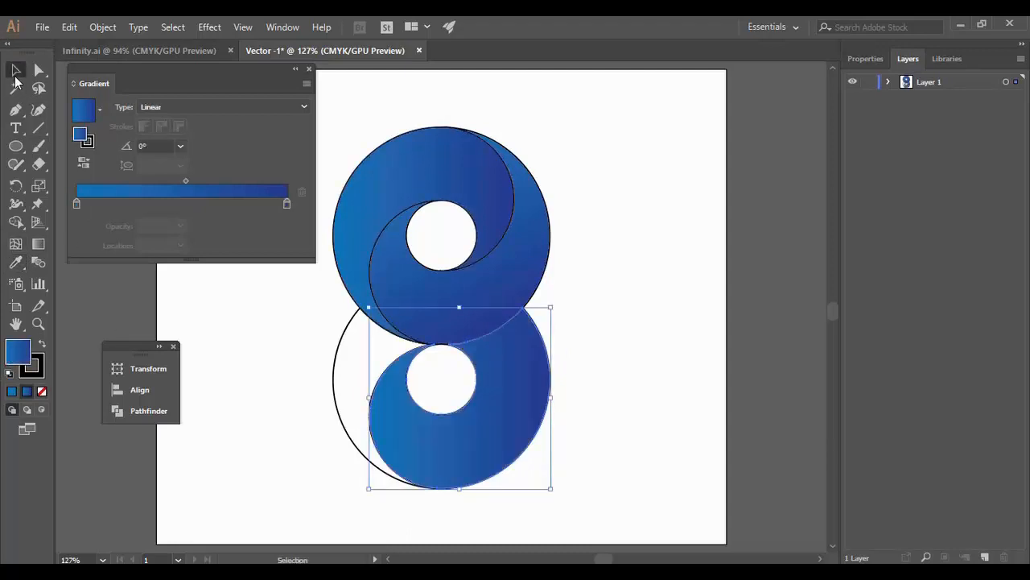
Fill the remaining crescent on the lower ring's left side with the same blue gradient and close the gradient settings
{"action": "left_click", "coordinate": [336, 372]}
{"action": "left_click", "coordinate": [15, 261]}
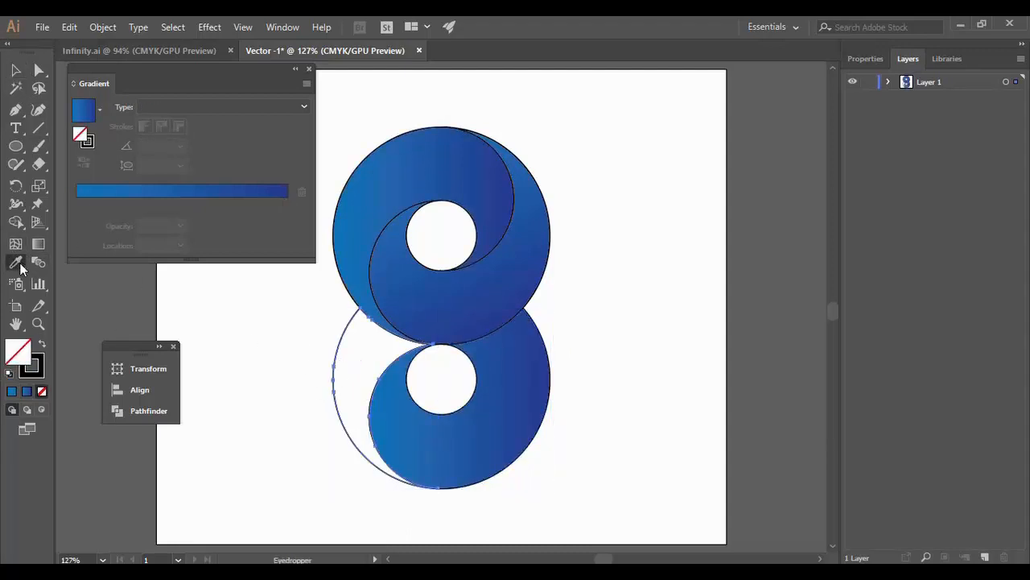
{"action": "left_click", "coordinate": [509, 276]}
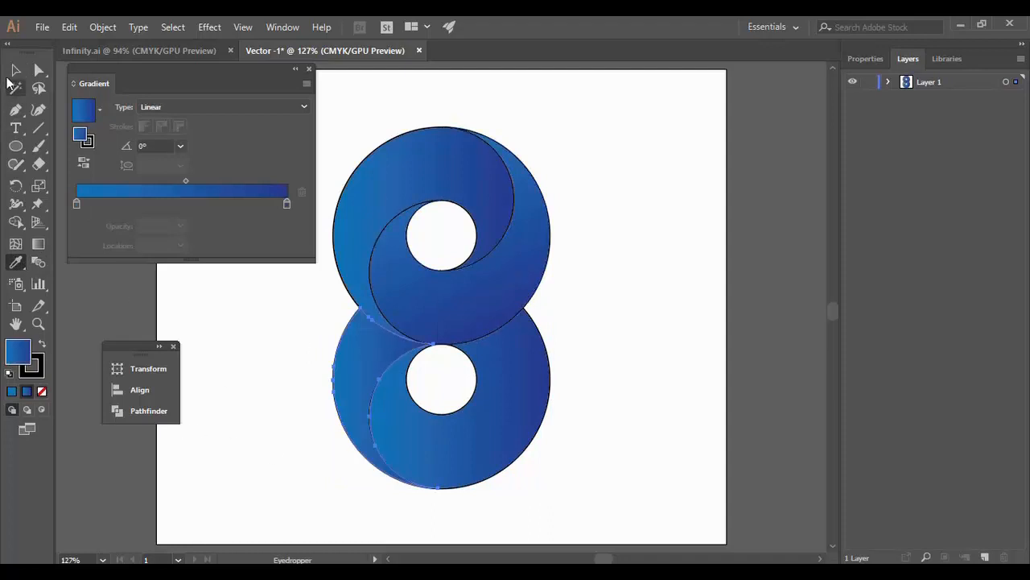
{"action": "left_click", "coordinate": [16, 69]}
{"action": "left_click", "coordinate": [308, 68]}
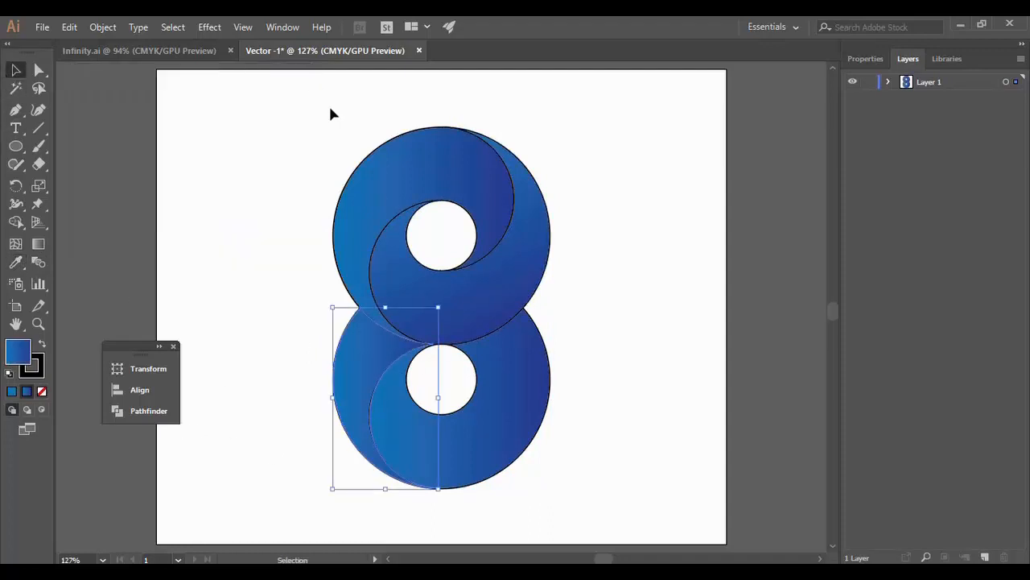
{"action": "left_click", "coordinate": [333, 119]}
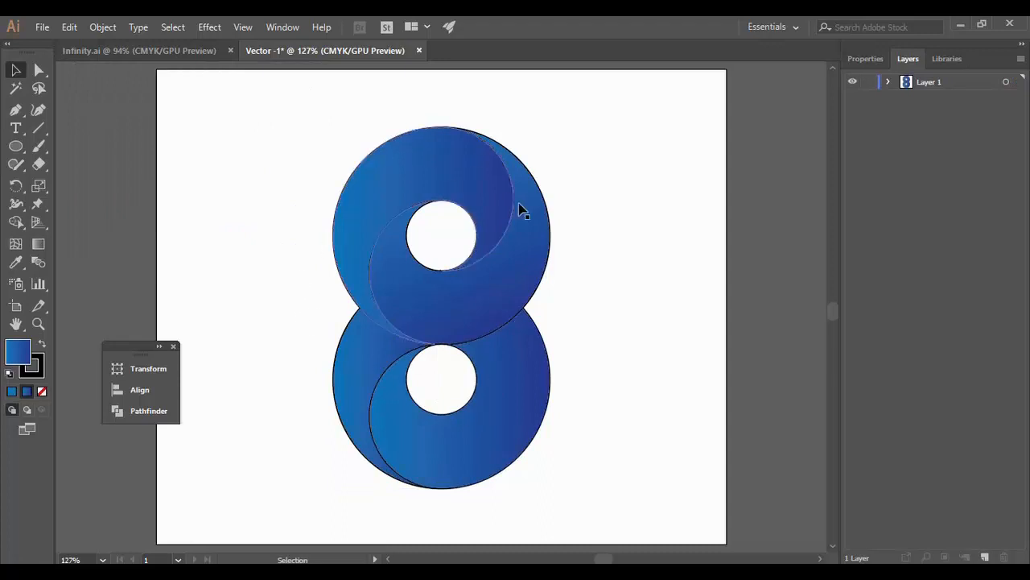
Replace the black outlines of all the logo shapes with the linear blue gradient and clear away the color and gradient settings
{"action": "left_click_drag", "start_coordinate": [288, 120], "coordinate": [596, 527]}
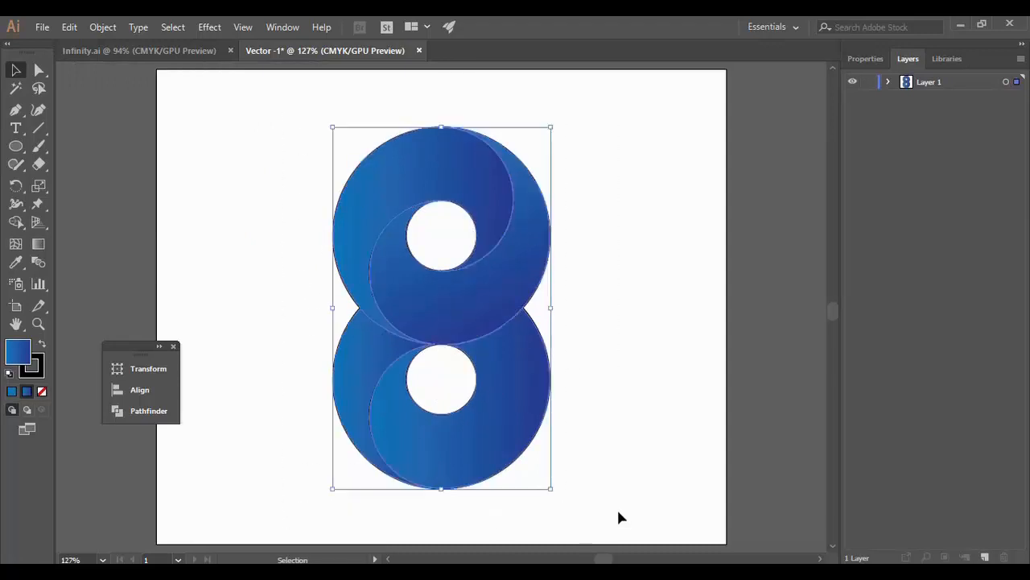
{"action": "left_click", "coordinate": [42, 360]}
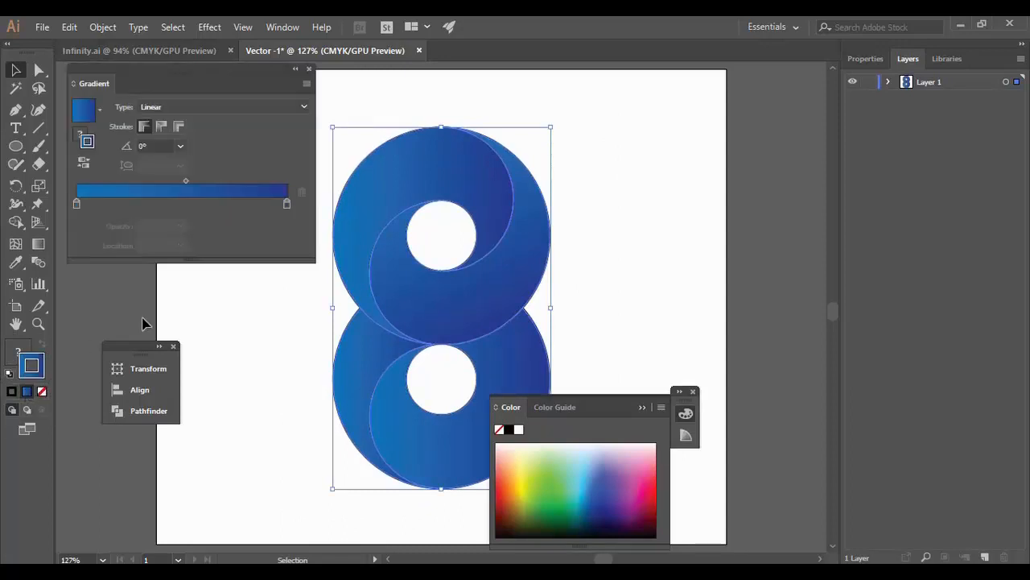
{"action": "left_click", "coordinate": [694, 392]}
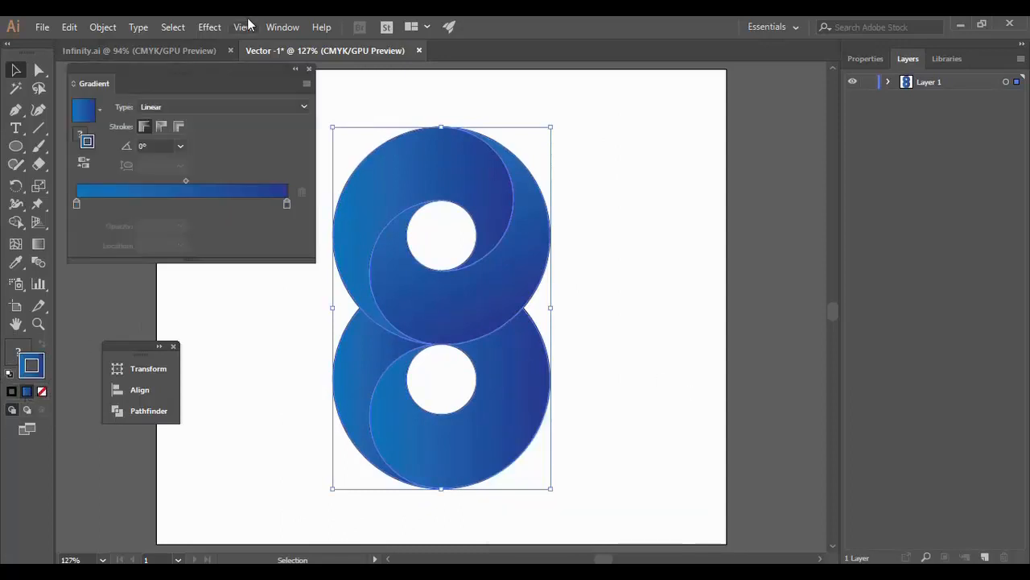
{"action": "left_click", "coordinate": [295, 69]}
{"action": "left_click", "coordinate": [314, 86]}
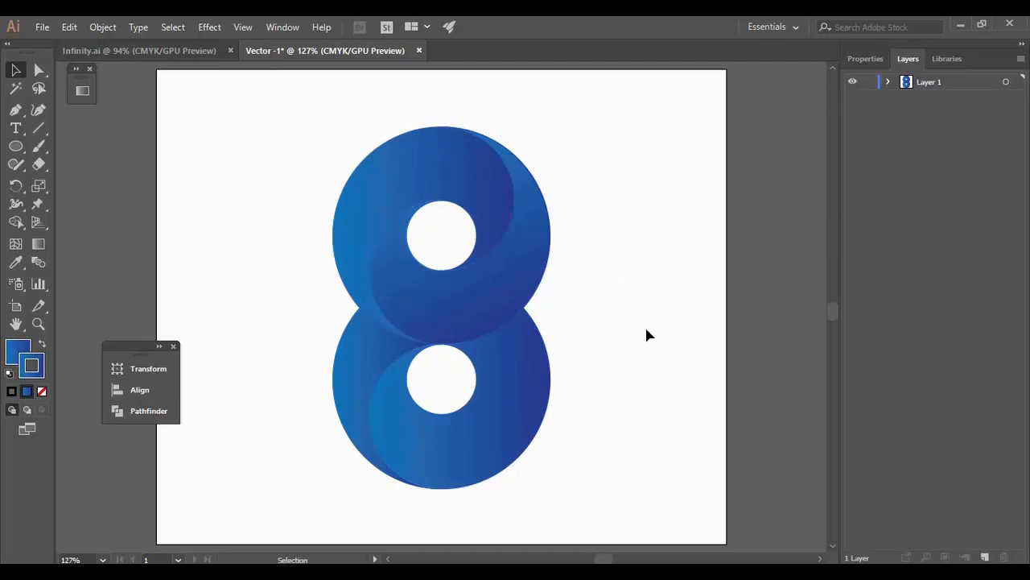
Shrink the artboard from all four sides so it fits closely around the figure-eight logo
{"action": "left_click_drag", "start_coordinate": [139, 345], "coordinate": [93, 338]}
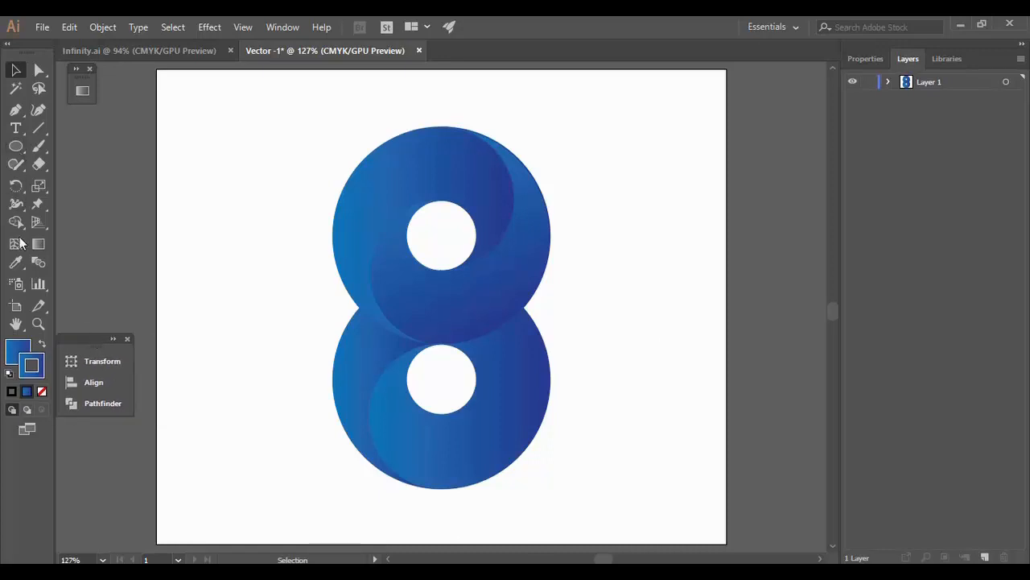
{"action": "left_click", "coordinate": [22, 305]}
{"action": "left_click_drag", "start_coordinate": [157, 305], "coordinate": [311, 306]}
{"action": "left_click_drag", "start_coordinate": [726, 304], "coordinate": [564, 297]}
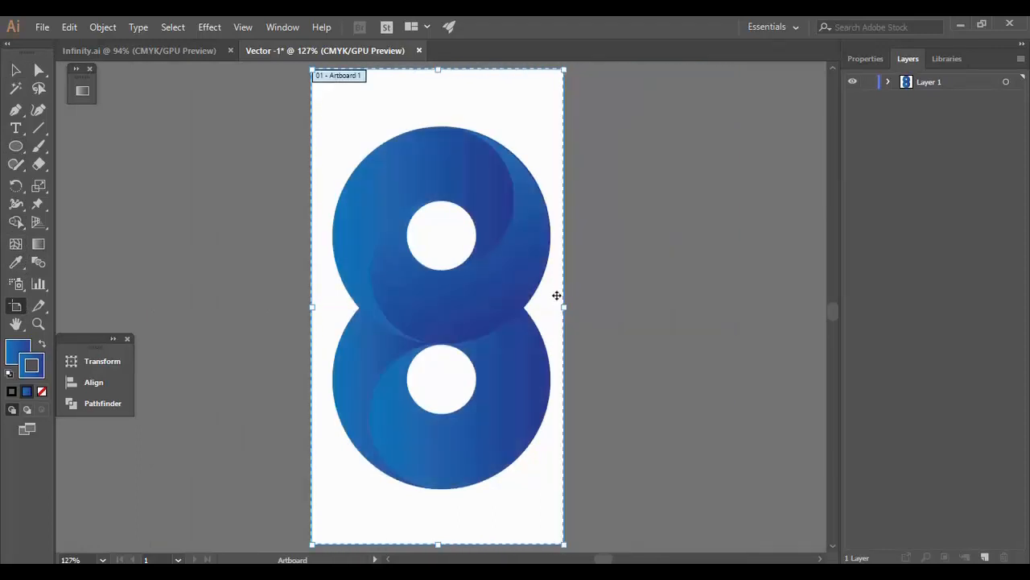
{"action": "left_click_drag", "start_coordinate": [438, 70], "coordinate": [442, 115]}
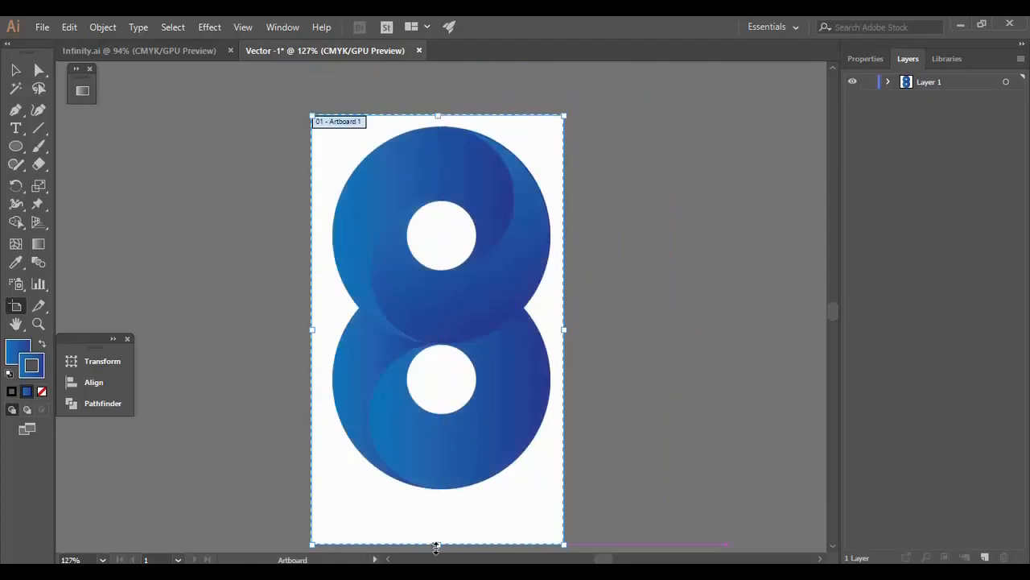
{"action": "left_click_drag", "start_coordinate": [438, 544], "coordinate": [442, 531]}
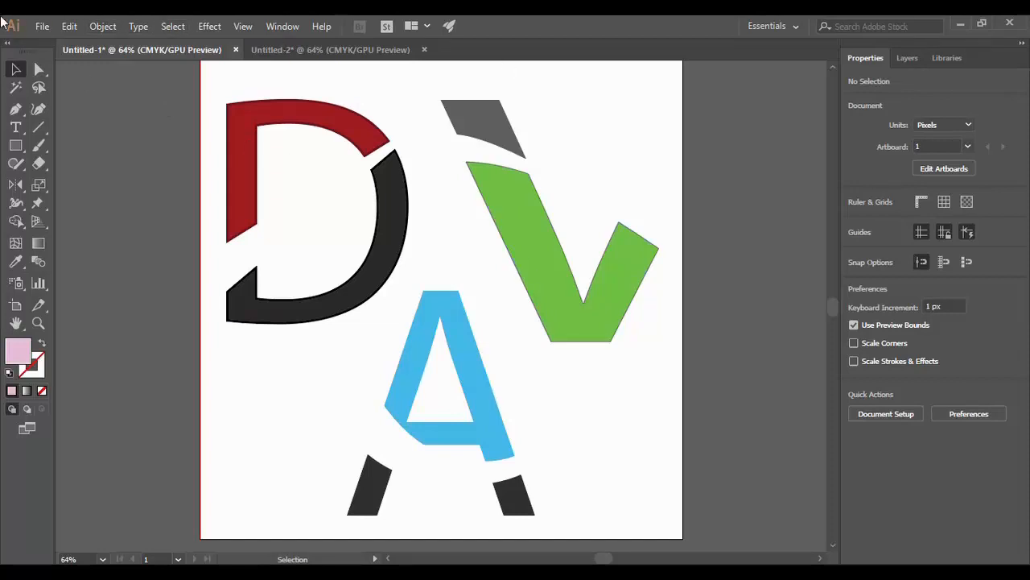
Create a new 1000 x 1000 px document named Single Letter
{"action": "left_click", "coordinate": [42, 27]}
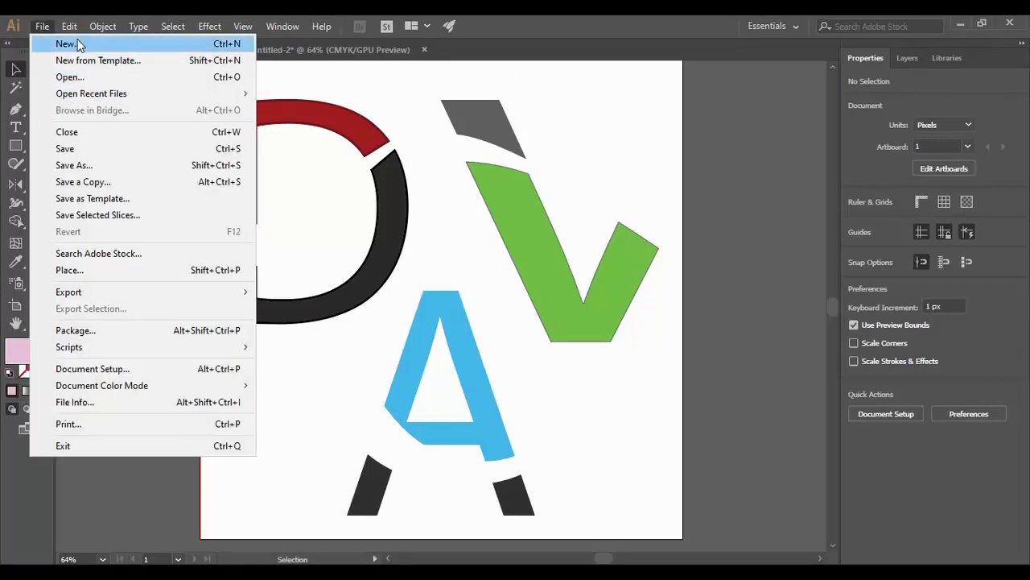
{"action": "left_click", "coordinate": [70, 45]}
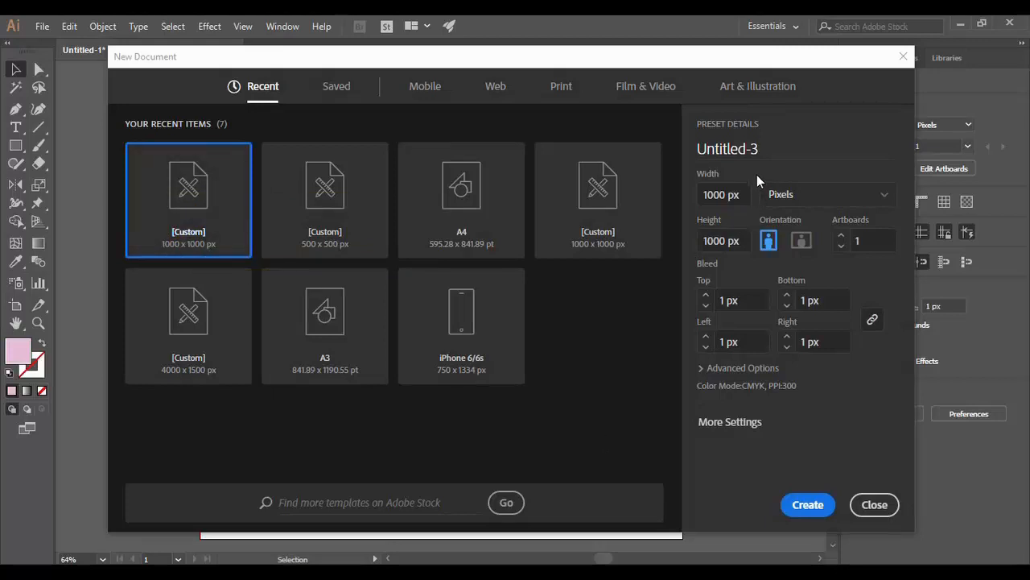
{"action": "left_click", "coordinate": [761, 146]}
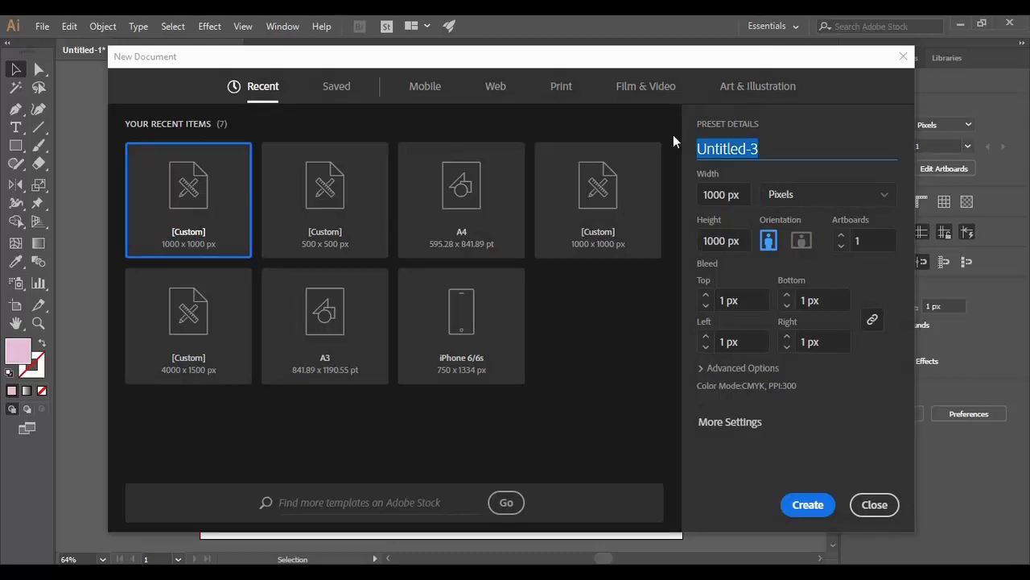
{"action": "type", "text": "Single Letter"}
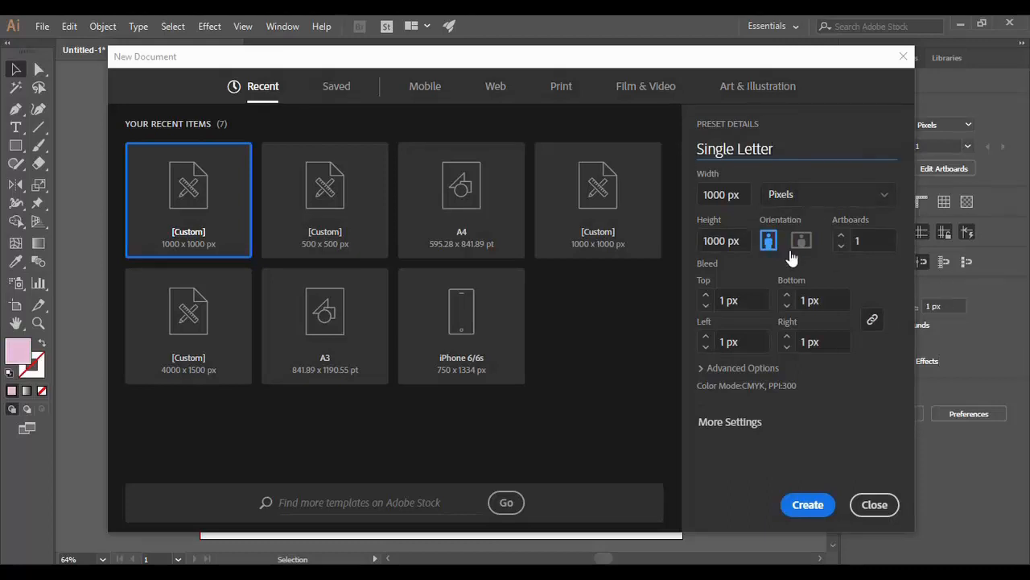
{"action": "left_click", "coordinate": [805, 504]}
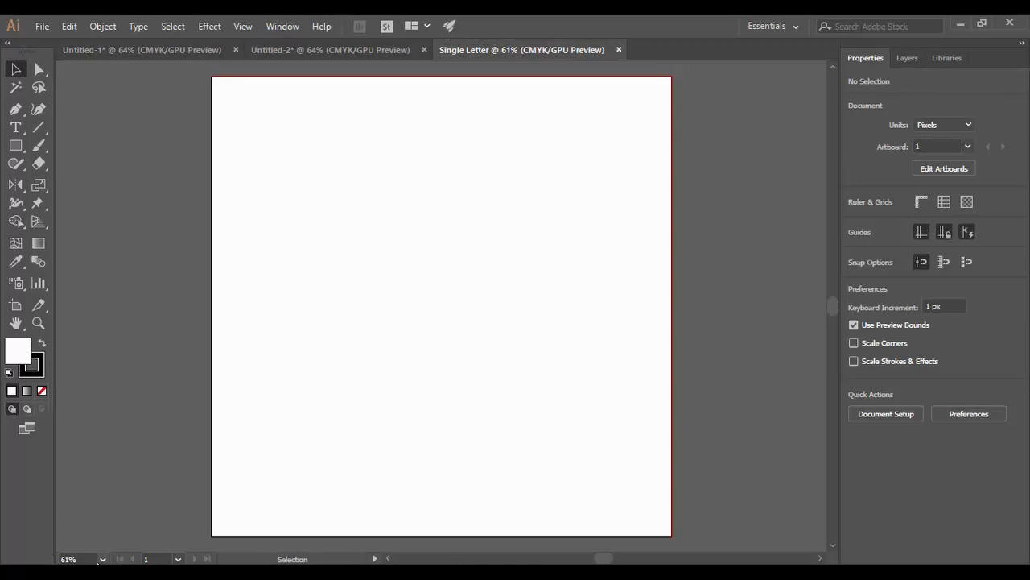
Fit the blank artboard on screen, look over the D, V and A letter designs in Untitled-1, and return to Single Letter
{"action": "left_click", "coordinate": [102, 559]}
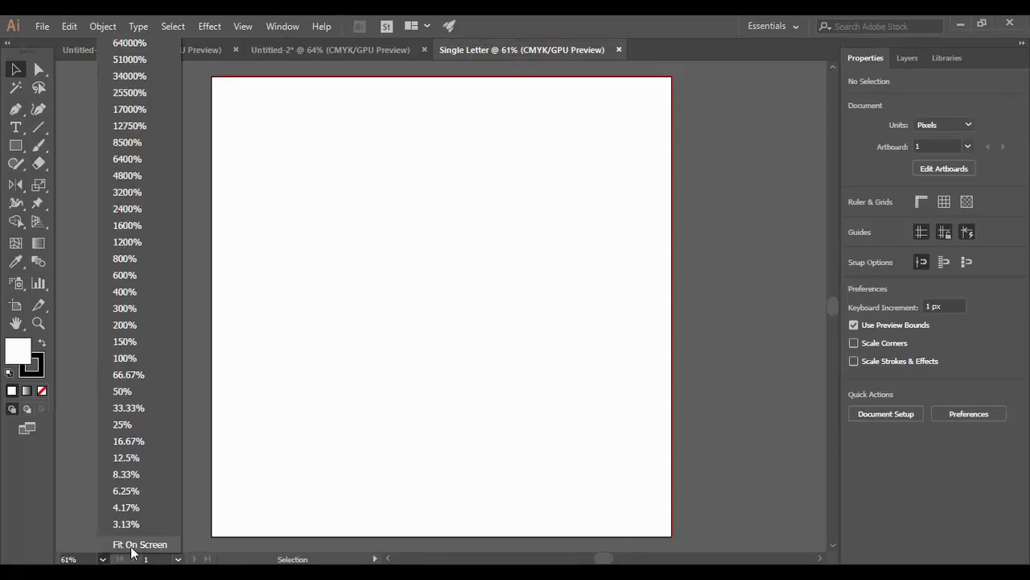
{"action": "left_click", "coordinate": [120, 545]}
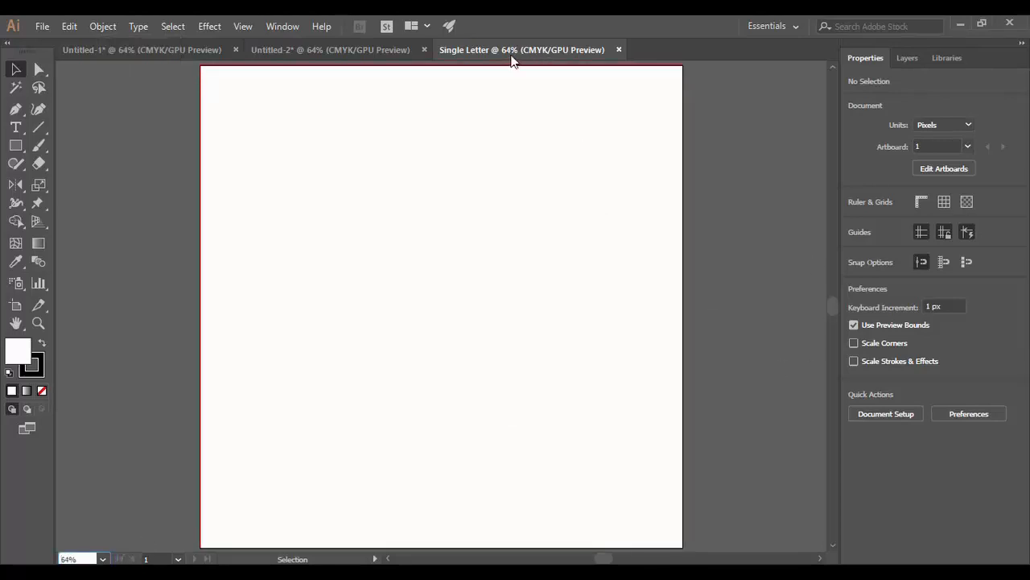
{"action": "left_click", "coordinate": [731, 283]}
{"action": "left_click", "coordinate": [146, 52]}
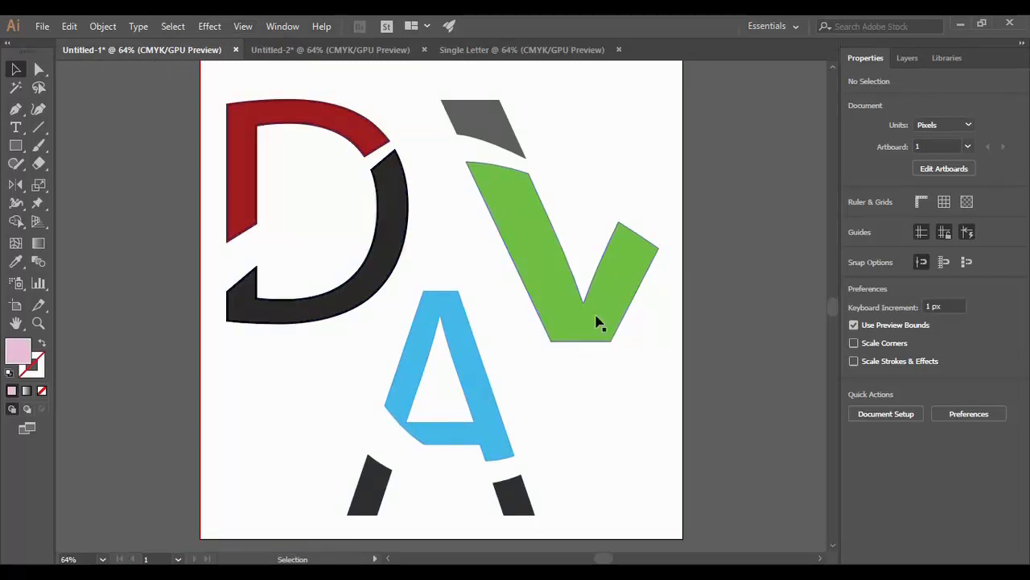
{"action": "left_click", "coordinate": [544, 50]}
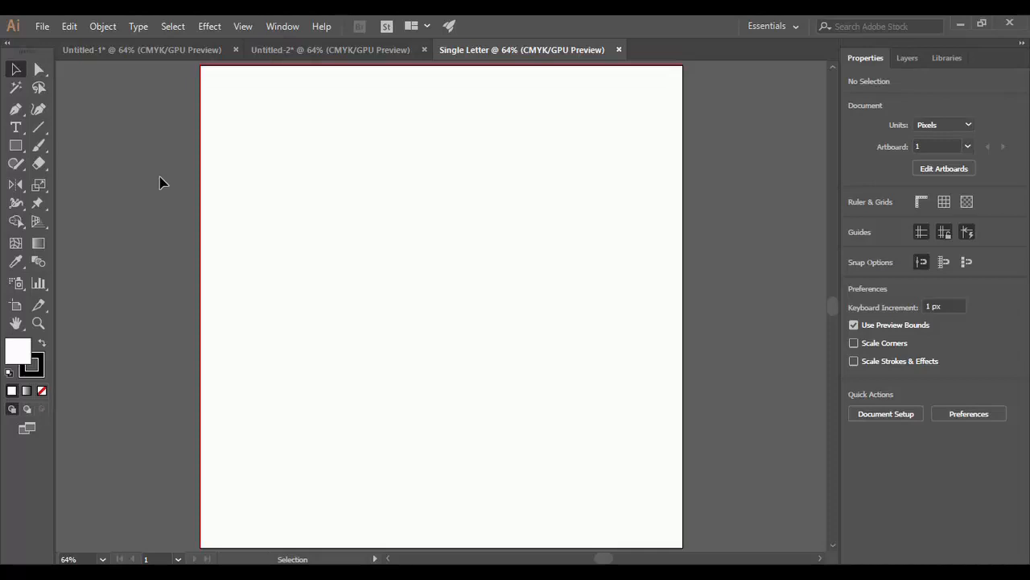
Add the letter D as 72 pt point text near the middle of the artboard, replacing the placeholder text
{"action": "left_click", "coordinate": [16, 129]}
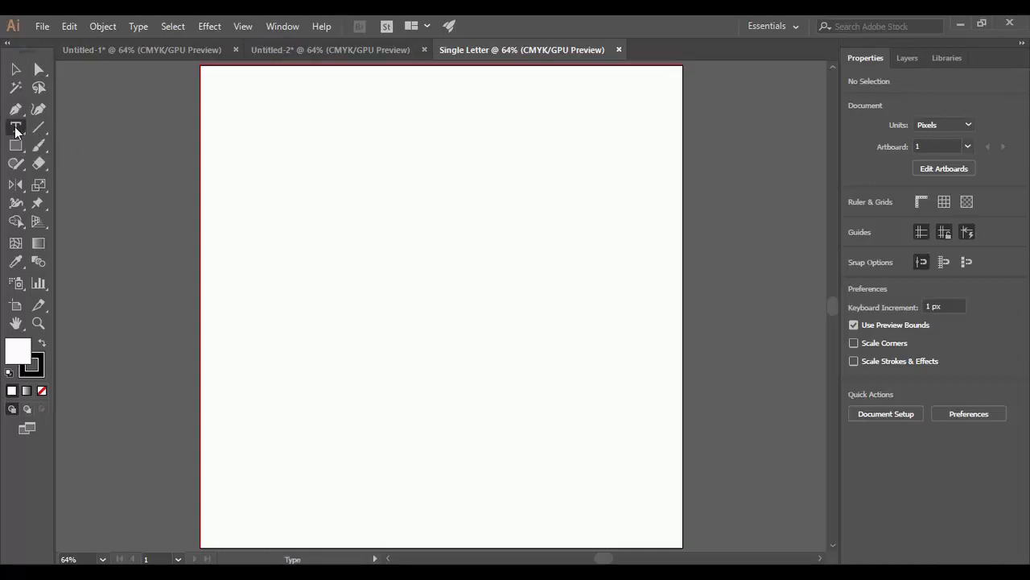
{"action": "left_click", "coordinate": [467, 296]}
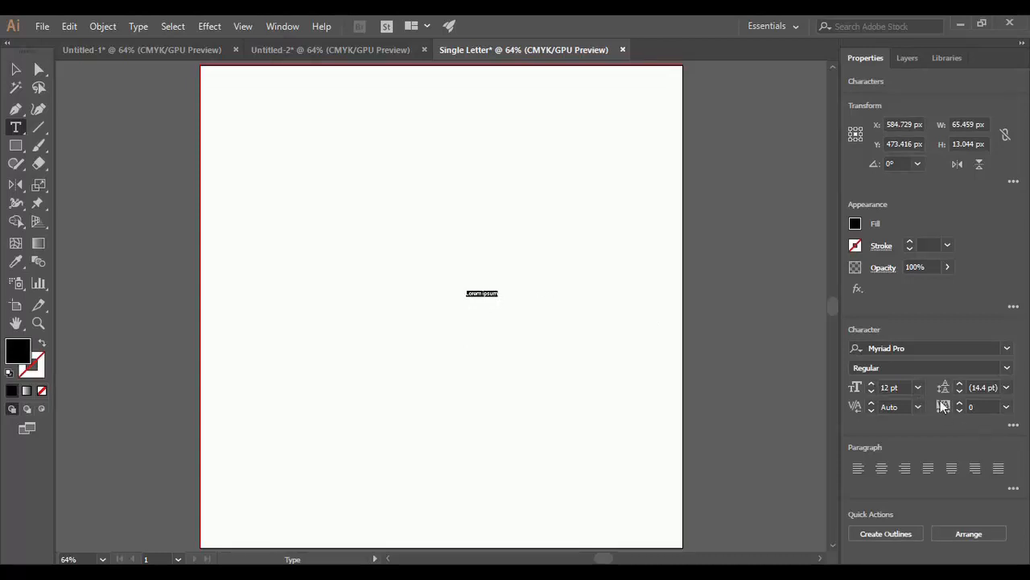
{"action": "left_click", "coordinate": [919, 390]}
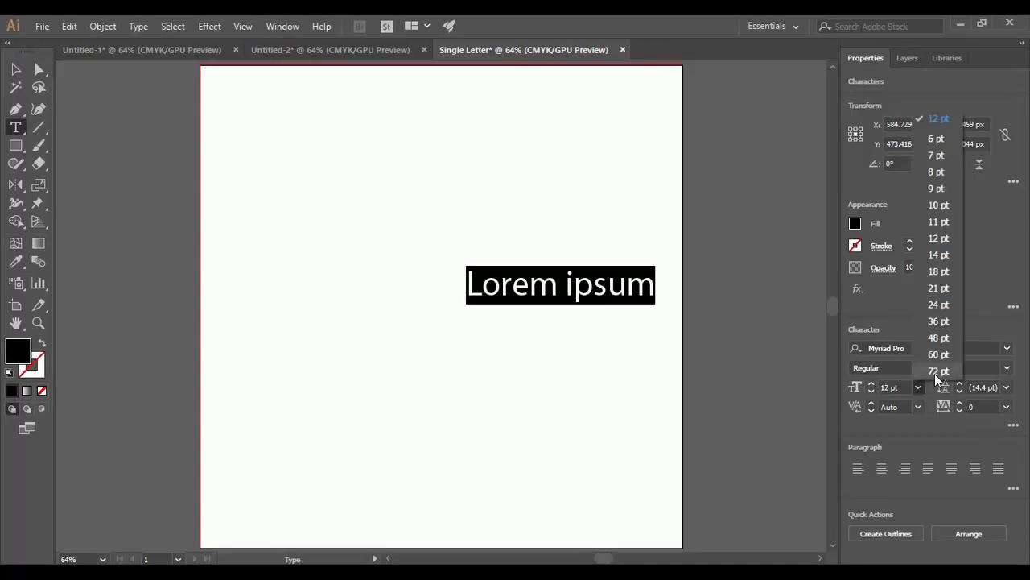
{"action": "left_click", "coordinate": [937, 371]}
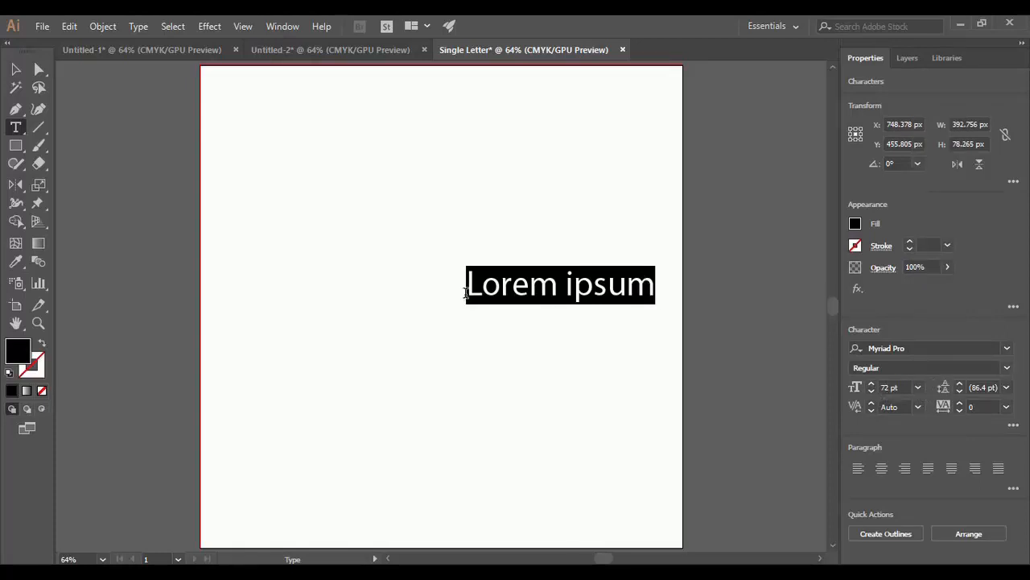
{"action": "left_click", "coordinate": [655, 283]}
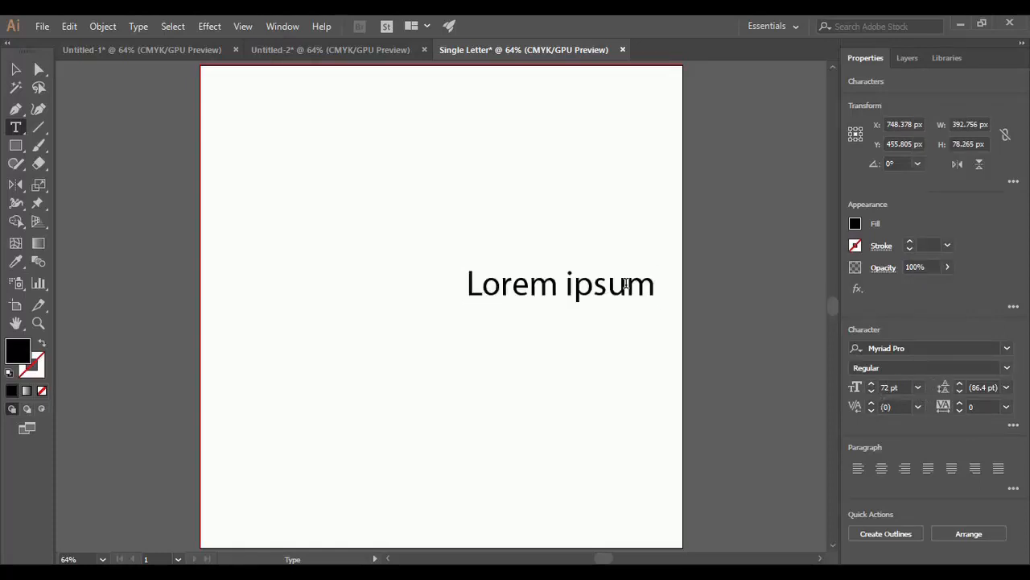
{"action": "left_click_drag", "start_coordinate": [656, 283], "coordinate": [463, 276]}
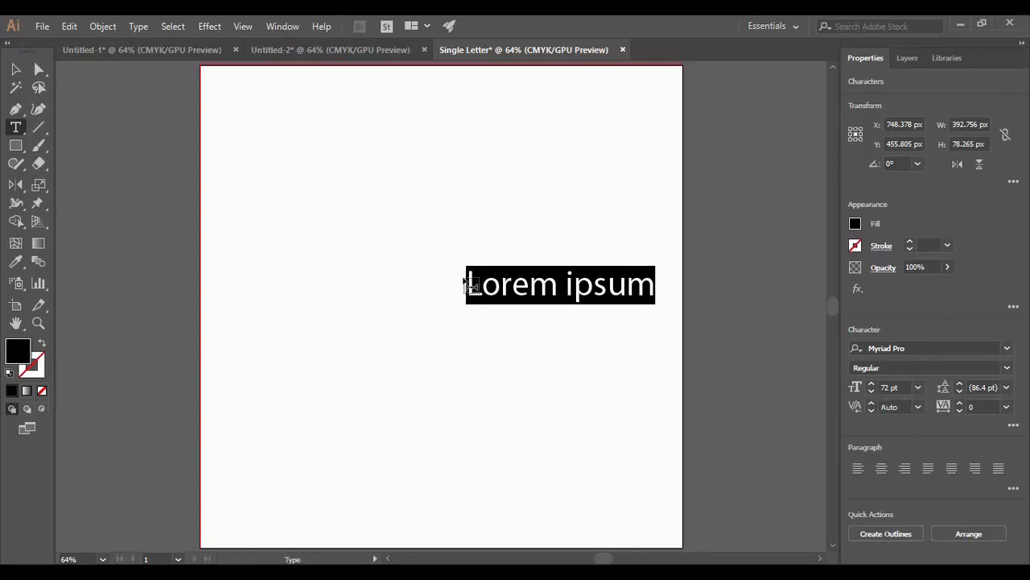
{"action": "type", "text": "D"}
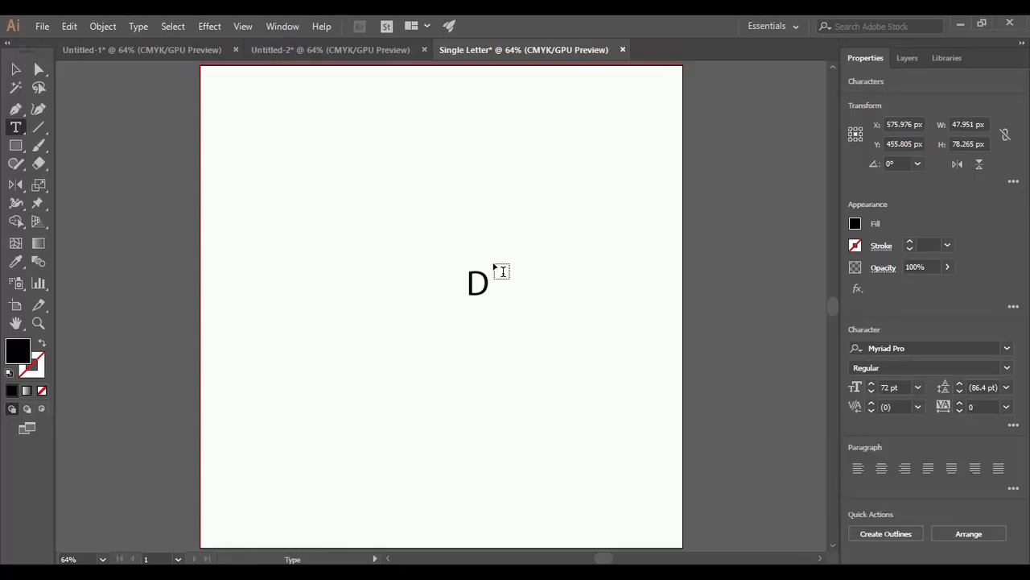
Enlarge the letter D to 1000 pt and move it to the middle of the artboard
{"action": "left_click_drag", "start_coordinate": [489, 278], "coordinate": [466, 277]}
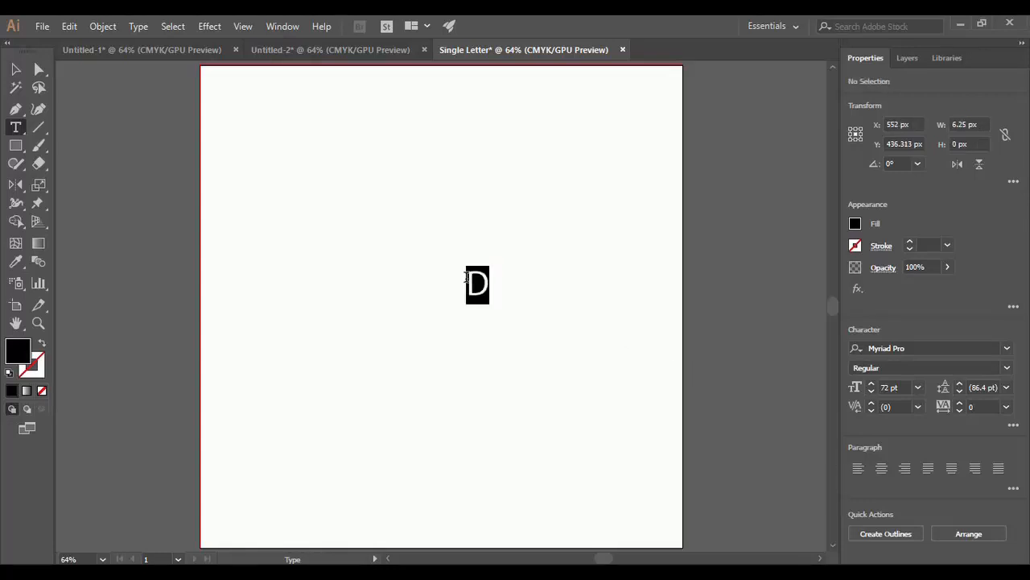
{"action": "left_click", "coordinate": [890, 387]}
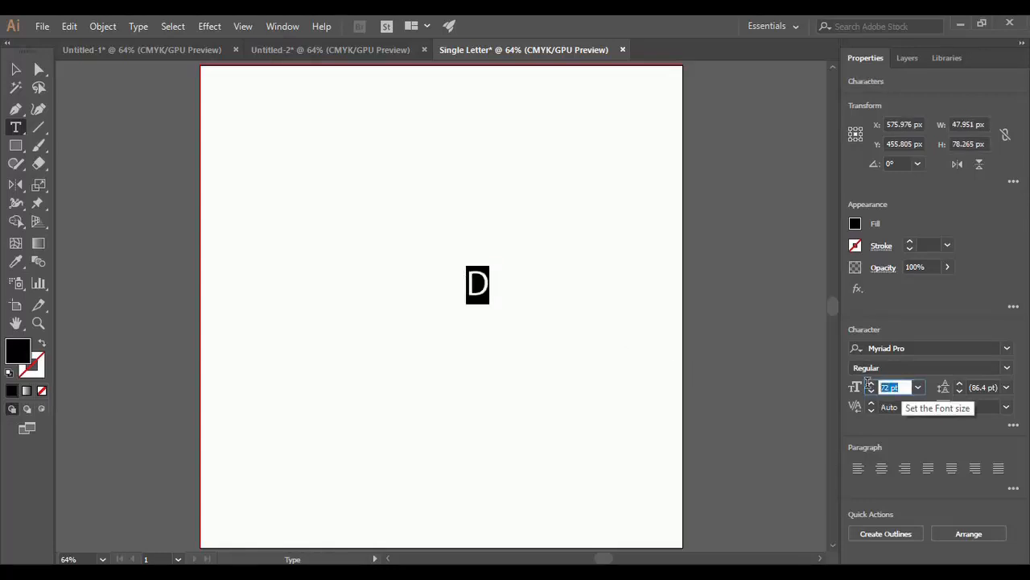
{"action": "type", "text": "1000"}
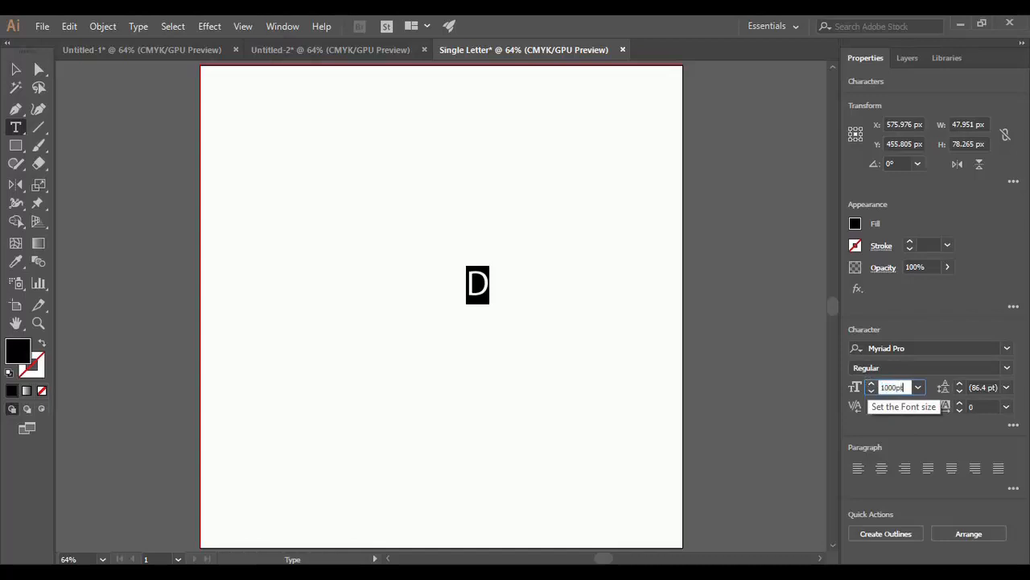
{"action": "key", "text": "Return"}
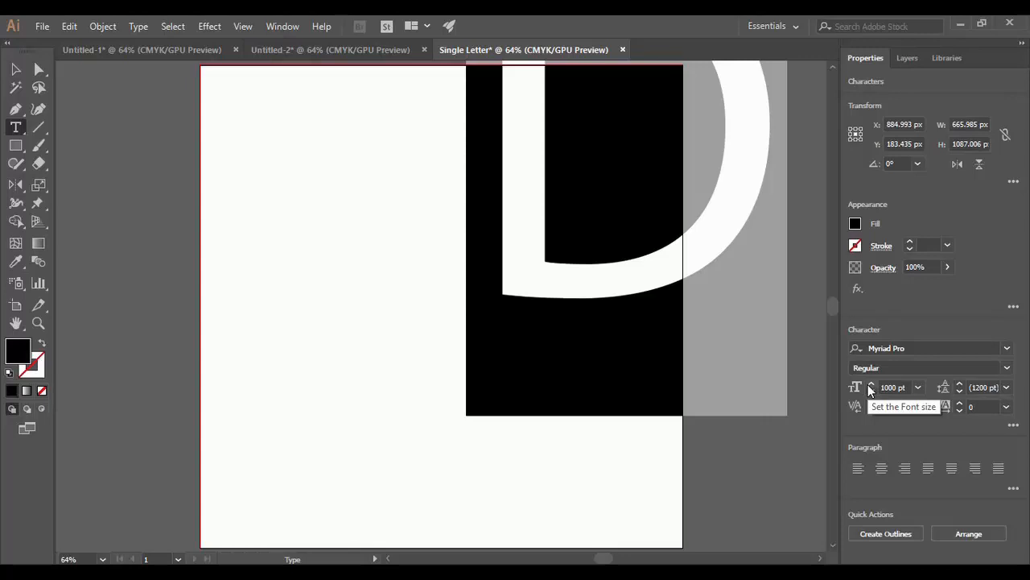
{"action": "key", "text": "Escape"}
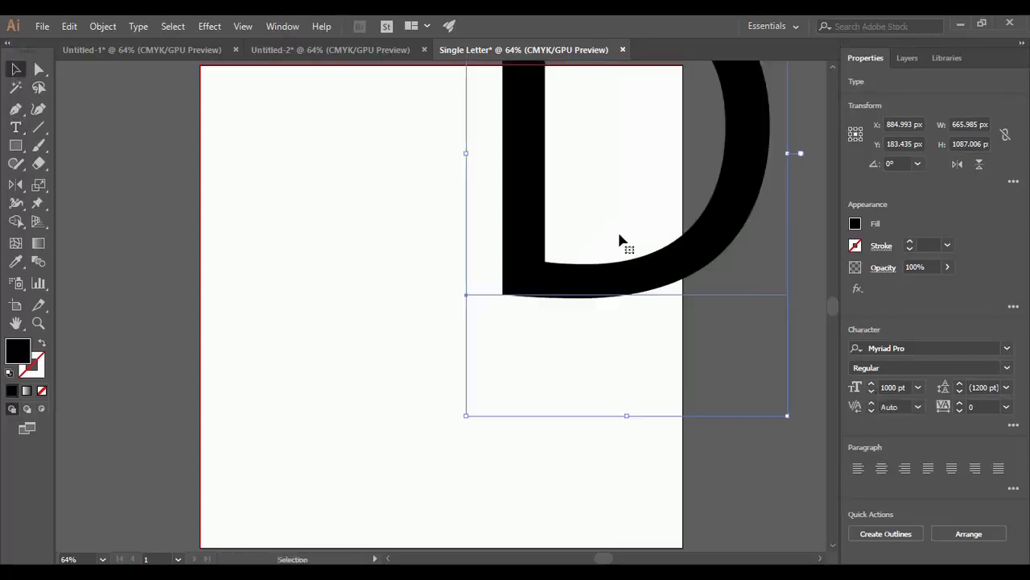
{"action": "left_click_drag", "start_coordinate": [540, 227], "coordinate": [344, 390]}
{"action": "left_click", "coordinate": [660, 364]}
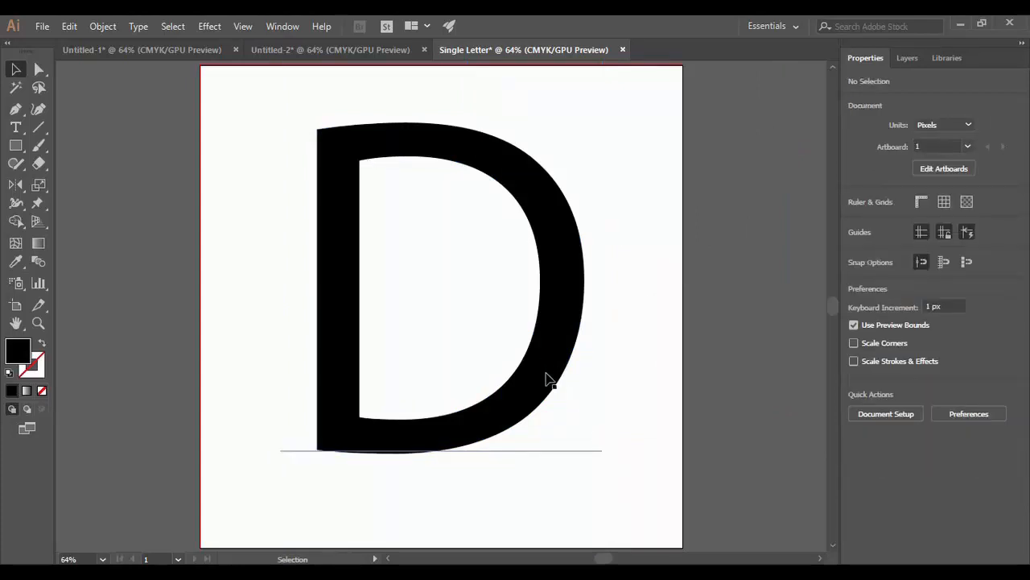
Convert the large letter D from live text to outlines and deselect it
{"action": "left_click", "coordinate": [577, 320]}
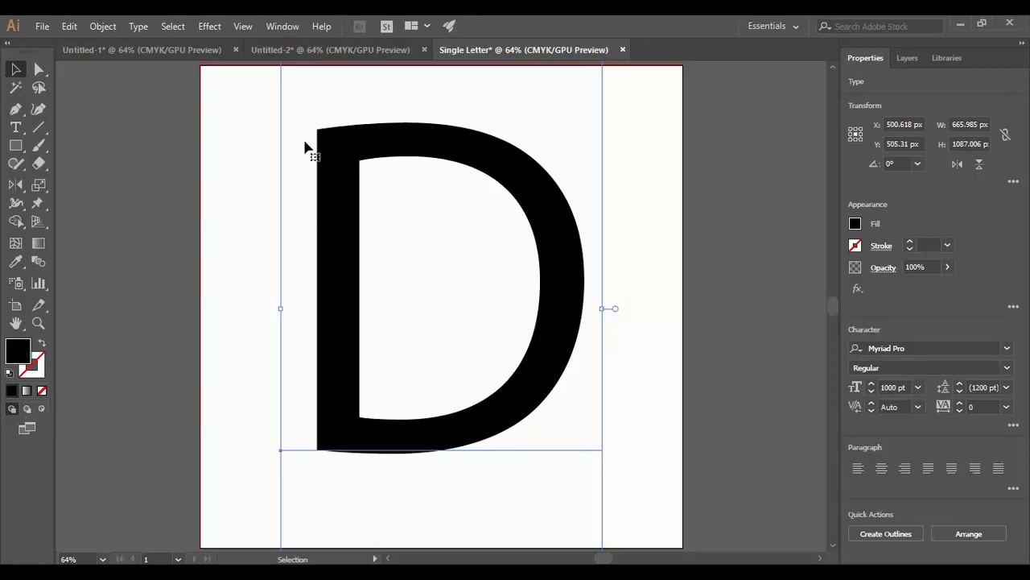
{"action": "right_click", "coordinate": [557, 259]}
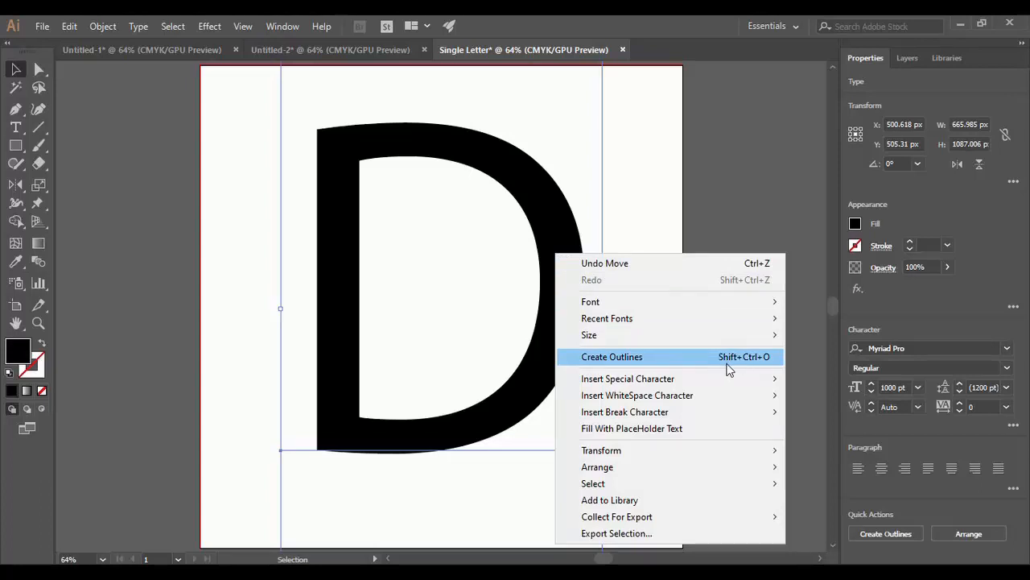
{"action": "left_click", "coordinate": [631, 361]}
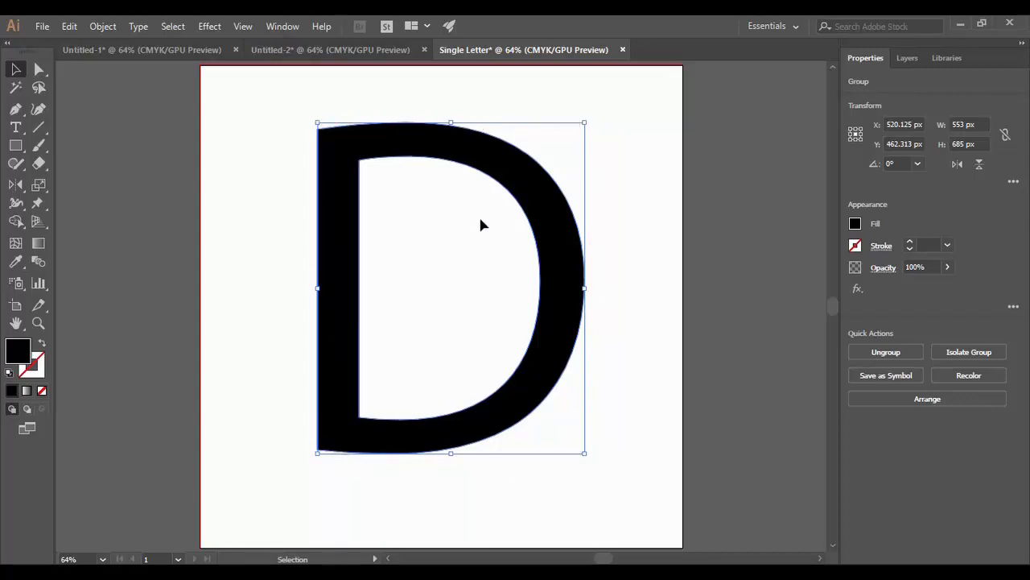
{"action": "left_click", "coordinate": [635, 234]}
Adjust the position of the outlined D slightly so that it sits near the artboard's center
{"action": "mouse_move", "coordinate": [544, 236]}
{"action": "left_mouse_down"}
{"action": "mouse_move", "coordinate": [516, 242]}
{"action": "mouse_move", "coordinate": [555, 242]}
{"action": "mouse_move", "coordinate": [532, 242]}
{"action": "mouse_move", "coordinate": [544, 245]}
{"action": "left_mouse_up"}
{"action": "left_click", "coordinate": [631, 298]}
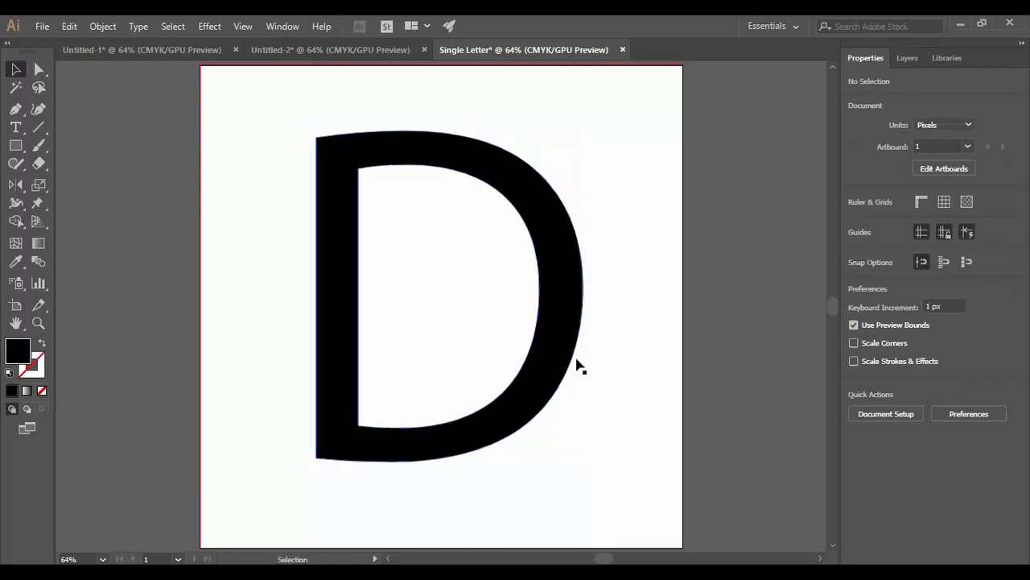
{"action": "left_click_drag", "start_coordinate": [572, 330], "coordinate": [577, 325]}
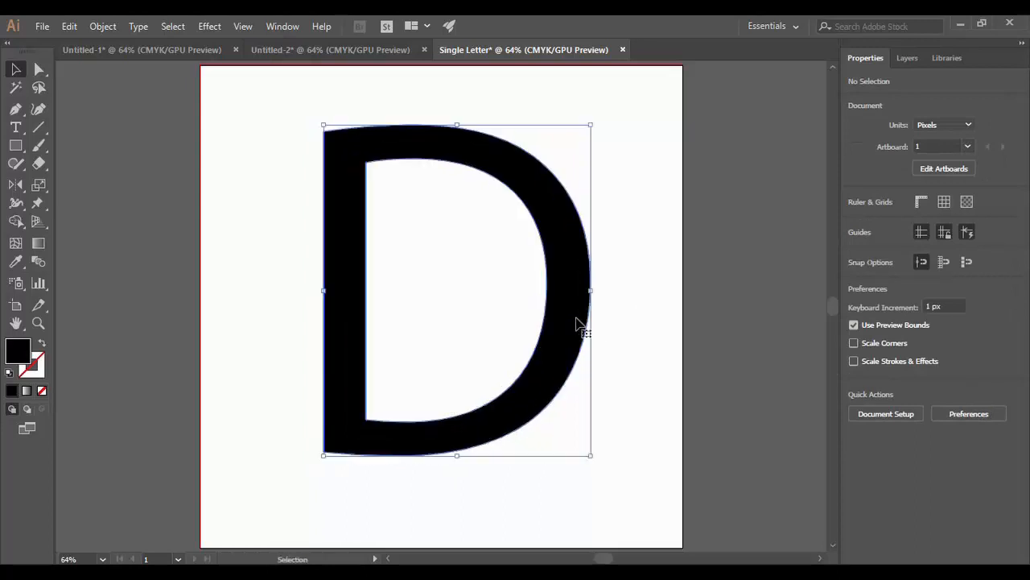
{"action": "left_click", "coordinate": [661, 373]}
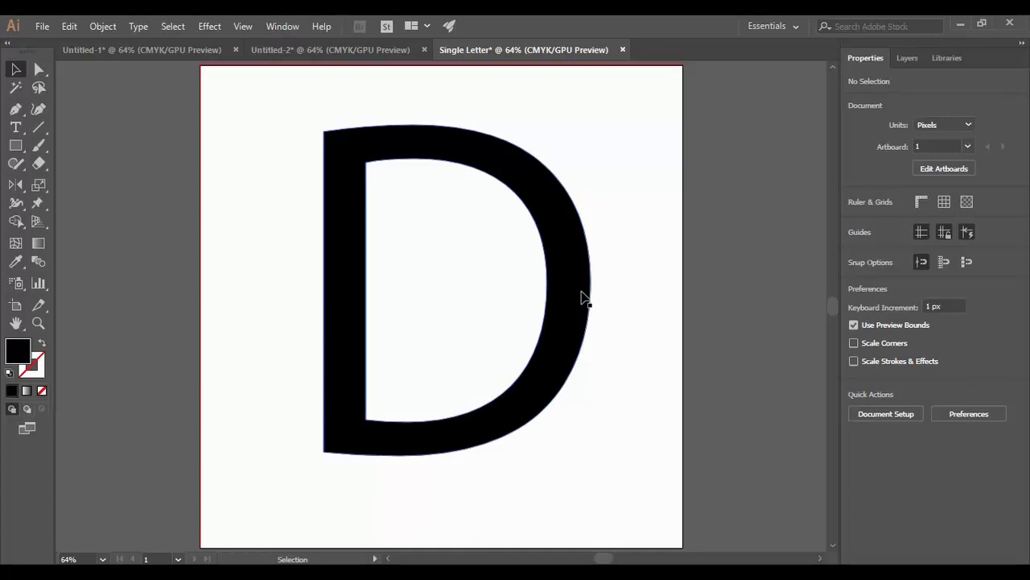
{"action": "left_click_drag", "start_coordinate": [585, 297], "coordinate": [577, 297]}
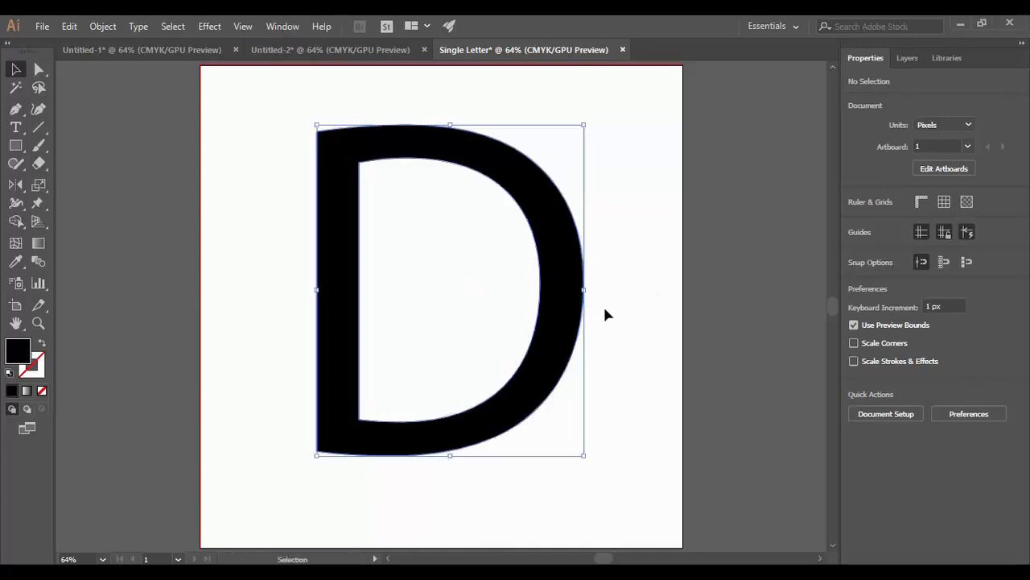
{"action": "left_click", "coordinate": [609, 316]}
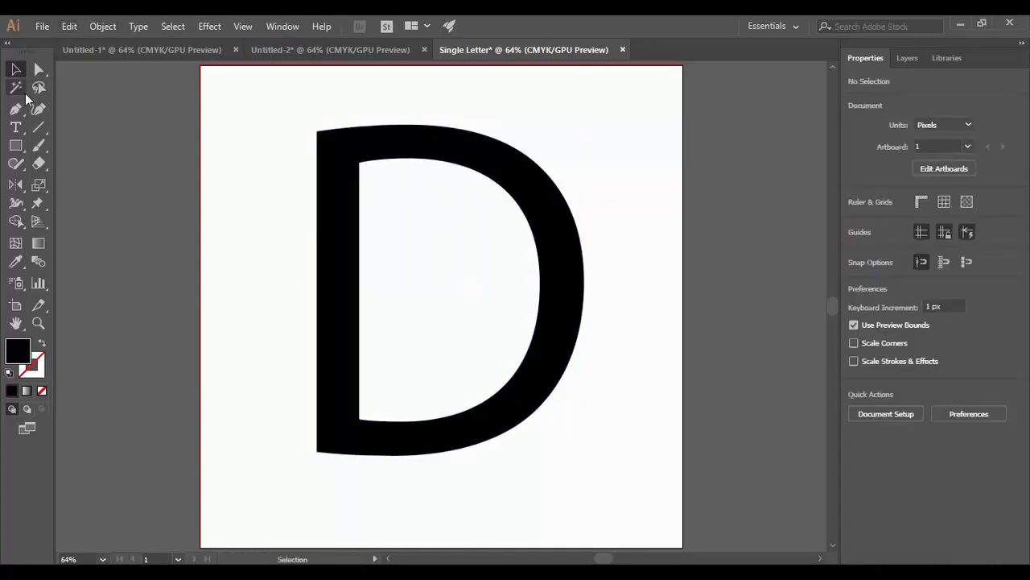
Draw a closed four-point black slash with the Pen tool diagonally across the D, about 827 px wide and 581 px high
{"action": "left_click", "coordinate": [16, 110]}
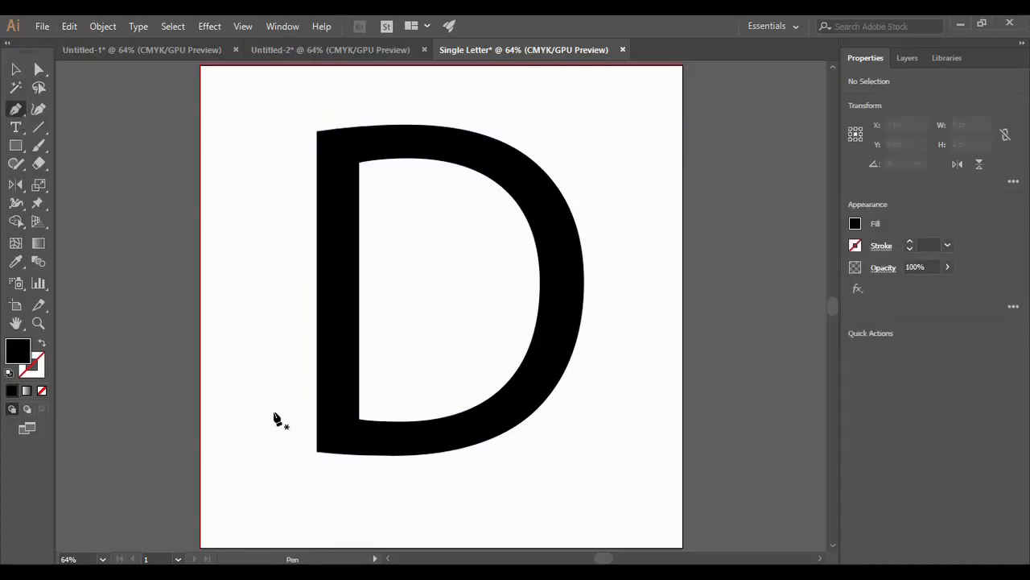
{"action": "left_click", "coordinate": [278, 412]}
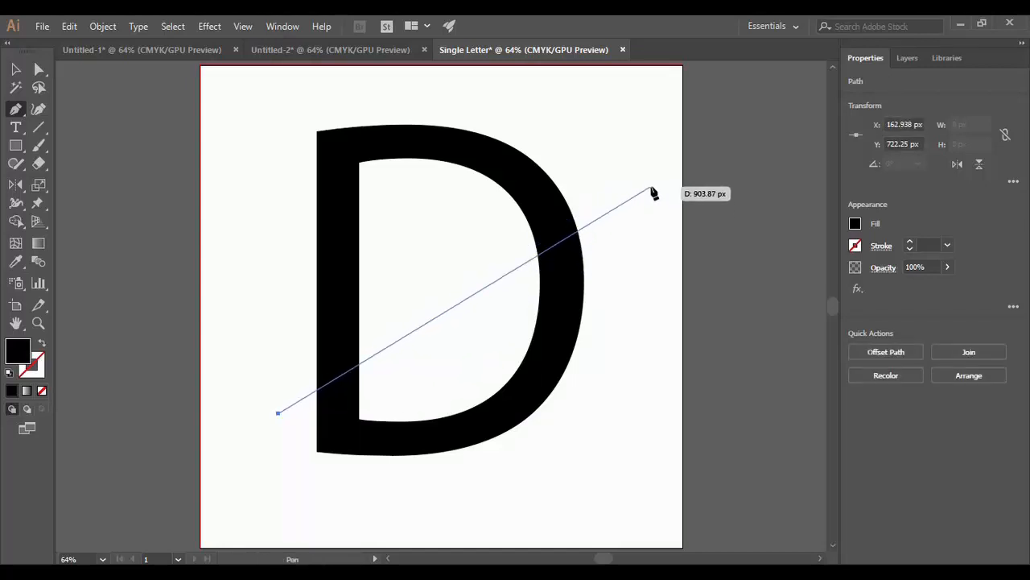
{"action": "left_click", "coordinate": [650, 186]}
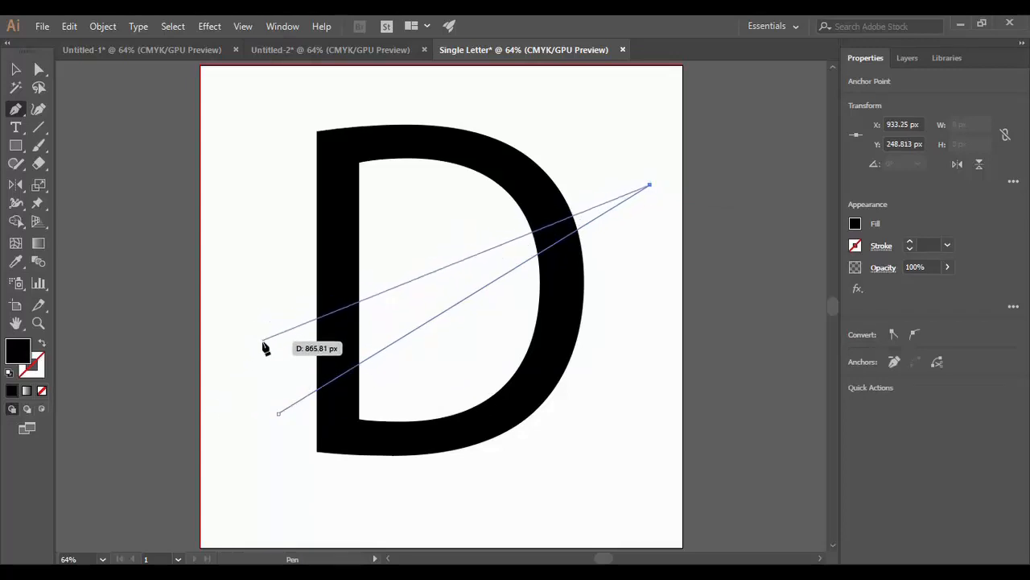
{"action": "left_click", "coordinate": [267, 383]}
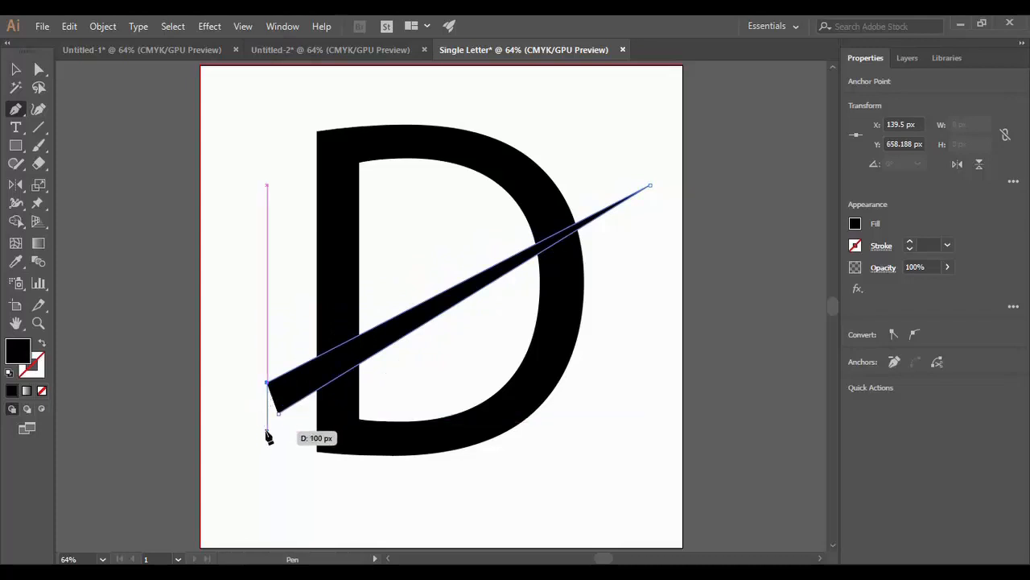
{"action": "left_click", "coordinate": [251, 465]}
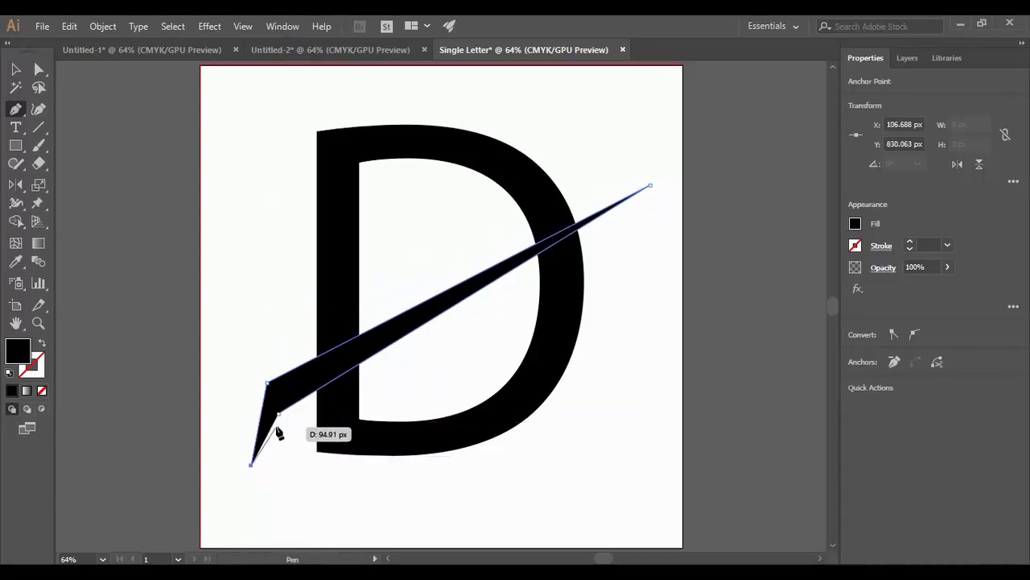
{"action": "left_click", "coordinate": [277, 413]}
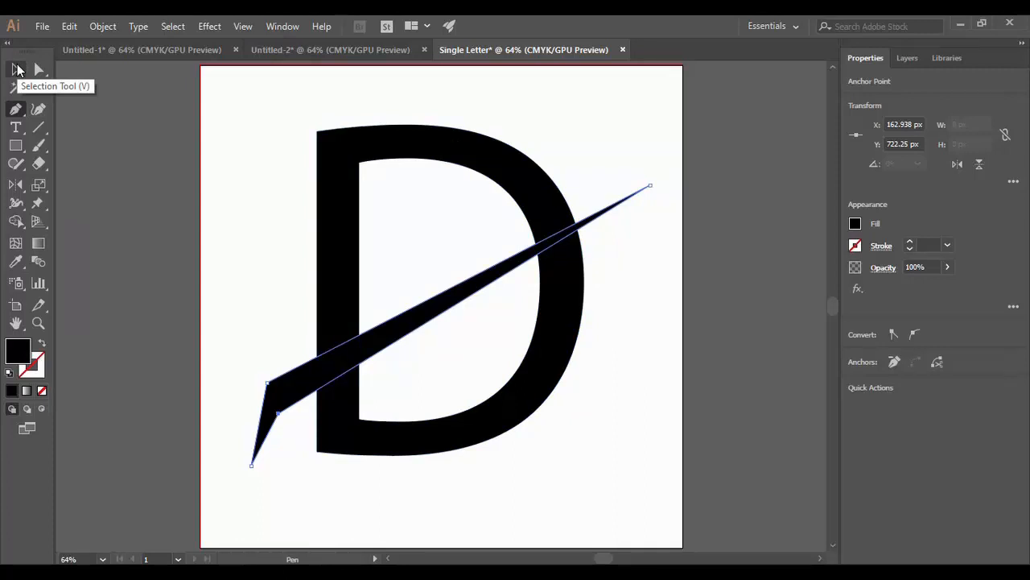
Duplicate the slash about 91 px higher and 27 px further left, parallel to the original across the D
{"action": "left_click", "coordinate": [18, 71]}
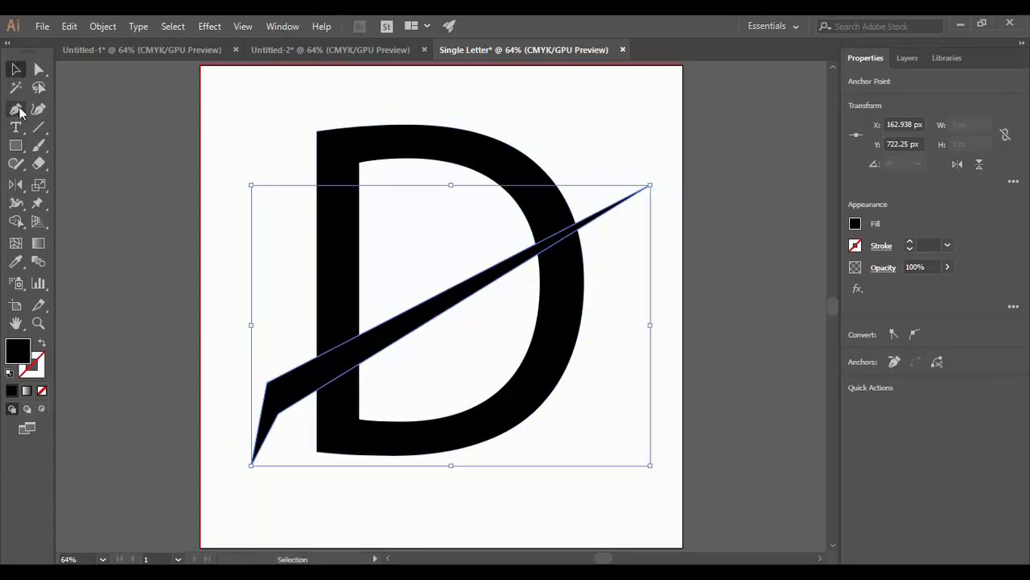
{"action": "left_click", "coordinate": [385, 345]}
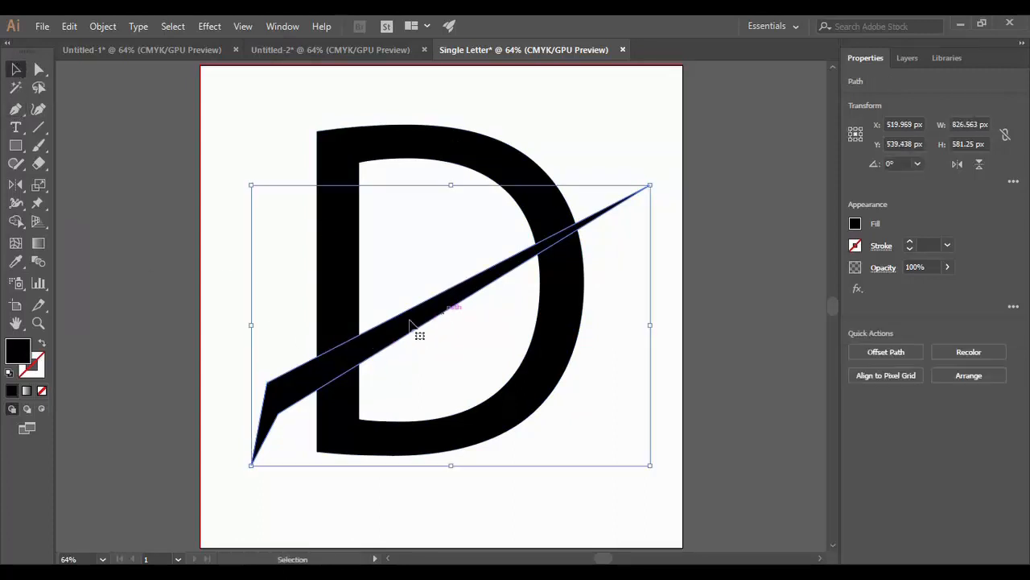
{"action": "key", "text": "a"}
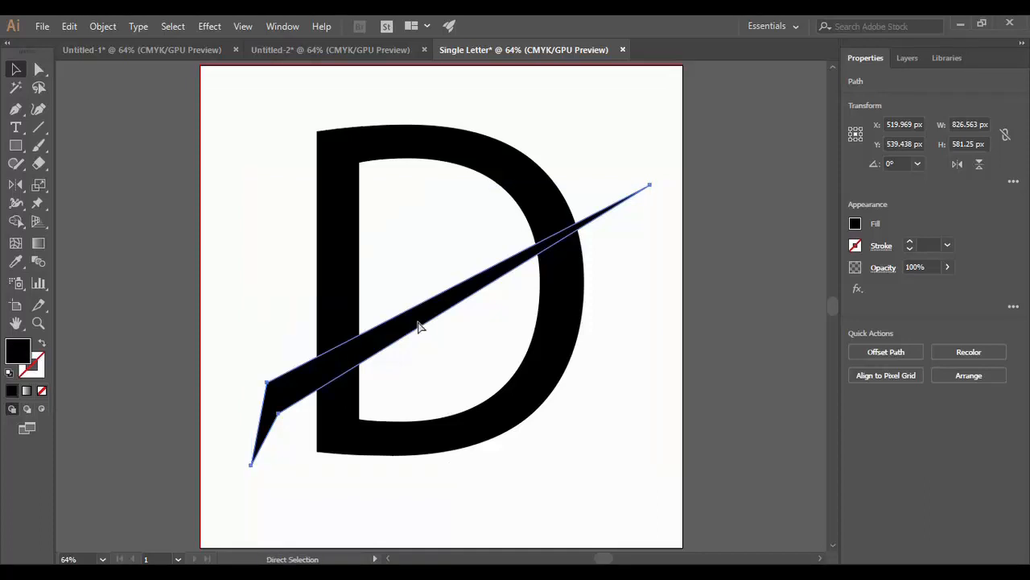
{"action": "key", "text": "v"}
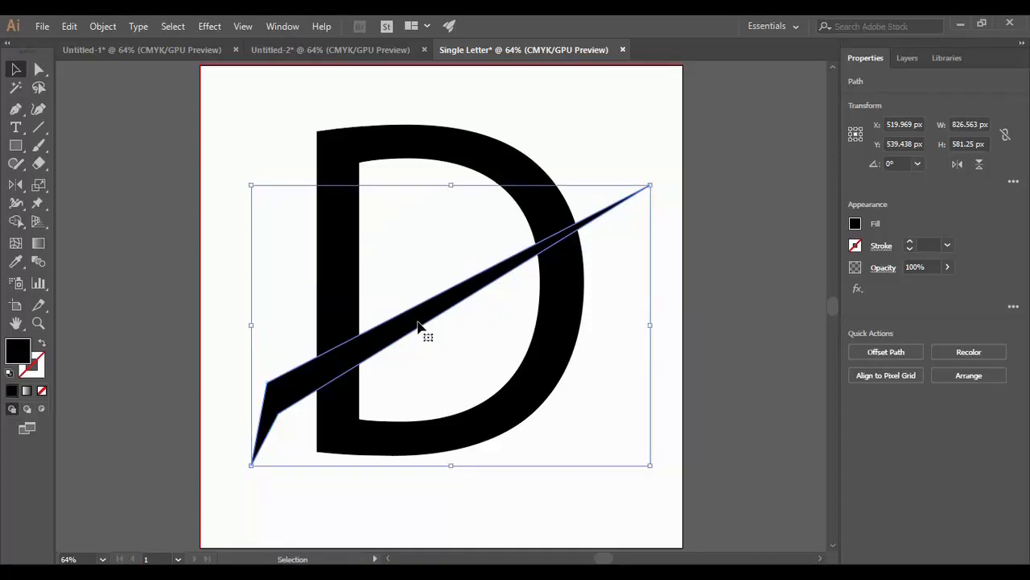
{"action": "key", "text": "ctrl"}
{"action": "left_click_drag", "start_coordinate": [419, 325], "coordinate": [408, 280]}
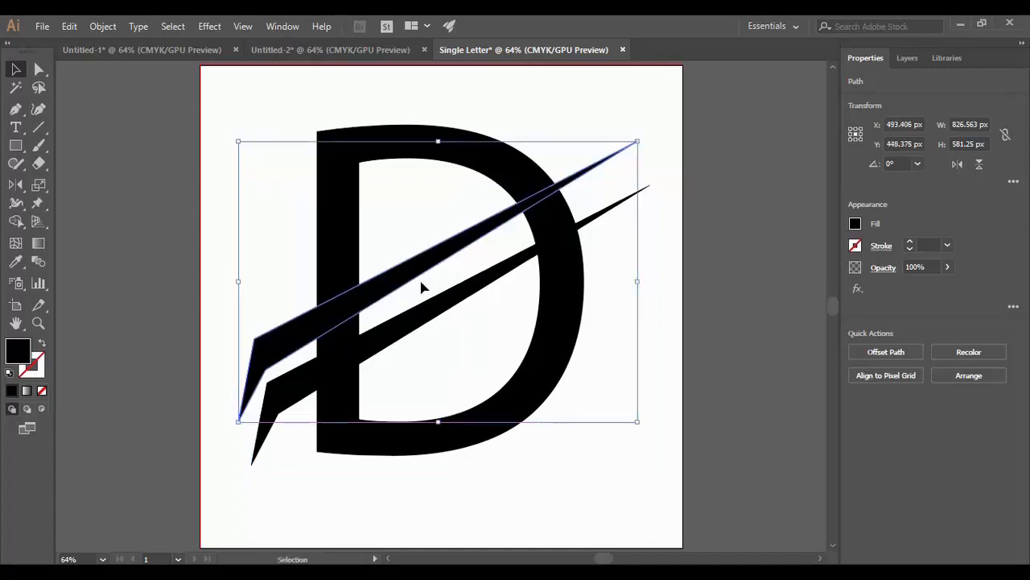
{"action": "left_click", "coordinate": [672, 318]}
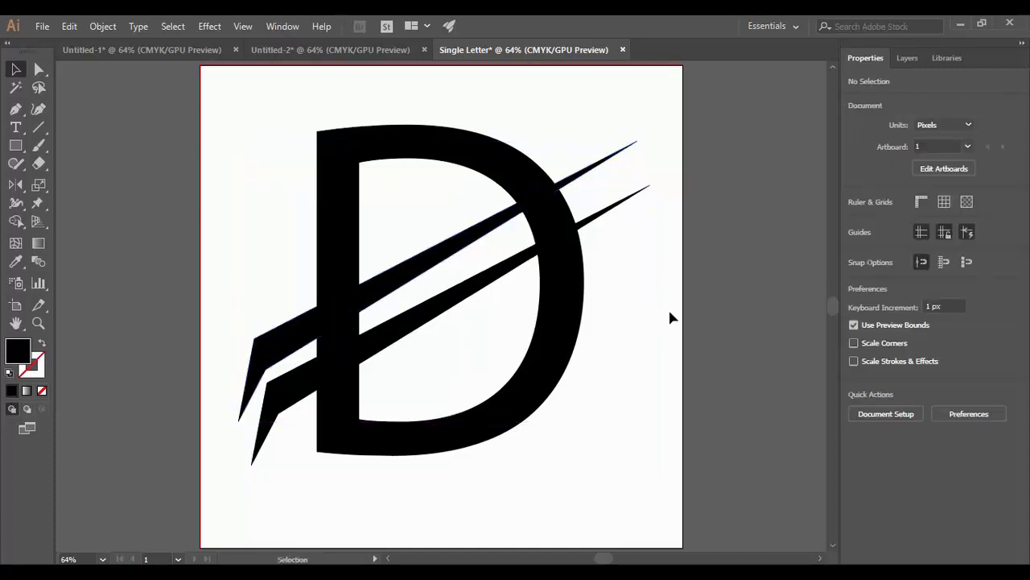
Cut the lower slash out of the D with Pathfinder's Minus Front, leaving the upper slash in place
{"action": "left_click", "coordinate": [384, 358]}
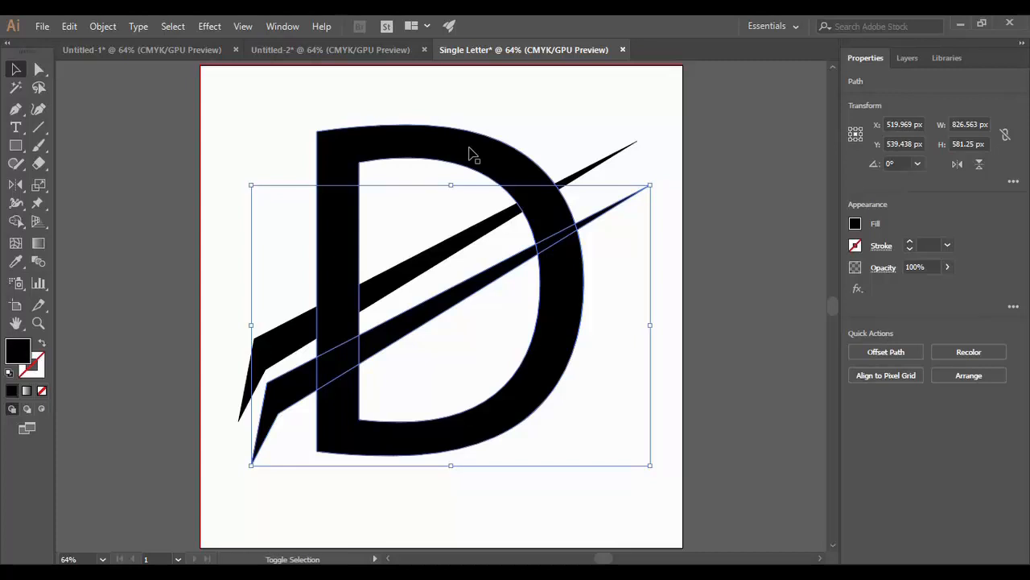
{"action": "left_click", "coordinate": [472, 155], "text": "shift"}
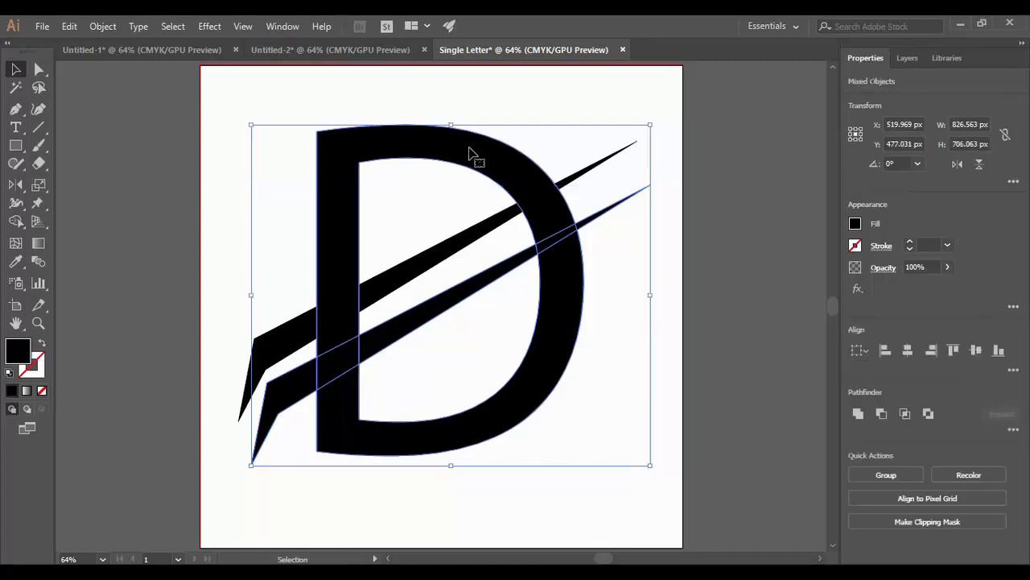
{"action": "left_click", "coordinate": [283, 28]}
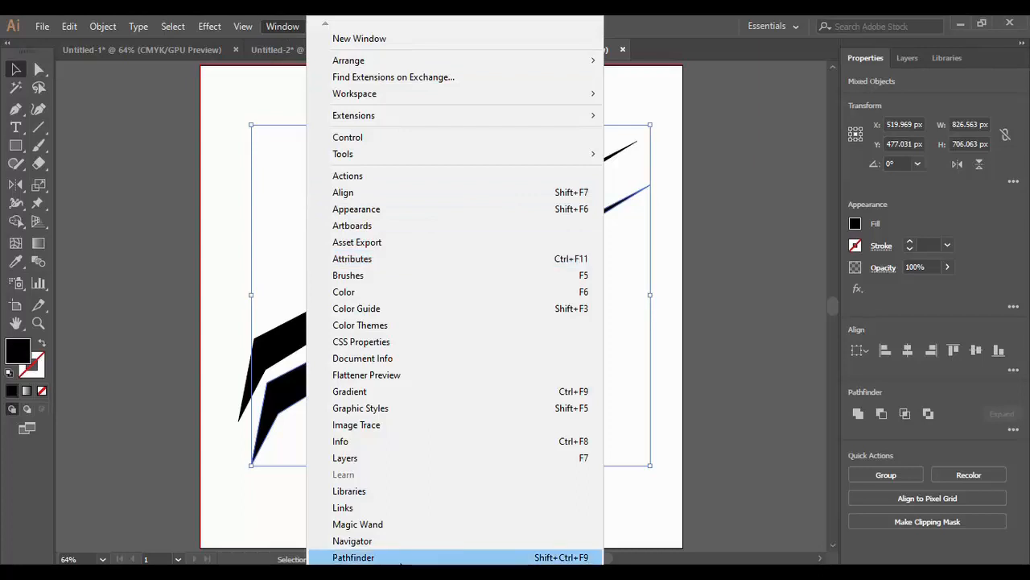
{"action": "left_click", "coordinate": [338, 556]}
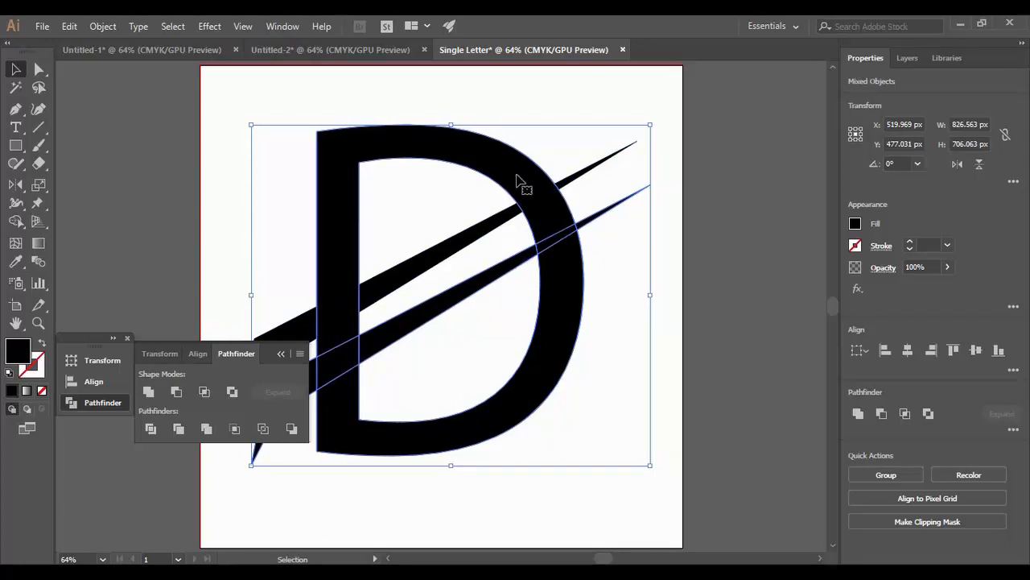
{"action": "left_click", "coordinate": [177, 392]}
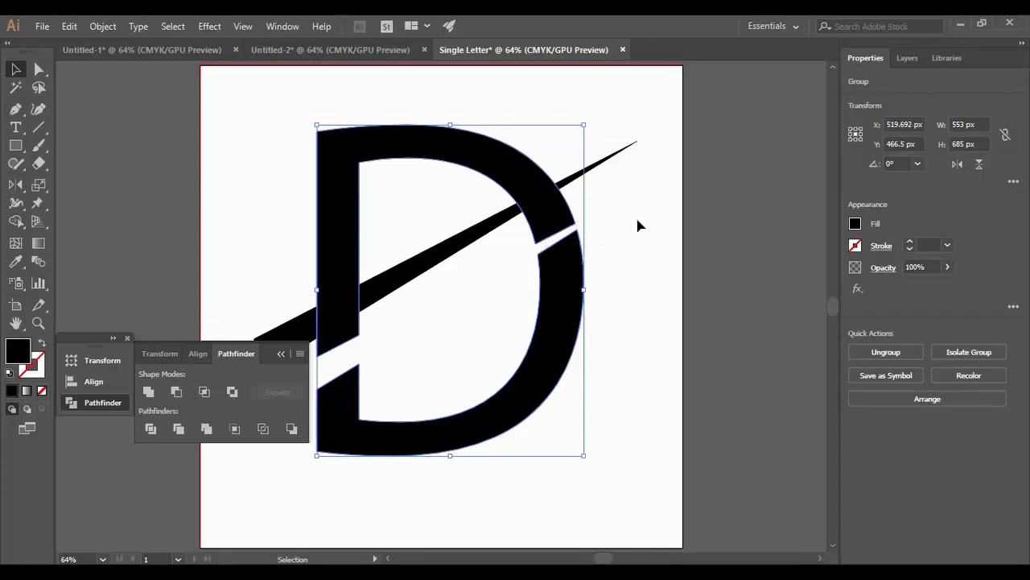
{"action": "left_click", "coordinate": [284, 353]}
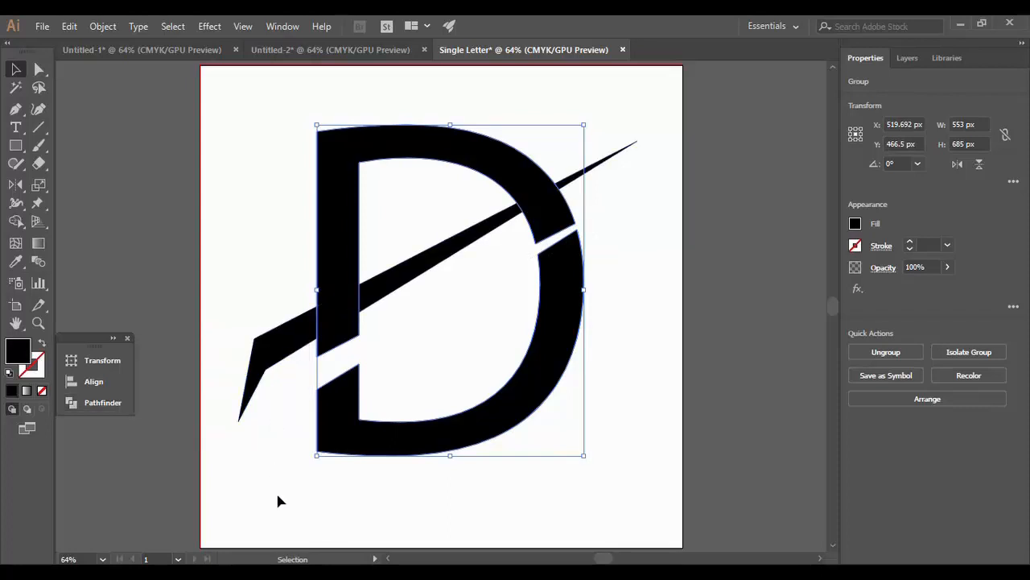
{"action": "left_click", "coordinate": [275, 491]}
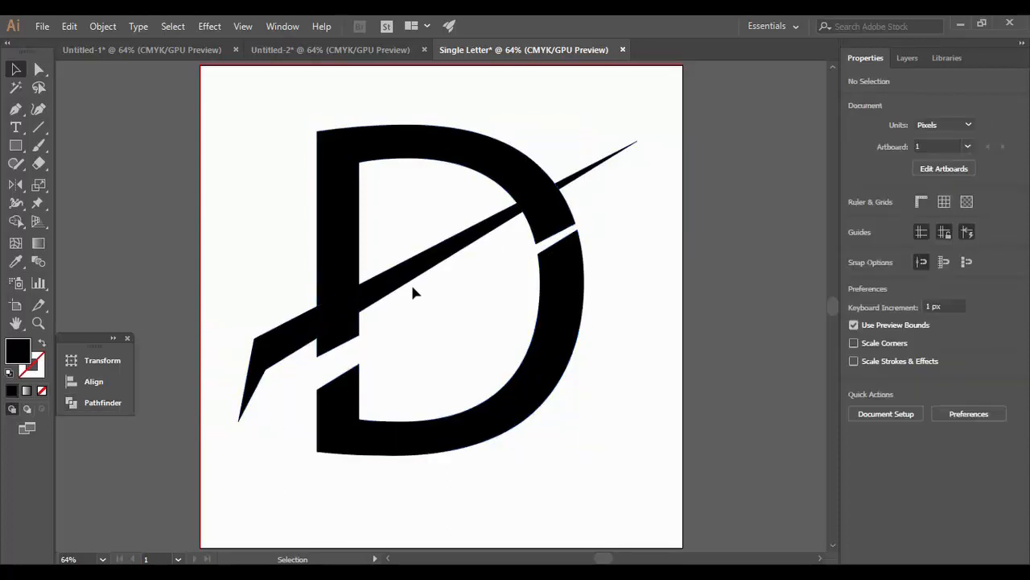
Rotate the remaining slash to 358° and move it down along the D's cut, centered at about X 544 px, Y 500 px
{"action": "mouse_move", "coordinate": [411, 280]}
{"action": "left_mouse_down"}
{"action": "mouse_move", "coordinate": [423, 318]}
{"action": "mouse_move", "coordinate": [420, 291]}
{"action": "left_mouse_up"}
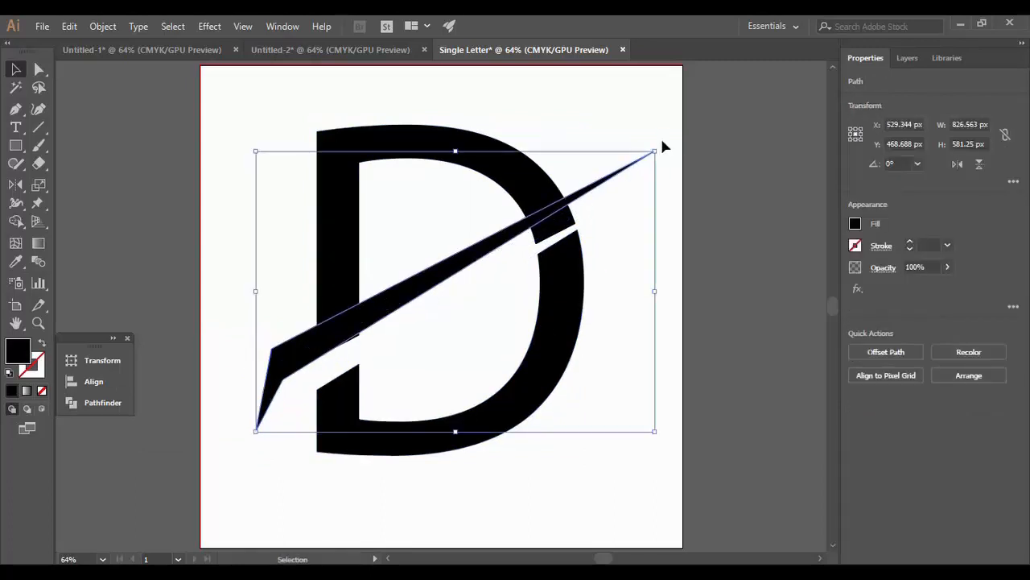
{"action": "left_click_drag", "start_coordinate": [659, 144], "coordinate": [665, 159]}
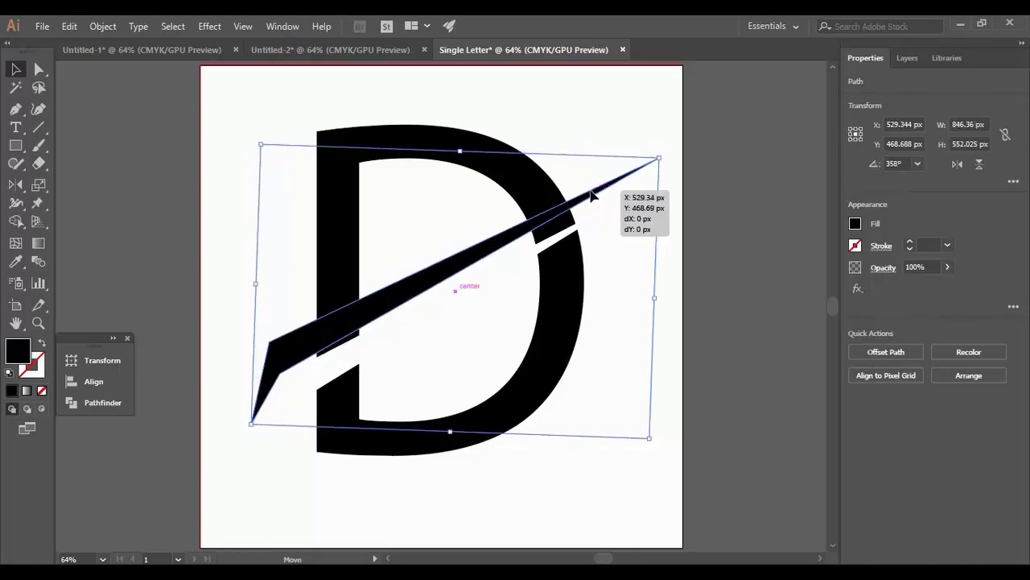
{"action": "left_click_drag", "start_coordinate": [603, 193], "coordinate": [600, 206]}
{"action": "left_click", "coordinate": [625, 134]}
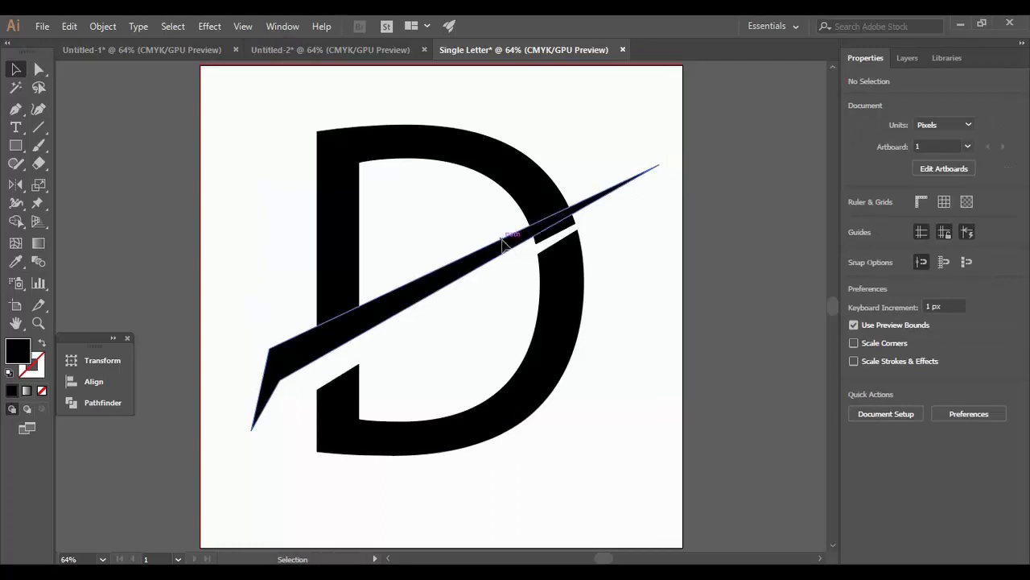
{"action": "left_click_drag", "start_coordinate": [501, 244], "coordinate": [510, 251]}
{"action": "left_click", "coordinate": [634, 293]}
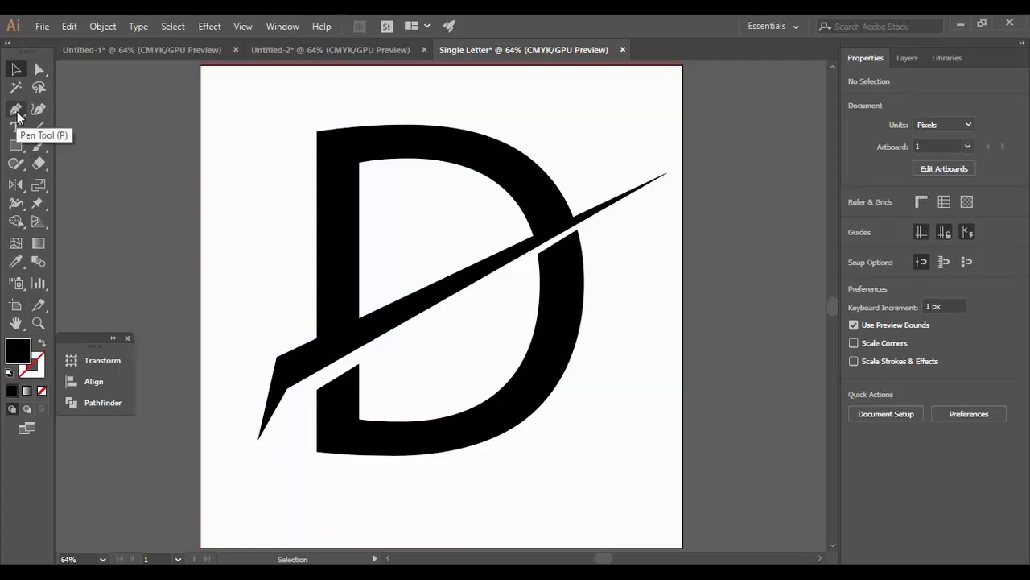
{"action": "left_click", "coordinate": [40, 70]}
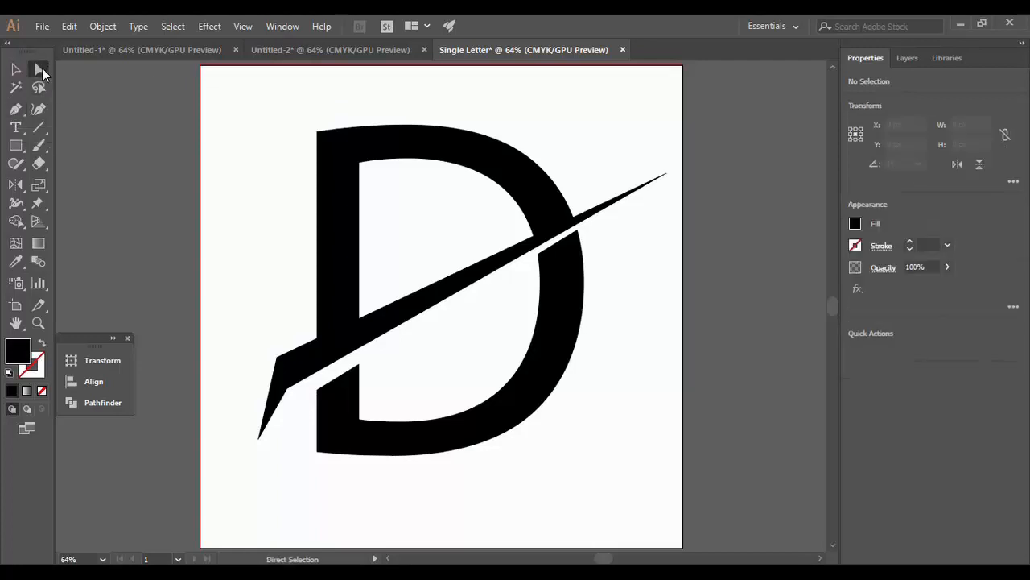
{"action": "left_click", "coordinate": [268, 425]}
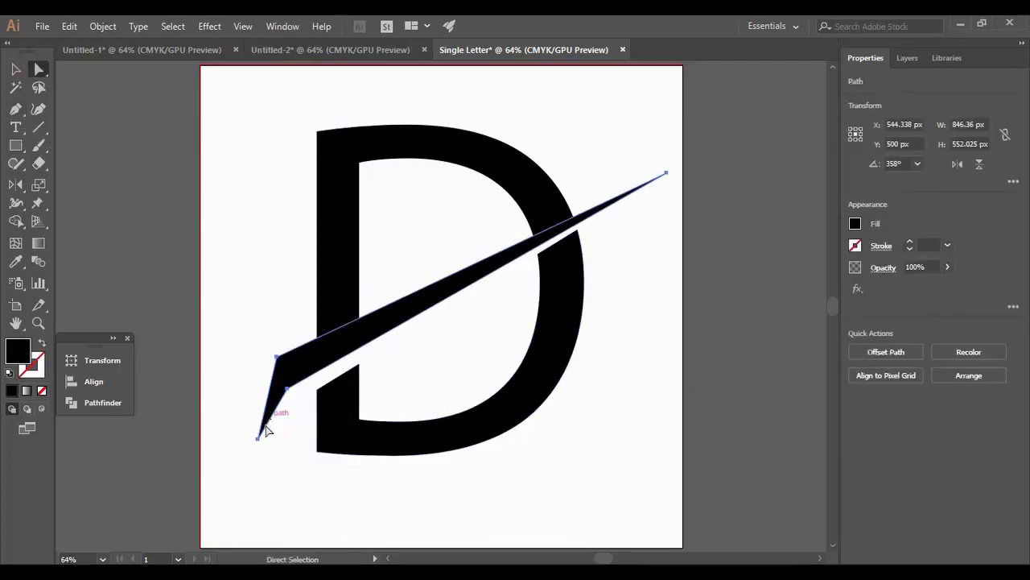
{"action": "left_click_drag", "start_coordinate": [257, 438], "coordinate": [277, 404]}
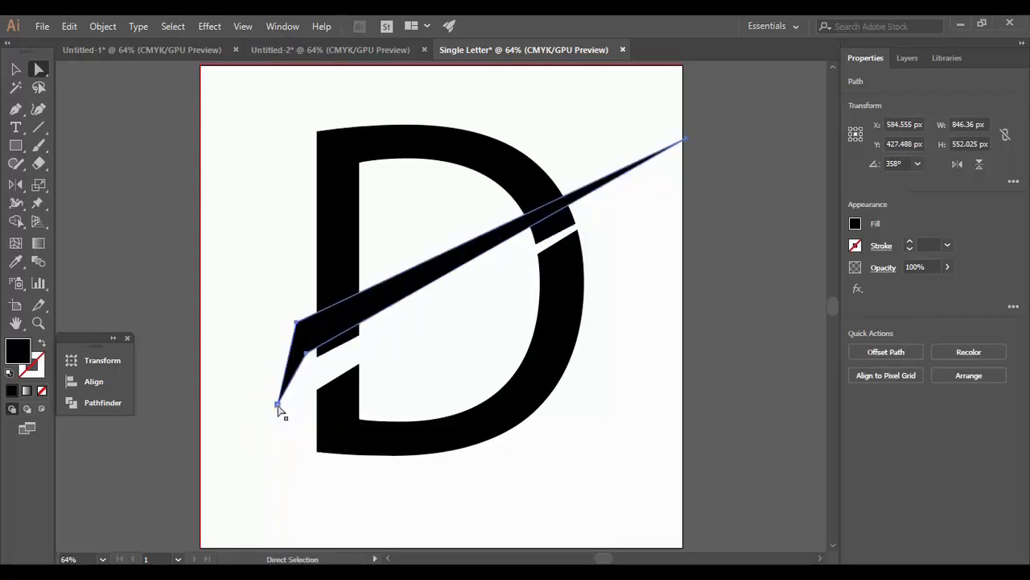
{"action": "key", "text": "ctrl+z"}
{"action": "left_click", "coordinate": [282, 447]}
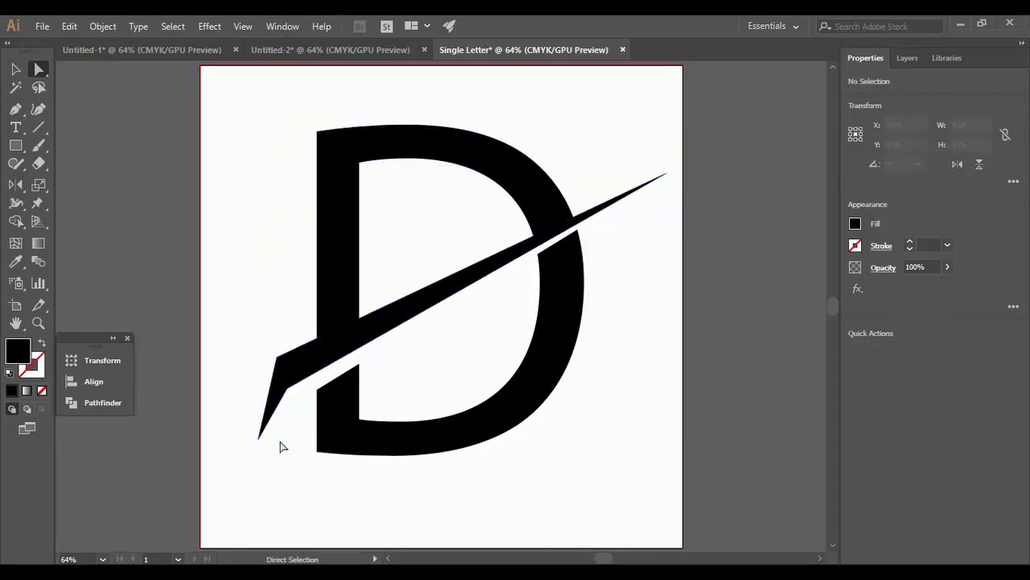
Pull the anchor points at the slash's thick lower end in toward the outer edge of the D's stem
{"action": "left_click", "coordinate": [258, 440]}
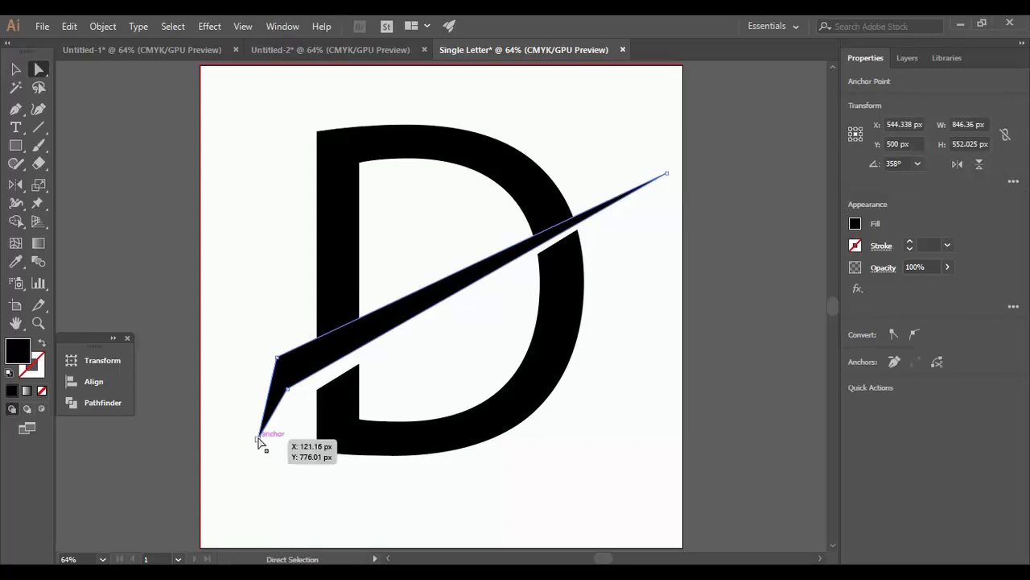
{"action": "left_click_drag", "start_coordinate": [257, 440], "coordinate": [310, 376]}
{"action": "left_click_drag", "start_coordinate": [310, 376], "coordinate": [317, 372]}
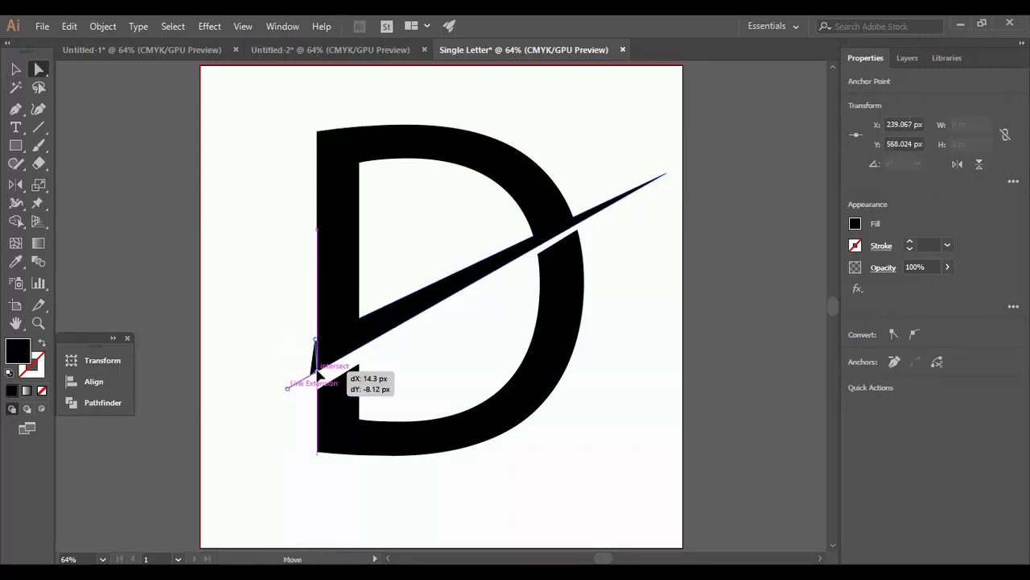
Fine-tune the two corner anchors at the slash's thick end so they line up with the stem's outer edge
{"action": "key", "text": "ctrl+plus"}
{"action": "key", "text": "ctrl+plus"}
{"action": "key", "text": "ctrl+plus"}
{"action": "key", "text": "ctrl+plus"}
{"action": "key", "text": "ctrl+plus"}
{"action": "key", "text": "ctrl+plus"}
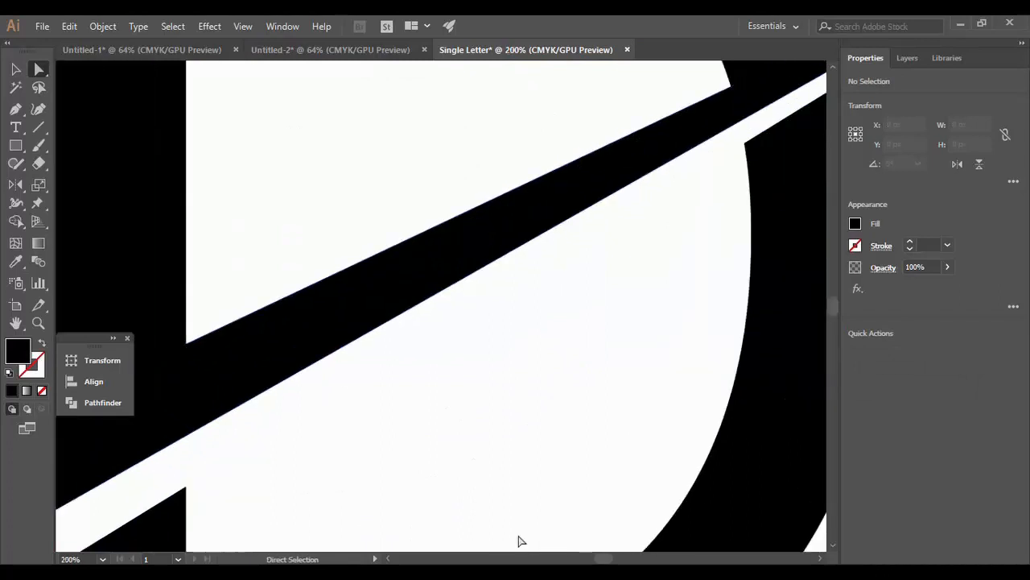
{"action": "left_click_drag", "start_coordinate": [601, 557], "coordinate": [592, 557]}
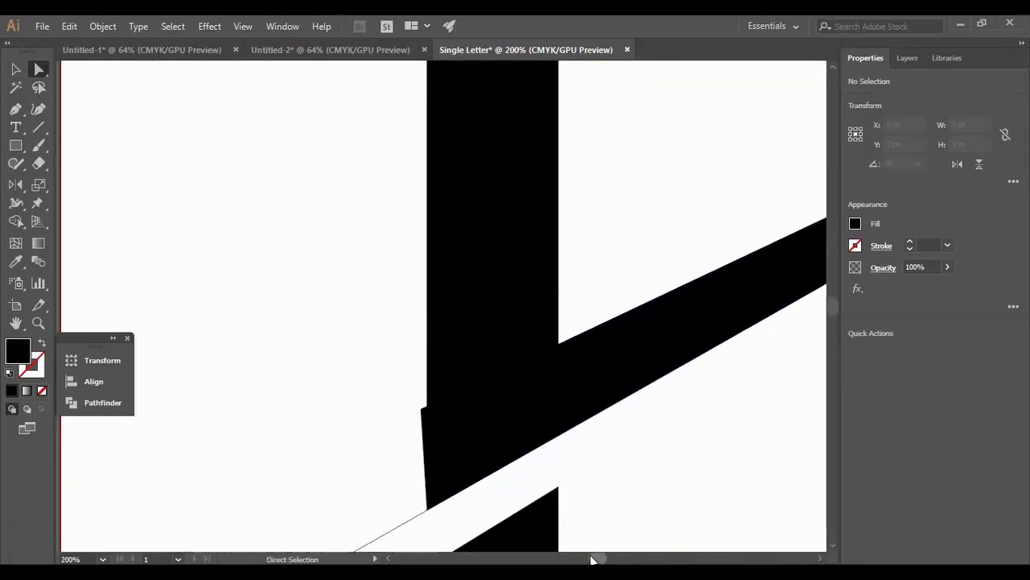
{"action": "left_click_drag", "start_coordinate": [424, 409], "coordinate": [426, 409]}
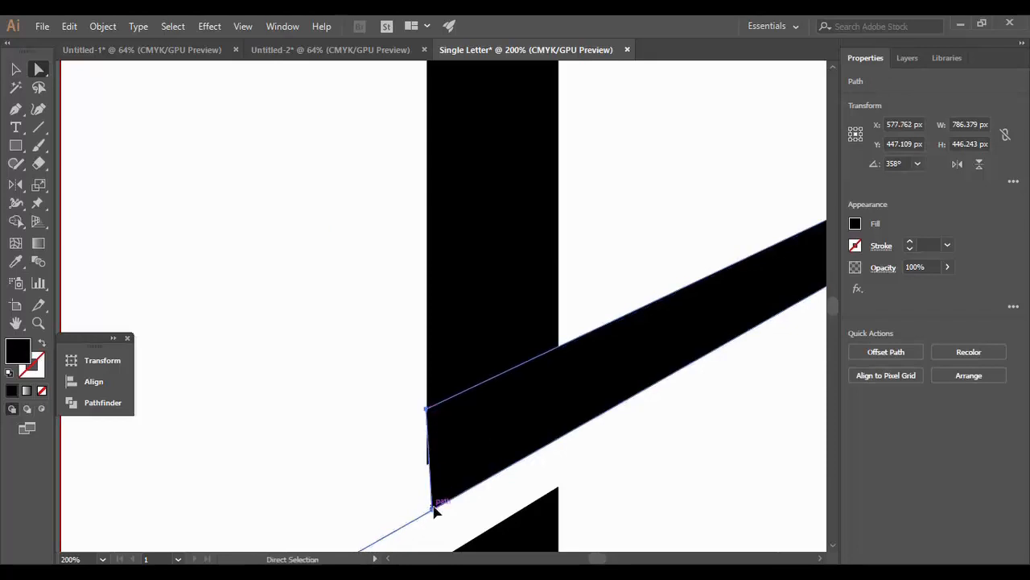
{"action": "left_click_drag", "start_coordinate": [433, 508], "coordinate": [425, 509]}
{"action": "left_click", "coordinate": [692, 403]}
{"action": "scroll", "coordinate": [830, 306], "scroll_direction": "down", "scroll_amount": 2}
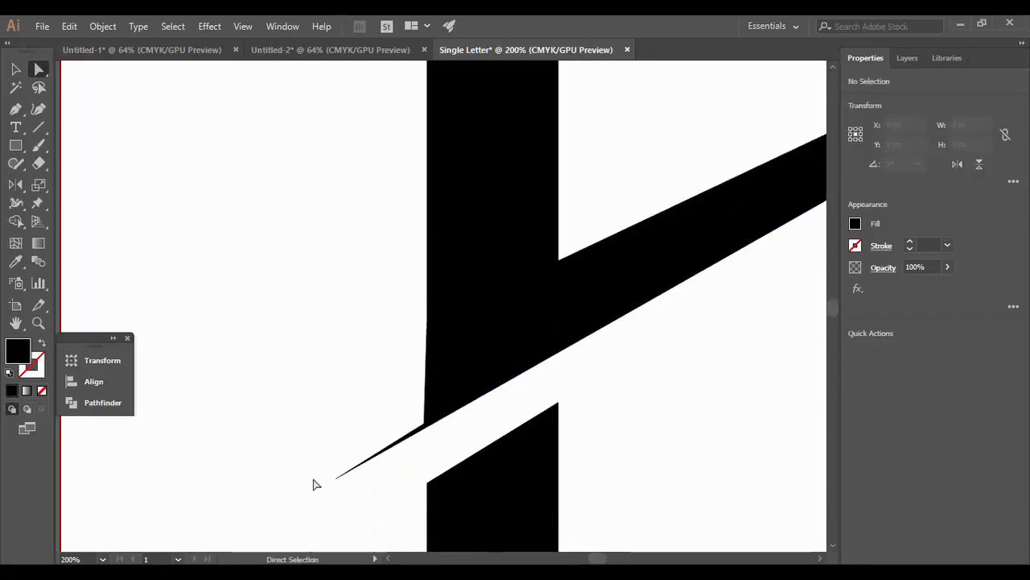
Delete the anchor point of the thin spike protruding beyond the D's stem with the Pen tool and deselect the slash
{"action": "left_click", "coordinate": [336, 478]}
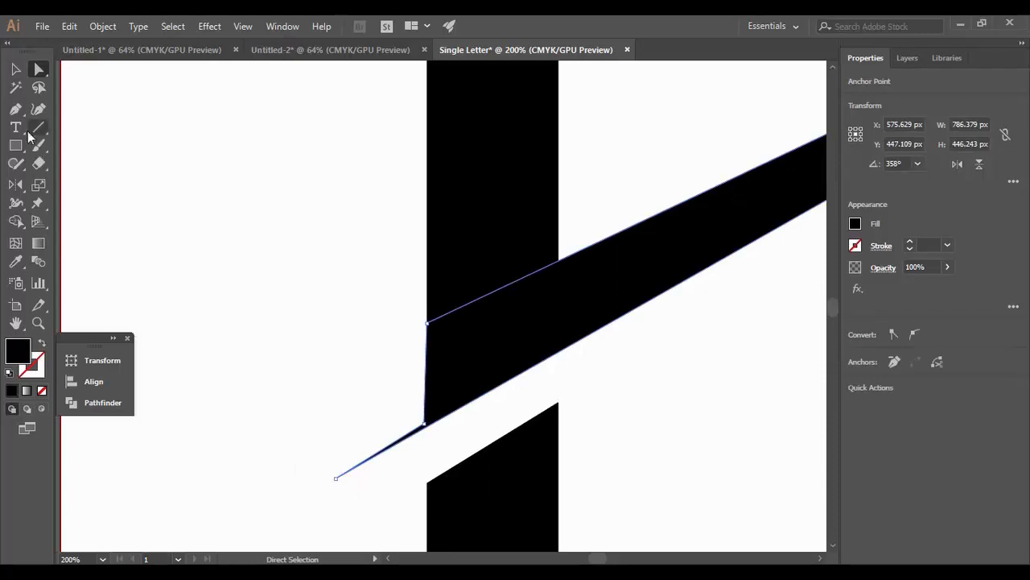
{"action": "left_click", "coordinate": [16, 109]}
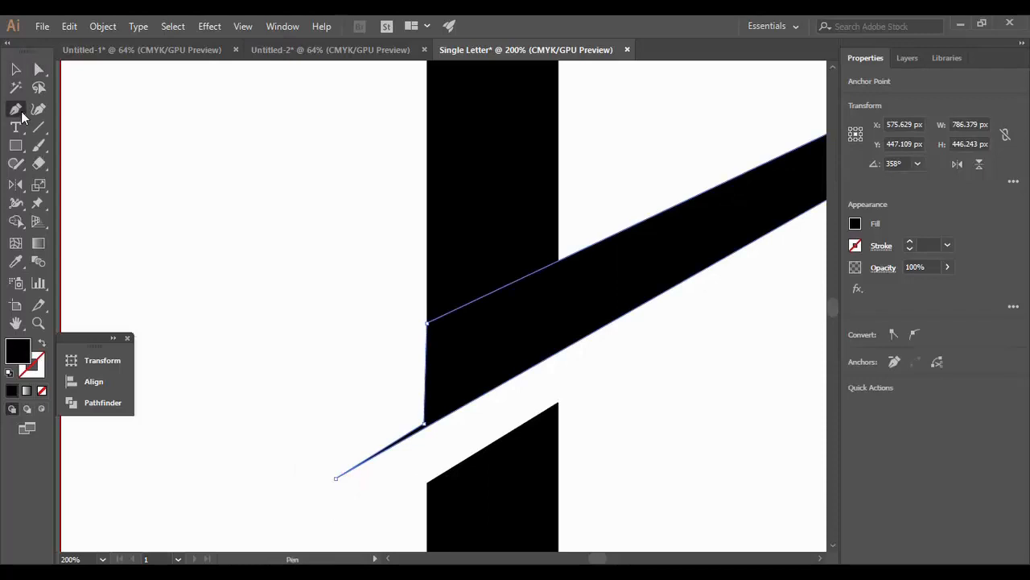
{"action": "left_click", "coordinate": [336, 478]}
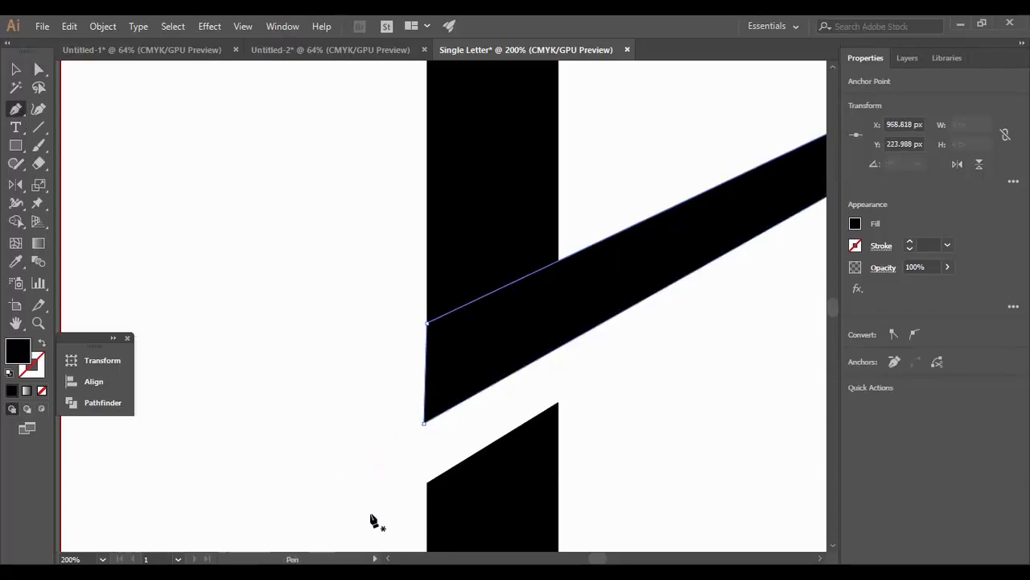
{"action": "left_click", "coordinate": [38, 70]}
{"action": "key", "text": "ctrl+0"}
{"action": "left_click", "coordinate": [595, 386]}
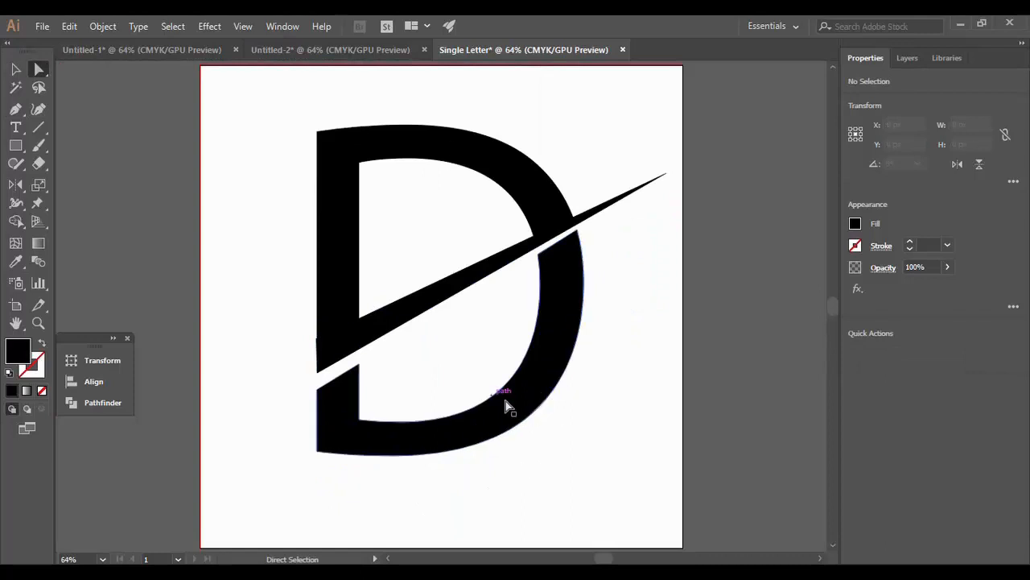
Combine the upper piece of the D and the slash into one shape with Pathfinder's Merge
{"action": "left_click", "coordinate": [576, 354]}
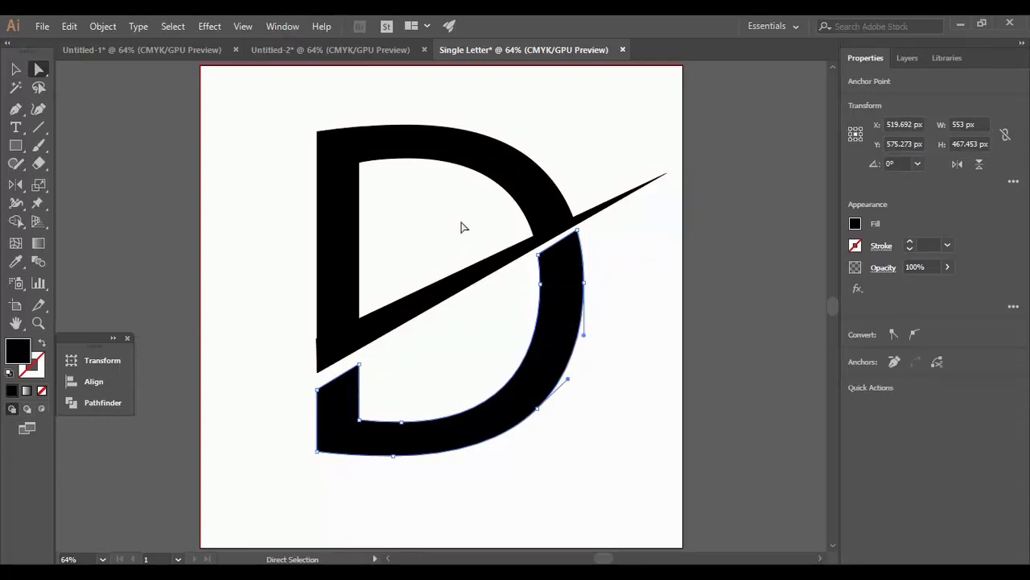
{"action": "left_click", "coordinate": [552, 213]}
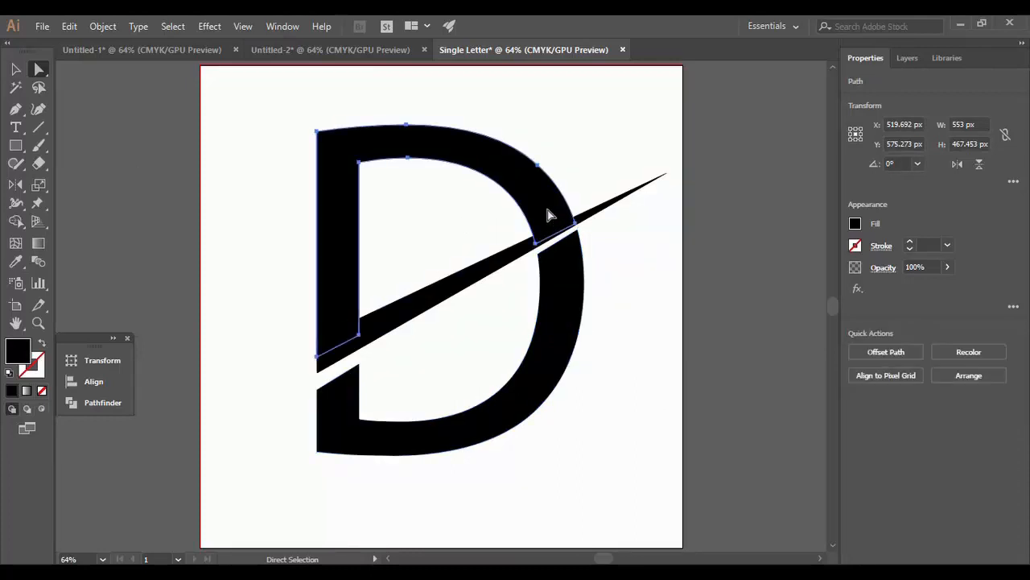
{"action": "left_click", "coordinate": [398, 239]}
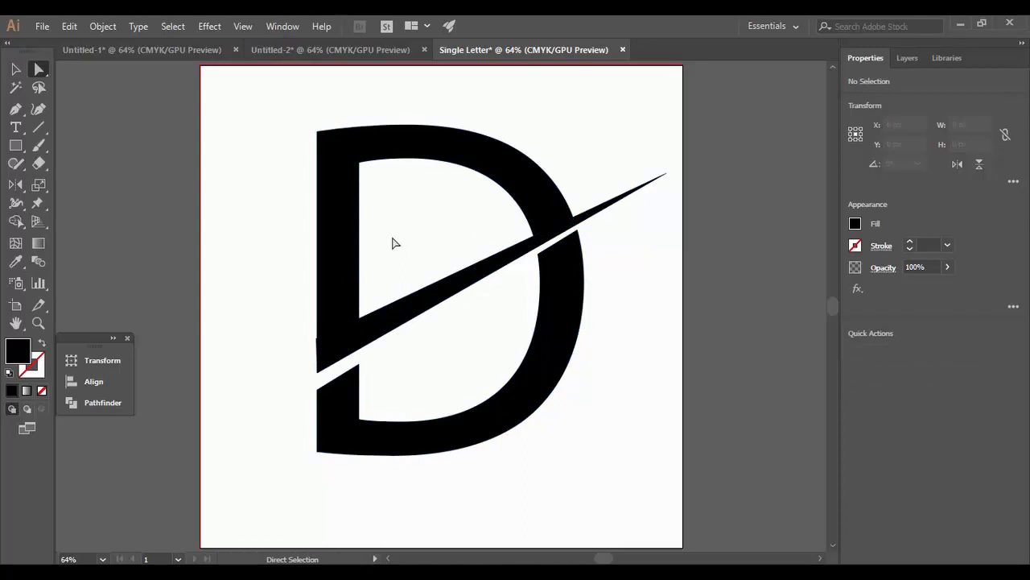
{"action": "left_click", "coordinate": [345, 269]}
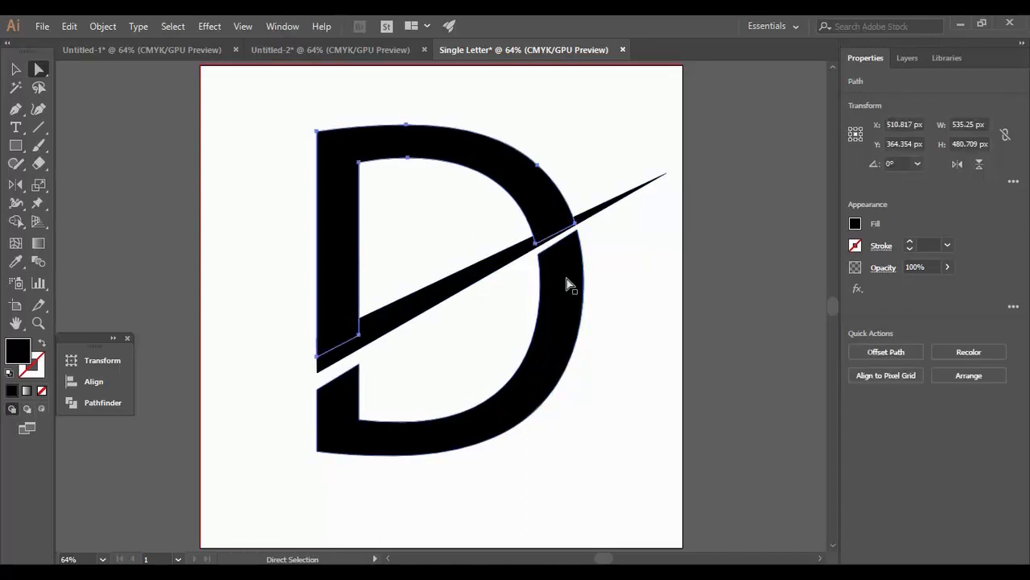
{"action": "left_click", "coordinate": [487, 268]}
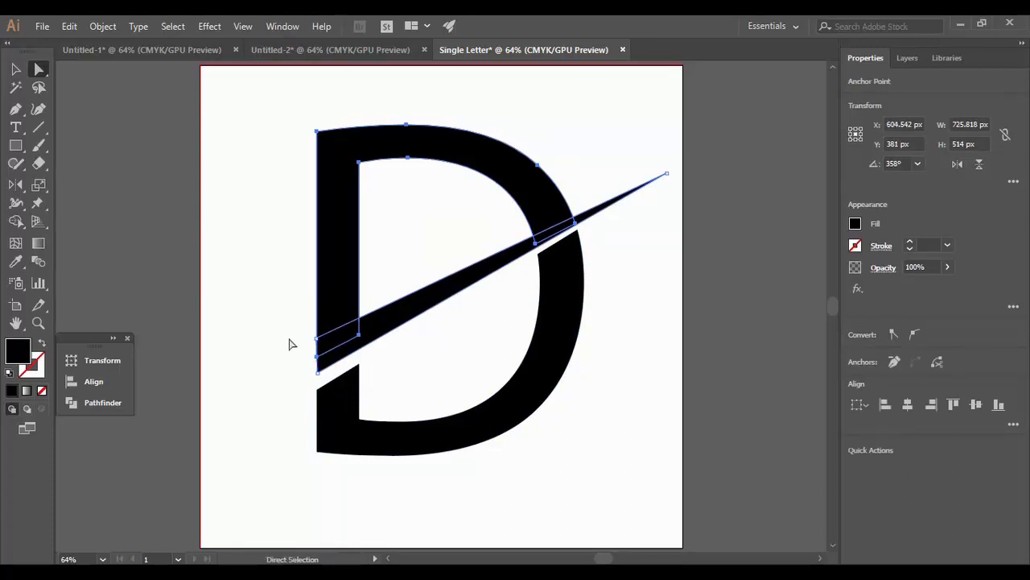
{"action": "left_click", "coordinate": [103, 403]}
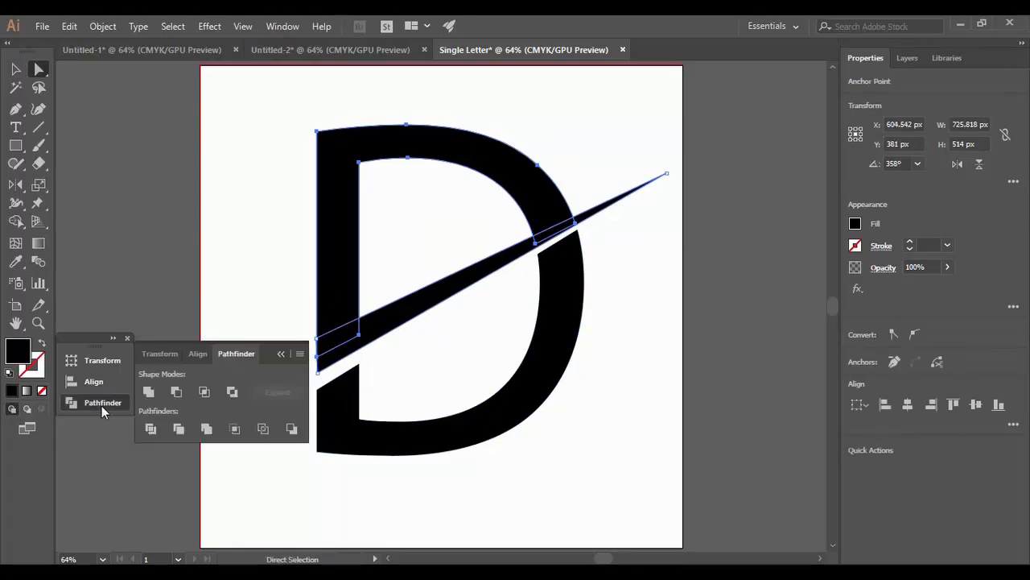
{"action": "left_click", "coordinate": [206, 435]}
{"action": "left_click", "coordinate": [322, 471]}
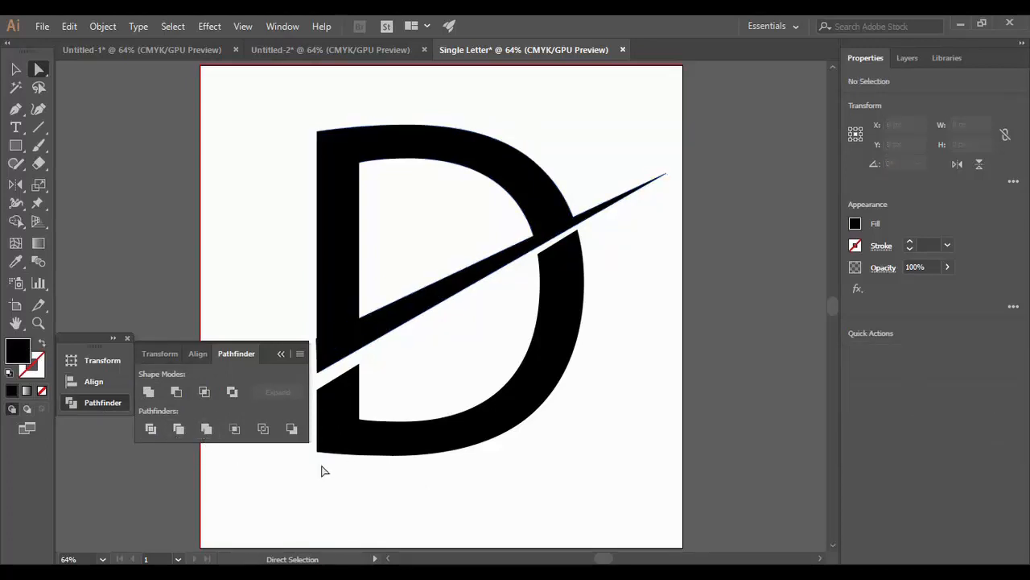
{"action": "left_click", "coordinate": [281, 353]}
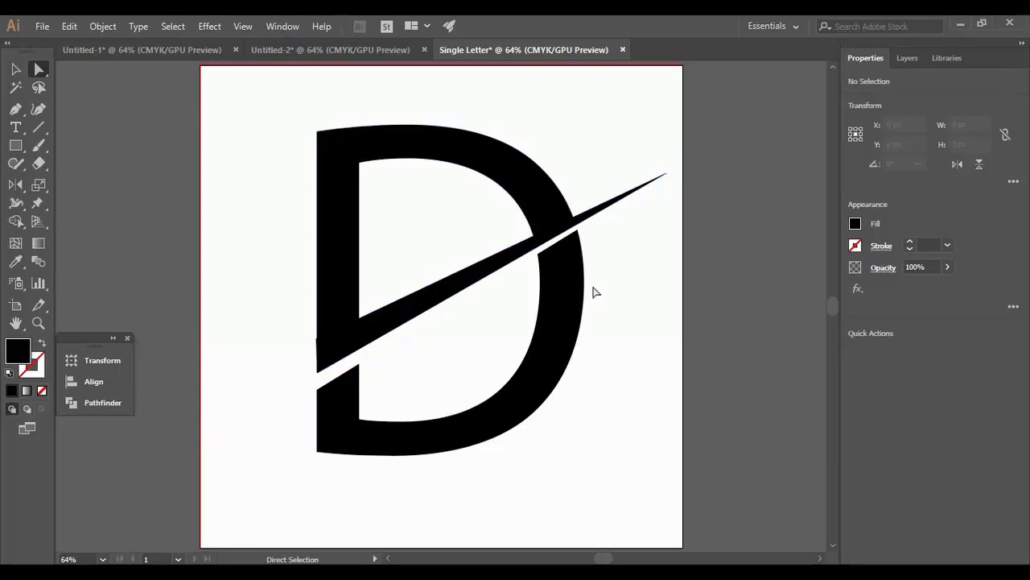
Move the upper and lower pieces of the D upward on the artboard, leaving a wider diagonal gap between them
{"action": "mouse_move", "coordinate": [541, 205]}
{"action": "left_mouse_down"}
{"action": "mouse_move", "coordinate": [524, 184]}
{"action": "mouse_move", "coordinate": [571, 212]}
{"action": "mouse_move", "coordinate": [537, 202]}
{"action": "left_mouse_up"}
{"action": "left_click_drag", "start_coordinate": [561, 341], "coordinate": [552, 327]}
{"action": "left_click", "coordinate": [625, 361]}
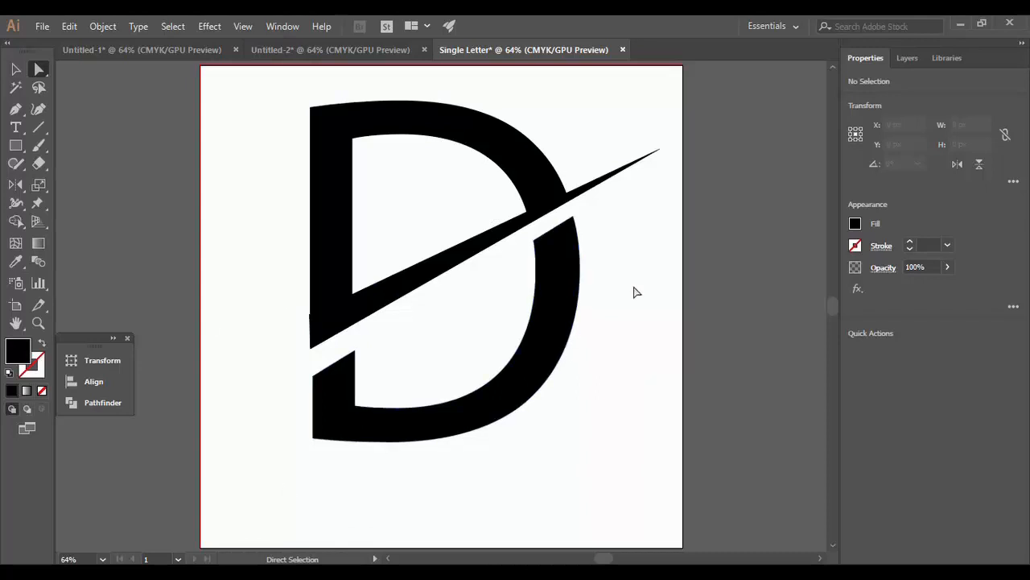
Fill the lower piece of the D with the near-black colour 1e1a1c and deselect it
{"action": "left_click", "coordinate": [566, 331]}
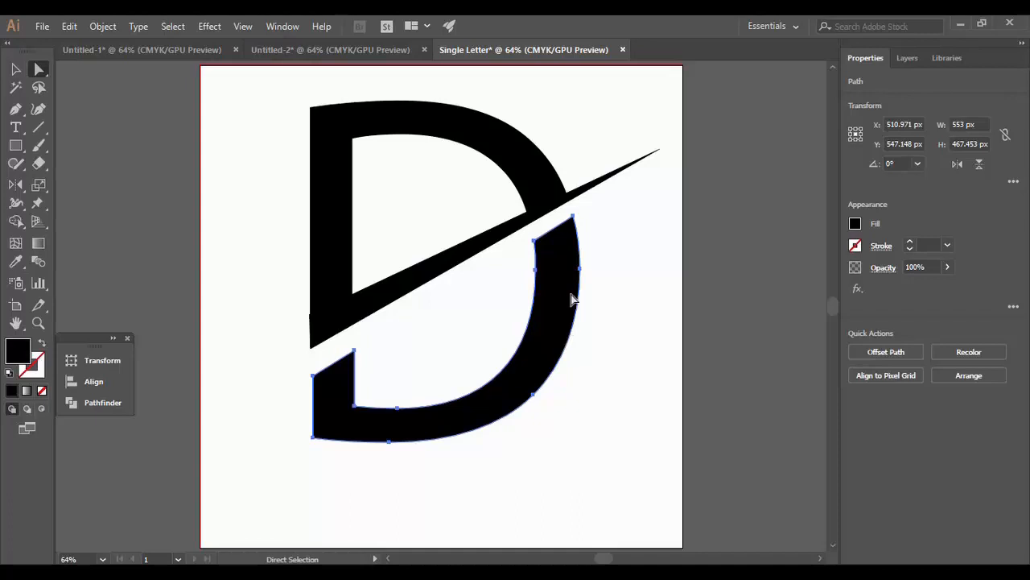
{"action": "double_click", "coordinate": [19, 355]}
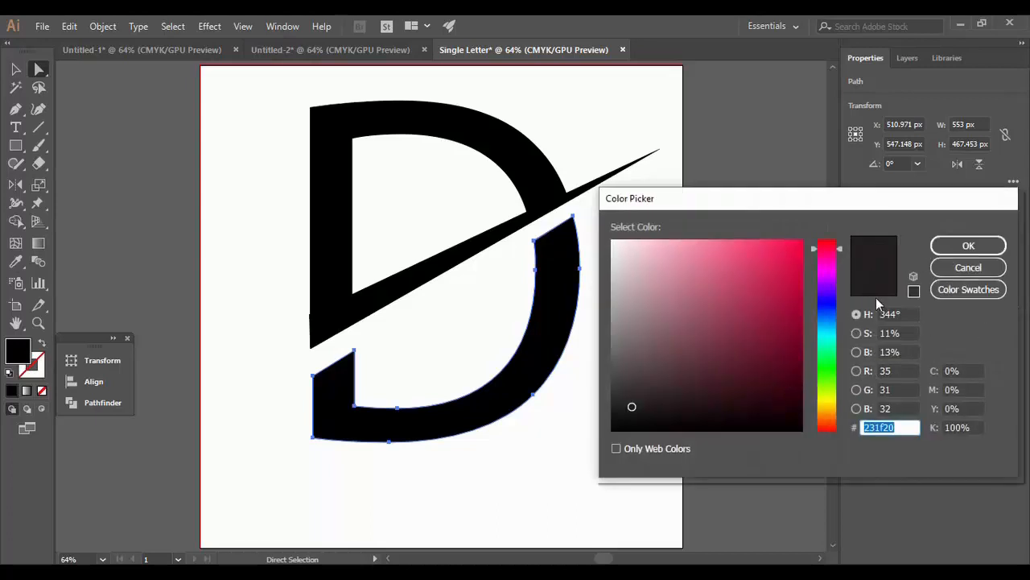
{"action": "mouse_move", "coordinate": [629, 409]}
{"action": "left_mouse_down"}
{"action": "mouse_move", "coordinate": [620, 413]}
{"action": "mouse_move", "coordinate": [633, 409]}
{"action": "left_mouse_up"}
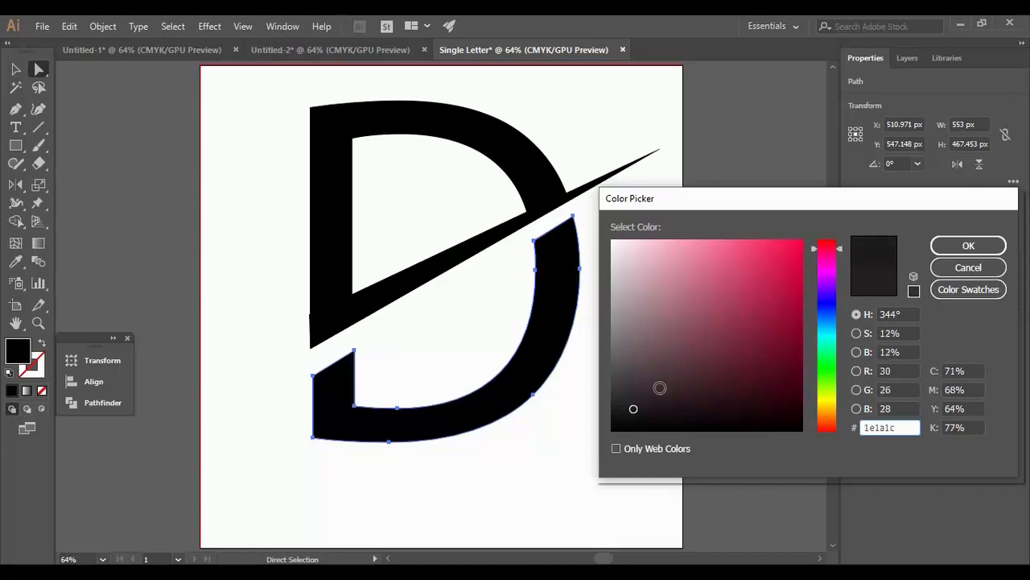
{"action": "left_click", "coordinate": [968, 247]}
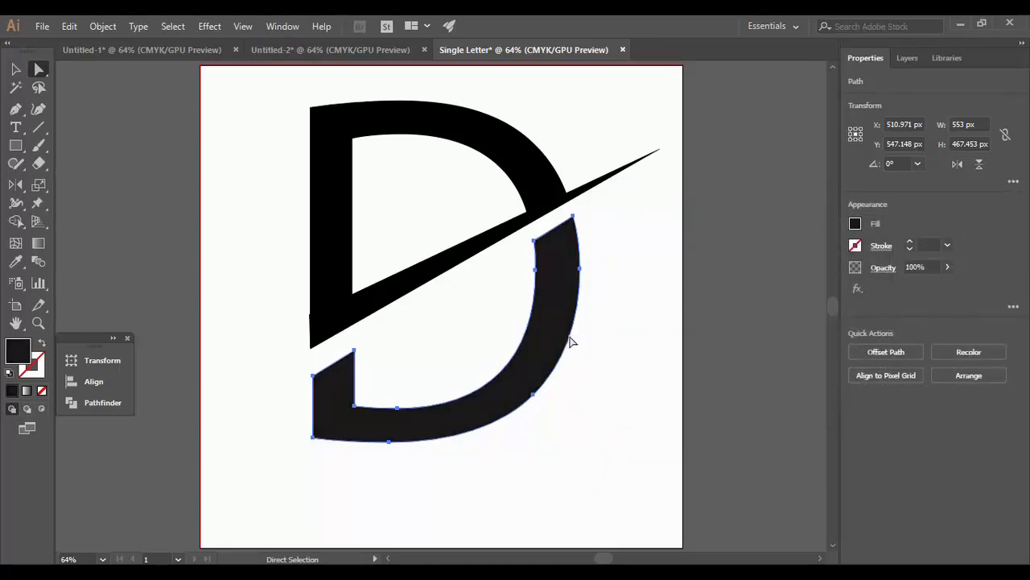
{"action": "left_click", "coordinate": [604, 343]}
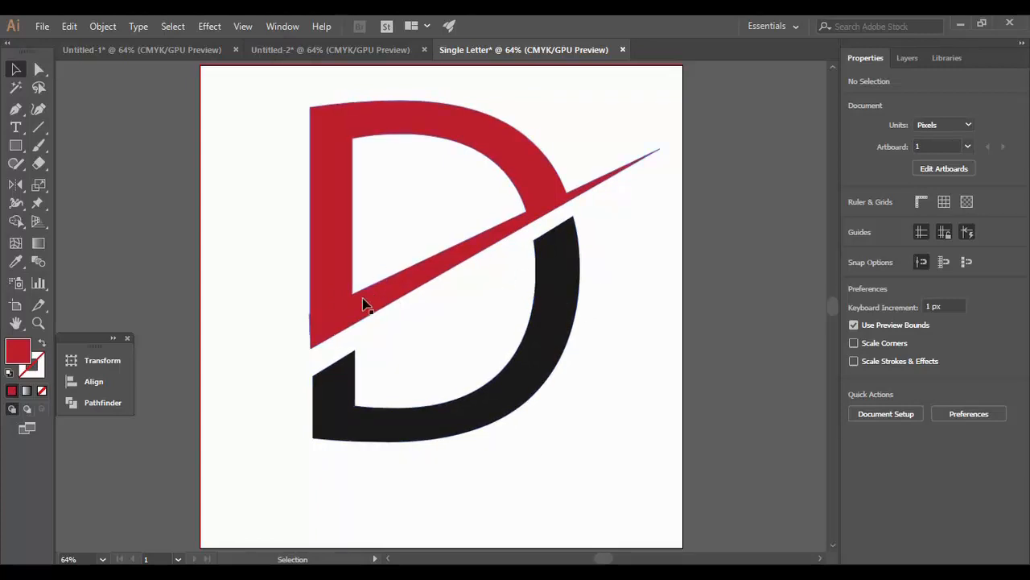
Give the red upper piece of the D a 4 pt stroke
{"action": "left_click", "coordinate": [329, 310]}
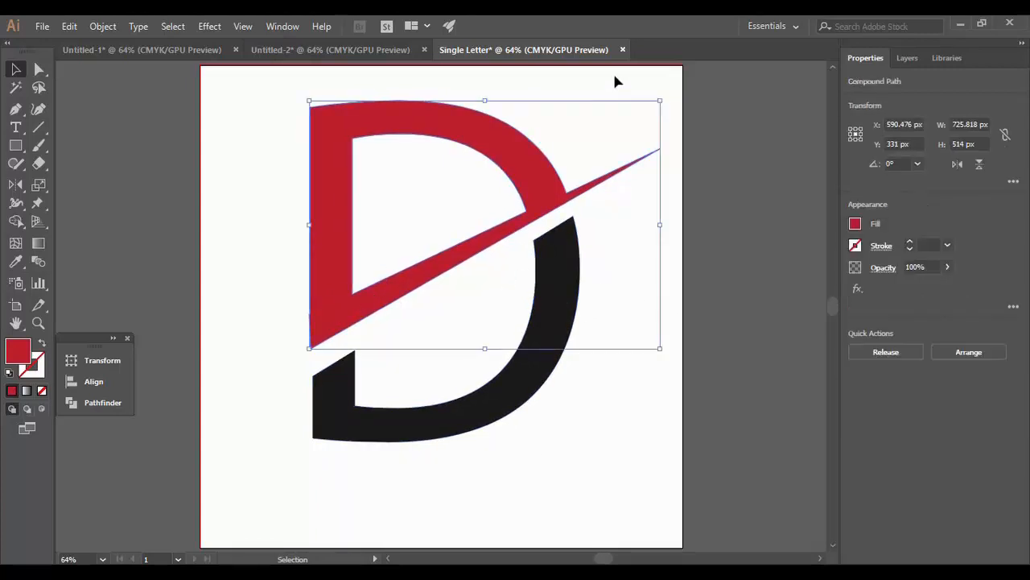
{"action": "left_click", "coordinate": [910, 242]}
{"action": "left_click", "coordinate": [910, 242]}
{"action": "left_click", "coordinate": [910, 242]}
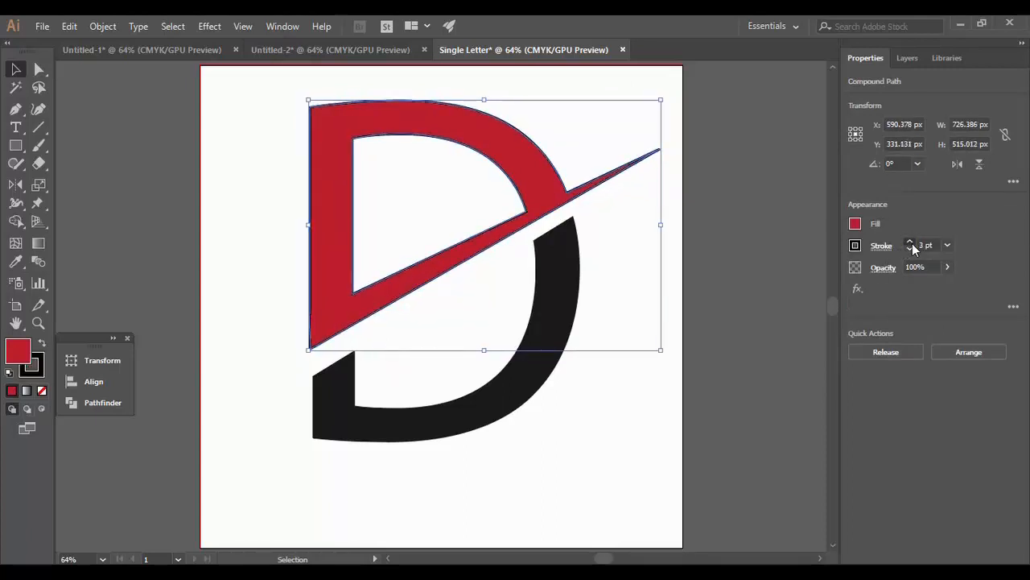
{"action": "left_click", "coordinate": [910, 242]}
Set the stroke of the red upper piece to dark red 931a22 and deselect it
{"action": "left_click", "coordinate": [36, 368]}
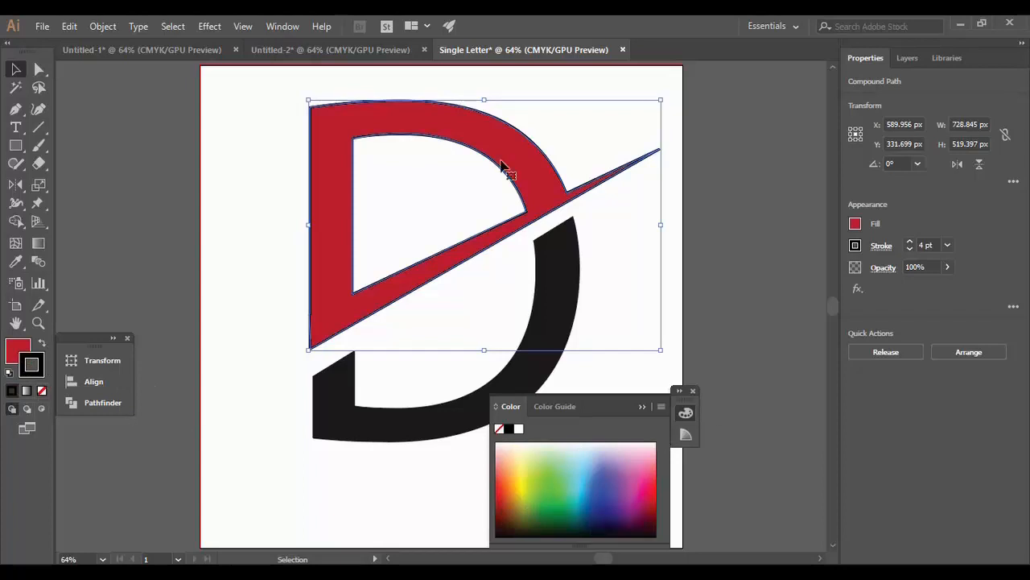
{"action": "left_click", "coordinate": [16, 260]}
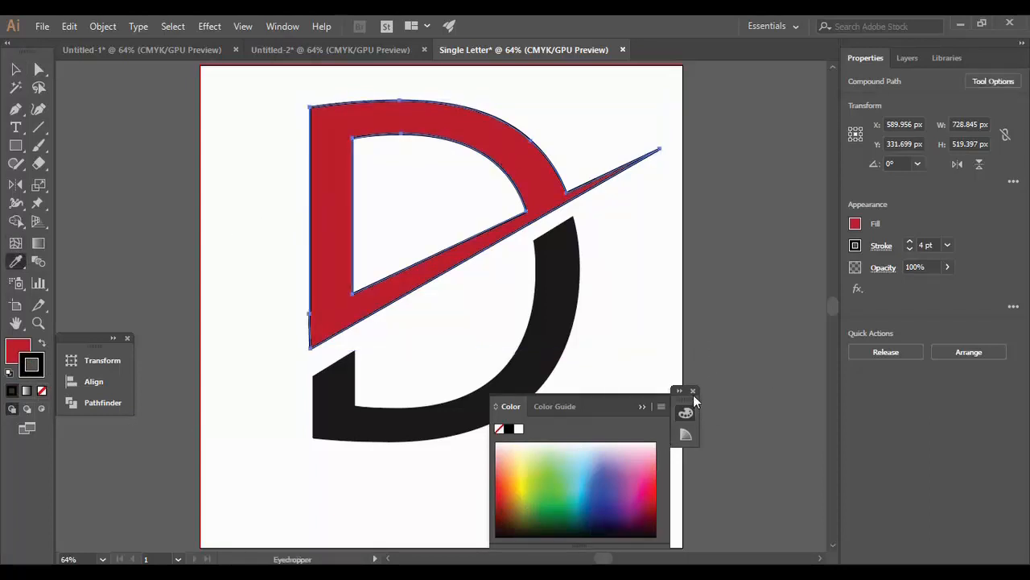
{"action": "left_click", "coordinate": [693, 391]}
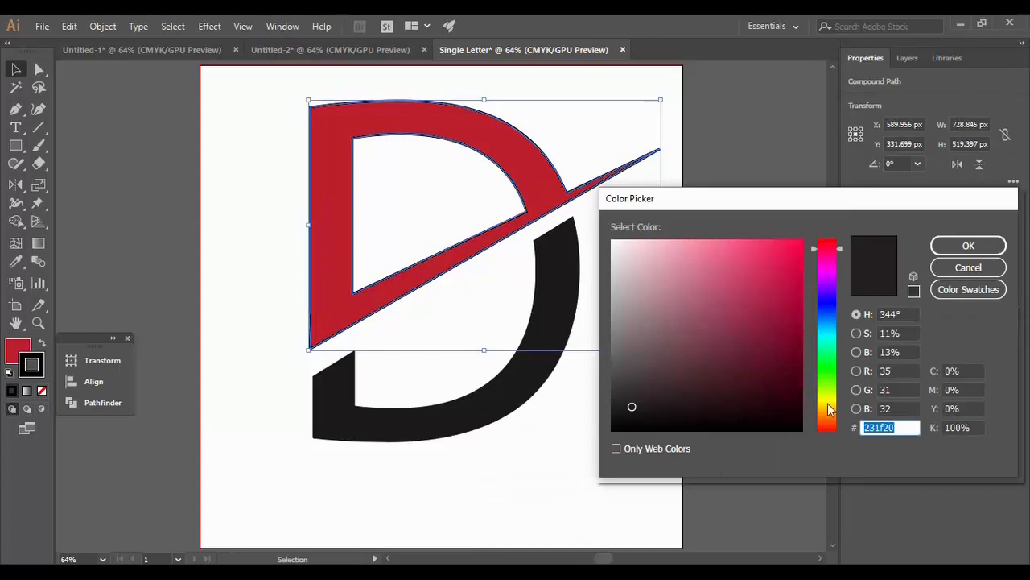
{"action": "type", "text": "931d27"}
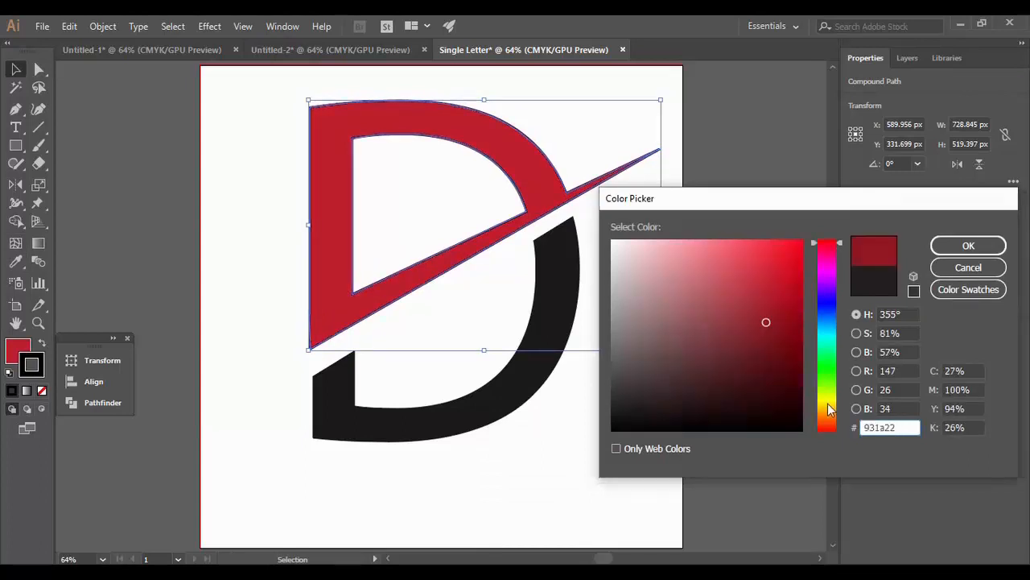
{"action": "key", "text": "Return"}
{"action": "left_click", "coordinate": [641, 408]}
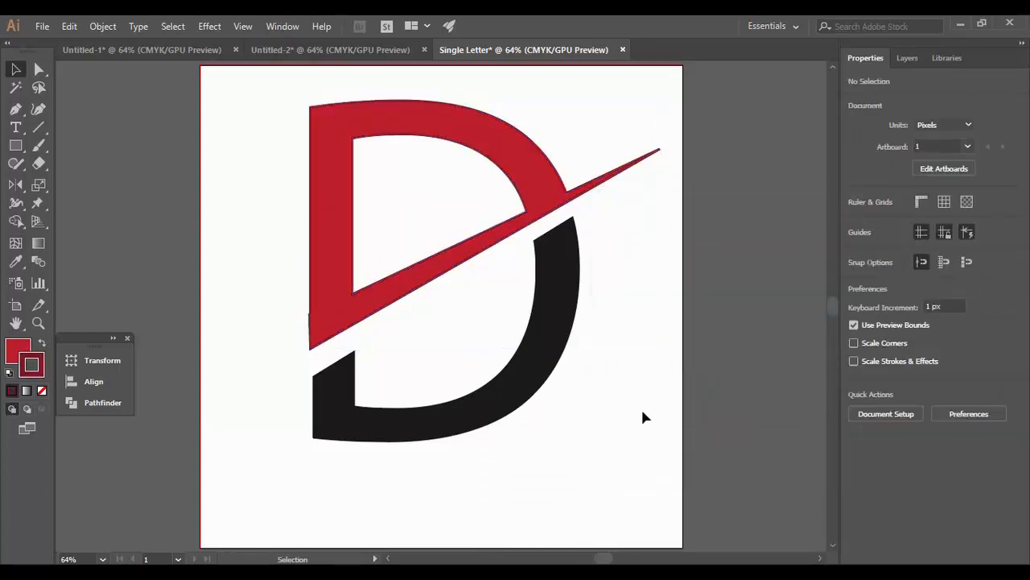
Change the fill of the upper piece to the slightly brighter red c12135 and deselect it
{"action": "left_click", "coordinate": [519, 181]}
{"action": "double_click", "coordinate": [12, 352]}
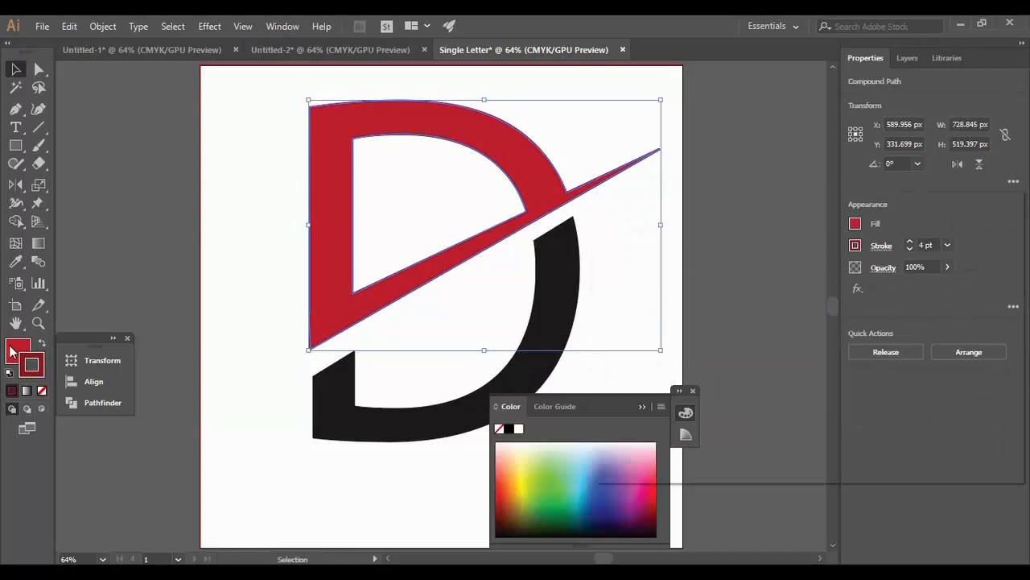
{"action": "type", "text": "c62437"}
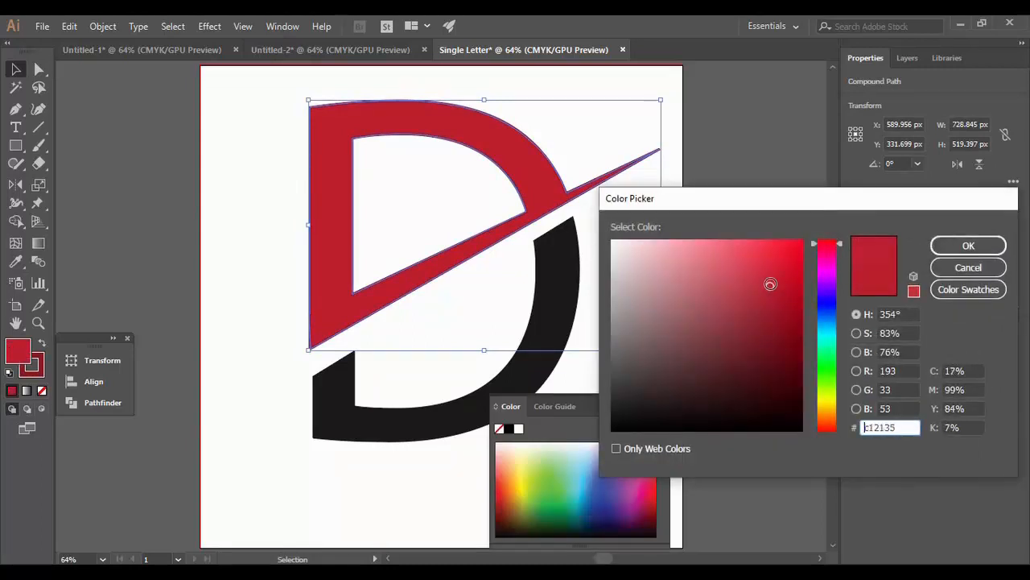
{"action": "left_click", "coordinate": [951, 246]}
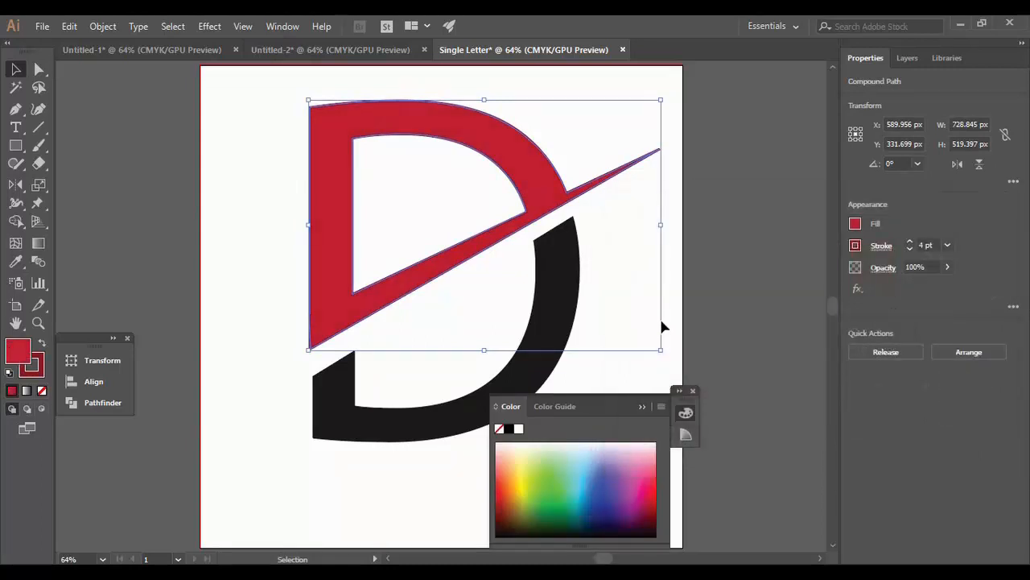
{"action": "left_click", "coordinate": [663, 330]}
{"action": "left_click", "coordinate": [693, 391]}
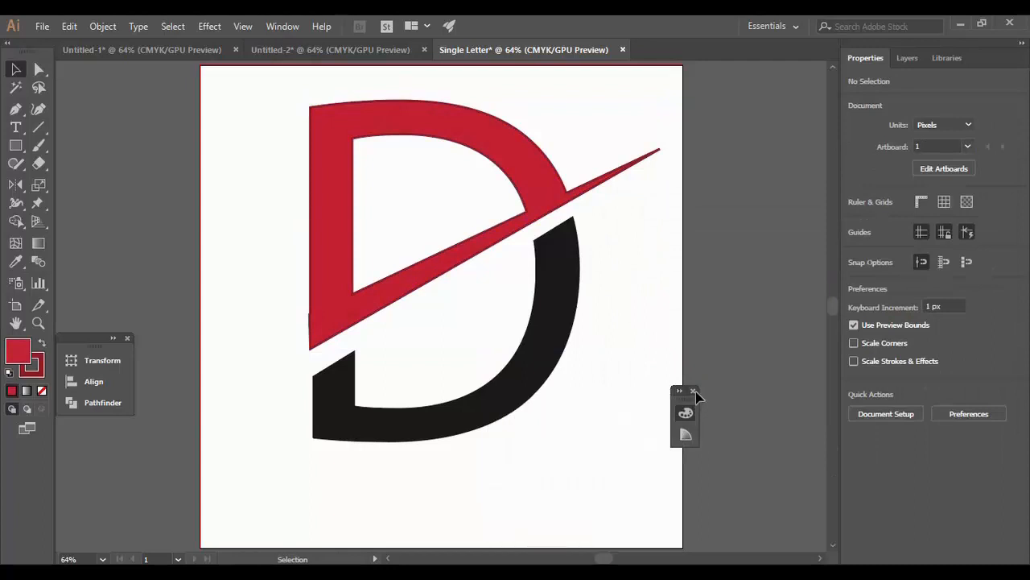
Add a black 4 pt stroke to the dark lower piece of the D and deselect it
{"action": "left_click", "coordinate": [534, 379]}
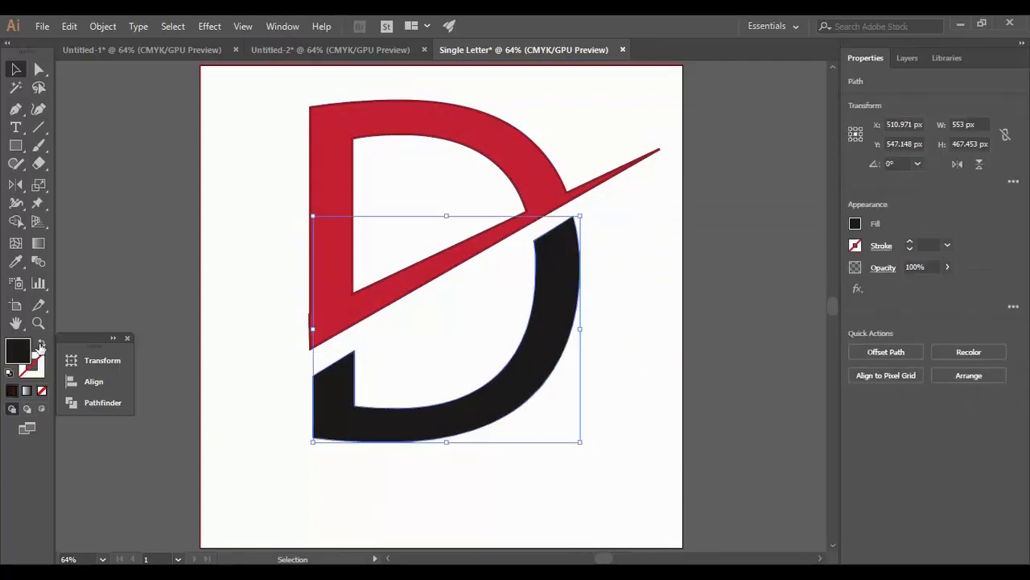
{"action": "left_click", "coordinate": [39, 369]}
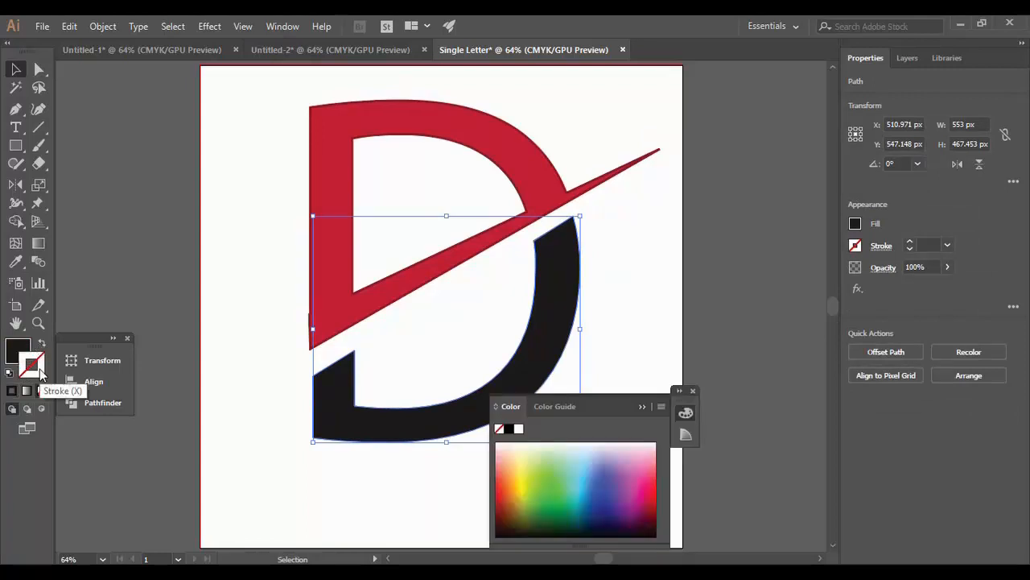
{"action": "left_click", "coordinate": [509, 429]}
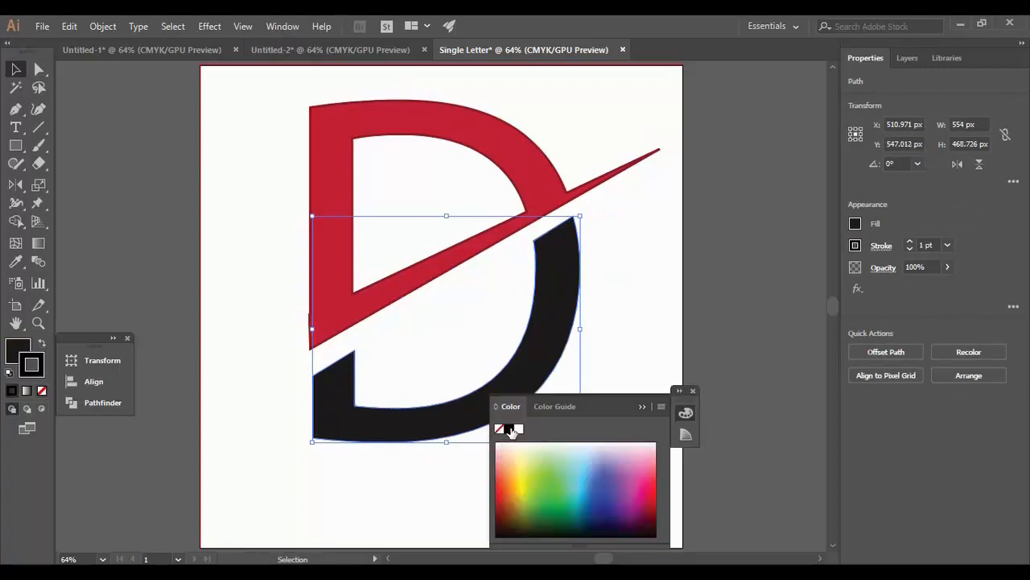
{"action": "left_click", "coordinate": [910, 241]}
{"action": "left_click", "coordinate": [910, 241]}
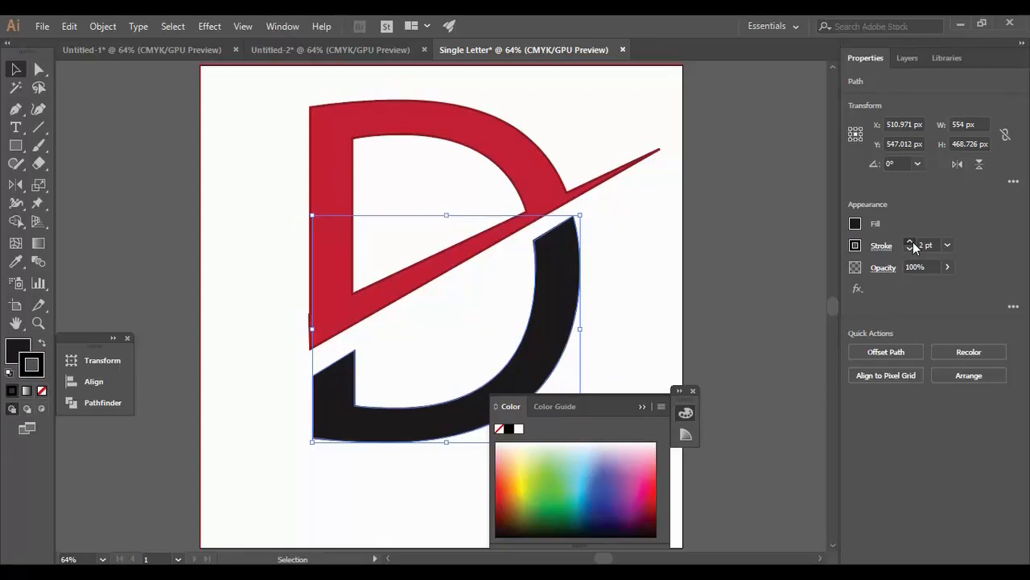
{"action": "left_click", "coordinate": [909, 241]}
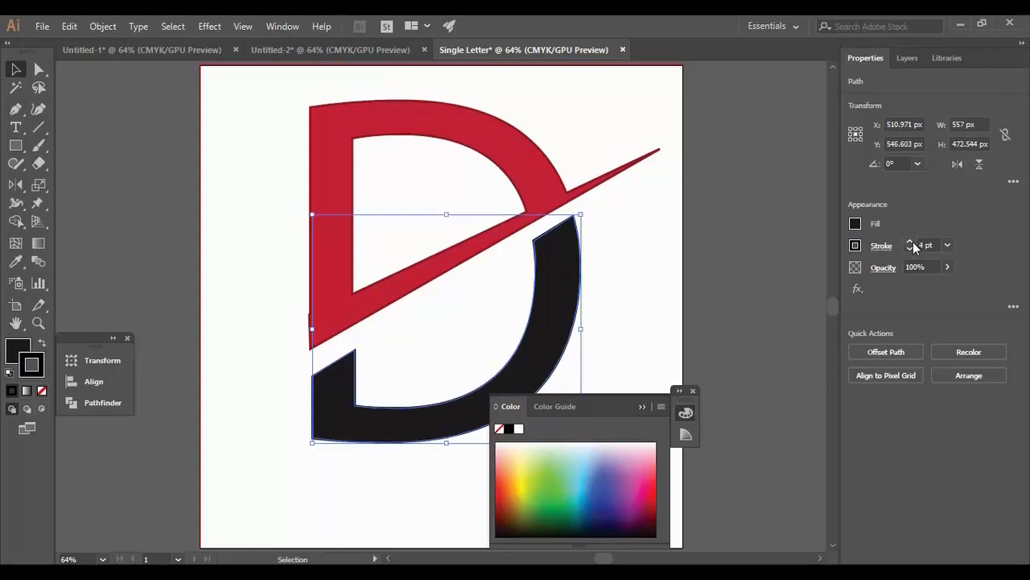
{"action": "left_click", "coordinate": [693, 391]}
{"action": "left_click", "coordinate": [656, 384]}
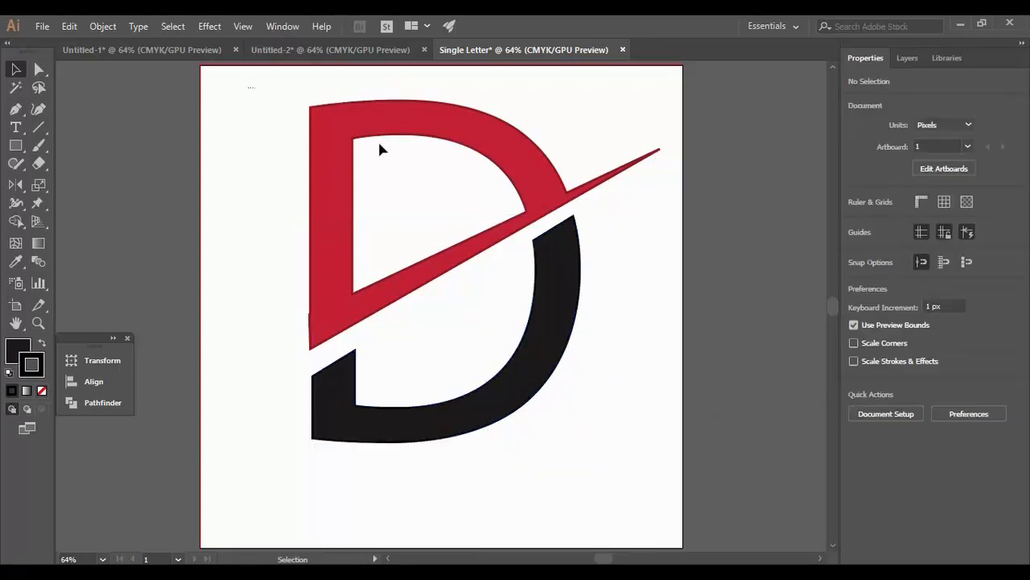
{"action": "left_click_drag", "start_coordinate": [382, 149], "coordinate": [663, 497]}
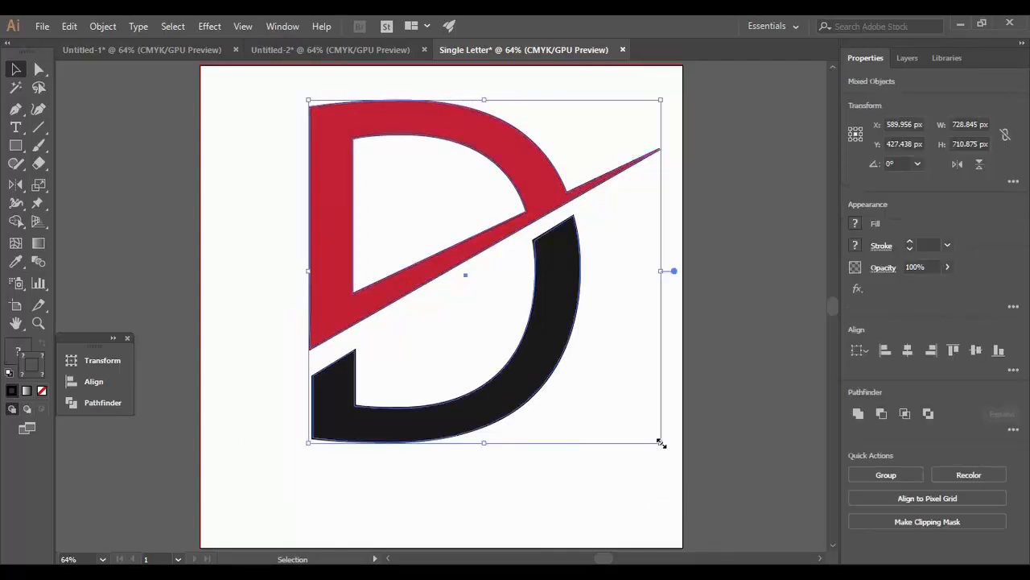
{"action": "key", "text": "shift"}
{"action": "left_click", "coordinate": [614, 515]}
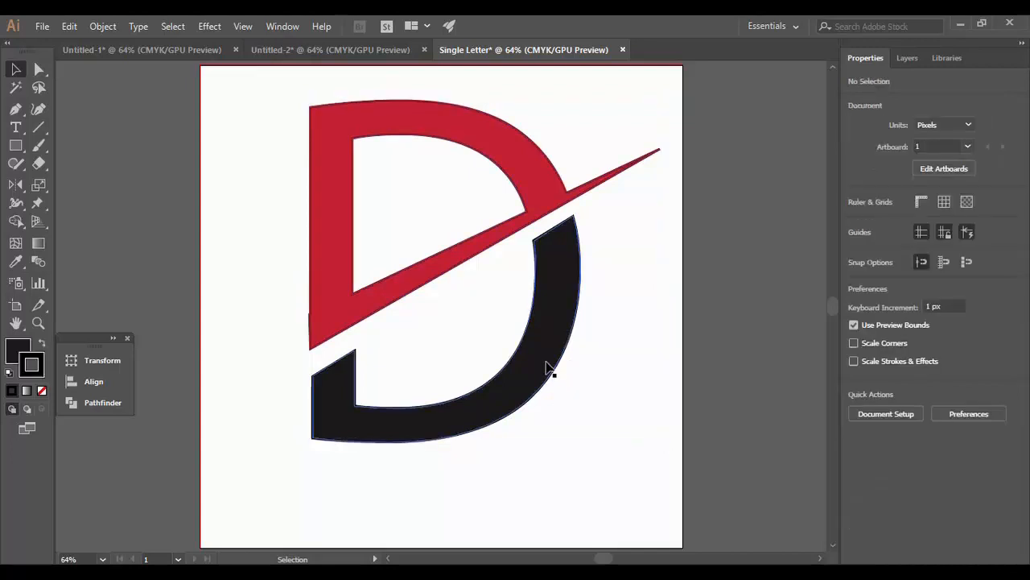
Move the lower piece slightly down from the slash and nudge it to X 504 px, aligning its outer edge with the upper stem
{"action": "mouse_move", "coordinate": [538, 387]}
{"action": "left_mouse_down"}
{"action": "mouse_move", "coordinate": [533, 398]}
{"action": "mouse_move", "coordinate": [553, 391]}
{"action": "mouse_move", "coordinate": [531, 391]}
{"action": "left_mouse_up"}
{"action": "left_click", "coordinate": [579, 409]}
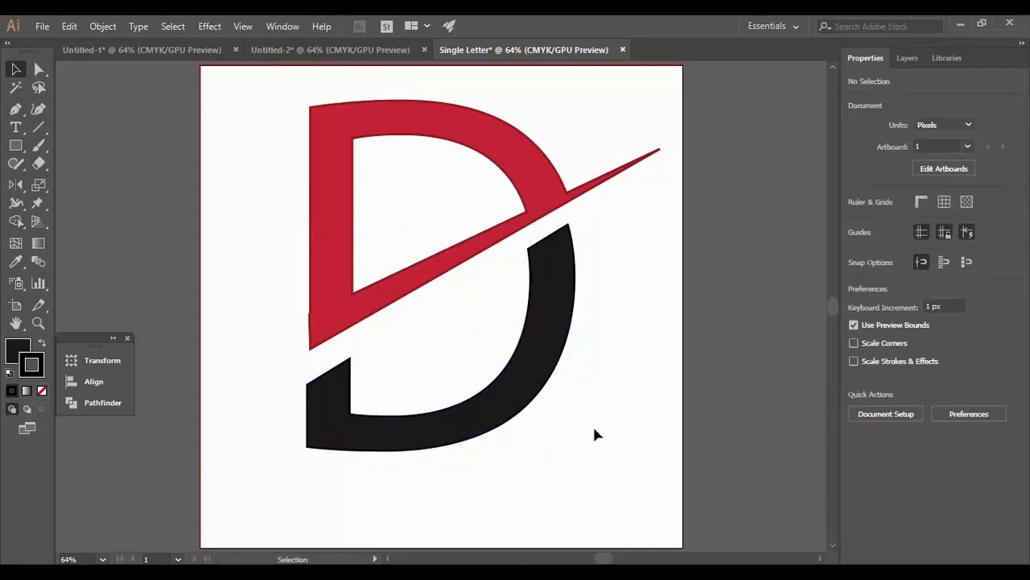
{"action": "left_click", "coordinate": [539, 353]}
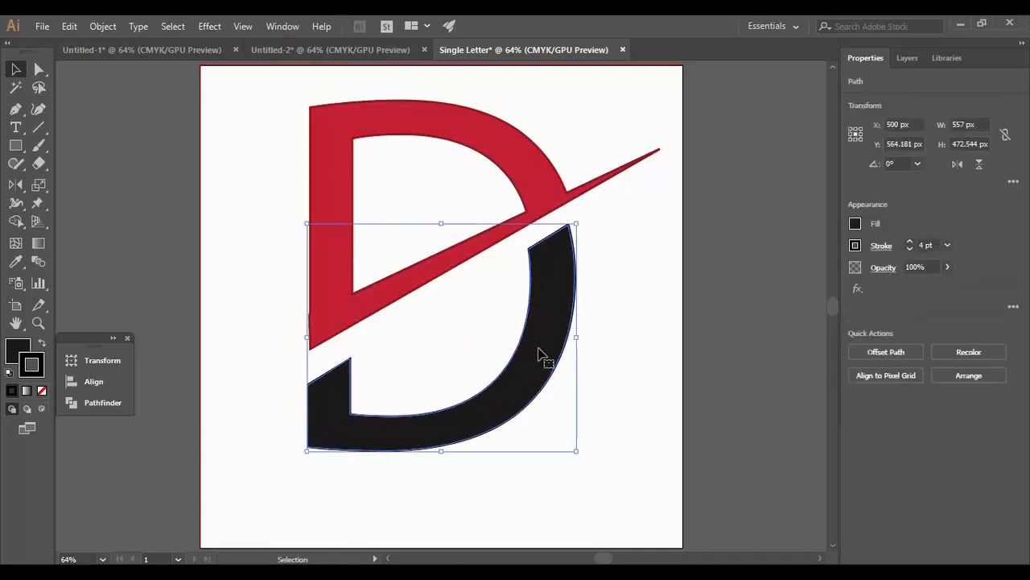
{"action": "key", "text": "Right"}
{"action": "key", "text": "Right"}
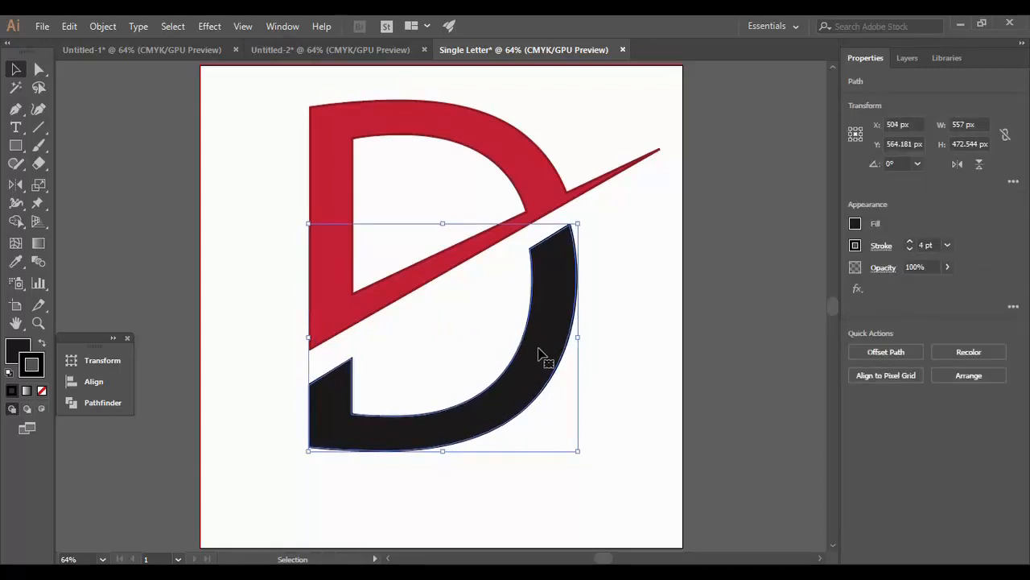
Nudge the black lower piece of the letter D to the right and group it with the red upper piece
{"action": "key", "text": "Right"}
{"action": "left_click", "coordinate": [602, 366]}
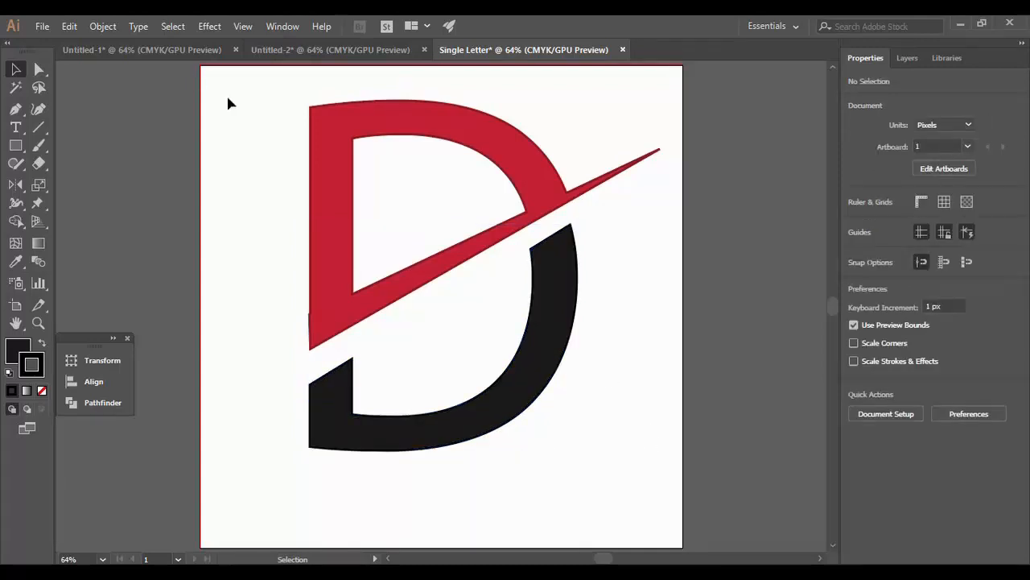
{"action": "left_click_drag", "start_coordinate": [263, 88], "coordinate": [633, 345]}
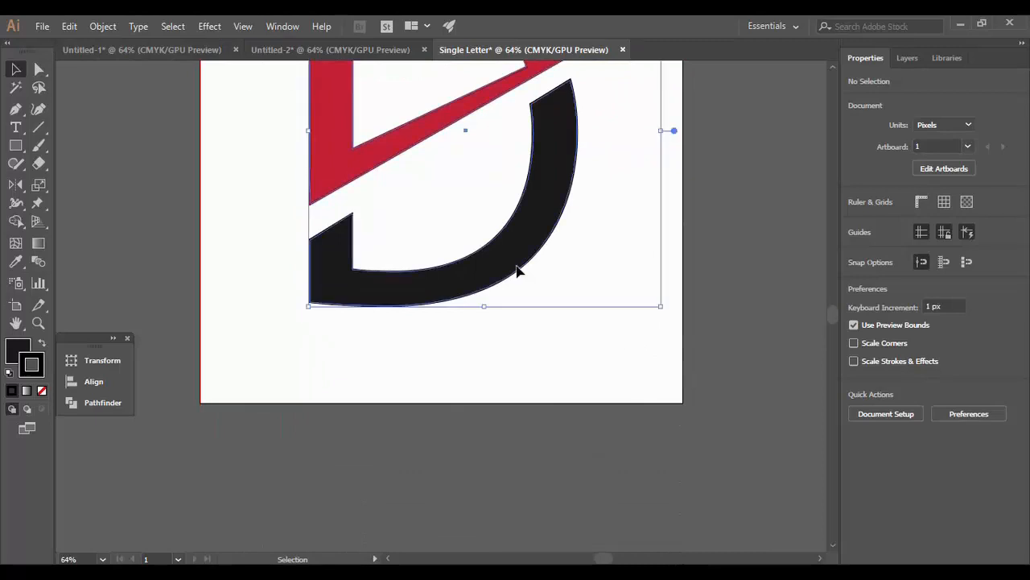
{"action": "right_click", "coordinate": [513, 263]}
{"action": "left_click", "coordinate": [590, 354]}
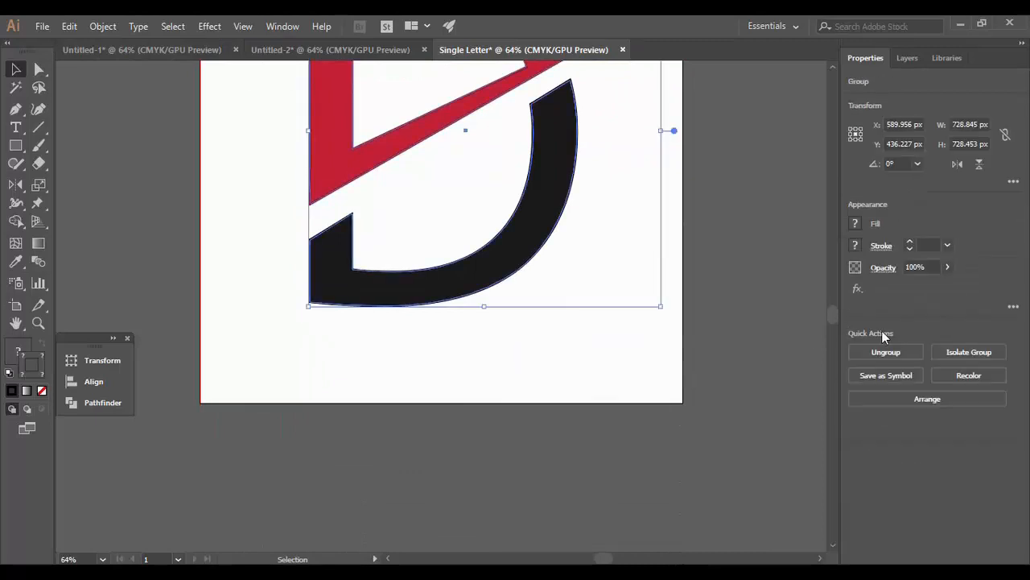
{"action": "left_click_drag", "start_coordinate": [831, 318], "coordinate": [834, 304]}
{"action": "left_click", "coordinate": [597, 524]}
{"action": "mouse_move", "coordinate": [512, 427]}
{"action": "left_mouse_down"}
{"action": "mouse_move", "coordinate": [524, 464]}
{"action": "mouse_move", "coordinate": [444, 470]}
{"action": "mouse_move", "coordinate": [541, 439]}
{"action": "left_mouse_up"}
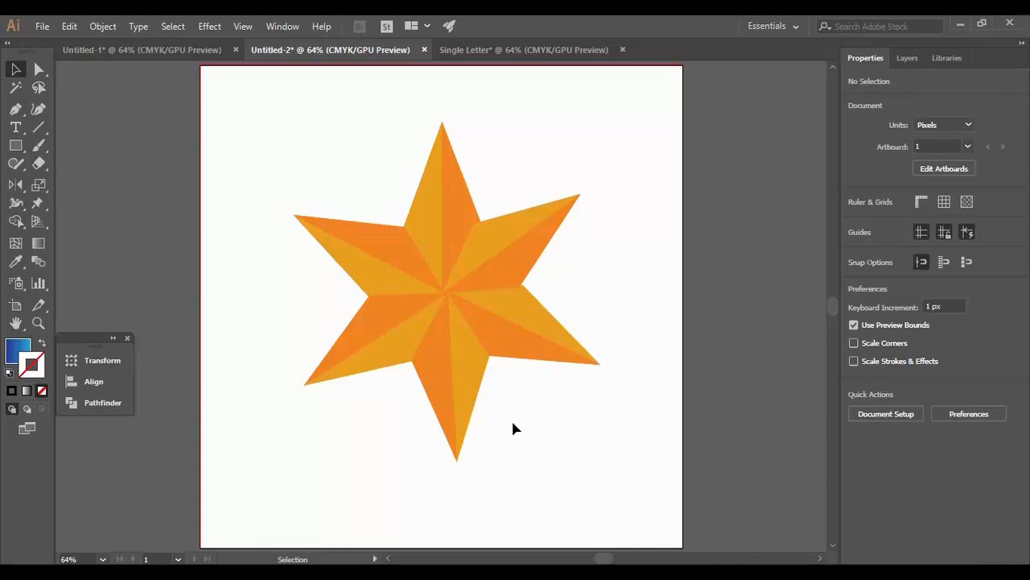
Create a new 1000 x 1000 px document named Star Vector
{"action": "left_click", "coordinate": [37, 29]}
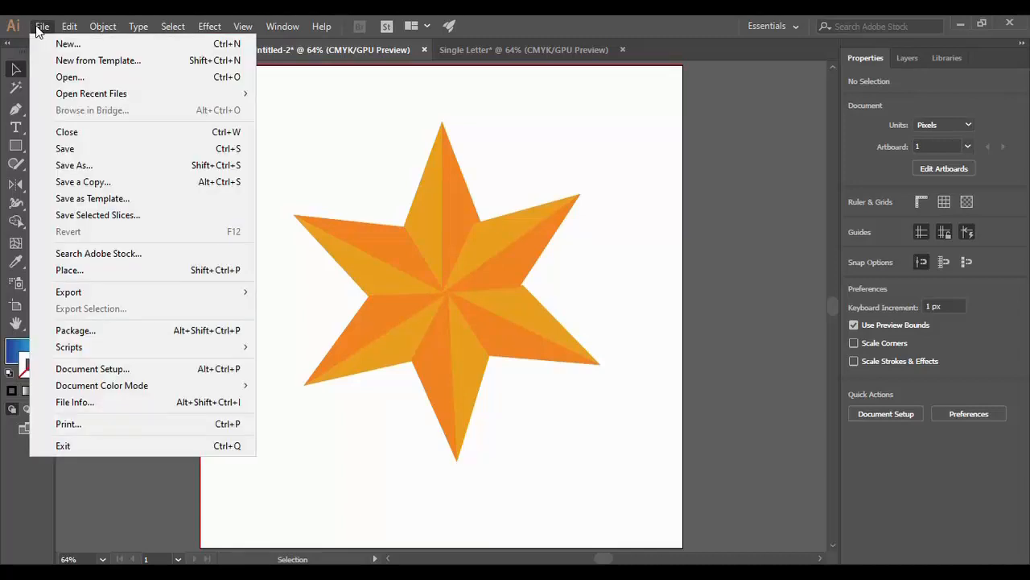
{"action": "left_click", "coordinate": [73, 43]}
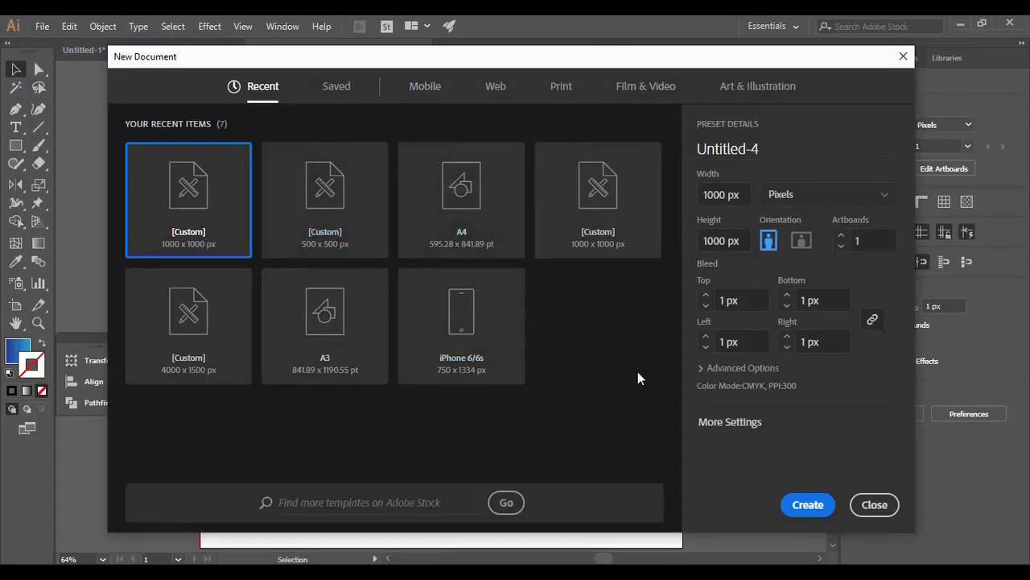
{"action": "left_click_drag", "start_coordinate": [769, 148], "coordinate": [688, 147]}
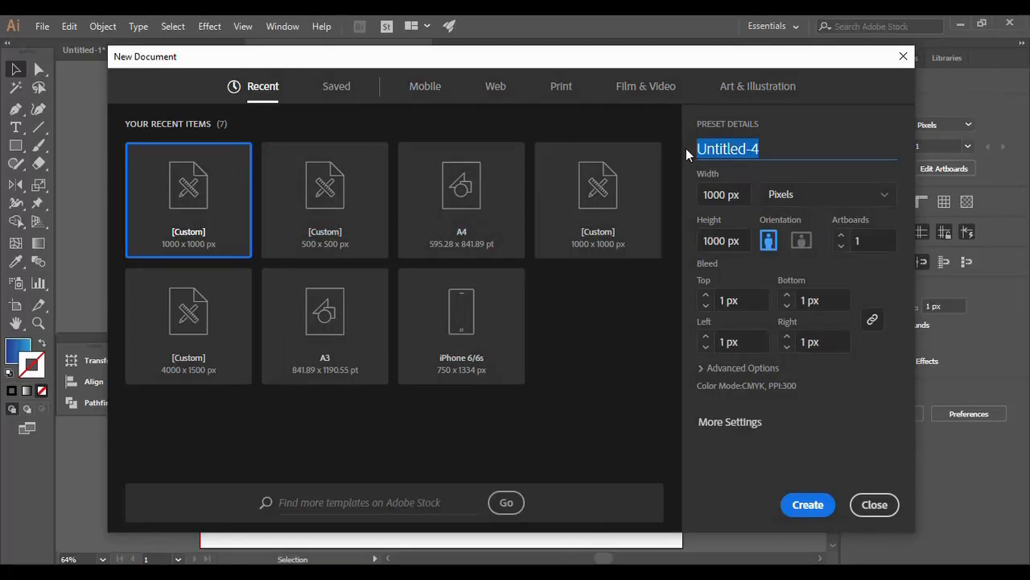
{"action": "type", "text": "St"}
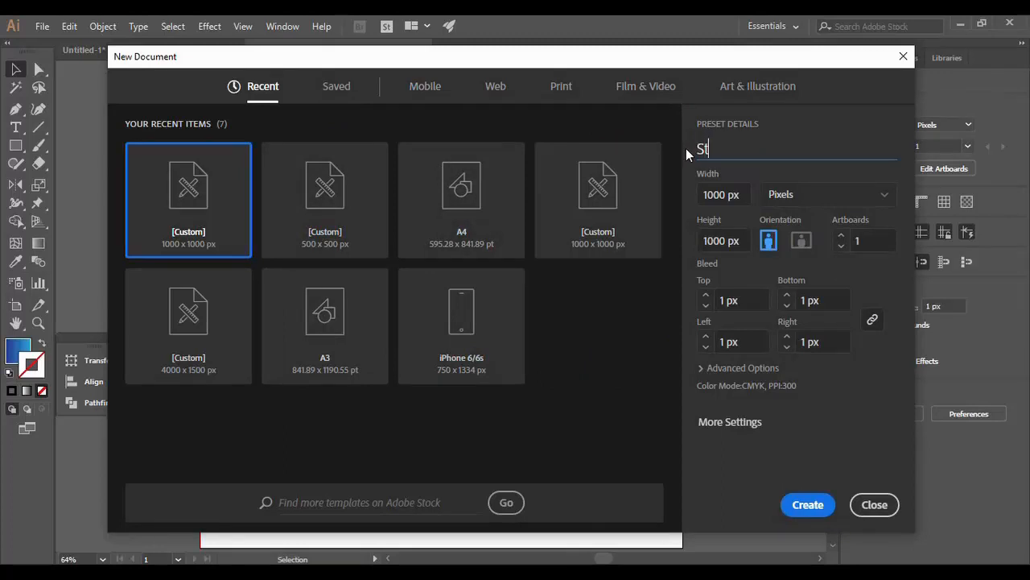
{"action": "type", "text": "ar Vector"}
{"action": "left_click", "coordinate": [806, 507]}
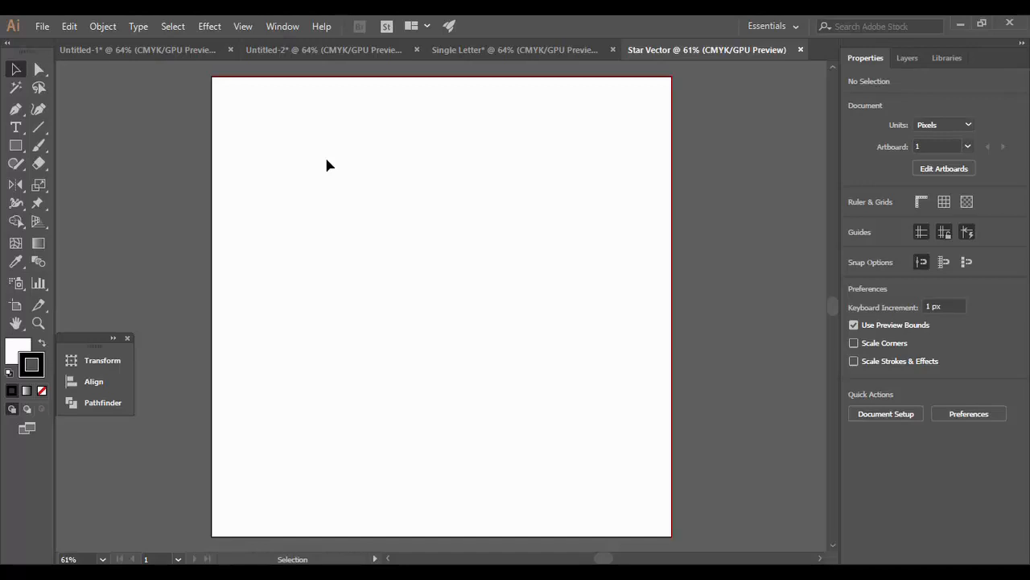
Show the rulers and place a vertical guide at about 488 px and horizontal guides at about 259 px and 614 px
{"action": "left_click", "coordinate": [242, 26]}
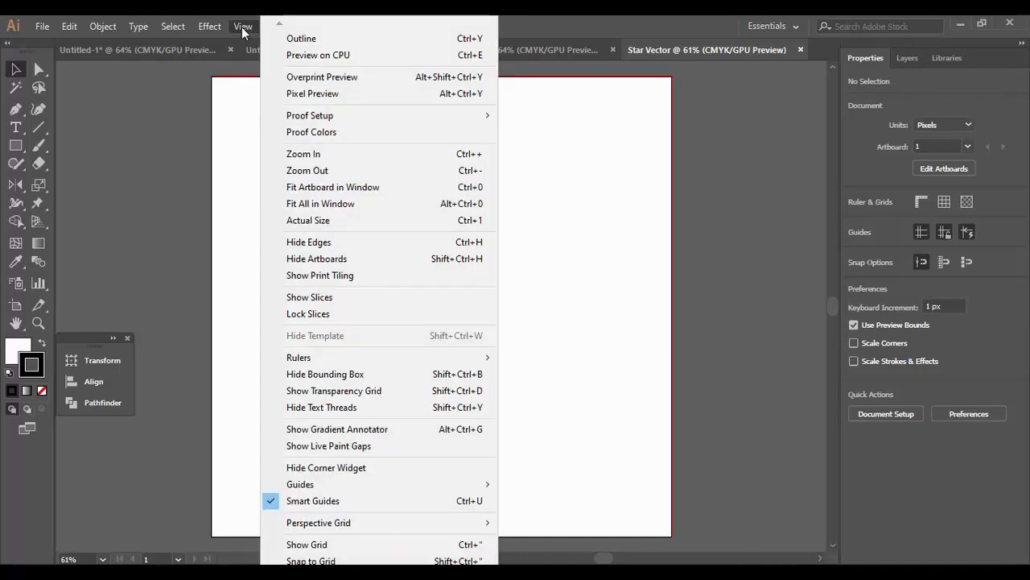
{"action": "mouse_move", "coordinate": [334, 488]}
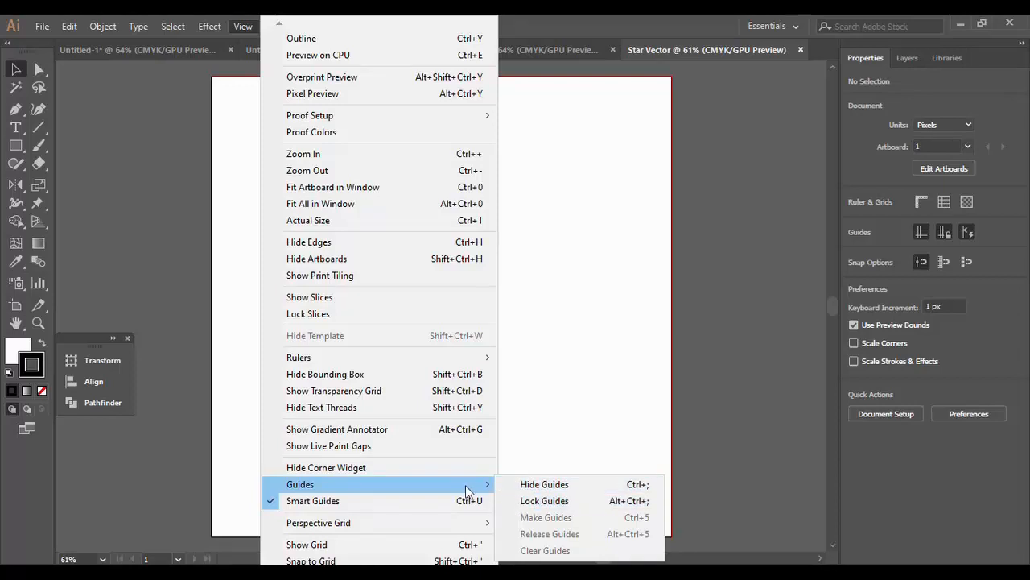
{"action": "mouse_move", "coordinate": [429, 360]}
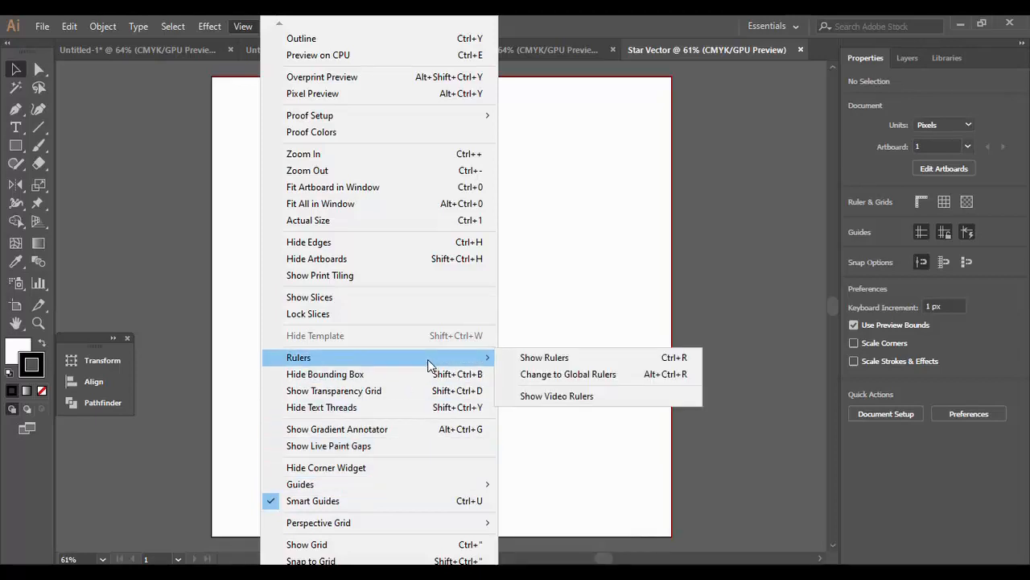
{"action": "left_click", "coordinate": [537, 358]}
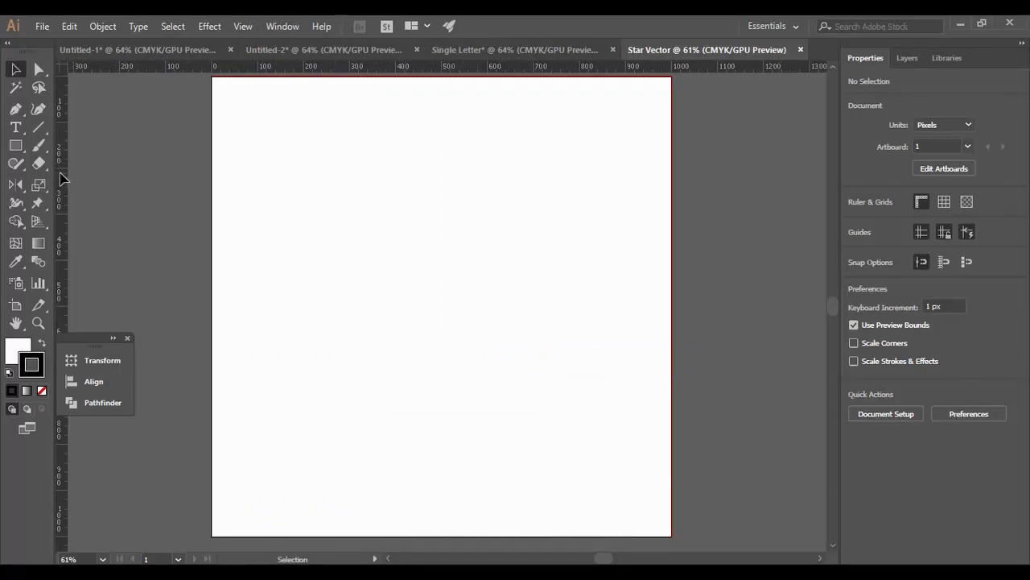
{"action": "left_click_drag", "start_coordinate": [63, 177], "coordinate": [432, 219]}
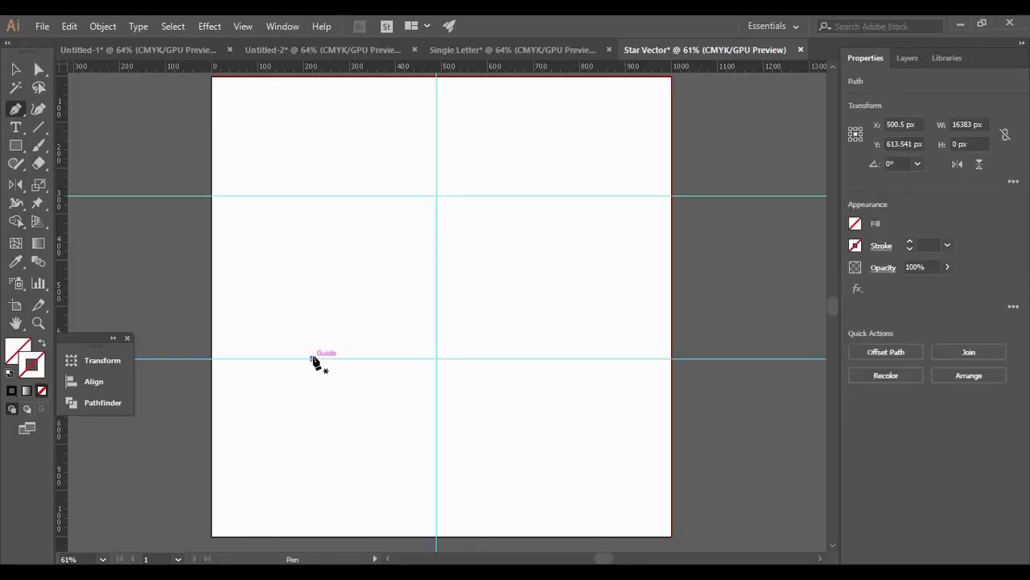
Draw a closed five-pointed star of crossing lines with the Pen tool, placing its points on the guides, and deselect it
{"action": "left_click", "coordinate": [312, 358]}
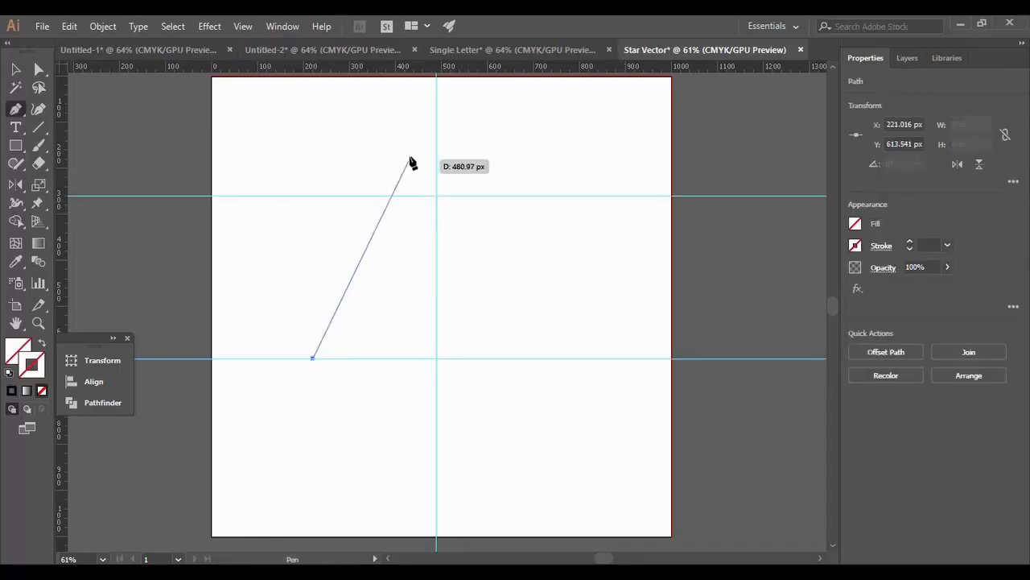
{"action": "left_click", "coordinate": [435, 93]}
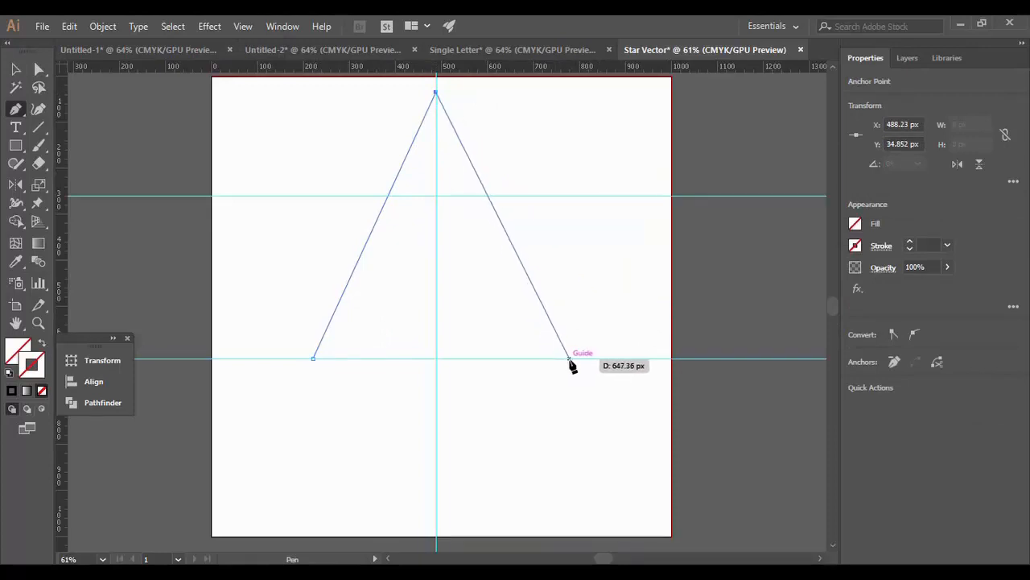
{"action": "left_click", "coordinate": [573, 358]}
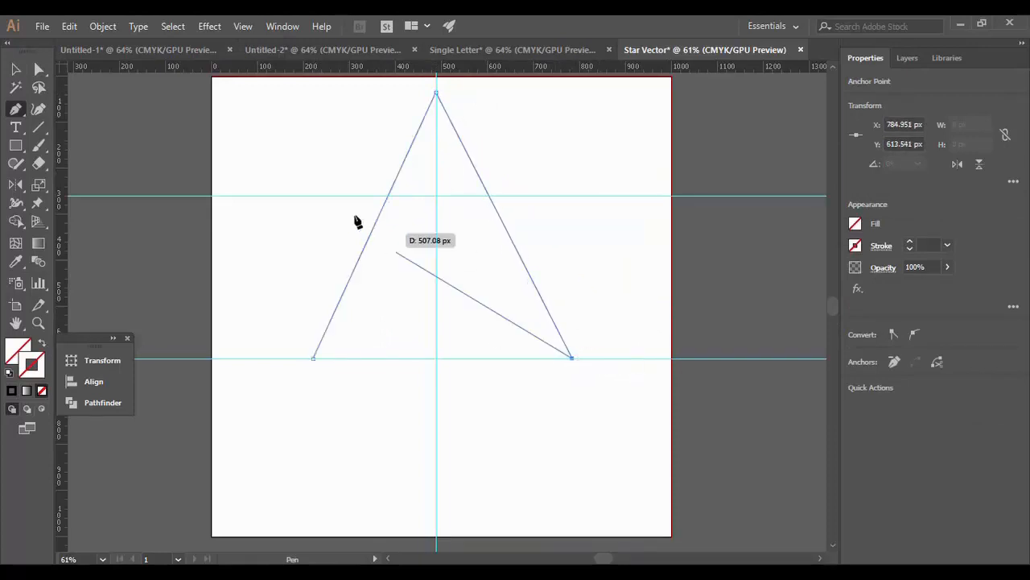
{"action": "left_click", "coordinate": [253, 195]}
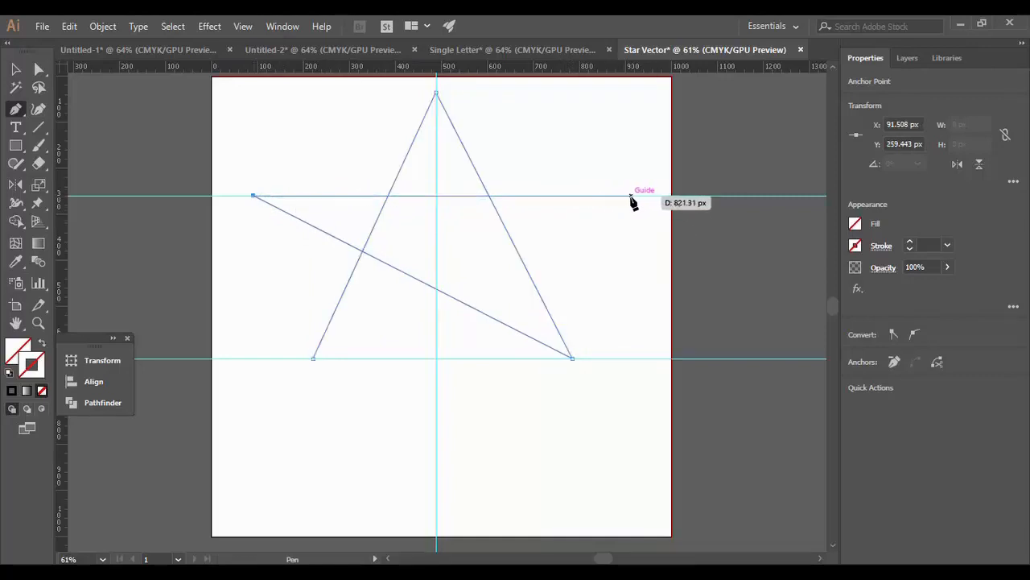
{"action": "left_click", "coordinate": [626, 195]}
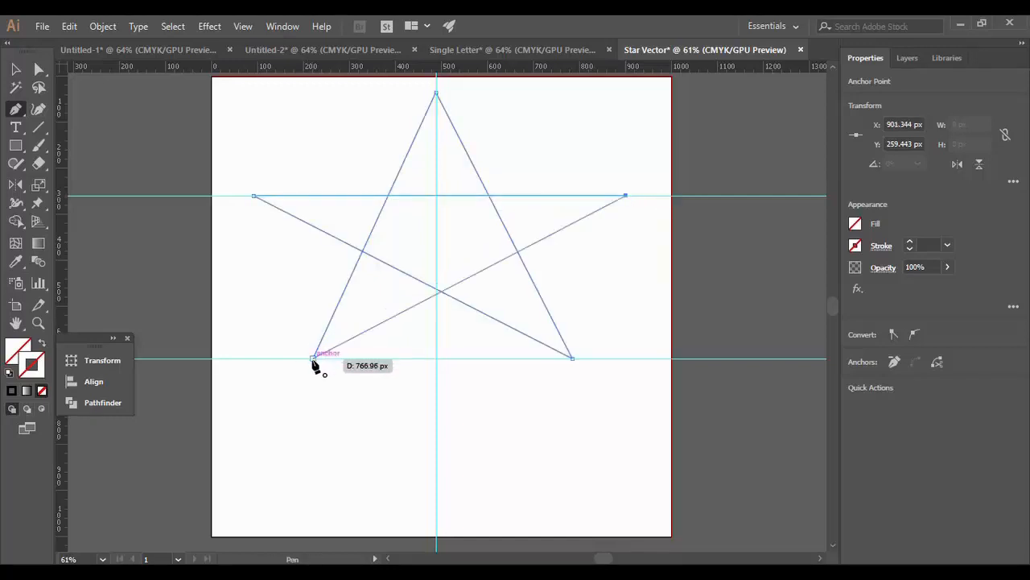
{"action": "left_click", "coordinate": [313, 358]}
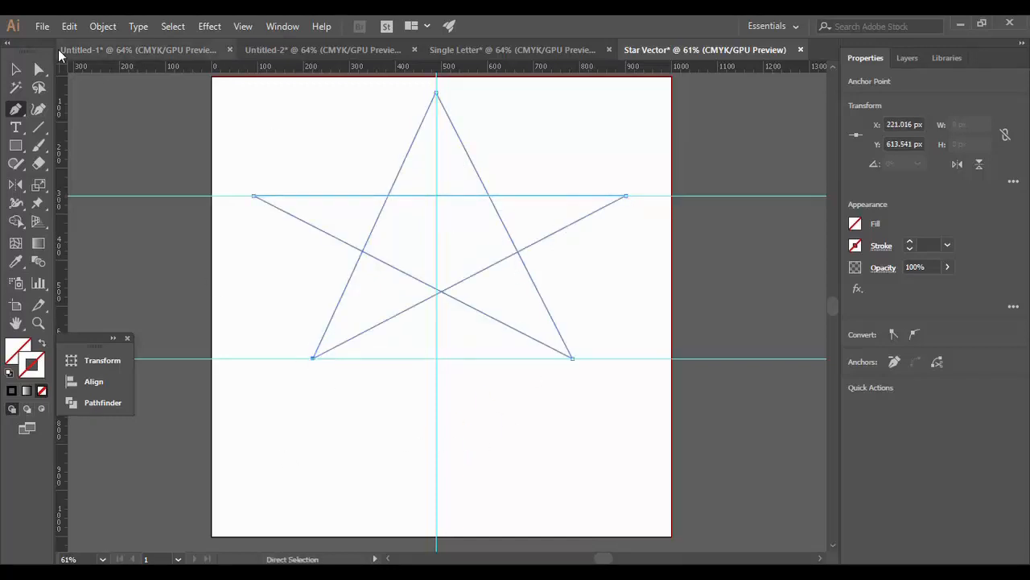
{"action": "left_click", "coordinate": [15, 69]}
{"action": "left_click", "coordinate": [344, 449]}
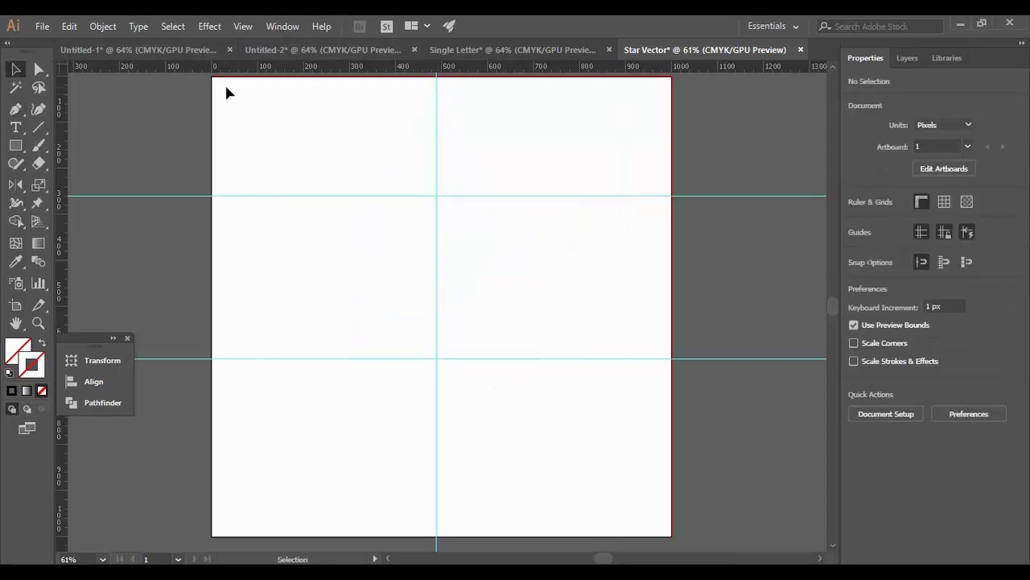
Select the star outline together with the guides and apply a solid black 1 pt stroke
{"action": "left_click_drag", "start_coordinate": [226, 86], "coordinate": [663, 465]}
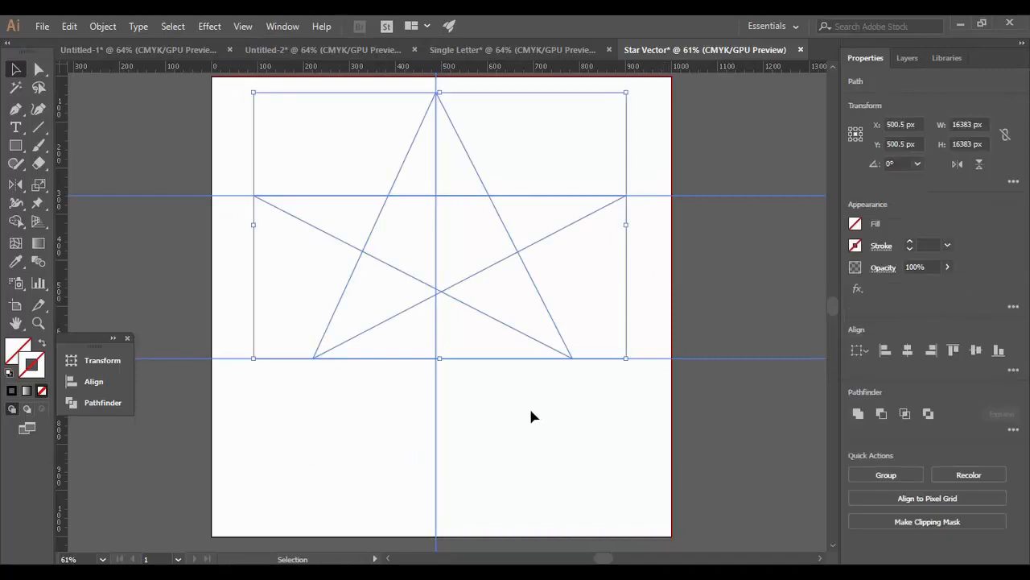
{"action": "left_click", "coordinate": [11, 390]}
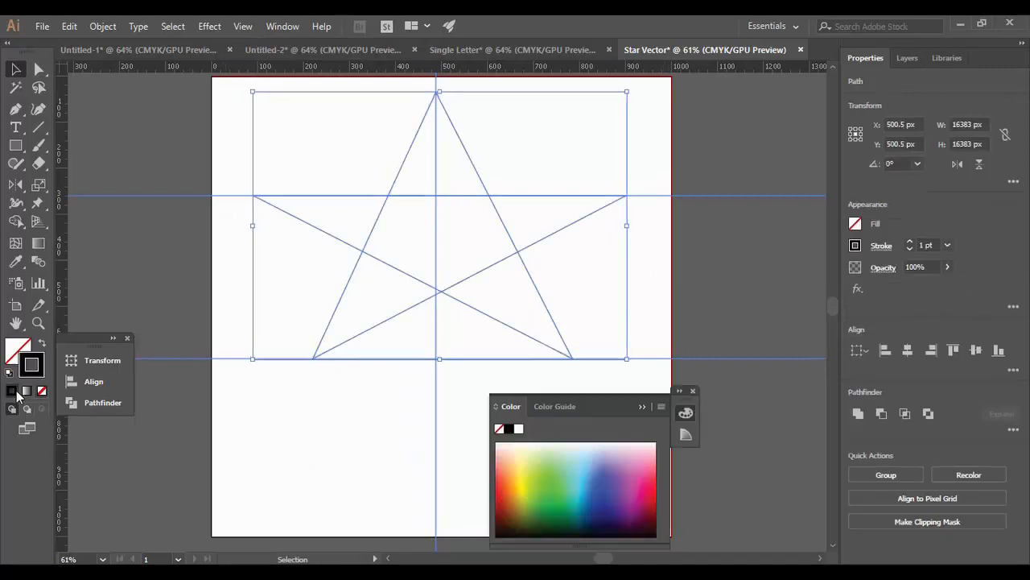
{"action": "left_click", "coordinate": [692, 391]}
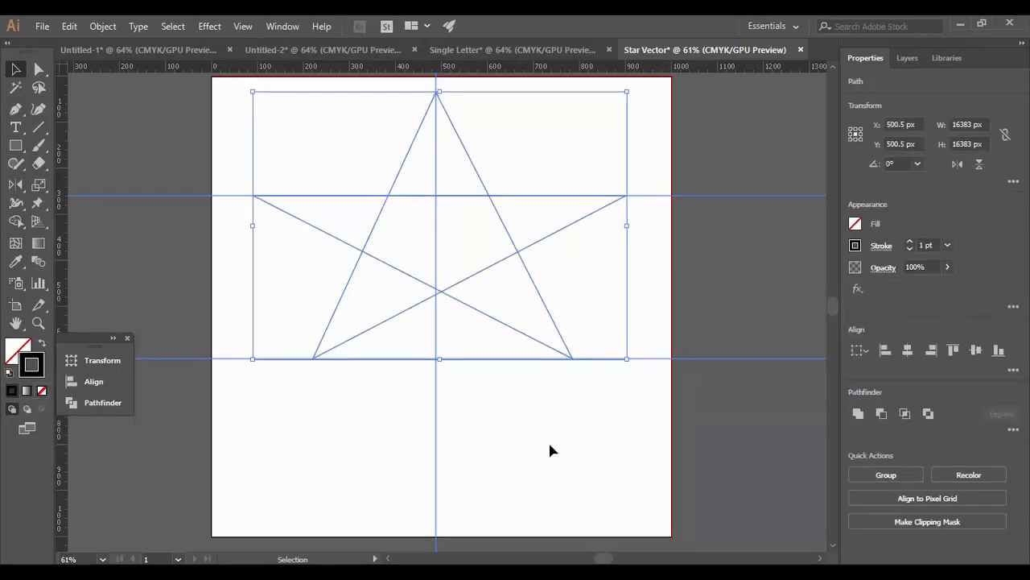
{"action": "left_click", "coordinate": [549, 434]}
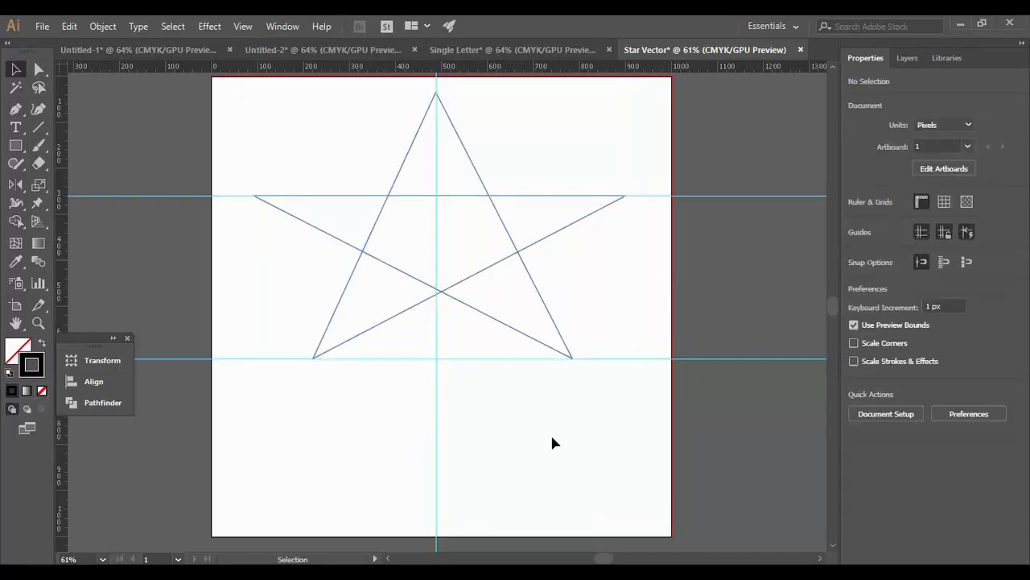
Clear all guides from the Star Vector document
{"action": "left_click", "coordinate": [454, 358]}
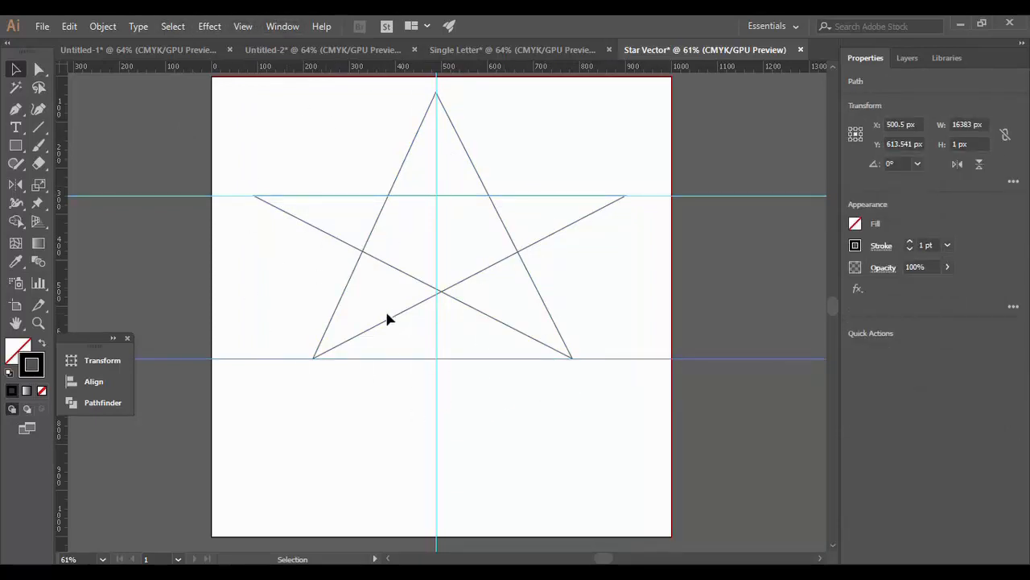
{"action": "left_click", "coordinate": [244, 27]}
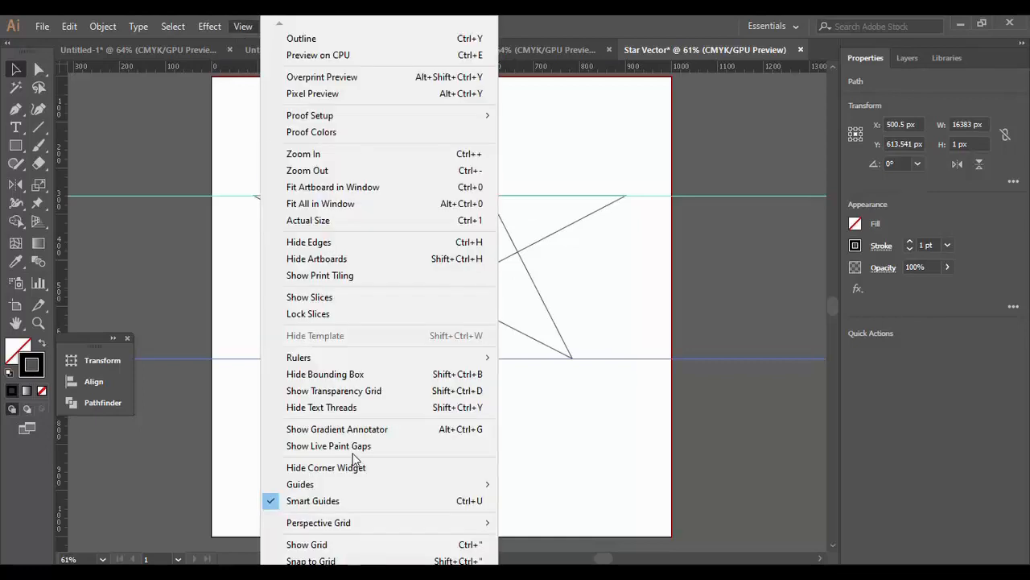
{"action": "mouse_move", "coordinate": [346, 487]}
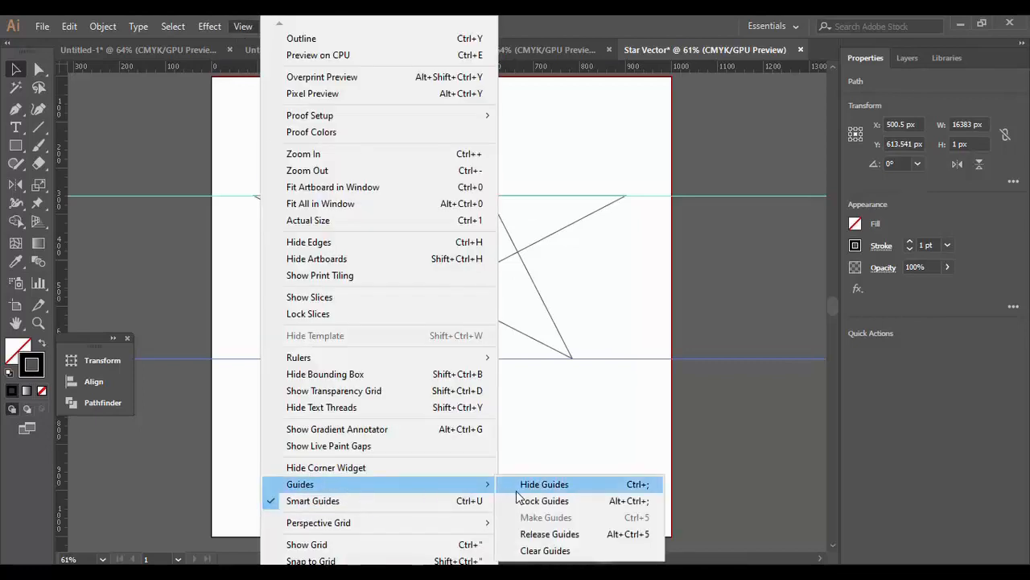
{"action": "left_click", "coordinate": [526, 551]}
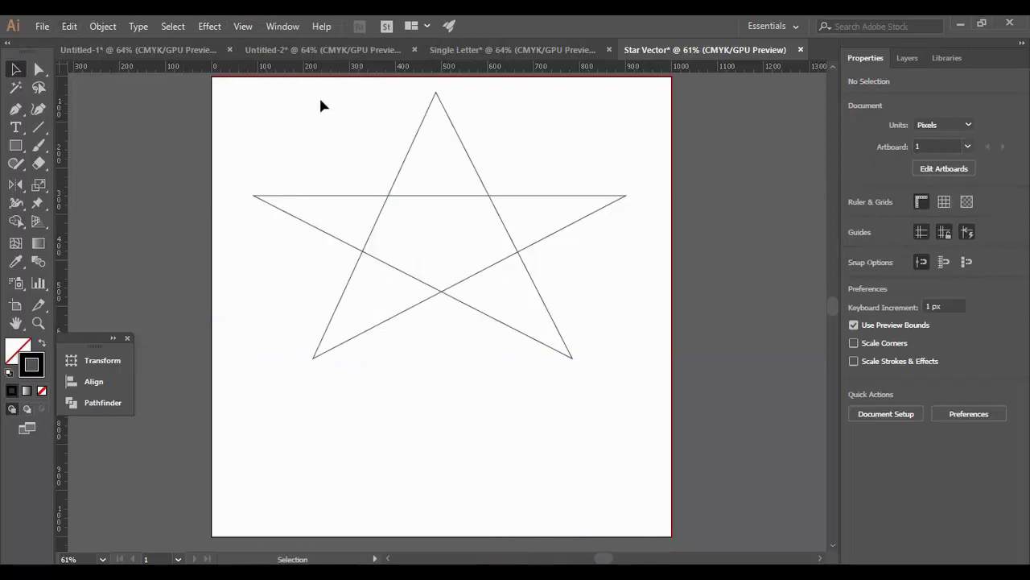
Move the star down to the middle of the artboard and lock its path in Layer 1
{"action": "left_click_drag", "start_coordinate": [396, 178], "coordinate": [403, 244]}
{"action": "left_click", "coordinate": [445, 478]}
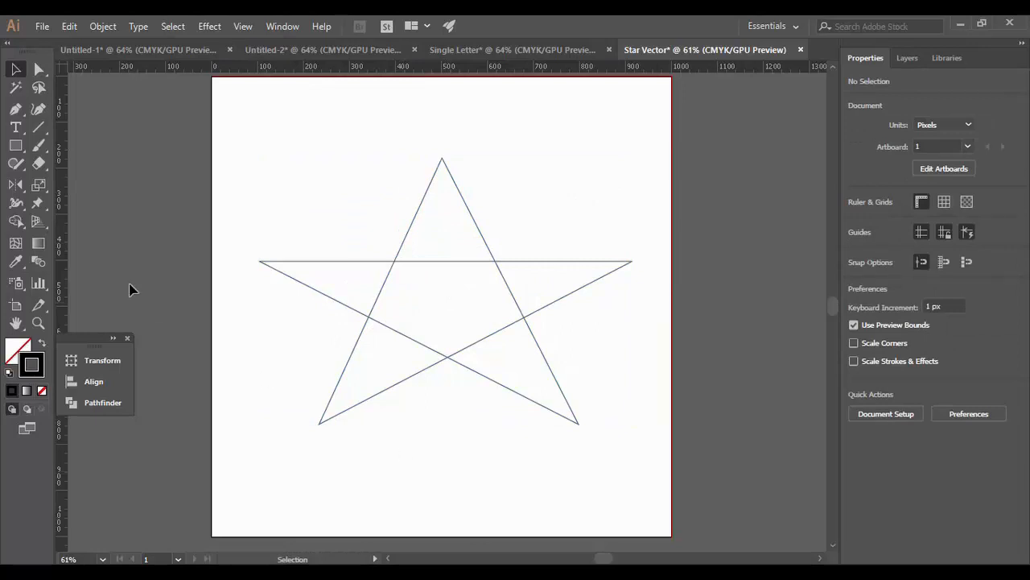
{"action": "left_click", "coordinate": [908, 58]}
{"action": "left_click", "coordinate": [890, 83]}
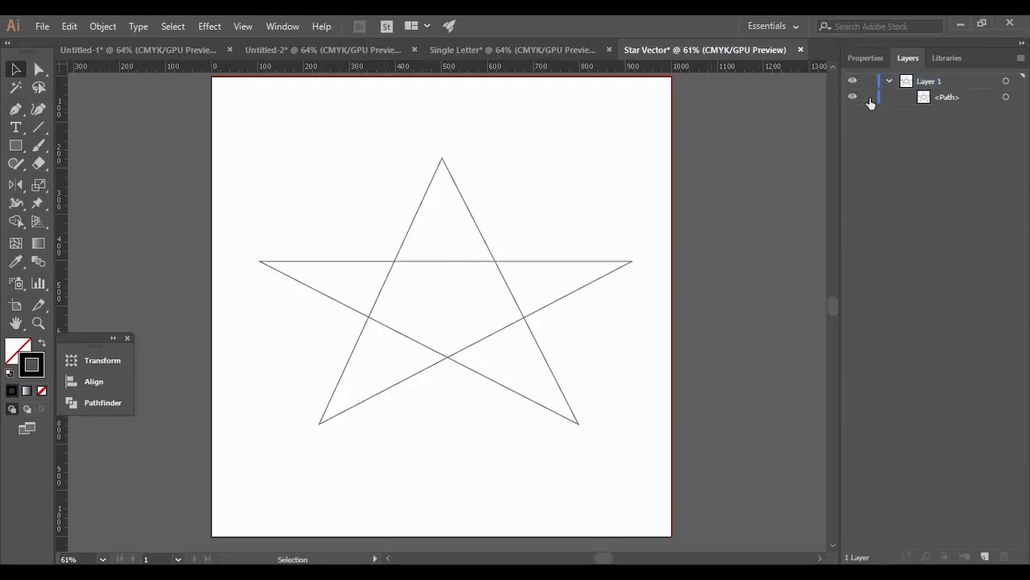
{"action": "left_click", "coordinate": [868, 97]}
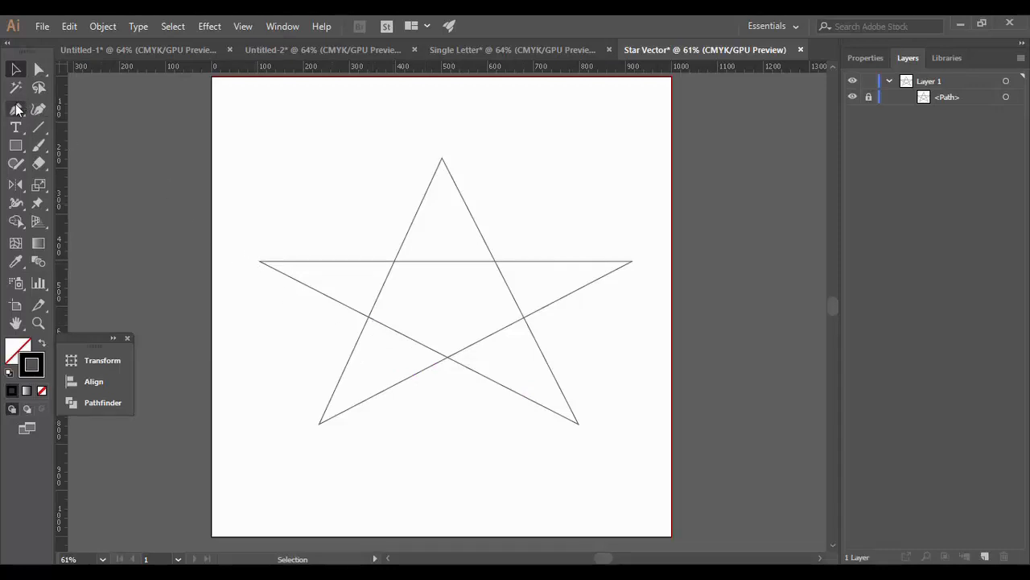
Draw a triangular facet with the Pen tool through the star's lower inner crossing, upper-left crossing and top tip, back to the start
{"action": "left_click", "coordinate": [15, 108]}
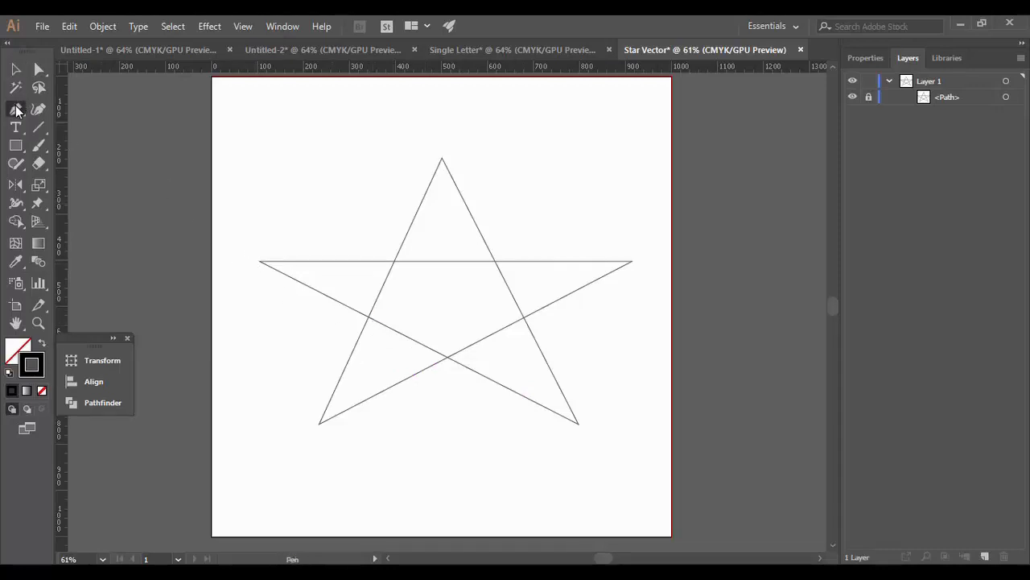
{"action": "left_click", "coordinate": [445, 355]}
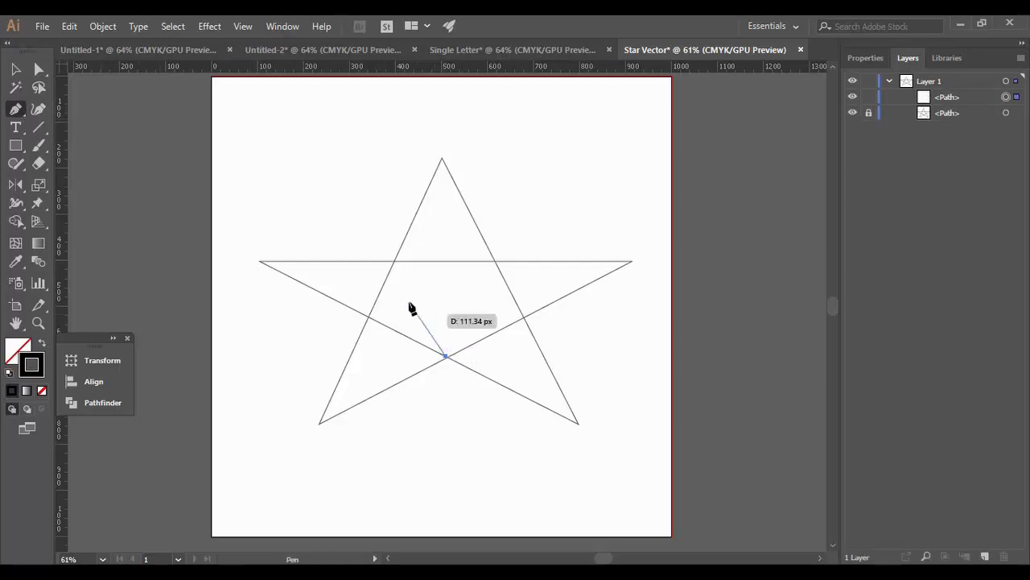
{"action": "left_click", "coordinate": [393, 261]}
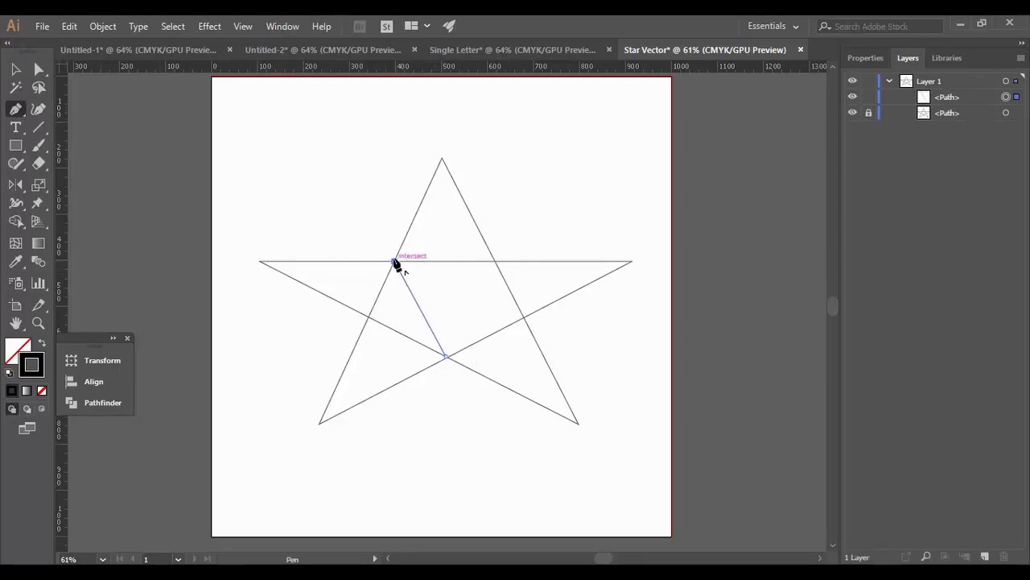
{"action": "left_click", "coordinate": [441, 159]}
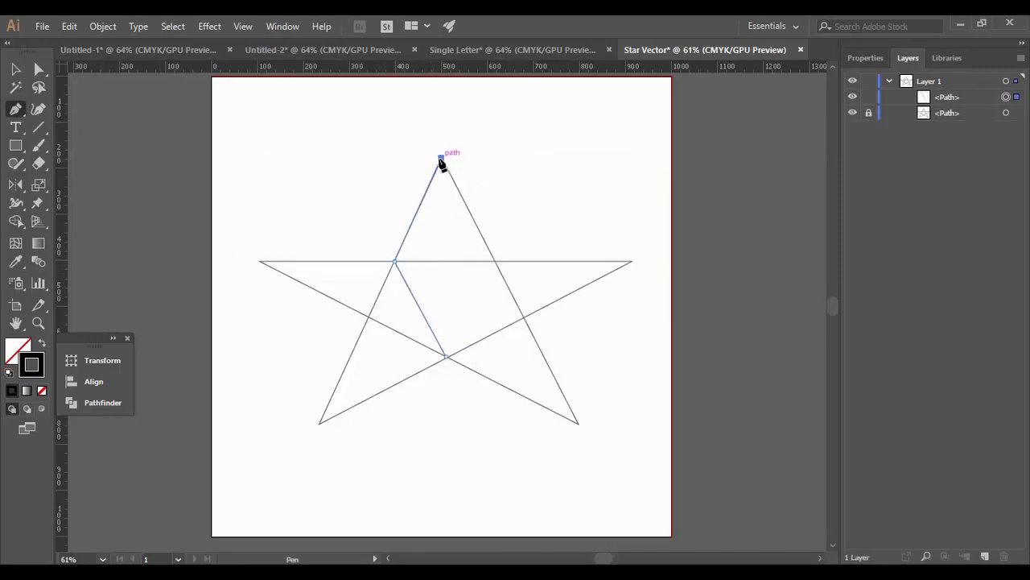
{"action": "left_click", "coordinate": [446, 361]}
{"action": "key", "text": "ctrl+1"}
{"action": "key", "text": "a"}
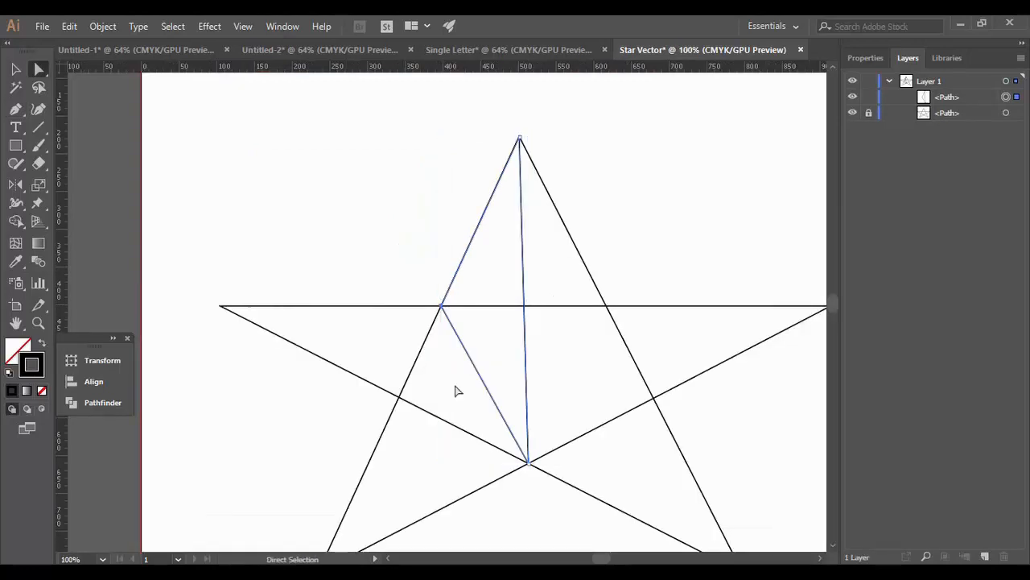
Set the triangle's stroke to a crimson red from the color spectrum and deselect it
{"action": "left_click", "coordinate": [17, 393]}
{"action": "mouse_move", "coordinate": [523, 485]}
{"action": "left_mouse_down"}
{"action": "mouse_move", "coordinate": [532, 505]}
{"action": "mouse_move", "coordinate": [520, 493]}
{"action": "mouse_move", "coordinate": [531, 478]}
{"action": "left_mouse_up"}
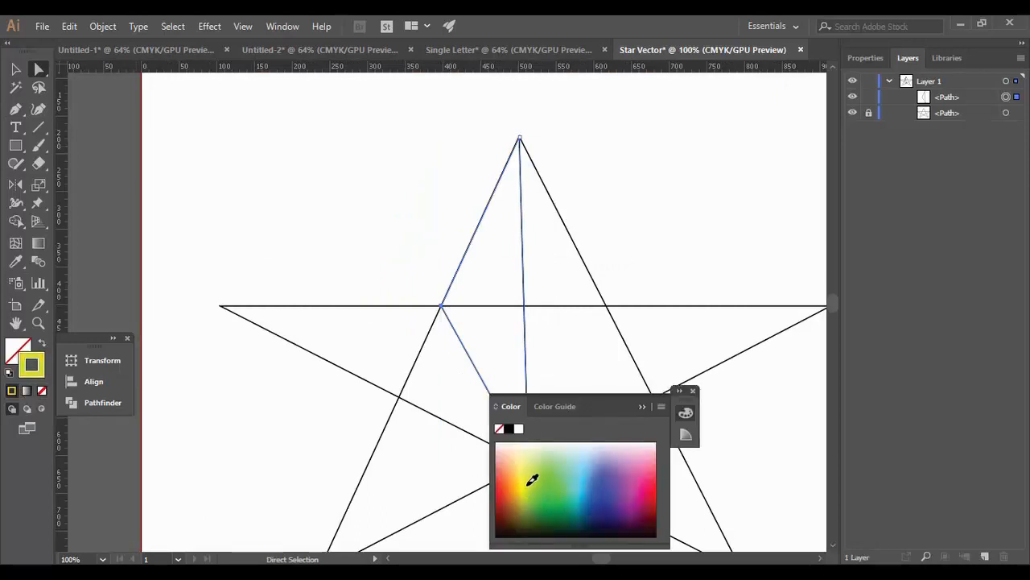
{"action": "mouse_move", "coordinate": [639, 484]}
{"action": "left_mouse_down"}
{"action": "mouse_move", "coordinate": [664, 485]}
{"action": "mouse_move", "coordinate": [651, 490]}
{"action": "left_mouse_up"}
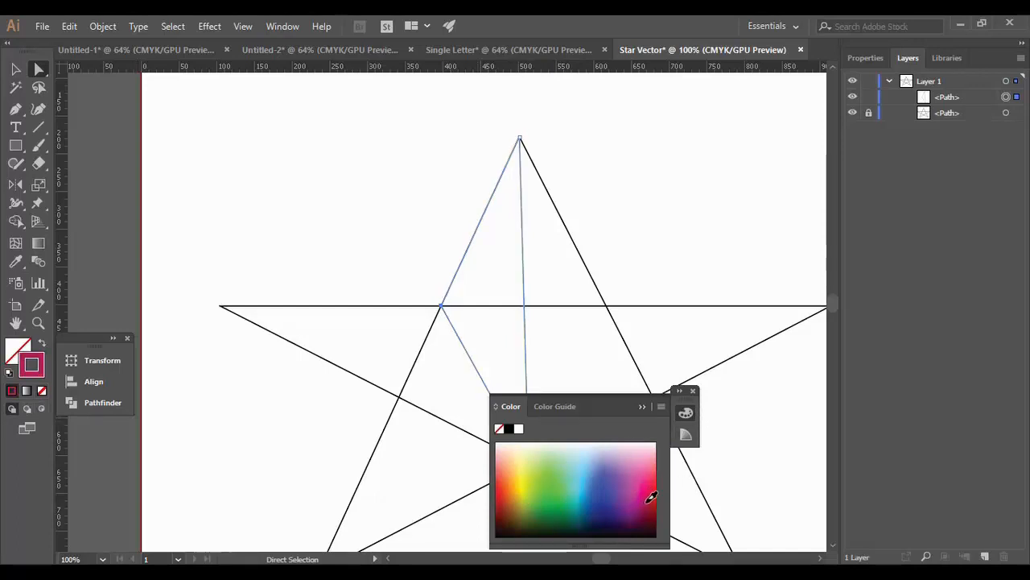
{"action": "left_click", "coordinate": [693, 391]}
{"action": "left_click", "coordinate": [649, 218]}
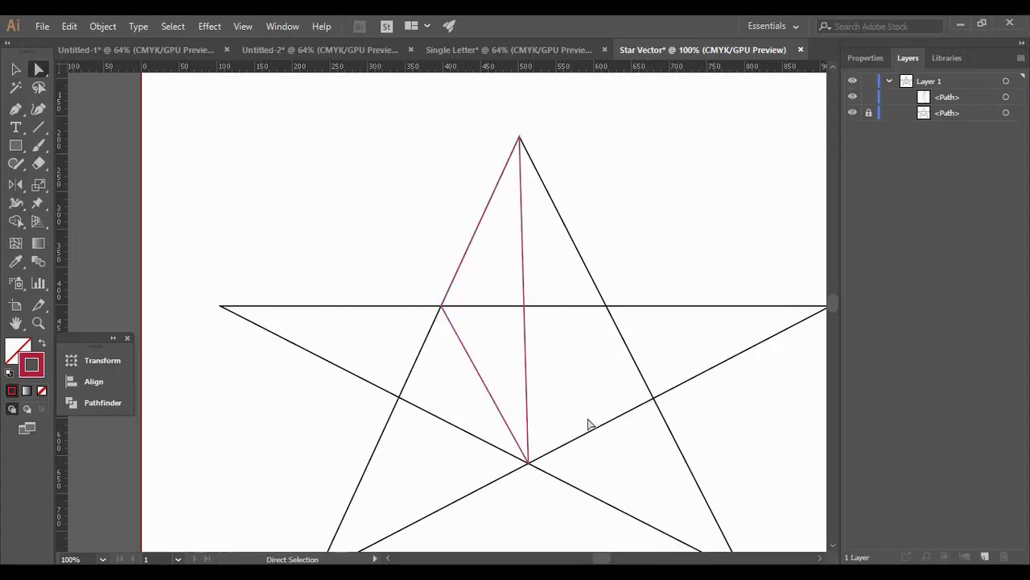
Start a second red Pen path at the star's lower inner crossing and add a point on the upper-right crossing
{"action": "key", "text": "ctrl+minus"}
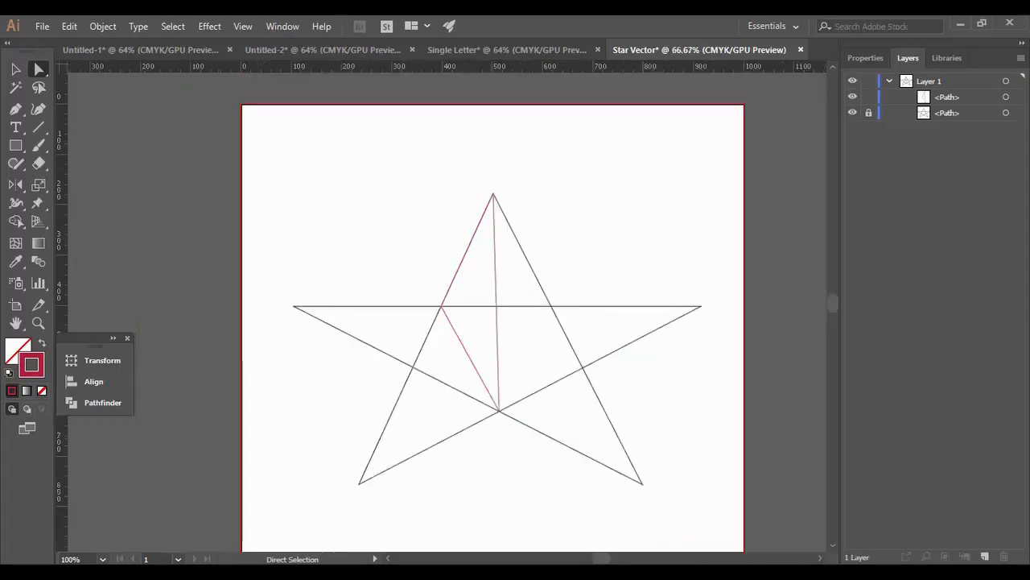
{"action": "left_click", "coordinate": [474, 361]}
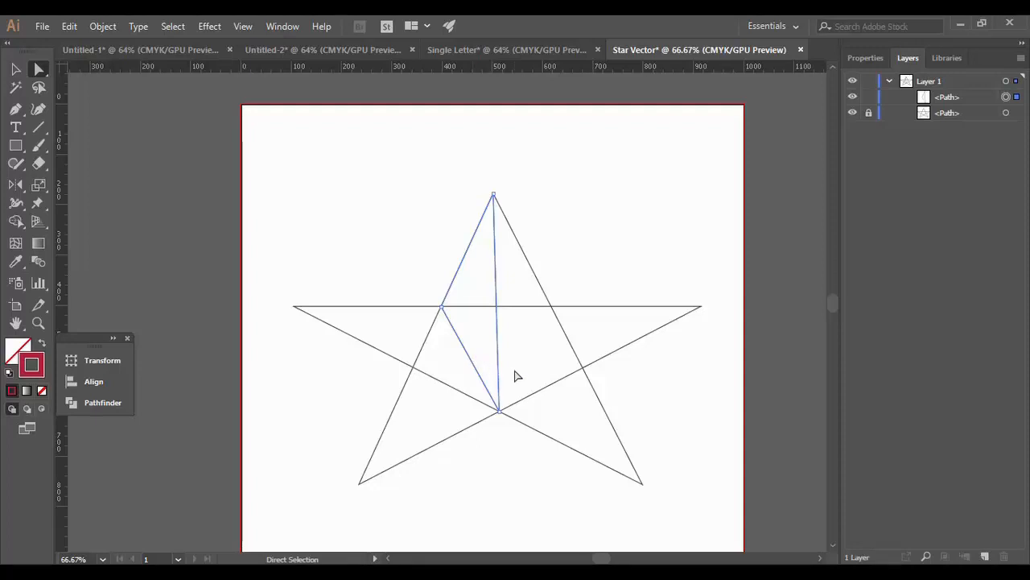
{"action": "left_click", "coordinate": [17, 109]}
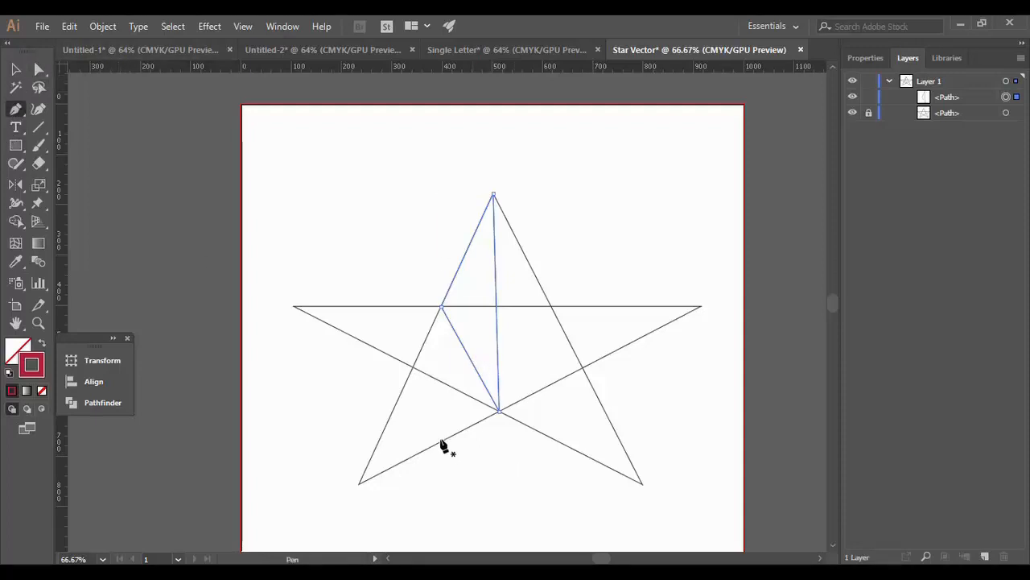
{"action": "key", "text": "ctrl+equal"}
{"action": "key", "text": "ctrl+equal"}
{"action": "key", "text": "ctrl+equal"}
{"action": "key", "text": "ctrl+equal"}
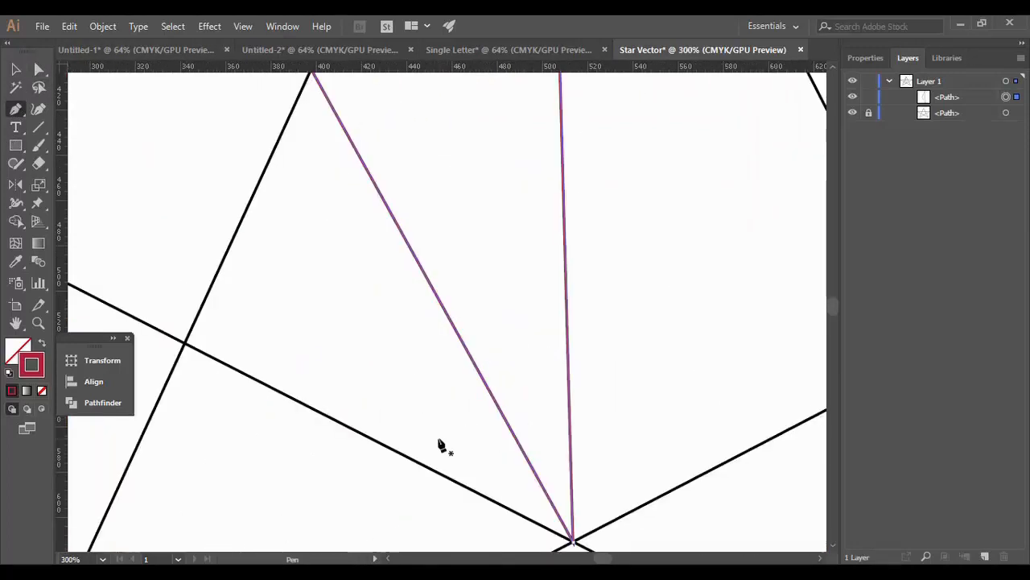
{"action": "left_click_drag", "start_coordinate": [603, 558], "coordinate": [611, 558]}
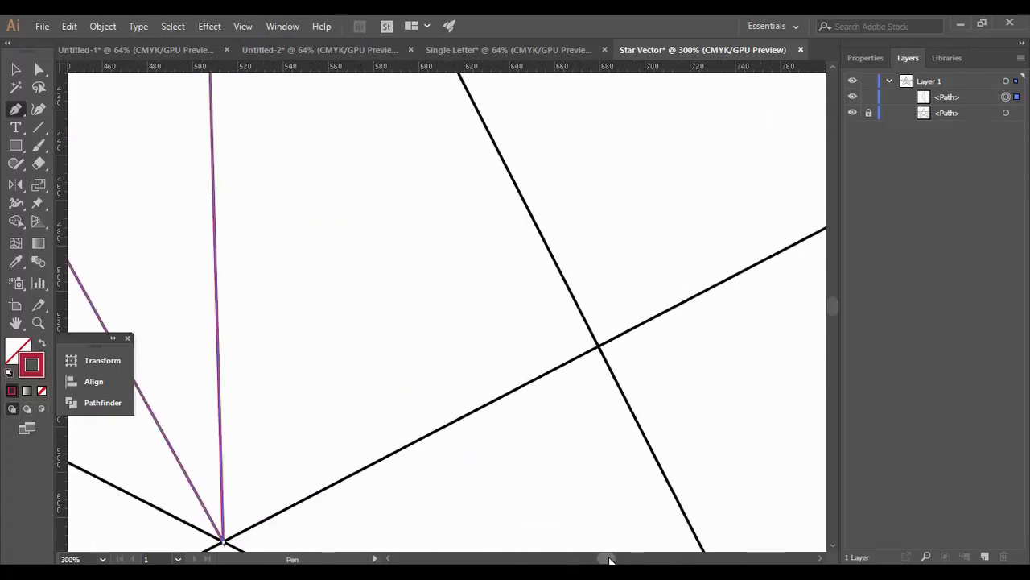
{"action": "key", "text": "ctrl+equal"}
{"action": "key", "text": "ctrl+equal"}
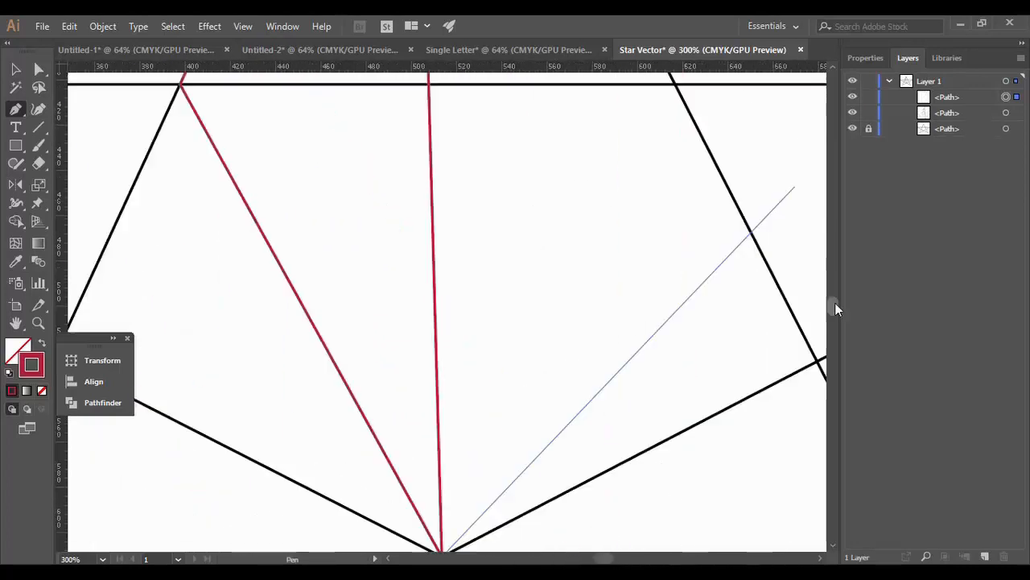
{"action": "left_click_drag", "start_coordinate": [835, 304], "coordinate": [835, 303]}
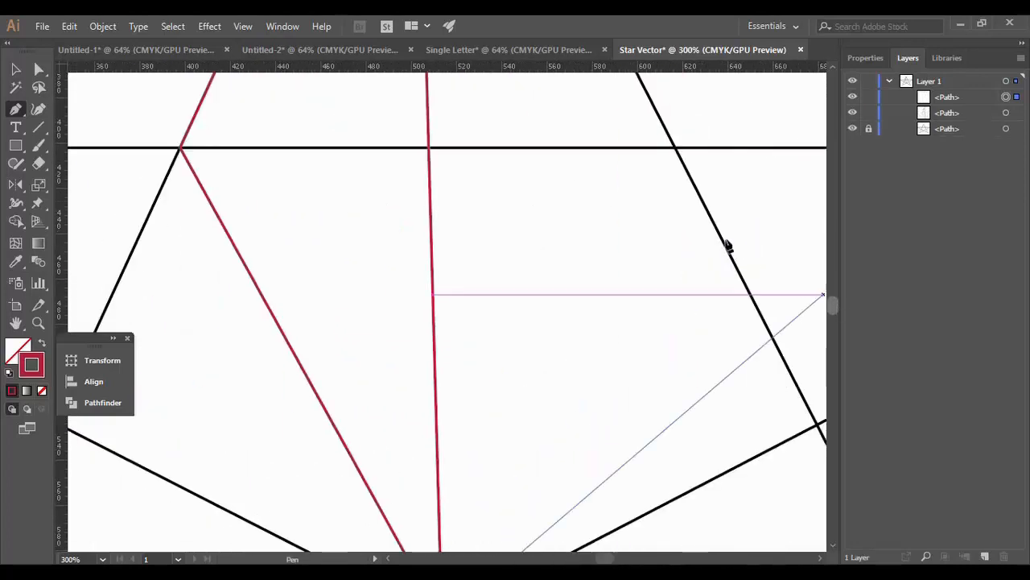
{"action": "left_click", "coordinate": [675, 149]}
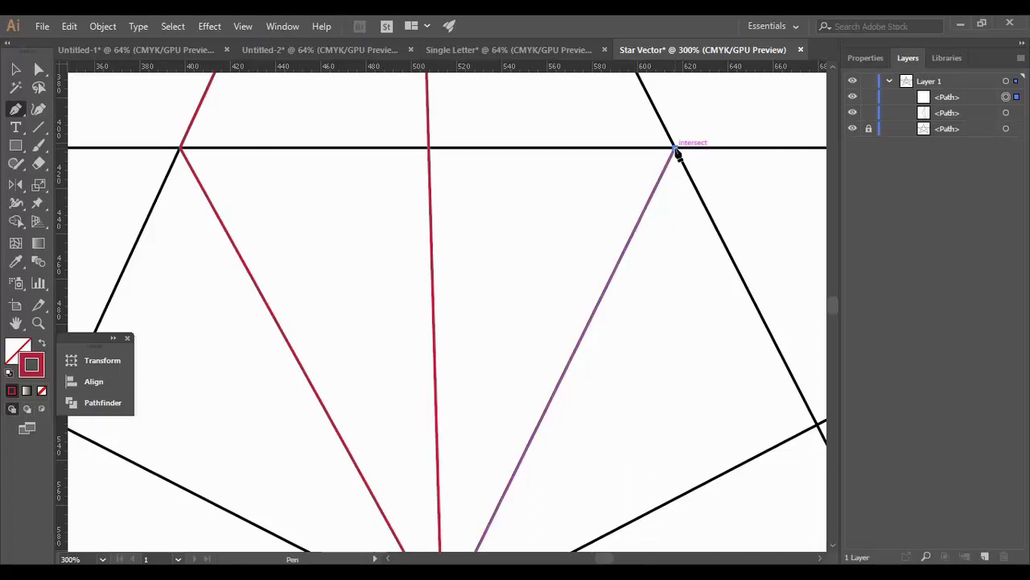
Continue the second facet to the star's top tip and back to the lower inner crossing, finishing and deselecting the path
{"action": "left_click_drag", "start_coordinate": [835, 300], "coordinate": [832, 294]}
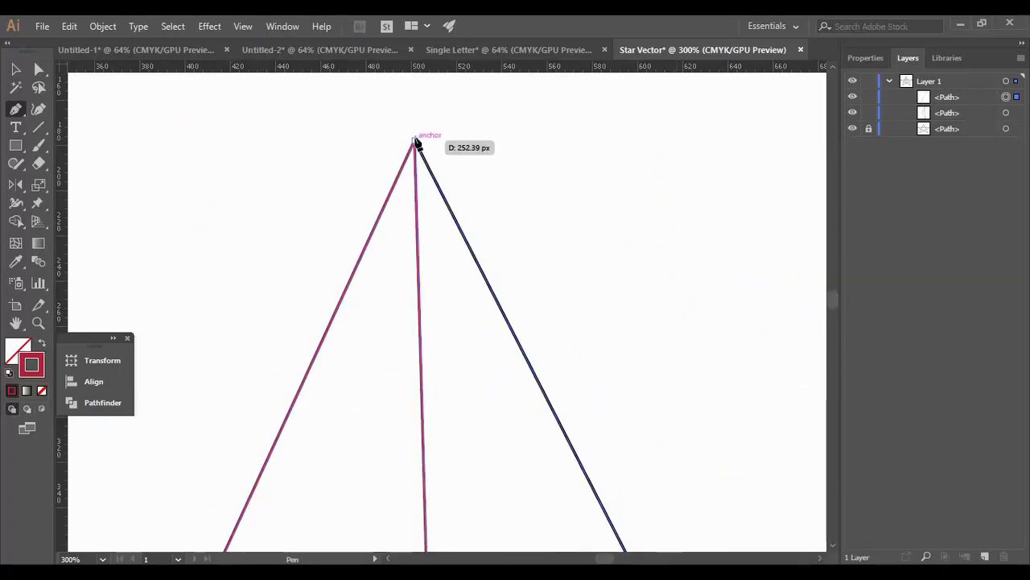
{"action": "key", "text": "ctrl+plus"}
{"action": "key", "text": "ctrl+plus"}
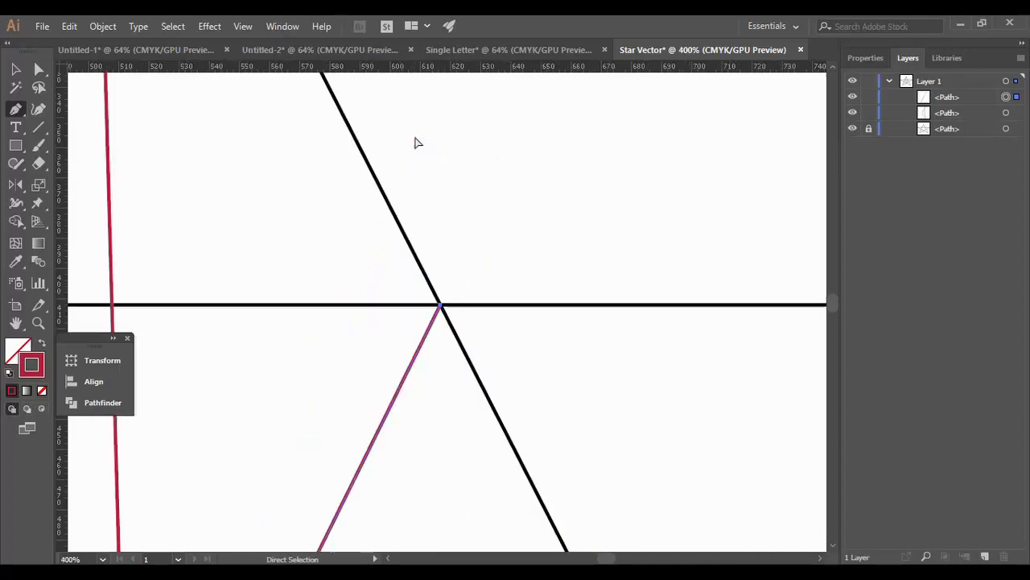
{"action": "left_click_drag", "start_coordinate": [832, 299], "coordinate": [833, 293]}
{"action": "left_click_drag", "start_coordinate": [605, 561], "coordinate": [602, 560]}
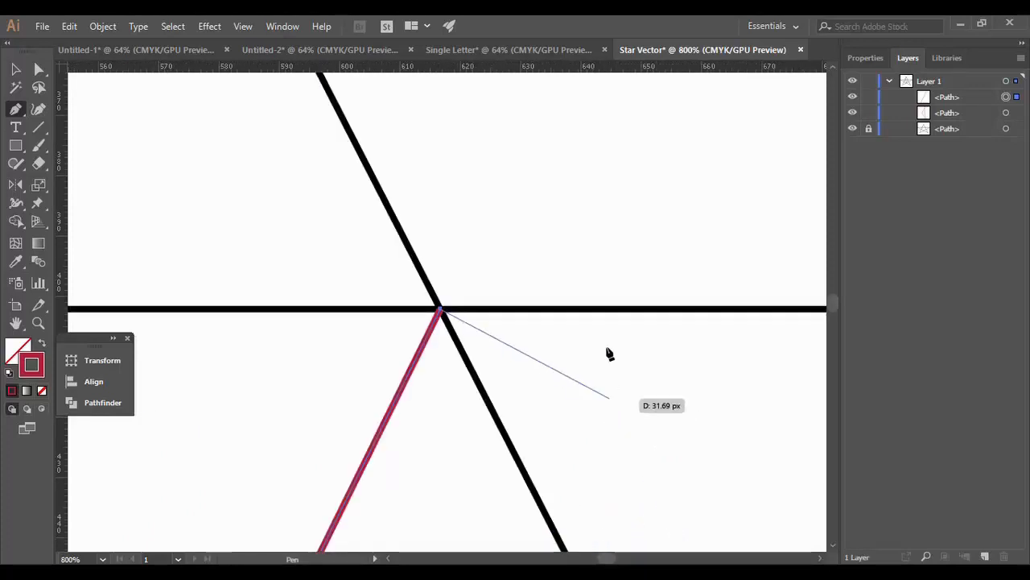
{"action": "left_click_drag", "start_coordinate": [830, 300], "coordinate": [831, 296]}
{"action": "left_click_drag", "start_coordinate": [608, 557], "coordinate": [605, 557]}
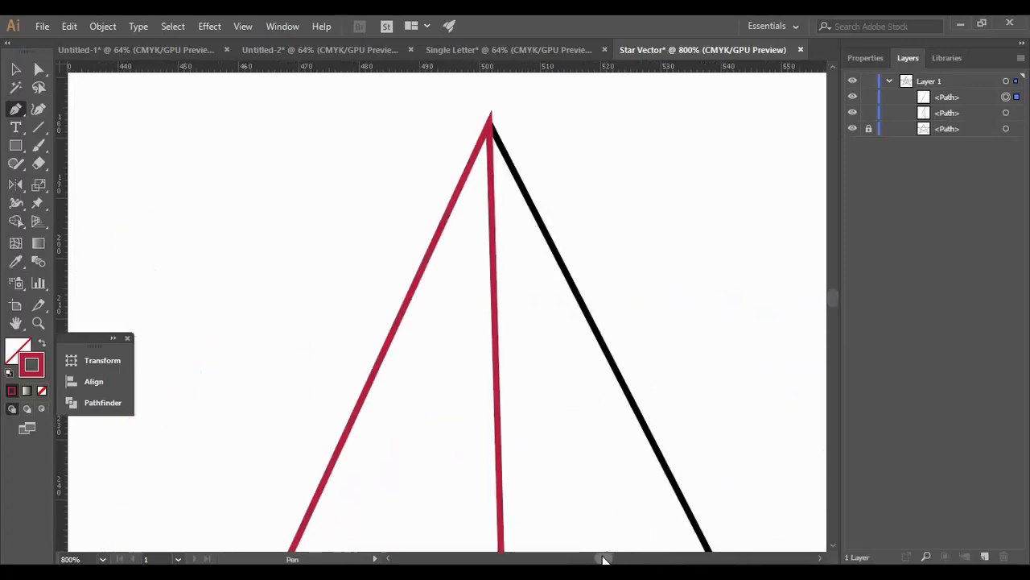
{"action": "left_click", "coordinate": [492, 119]}
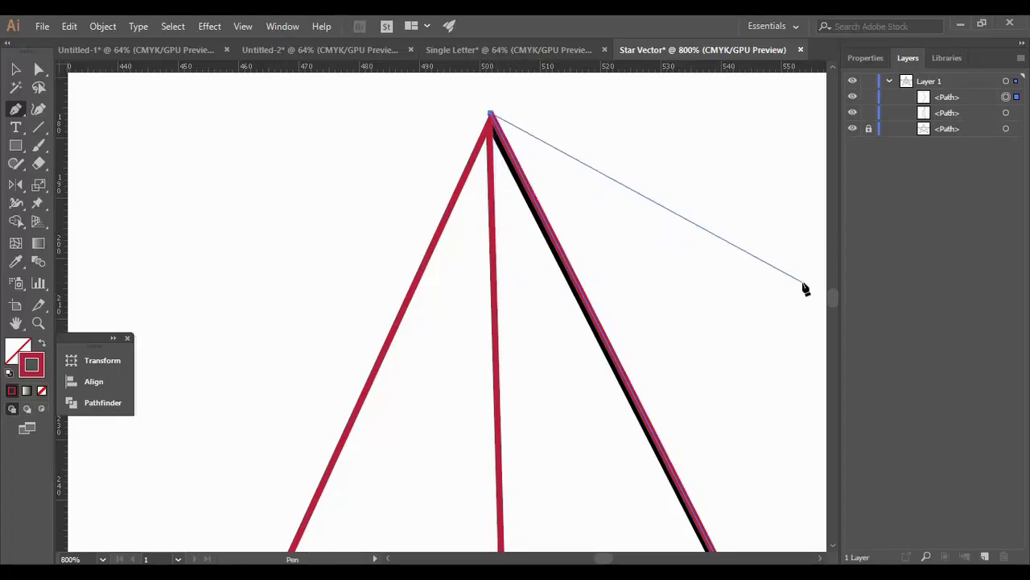
{"action": "left_click_drag", "start_coordinate": [834, 298], "coordinate": [830, 305]}
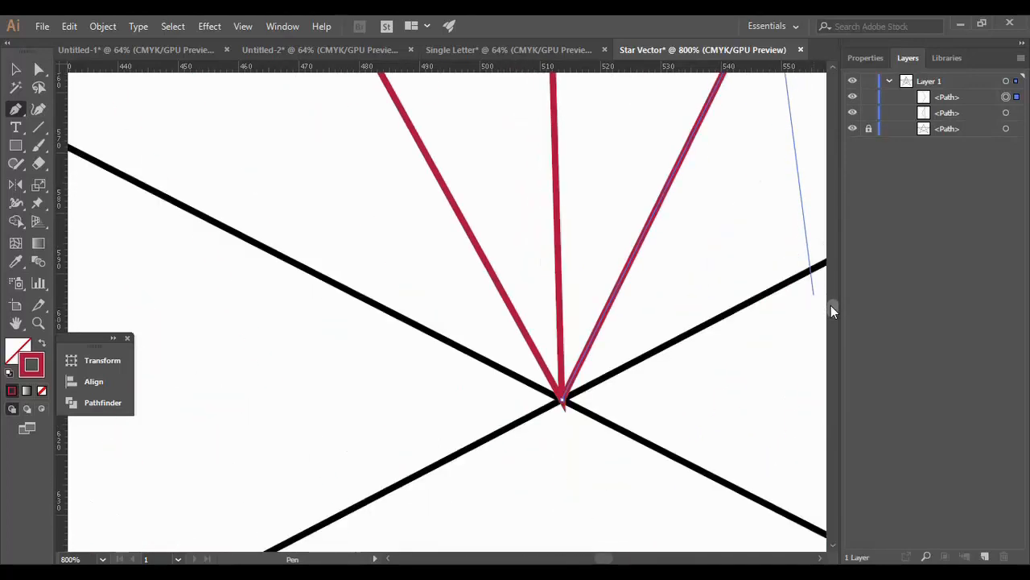
{"action": "left_click", "coordinate": [562, 401]}
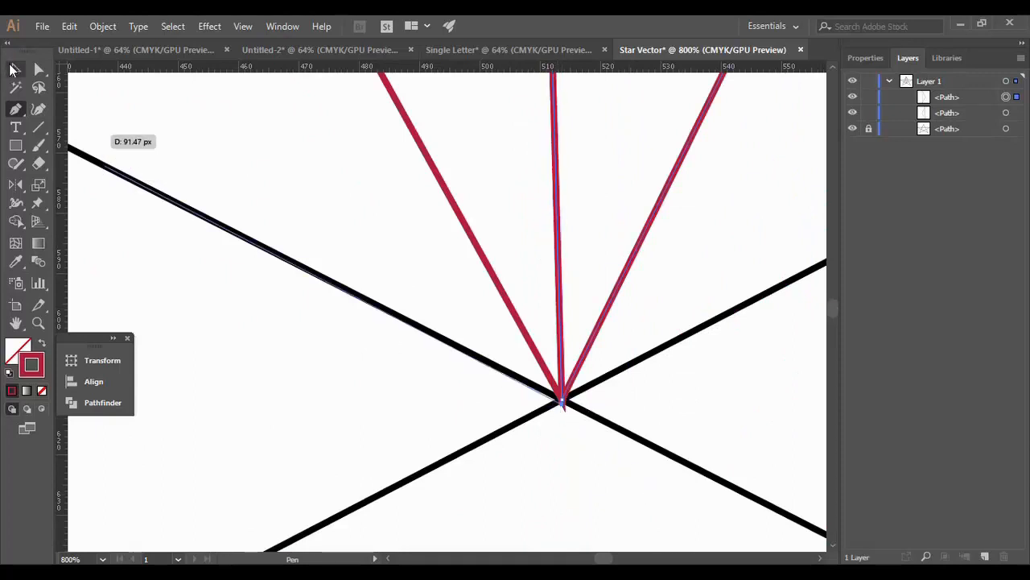
{"action": "left_click", "coordinate": [16, 69]}
{"action": "left_click", "coordinate": [354, 401]}
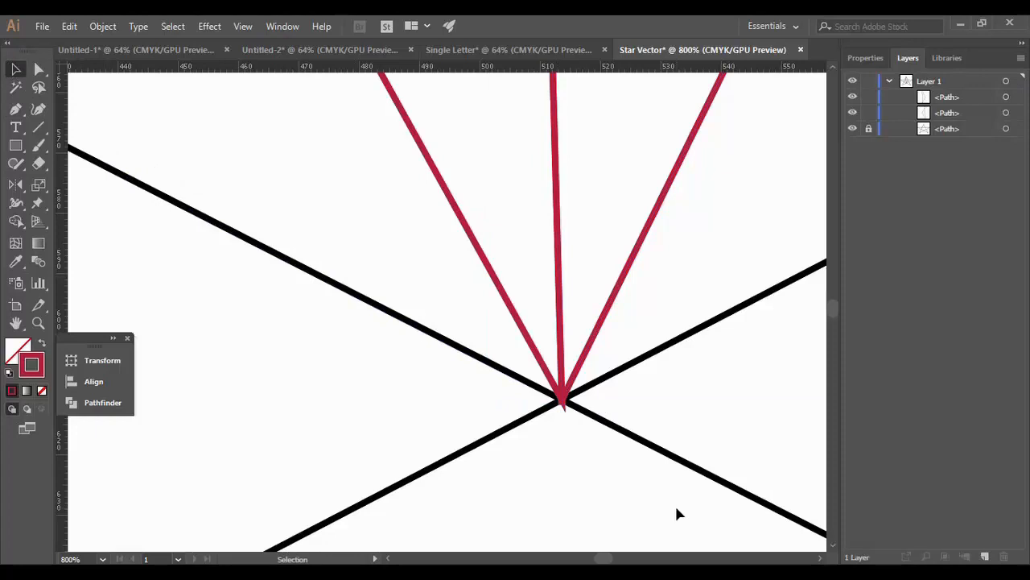
Try to move the right-hand red triangle away from the star outline
{"action": "key", "text": "ctrl+minus"}
{"action": "key", "text": "ctrl+minus"}
{"action": "key", "text": "ctrl+minus"}
{"action": "key", "text": "ctrl+minus"}
{"action": "key", "text": "ctrl+minus"}
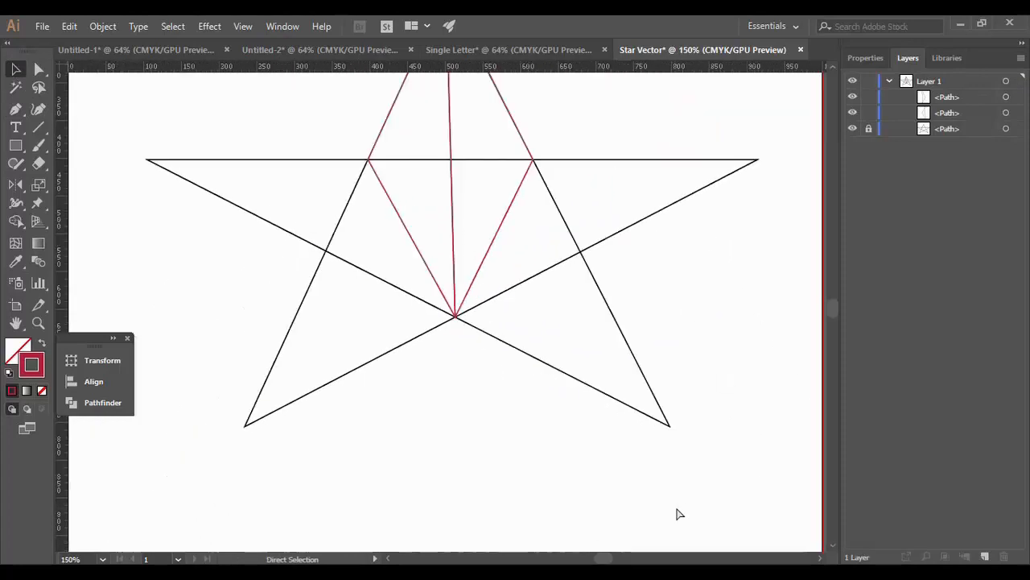
{"action": "key", "text": "ctrl+minus"}
{"action": "key", "text": "ctrl+minus"}
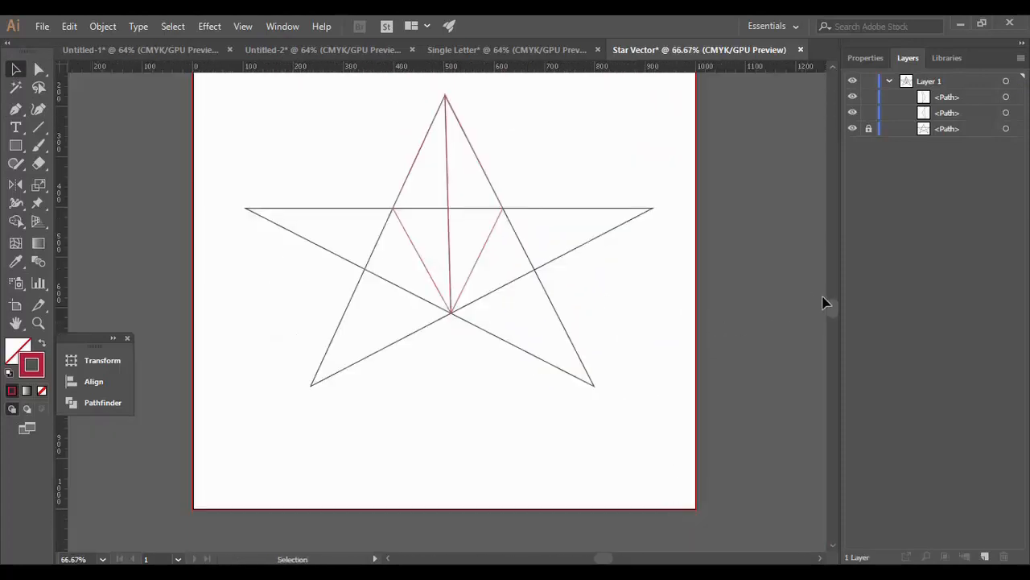
{"action": "left_click_drag", "start_coordinate": [833, 313], "coordinate": [833, 309]}
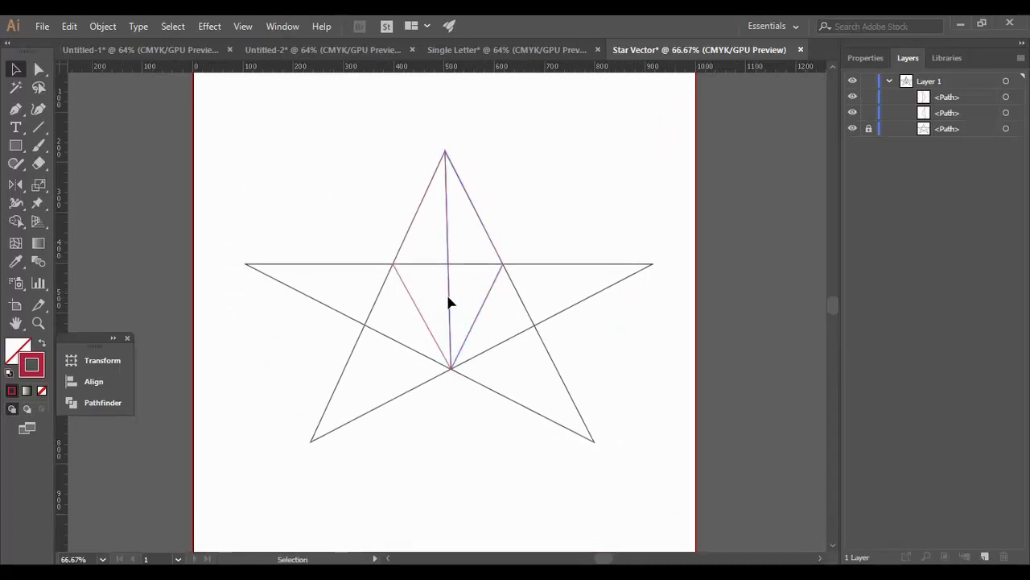
{"action": "left_click_drag", "start_coordinate": [449, 302], "coordinate": [505, 255]}
{"action": "key", "text": "ctrl+z"}
Select both red triangles at the star's top point, group them and deselect the group
{"action": "left_click_drag", "start_coordinate": [361, 143], "coordinate": [523, 361]}
{"action": "key", "text": "ctrl+g"}
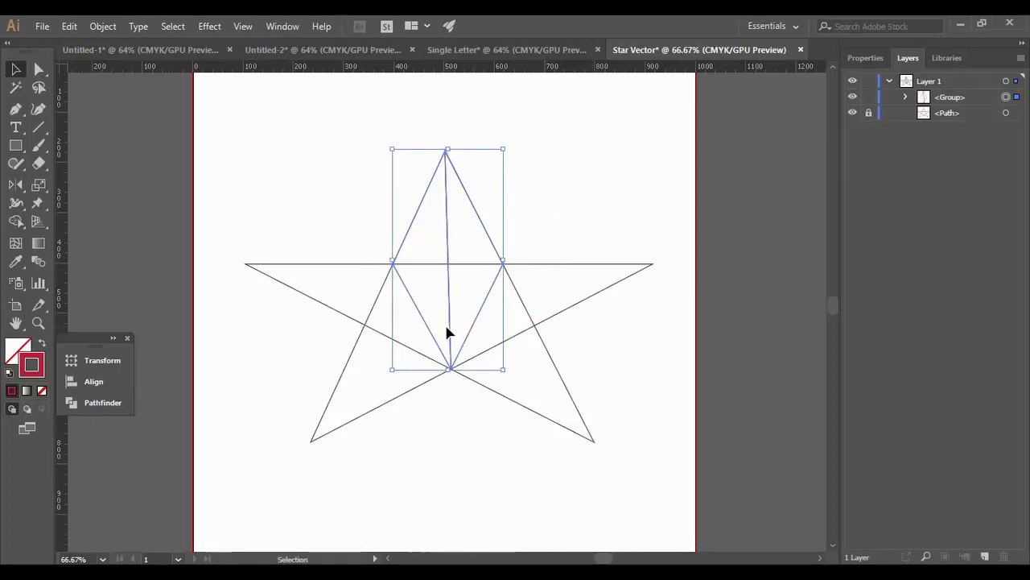
{"action": "left_click", "coordinate": [512, 206]}
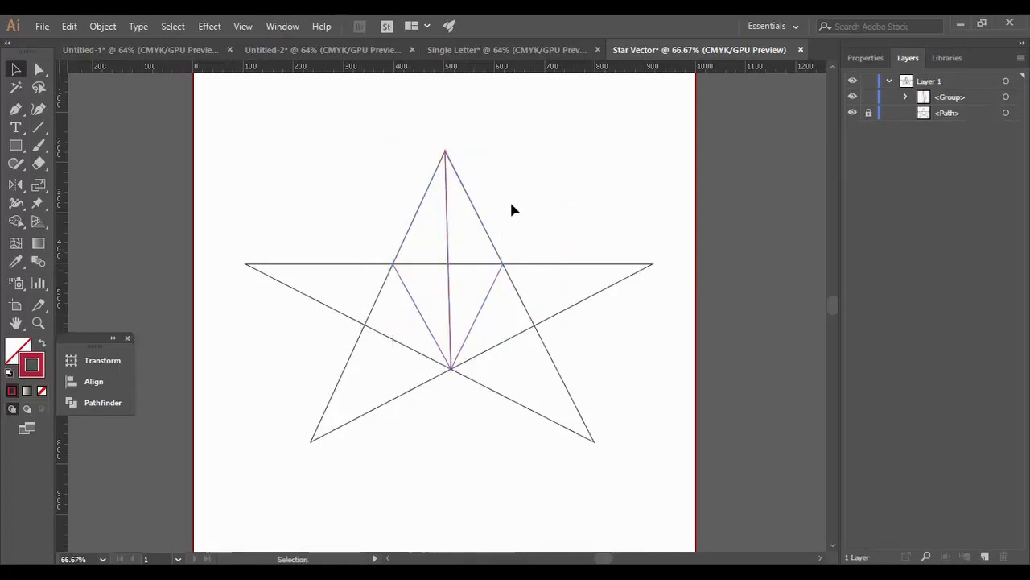
{"action": "left_click", "coordinate": [448, 231]}
{"action": "key", "text": "a"}
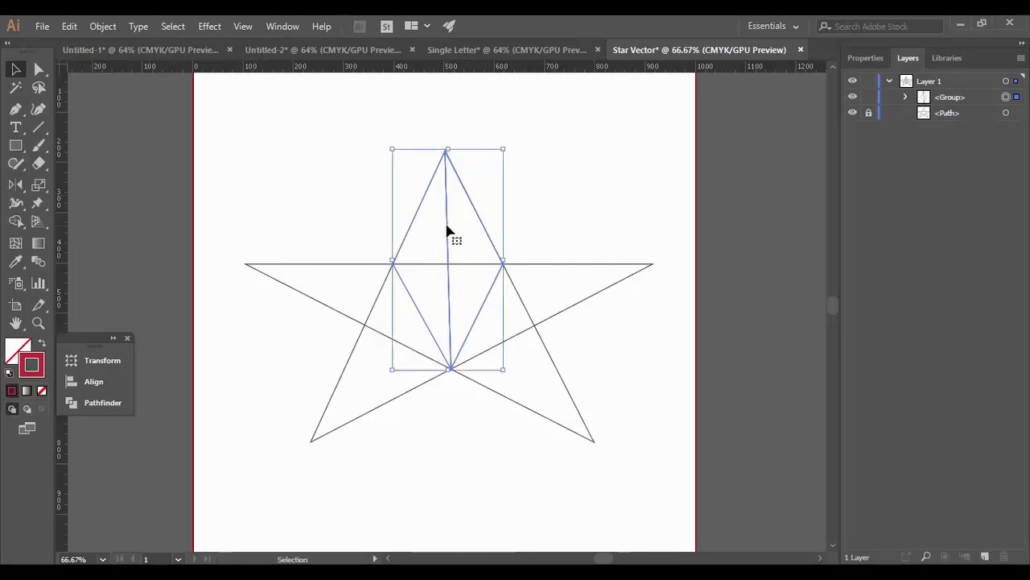
{"action": "key", "text": "shift+v"}
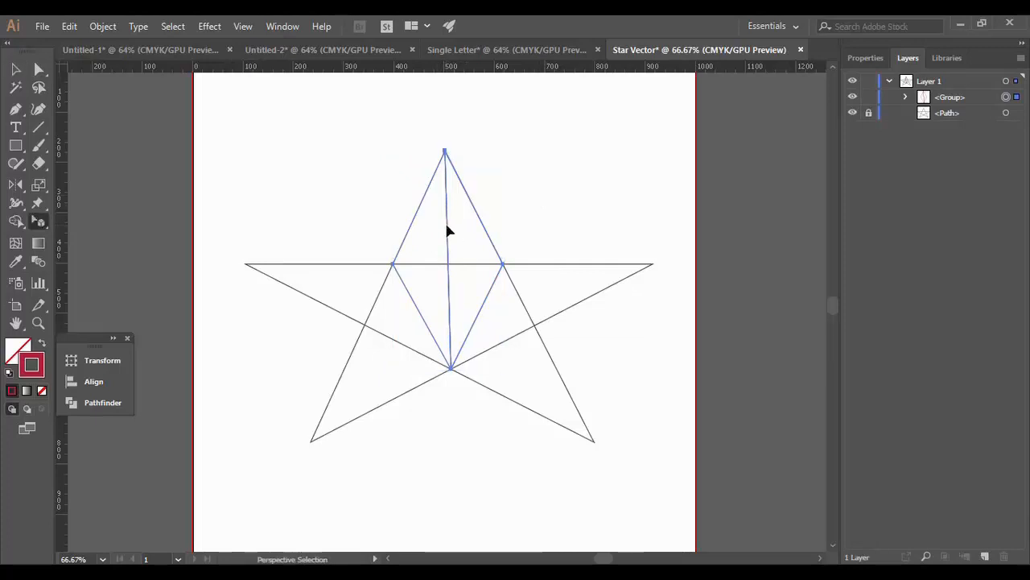
{"action": "left_click", "coordinate": [438, 230]}
{"action": "left_click", "coordinate": [448, 151]}
Select both halves of the upright red star point and paste a copy directly in front of them
{"action": "left_click_drag", "start_coordinate": [378, 120], "coordinate": [519, 375]}
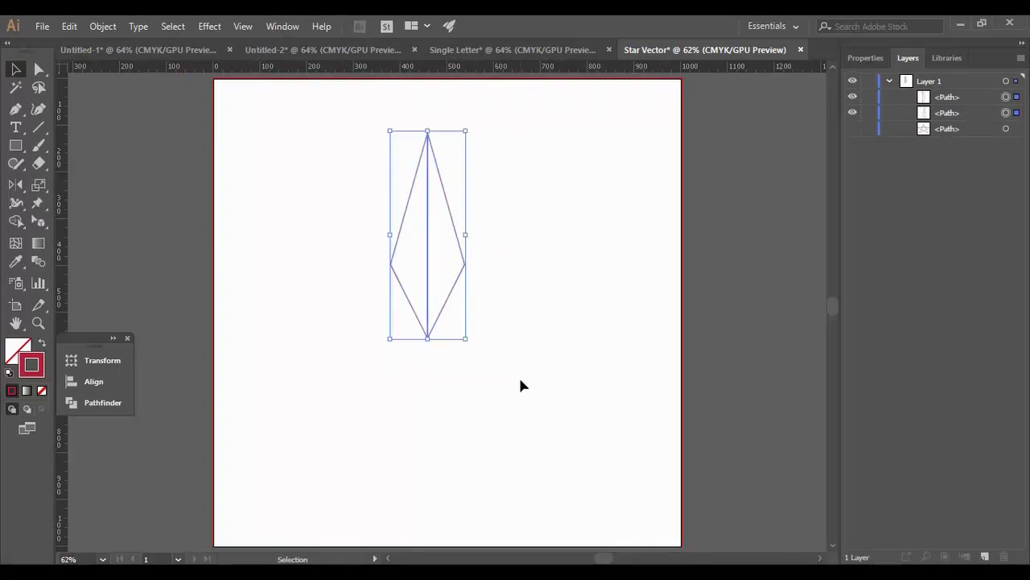
{"action": "key", "text": "a"}
{"action": "key", "text": "v"}
{"action": "key", "text": "ctrl+c"}
{"action": "key", "text": "ctrl+f"}
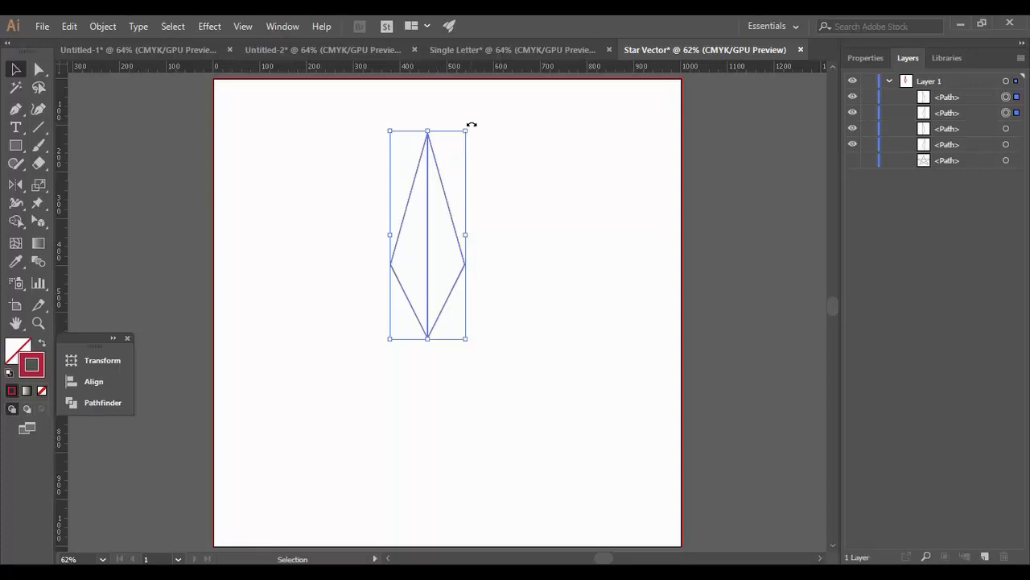
Rotate the copied star point clockwise and group it, placing its inner tip on the bottom tip of the upright original
{"action": "left_click_drag", "start_coordinate": [472, 126], "coordinate": [551, 253]}
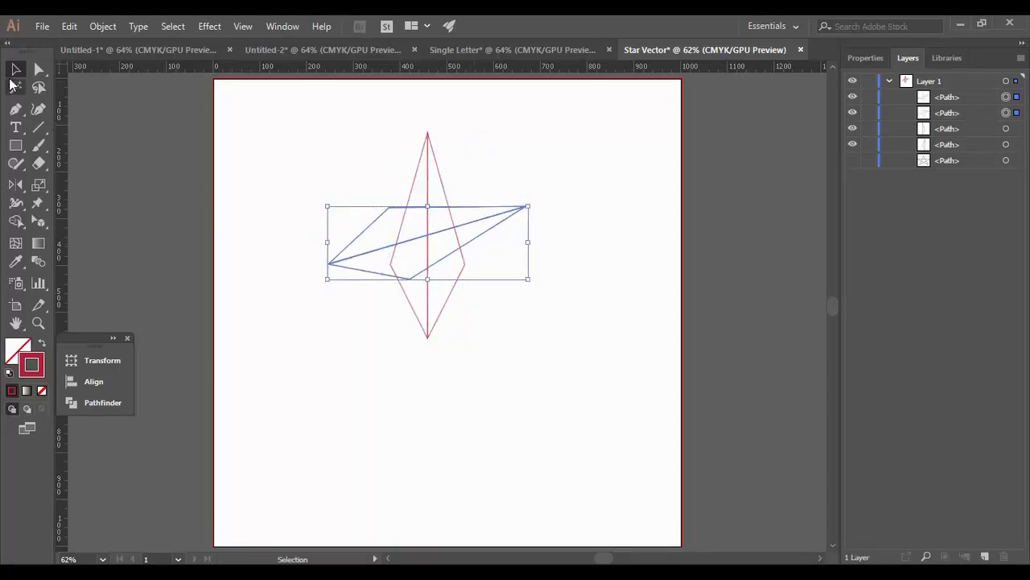
{"action": "key", "text": "ctrl+g"}
{"action": "left_click_drag", "start_coordinate": [378, 222], "coordinate": [478, 298]}
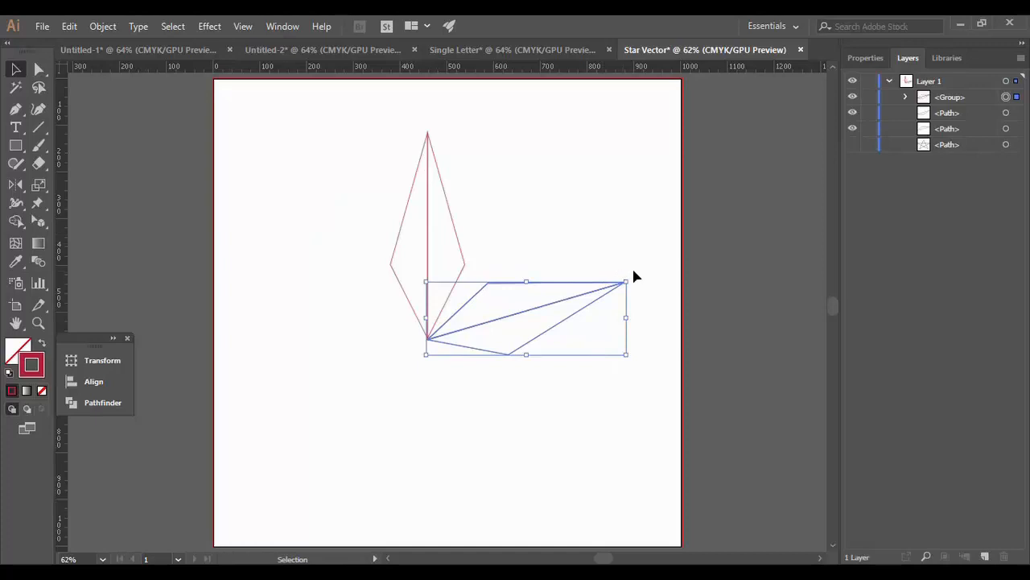
Rotate the copied star point counterclockwise in stages, moving its inner tip back onto the bottom tip of the upright point
{"action": "left_click_drag", "start_coordinate": [627, 271], "coordinate": [608, 256]}
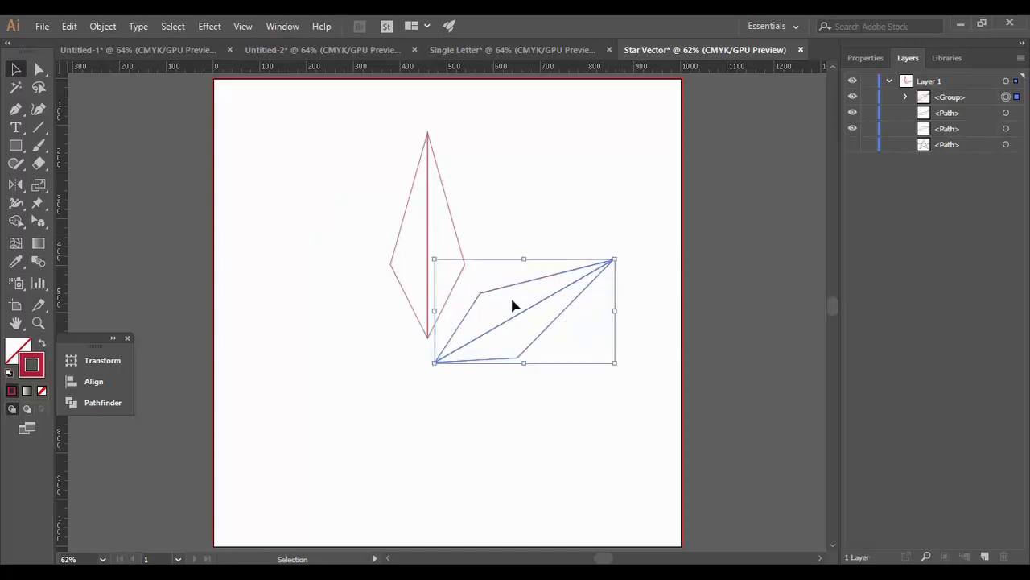
{"action": "left_click_drag", "start_coordinate": [504, 291], "coordinate": [491, 266]}
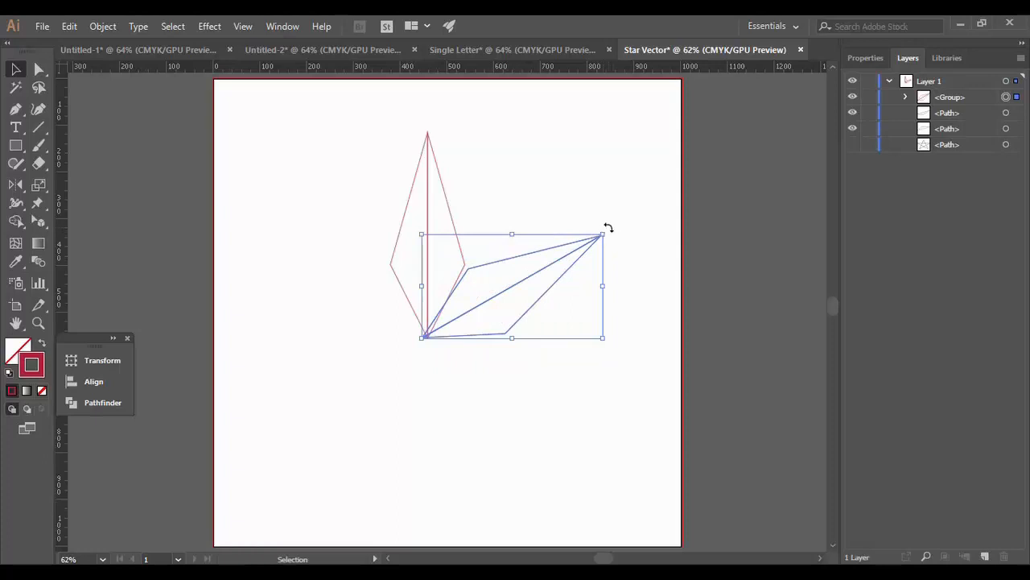
{"action": "left_click_drag", "start_coordinate": [608, 229], "coordinate": [602, 230]}
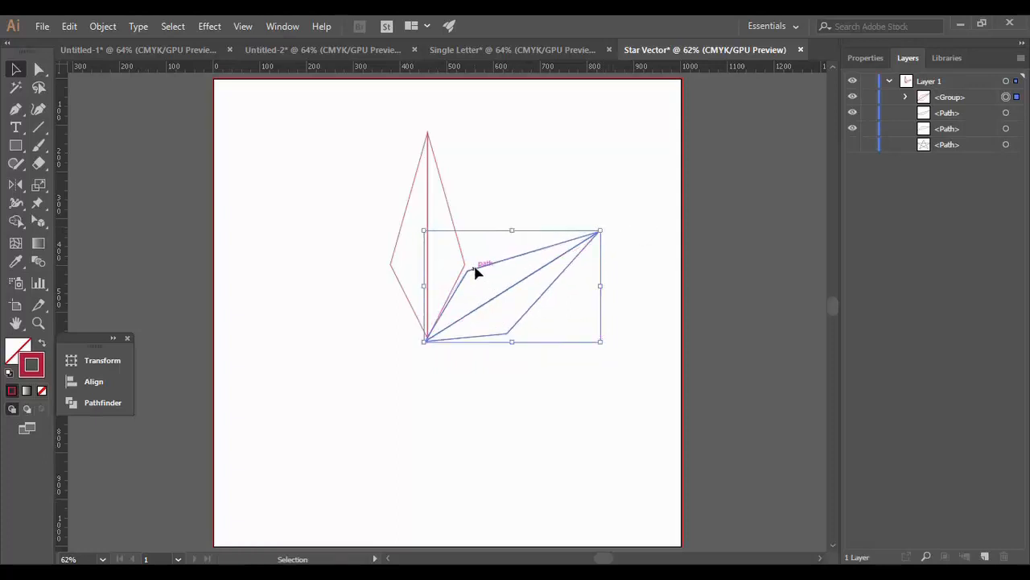
{"action": "left_click_drag", "start_coordinate": [475, 270], "coordinate": [473, 266]}
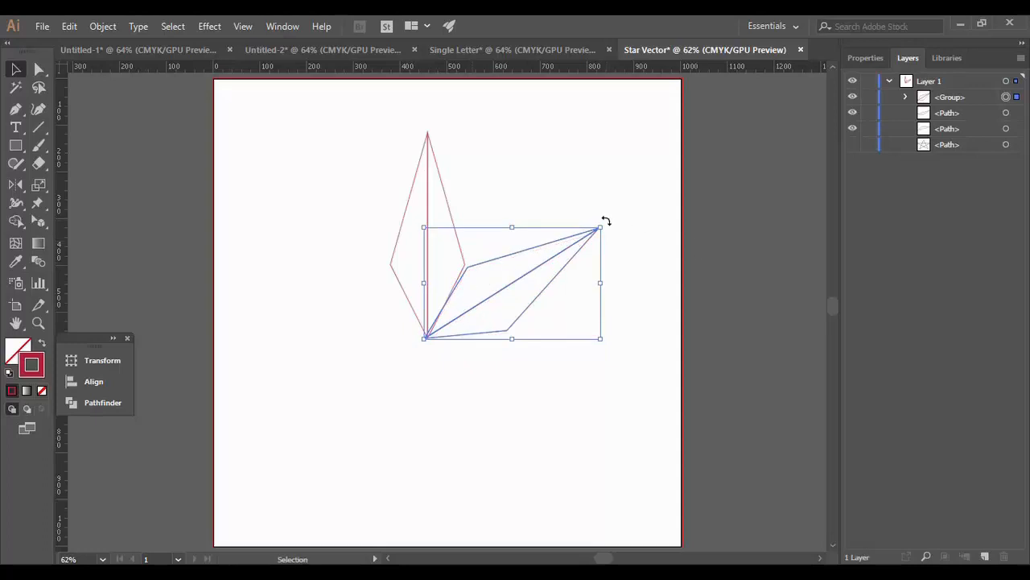
Fine-tune the copied point's rotation and position so its upper inner edge coincides with the upright point's right edge, and deselect it
{"action": "key", "text": "a"}
{"action": "key", "text": "ctrl+="}
{"action": "key", "text": "ctrl+="}
{"action": "key", "text": "ctrl+="}
{"action": "key", "text": "ctrl+="}
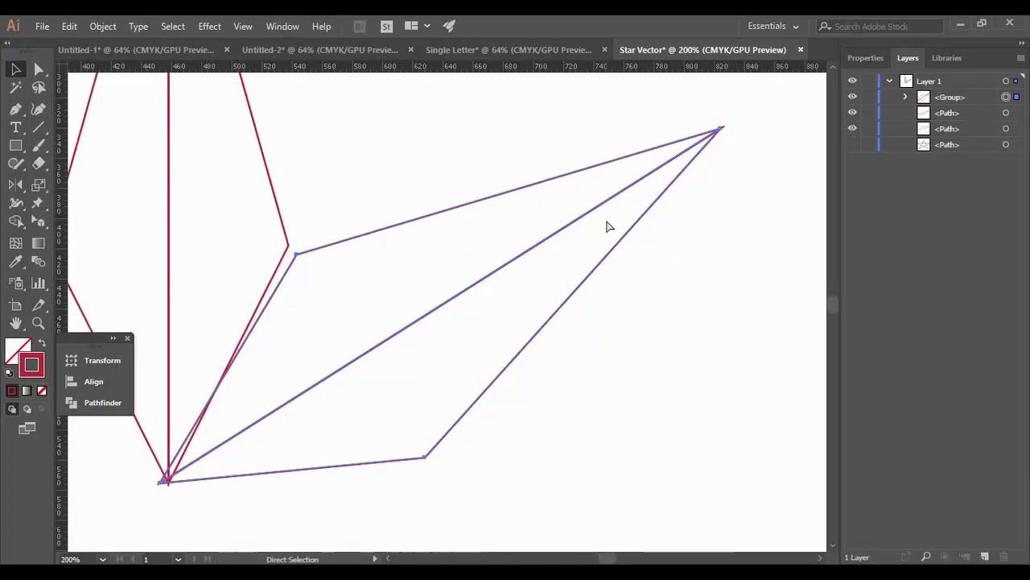
{"action": "key", "text": "v"}
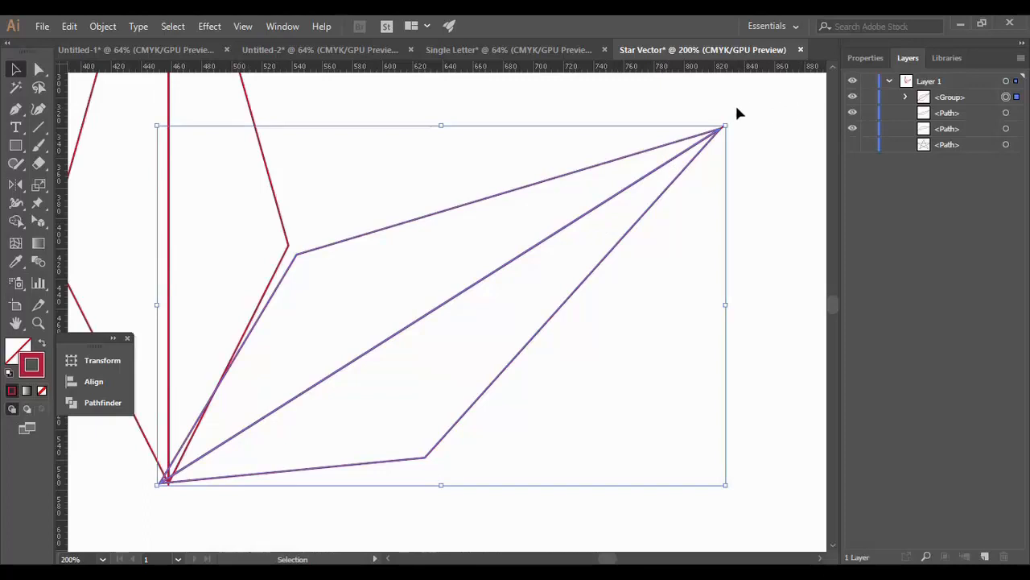
{"action": "left_click_drag", "start_coordinate": [729, 117], "coordinate": [713, 109]}
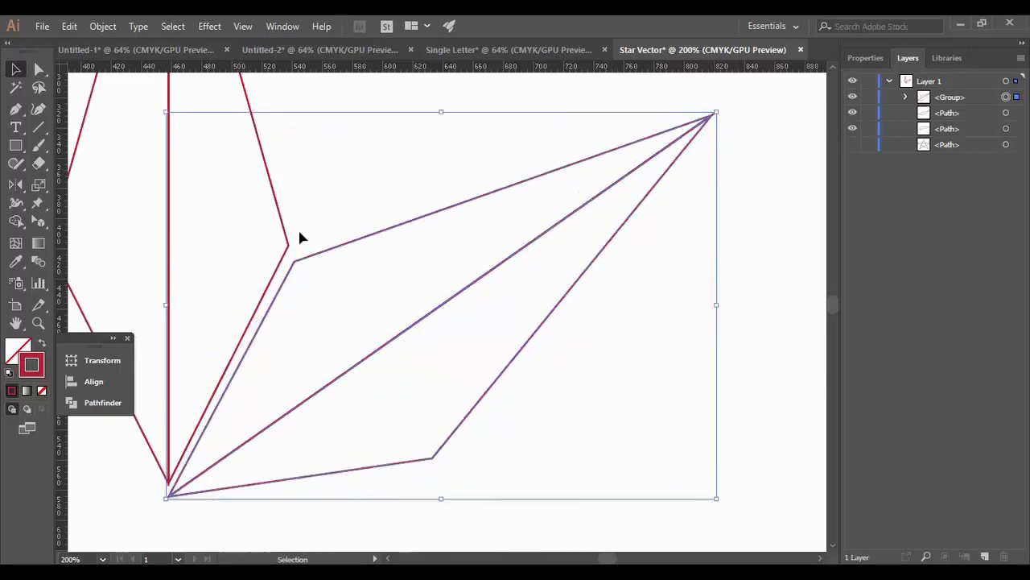
{"action": "left_click_drag", "start_coordinate": [306, 257], "coordinate": [296, 251]}
{"action": "key", "text": "Up"}
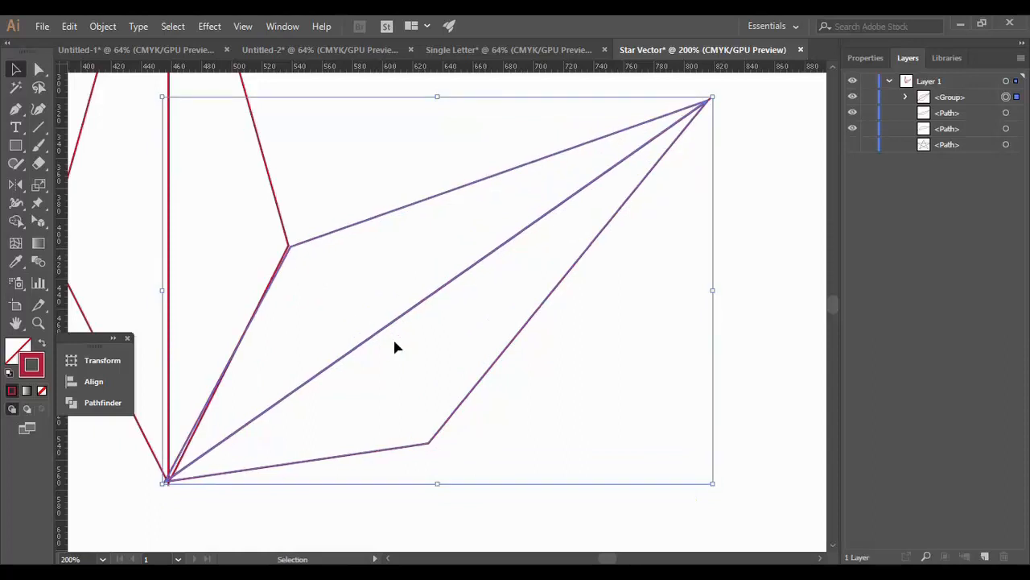
{"action": "key", "text": "Up"}
{"action": "key", "text": "Right"}
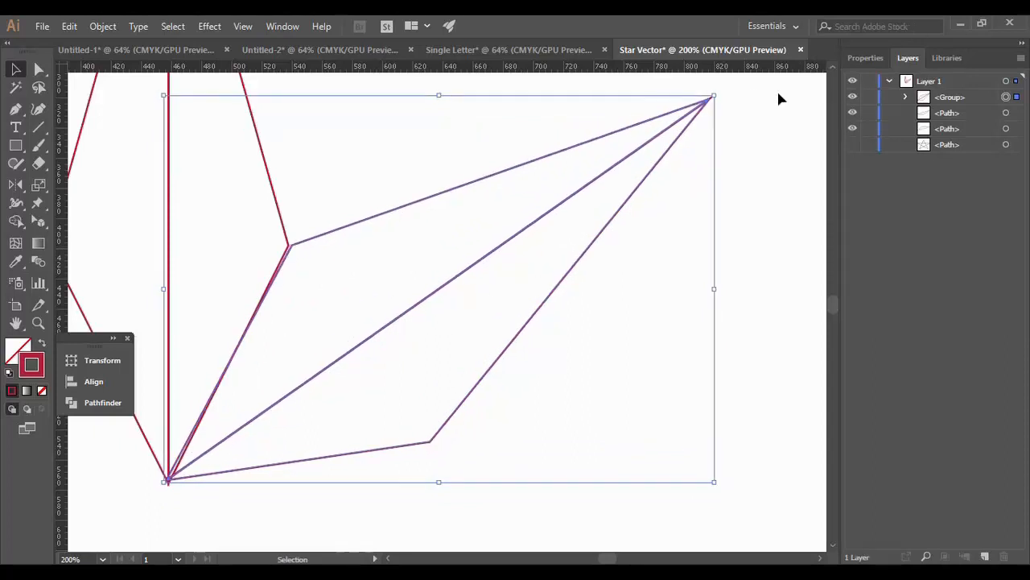
{"action": "left_click_drag", "start_coordinate": [717, 89], "coordinate": [711, 91]}
{"action": "left_click", "coordinate": [809, 244]}
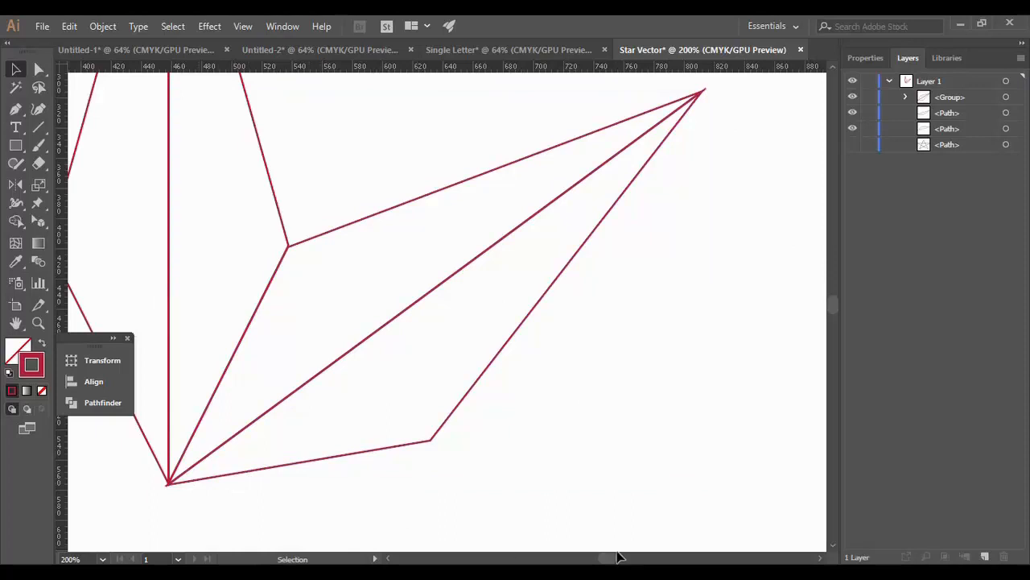
Rotate a grouped copy of the upright star point counterclockwise and move it towards the star's left side
{"action": "scroll", "coordinate": [618, 557], "scroll_direction": "left", "scroll_amount": 5}
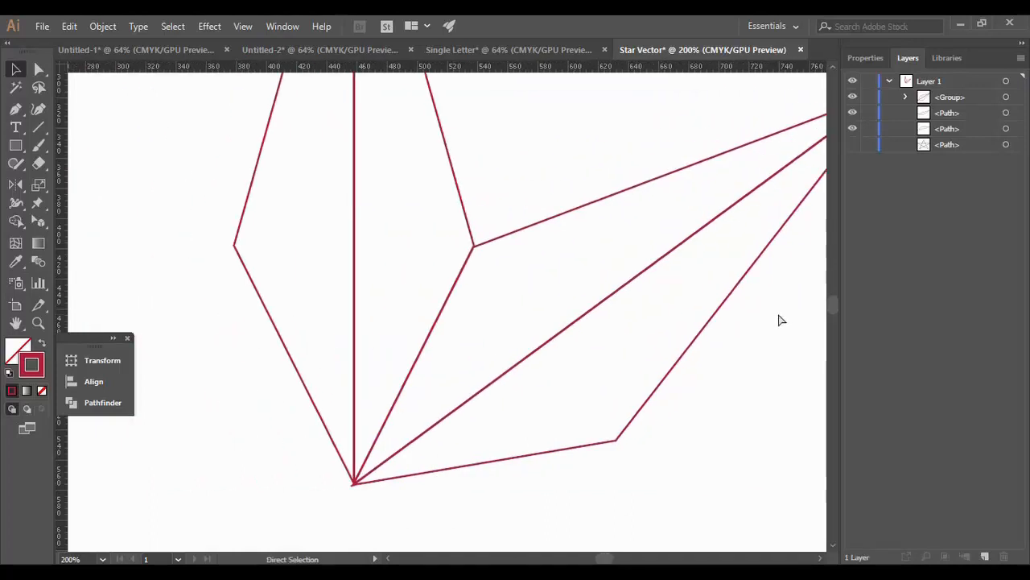
{"action": "key", "text": "ctrl+minus"}
{"action": "key", "text": "ctrl+minus"}
{"action": "key", "text": "ctrl+minus"}
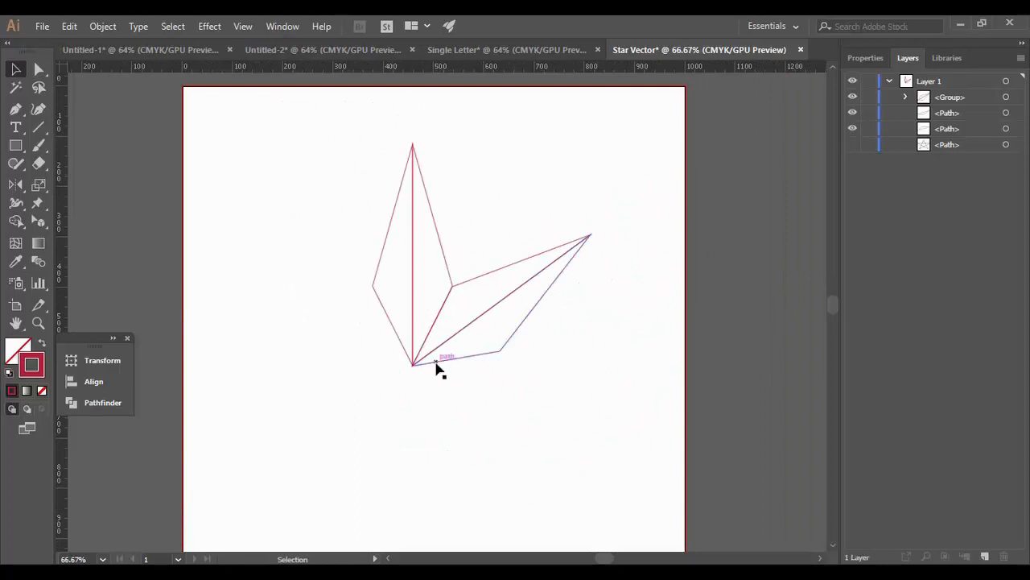
{"action": "left_click", "coordinate": [411, 142]}
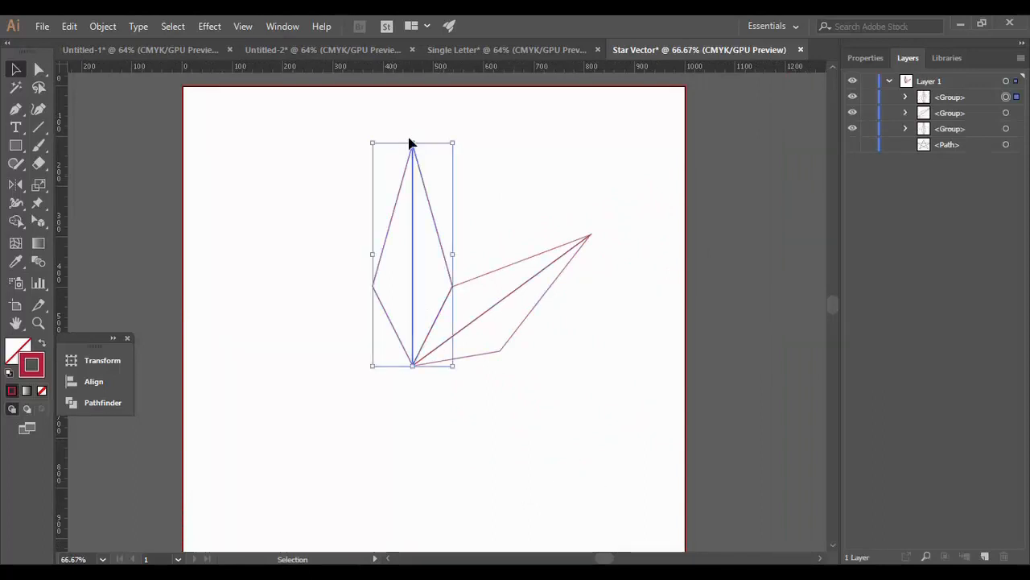
{"action": "left_click_drag", "start_coordinate": [413, 137], "coordinate": [274, 256]}
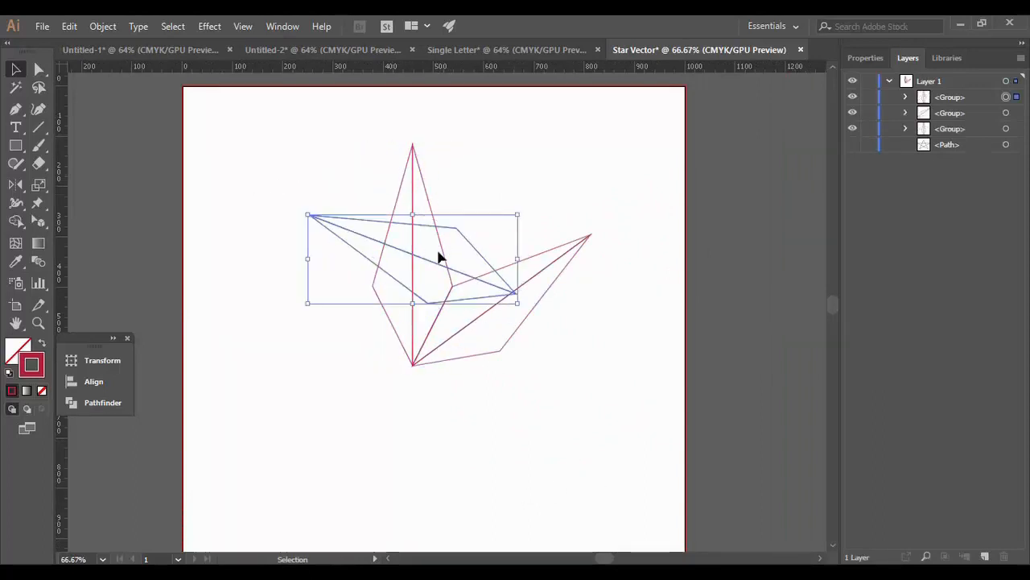
{"action": "double_click", "coordinate": [346, 248]}
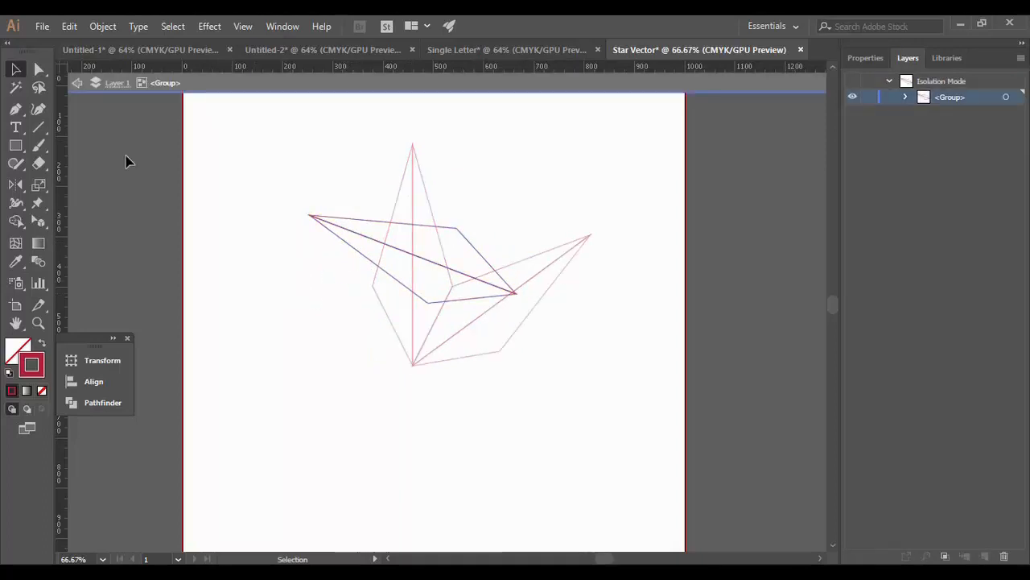
{"action": "left_click", "coordinate": [80, 88]}
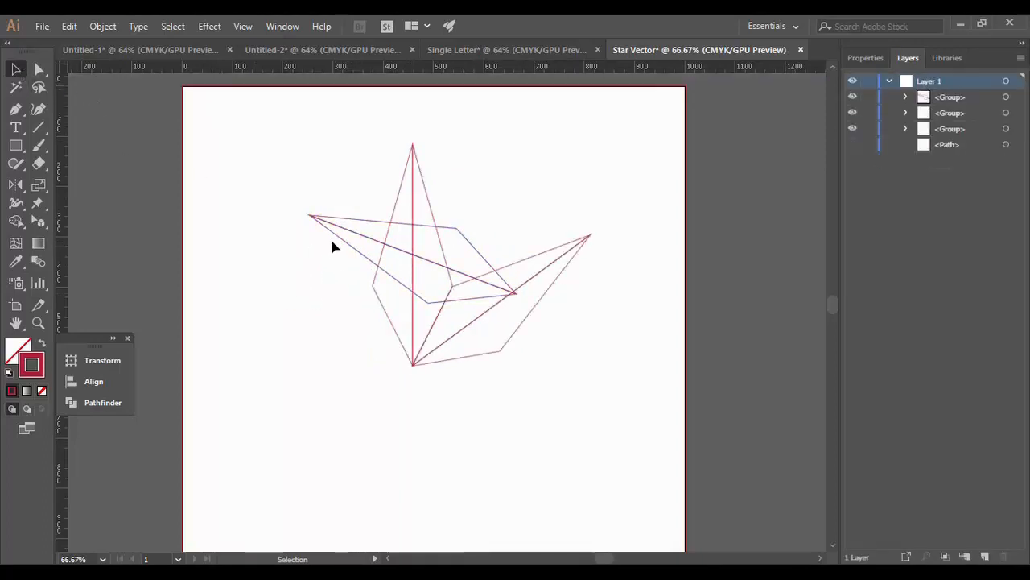
{"action": "left_click_drag", "start_coordinate": [334, 240], "coordinate": [217, 250]}
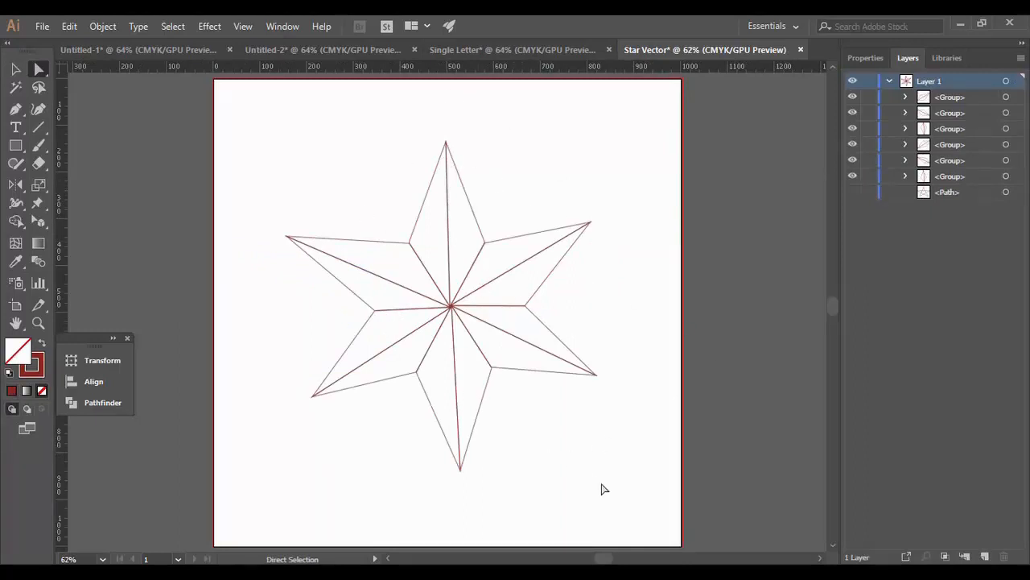
Expand the topmost group in the layer structure and select only the lower half of the upper-right star point
{"action": "left_click", "coordinate": [457, 396]}
{"action": "left_click", "coordinate": [905, 96]}
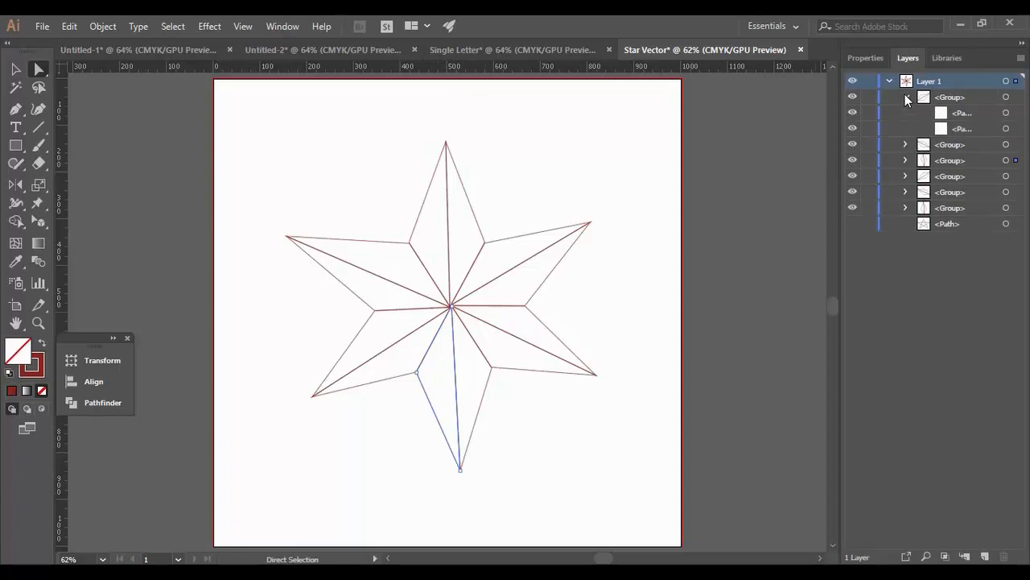
{"action": "left_click", "coordinate": [969, 114]}
{"action": "left_click", "coordinate": [1016, 114]}
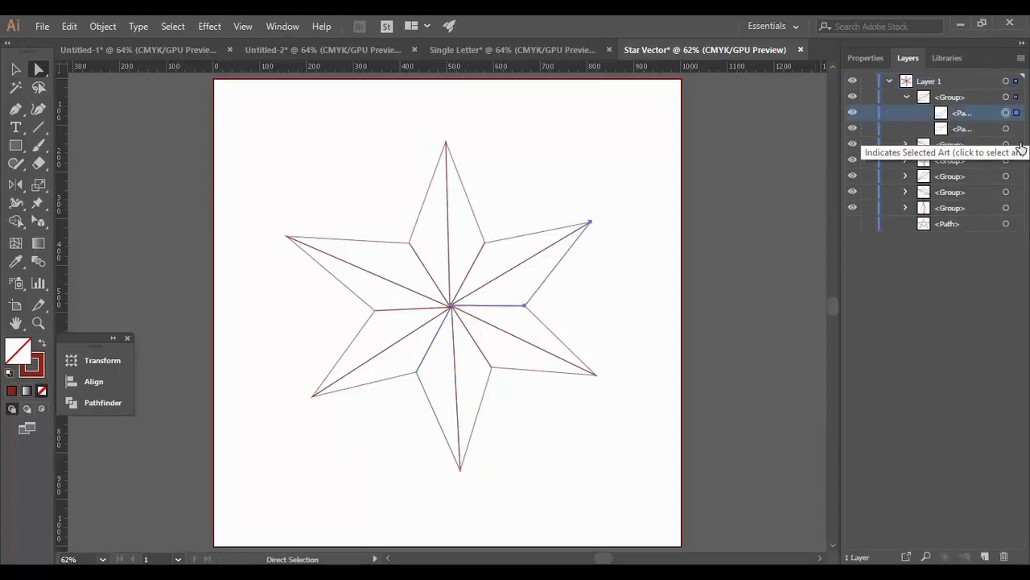
{"action": "left_click", "coordinate": [1005, 97]}
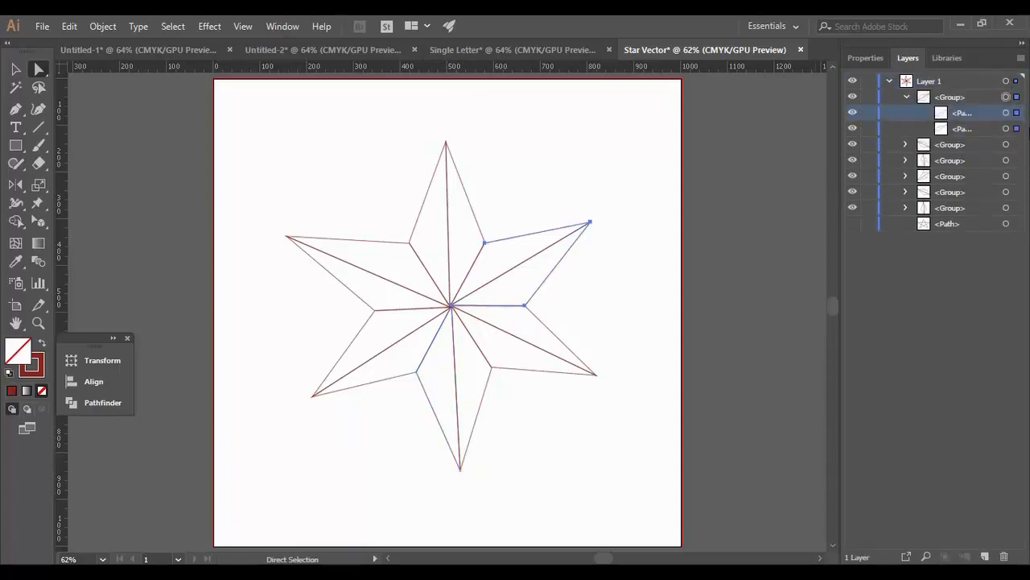
{"action": "left_click", "coordinate": [1016, 98]}
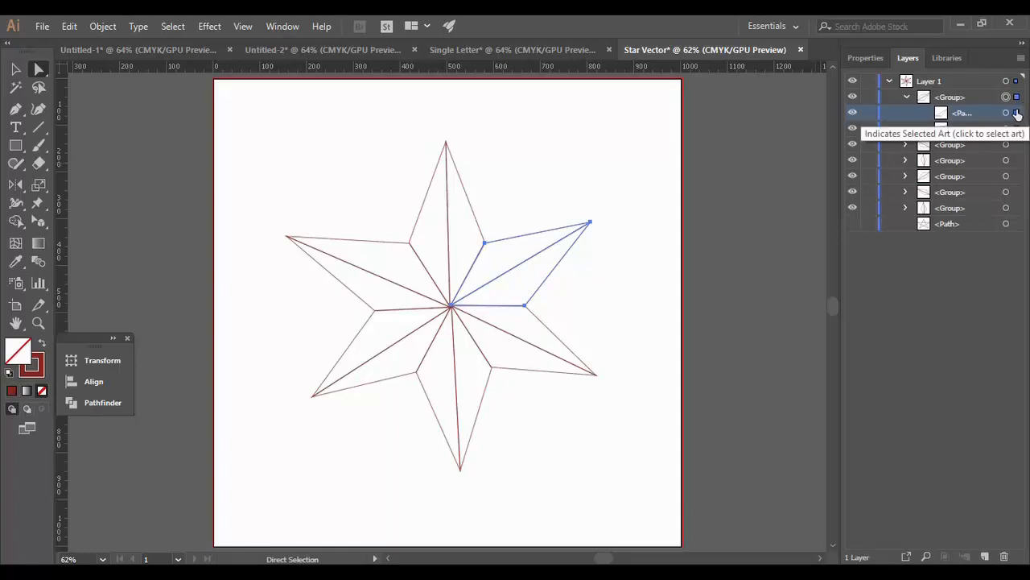
{"action": "left_click", "coordinate": [1005, 112]}
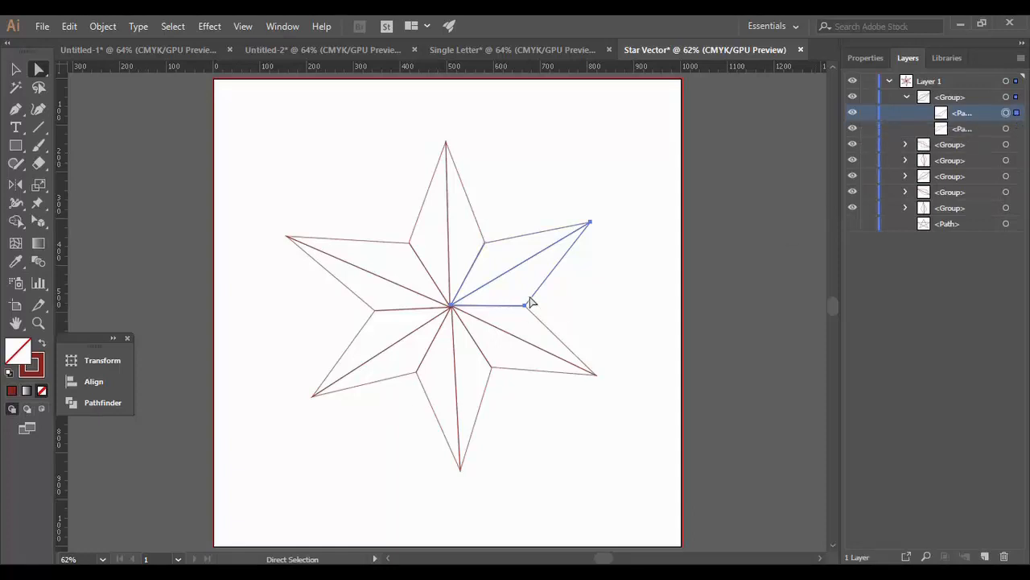
Fill the lower half of the upper-right star point with the golden colour f7ba23 and copy its hex code
{"action": "left_click", "coordinate": [12, 393]}
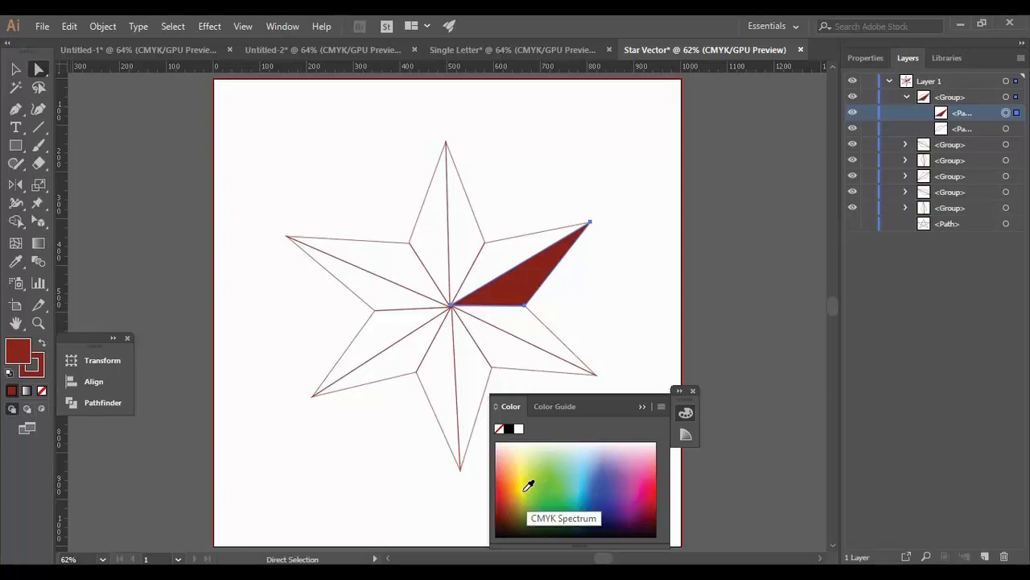
{"action": "left_click", "coordinate": [526, 484]}
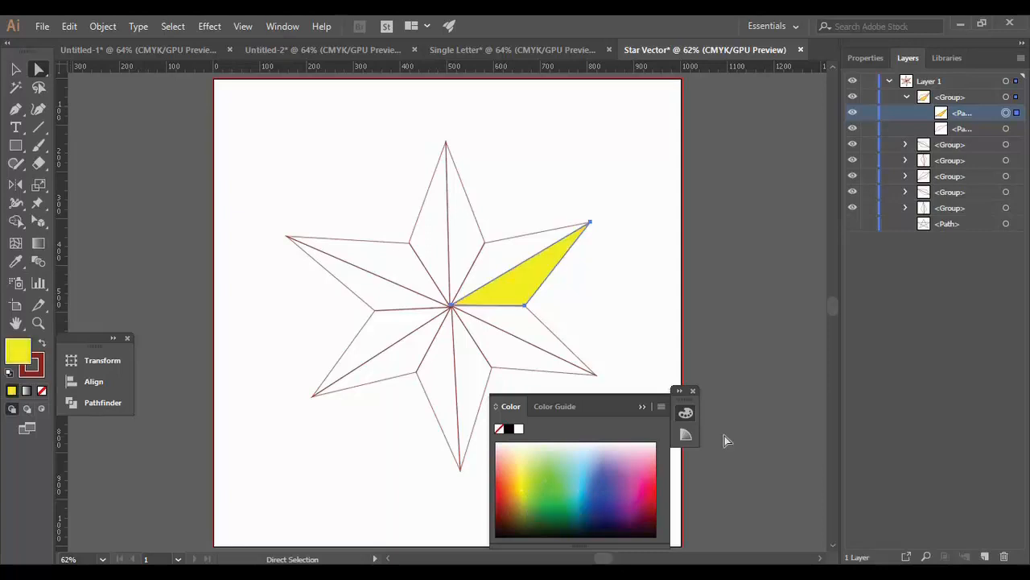
{"action": "left_click", "coordinate": [693, 391]}
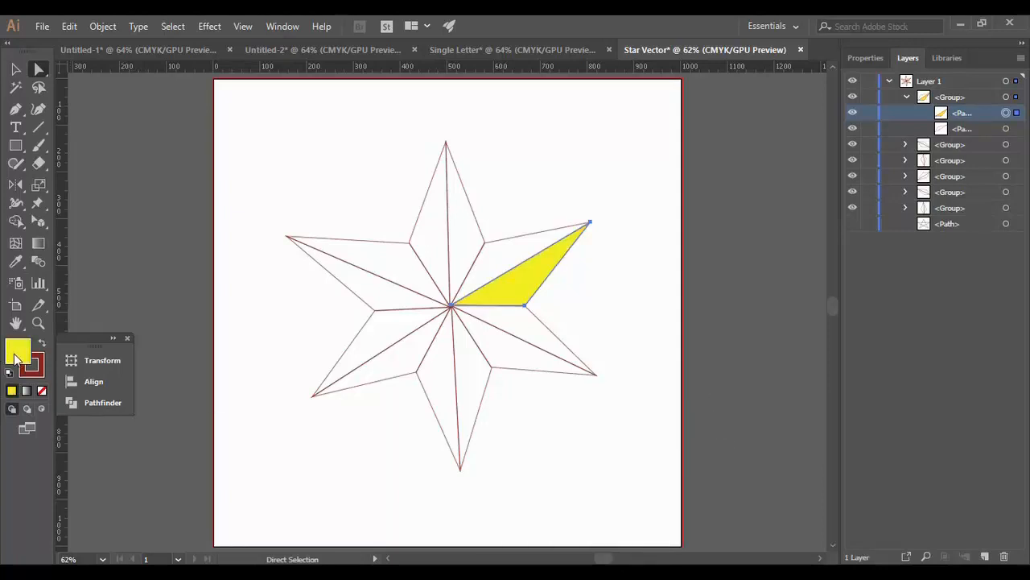
{"action": "double_click", "coordinate": [16, 354]}
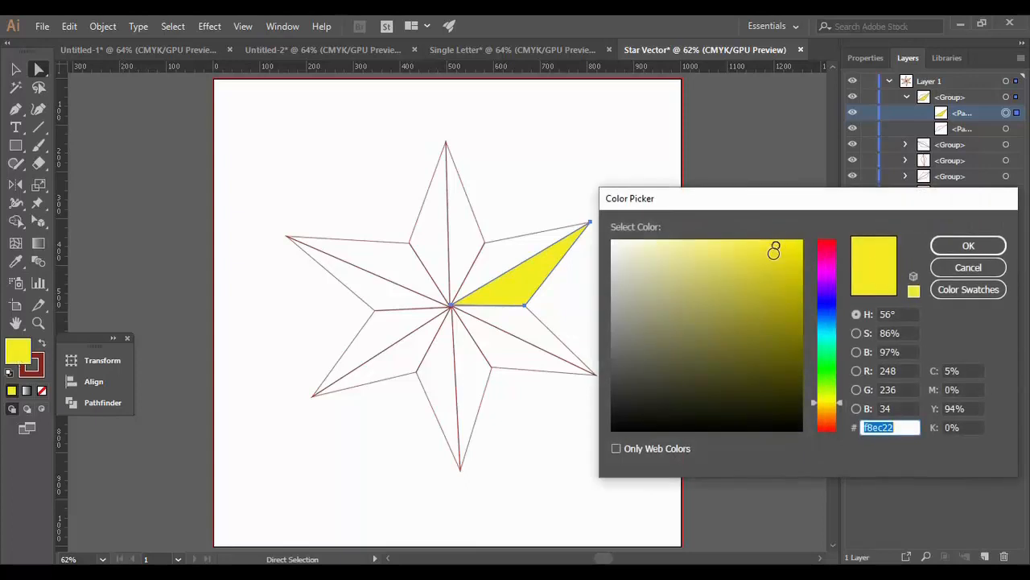
{"action": "left_click", "coordinate": [827, 409]}
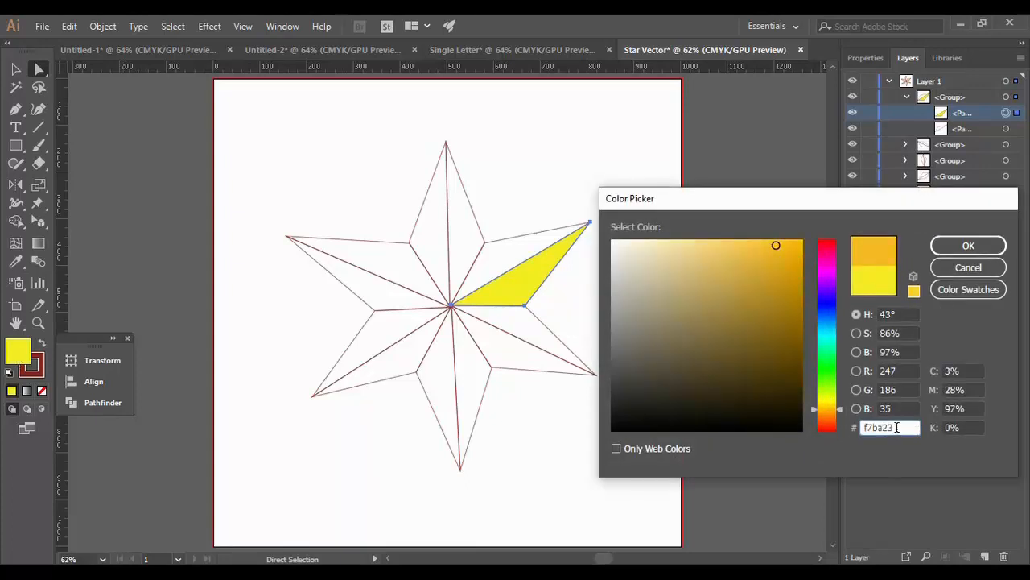
{"action": "left_click_drag", "start_coordinate": [896, 427], "coordinate": [852, 427]}
{"action": "key", "text": "ctrl+c"}
{"action": "left_click", "coordinate": [944, 243]}
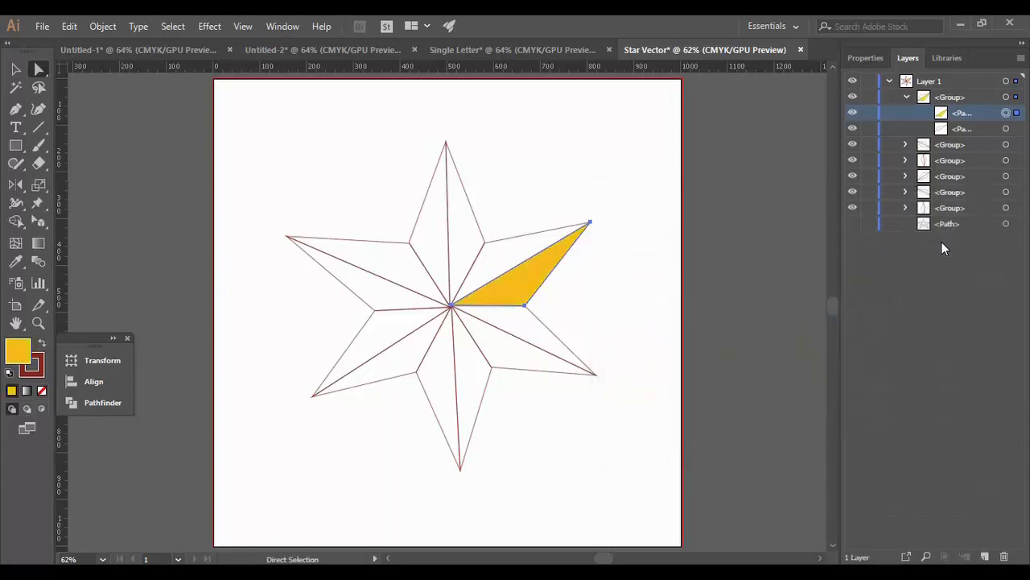
Select the upper half of the upper-right star point and apply the same golden fill
{"action": "left_click", "coordinate": [500, 260]}
{"action": "left_click", "coordinate": [964, 130]}
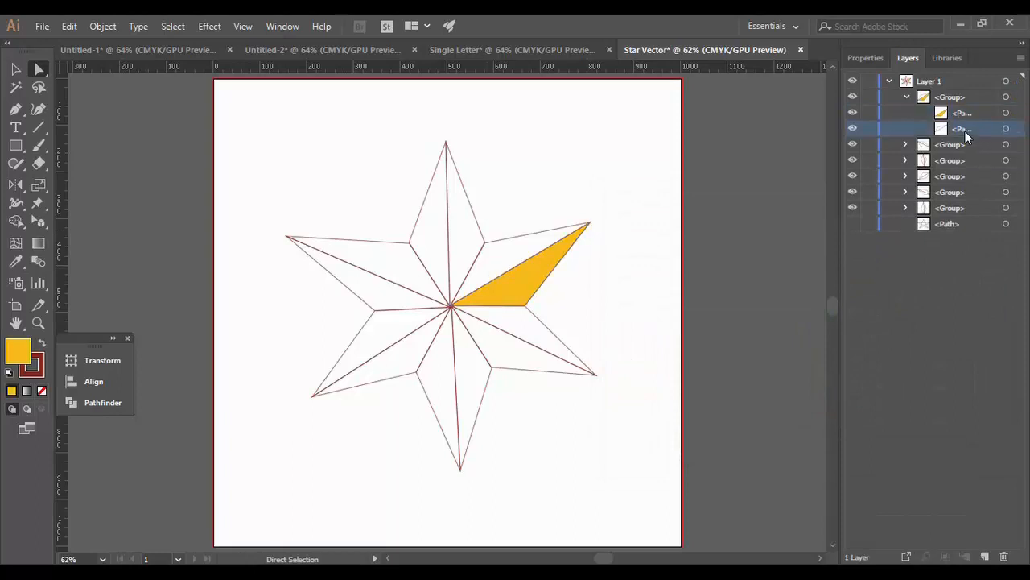
{"action": "left_click", "coordinate": [1017, 130]}
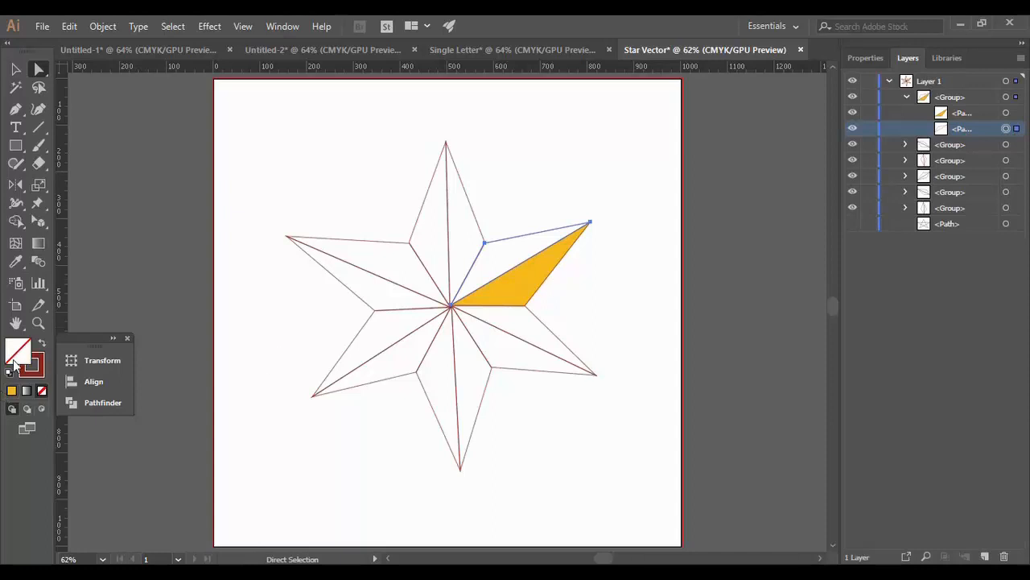
{"action": "left_click", "coordinate": [12, 391]}
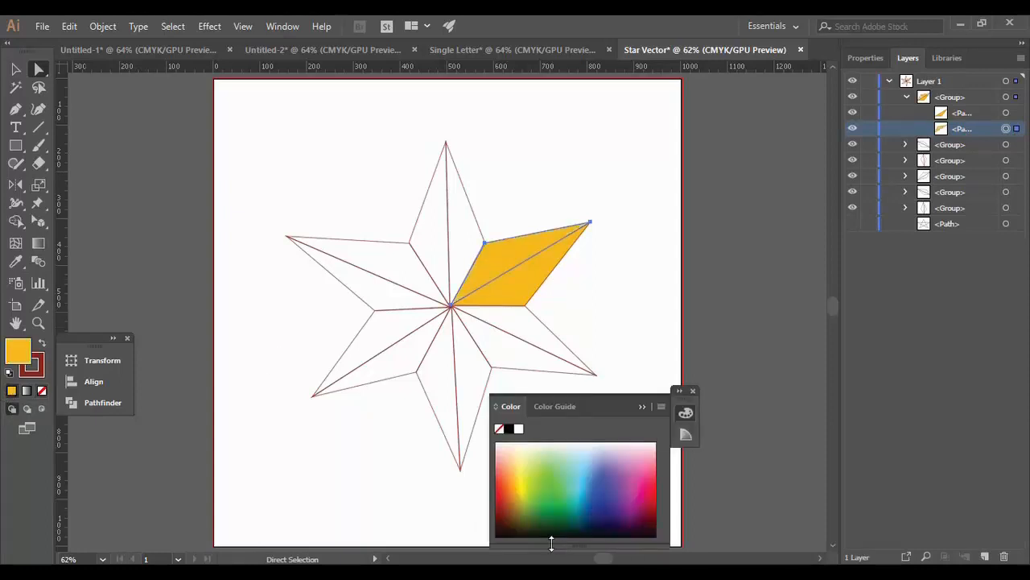
Set the fill of the upper-right point's upper half to the darker orange e07e27
{"action": "double_click", "coordinate": [17, 349]}
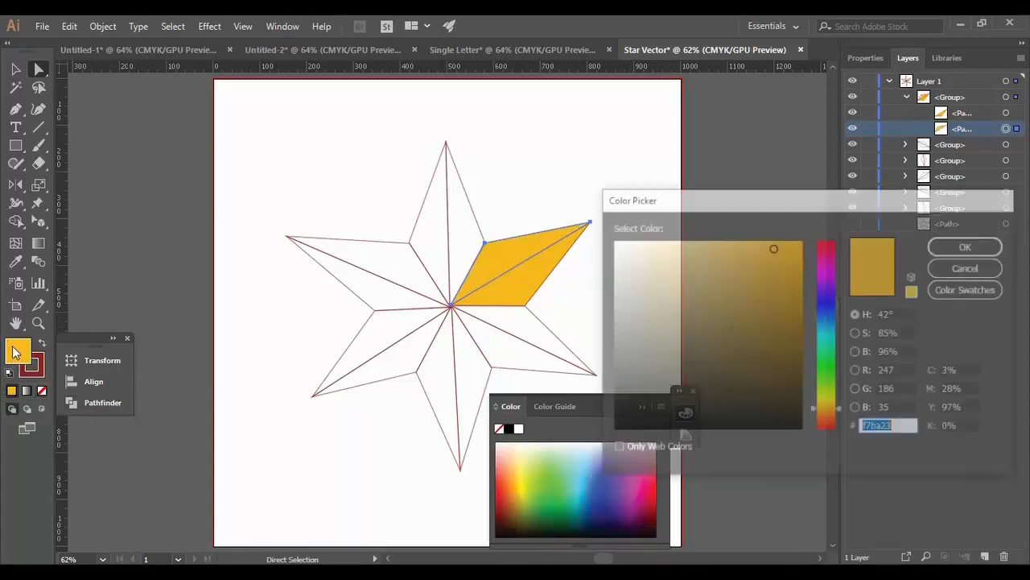
{"action": "left_click_drag", "start_coordinate": [774, 251], "coordinate": [769, 263]}
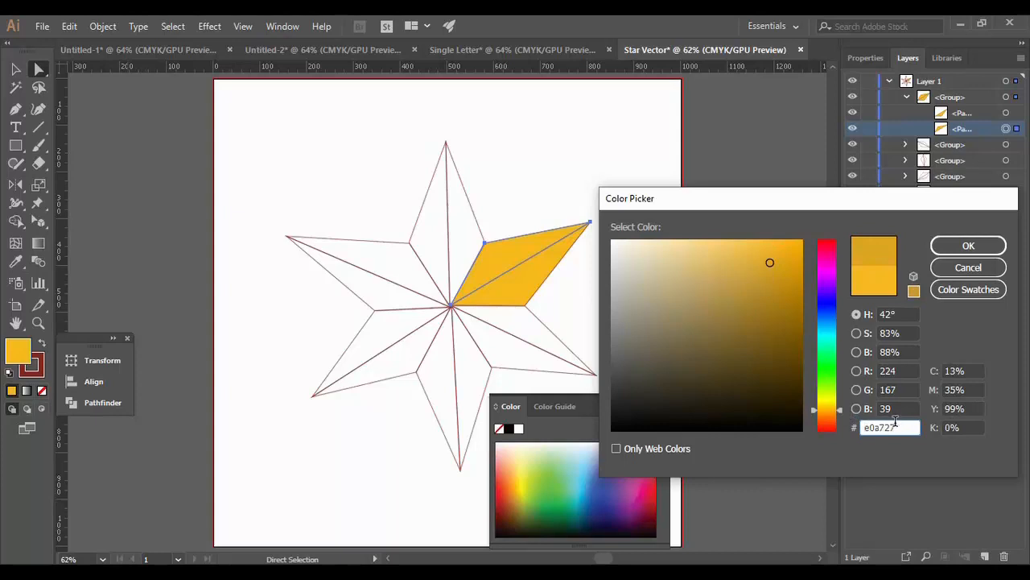
{"action": "double_click", "coordinate": [895, 420]}
{"action": "key", "text": "ctrl+v"}
{"action": "left_click", "coordinate": [839, 414]}
{"action": "left_click_drag", "start_coordinate": [839, 414], "coordinate": [840, 419]}
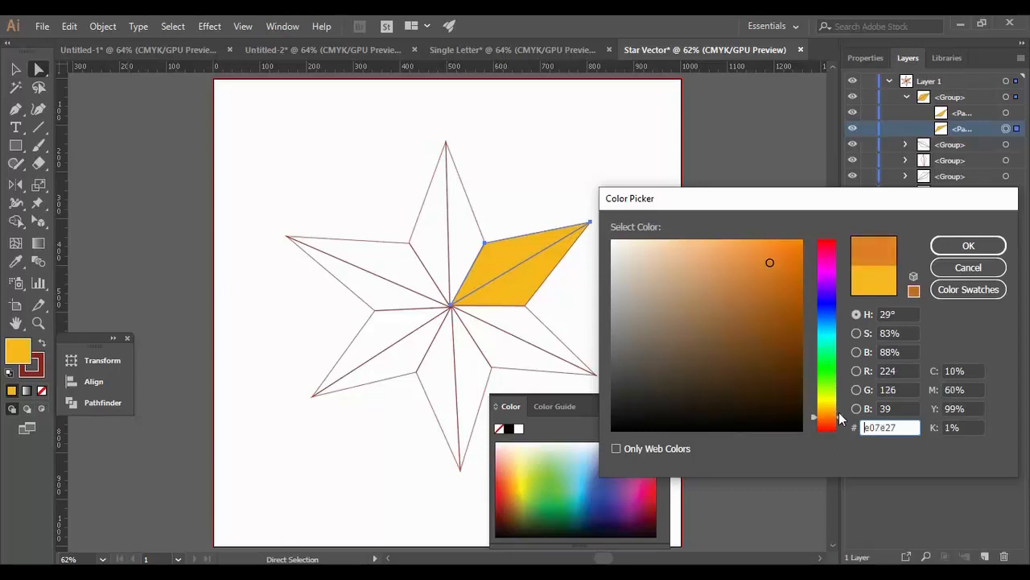
{"action": "left_click", "coordinate": [971, 248]}
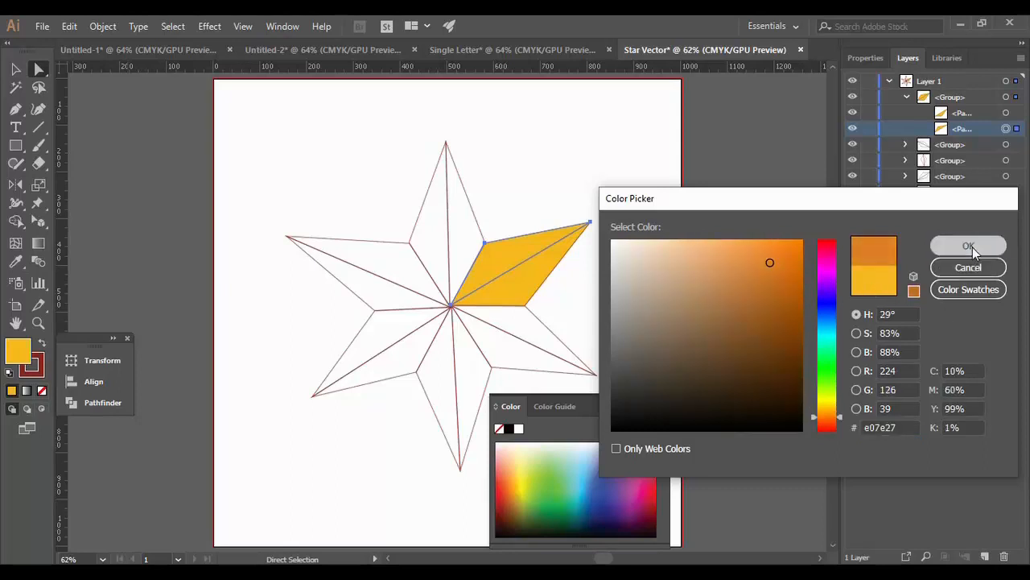
Set the fill of the upper-right point's upper half to the lighter orange f2a222
{"action": "double_click", "coordinate": [18, 351]}
{"action": "left_click", "coordinate": [780, 254]}
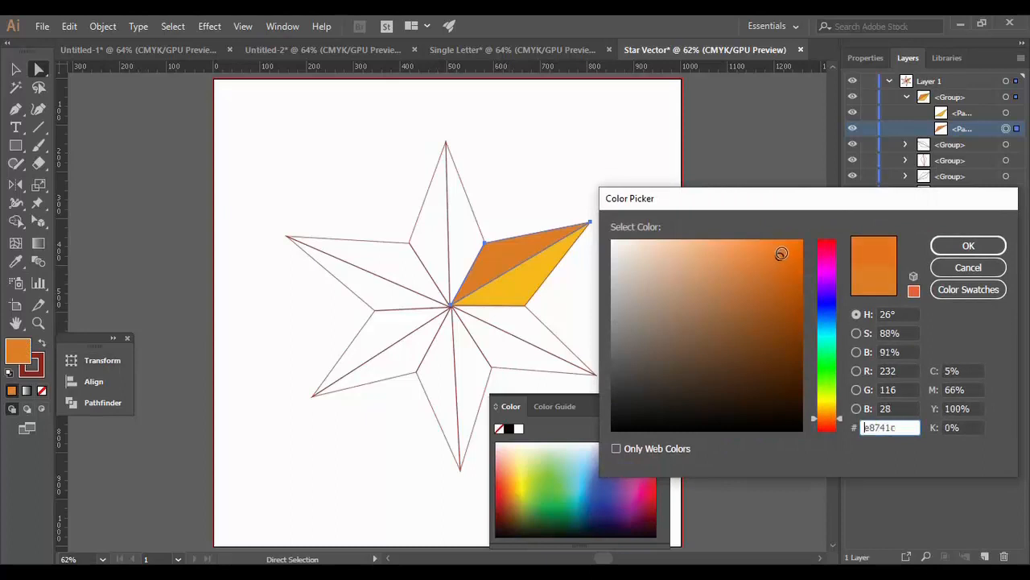
{"action": "left_click_drag", "start_coordinate": [781, 254], "coordinate": [776, 249]}
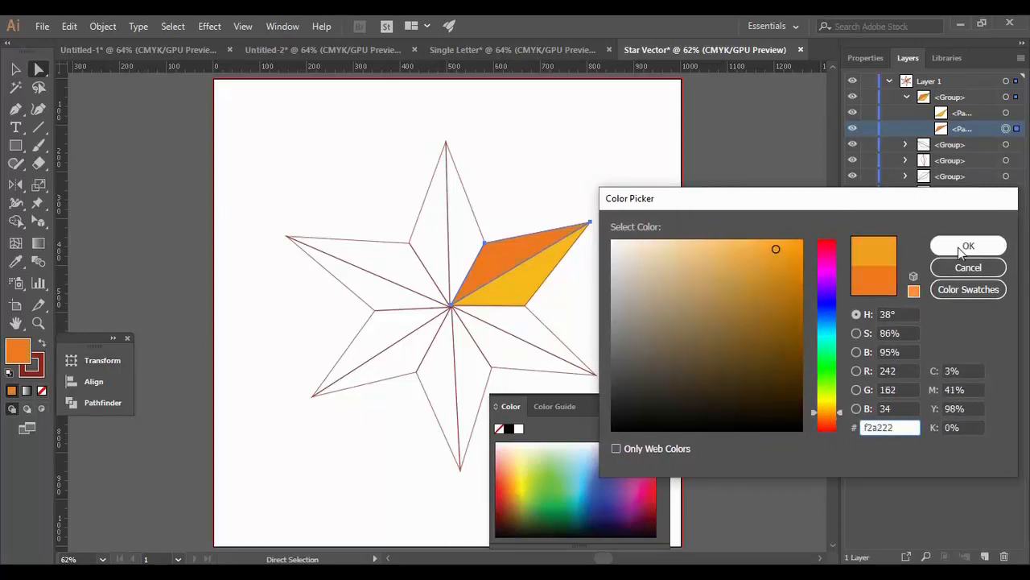
{"action": "left_click", "coordinate": [964, 247]}
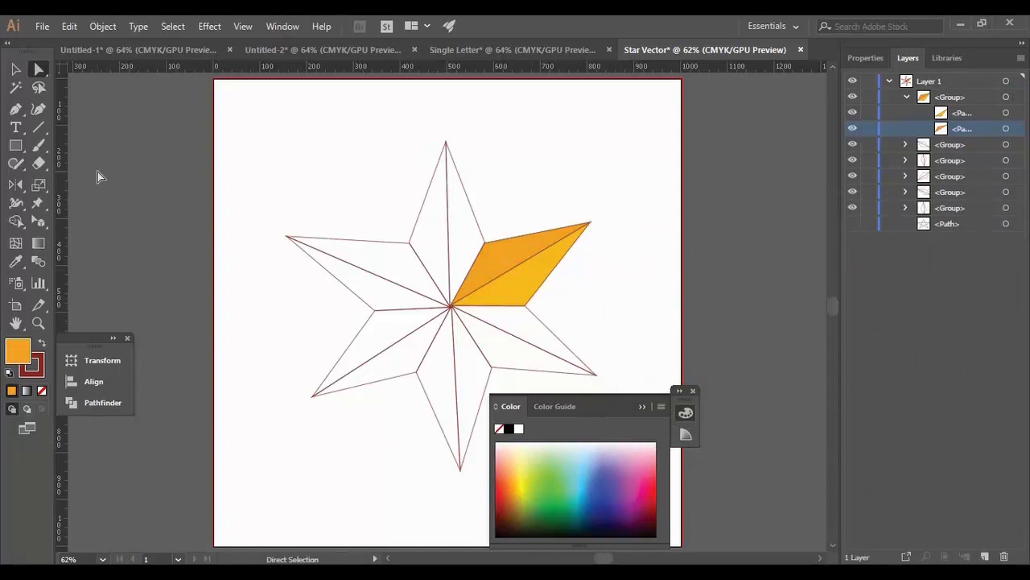
Fill the right half of the top star point with the orange sampled from the upper-right point's upper half
{"action": "left_click", "coordinate": [448, 218]}
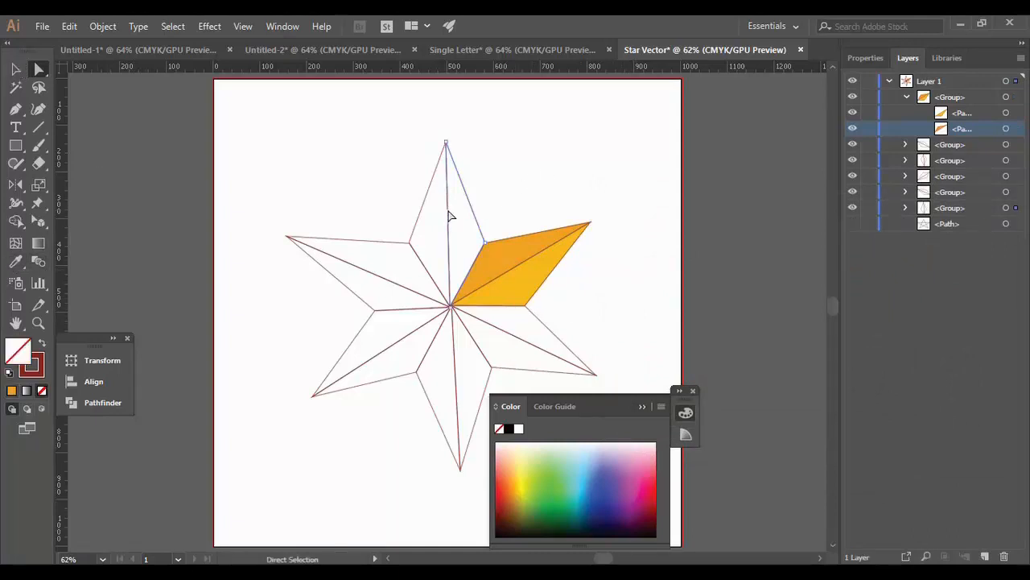
{"action": "left_click", "coordinate": [16, 261]}
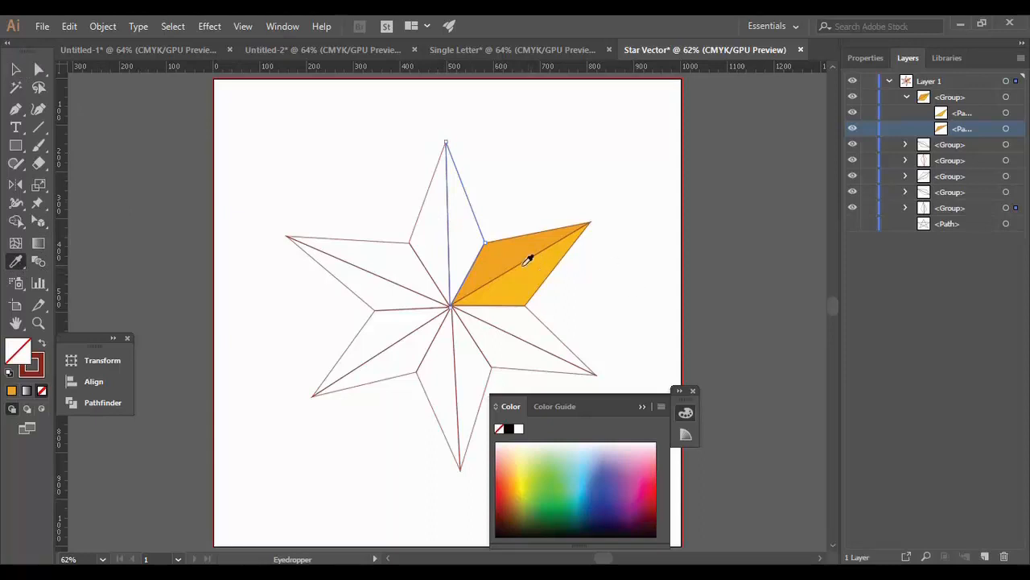
{"action": "left_click", "coordinate": [497, 252]}
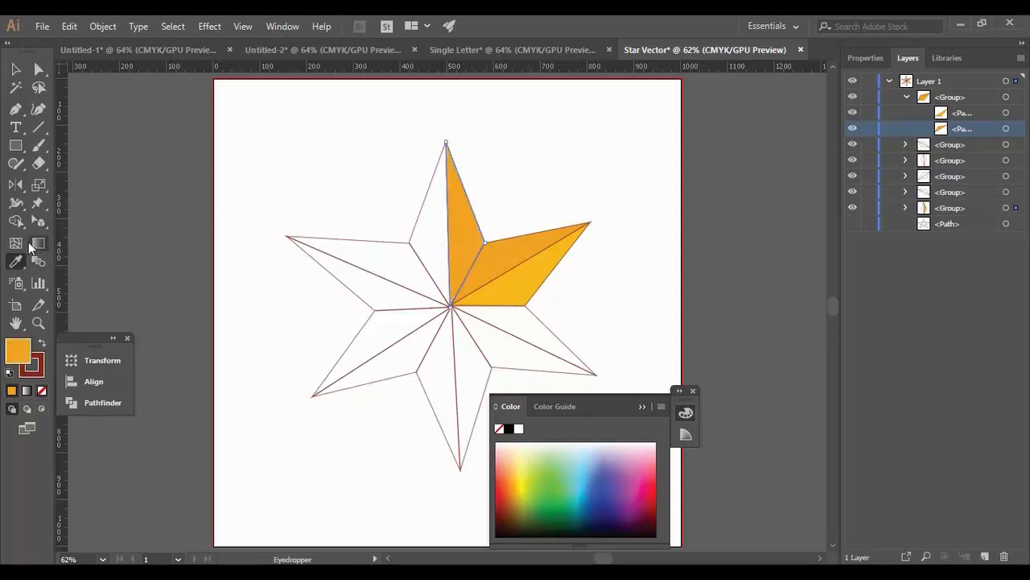
Select the whole top star point and fill it with the golden colour sampled from the upper-right point's lower half
{"action": "left_click", "coordinate": [15, 69]}
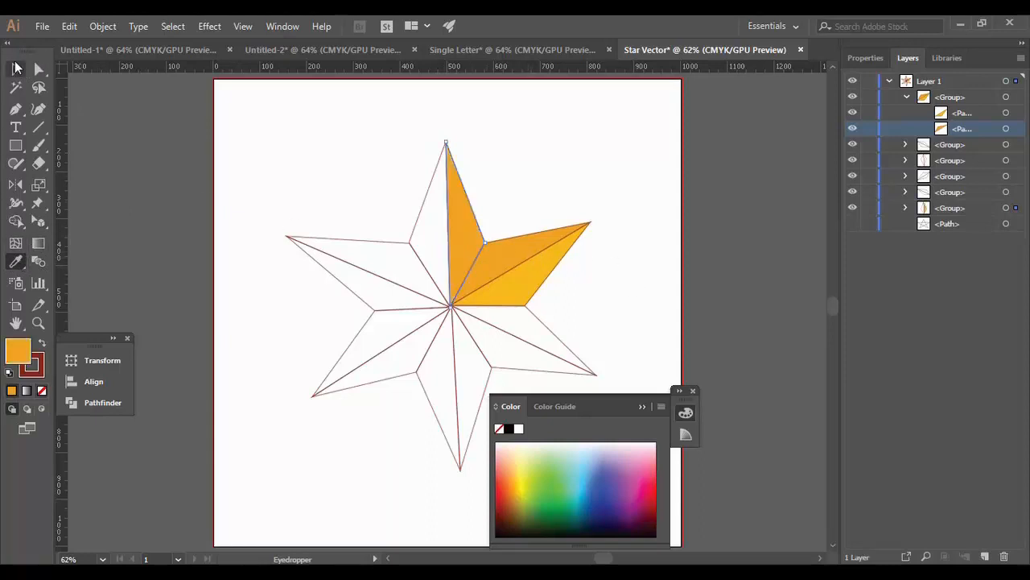
{"action": "left_click", "coordinate": [418, 219], "text": "shift"}
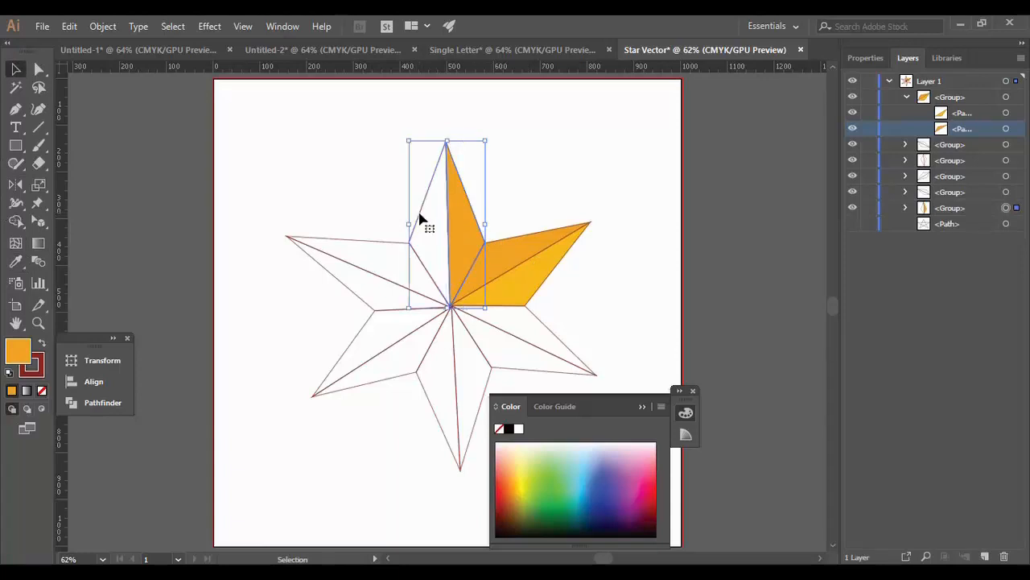
{"action": "left_click", "coordinate": [25, 258]}
{"action": "left_click", "coordinate": [517, 290]}
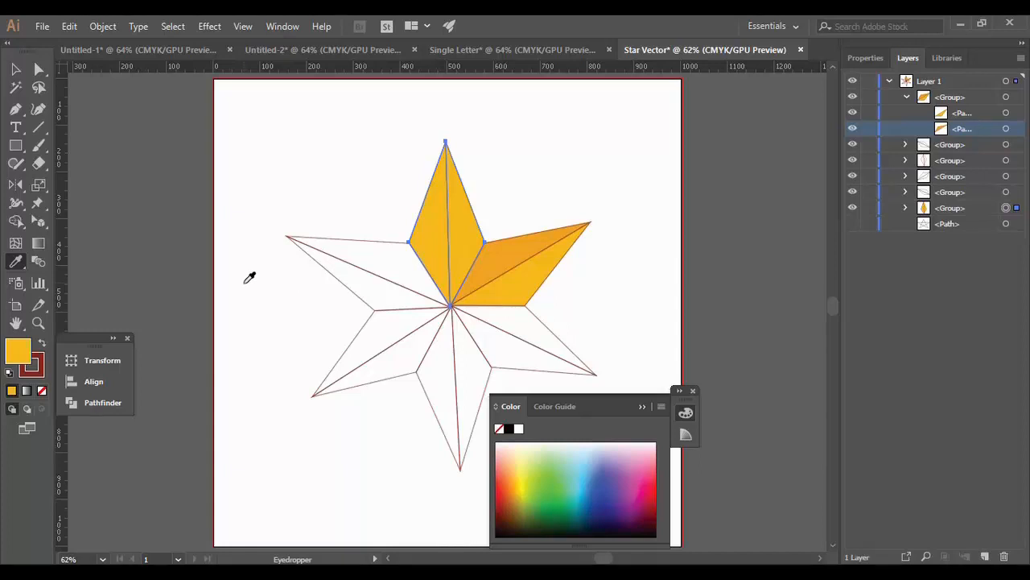
{"action": "left_click", "coordinate": [15, 69]}
{"action": "left_click", "coordinate": [326, 157]}
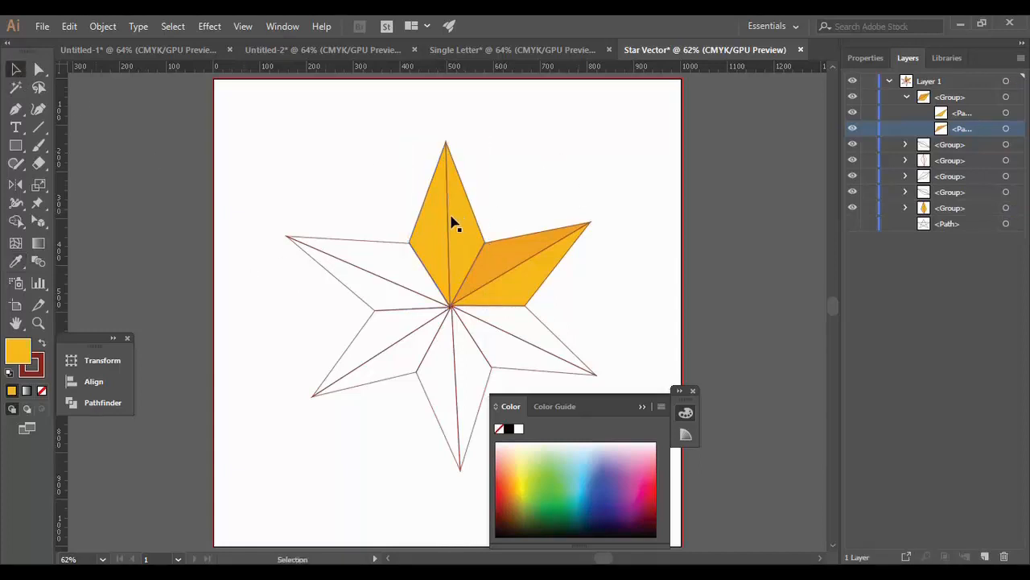
Expand the top star point's group in the layer structure and select only its right half
{"action": "left_click", "coordinate": [448, 225]}
{"action": "left_click", "coordinate": [650, 184]}
{"action": "left_click", "coordinate": [907, 96]}
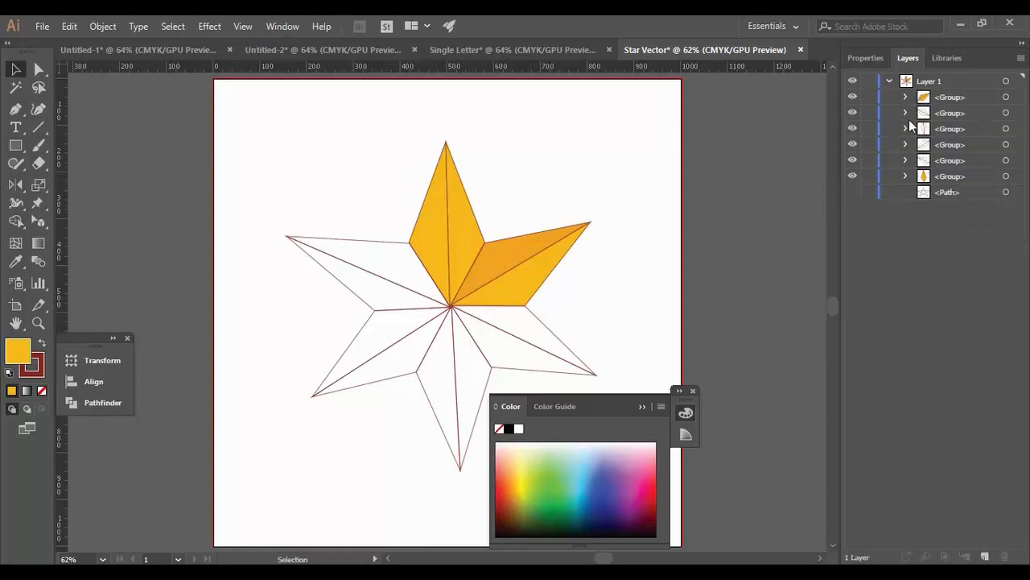
{"action": "left_click", "coordinate": [906, 112]}
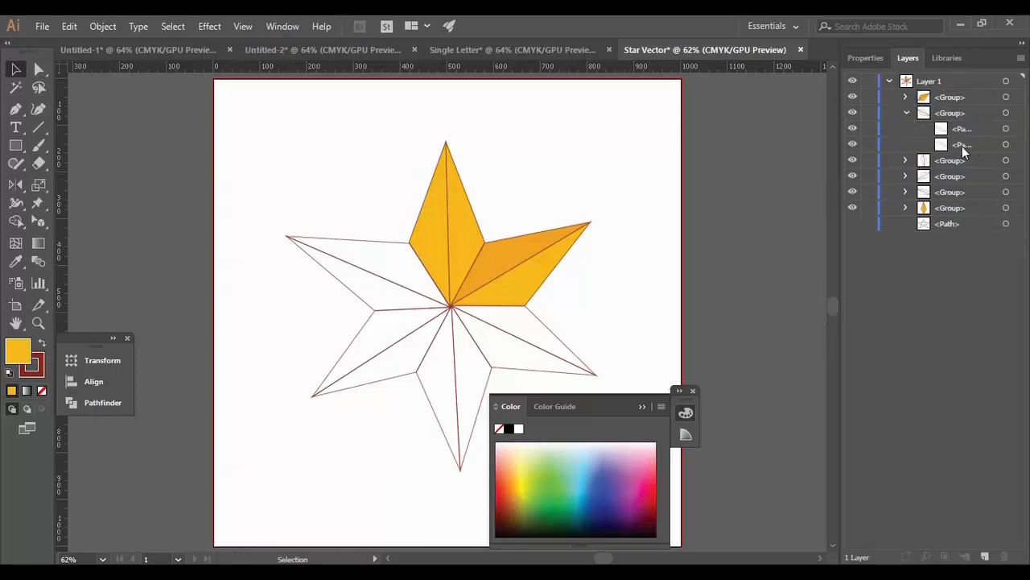
{"action": "left_click", "coordinate": [906, 207]}
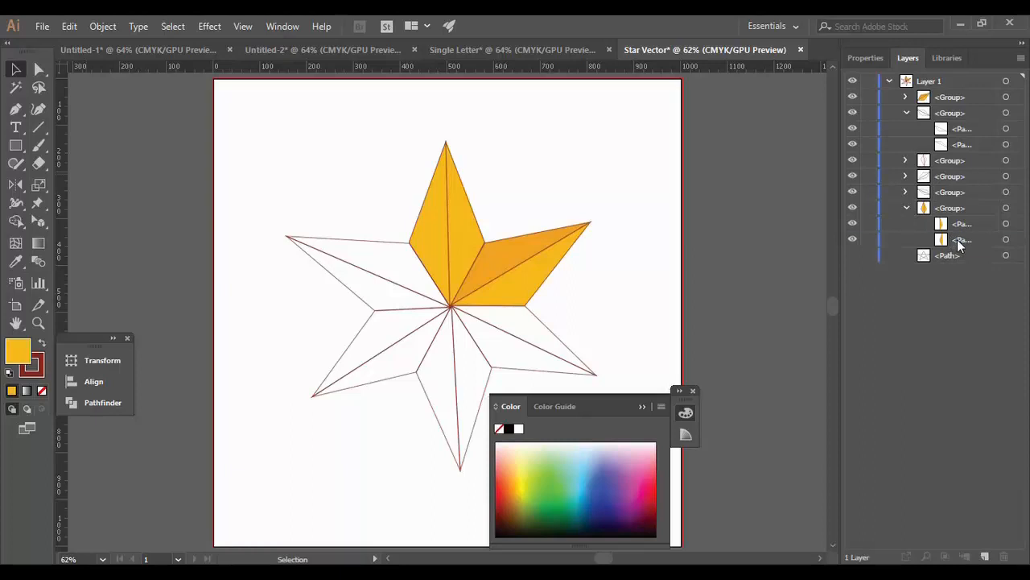
{"action": "left_click", "coordinate": [957, 239]}
{"action": "left_click", "coordinate": [963, 225]}
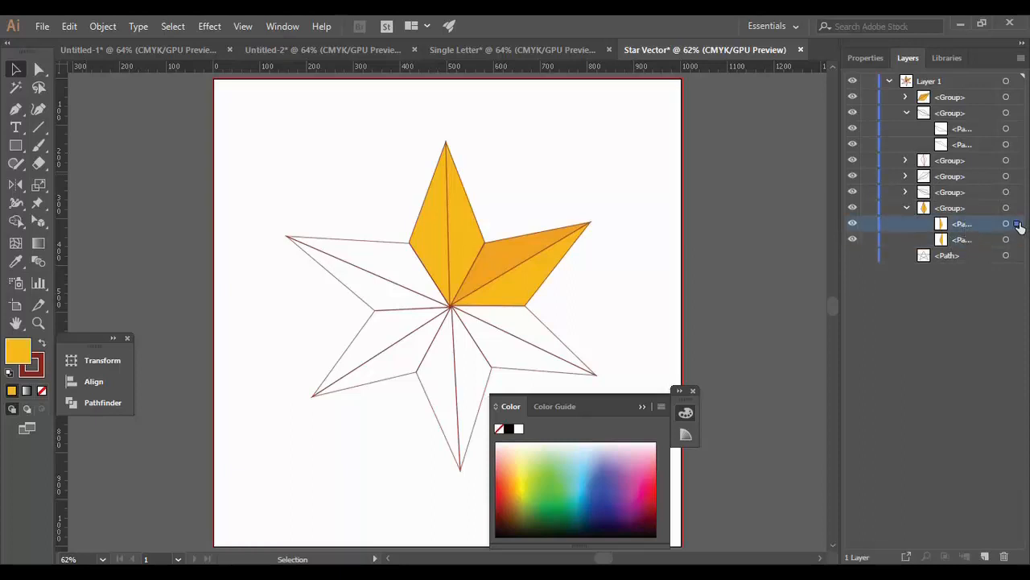
{"action": "left_click", "coordinate": [1017, 224]}
Fill the top point's right half with the orange sampled from the upper-right point's upper half and deselect it
{"action": "left_click", "coordinate": [16, 261]}
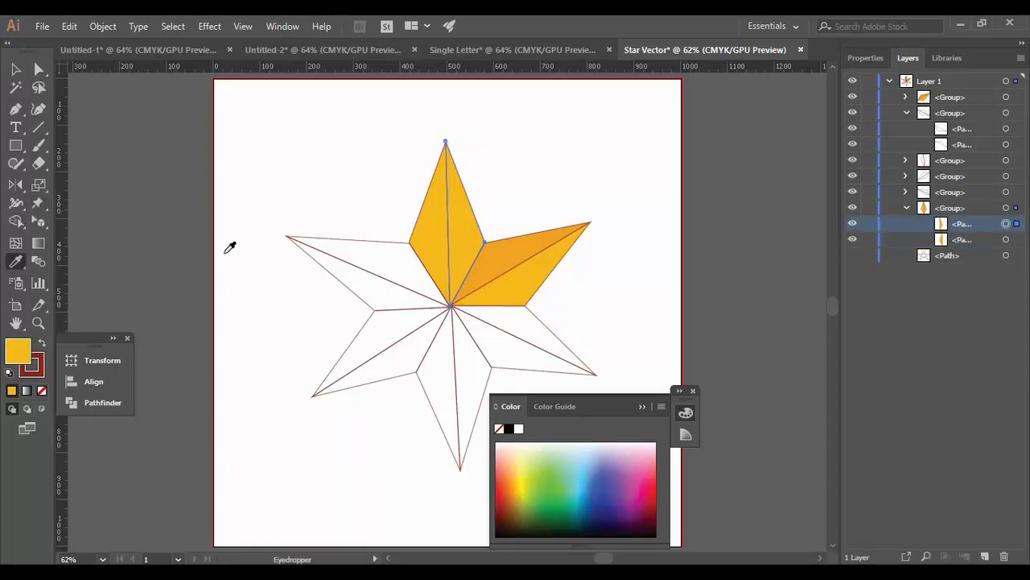
{"action": "left_click", "coordinate": [501, 247]}
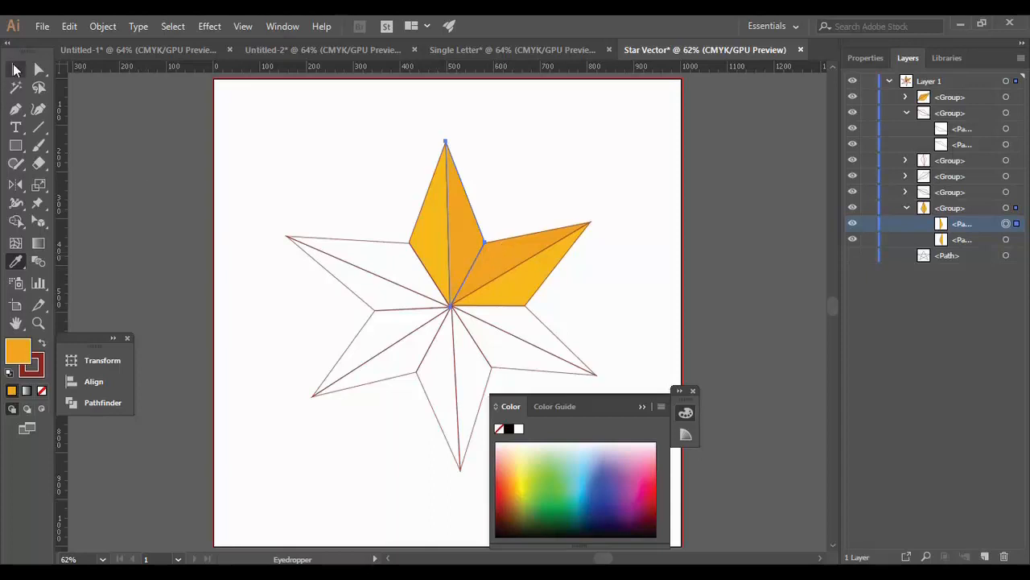
{"action": "left_click", "coordinate": [15, 69]}
{"action": "left_click", "coordinate": [326, 153]}
Expand the upper-left star point's group in the layer structure and select only its upper half
{"action": "left_click", "coordinate": [362, 247]}
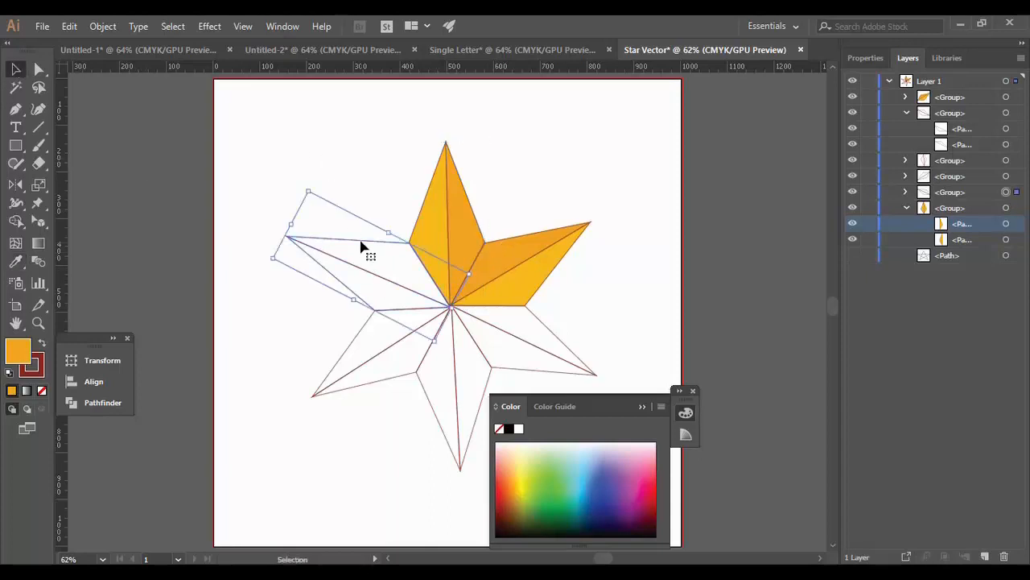
{"action": "left_click", "coordinate": [906, 192]}
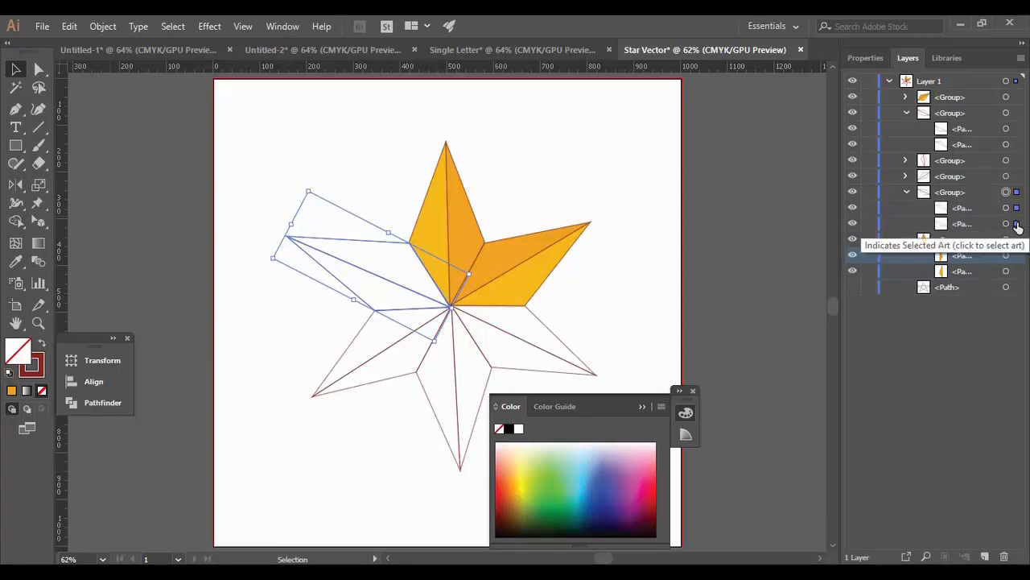
{"action": "left_click", "coordinate": [929, 409]}
{"action": "left_click", "coordinate": [974, 207]}
{"action": "left_click", "coordinate": [965, 224]}
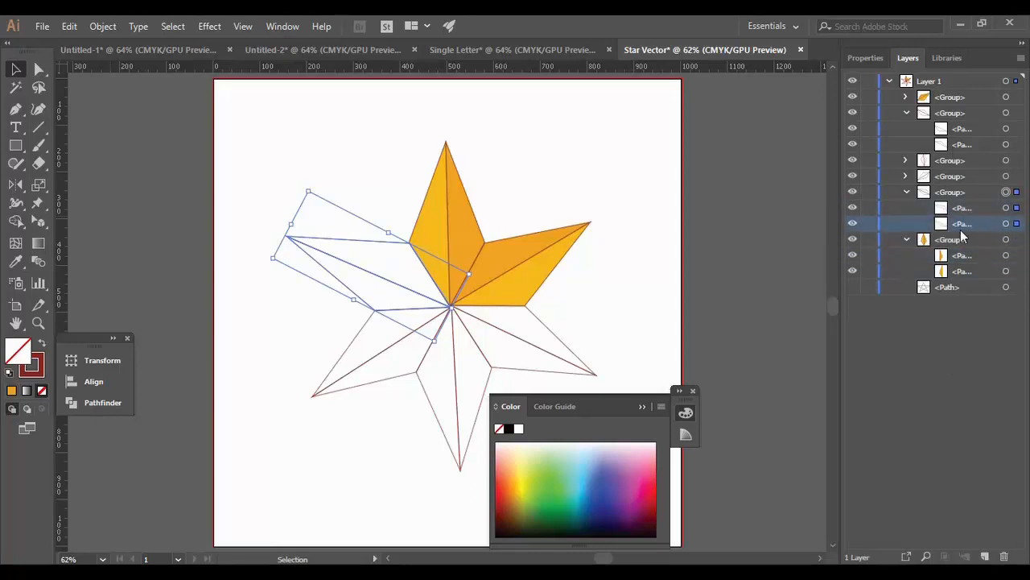
{"action": "left_click", "coordinate": [956, 191]}
{"action": "left_click", "coordinate": [956, 182]}
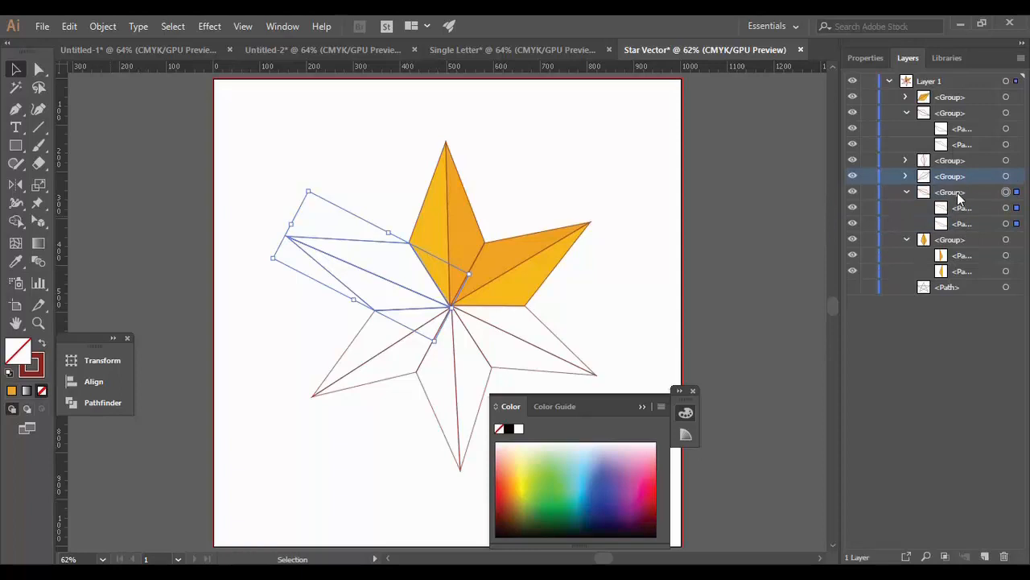
{"action": "left_click", "coordinate": [1016, 207]}
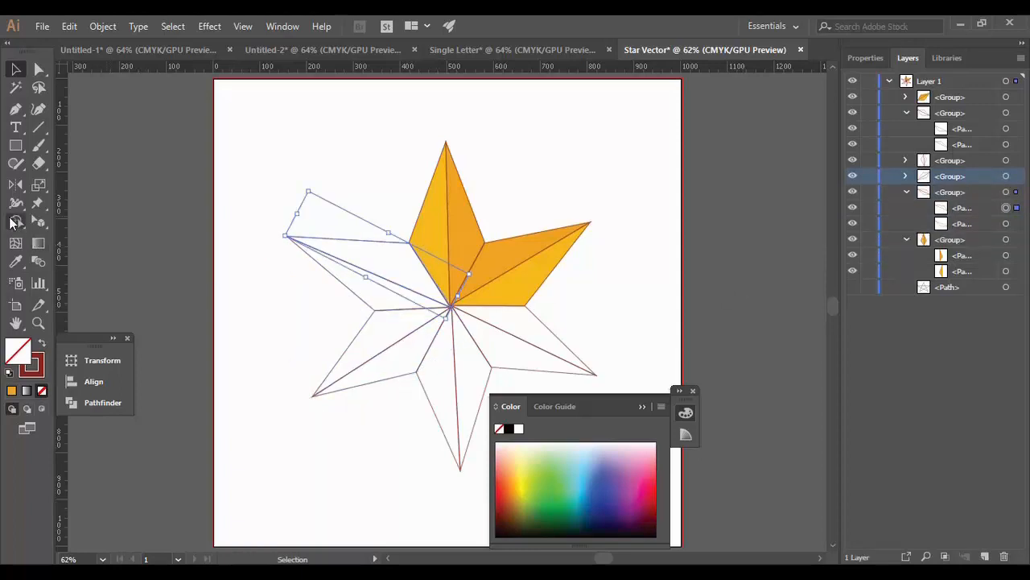
Fill the upper-left point's upper half with the golden colour sampled from the top point's left half
{"action": "left_click", "coordinate": [17, 262]}
{"action": "left_click", "coordinate": [453, 213]}
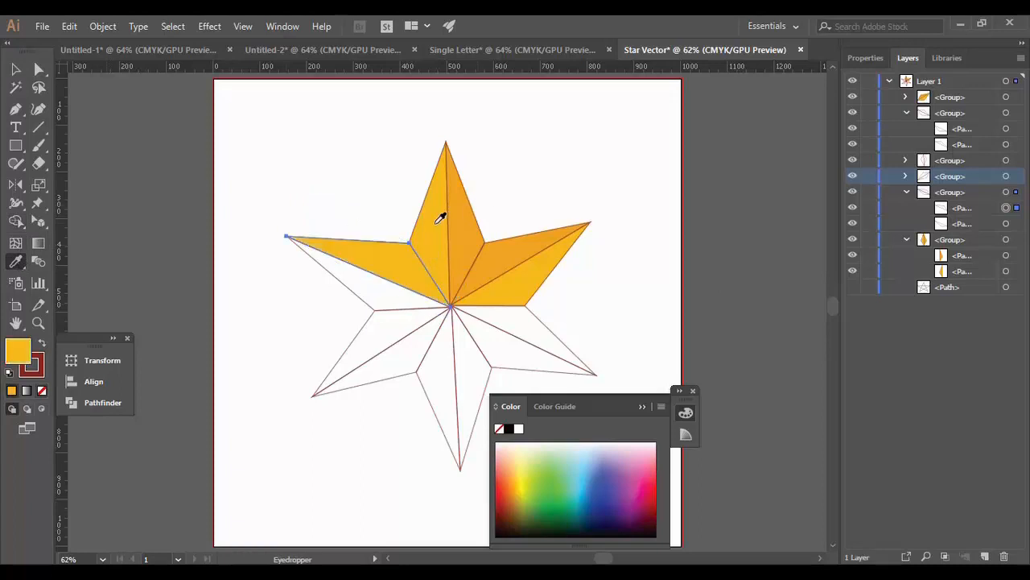
{"action": "left_click", "coordinate": [16, 69]}
Select the upper-left point's lower half and fill it with the orange sampled from the top point's right half
{"action": "left_click", "coordinate": [375, 315]}
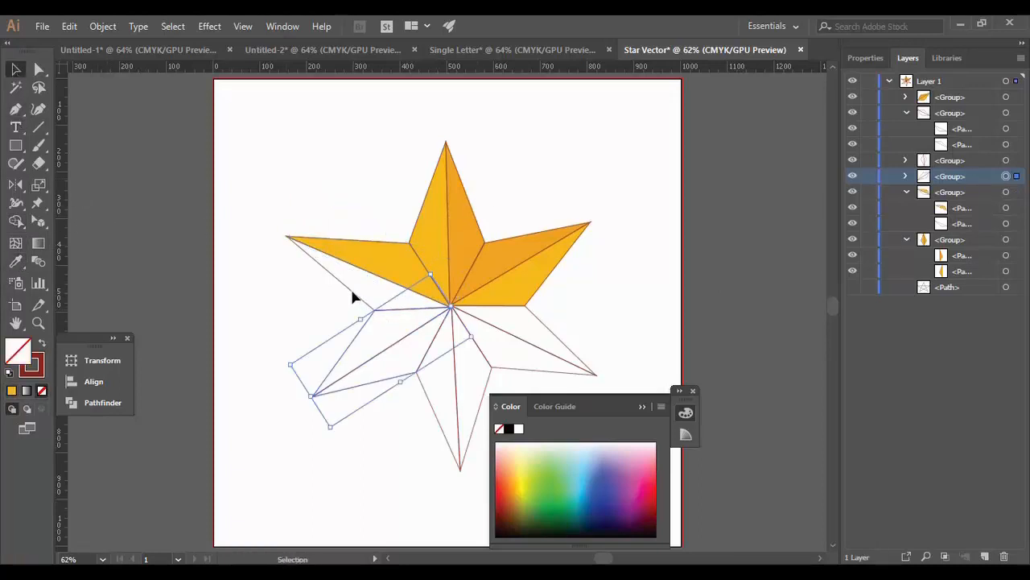
{"action": "left_click", "coordinate": [354, 296]}
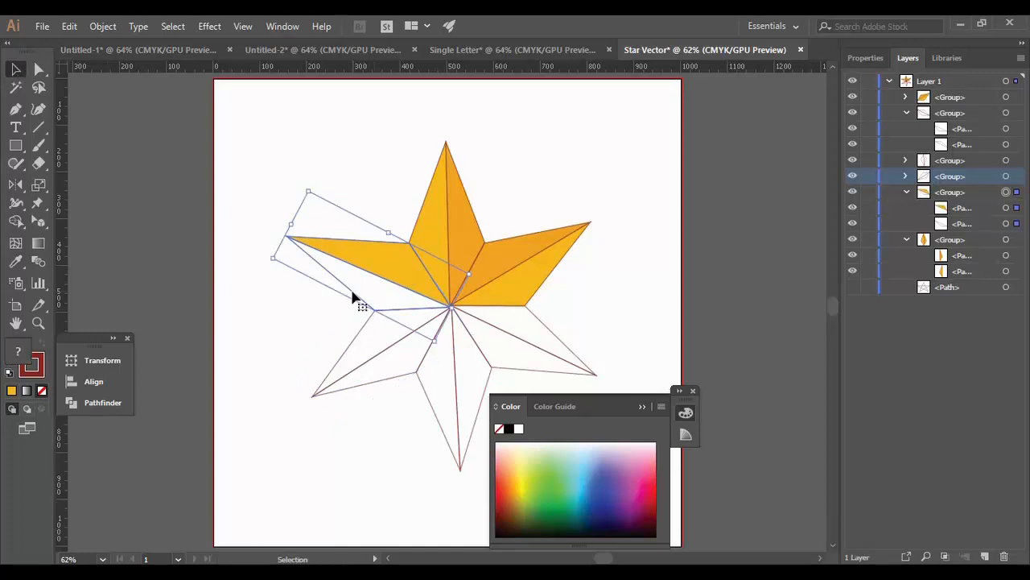
{"action": "left_click", "coordinate": [1016, 208]}
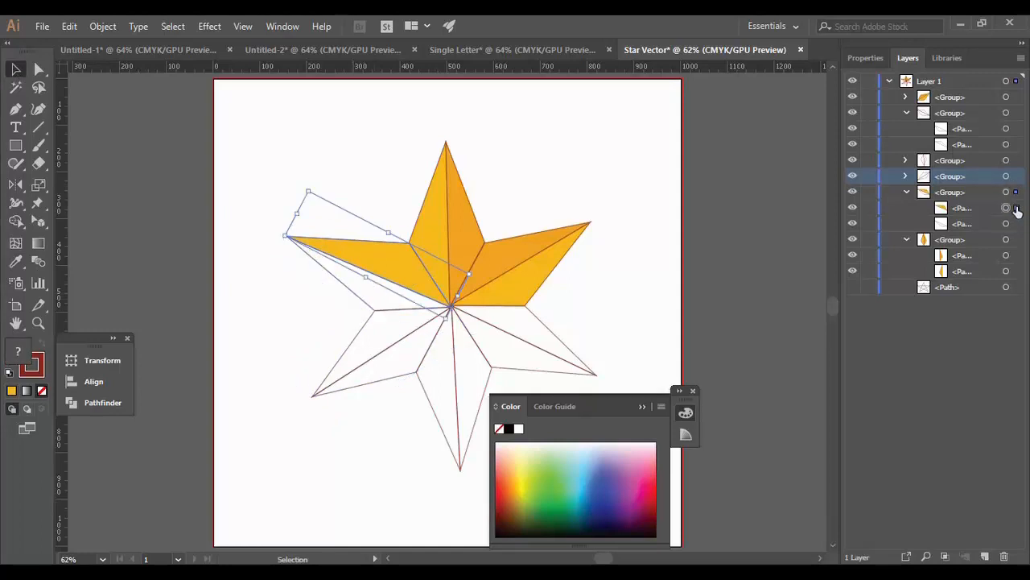
{"action": "left_click", "coordinate": [1018, 224]}
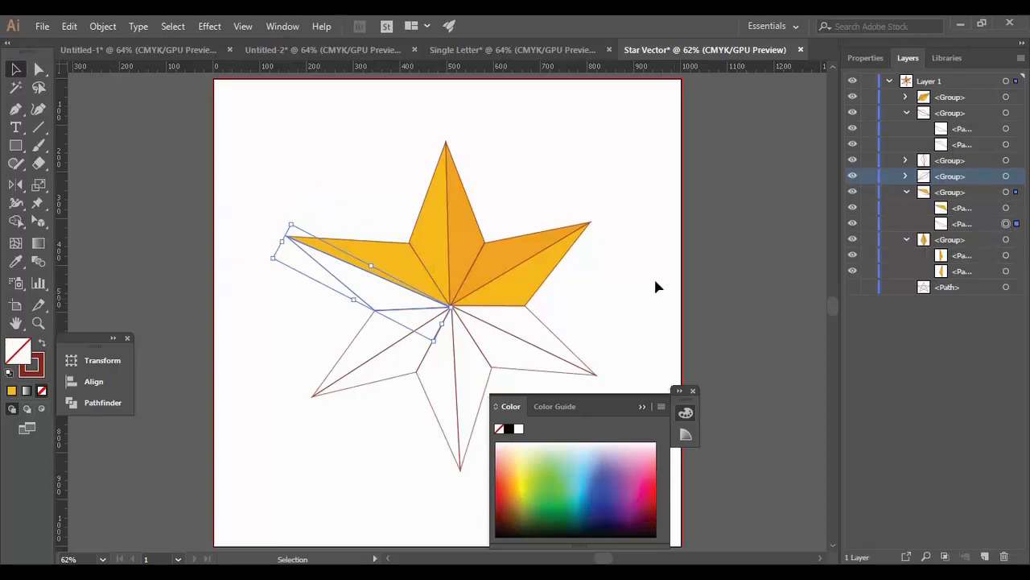
{"action": "left_click", "coordinate": [15, 261]}
{"action": "left_click", "coordinate": [465, 245]}
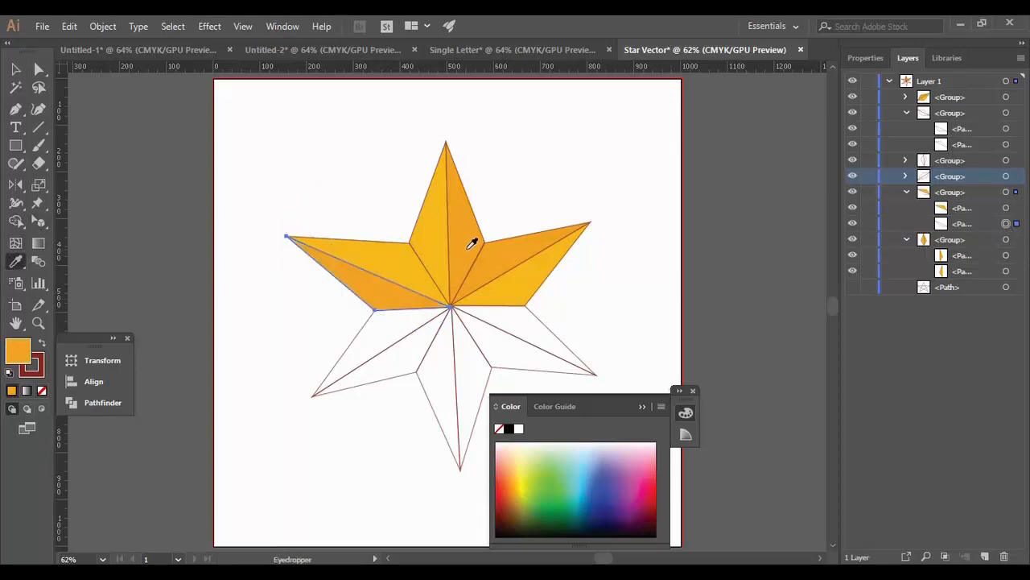
{"action": "left_click", "coordinate": [15, 69]}
{"action": "left_click", "coordinate": [693, 391]}
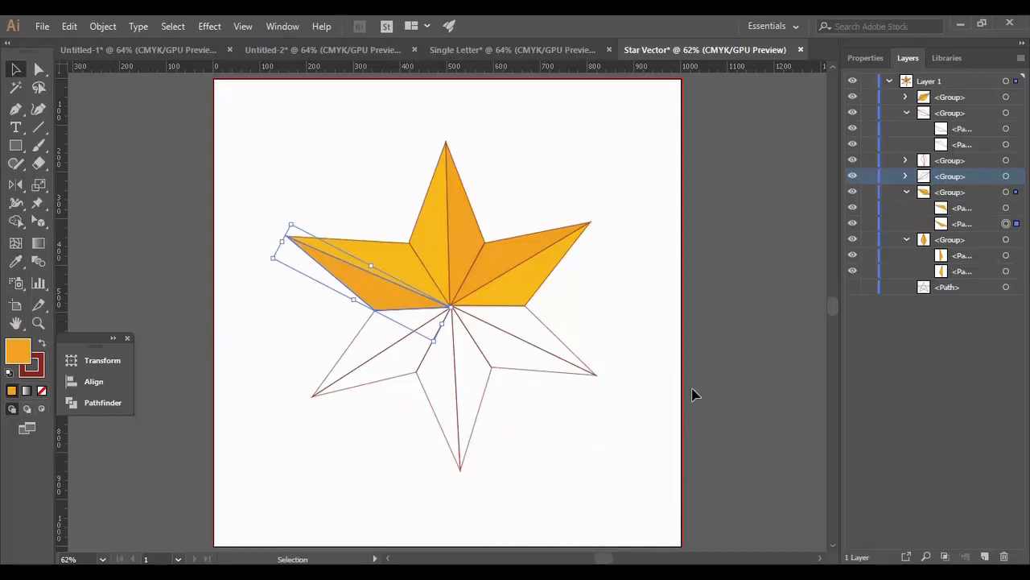
{"action": "left_click", "coordinate": [622, 436]}
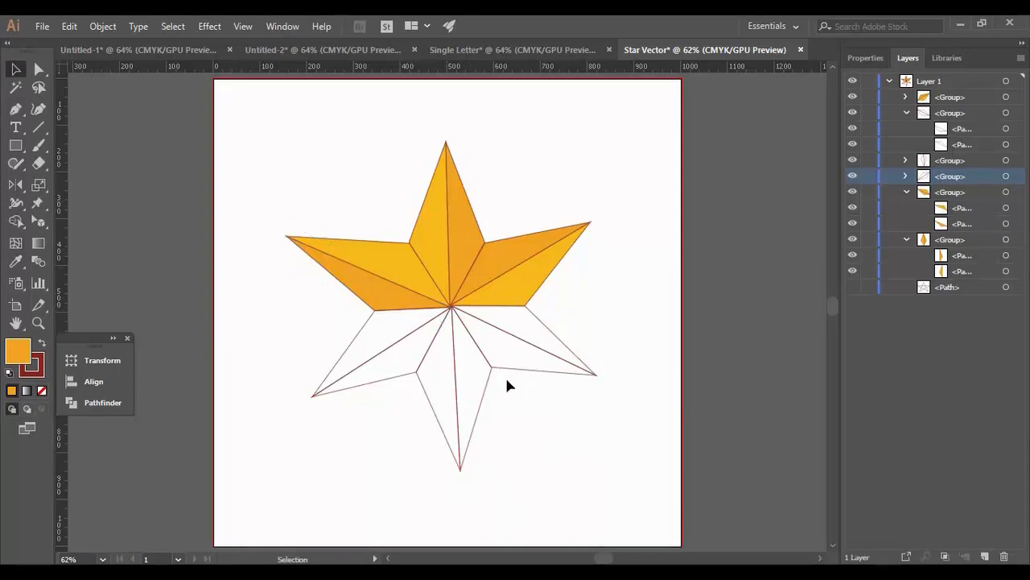
{"action": "left_click", "coordinate": [434, 245]}
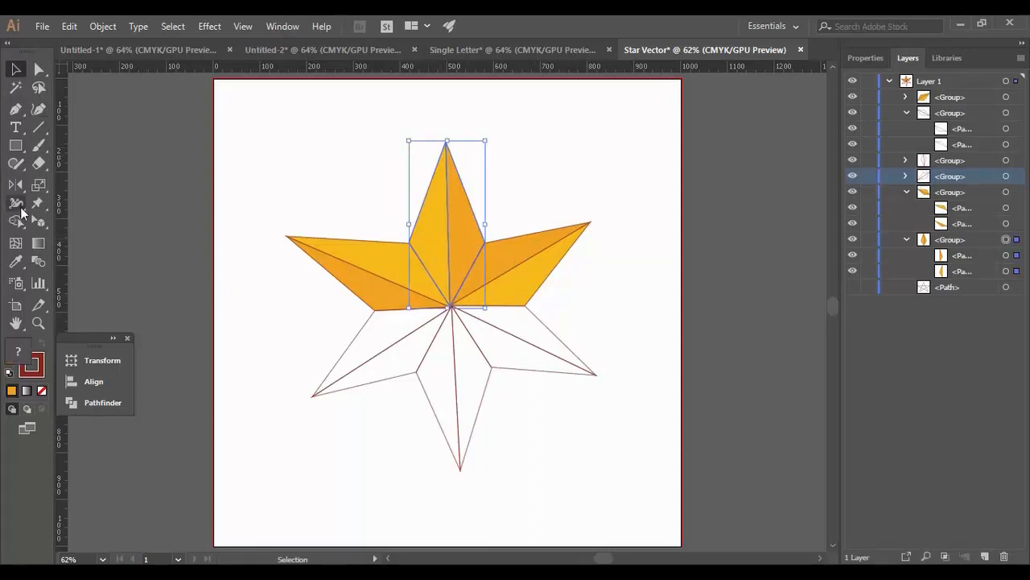
{"action": "left_click", "coordinate": [301, 235]}
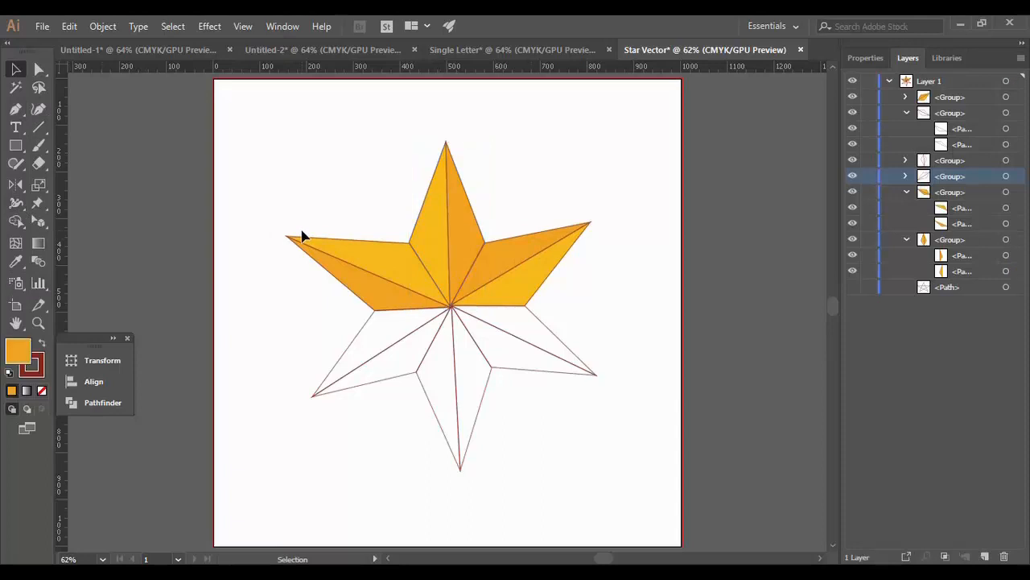
{"action": "right_click", "coordinate": [422, 239]}
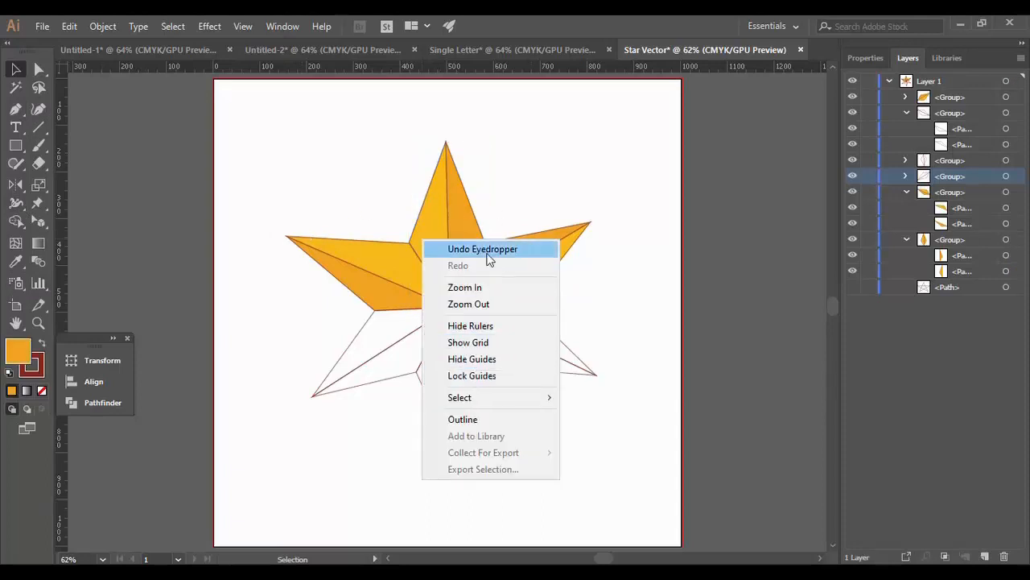
{"action": "right_click", "coordinate": [452, 204]}
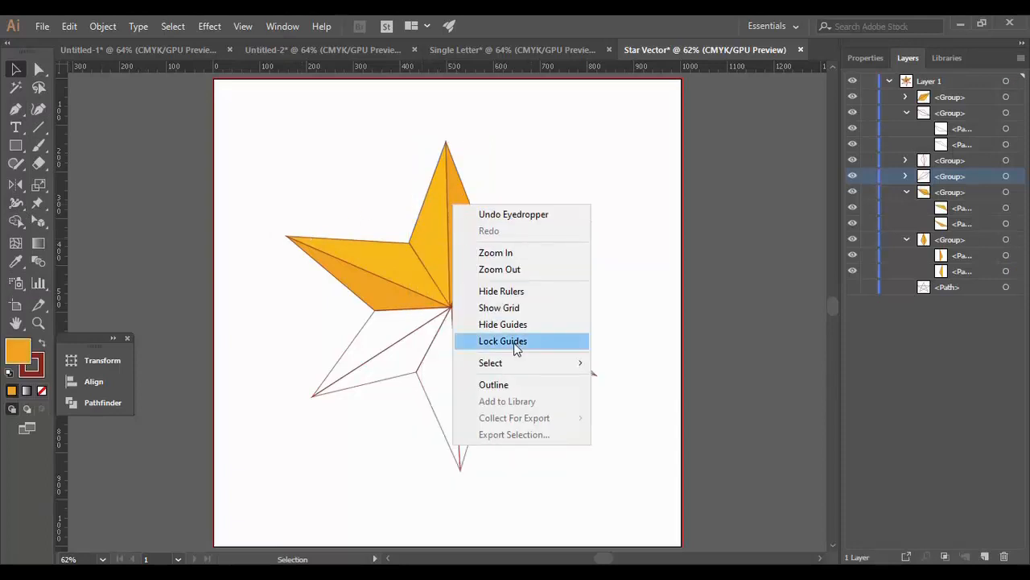
{"action": "left_click", "coordinate": [540, 133]}
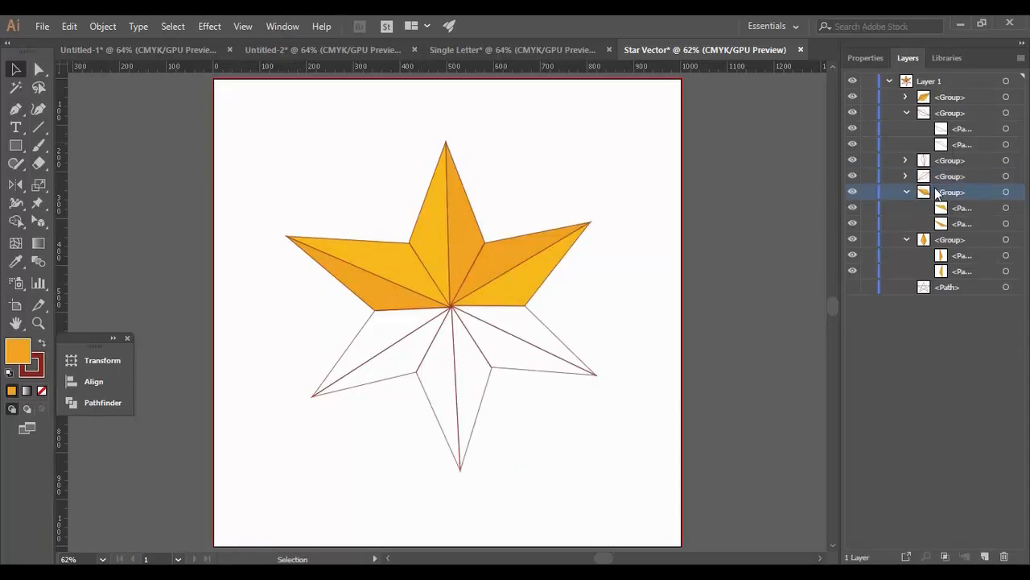
Ungroup the top star point so its two halves are separate paths
{"action": "left_click", "coordinate": [447, 227]}
{"action": "right_click", "coordinate": [447, 226]}
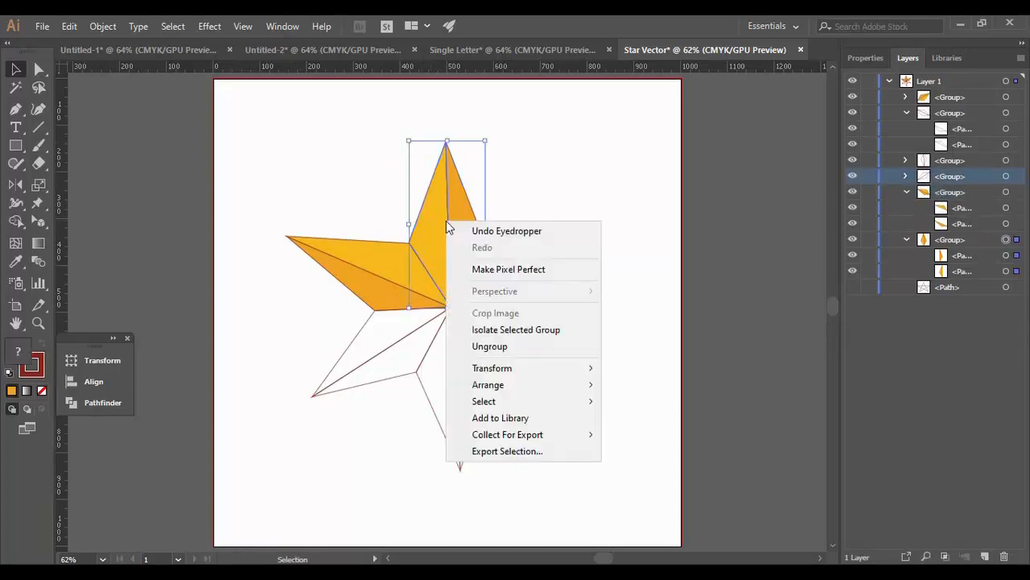
{"action": "left_click", "coordinate": [488, 347]}
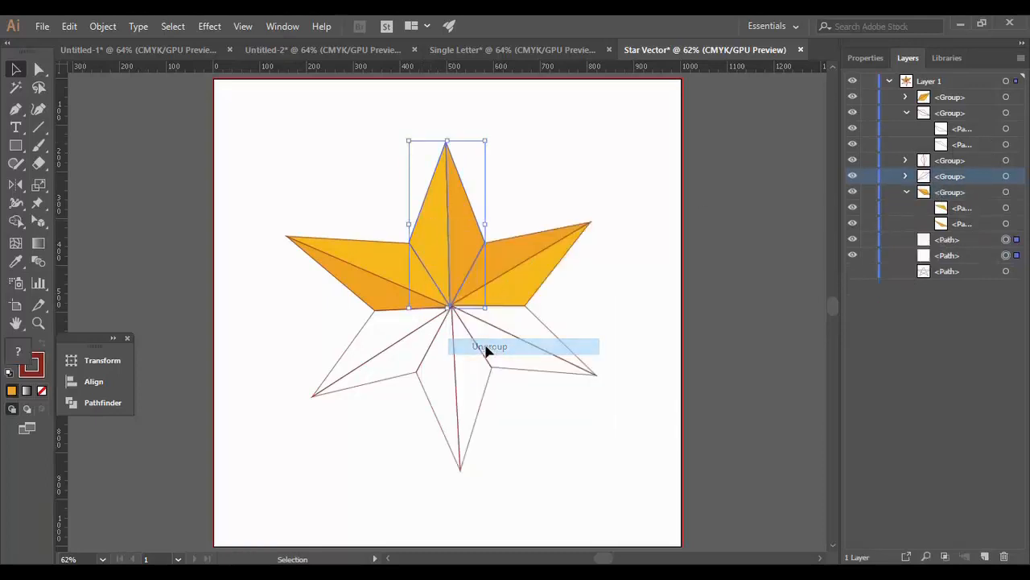
Select the unfilled lower-left star point and ungroup its two halves
{"action": "right_click", "coordinate": [359, 368]}
{"action": "left_click", "coordinate": [342, 381]}
{"action": "left_click", "coordinate": [341, 382]}
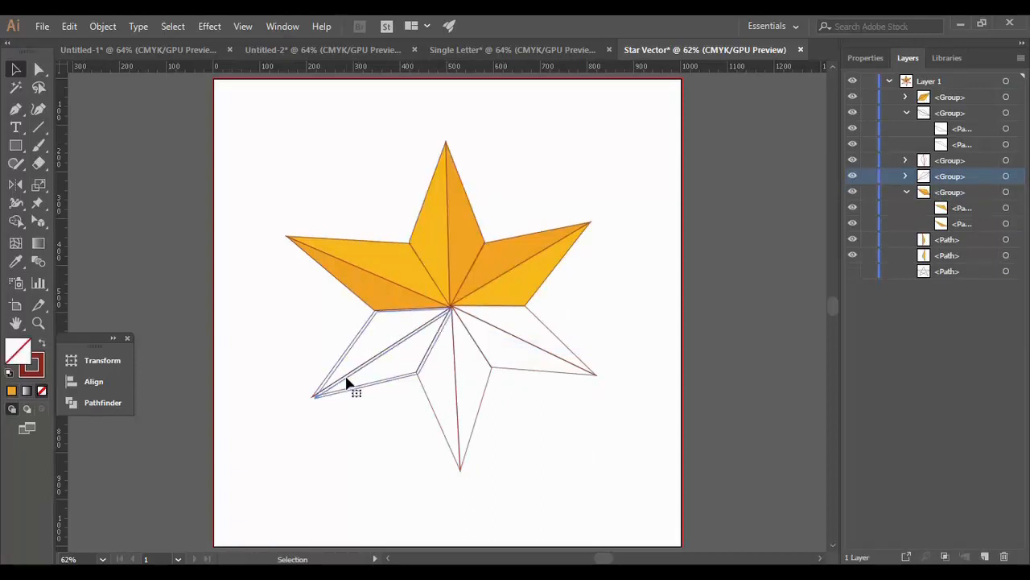
{"action": "key", "text": "a"}
{"action": "left_click", "coordinate": [348, 383]}
{"action": "key", "text": "v"}
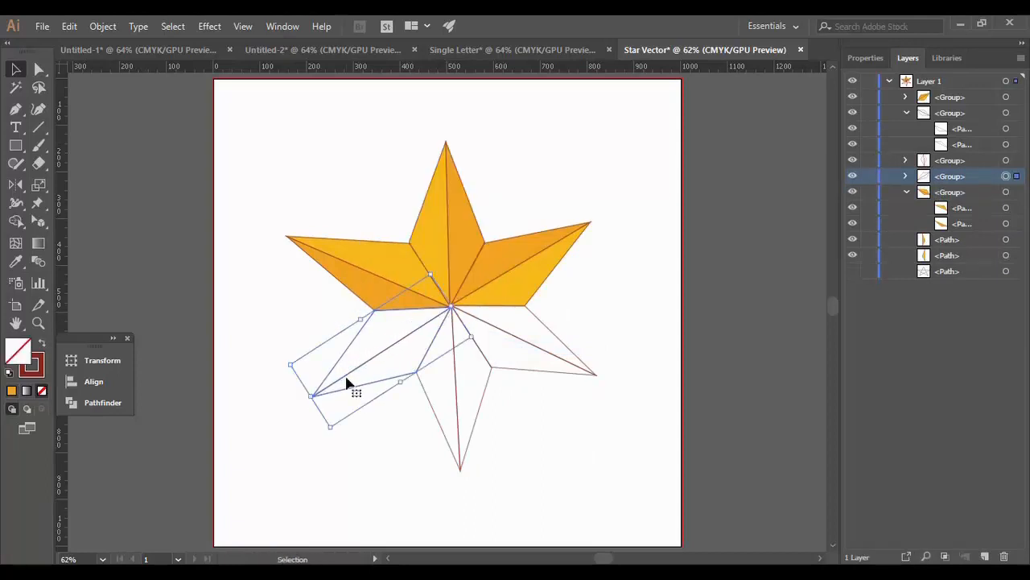
{"action": "right_click", "coordinate": [348, 383]}
{"action": "left_click", "coordinate": [392, 264]}
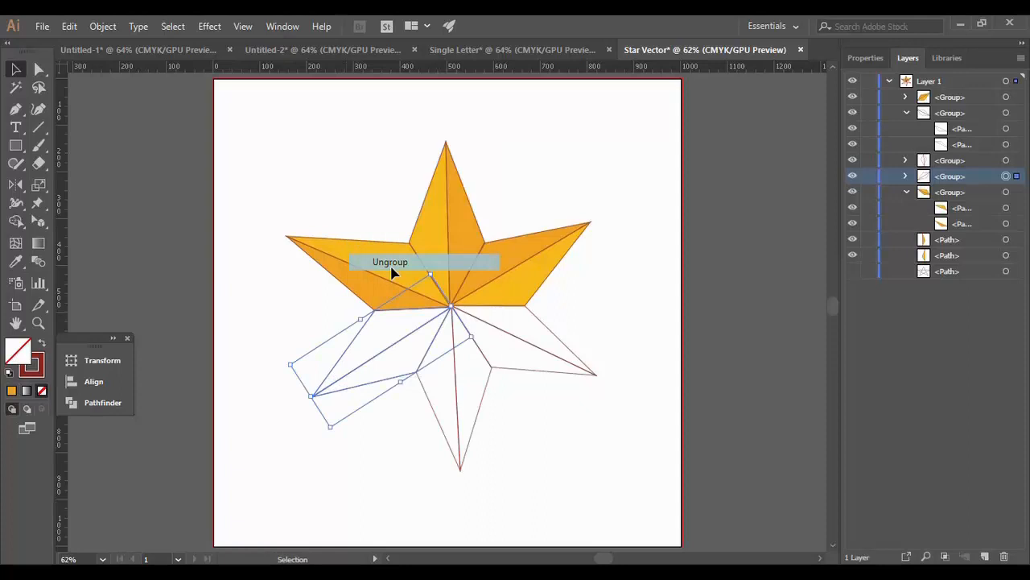
Select the unfilled bottom star point and ungroup it into separate halves
{"action": "left_click", "coordinate": [459, 400]}
{"action": "key", "text": "a"}
{"action": "key", "text": "v"}
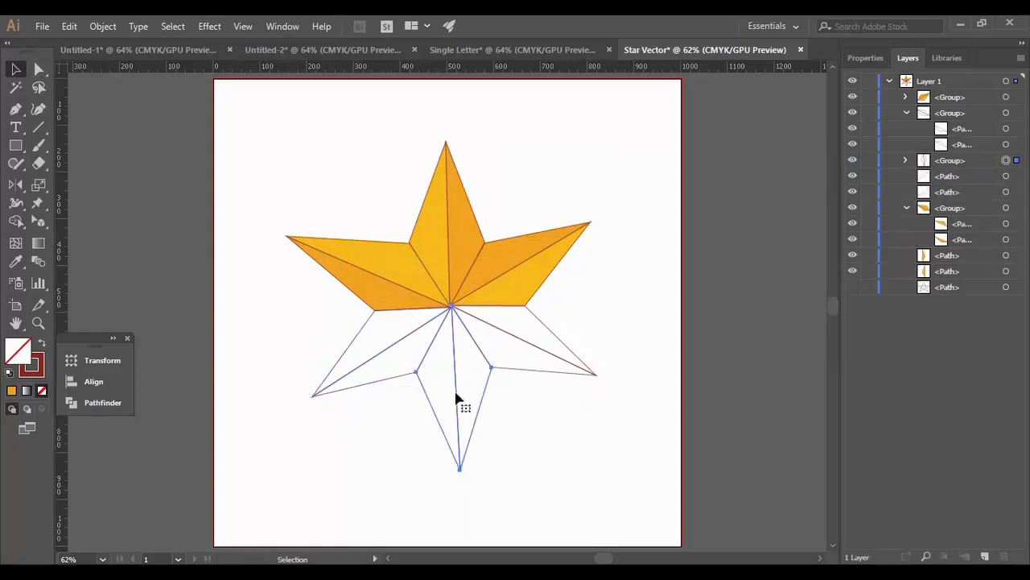
{"action": "right_click", "coordinate": [460, 403]}
{"action": "left_click", "coordinate": [529, 276]}
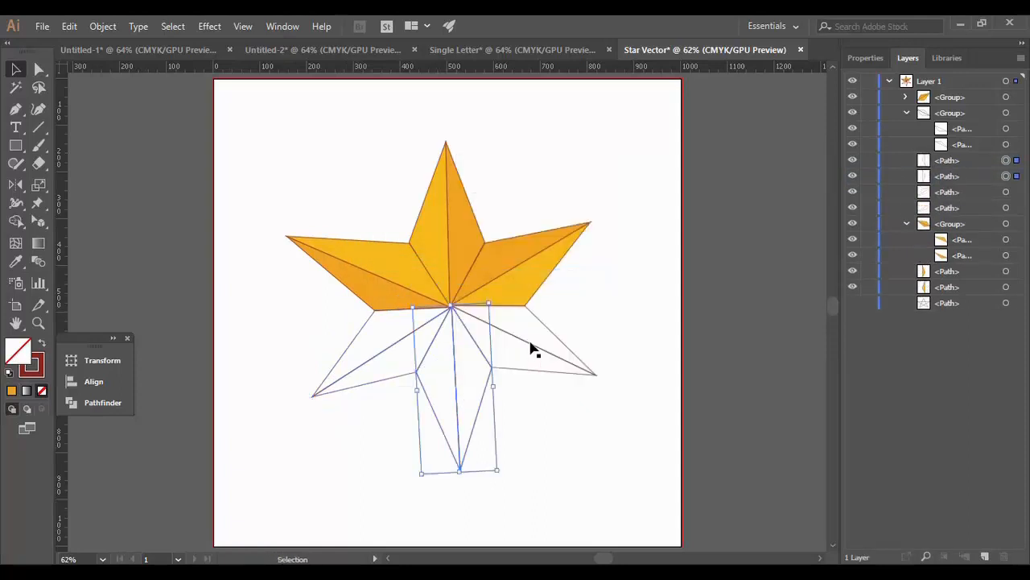
Ungroup the unfilled lower-right star point into its two halves and deselect everything
{"action": "left_click", "coordinate": [534, 350]}
{"action": "right_click", "coordinate": [533, 351]}
{"action": "left_click", "coordinate": [621, 229]}
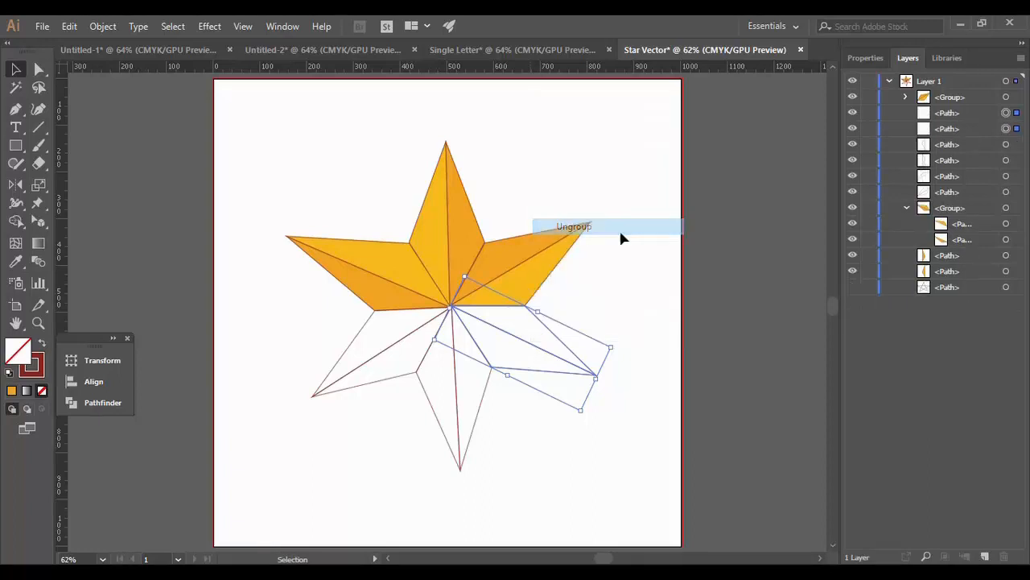
{"action": "left_click", "coordinate": [606, 276]}
Fill the top point's right half with golden yellow and its left half with orange, sampling both colours from the upper-right point
{"action": "left_click", "coordinate": [465, 224]}
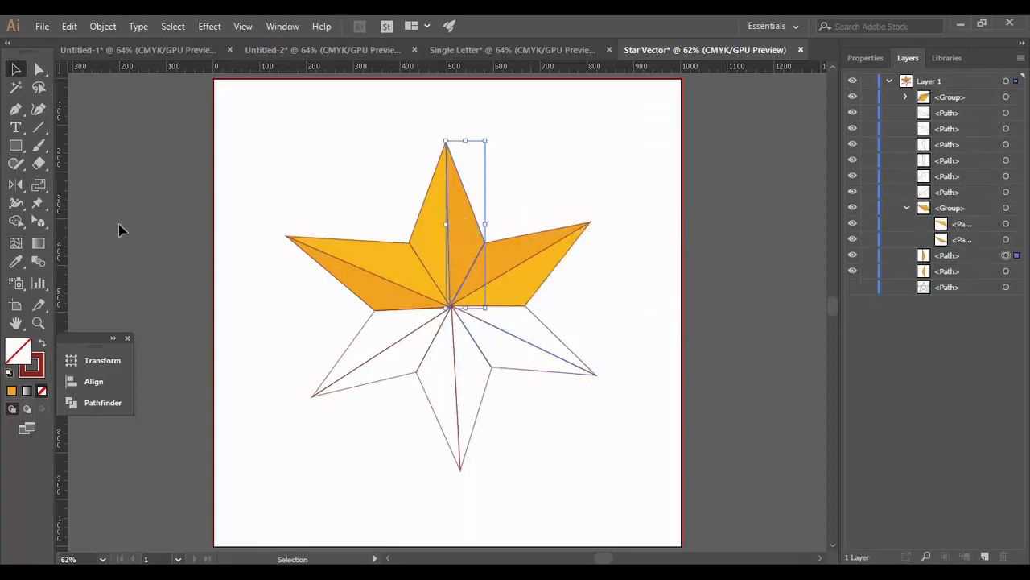
{"action": "left_click", "coordinate": [16, 261]}
{"action": "left_click", "coordinate": [511, 290]}
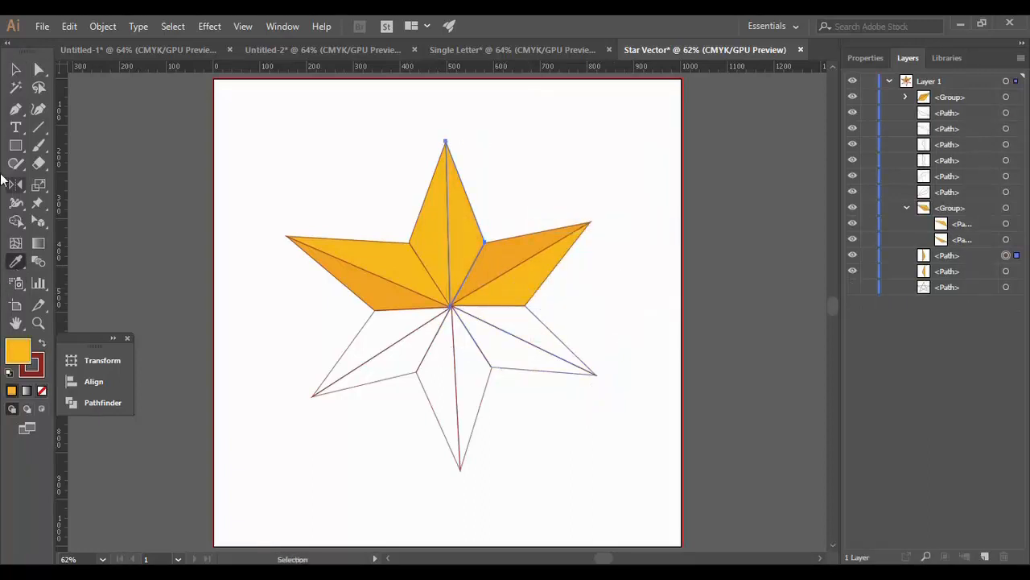
{"action": "left_click", "coordinate": [15, 69]}
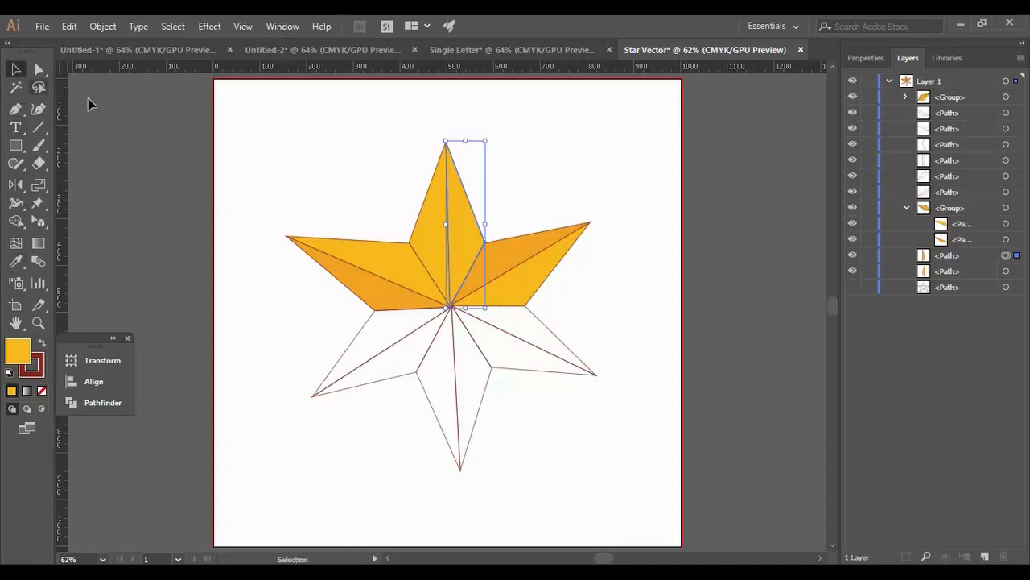
{"action": "left_click", "coordinate": [428, 219]}
{"action": "left_click", "coordinate": [15, 266]}
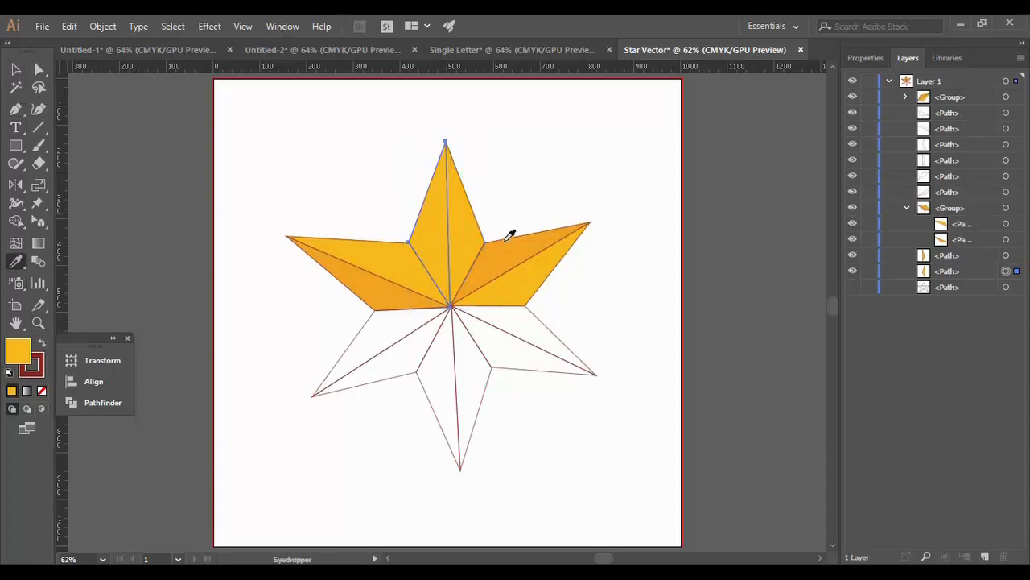
{"action": "left_click", "coordinate": [515, 238]}
{"action": "left_click", "coordinate": [15, 69]}
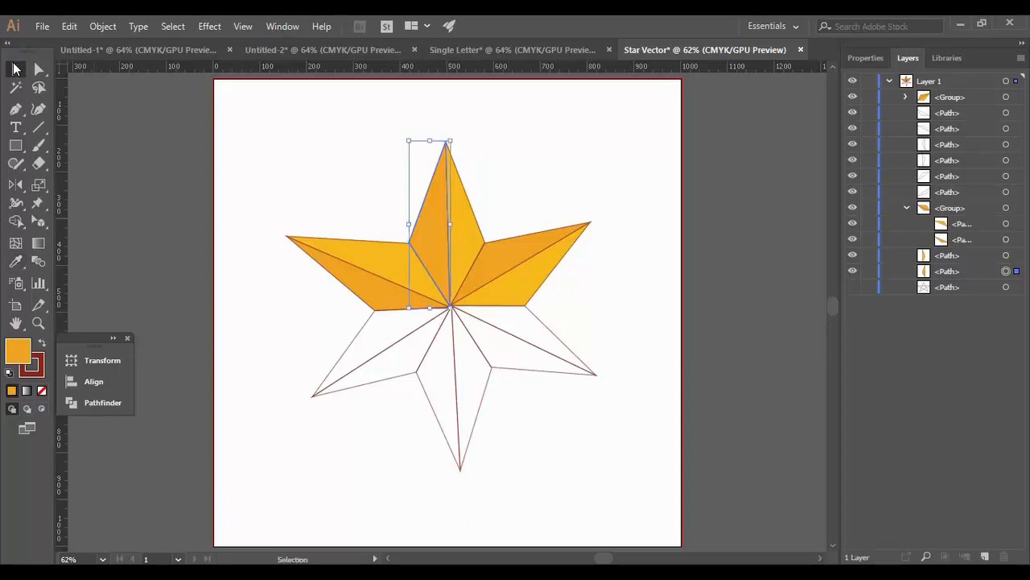
Fill the lower-left point's upper half with the upper-right point's golden yellow and its lower half with the upper-left point's orange
{"action": "left_click", "coordinate": [341, 388]}
{"action": "left_click", "coordinate": [17, 265]}
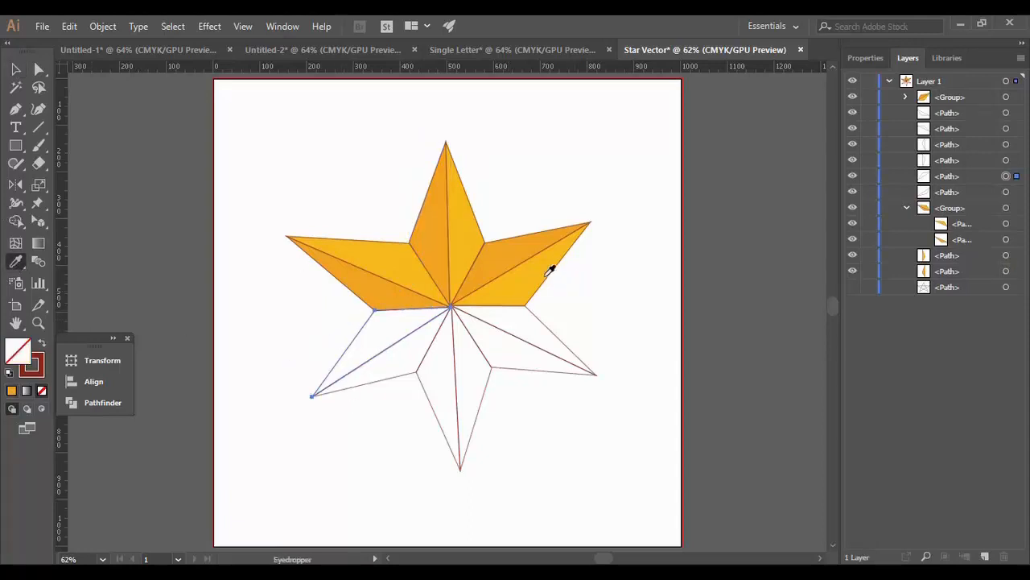
{"action": "left_click", "coordinate": [546, 274]}
{"action": "left_click", "coordinate": [14, 70]}
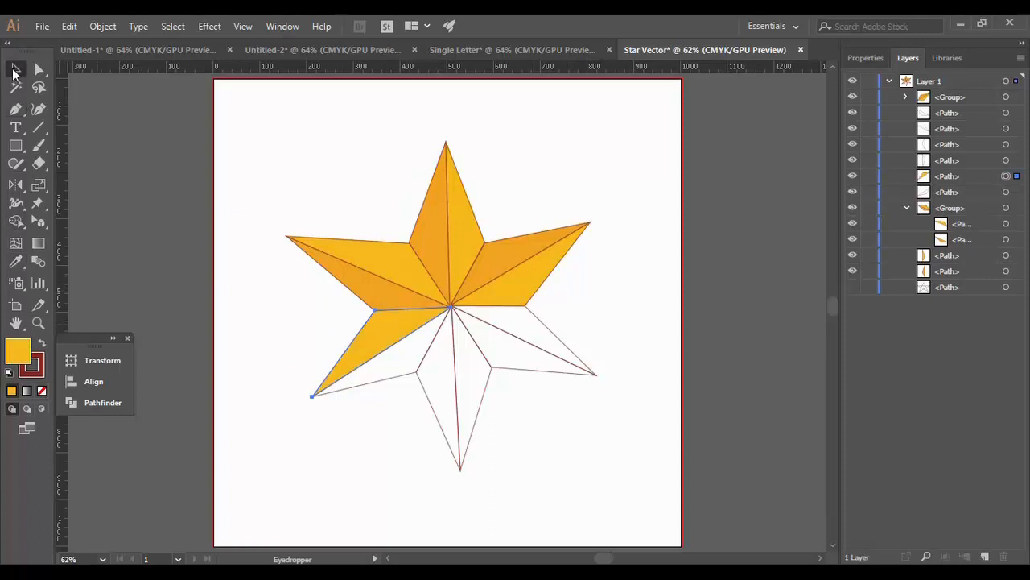
{"action": "left_click", "coordinate": [417, 377]}
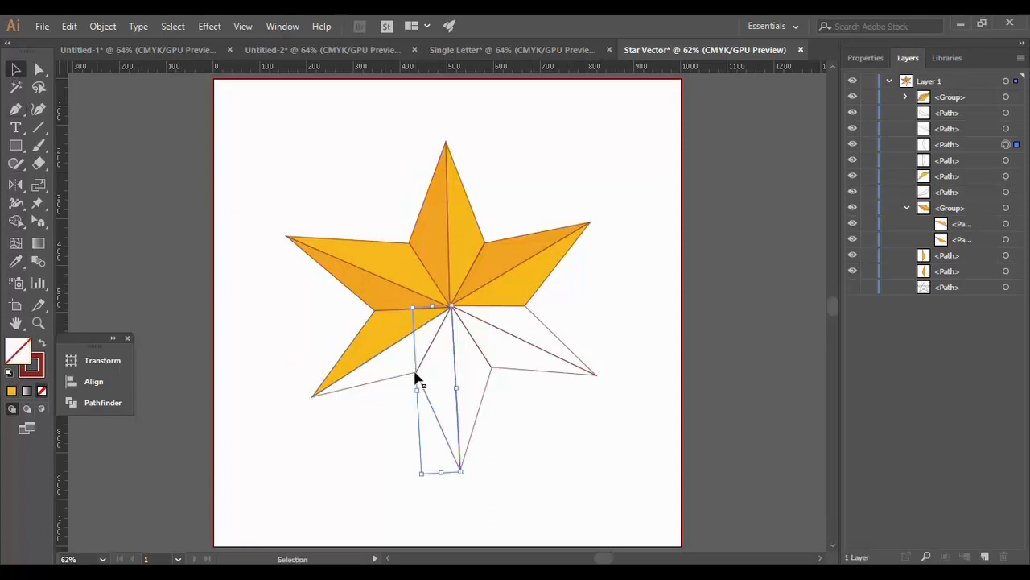
{"action": "left_click", "coordinate": [375, 390]}
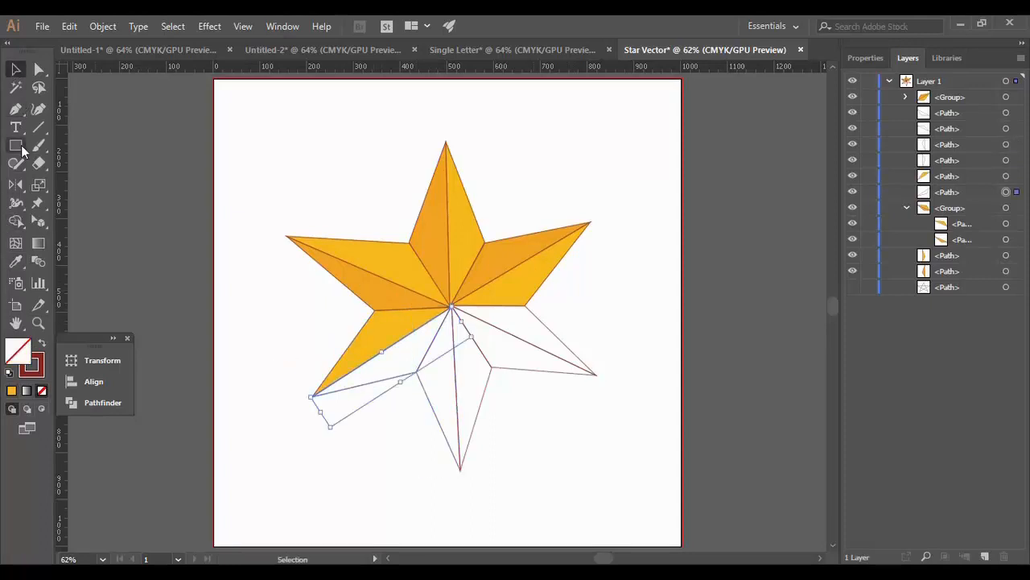
{"action": "left_click", "coordinate": [16, 260]}
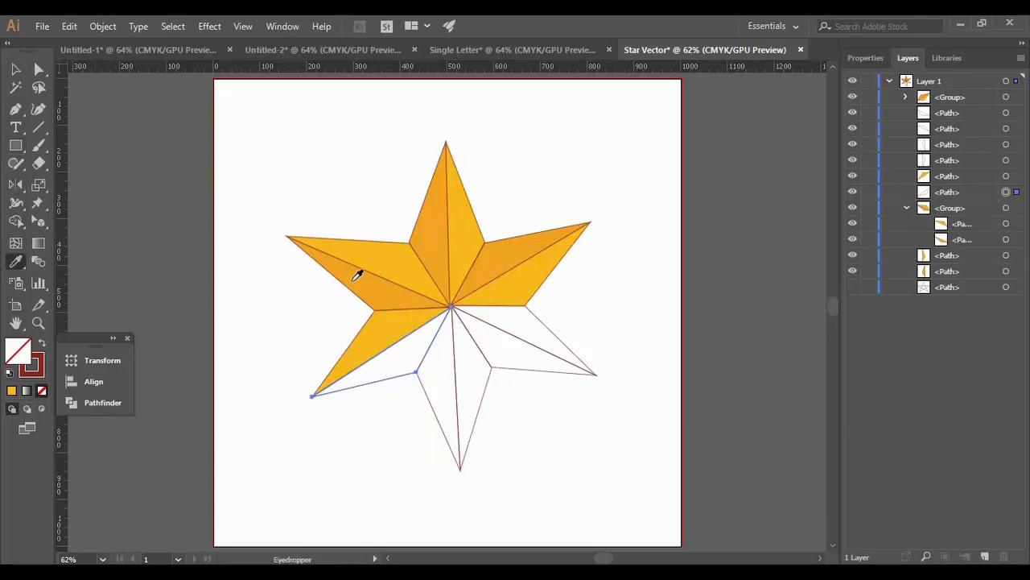
{"action": "left_click", "coordinate": [355, 272]}
{"action": "left_click", "coordinate": [16, 71]}
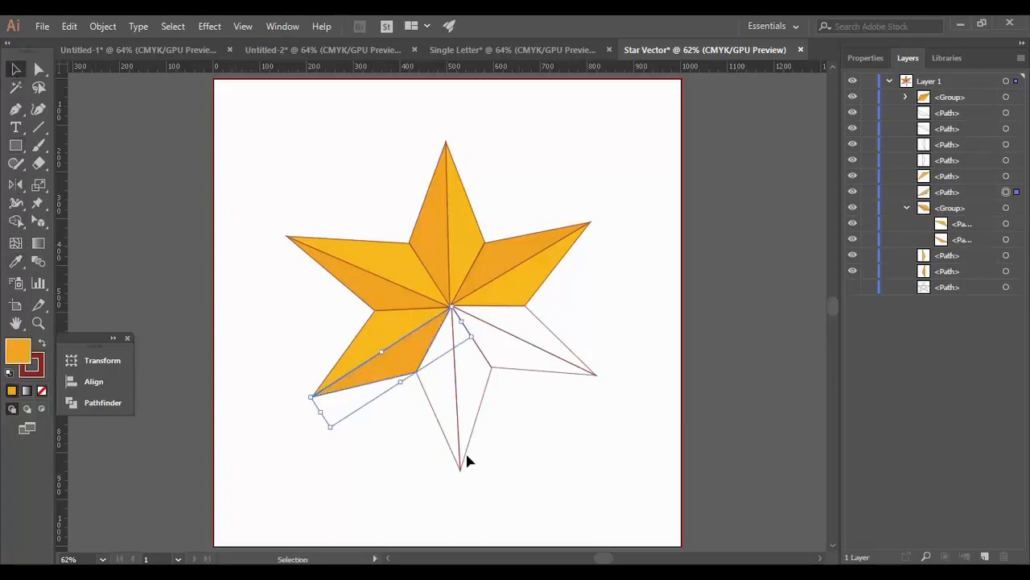
Fill the bottom point's left half with golden yellow and its right half with orange, both sampled from the lower-left point
{"action": "left_click", "coordinate": [444, 441]}
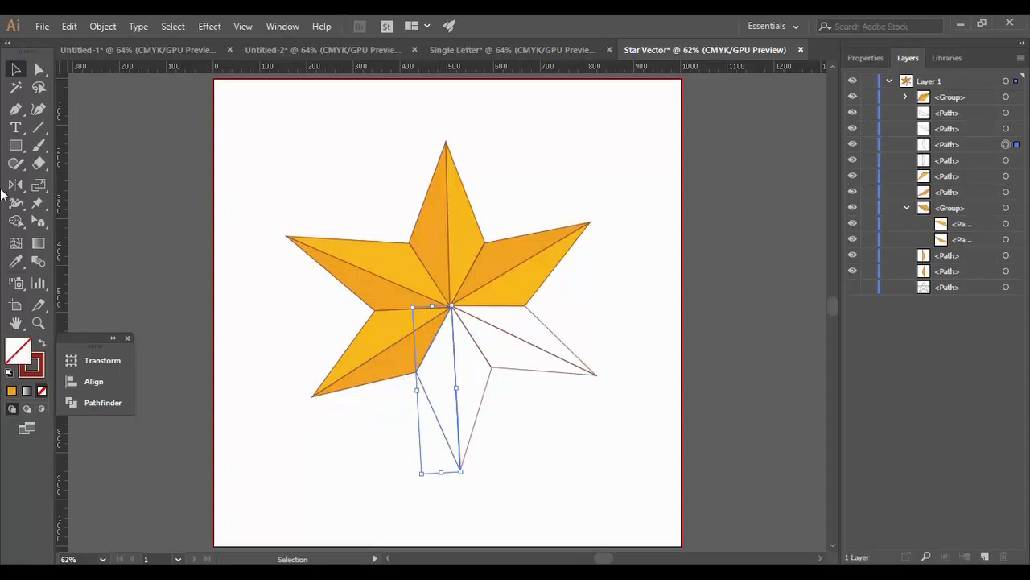
{"action": "left_click", "coordinate": [16, 260]}
{"action": "left_click", "coordinate": [389, 329]}
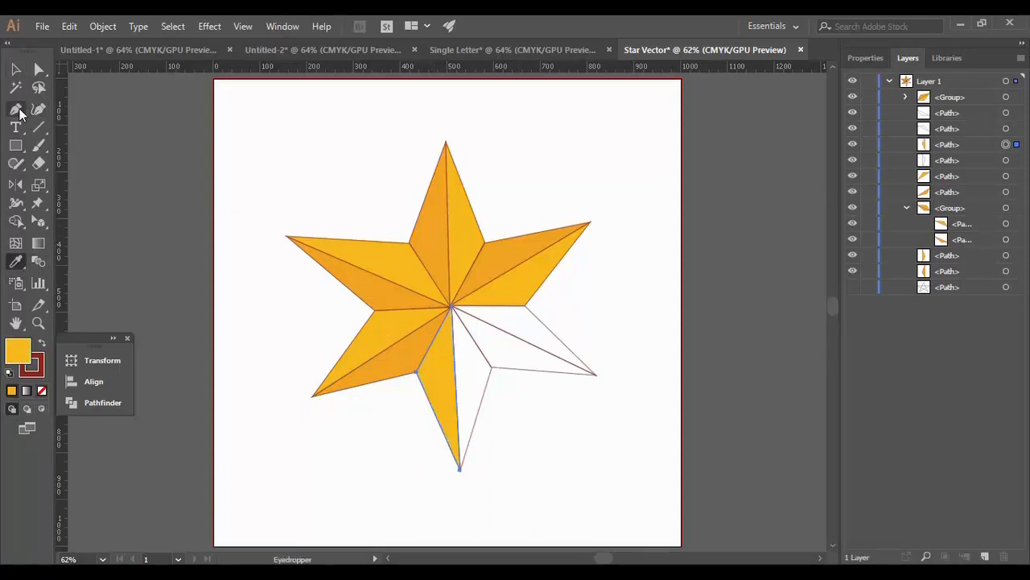
{"action": "left_click", "coordinate": [16, 70]}
{"action": "left_click", "coordinate": [483, 415]}
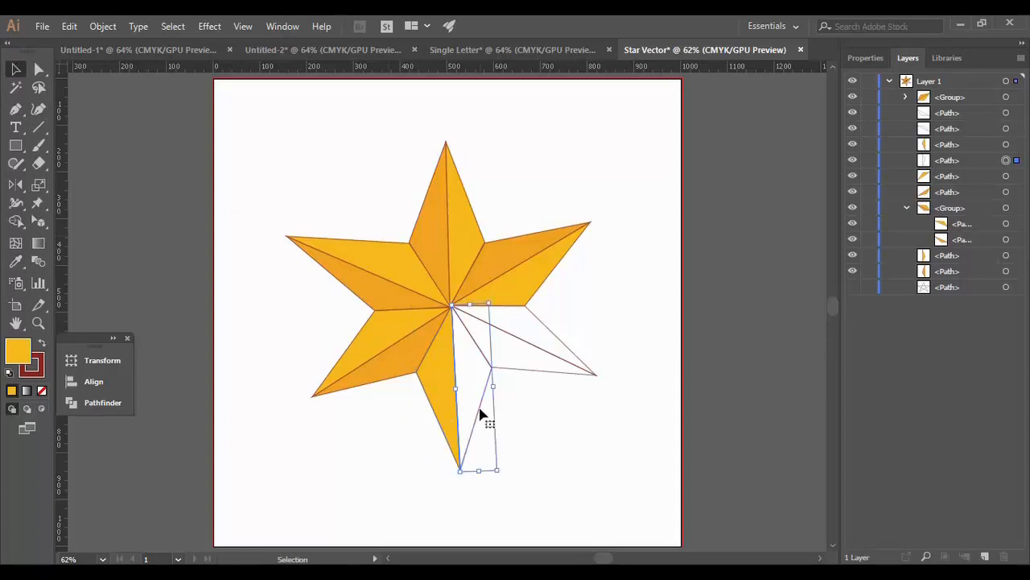
{"action": "left_click", "coordinate": [14, 263]}
{"action": "left_click", "coordinate": [409, 377]}
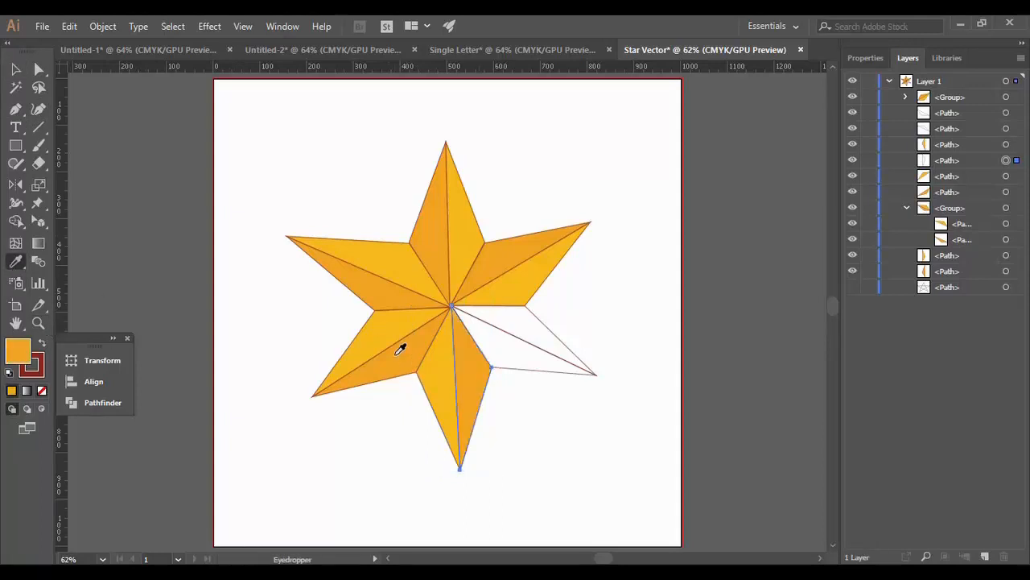
{"action": "left_click", "coordinate": [17, 70]}
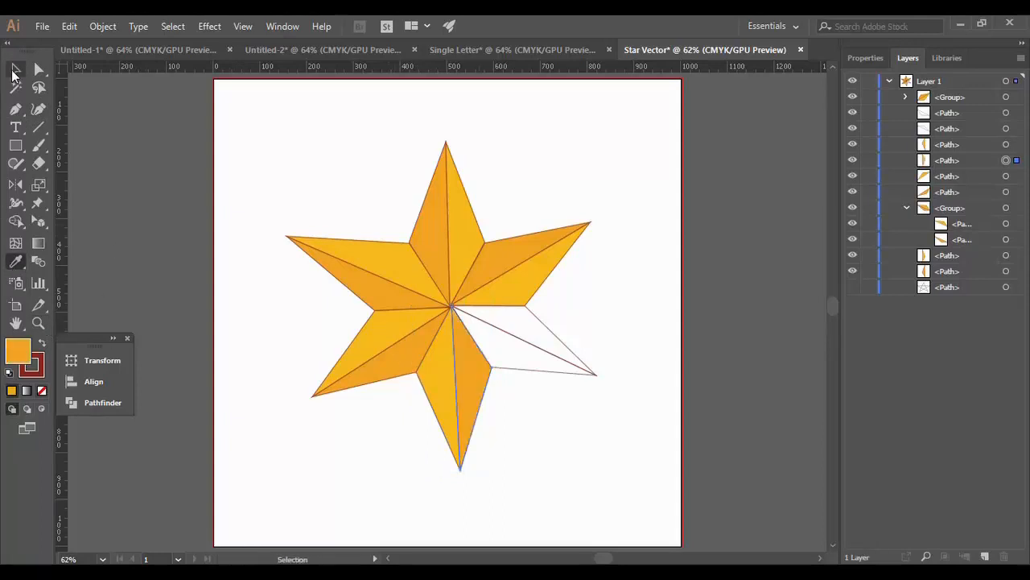
Fill the lower-right point's lower half with the golden yellow sampled from the bottom point's left half
{"action": "left_click", "coordinate": [546, 372]}
{"action": "left_click", "coordinate": [16, 262]}
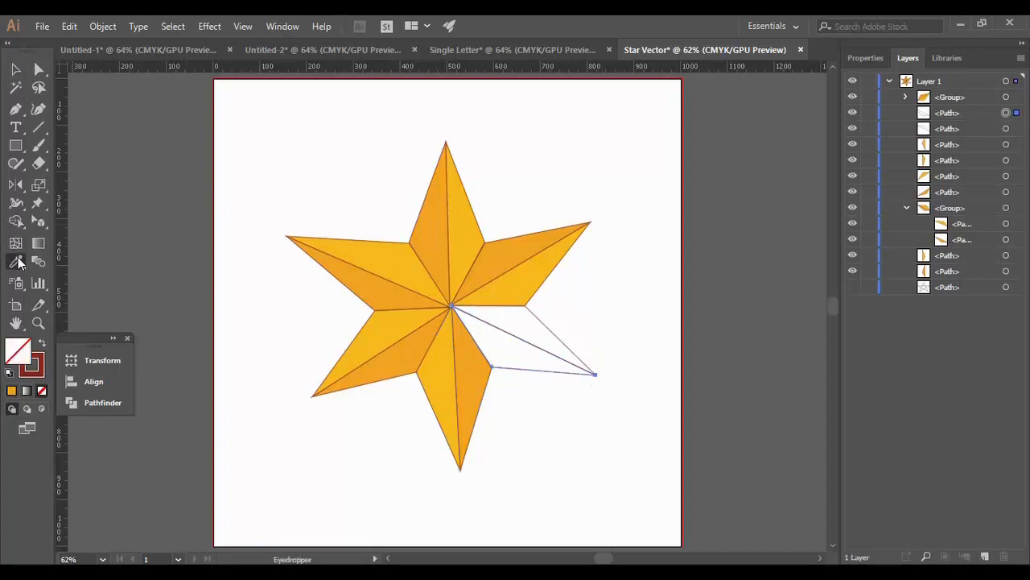
{"action": "left_click", "coordinate": [434, 370]}
{"action": "left_click", "coordinate": [17, 70]}
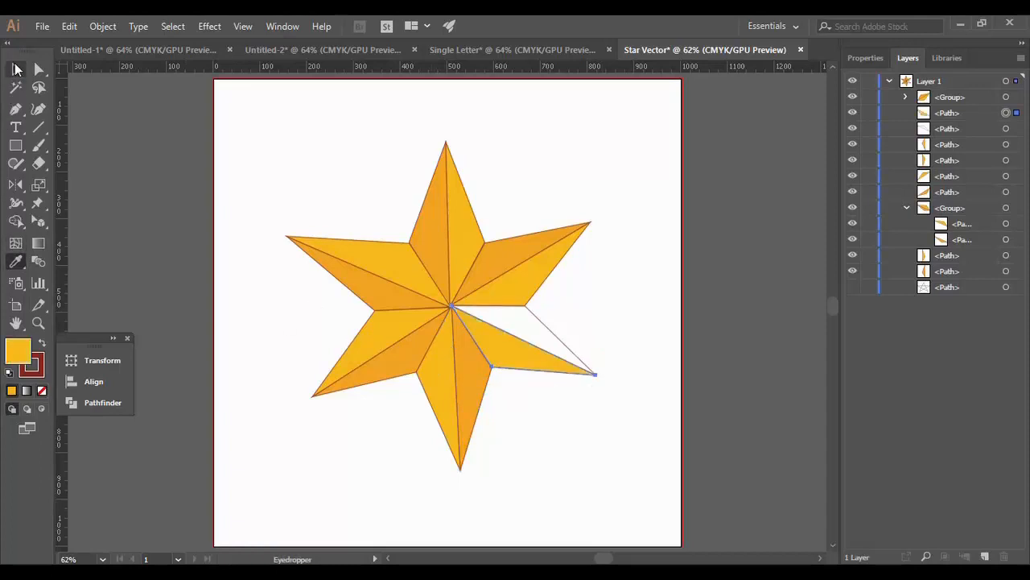
Fill the lower-right point's upper half with the orange sampled from the upper-right point's upper half and deselect it
{"action": "left_click", "coordinate": [564, 342]}
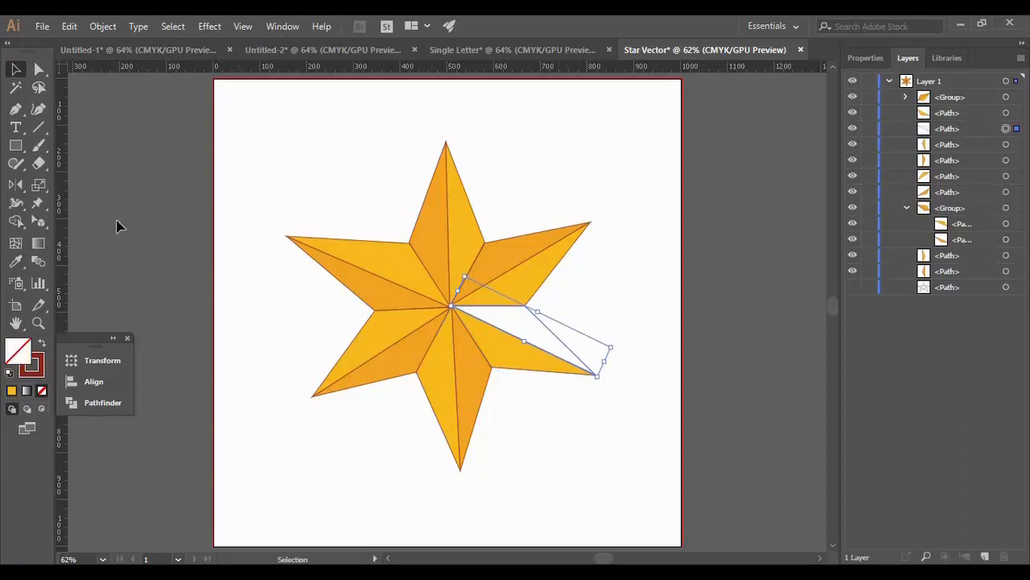
{"action": "left_click", "coordinate": [16, 263]}
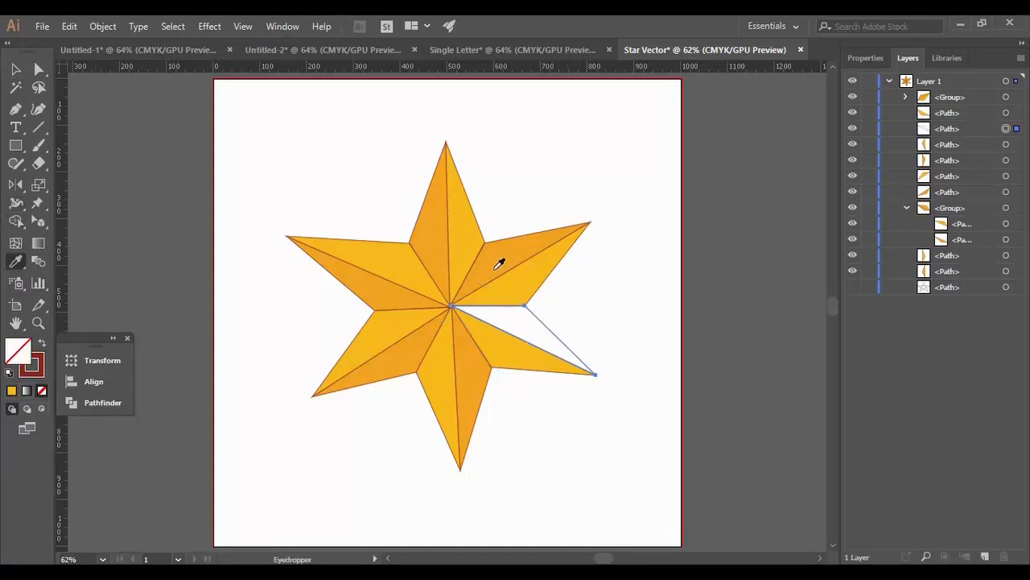
{"action": "left_click", "coordinate": [512, 255]}
{"action": "left_click", "coordinate": [15, 69]}
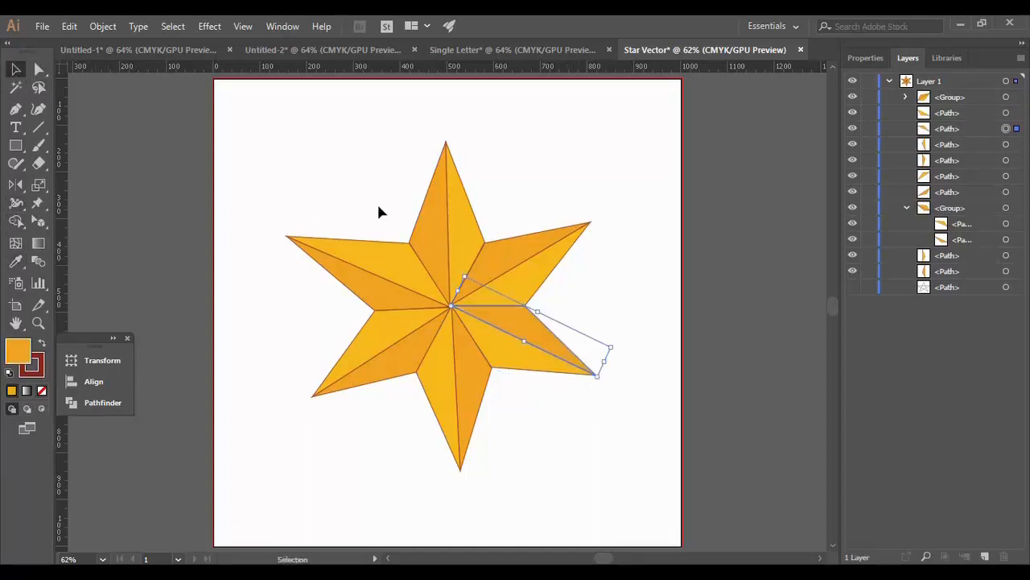
{"action": "left_click", "coordinate": [377, 201]}
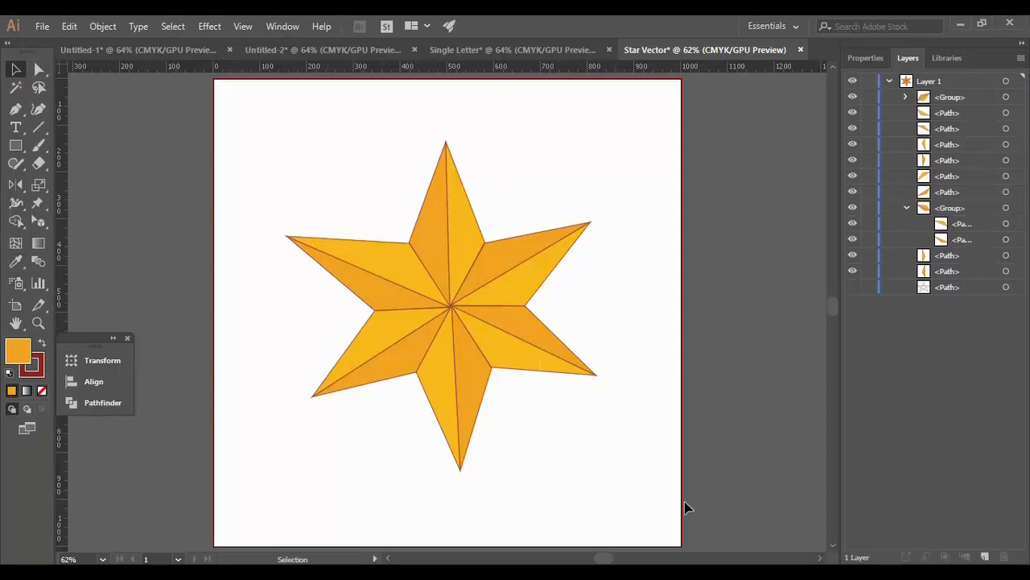
Remove the stroke from all pieces of the six-pointed star and deselect the artwork
{"action": "left_click_drag", "start_coordinate": [650, 509], "coordinate": [248, 128]}
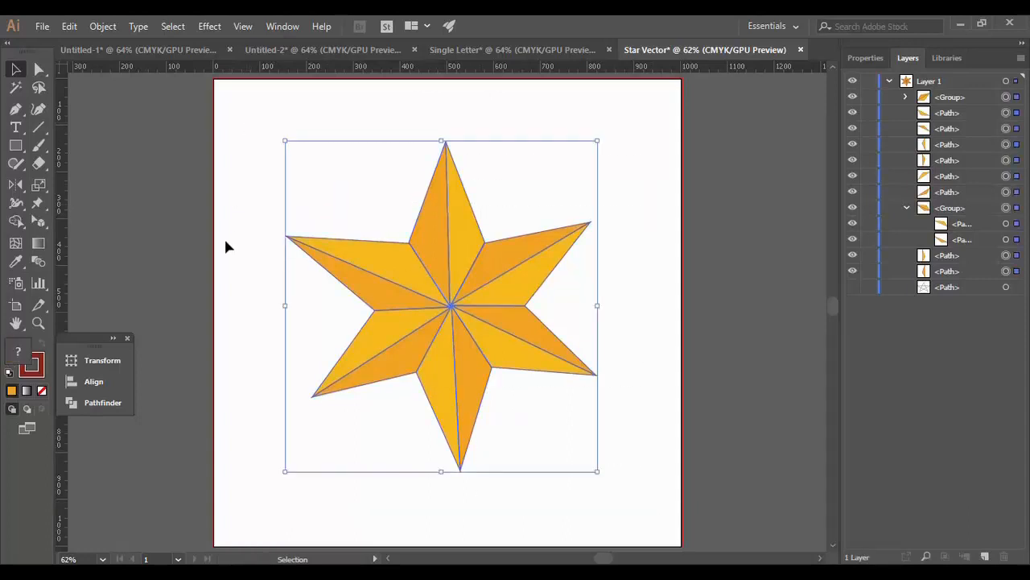
{"action": "left_click", "coordinate": [43, 363]}
{"action": "left_click", "coordinate": [41, 390]}
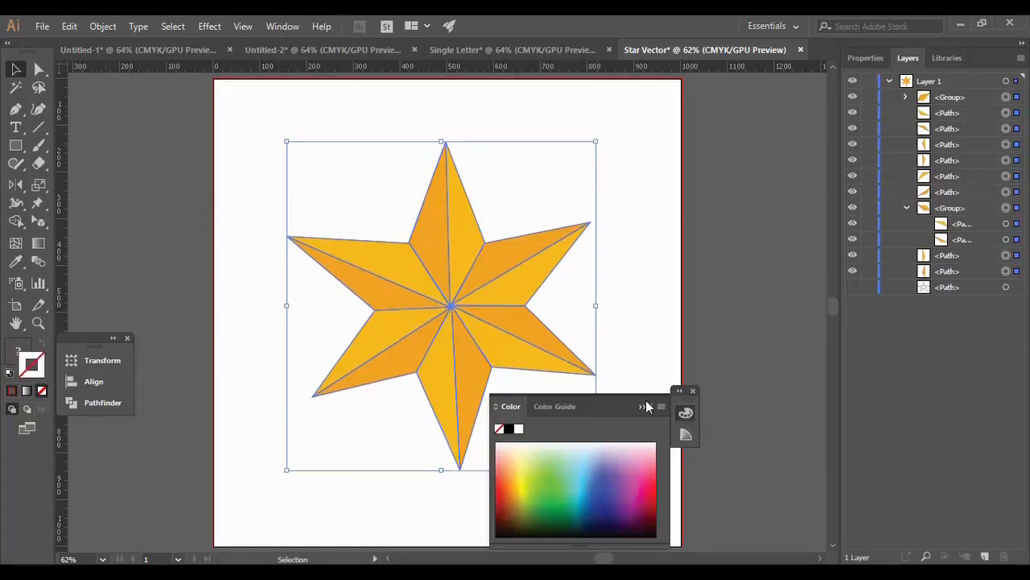
{"action": "left_click", "coordinate": [693, 391]}
{"action": "left_click", "coordinate": [645, 344]}
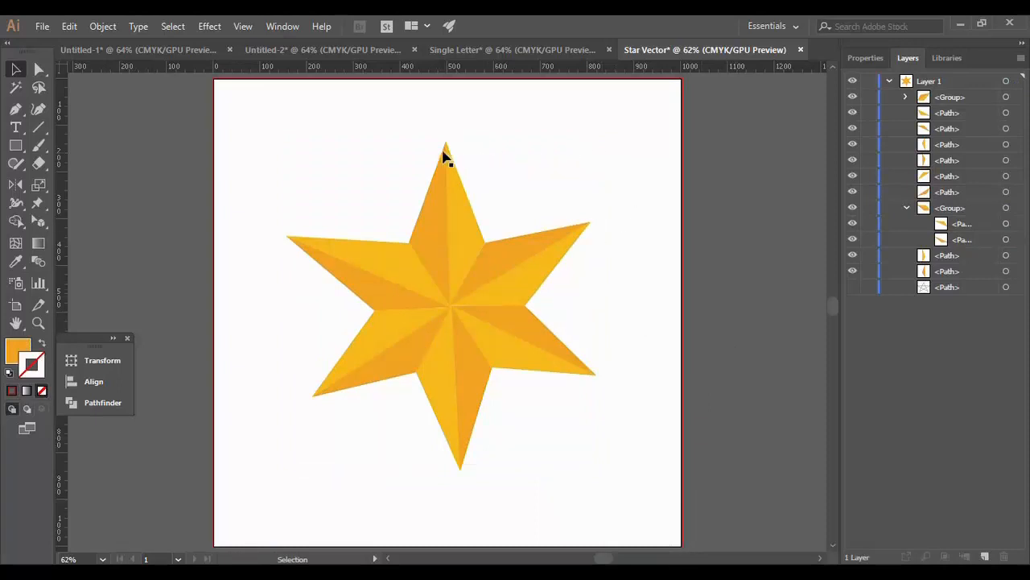
Group all the visible star pieces into one object and deselect it
{"action": "left_click_drag", "start_coordinate": [659, 493], "coordinate": [226, 134]}
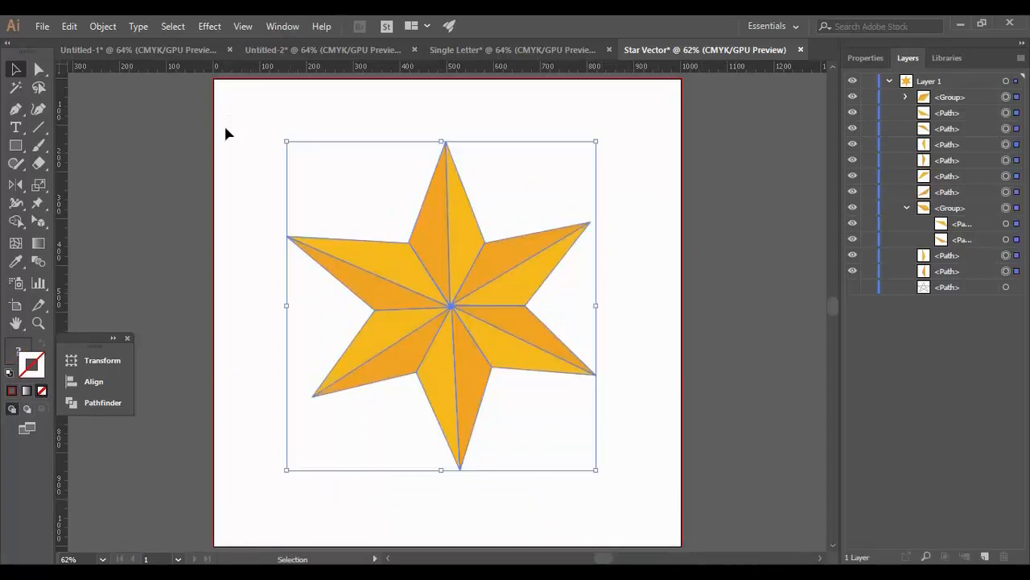
{"action": "key", "text": "ctrl+g"}
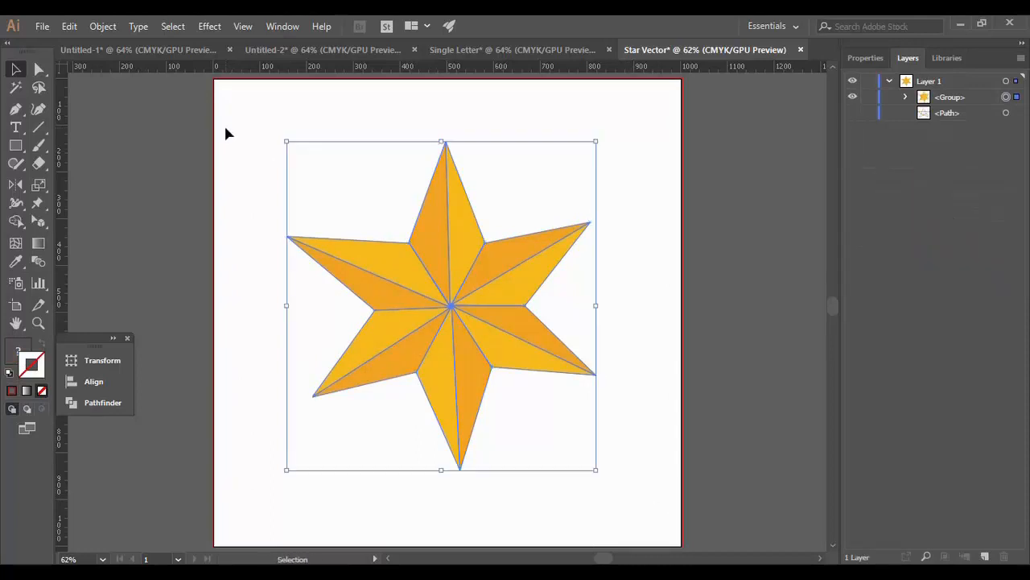
{"action": "left_click", "coordinate": [589, 149]}
Shrink the star group to a small size, move it toward the artboard's upper left and enlarge it again
{"action": "left_click", "coordinate": [460, 299]}
{"action": "left_click_drag", "start_coordinate": [460, 299], "coordinate": [390, 274]}
{"action": "left_click_drag", "start_coordinate": [451, 286], "coordinate": [507, 298]}
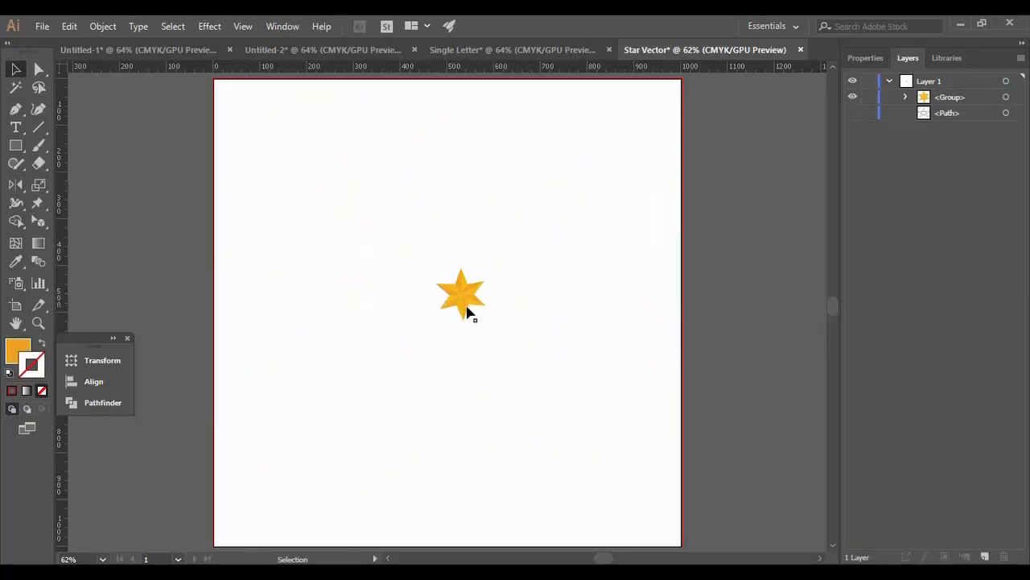
{"action": "left_click_drag", "start_coordinate": [467, 310], "coordinate": [569, 476]}
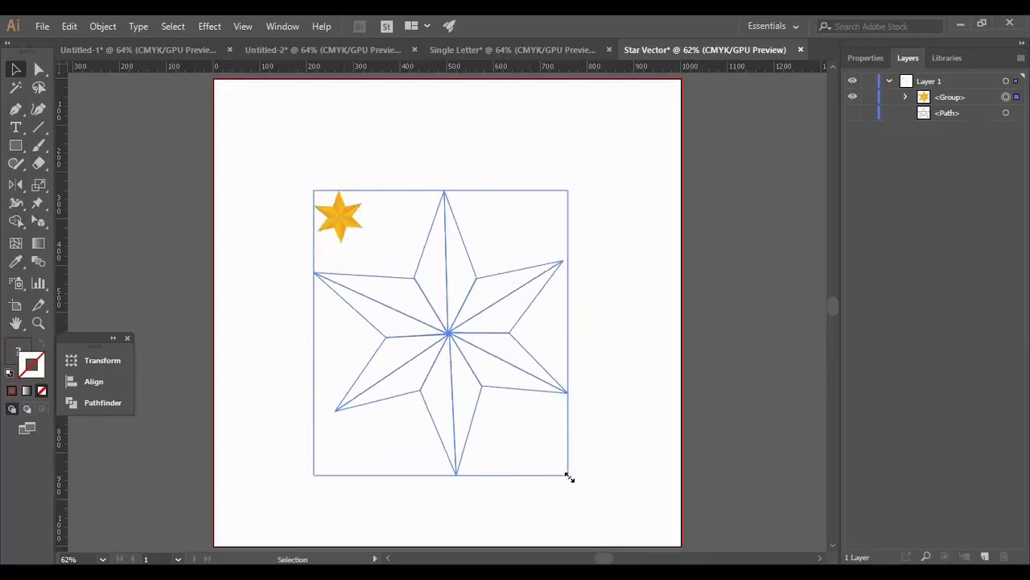
{"action": "left_click_drag", "start_coordinate": [568, 476], "coordinate": [568, 476]}
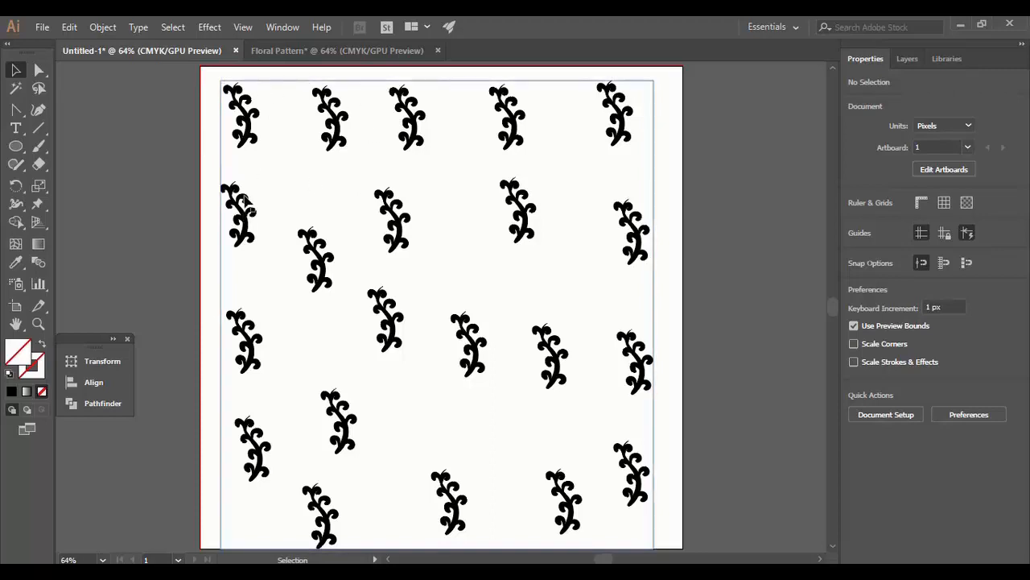
Create a new 1000 x 1000 px document named Floral Pattern and fit its artboard in the window
{"action": "left_click", "coordinate": [42, 26]}
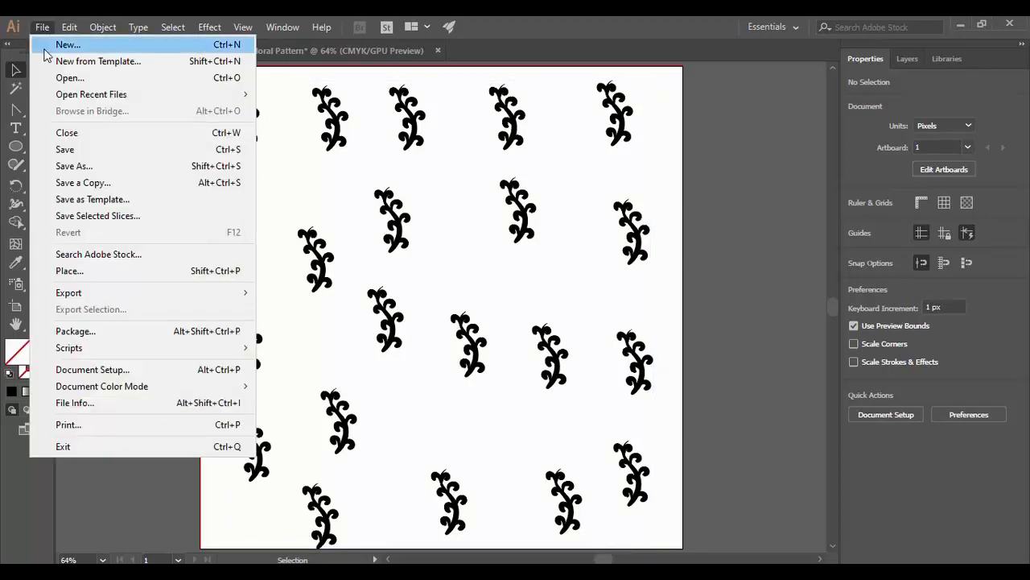
{"action": "left_click", "coordinate": [45, 46]}
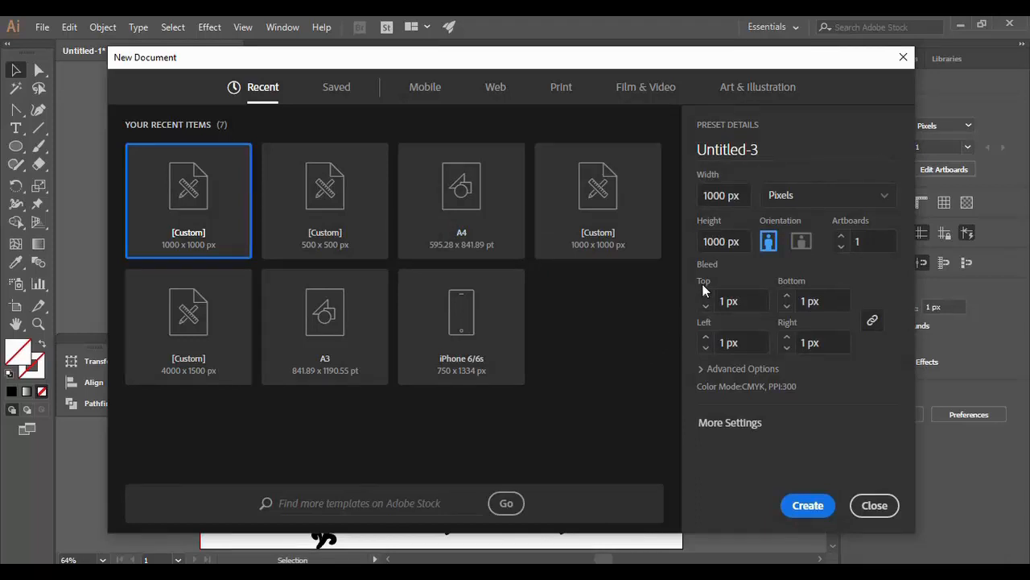
{"action": "left_click_drag", "start_coordinate": [755, 150], "coordinate": [698, 150]}
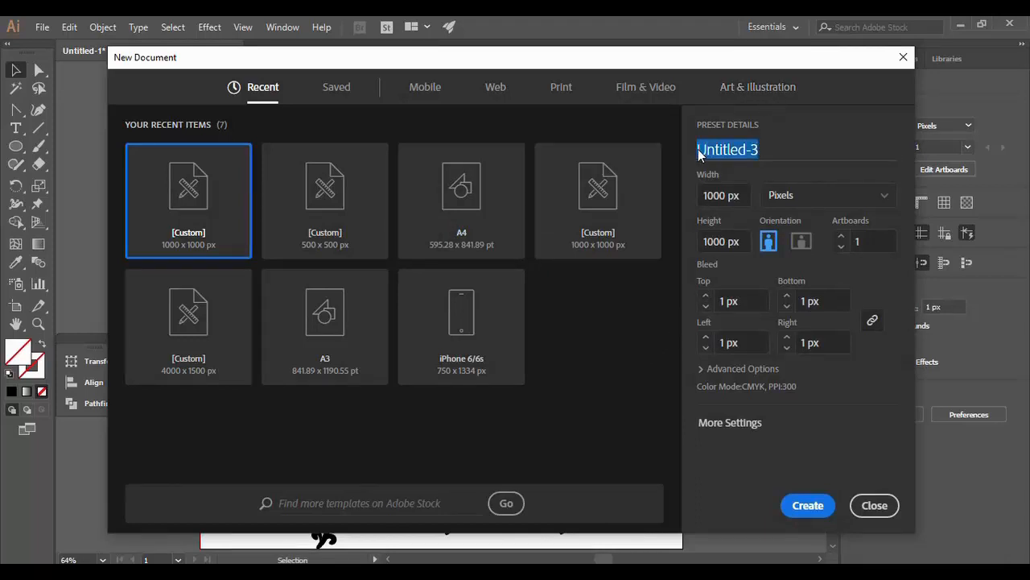
{"action": "type", "text": "Fl"}
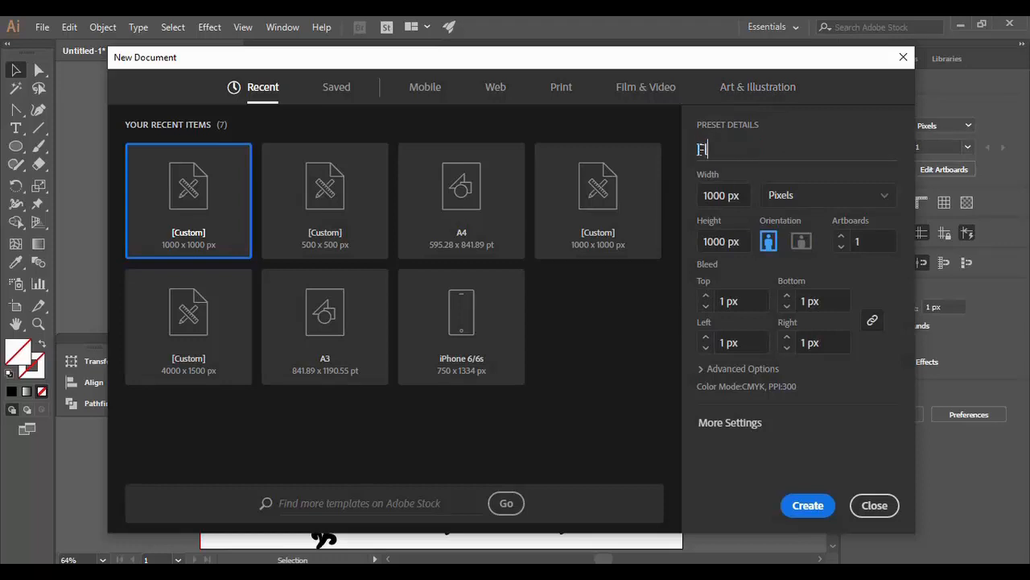
{"action": "type", "text": "oral Pattern"}
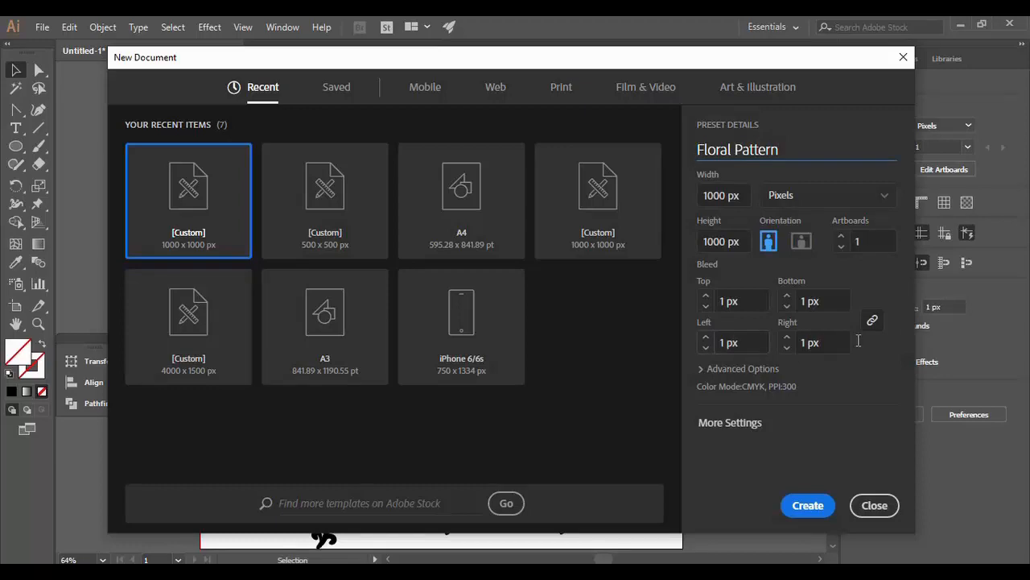
{"action": "left_click", "coordinate": [807, 513]}
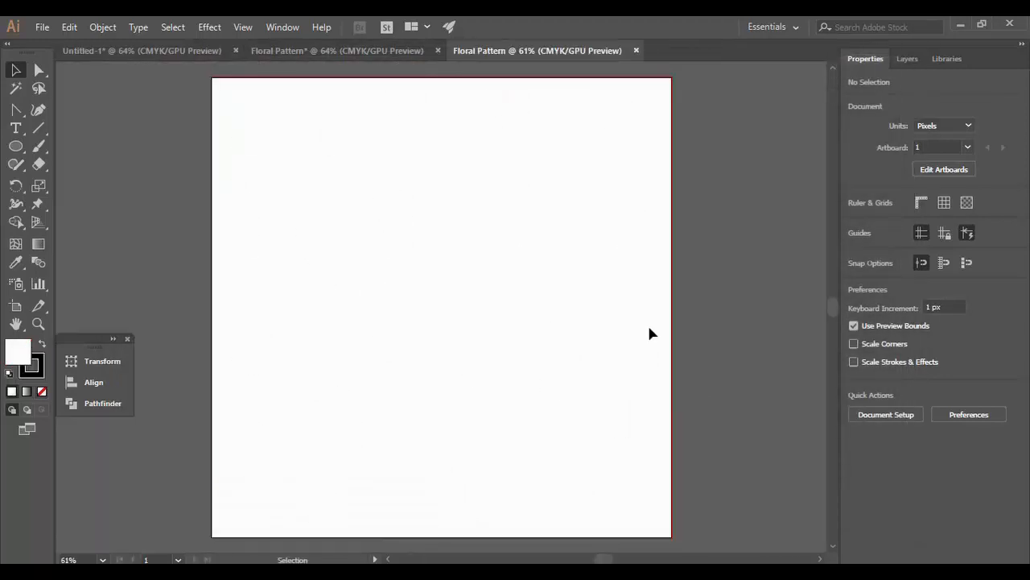
{"action": "key", "text": "ctrl+0"}
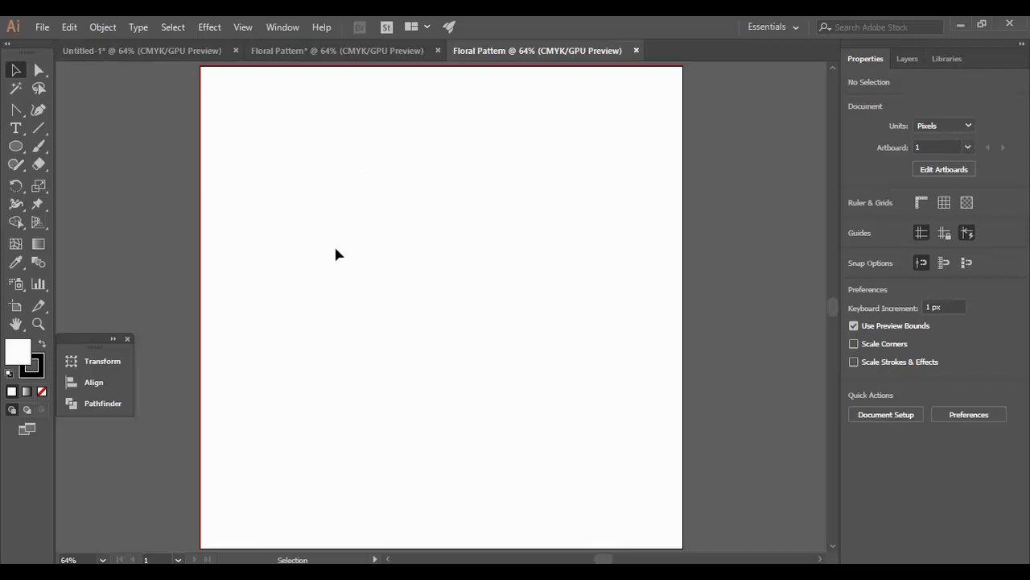
Draw a flat horizontal ellipse about 954 x 115 px across the artboard, with a black fill and no stroke
{"action": "left_click", "coordinate": [16, 146]}
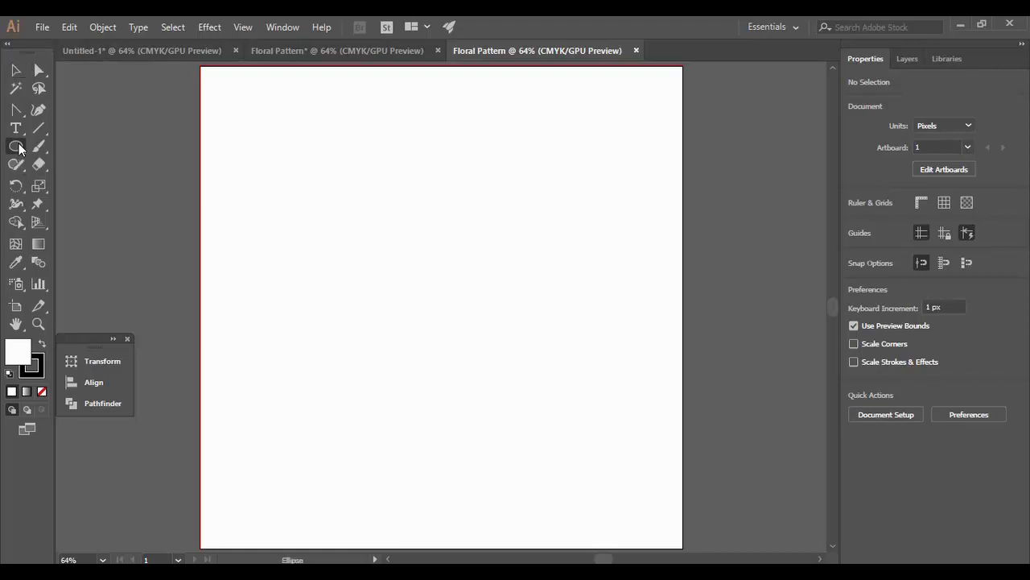
{"action": "left_click_drag", "start_coordinate": [214, 252], "coordinate": [674, 306]}
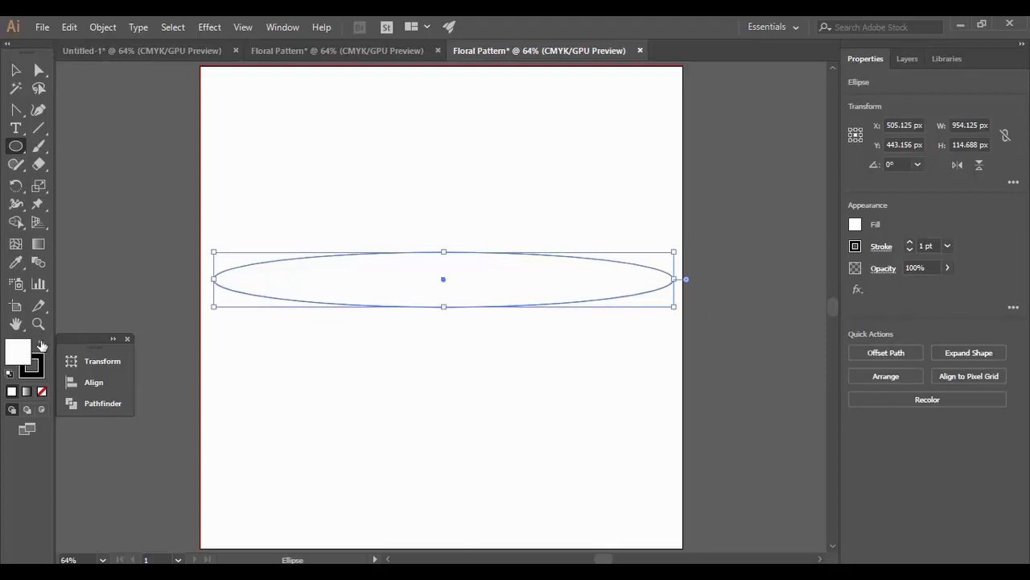
{"action": "left_click", "coordinate": [42, 344]}
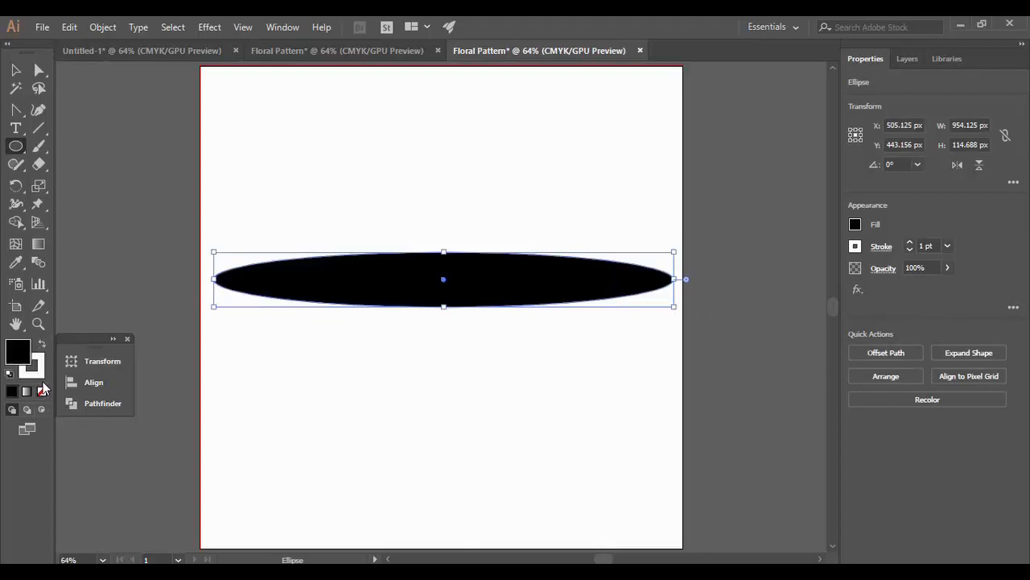
{"action": "left_click", "coordinate": [42, 391]}
{"action": "left_click", "coordinate": [41, 391]}
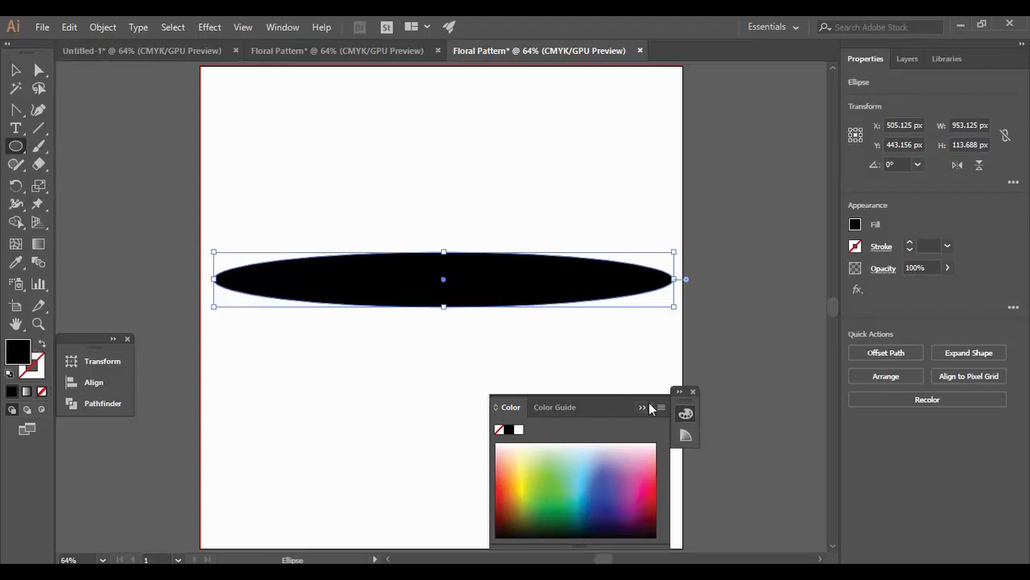
{"action": "left_click", "coordinate": [693, 392]}
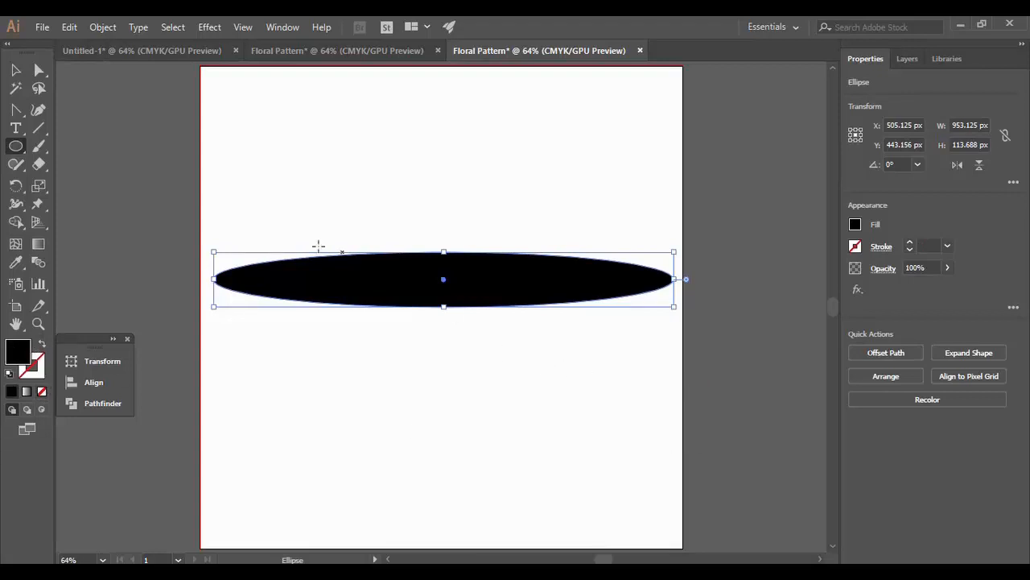
Convert the ellipse's left anchor point to a sharp corner with the Anchor Point tool
{"action": "left_click", "coordinate": [17, 111]}
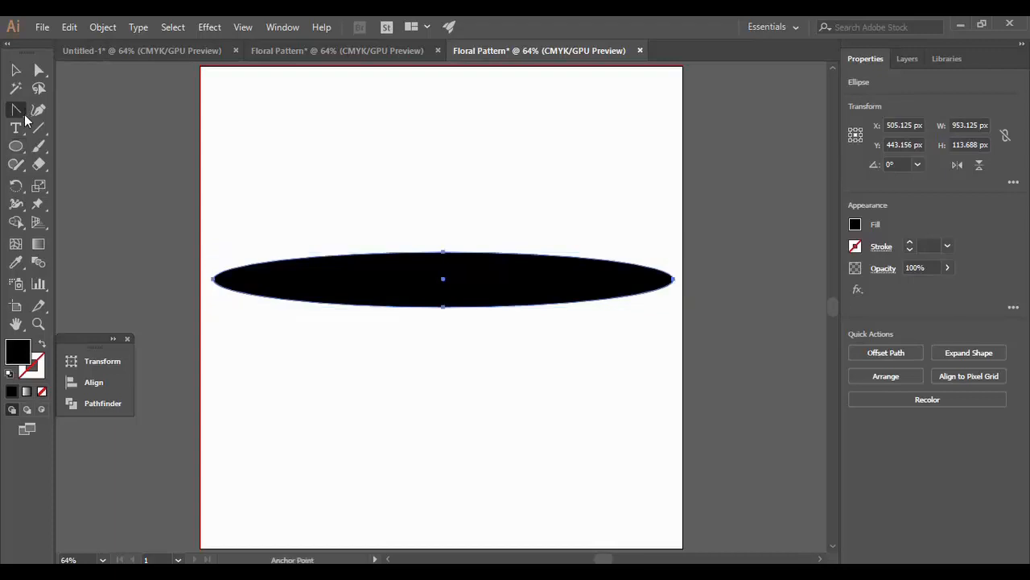
{"action": "left_click_drag", "start_coordinate": [25, 117], "coordinate": [51, 111]}
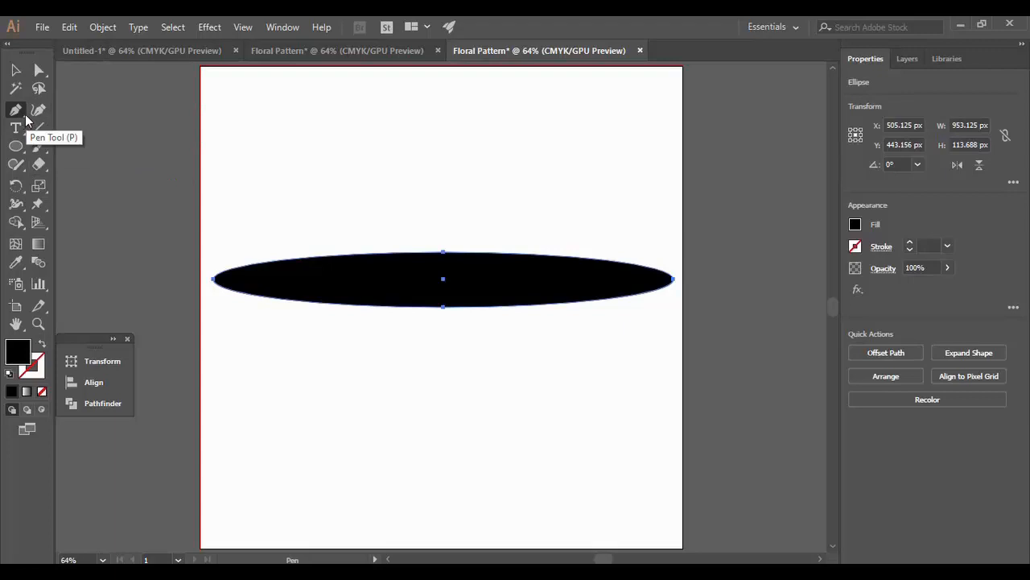
{"action": "left_click_drag", "start_coordinate": [24, 117], "coordinate": [57, 170]}
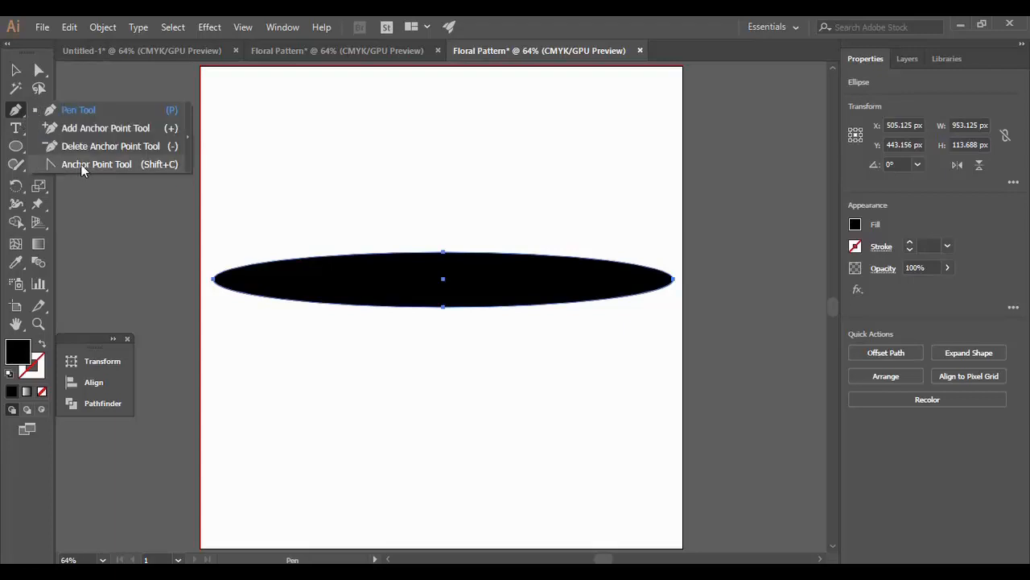
{"action": "left_click_drag", "start_coordinate": [81, 163], "coordinate": [81, 165]}
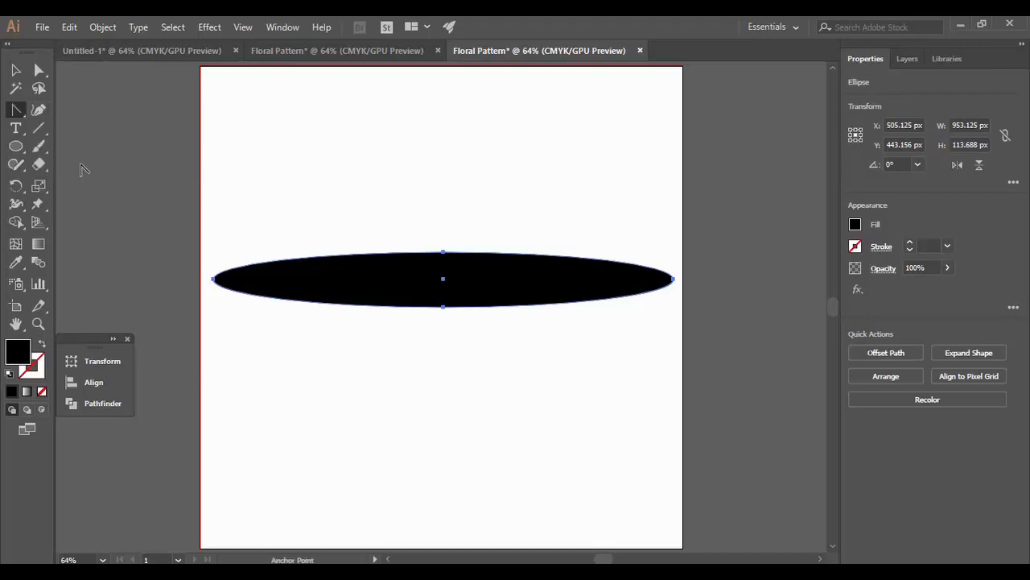
{"action": "left_click", "coordinate": [213, 279]}
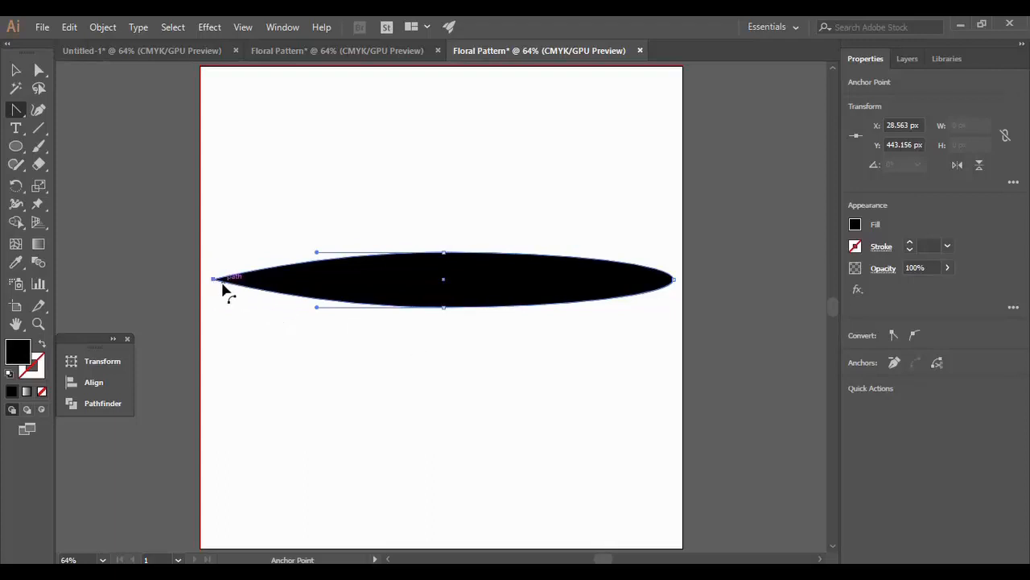
Shift the shape's top and bottom middle anchor points together toward its rounded right end, then deselect the shape
{"action": "left_click", "coordinate": [16, 71]}
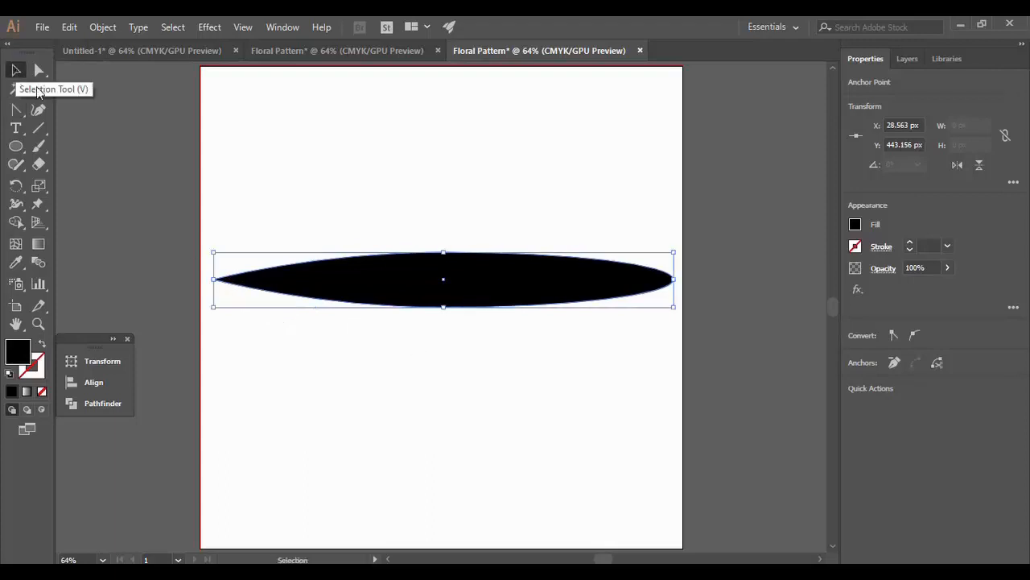
{"action": "left_click_drag", "start_coordinate": [404, 211], "coordinate": [484, 382]}
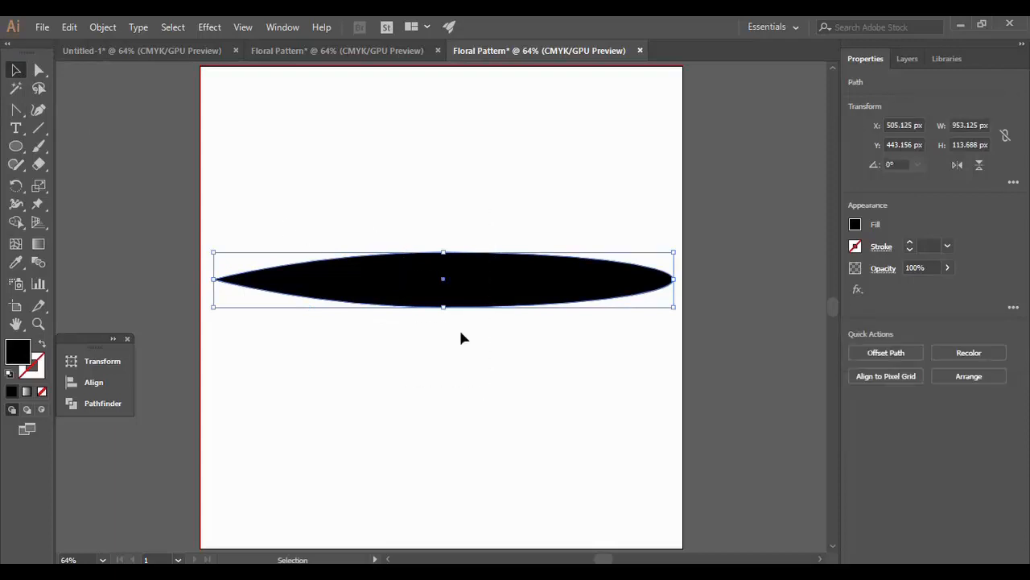
{"action": "left_click", "coordinate": [44, 78]}
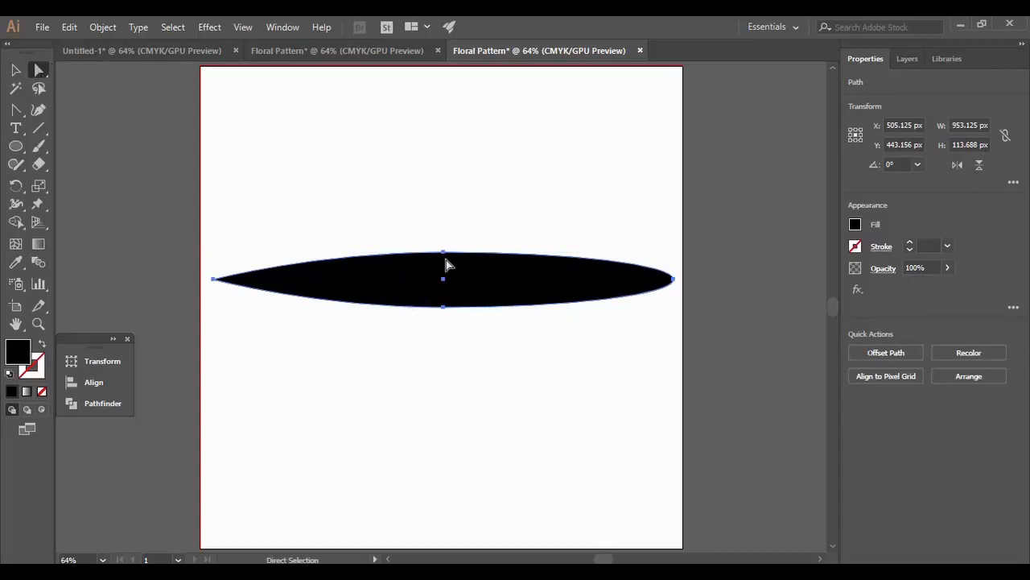
{"action": "left_click_drag", "start_coordinate": [424, 232], "coordinate": [484, 362]}
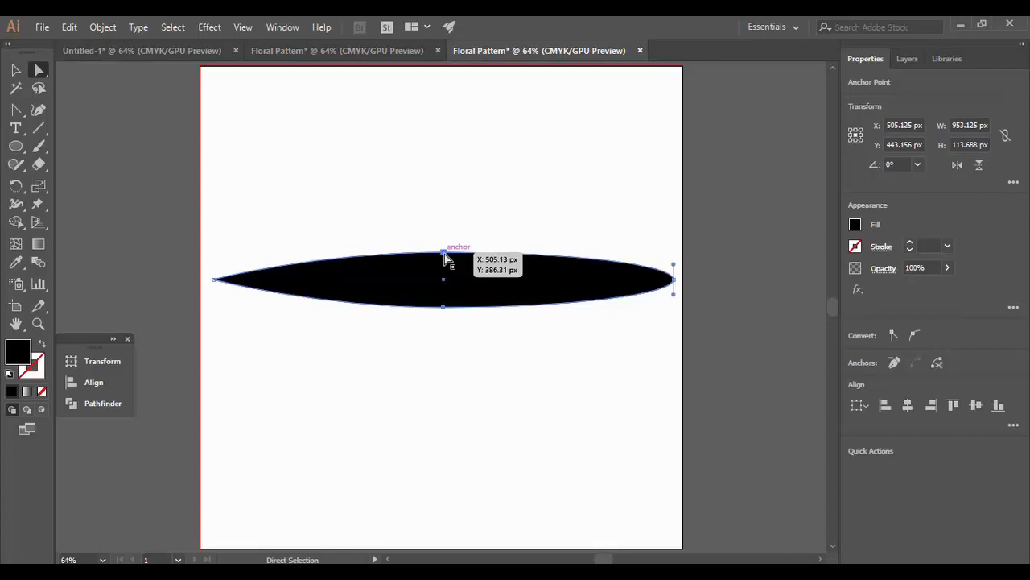
{"action": "left_click_drag", "start_coordinate": [444, 254], "coordinate": [537, 305]}
{"action": "left_click_drag", "start_coordinate": [568, 302], "coordinate": [544, 302]}
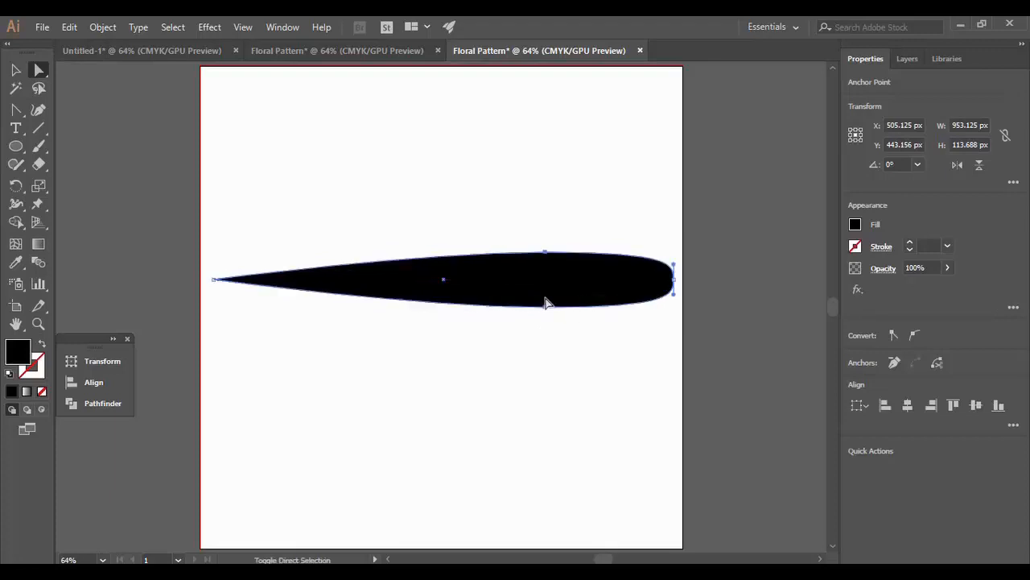
{"action": "left_click", "coordinate": [545, 359]}
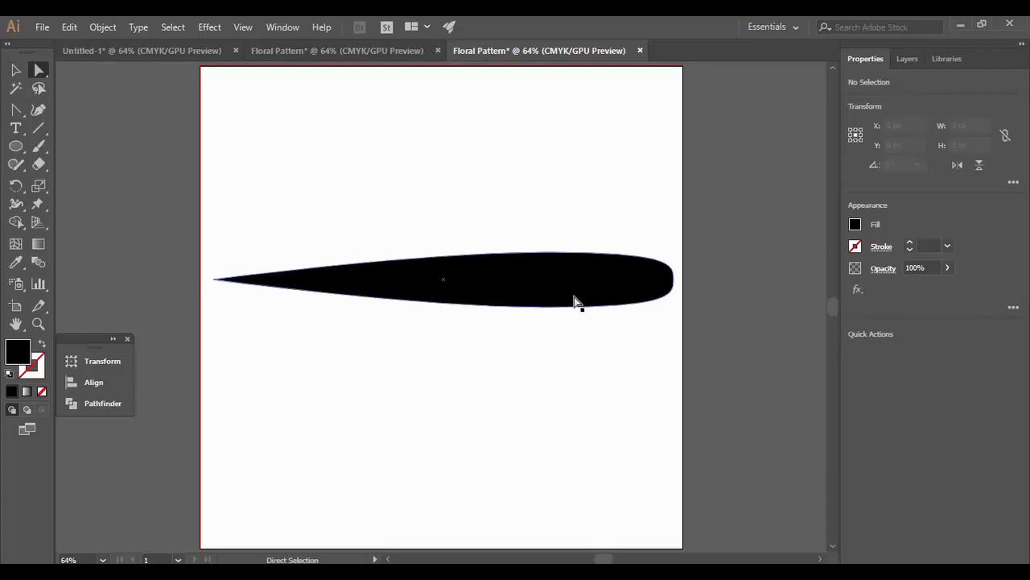
Scale the tapered black shape down proportionally to about 599 x 72 px
{"action": "left_click", "coordinate": [16, 70]}
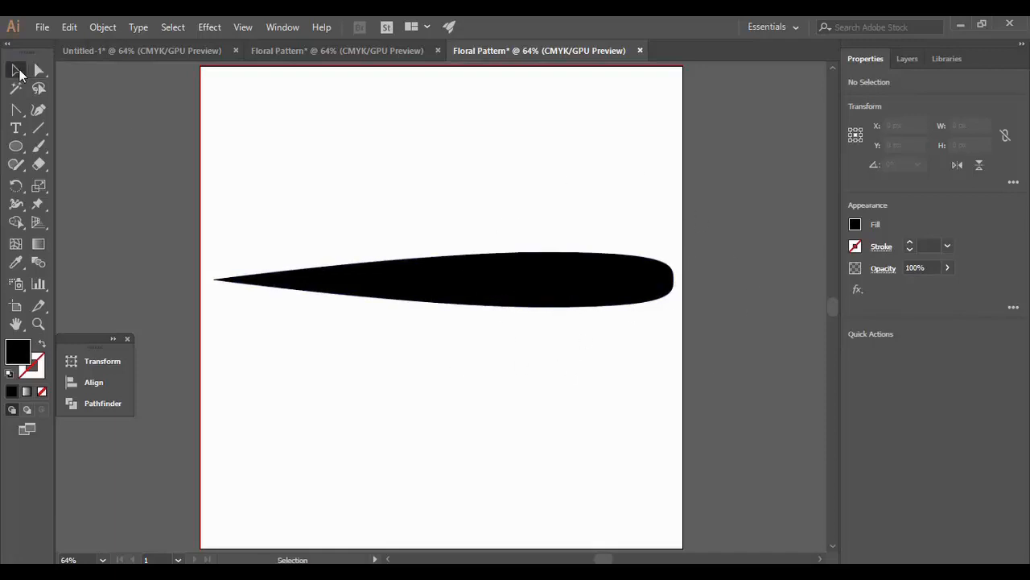
{"action": "left_click", "coordinate": [537, 283]}
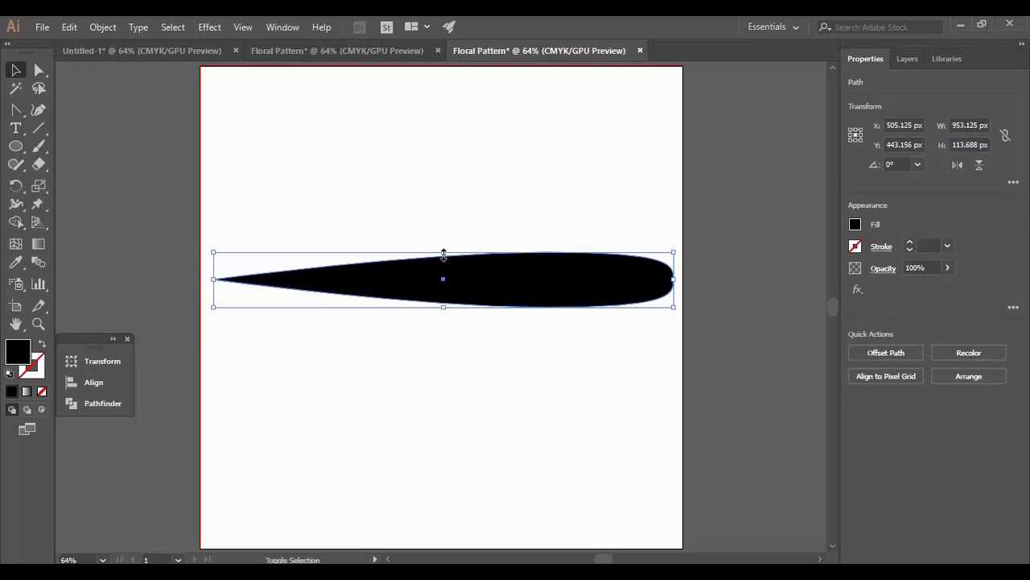
{"action": "left_click", "coordinate": [444, 253], "text": "shift"}
{"action": "left_click_drag", "start_coordinate": [443, 254], "coordinate": [443, 272]}
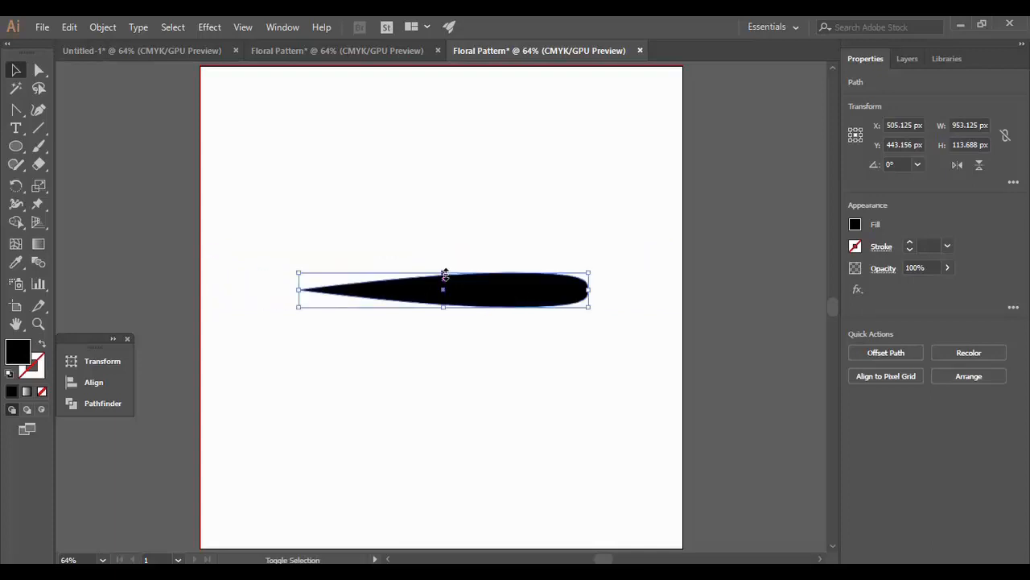
{"action": "left_click", "coordinate": [512, 315]}
{"action": "left_click", "coordinate": [444, 294]}
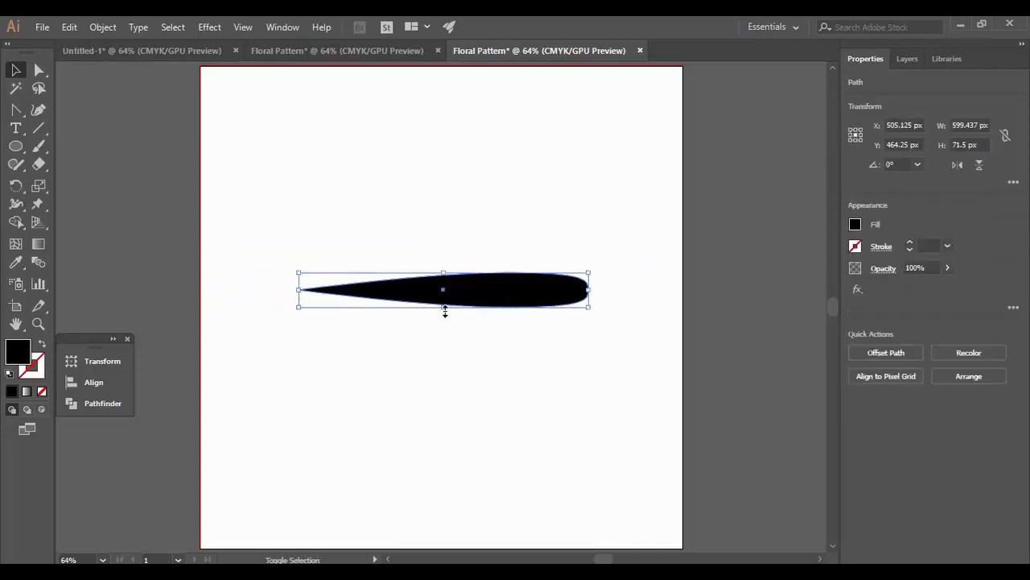
Flatten and widen the tapered black shape to about 851 x 44 px, and deselect it
{"action": "mouse_move", "coordinate": [444, 310]}
{"action": "left_mouse_down"}
{"action": "mouse_move", "coordinate": [446, 291]}
{"action": "mouse_move", "coordinate": [426, 323]}
{"action": "mouse_move", "coordinate": [445, 310]}
{"action": "mouse_move", "coordinate": [445, 293]}
{"action": "left_mouse_up"}
{"action": "left_click", "coordinate": [459, 331]}
{"action": "left_click", "coordinate": [449, 318]}
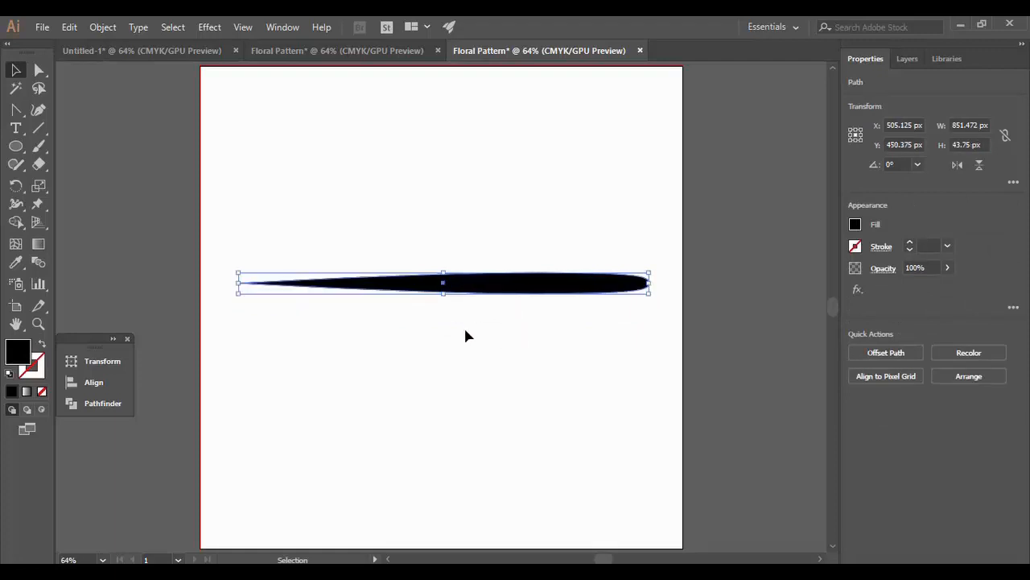
{"action": "left_click", "coordinate": [466, 335]}
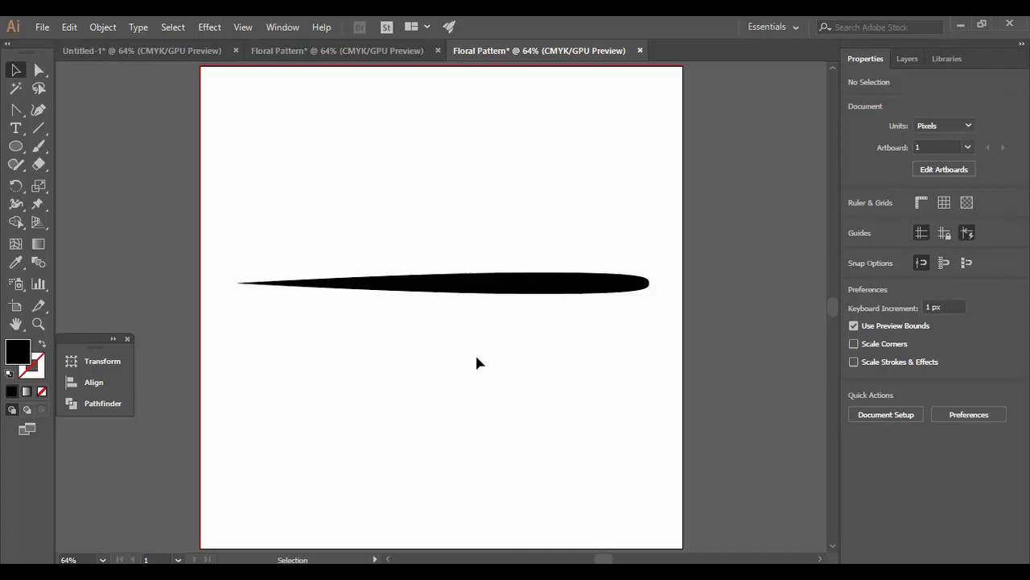
Create a new art brush named Floral from the tapered black shape
{"action": "left_click", "coordinate": [267, 27]}
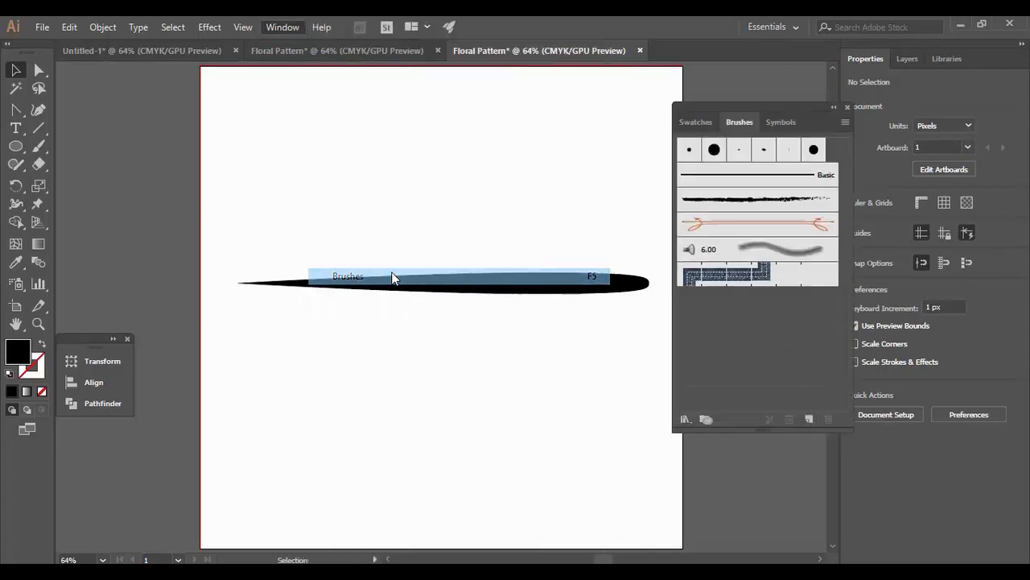
{"action": "left_click", "coordinate": [391, 275]}
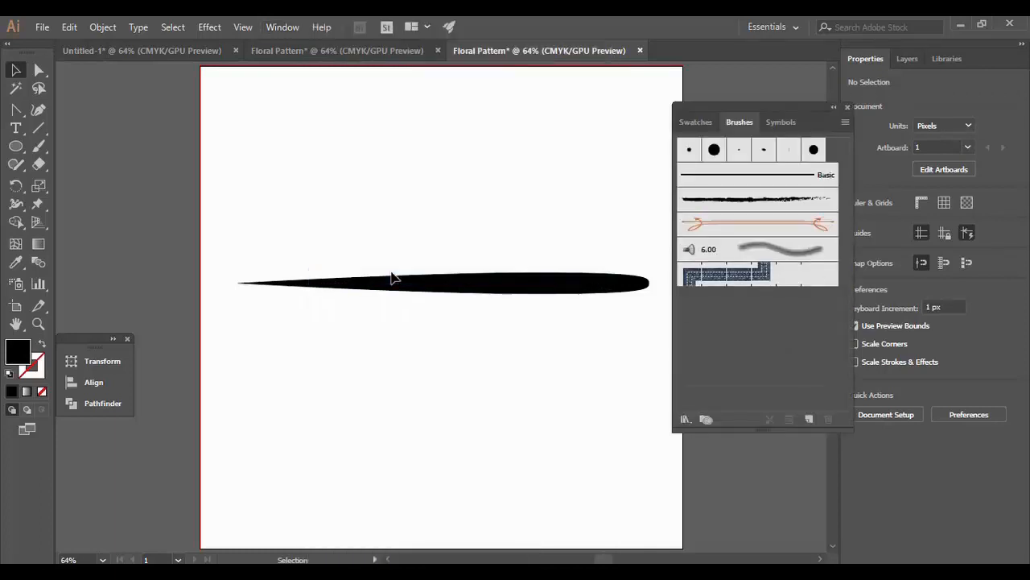
{"action": "left_click_drag", "start_coordinate": [483, 294], "coordinate": [766, 329]}
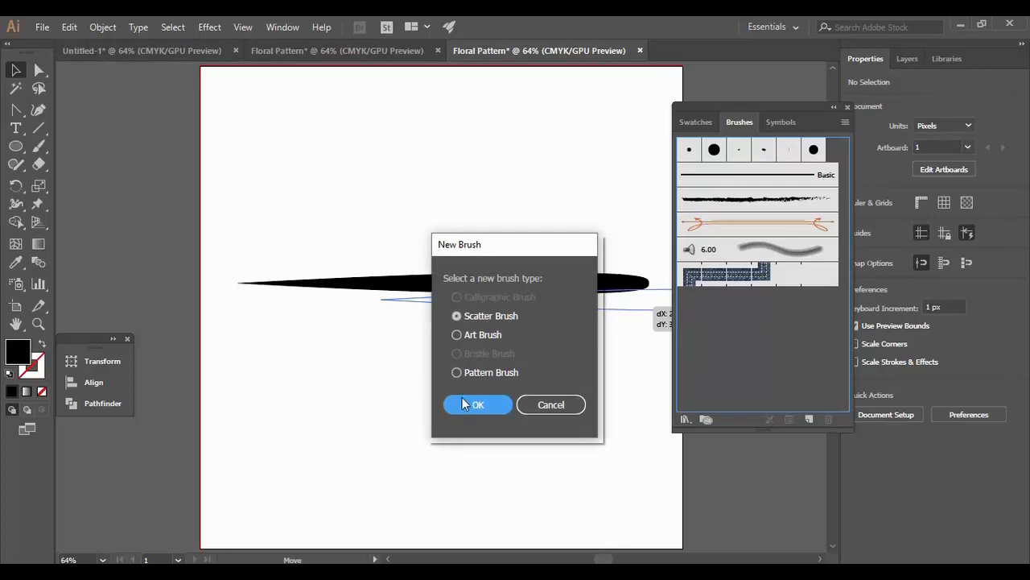
{"action": "left_click", "coordinate": [457, 335]}
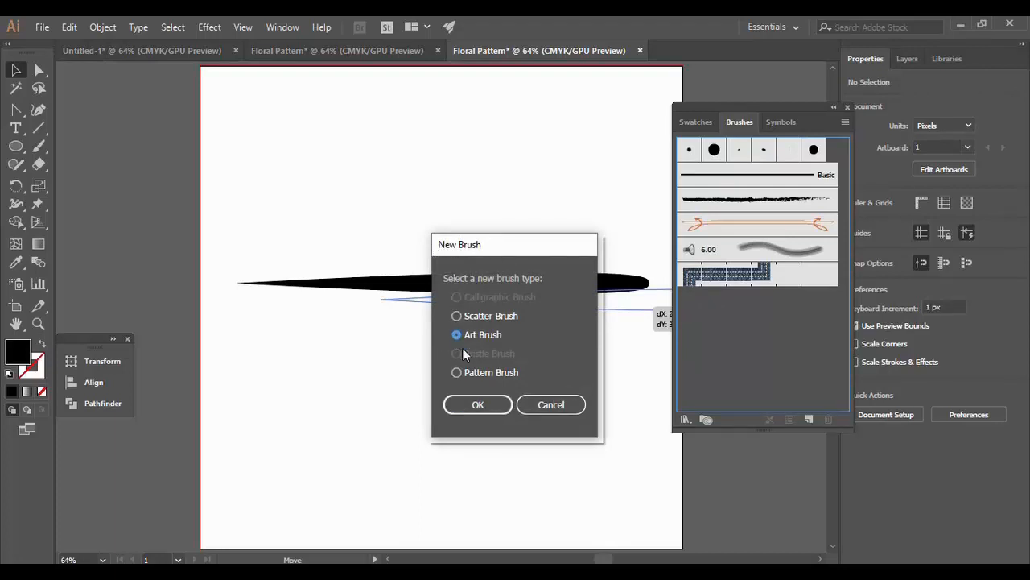
{"action": "left_click", "coordinate": [480, 404]}
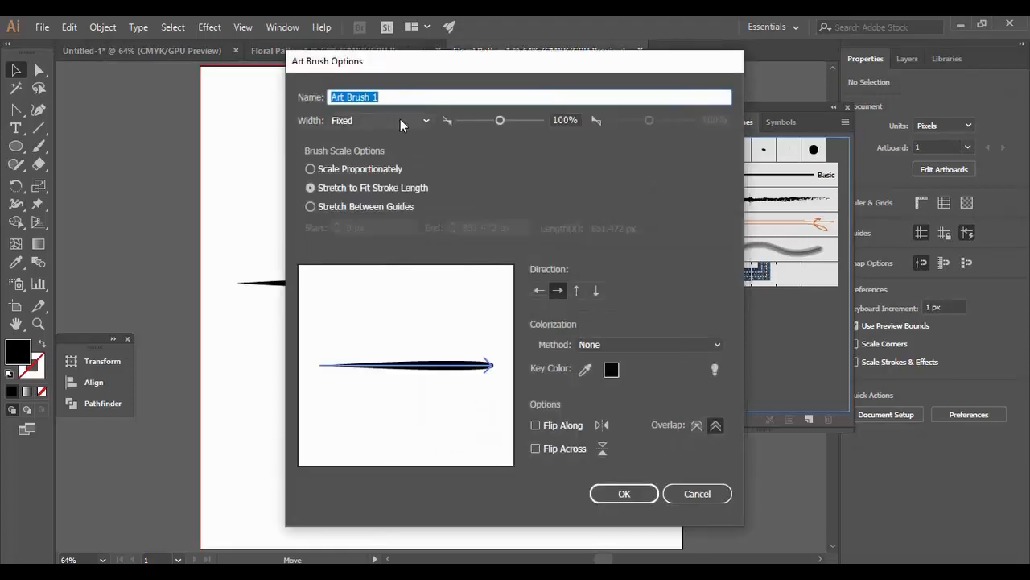
{"action": "type", "text": "Floral"}
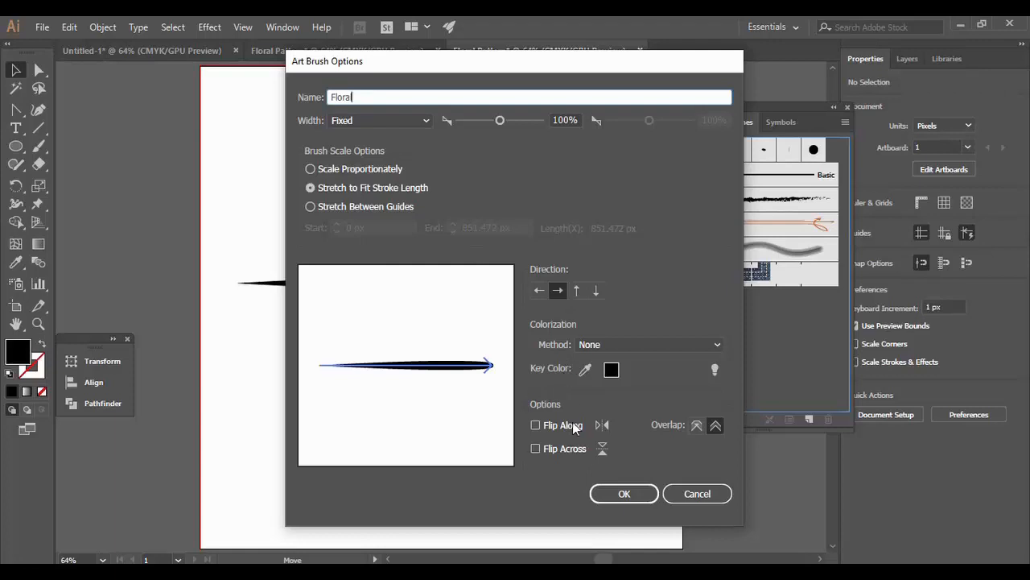
{"action": "left_click", "coordinate": [593, 490]}
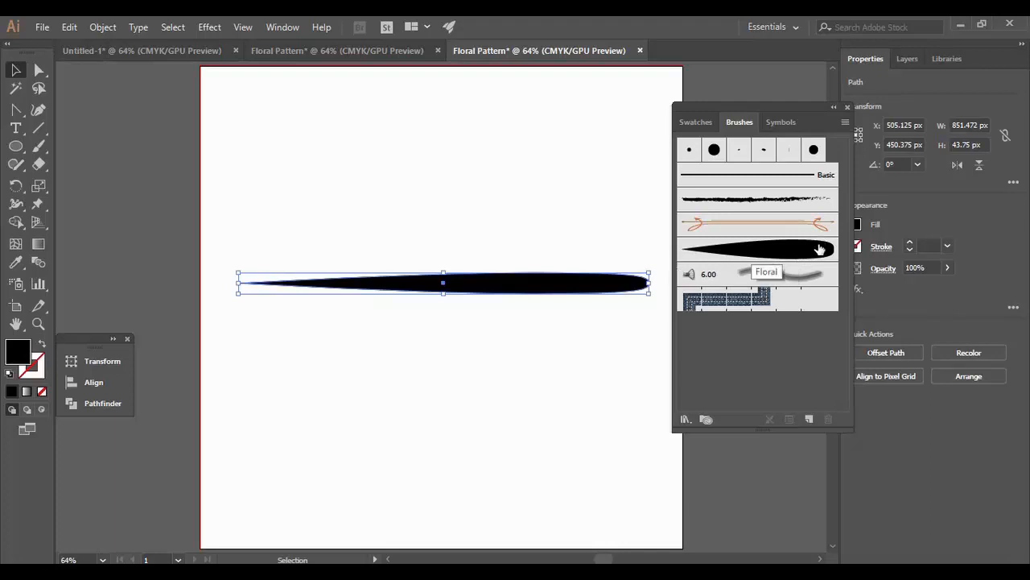
Clear the tapered source shape from the artboard and set up the Paintbrush tool with the Floral brush
{"action": "left_click", "coordinate": [792, 257]}
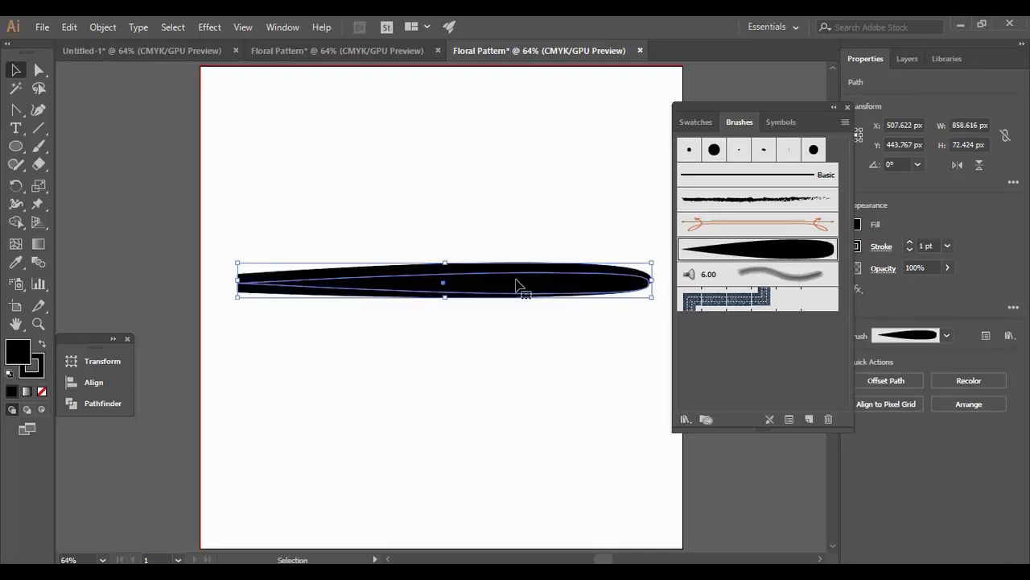
{"action": "key", "text": "Delete"}
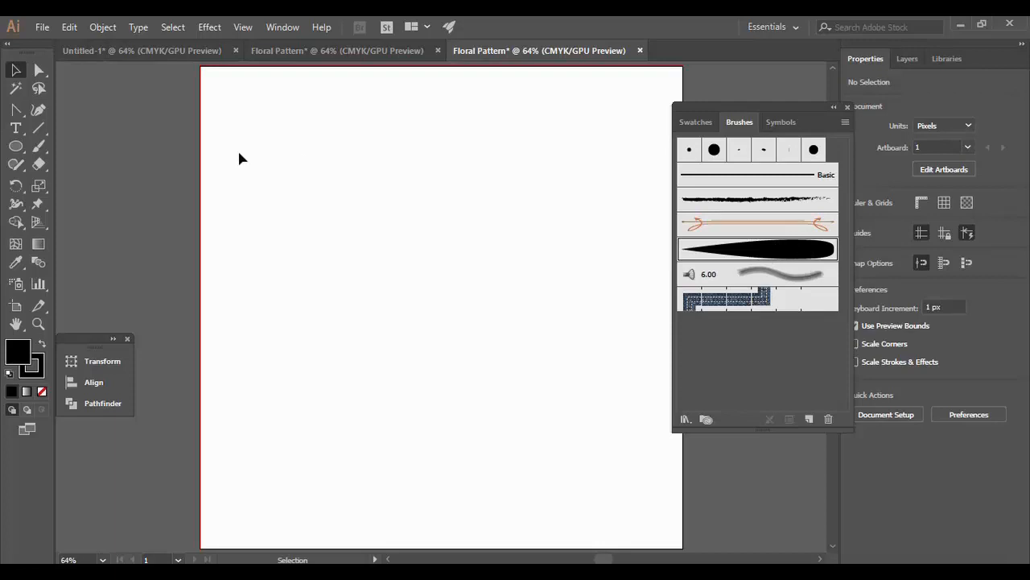
{"action": "left_click", "coordinate": [40, 153]}
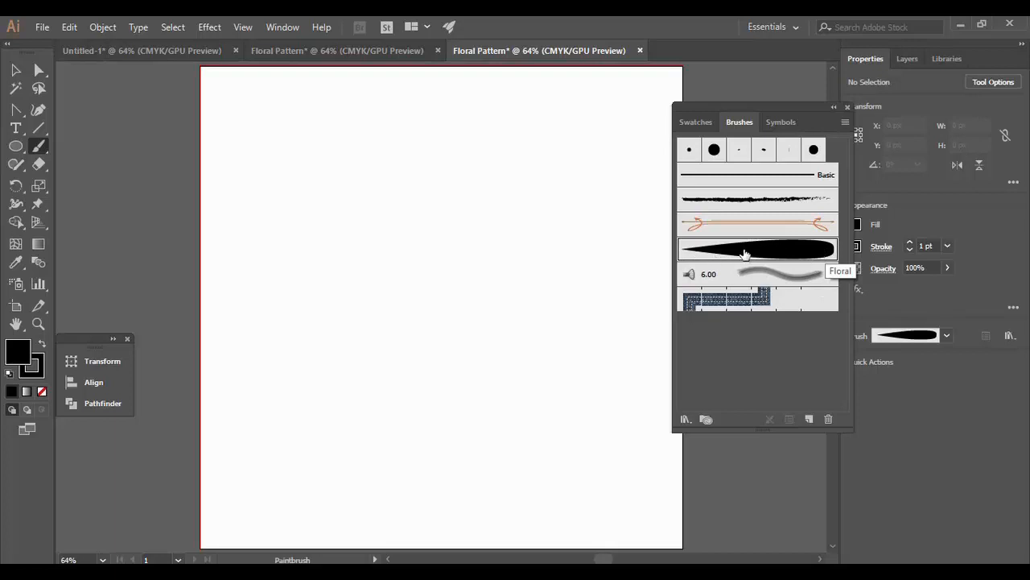
{"action": "mouse_move", "coordinate": [452, 131]}
{"action": "left_mouse_down"}
{"action": "mouse_move", "coordinate": [431, 153]}
{"action": "mouse_move", "coordinate": [427, 215]}
{"action": "mouse_move", "coordinate": [458, 288]}
{"action": "mouse_move", "coordinate": [476, 390]}
{"action": "mouse_move", "coordinate": [444, 451]}
{"action": "left_mouse_up"}
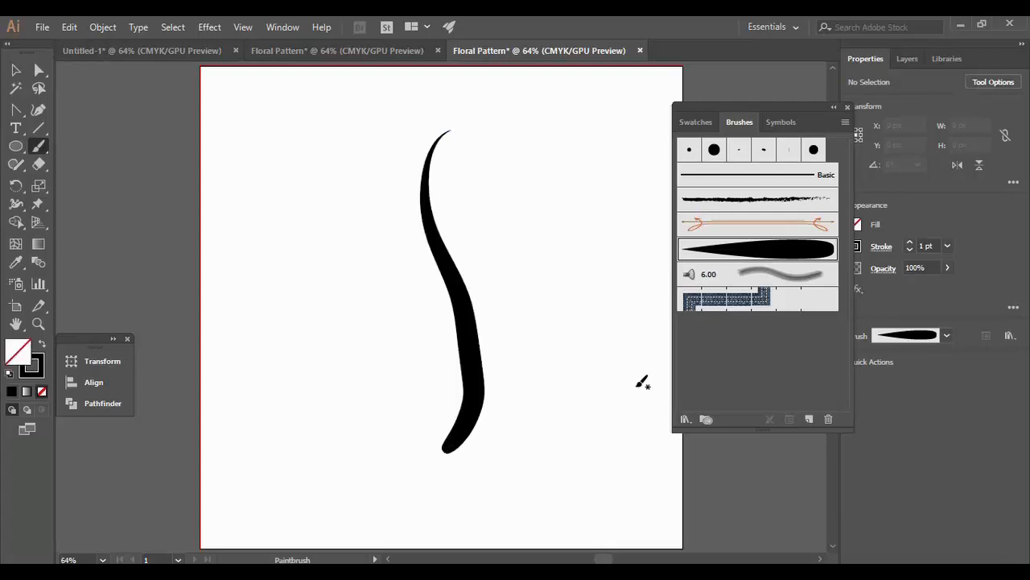
{"action": "key", "text": "ctrl+z"}
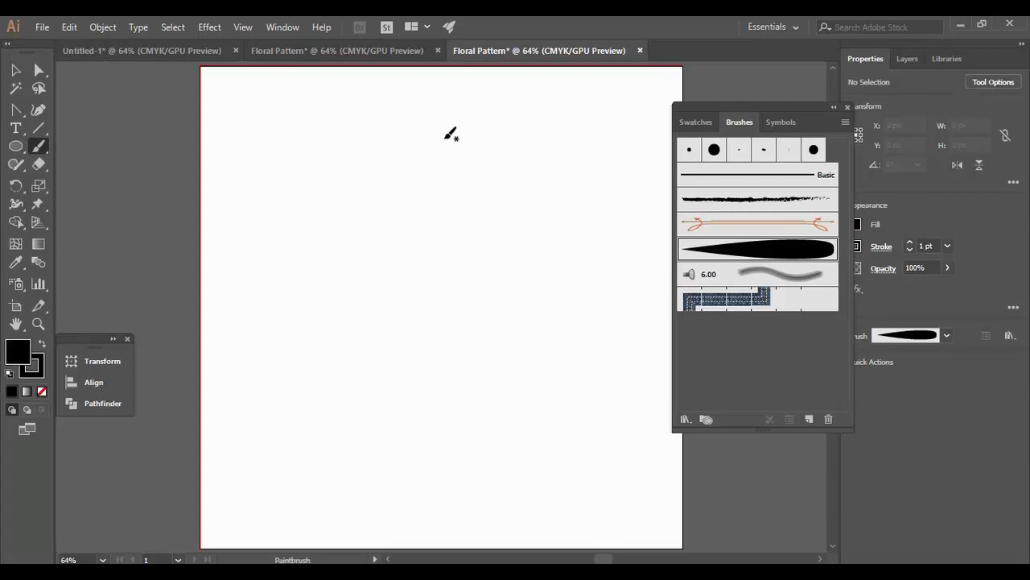
{"action": "left_click_drag", "start_coordinate": [447, 128], "coordinate": [428, 206]}
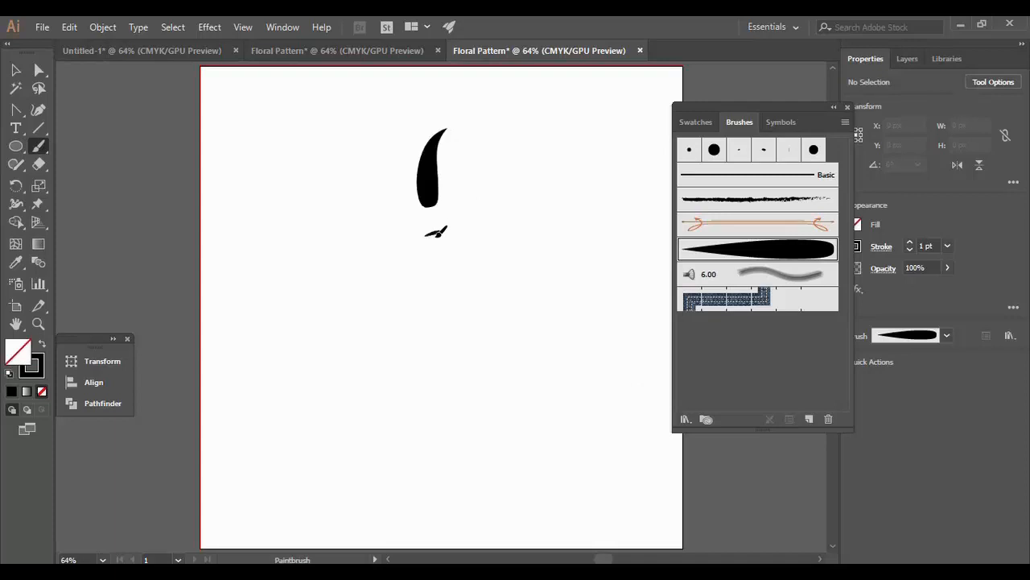
{"action": "key", "text": "ctrl+z"}
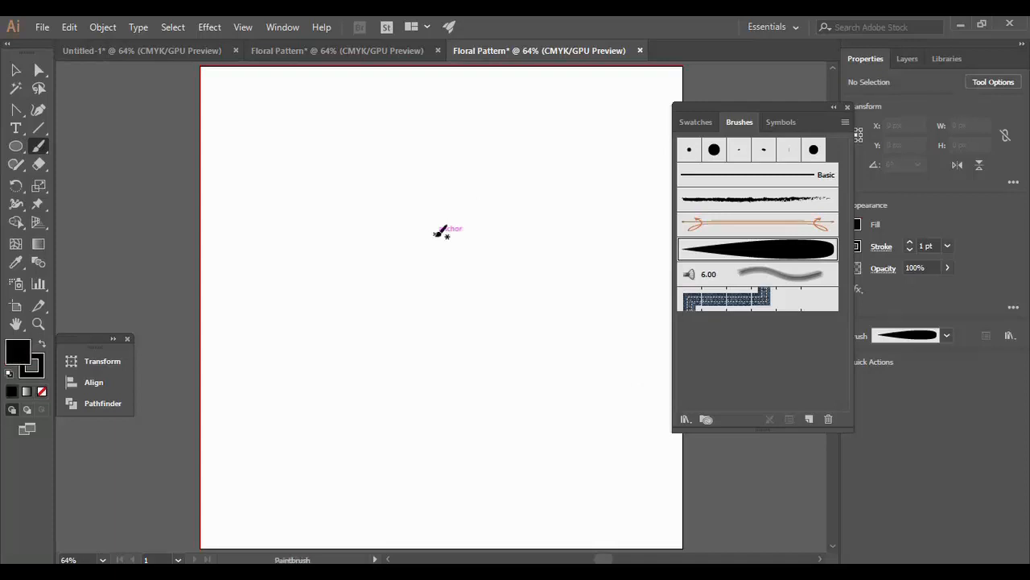
{"action": "left_click", "coordinate": [445, 165]}
{"action": "key", "text": "ctrl+z"}
Paint a long S-curved stem down the artboard centre with the Floral brush and branch curled strokes off its lower half
{"action": "mouse_move", "coordinate": [452, 132]}
{"action": "left_mouse_down"}
{"action": "mouse_move", "coordinate": [421, 202]}
{"action": "mouse_move", "coordinate": [421, 234]}
{"action": "mouse_move", "coordinate": [463, 333]}
{"action": "mouse_move", "coordinate": [478, 435]}
{"action": "mouse_move", "coordinate": [465, 471]}
{"action": "mouse_move", "coordinate": [426, 499]}
{"action": "left_mouse_up"}
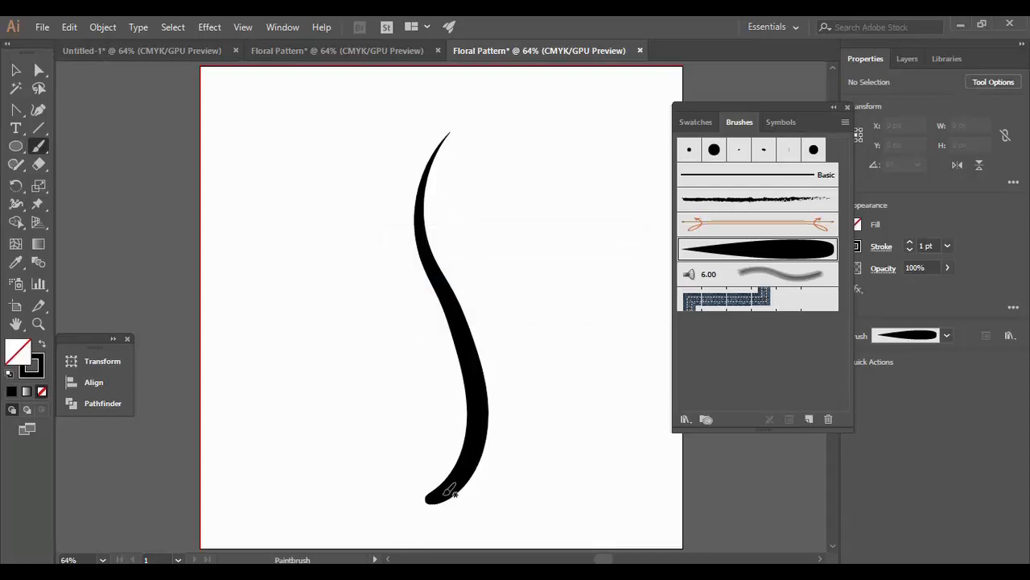
{"action": "mouse_move", "coordinate": [446, 490]}
{"action": "left_mouse_down"}
{"action": "mouse_move", "coordinate": [462, 465]}
{"action": "mouse_move", "coordinate": [435, 412]}
{"action": "mouse_move", "coordinate": [418, 424]}
{"action": "mouse_move", "coordinate": [433, 443]}
{"action": "mouse_move", "coordinate": [463, 438]}
{"action": "mouse_move", "coordinate": [500, 397]}
{"action": "mouse_move", "coordinate": [538, 390]}
{"action": "mouse_move", "coordinate": [538, 424]}
{"action": "mouse_move", "coordinate": [518, 415]}
{"action": "mouse_move", "coordinate": [527, 419]}
{"action": "left_mouse_up"}
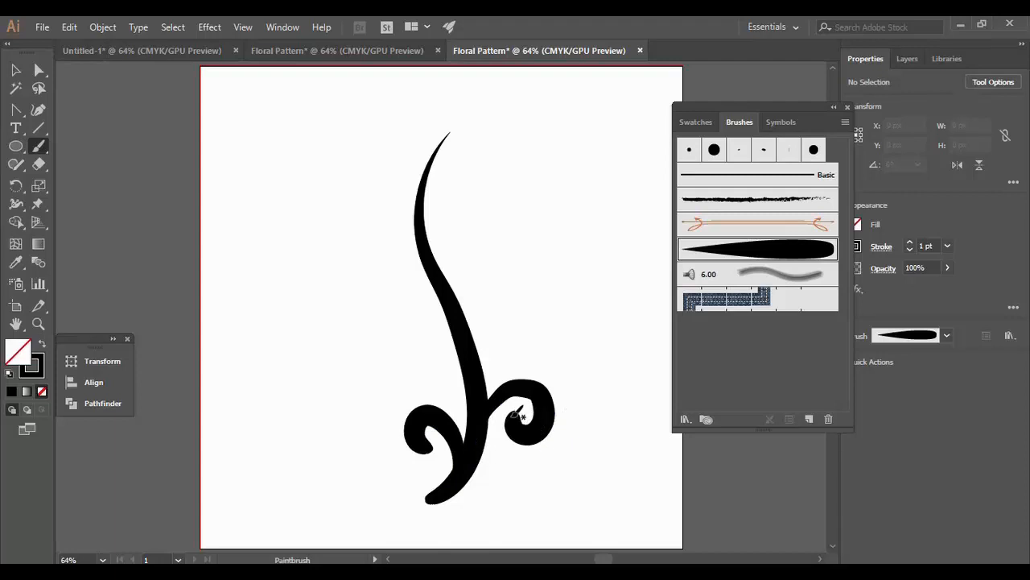
{"action": "mouse_move", "coordinate": [473, 378]}
{"action": "left_mouse_down"}
{"action": "mouse_move", "coordinate": [478, 349]}
{"action": "mouse_move", "coordinate": [505, 309]}
{"action": "mouse_move", "coordinate": [520, 329]}
{"action": "mouse_move", "coordinate": [512, 343]}
{"action": "mouse_move", "coordinate": [499, 345]}
{"action": "mouse_move", "coordinate": [505, 332]}
{"action": "mouse_move", "coordinate": [471, 355]}
{"action": "mouse_move", "coordinate": [427, 328]}
{"action": "mouse_move", "coordinate": [412, 333]}
{"action": "mouse_move", "coordinate": [431, 350]}
{"action": "left_mouse_up"}
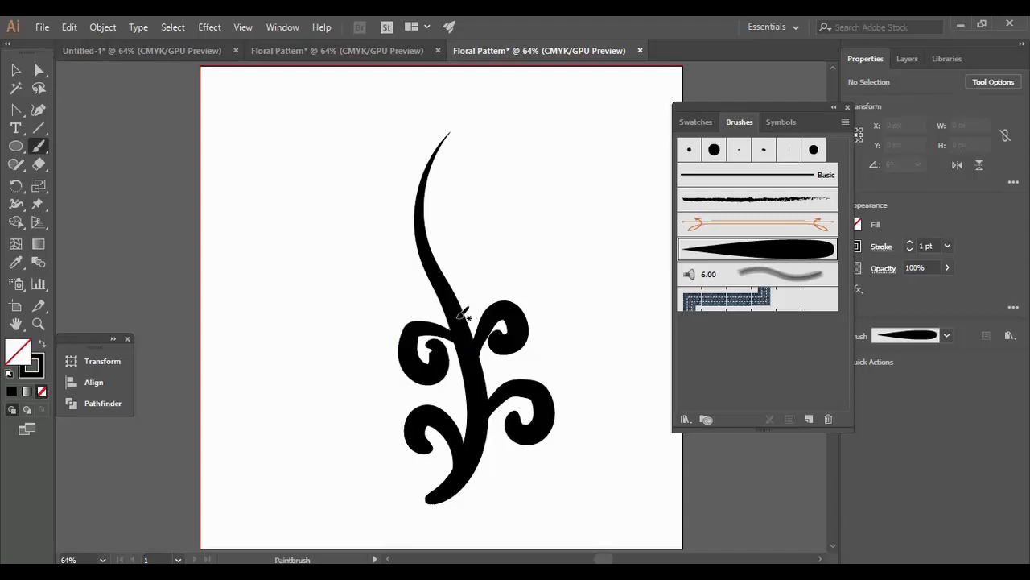
{"action": "key", "text": "ctrl+z"}
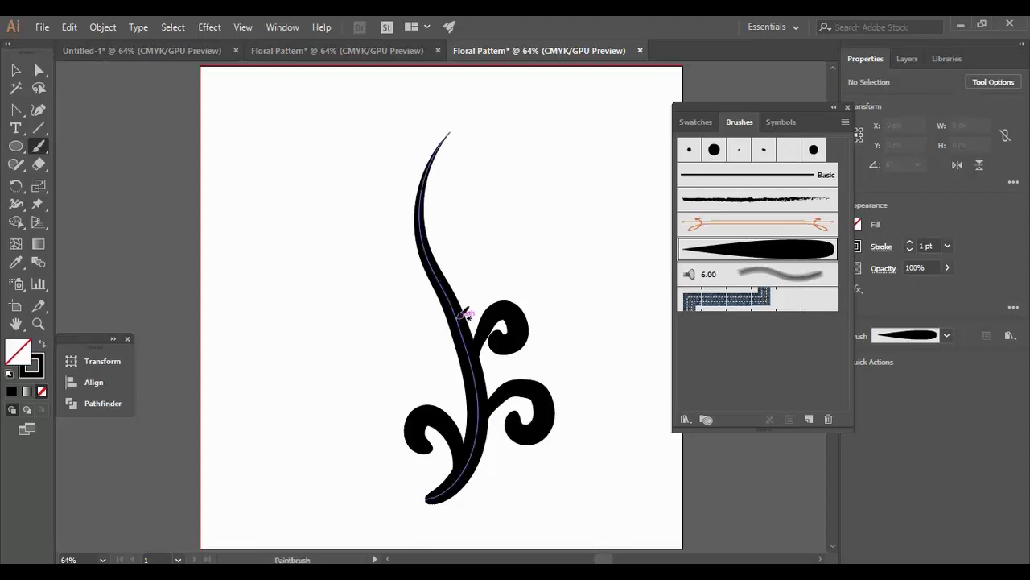
Paint further curled branches on both sides of the stem, from its lower left side up to the tip
{"action": "mouse_move", "coordinate": [478, 430]}
{"action": "left_mouse_down"}
{"action": "mouse_move", "coordinate": [465, 368]}
{"action": "mouse_move", "coordinate": [430, 363]}
{"action": "mouse_move", "coordinate": [441, 383]}
{"action": "left_mouse_up"}
{"action": "mouse_move", "coordinate": [456, 311]}
{"action": "left_mouse_down"}
{"action": "mouse_move", "coordinate": [457, 244]}
{"action": "mouse_move", "coordinate": [474, 239]}
{"action": "mouse_move", "coordinate": [481, 264]}
{"action": "mouse_move", "coordinate": [471, 273]}
{"action": "mouse_move", "coordinate": [442, 294]}
{"action": "mouse_move", "coordinate": [414, 275]}
{"action": "mouse_move", "coordinate": [427, 292]}
{"action": "left_mouse_up"}
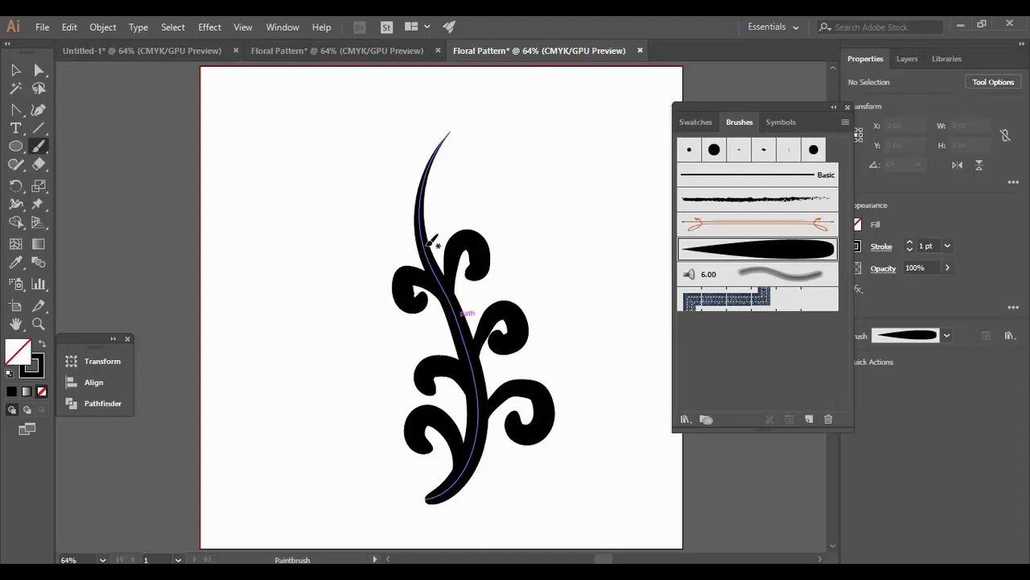
{"action": "mouse_move", "coordinate": [431, 229]}
{"action": "left_mouse_down"}
{"action": "mouse_move", "coordinate": [443, 185]}
{"action": "mouse_move", "coordinate": [465, 193]}
{"action": "mouse_move", "coordinate": [446, 205]}
{"action": "left_mouse_up"}
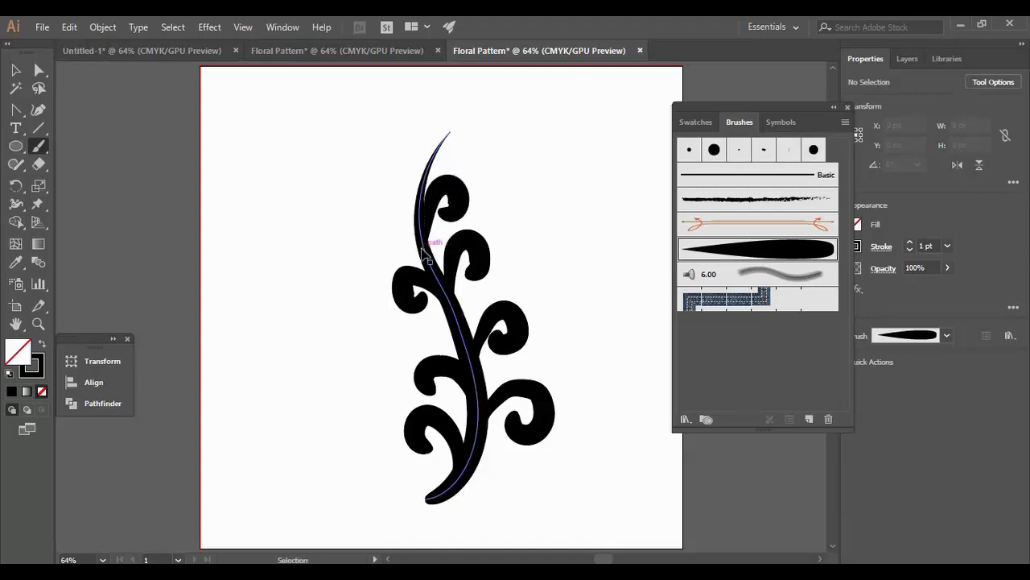
{"action": "key", "text": "ctrl+z"}
{"action": "mouse_move", "coordinate": [431, 211]}
{"action": "left_mouse_down"}
{"action": "mouse_move", "coordinate": [455, 201]}
{"action": "mouse_move", "coordinate": [446, 214]}
{"action": "left_mouse_up"}
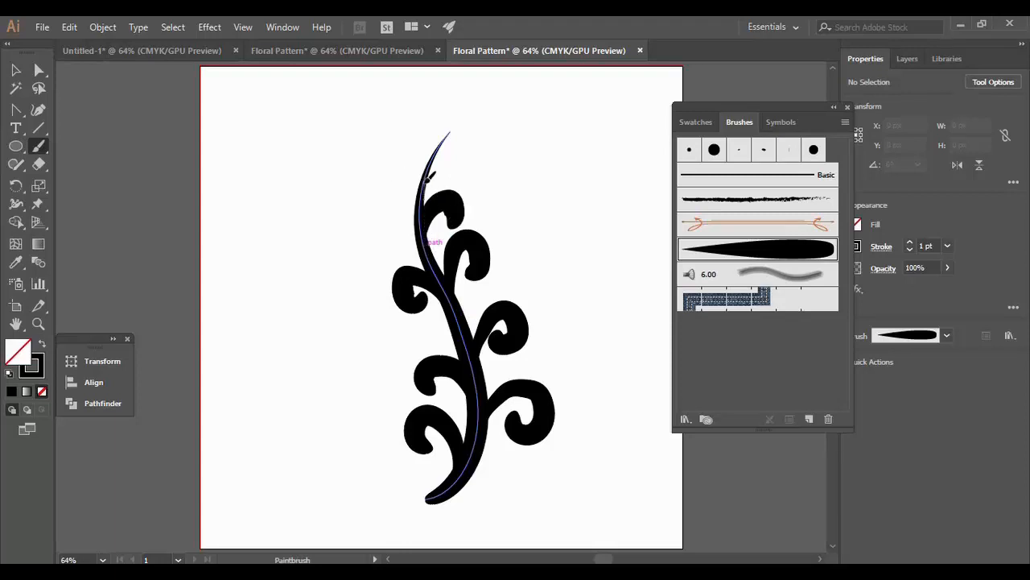
{"action": "mouse_move", "coordinate": [420, 159]}
{"action": "left_mouse_down"}
{"action": "mouse_move", "coordinate": [405, 138]}
{"action": "mouse_move", "coordinate": [395, 169]}
{"action": "mouse_move", "coordinate": [451, 121]}
{"action": "mouse_move", "coordinate": [481, 115]}
{"action": "mouse_move", "coordinate": [470, 145]}
{"action": "left_mouse_up"}
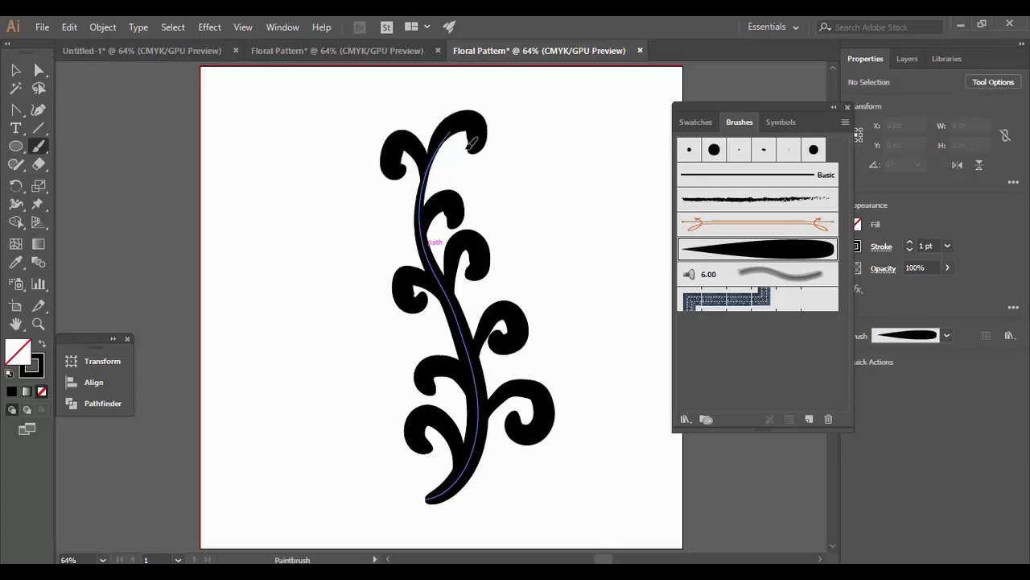
Move the small curl on the stem's upper right side slightly higher and deselect it
{"action": "key", "text": "v"}
{"action": "left_click", "coordinate": [360, 180]}
{"action": "left_click_drag", "start_coordinate": [453, 211], "coordinate": [452, 185]}
{"action": "left_click", "coordinate": [513, 190]}
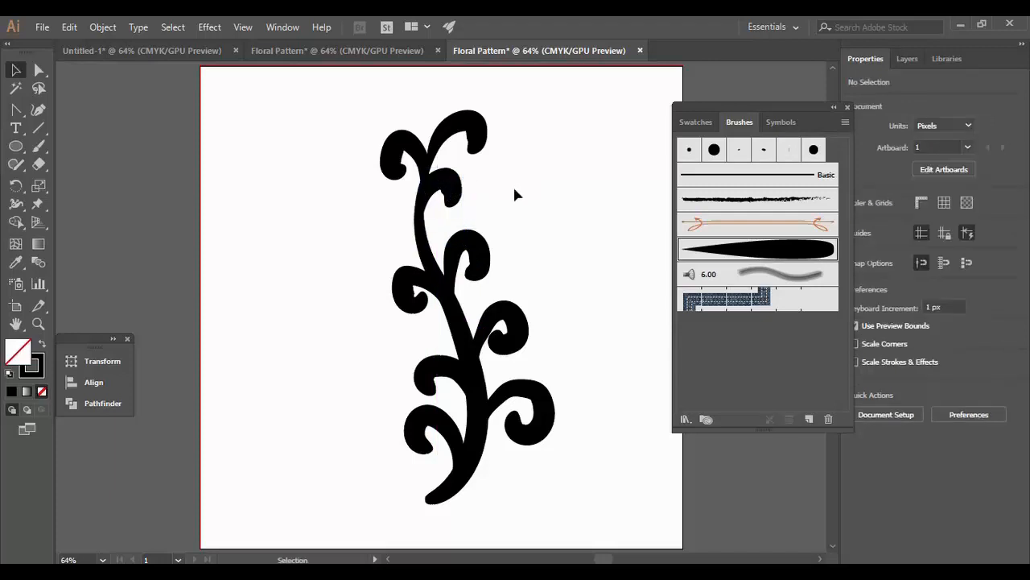
Shift the three lower curls on the stem's left side higher along the stem to space them out
{"action": "left_click_drag", "start_coordinate": [414, 281], "coordinate": [395, 246]}
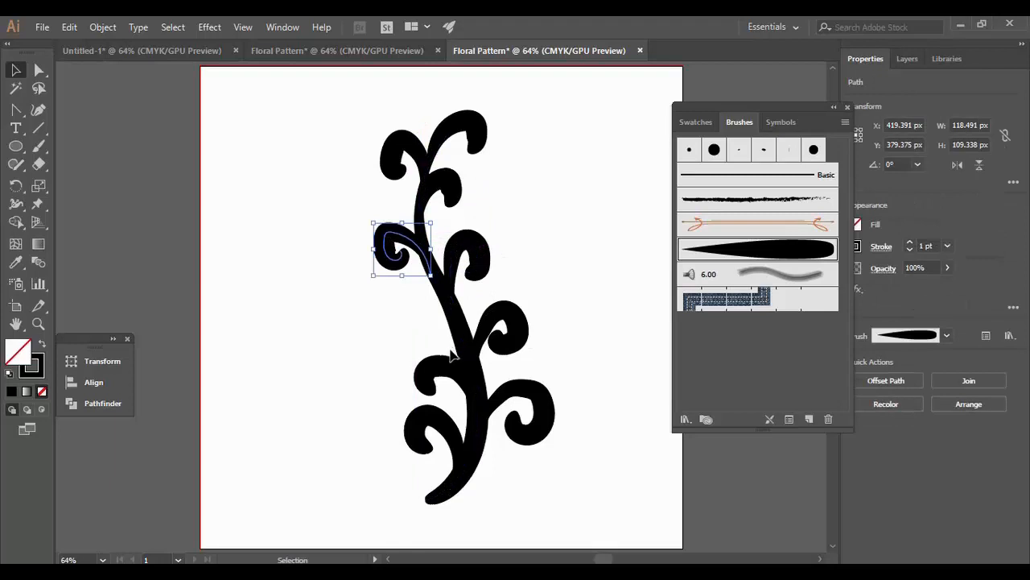
{"action": "left_click_drag", "start_coordinate": [441, 374], "coordinate": [417, 296]}
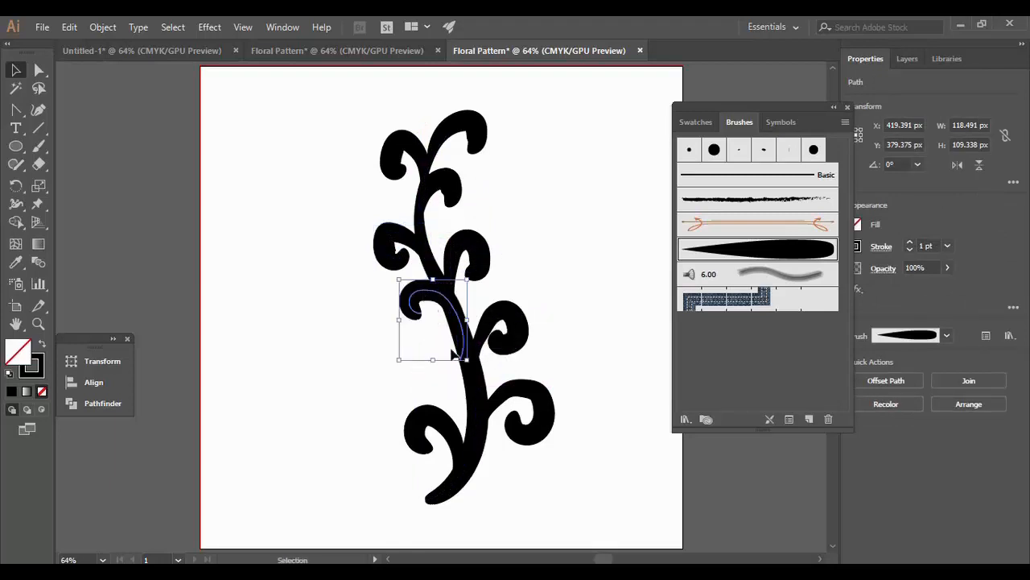
{"action": "left_click", "coordinate": [528, 276]}
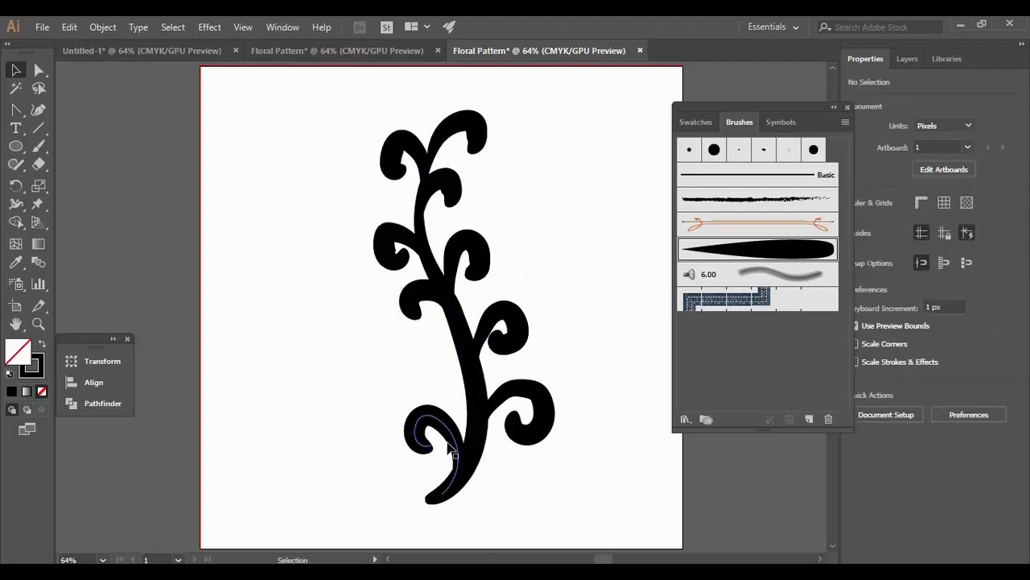
{"action": "left_click_drag", "start_coordinate": [449, 444], "coordinate": [471, 390]}
{"action": "left_click_drag", "start_coordinate": [469, 386], "coordinate": [449, 370]}
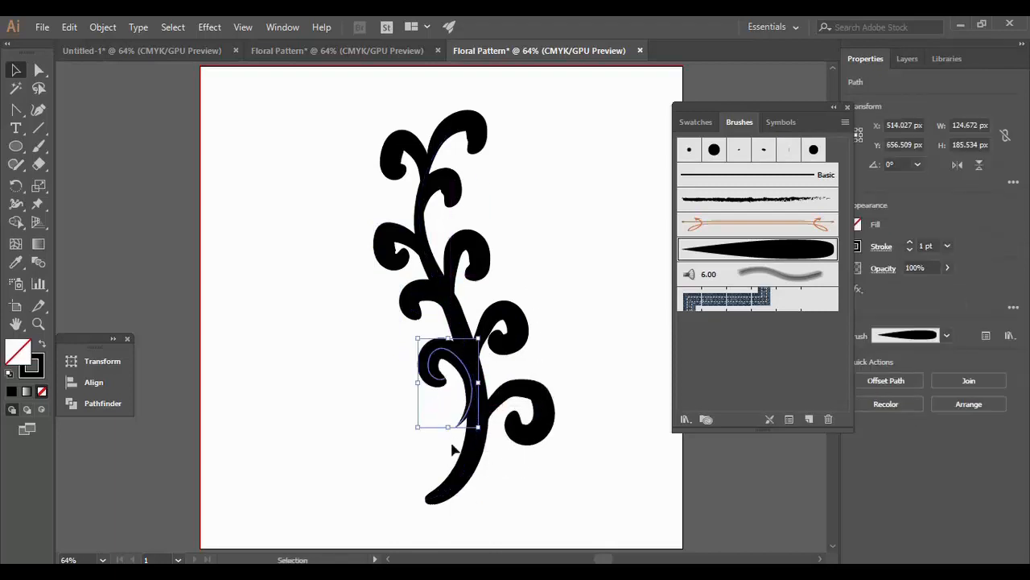
{"action": "left_click", "coordinate": [393, 448]}
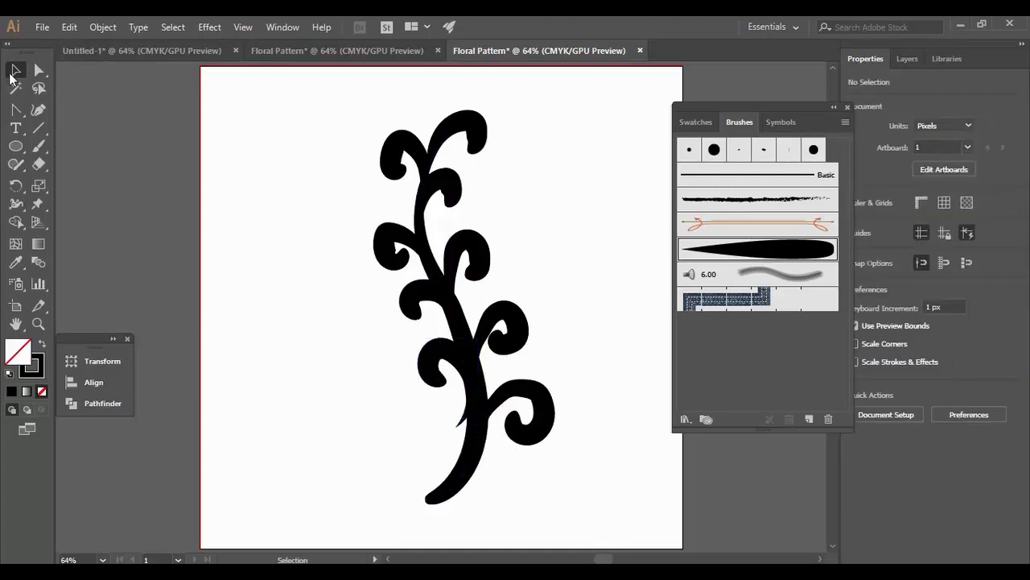
Move the lowest left curl's protruding end anchor point inside the stem with Direct Selection, and deselect the curl
{"action": "left_click", "coordinate": [39, 70]}
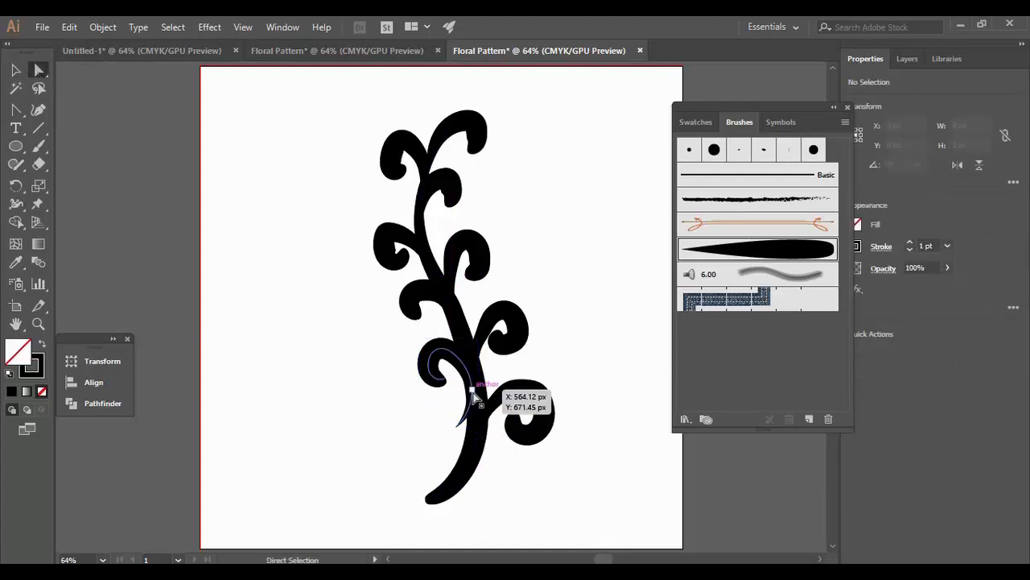
{"action": "left_click", "coordinate": [467, 397]}
{"action": "left_click_drag", "start_coordinate": [460, 428], "coordinate": [477, 432]}
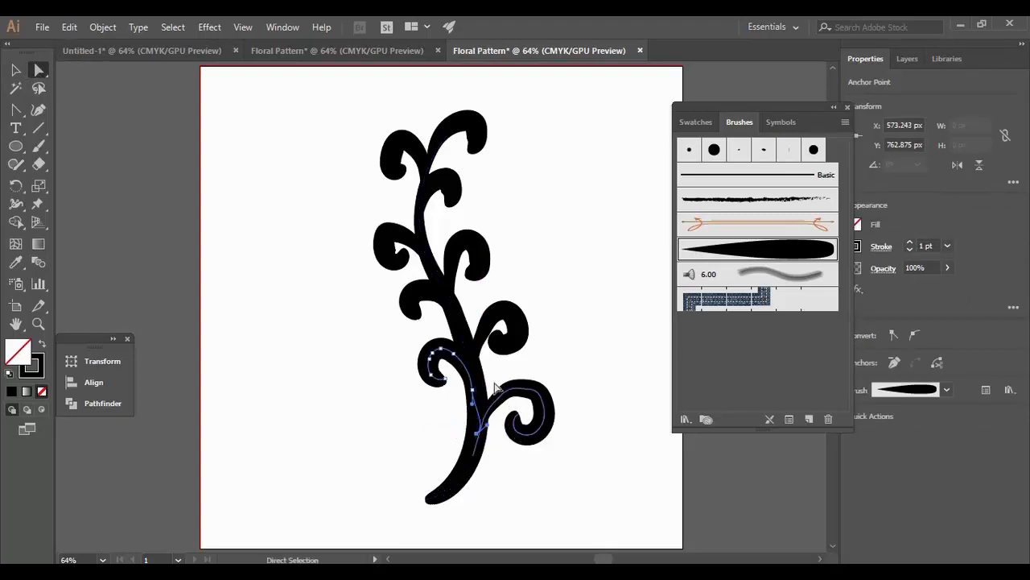
{"action": "left_click", "coordinate": [16, 70]}
{"action": "left_click", "coordinate": [333, 368]}
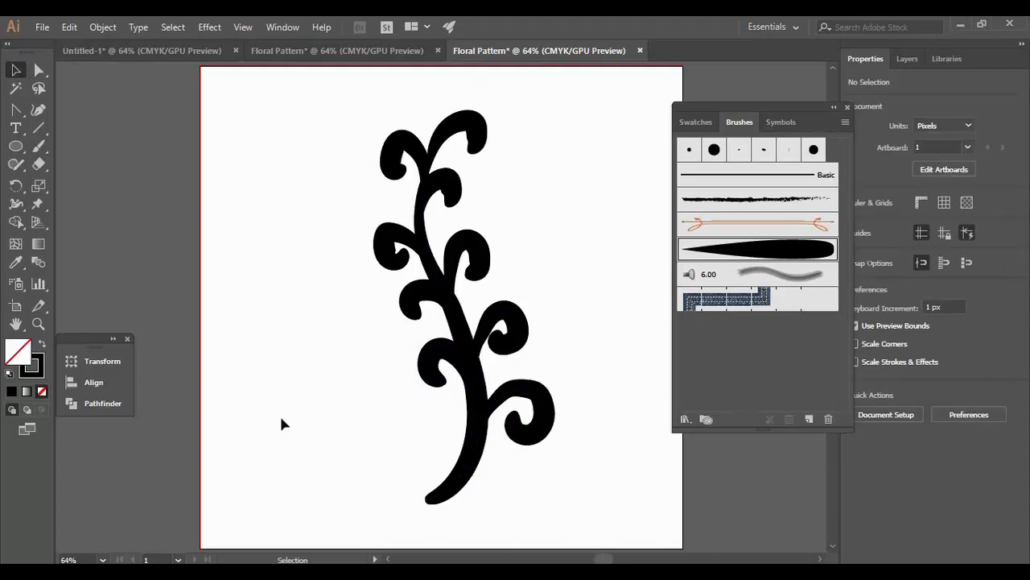
Paint a new curled branch on the left side of the stem's base with the Floral brush
{"action": "left_click", "coordinate": [39, 148]}
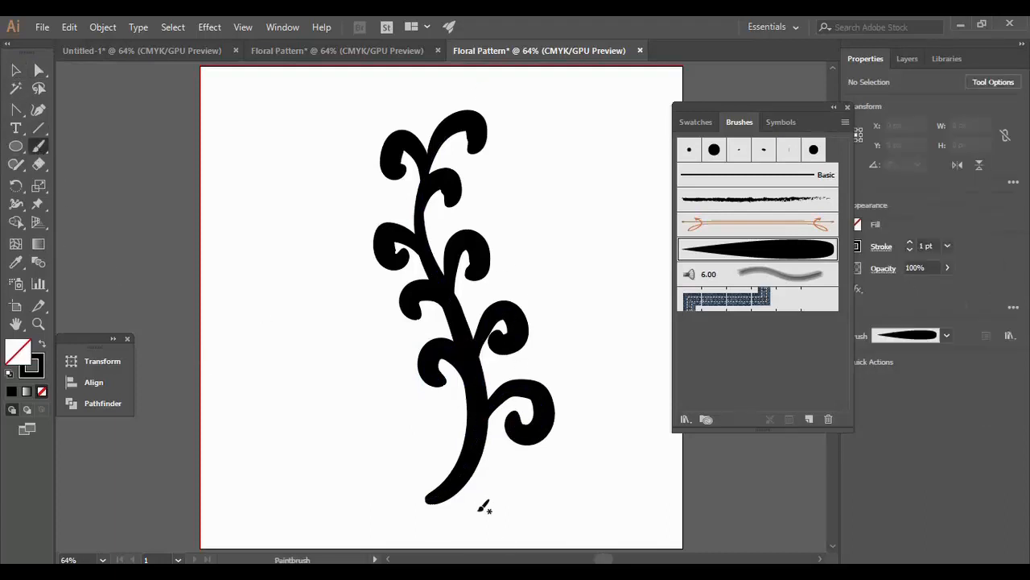
{"action": "mouse_move", "coordinate": [443, 493]}
{"action": "left_mouse_down"}
{"action": "mouse_move", "coordinate": [459, 433]}
{"action": "mouse_move", "coordinate": [428, 425]}
{"action": "mouse_move", "coordinate": [428, 450]}
{"action": "mouse_move", "coordinate": [445, 451]}
{"action": "left_mouse_up"}
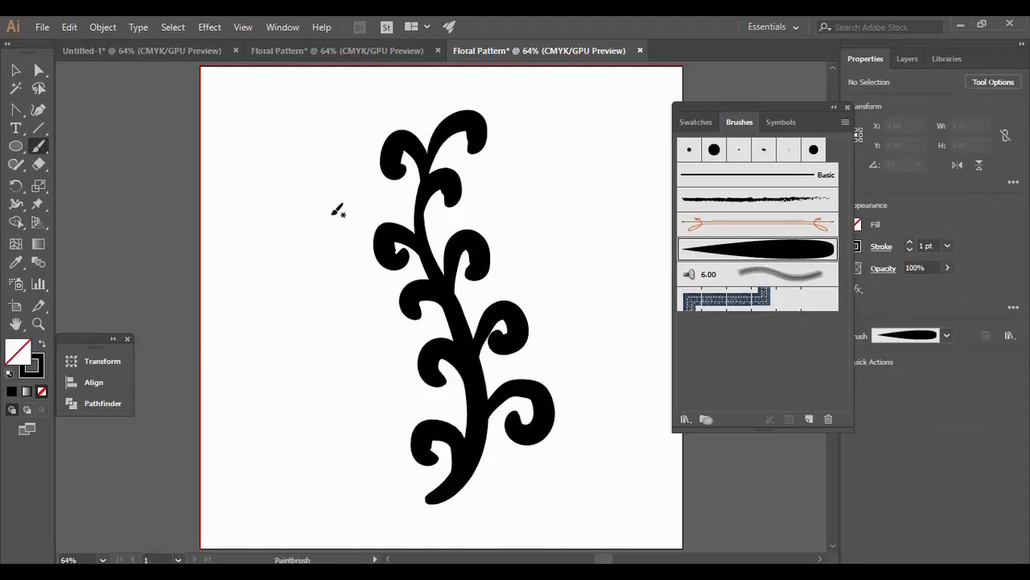
Reduce the stroke weight of the small curl on the stem's upper right side to 0.5 pt and deselect it
{"action": "left_click", "coordinate": [15, 70]}
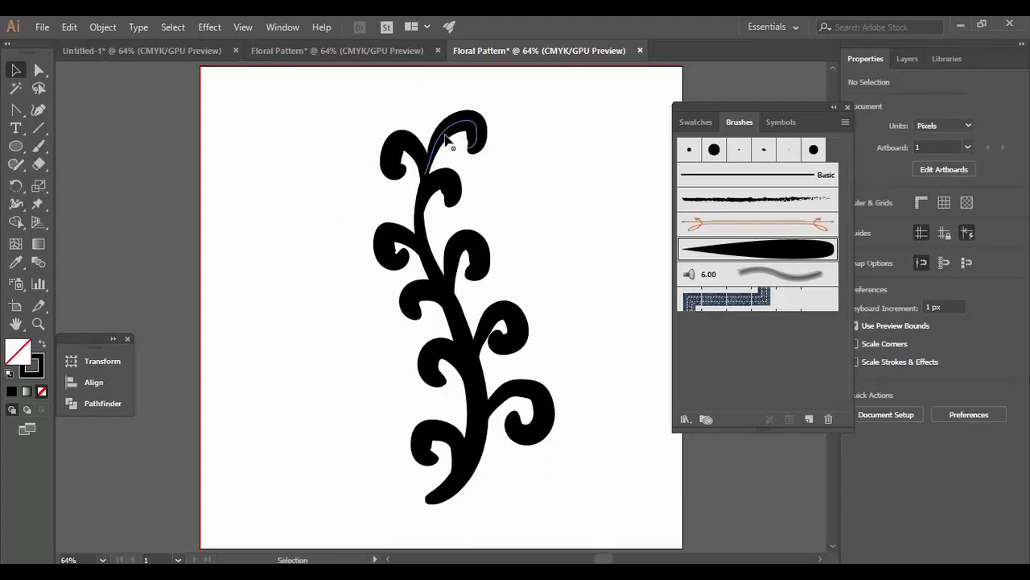
{"action": "left_click", "coordinate": [453, 180]}
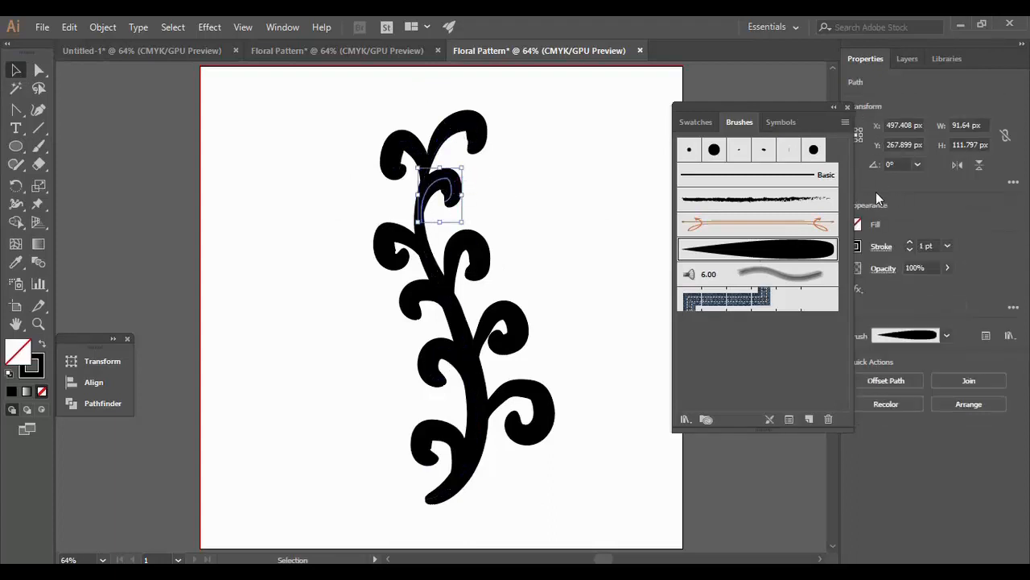
{"action": "left_click_drag", "start_coordinate": [798, 103], "coordinate": [766, 95]}
{"action": "left_click", "coordinate": [814, 100]}
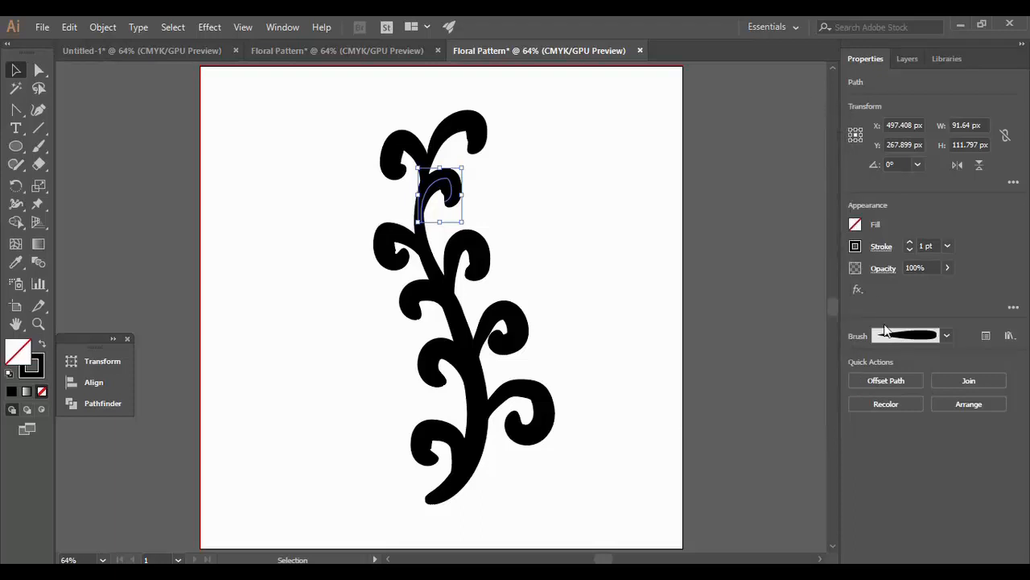
{"action": "left_click", "coordinate": [909, 247]}
{"action": "left_click", "coordinate": [909, 247]}
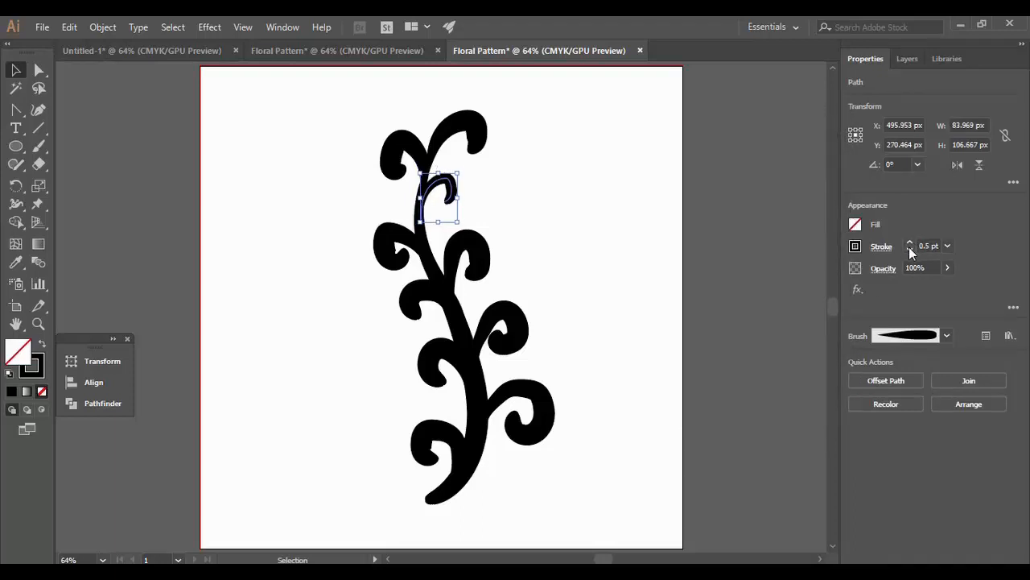
{"action": "left_click", "coordinate": [909, 247]}
{"action": "left_click", "coordinate": [908, 241]}
{"action": "left_click", "coordinate": [909, 242]}
{"action": "left_click", "coordinate": [910, 248]}
{"action": "left_click", "coordinate": [607, 215]}
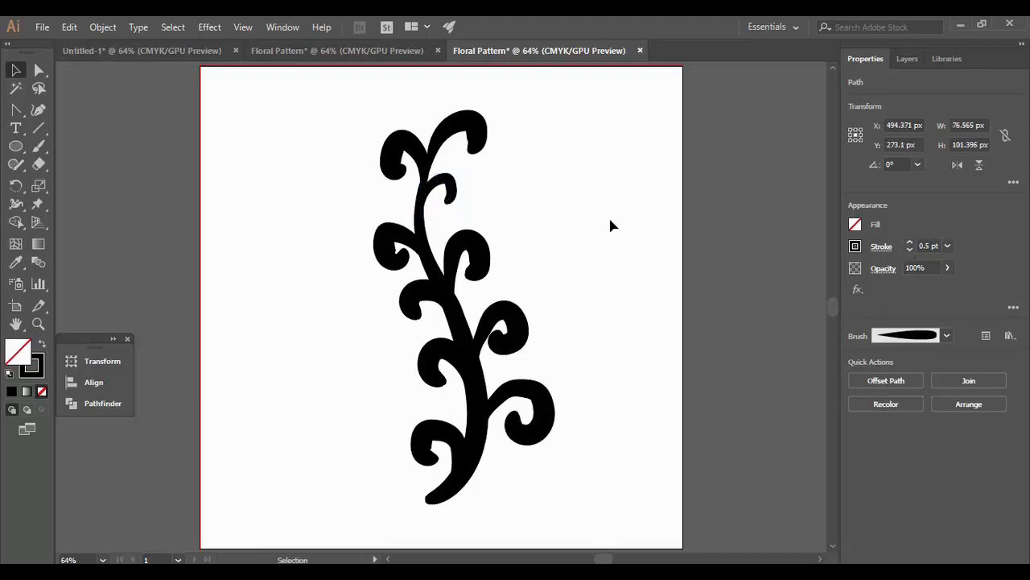
Thin the curl at the stem's upper left to a 0.5 pt stroke and deselect it
{"action": "left_click", "coordinate": [451, 191]}
{"action": "left_click", "coordinate": [405, 132]}
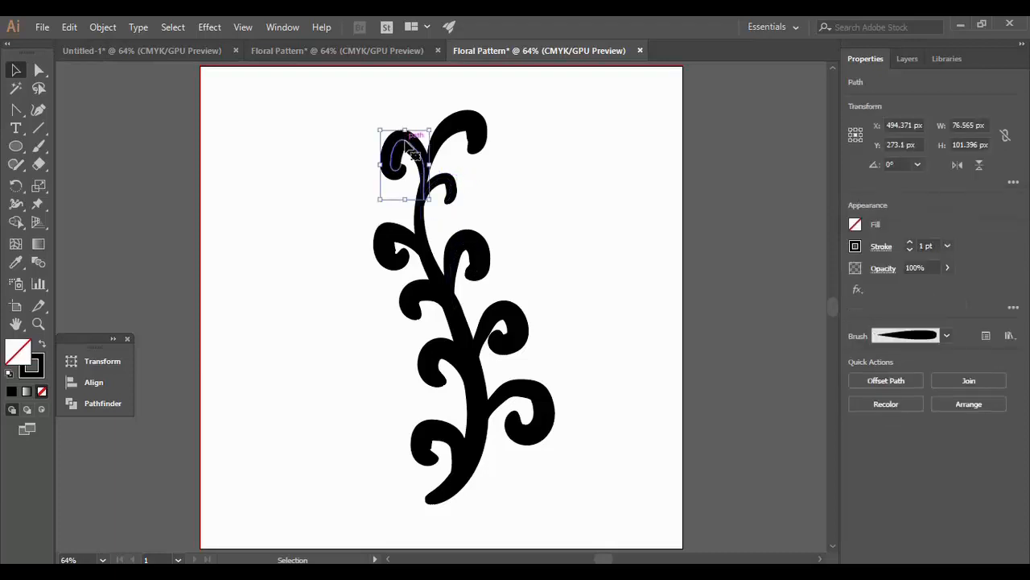
{"action": "left_click", "coordinate": [910, 242]}
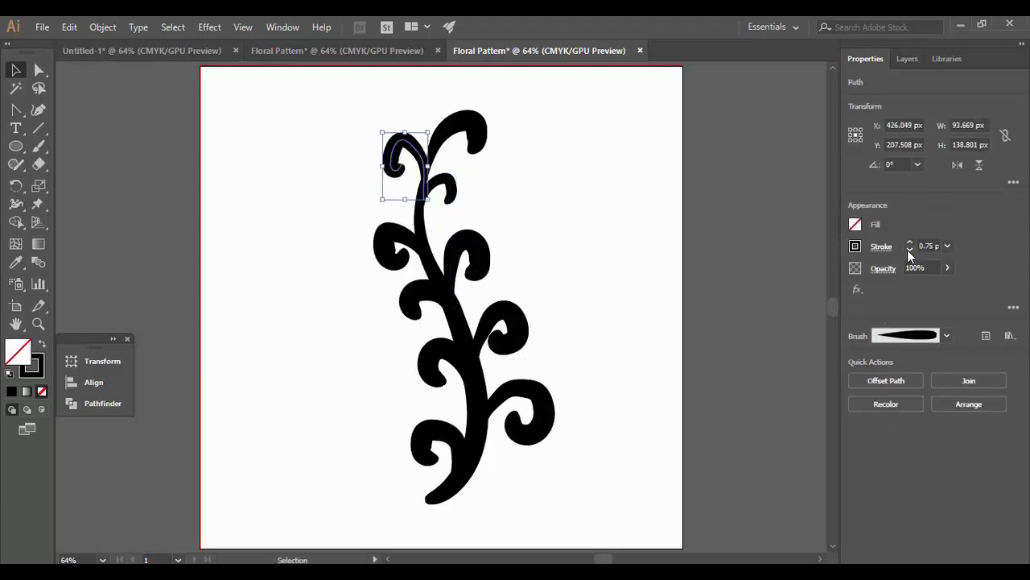
{"action": "left_click", "coordinate": [910, 243]}
{"action": "left_click", "coordinate": [532, 211]}
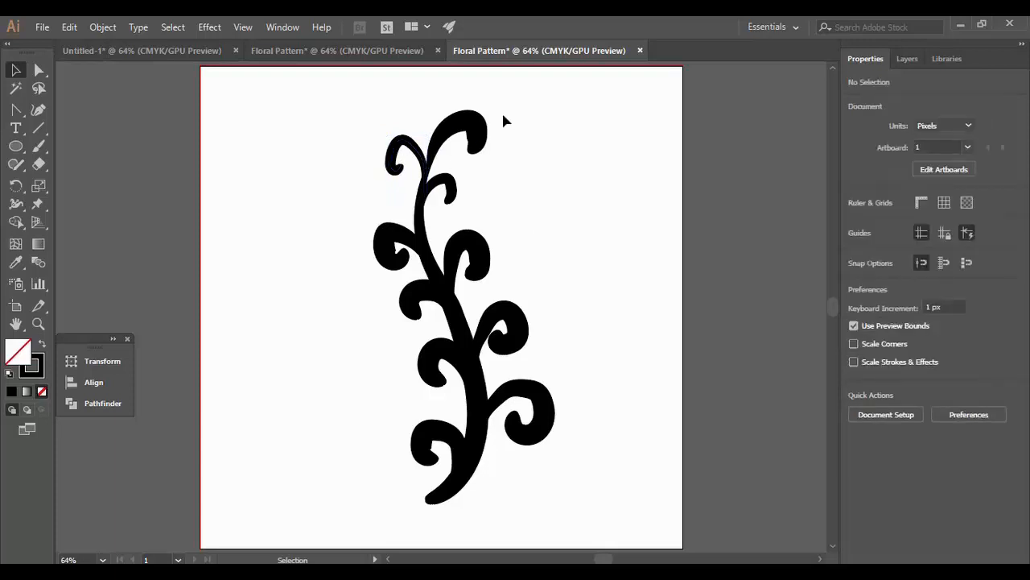
Thin the topmost right curl's stroke to 0.5 pt and nudge it slightly down and right against the stem
{"action": "left_click", "coordinate": [484, 132]}
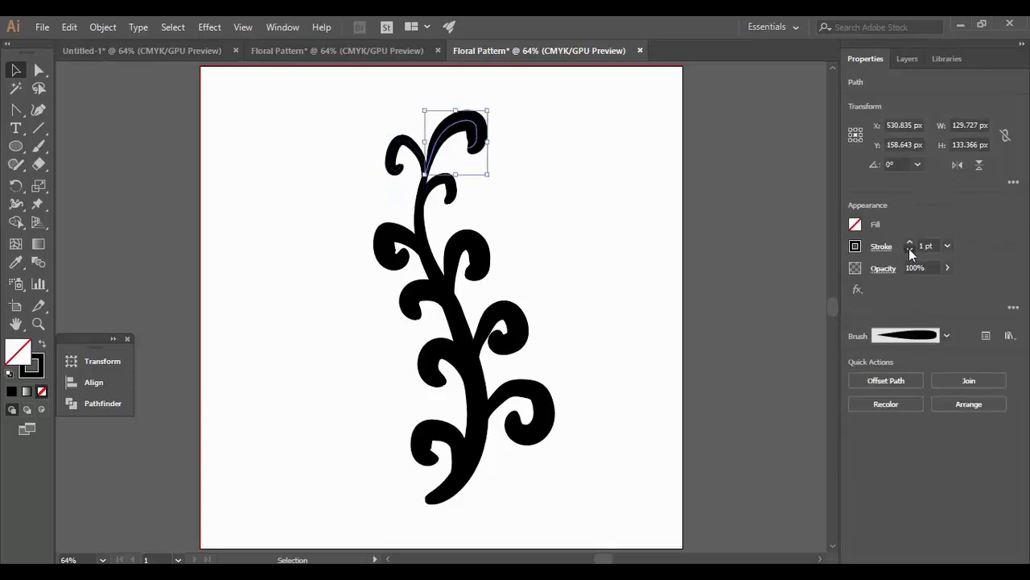
{"action": "left_click", "coordinate": [910, 243]}
{"action": "left_click", "coordinate": [910, 244]}
{"action": "left_click", "coordinate": [577, 186]}
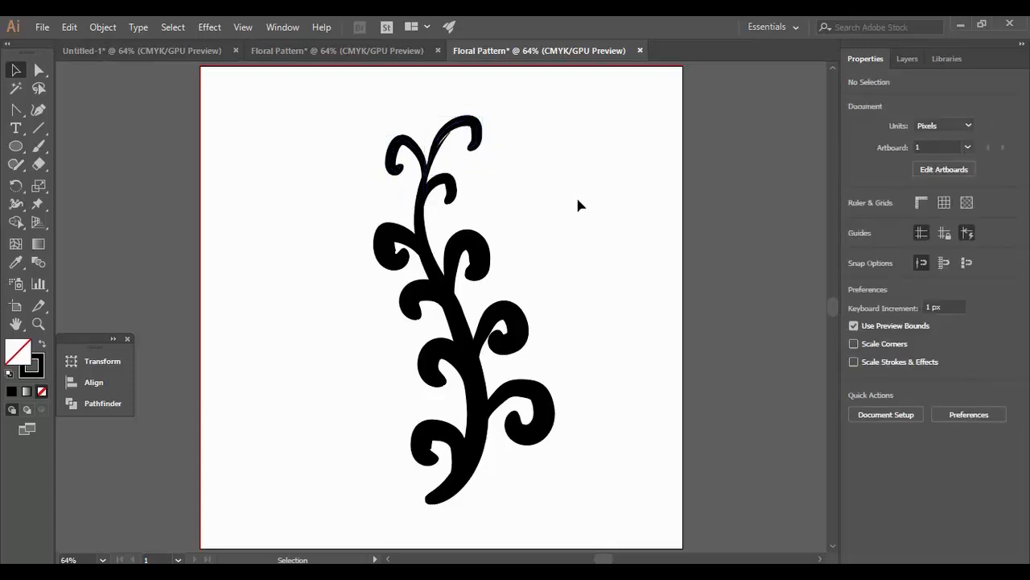
{"action": "left_click_drag", "start_coordinate": [473, 135], "coordinate": [477, 140]}
{"action": "left_click", "coordinate": [569, 204]}
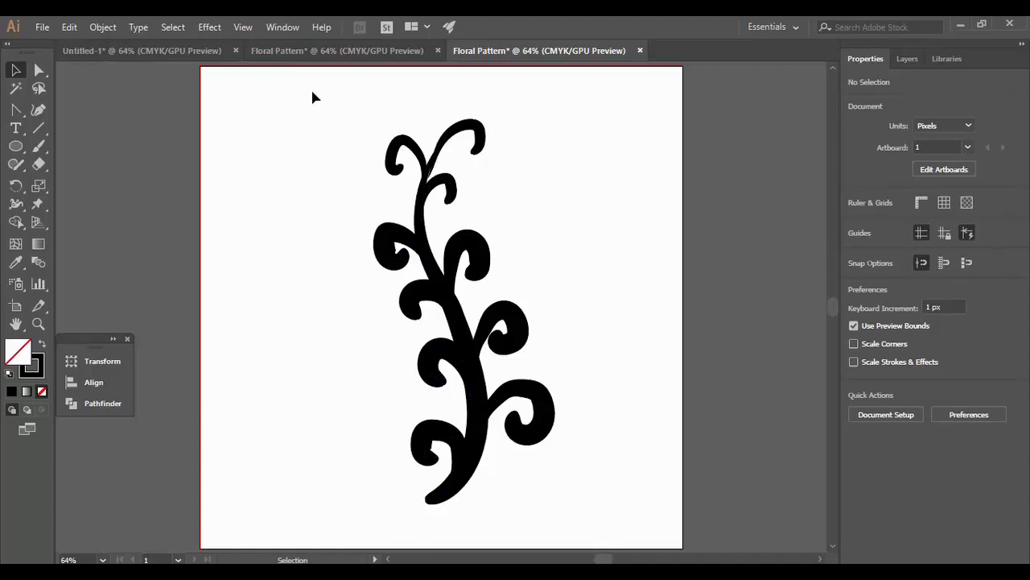
Group all the stem and curl strokes, shift the group slightly left on the artboard, and deselect it
{"action": "left_click_drag", "start_coordinate": [312, 91], "coordinate": [600, 536]}
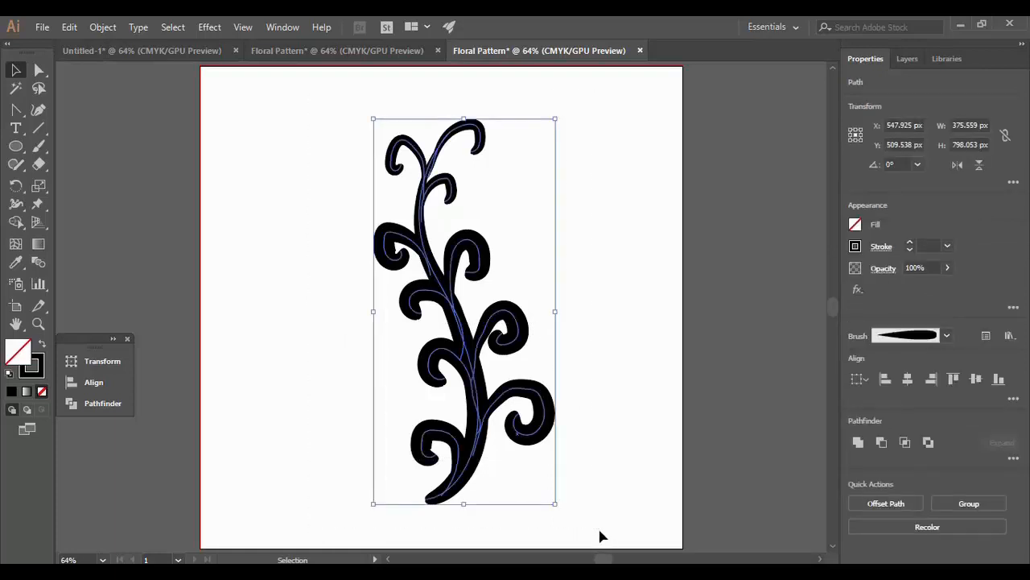
{"action": "key", "text": "a"}
{"action": "key", "text": "v"}
{"action": "key", "text": "ctrl+g"}
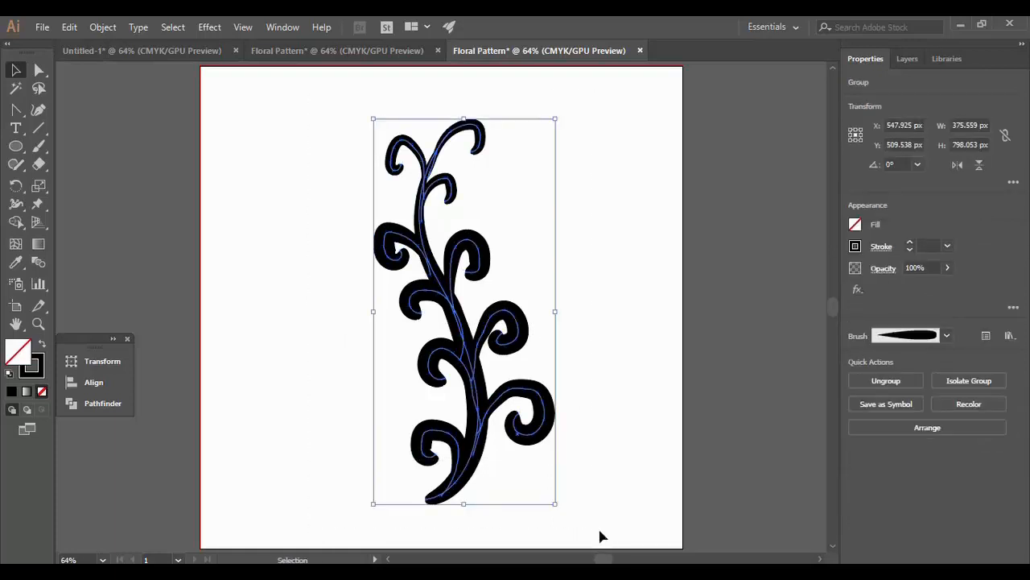
{"action": "left_click", "coordinate": [615, 232]}
{"action": "left_click_drag", "start_coordinate": [423, 244], "coordinate": [400, 245]}
{"action": "left_click", "coordinate": [579, 216]}
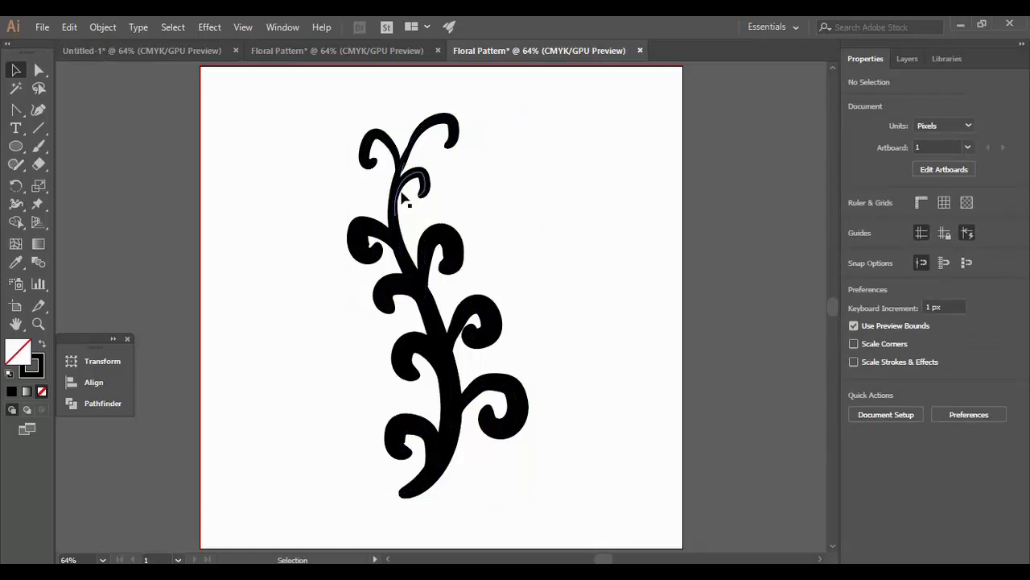
Display the document's symbol collection
{"action": "left_click", "coordinate": [275, 28]}
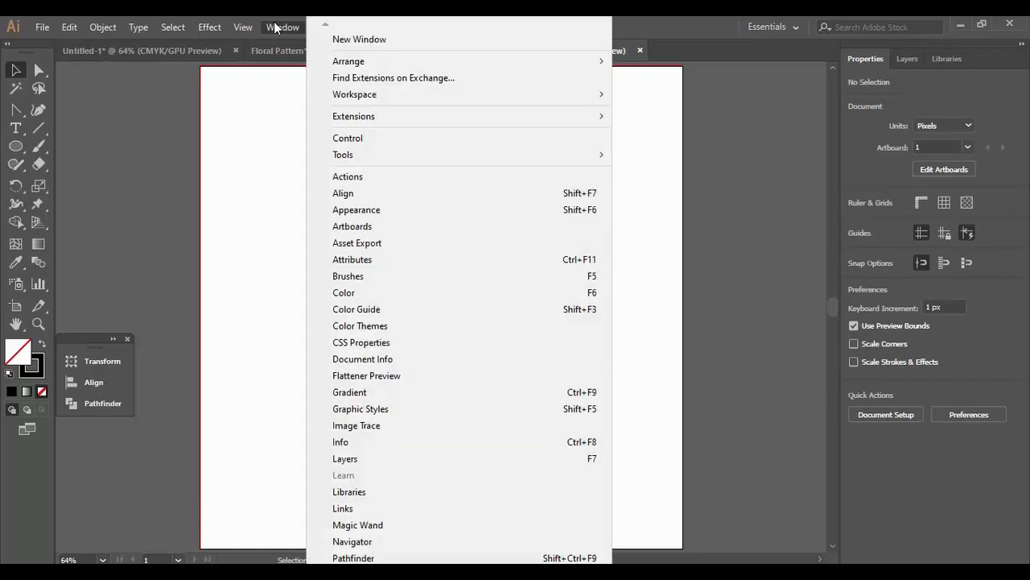
{"action": "left_click", "coordinate": [359, 280]}
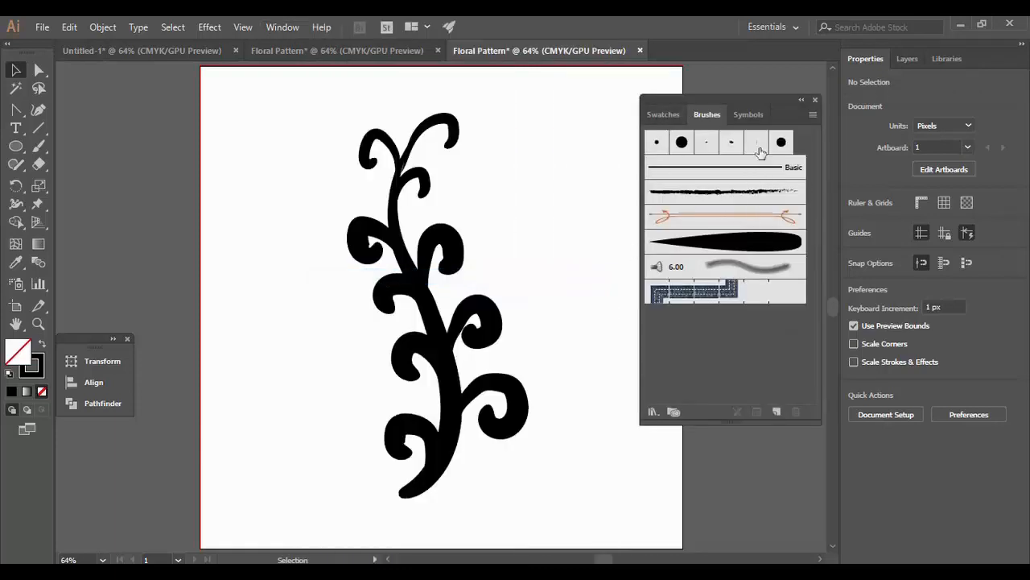
{"action": "left_click", "coordinate": [746, 115]}
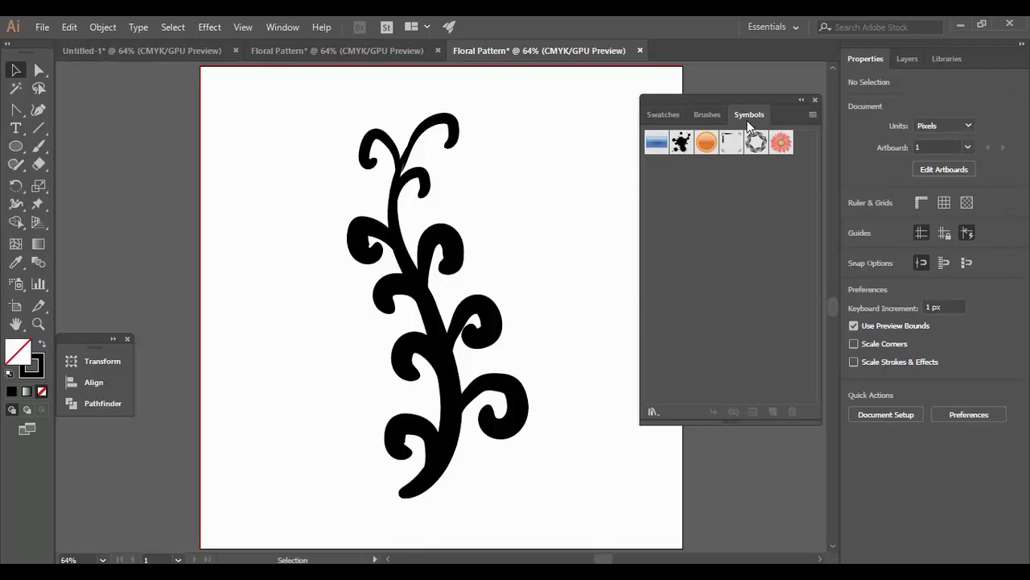
{"action": "right_click", "coordinate": [747, 120]}
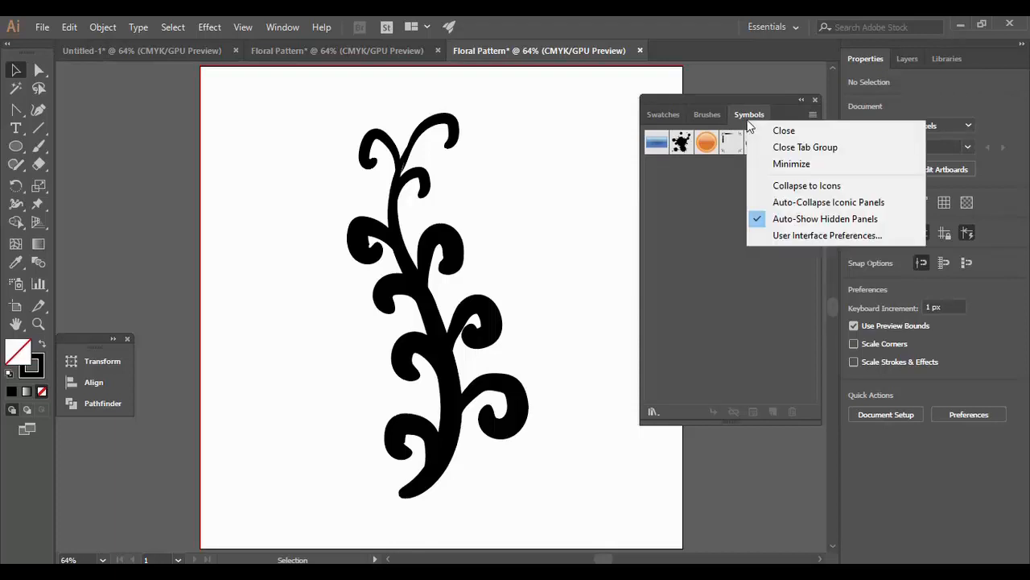
{"action": "left_click", "coordinate": [710, 192]}
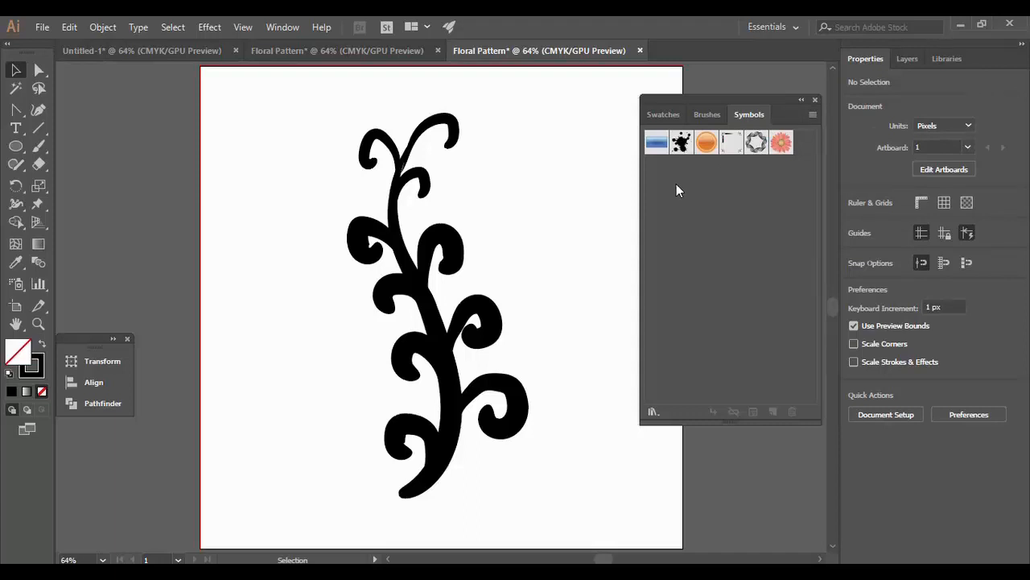
Save the grouped floral stem as a static symbol named Floral Symbol
{"action": "left_click", "coordinate": [409, 122]}
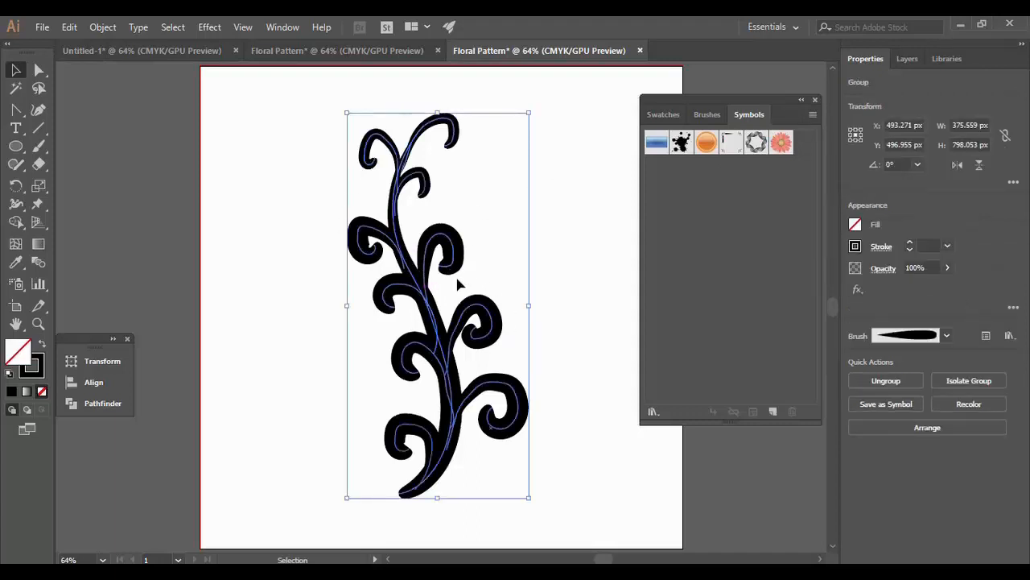
{"action": "left_click_drag", "start_coordinate": [459, 283], "coordinate": [662, 277]}
{"action": "left_click_drag", "start_coordinate": [750, 258], "coordinate": [750, 258]}
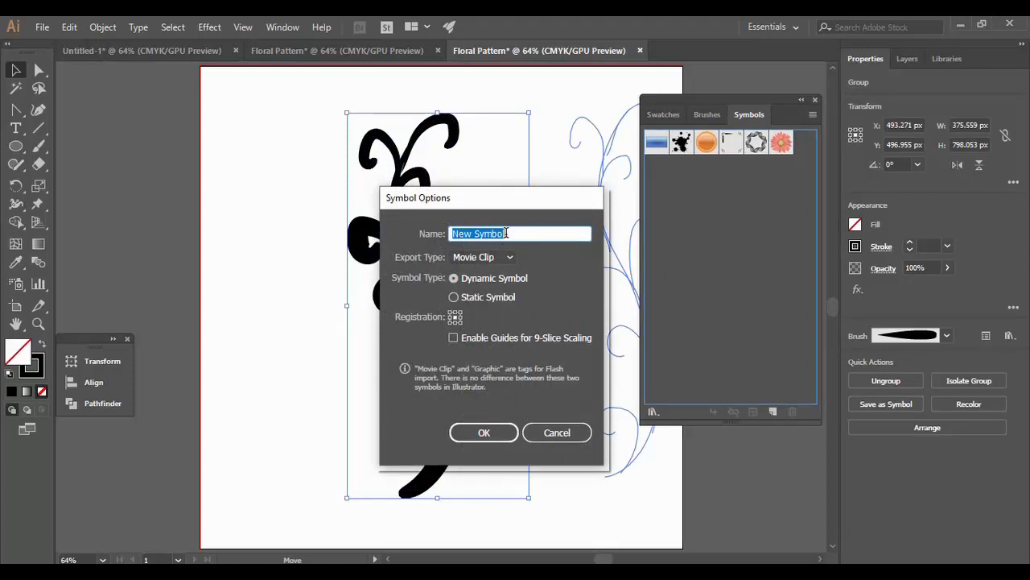
{"action": "type", "text": "Flo"}
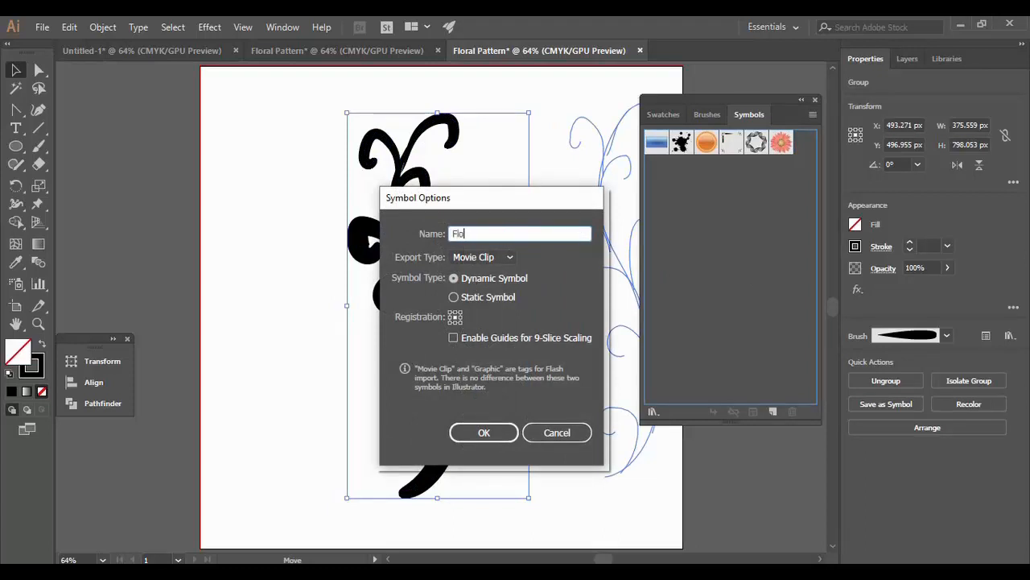
{"action": "type", "text": "aral Symbol"}
{"action": "left_click", "coordinate": [453, 297]}
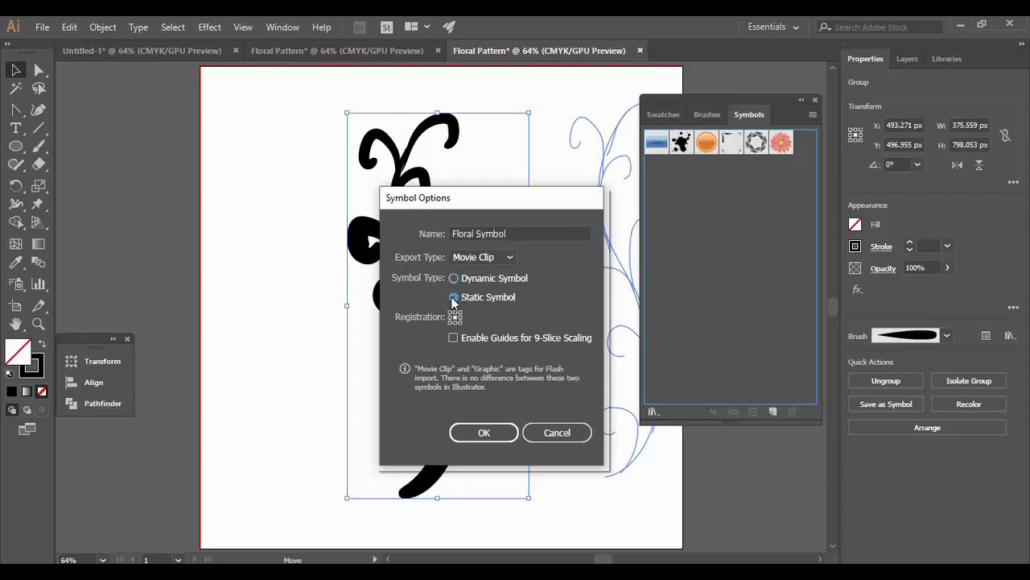
{"action": "left_click", "coordinate": [466, 435]}
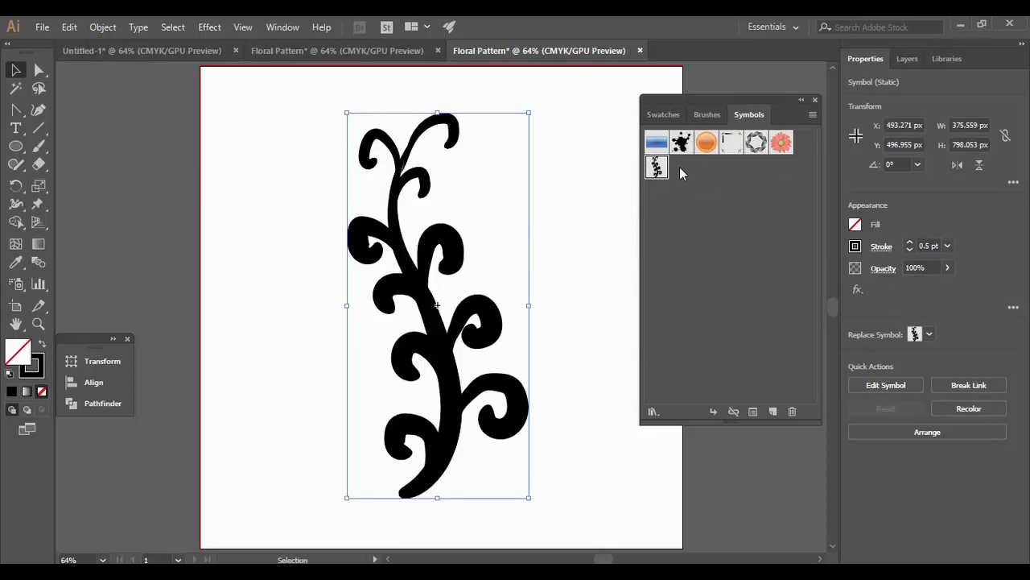
Delete the large floral stem from the artboard
{"action": "left_click", "coordinate": [501, 110]}
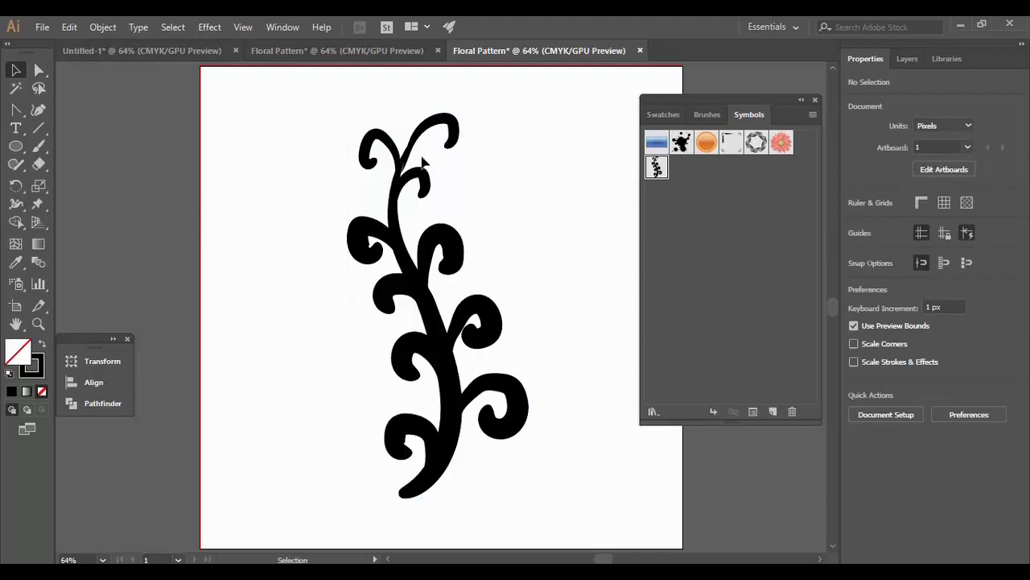
{"action": "left_click", "coordinate": [398, 191]}
{"action": "key", "text": "Delete"}
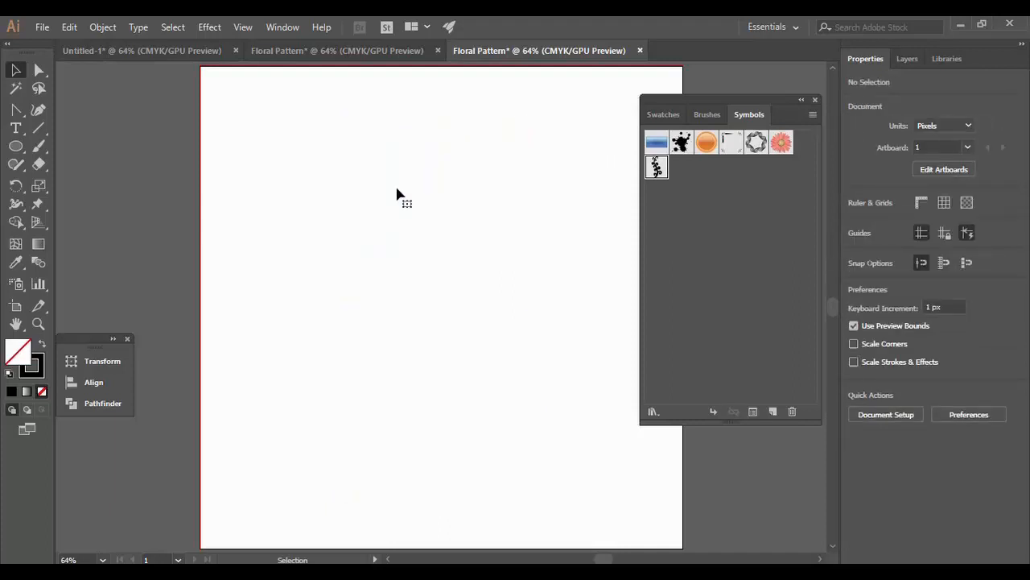
Place one Floral Symbol instance with the Symbol Sprayer, scale it down to about 138 × 234 px, and position it above the artboard's center
{"action": "left_click", "coordinate": [21, 288]}
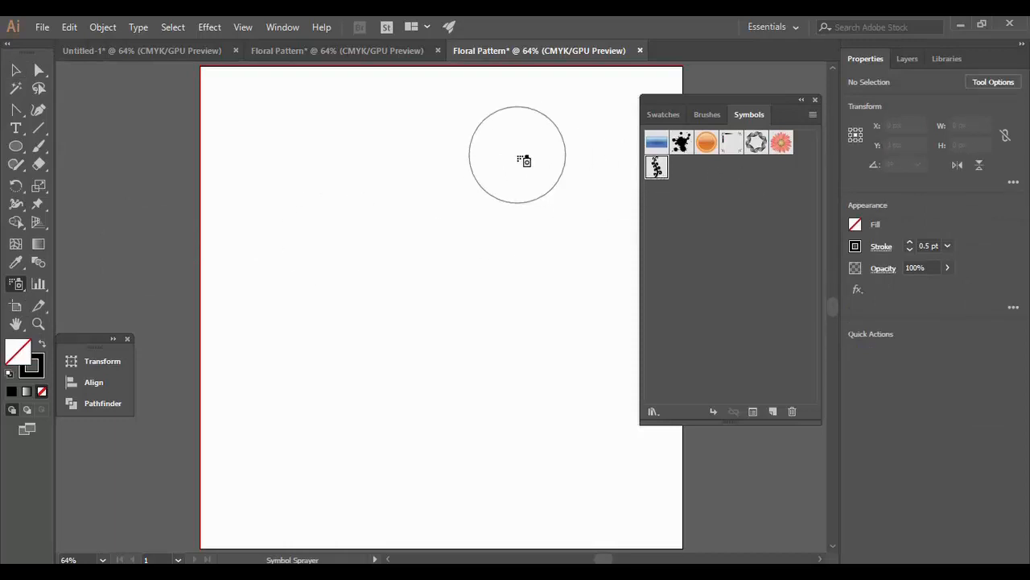
{"action": "left_click", "coordinate": [276, 142]}
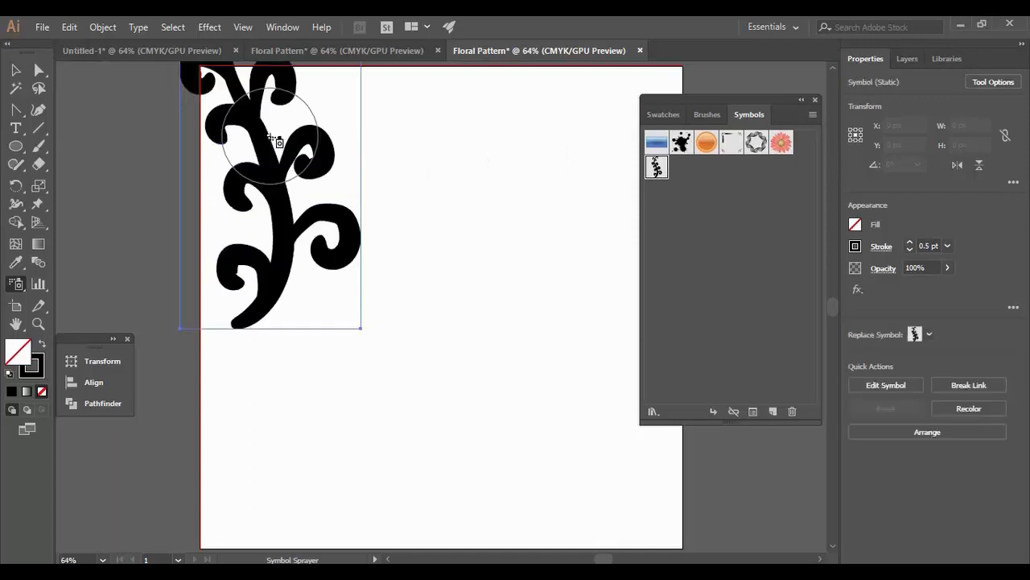
{"action": "left_click", "coordinate": [16, 71]}
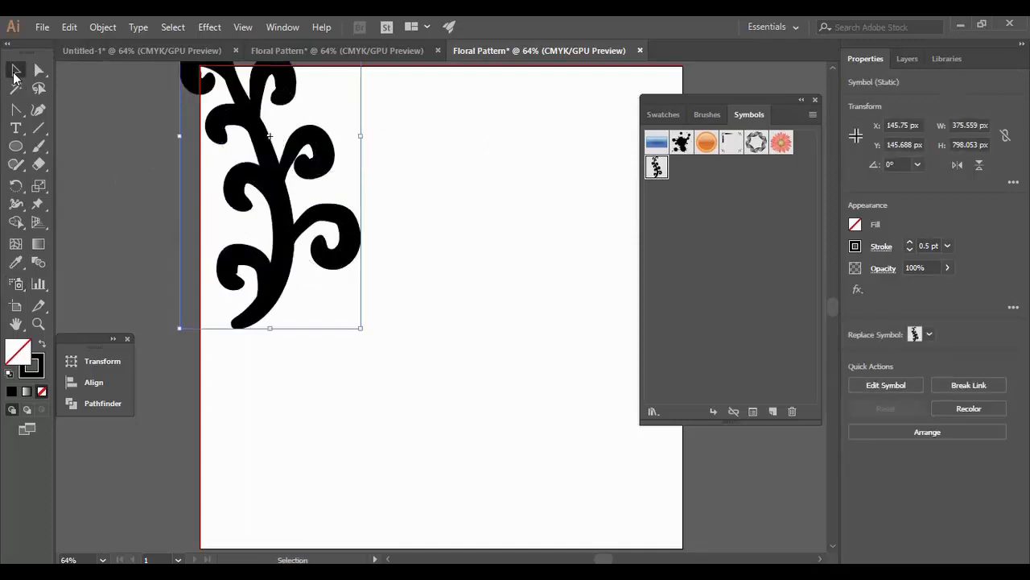
{"action": "left_click_drag", "start_coordinate": [270, 211], "coordinate": [325, 347]}
{"action": "left_click_drag", "start_coordinate": [413, 462], "coordinate": [439, 258]}
{"action": "left_click", "coordinate": [389, 196]}
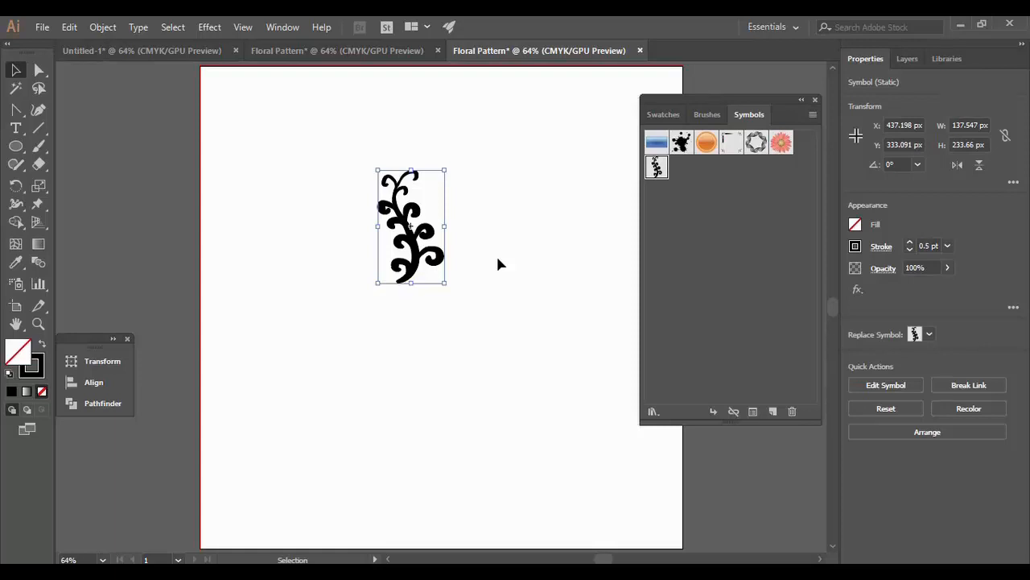
{"action": "left_click", "coordinate": [491, 252]}
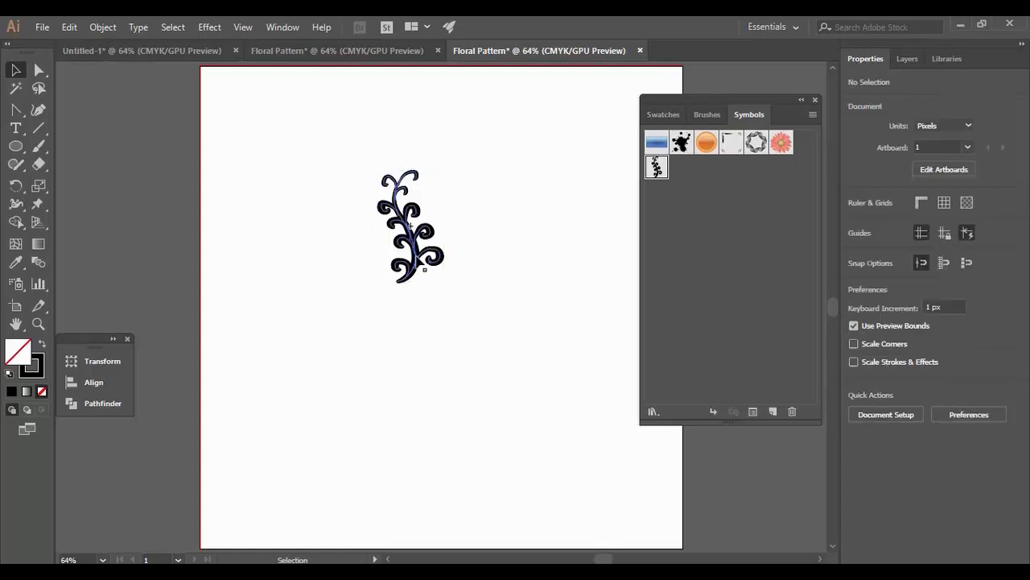
Save the scaled-down floral stem as a second static symbol named Floral
{"action": "left_click", "coordinate": [420, 262]}
{"action": "left_click", "coordinate": [474, 268]}
{"action": "left_click_drag", "start_coordinate": [417, 254], "coordinate": [729, 272]}
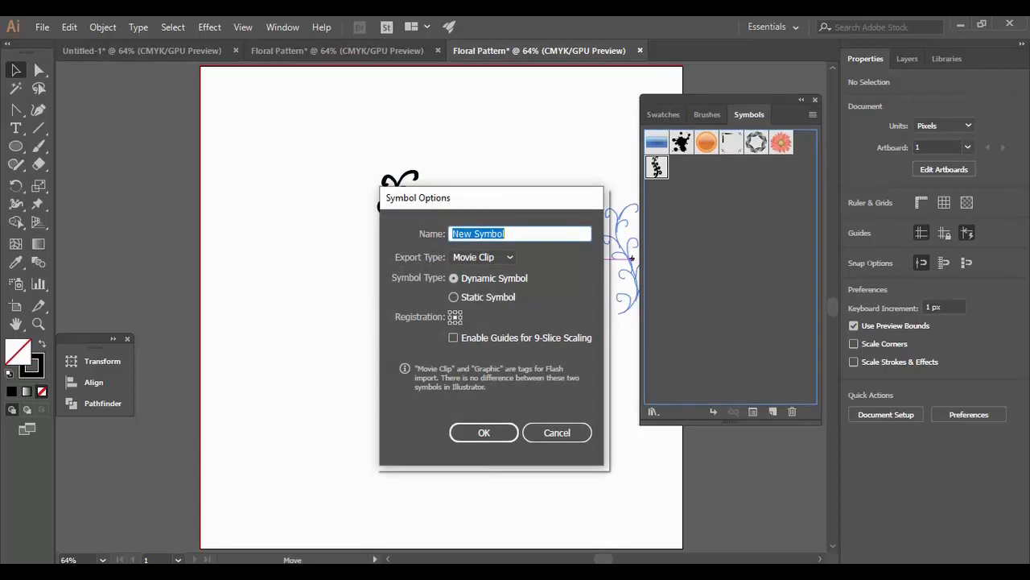
{"action": "type", "text": "Floral"}
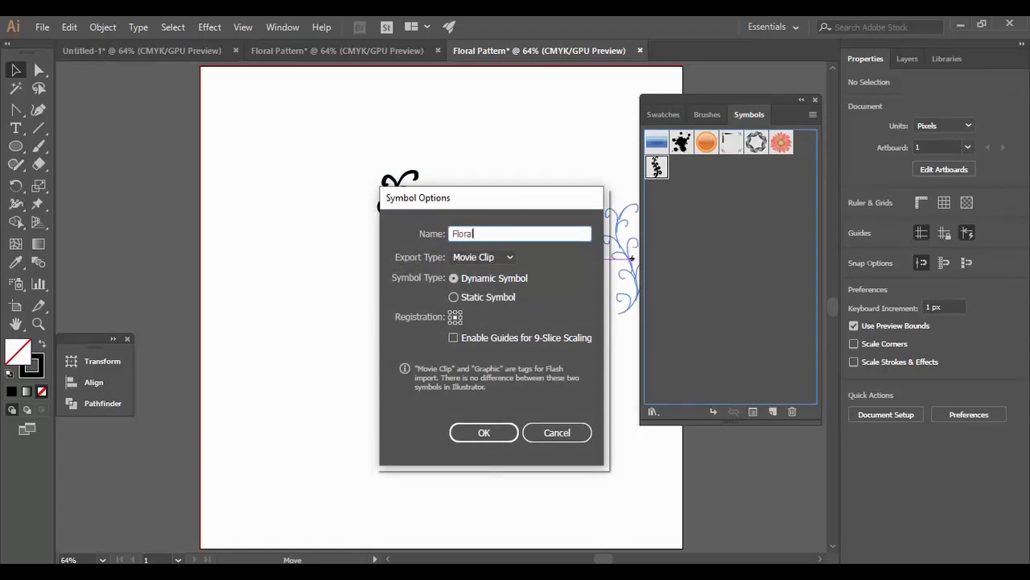
{"action": "left_click", "coordinate": [454, 297]}
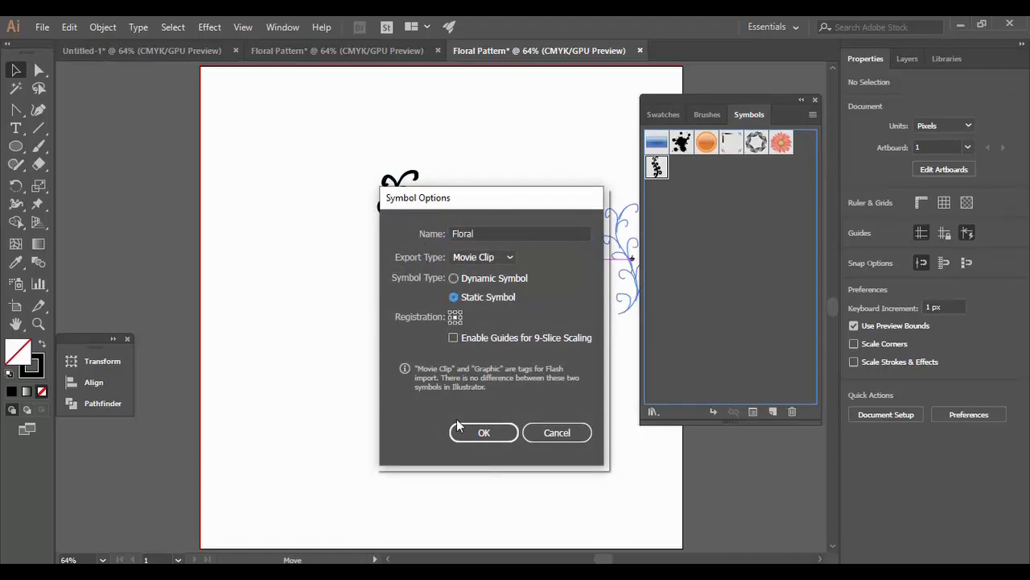
{"action": "left_click", "coordinate": [467, 439]}
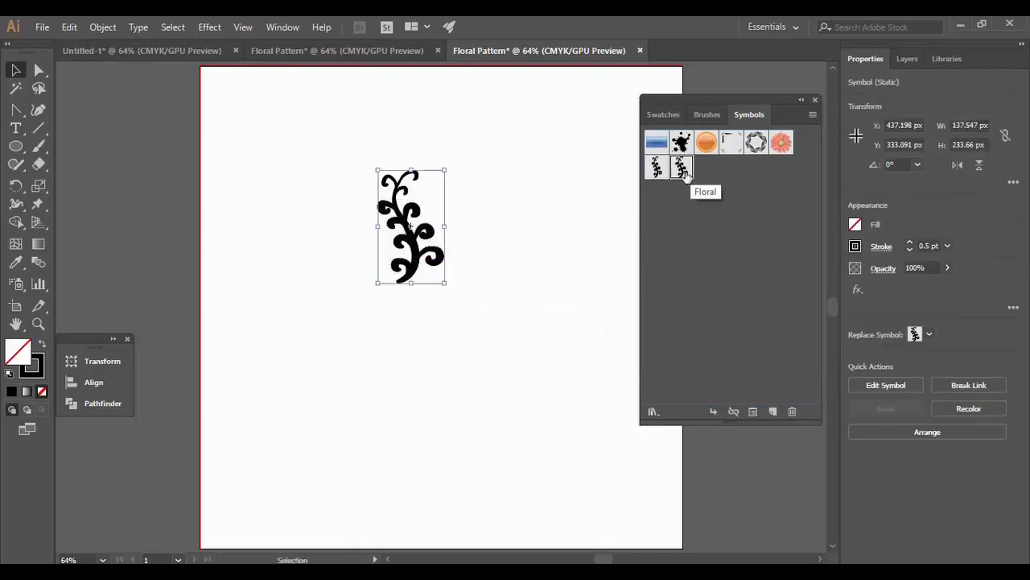
Delete the original large Floral Symbol from the symbol library along with the floral instance on the artboard
{"action": "left_click", "coordinate": [656, 169]}
{"action": "left_click", "coordinate": [791, 412]}
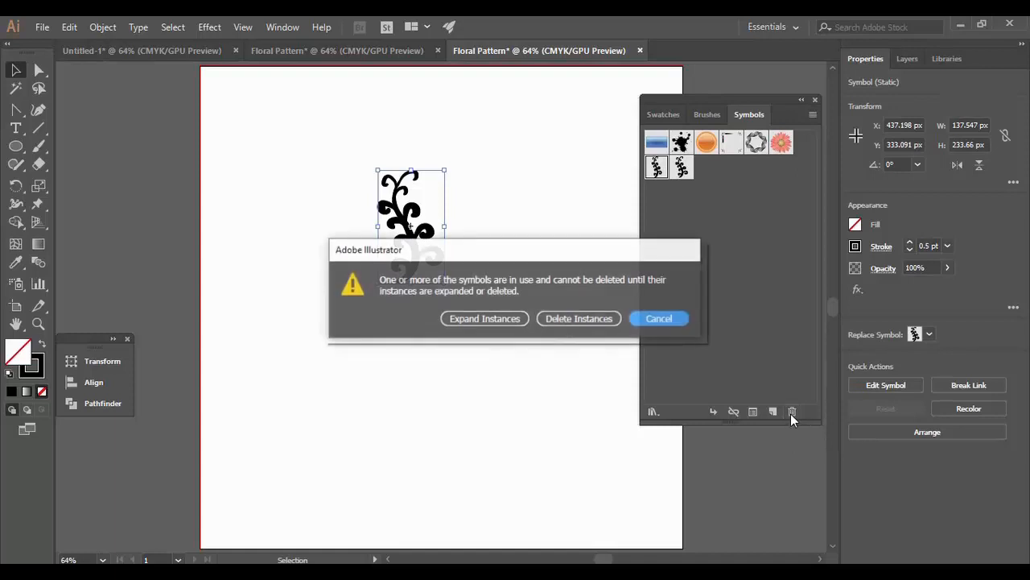
{"action": "left_click", "coordinate": [545, 321]}
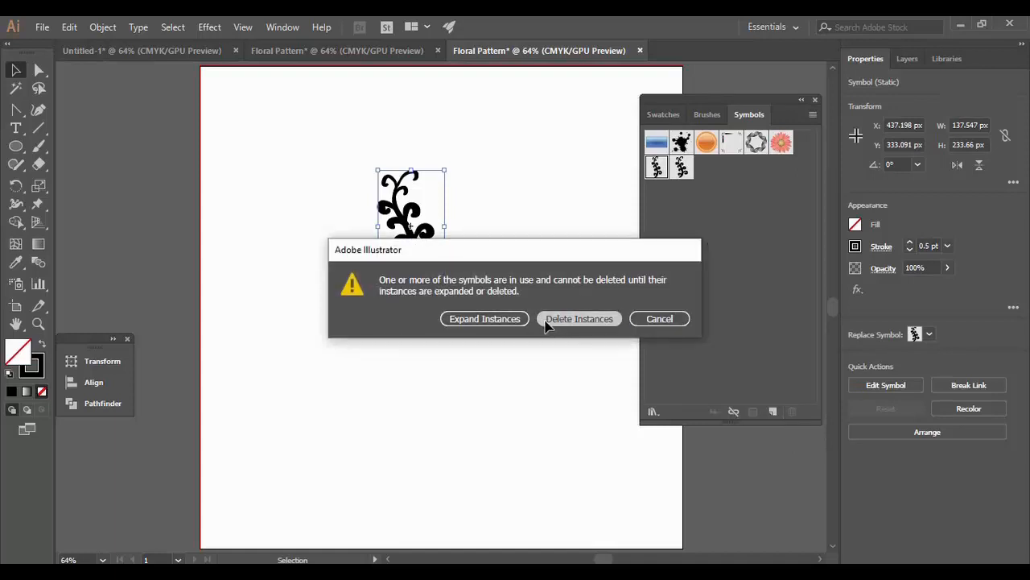
{"action": "left_click", "coordinate": [571, 318]}
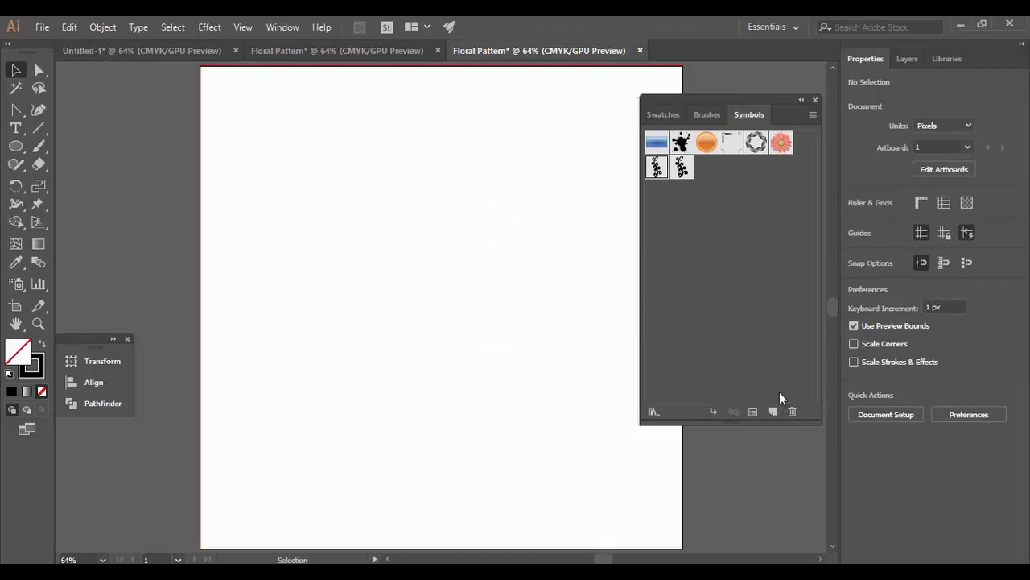
{"action": "left_click", "coordinate": [792, 410]}
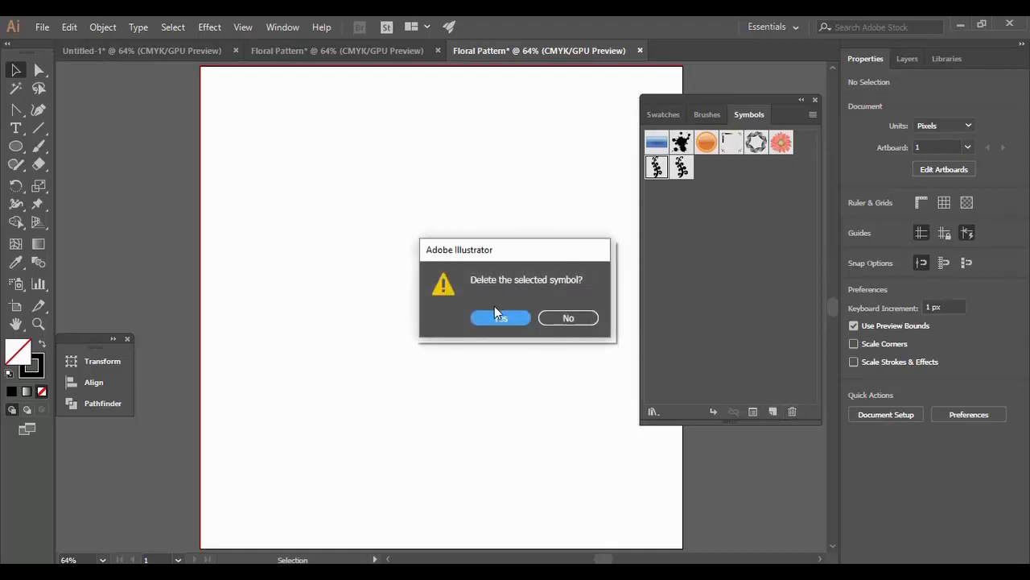
{"action": "left_click", "coordinate": [494, 314]}
Spray nine single instances of the Floral symbol across the artboard in three loose rows of three with the Symbol Sprayer
{"action": "left_click", "coordinate": [653, 170]}
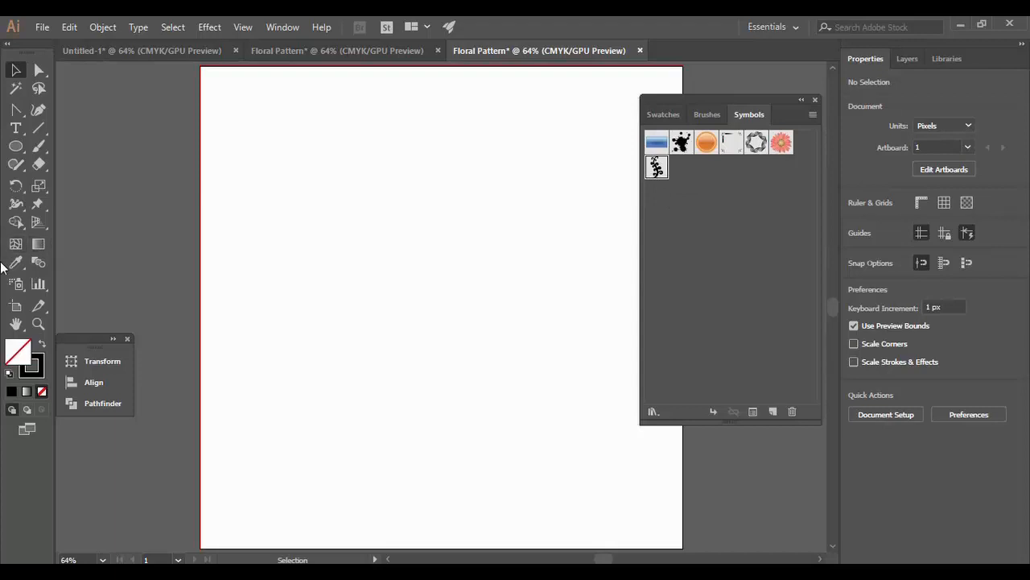
{"action": "left_click", "coordinate": [18, 285]}
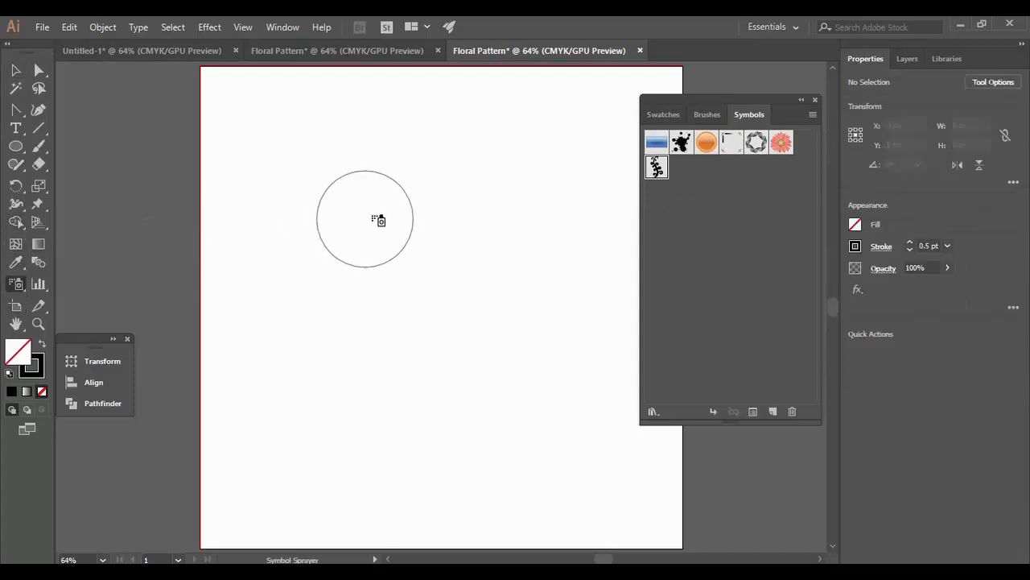
{"action": "left_click", "coordinate": [280, 166]}
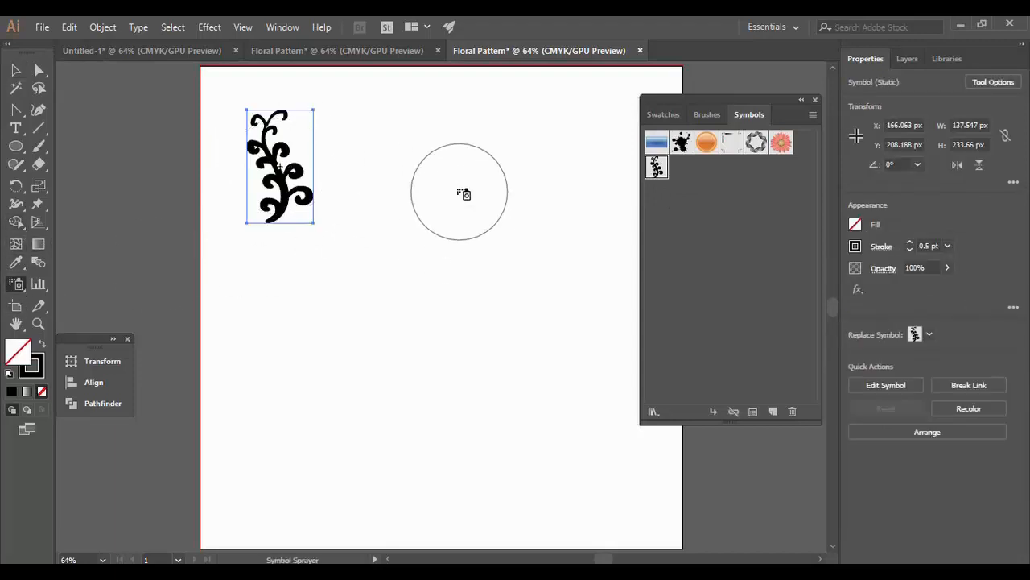
{"action": "left_click", "coordinate": [409, 157]}
{"action": "left_click", "coordinate": [546, 174]}
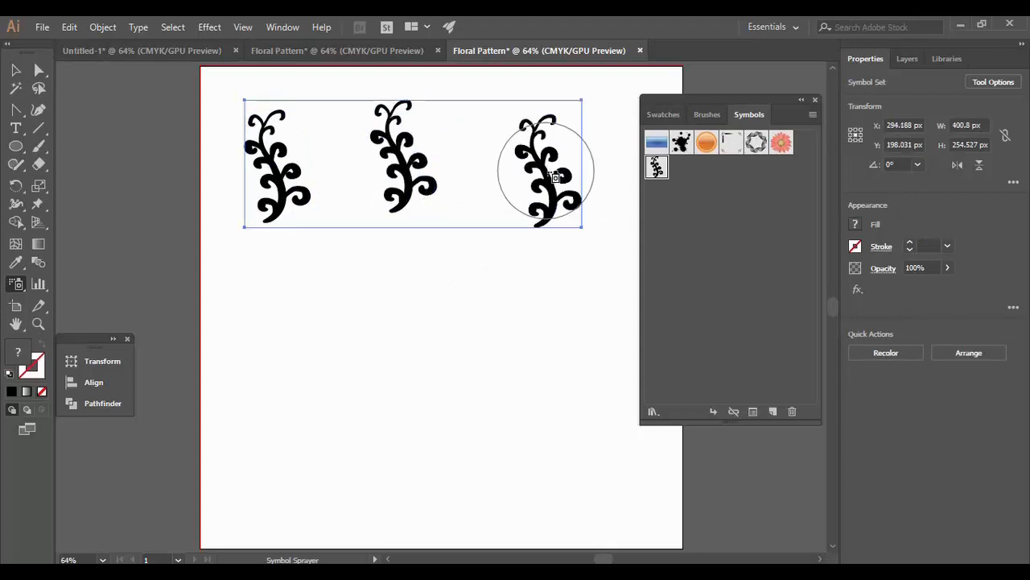
{"action": "left_click", "coordinate": [571, 318]}
{"action": "left_click", "coordinate": [432, 338]}
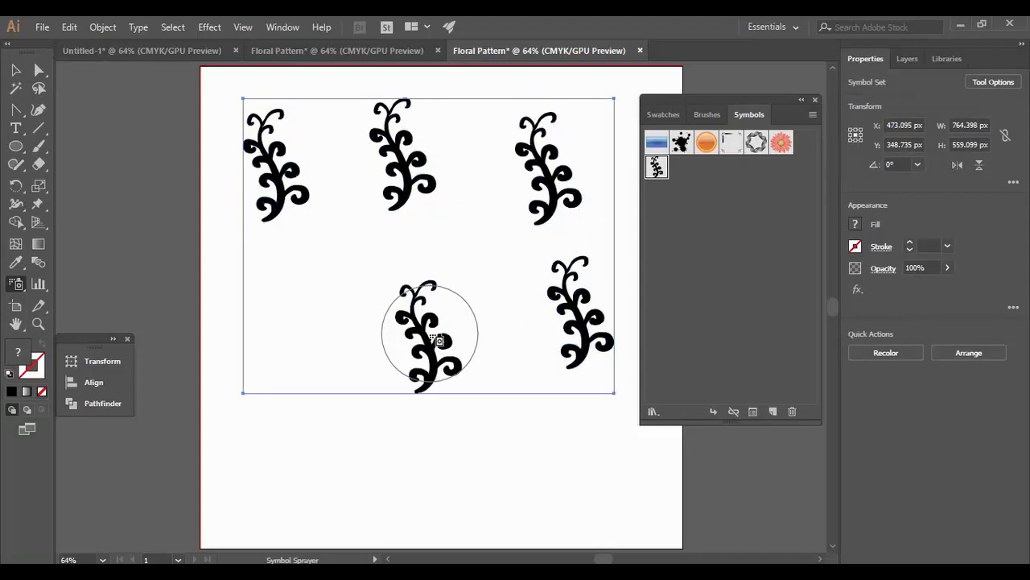
{"action": "left_click", "coordinate": [282, 340]}
{"action": "left_click", "coordinate": [282, 495]}
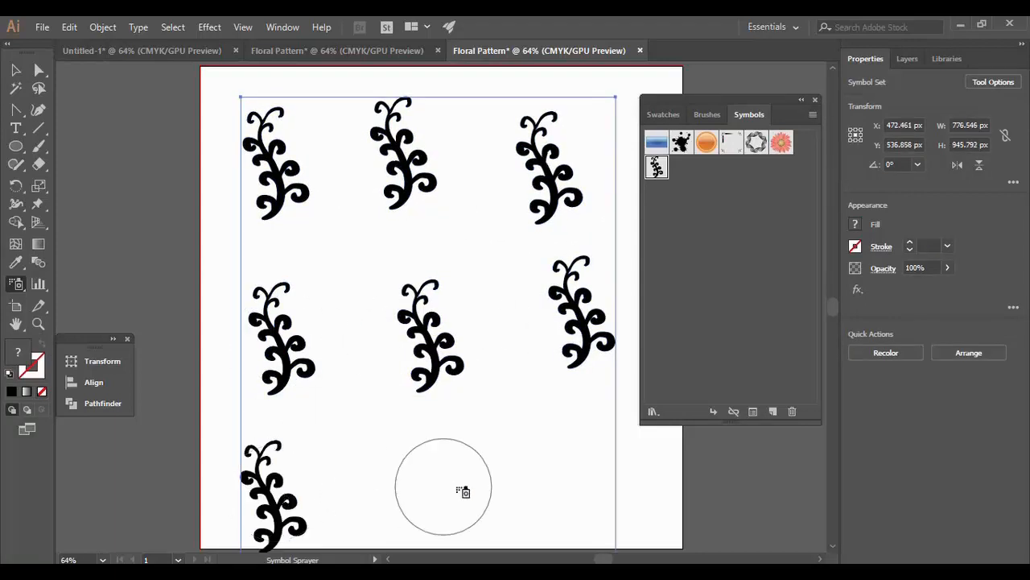
{"action": "left_click", "coordinate": [456, 490]}
{"action": "left_click", "coordinate": [633, 501]}
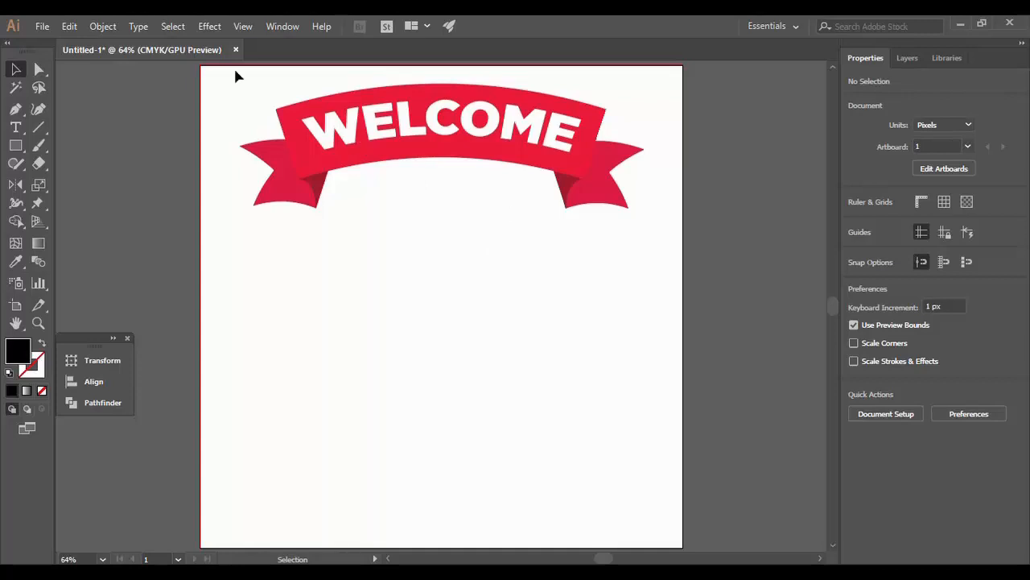
Create a new 1000 × 1000 px document named Banner Vector and fit its artboard in the window
{"action": "left_click", "coordinate": [38, 27]}
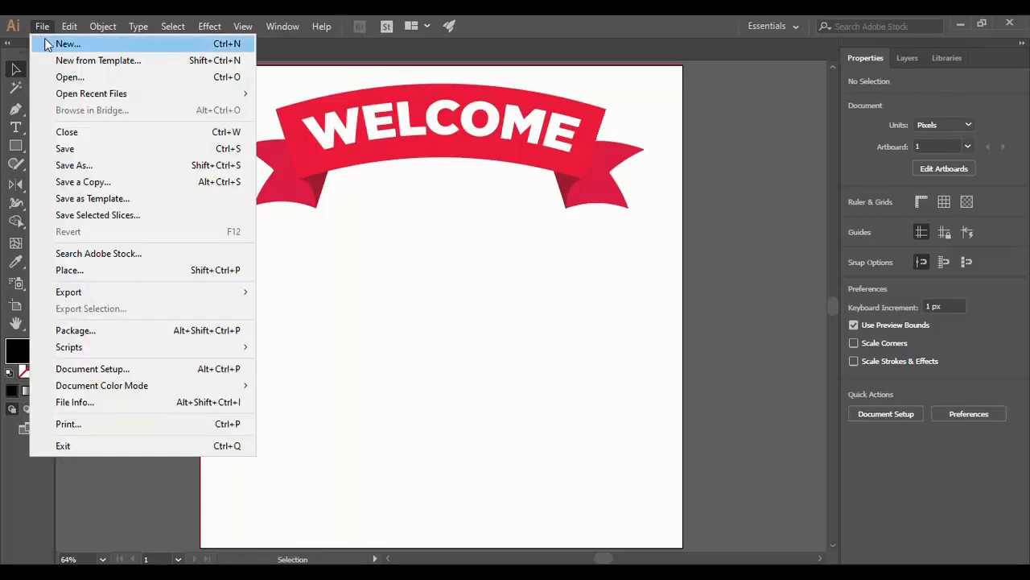
{"action": "left_click", "coordinate": [48, 42]}
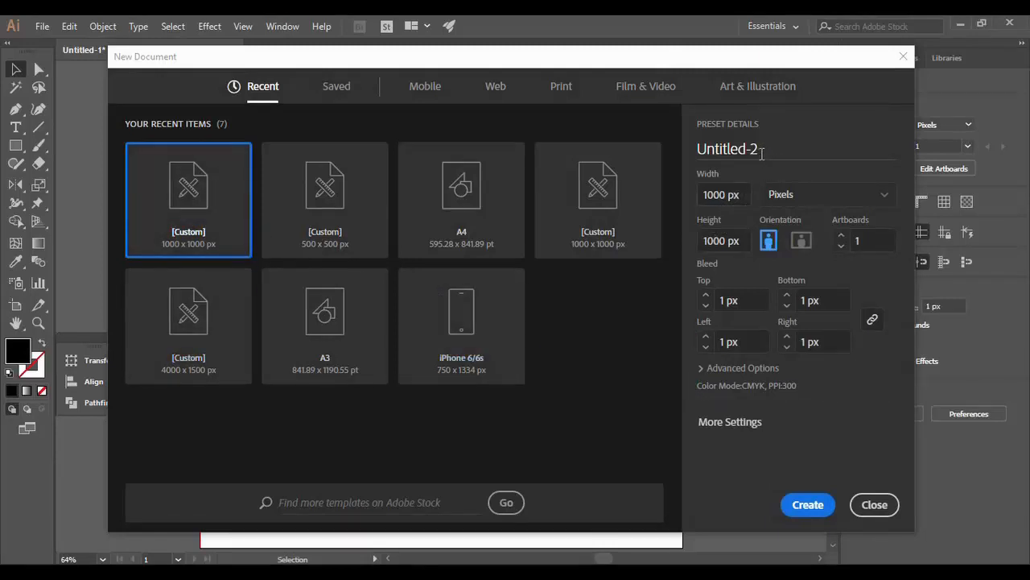
{"action": "left_click_drag", "start_coordinate": [759, 148], "coordinate": [667, 143]}
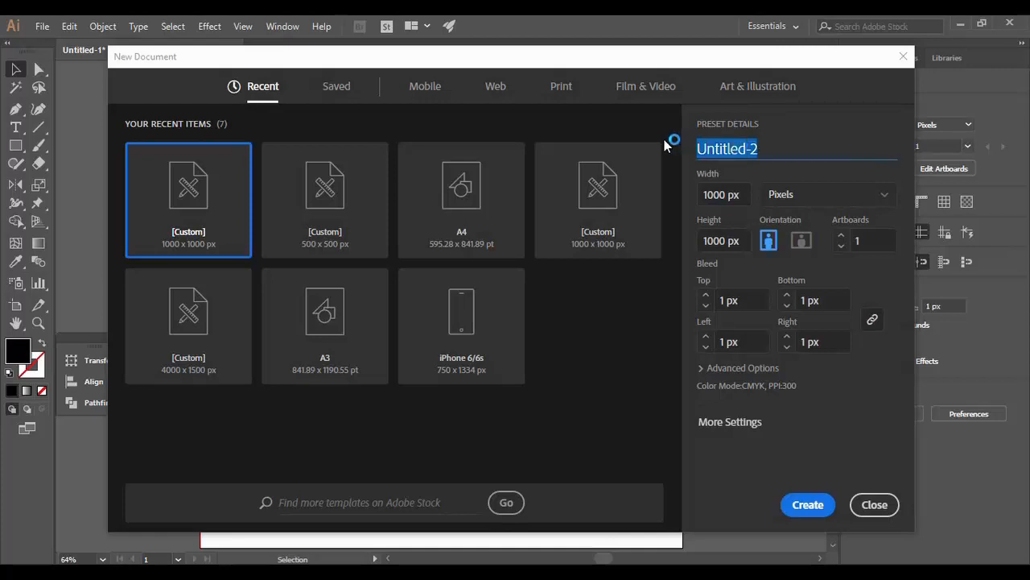
{"action": "type", "text": "Banner"}
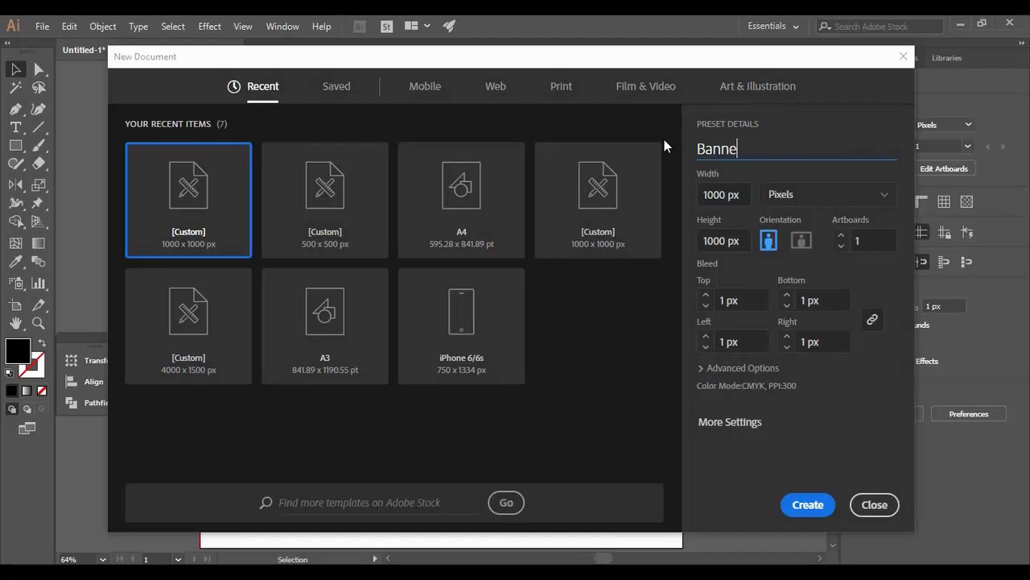
{"action": "type", "text": " Vector"}
{"action": "left_click", "coordinate": [806, 504]}
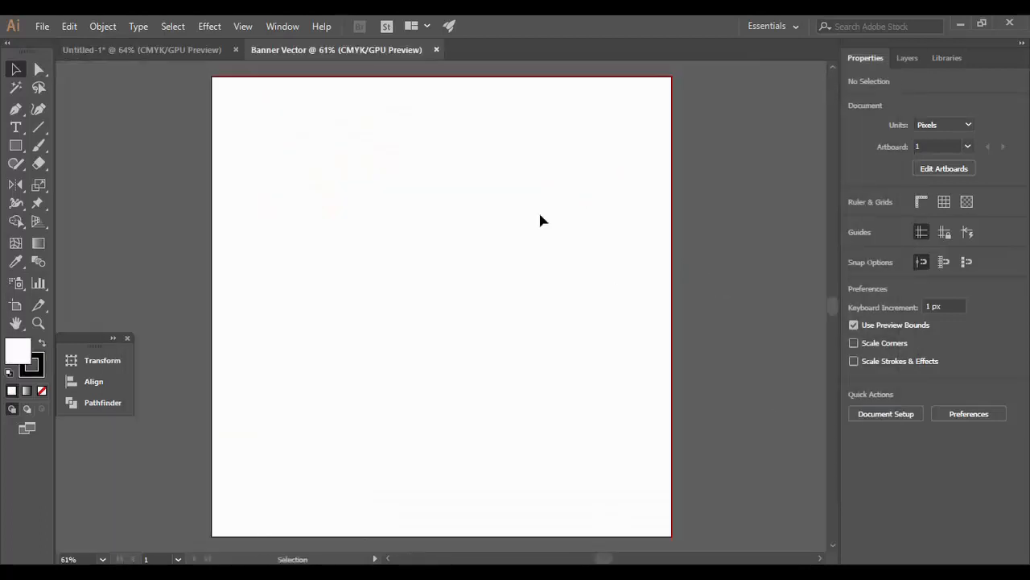
{"action": "key", "text": "ctrl+0"}
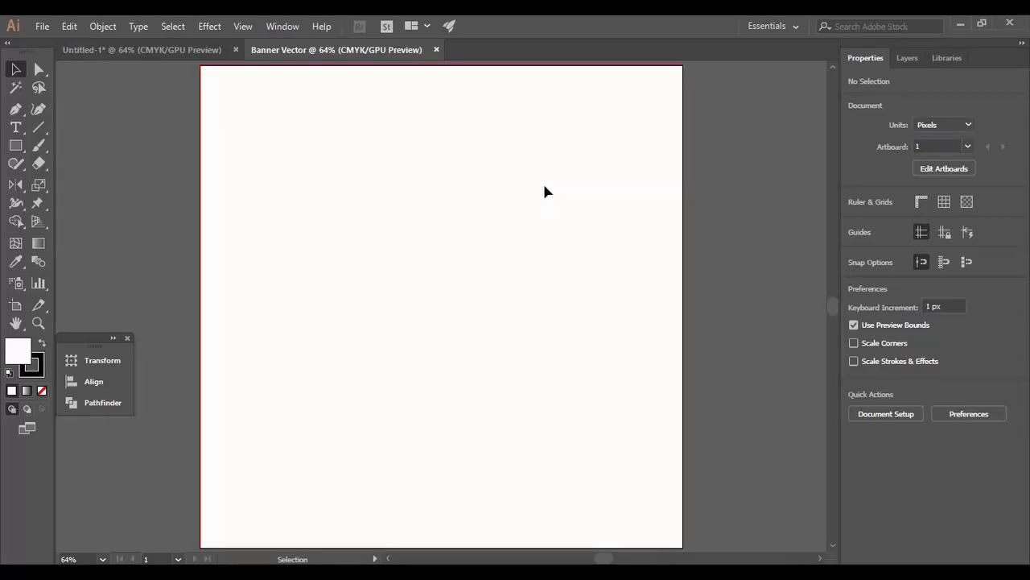
Draw a wide rectangle about 784 × 92 px above the center of the Banner Vector artboard and shift it slightly right
{"action": "left_click", "coordinate": [192, 50]}
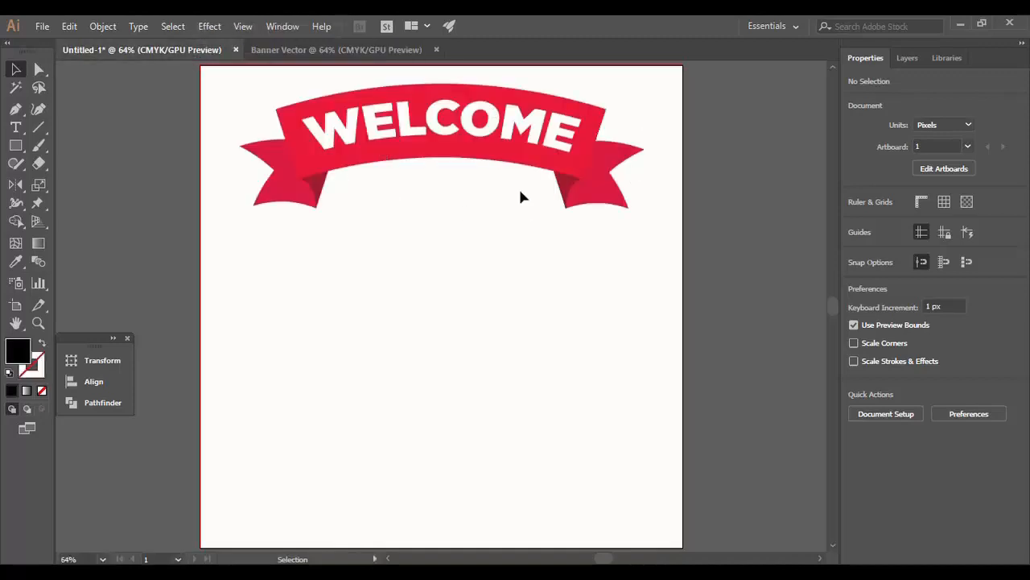
{"action": "left_click", "coordinate": [328, 53]}
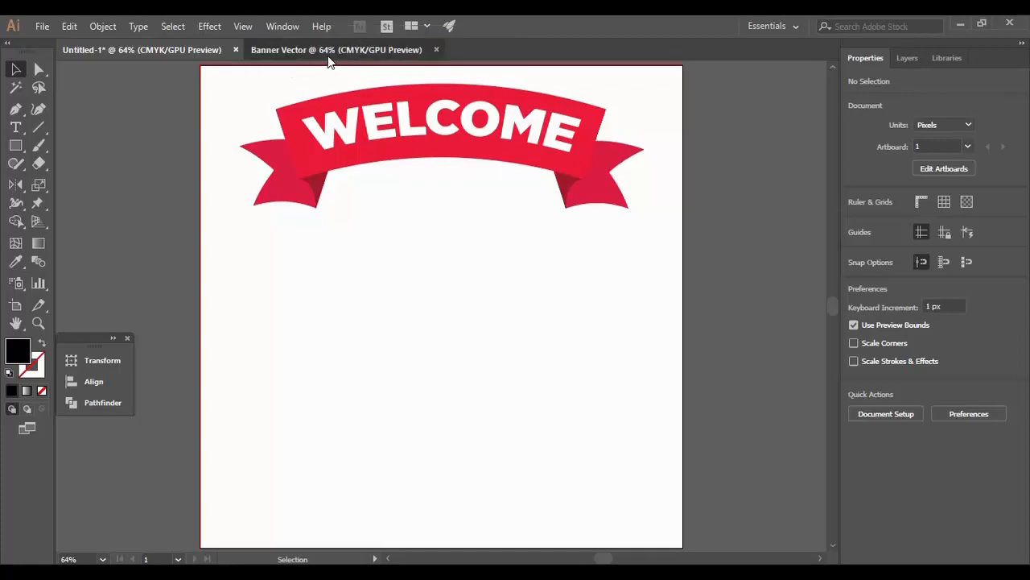
{"action": "left_click", "coordinate": [15, 148]}
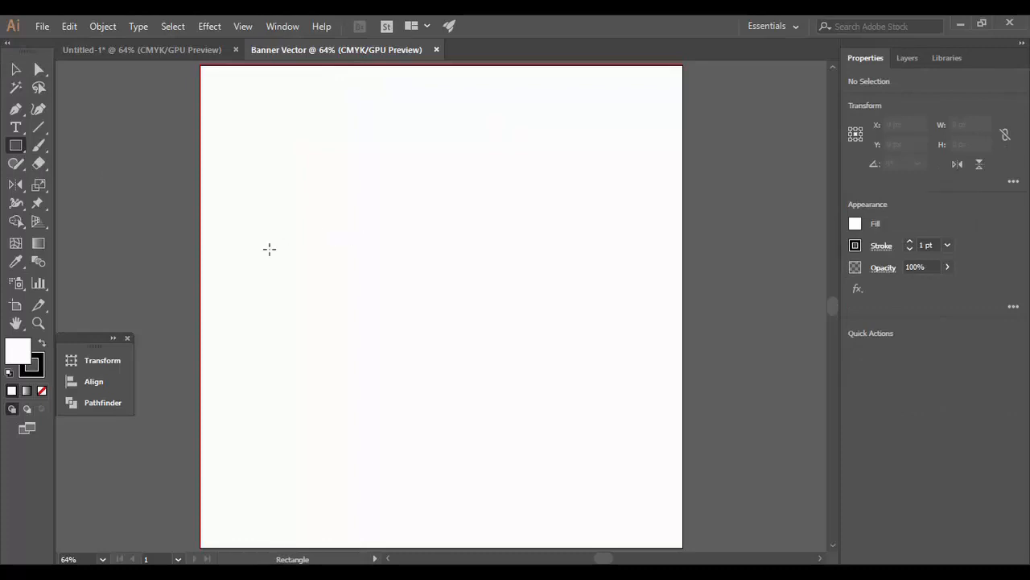
{"action": "mouse_move", "coordinate": [253, 230]}
{"action": "left_mouse_down"}
{"action": "mouse_move", "coordinate": [395, 271]}
{"action": "mouse_move", "coordinate": [582, 283]}
{"action": "mouse_move", "coordinate": [651, 271]}
{"action": "mouse_move", "coordinate": [631, 273]}
{"action": "left_mouse_up"}
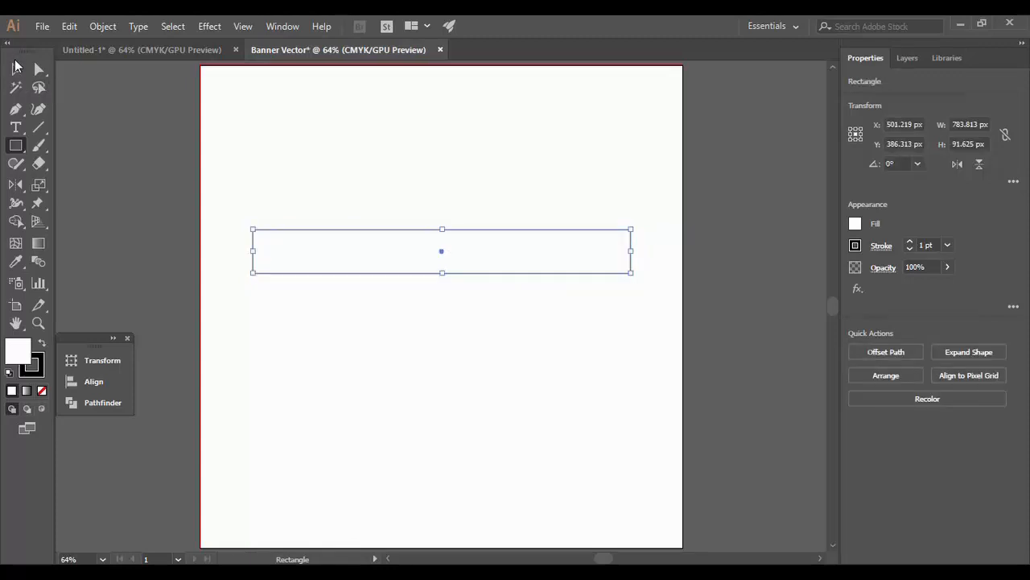
{"action": "left_click", "coordinate": [15, 70]}
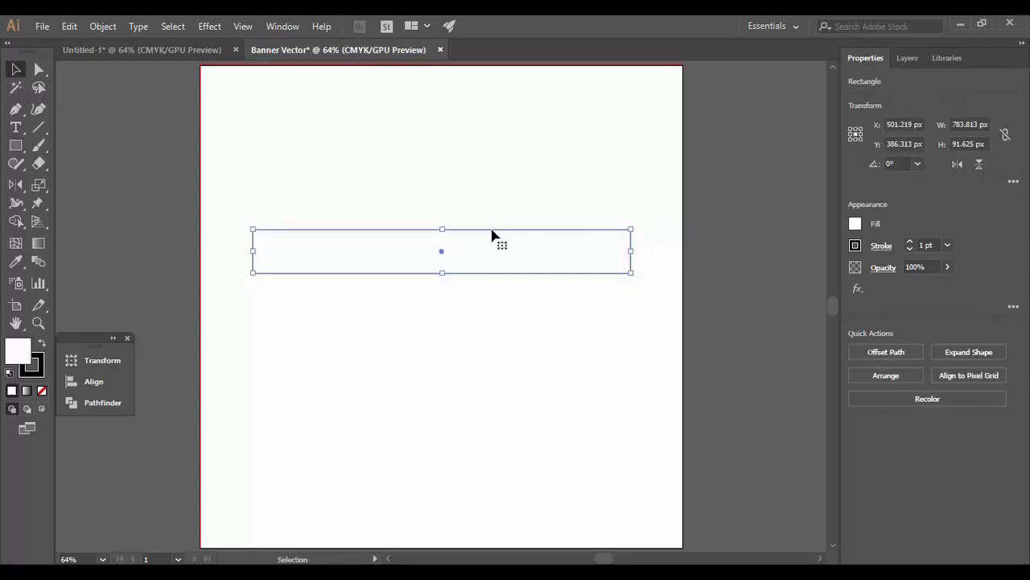
{"action": "left_click_drag", "start_coordinate": [492, 234], "coordinate": [495, 232]}
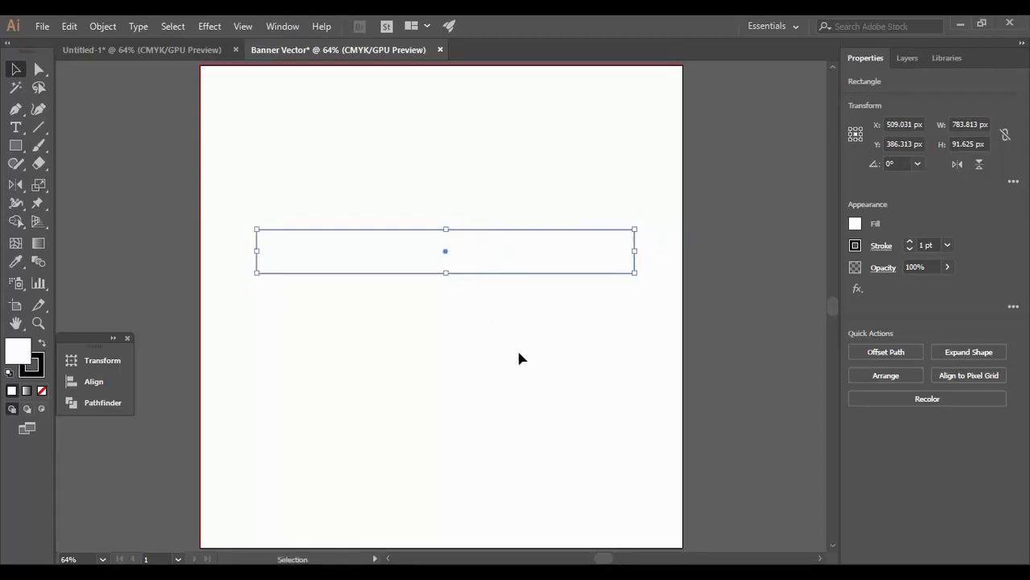
Give the rectangle a light blue fill and remove its stroke
{"action": "left_click", "coordinate": [42, 366]}
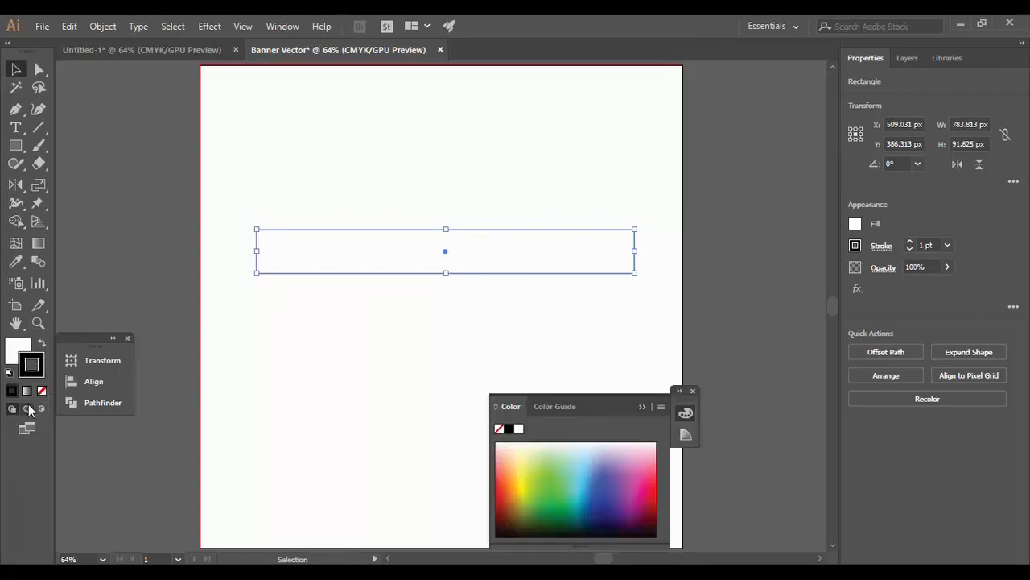
{"action": "left_click", "coordinate": [41, 390]}
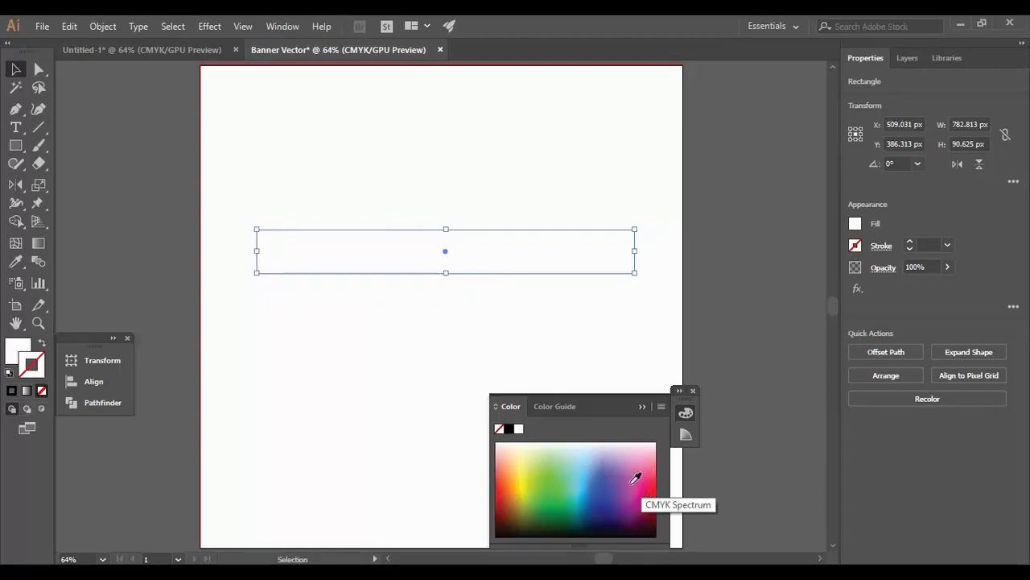
{"action": "left_click", "coordinate": [585, 471]}
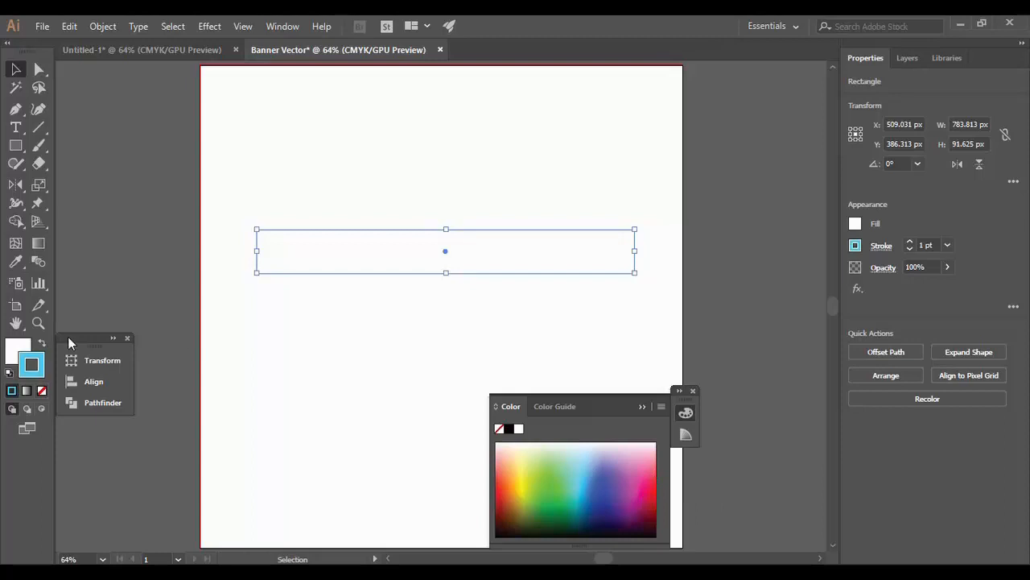
{"action": "left_click", "coordinate": [692, 391]}
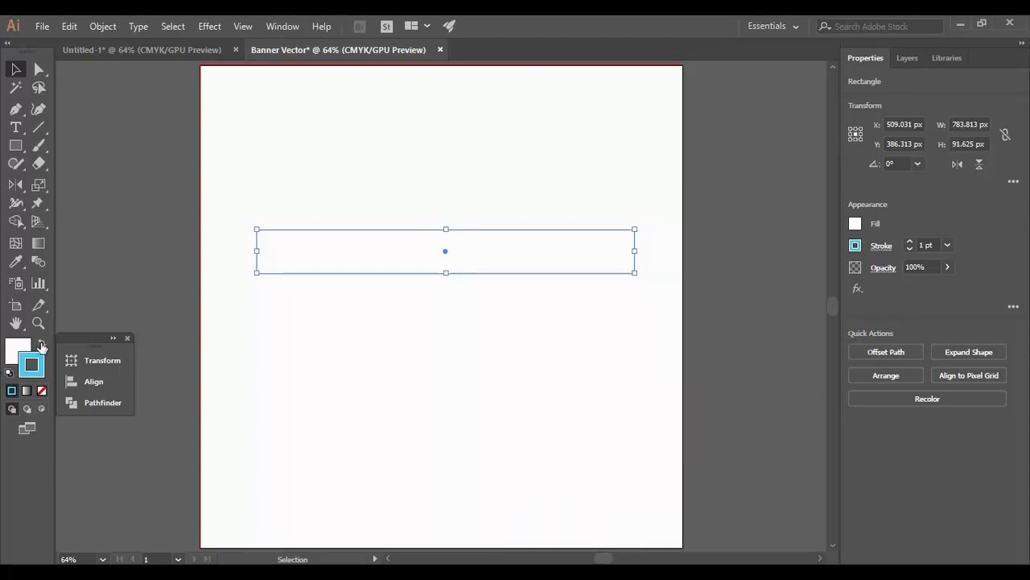
{"action": "left_click", "coordinate": [42, 343]}
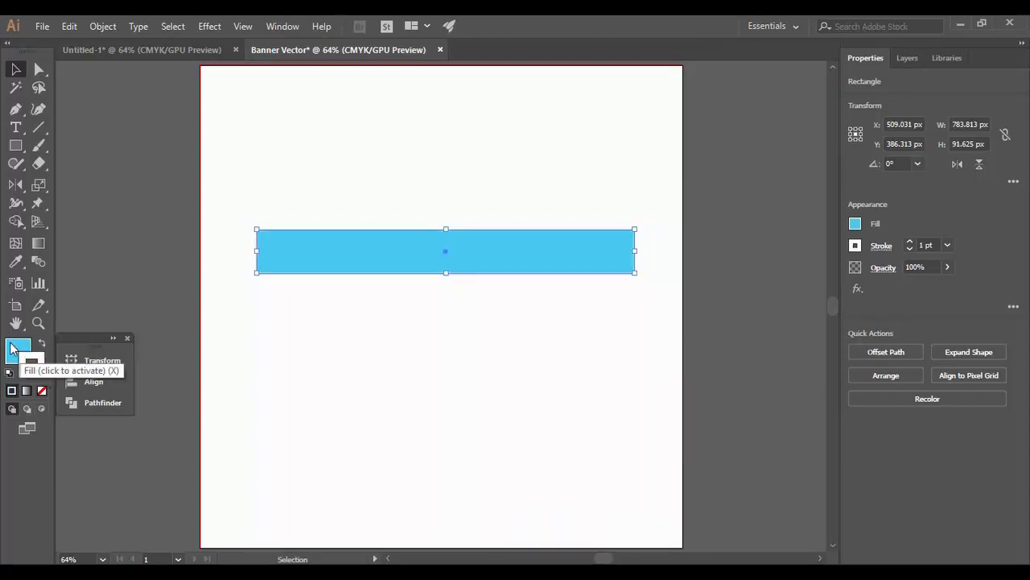
{"action": "left_click", "coordinate": [18, 347]}
{"action": "left_click", "coordinate": [39, 362]}
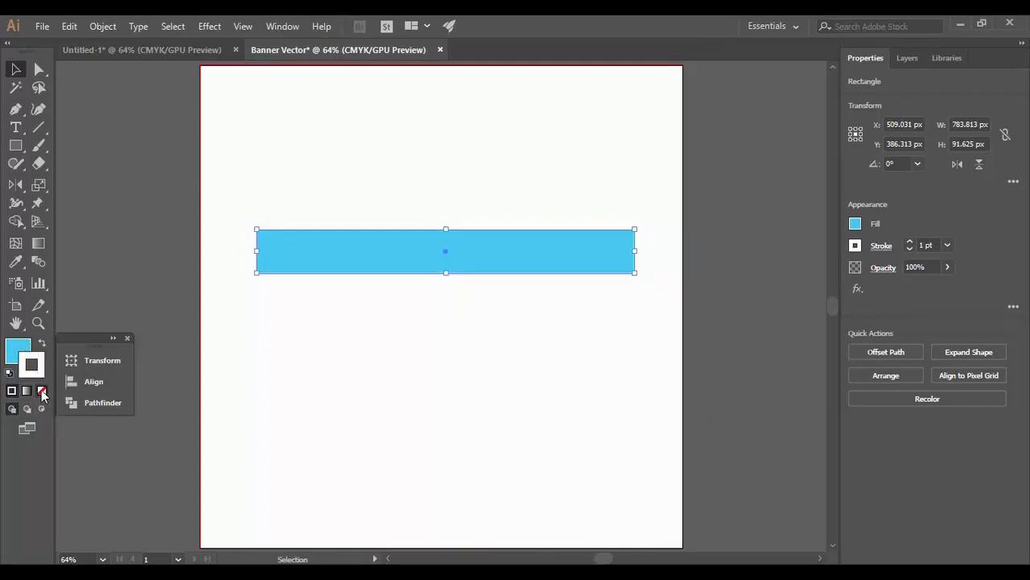
{"action": "left_click", "coordinate": [41, 392]}
{"action": "left_click", "coordinate": [406, 384]}
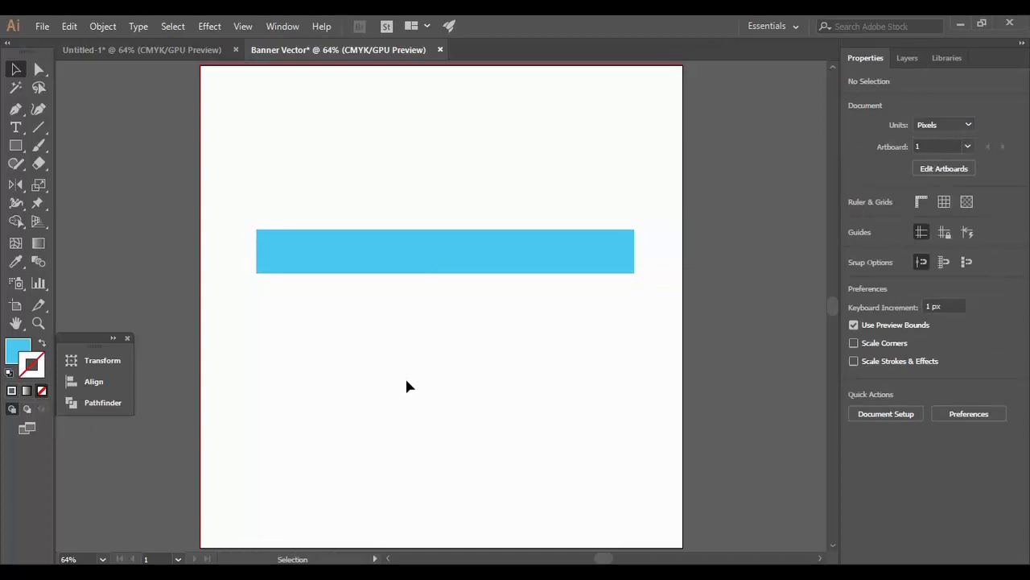
Compare the blue rectangle with the WELCOME ribbon in the Untitled-1 document and examine the ribbon's left folded tail
{"action": "left_click", "coordinate": [469, 246]}
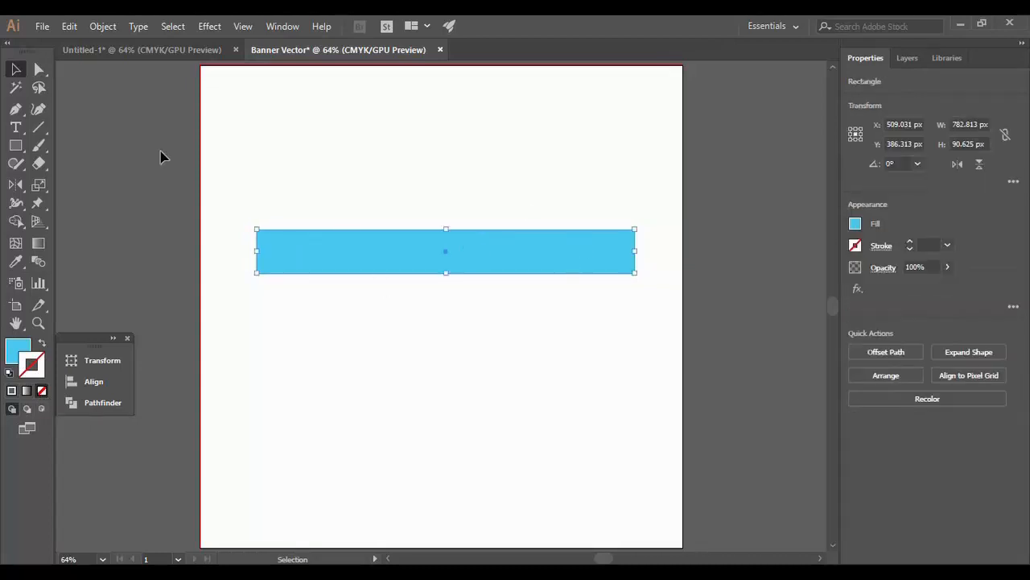
{"action": "left_click", "coordinate": [159, 49]}
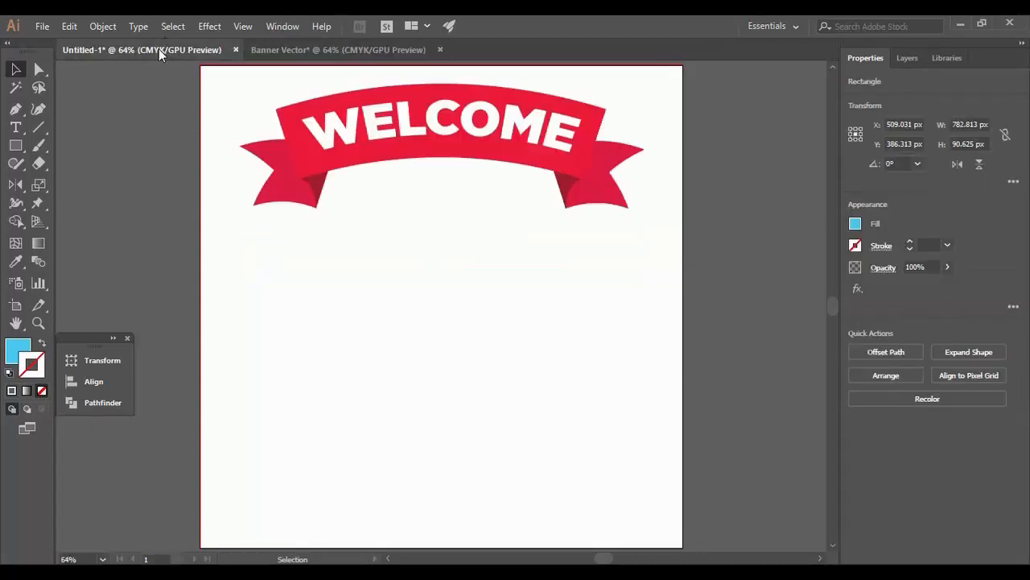
{"action": "left_click", "coordinate": [320, 51]}
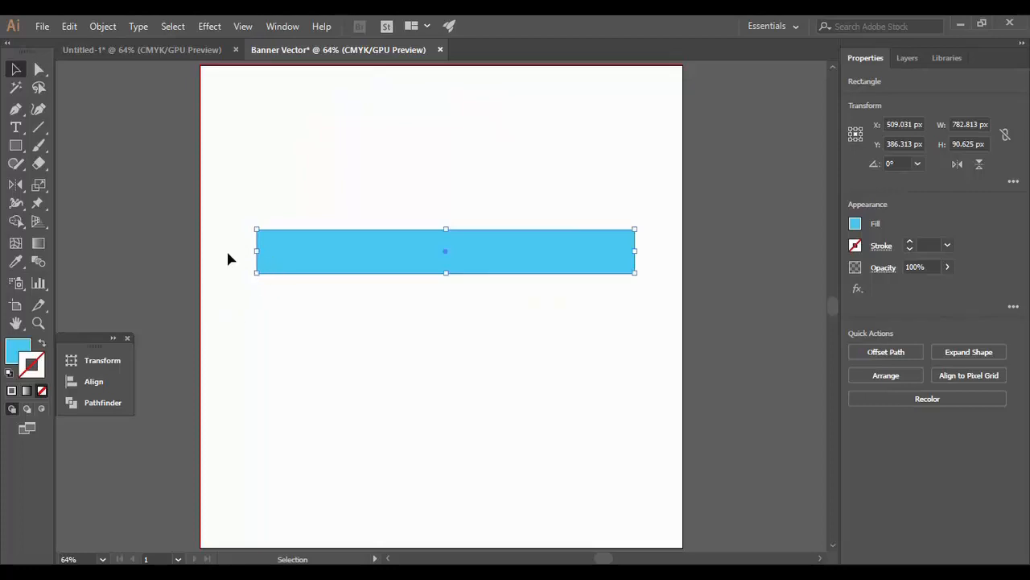
{"action": "left_click", "coordinate": [152, 54]}
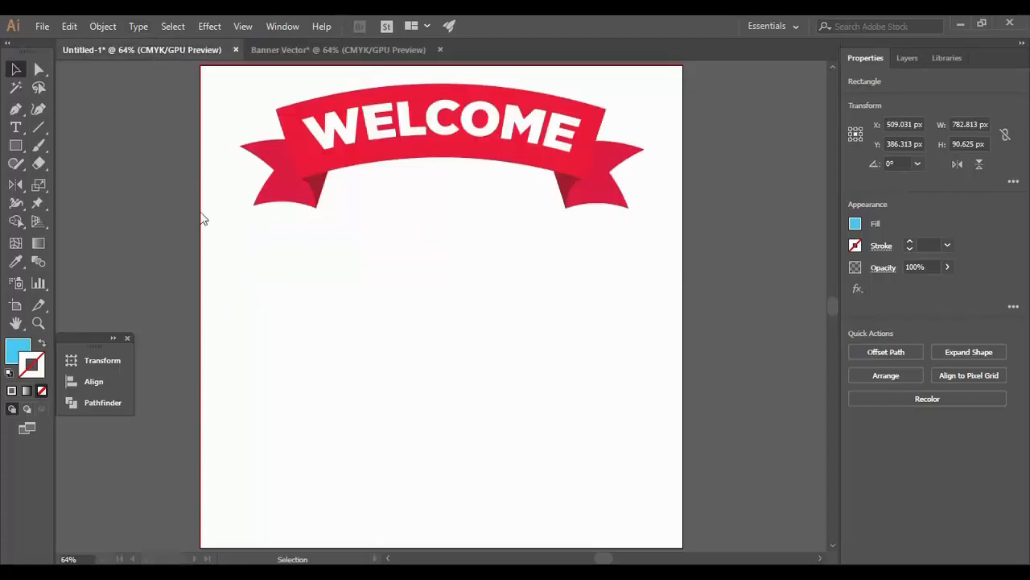
{"action": "left_click", "coordinate": [272, 208]}
{"action": "left_click", "coordinate": [279, 218]}
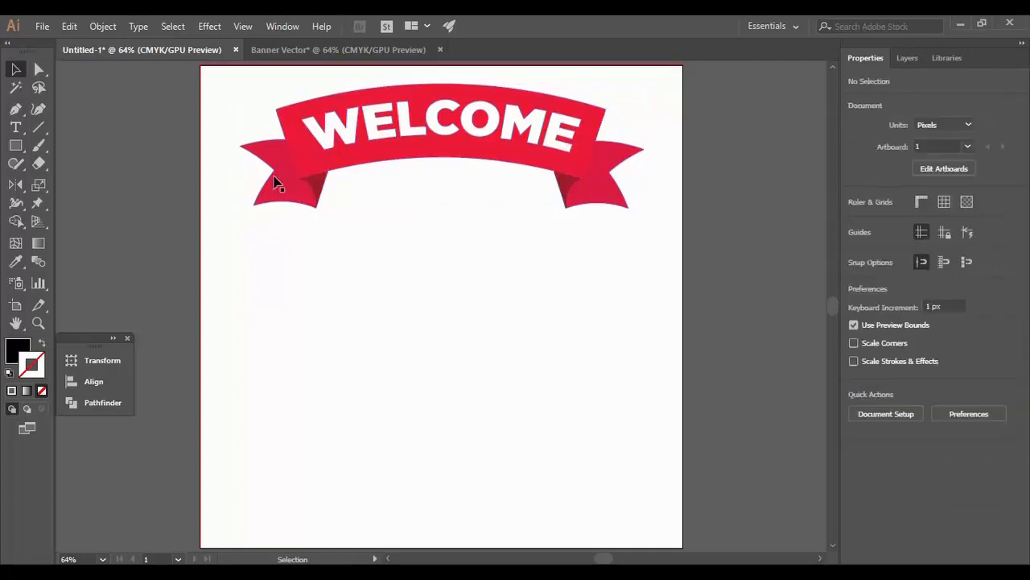
Return to the Banner Vector document and place a copy of the long blue rectangle directly below the original
{"action": "left_click", "coordinate": [326, 48]}
{"action": "left_click", "coordinate": [448, 262]}
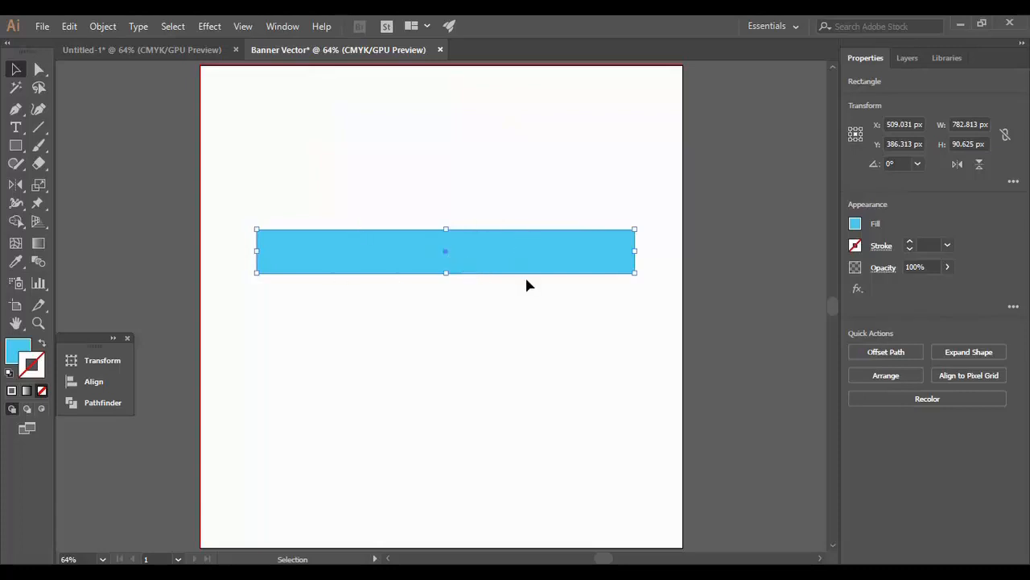
{"action": "key", "text": "a"}
{"action": "key", "text": "v"}
{"action": "key", "text": "ctrl"}
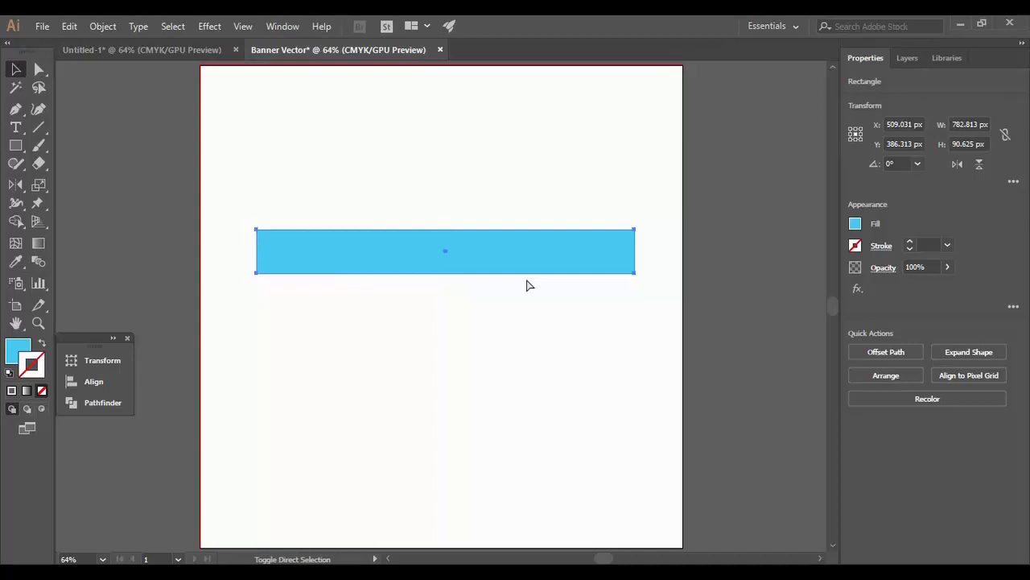
{"action": "left_click_drag", "start_coordinate": [515, 255], "coordinate": [513, 309]}
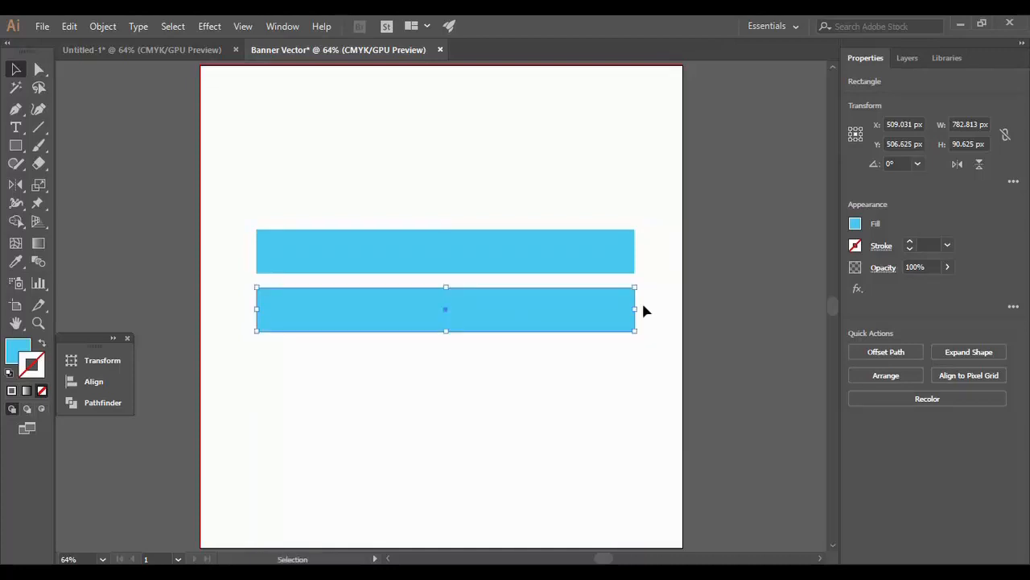
Narrow the lower rectangle to about 108 px wide, keeping its left edge in place
{"action": "left_click_drag", "start_coordinate": [637, 309], "coordinate": [310, 305]}
{"action": "left_click", "coordinate": [322, 363]}
{"action": "left_click", "coordinate": [300, 328]}
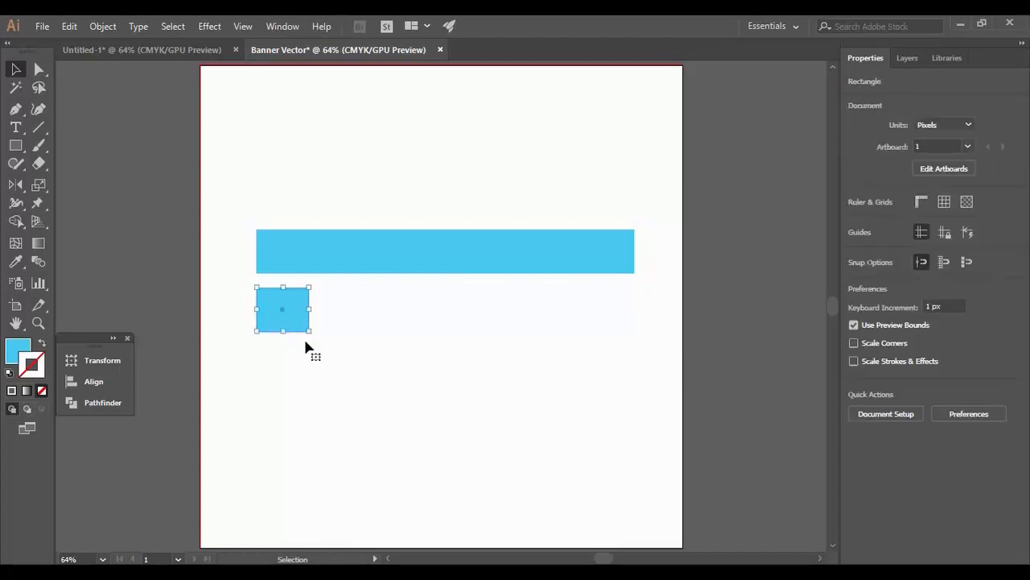
{"action": "key", "text": "a"}
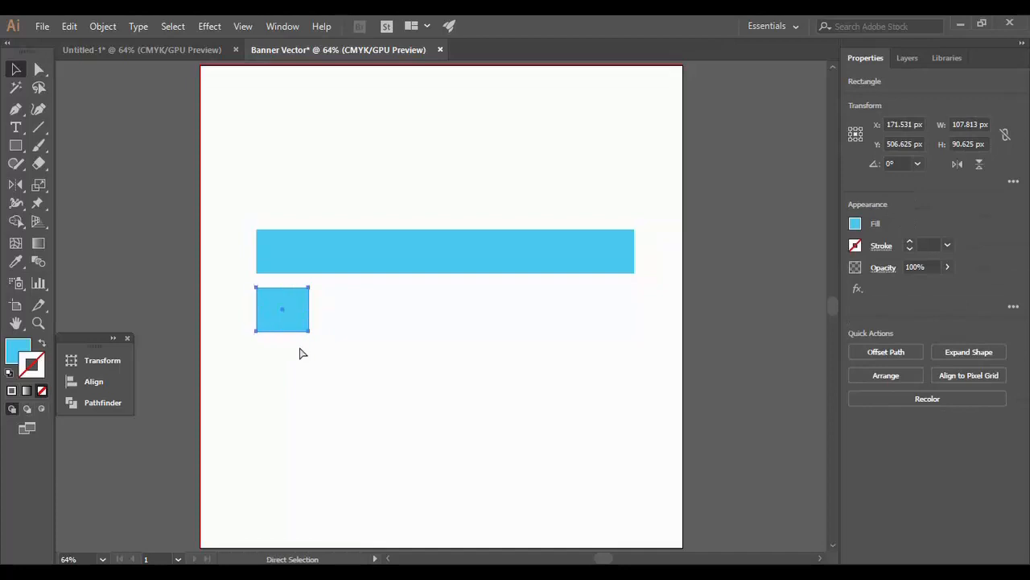
Turn on Smart Guides and add an anchor point at the midpoint of the small rectangle's left edge
{"action": "key", "text": "ctrl+plus"}
{"action": "key", "text": "ctrl+plus"}
{"action": "key", "text": "ctrl+plus"}
{"action": "key", "text": "ctrl+plus"}
{"action": "key", "text": "ctrl+plus"}
{"action": "key", "text": "ctrl+plus"}
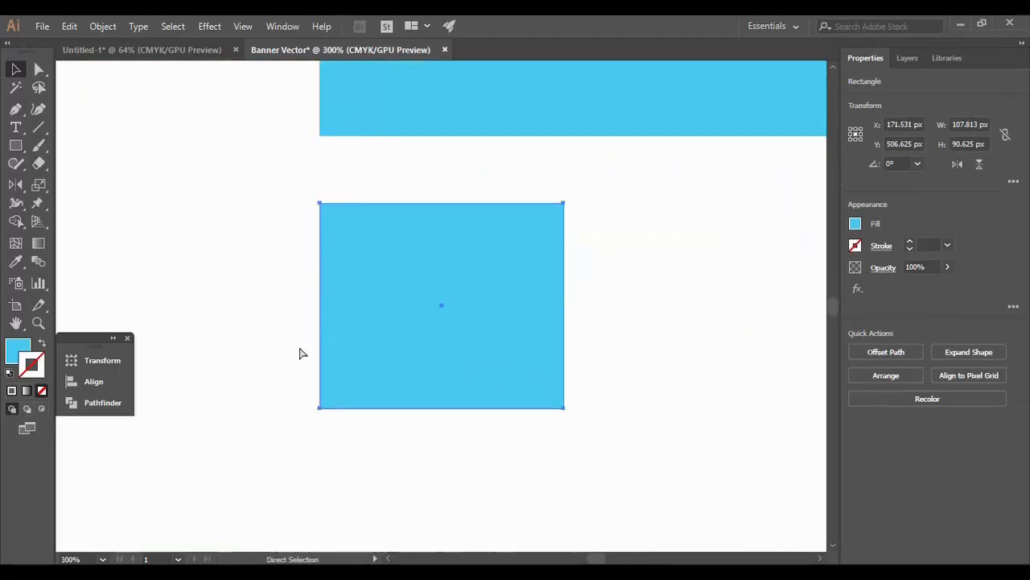
{"action": "key", "text": "v"}
{"action": "left_click", "coordinate": [673, 274]}
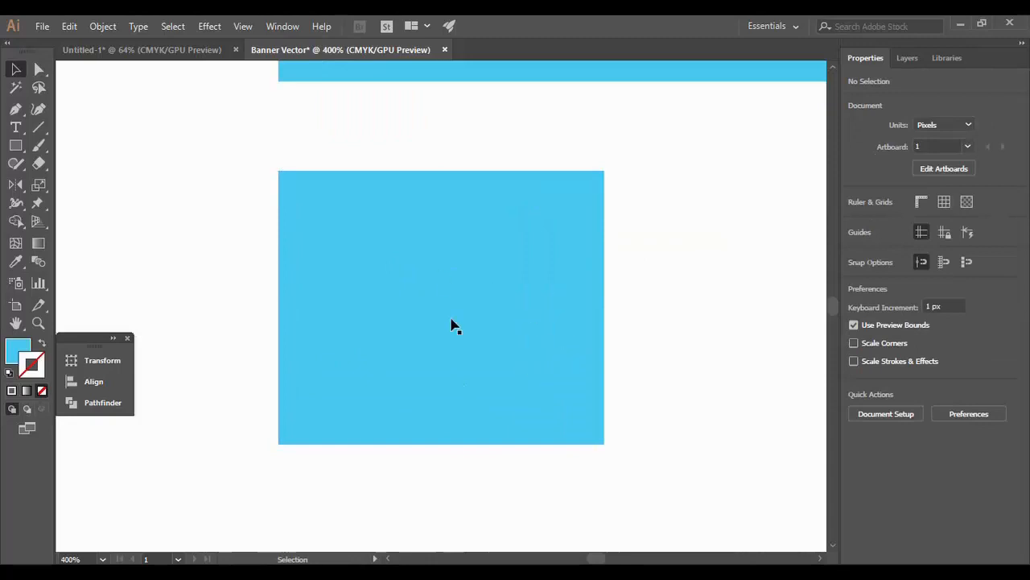
{"action": "left_click", "coordinate": [435, 256]}
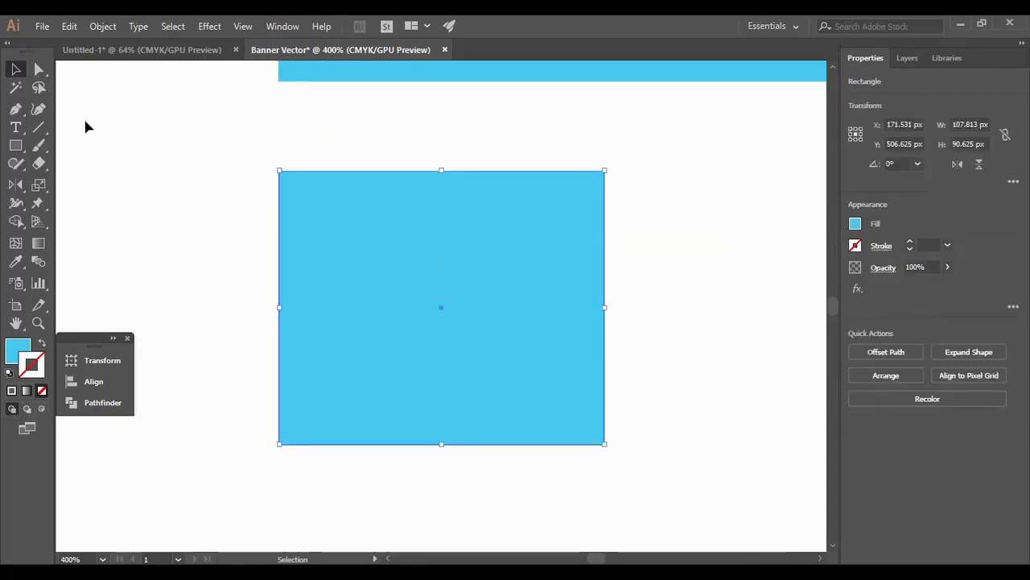
{"action": "left_click", "coordinate": [27, 119]}
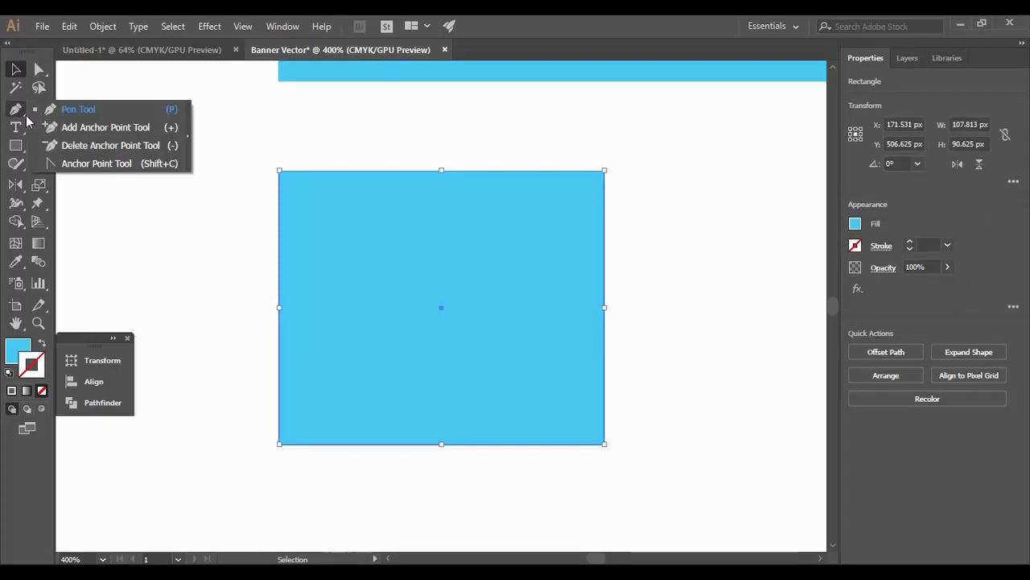
{"action": "left_click", "coordinate": [113, 127]}
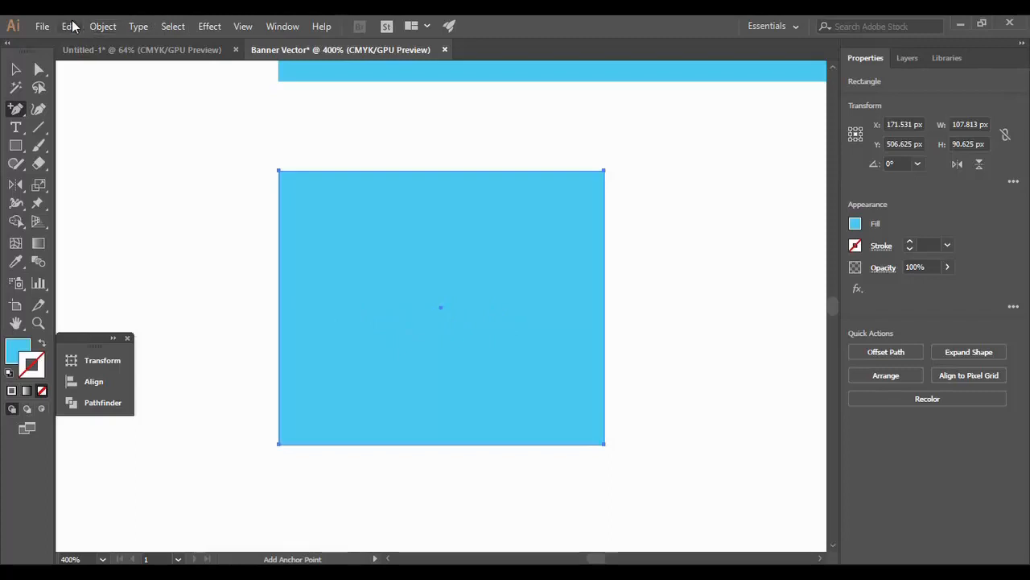
{"action": "left_click", "coordinate": [244, 27]}
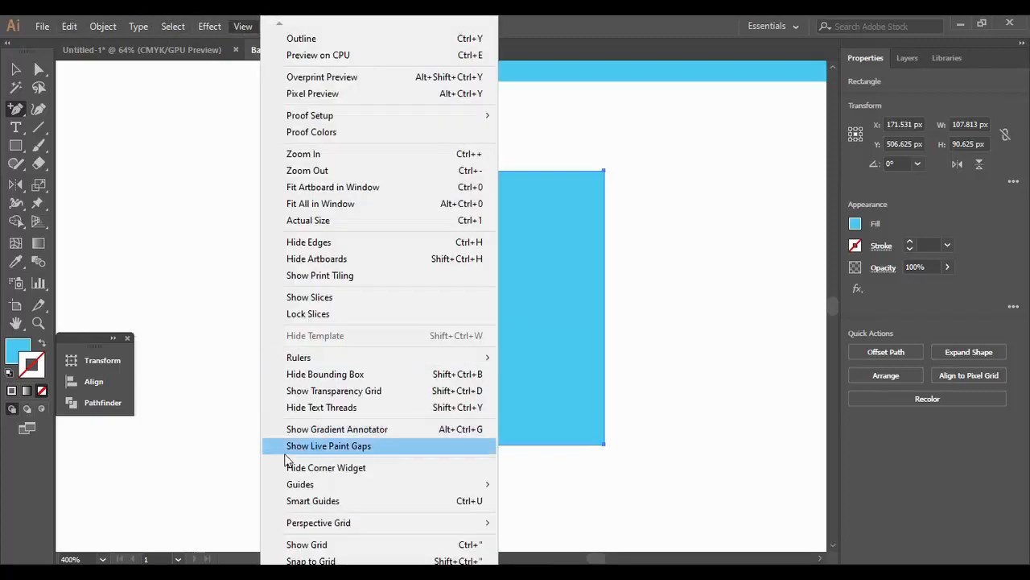
{"action": "left_click", "coordinate": [293, 502]}
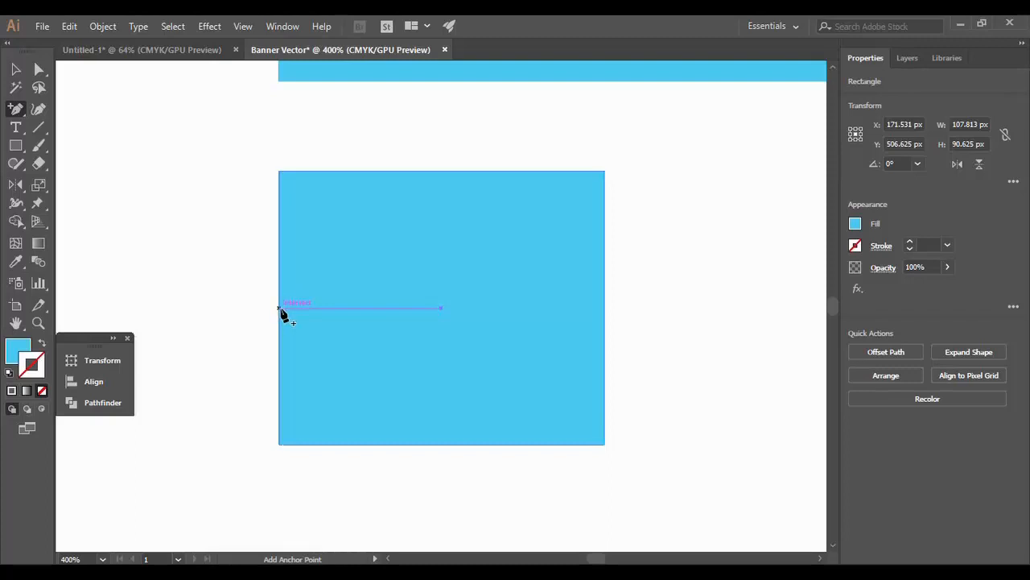
{"action": "left_click", "coordinate": [279, 308]}
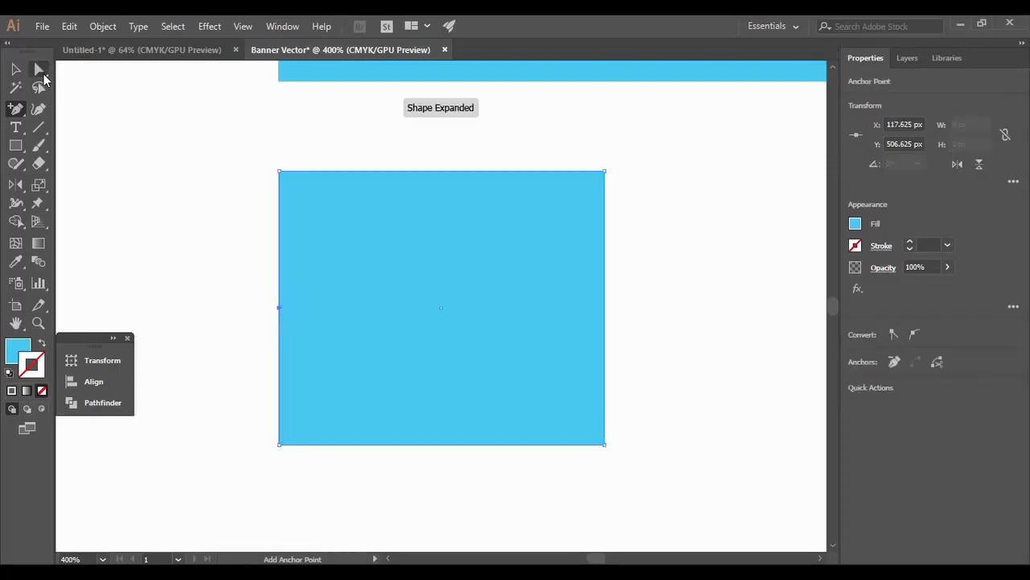
Pull the left edge's midpoint anchor inward to form a V-shaped notch in the small rectangle
{"action": "left_click", "coordinate": [43, 73]}
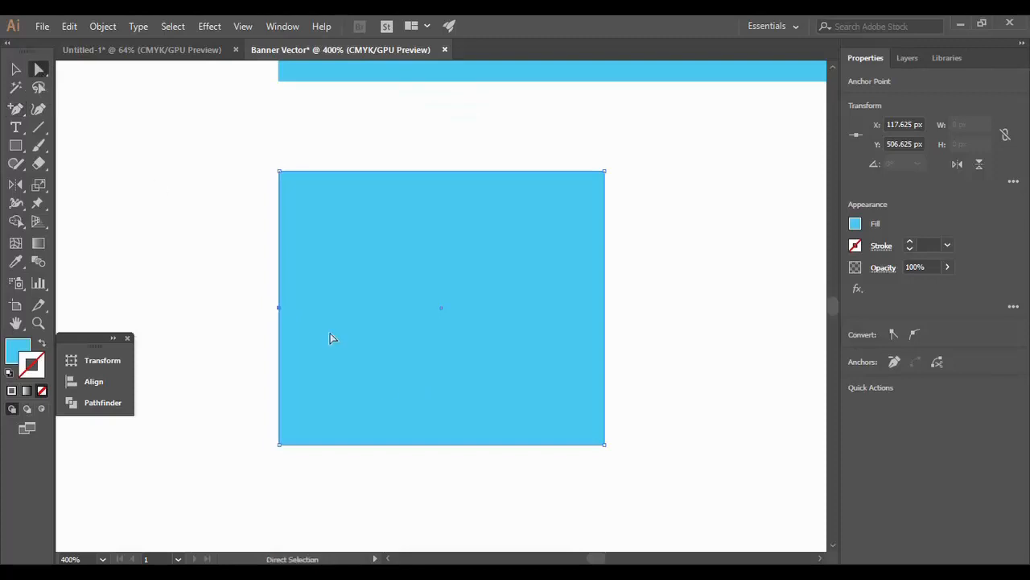
{"action": "left_click_drag", "start_coordinate": [280, 306], "coordinate": [456, 319]}
{"action": "left_click", "coordinate": [307, 317]}
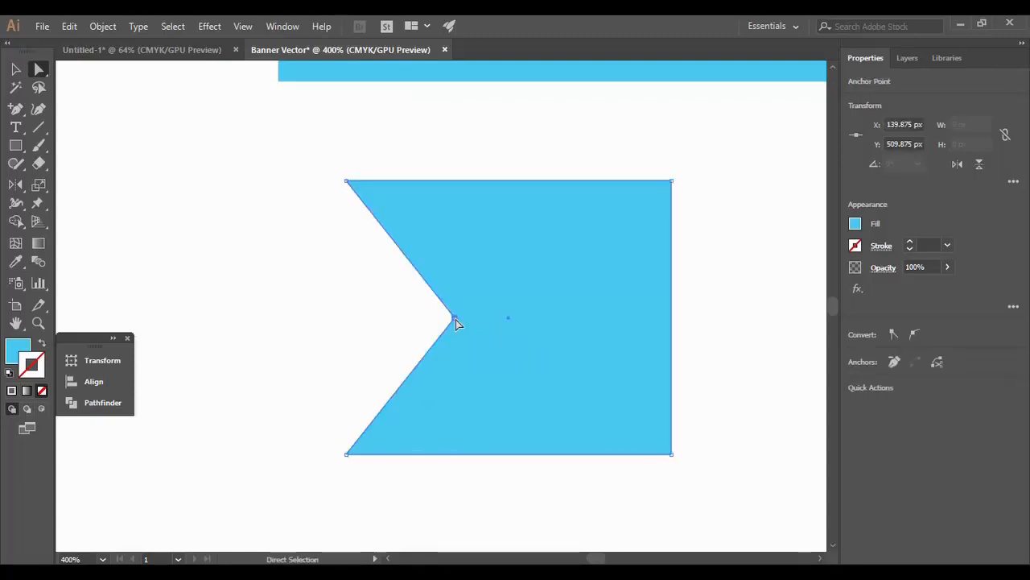
{"action": "left_click", "coordinate": [252, 303]}
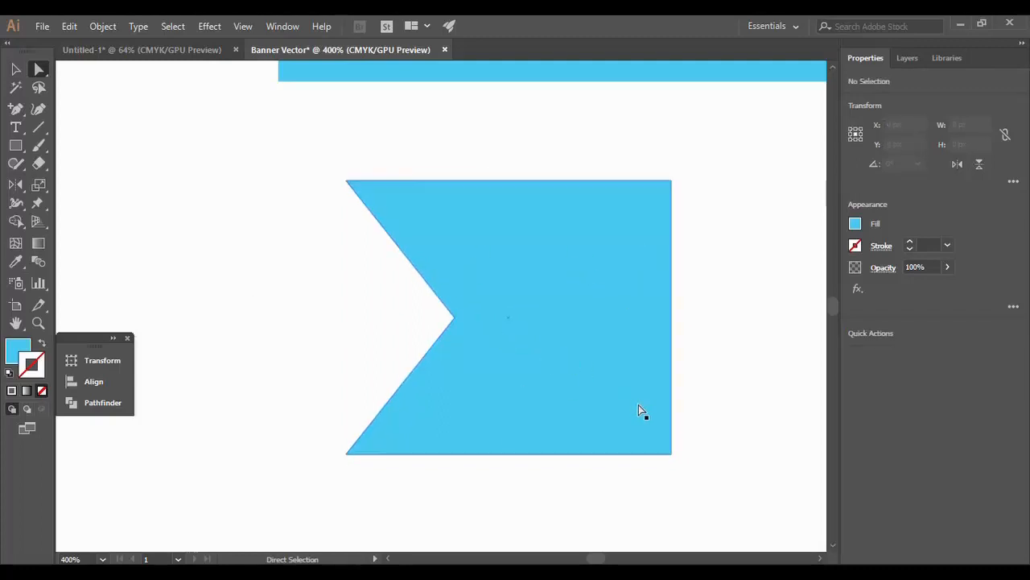
{"action": "left_click", "coordinate": [667, 429]}
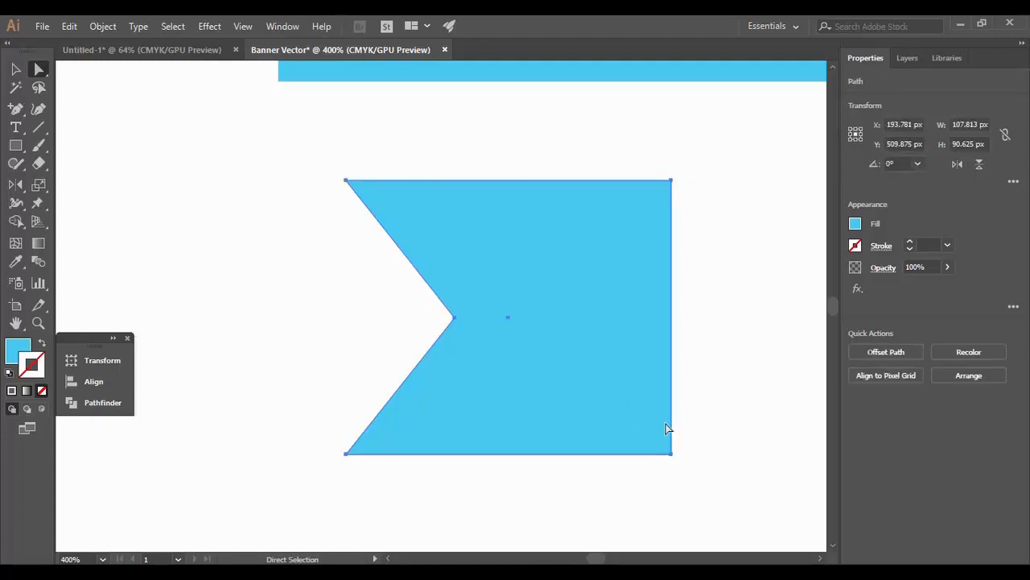
{"action": "key", "text": "ctrl"}
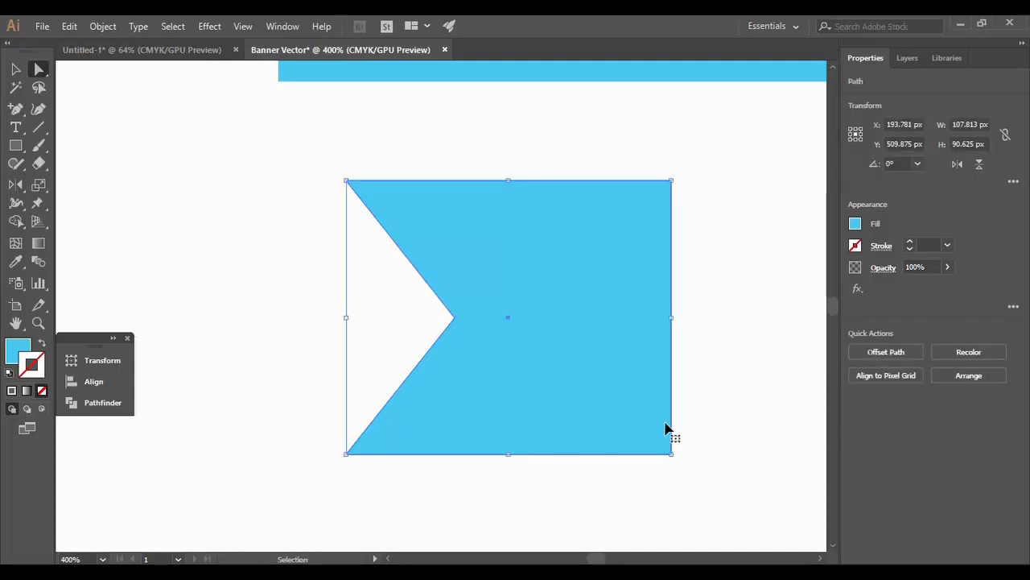
Shorten the long blue rectangle to about 566 px wide and center it horizontally on the artboard
{"action": "key", "text": "ctrl+0"}
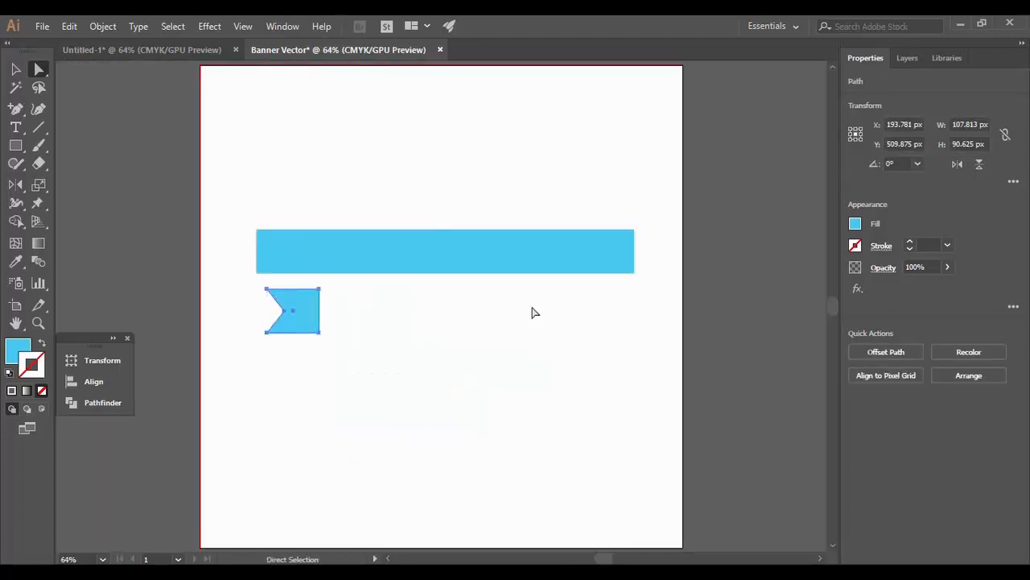
{"action": "left_click", "coordinate": [519, 256]}
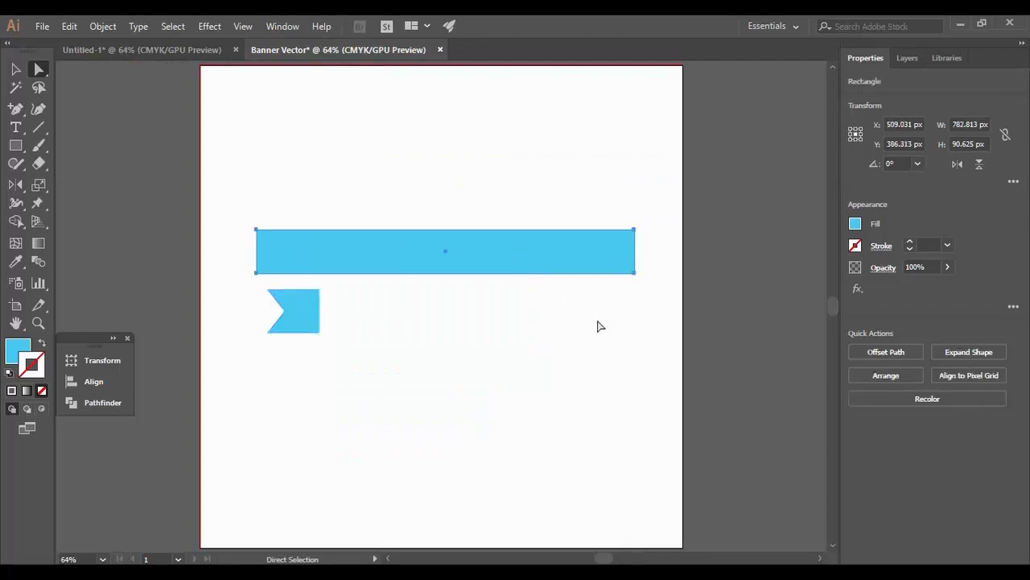
{"action": "left_click", "coordinate": [15, 70]}
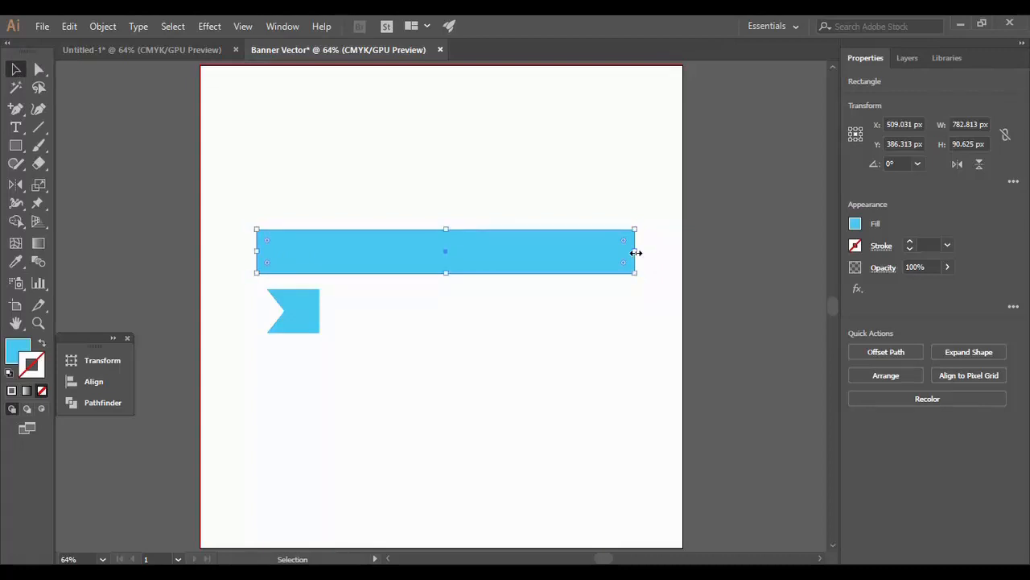
{"action": "left_click_drag", "start_coordinate": [636, 252], "coordinate": [530, 246]}
{"action": "left_click", "coordinate": [505, 357]}
{"action": "left_click_drag", "start_coordinate": [440, 245], "coordinate": [479, 253]}
{"action": "left_click", "coordinate": [494, 326]}
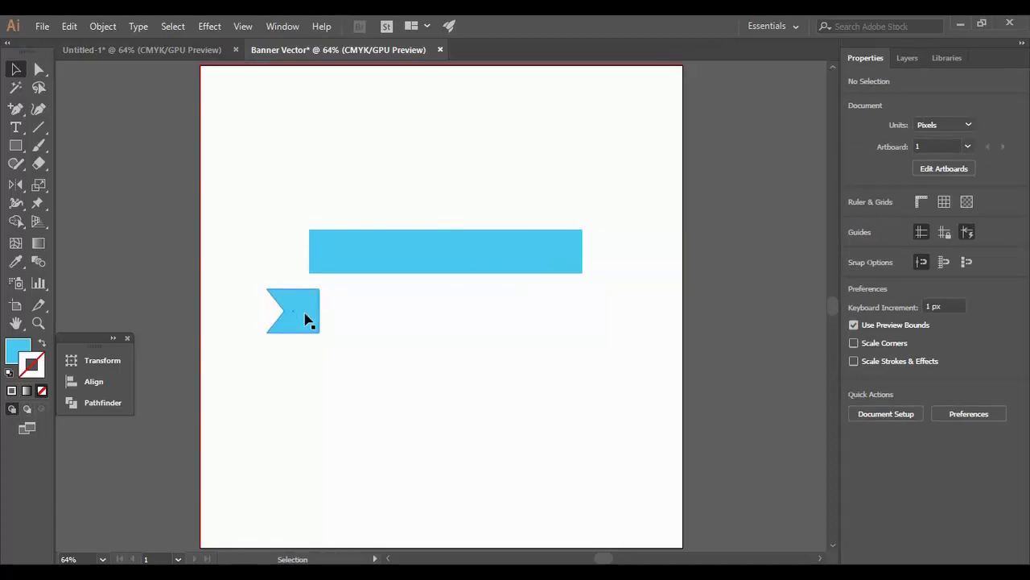
Move the notched tail up so its upper-right corner overlaps the lower-left end of the long rectangle
{"action": "left_click_drag", "start_coordinate": [304, 319], "coordinate": [308, 281]}
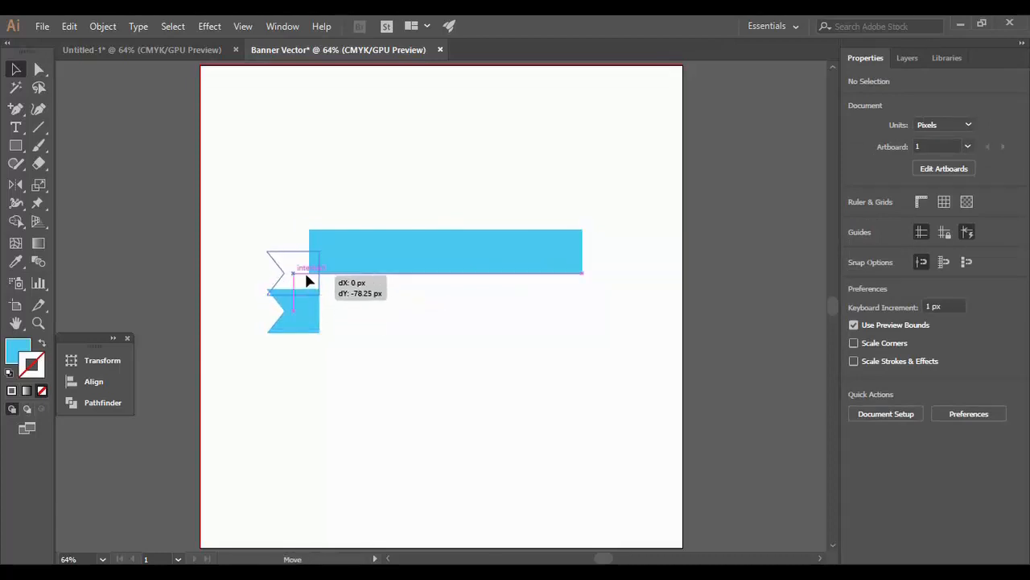
{"action": "left_click_drag", "start_coordinate": [310, 282], "coordinate": [313, 283]}
{"action": "left_click", "coordinate": [400, 367]}
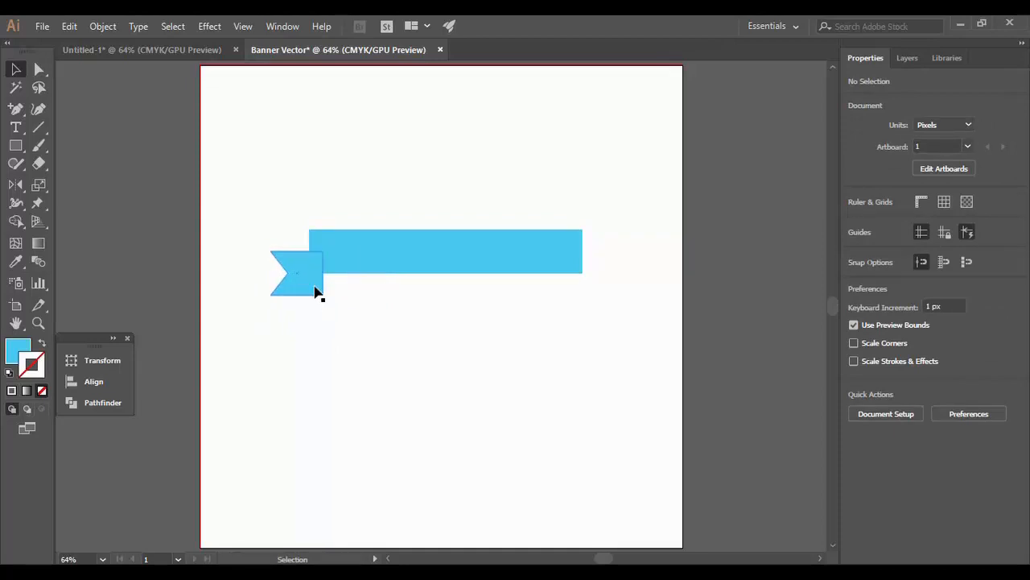
{"action": "left_click_drag", "start_coordinate": [315, 291], "coordinate": [309, 284]}
{"action": "left_click", "coordinate": [330, 319]}
Send the notched tail to the back, behind the long rectangle
{"action": "right_click", "coordinate": [308, 284]}
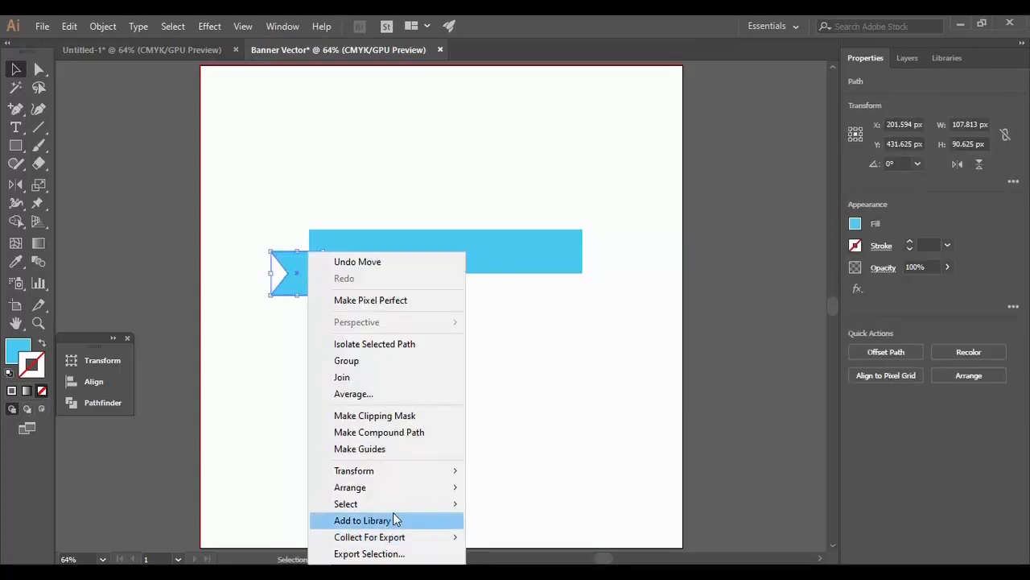
{"action": "mouse_move", "coordinate": [387, 486]}
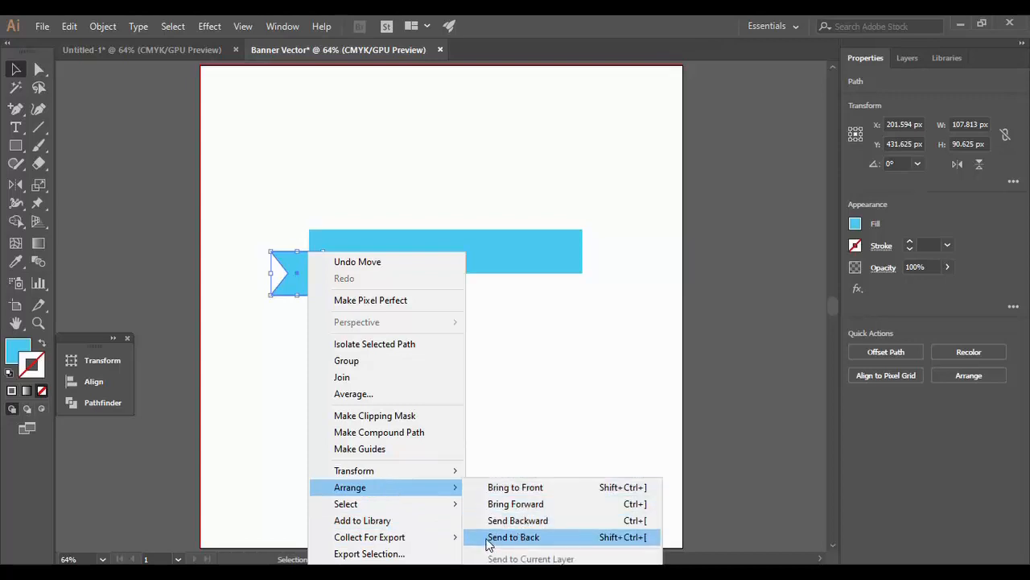
{"action": "left_click", "coordinate": [507, 537]}
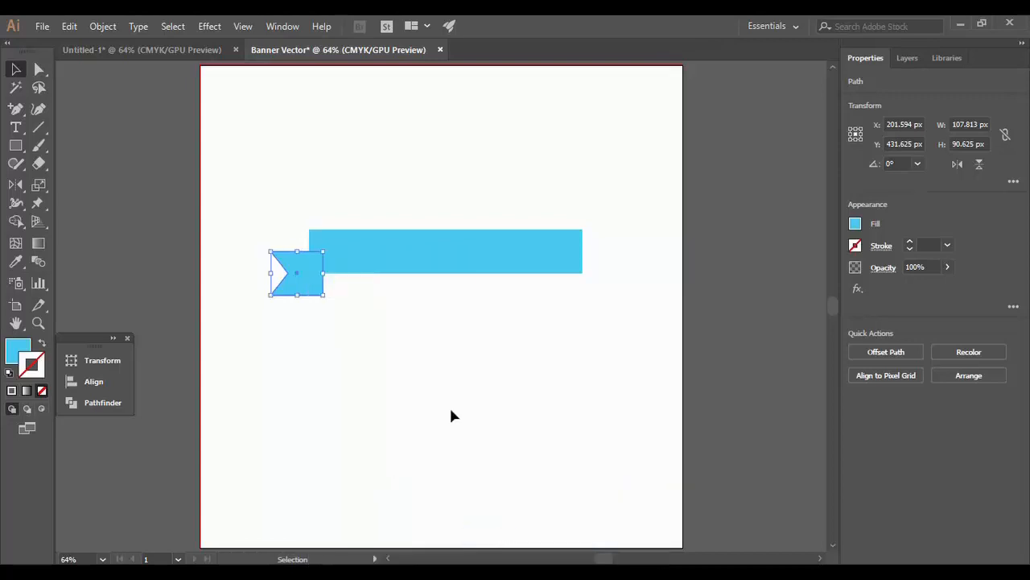
{"action": "left_click", "coordinate": [439, 394]}
Give the notched tail a dark purple-blue fill with no stroke
{"action": "left_click", "coordinate": [296, 282]}
{"action": "key", "text": "comma"}
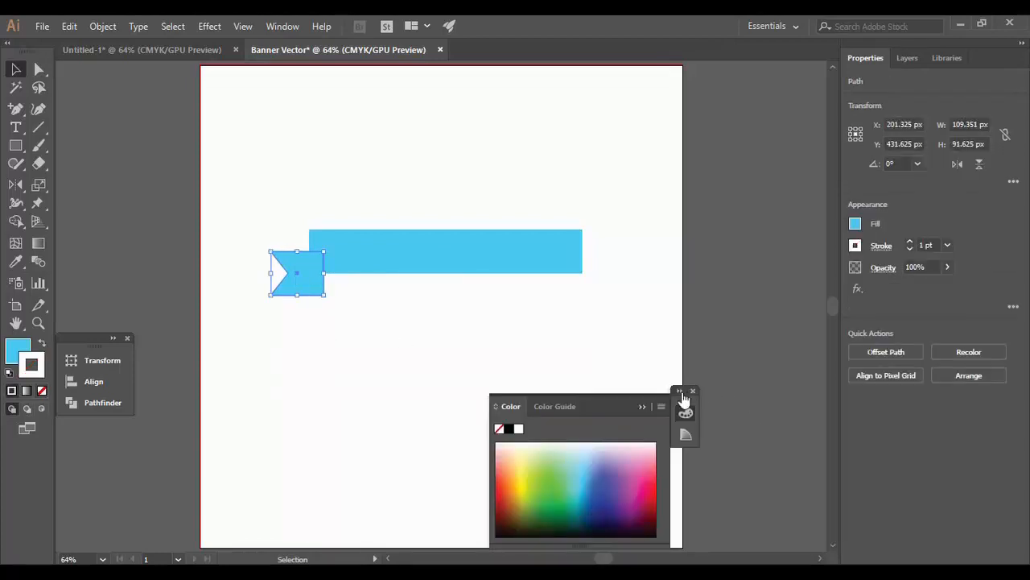
{"action": "left_click", "coordinate": [692, 392]}
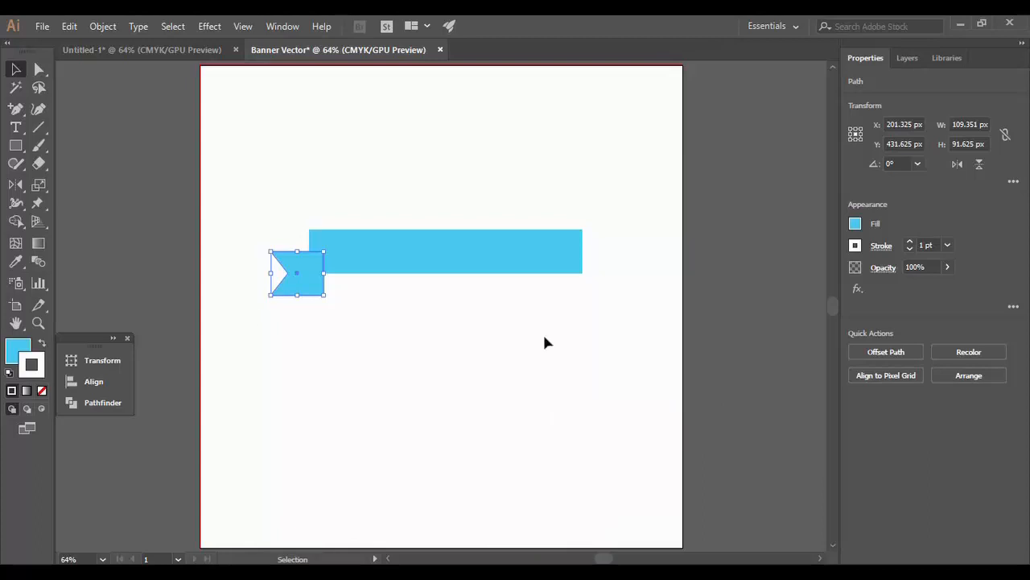
{"action": "left_click", "coordinate": [43, 391]}
{"action": "left_click", "coordinate": [14, 348]}
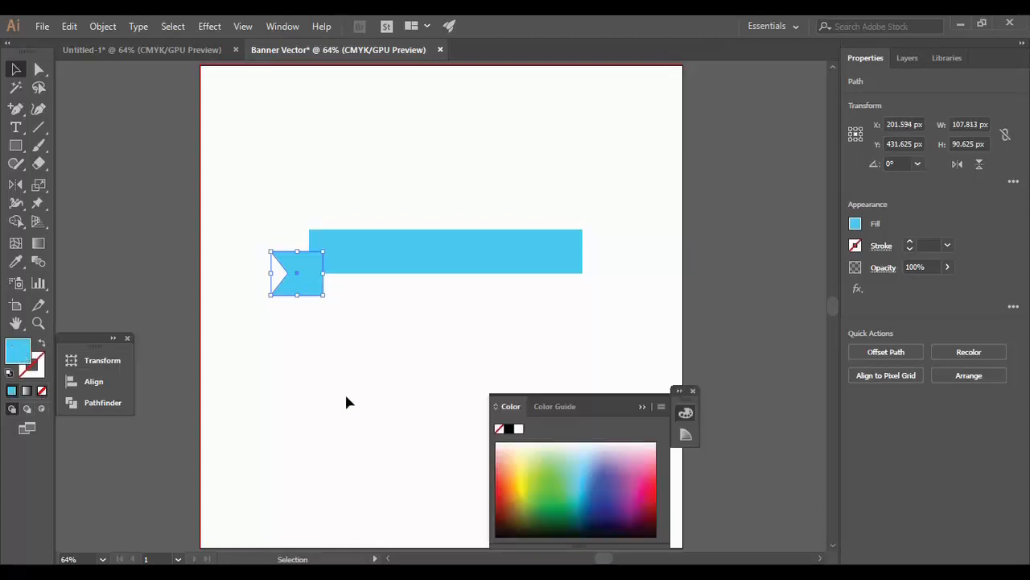
{"action": "left_click_drag", "start_coordinate": [612, 483], "coordinate": [616, 497]}
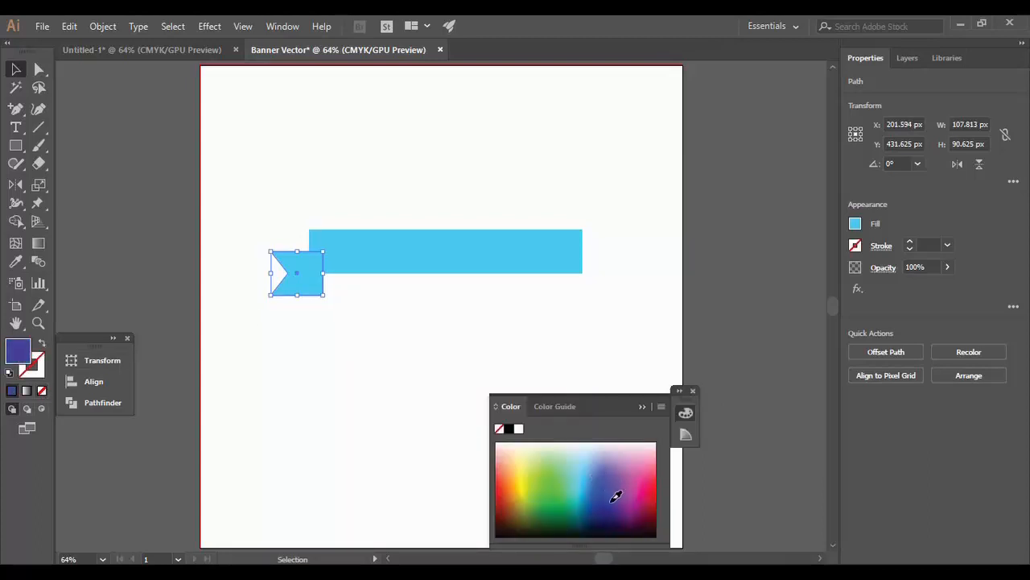
{"action": "left_click", "coordinate": [692, 390]}
{"action": "left_click", "coordinate": [259, 392]}
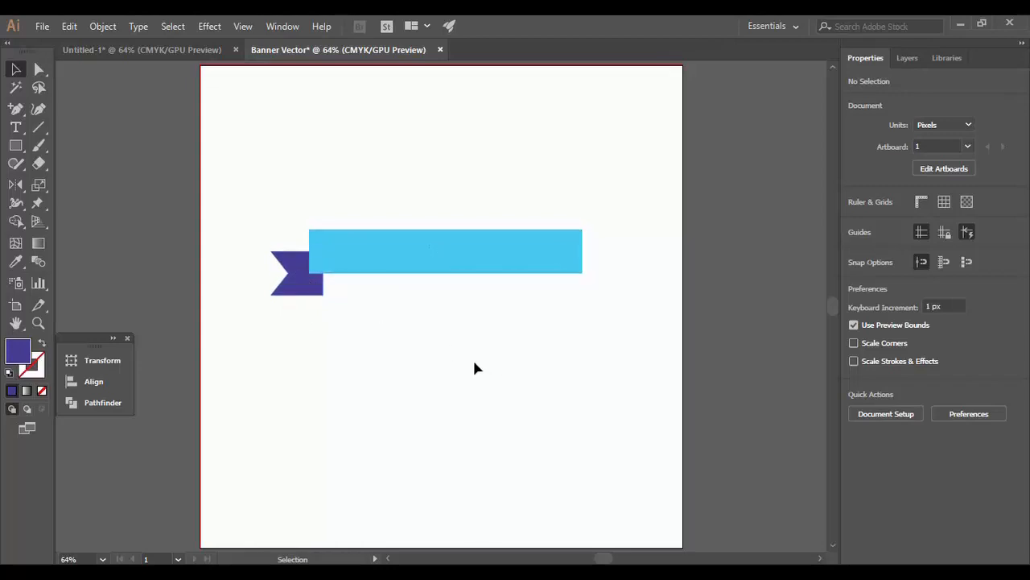
Start an Envelope Distort warp on the long blue rectangle, keeping its preview in view
{"action": "left_click", "coordinate": [493, 266]}
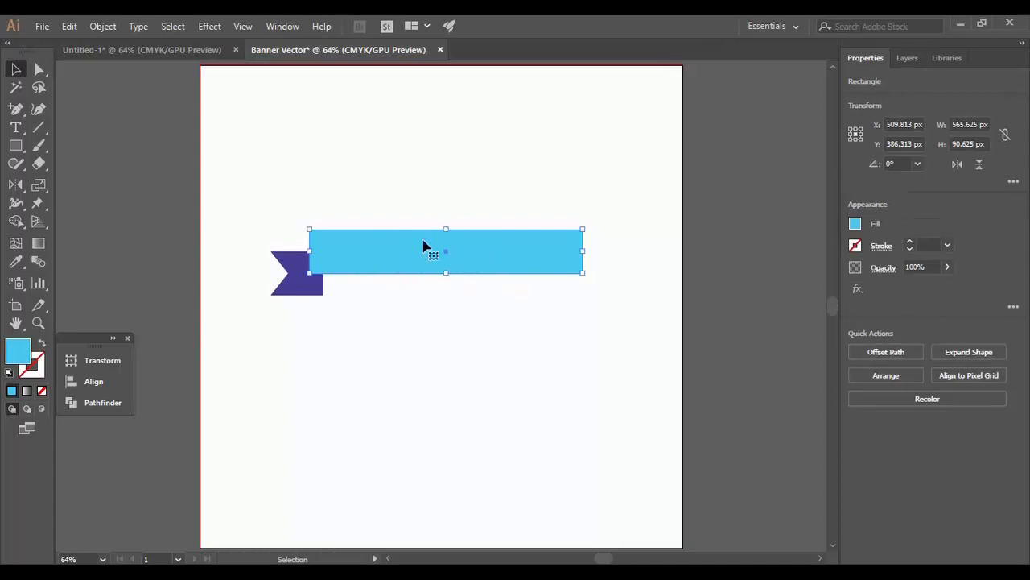
{"action": "left_click", "coordinate": [103, 27]}
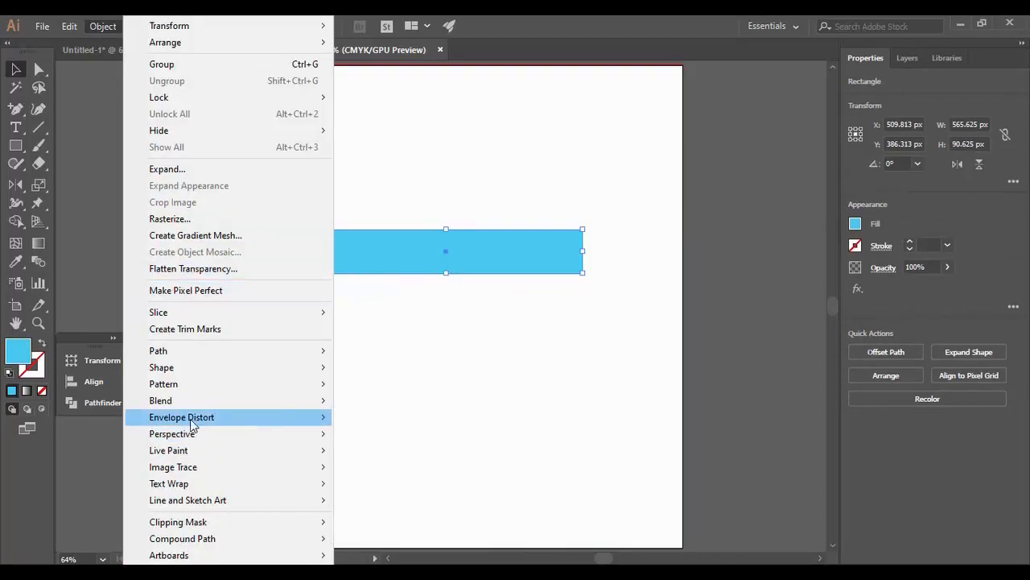
{"action": "mouse_move", "coordinate": [193, 425]}
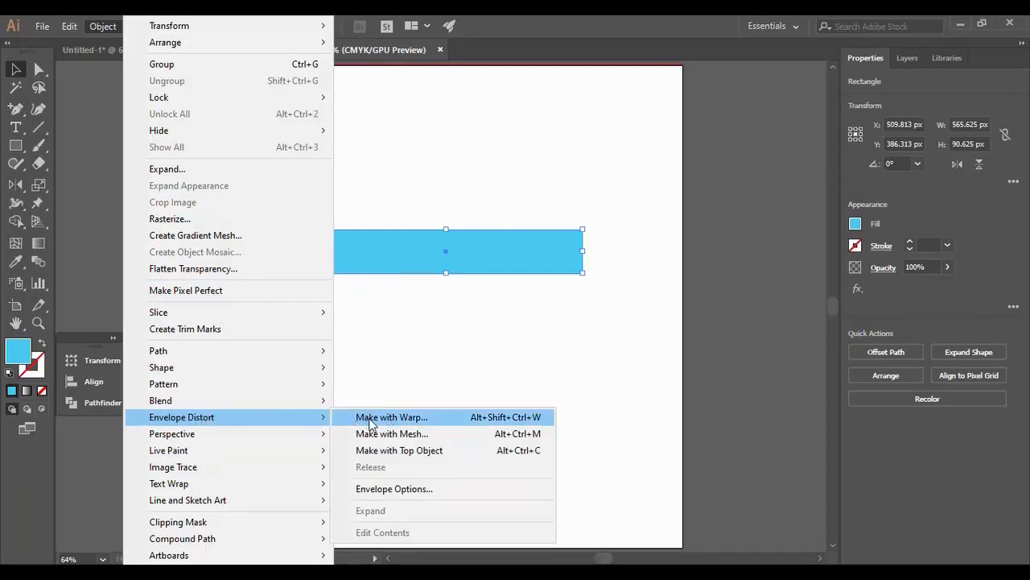
{"action": "left_click", "coordinate": [403, 418]}
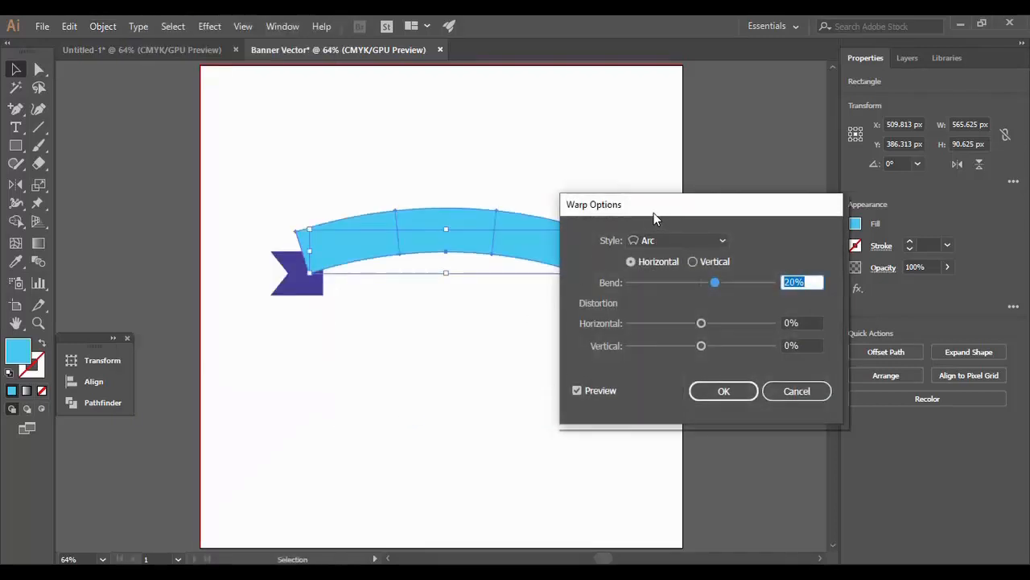
{"action": "left_click_drag", "start_coordinate": [654, 213], "coordinate": [711, 267]}
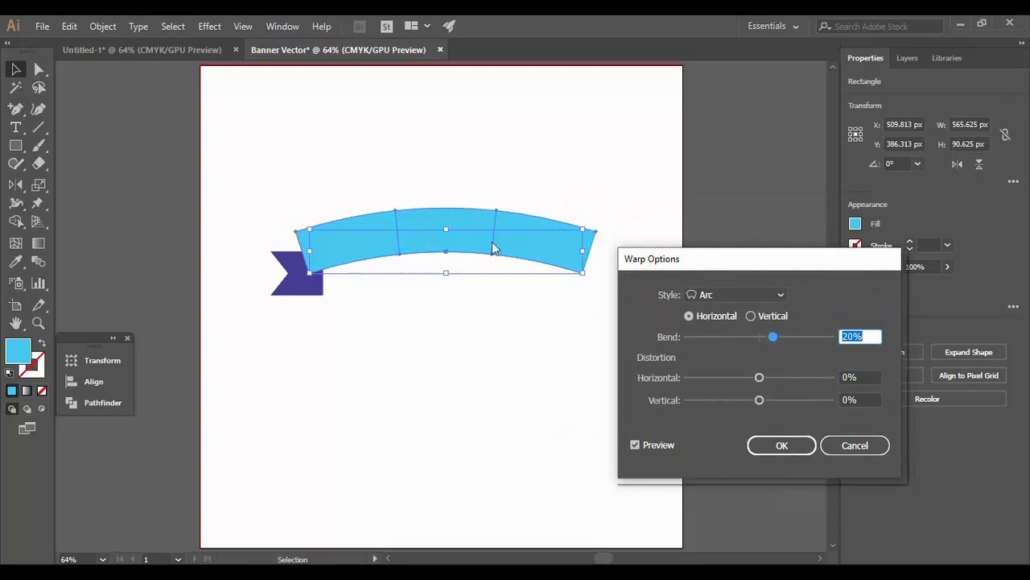
Try the Arc Lower, Arc Upper, Bulge and Flag warp styles on the long blue rectangle
{"action": "left_click", "coordinate": [780, 295]}
{"action": "left_click", "coordinate": [755, 326]}
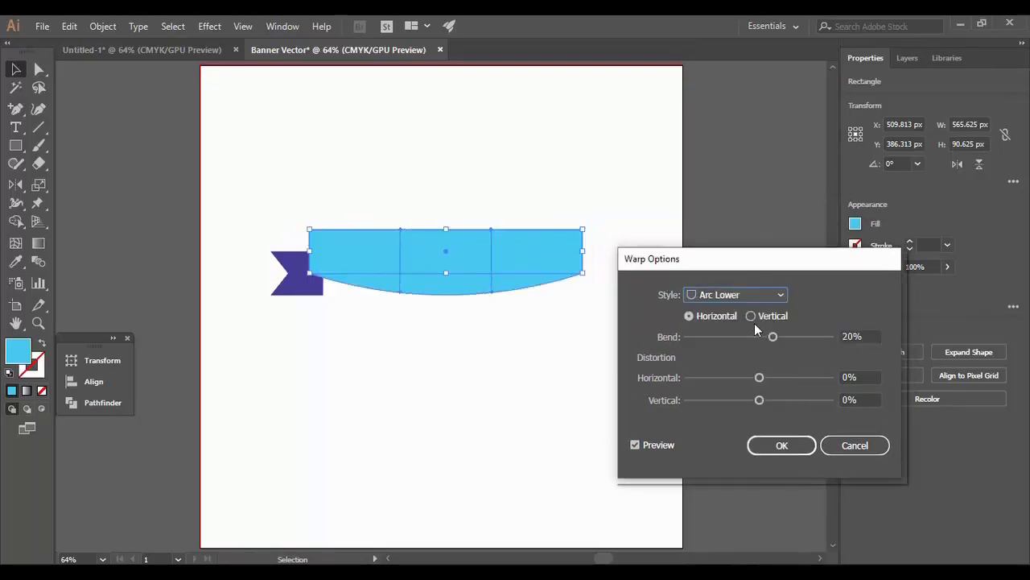
{"action": "left_click", "coordinate": [762, 299]}
{"action": "left_click", "coordinate": [745, 342]}
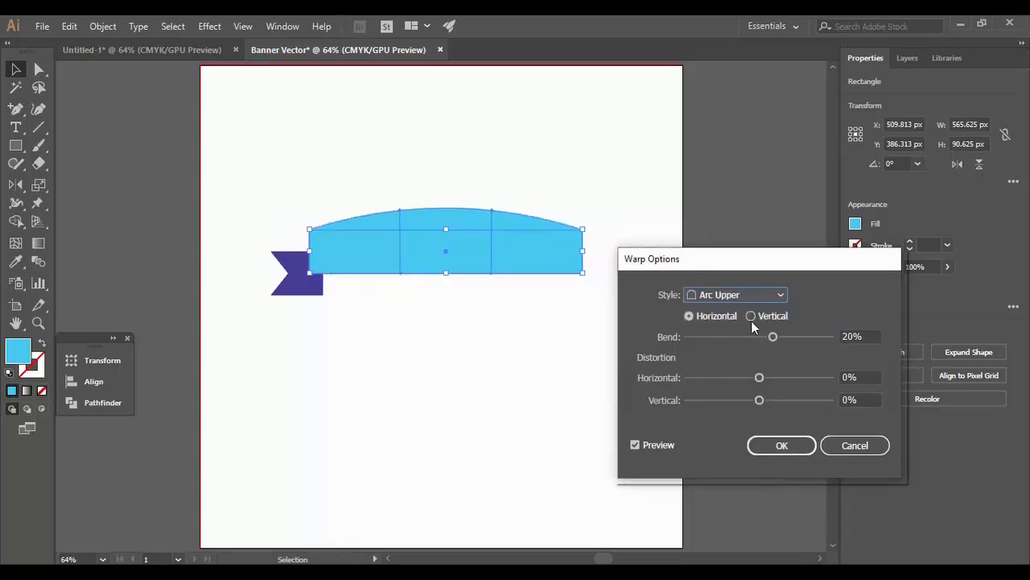
{"action": "left_click", "coordinate": [759, 299]}
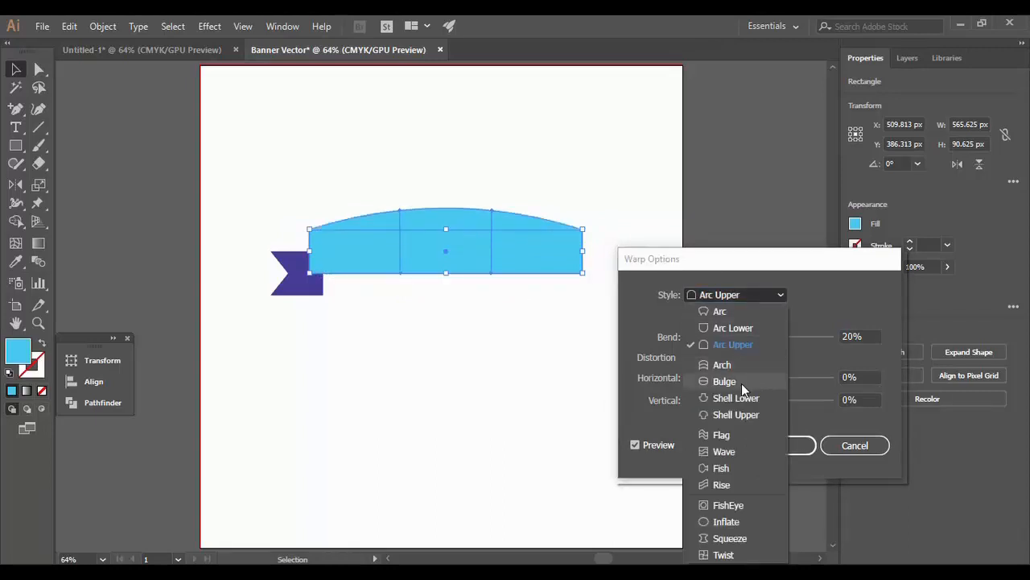
{"action": "left_click", "coordinate": [742, 383]}
{"action": "left_click", "coordinate": [775, 296]}
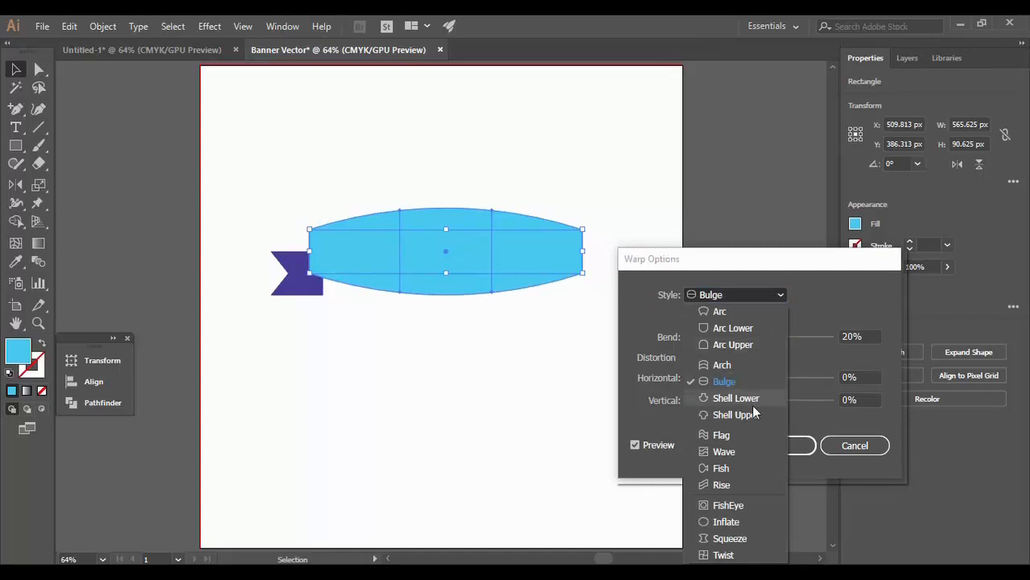
{"action": "left_click", "coordinate": [723, 435]}
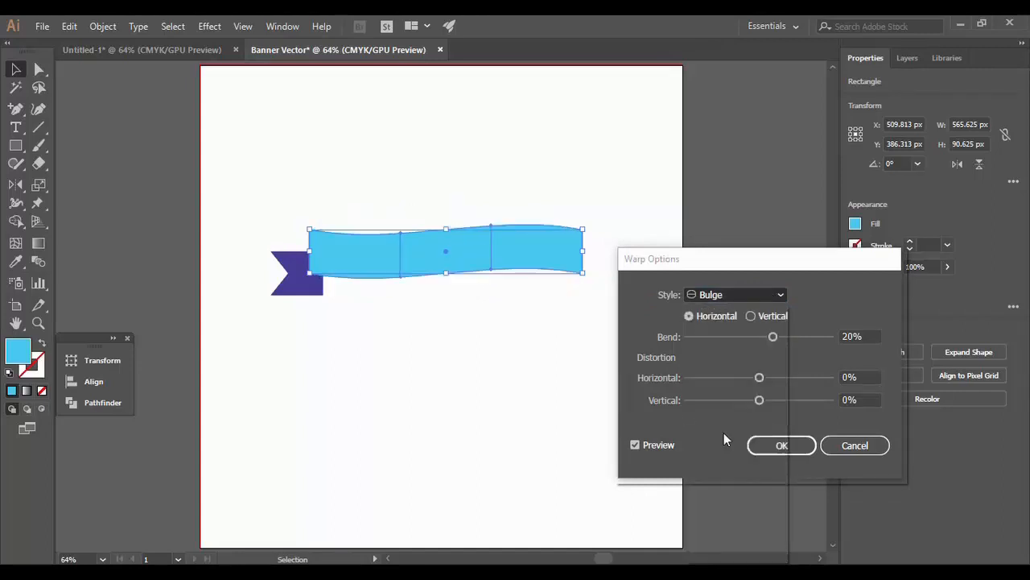
Warp the long blue rectangle with the horizontal Arc style at 20% bend
{"action": "left_click", "coordinate": [774, 296]}
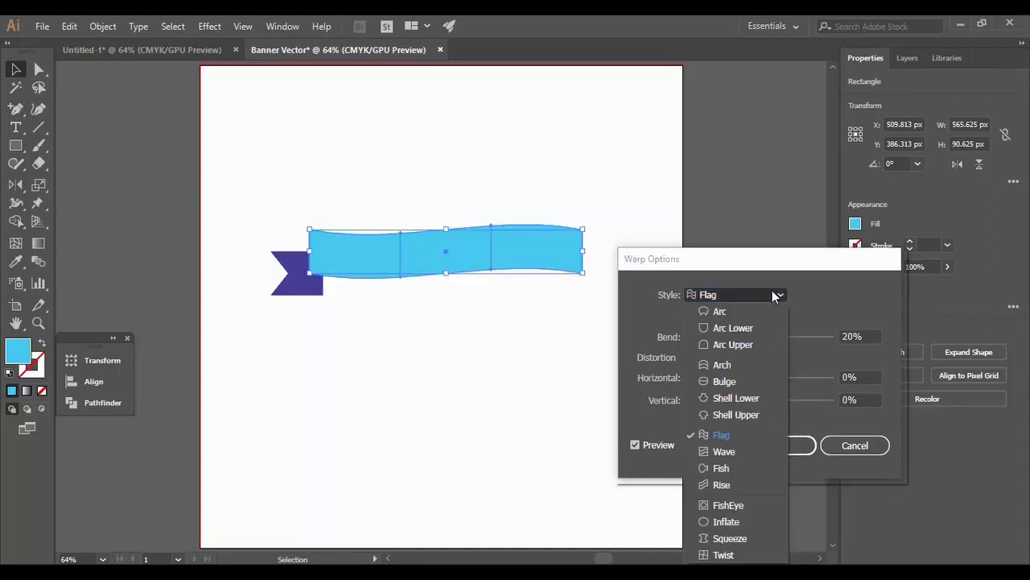
{"action": "left_click", "coordinate": [722, 312]}
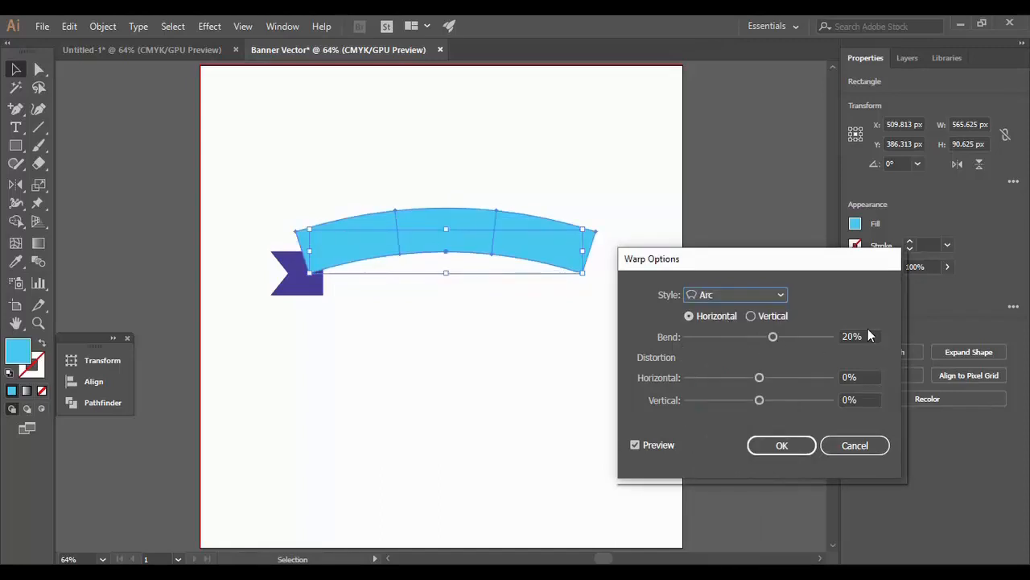
{"action": "mouse_move", "coordinate": [775, 336]}
{"action": "left_mouse_down"}
{"action": "mouse_move", "coordinate": [802, 336]}
{"action": "mouse_move", "coordinate": [729, 345]}
{"action": "mouse_move", "coordinate": [774, 338]}
{"action": "left_mouse_up"}
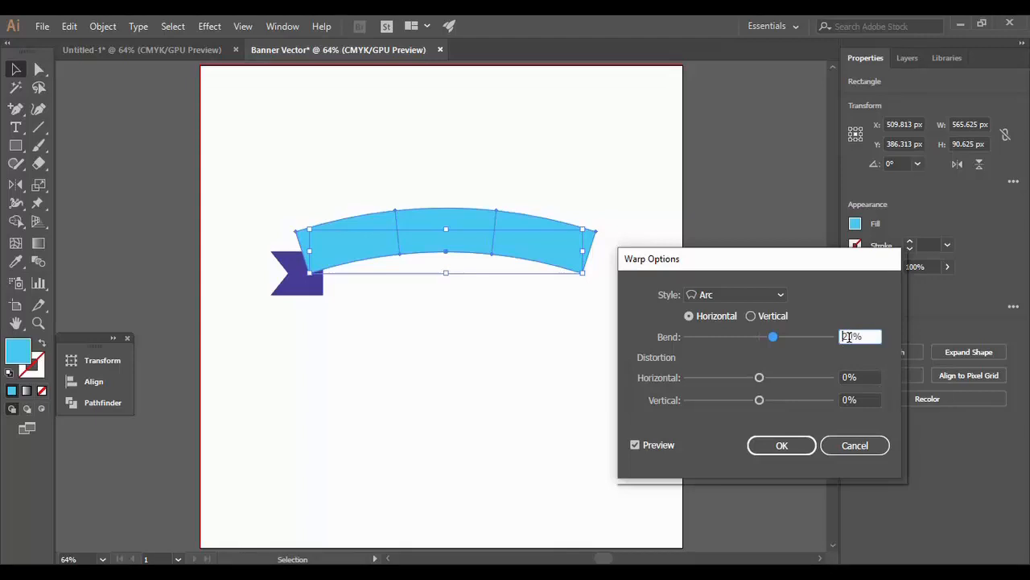
{"action": "left_click", "coordinate": [796, 445]}
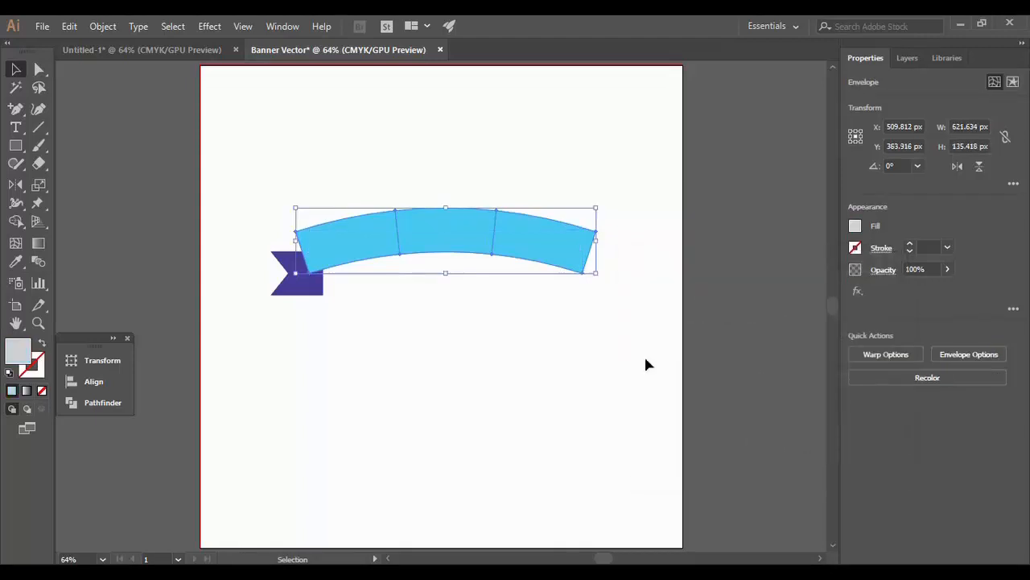
{"action": "left_click", "coordinate": [437, 314]}
Warp the purple notched tail with a horizontal Arc envelope at 20% bend
{"action": "left_click", "coordinate": [306, 286]}
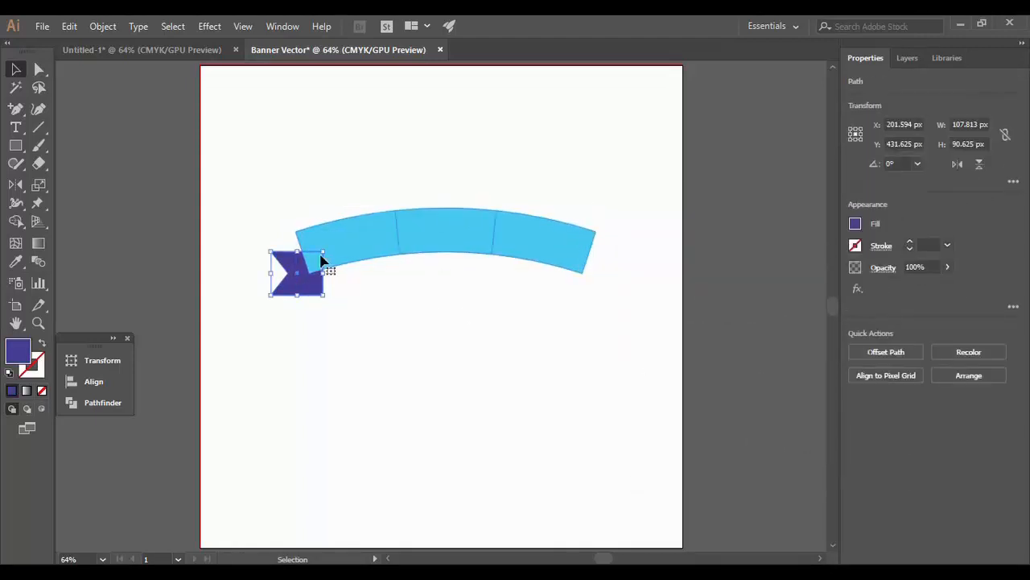
{"action": "left_click", "coordinate": [103, 26]}
{"action": "mouse_move", "coordinate": [214, 418]}
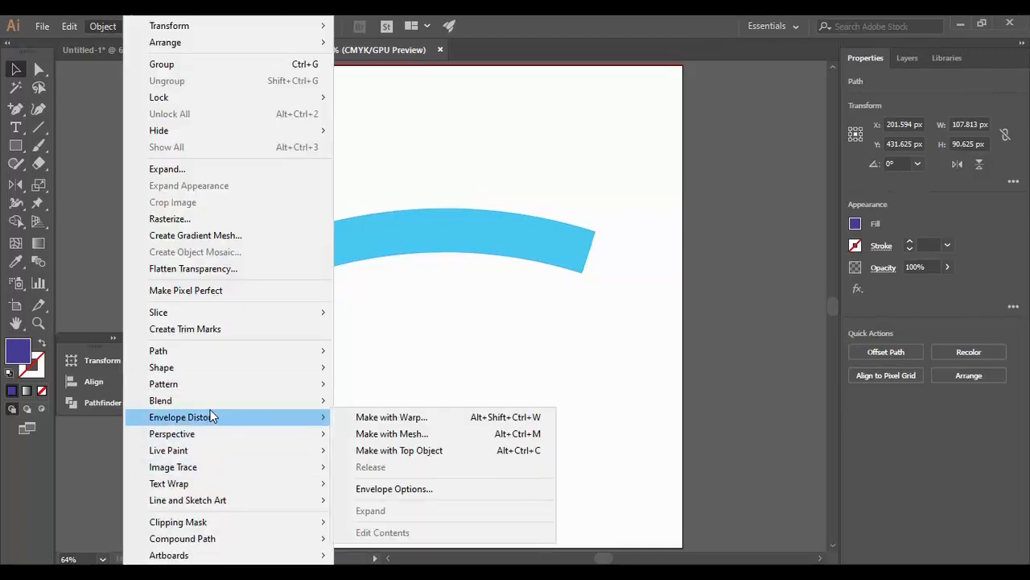
{"action": "left_click", "coordinate": [412, 425]}
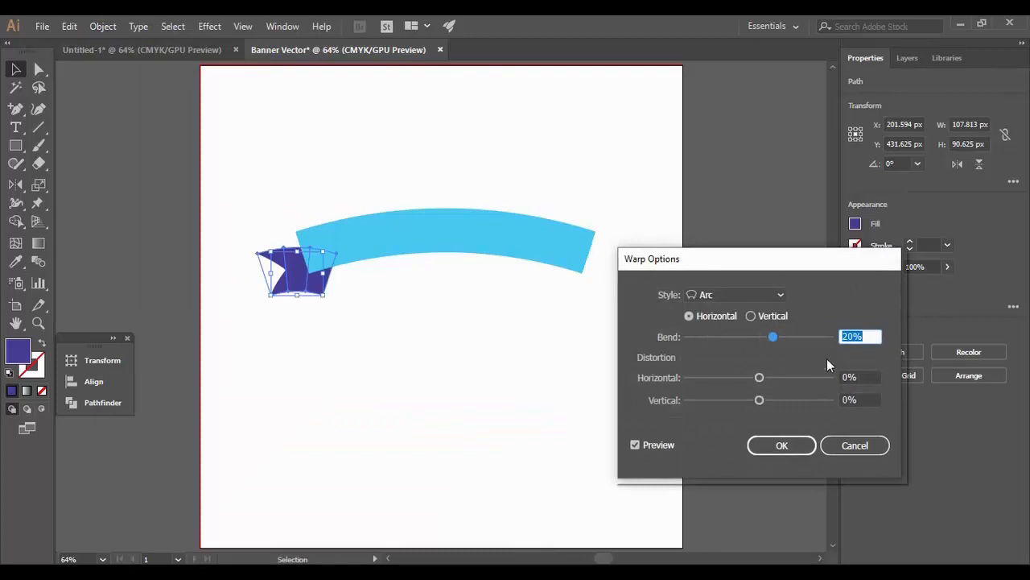
{"action": "left_click", "coordinate": [781, 446]}
{"action": "left_click", "coordinate": [437, 373]}
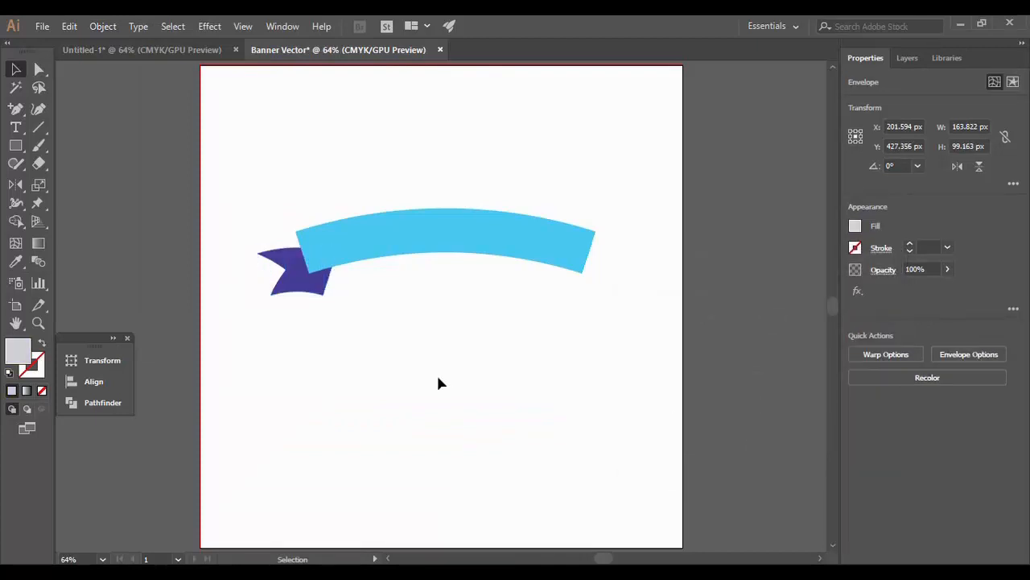
Expand the warped blue ribbon's object and fill into editable paths
{"action": "left_click", "coordinate": [437, 244]}
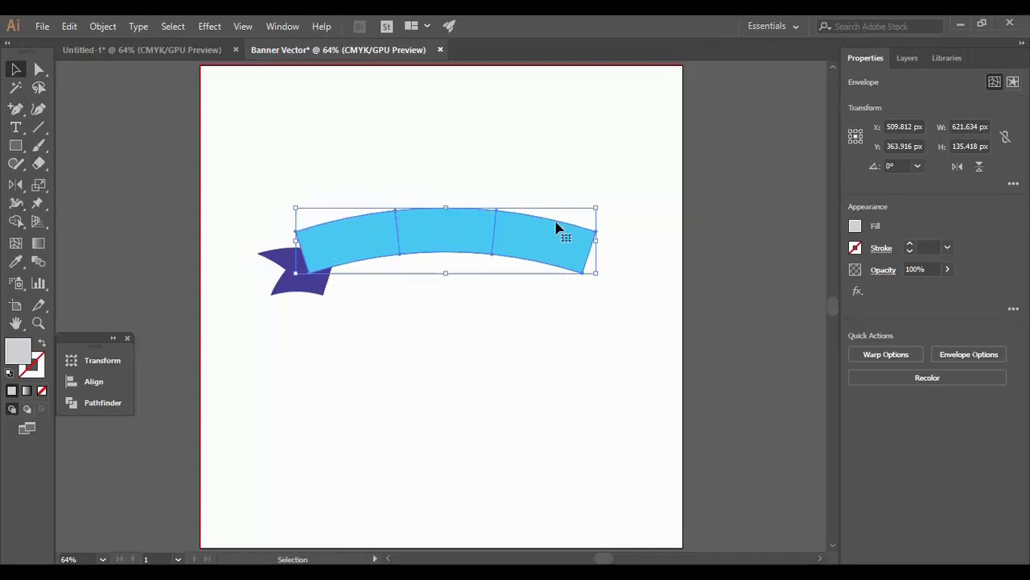
{"action": "left_click", "coordinate": [105, 27]}
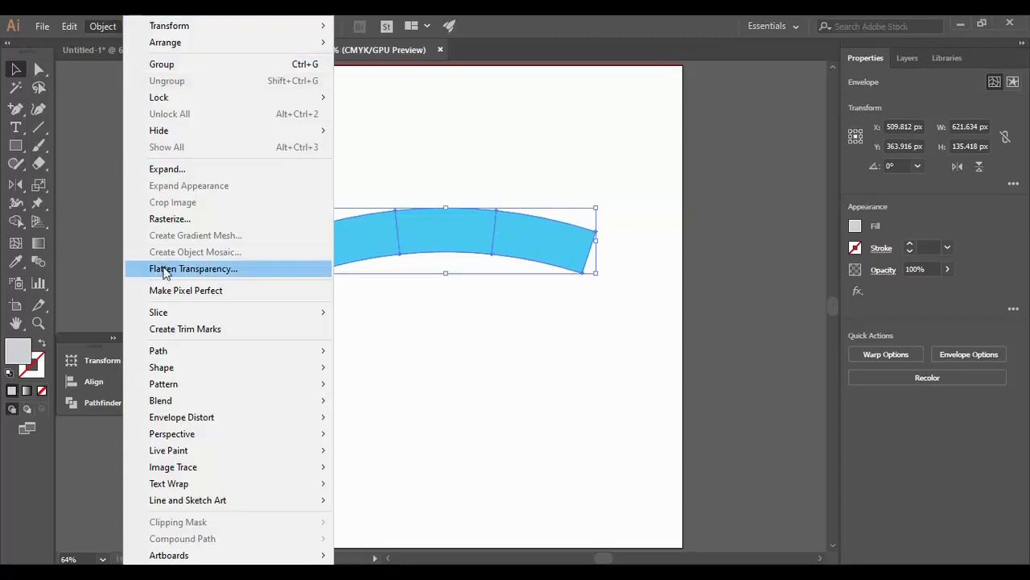
{"action": "left_click", "coordinate": [165, 172]}
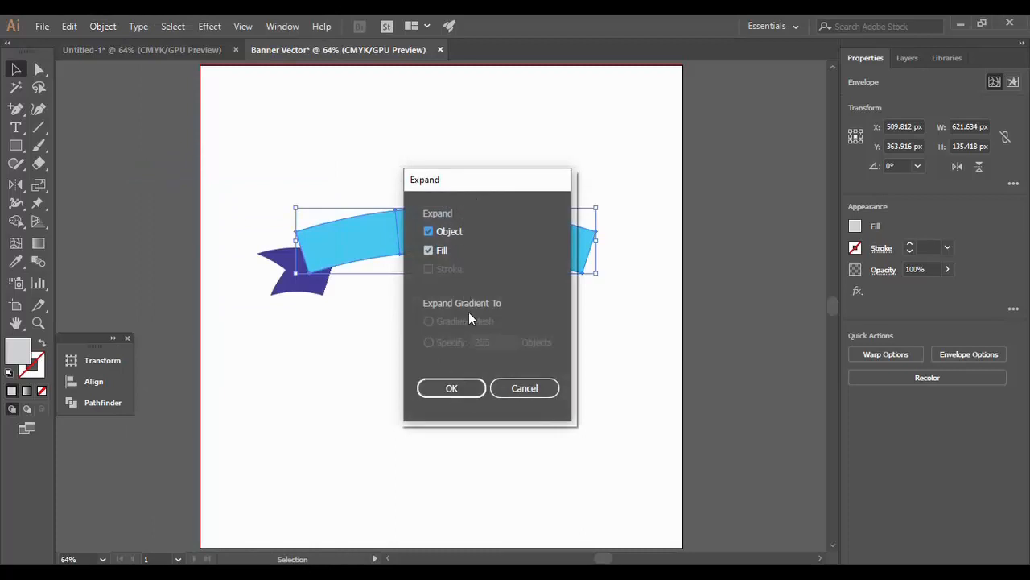
{"action": "left_click", "coordinate": [437, 391]}
{"action": "left_click", "coordinate": [435, 387]}
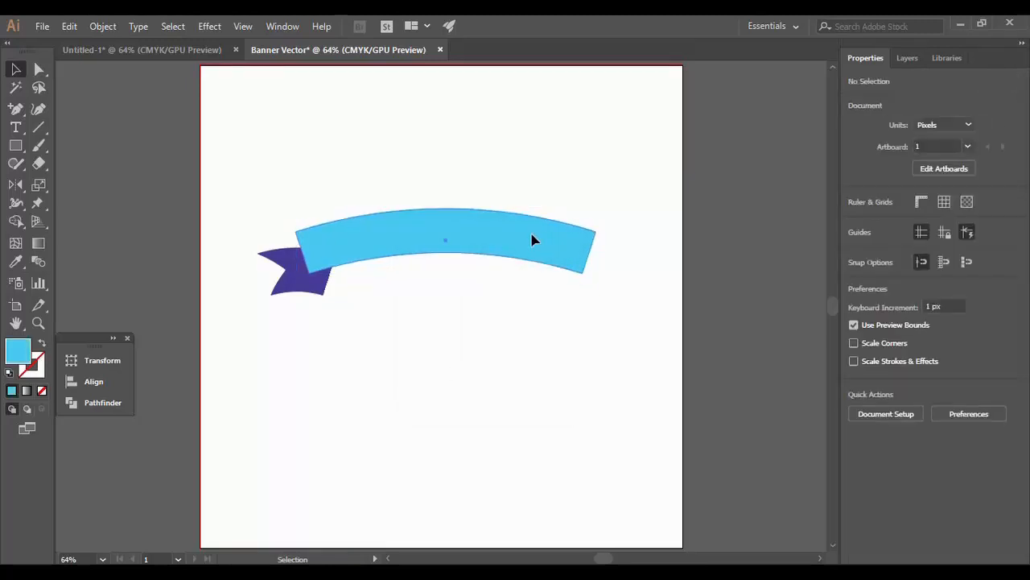
{"action": "left_click", "coordinate": [535, 241]}
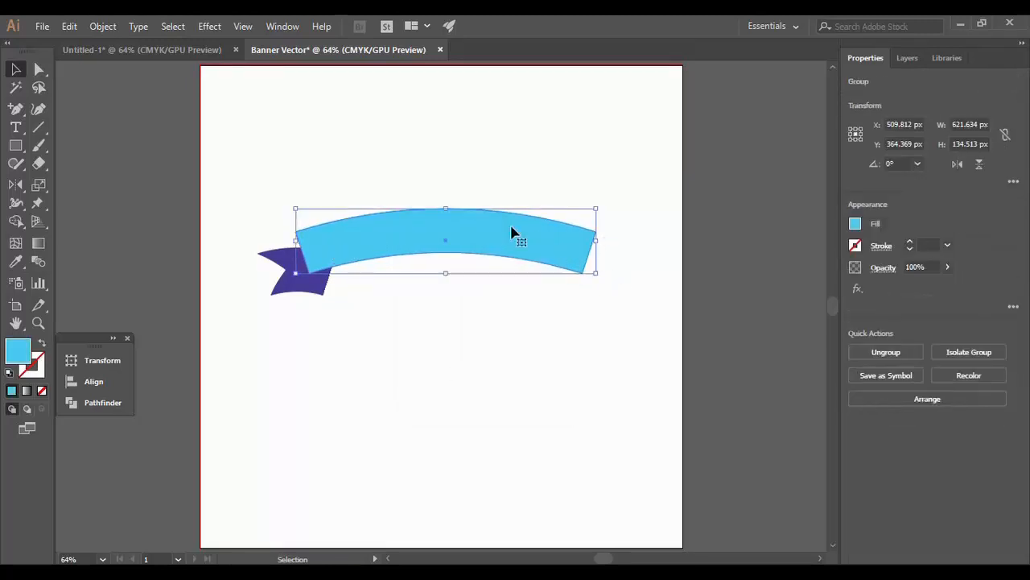
{"action": "left_click", "coordinate": [561, 378]}
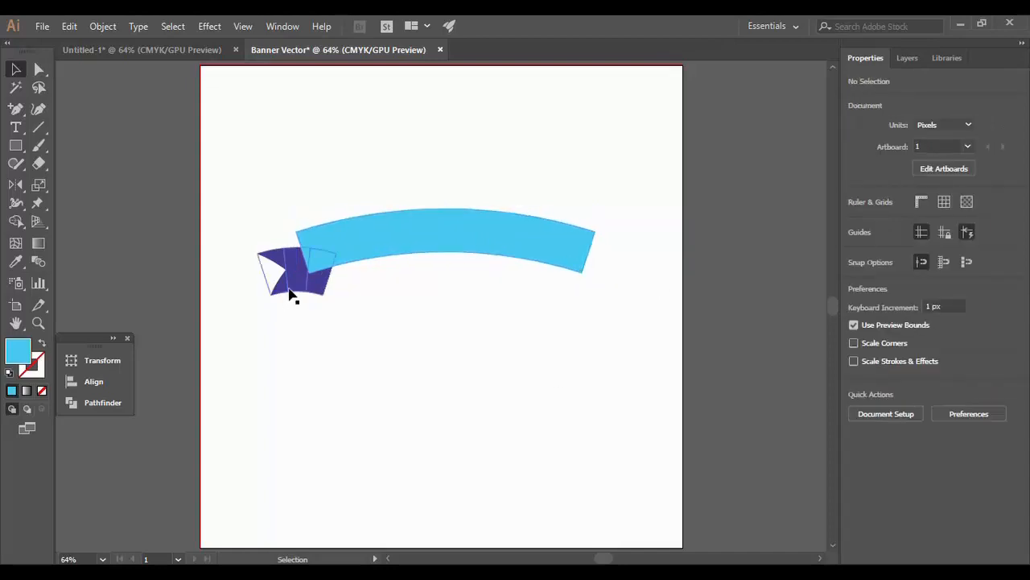
Expand the warped purple tail's object and fill into editable paths
{"action": "left_click", "coordinate": [289, 293]}
{"action": "left_click", "coordinate": [102, 25]}
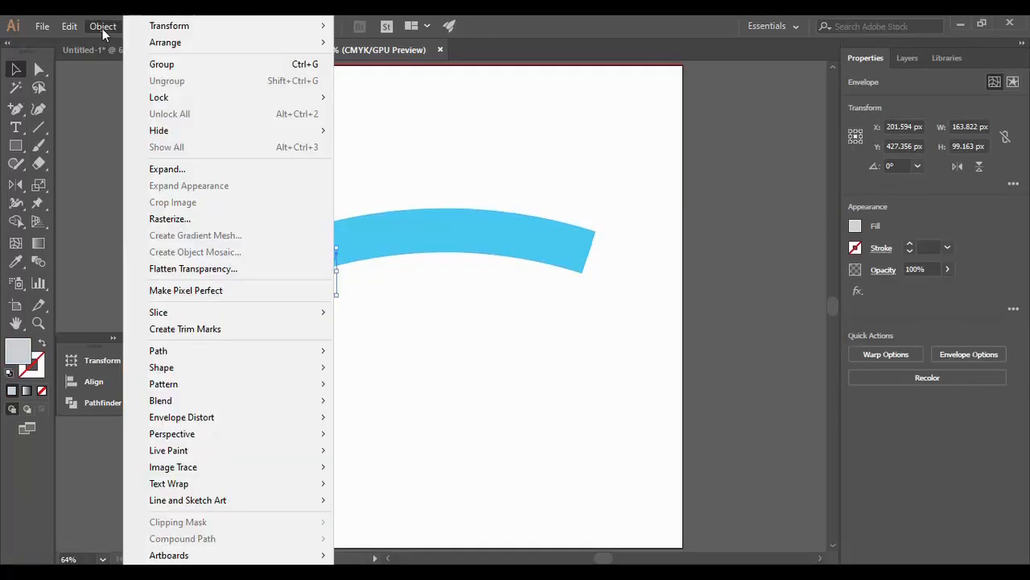
{"action": "left_click", "coordinate": [178, 170]}
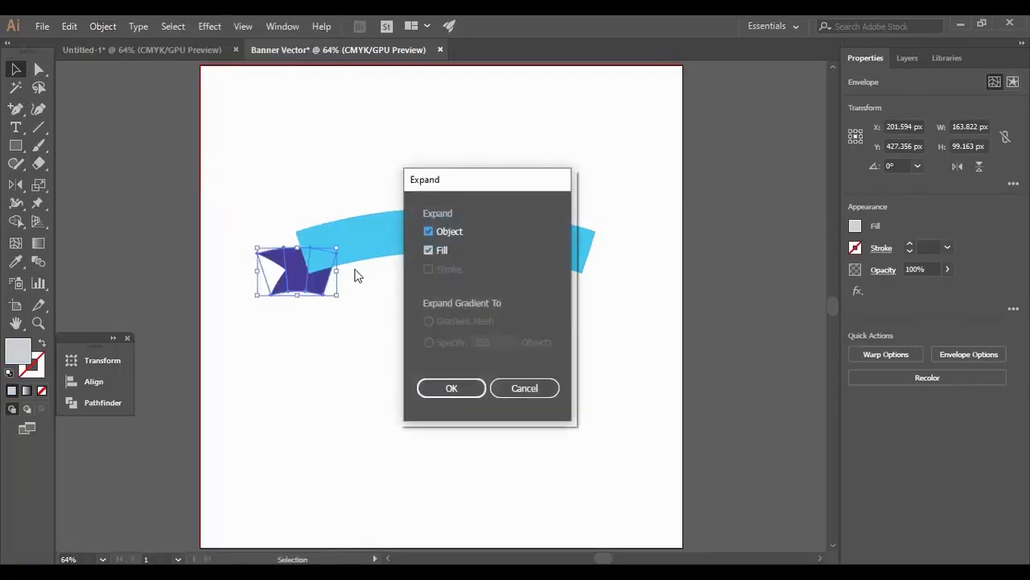
{"action": "left_click", "coordinate": [451, 388]}
{"action": "left_click", "coordinate": [382, 371]}
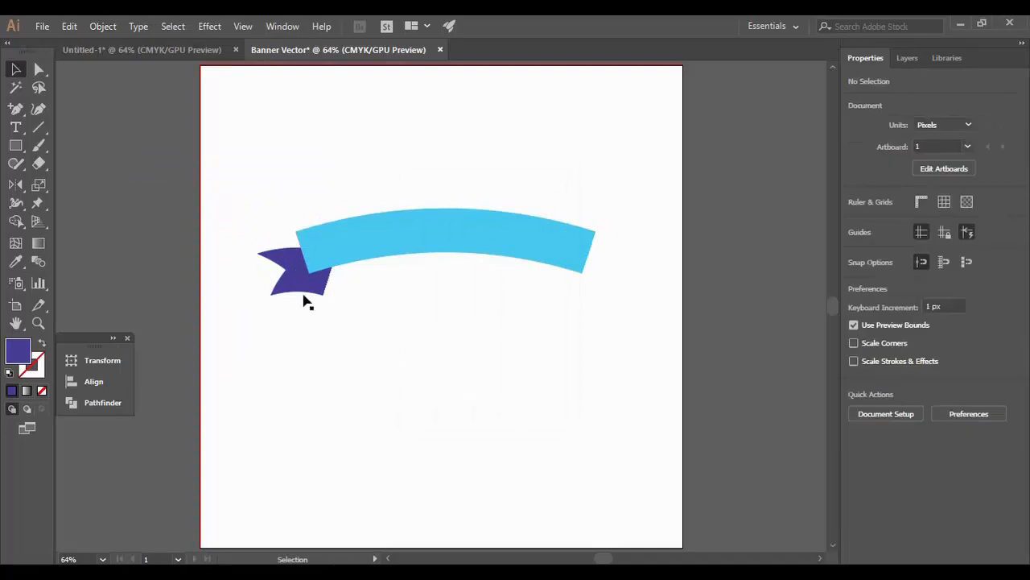
Draw a closed fold shape with the Pen tool, curving from the purple tail's lower-right corner to the ribbon's lower-left corner and peaking inside the ribbon
{"action": "key", "text": "ctrl+plus"}
{"action": "key", "text": "ctrl+plus"}
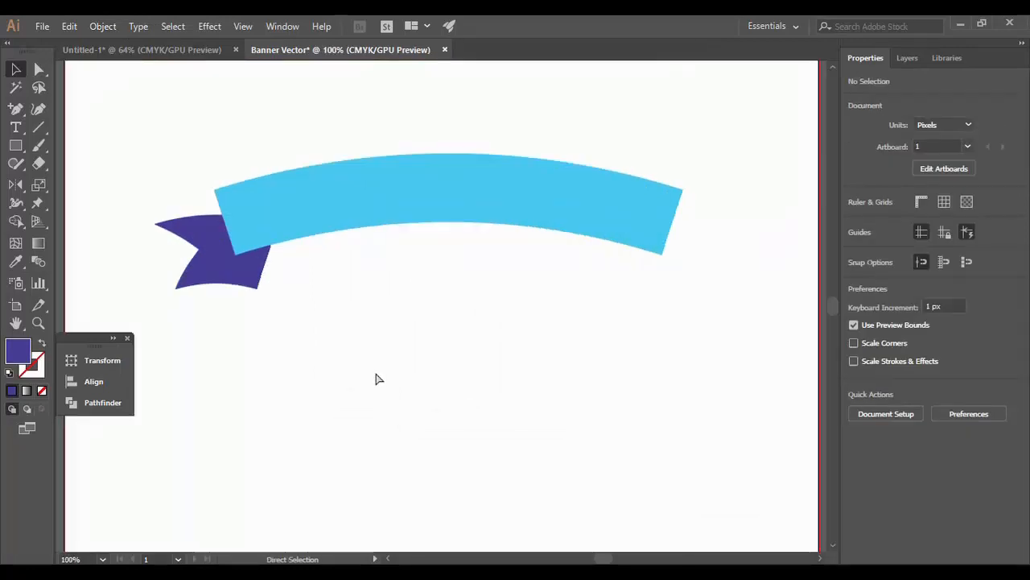
{"action": "mouse_move", "coordinate": [603, 558]}
{"action": "left_mouse_down"}
{"action": "mouse_move", "coordinate": [592, 558]}
{"action": "mouse_move", "coordinate": [605, 559]}
{"action": "left_mouse_up"}
{"action": "key", "text": "ctrl+plus"}
{"action": "key", "text": "ctrl+plus"}
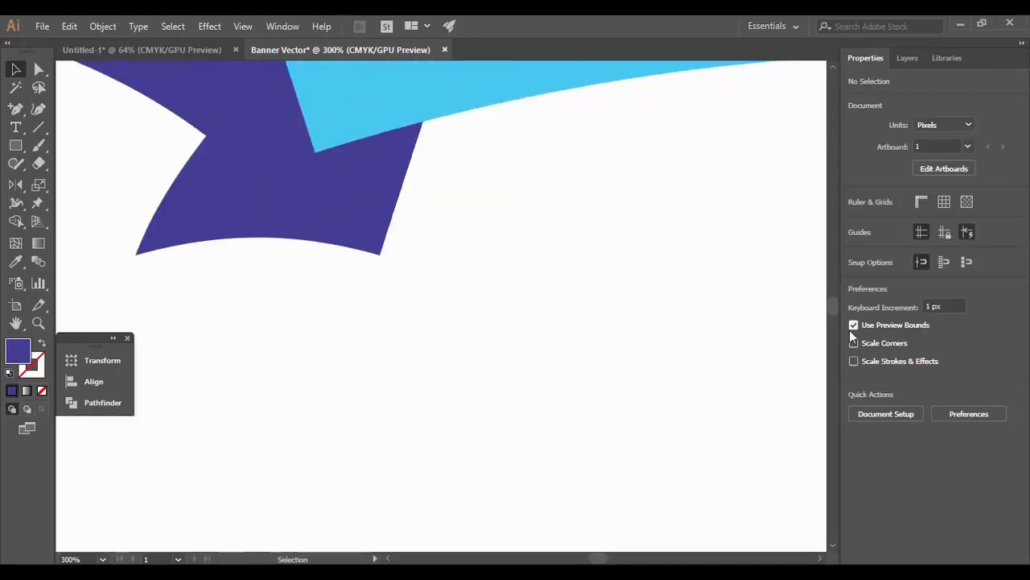
{"action": "scroll", "coordinate": [833, 314], "scroll_direction": "up", "scroll_amount": 4}
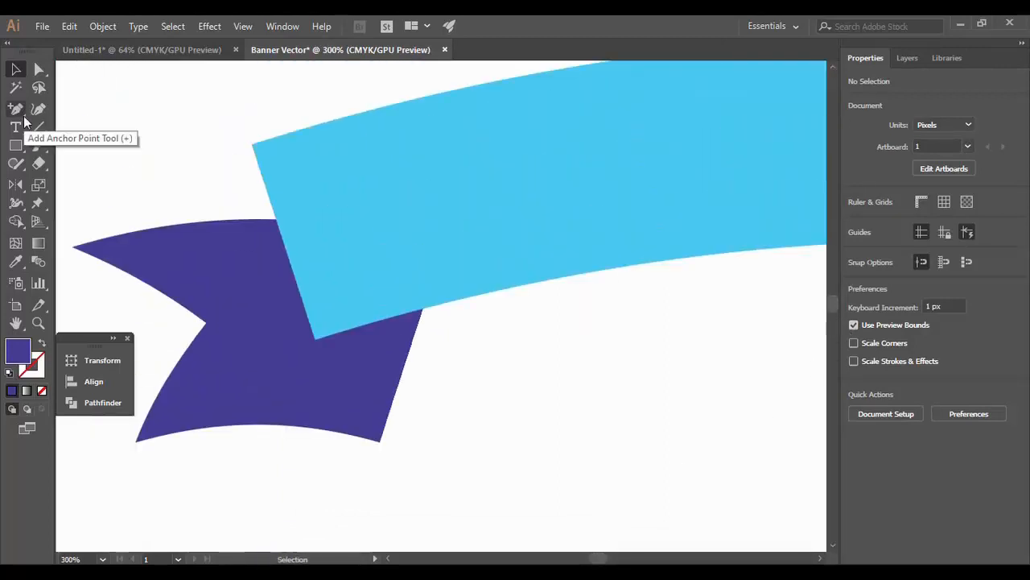
{"action": "left_click", "coordinate": [24, 115]}
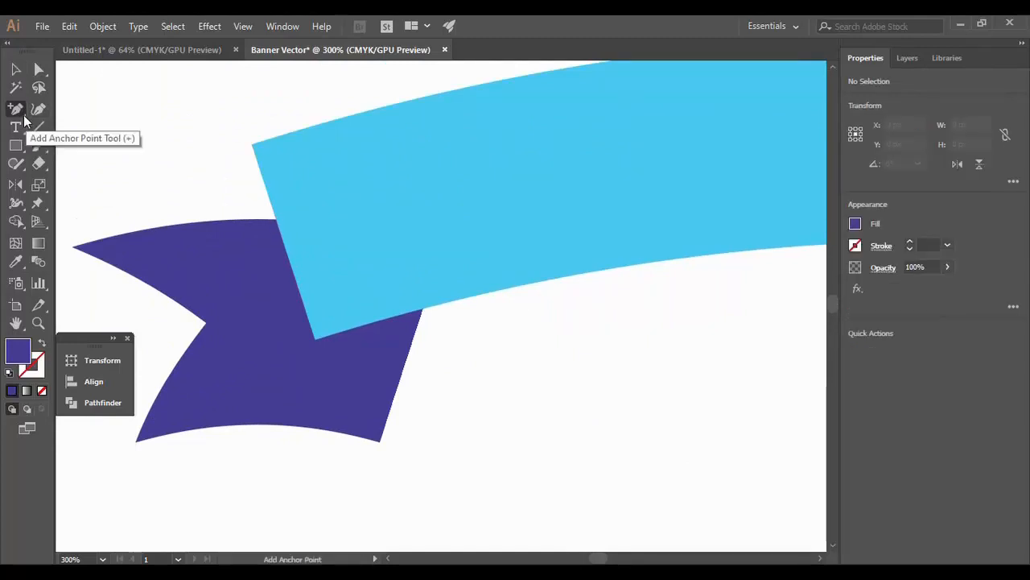
{"action": "left_click_drag", "start_coordinate": [23, 116], "coordinate": [50, 110]}
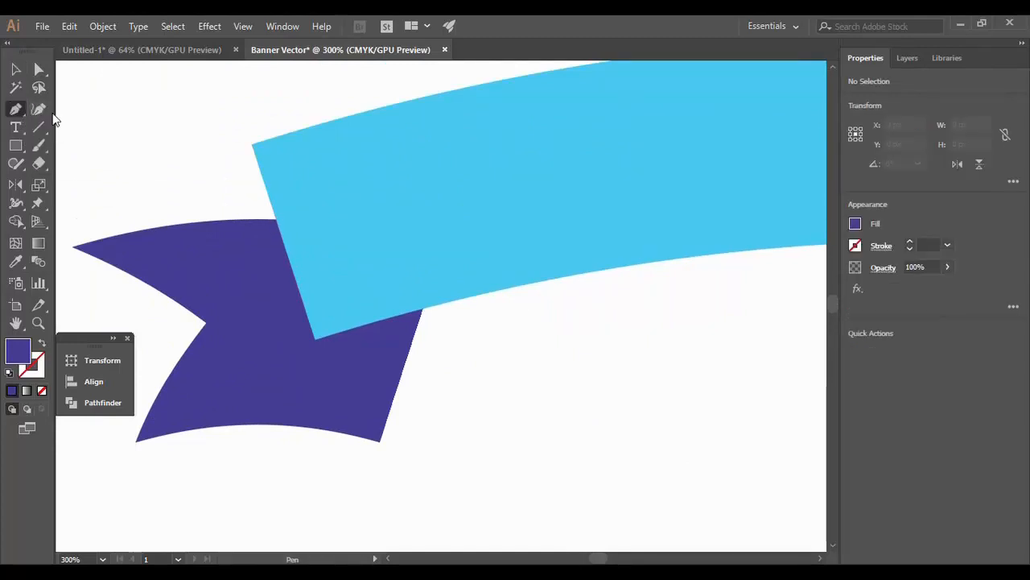
{"action": "left_click", "coordinate": [378, 442]}
{"action": "left_click_drag", "start_coordinate": [316, 339], "coordinate": [259, 334]}
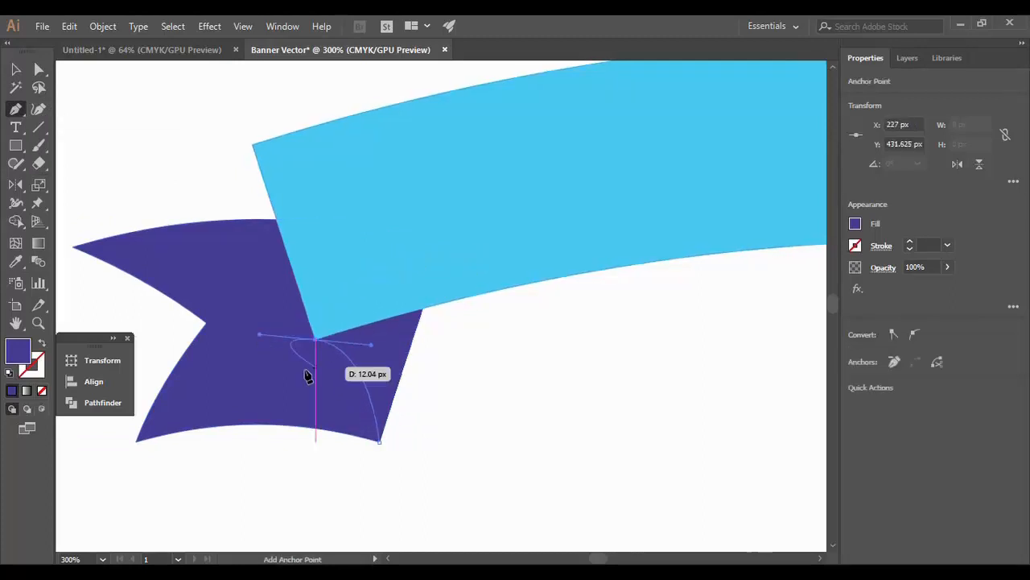
{"action": "left_click", "coordinate": [315, 339]}
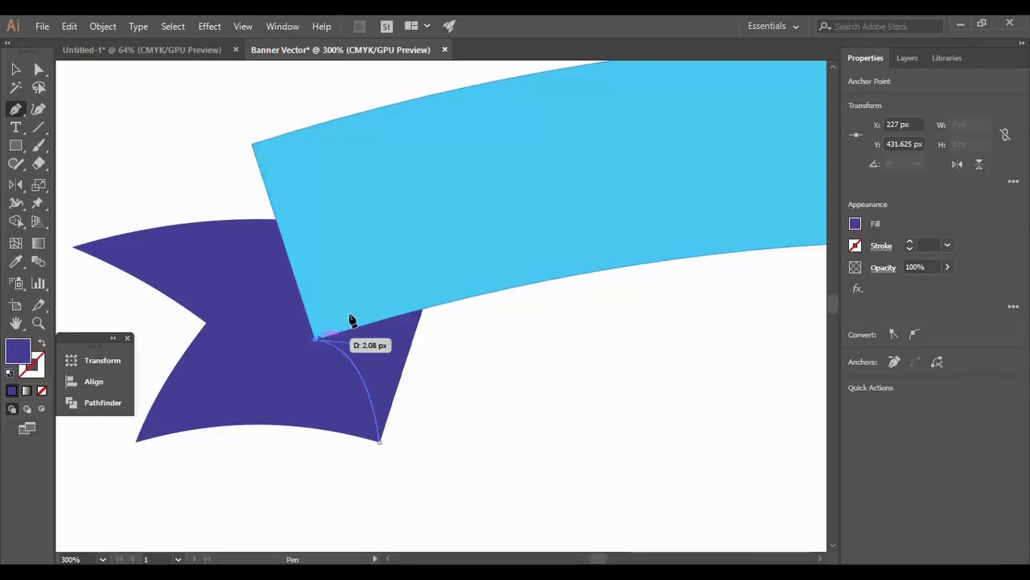
{"action": "left_click", "coordinate": [435, 240]}
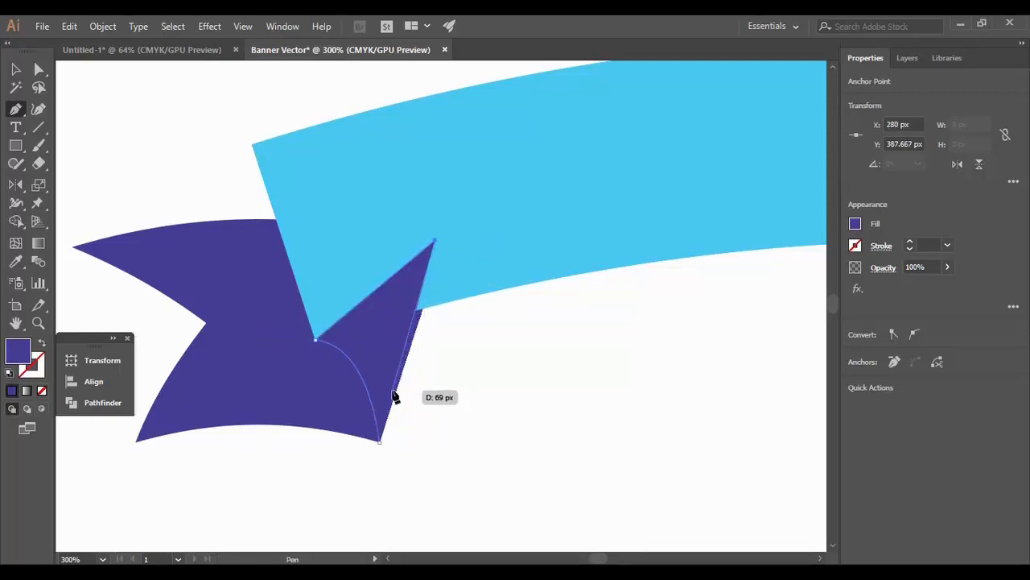
{"action": "left_click", "coordinate": [380, 442]}
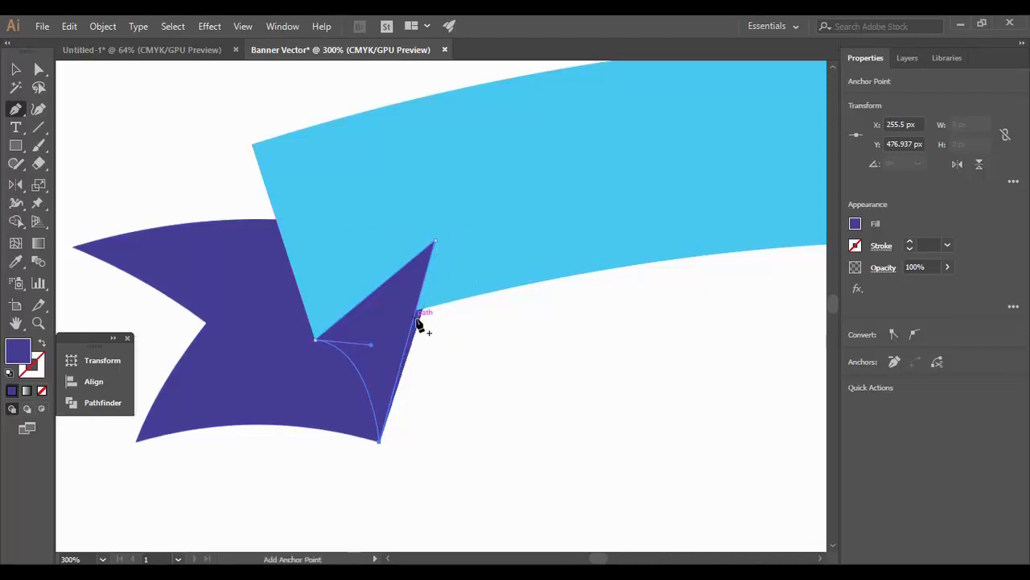
Fill the fold shape with green and move its upper anchor slightly right so its straight side follows the tail's edge
{"action": "double_click", "coordinate": [16, 359]}
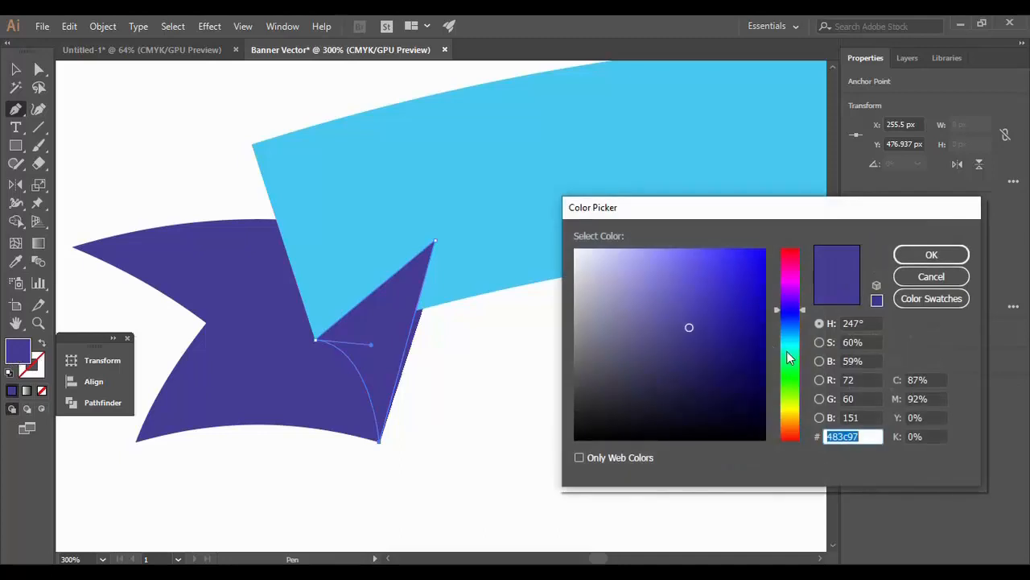
{"action": "left_click", "coordinate": [792, 360]}
{"action": "key", "text": "Return"}
{"action": "left_click", "coordinate": [39, 70]}
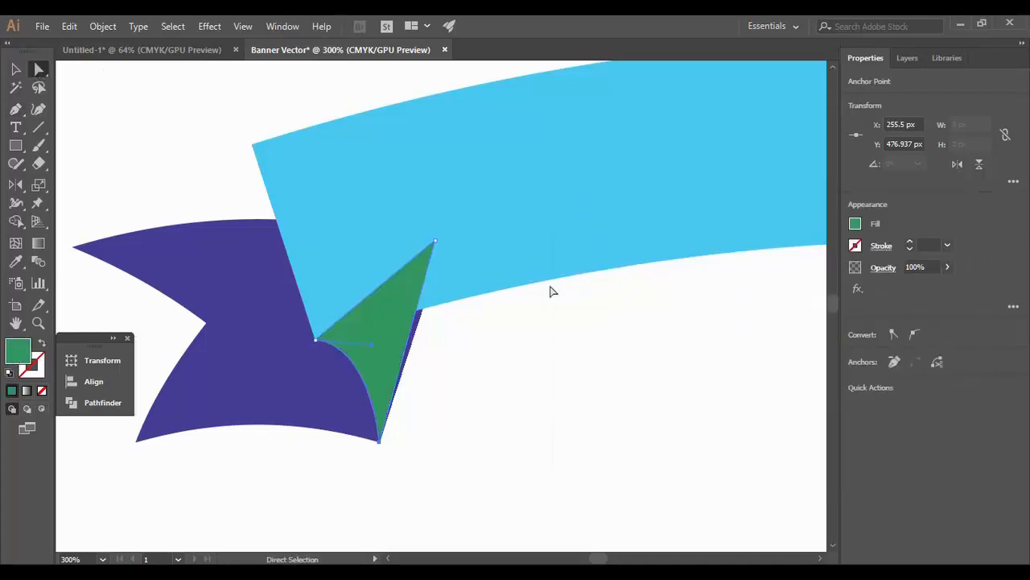
{"action": "left_click_drag", "start_coordinate": [436, 241], "coordinate": [447, 239]}
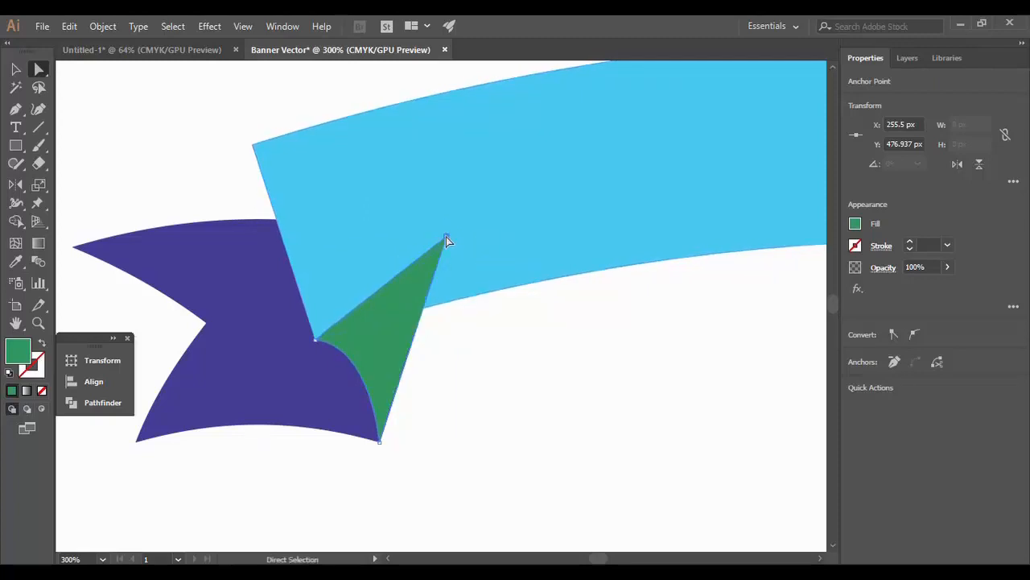
{"action": "left_click", "coordinate": [459, 375]}
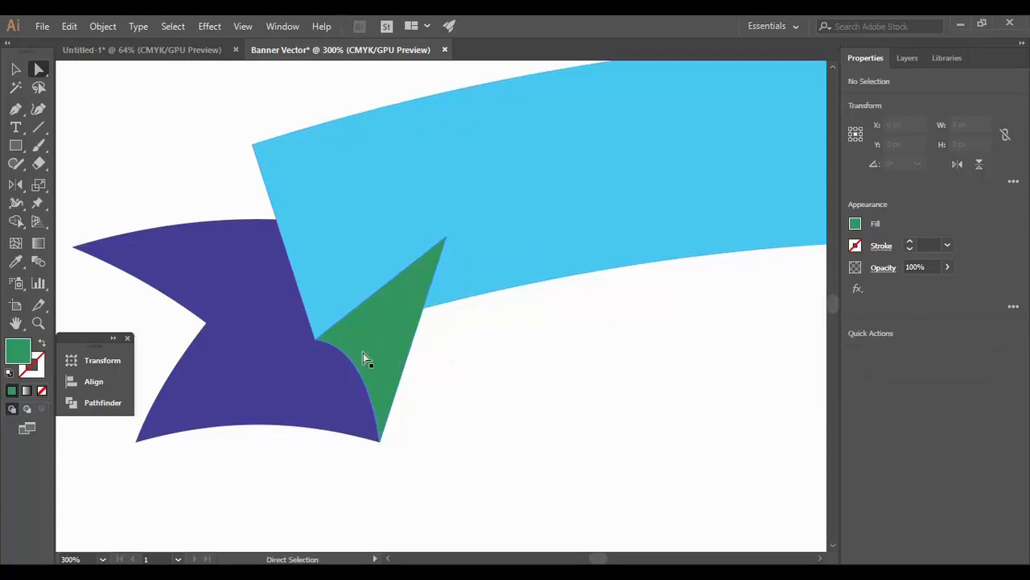
Arrange the green fold behind the blue ribbon but in front of the purple tail
{"action": "key", "text": "ctrl"}
{"action": "key", "text": "ctrl+0"}
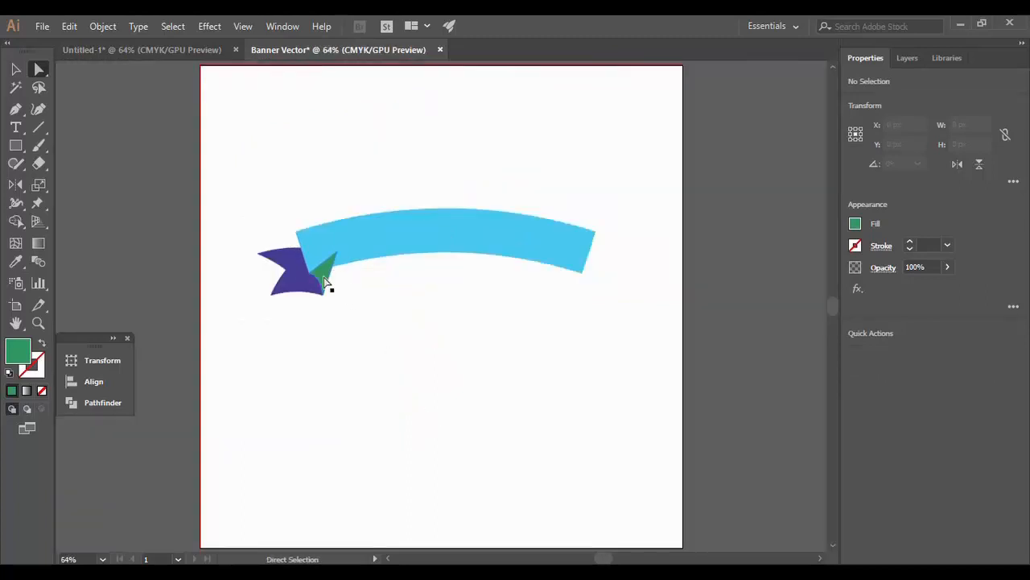
{"action": "left_click", "coordinate": [324, 282]}
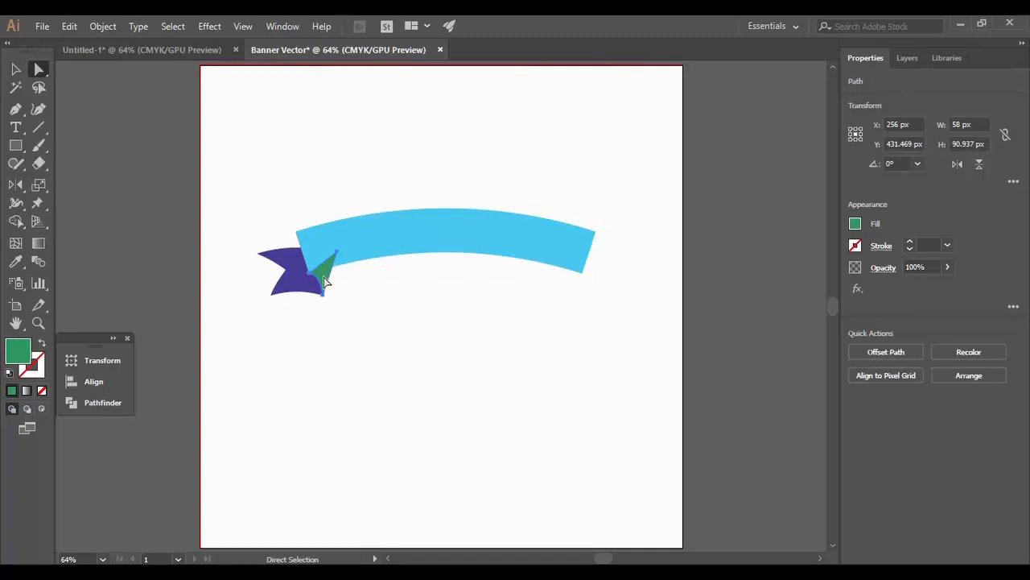
{"action": "right_click", "coordinate": [324, 282]}
{"action": "mouse_move", "coordinate": [409, 493]}
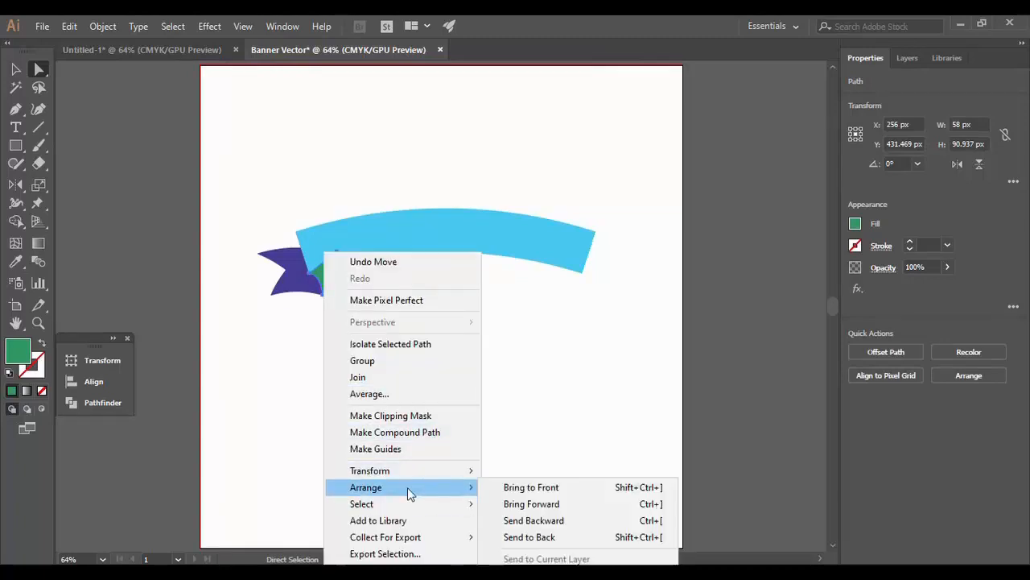
{"action": "left_click", "coordinate": [521, 537]}
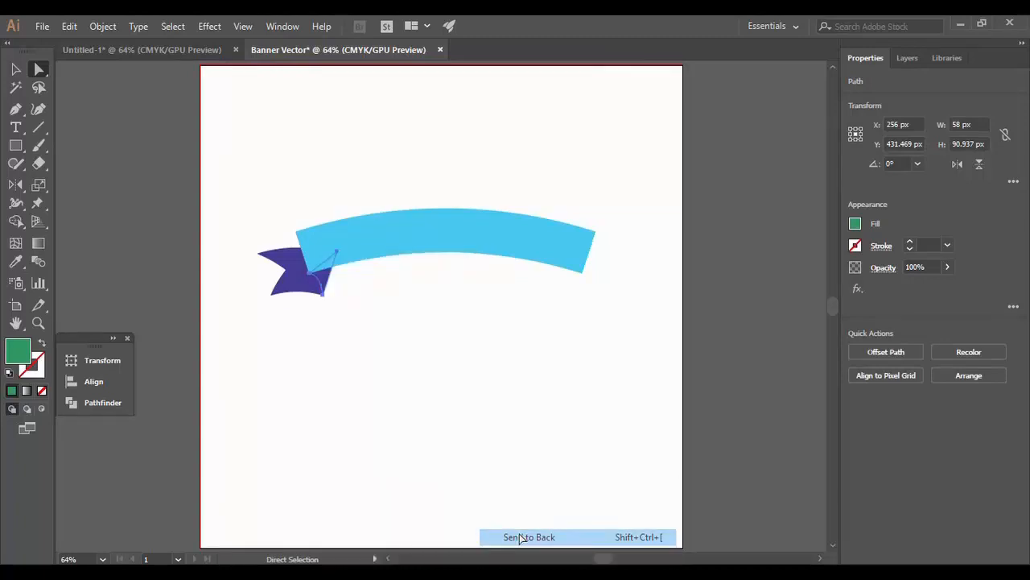
{"action": "key", "text": "ctrl+1"}
{"action": "left_click", "coordinate": [398, 332]}
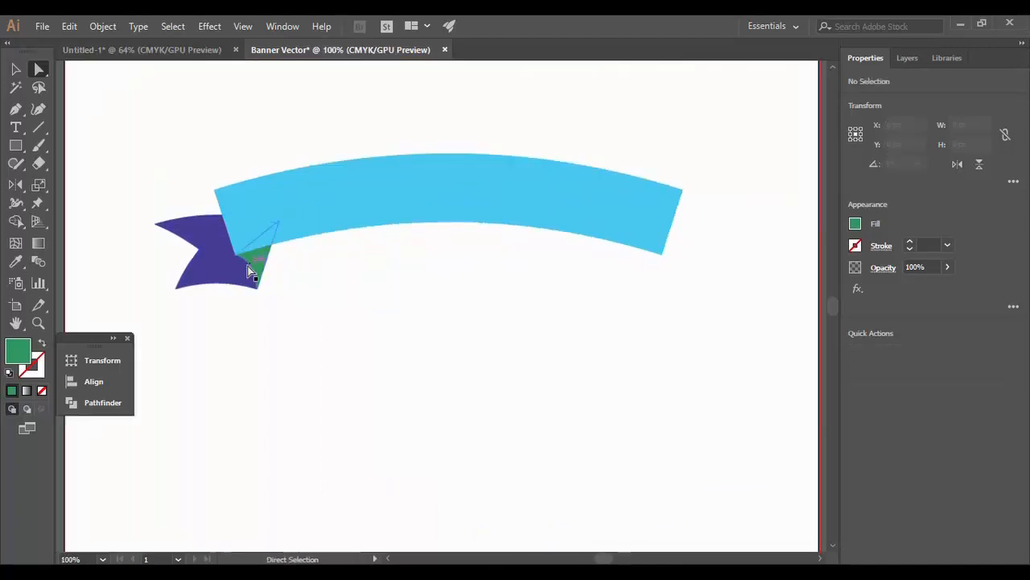
Bring the purple notched tail to the front of the stacking order
{"action": "left_click", "coordinate": [256, 265]}
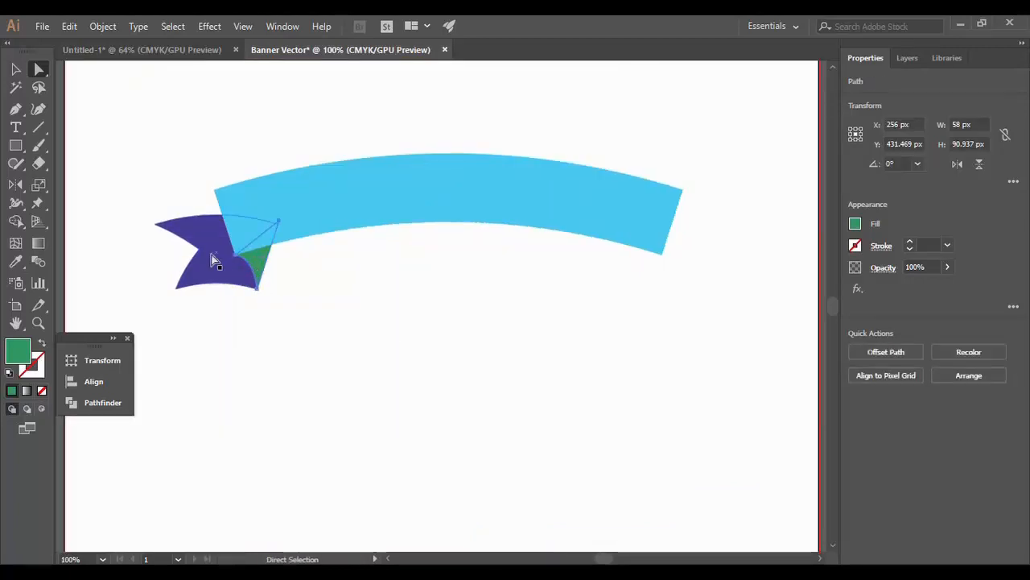
{"action": "left_click", "coordinate": [245, 274]}
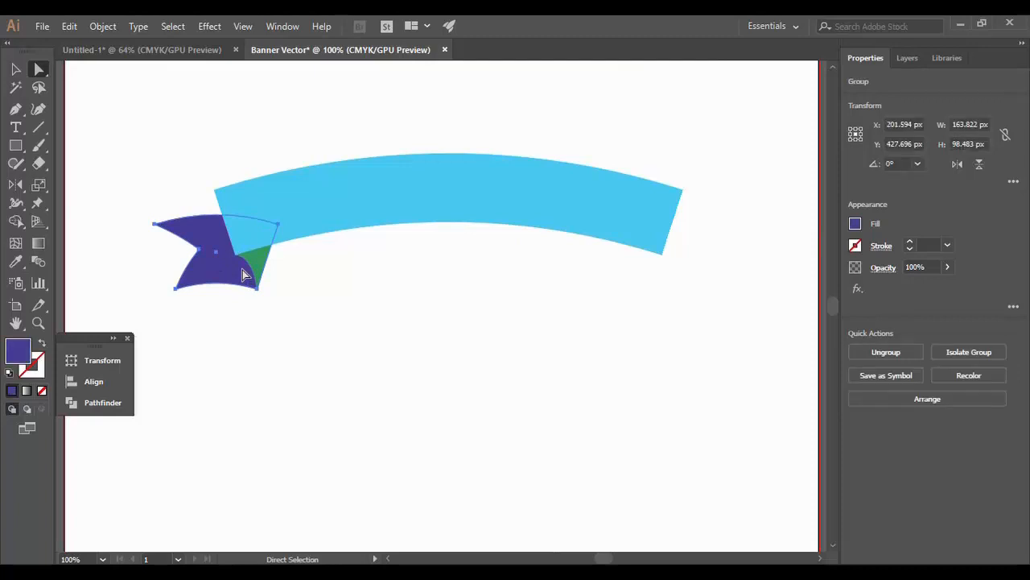
{"action": "key", "text": "v"}
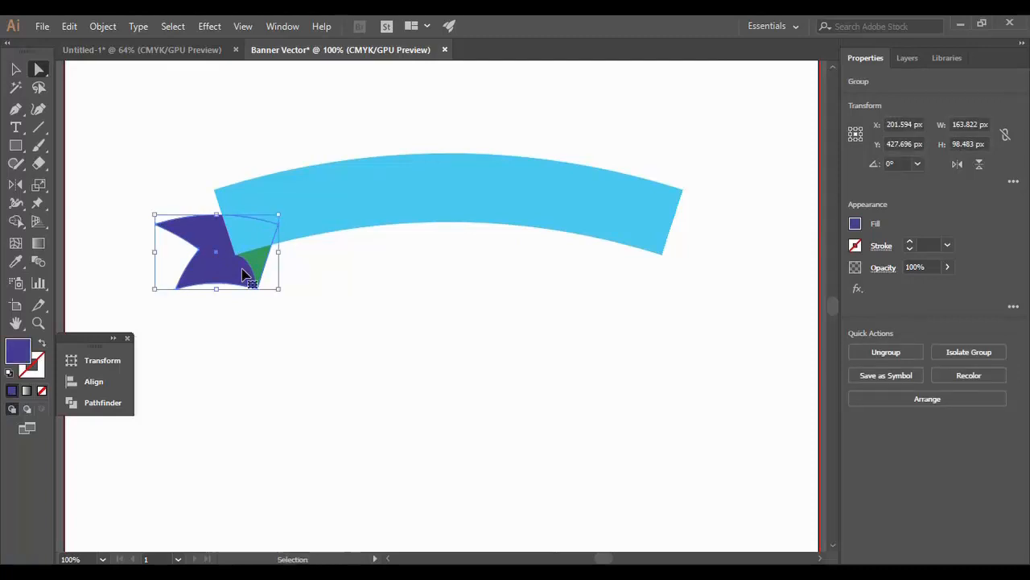
{"action": "key", "text": "a"}
{"action": "key", "text": "ctrl"}
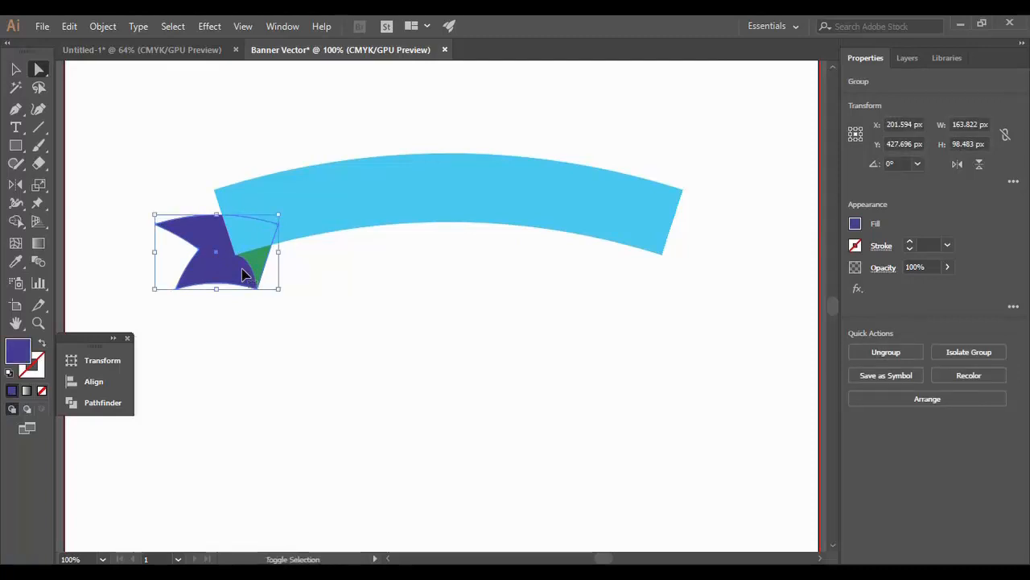
{"action": "key", "text": "ctrl+shift+bracketright"}
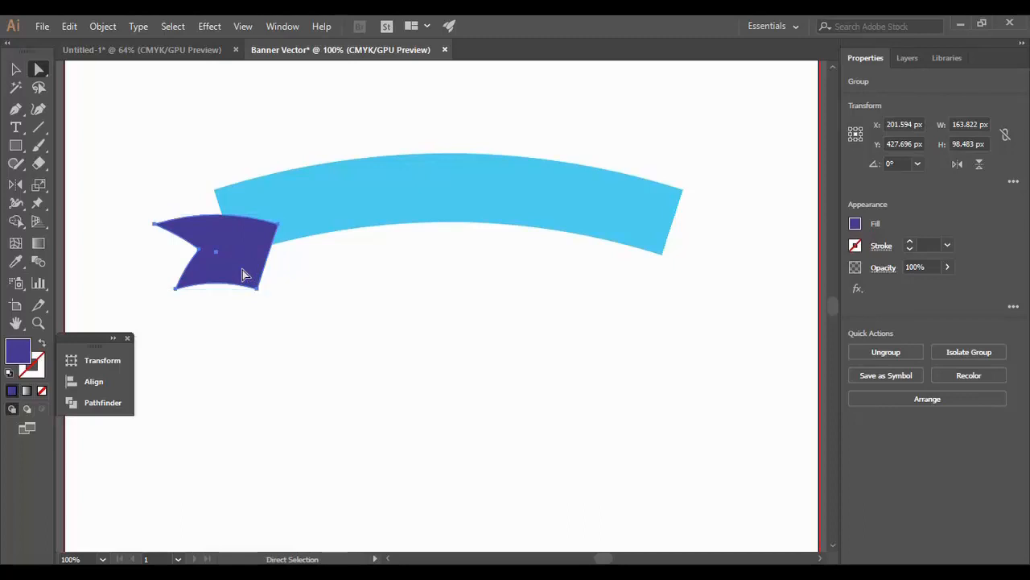
Mirror a copy of the folded left tail horizontally and place it at the ribbon's right end
{"action": "left_click_drag", "start_coordinate": [245, 275], "coordinate": [367, 370]}
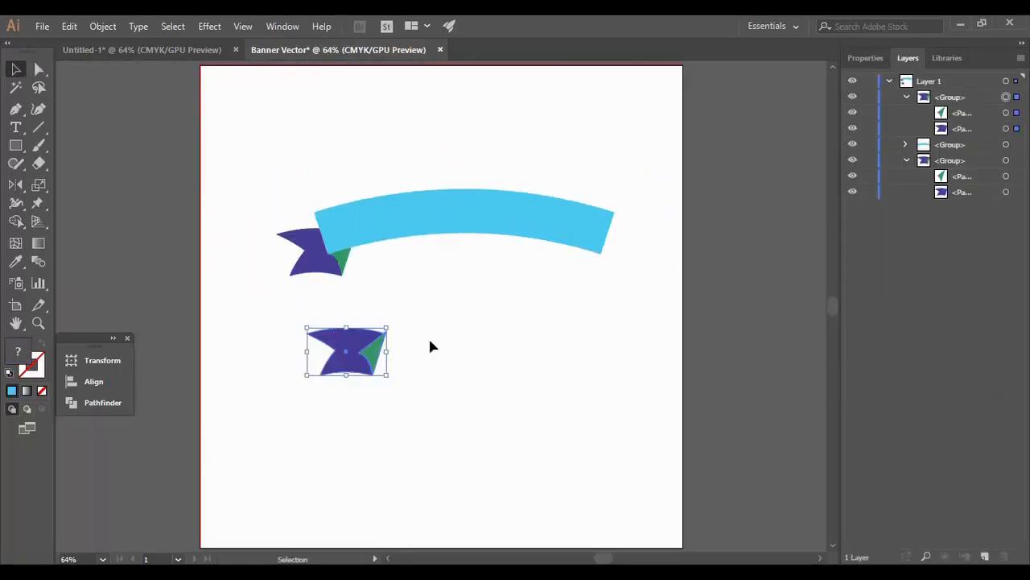
{"action": "left_click", "coordinate": [20, 190]}
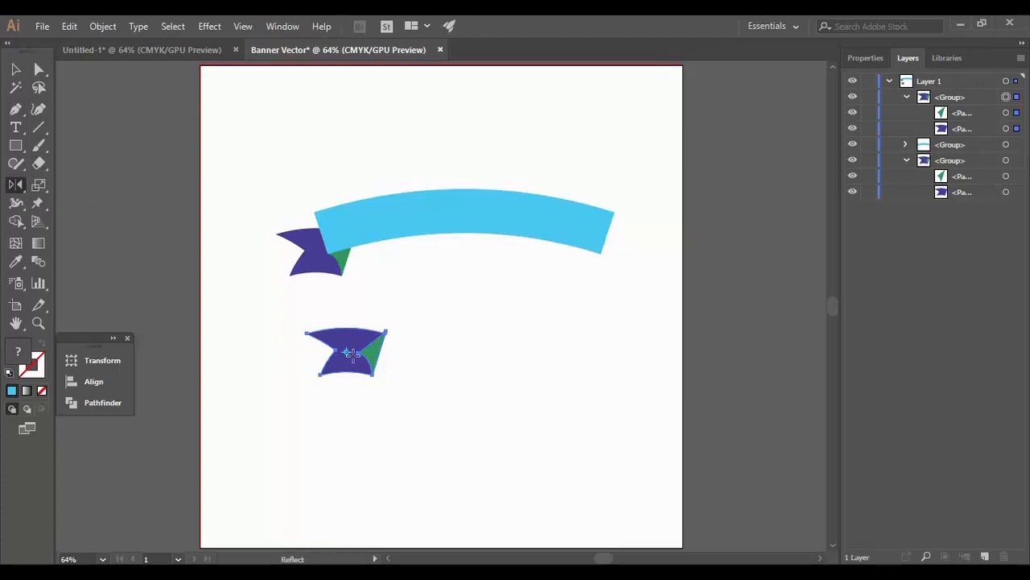
{"action": "left_click", "coordinate": [21, 70]}
{"action": "left_click_drag", "start_coordinate": [353, 354], "coordinate": [639, 260]}
Send the mirrored right tail group to the back, behind the blue ribbon
{"action": "right_click", "coordinate": [633, 261]}
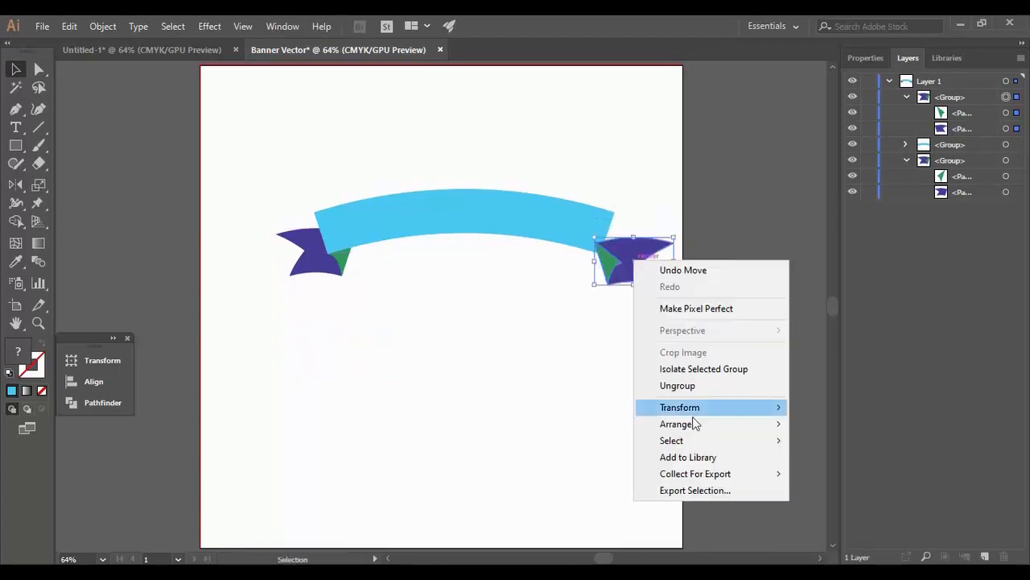
{"action": "mouse_move", "coordinate": [698, 424]}
{"action": "left_click", "coordinate": [838, 472]}
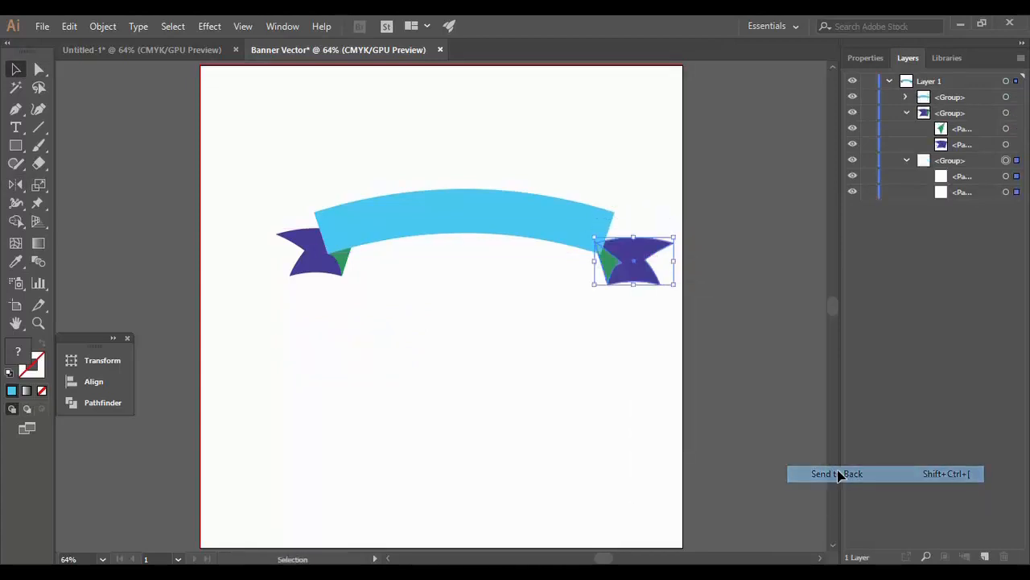
{"action": "left_click", "coordinate": [610, 352]}
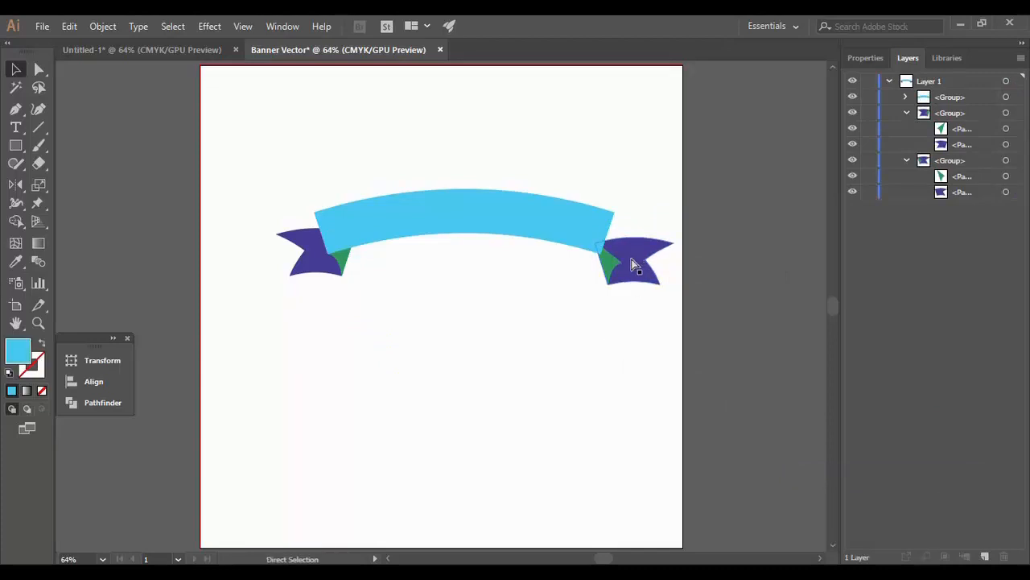
Examine up close how the right tail's green fold meets the ribbon's lower-right corner
{"action": "key", "text": "ctrl+equal"}
{"action": "key", "text": "ctrl+equal"}
{"action": "key", "text": "ctrl+equal"}
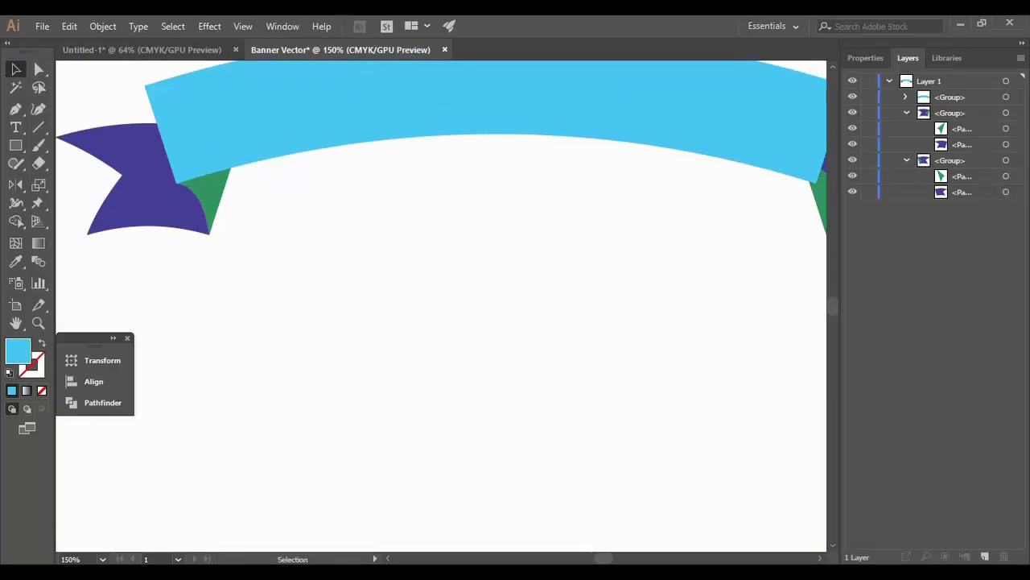
{"action": "scroll", "coordinate": [602, 556], "scroll_direction": "right", "scroll_amount": 5}
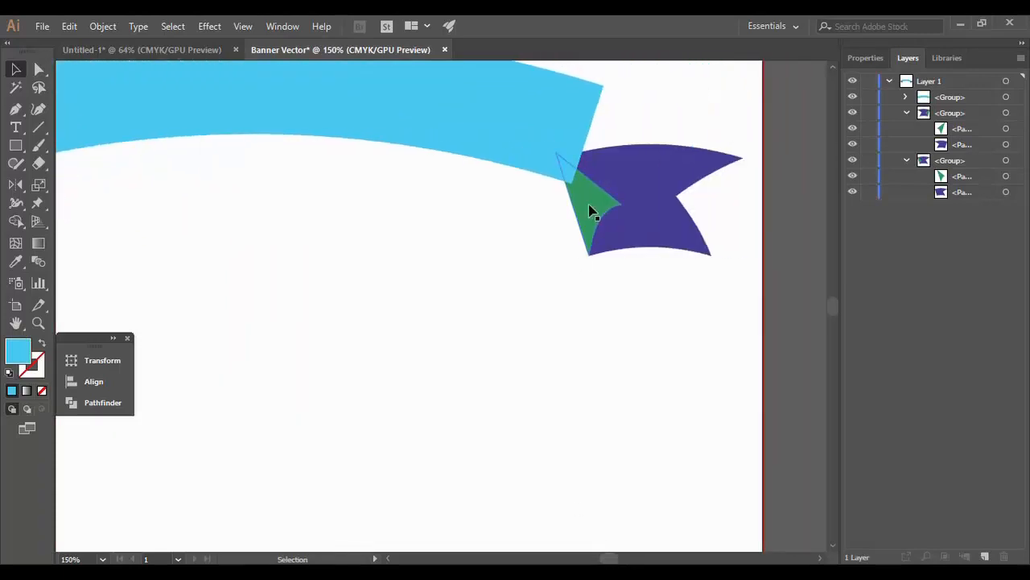
{"action": "key", "text": "ctrl+equal"}
{"action": "key", "text": "ctrl+equal"}
{"action": "left_click", "coordinate": [680, 513]}
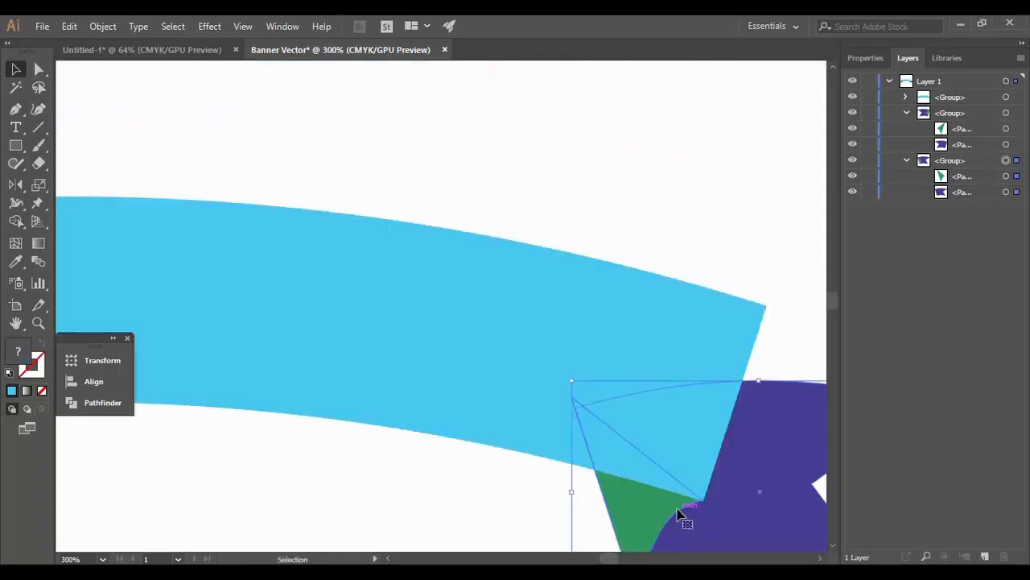
{"action": "left_click", "coordinate": [532, 512]}
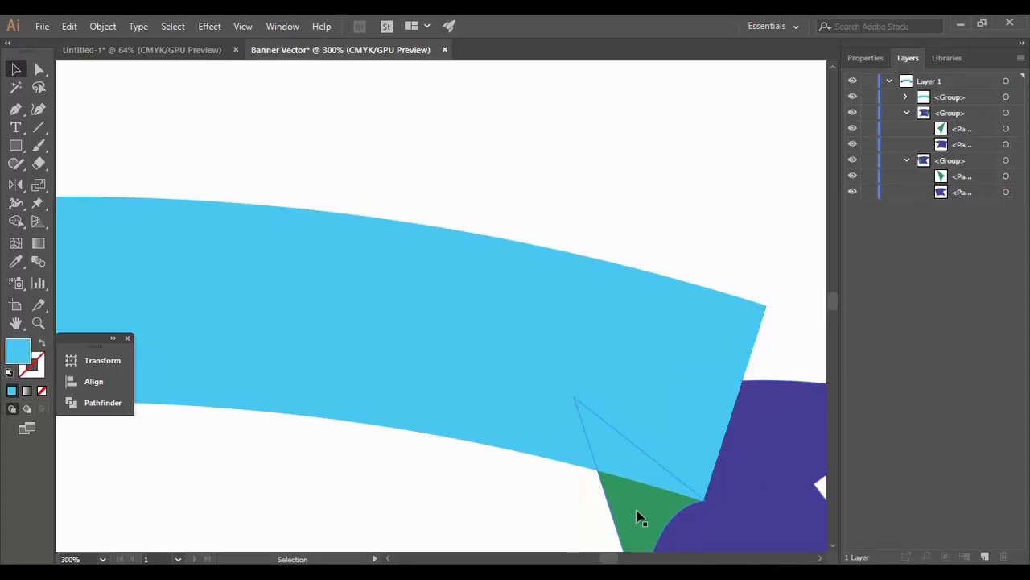
{"action": "key", "text": "ctrl+equal"}
{"action": "key", "text": "ctrl+equal"}
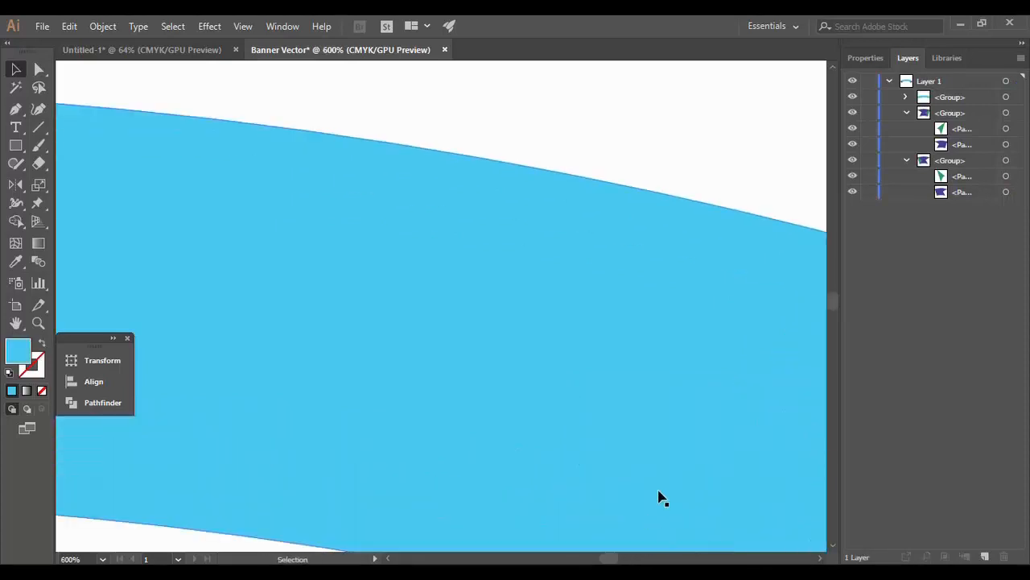
{"action": "left_click_drag", "start_coordinate": [830, 301], "coordinate": [830, 303]}
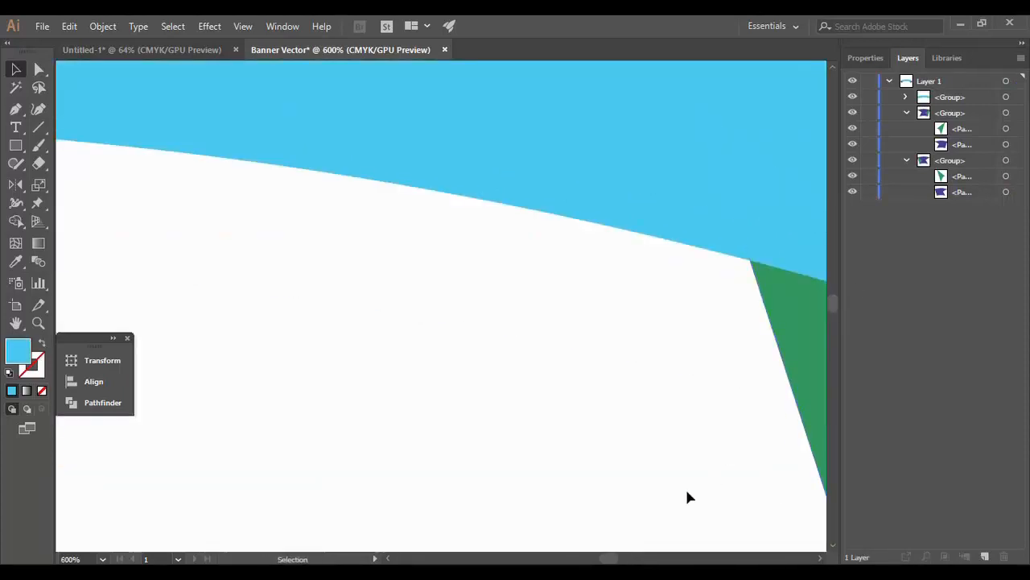
Ungroup both ribbon tail groups so their tails and folds become separate paths
{"action": "left_click_drag", "start_coordinate": [610, 557], "coordinate": [614, 558]}
{"action": "key", "text": "ctrl+0"}
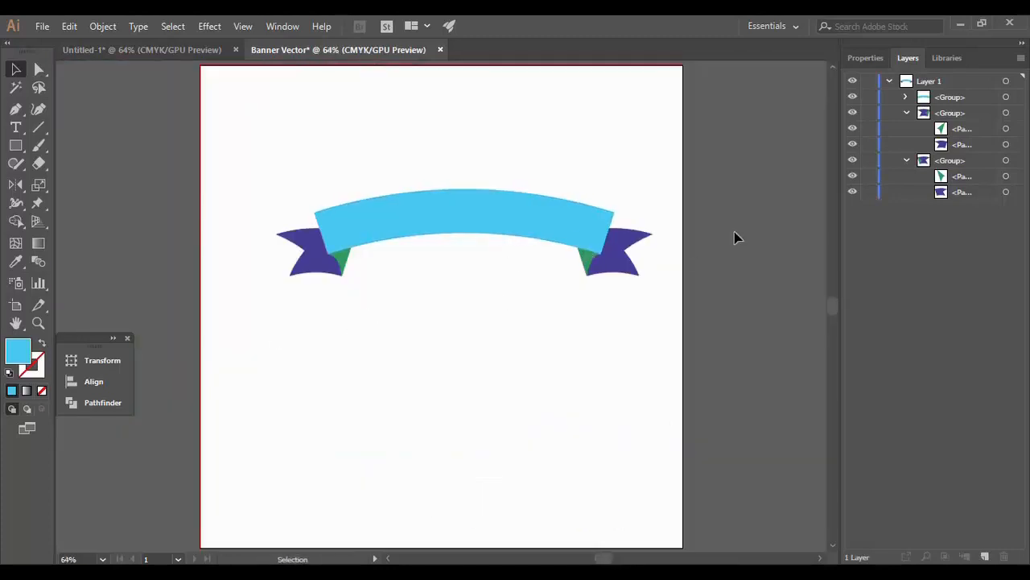
{"action": "left_click", "coordinate": [619, 270]}
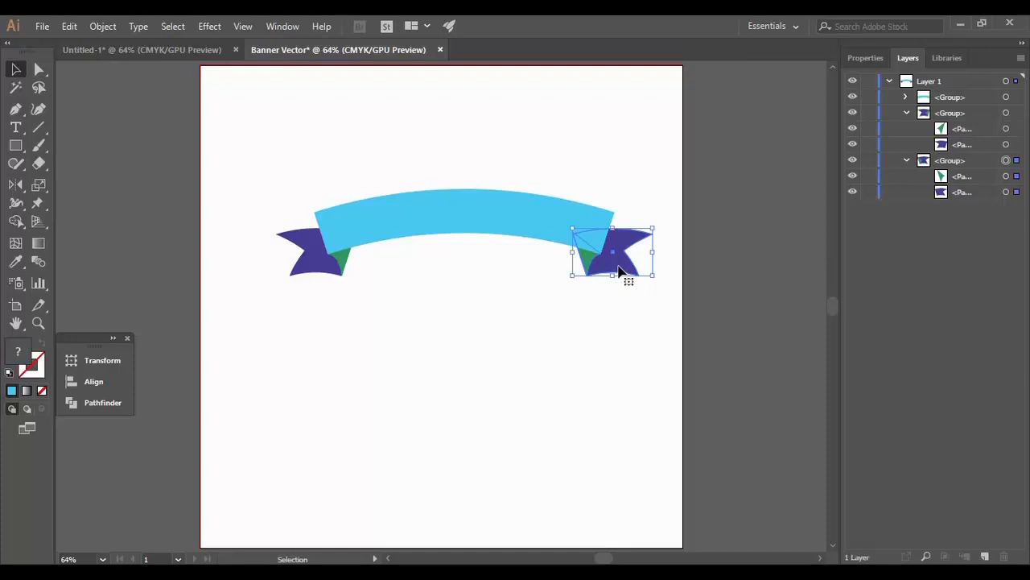
{"action": "right_click", "coordinate": [620, 271]}
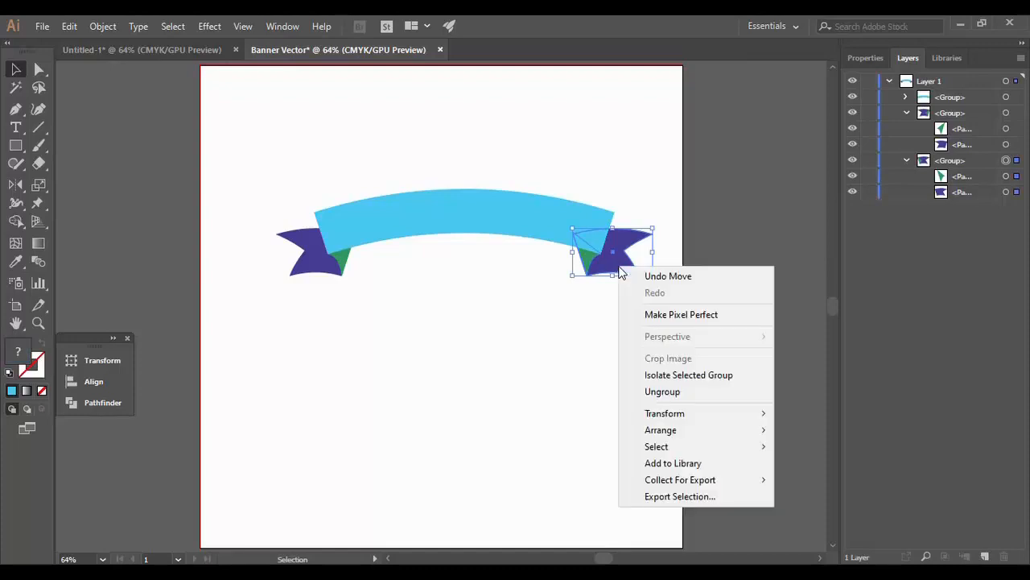
{"action": "left_click", "coordinate": [656, 392]}
{"action": "left_click", "coordinate": [406, 392]}
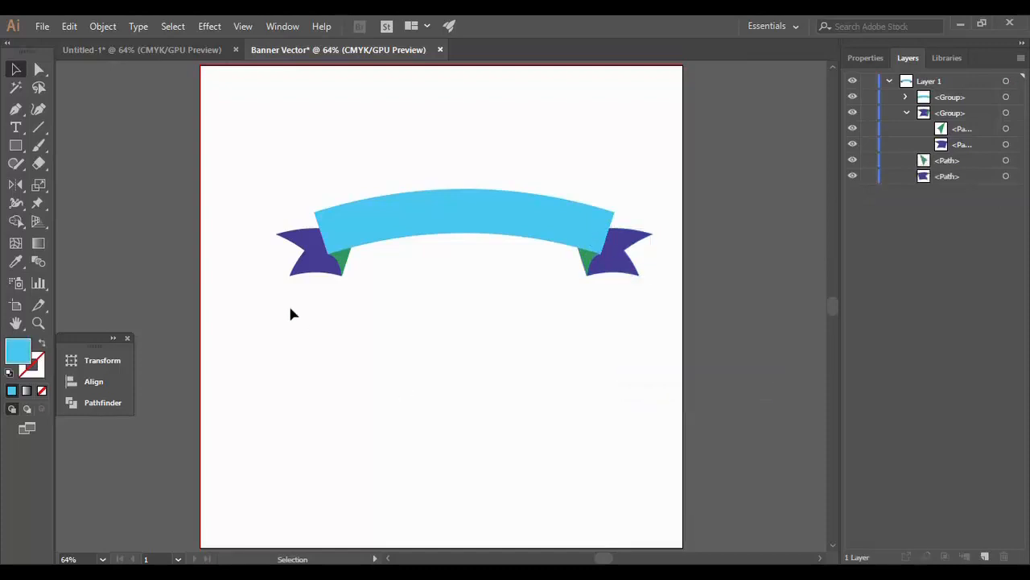
{"action": "right_click", "coordinate": [324, 264]}
{"action": "left_click", "coordinate": [374, 390]}
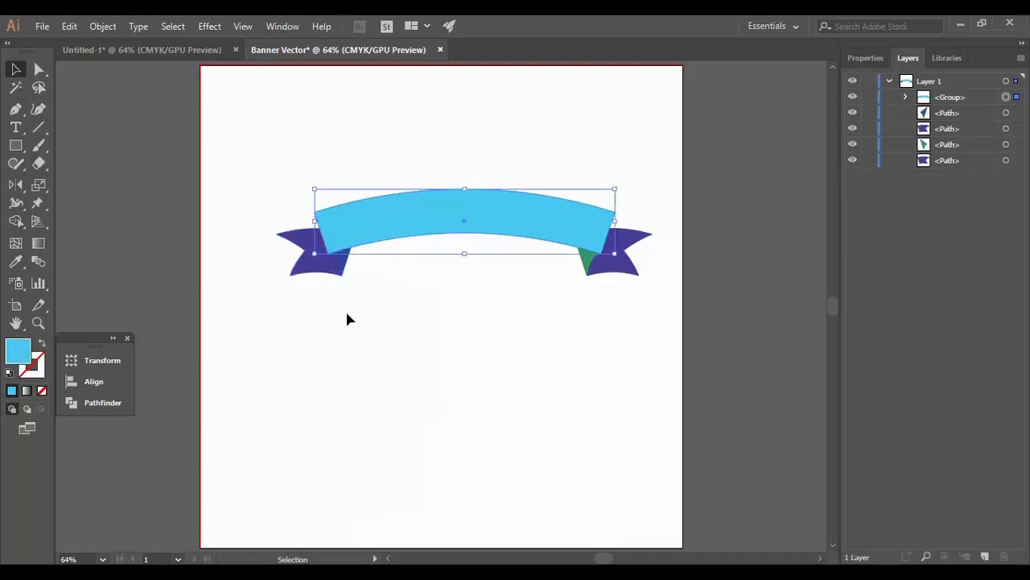
Recolor the left ribbon fold by sampling the banner's blue and darkening the fill to 246577
{"action": "left_click", "coordinate": [346, 311]}
{"action": "left_click", "coordinate": [348, 268]}
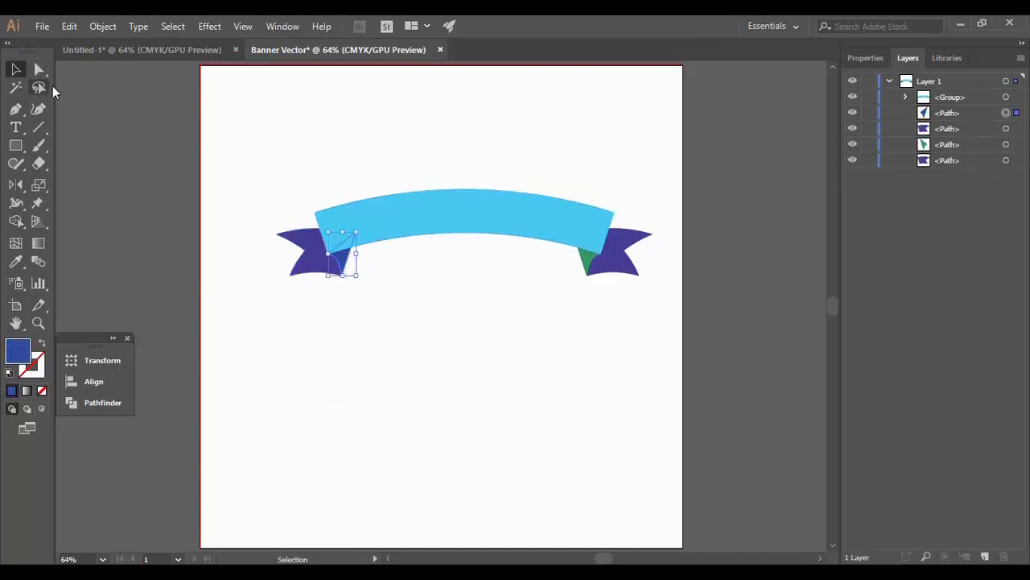
{"action": "left_click", "coordinate": [14, 259]}
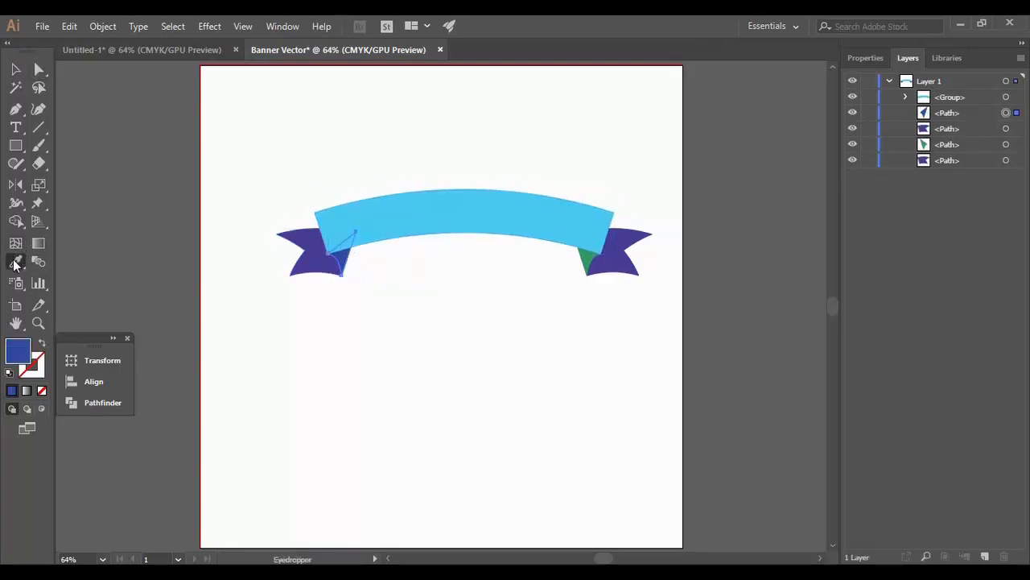
{"action": "left_click", "coordinate": [429, 222]}
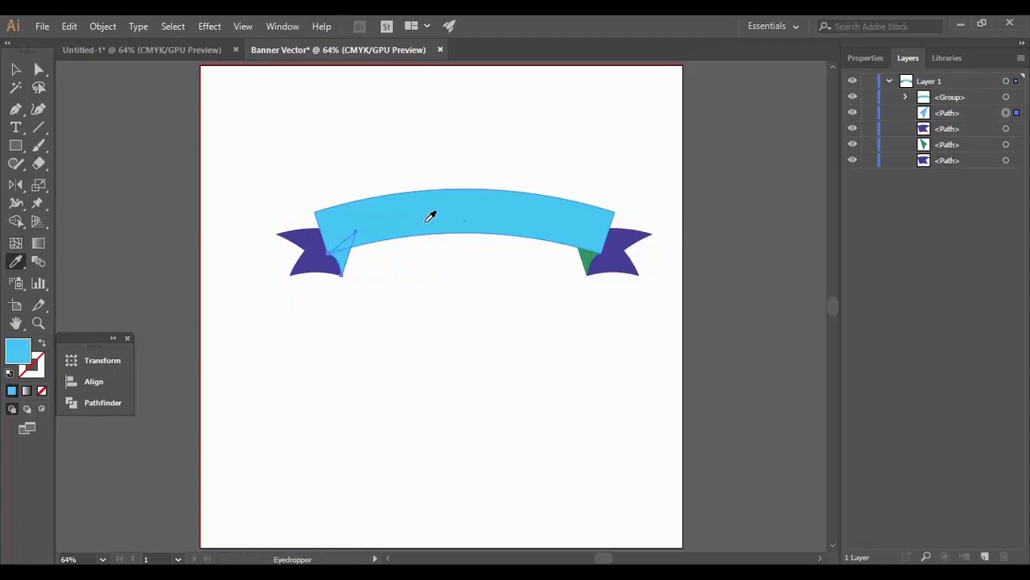
{"action": "double_click", "coordinate": [20, 352]}
{"action": "left_click_drag", "start_coordinate": [707, 282], "coordinate": [708, 344]}
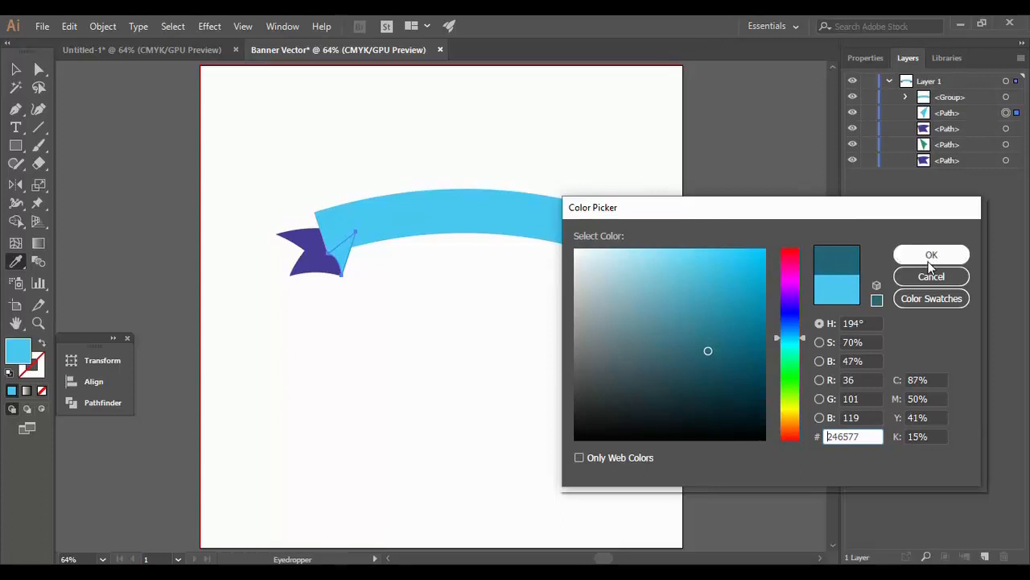
{"action": "left_click", "coordinate": [931, 254]}
{"action": "key", "text": "ctrl+z"}
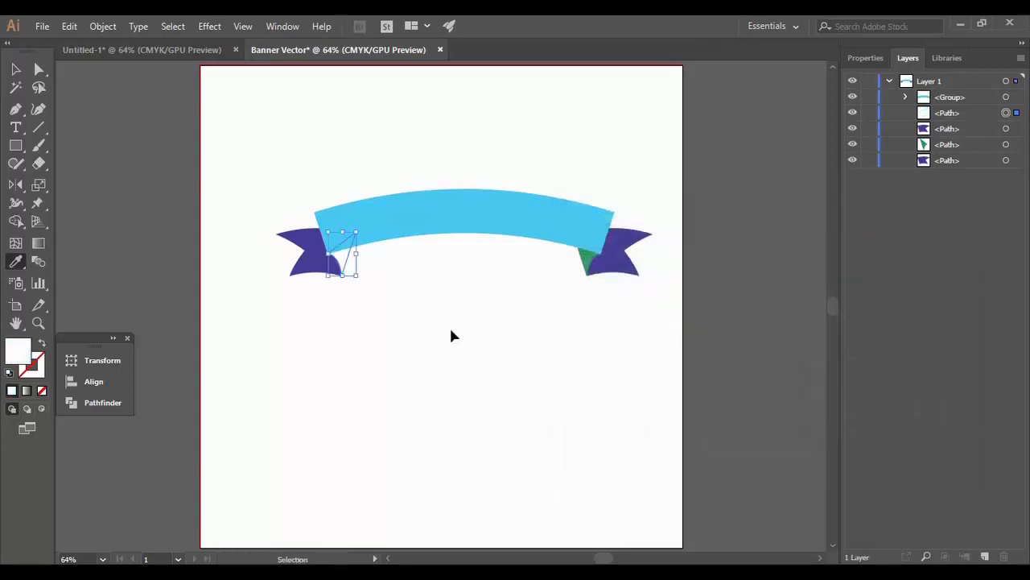
{"action": "key", "text": "ctrl+shift+z"}
{"action": "key", "text": "v"}
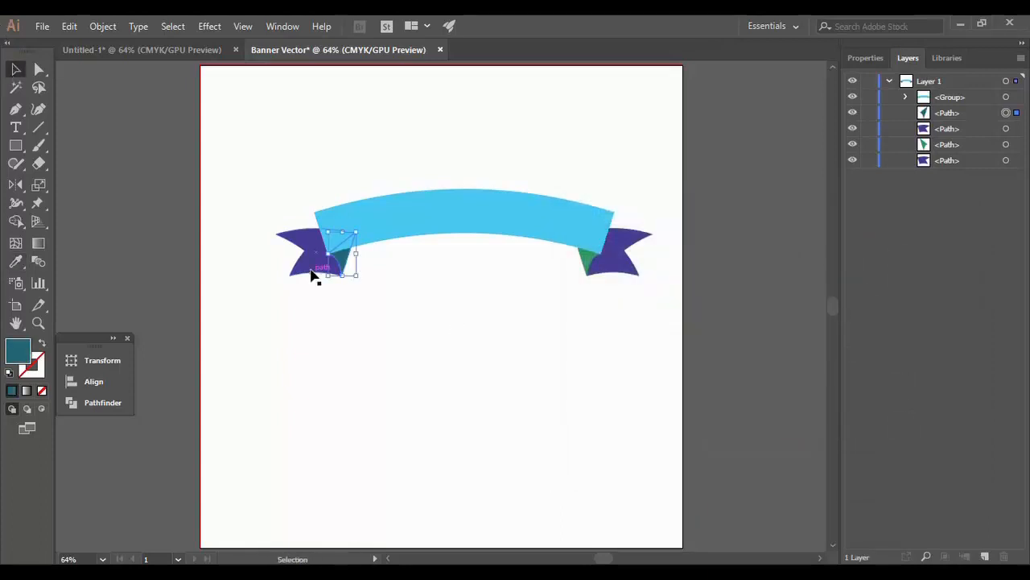
Recolor the left ribbon tail by sampling the banner's blue and darkening the fill slightly to 4abad8
{"action": "left_click", "coordinate": [310, 270]}
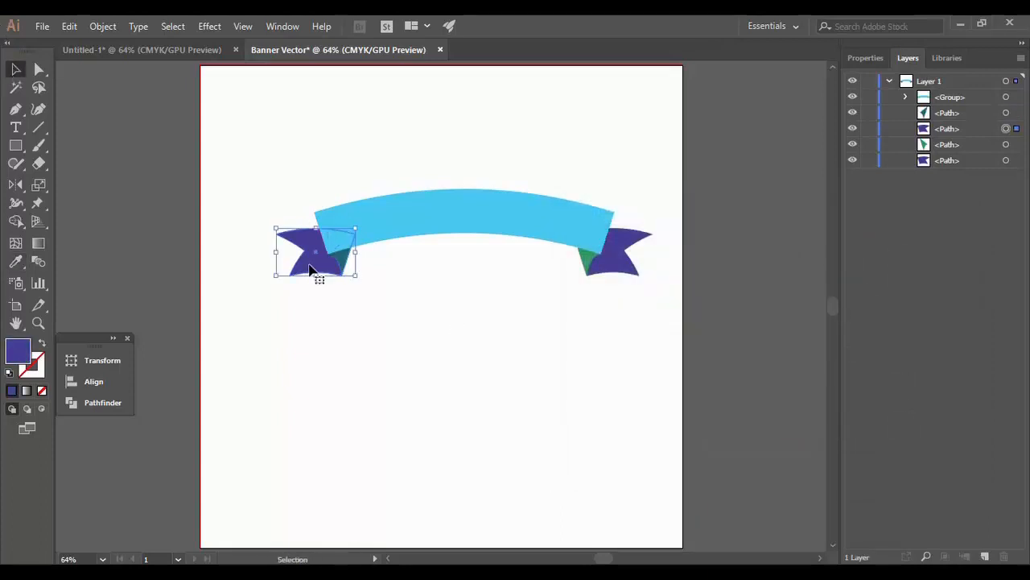
{"action": "left_click", "coordinate": [16, 262]}
{"action": "left_click", "coordinate": [453, 214]}
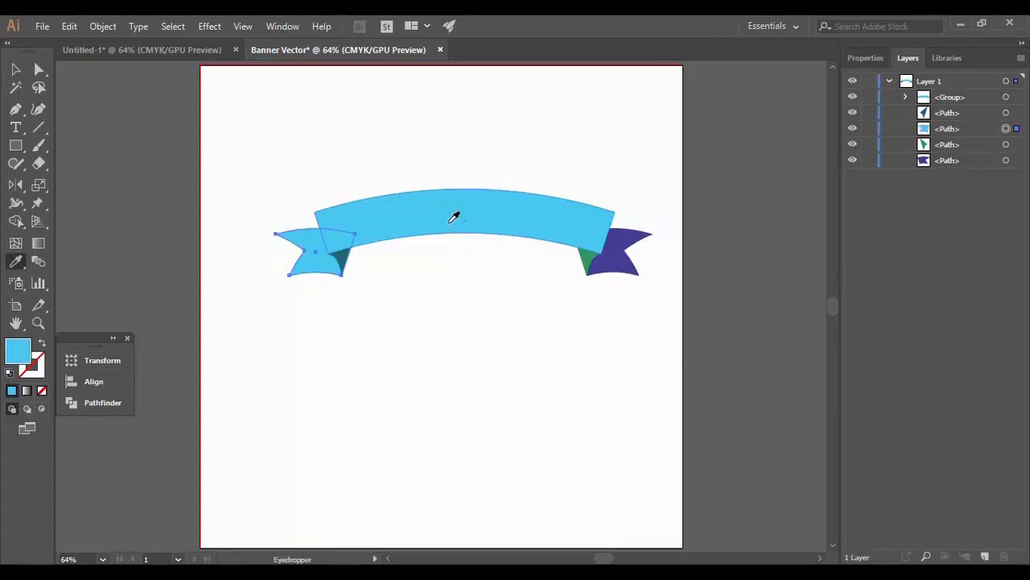
{"action": "double_click", "coordinate": [16, 351]}
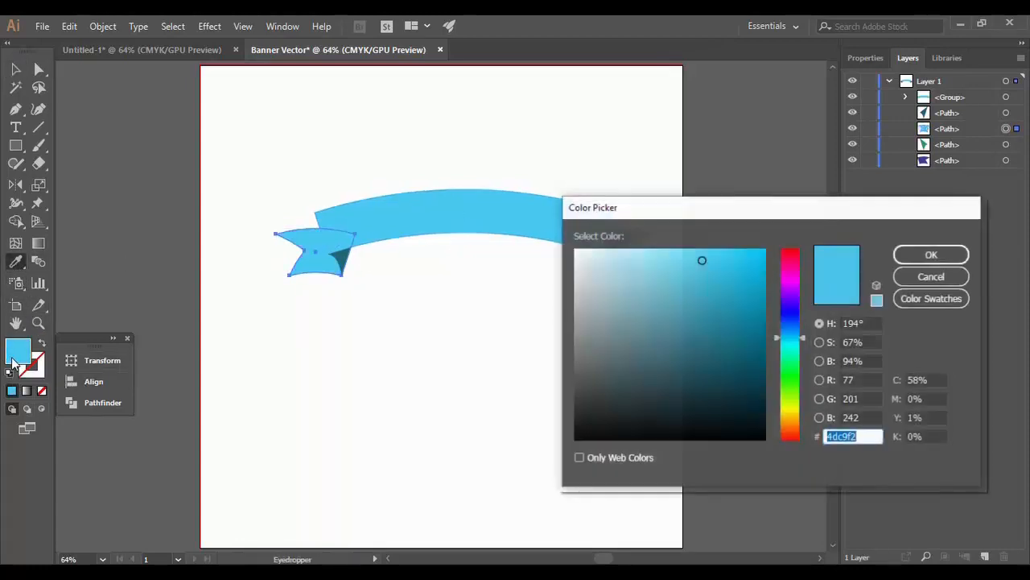
{"action": "left_click_drag", "start_coordinate": [704, 263], "coordinate": [701, 276]}
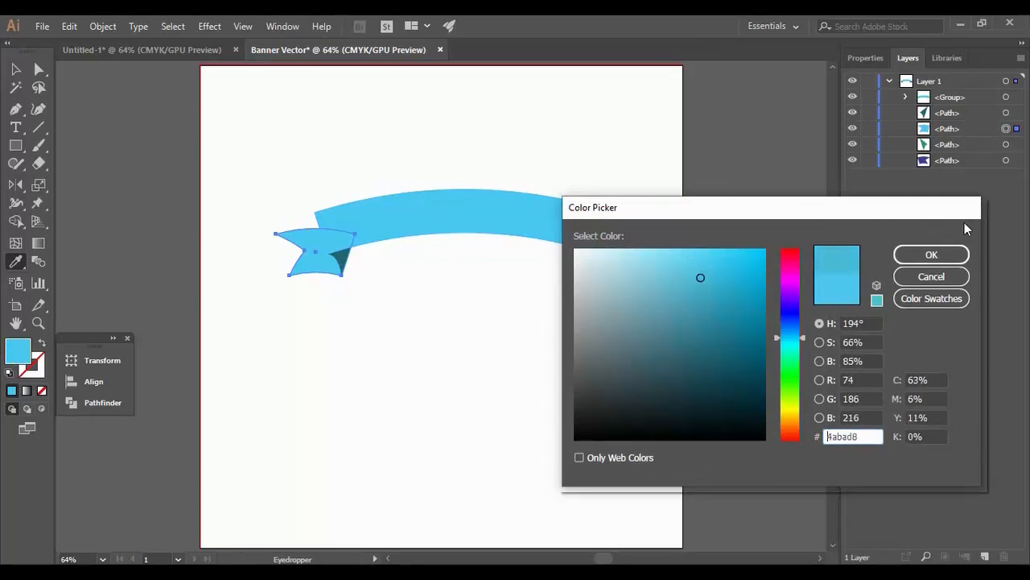
{"action": "left_click", "coordinate": [932, 255]}
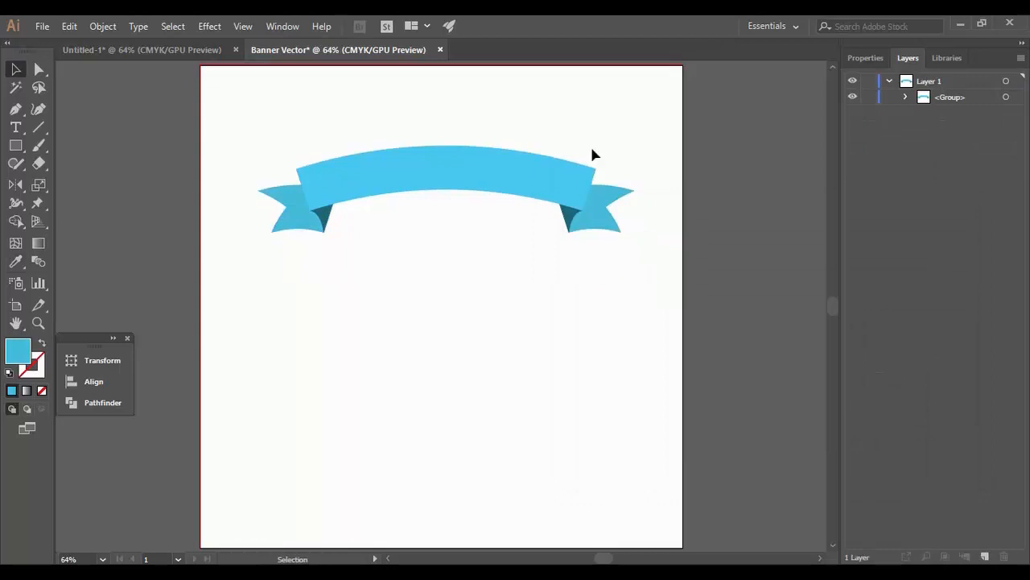
Add the point text "WELCOME" over the banner at a font size of 100 pt
{"action": "left_click", "coordinate": [451, 178]}
{"action": "left_click", "coordinate": [451, 340]}
{"action": "left_click", "coordinate": [16, 128]}
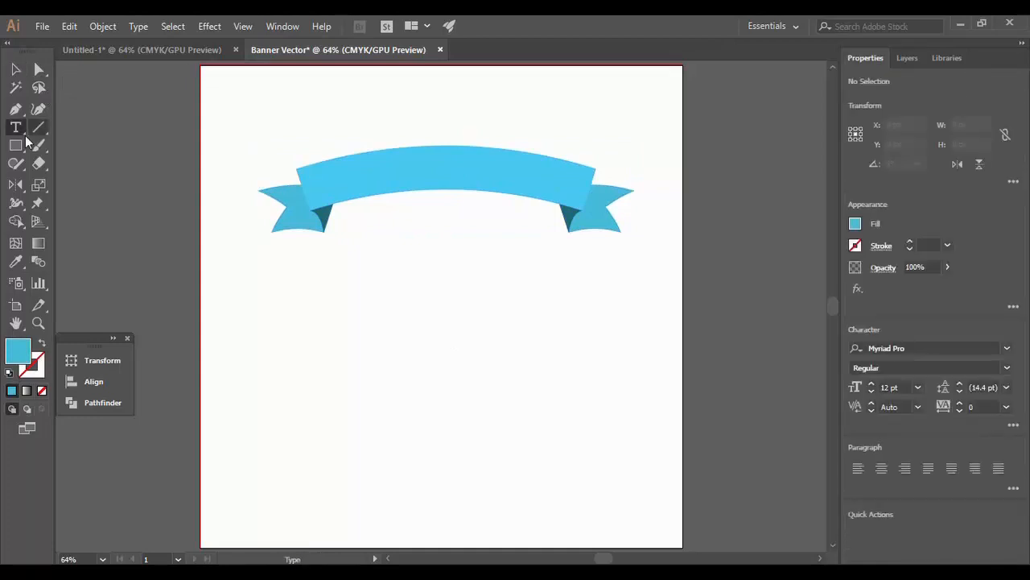
{"action": "left_click", "coordinate": [430, 168]}
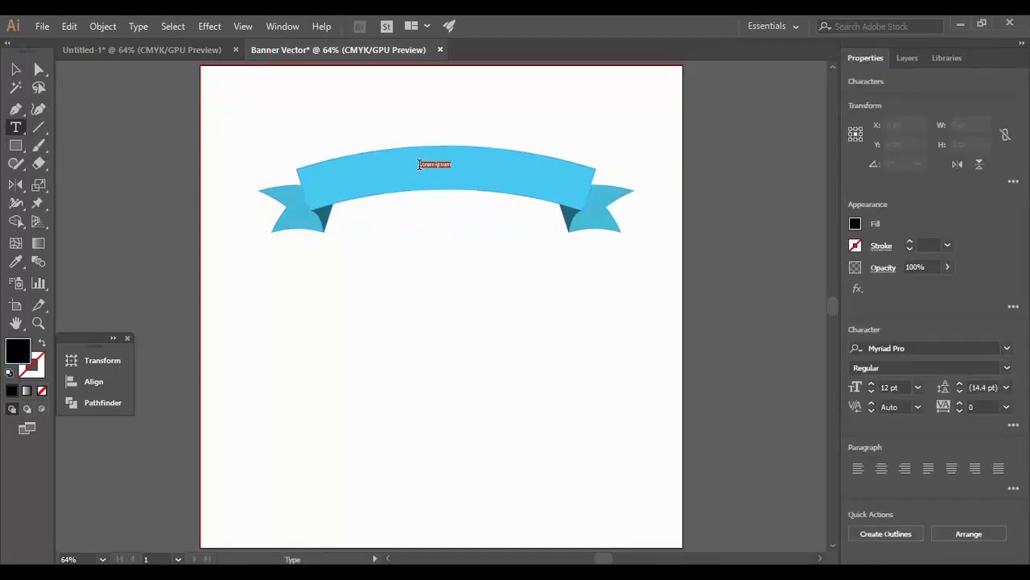
{"action": "left_click", "coordinate": [888, 387]}
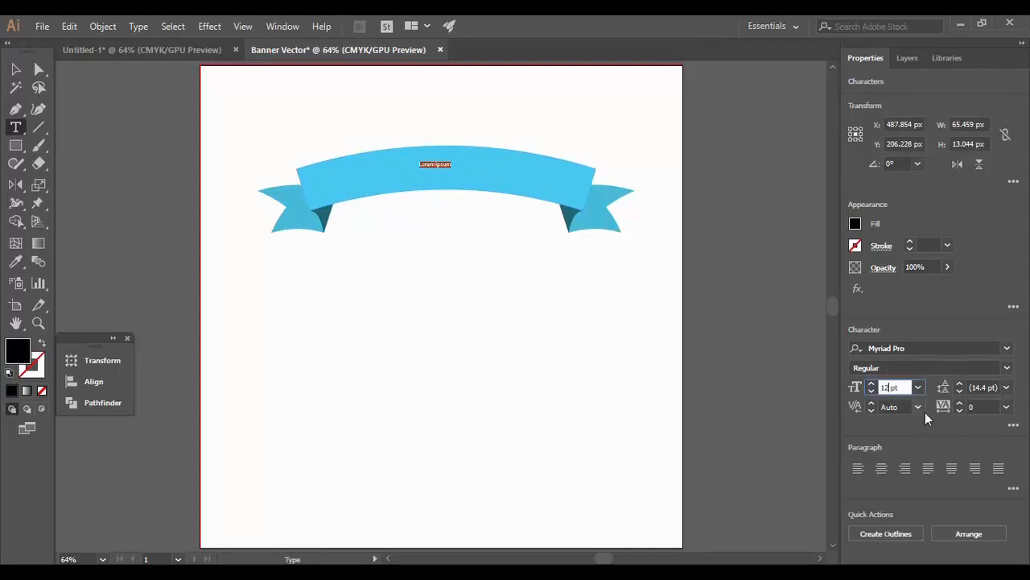
{"action": "type", "text": "1"}
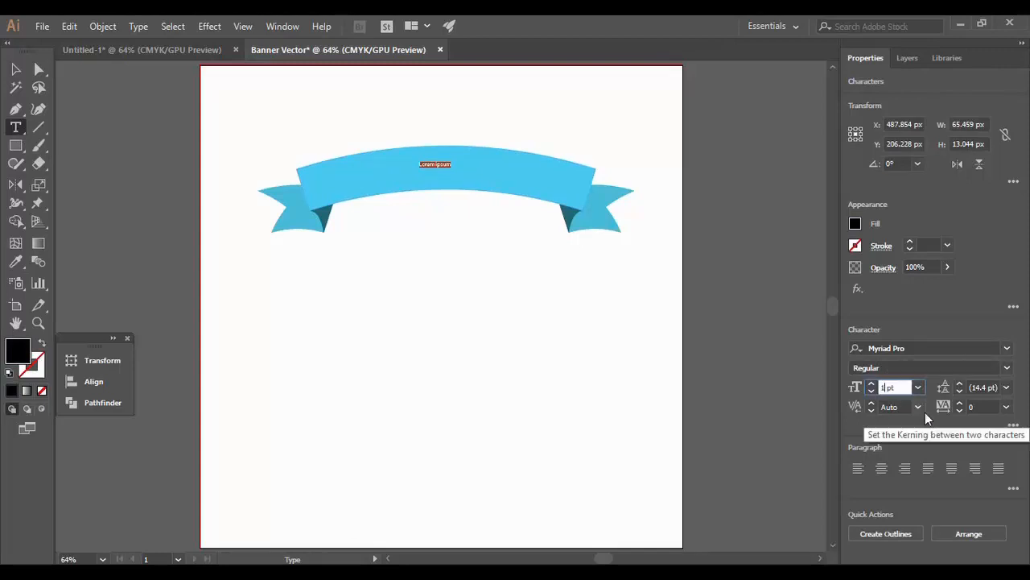
{"action": "type", "text": "00"}
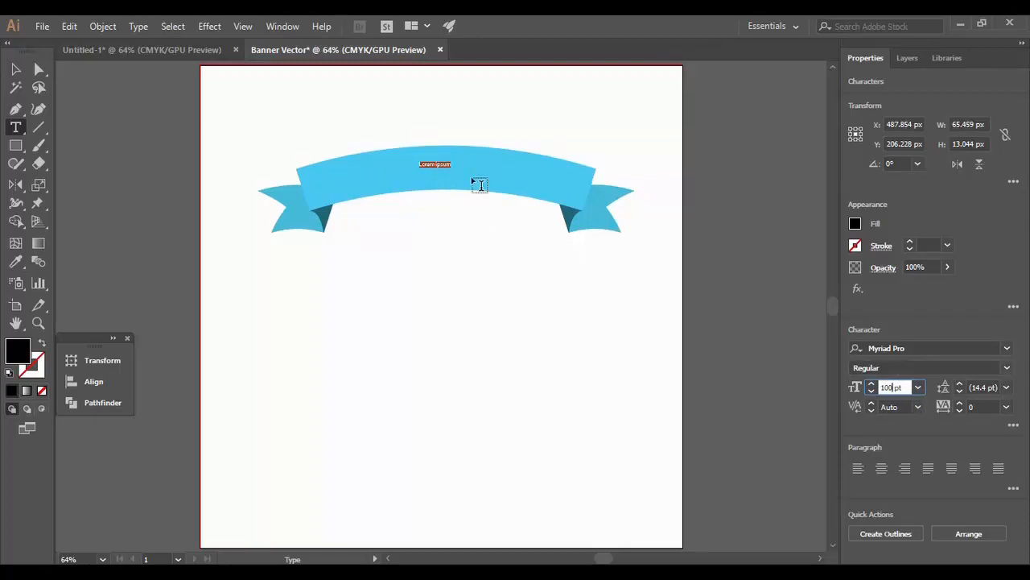
{"action": "key", "text": "Return"}
{"action": "type", "text": "WE"}
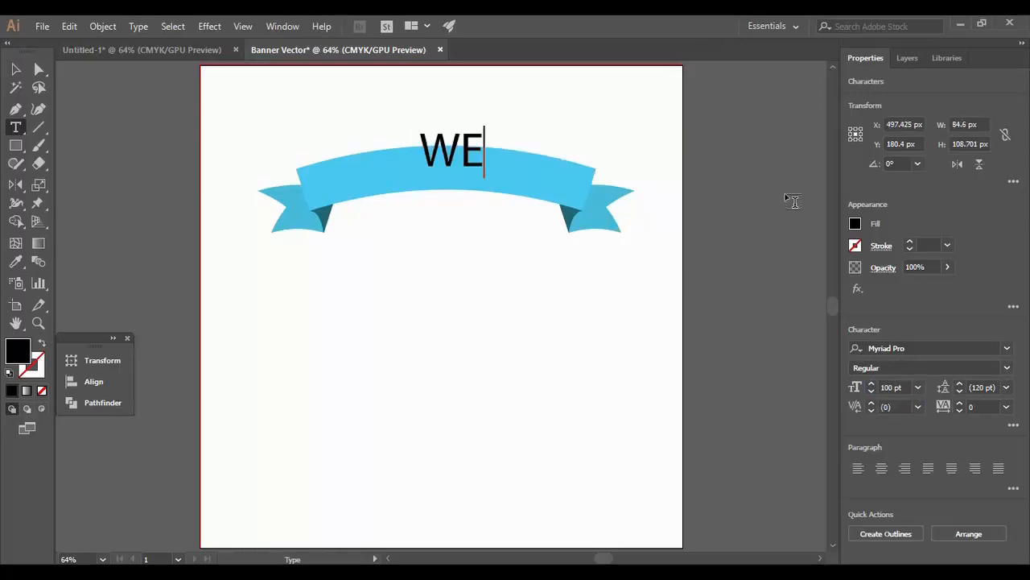
{"action": "type", "text": "LCOME"}
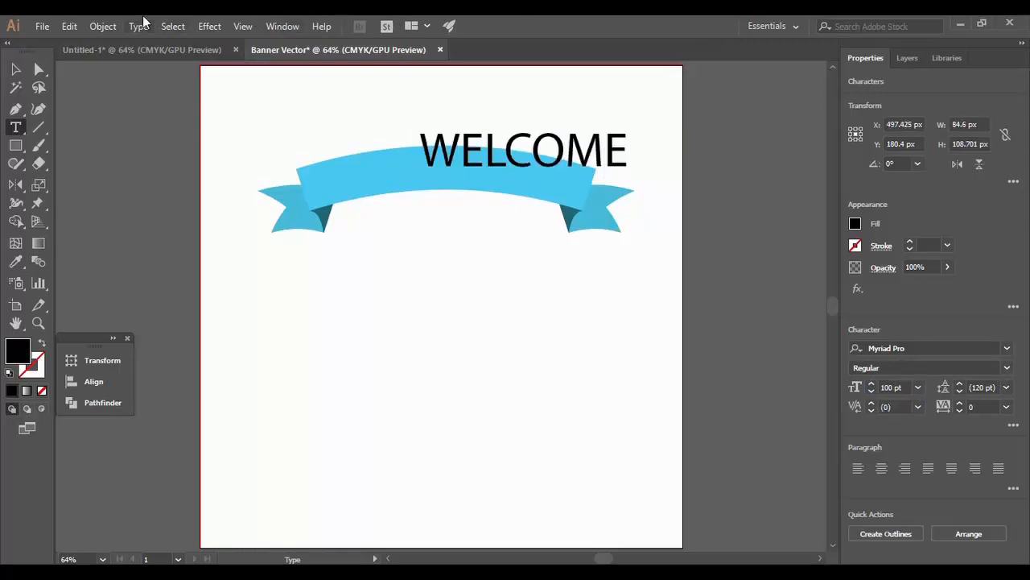
Center the WELCOME text on the banner and reduce its height to 98 px
{"action": "left_click", "coordinate": [14, 69]}
{"action": "left_click_drag", "start_coordinate": [592, 150], "coordinate": [510, 170]}
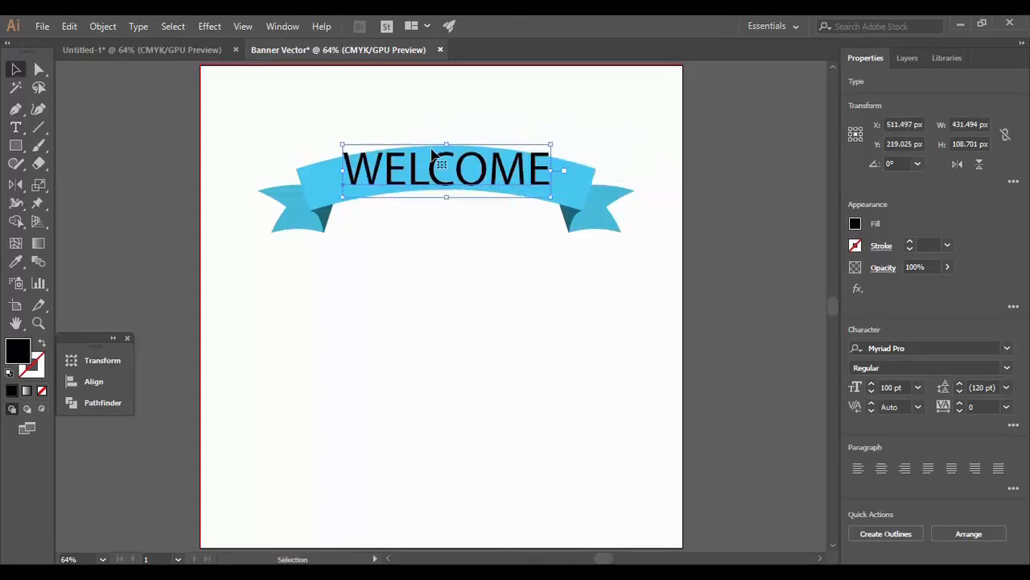
{"action": "left_click_drag", "start_coordinate": [447, 147], "coordinate": [466, 168]}
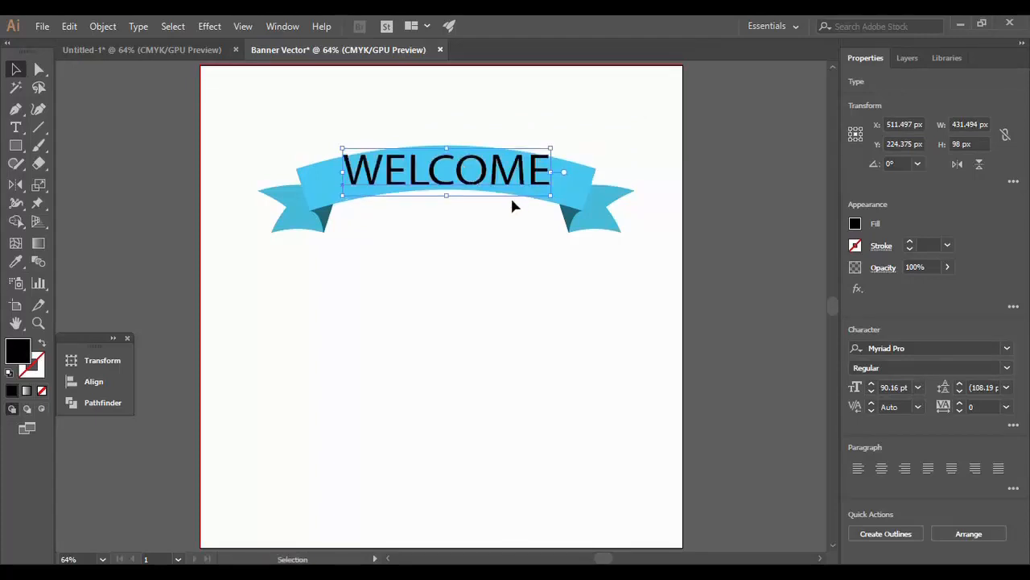
Convert the WELCOME text to outlines and warp it with a horizontal Arc envelope at 20% bend
{"action": "right_click", "coordinate": [433, 169]}
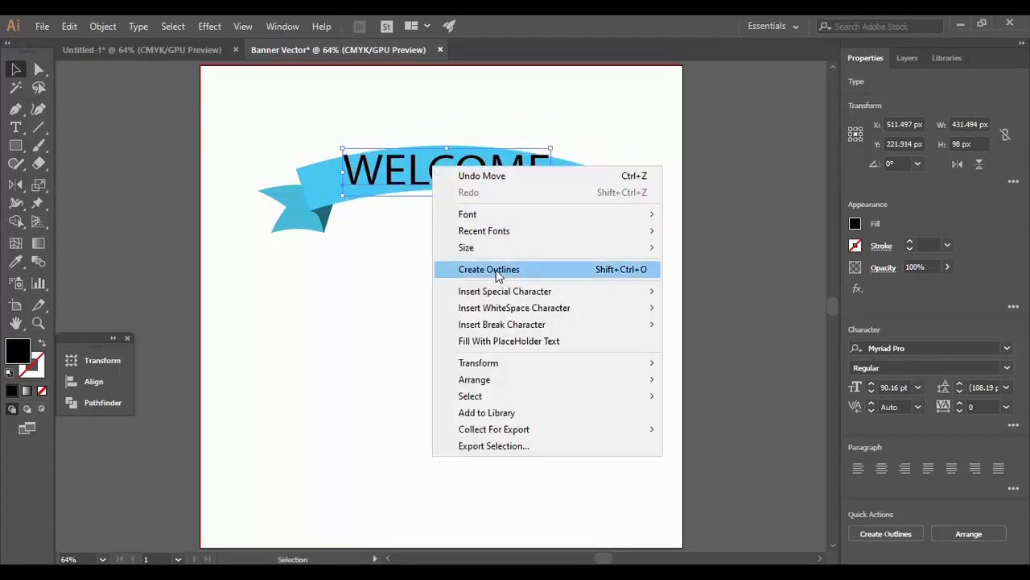
{"action": "left_click", "coordinate": [539, 270]}
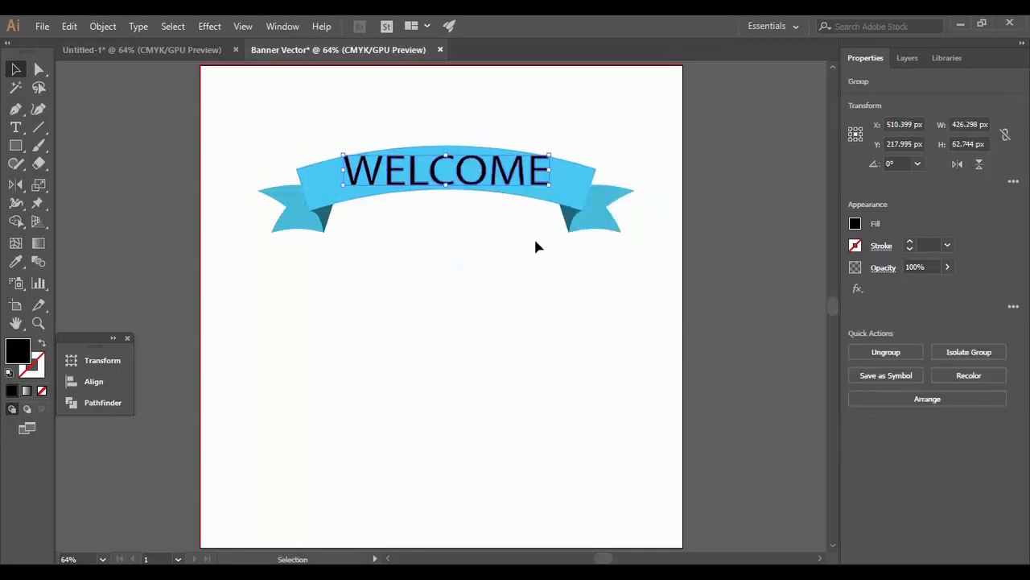
{"action": "left_click", "coordinate": [113, 25]}
{"action": "mouse_move", "coordinate": [184, 424]}
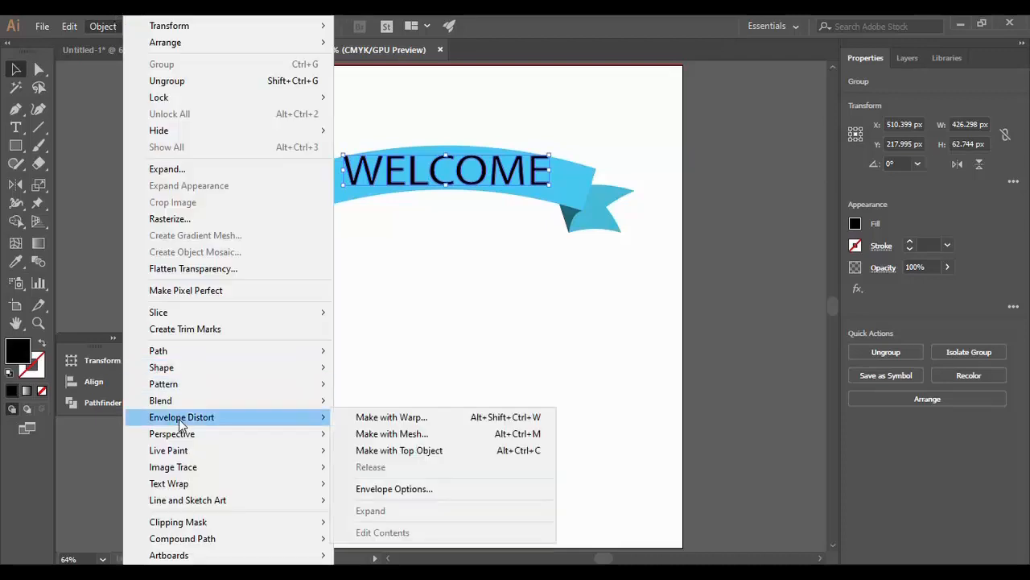
{"action": "left_click", "coordinate": [391, 418]}
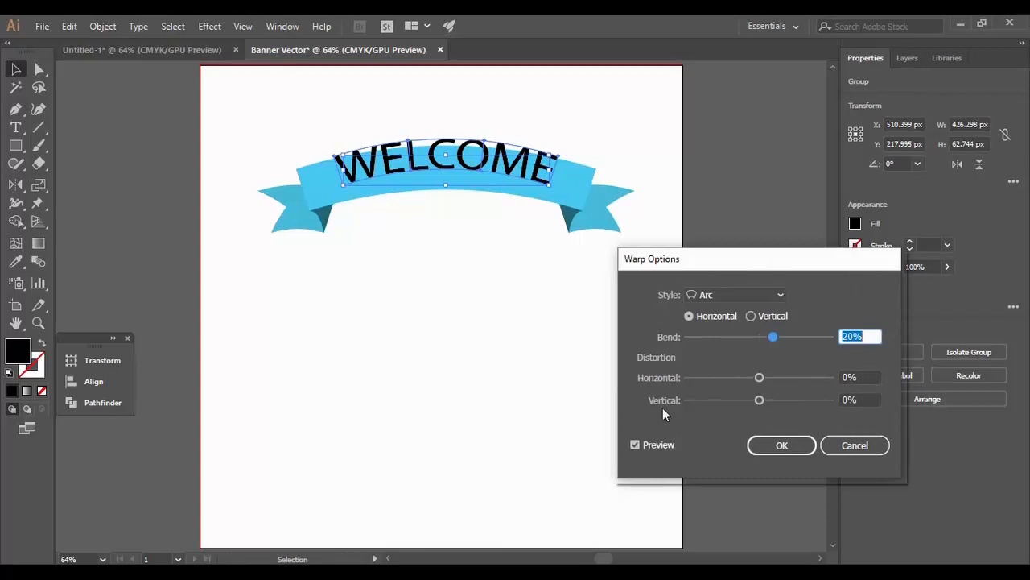
{"action": "left_click", "coordinate": [782, 445]}
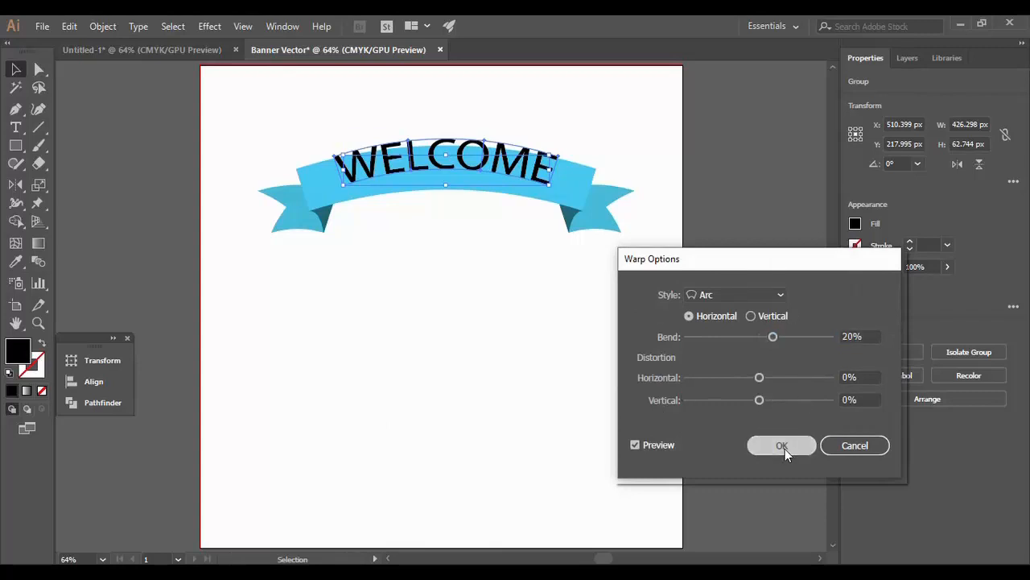
Expand the warped lettering's object and fill, move it down to fit inside the curved banner, and deselect it
{"action": "left_click", "coordinate": [99, 24]}
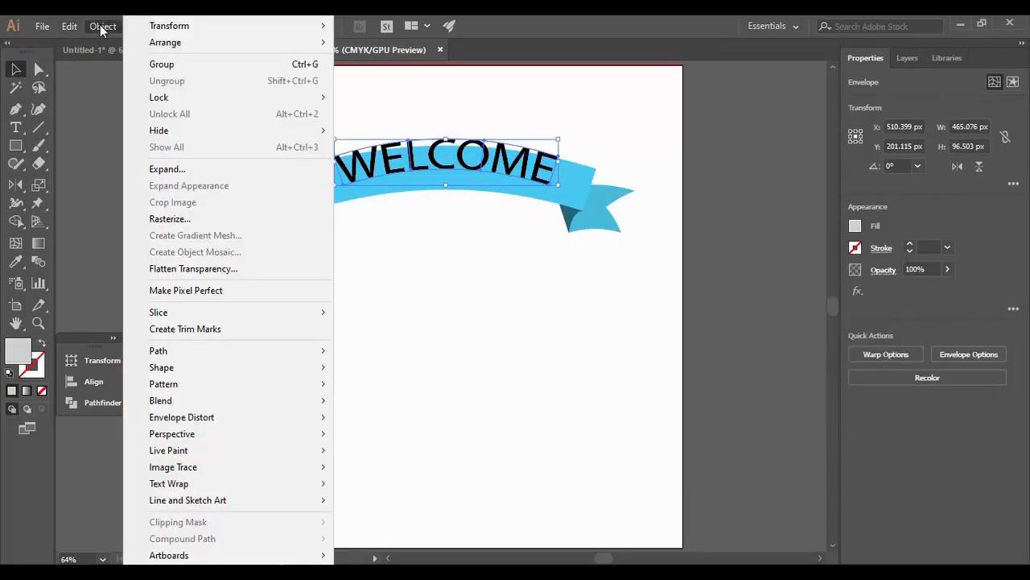
{"action": "left_click", "coordinate": [205, 170]}
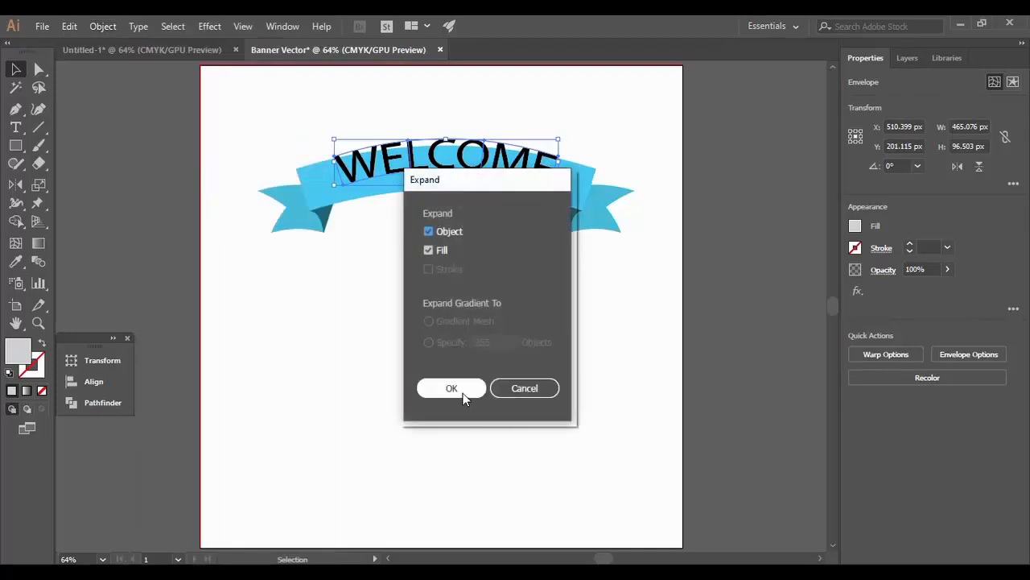
{"action": "left_click", "coordinate": [457, 390]}
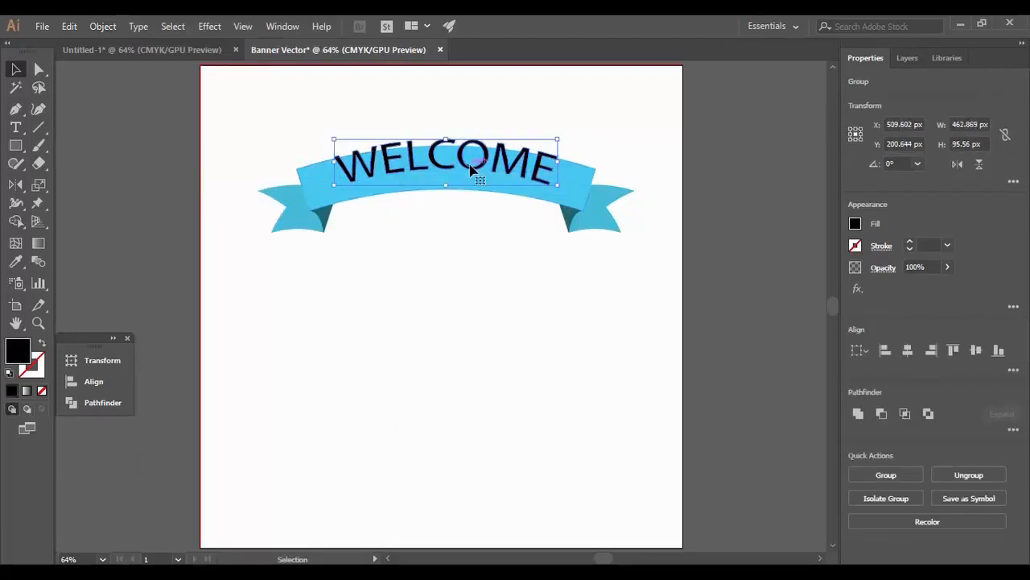
{"action": "left_click_drag", "start_coordinate": [470, 165], "coordinate": [471, 175]}
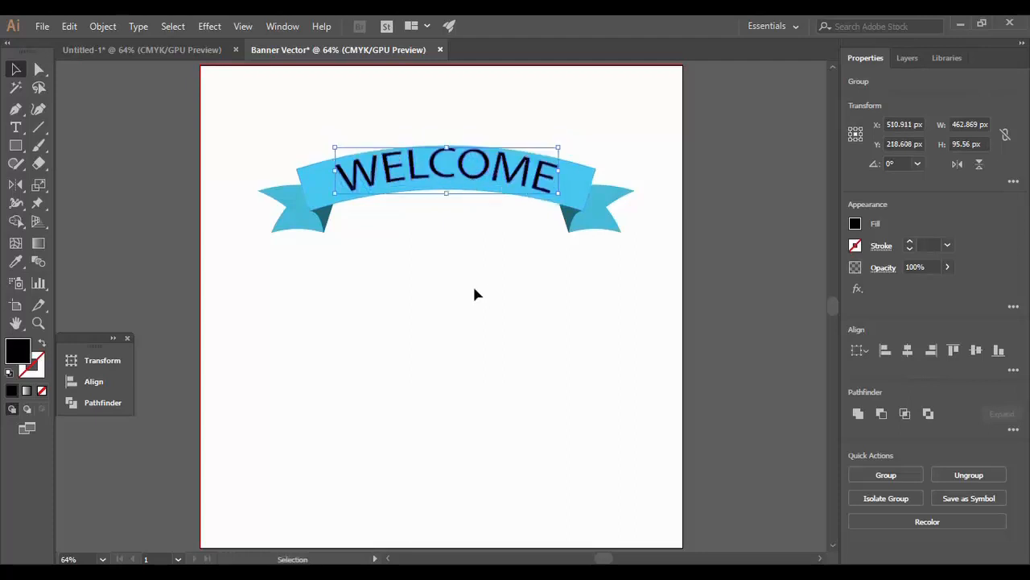
{"action": "key", "text": "ctrl+shift+a"}
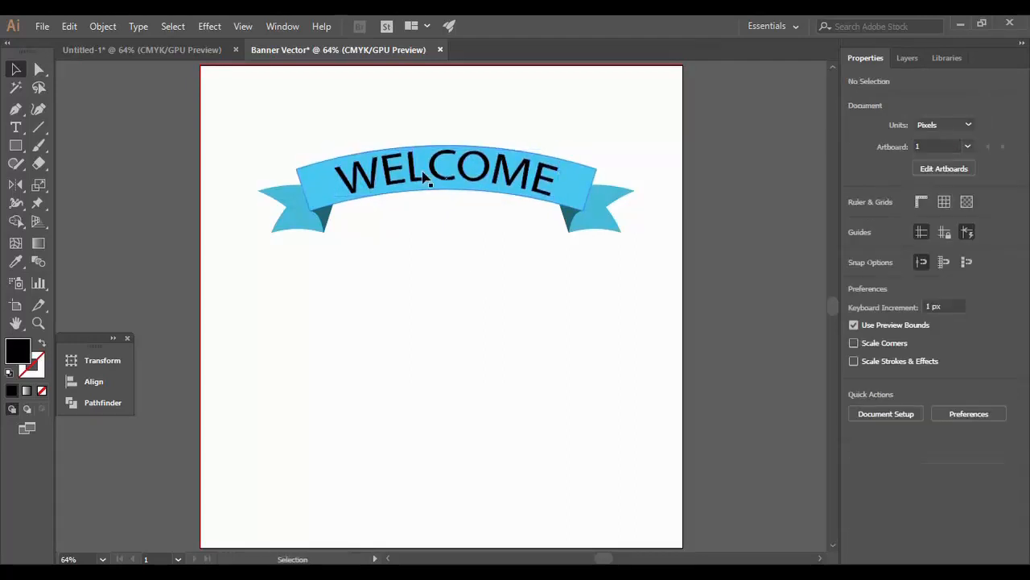
{"action": "left_click", "coordinate": [427, 179]}
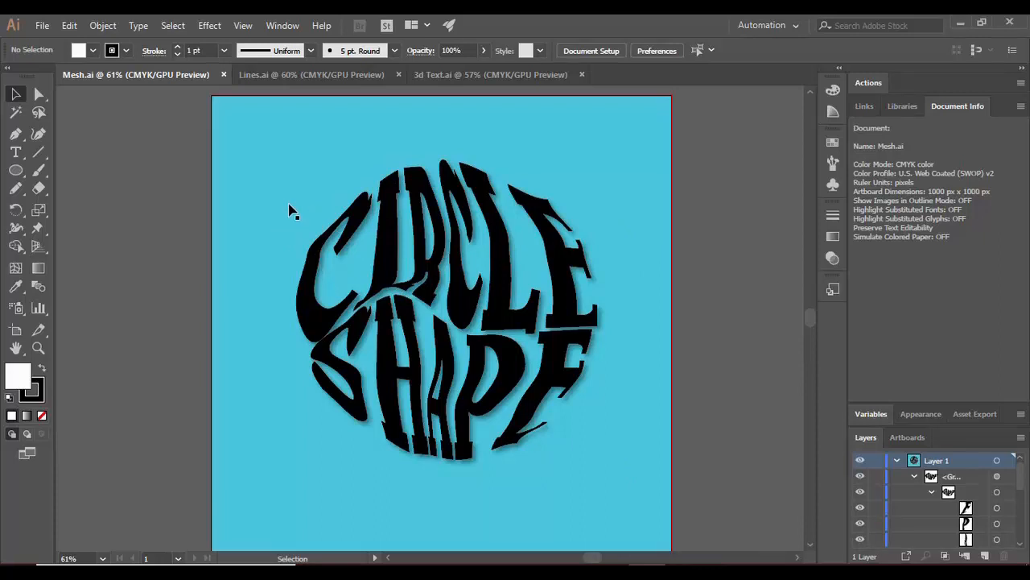
Create a new 1000 x 1000 px document named "Mesh" and fit its artboard in the window
{"action": "left_click", "coordinate": [40, 27]}
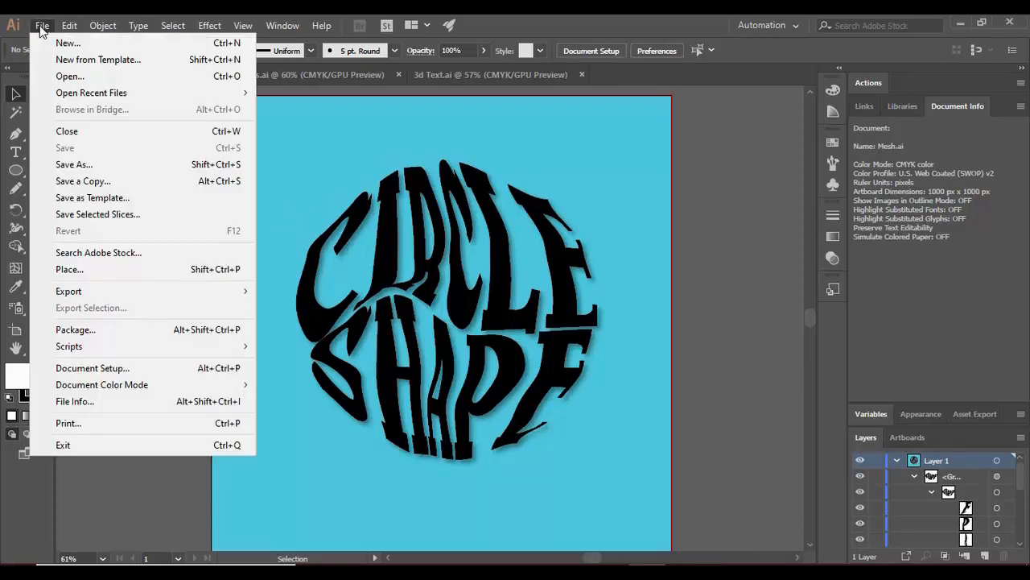
{"action": "left_click", "coordinate": [53, 46]}
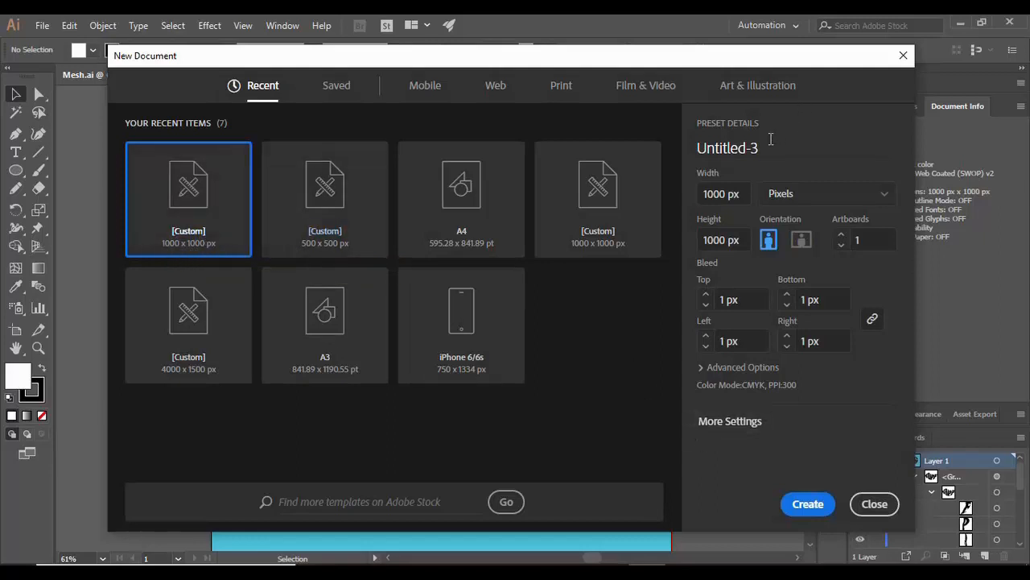
{"action": "left_click_drag", "start_coordinate": [756, 148], "coordinate": [662, 155]}
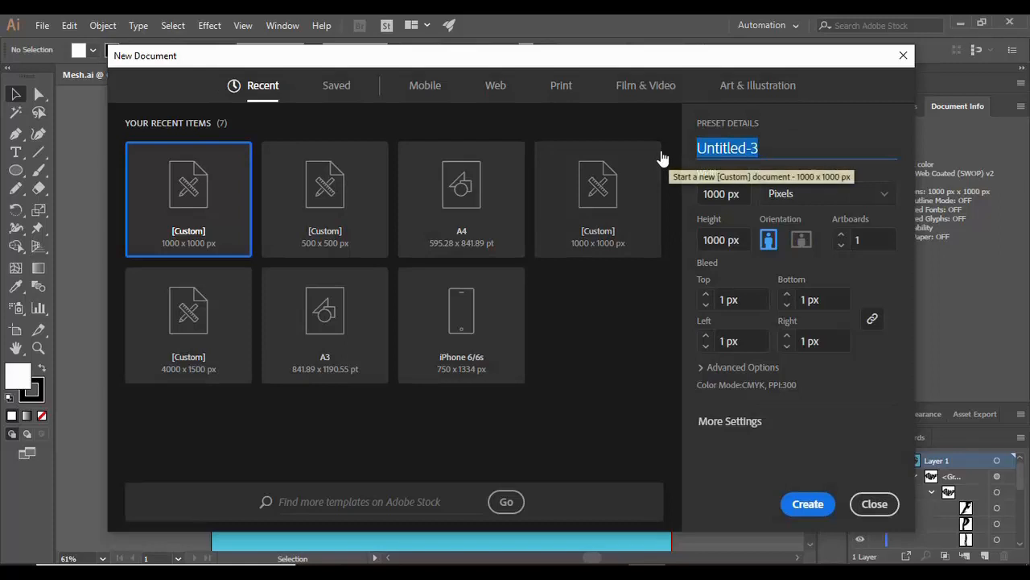
{"action": "type", "text": "M"}
{"action": "left_click", "coordinate": [797, 501]}
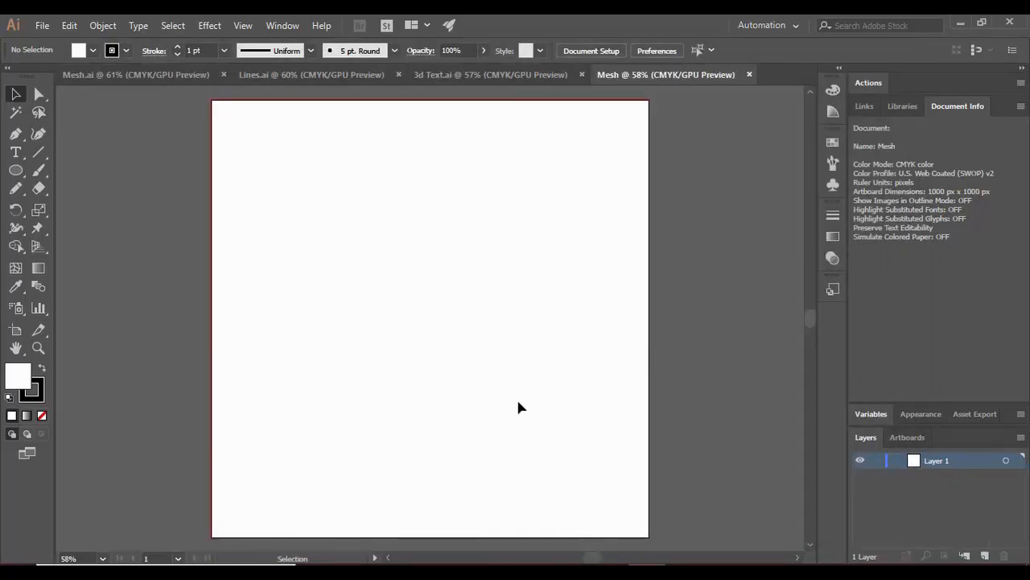
{"action": "key", "text": "a"}
{"action": "key", "text": "ctrl+0"}
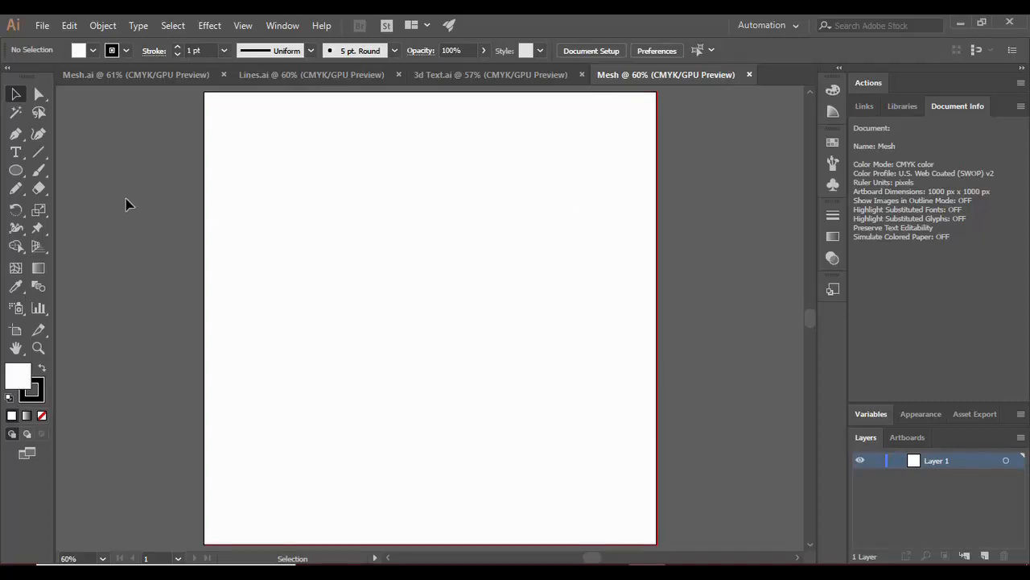
Draw a rectangle that covers the whole artboard
{"action": "left_click", "coordinate": [16, 171]}
{"action": "left_click", "coordinate": [25, 176]}
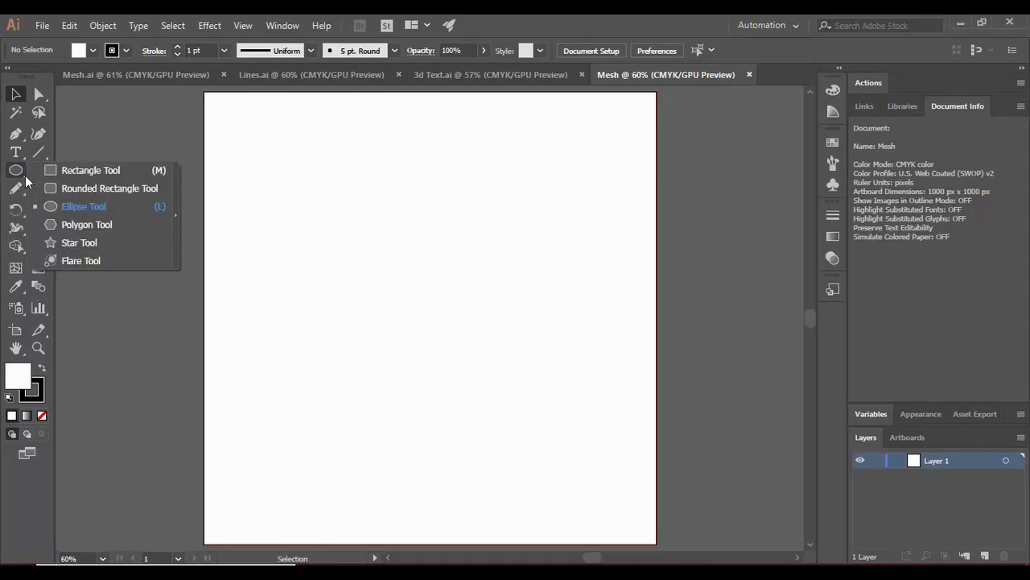
{"action": "left_click", "coordinate": [90, 170]}
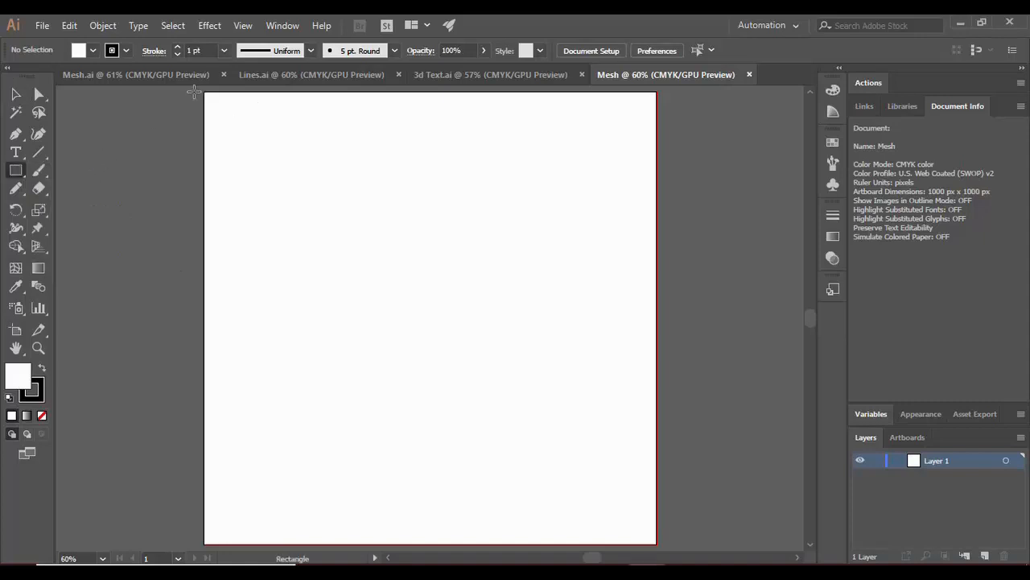
{"action": "left_click_drag", "start_coordinate": [207, 97], "coordinate": [656, 382]}
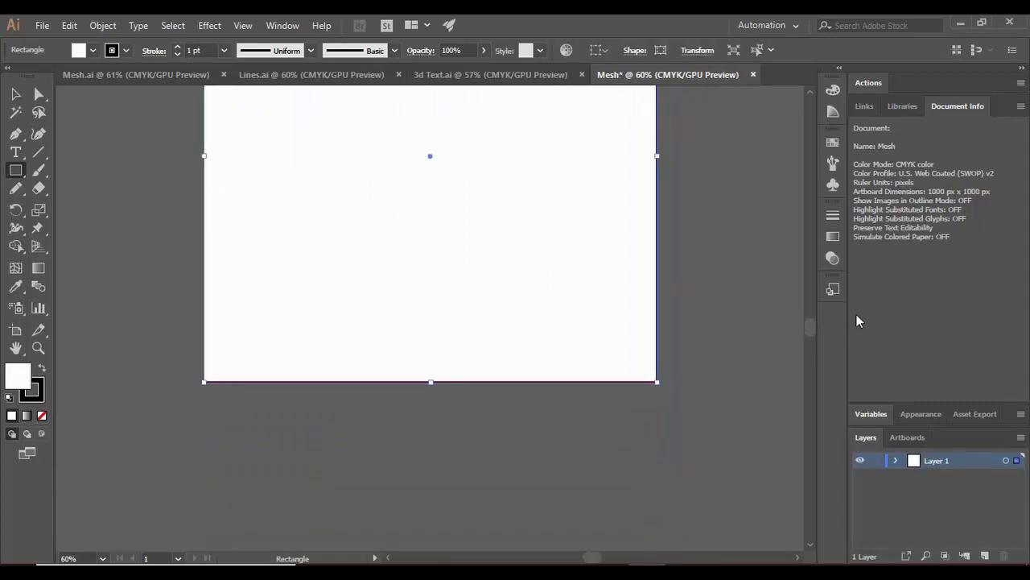
{"action": "left_click_drag", "start_coordinate": [810, 329], "coordinate": [810, 322]}
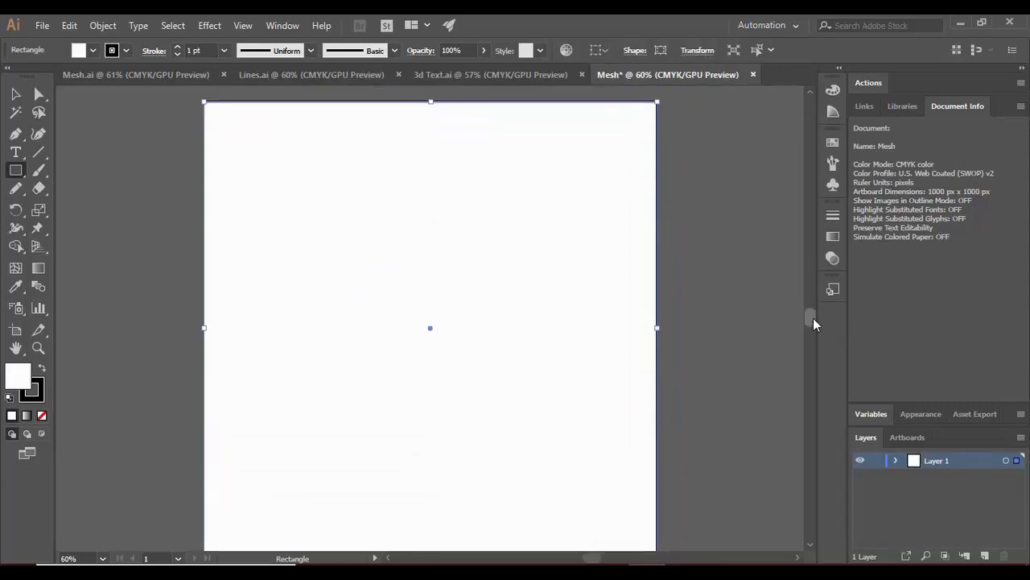
Fill the background rectangle with the teal colour #39d8ae
{"action": "double_click", "coordinate": [14, 380]}
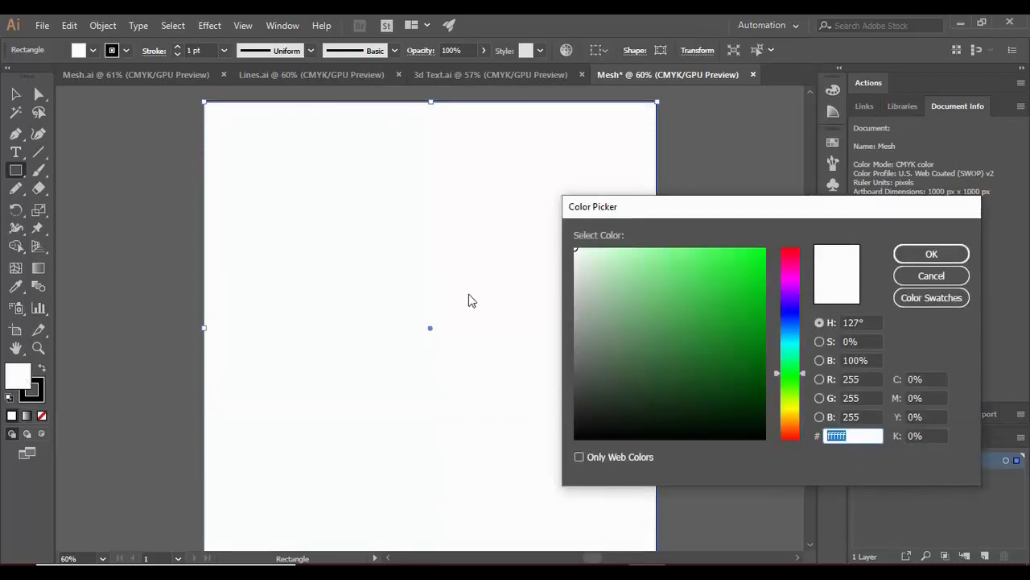
{"action": "left_click", "coordinate": [717, 276]}
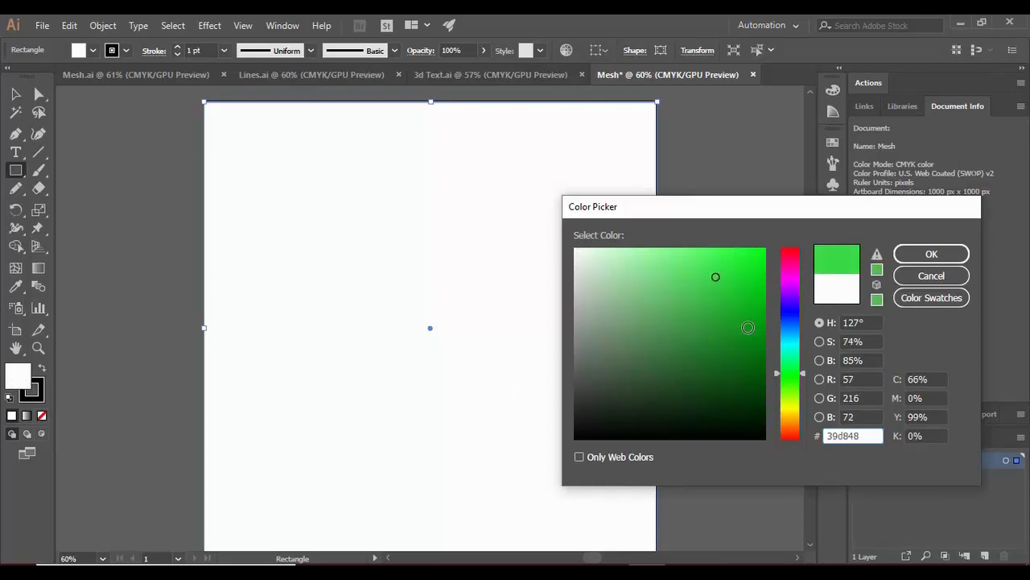
{"action": "left_click", "coordinate": [795, 352]}
{"action": "left_click_drag", "start_coordinate": [796, 354], "coordinate": [795, 357]}
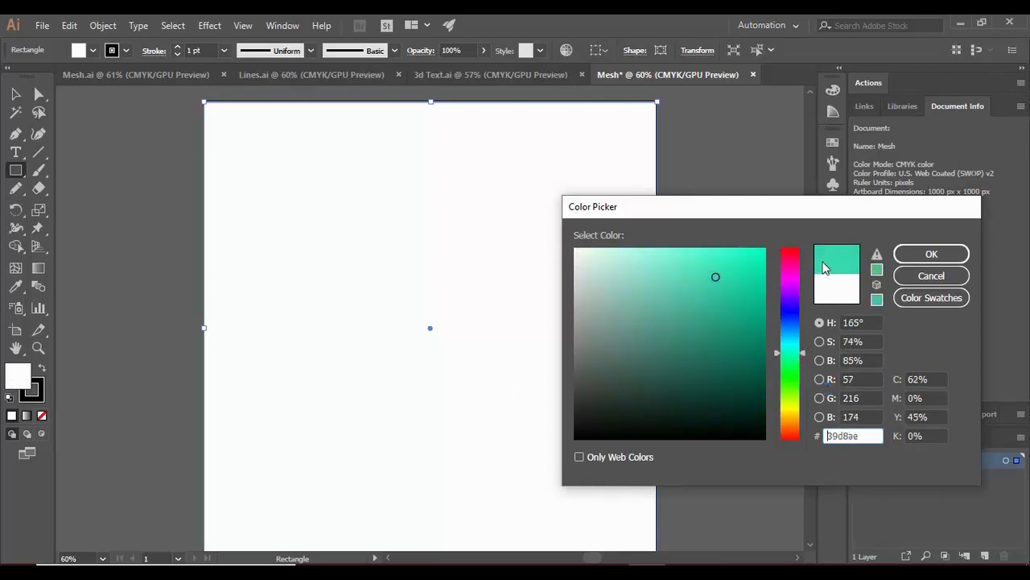
{"action": "left_click", "coordinate": [908, 256]}
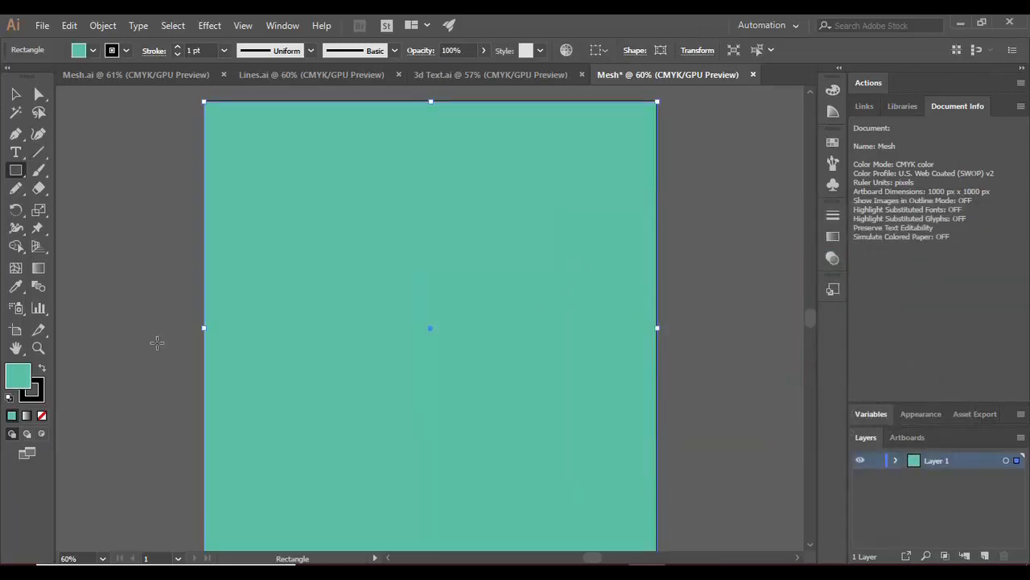
Remove the stroke from the background rectangle and make the fill the active colour again
{"action": "left_click", "coordinate": [40, 396]}
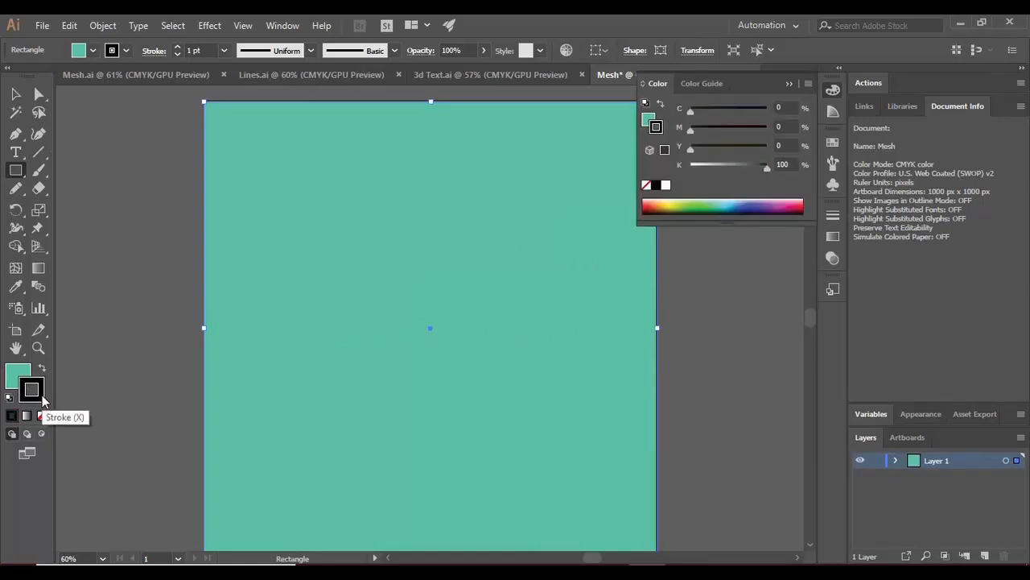
{"action": "left_click", "coordinate": [44, 417]}
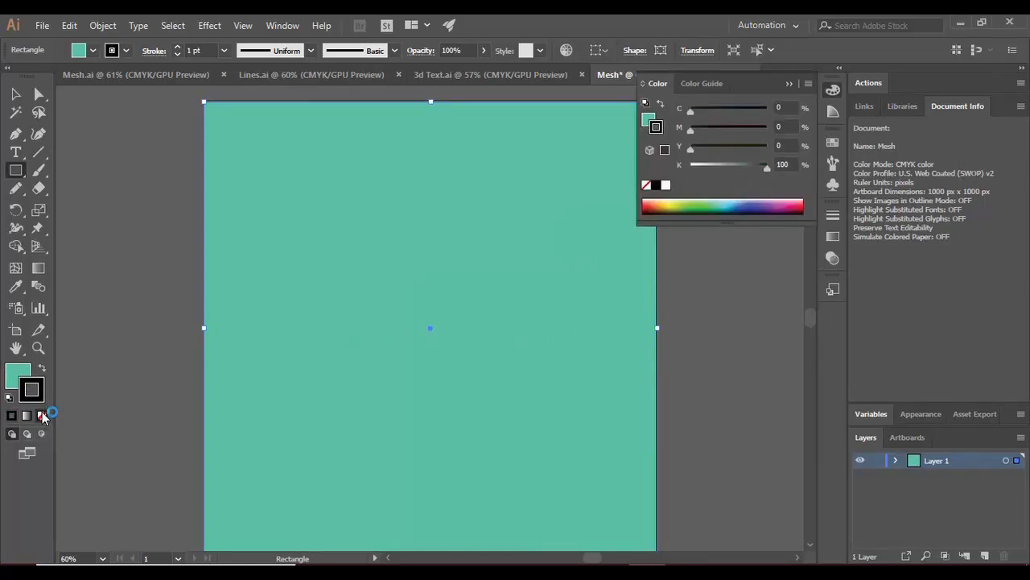
{"action": "left_click", "coordinate": [18, 371]}
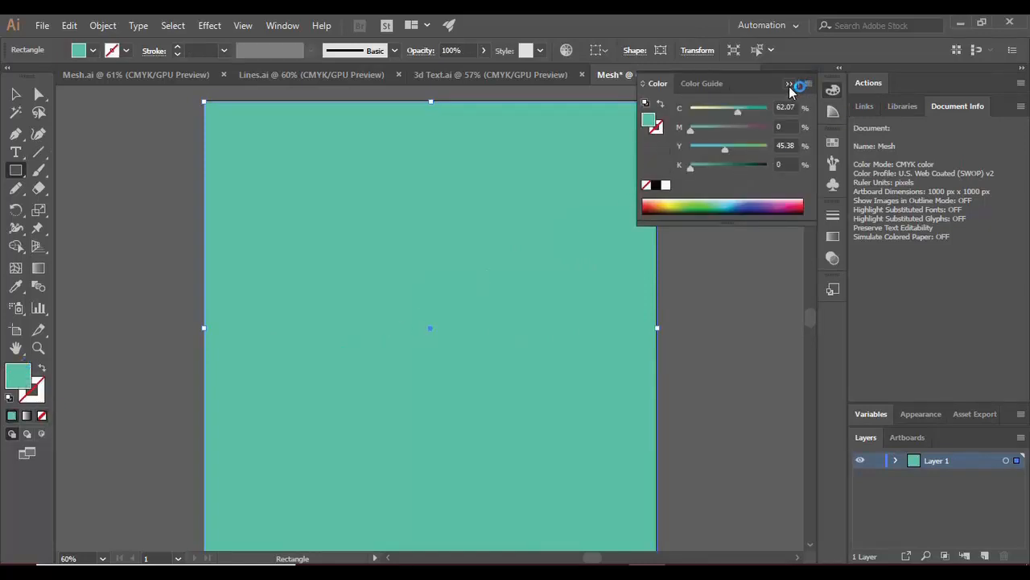
{"action": "left_click", "coordinate": [789, 83]}
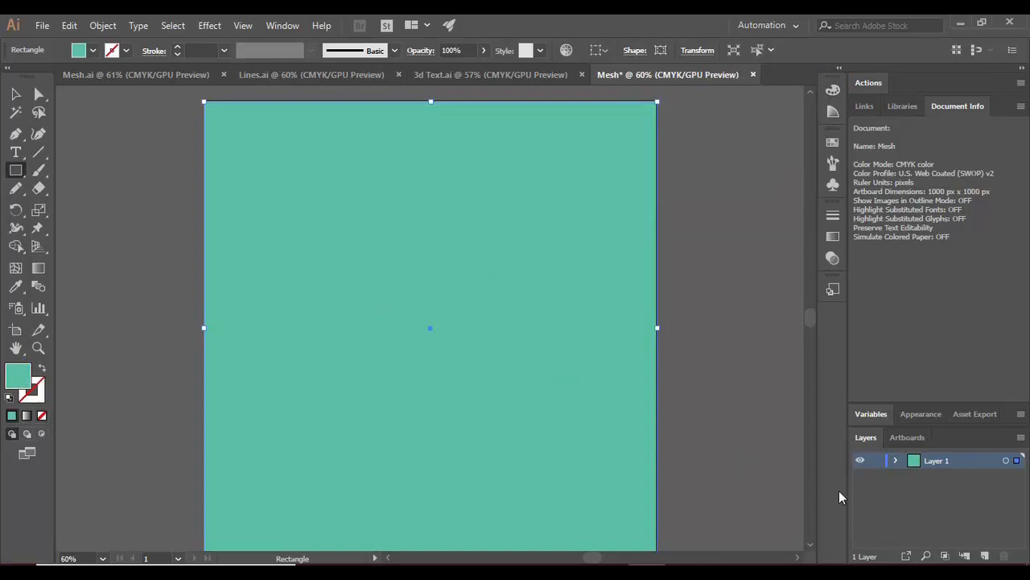
Lock the background rectangle within Layer 1 and add a new layer above it
{"action": "left_click", "coordinate": [896, 462]}
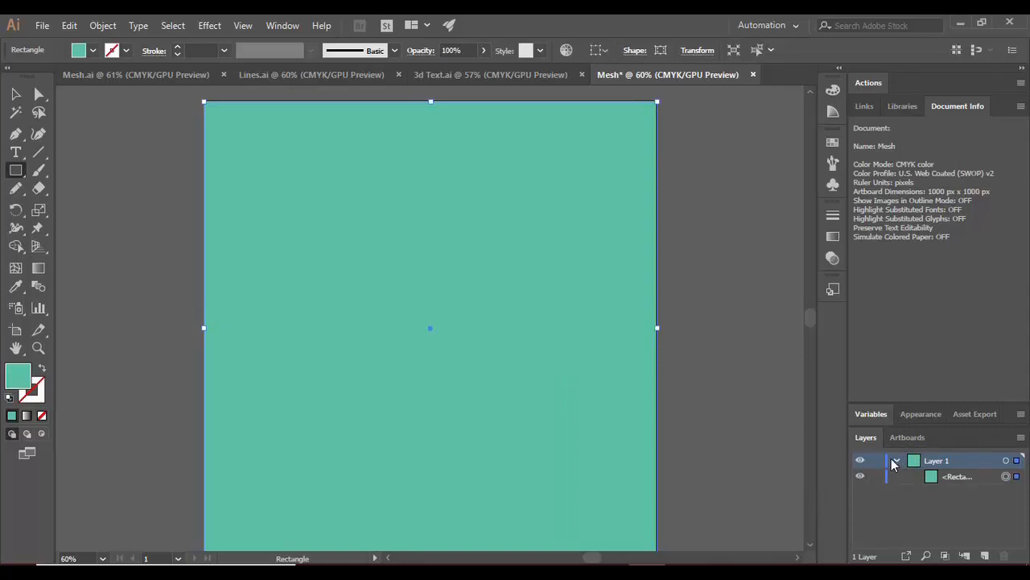
{"action": "left_click", "coordinate": [875, 478]}
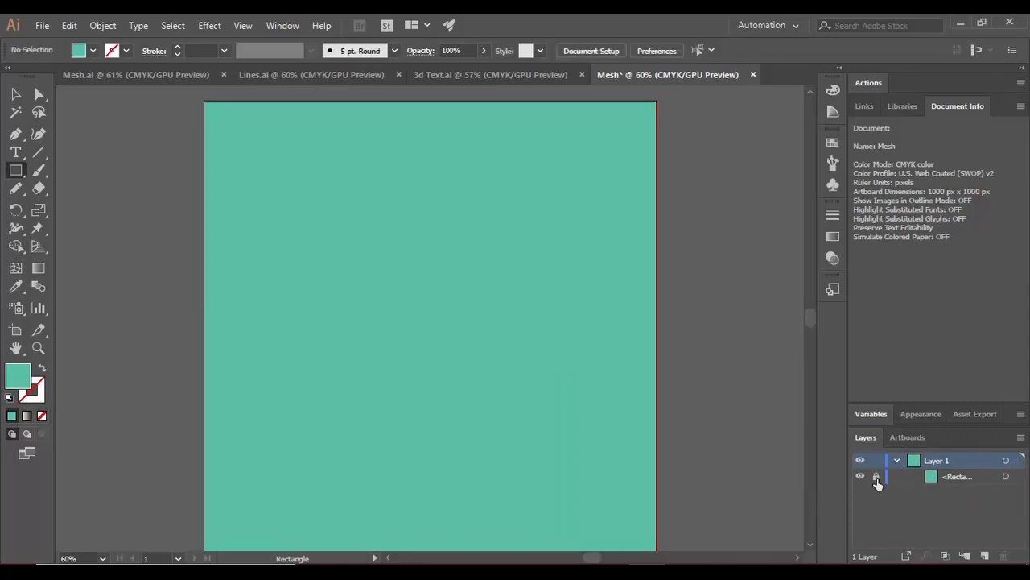
{"action": "left_click", "coordinate": [897, 462]}
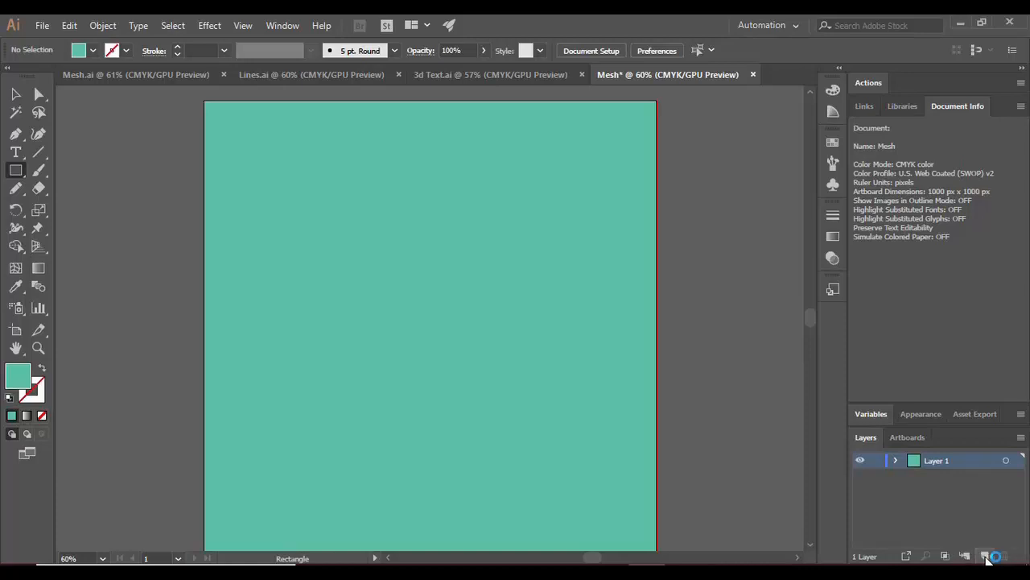
{"action": "left_click", "coordinate": [985, 556]}
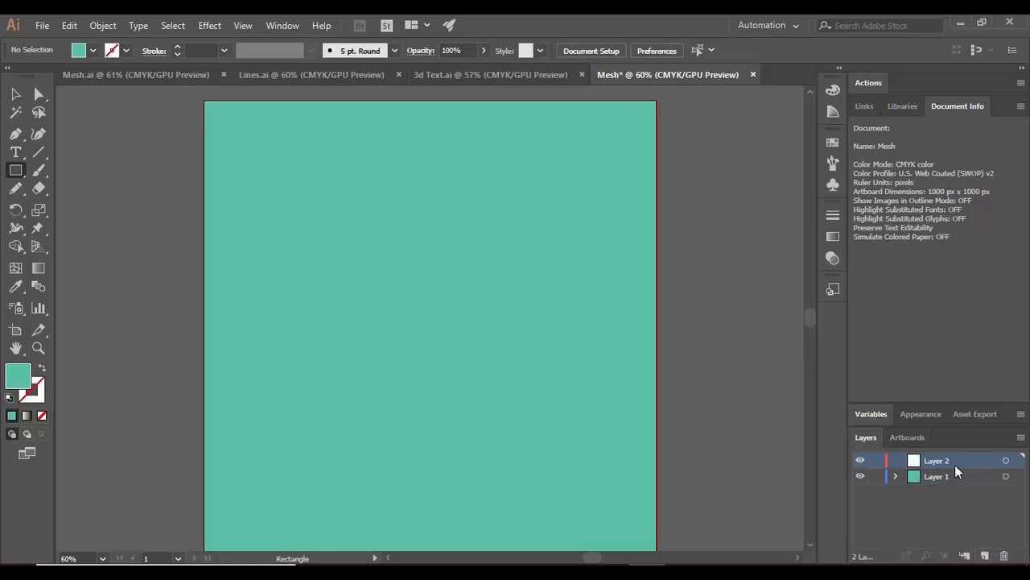
Add the point text "CIRCLE SHAPE" on two lines near the middle of the artboard and select it as an object
{"action": "key", "text": "t"}
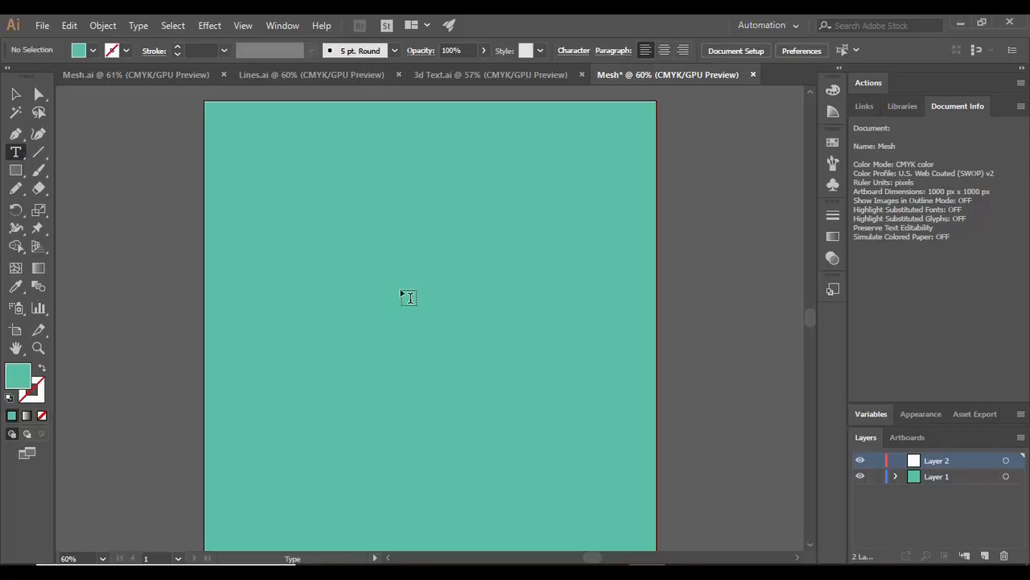
{"action": "left_click", "coordinate": [404, 294]}
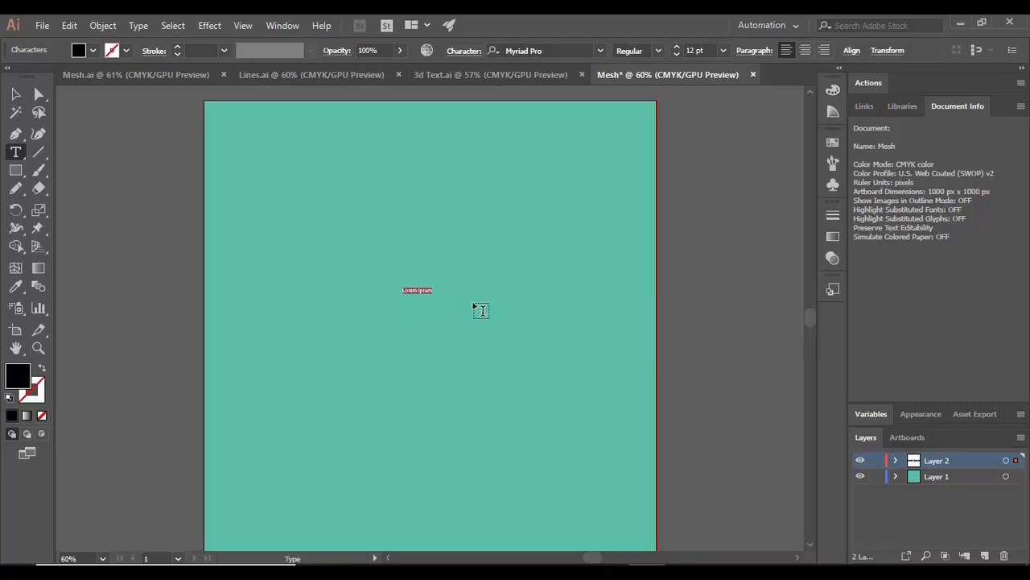
{"action": "key", "text": "BackSpace"}
{"action": "left_click", "coordinate": [15, 94]}
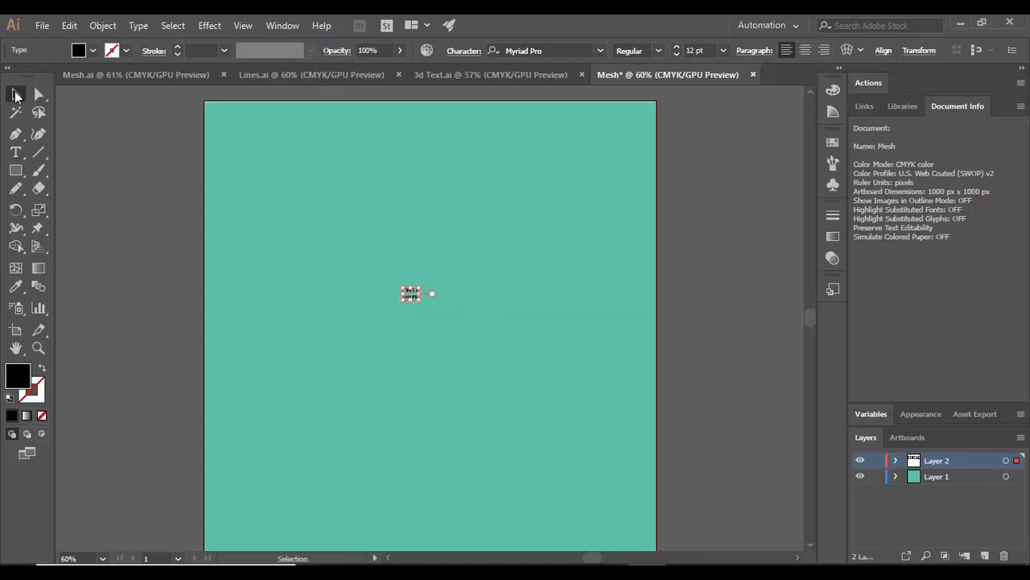
Change the text's font to Gotham in the Ultra style
{"action": "left_click", "coordinate": [599, 52]}
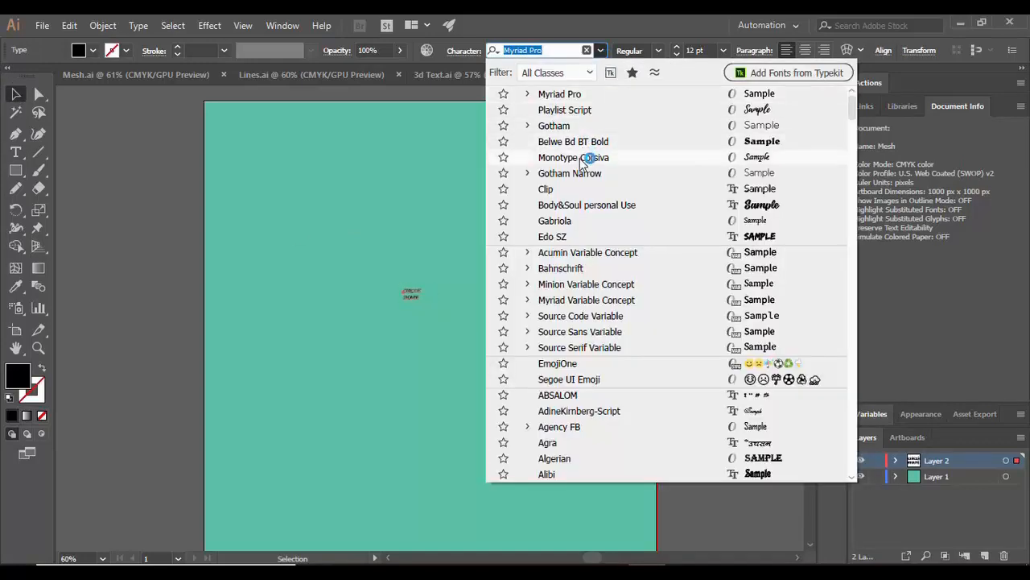
{"action": "left_click", "coordinate": [575, 127]}
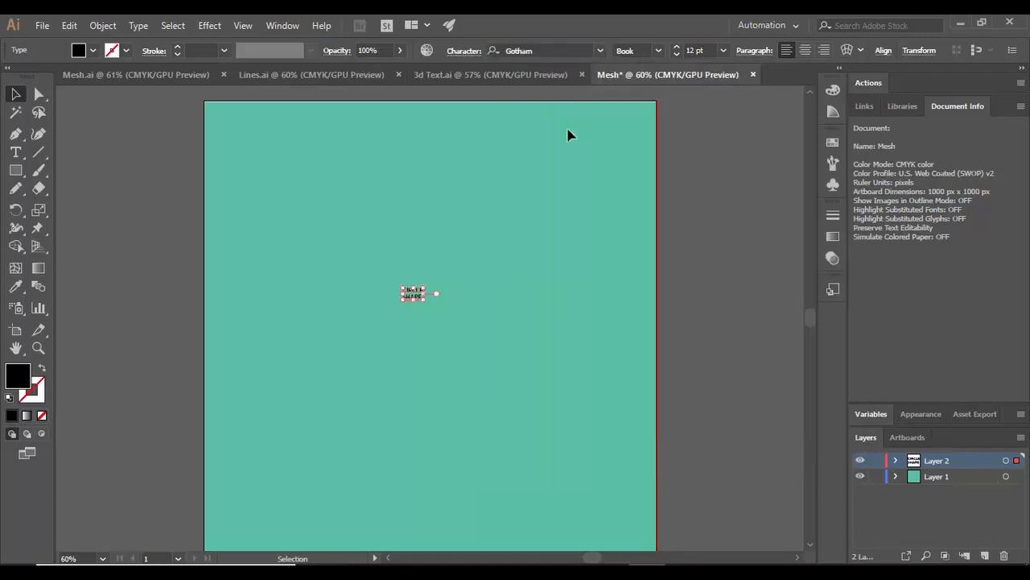
{"action": "left_click", "coordinate": [600, 51]}
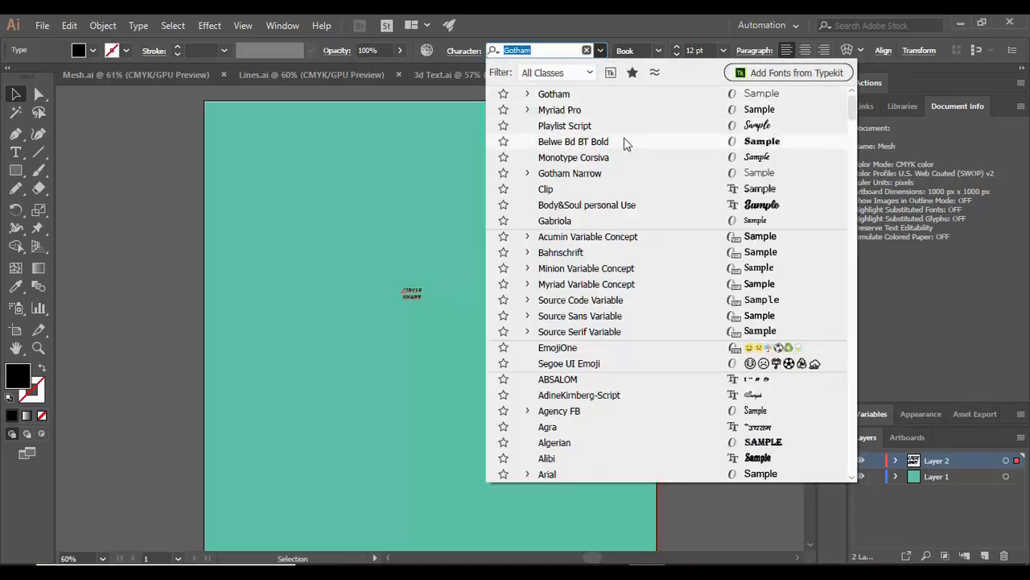
{"action": "left_click", "coordinate": [529, 94]}
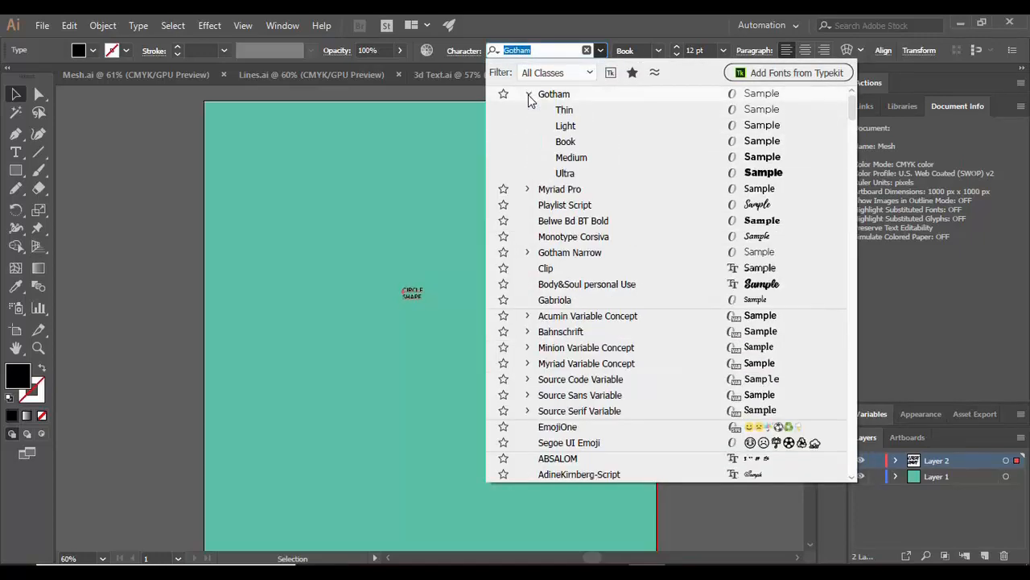
{"action": "left_click", "coordinate": [567, 173]}
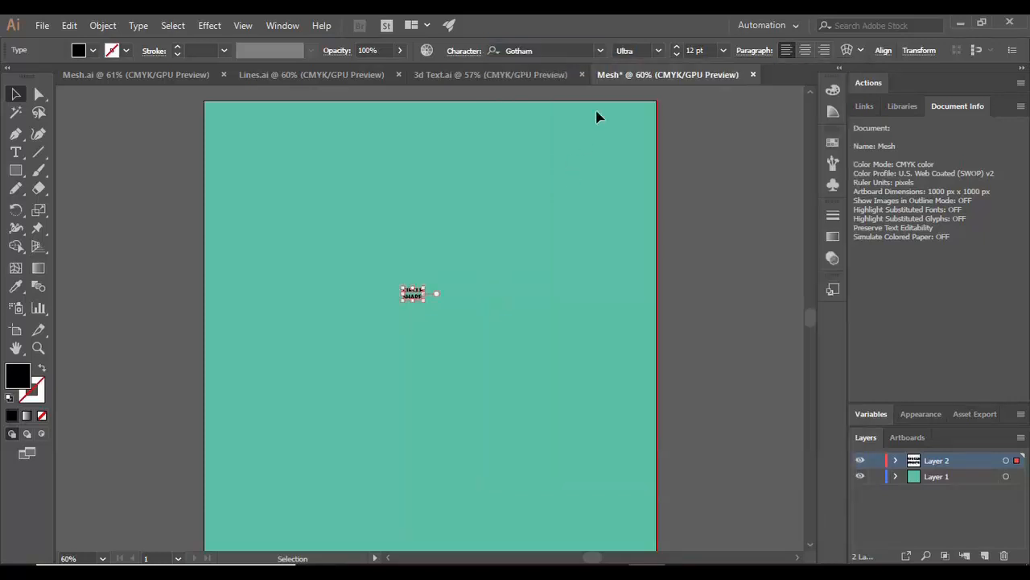
Set the font size of the CIRCLE SHAPE text to 100 pt
{"action": "left_click", "coordinate": [676, 53]}
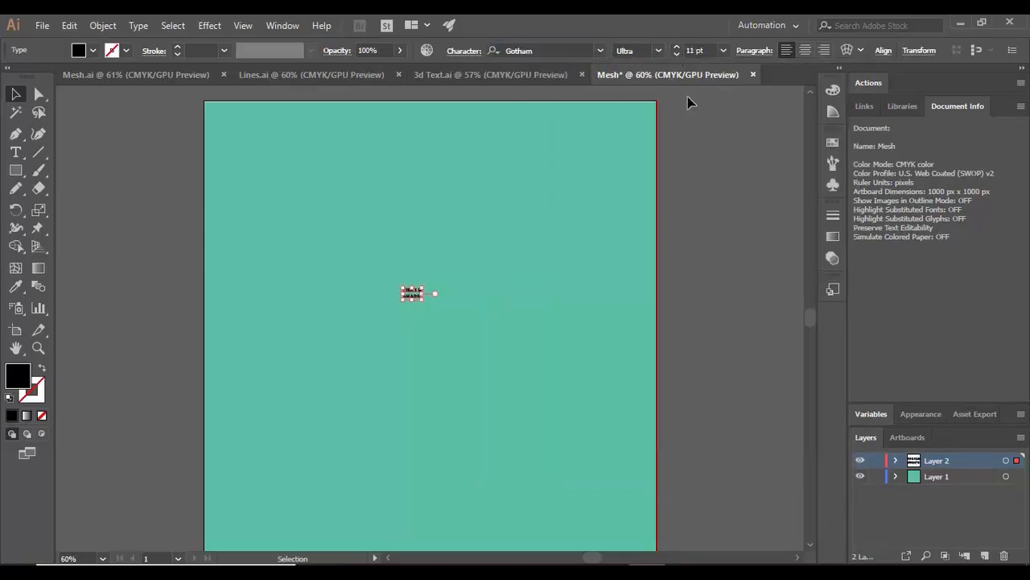
{"action": "left_click", "coordinate": [723, 50]}
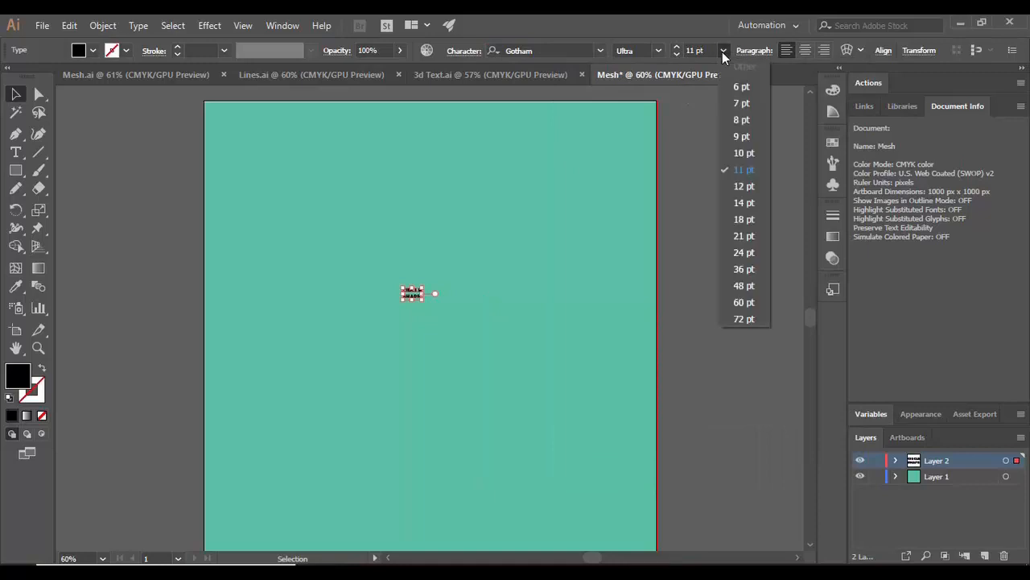
{"action": "left_click", "coordinate": [749, 320]}
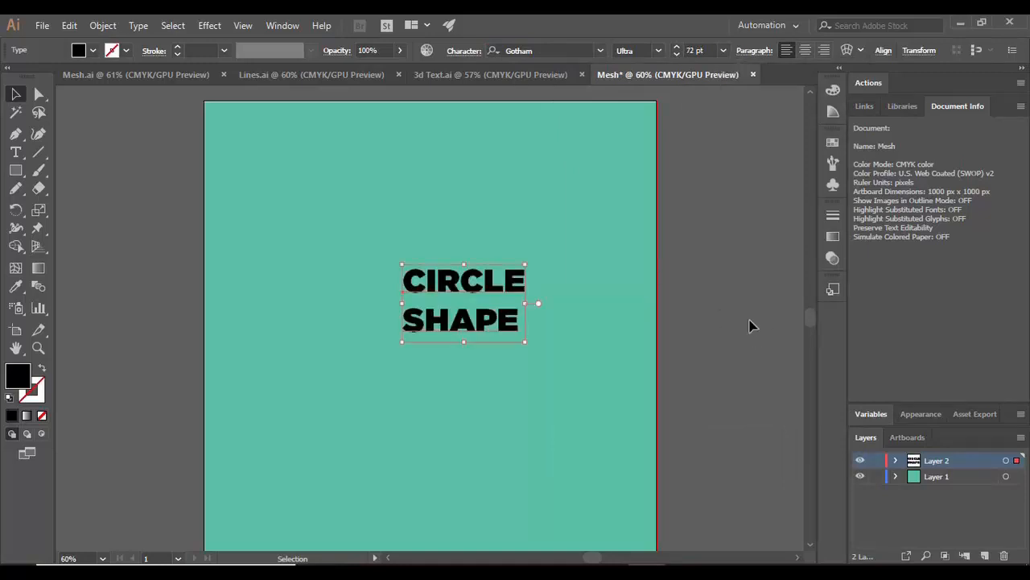
{"action": "left_click", "coordinate": [694, 50]}
{"action": "type", "text": "1"}
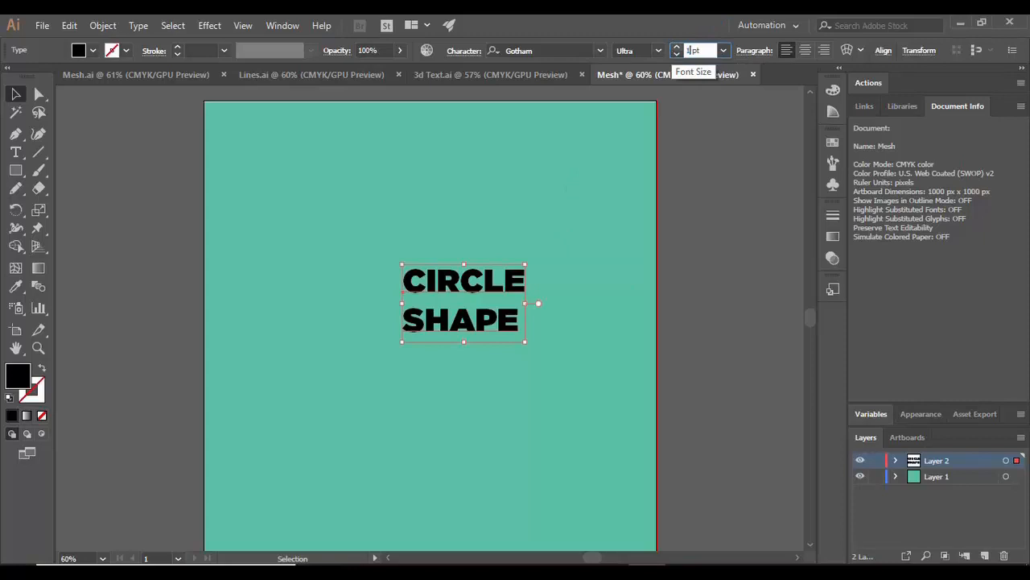
{"action": "type", "text": "00"}
{"action": "key", "text": "Return"}
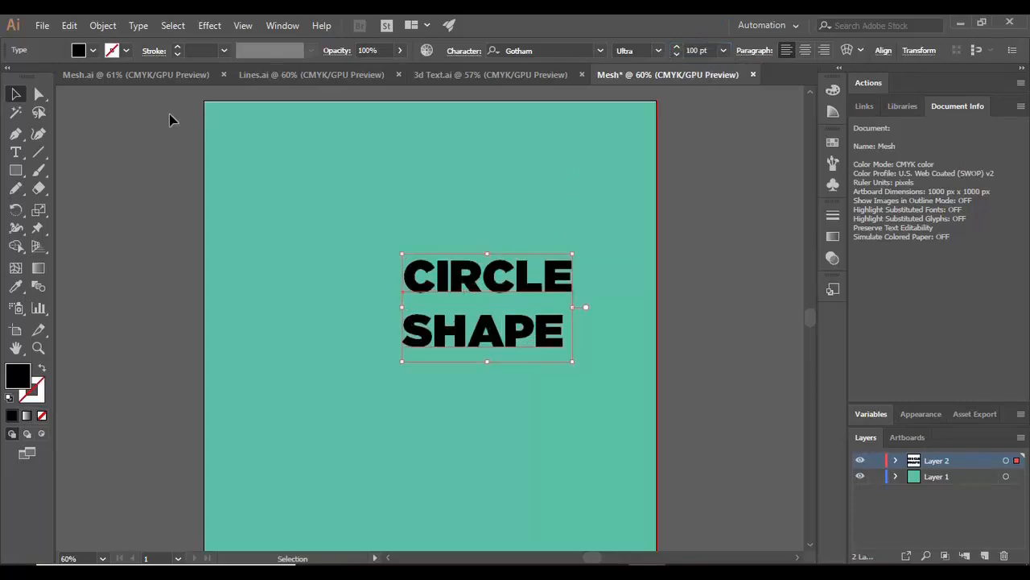
Move the CIRCLE SHAPE text to the artboard's horizontal middle and draw an unfilled, black-stroked circle about 655 px wide over it
{"action": "left_click_drag", "start_coordinate": [493, 343], "coordinate": [438, 339]}
{"action": "left_click", "coordinate": [340, 282]}
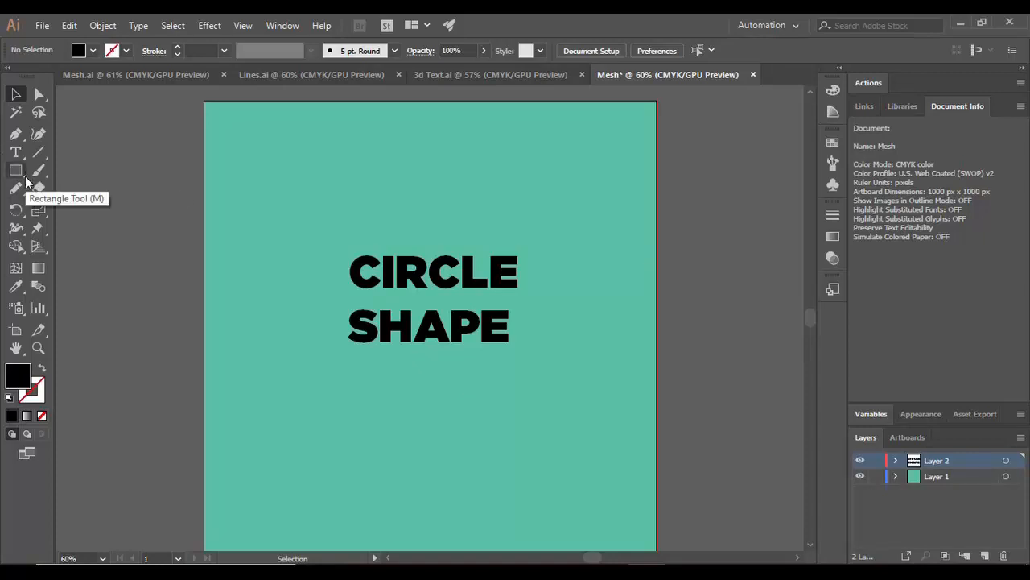
{"action": "left_click_drag", "start_coordinate": [25, 182], "coordinate": [68, 207]}
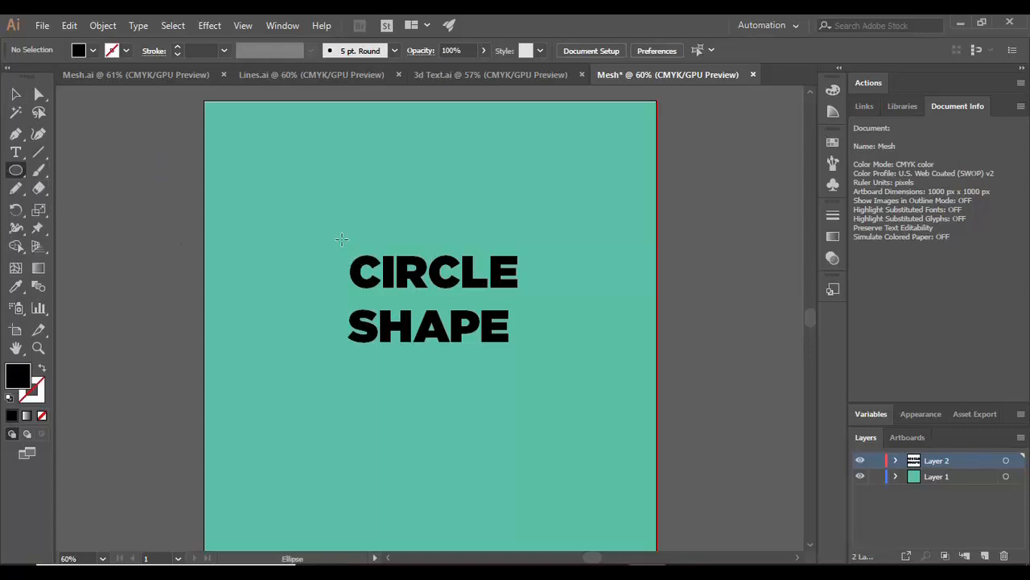
{"action": "left_click_drag", "start_coordinate": [336, 216], "coordinate": [613, 511]}
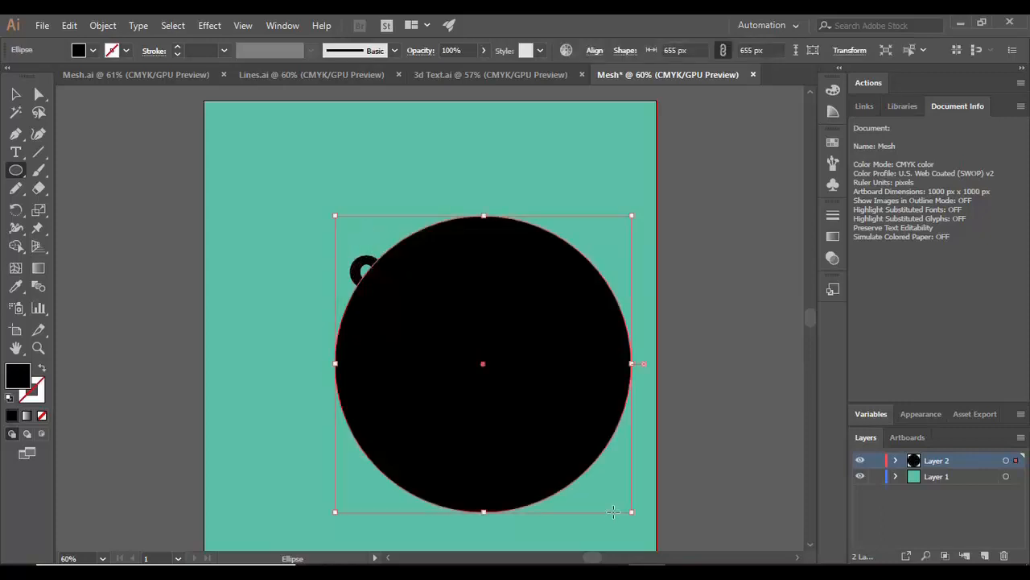
{"action": "left_click", "coordinate": [41, 369]}
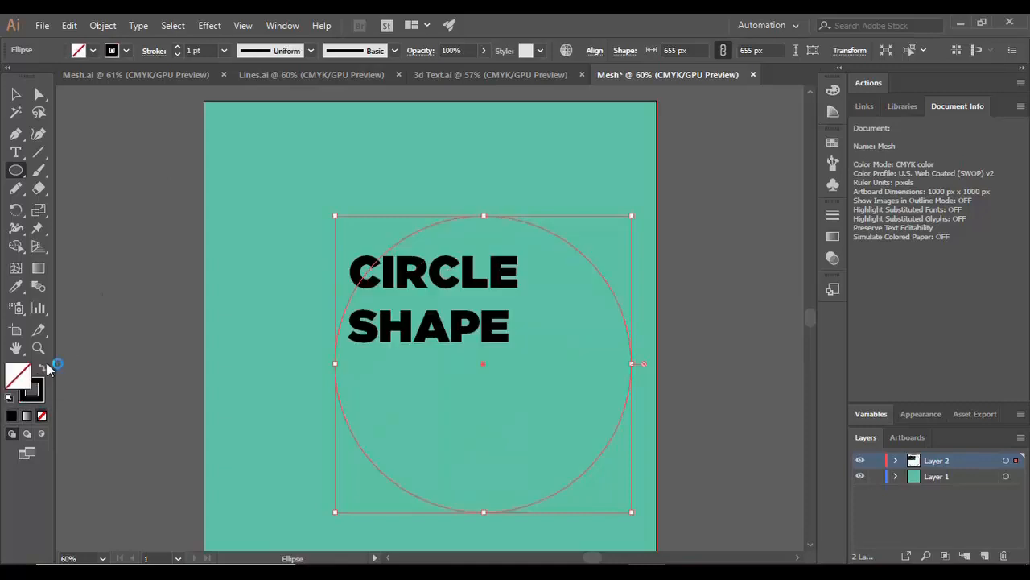
Move the circle so that it is centred around the CIRCLE SHAPE text
{"action": "left_click", "coordinate": [16, 94]}
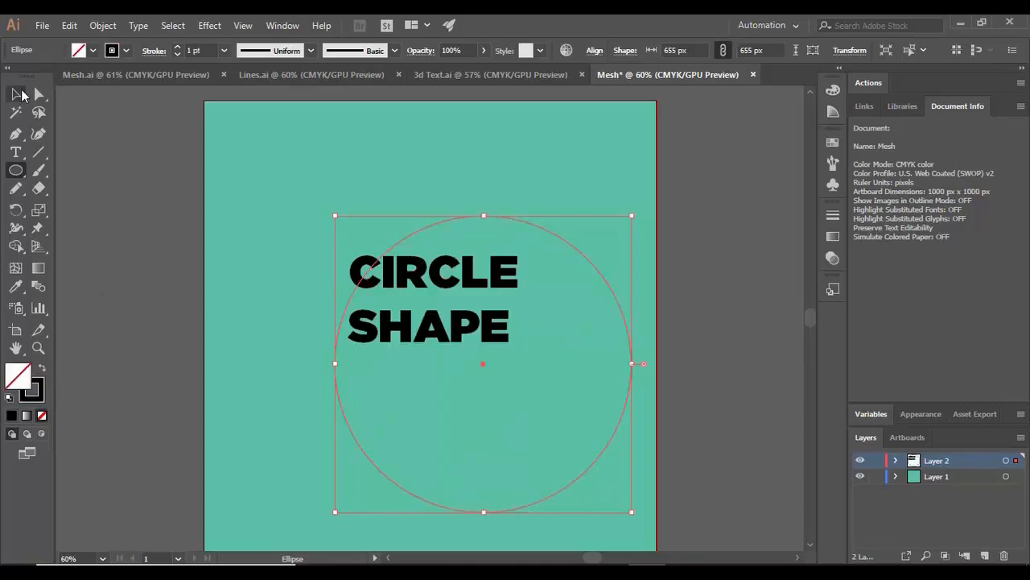
{"action": "left_click", "coordinate": [426, 335]}
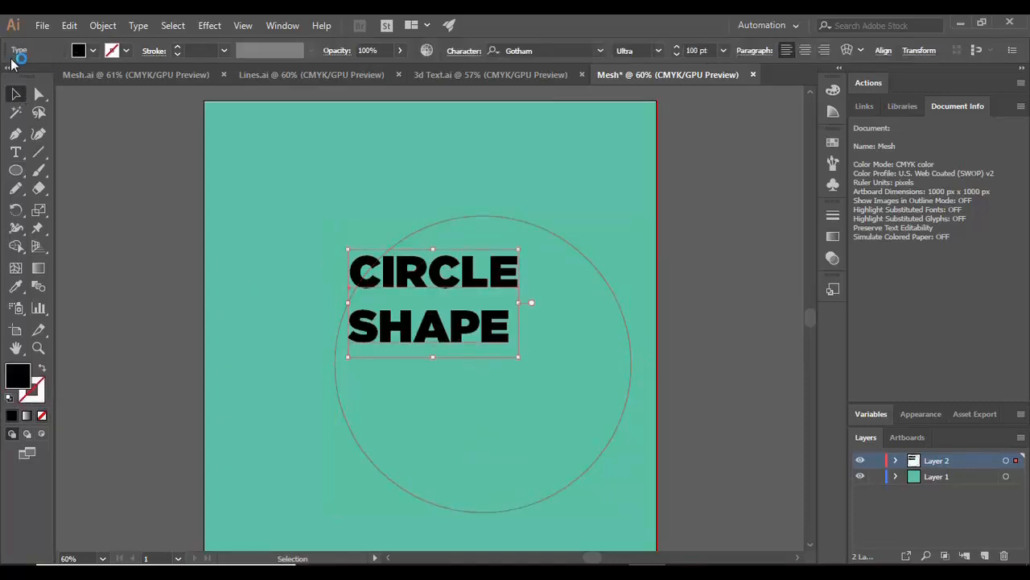
{"action": "left_click", "coordinate": [502, 386]}
{"action": "left_click", "coordinate": [583, 259]}
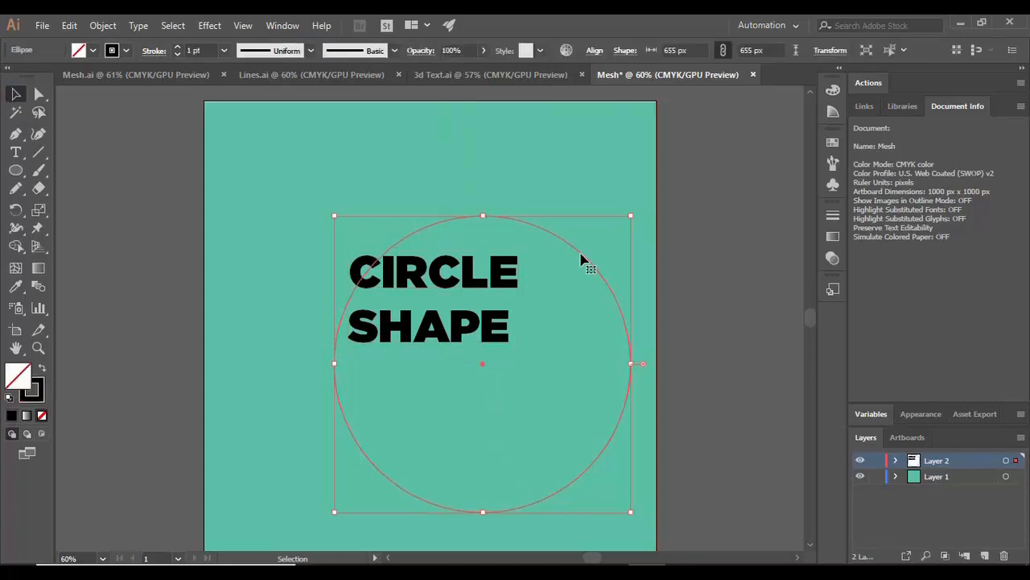
{"action": "key", "text": "shift+Left"}
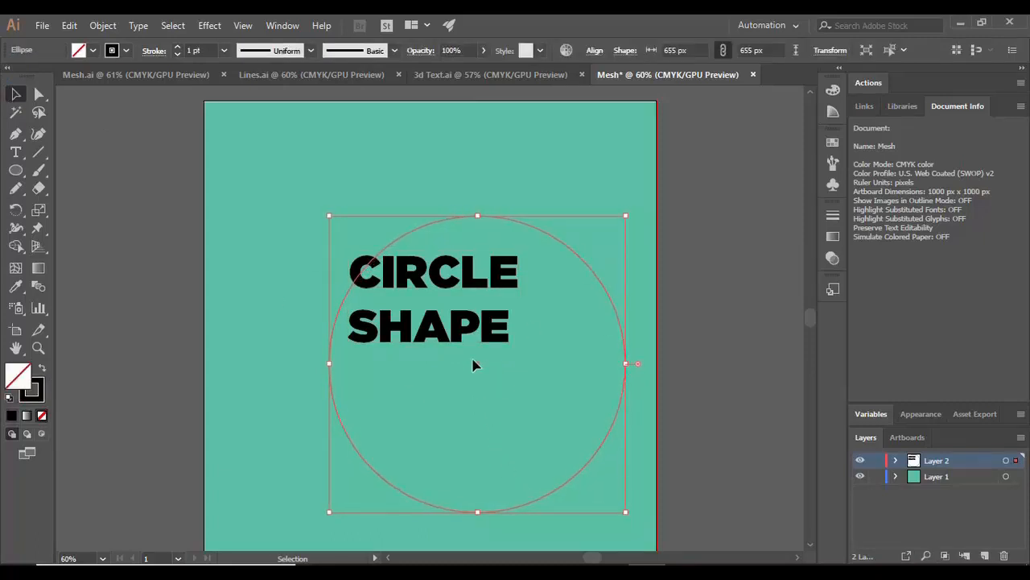
{"action": "left_click_drag", "start_coordinate": [476, 369], "coordinate": [439, 306]}
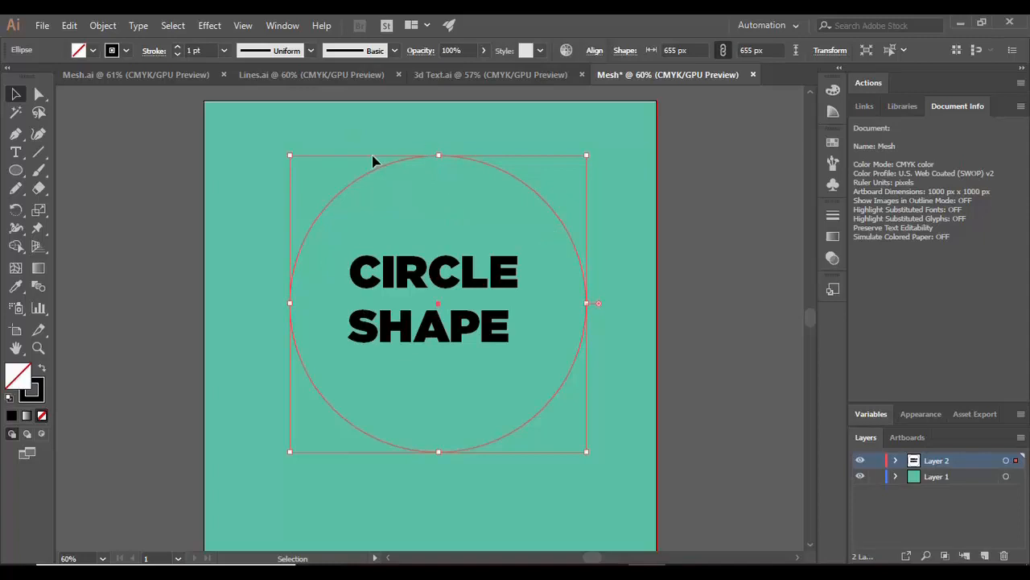
Set the circle's stroke weight to 5 pt and deselect it
{"action": "left_click", "coordinate": [178, 47]}
{"action": "left_click", "coordinate": [178, 47]}
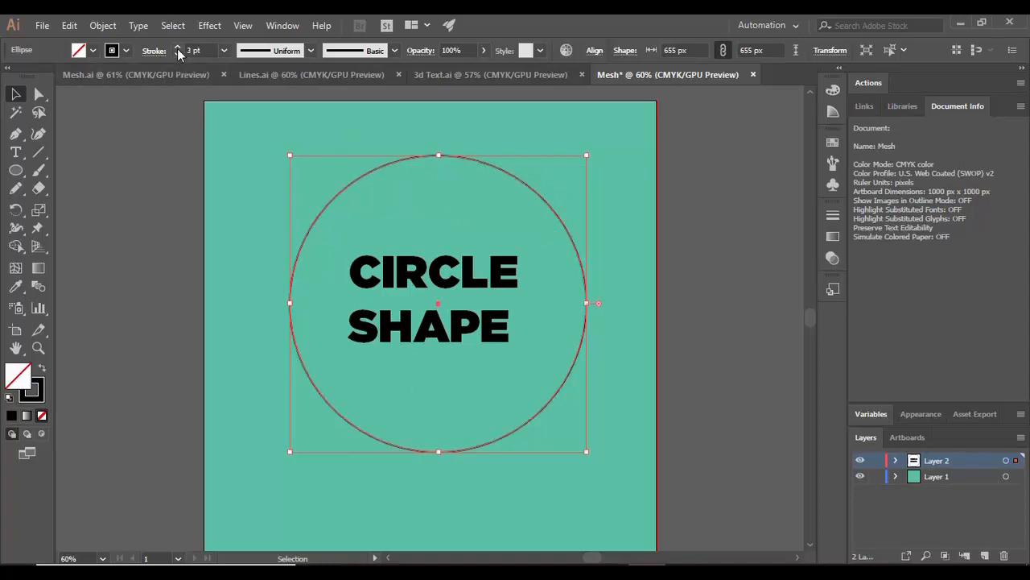
{"action": "left_click", "coordinate": [178, 47]}
{"action": "left_click", "coordinate": [178, 47]}
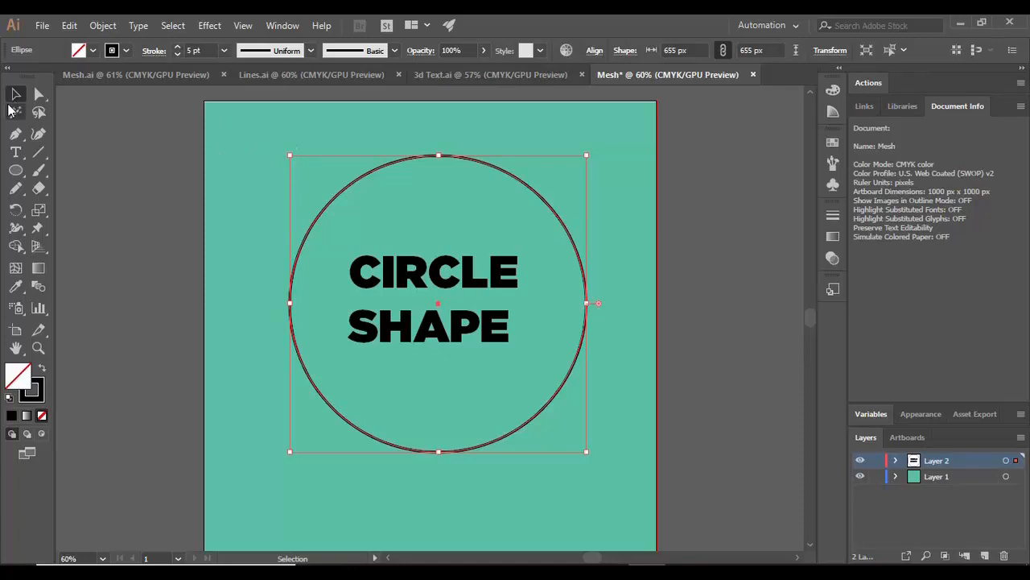
{"action": "left_click", "coordinate": [269, 184]}
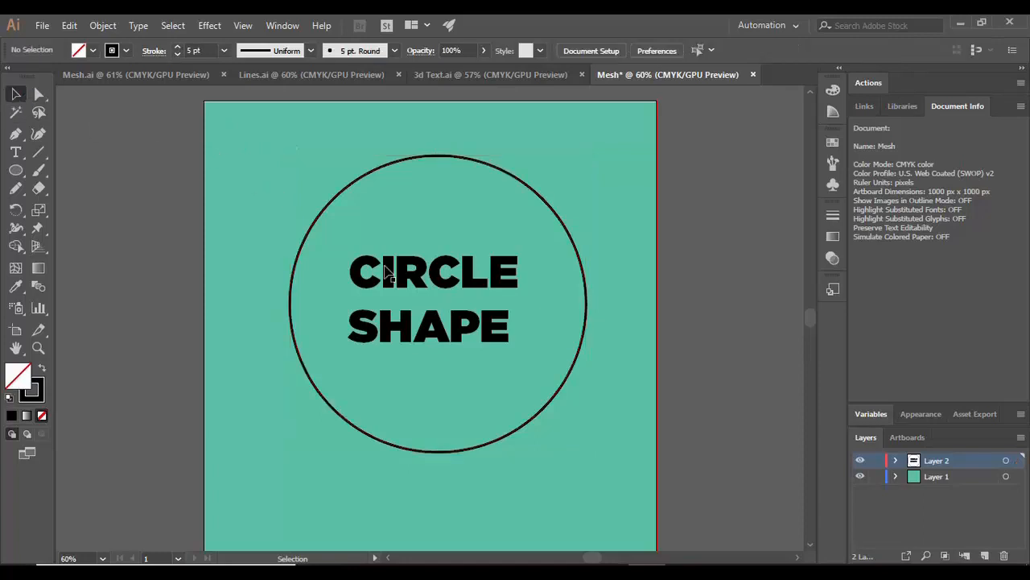
Set the CIRCLE SHAPE text's font size to 150 pt and centre the text inside the circle
{"action": "left_click", "coordinate": [426, 295]}
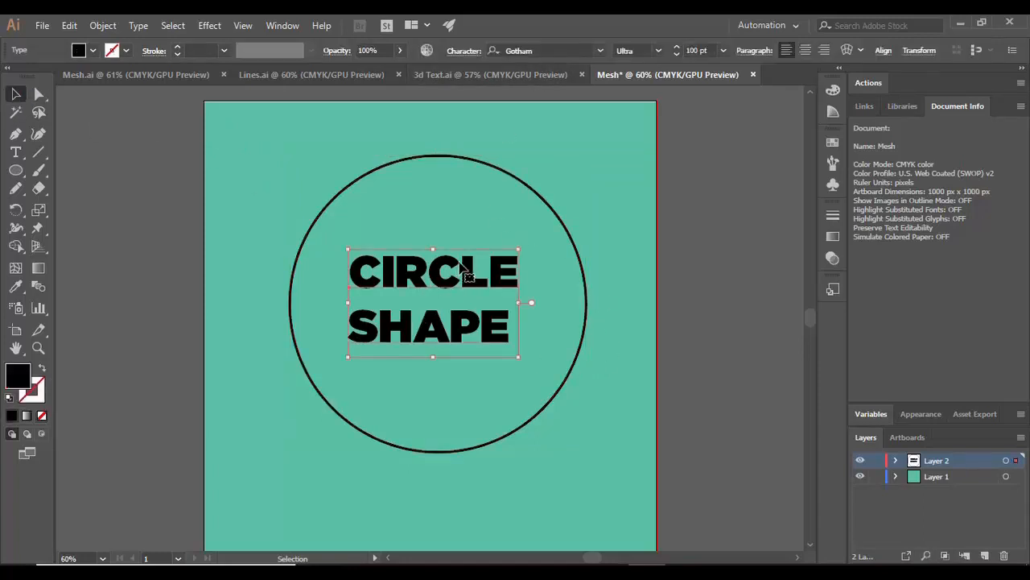
{"action": "left_click", "coordinate": [695, 50]}
{"action": "type", "text": "5"}
{"action": "left_click", "coordinate": [575, 217]}
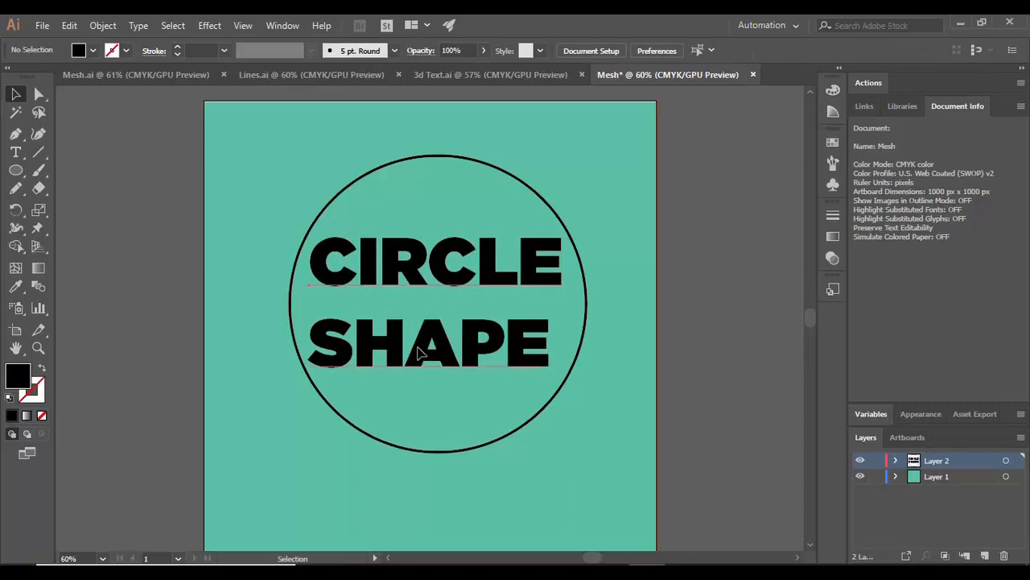
{"action": "left_click", "coordinate": [492, 285]}
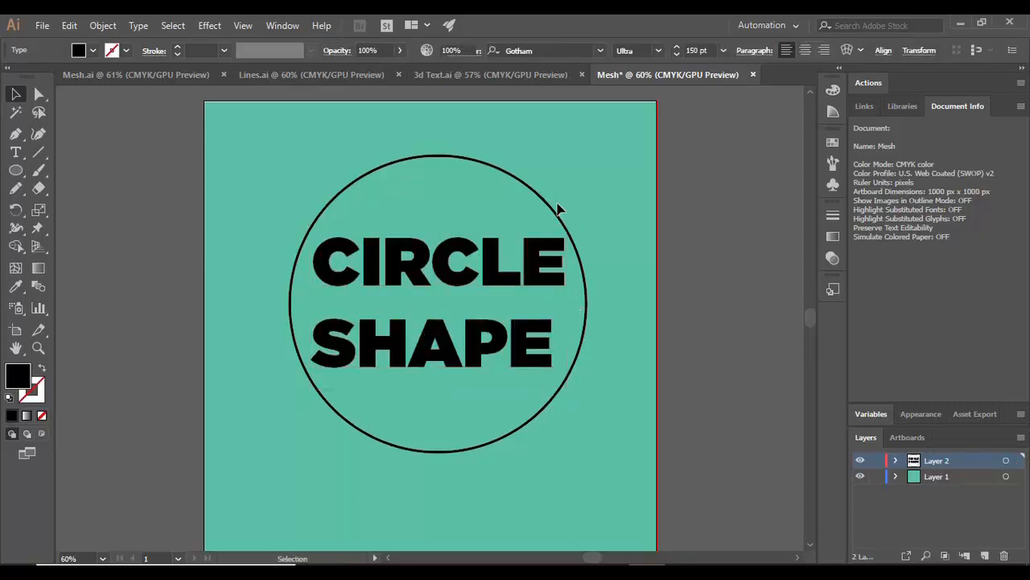
{"action": "left_click", "coordinate": [583, 217]}
{"action": "left_click", "coordinate": [453, 365]}
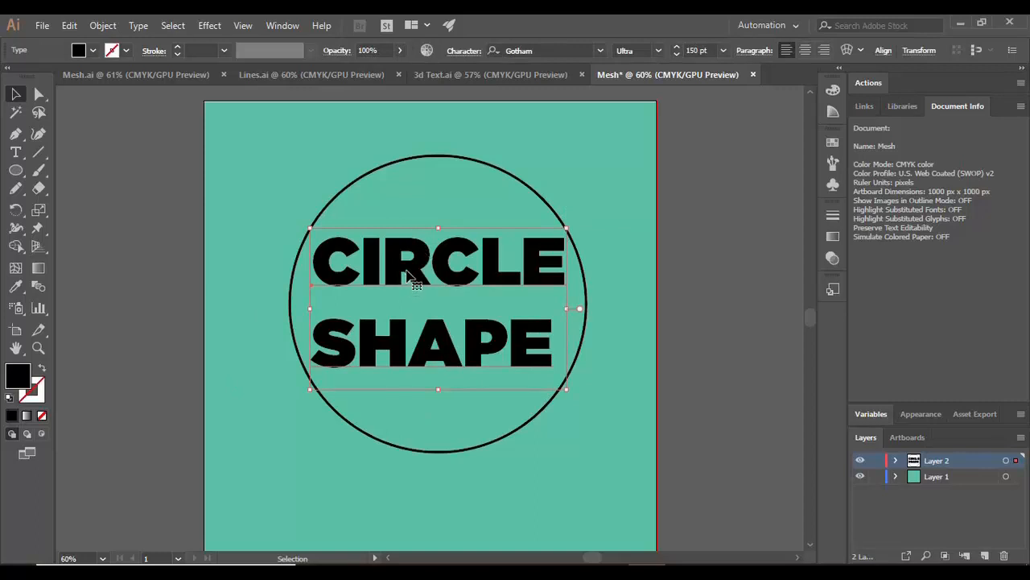
Convert the CIRCLE SHAPE text to outlines and ungroup the resulting letters
{"action": "right_click", "coordinate": [443, 277]}
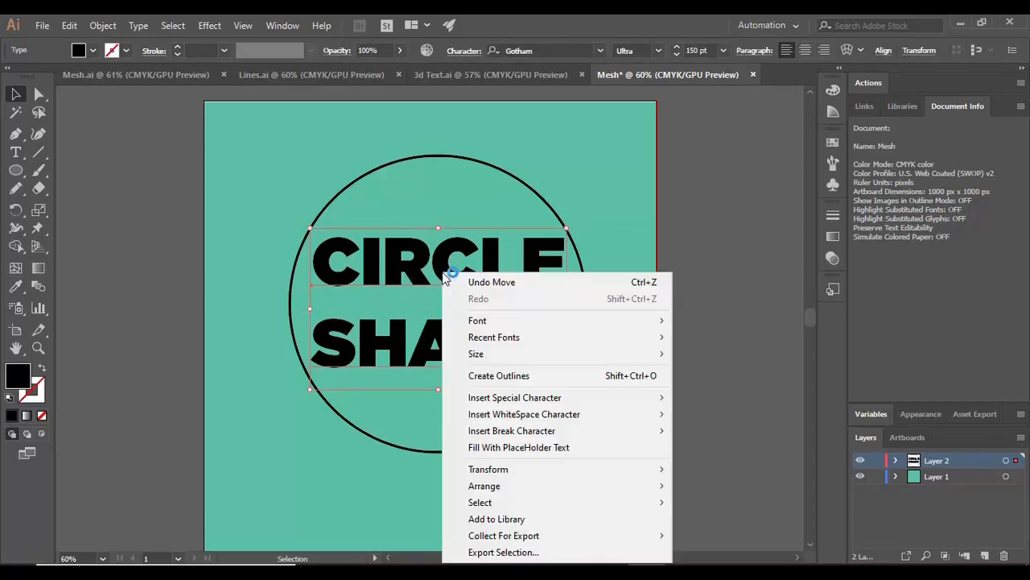
{"action": "left_click", "coordinate": [499, 376]}
{"action": "left_click", "coordinate": [621, 179]}
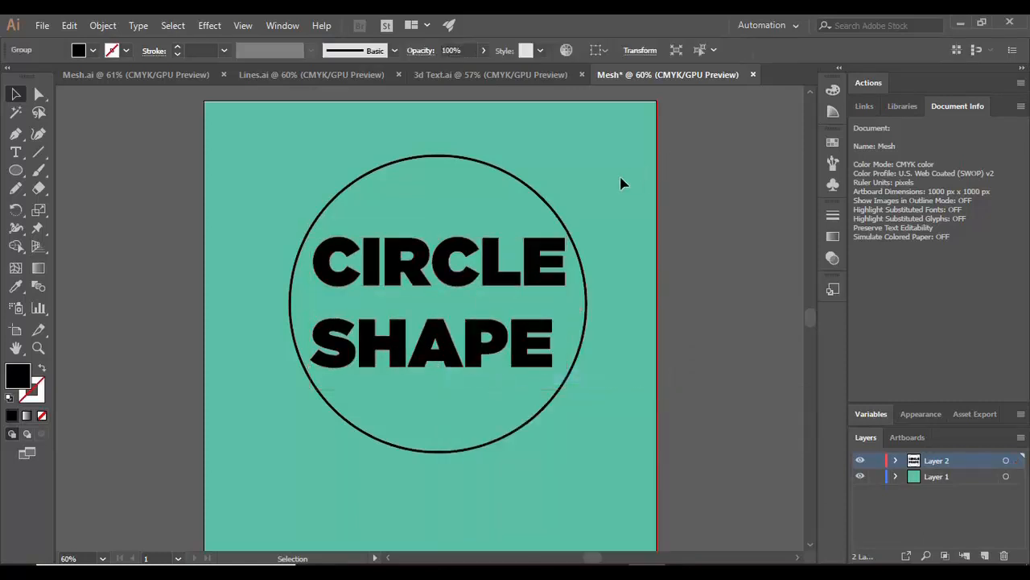
{"action": "left_click", "coordinate": [505, 280]}
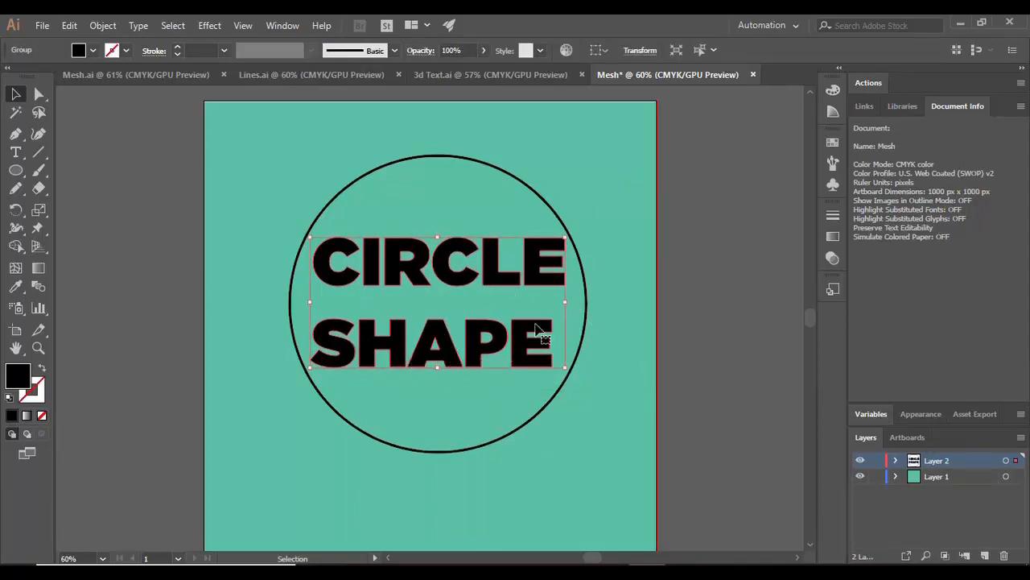
{"action": "right_click", "coordinate": [475, 367]}
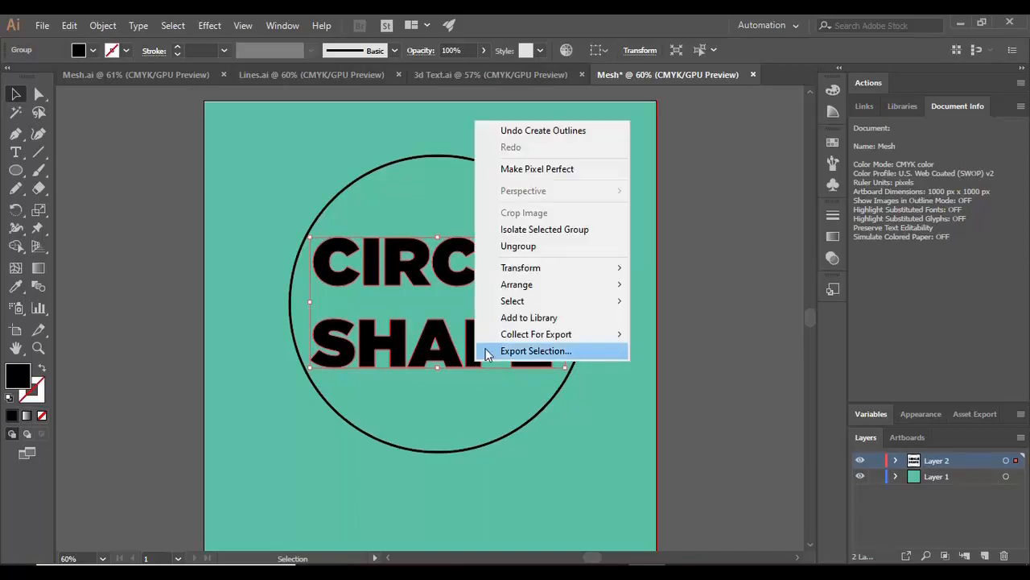
{"action": "left_click", "coordinate": [515, 246]}
{"action": "left_click", "coordinate": [619, 193]}
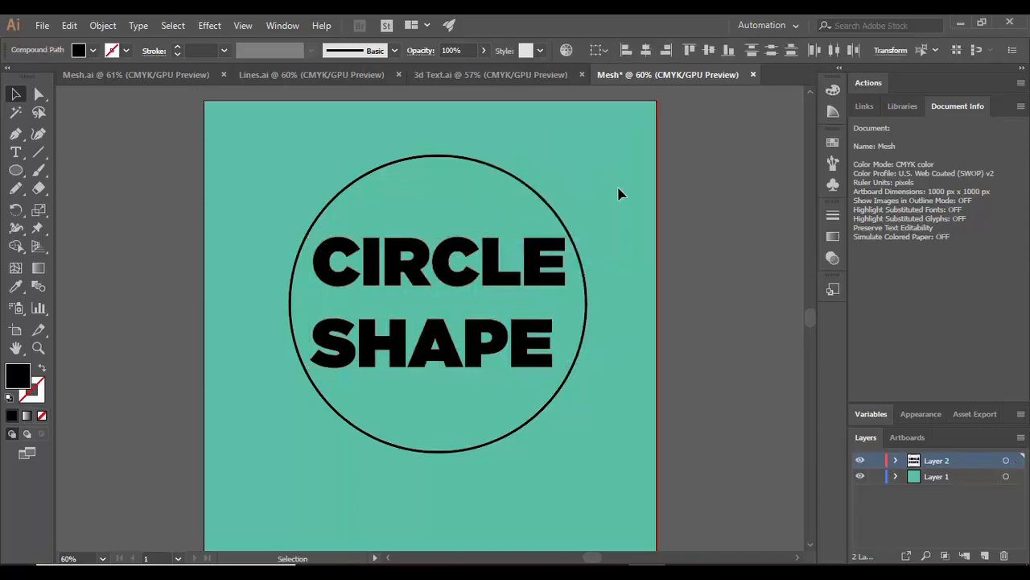
Select all the letters of the word CIRCLE and group them
{"action": "left_click", "coordinate": [541, 272]}
{"action": "left_click", "coordinate": [584, 280]}
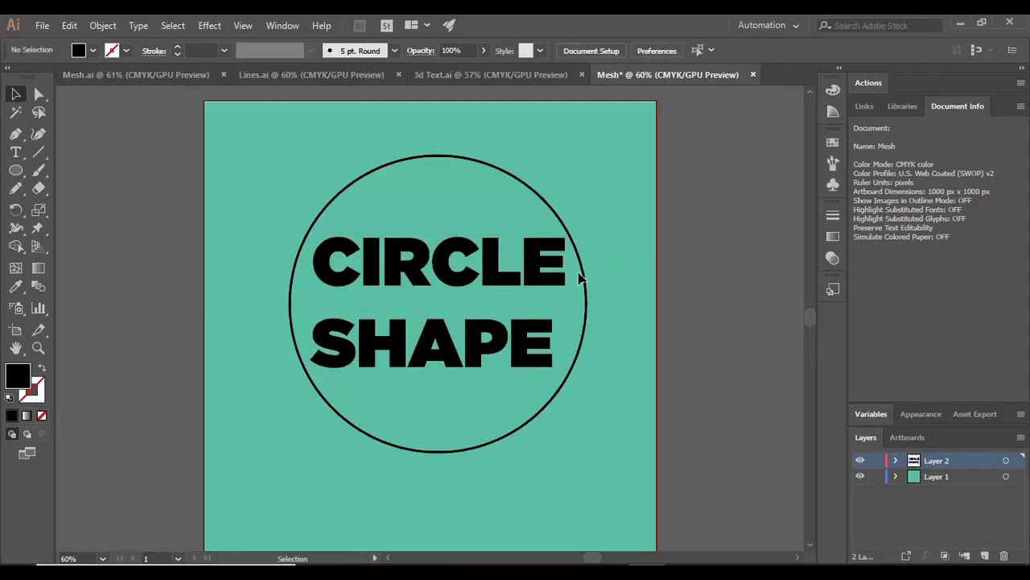
{"action": "left_click", "coordinate": [315, 266]}
{"action": "right_click", "coordinate": [393, 276]}
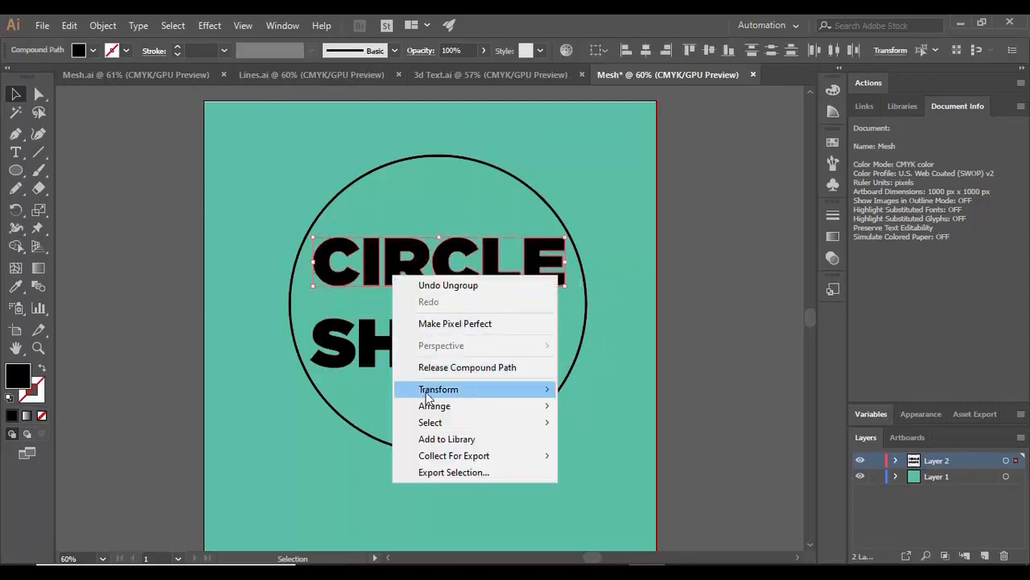
{"action": "left_click", "coordinate": [501, 211]}
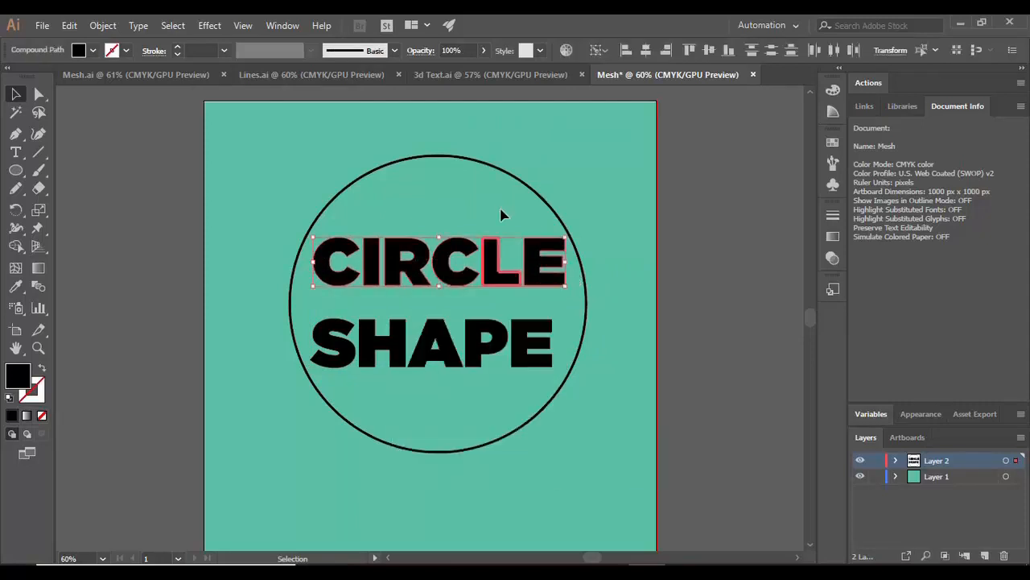
{"action": "left_click", "coordinate": [304, 264]}
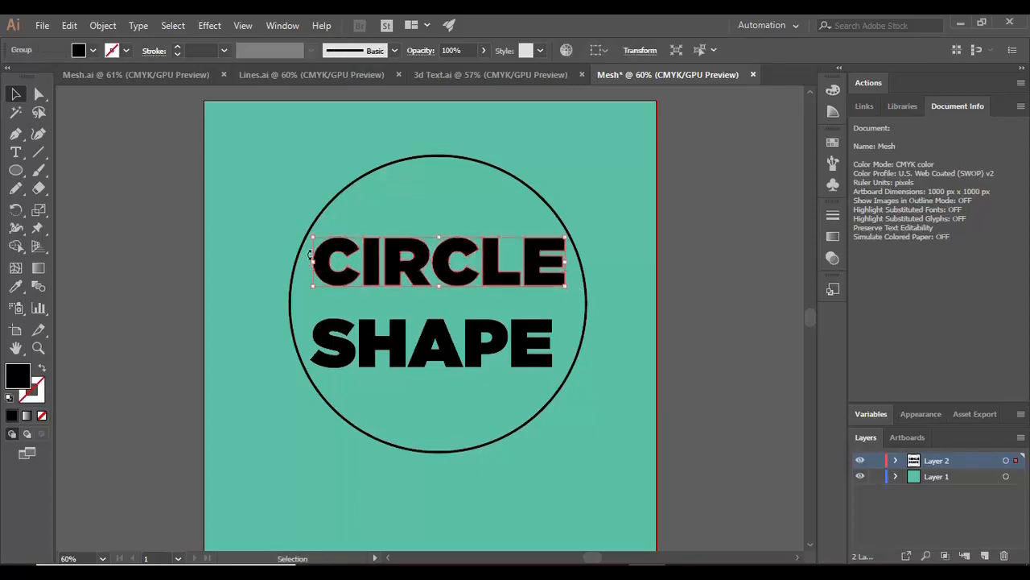
Try moving the grouped word CIRCLE upward inside the circle
{"action": "mouse_move", "coordinate": [460, 276]}
{"action": "left_mouse_down"}
{"action": "mouse_move", "coordinate": [455, 269]}
{"action": "mouse_move", "coordinate": [453, 298]}
{"action": "mouse_move", "coordinate": [456, 270]}
{"action": "left_mouse_up"}
{"action": "left_click", "coordinate": [453, 295]}
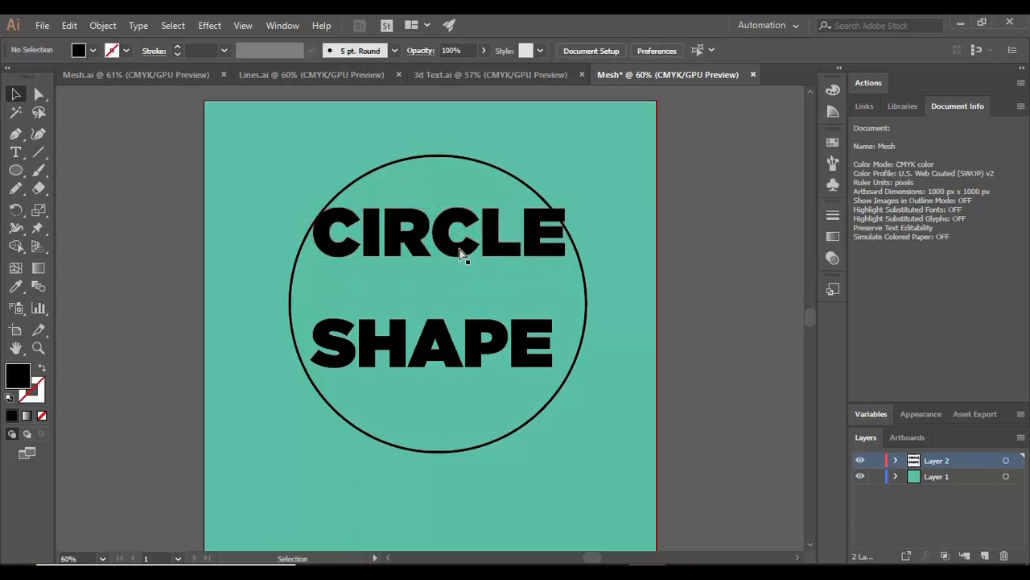
{"action": "key", "text": "a"}
{"action": "key", "text": "ctrl+z"}
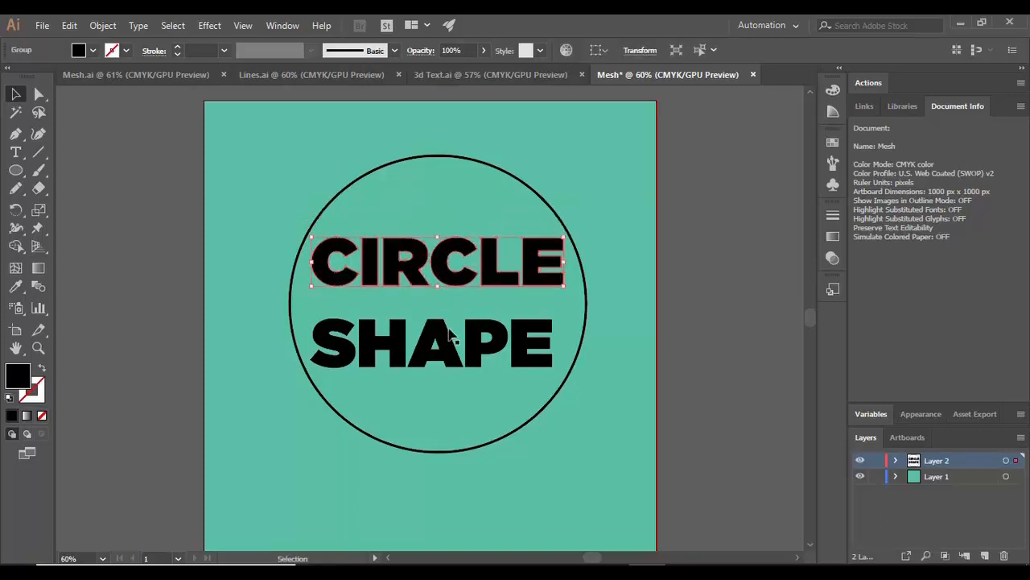
Select all the letters of the word SHAPE and group them
{"action": "left_click", "coordinate": [453, 358]}
{"action": "left_click_drag", "start_coordinate": [561, 341], "coordinate": [319, 359]}
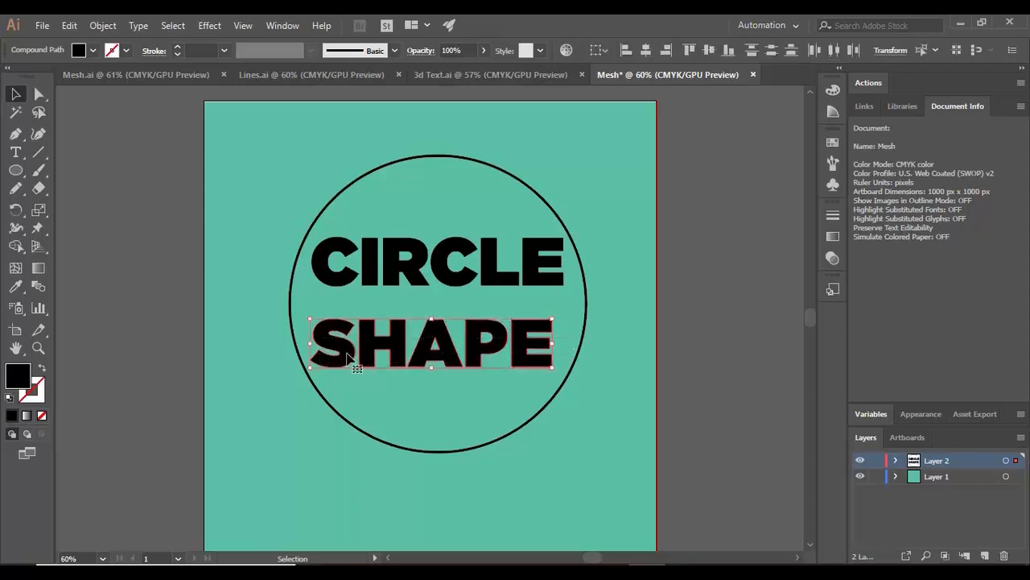
{"action": "key", "text": "ctrl+g"}
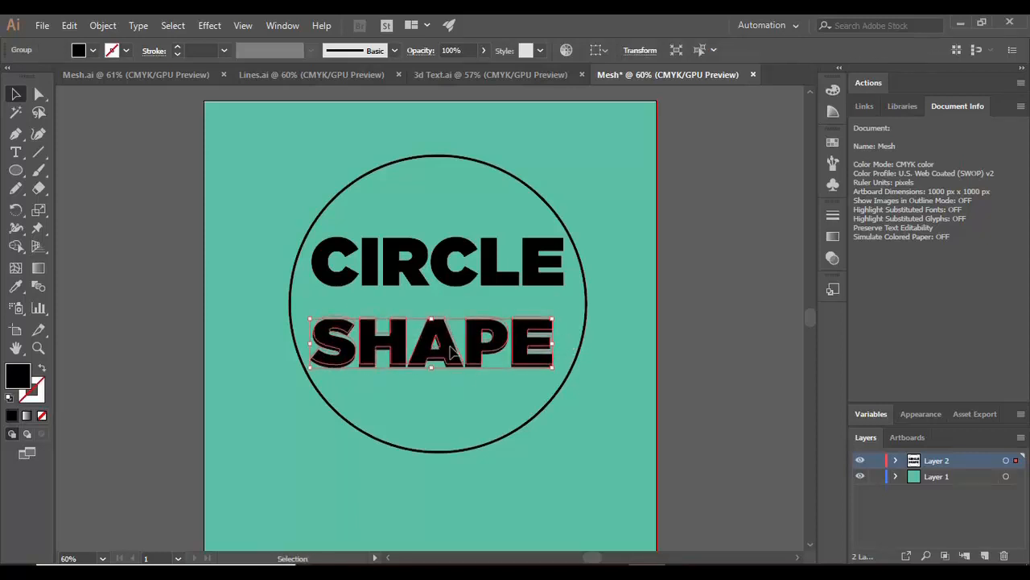
Reposition the grouped words CIRCLE and SHAPE one above the other inside the circle, leaving a gap between them
{"action": "left_click_drag", "start_coordinate": [450, 346], "coordinate": [453, 341]}
{"action": "left_click", "coordinate": [450, 399]}
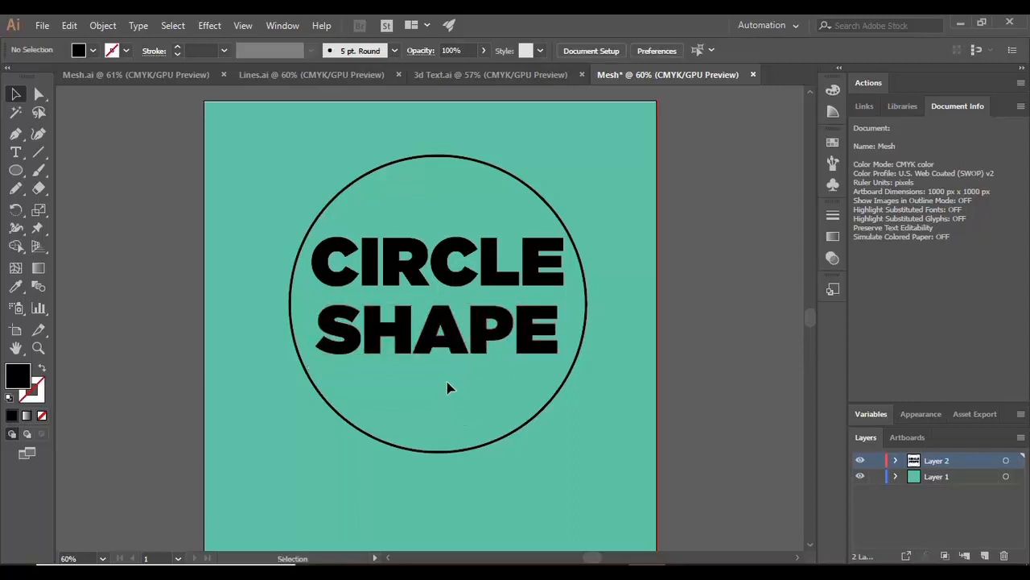
{"action": "mouse_move", "coordinate": [450, 279]}
{"action": "left_mouse_down"}
{"action": "mouse_move", "coordinate": [447, 240]}
{"action": "mouse_move", "coordinate": [443, 288]}
{"action": "left_mouse_up"}
{"action": "left_click_drag", "start_coordinate": [445, 330], "coordinate": [445, 367]}
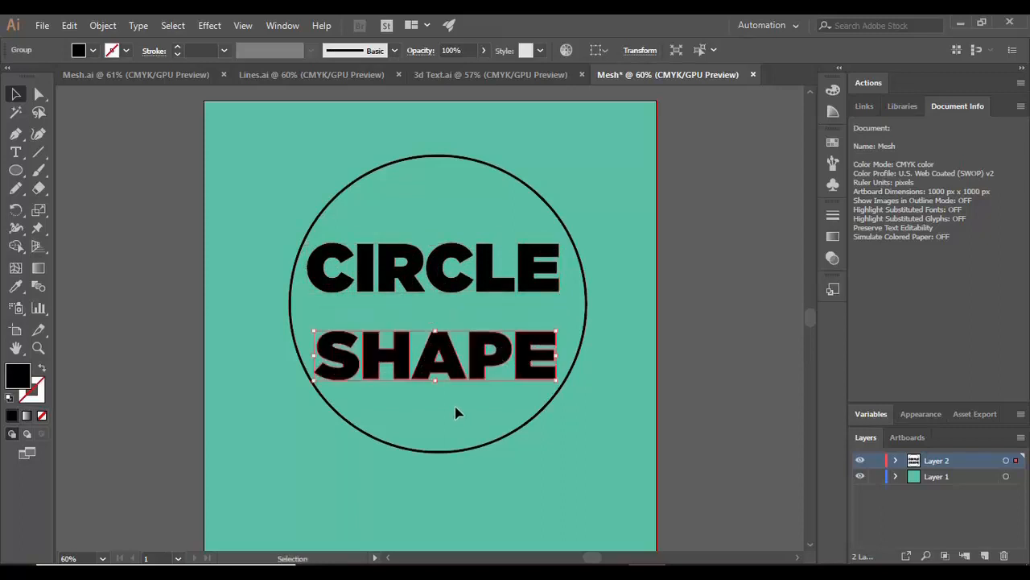
{"action": "left_click", "coordinate": [458, 412]}
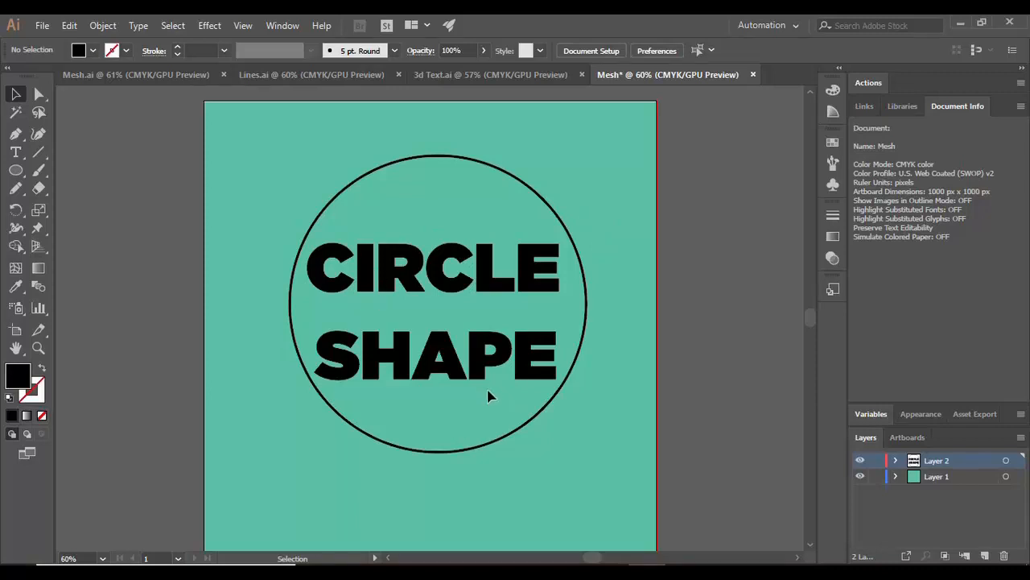
Apply an envelope mesh with 3 rows and 3 columns to the grouped word CIRCLE, with the preview turned on
{"action": "left_click_drag", "start_coordinate": [307, 279], "coordinate": [555, 280]}
{"action": "left_click", "coordinate": [108, 24]}
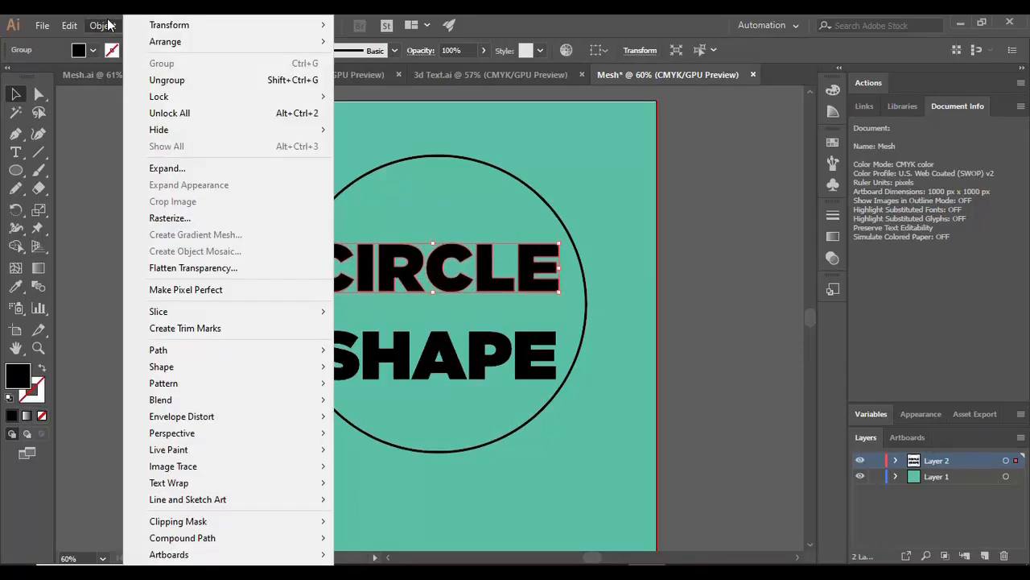
{"action": "mouse_move", "coordinate": [196, 421]}
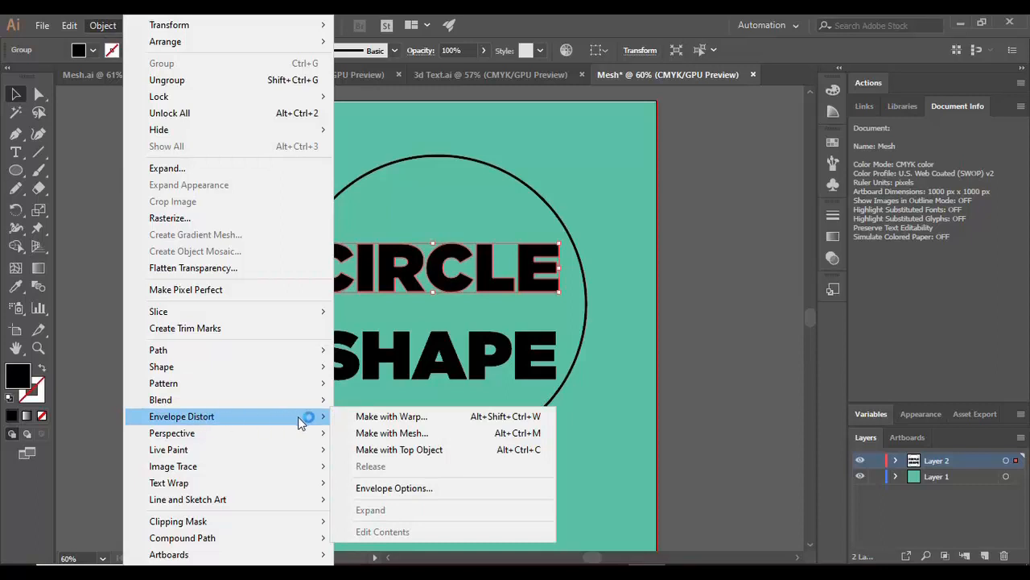
{"action": "left_click", "coordinate": [386, 437]}
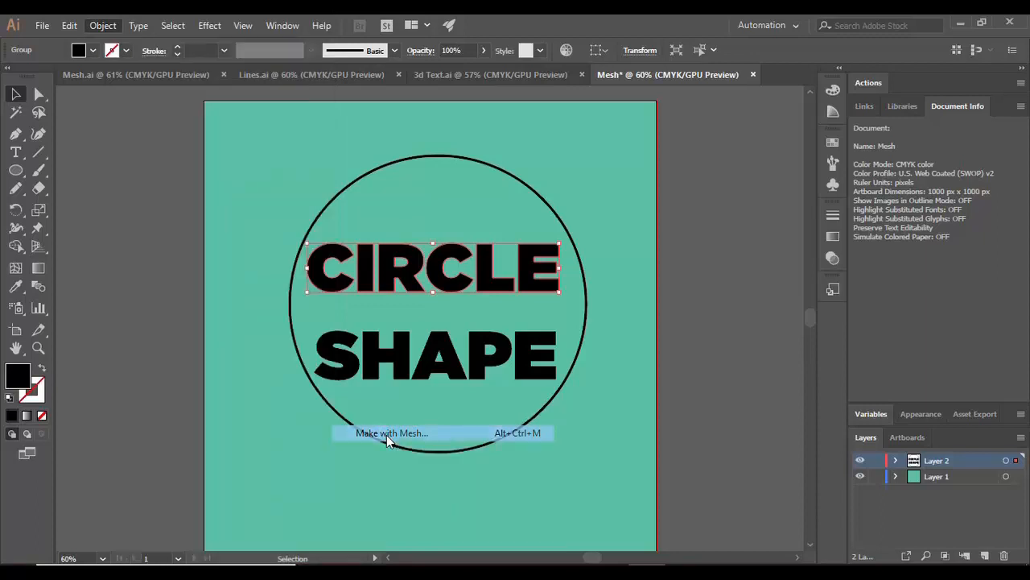
{"action": "left_click_drag", "start_coordinate": [493, 217], "coordinate": [593, 201]}
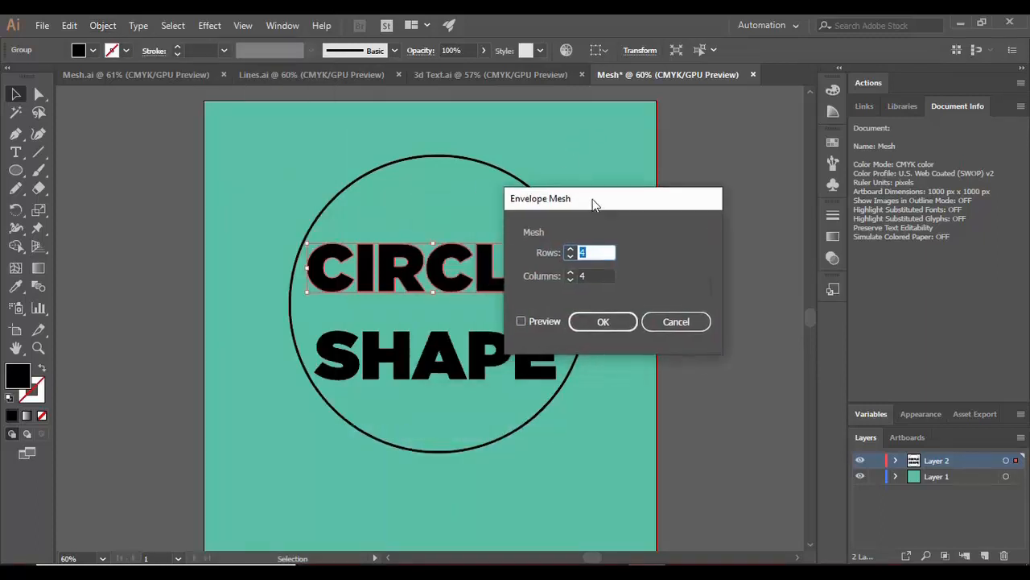
{"action": "left_click", "coordinate": [522, 321]}
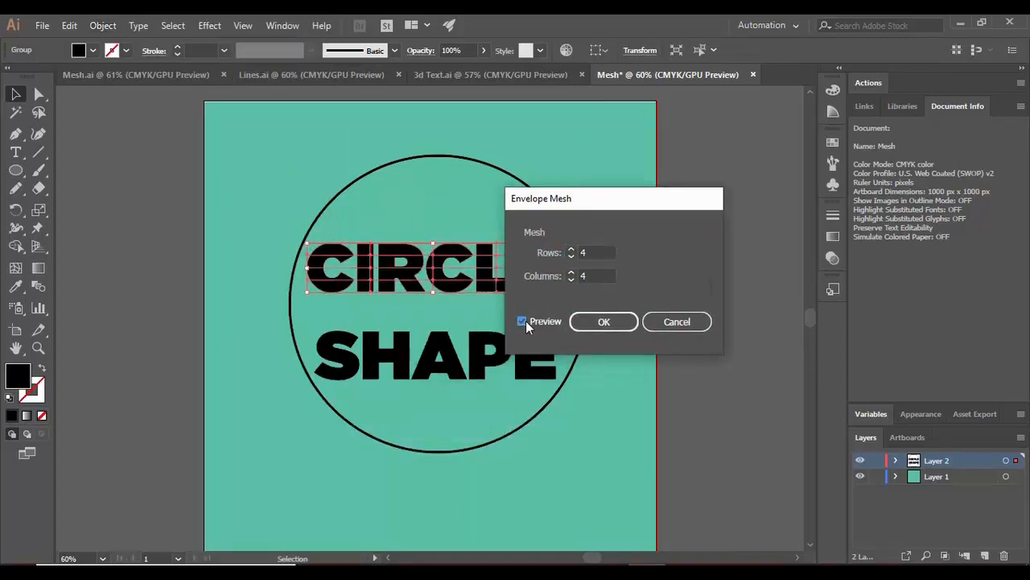
{"action": "left_click", "coordinate": [572, 257]}
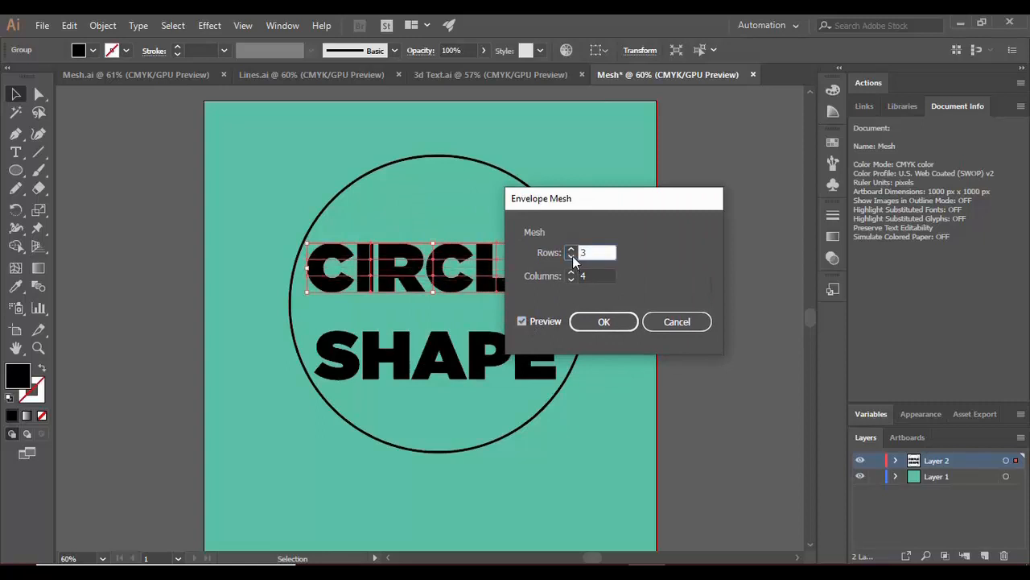
{"action": "left_click", "coordinate": [573, 250]}
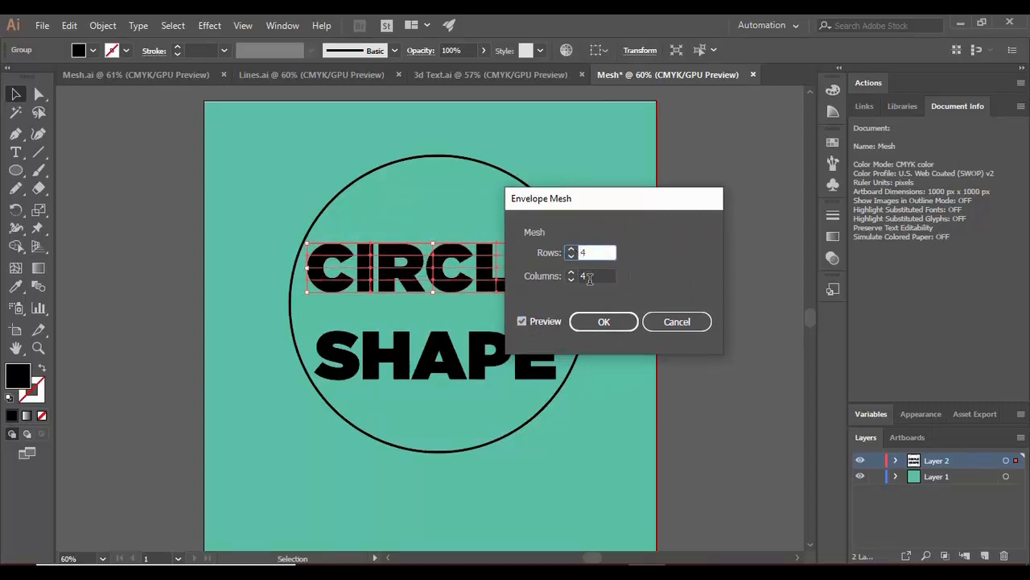
{"action": "left_click", "coordinate": [571, 256]}
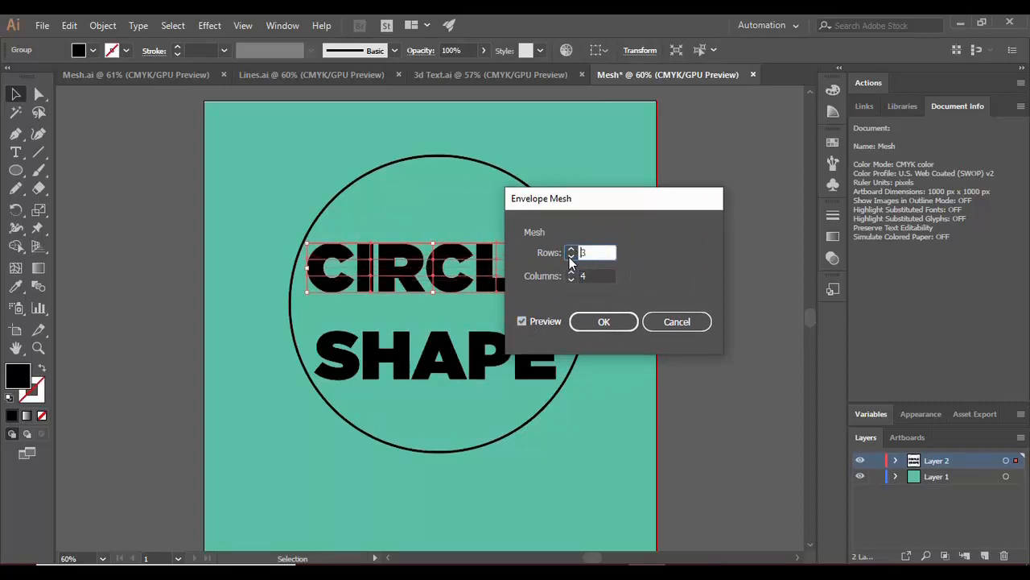
{"action": "left_click", "coordinate": [571, 280]}
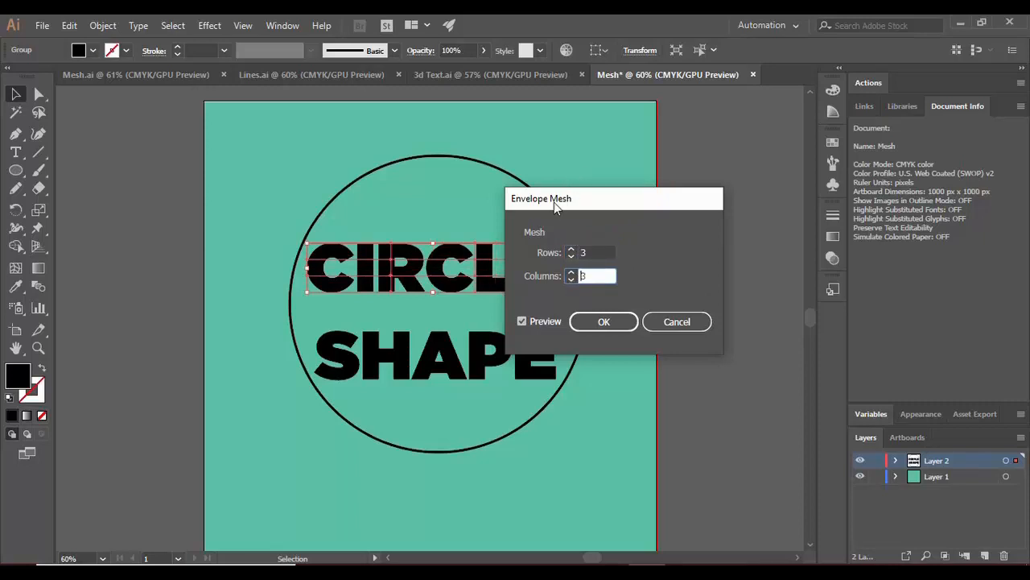
{"action": "left_click_drag", "start_coordinate": [553, 202], "coordinate": [645, 209]}
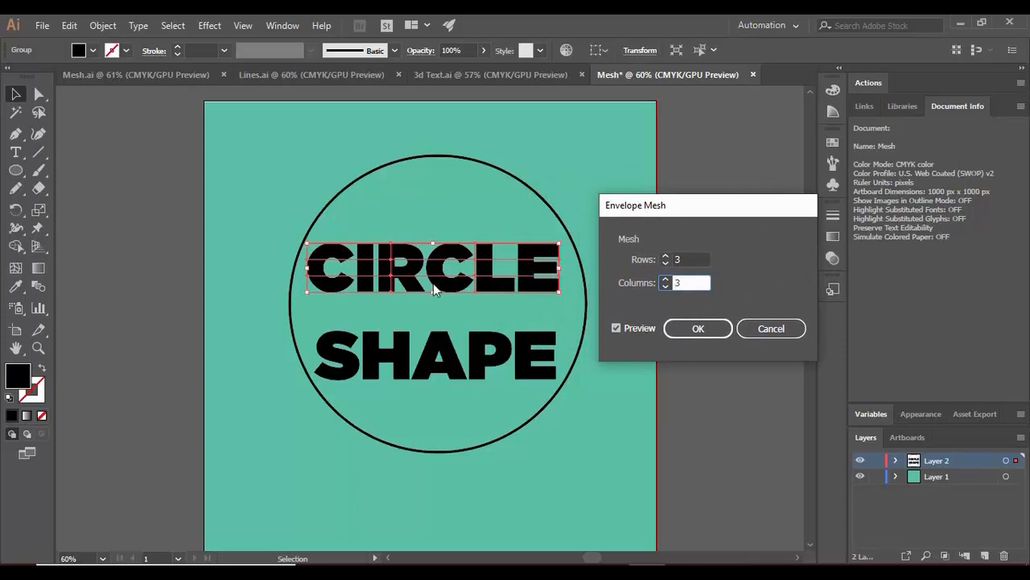
{"action": "left_click", "coordinate": [698, 328]}
Apply an envelope mesh with 3 rows and 3 columns to the grouped word SHAPE
{"action": "left_click", "coordinate": [493, 372]}
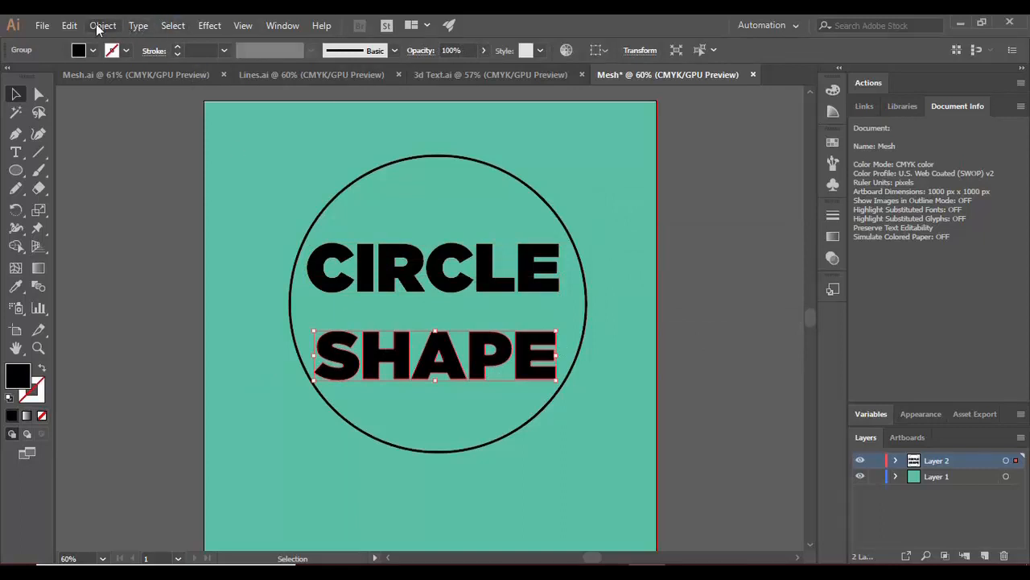
{"action": "left_click", "coordinate": [98, 26]}
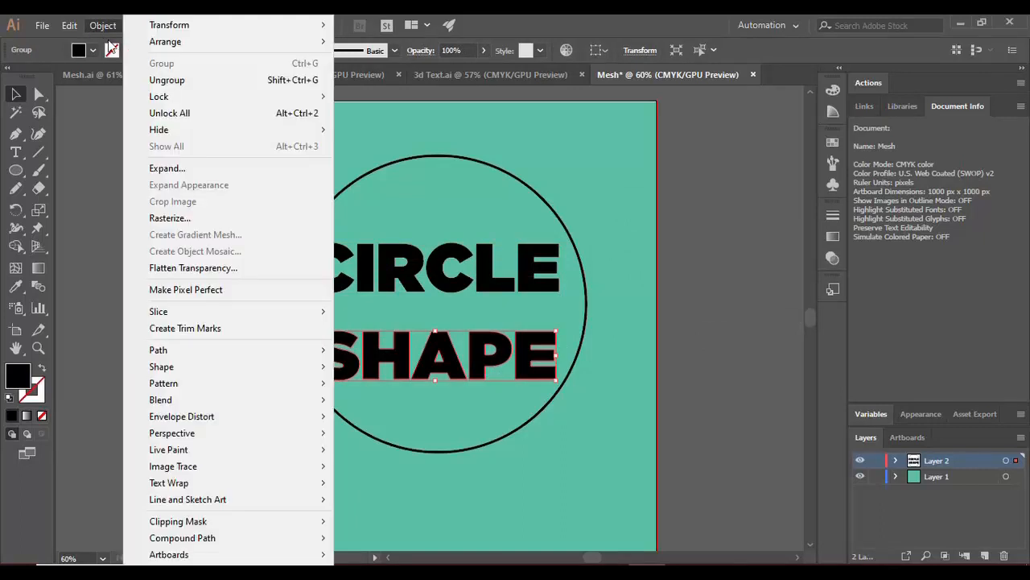
{"action": "mouse_move", "coordinate": [238, 426]}
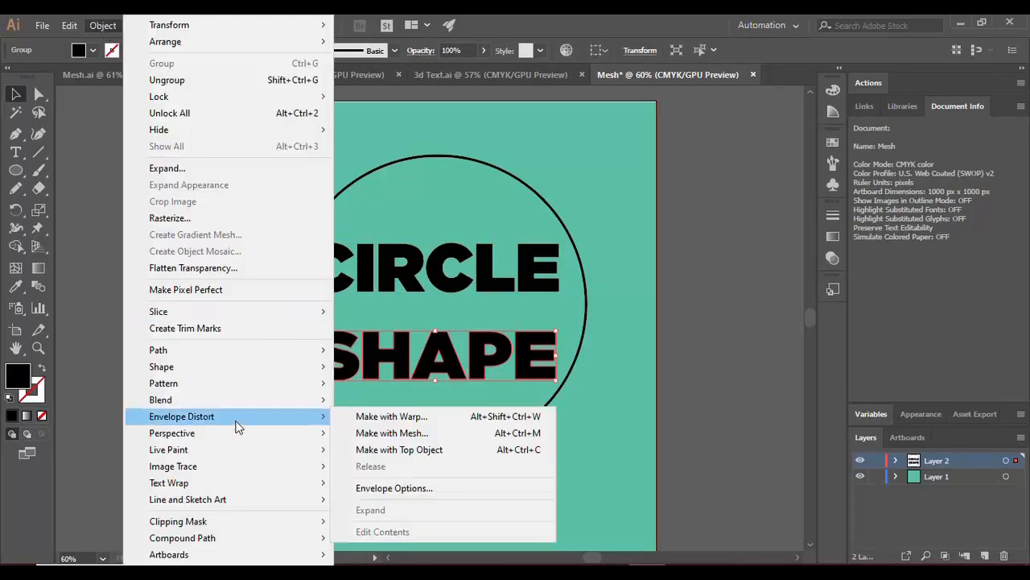
{"action": "left_click", "coordinate": [351, 435]}
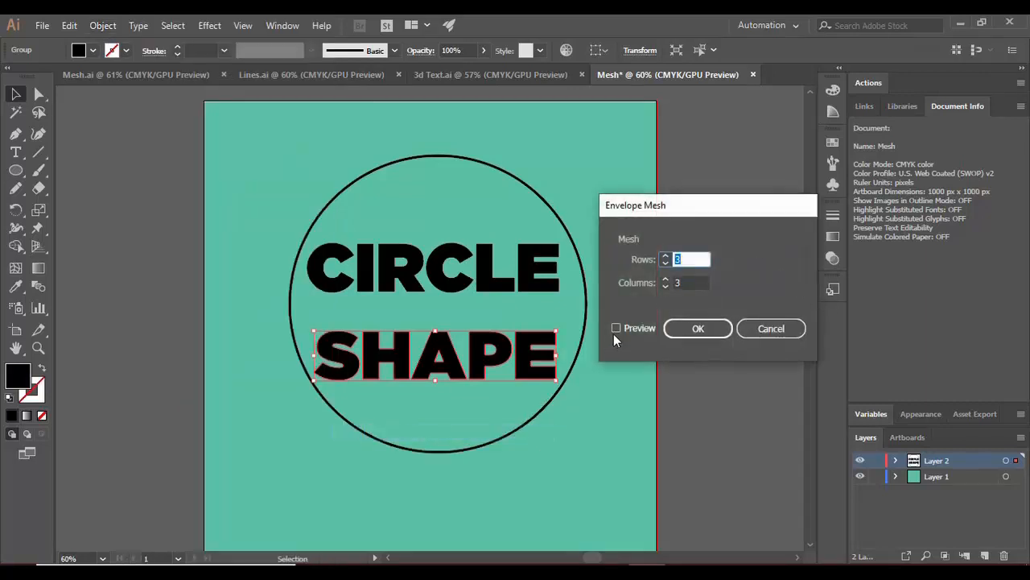
{"action": "left_click", "coordinate": [617, 329]}
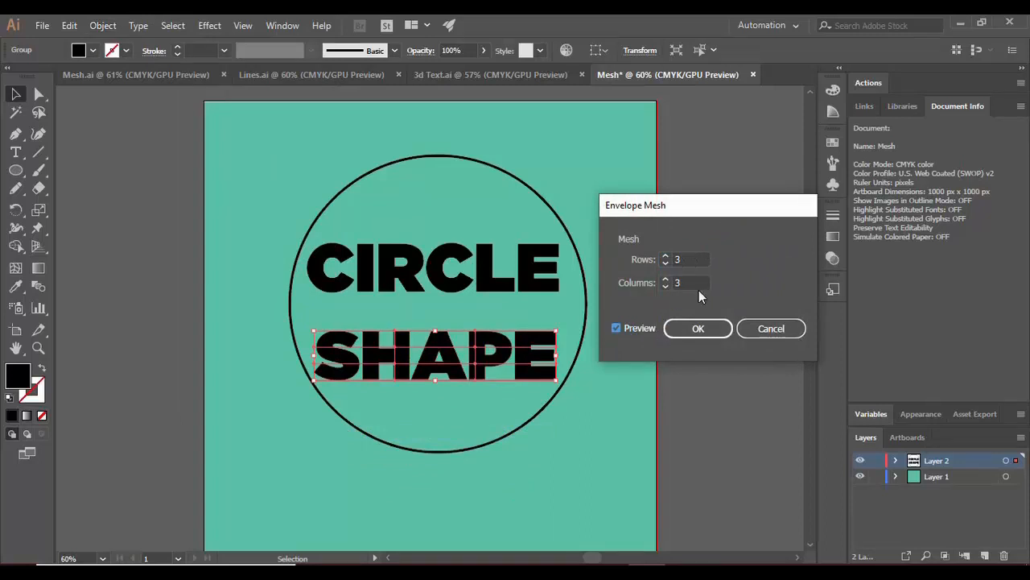
{"action": "left_click", "coordinate": [696, 327]}
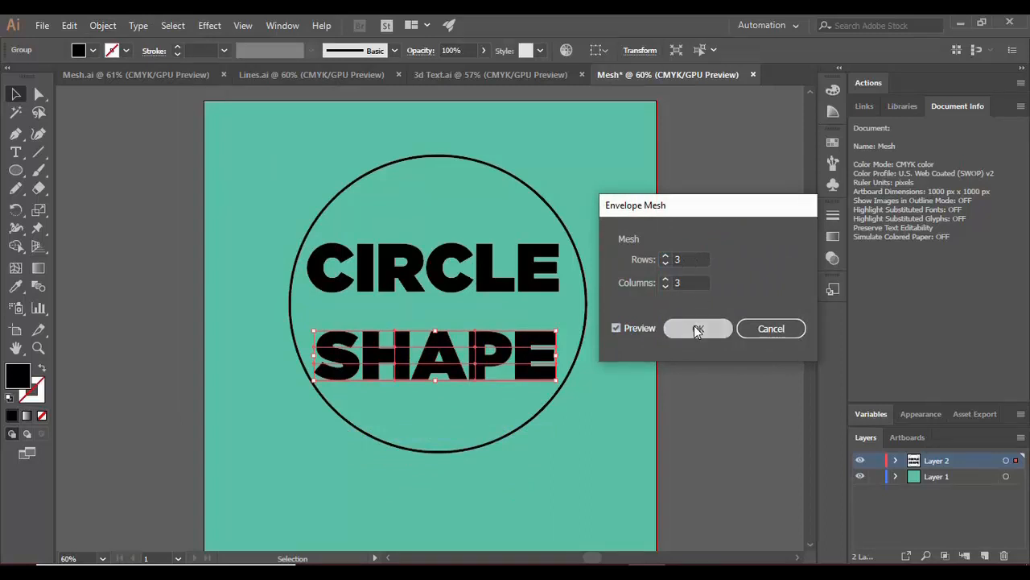
Nudge the CIRCLE envelope slightly right and down with the Direct Selection tool, and deselect it
{"action": "left_click", "coordinate": [545, 314]}
{"action": "left_click", "coordinate": [546, 284]}
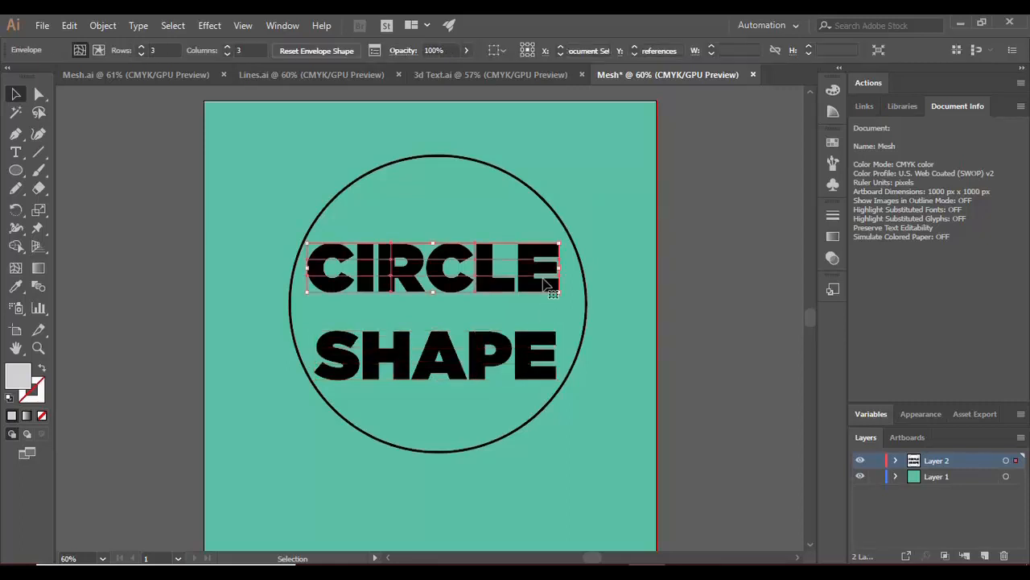
{"action": "key", "text": "ctrl+equal"}
{"action": "key", "text": "ctrl+equal"}
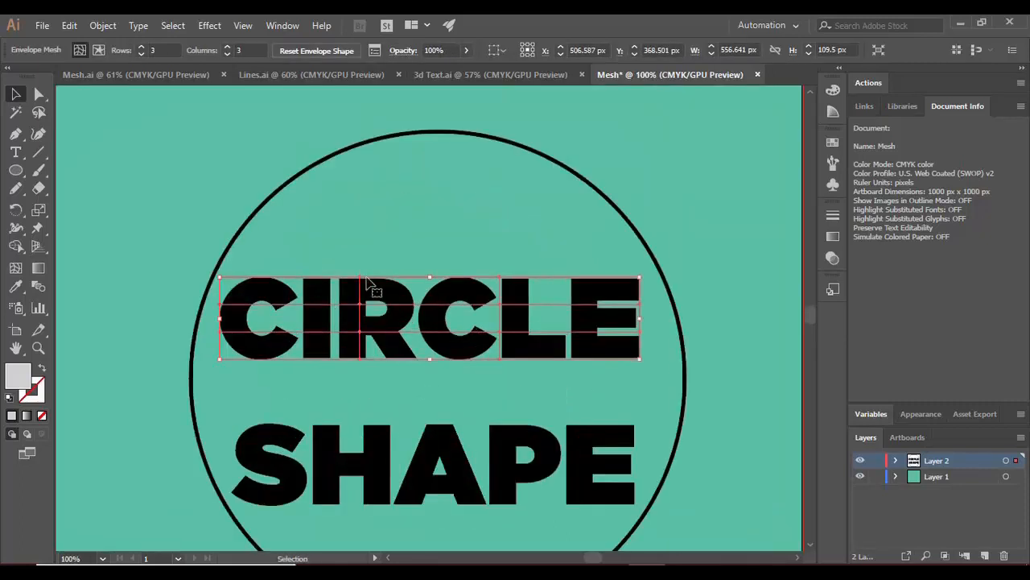
{"action": "scroll", "coordinate": [810, 315], "scroll_direction": "down", "scroll_amount": 1}
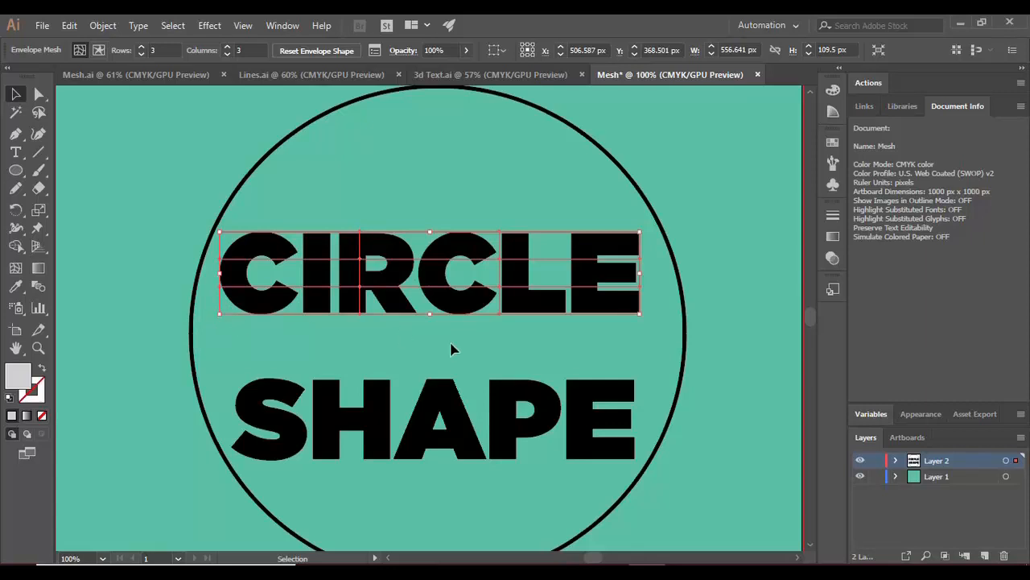
{"action": "left_click", "coordinate": [43, 99]}
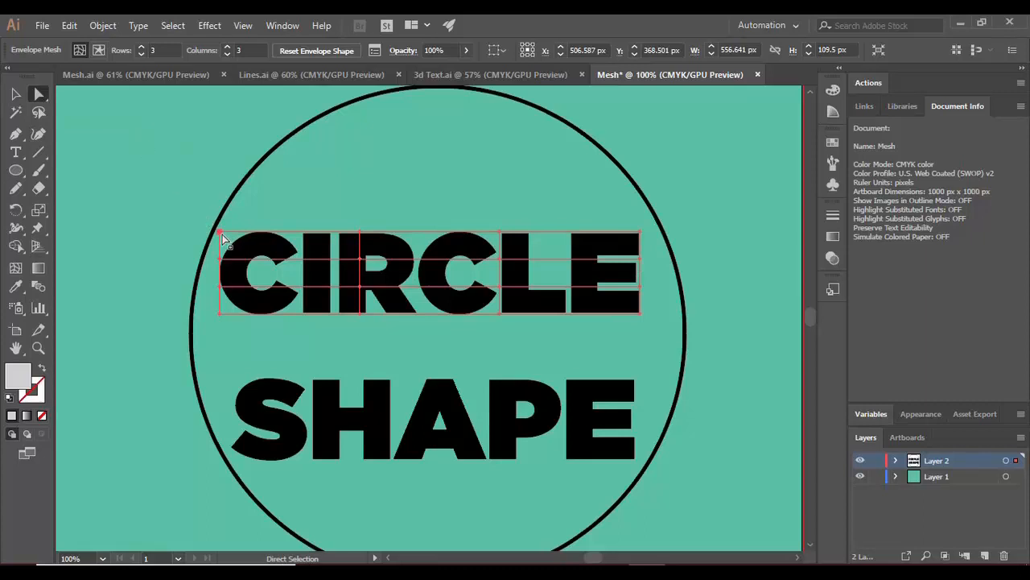
{"action": "mouse_move", "coordinate": [220, 232]}
{"action": "left_mouse_down"}
{"action": "mouse_move", "coordinate": [239, 216]}
{"action": "mouse_move", "coordinate": [222, 235]}
{"action": "left_mouse_up"}
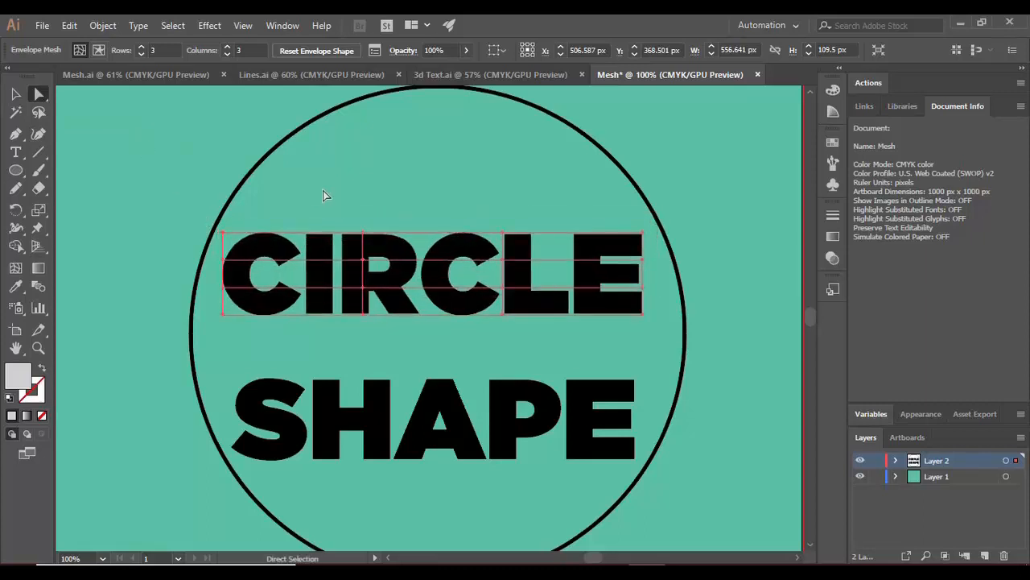
{"action": "left_click", "coordinate": [323, 190]}
Move the four left-edge mesh points of the CIRCLE envelope outward so that edge follows the circle's outline
{"action": "left_click", "coordinate": [237, 247]}
{"action": "left_click", "coordinate": [230, 236]}
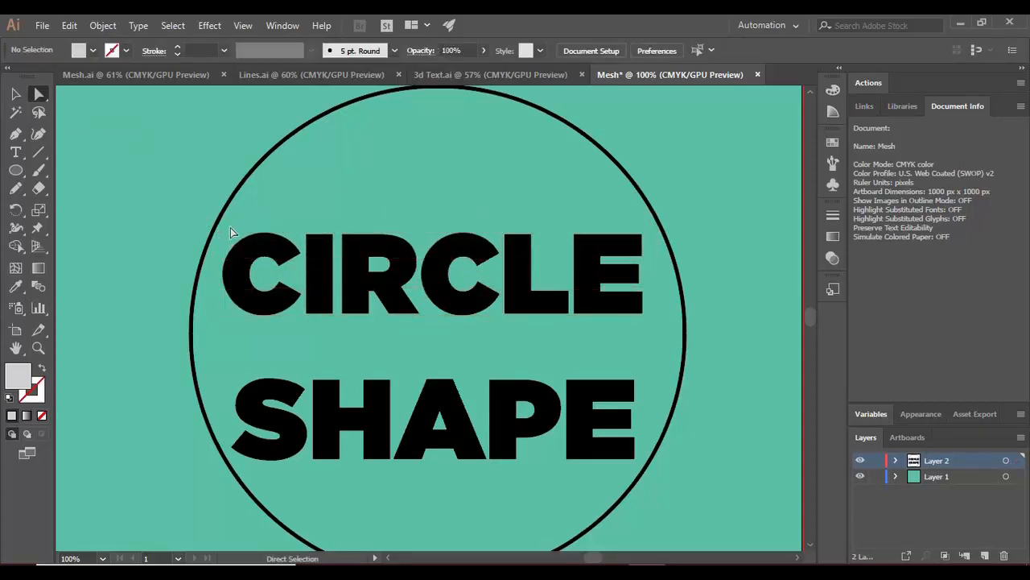
{"action": "left_click", "coordinate": [223, 234]}
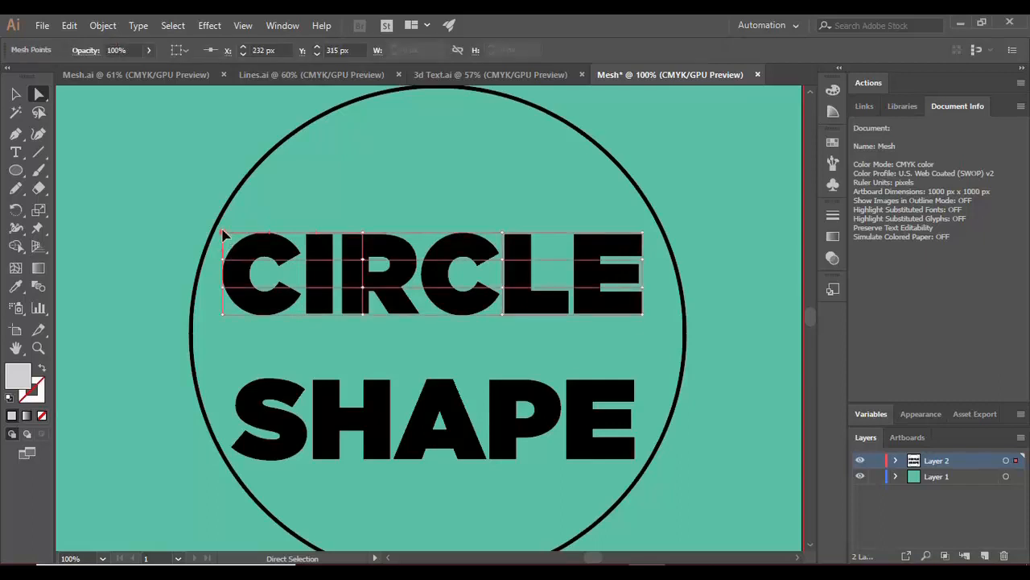
{"action": "left_click_drag", "start_coordinate": [223, 234], "coordinate": [283, 149]}
{"action": "left_click", "coordinate": [230, 266]}
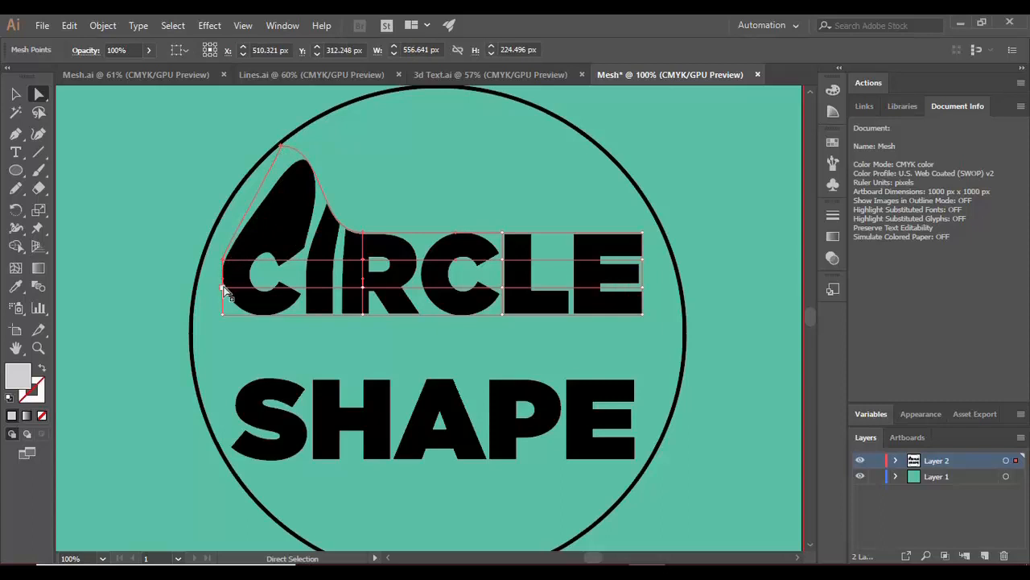
{"action": "left_click_drag", "start_coordinate": [223, 288], "coordinate": [192, 301]}
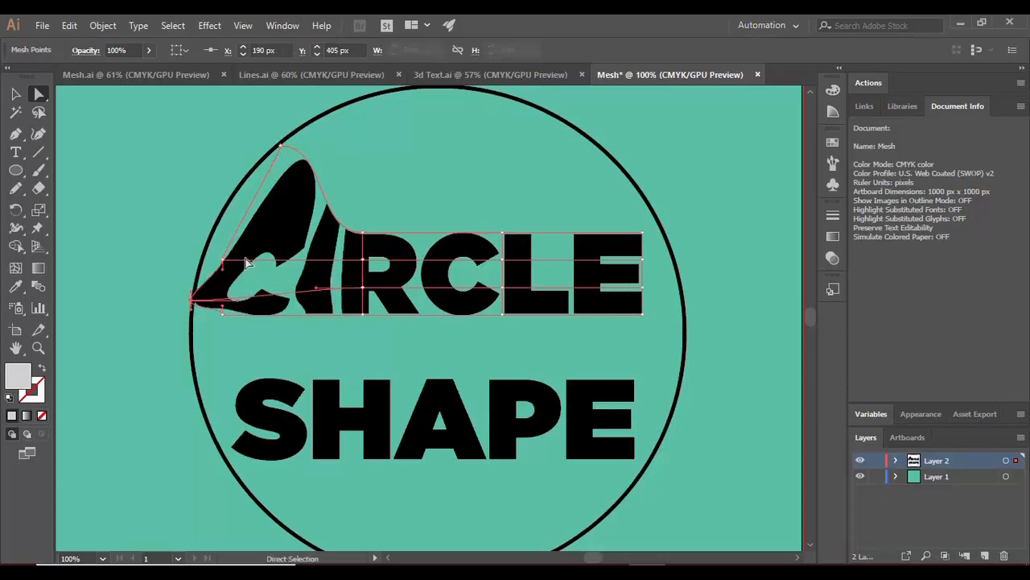
{"action": "left_click_drag", "start_coordinate": [223, 260], "coordinate": [225, 213]}
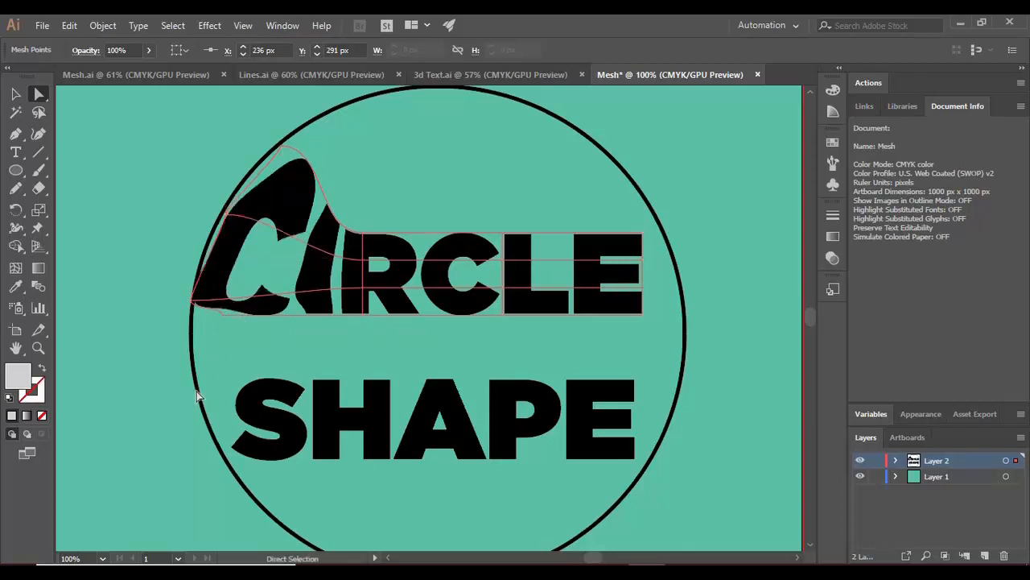
{"action": "left_click", "coordinate": [224, 314]}
{"action": "left_click_drag", "start_coordinate": [224, 316], "coordinate": [200, 384]}
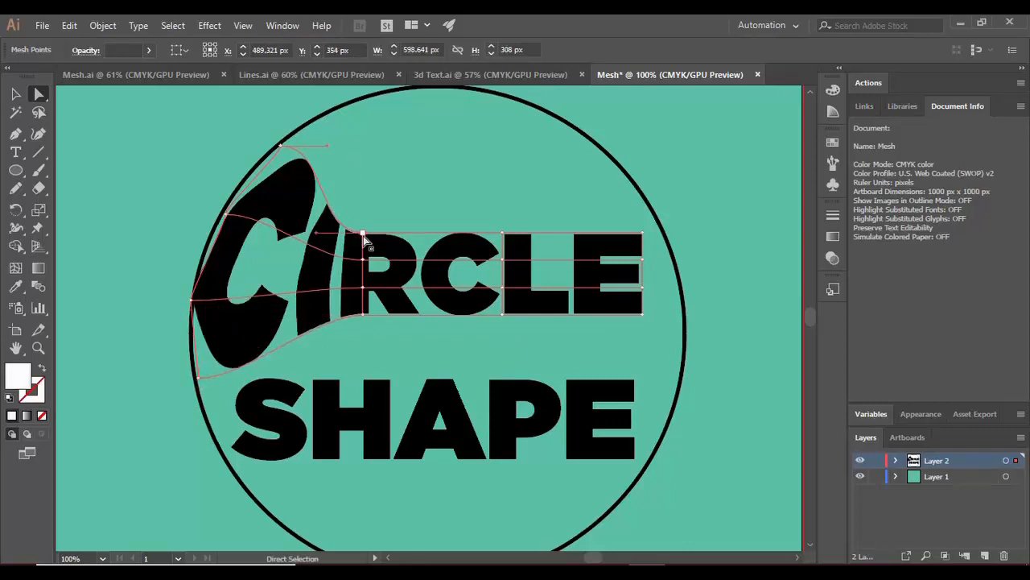
Pull the two inner mesh points along CIRCLE's top edge up to the circle's upper arc, and deselect the artwork
{"action": "left_click_drag", "start_coordinate": [363, 234], "coordinate": [435, 214]}
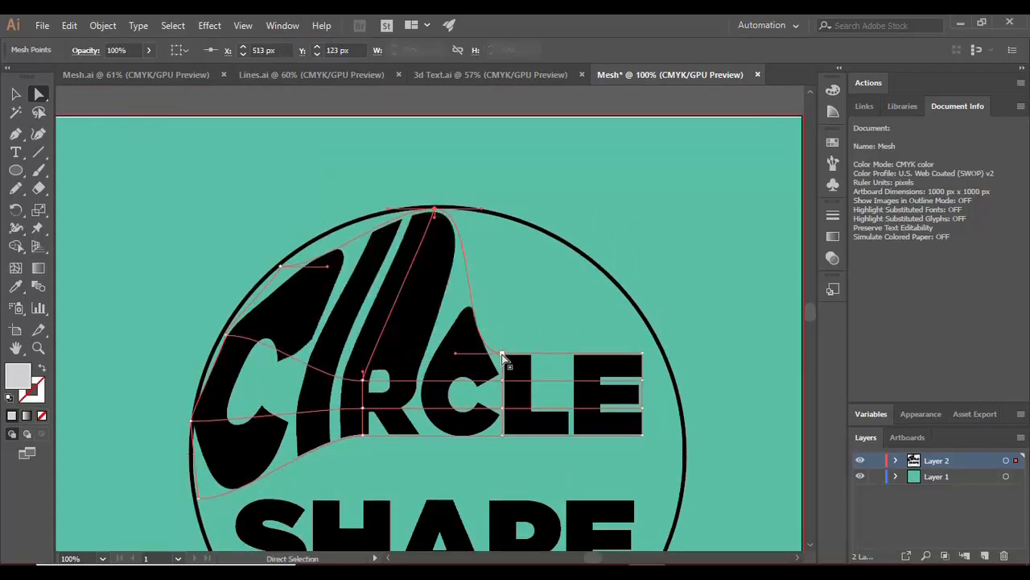
{"action": "left_click_drag", "start_coordinate": [503, 356], "coordinate": [521, 229]}
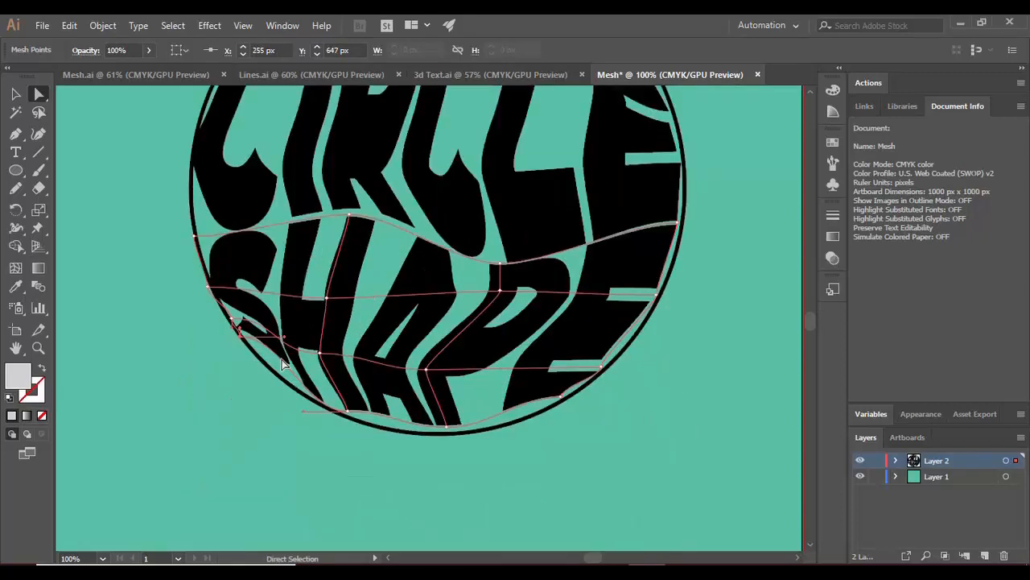
{"action": "key", "text": "ctrl+shift+a"}
{"action": "key", "text": "ctrl+0"}
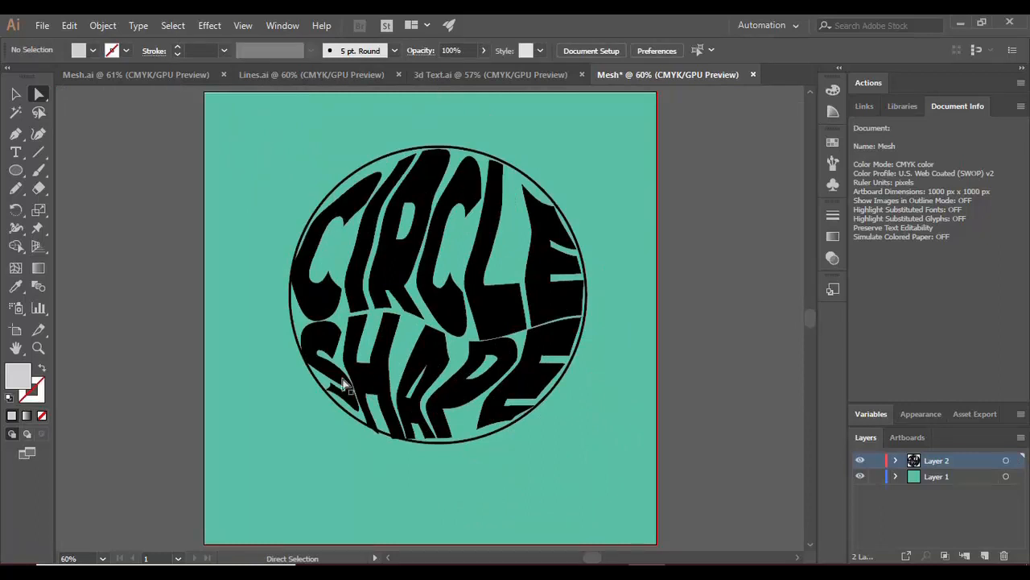
Delete the guide circle outline around the warped lettering
{"action": "left_click", "coordinate": [15, 95]}
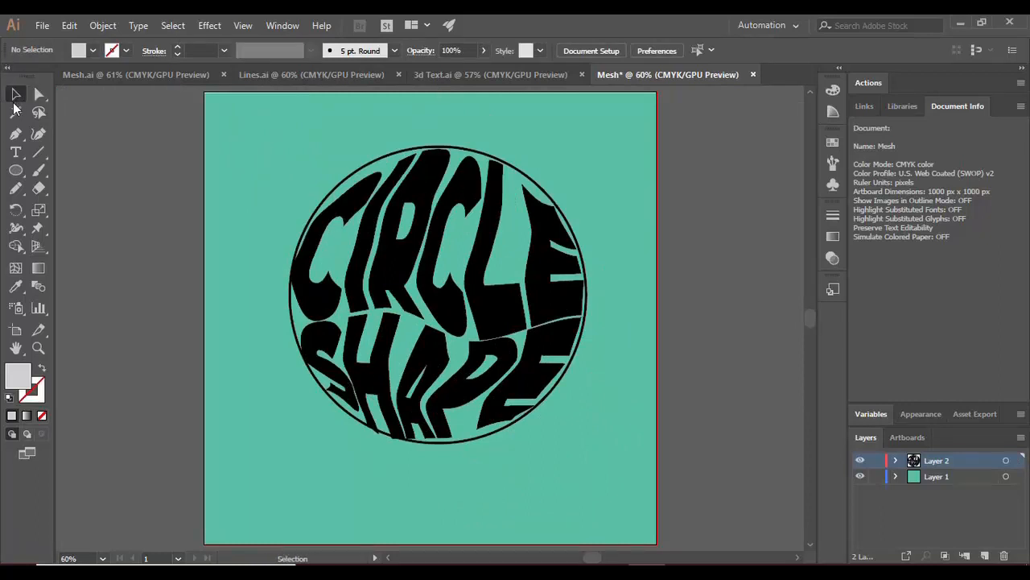
{"action": "left_click", "coordinate": [385, 159]}
{"action": "key", "text": "Delete"}
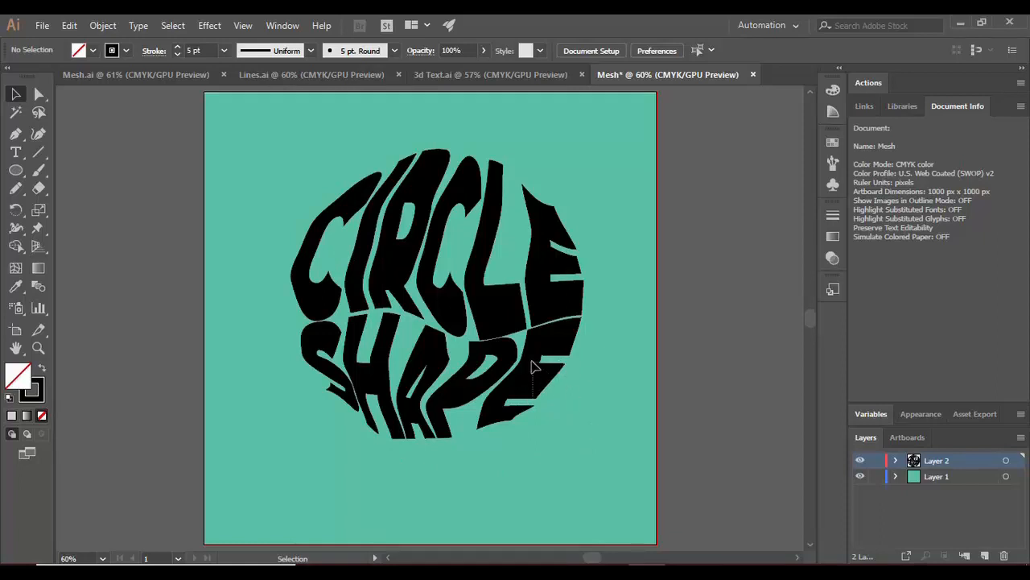
Expand the CIRCLE and SHAPE envelope meshes with Object and Fill included, and deselect the result
{"action": "key", "text": "ctrl+a"}
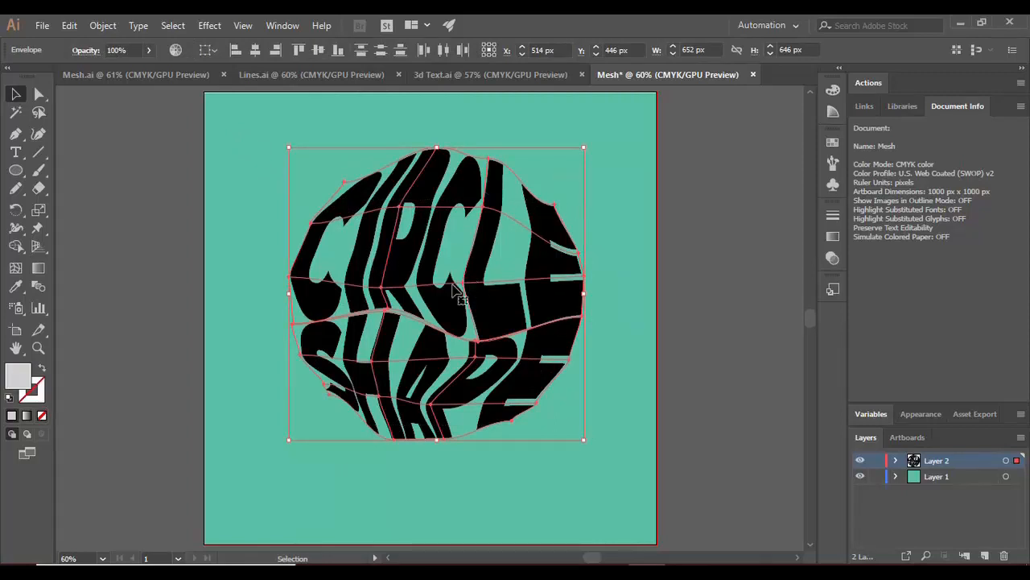
{"action": "left_click", "coordinate": [103, 26]}
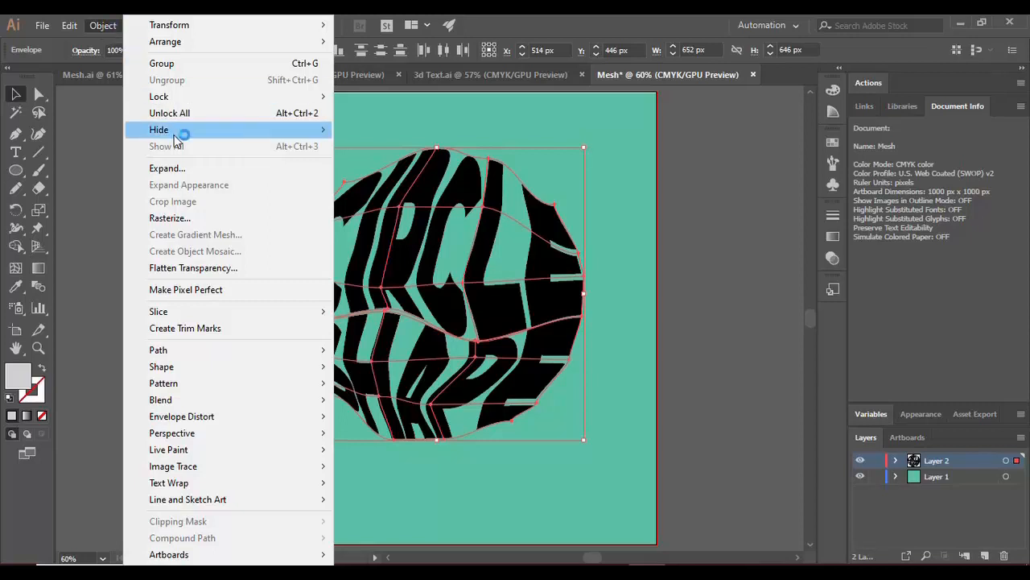
{"action": "left_click", "coordinate": [175, 167]}
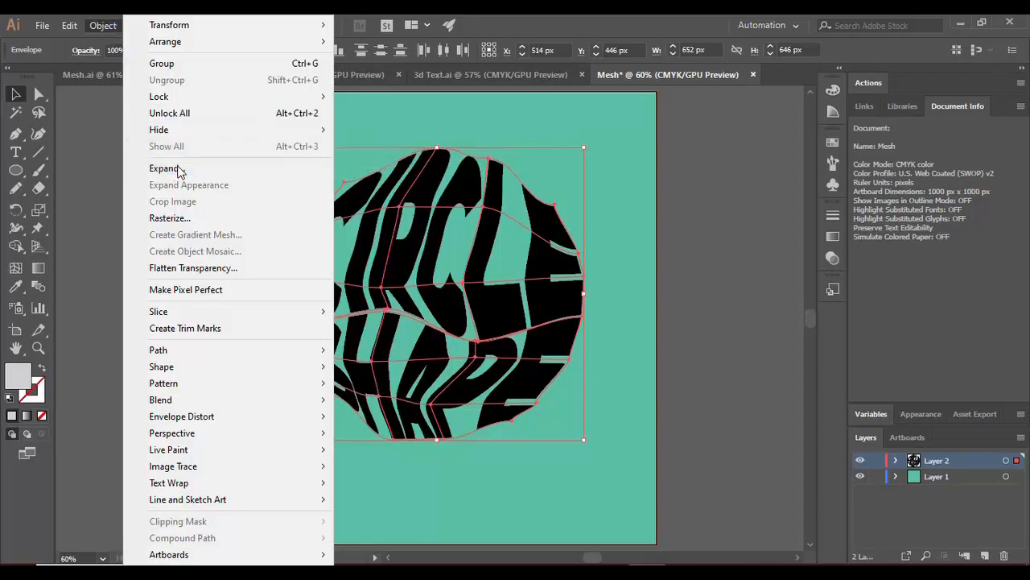
{"action": "left_click", "coordinate": [455, 388]}
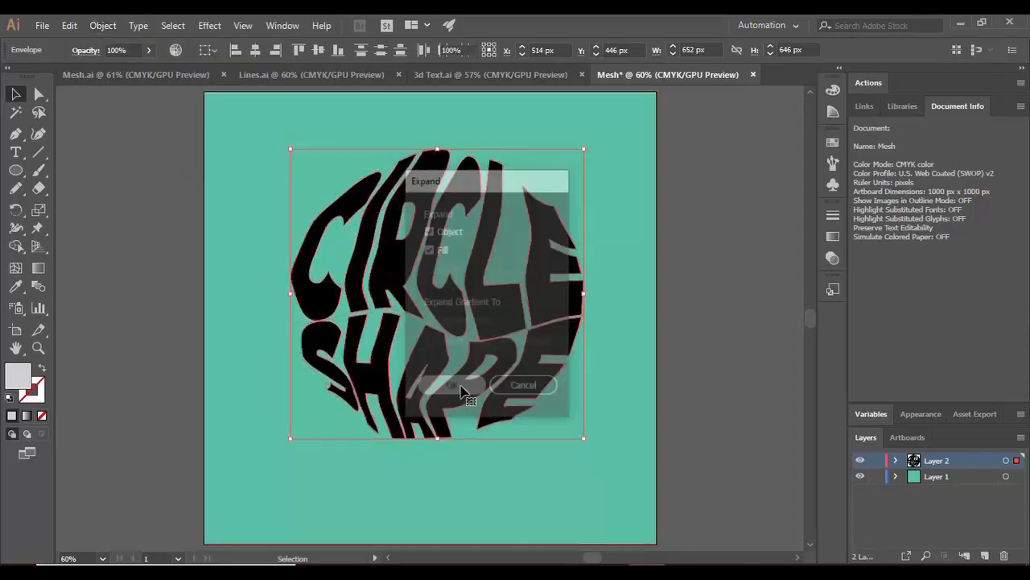
{"action": "left_click", "coordinate": [568, 443]}
Select the expanded CIRCLE and SHAPE lettering together, group them into one object, and deselect it
{"action": "left_click", "coordinate": [443, 310]}
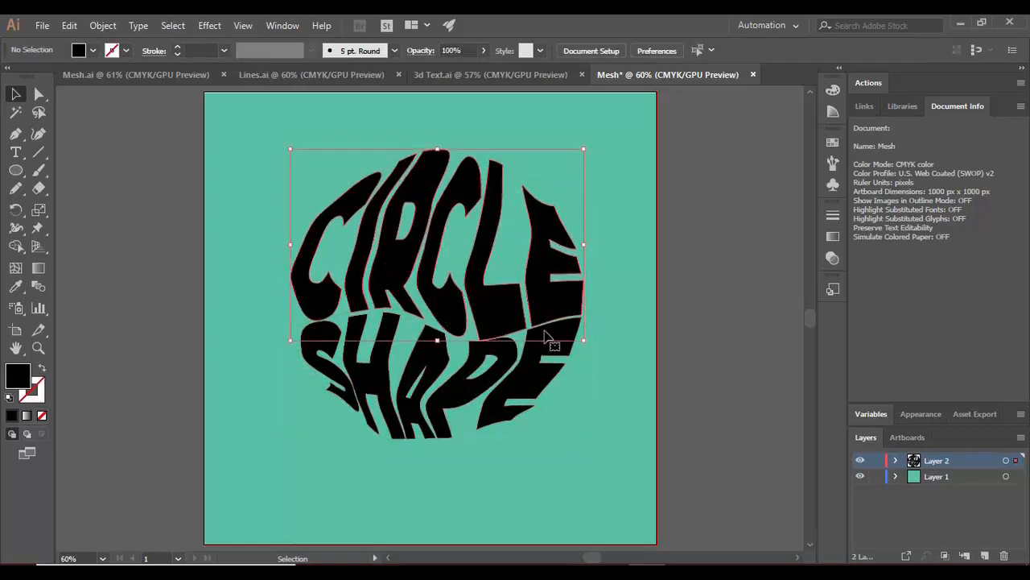
{"action": "left_click", "coordinate": [467, 394]}
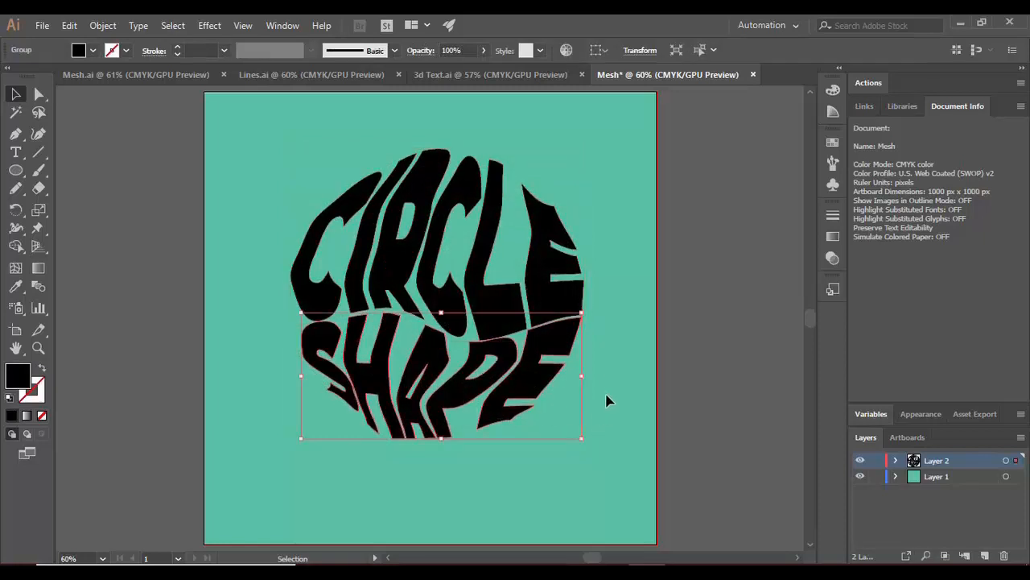
{"action": "left_click", "coordinate": [608, 398]}
{"action": "left_click", "coordinate": [547, 393]}
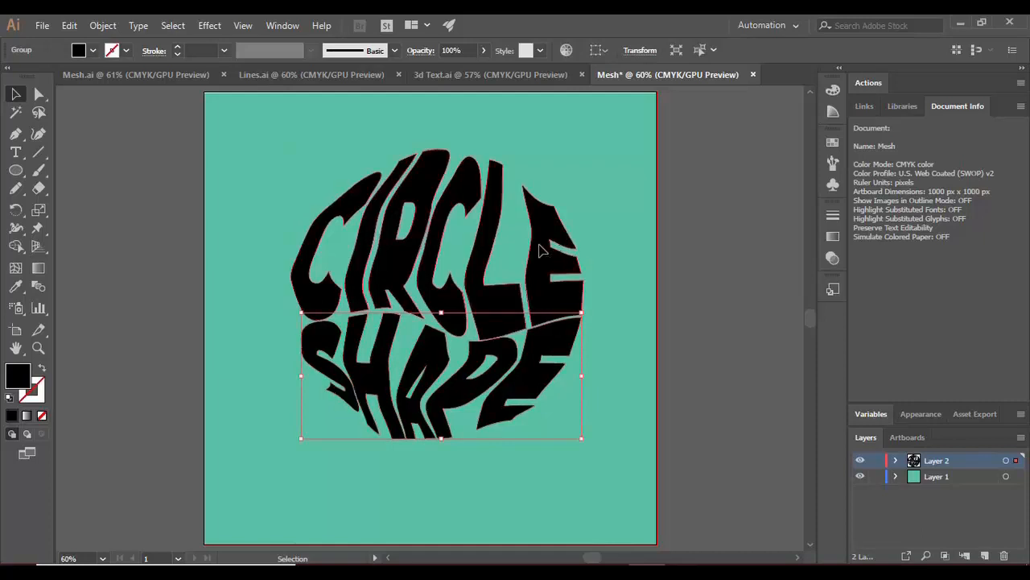
{"action": "left_click", "coordinate": [545, 252]}
{"action": "left_click_drag", "start_coordinate": [577, 442], "coordinate": [399, 257]}
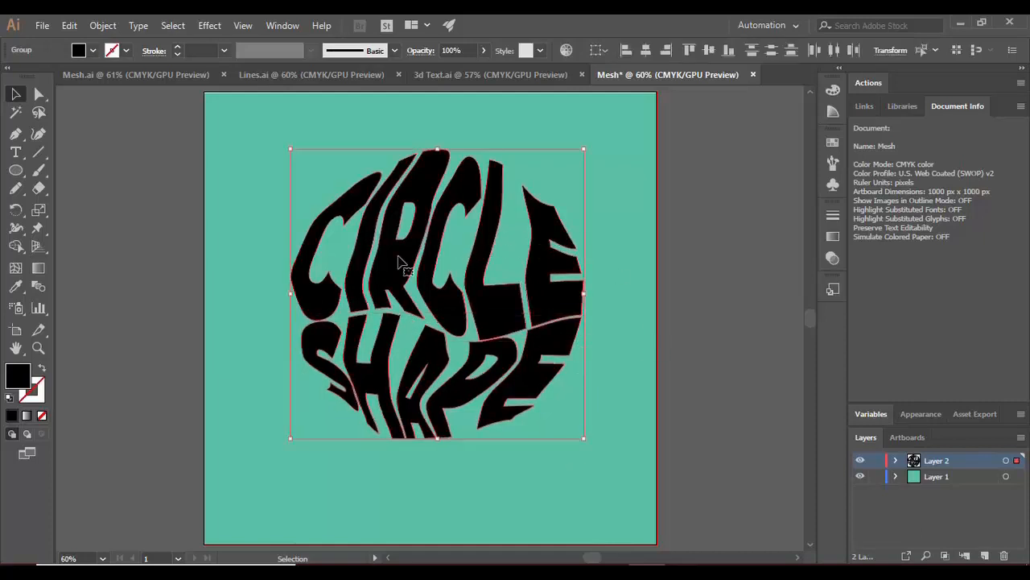
{"action": "left_click", "coordinate": [619, 405]}
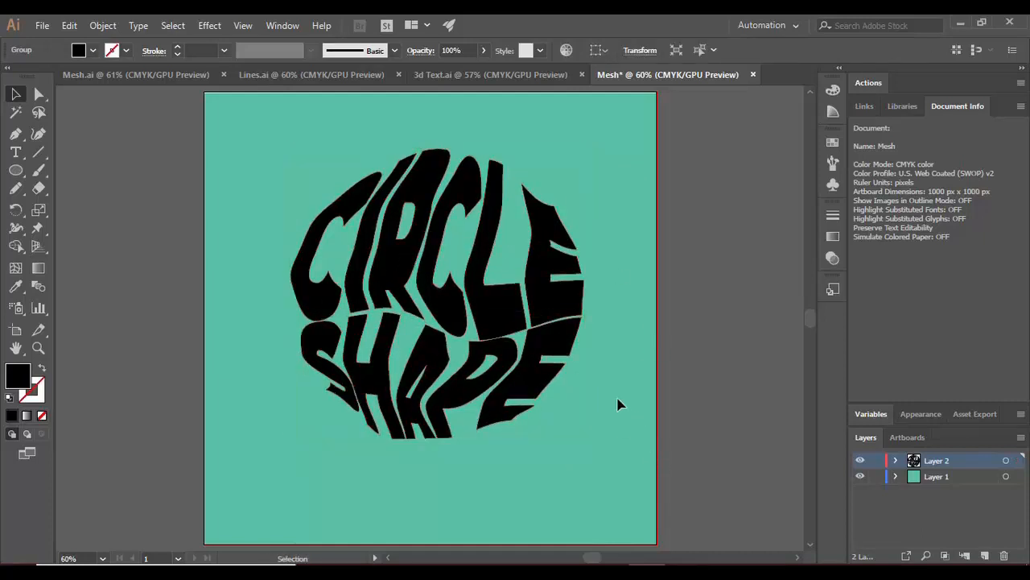
Apply a black Multiply Drop Shadow to the grouped lettering with 75% opacity, 7 px X and Y offsets and 5 px blur, then deselect it
{"action": "left_click", "coordinate": [404, 272]}
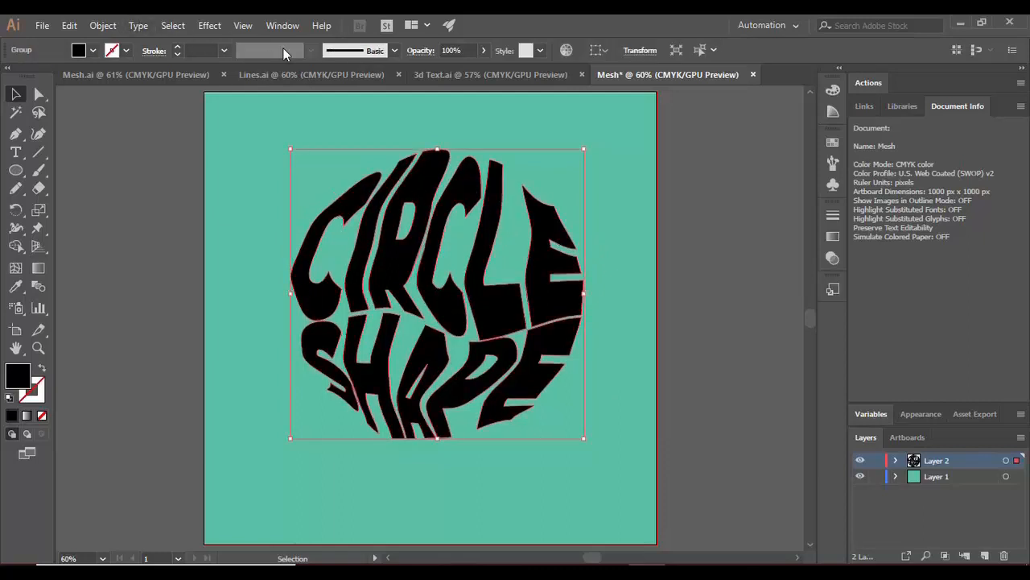
{"action": "left_click", "coordinate": [208, 27]}
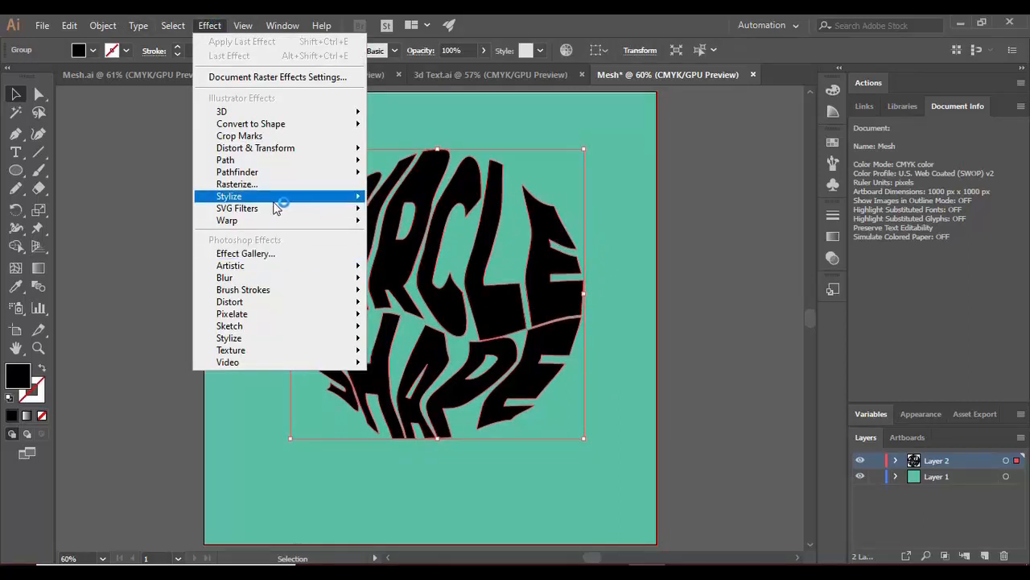
{"action": "mouse_move", "coordinate": [214, 203]}
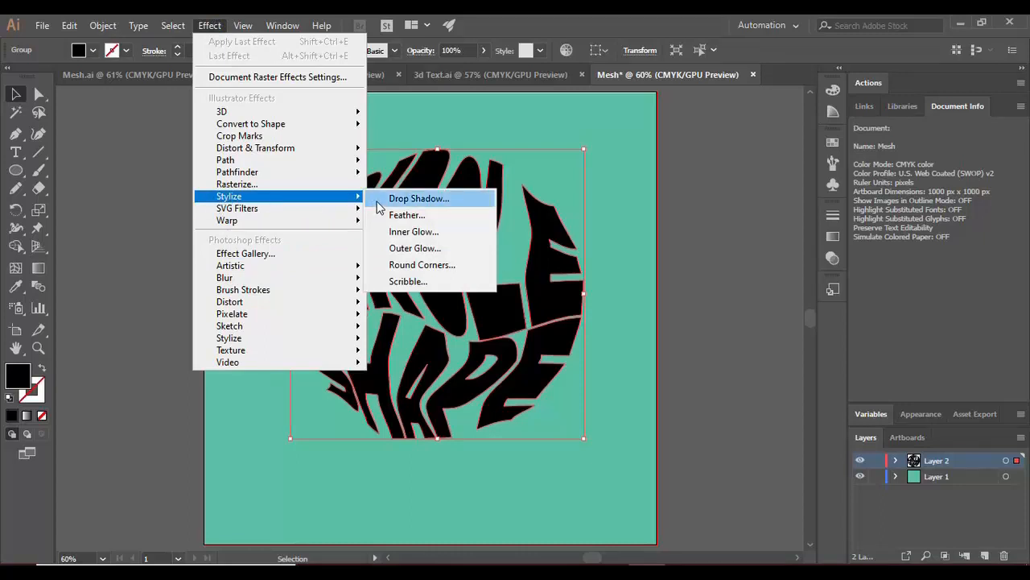
{"action": "left_click", "coordinate": [378, 201]}
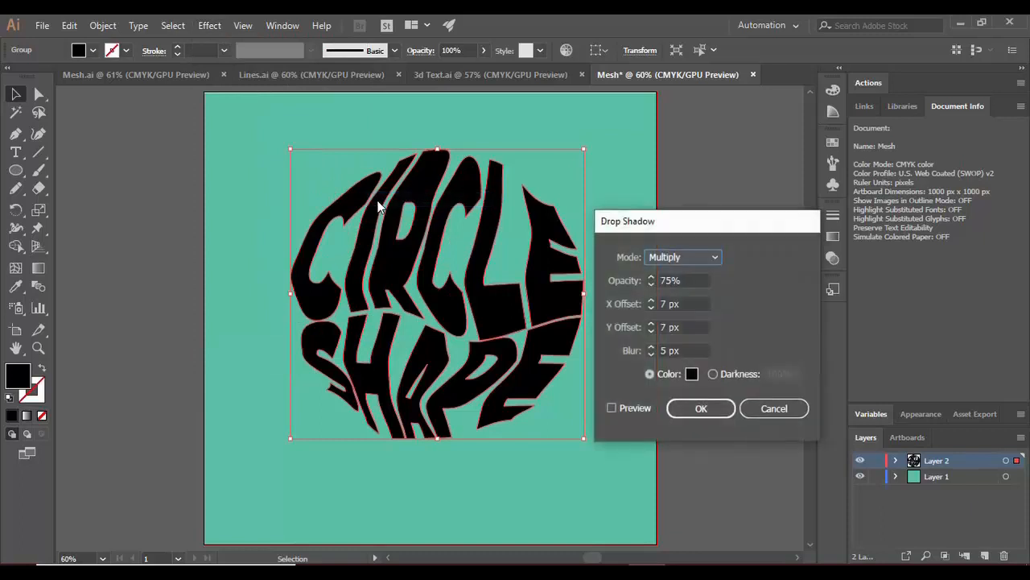
{"action": "left_click", "coordinate": [611, 409]}
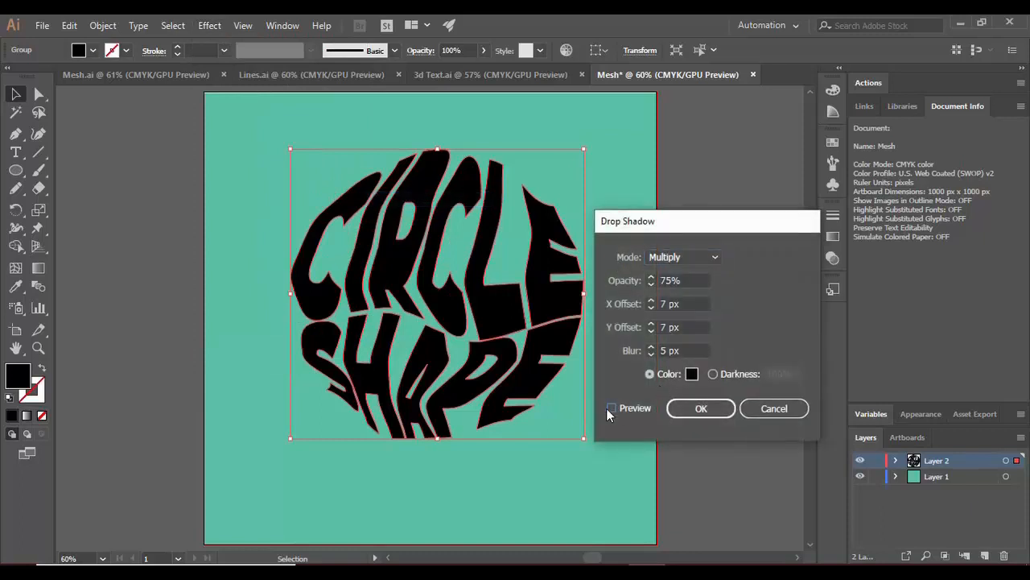
{"action": "left_click", "coordinate": [611, 408]}
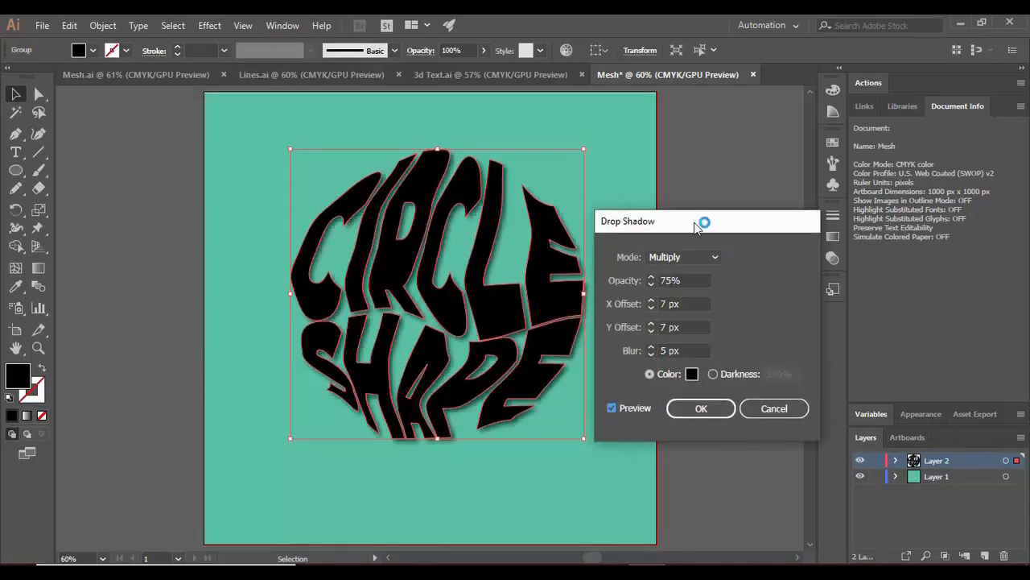
{"action": "left_click_drag", "start_coordinate": [693, 222], "coordinate": [710, 220]}
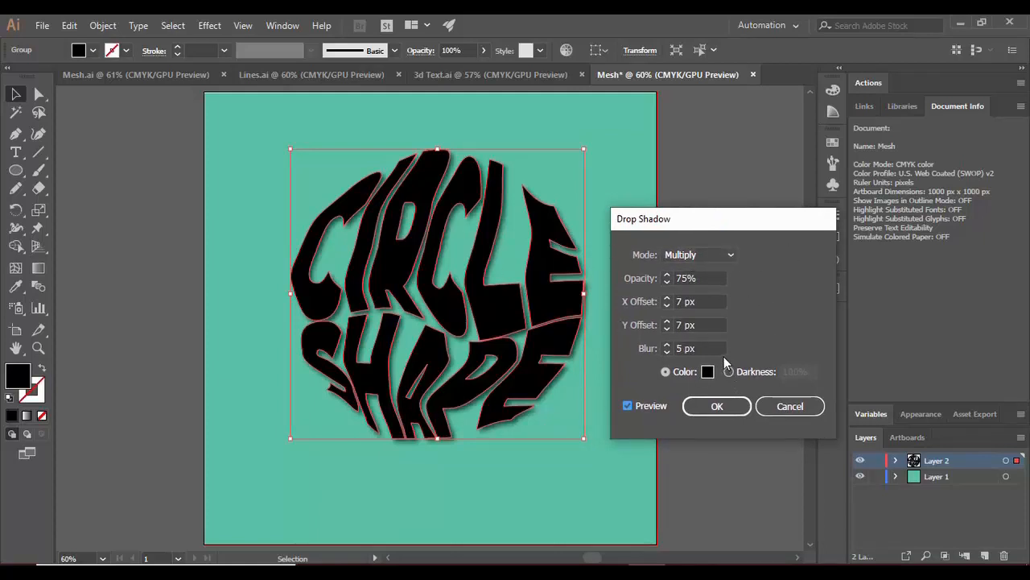
{"action": "left_click", "coordinate": [719, 405]}
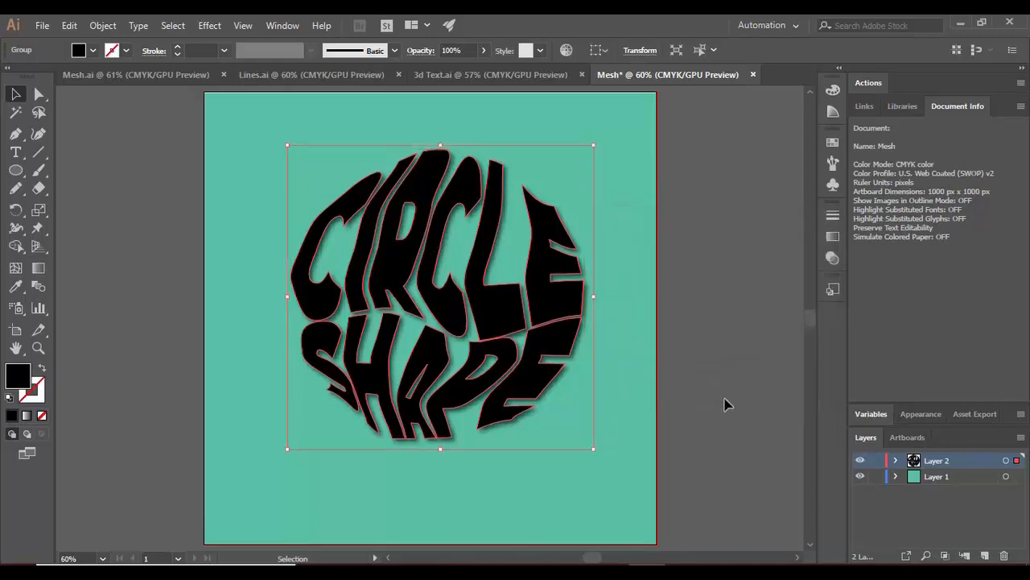
{"action": "left_click", "coordinate": [602, 465]}
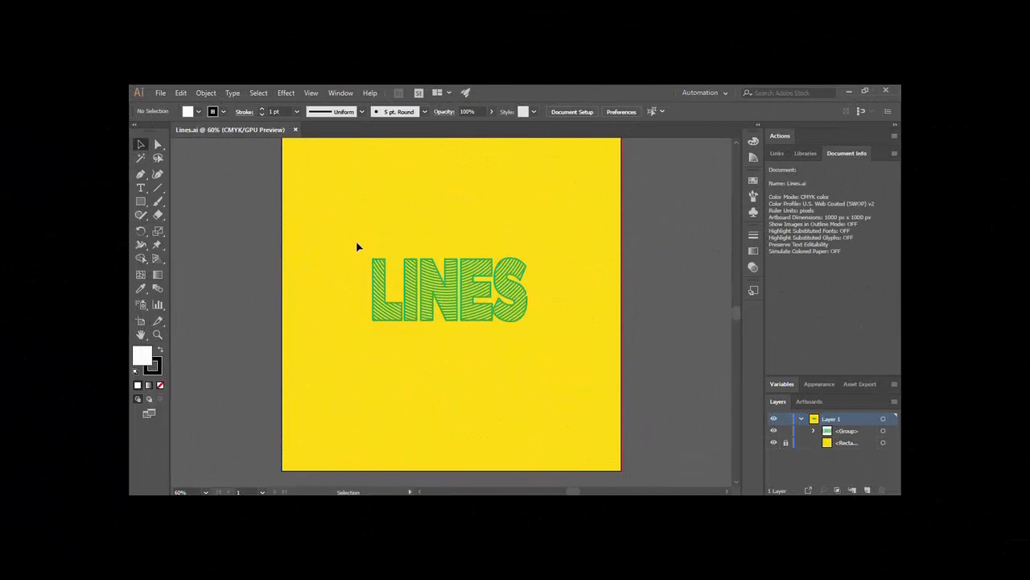
{"action": "left_click_drag", "start_coordinate": [398, 268], "coordinate": [347, 238]}
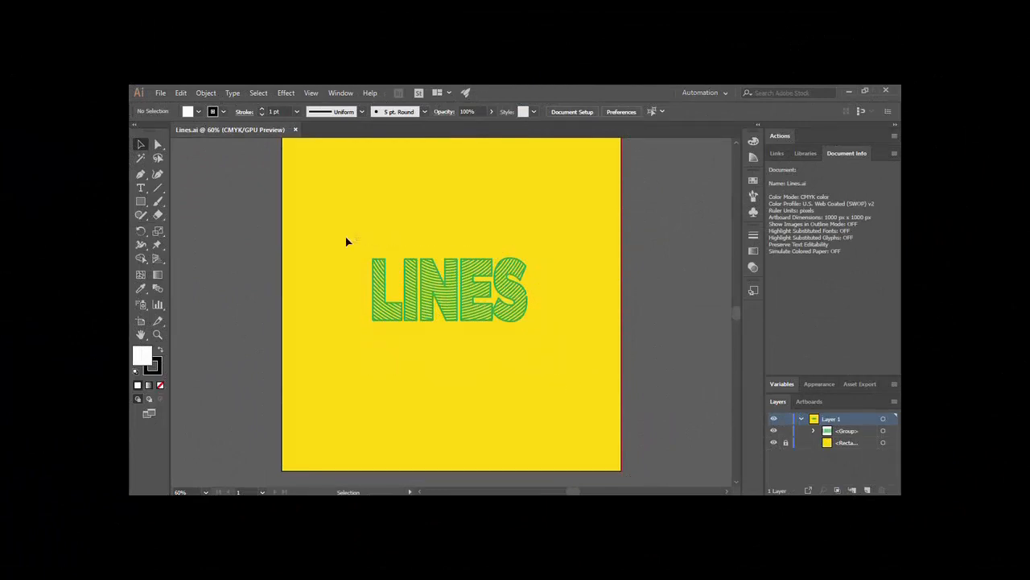
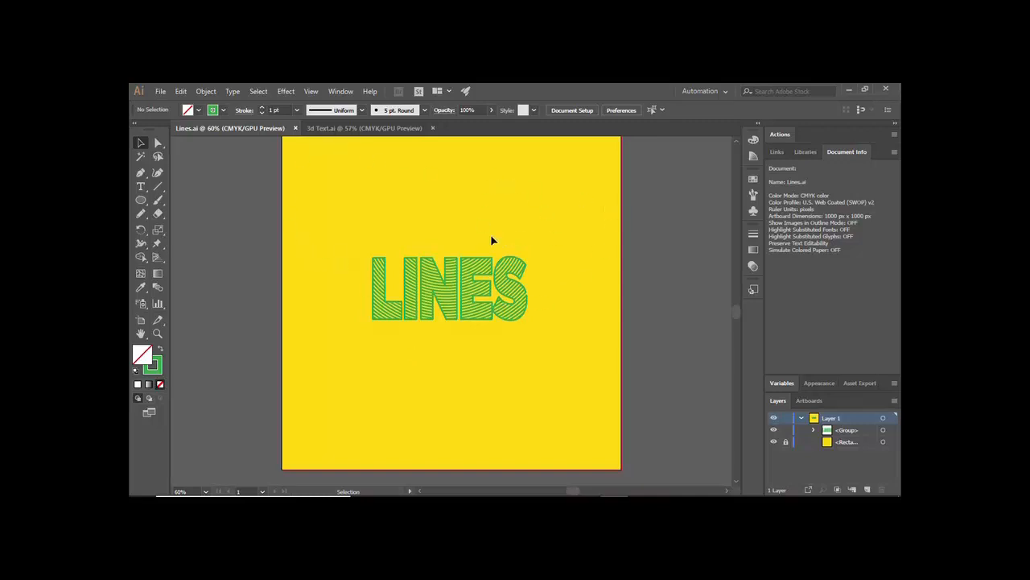
Create a new 1000 x 1000 px document named Lines
{"action": "left_click", "coordinate": [160, 91]}
{"action": "left_click", "coordinate": [163, 105]}
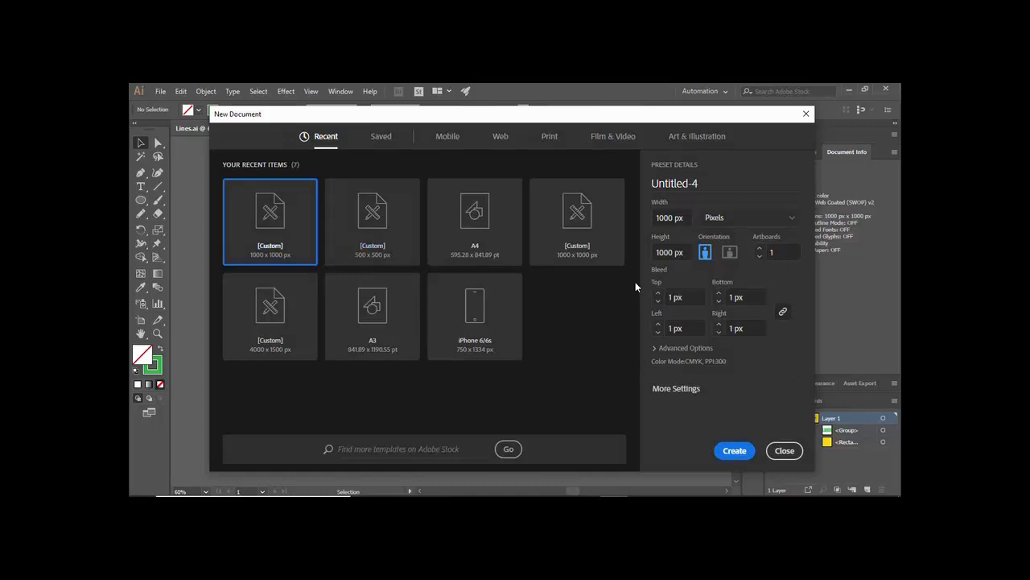
{"action": "left_click_drag", "start_coordinate": [698, 185], "coordinate": [638, 186]}
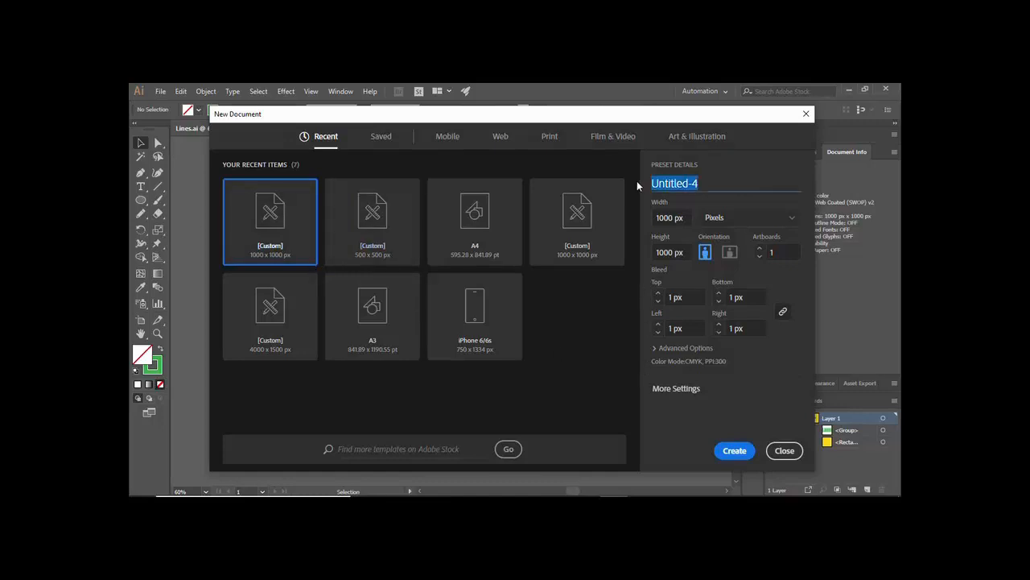
{"action": "type", "text": "Lines"}
{"action": "key", "text": "Return"}
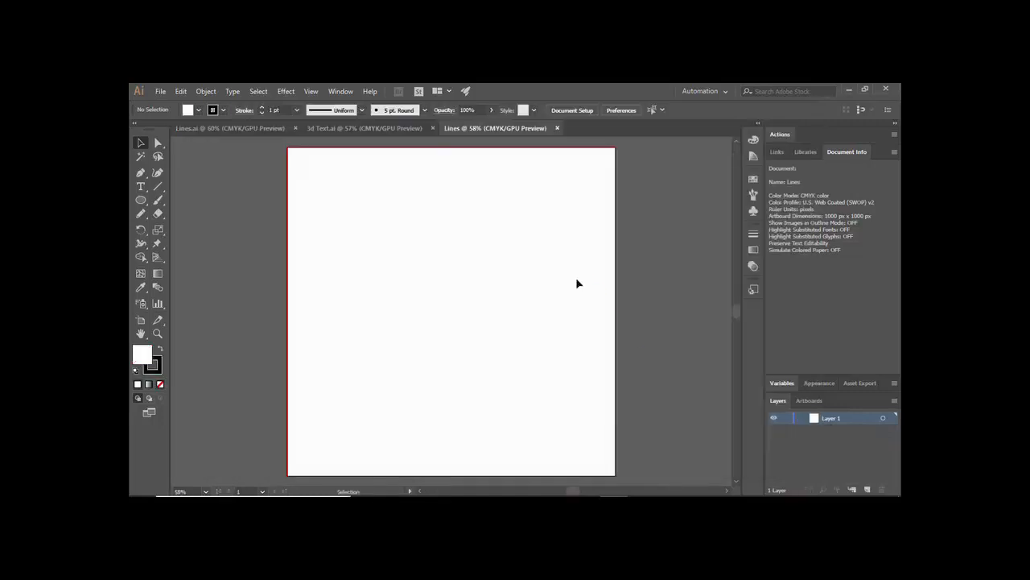
{"action": "left_click", "coordinate": [335, 91]}
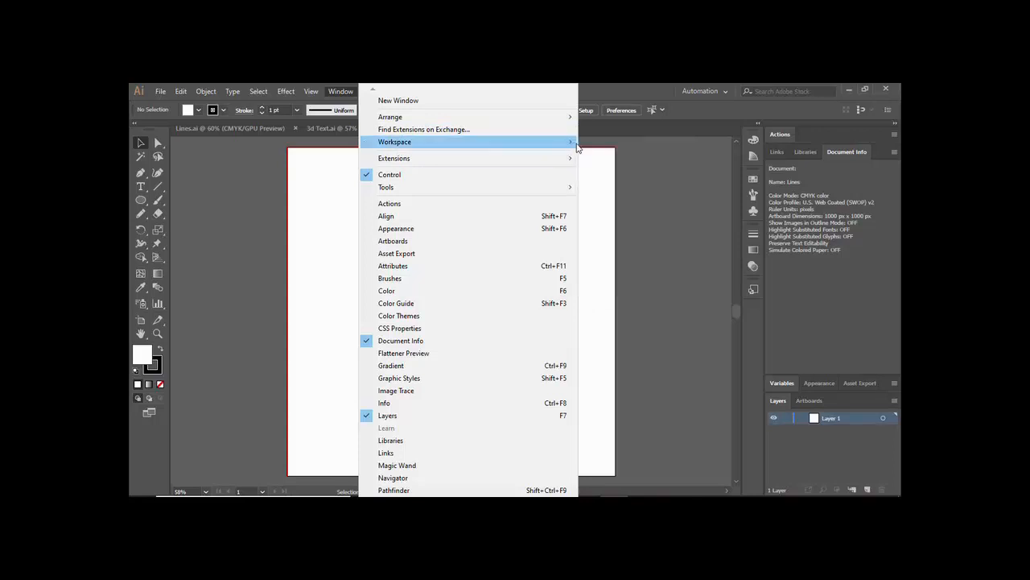
{"action": "mouse_move", "coordinate": [576, 146]}
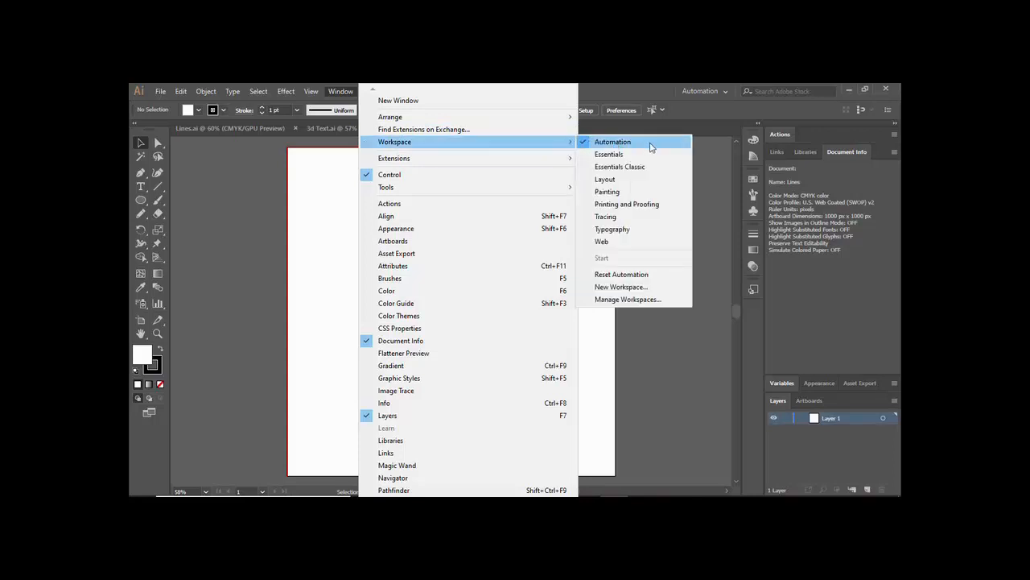
{"action": "left_click", "coordinate": [713, 182]}
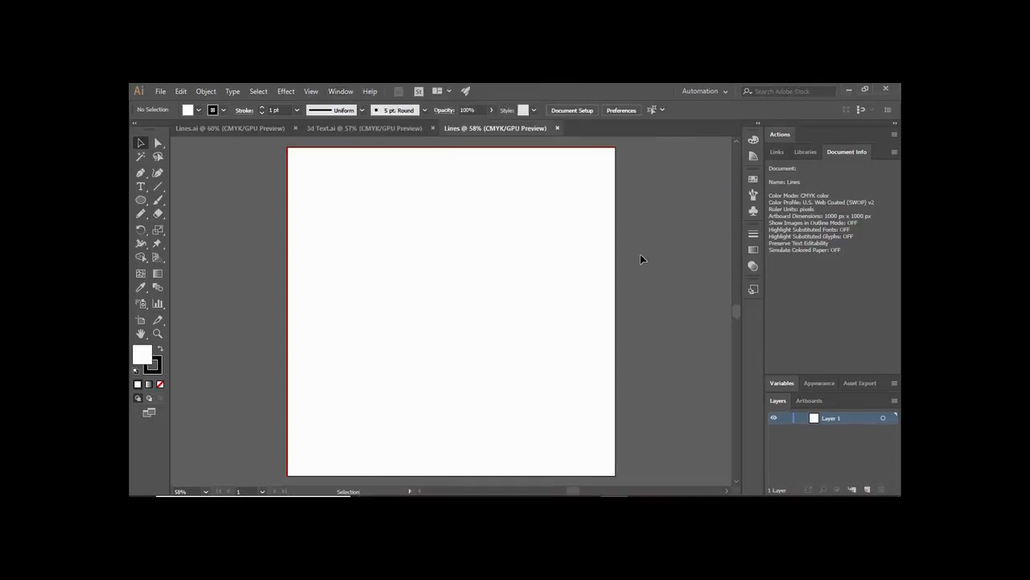
Add the point text SAMPLE near the middle of the artboard
{"action": "key", "text": "ctrl+0"}
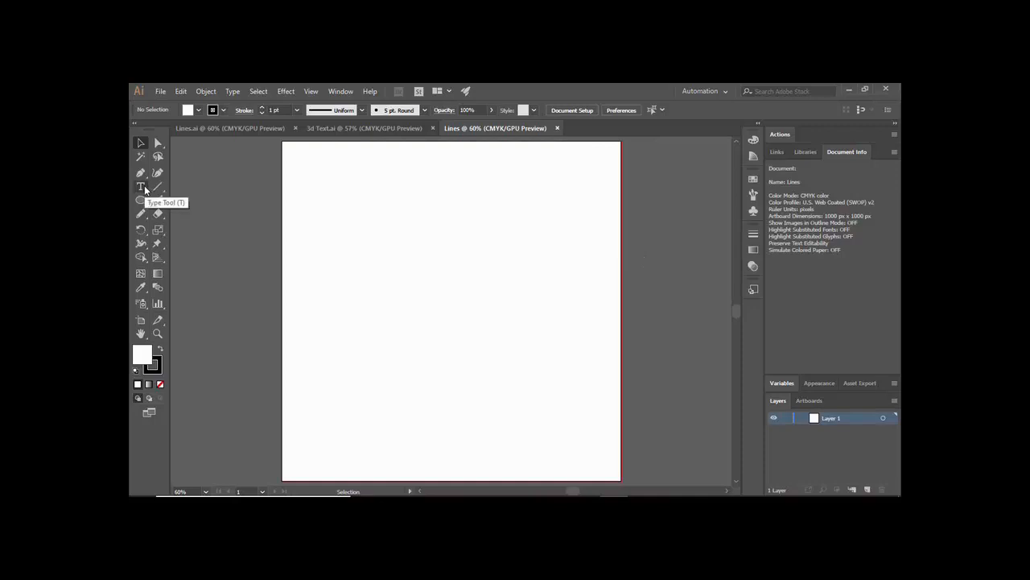
{"action": "left_click", "coordinate": [142, 187]}
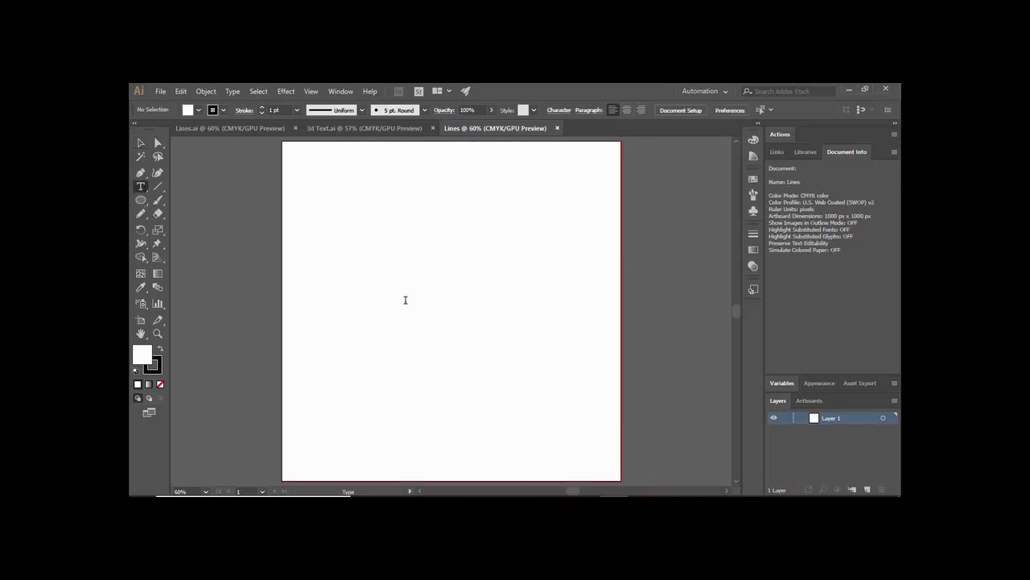
{"action": "left_click", "coordinate": [406, 301]}
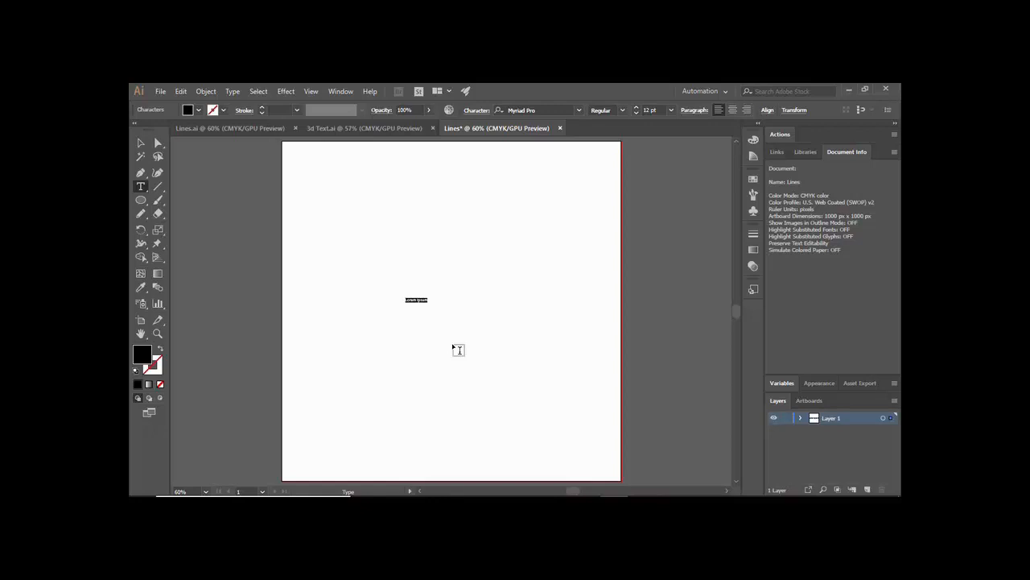
{"action": "type", "text": "Sample"}
Set the SAMPLE text in Gotham Narrow Ultra at 100 pt and finish editing it
{"action": "left_click_drag", "start_coordinate": [406, 299], "coordinate": [427, 299]}
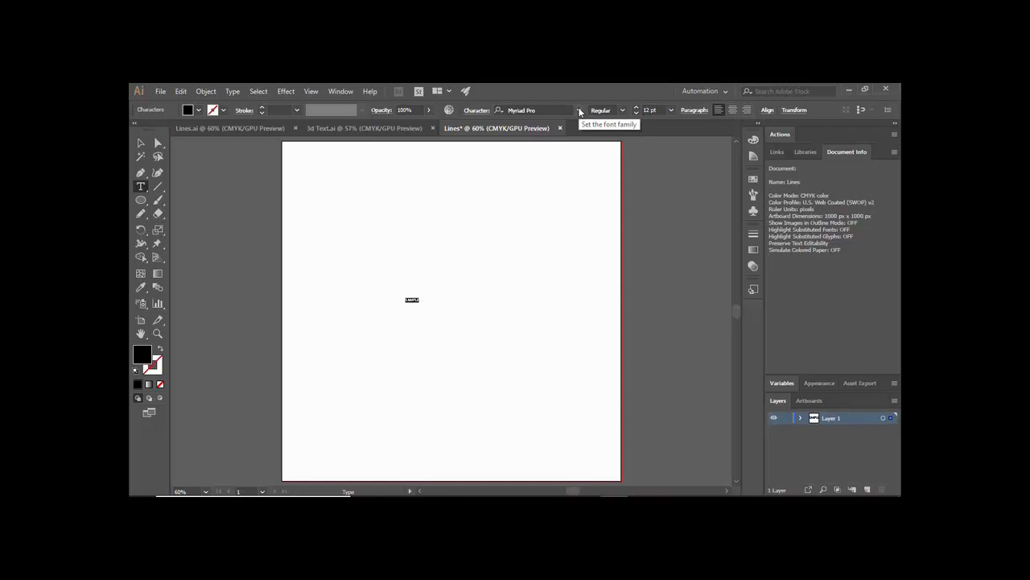
{"action": "left_click", "coordinate": [580, 111]}
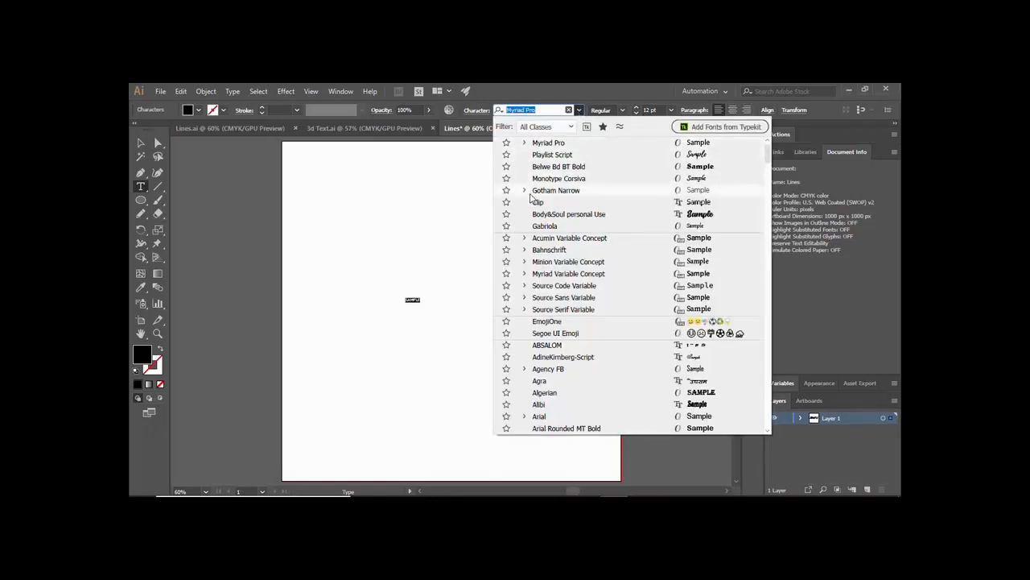
{"action": "left_click", "coordinate": [525, 190]}
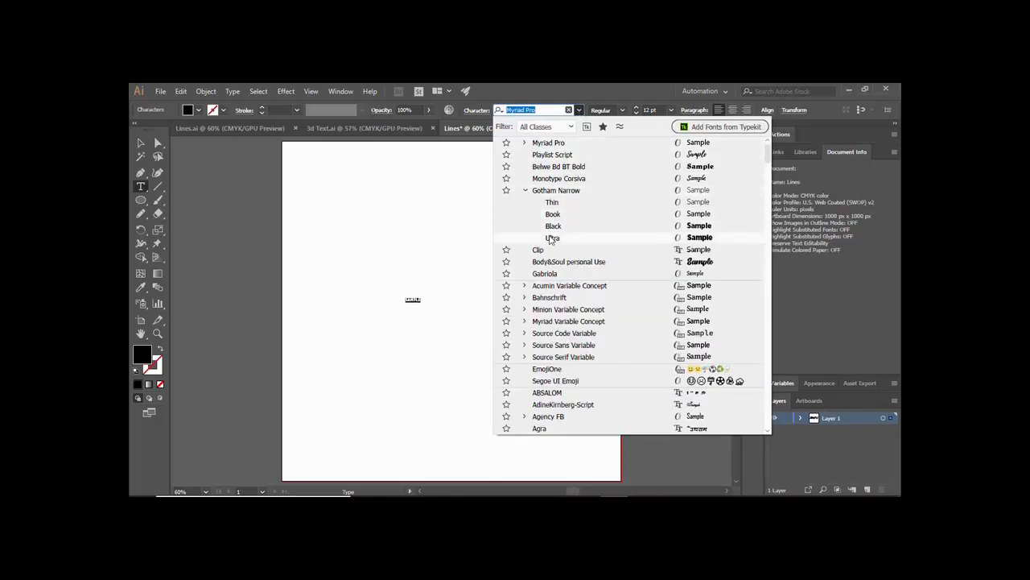
{"action": "left_click", "coordinate": [552, 237]}
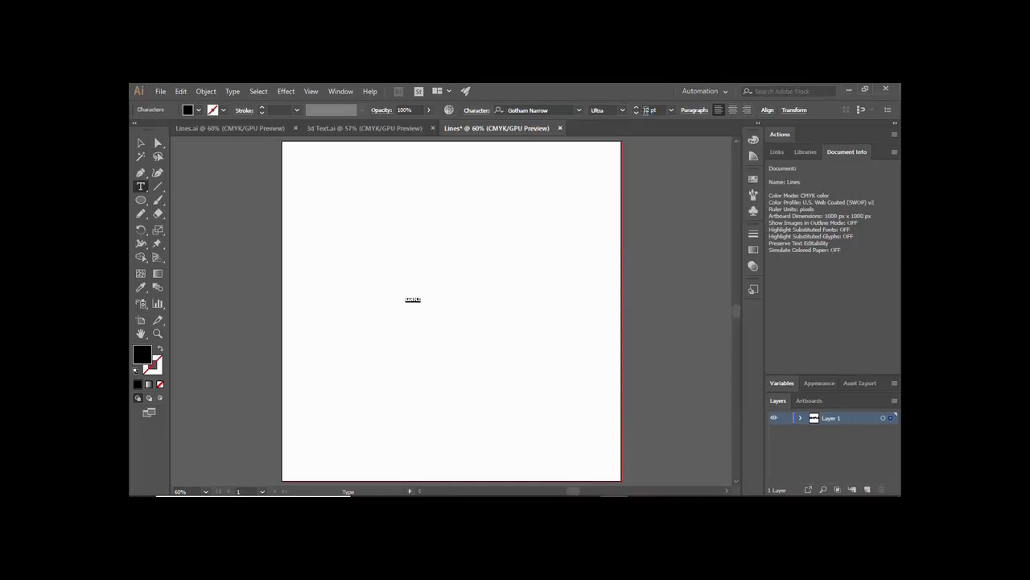
{"action": "left_click", "coordinate": [648, 110]}
{"action": "type", "text": "100"}
{"action": "key", "text": "Return"}
{"action": "key", "text": "Escape"}
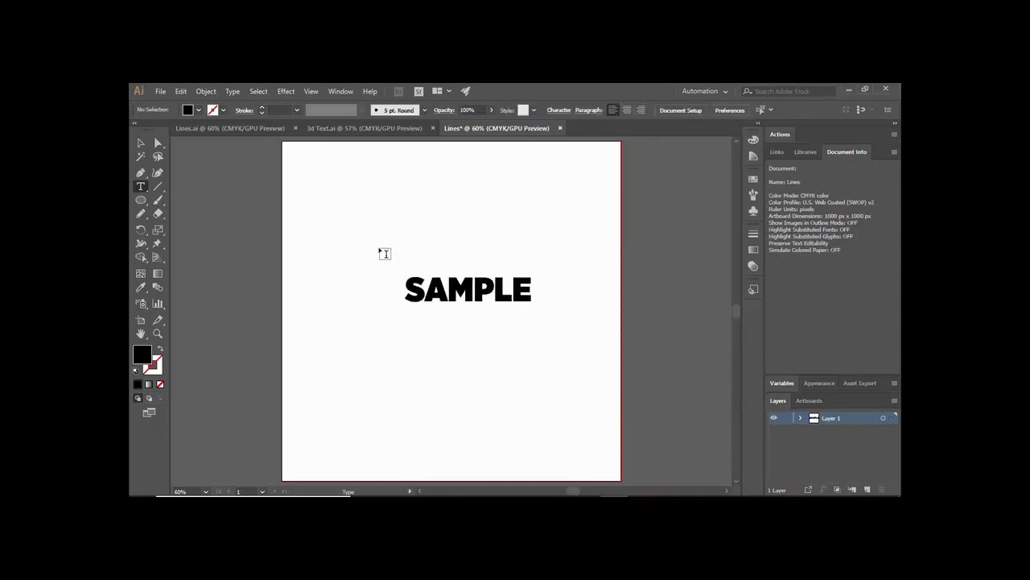
Move the SAMPLE text up and left toward the artboard's centre and stretch it vertically to a font size of about 202 pt
{"action": "left_click", "coordinate": [140, 143]}
{"action": "left_click_drag", "start_coordinate": [451, 288], "coordinate": [451, 235]}
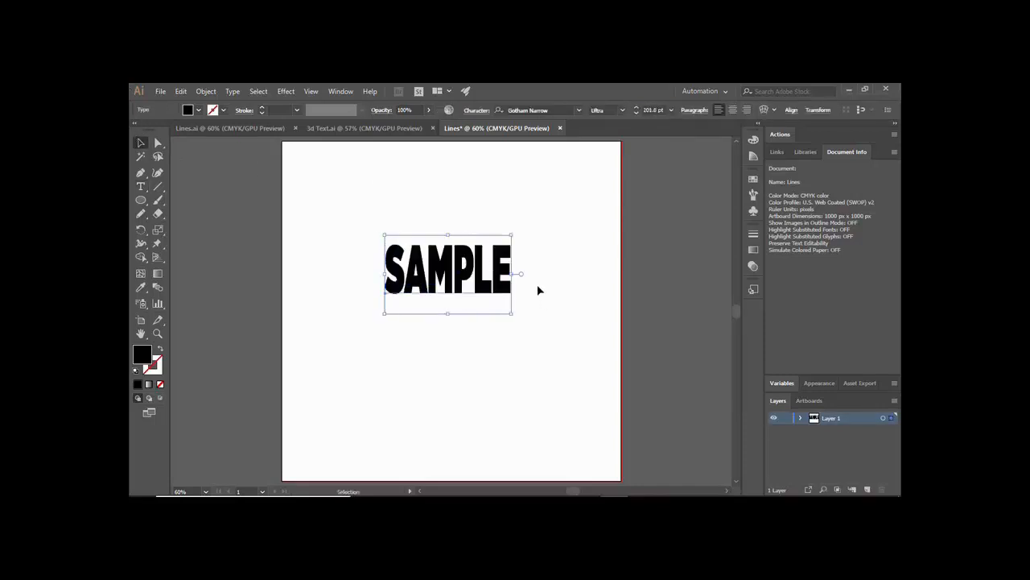
Enlarge the SAMPLE text to about 215 pt near the artboard's centre and fill it with bright green 6fe523
{"action": "left_click_drag", "start_coordinate": [512, 274], "coordinate": [508, 298]}
{"action": "left_click_drag", "start_coordinate": [379, 289], "coordinate": [566, 313]}
{"action": "key", "text": "t"}
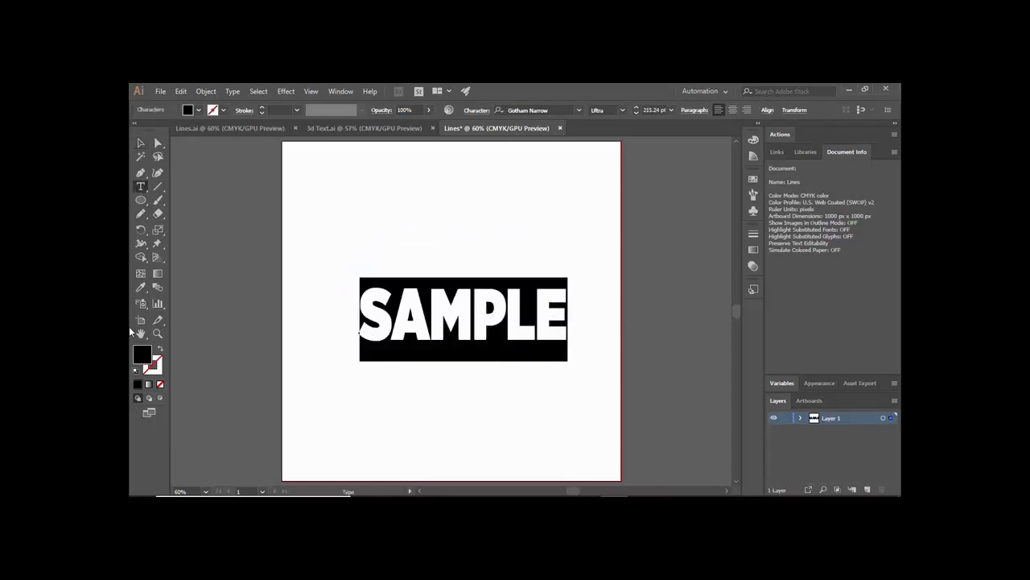
{"action": "double_click", "coordinate": [140, 359]}
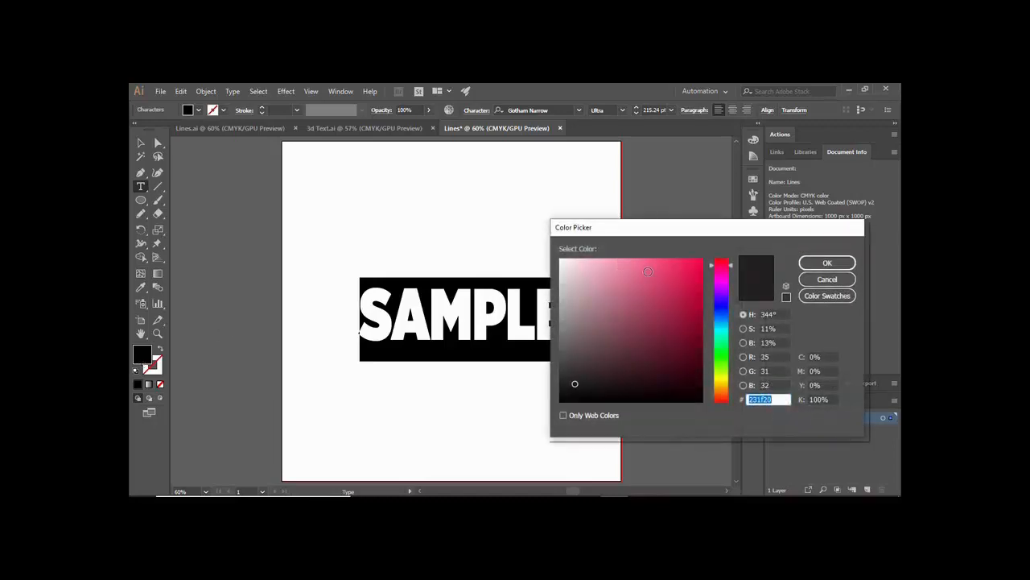
{"action": "left_click_drag", "start_coordinate": [722, 336], "coordinate": [722, 365]}
{"action": "left_click", "coordinate": [681, 272]}
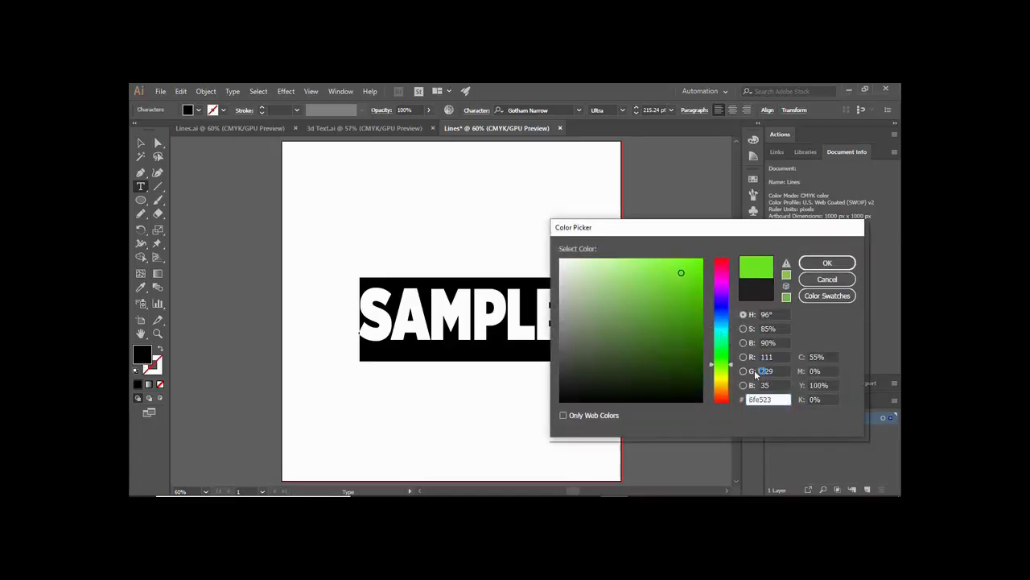
{"action": "left_click", "coordinate": [827, 263]}
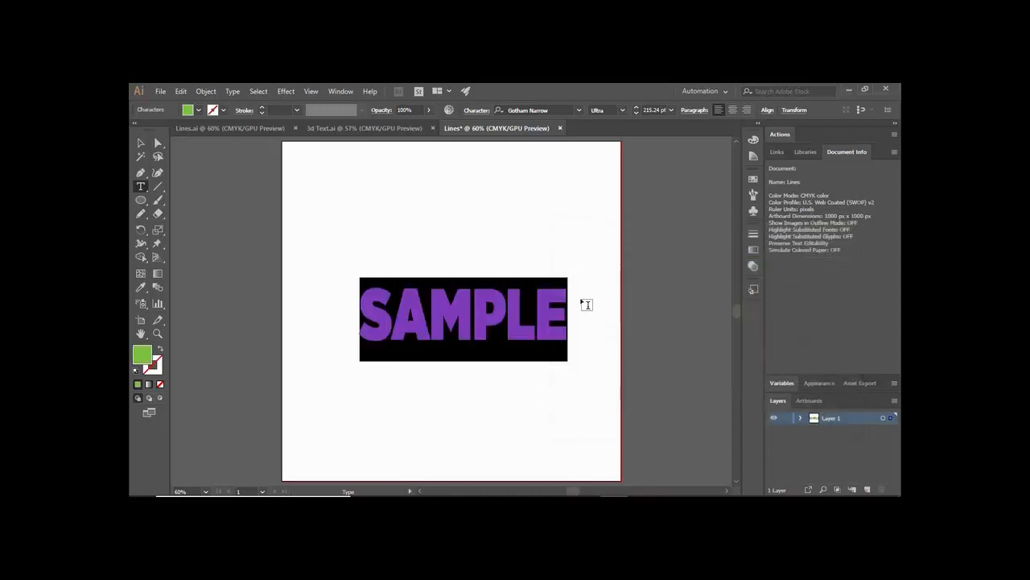
{"action": "key", "text": "Escape"}
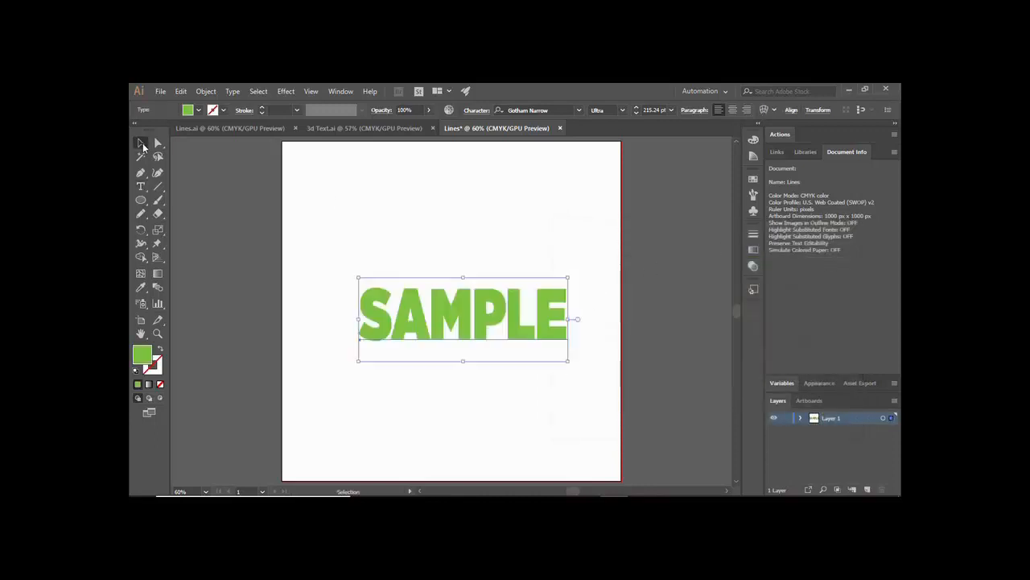
Convert the SAMPLE text to outlines and move the lettering aside, past the artboard's lower right edge
{"action": "right_click", "coordinate": [459, 313]}
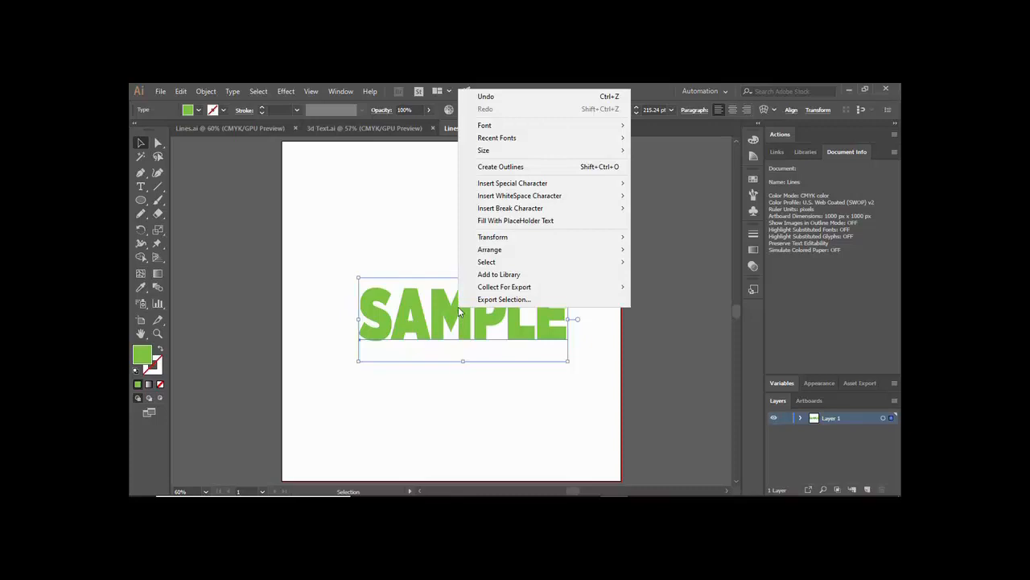
{"action": "left_click", "coordinate": [496, 168]}
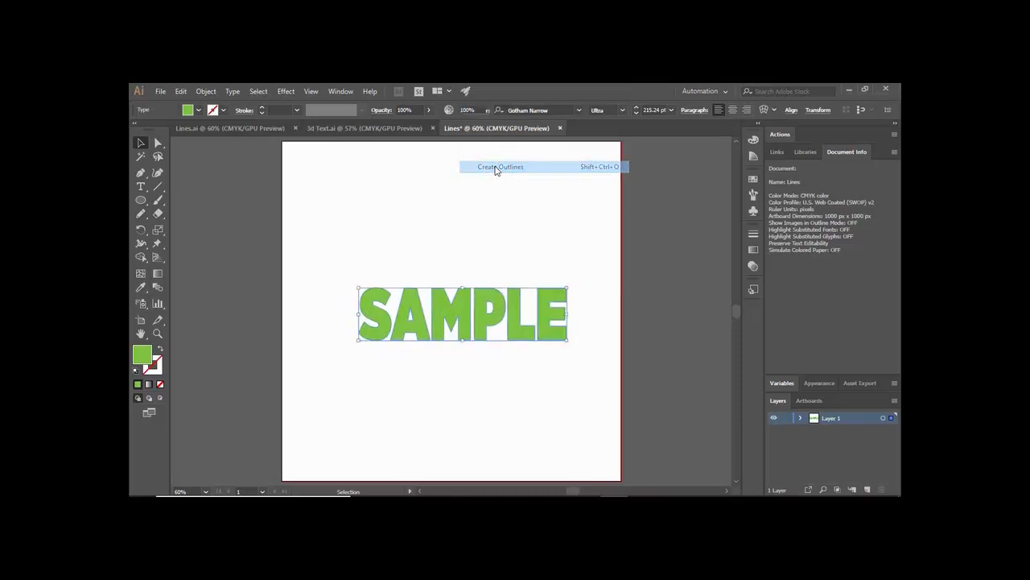
{"action": "left_click", "coordinate": [487, 275]}
{"action": "left_click", "coordinate": [481, 334]}
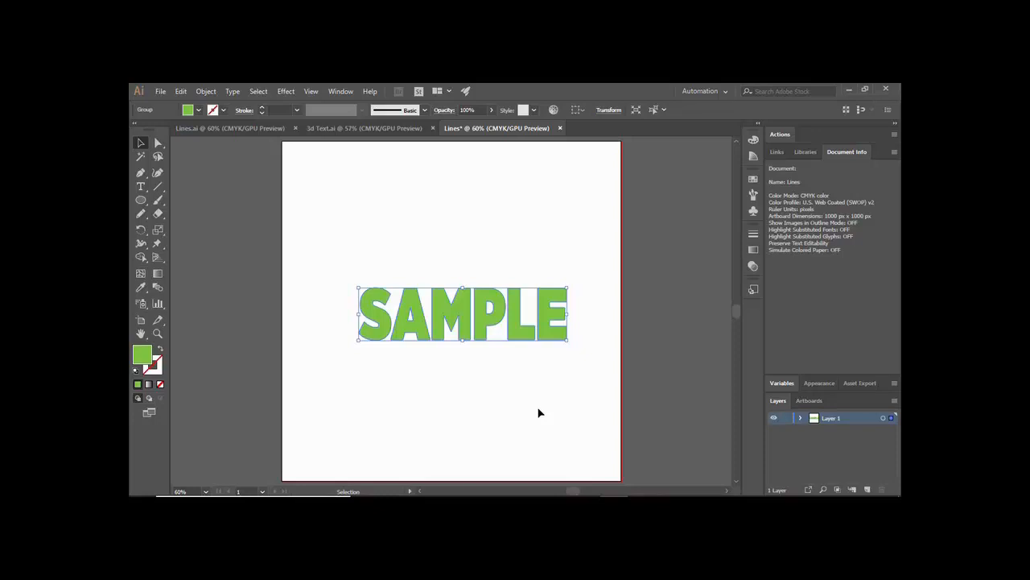
{"action": "left_click_drag", "start_coordinate": [483, 323], "coordinate": [702, 440]}
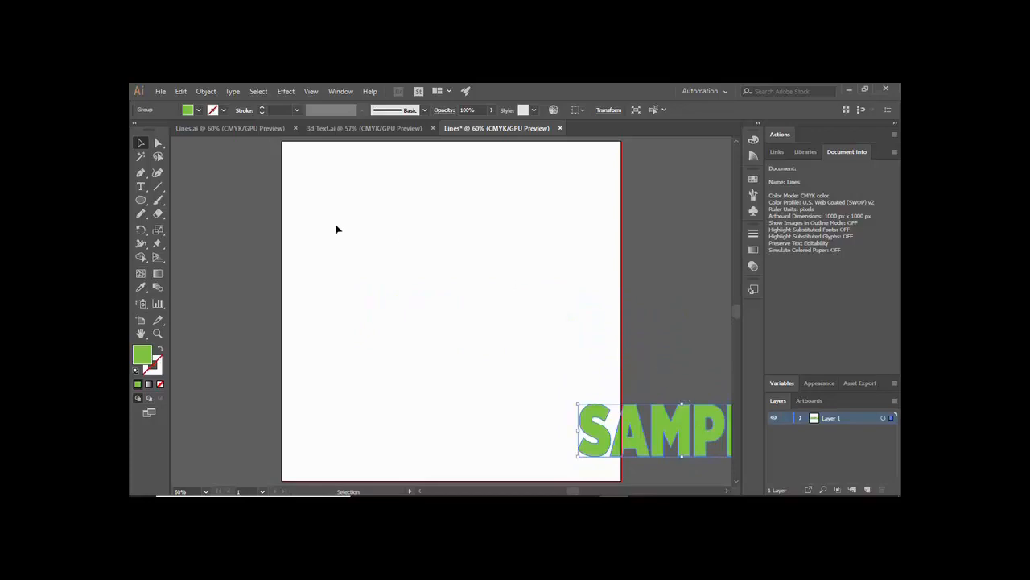
Create a 50 x 50 px circle near the middle of the artboard
{"action": "left_click", "coordinate": [146, 204]}
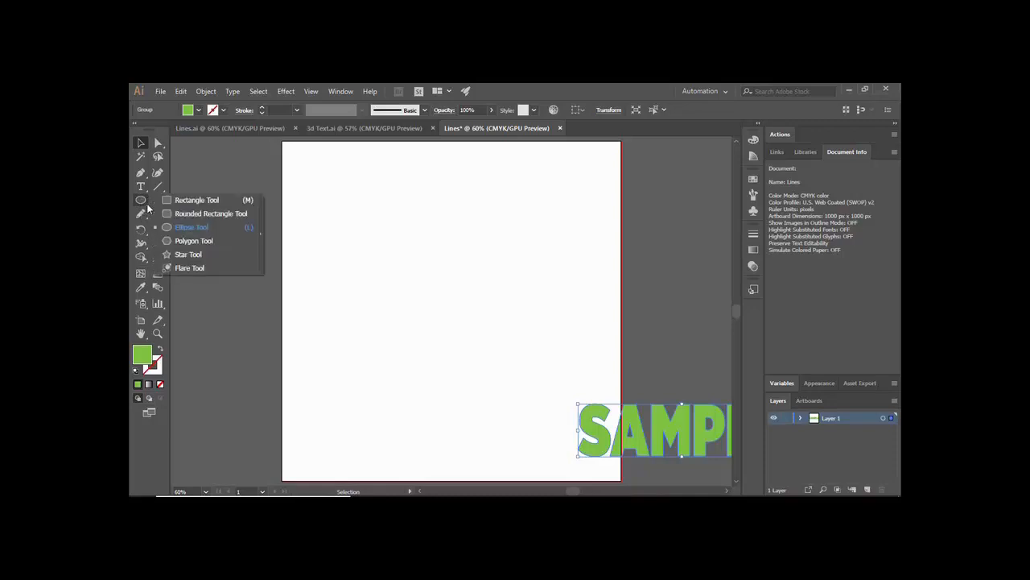
{"action": "left_click", "coordinate": [191, 231]}
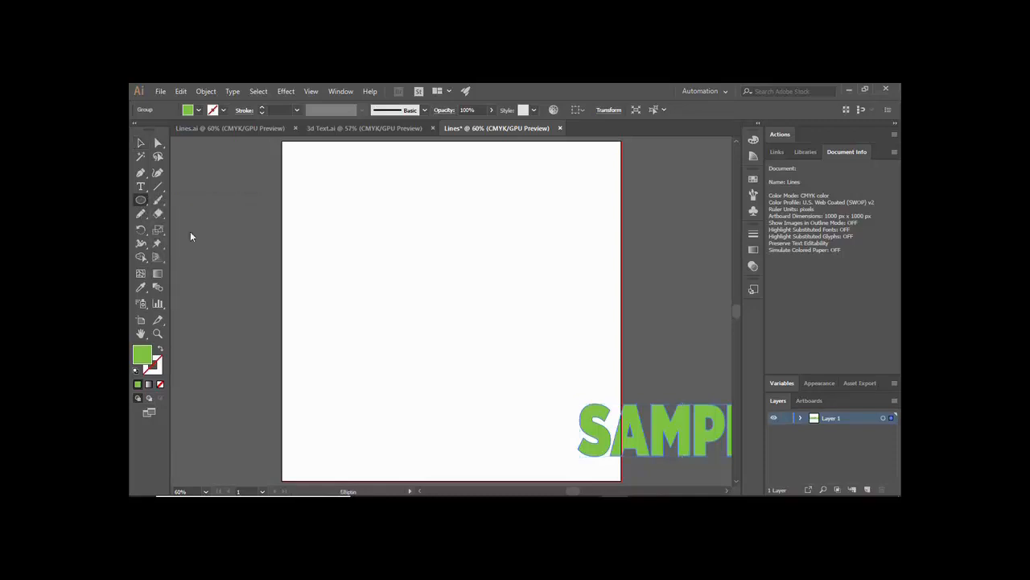
{"action": "left_click", "coordinate": [448, 291]}
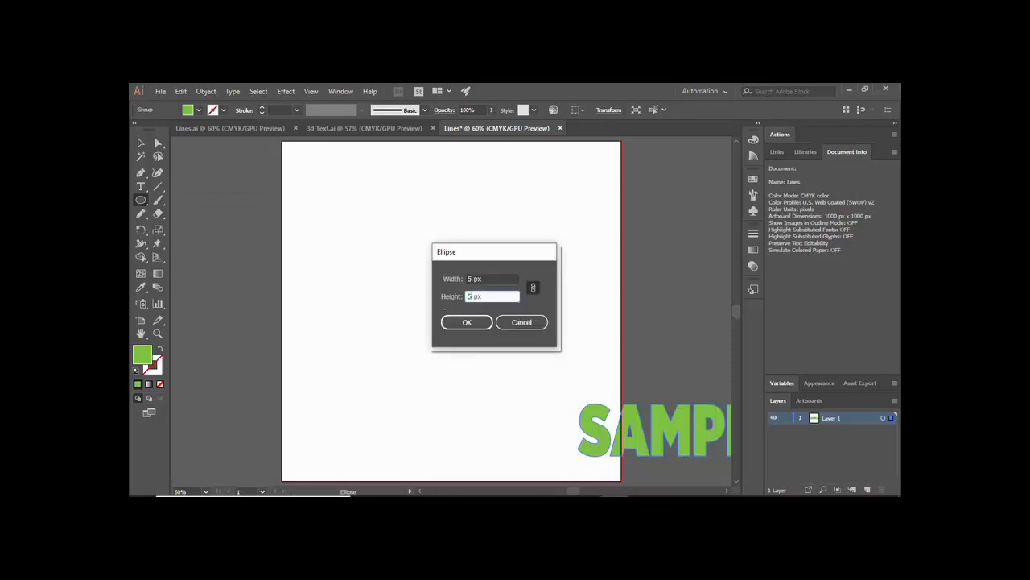
{"action": "type", "text": "0"}
{"action": "left_click", "coordinate": [466, 322]}
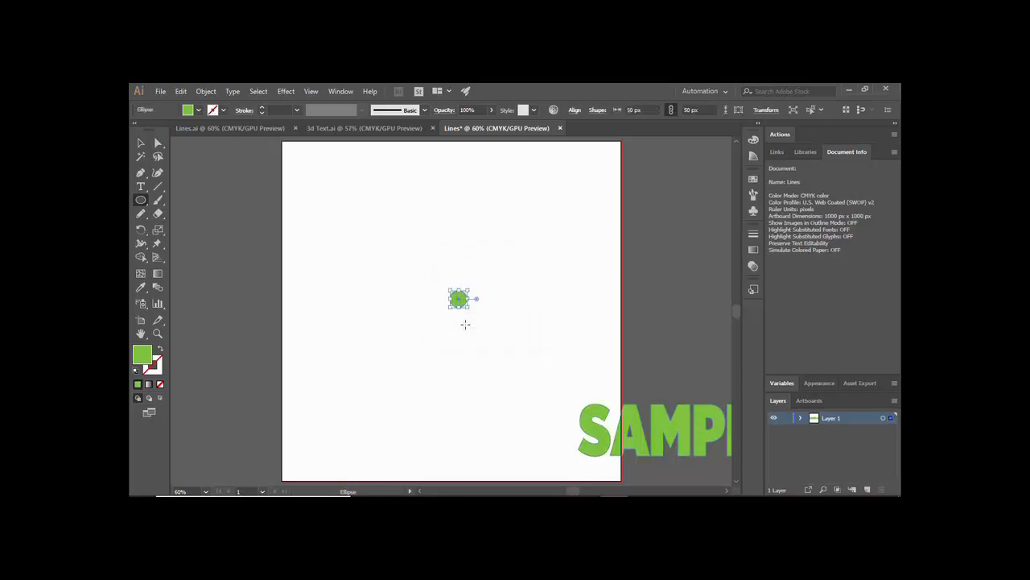
Give the small circle no fill and a black 3 pt stroke, and deselect it
{"action": "left_click", "coordinate": [159, 349]}
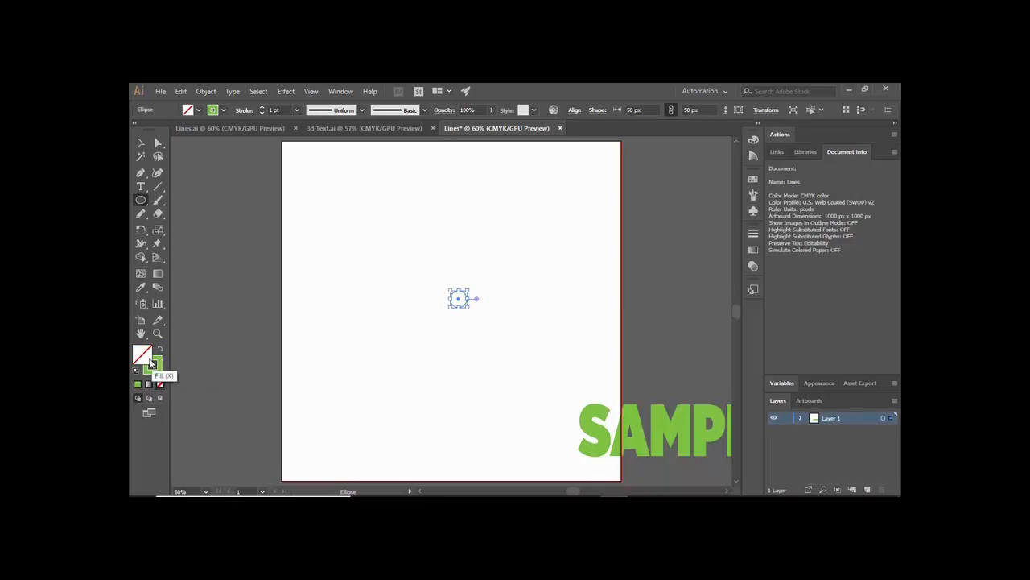
{"action": "left_click", "coordinate": [157, 366]}
{"action": "left_click", "coordinate": [223, 111]}
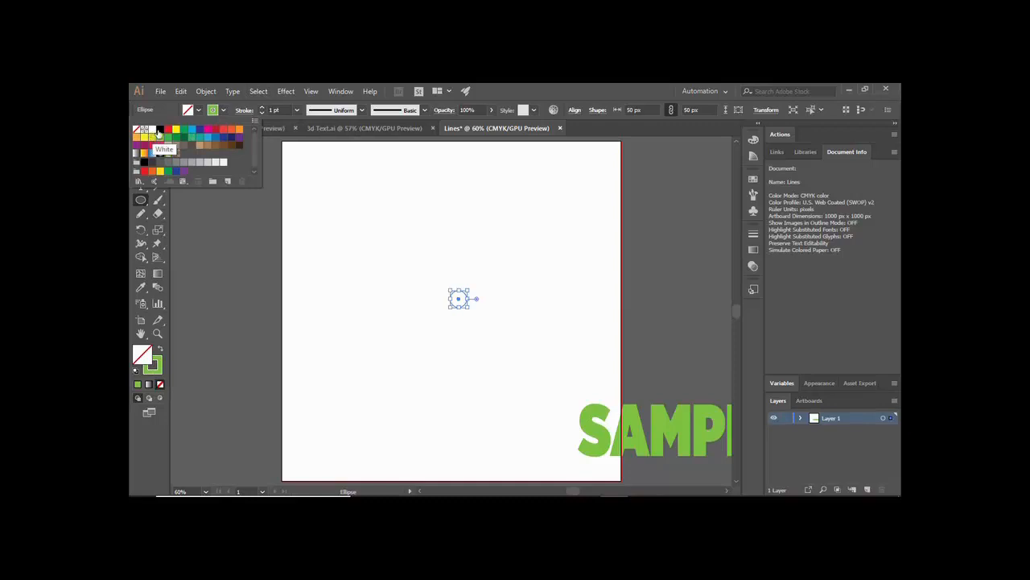
{"action": "left_click", "coordinate": [160, 131]}
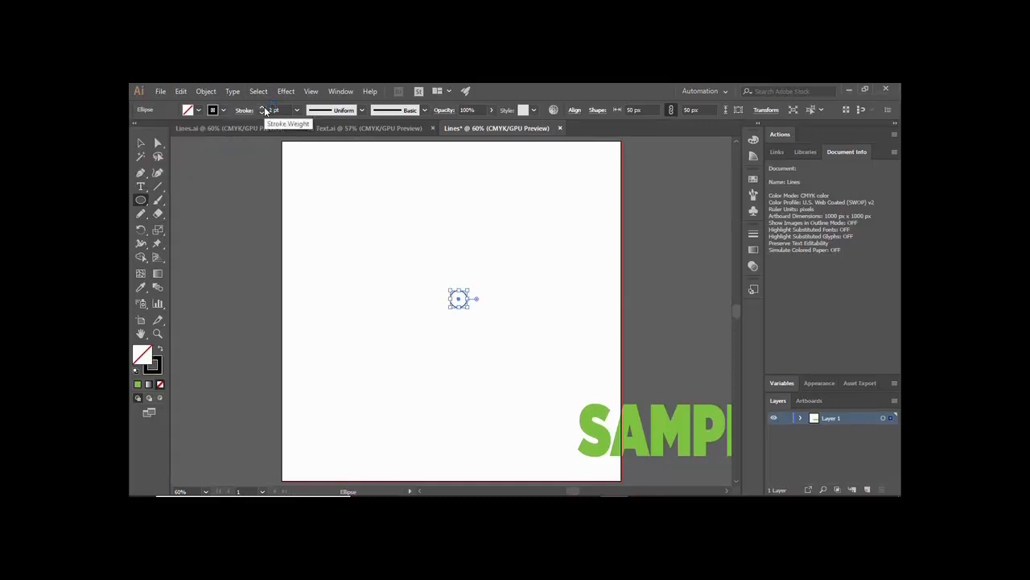
{"action": "left_click", "coordinate": [142, 146]}
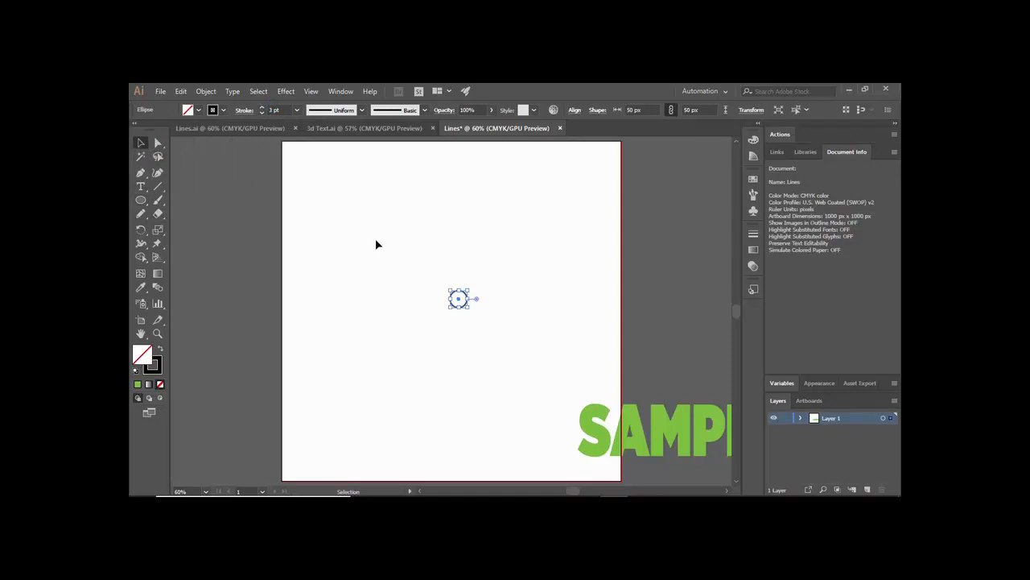
{"action": "left_click", "coordinate": [478, 317]}
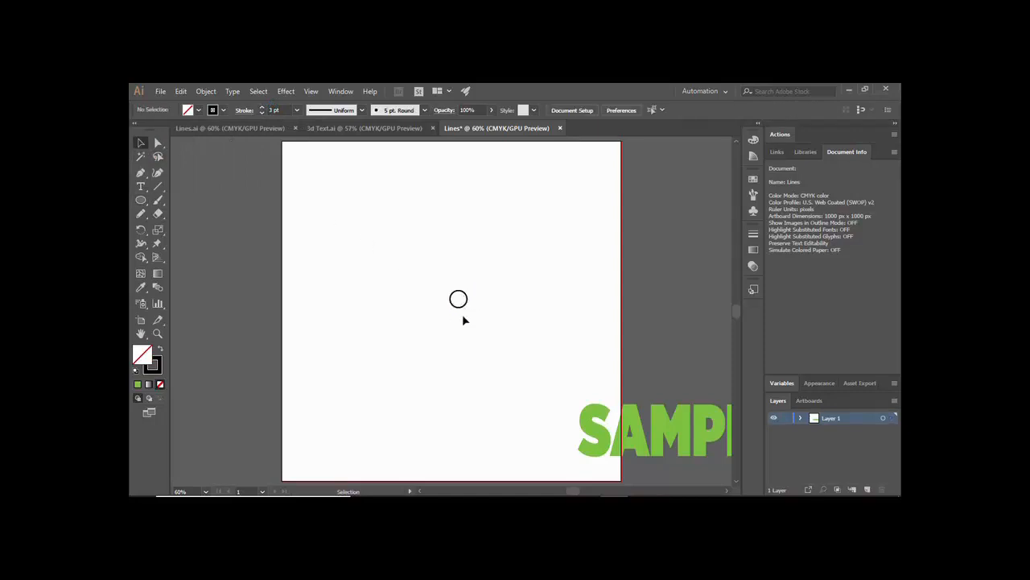
Duplicate the small circle in place and scale the copy proportionally from its centre to about 857 px across
{"action": "left_click_drag", "start_coordinate": [428, 281], "coordinate": [502, 337]}
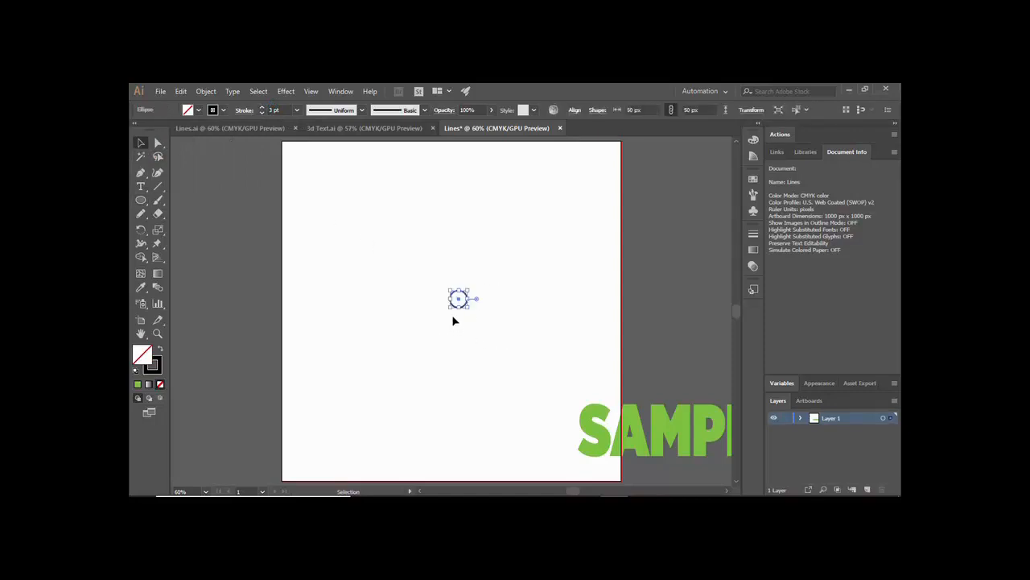
{"action": "key", "text": "a"}
{"action": "key", "text": "v"}
{"action": "key", "text": "ctrl+shift"}
{"action": "left_click_drag", "start_coordinate": [468, 307], "coordinate": [472, 310]}
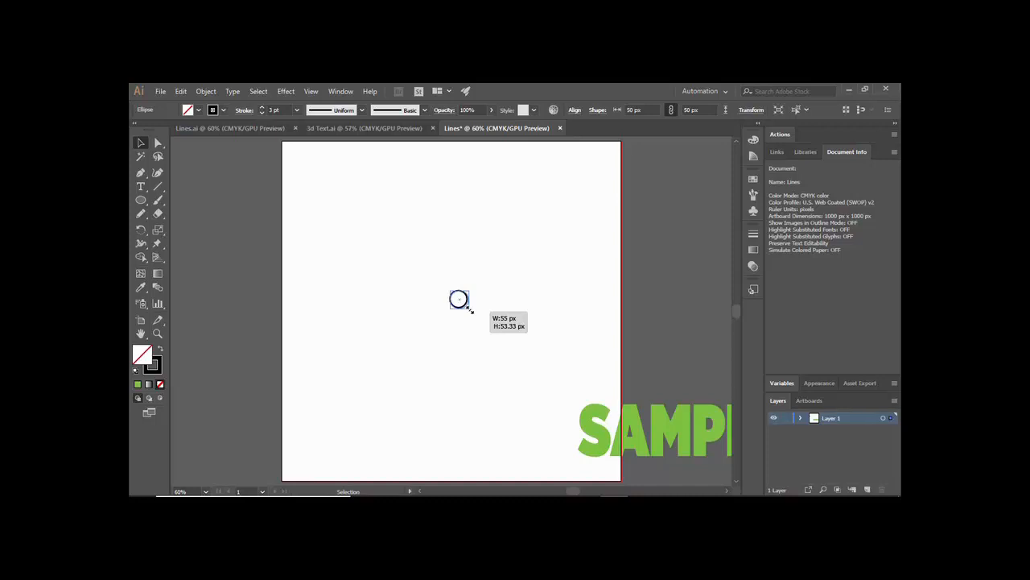
{"action": "left_click_drag", "start_coordinate": [472, 310], "coordinate": [605, 444]}
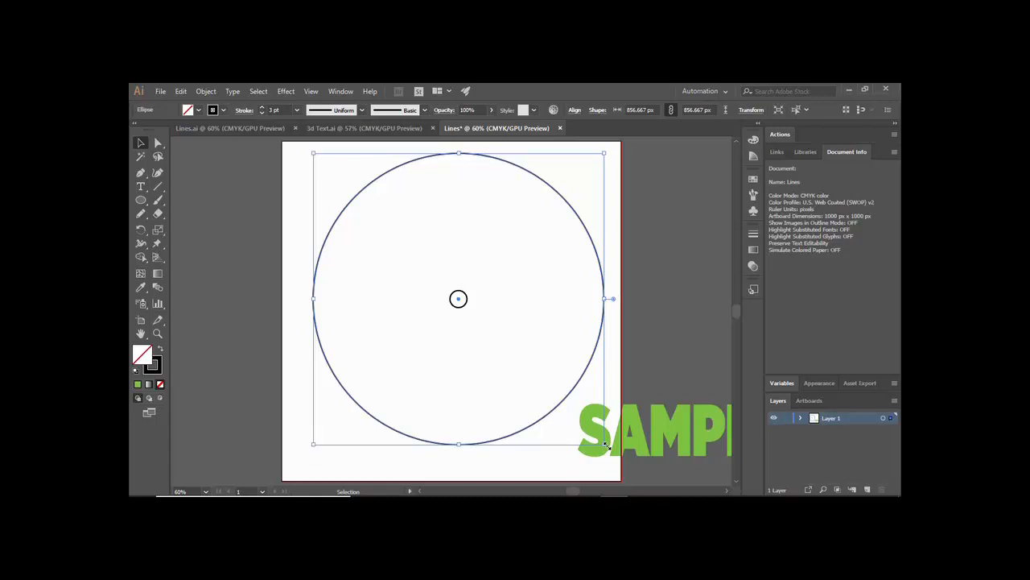
{"action": "left_click", "coordinate": [609, 207]}
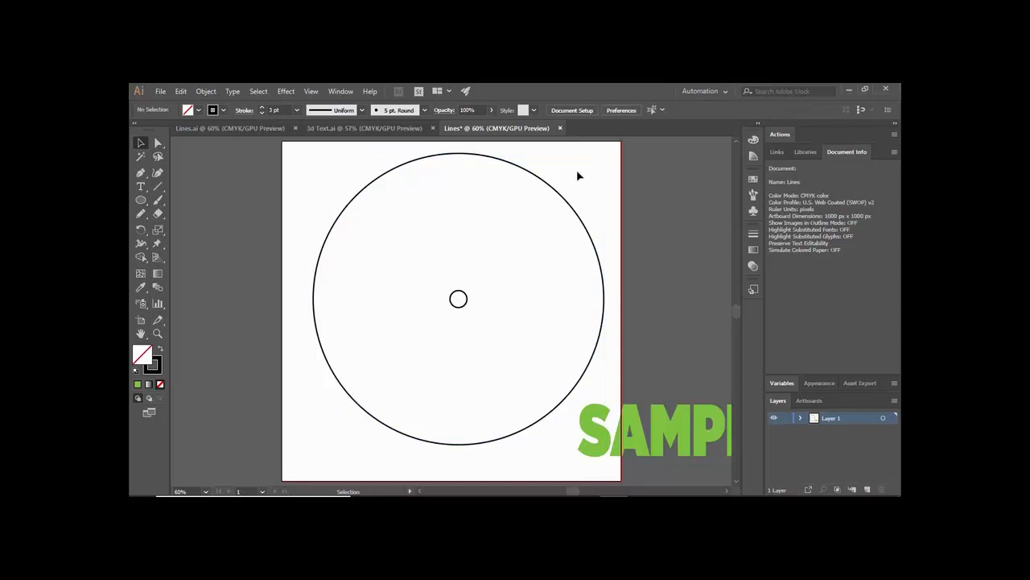
Set the stroke weight of both concentric circles to 1 pt and deselect them
{"action": "left_click_drag", "start_coordinate": [576, 170], "coordinate": [404, 341]}
{"action": "left_click", "coordinate": [262, 114]}
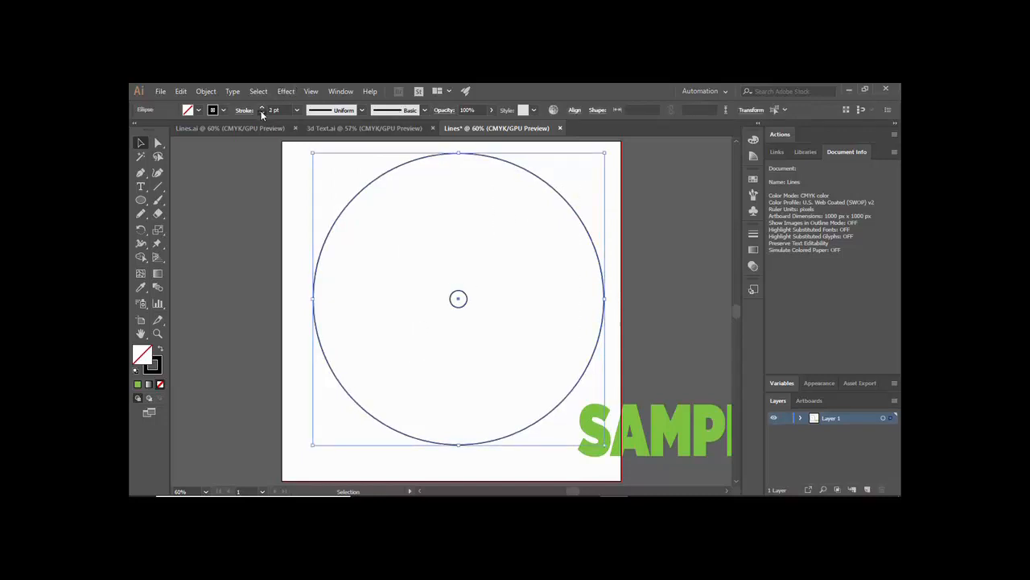
{"action": "left_click", "coordinate": [262, 114]}
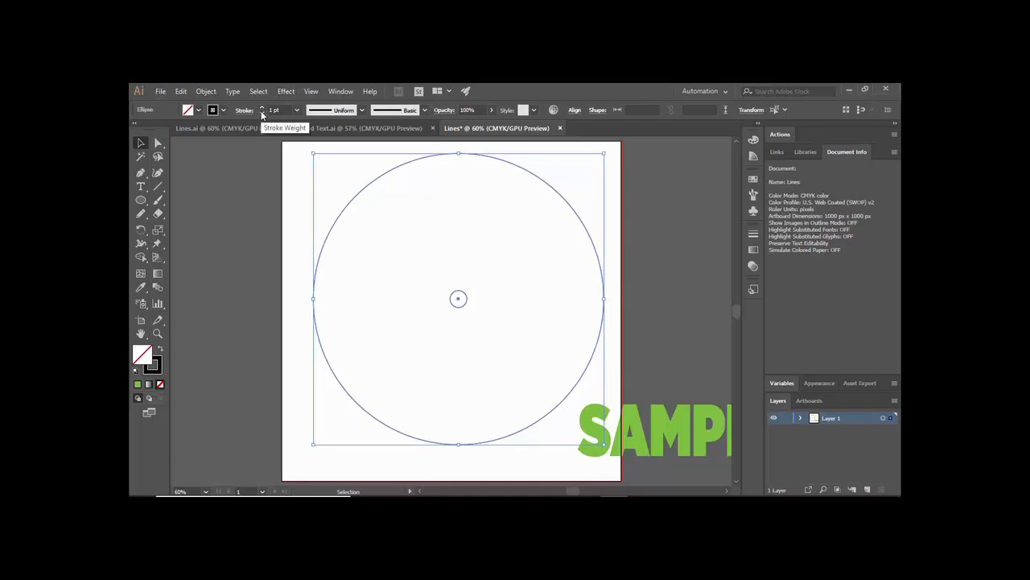
{"action": "left_click", "coordinate": [298, 152]}
Select the small and the large circle and make a blend between them
{"action": "left_click_drag", "start_coordinate": [341, 186], "coordinate": [462, 309]}
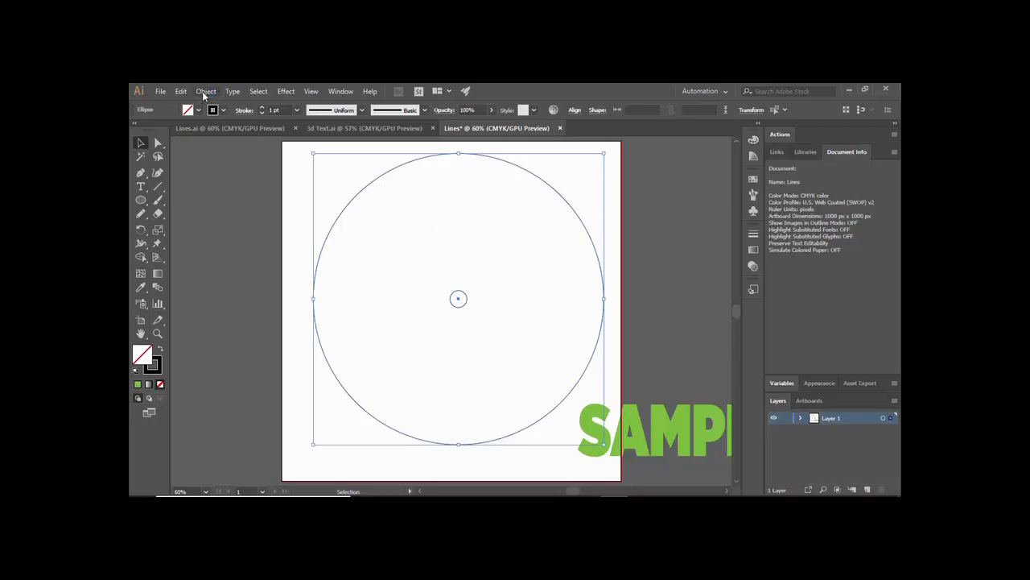
{"action": "left_click", "coordinate": [206, 91]}
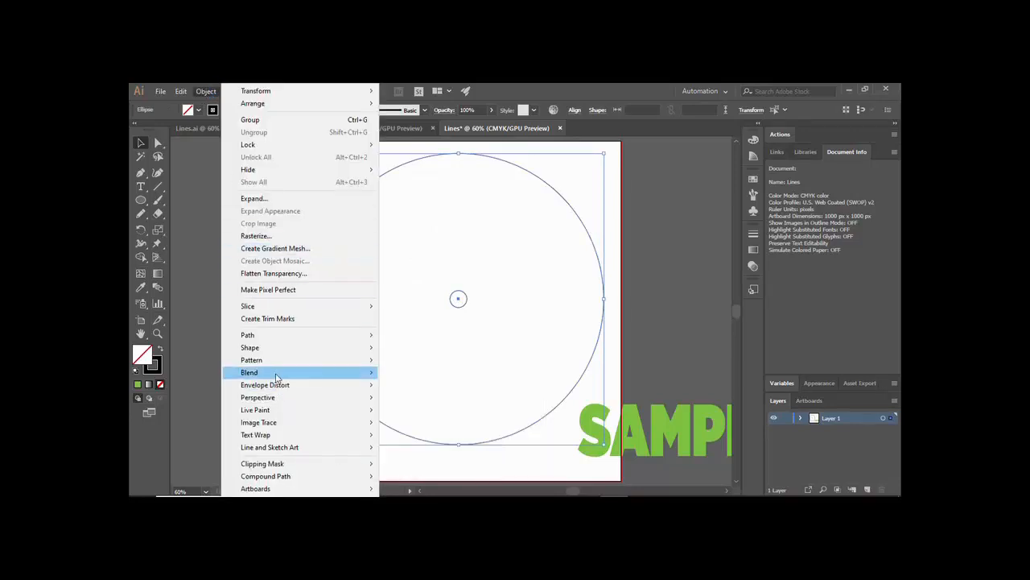
{"action": "mouse_move", "coordinate": [276, 377]}
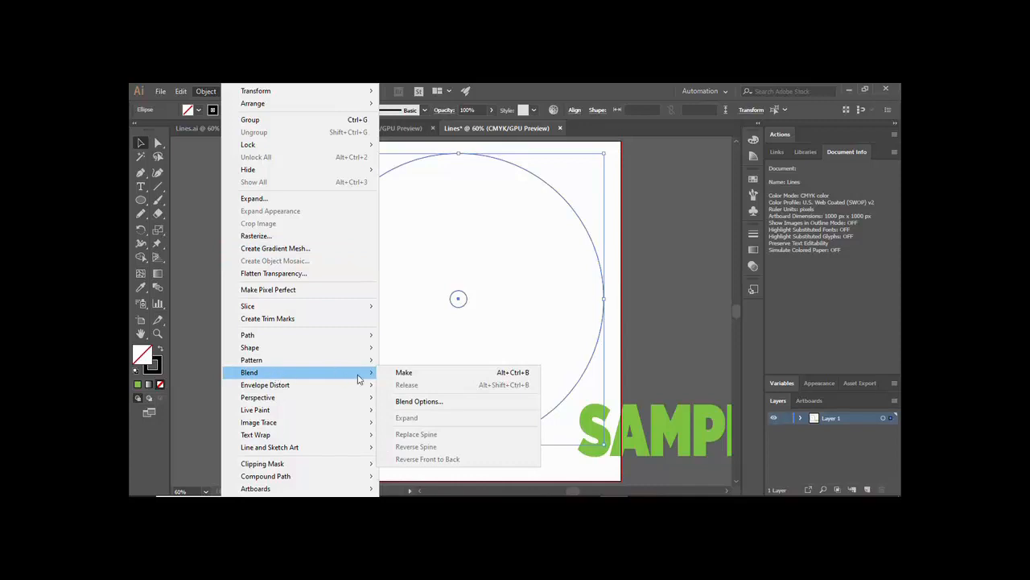
{"action": "left_click", "coordinate": [407, 374]}
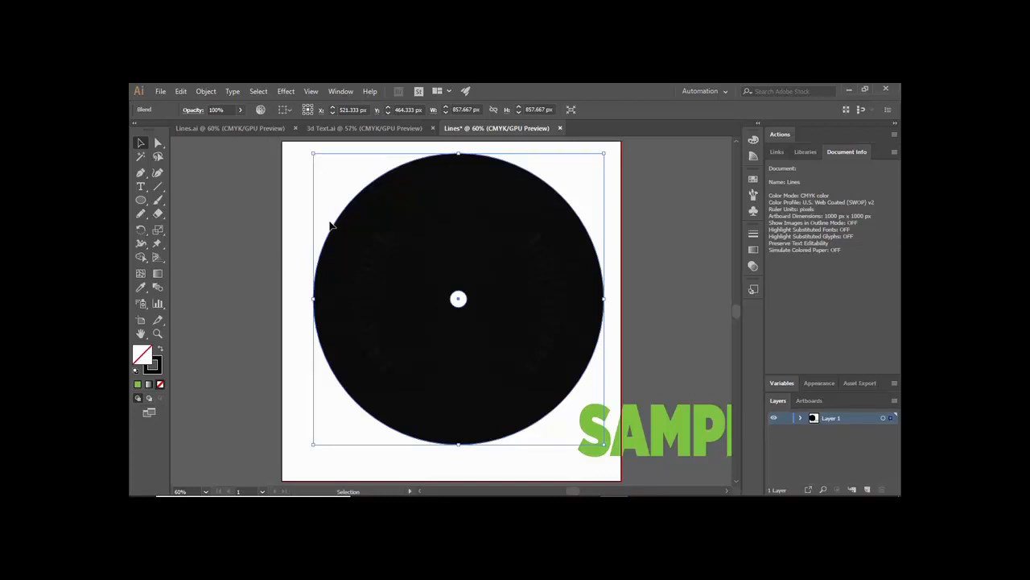
Set the circle blend's spacing to Specified Steps with 50 steps
{"action": "double_click", "coordinate": [155, 286]}
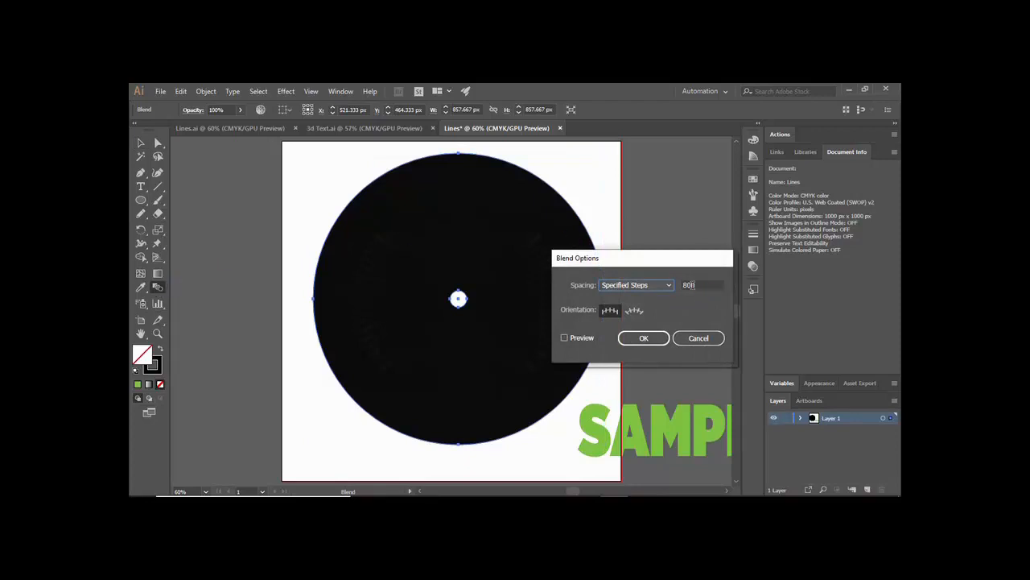
{"action": "left_click", "coordinate": [660, 285]}
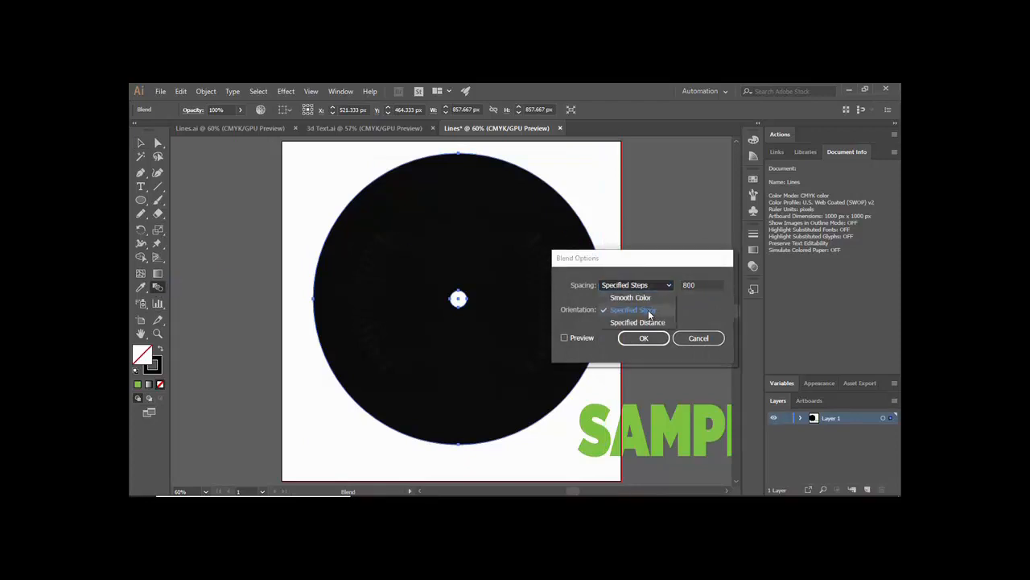
{"action": "left_click", "coordinate": [649, 315]}
{"action": "double_click", "coordinate": [700, 285]}
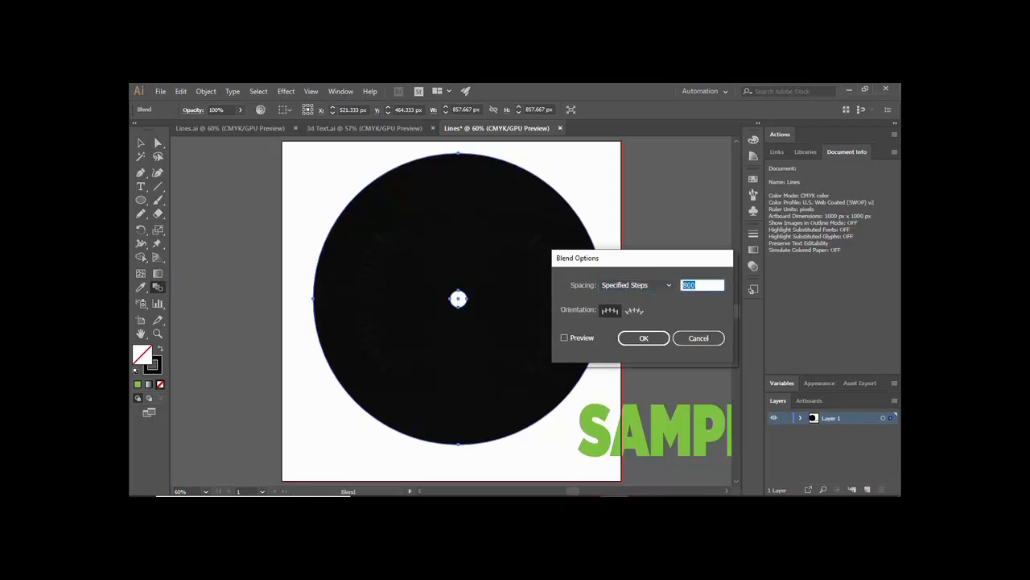
{"action": "type", "text": "50"}
{"action": "left_click", "coordinate": [644, 338]}
{"action": "left_click", "coordinate": [141, 145]}
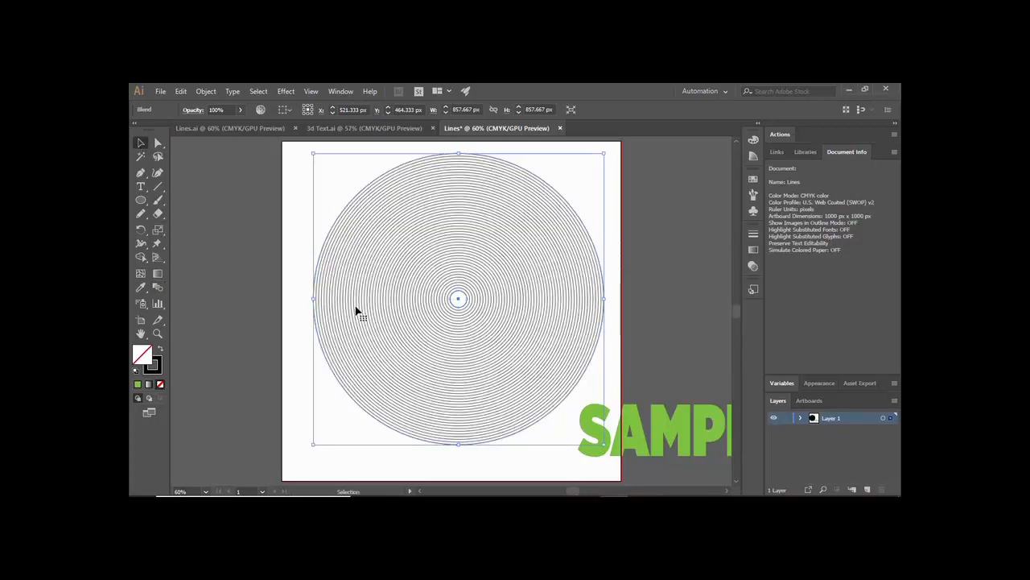
Move the SAMPLE lettering over the lower half of the concentric circles and bring the circle blend to the front
{"action": "left_click_drag", "start_coordinate": [676, 433], "coordinate": [456, 364]}
{"action": "left_click", "coordinate": [560, 460]}
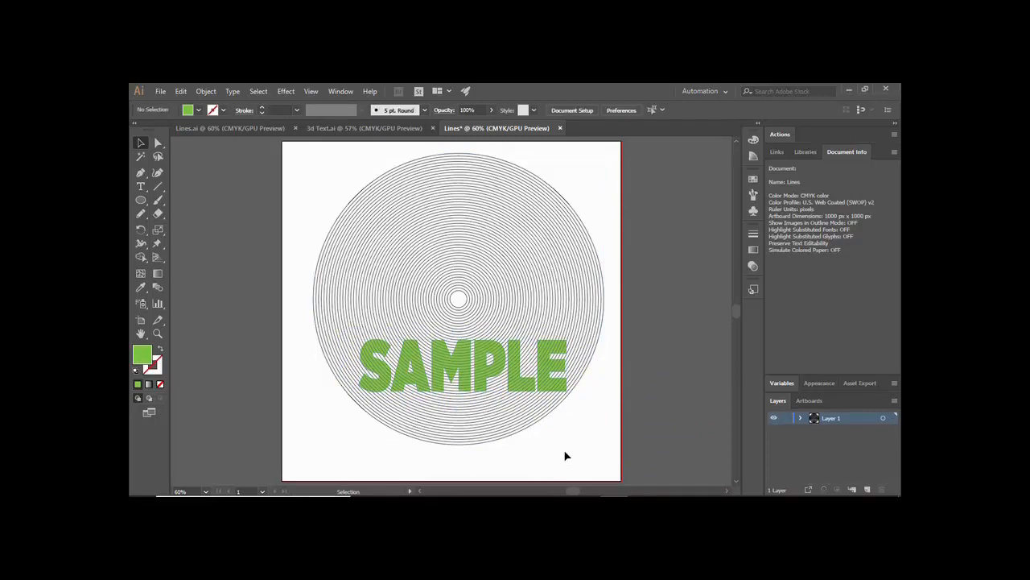
{"action": "left_click", "coordinate": [529, 391]}
{"action": "right_click", "coordinate": [529, 391]}
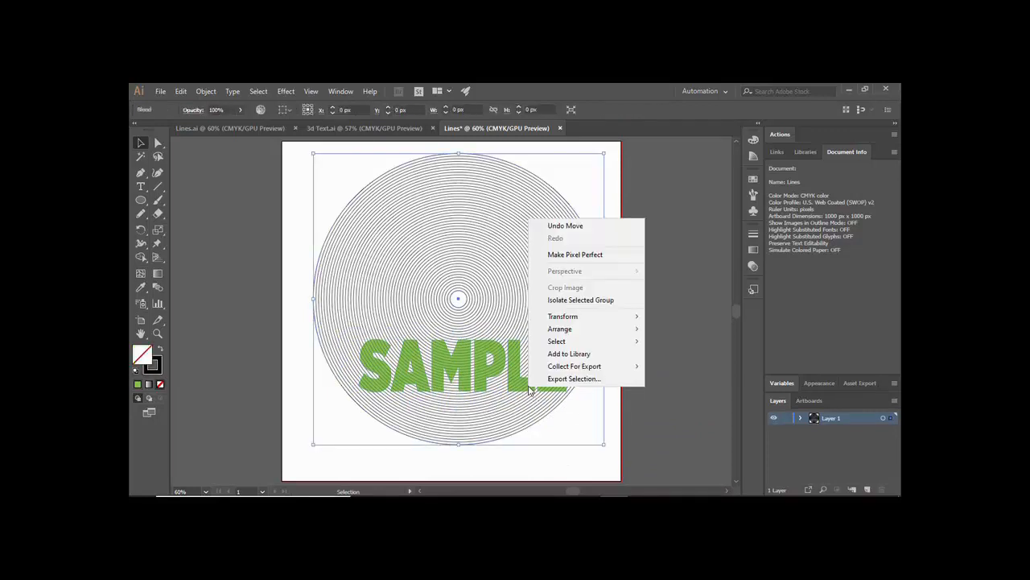
{"action": "mouse_move", "coordinate": [595, 330]}
{"action": "left_click", "coordinate": [663, 331]}
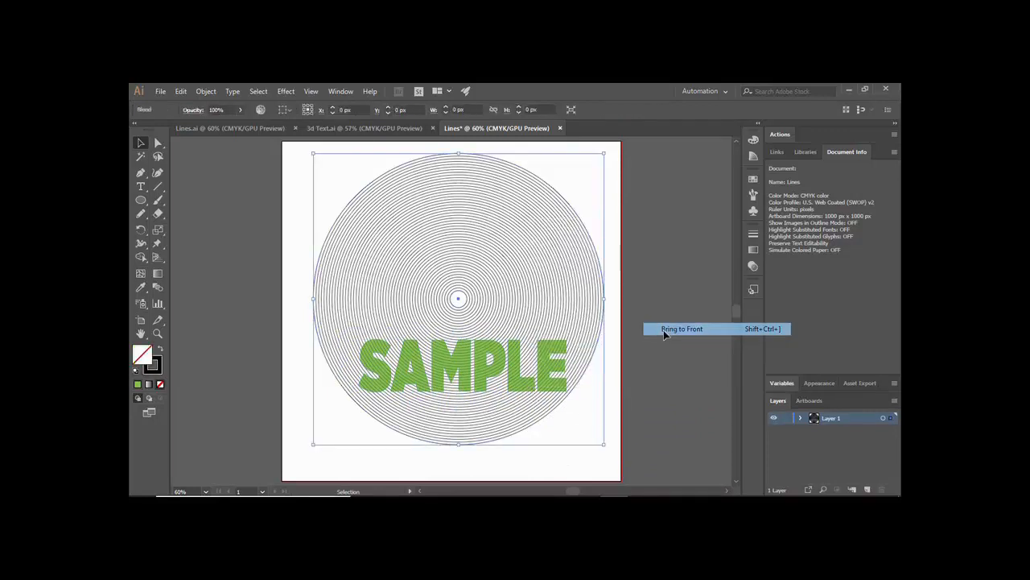
Expand the concentric circle blend with Object, Fill and Stroke included, and deselect it
{"action": "left_click", "coordinate": [456, 254]}
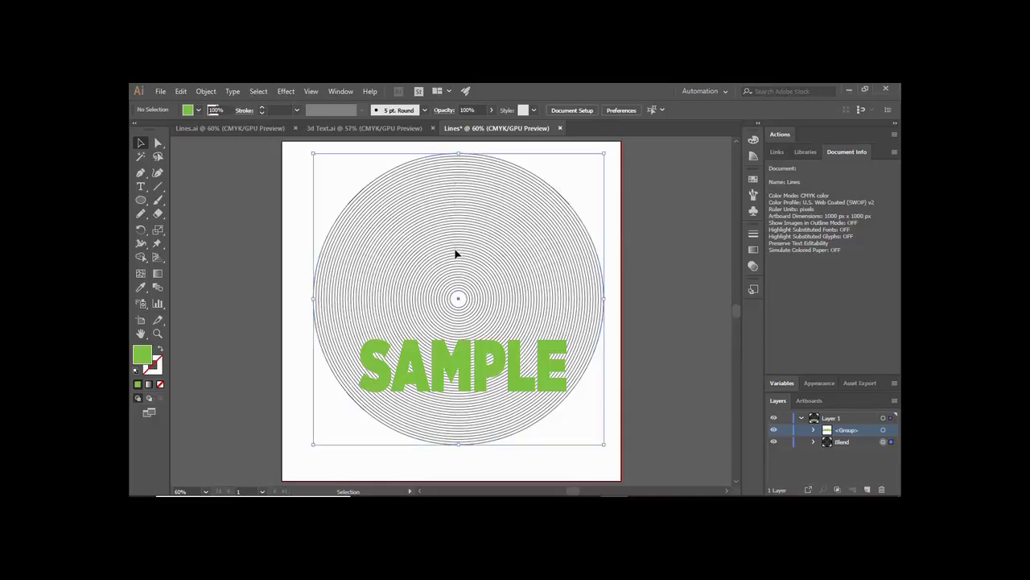
{"action": "left_click", "coordinate": [206, 91]}
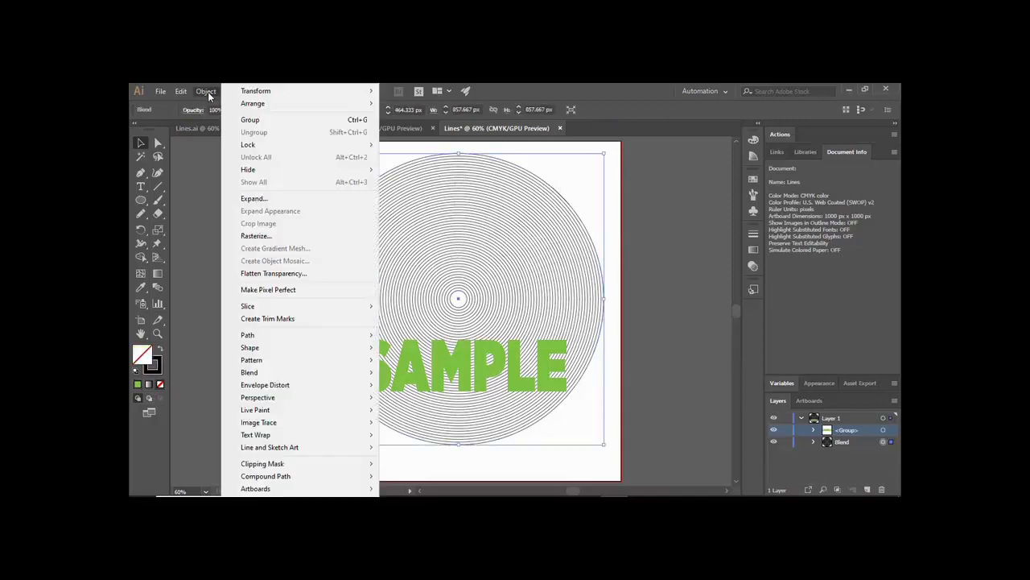
{"action": "left_click", "coordinate": [254, 199]}
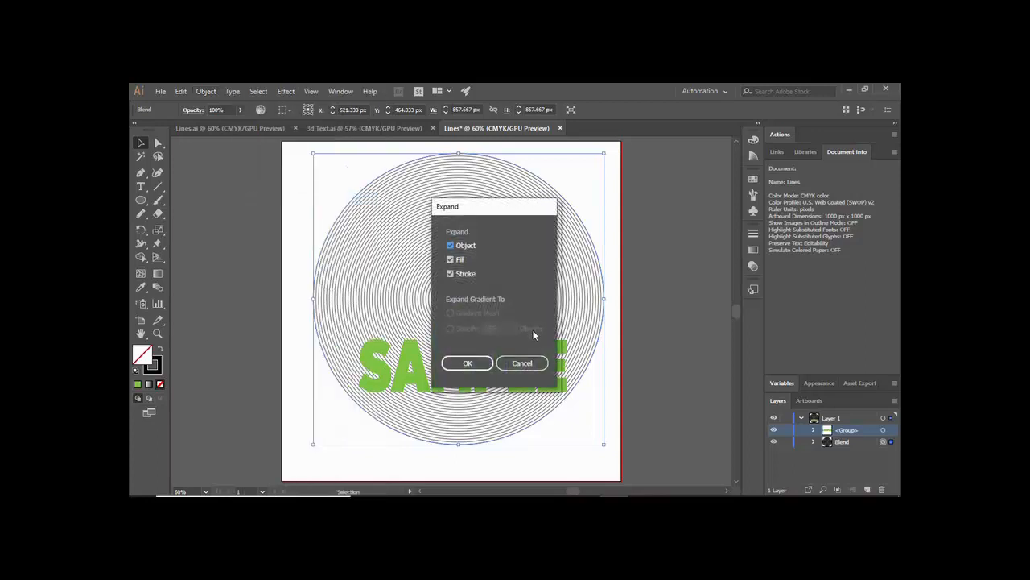
{"action": "left_click", "coordinate": [463, 366]}
{"action": "left_click", "coordinate": [596, 460]}
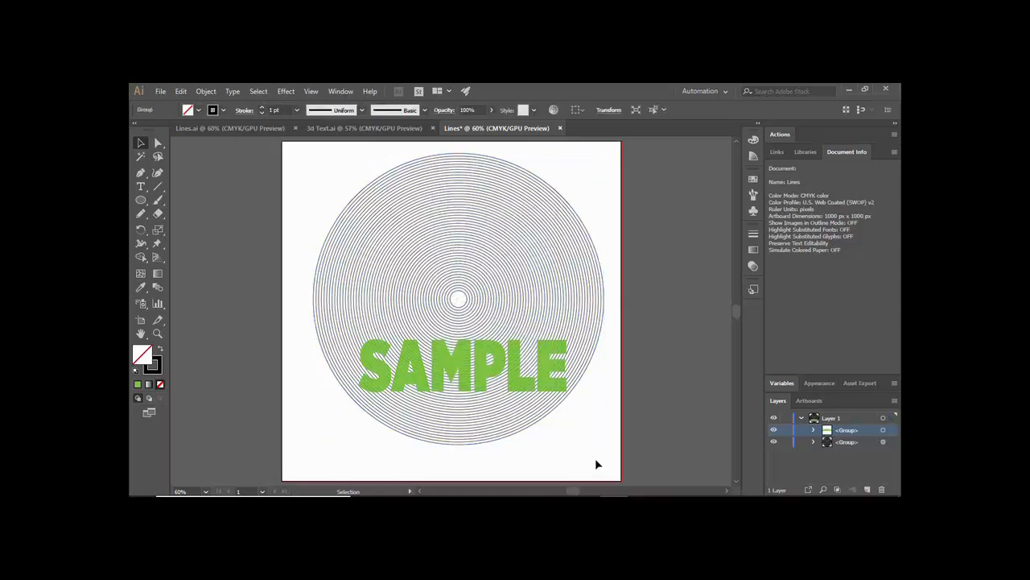
{"action": "left_click", "coordinate": [509, 249]}
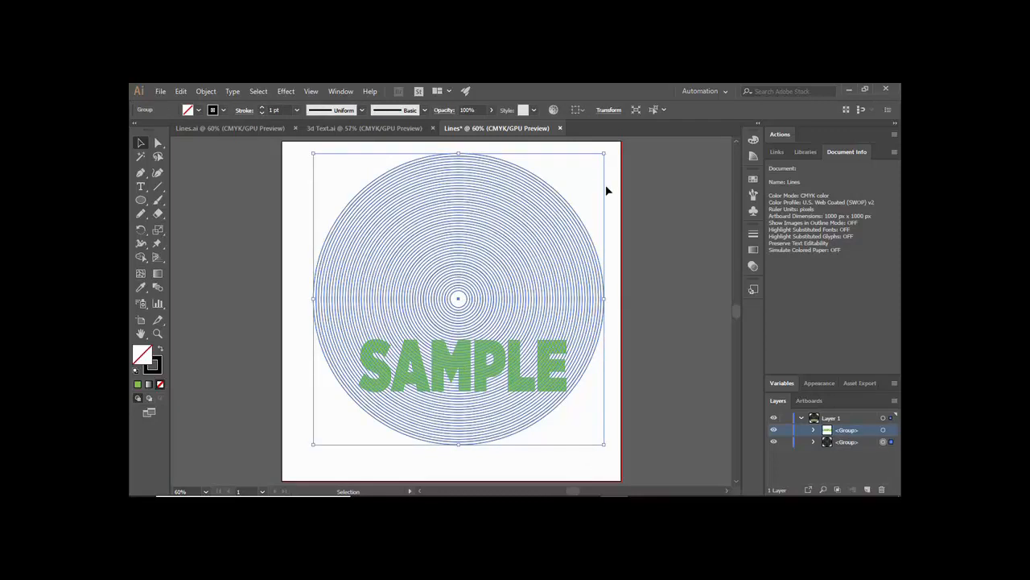
{"action": "left_click", "coordinate": [599, 467]}
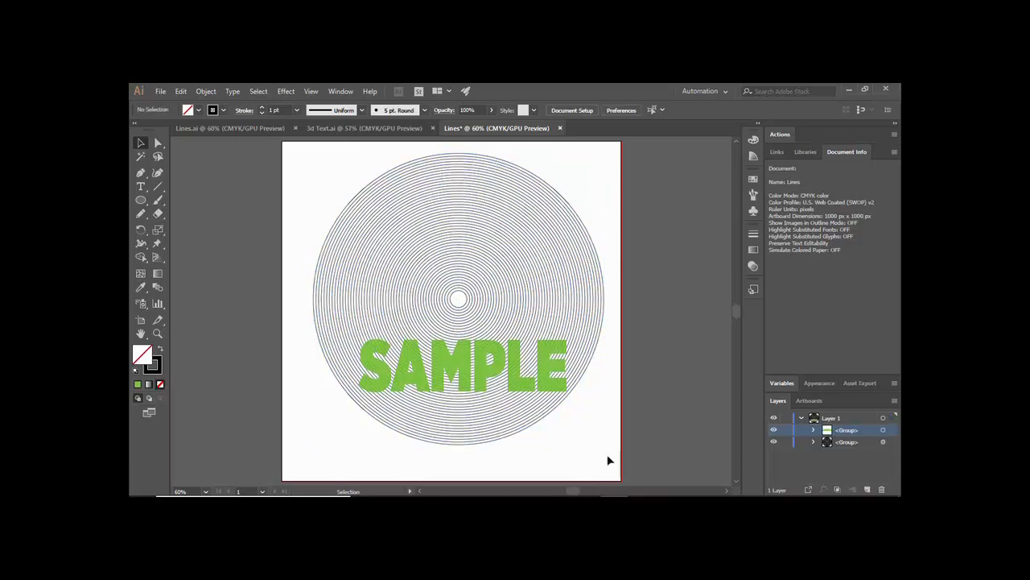
Select the expanded circles together with the SAMPLE lettering and apply the Pathfinder Outline operation to them
{"action": "scroll", "coordinate": [319, 145], "scroll_direction": "up", "scroll_amount": 3}
{"action": "left_click_drag", "start_coordinate": [300, 190], "coordinate": [291, 211]}
{"action": "left_click", "coordinate": [340, 91]}
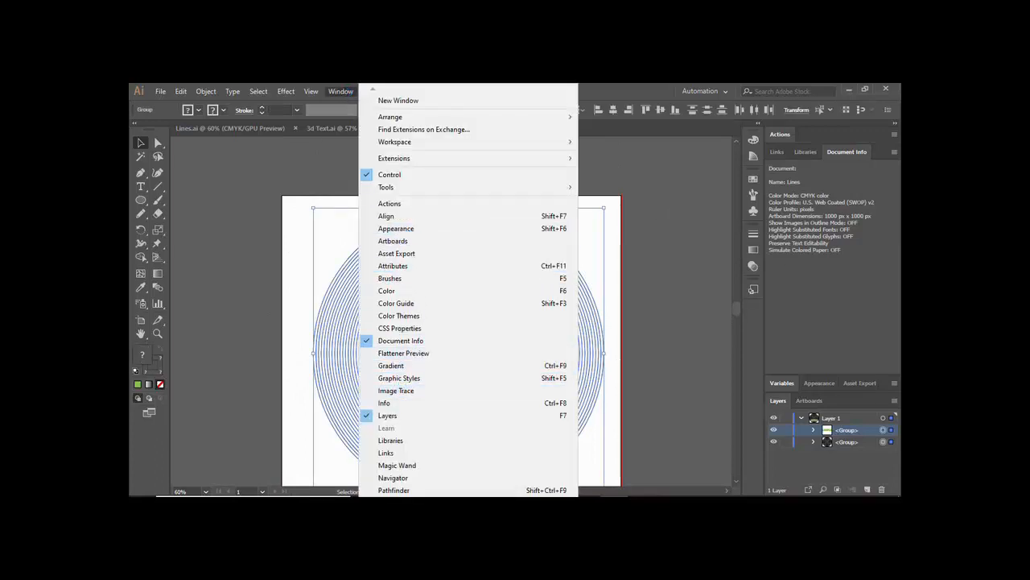
{"action": "left_click", "coordinate": [393, 490]}
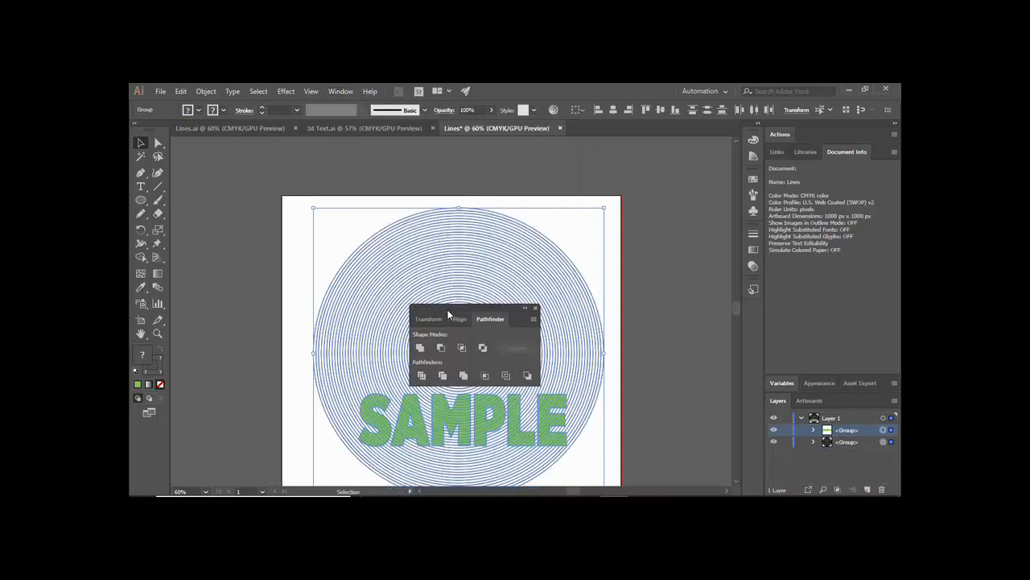
{"action": "left_click_drag", "start_coordinate": [446, 307], "coordinate": [672, 300]}
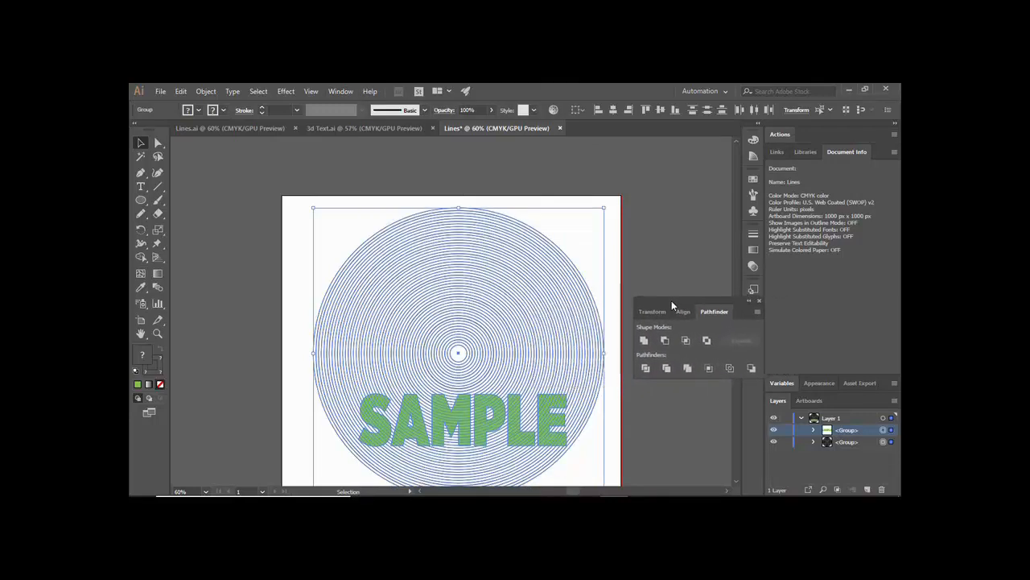
{"action": "left_click", "coordinate": [728, 367]}
{"action": "left_click", "coordinate": [610, 455]}
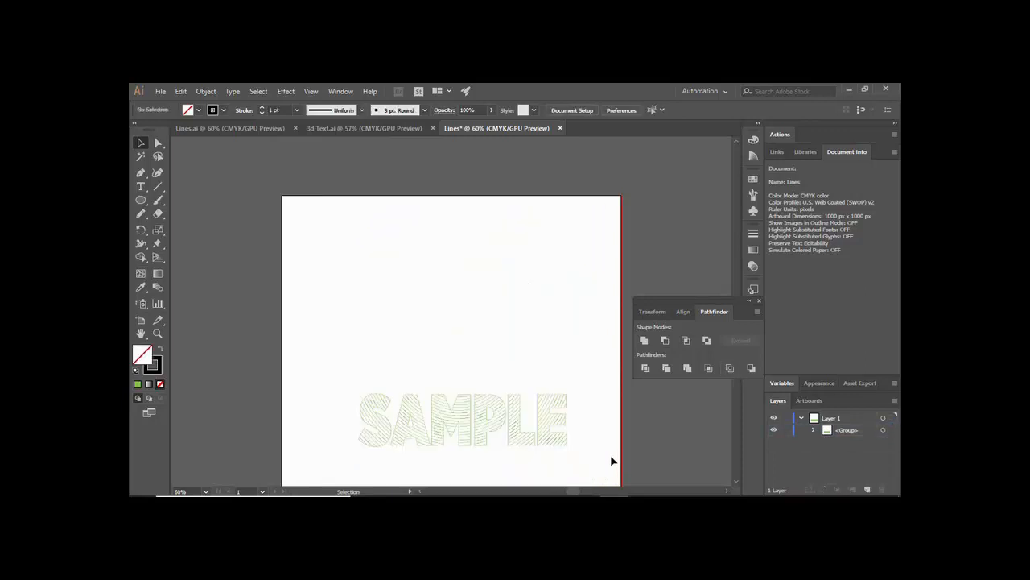
{"action": "left_click", "coordinate": [758, 300]}
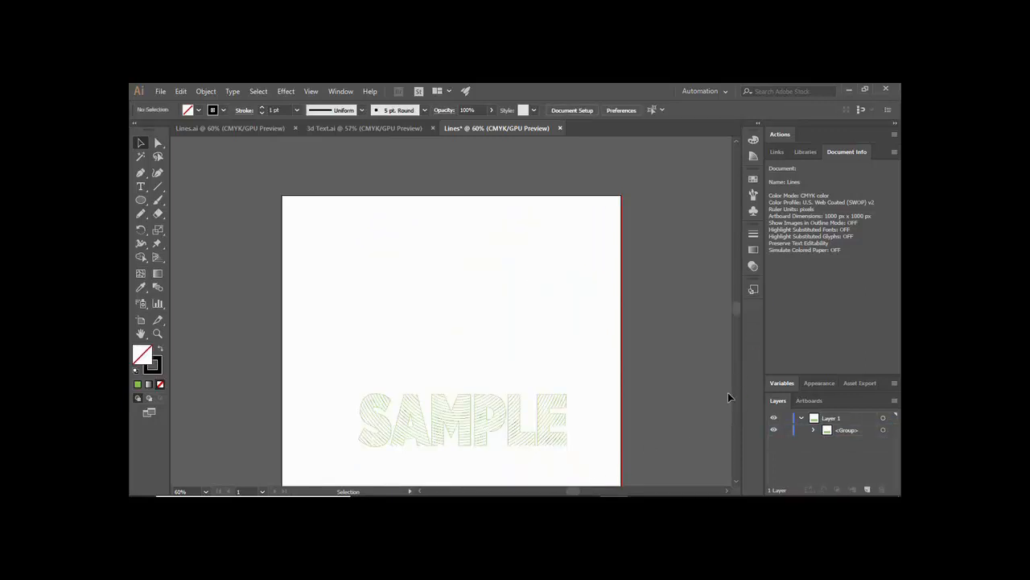
Ungroup the outlined circles and SAMPLE lettering into separate paths and deselect them
{"action": "scroll", "coordinate": [738, 307], "scroll_direction": "down", "scroll_amount": 3}
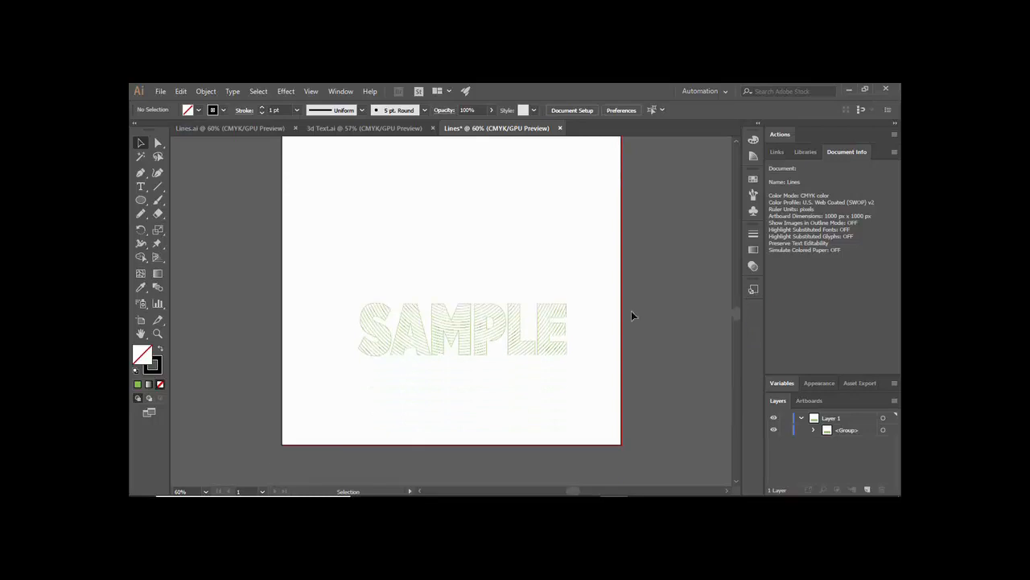
{"action": "key", "text": "a"}
{"action": "key", "text": "ctrl+1"}
{"action": "key", "text": "v"}
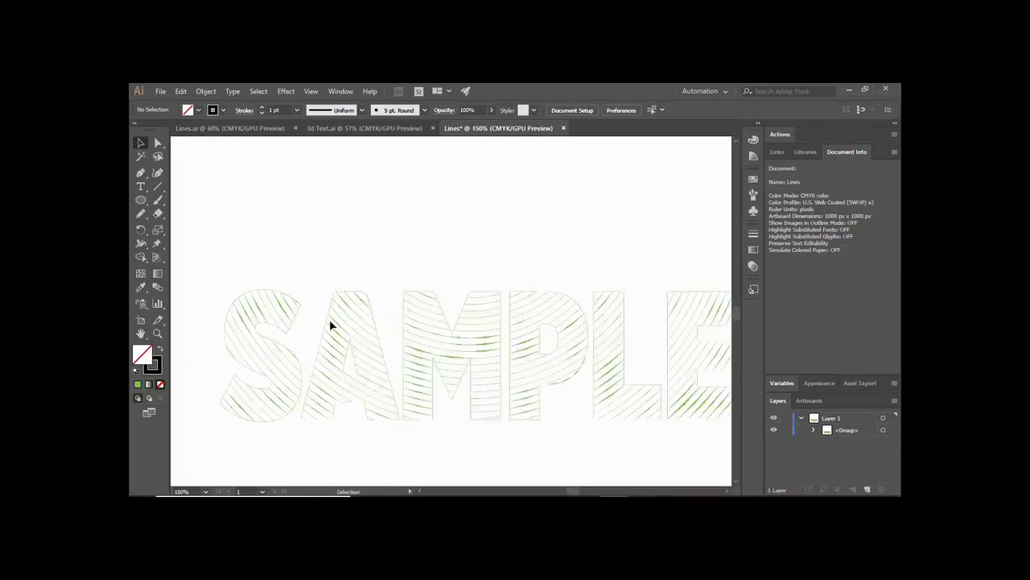
{"action": "left_click", "coordinate": [298, 311]}
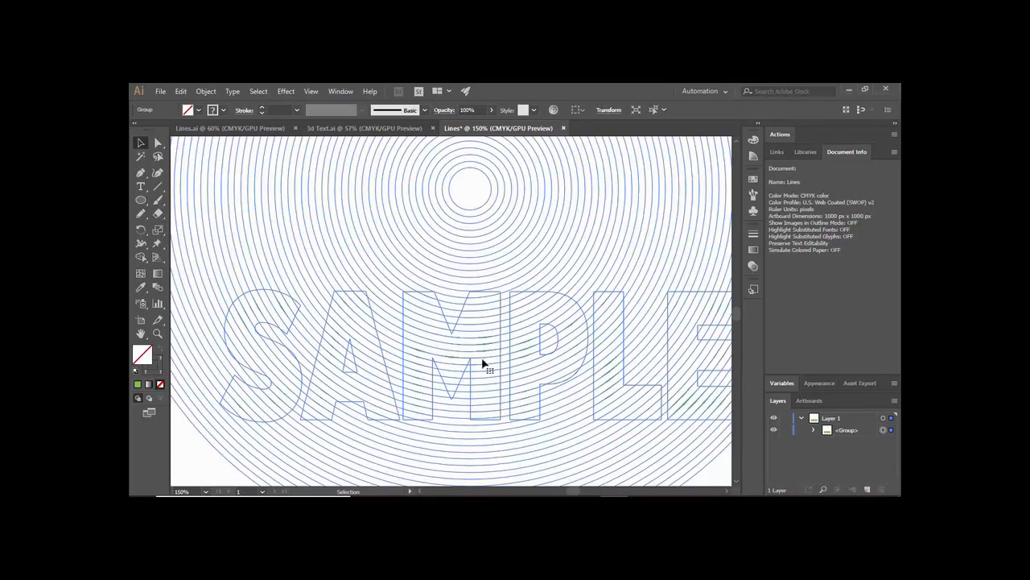
{"action": "left_click", "coordinate": [201, 482]}
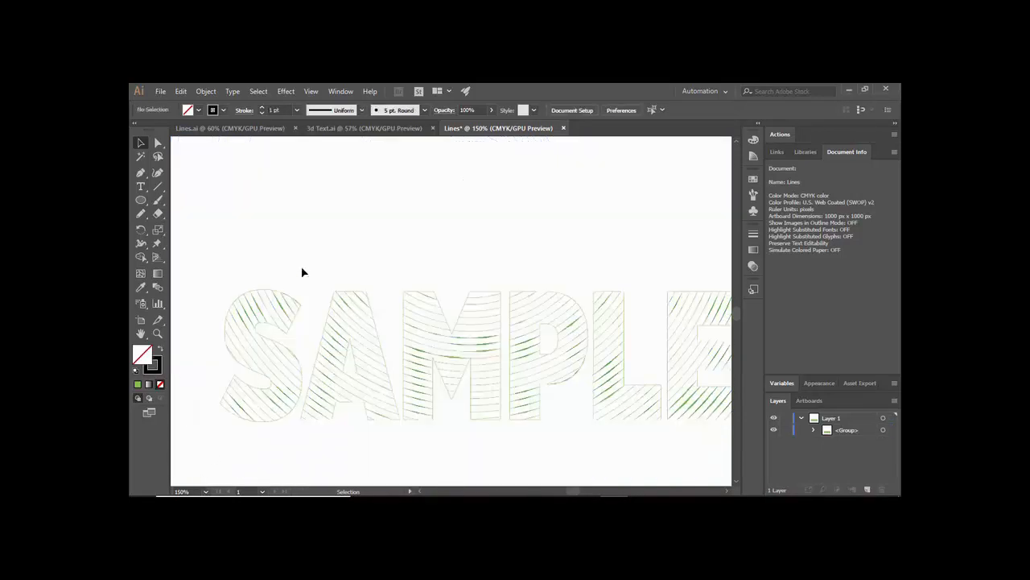
{"action": "left_click", "coordinate": [476, 355]}
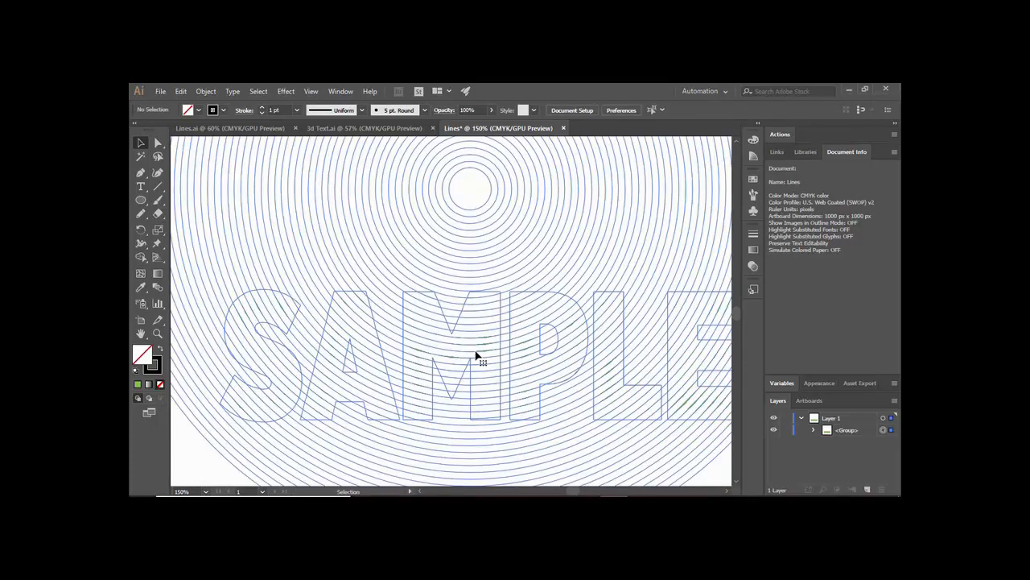
{"action": "right_click", "coordinate": [379, 255]}
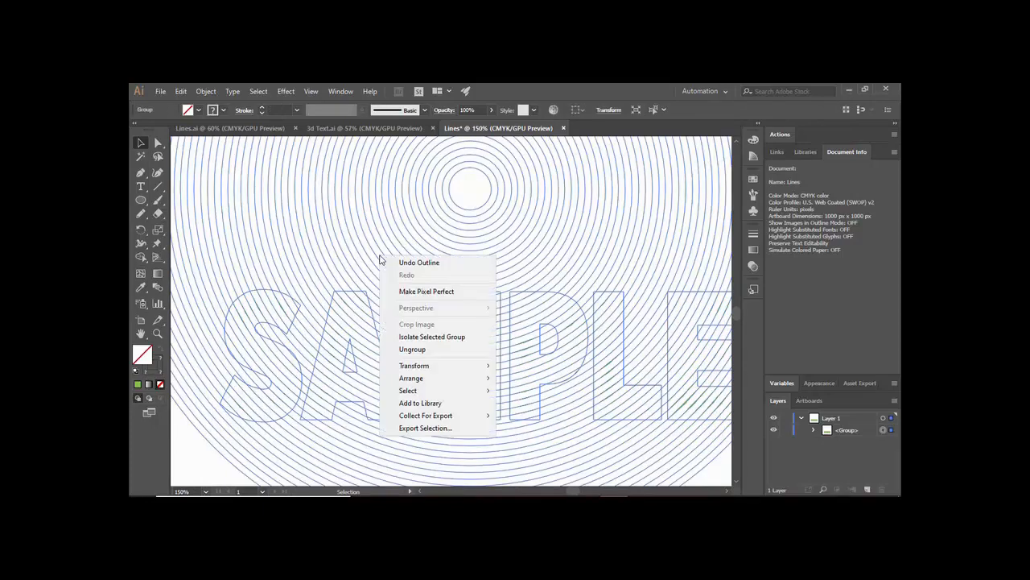
{"action": "left_click", "coordinate": [427, 351]}
{"action": "left_click", "coordinate": [183, 450]}
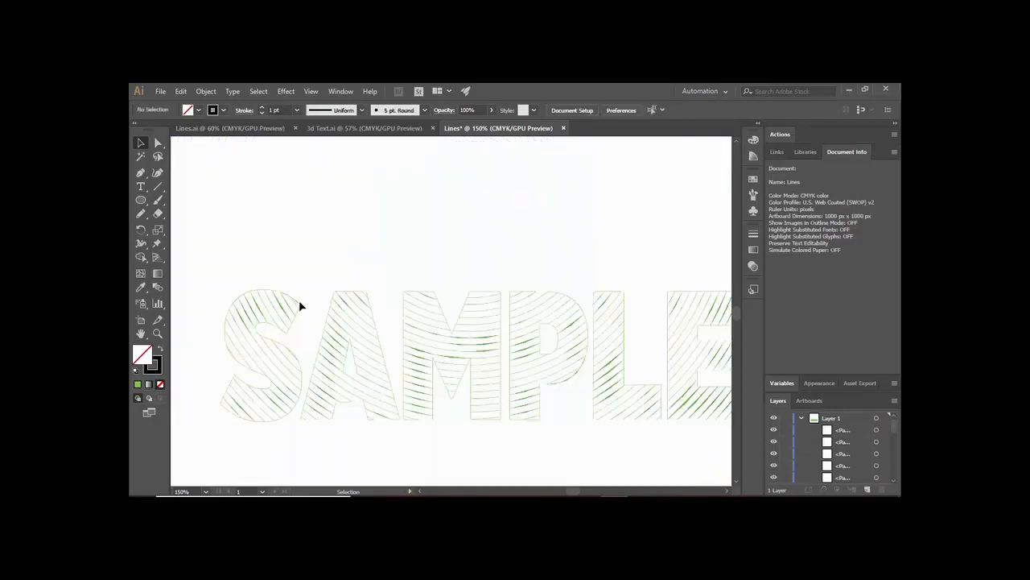
Select all paths similar to a green line segment in the letter S and cut them from the artboard
{"action": "left_click", "coordinate": [294, 303]}
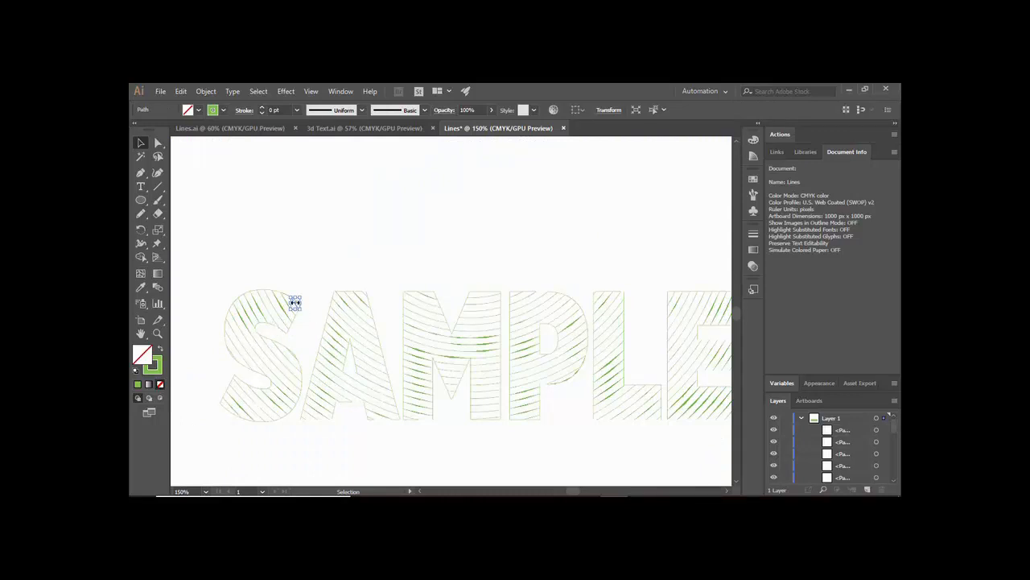
{"action": "left_click", "coordinate": [652, 111]}
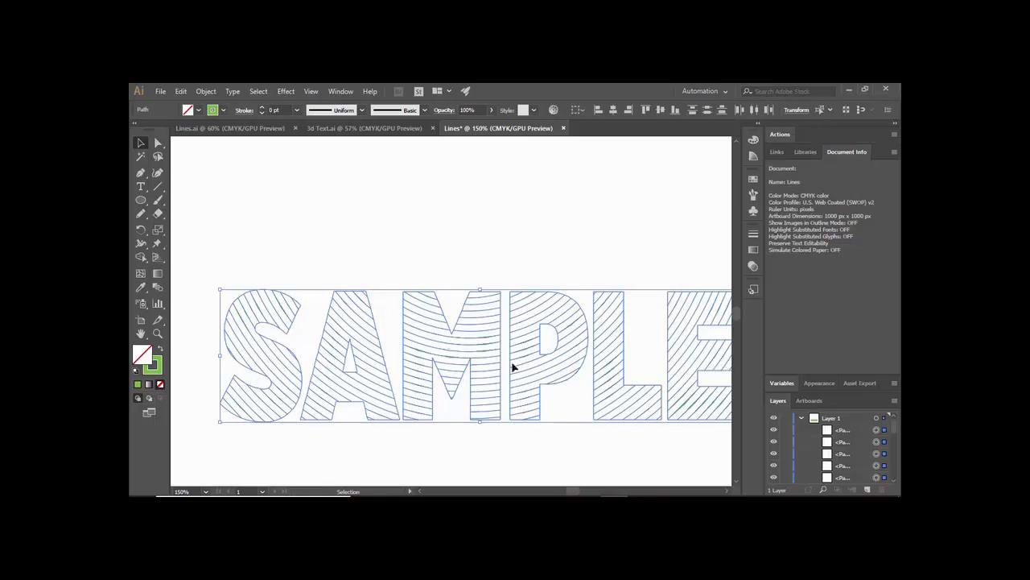
{"action": "key", "text": "a"}
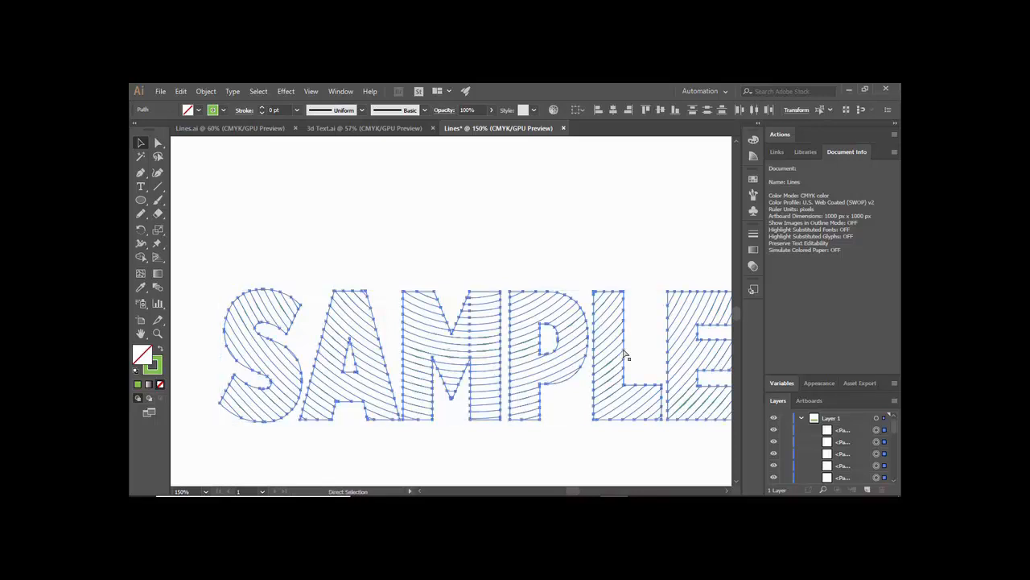
{"action": "key", "text": "ctrl+x"}
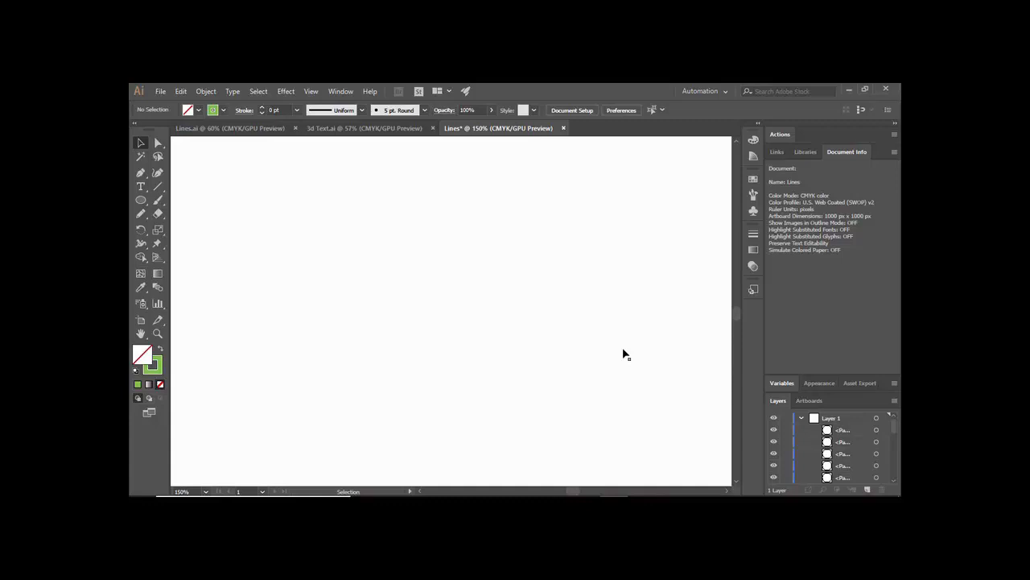
In Outline view, delete all leftover circle and letter-fragment paths from the artboard, and return to the preview
{"action": "key", "text": "ctrl+0"}
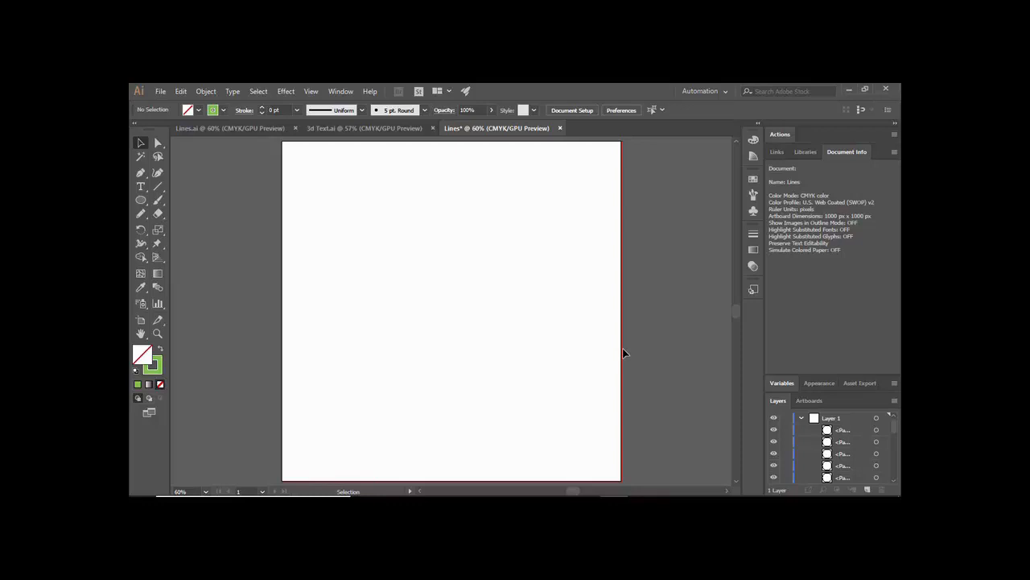
{"action": "key", "text": "a"}
{"action": "key", "text": "ctrl+y"}
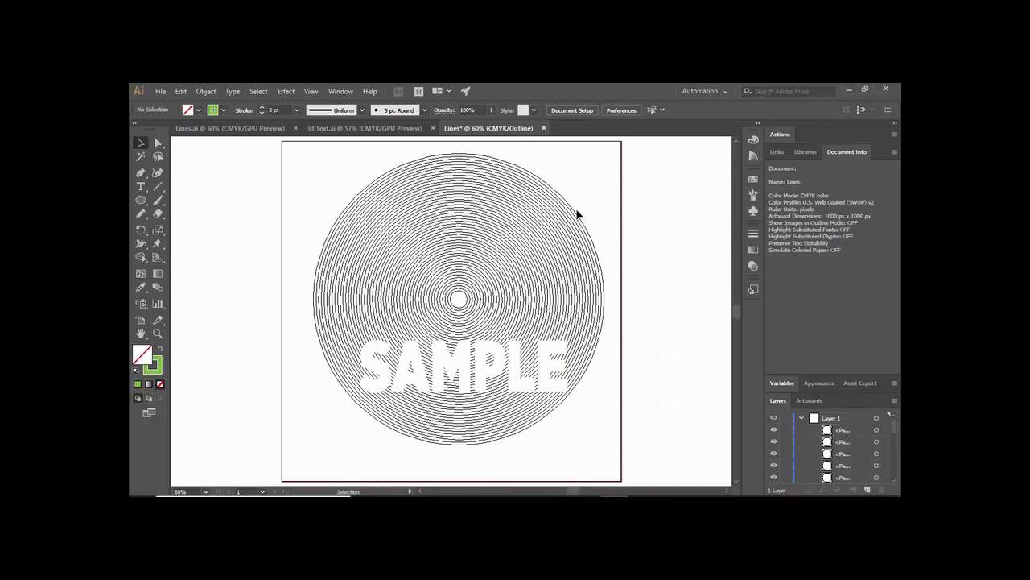
{"action": "left_click_drag", "start_coordinate": [602, 171], "coordinate": [453, 481]}
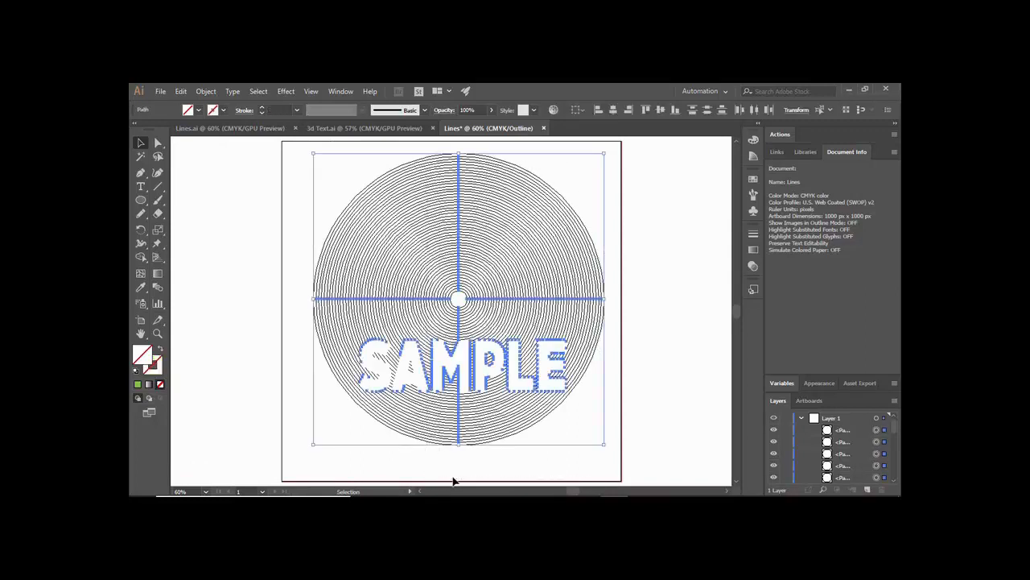
{"action": "key", "text": "Delete"}
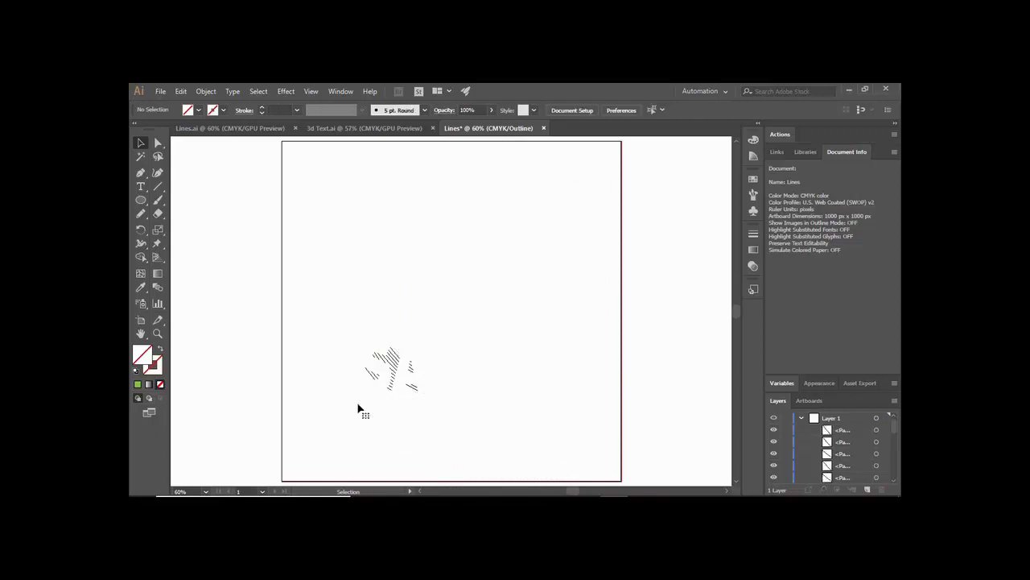
{"action": "key", "text": "ctrl+y"}
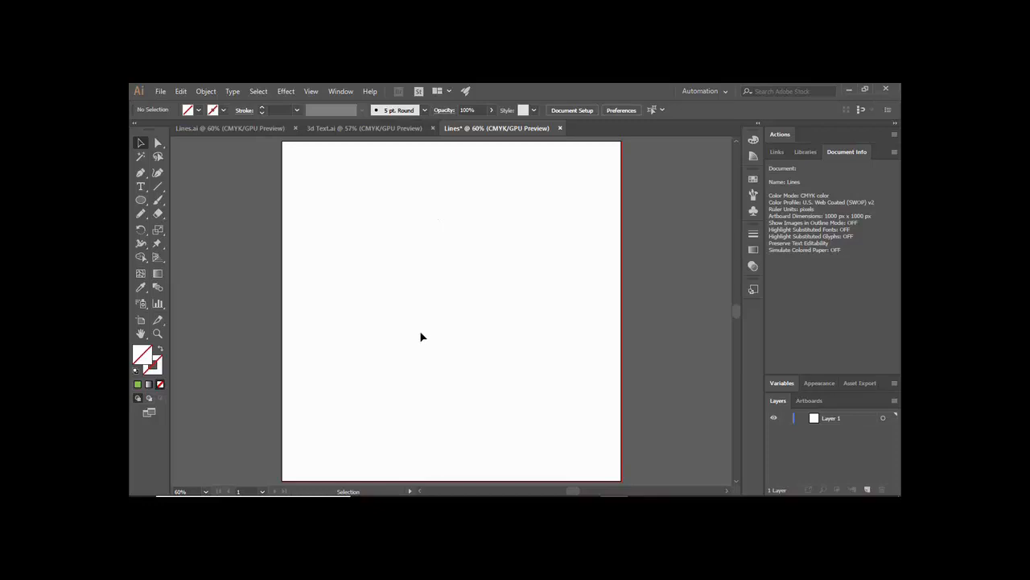
Paste the cut green SAMPLE line paths onto the empty artboard and deselect them
{"action": "key", "text": "ctrl+v"}
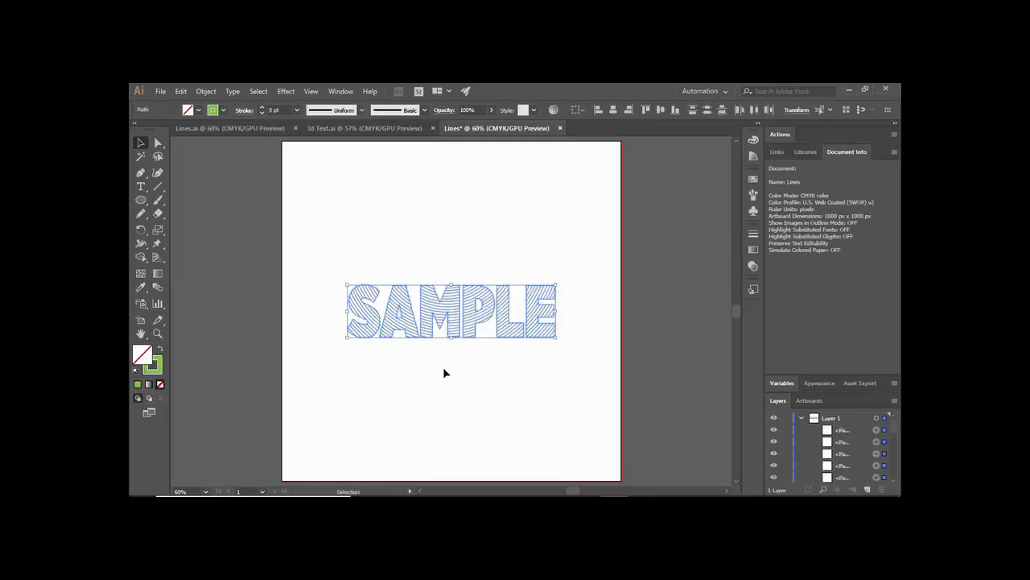
{"action": "left_click", "coordinate": [443, 373]}
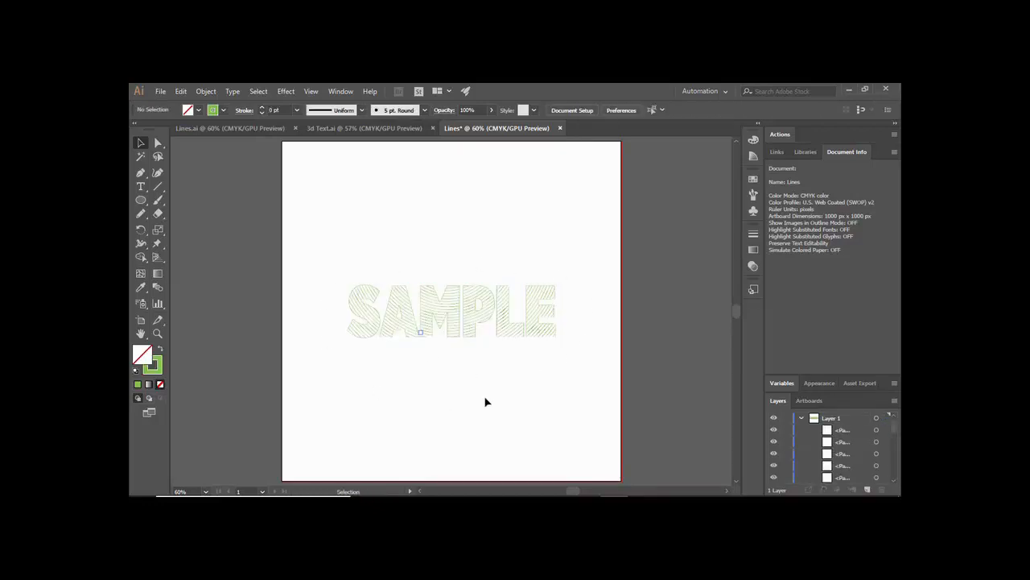
{"action": "key", "text": "ctrl+1"}
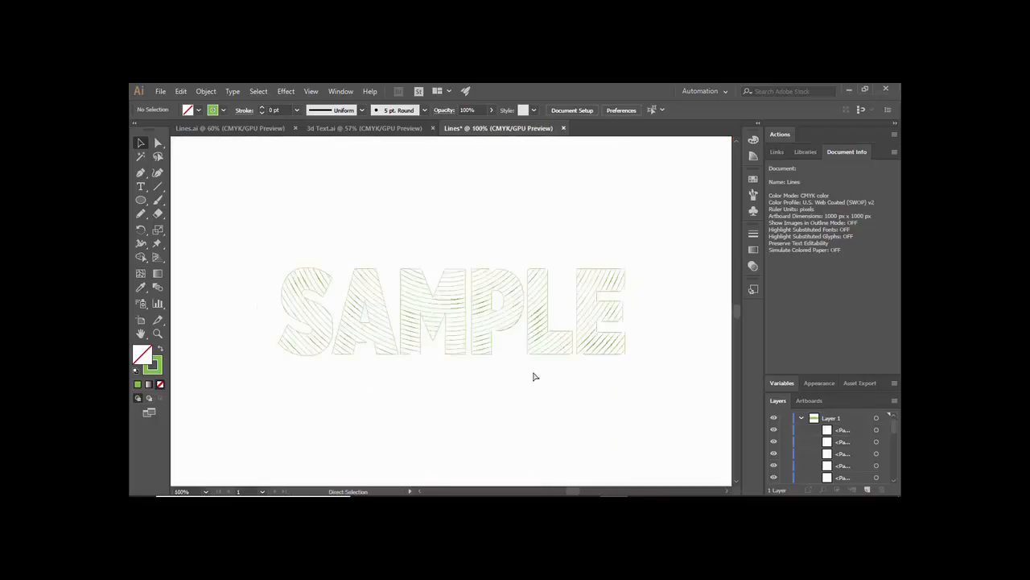
{"action": "key", "text": "ctrl+plus"}
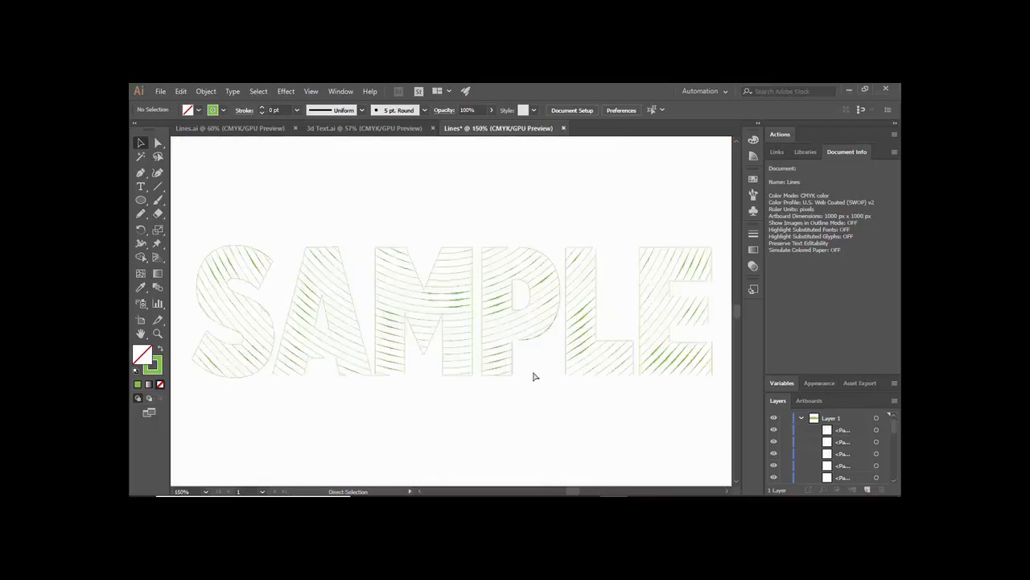
Examine individual line segments in the letter S of the pasted lettering by selecting and deselecting them
{"action": "left_click", "coordinate": [269, 263]}
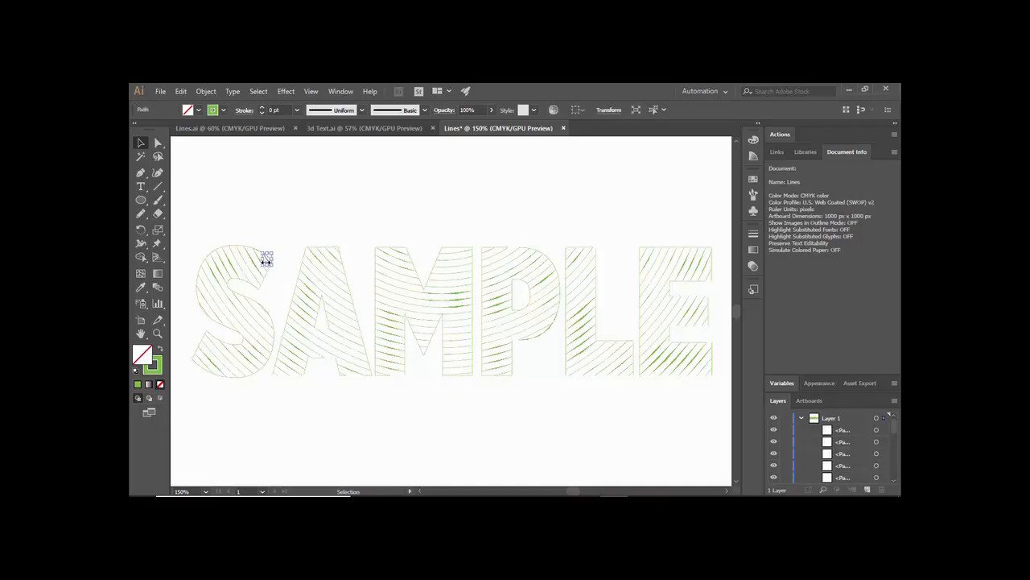
{"action": "left_click", "coordinate": [246, 235]}
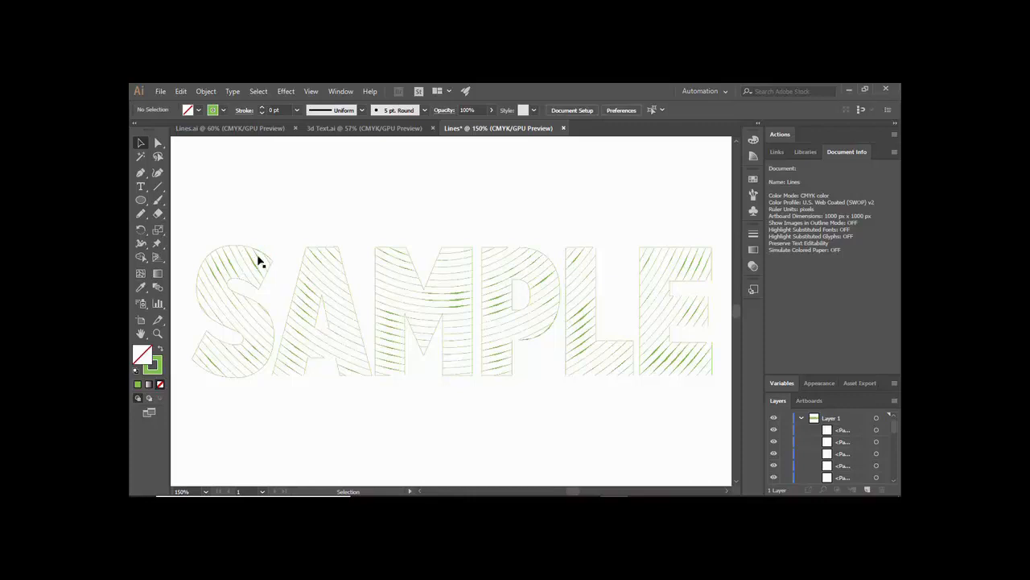
{"action": "key", "text": "a"}
{"action": "left_click", "coordinate": [240, 261]}
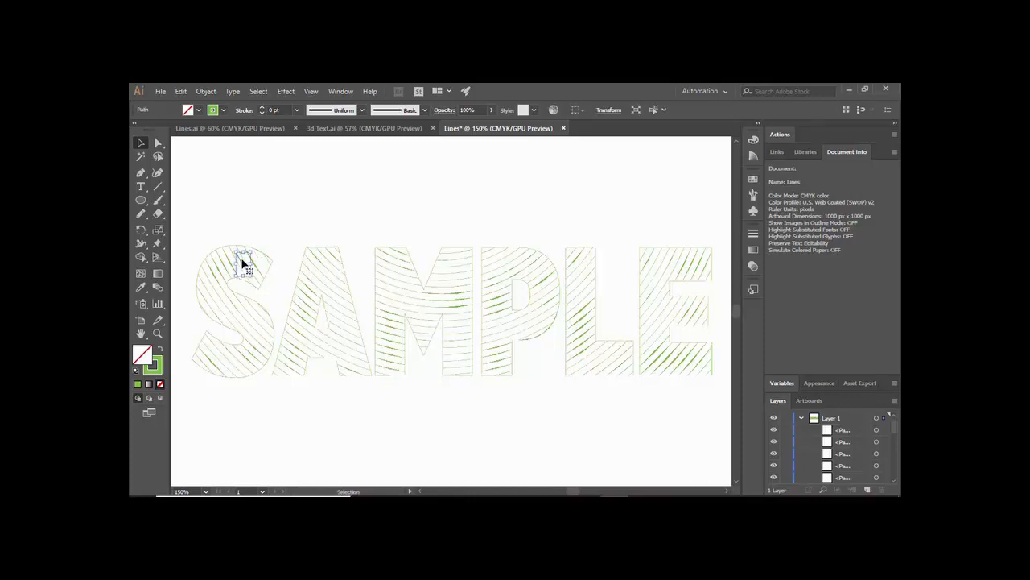
{"action": "key", "text": "v"}
{"action": "left_click", "coordinate": [271, 266]}
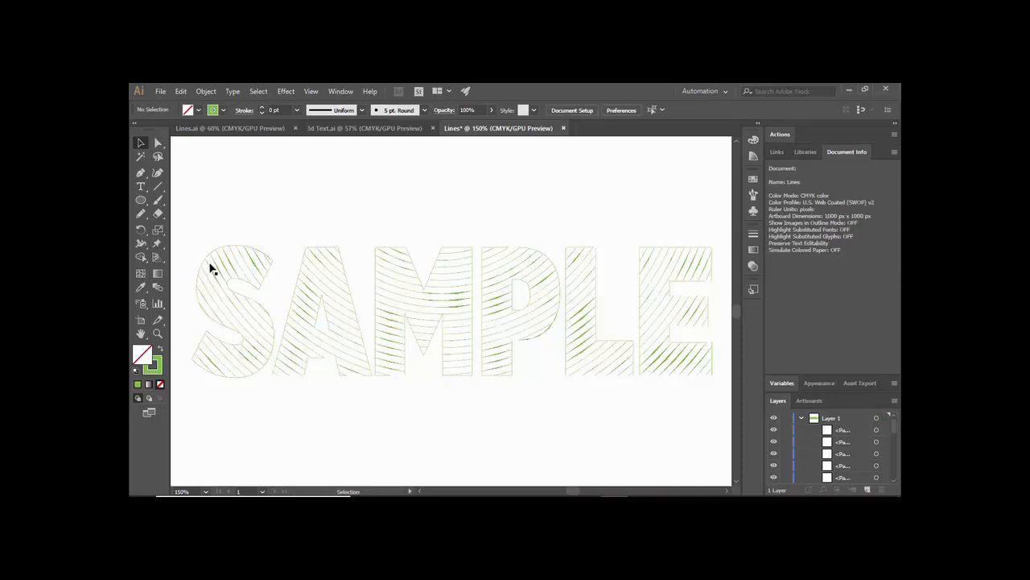
Select the long diagonal line segments running through the upper and middle part of the letter S and set their stroke weight to 3 pt
{"action": "left_click", "coordinate": [221, 320]}
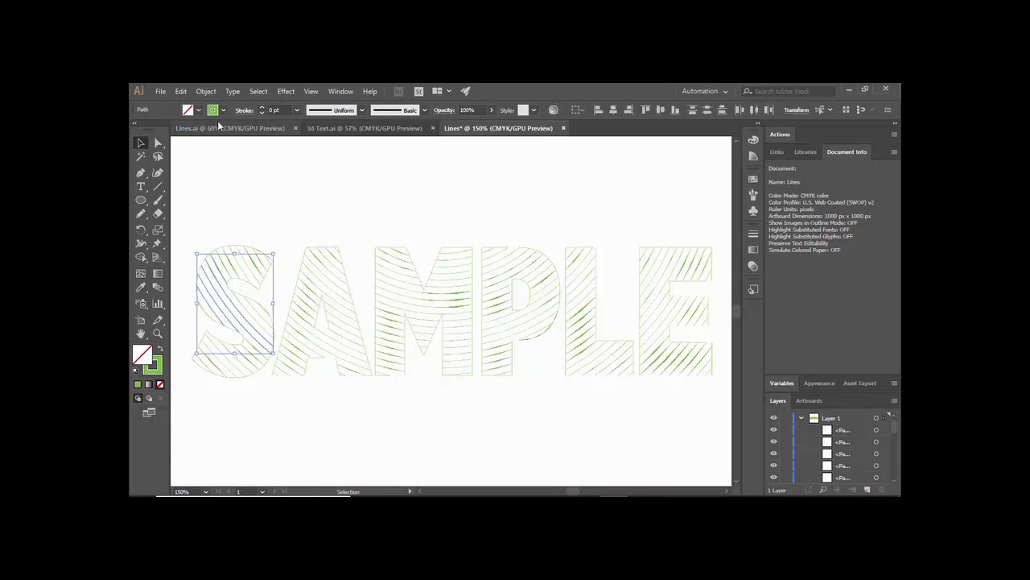
{"action": "left_click", "coordinate": [261, 108]}
{"action": "left_click", "coordinate": [261, 108]}
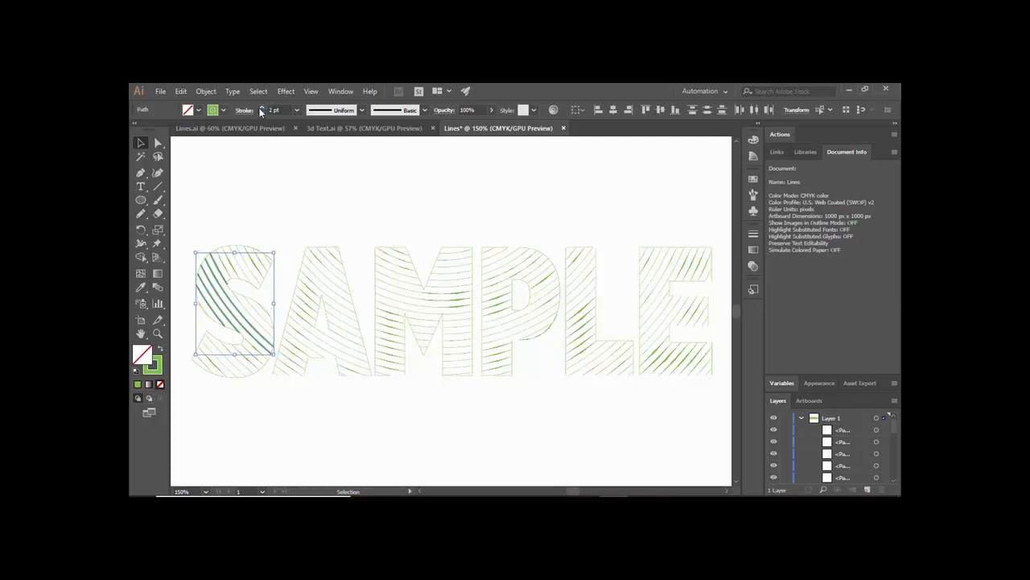
{"action": "left_click", "coordinate": [260, 108]}
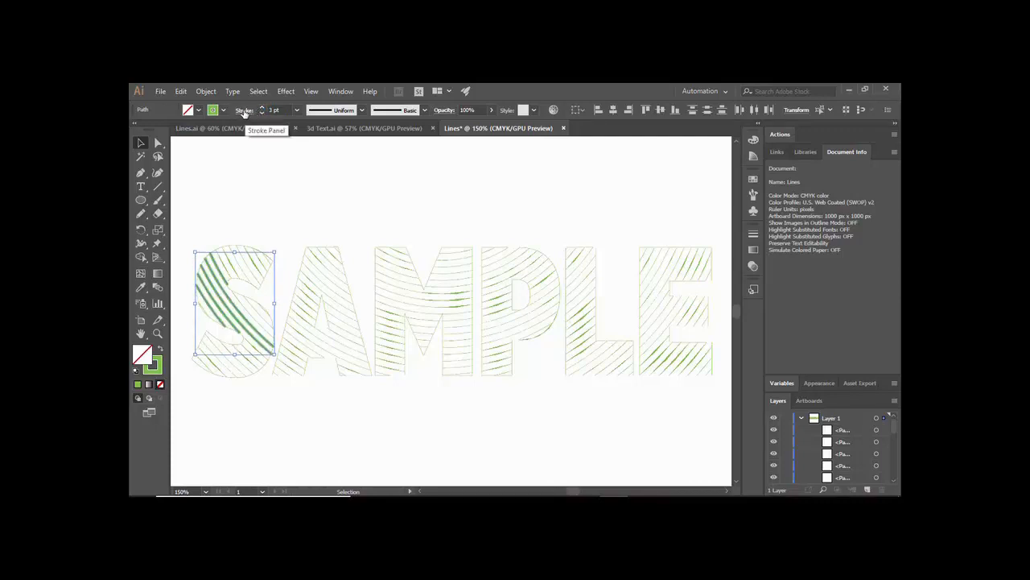
Give the selected line segments of the S round caps and round joins, and deselect them
{"action": "left_click", "coordinate": [244, 111]}
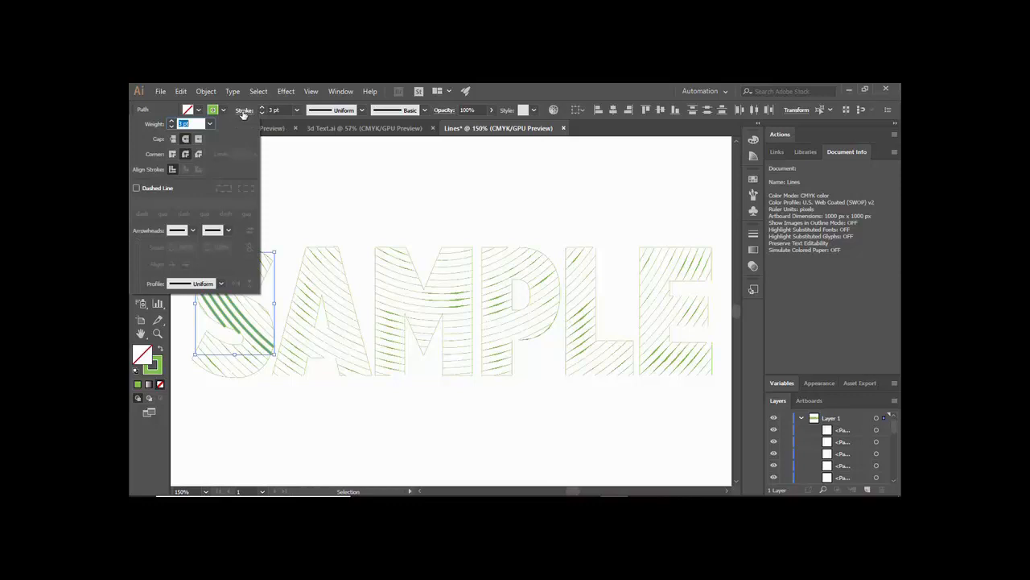
{"action": "left_click", "coordinate": [186, 155]}
{"action": "left_click", "coordinate": [185, 141]}
{"action": "left_click", "coordinate": [331, 202]}
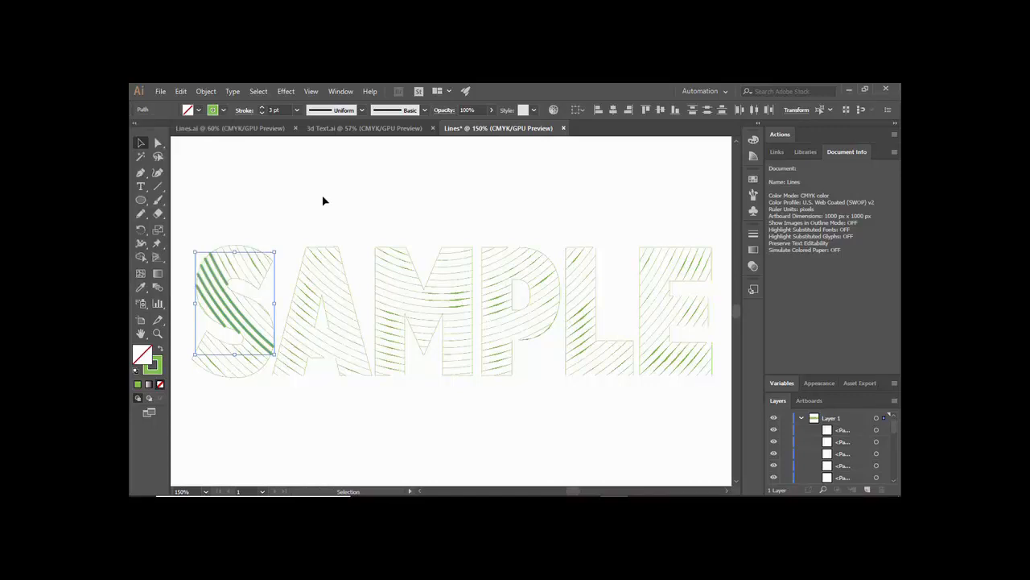
{"action": "key", "text": "ctrl+plus"}
{"action": "key", "text": "ctrl+plus"}
{"action": "key", "text": "ctrl+plus"}
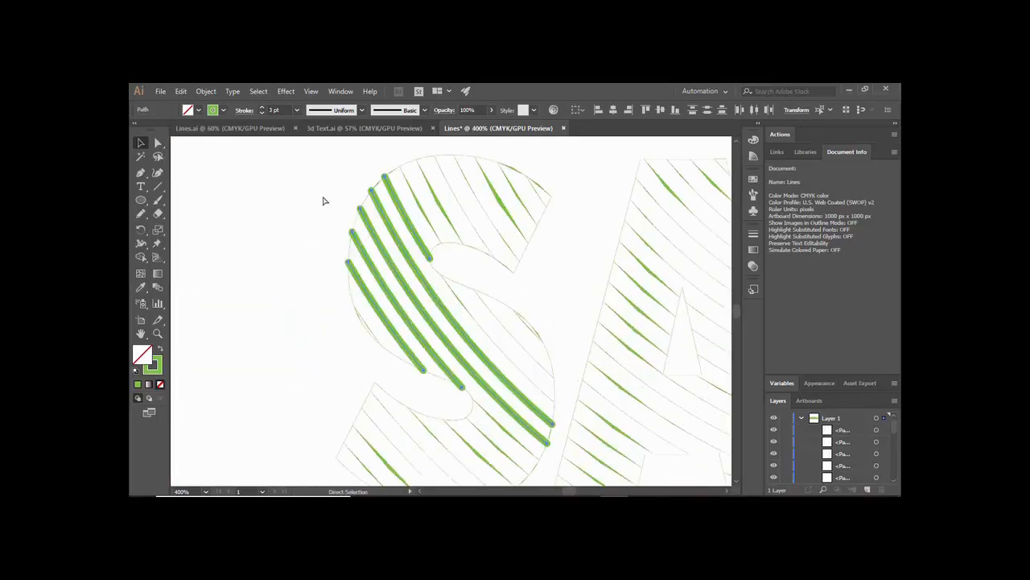
{"action": "left_click", "coordinate": [322, 202]}
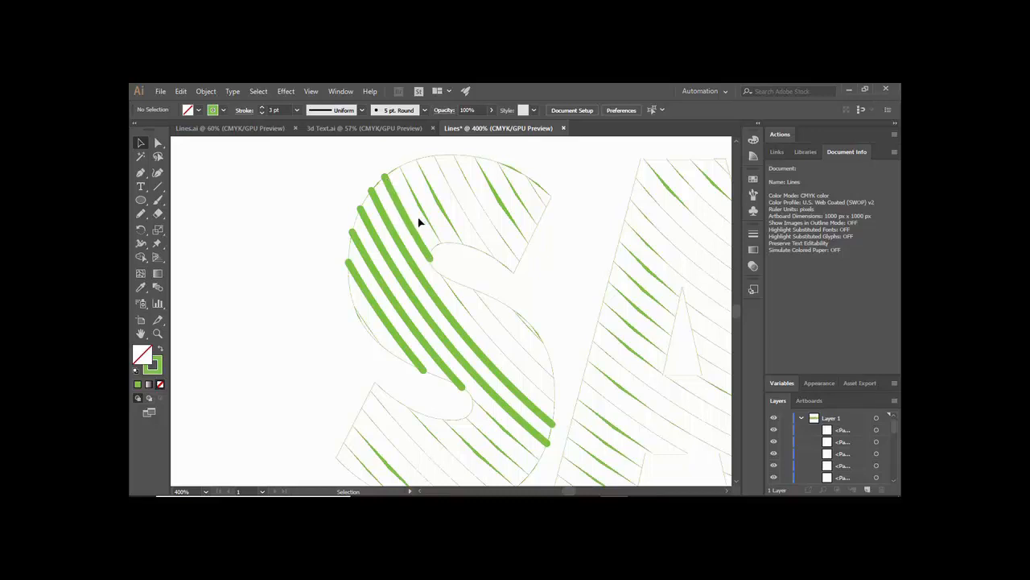
Set the stroke weight of the remaining line segments inside the SAMPLE letters to 3 pt, leaving the thin letter outlines unchanged
{"action": "mouse_move", "coordinate": [418, 218]}
{"action": "left_mouse_down"}
{"action": "mouse_move", "coordinate": [495, 183]}
{"action": "mouse_move", "coordinate": [537, 195]}
{"action": "left_mouse_up"}
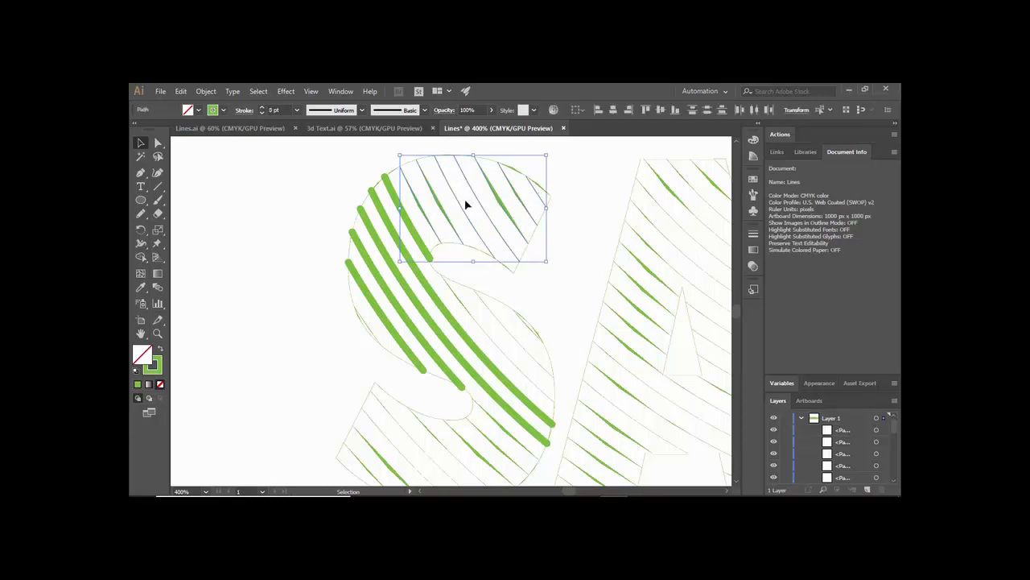
{"action": "left_click", "coordinate": [263, 108]}
{"action": "left_click", "coordinate": [263, 108]}
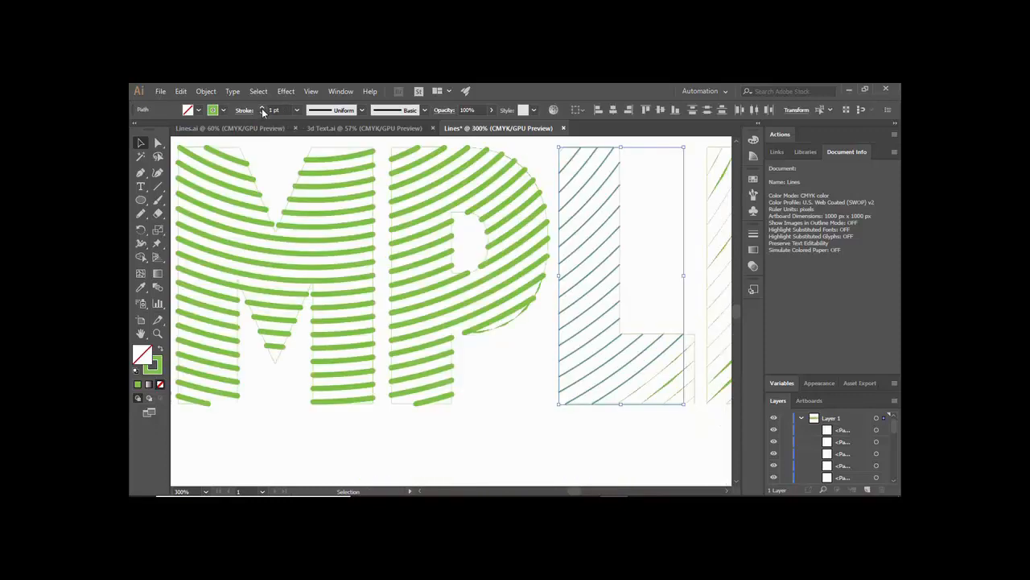
{"action": "left_click", "coordinate": [263, 108]}
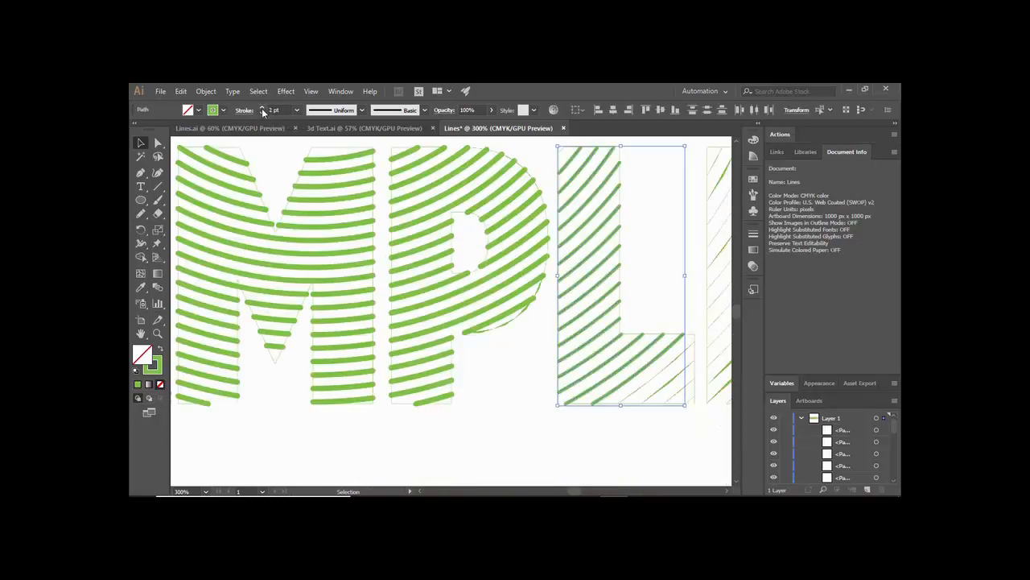
{"action": "left_click", "coordinate": [263, 108]}
{"action": "left_click", "coordinate": [262, 108]}
{"action": "left_click", "coordinate": [568, 438]}
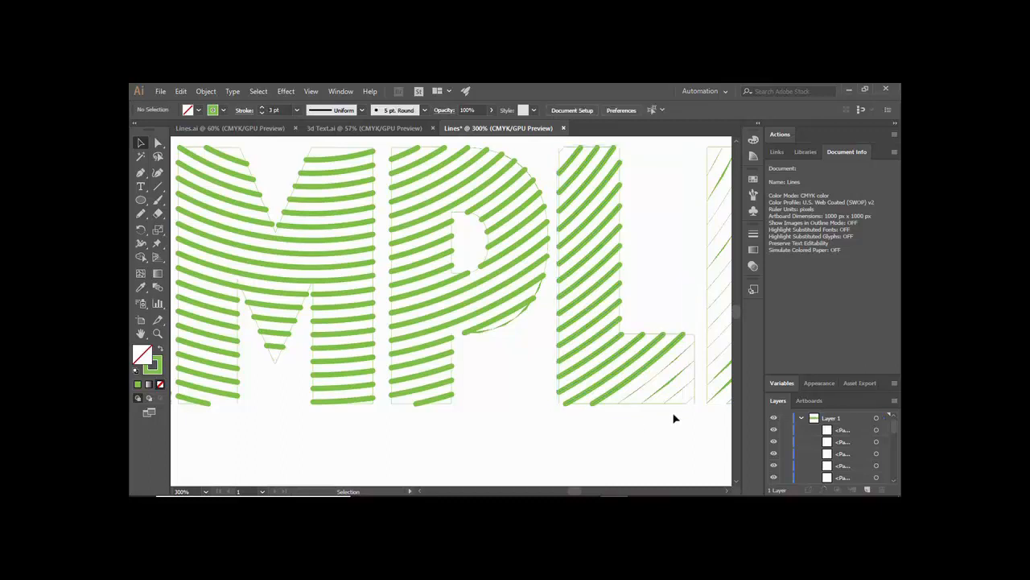
{"action": "left_click_drag", "start_coordinate": [653, 375], "coordinate": [691, 408]}
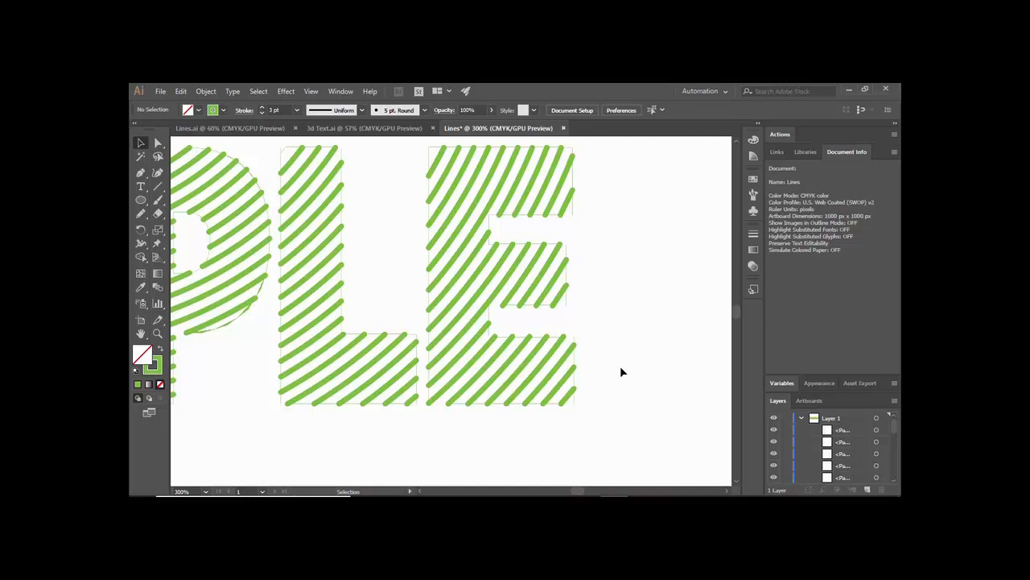
{"action": "key", "text": "ctrl+0"}
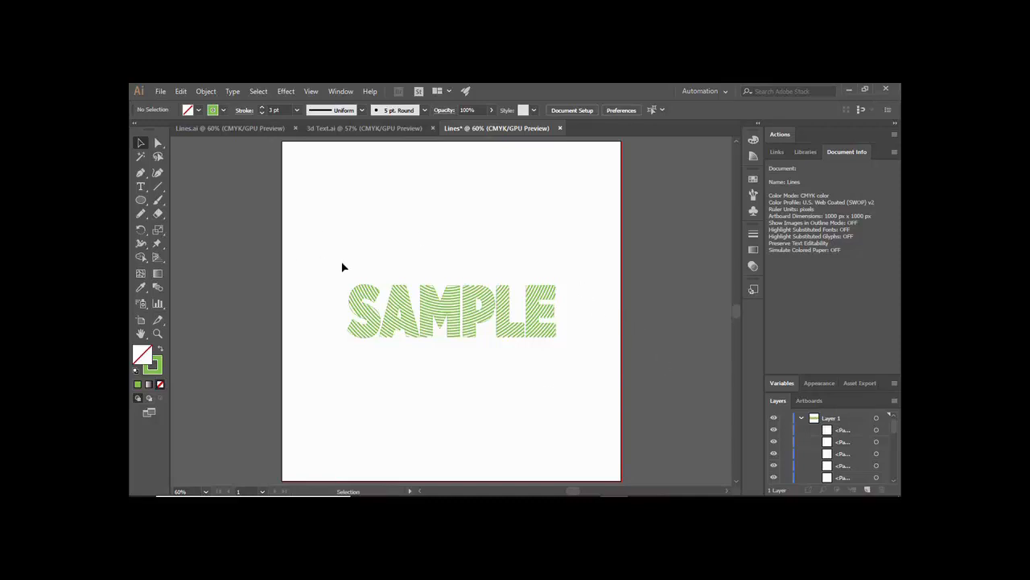
{"action": "key", "text": "ctrl+z"}
{"action": "key", "text": "ctrl+shift+z"}
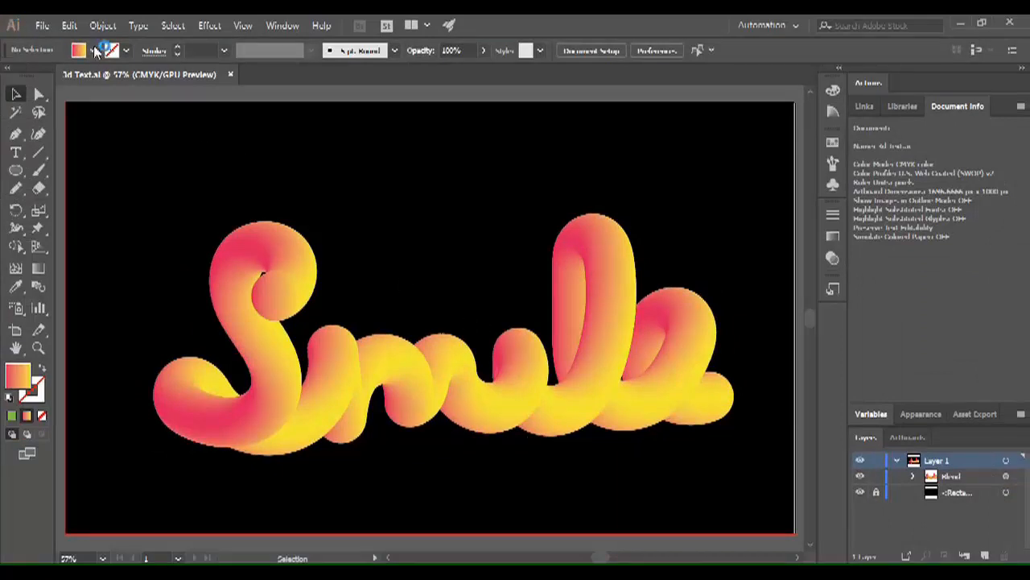
Create a new document named 3D Text, 5000 px wide and 1000 px high
{"action": "left_click", "coordinate": [42, 25]}
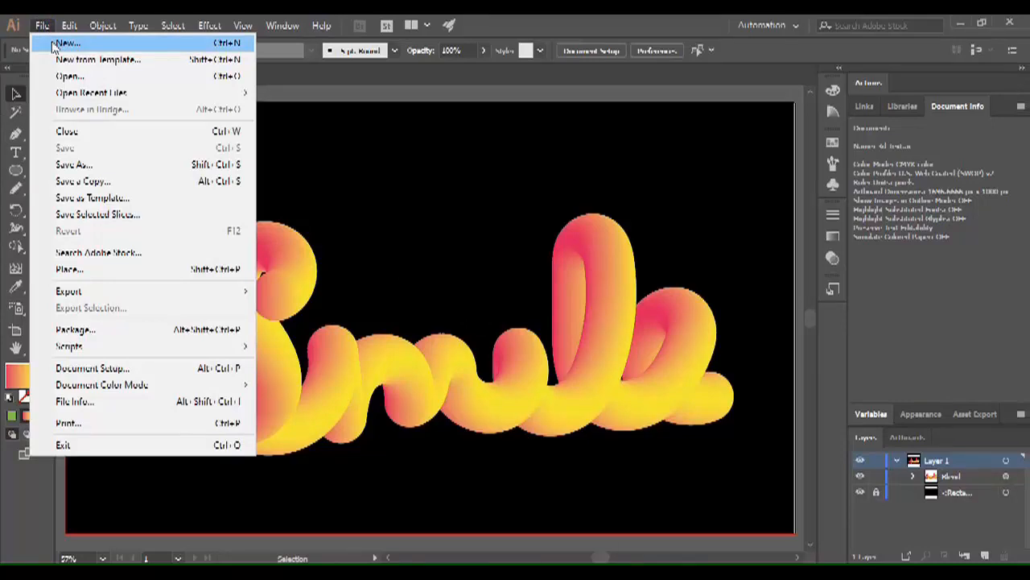
{"action": "left_click", "coordinate": [54, 46]}
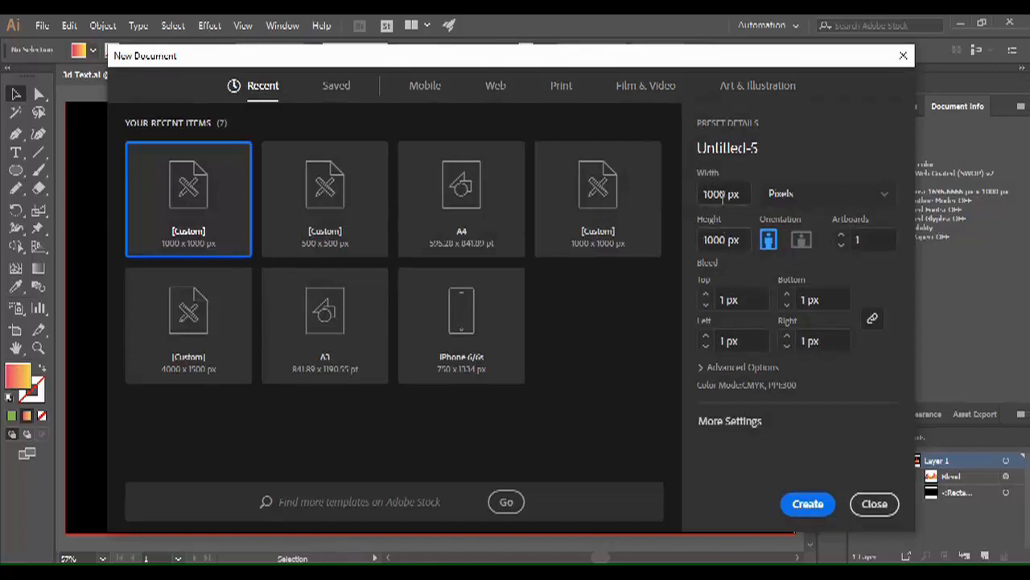
{"action": "key", "text": "BackSpace"}
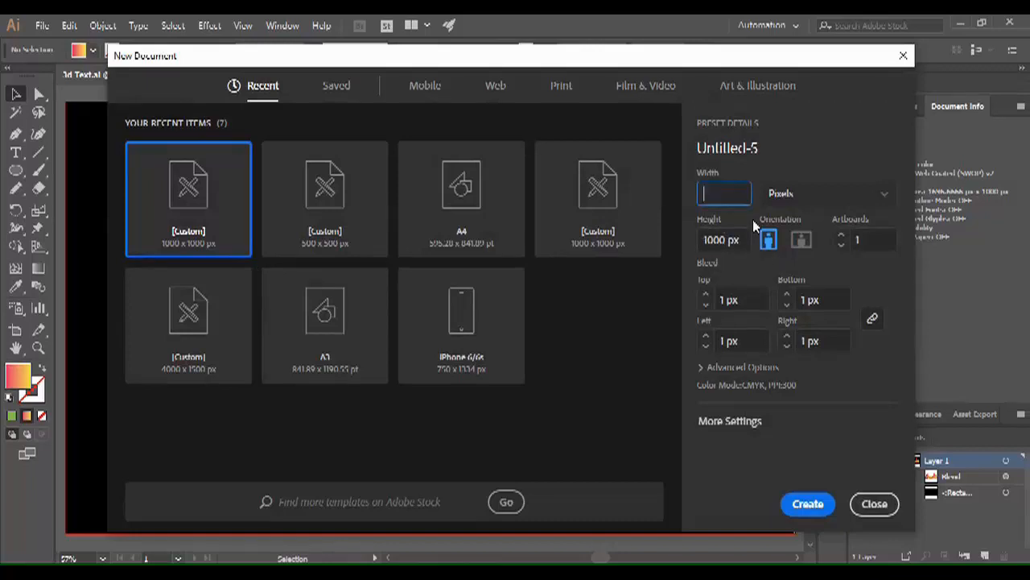
{"action": "type", "text": "500"}
{"action": "left_click_drag", "start_coordinate": [775, 148], "coordinate": [676, 140]}
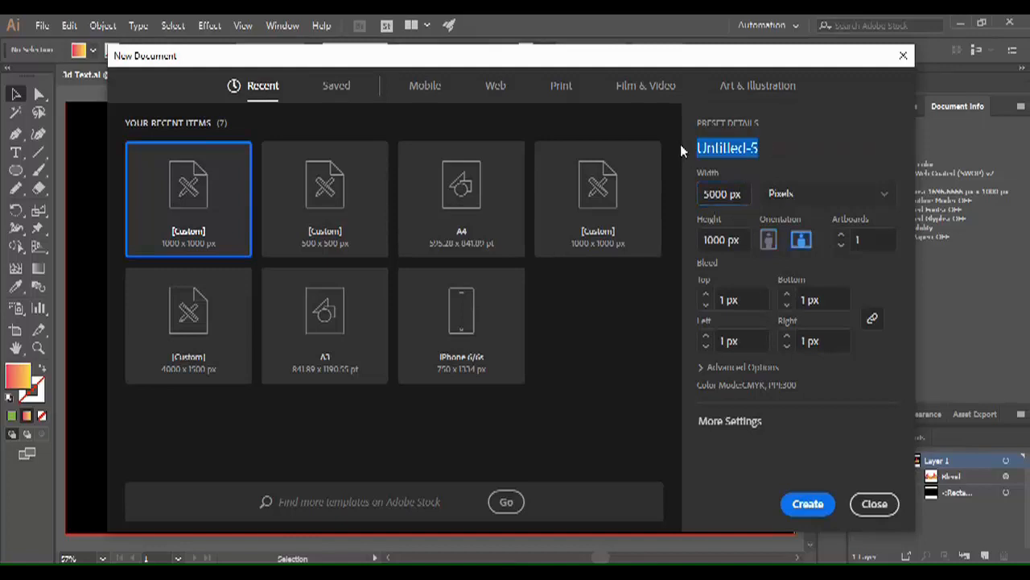
{"action": "type", "text": "3D "}
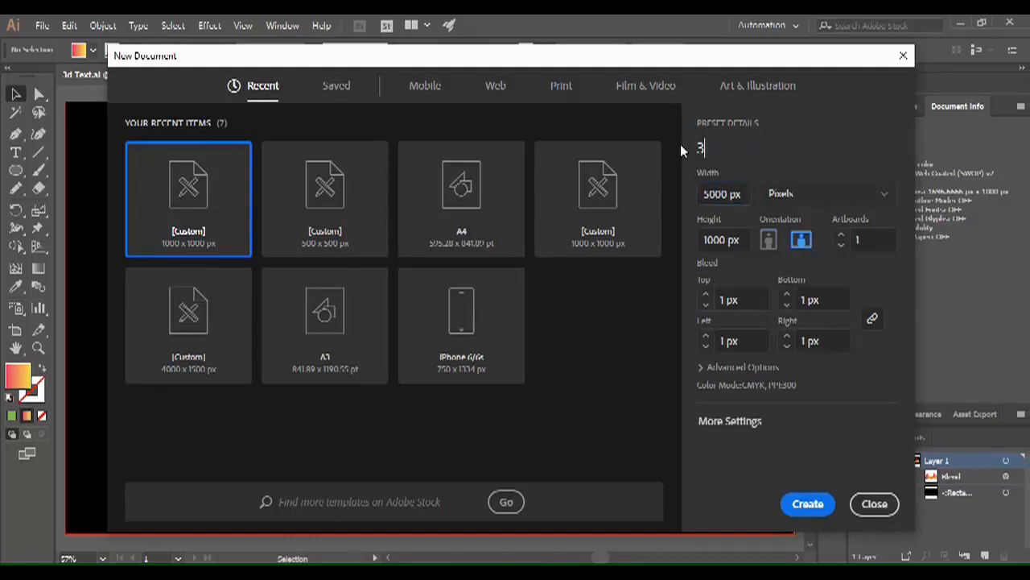
{"action": "type", "text": "Text"}
{"action": "left_click", "coordinate": [809, 503]}
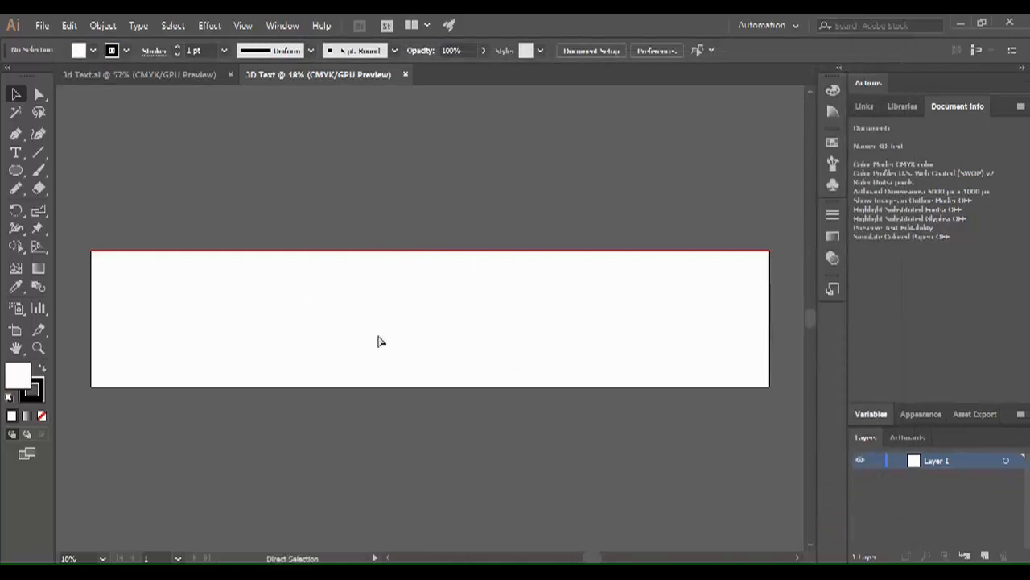
Extend the artboard upward to a height of about 1795 px and leave artboard editing
{"action": "scroll", "coordinate": [379, 341], "scroll_direction": "up", "scroll_amount": 1}
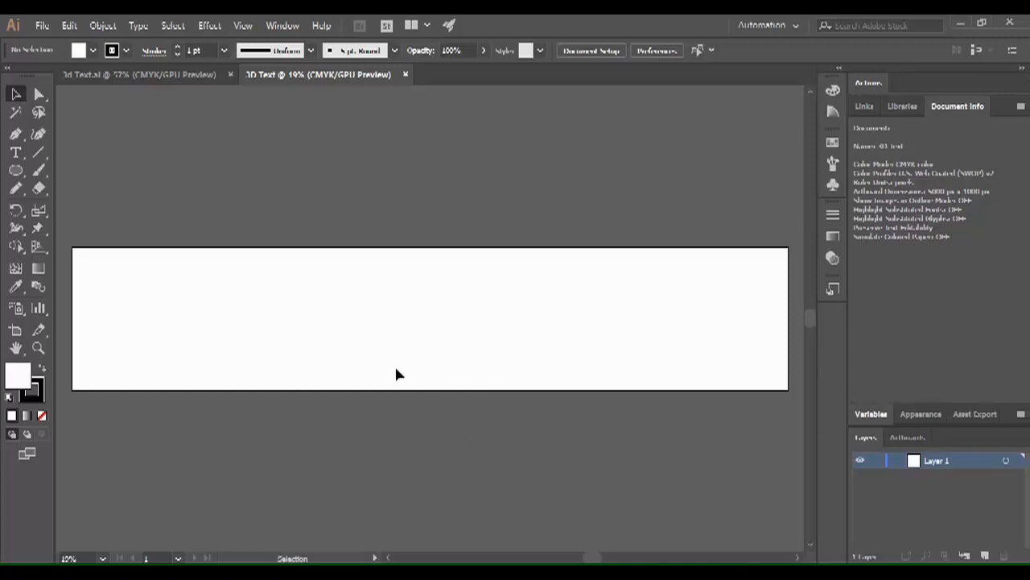
{"action": "left_click", "coordinate": [16, 330]}
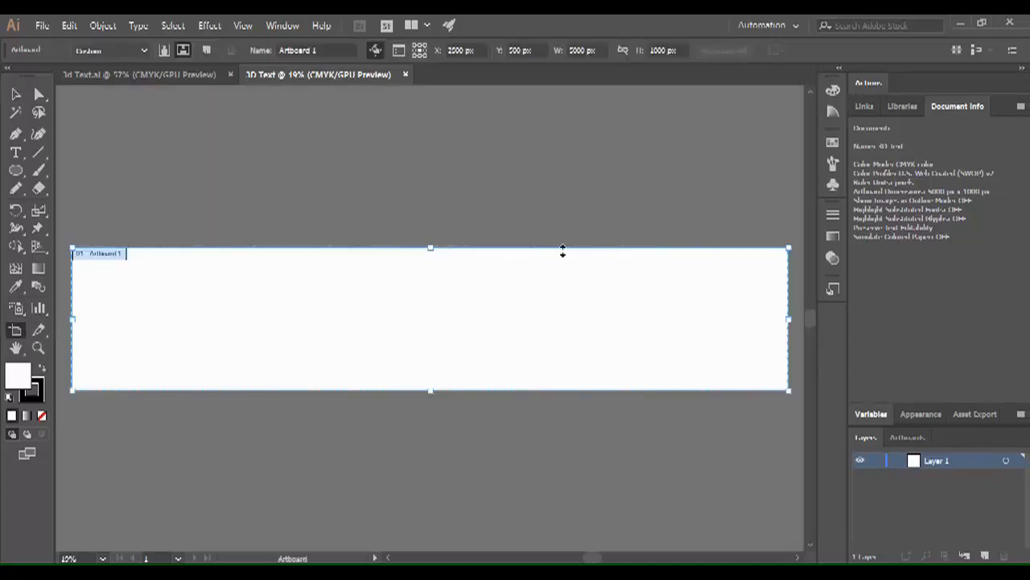
{"action": "left_click_drag", "start_coordinate": [429, 247], "coordinate": [419, 134]}
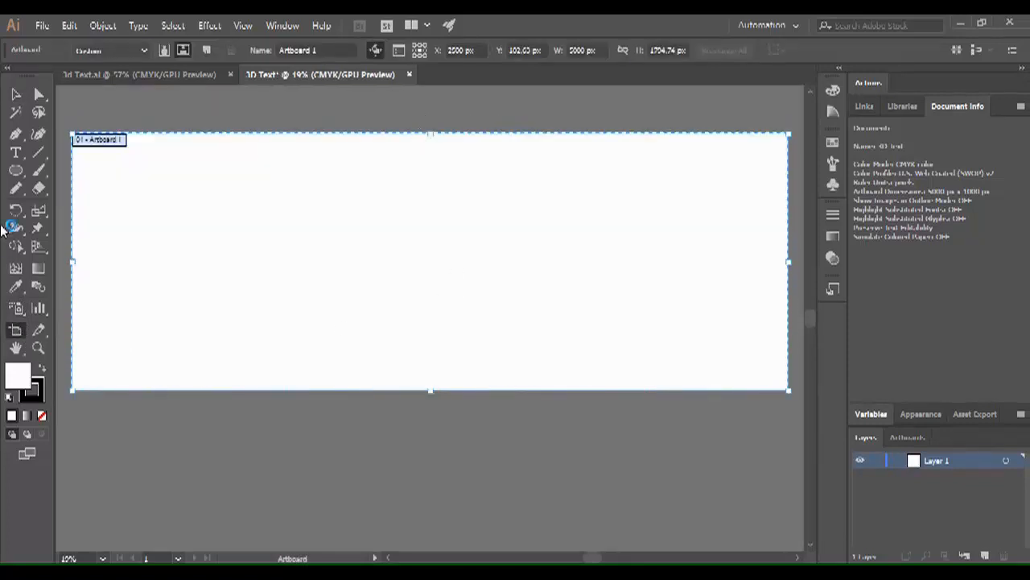
{"action": "left_click", "coordinate": [16, 94]}
{"action": "key", "text": "ctrl+0"}
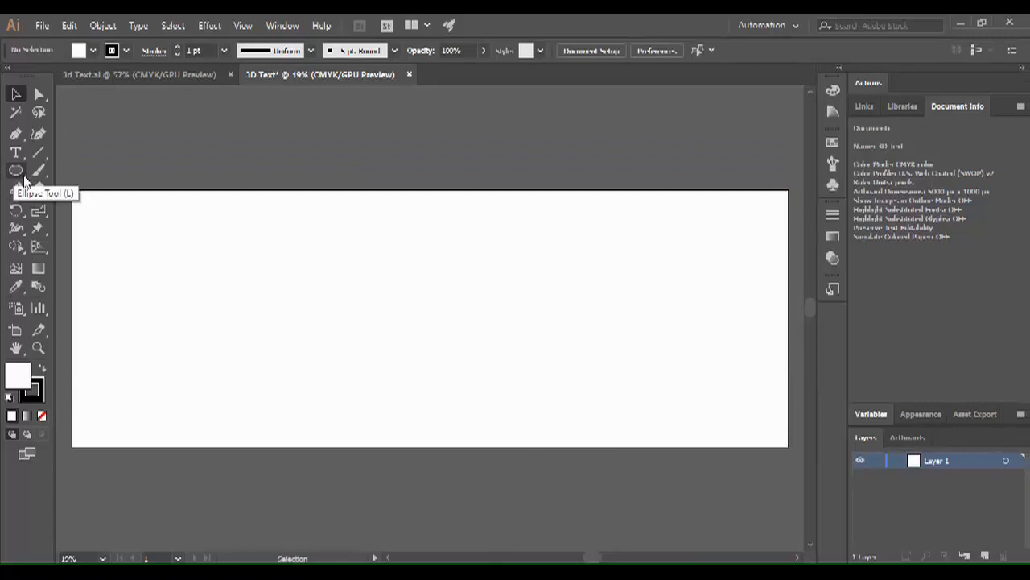
Draw a rectangle covering the whole artboard, fill it black without a stroke, and add a new layer above it
{"action": "left_click", "coordinate": [24, 177]}
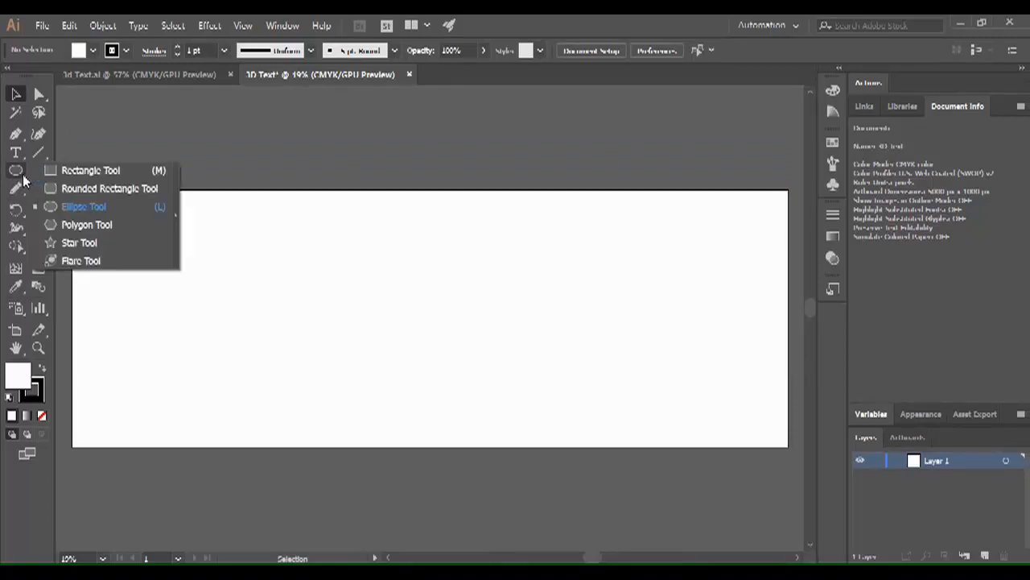
{"action": "left_click", "coordinate": [76, 171]}
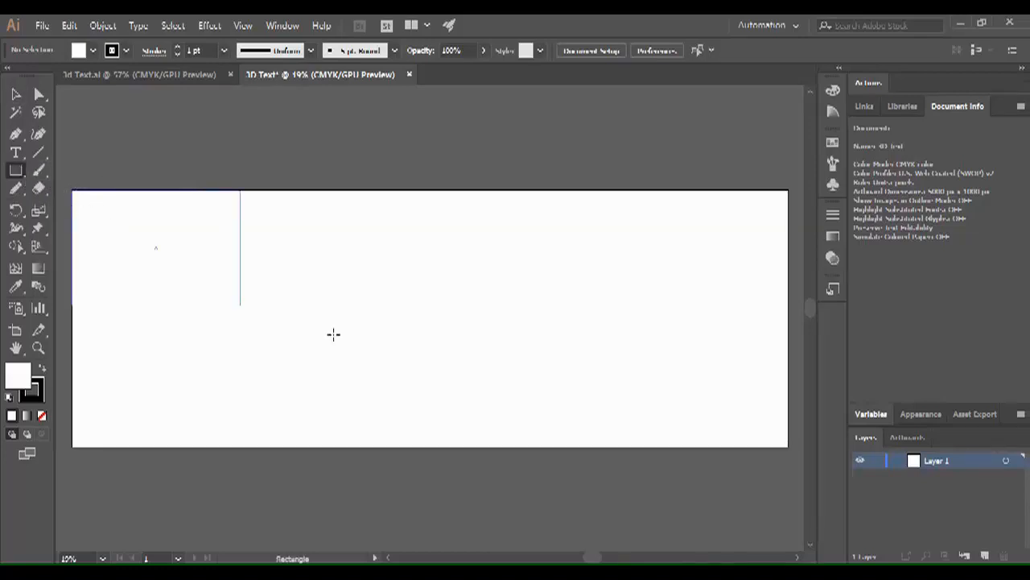
{"action": "left_click_drag", "start_coordinate": [823, 461], "coordinate": [667, 447]}
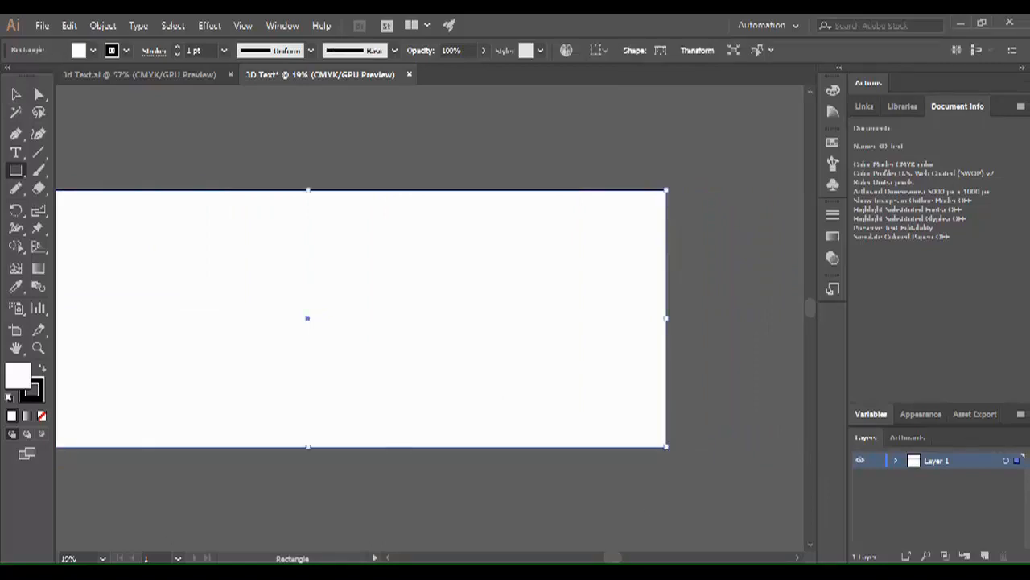
{"action": "left_click_drag", "start_coordinate": [615, 557], "coordinate": [578, 557]}
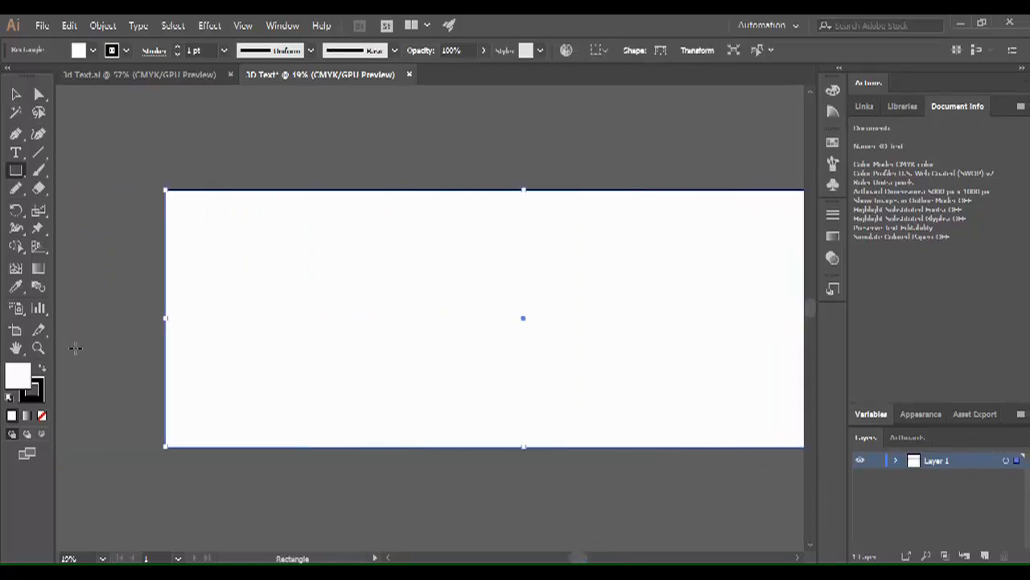
{"action": "left_click", "coordinate": [28, 388]}
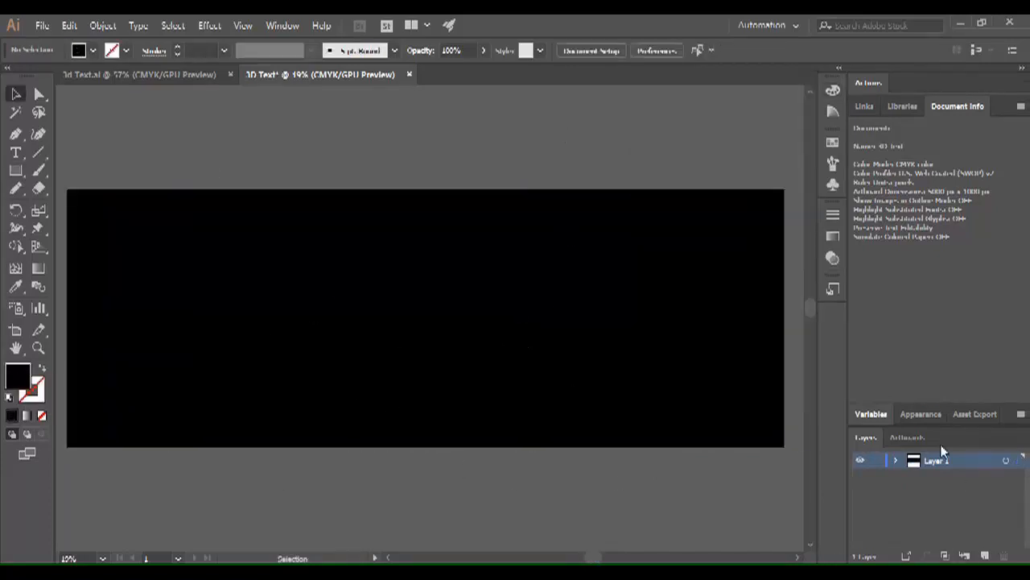
{"action": "left_click", "coordinate": [984, 555]}
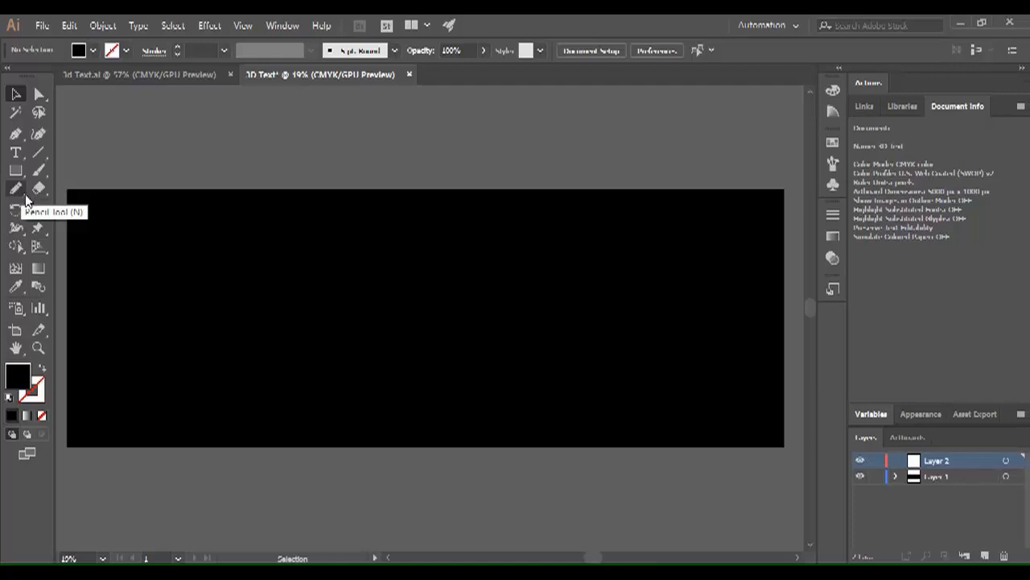
Switch to the Pencil tool and set its fidelity midway between Accurate and Smooth
{"action": "left_click_drag", "start_coordinate": [24, 193], "coordinate": [54, 191]}
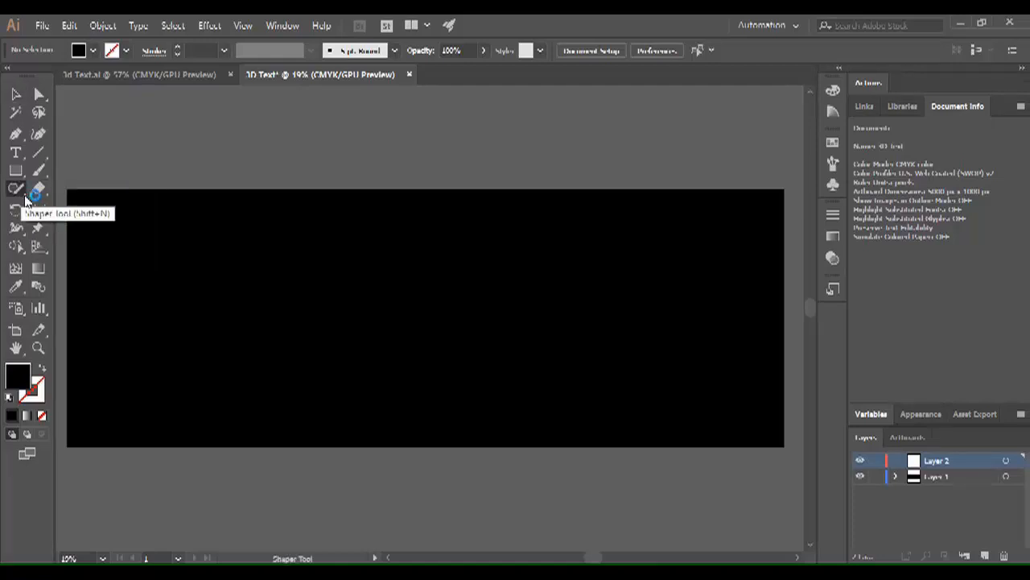
{"action": "left_click", "coordinate": [25, 195]}
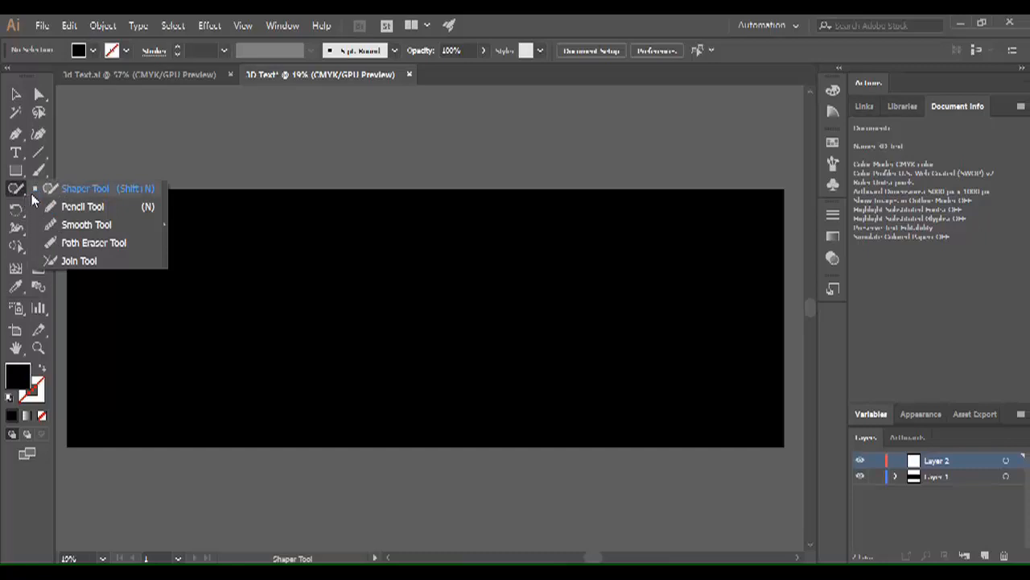
{"action": "left_click", "coordinate": [72, 207]}
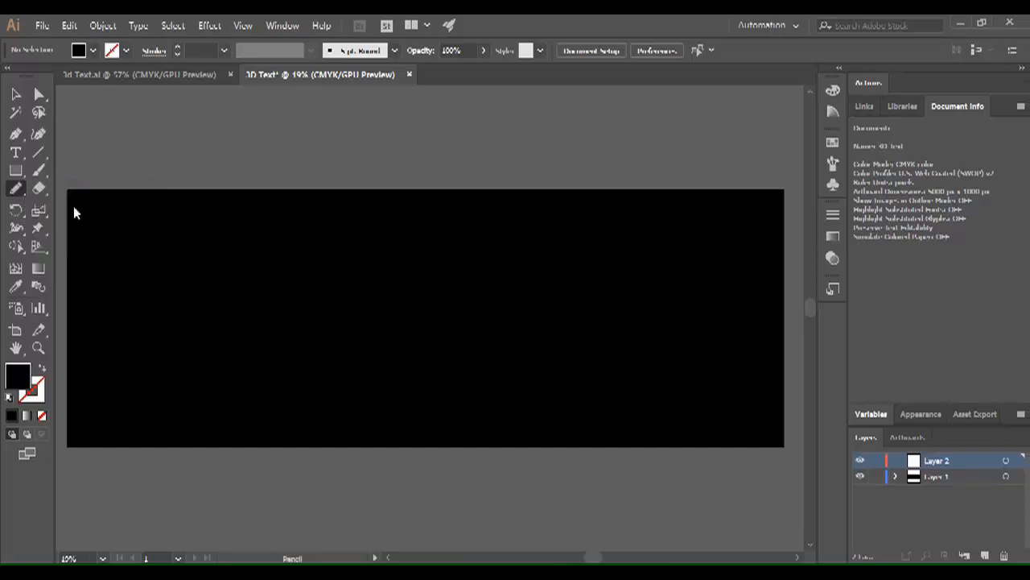
{"action": "double_click", "coordinate": [16, 190]}
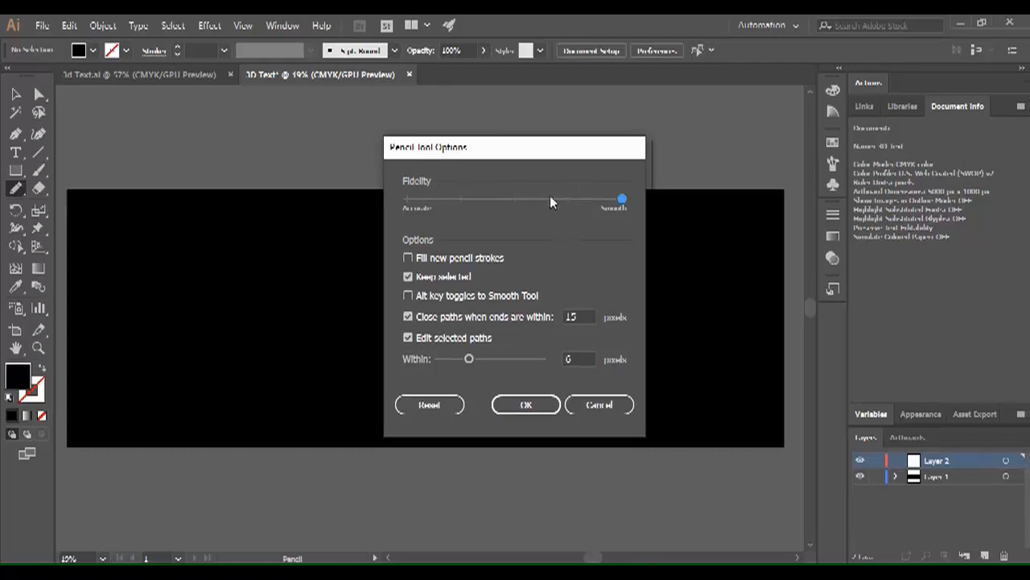
{"action": "left_click_drag", "start_coordinate": [549, 198], "coordinate": [515, 199]}
{"action": "mouse_move", "coordinate": [512, 196]}
{"action": "left_mouse_down"}
{"action": "mouse_move", "coordinate": [537, 205]}
{"action": "mouse_move", "coordinate": [518, 201]}
{"action": "left_mouse_up"}
{"action": "left_click", "coordinate": [515, 410]}
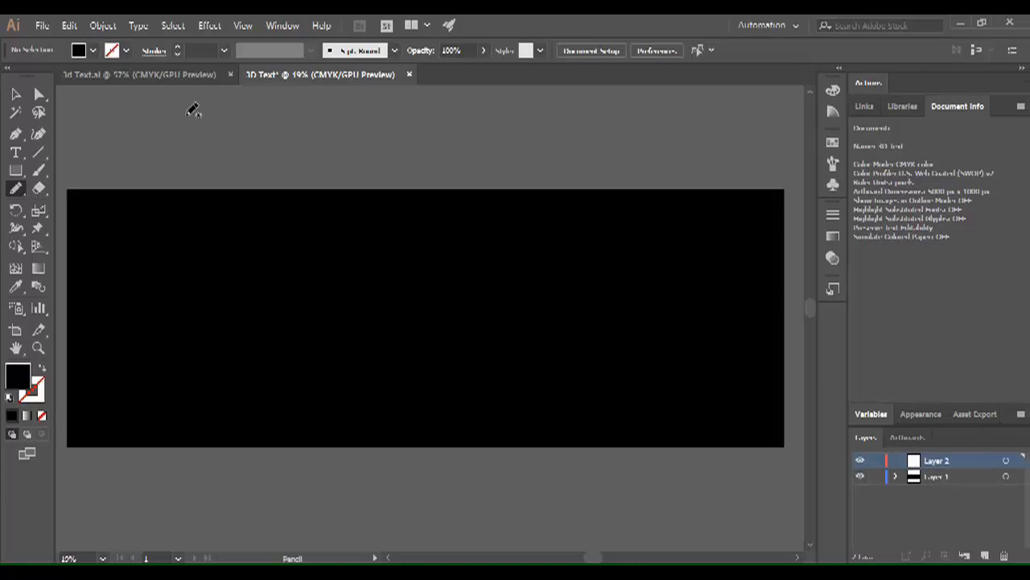
Check the finished lettering in 3d Text.ai, then draw the word Smile freehand as one continuous path across the black background
{"action": "left_click", "coordinate": [148, 74]}
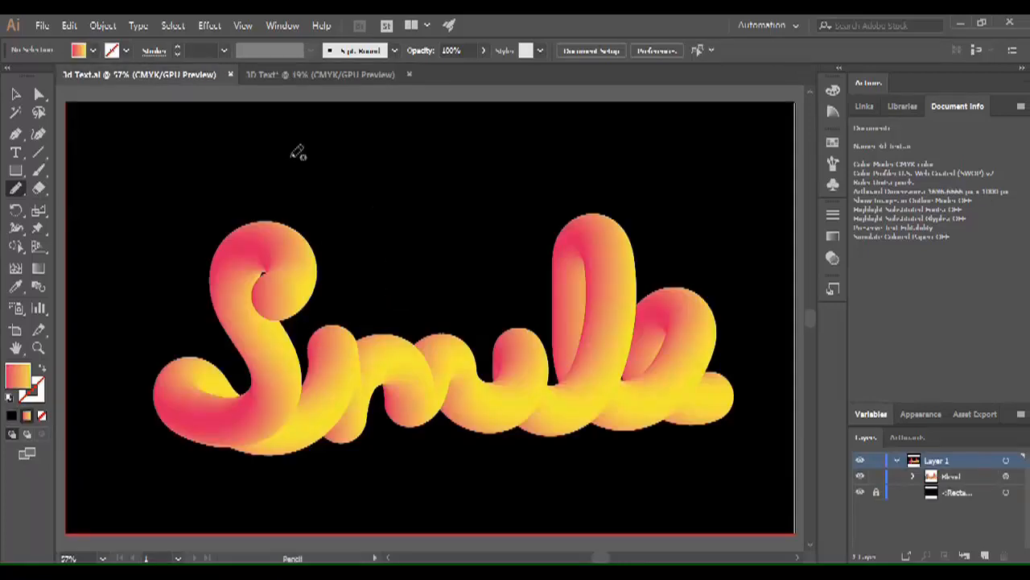
{"action": "left_click", "coordinate": [268, 74]}
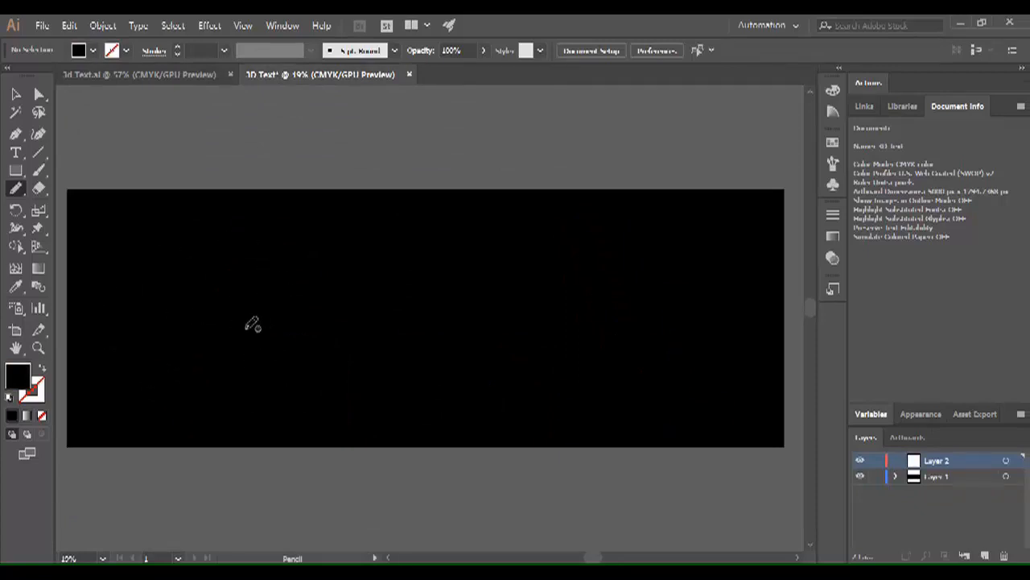
{"action": "mouse_move", "coordinate": [225, 323]}
{"action": "left_mouse_down"}
{"action": "mouse_move", "coordinate": [272, 256]}
{"action": "mouse_move", "coordinate": [189, 251]}
{"action": "mouse_move", "coordinate": [127, 359]}
{"action": "mouse_move", "coordinate": [216, 361]}
{"action": "mouse_move", "coordinate": [217, 433]}
{"action": "mouse_move", "coordinate": [164, 418]}
{"action": "mouse_move", "coordinate": [247, 425]}
{"action": "mouse_move", "coordinate": [363, 398]}
{"action": "mouse_move", "coordinate": [364, 368]}
{"action": "mouse_move", "coordinate": [365, 425]}
{"action": "mouse_move", "coordinate": [400, 375]}
{"action": "mouse_move", "coordinate": [421, 401]}
{"action": "mouse_move", "coordinate": [453, 364]}
{"action": "mouse_move", "coordinate": [495, 405]}
{"action": "mouse_move", "coordinate": [507, 354]}
{"action": "mouse_move", "coordinate": [521, 392]}
{"action": "mouse_move", "coordinate": [615, 326]}
{"action": "mouse_move", "coordinate": [612, 258]}
{"action": "mouse_move", "coordinate": [618, 364]}
{"action": "mouse_move", "coordinate": [651, 385]}
{"action": "mouse_move", "coordinate": [712, 352]}
{"action": "mouse_move", "coordinate": [709, 313]}
{"action": "mouse_move", "coordinate": [692, 335]}
{"action": "mouse_move", "coordinate": [751, 389]}
{"action": "left_mouse_up"}
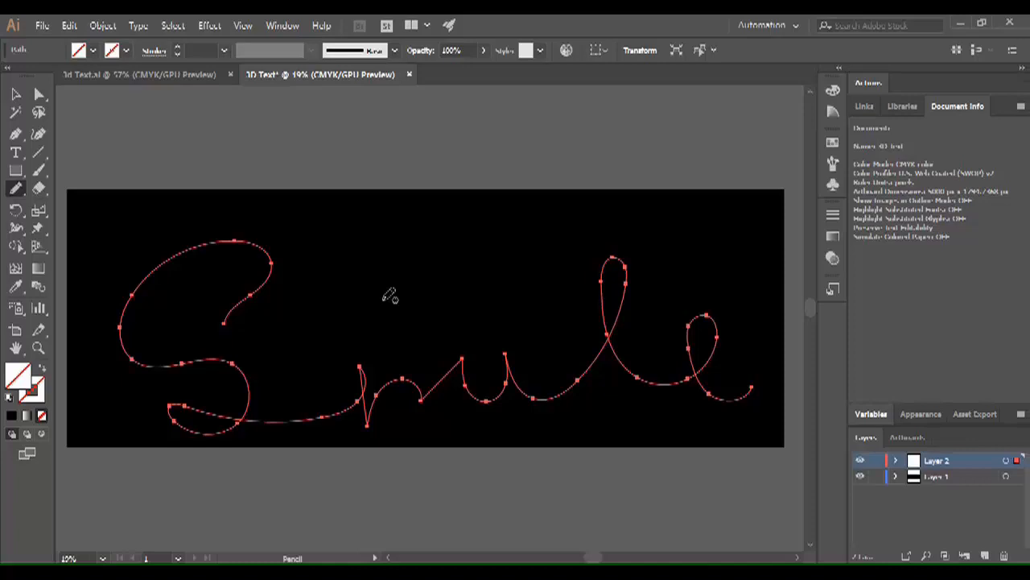
Lock the background layer and directly select the anchor points at the upper end of the letter S
{"action": "left_click", "coordinate": [39, 94]}
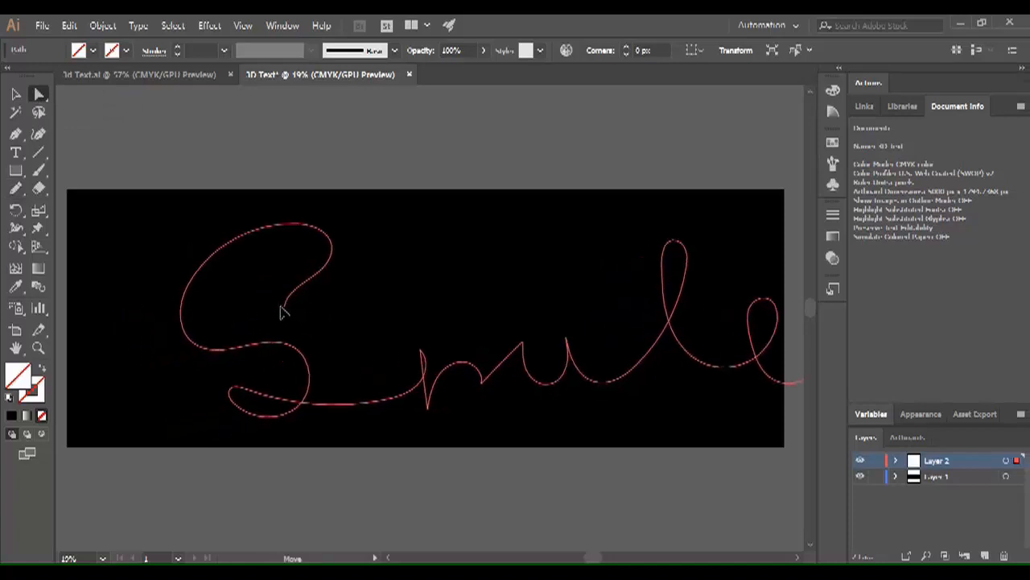
{"action": "left_click", "coordinate": [235, 310]}
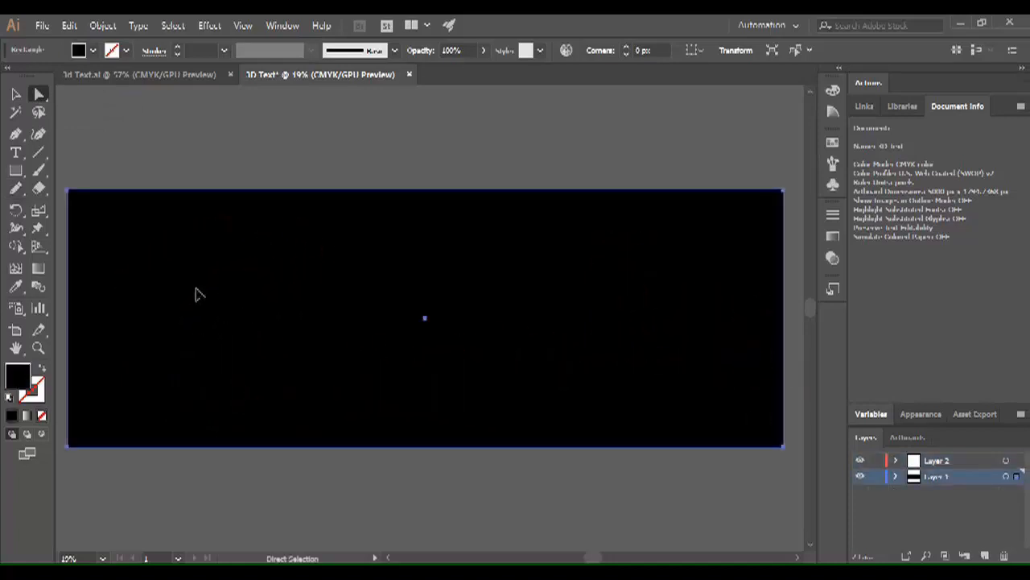
{"action": "left_click_drag", "start_coordinate": [196, 292], "coordinate": [249, 317]}
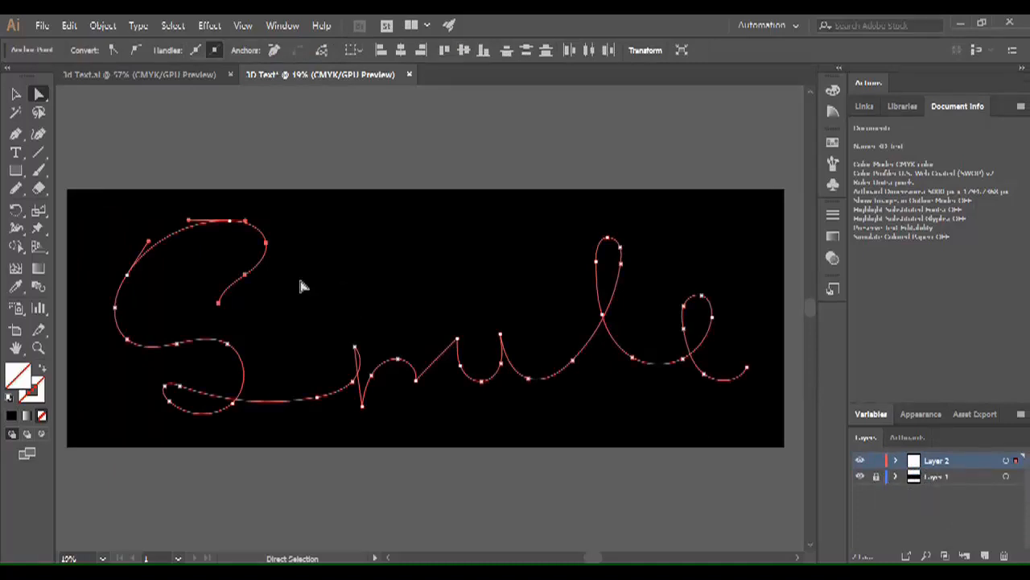
Try to reshape the top curve of the S by moving its upper anchor points and the end of its stroke
{"action": "left_click_drag", "start_coordinate": [218, 305], "coordinate": [268, 301]}
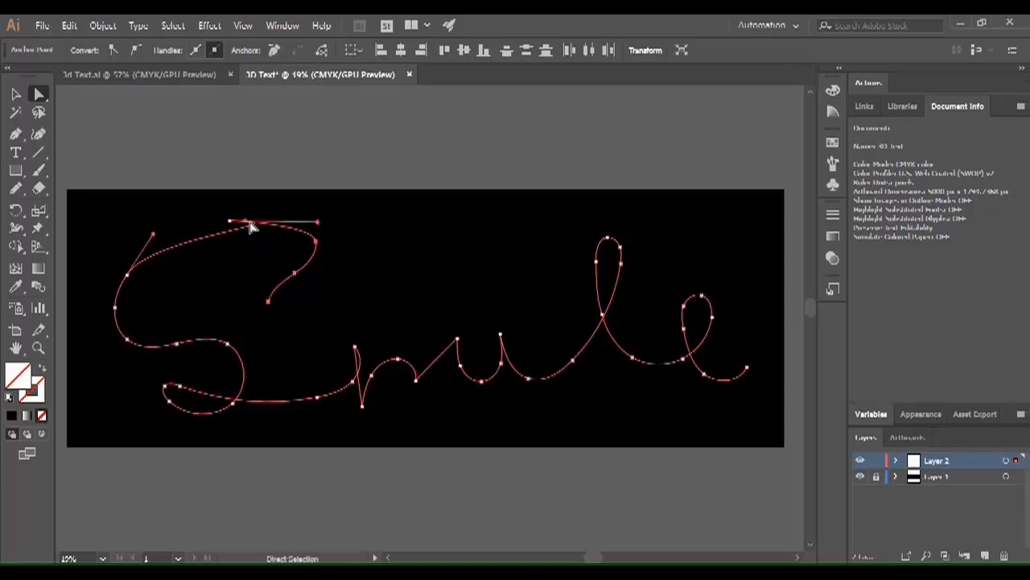
{"action": "left_click_drag", "start_coordinate": [249, 226], "coordinate": [241, 257]}
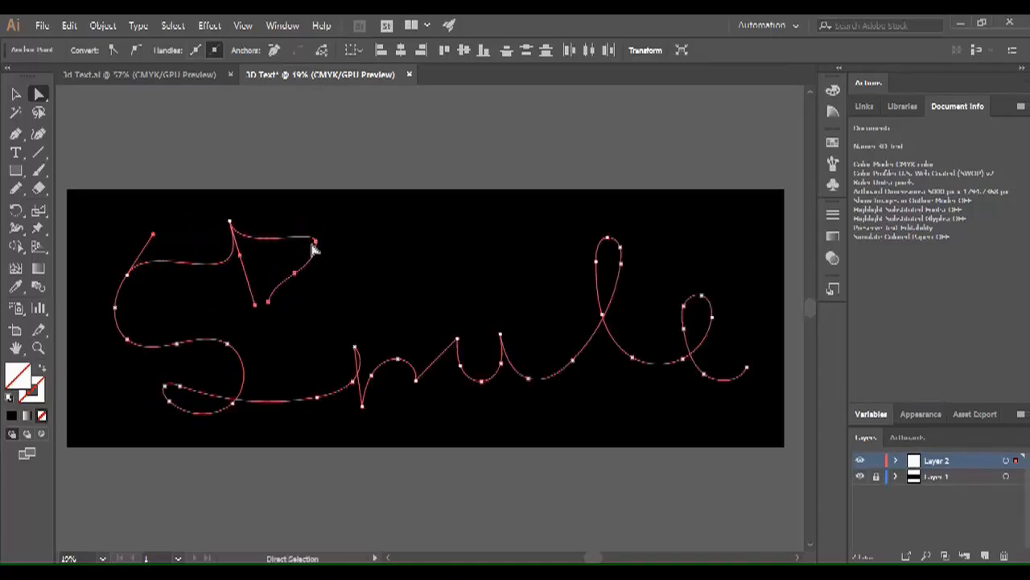
{"action": "left_click_drag", "start_coordinate": [316, 247], "coordinate": [292, 255]}
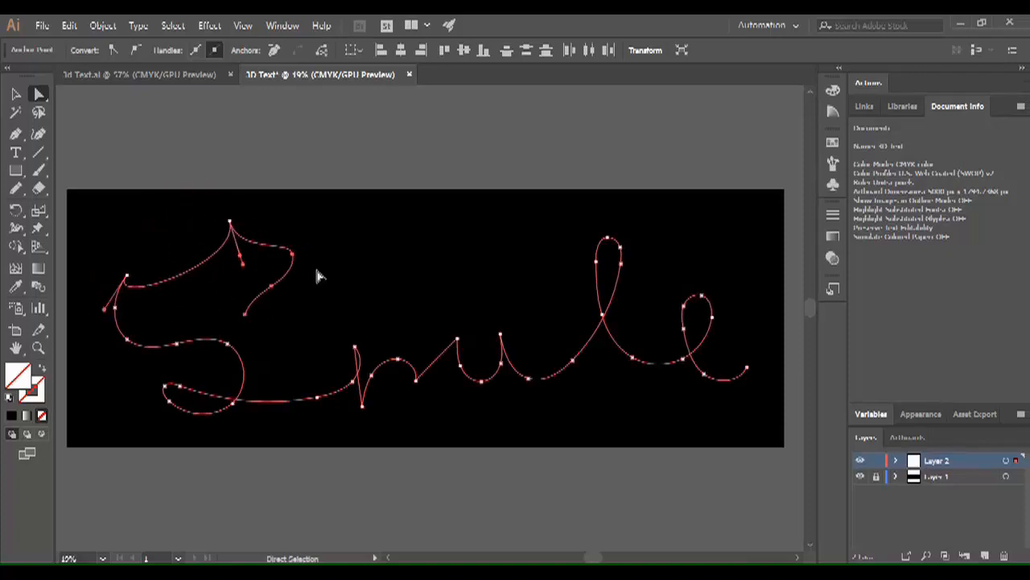
Delete the selected S anchor points and the rest of the distorted Smile path
{"action": "key", "text": "Delete"}
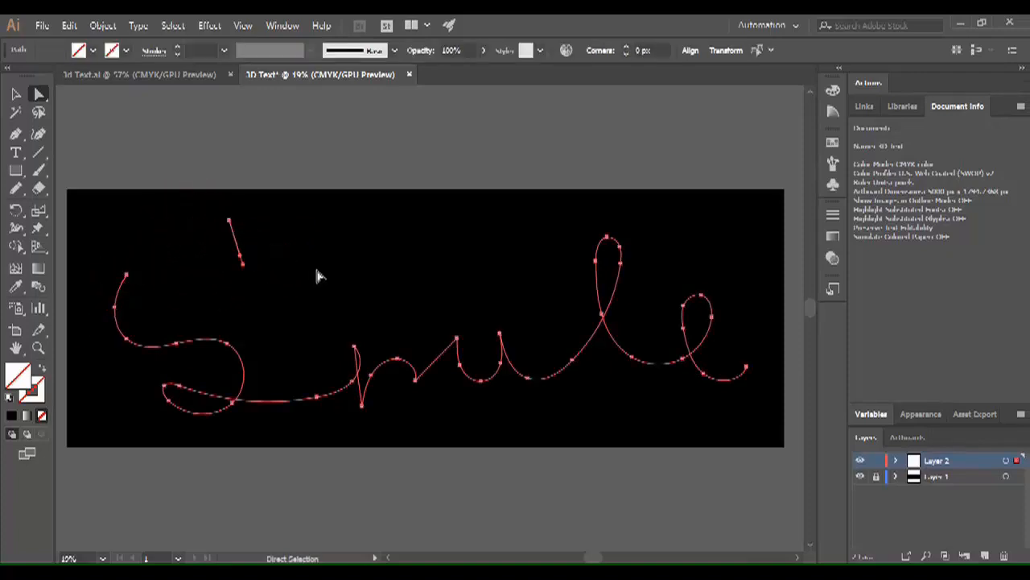
{"action": "key", "text": "ctrl"}
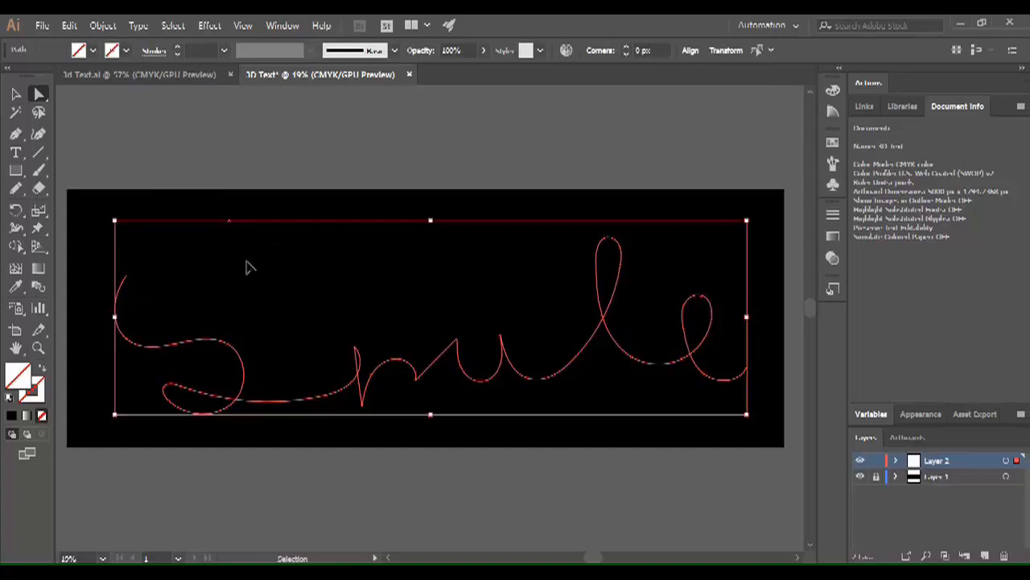
{"action": "key", "text": "Delete"}
Redraw the word Smile as one wide continuous Pencil path across the background and compare it with the lettering in 3d Text.ai
{"action": "key", "text": "n"}
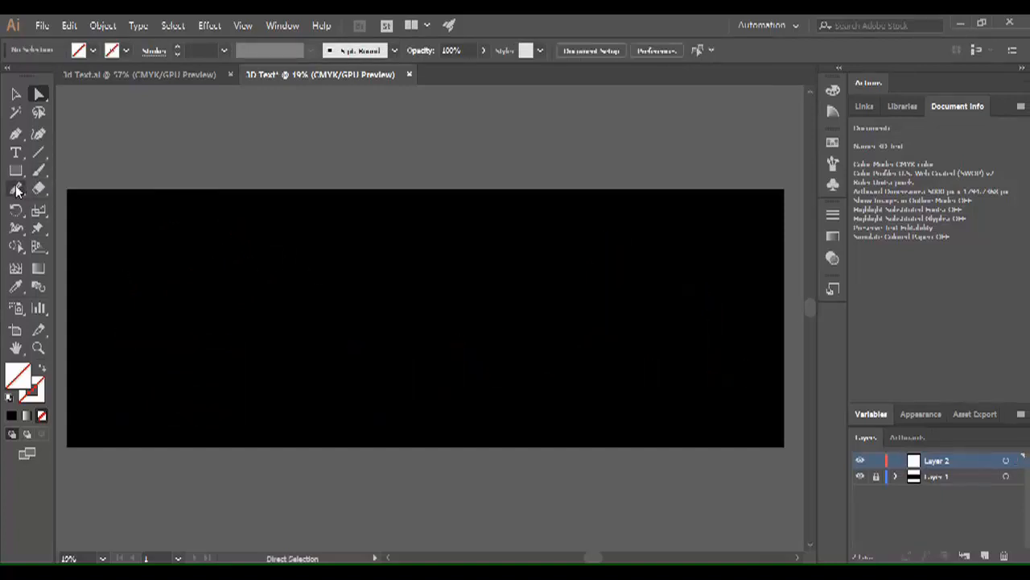
{"action": "mouse_move", "coordinate": [185, 248]}
{"action": "left_mouse_down"}
{"action": "mouse_move", "coordinate": [146, 236]}
{"action": "mouse_move", "coordinate": [133, 259]}
{"action": "mouse_move", "coordinate": [141, 288]}
{"action": "mouse_move", "coordinate": [182, 315]}
{"action": "mouse_move", "coordinate": [216, 381]}
{"action": "mouse_move", "coordinate": [180, 416]}
{"action": "mouse_move", "coordinate": [126, 404]}
{"action": "mouse_move", "coordinate": [103, 347]}
{"action": "mouse_move", "coordinate": [130, 397]}
{"action": "mouse_move", "coordinate": [211, 417]}
{"action": "mouse_move", "coordinate": [254, 378]}
{"action": "mouse_move", "coordinate": [271, 340]}
{"action": "mouse_move", "coordinate": [284, 405]}
{"action": "mouse_move", "coordinate": [324, 349]}
{"action": "mouse_move", "coordinate": [339, 365]}
{"action": "mouse_move", "coordinate": [338, 358]}
{"action": "mouse_move", "coordinate": [341, 381]}
{"action": "mouse_move", "coordinate": [378, 347]}
{"action": "mouse_move", "coordinate": [400, 392]}
{"action": "mouse_move", "coordinate": [455, 404]}
{"action": "mouse_move", "coordinate": [477, 363]}
{"action": "mouse_move", "coordinate": [474, 338]}
{"action": "mouse_move", "coordinate": [477, 411]}
{"action": "mouse_move", "coordinate": [524, 406]}
{"action": "mouse_move", "coordinate": [599, 268]}
{"action": "mouse_move", "coordinate": [590, 235]}
{"action": "mouse_move", "coordinate": [573, 233]}
{"action": "mouse_move", "coordinate": [548, 318]}
{"action": "mouse_move", "coordinate": [559, 363]}
{"action": "mouse_move", "coordinate": [646, 394]}
{"action": "mouse_move", "coordinate": [733, 334]}
{"action": "mouse_move", "coordinate": [738, 296]}
{"action": "mouse_move", "coordinate": [683, 309]}
{"action": "mouse_move", "coordinate": [671, 371]}
{"action": "mouse_move", "coordinate": [722, 409]}
{"action": "mouse_move", "coordinate": [763, 405]}
{"action": "left_mouse_up"}
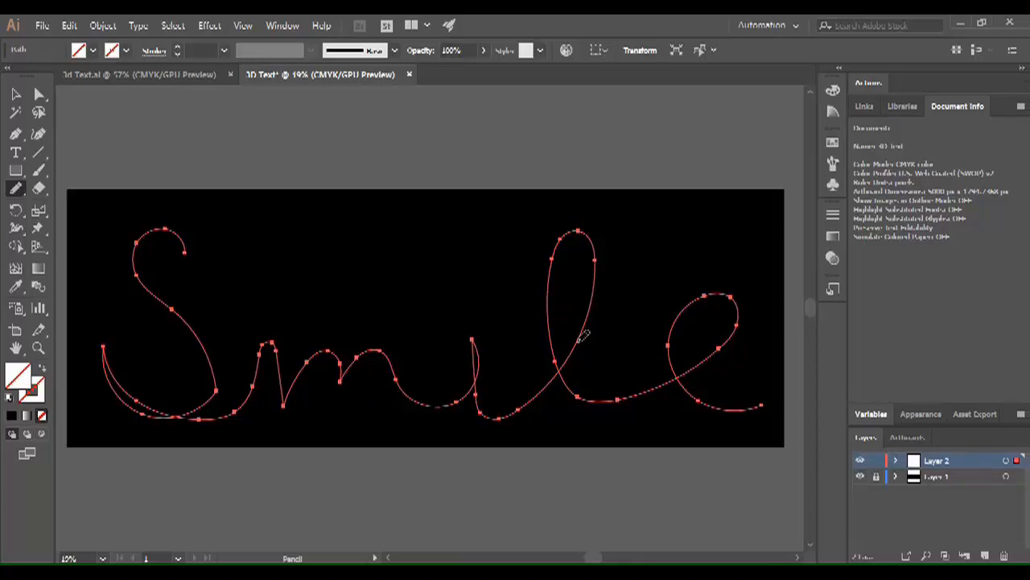
{"action": "left_click", "coordinate": [15, 94]}
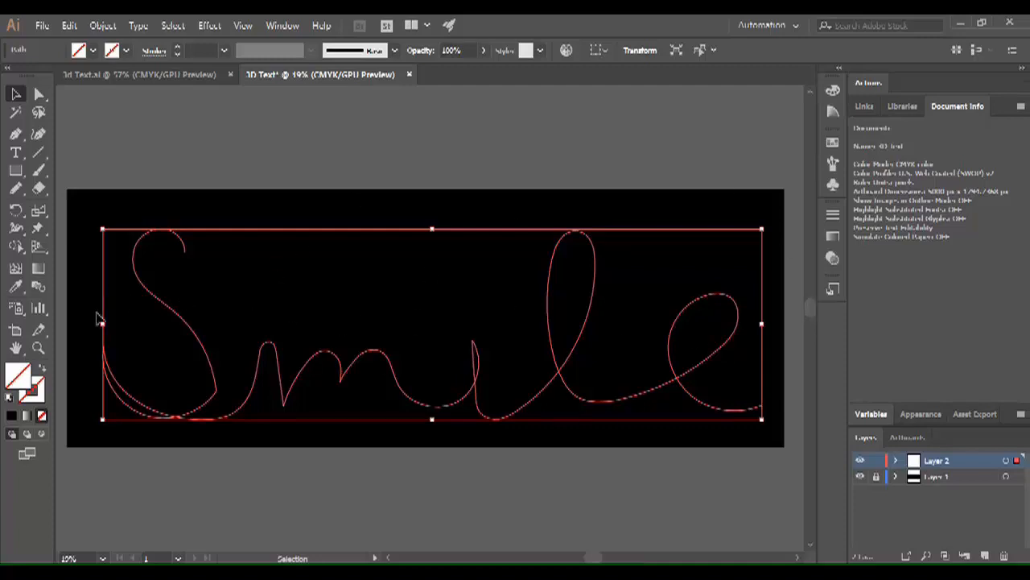
{"action": "left_click", "coordinate": [112, 74]}
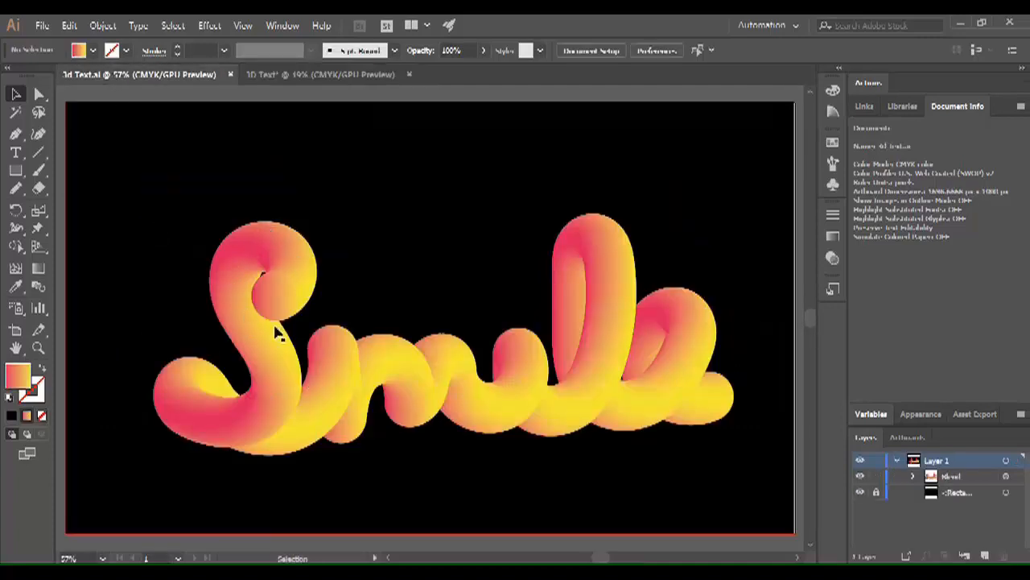
{"action": "left_click", "coordinate": [308, 74]}
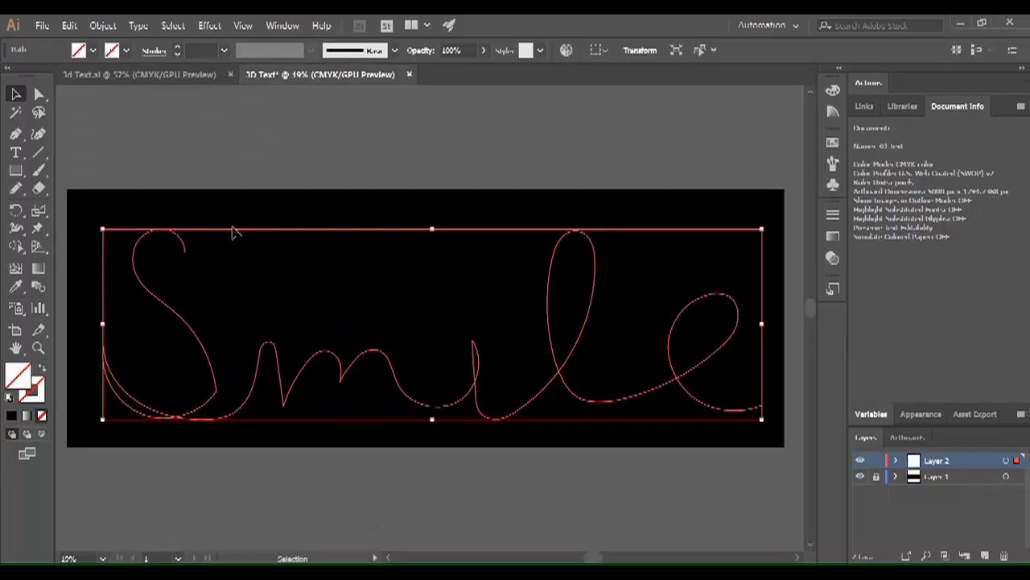
Draw a circle about 453 px in diameter with the Ellipse tool just above the artboard
{"action": "left_click", "coordinate": [46, 192]}
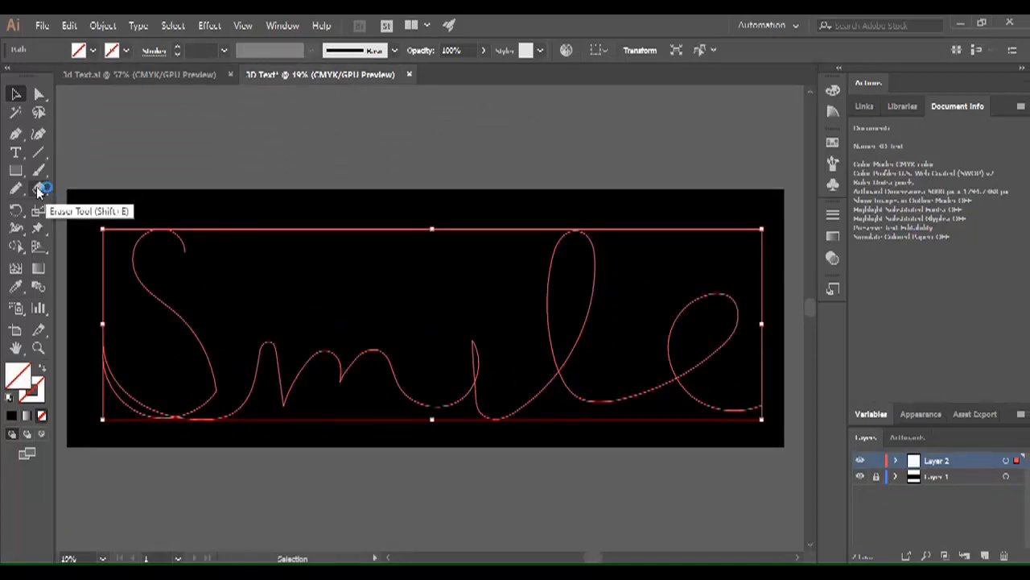
{"action": "left_click", "coordinate": [26, 182]}
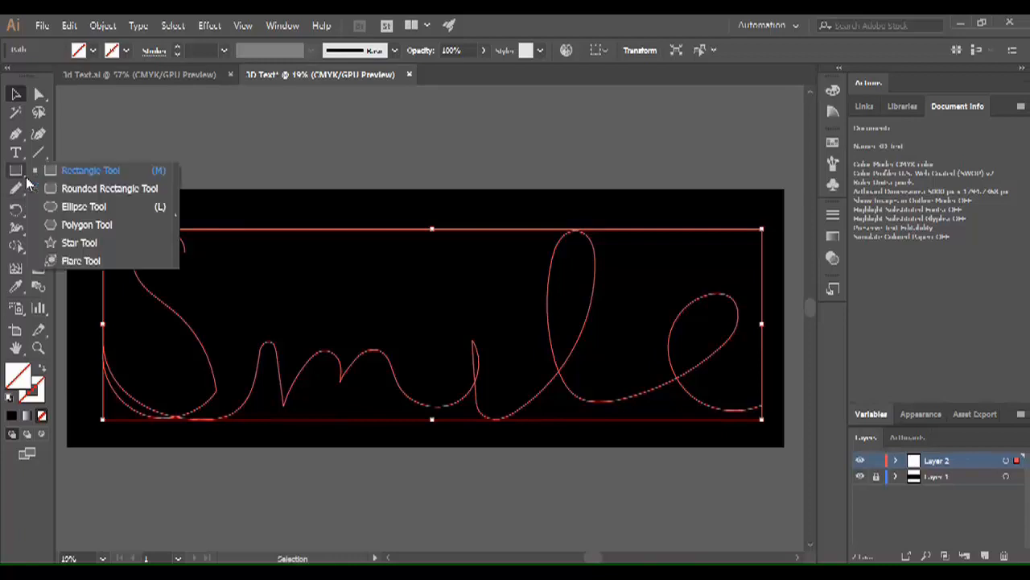
{"action": "left_click", "coordinate": [77, 207]}
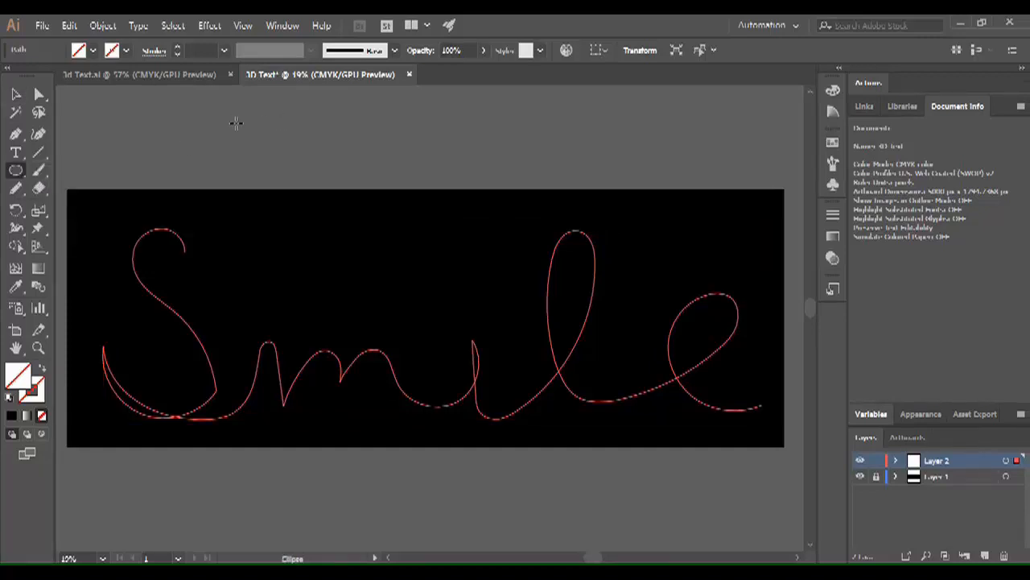
{"action": "left_click_drag", "start_coordinate": [234, 121], "coordinate": [298, 169]}
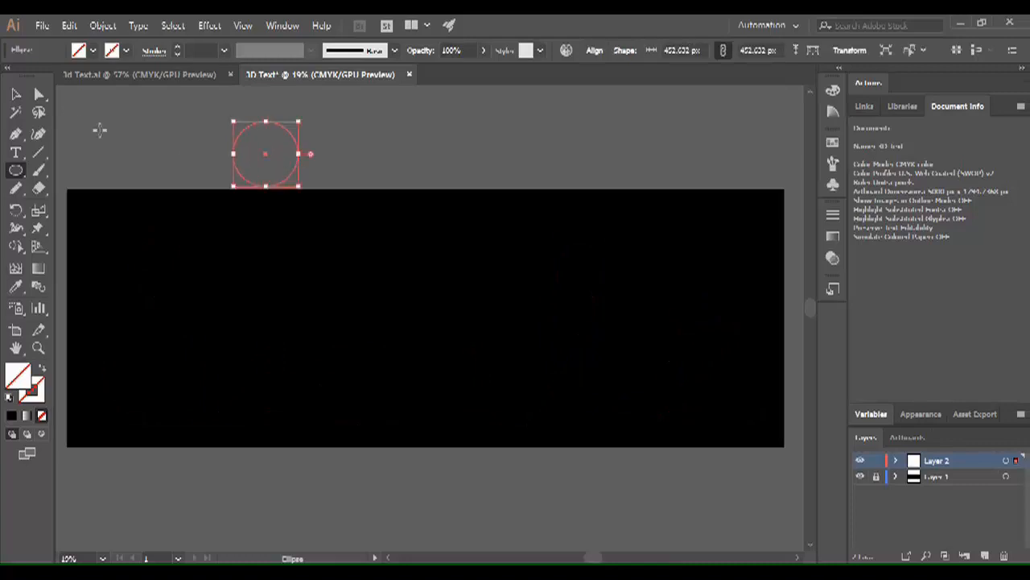
{"action": "left_click", "coordinate": [16, 95]}
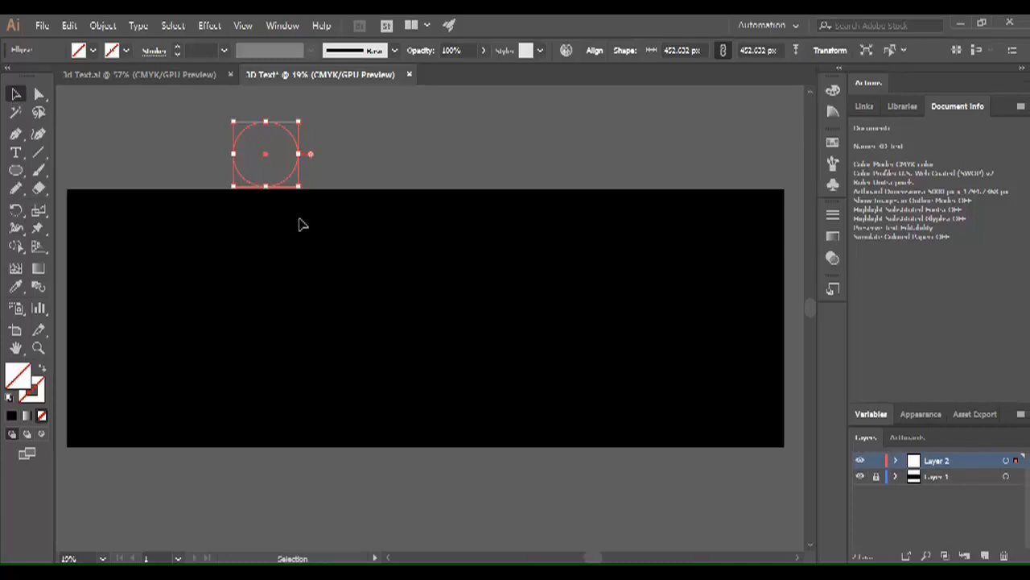
Fill the circle with a linear gradient, setting its start color to yellow and its end color to teal
{"action": "left_click", "coordinate": [829, 238]}
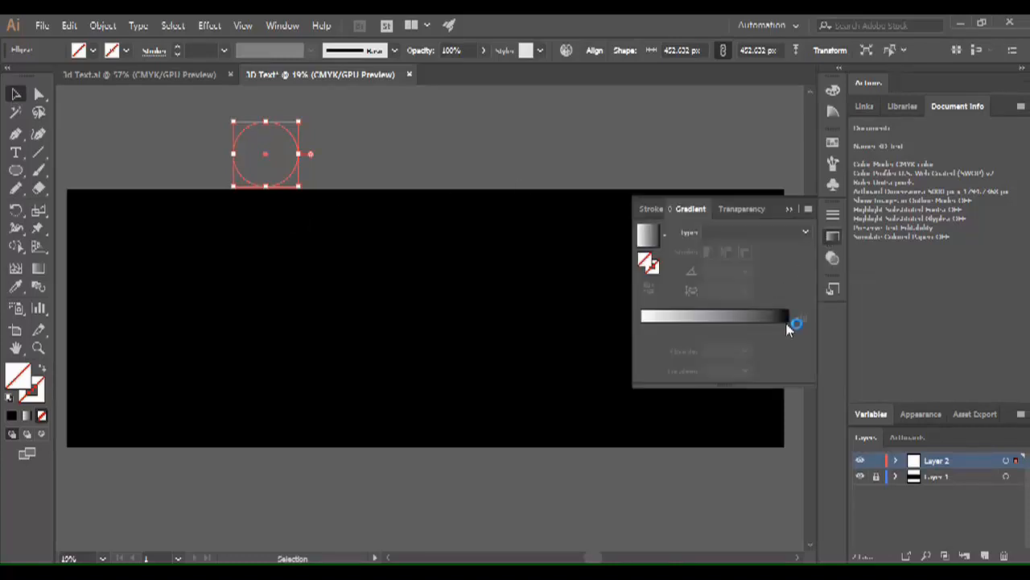
{"action": "left_click", "coordinate": [786, 319]}
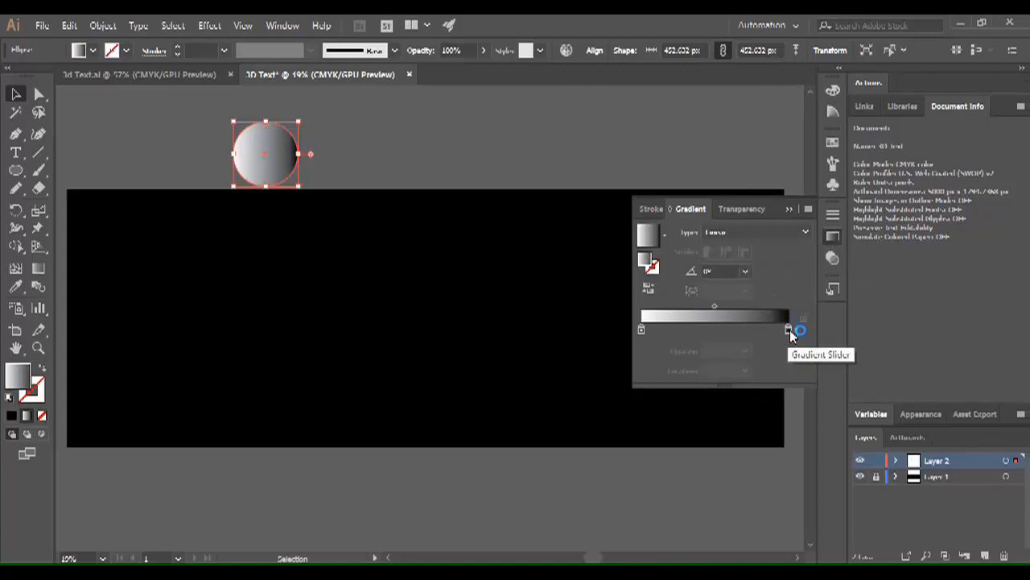
{"action": "double_click", "coordinate": [788, 330]}
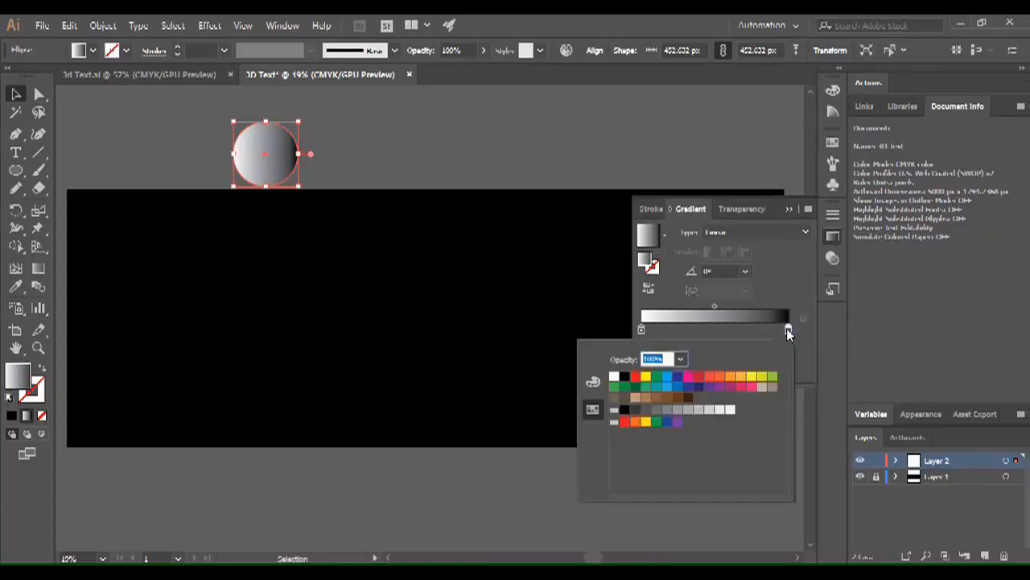
{"action": "left_click", "coordinate": [657, 387]}
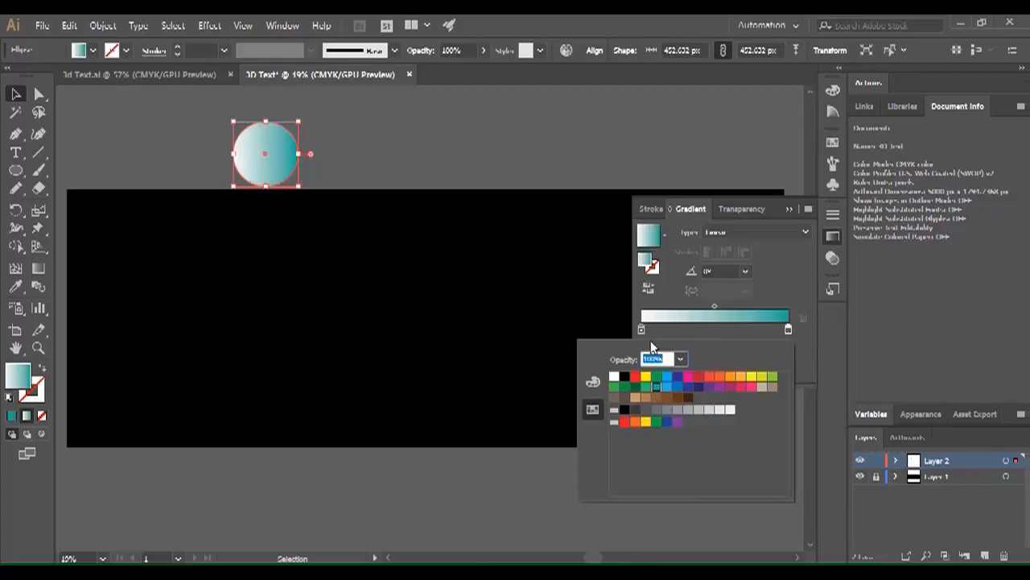
{"action": "left_click", "coordinate": [641, 330]}
{"action": "double_click", "coordinate": [642, 329]}
{"action": "left_click", "coordinate": [750, 377]}
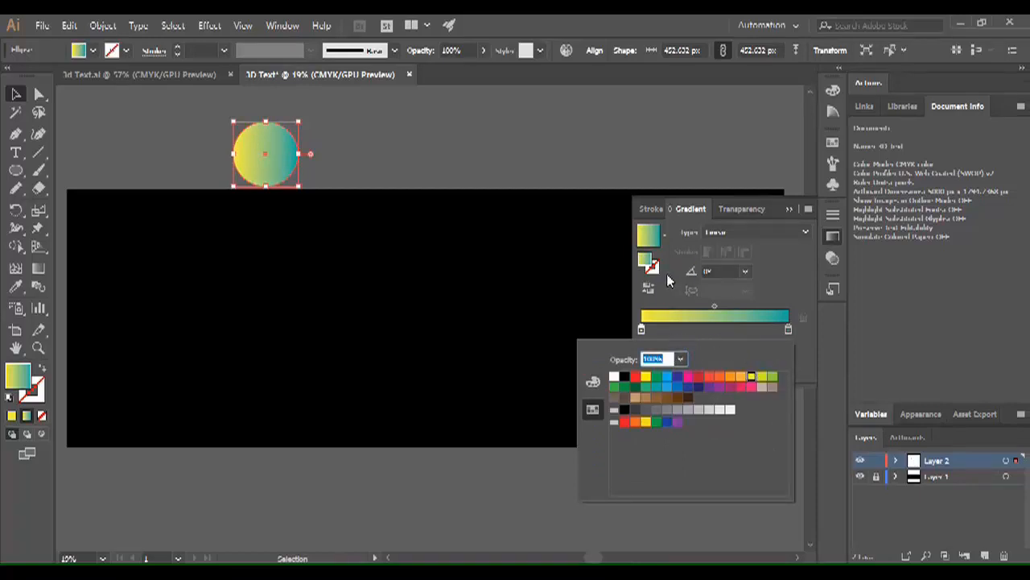
Reverse the circle's gradient and shift its midpoint to about 79% toward the yellow end
{"action": "left_click", "coordinate": [648, 290]}
{"action": "left_click", "coordinate": [649, 291]}
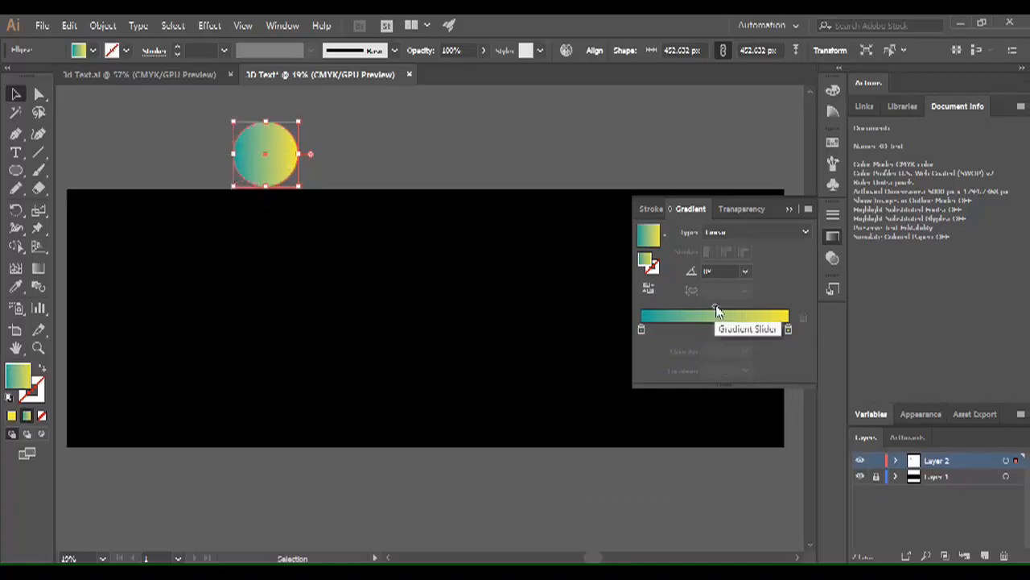
{"action": "left_click_drag", "start_coordinate": [714, 307], "coordinate": [760, 306]}
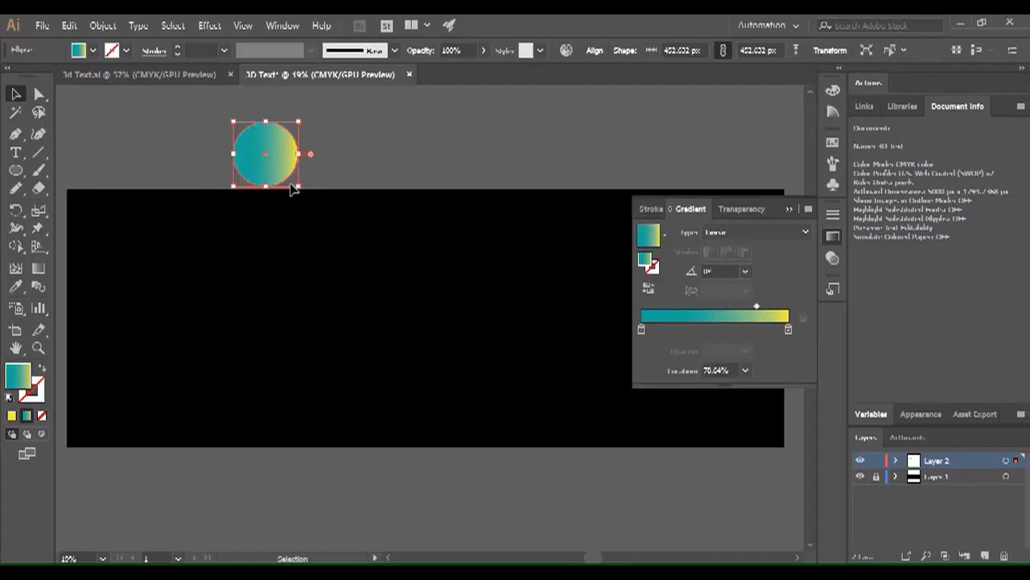
{"action": "left_click", "coordinate": [792, 210]}
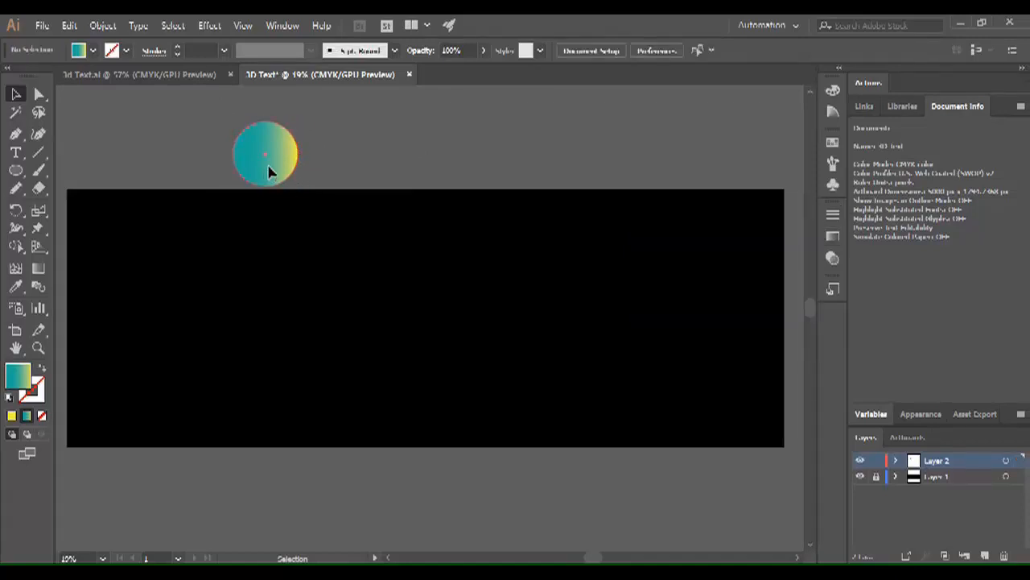
Duplicate the gradient circle horizontally, placing the copy a short gap to the right of the original
{"action": "left_click", "coordinate": [269, 171]}
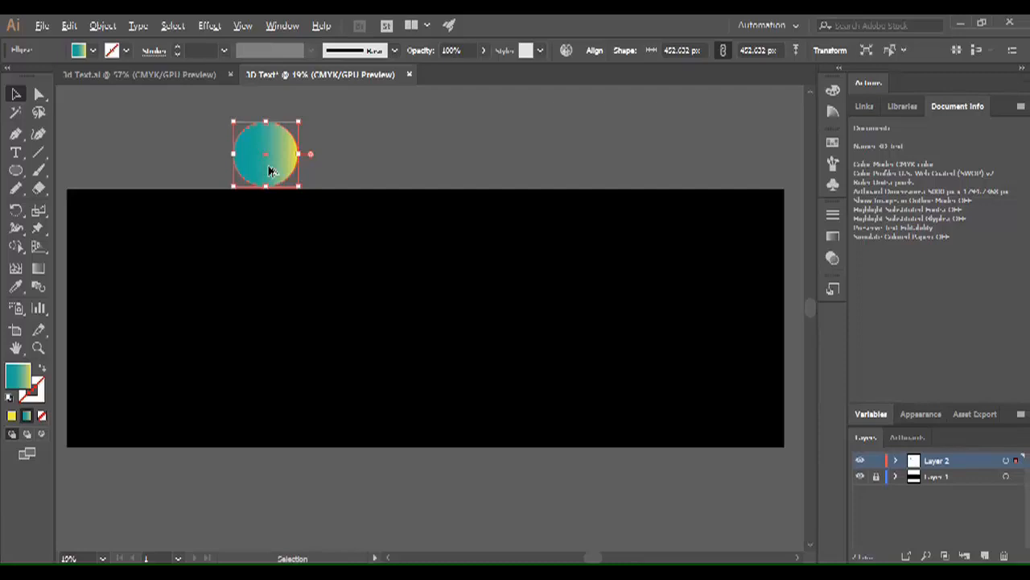
{"action": "left_click", "coordinate": [270, 171], "text": "shift"}
{"action": "left_click", "coordinate": [264, 163]}
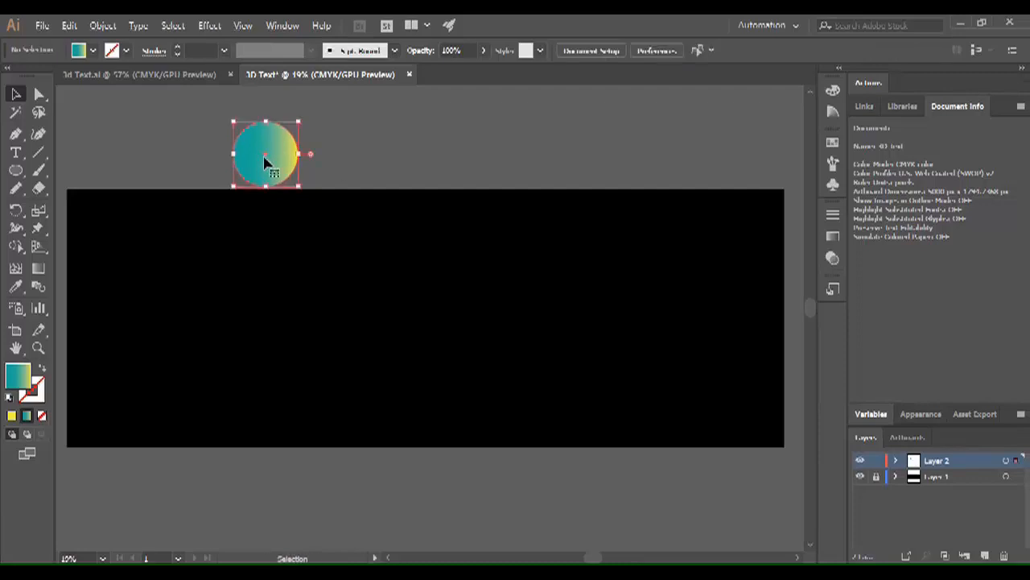
{"action": "left_click_drag", "start_coordinate": [264, 163], "coordinate": [388, 167]}
{"action": "left_click", "coordinate": [480, 165]}
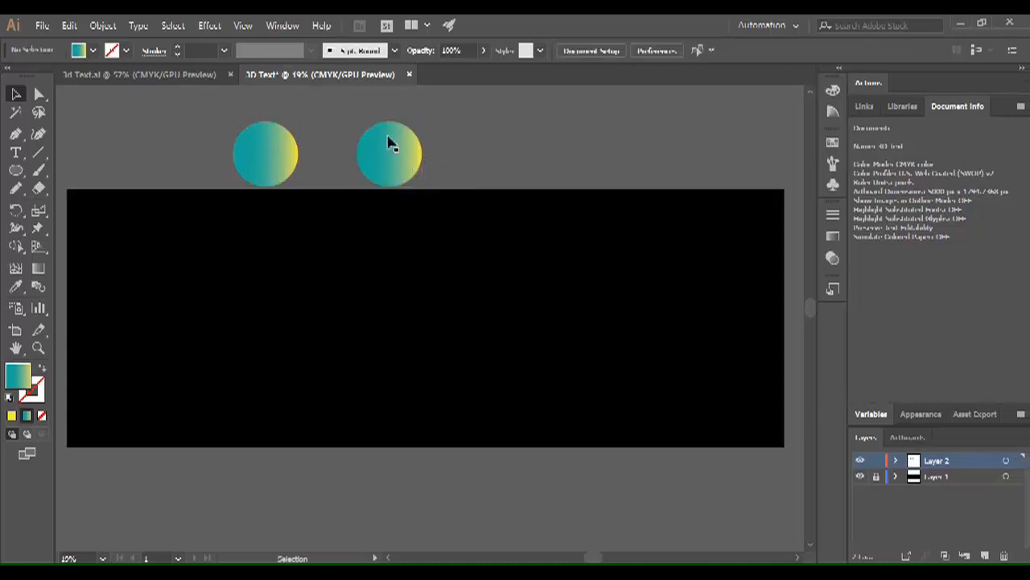
Select both gradient circles and make a blend between them
{"action": "left_click", "coordinate": [254, 158]}
{"action": "left_click", "coordinate": [94, 26]}
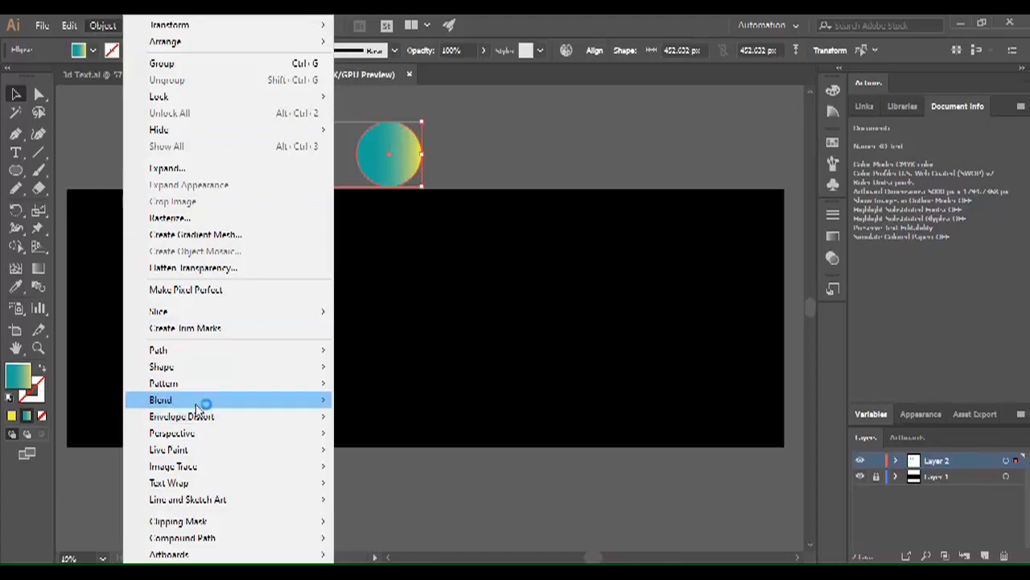
{"action": "mouse_move", "coordinate": [199, 402]}
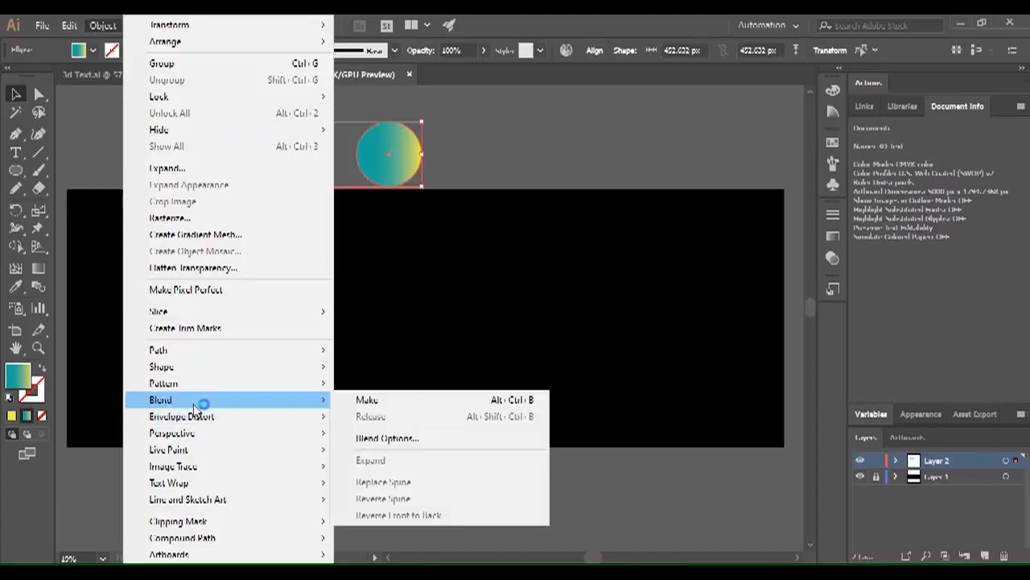
{"action": "left_click", "coordinate": [383, 402]}
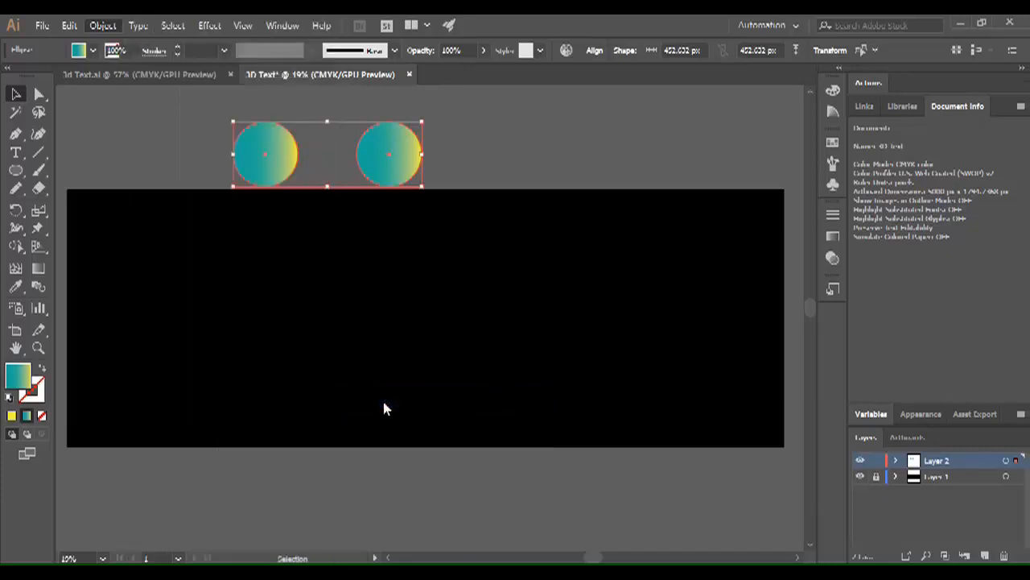
Select the gradient-circle blend with the pencil-drawn Smile path and replace the blend's spine with that path
{"action": "left_click", "coordinate": [502, 162]}
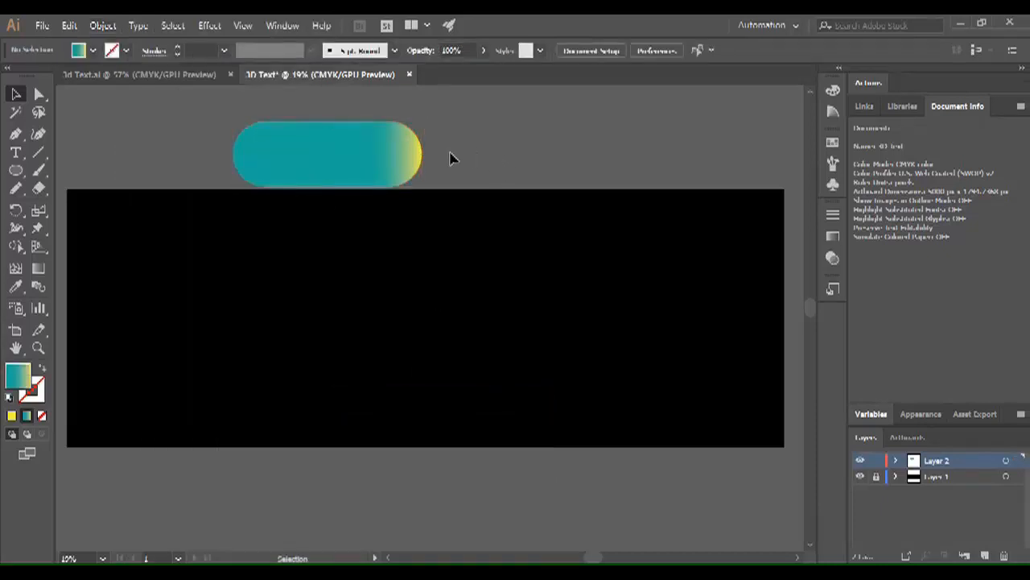
{"action": "left_click", "coordinate": [380, 168]}
{"action": "left_click", "coordinate": [426, 156]}
{"action": "left_click", "coordinate": [267, 165]}
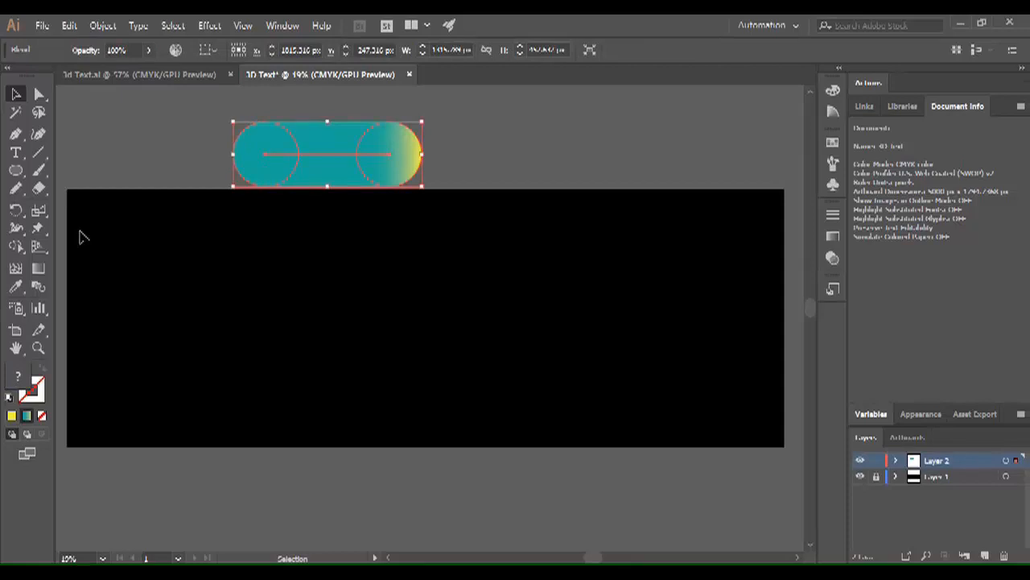
{"action": "left_click_drag", "start_coordinate": [81, 228], "coordinate": [765, 420]}
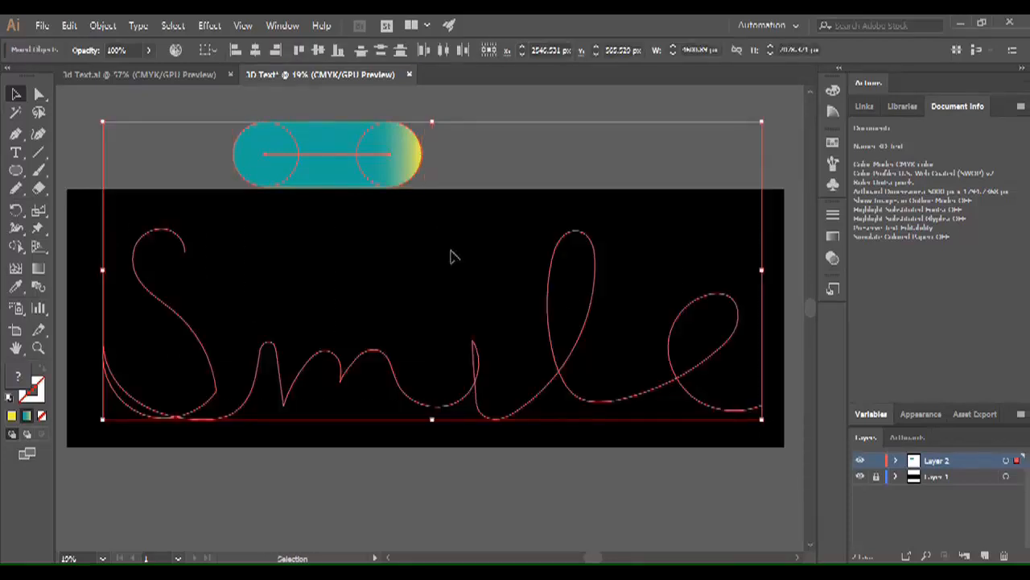
{"action": "left_click", "coordinate": [102, 25]}
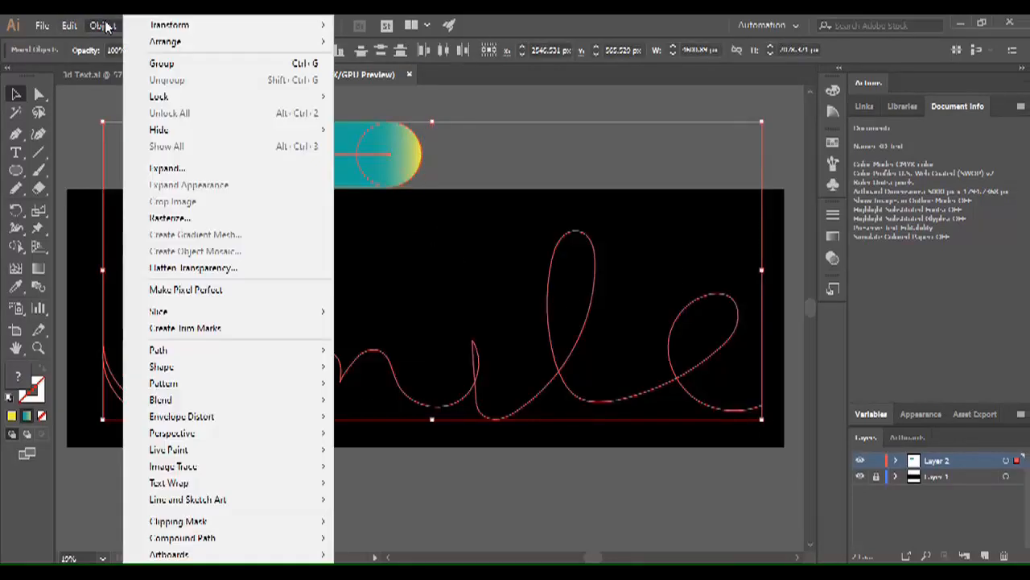
{"action": "mouse_move", "coordinate": [177, 406]}
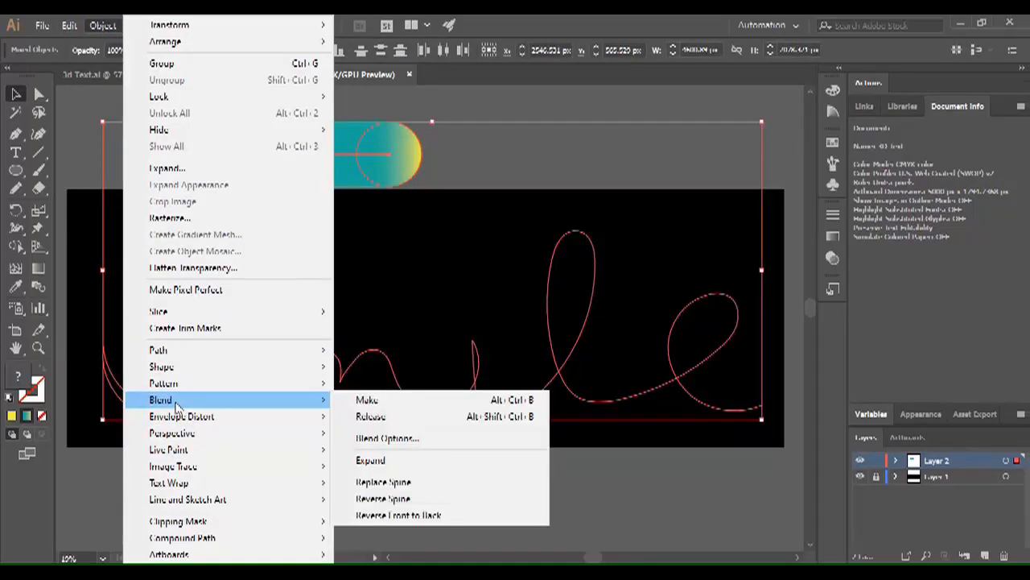
{"action": "left_click", "coordinate": [384, 482]}
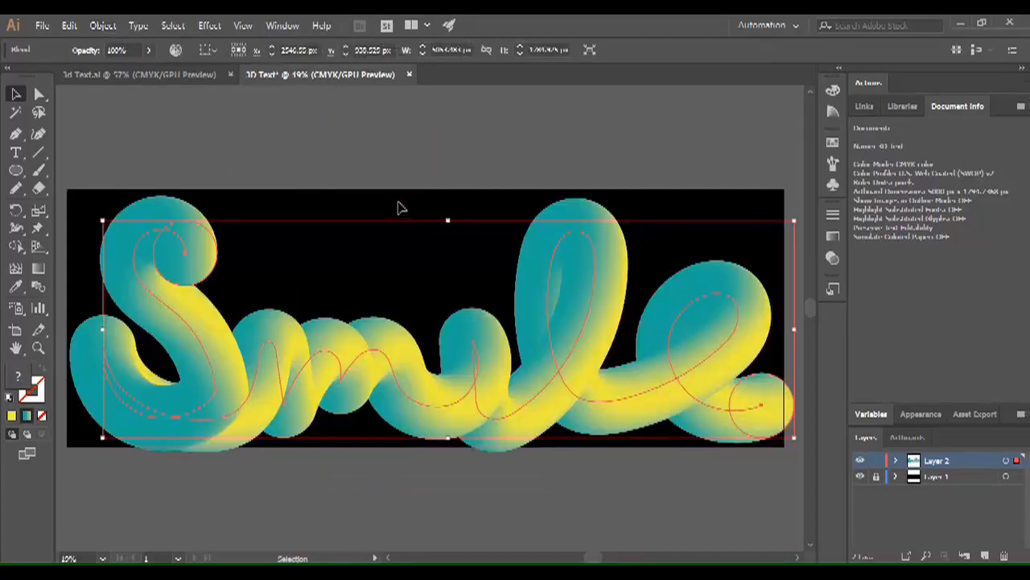
{"action": "left_click", "coordinate": [368, 206]}
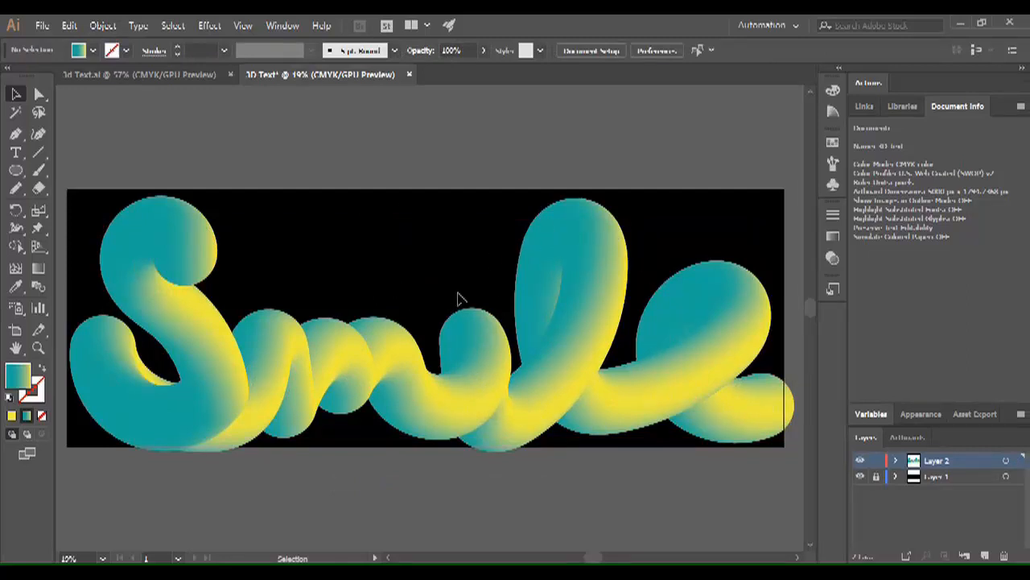
Undo the stray move of the lettering and the spine replacement, restoring the separate blend and Smile path
{"action": "key", "text": "ctrl+1"}
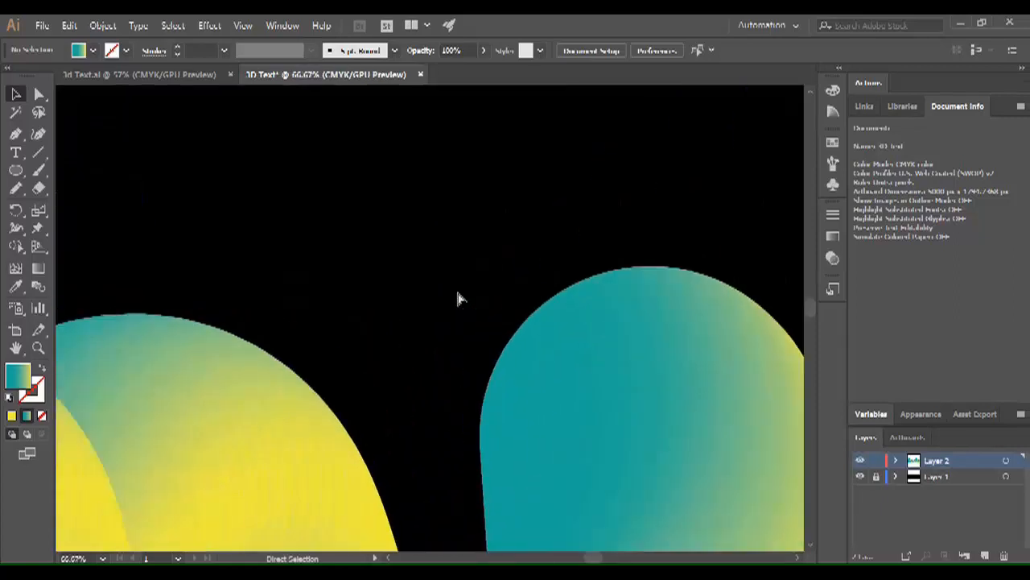
{"action": "key", "text": "ctrl+equal"}
{"action": "left_click_drag", "start_coordinate": [620, 357], "coordinate": [203, 193]}
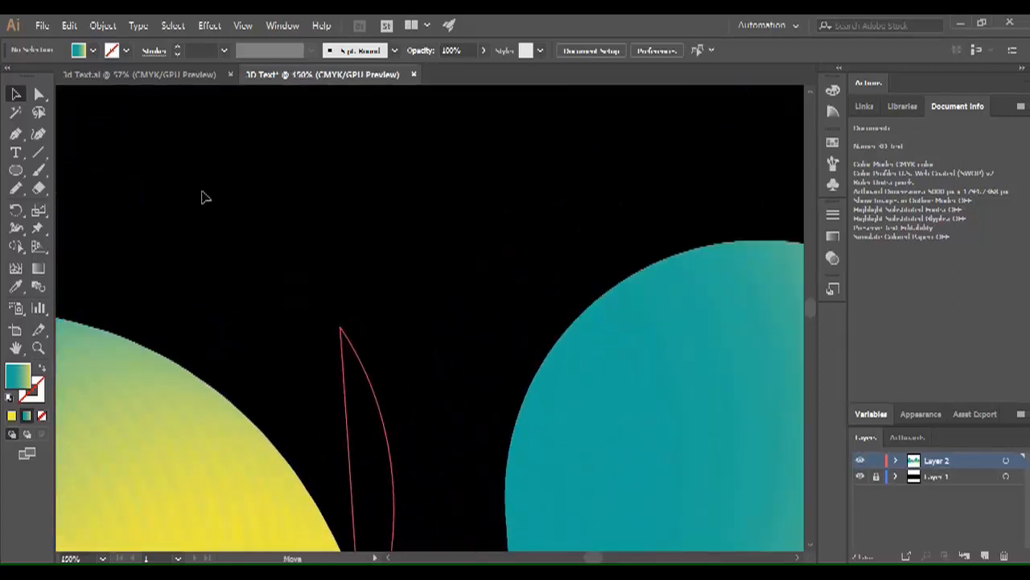
{"action": "key", "text": "ctrl+z"}
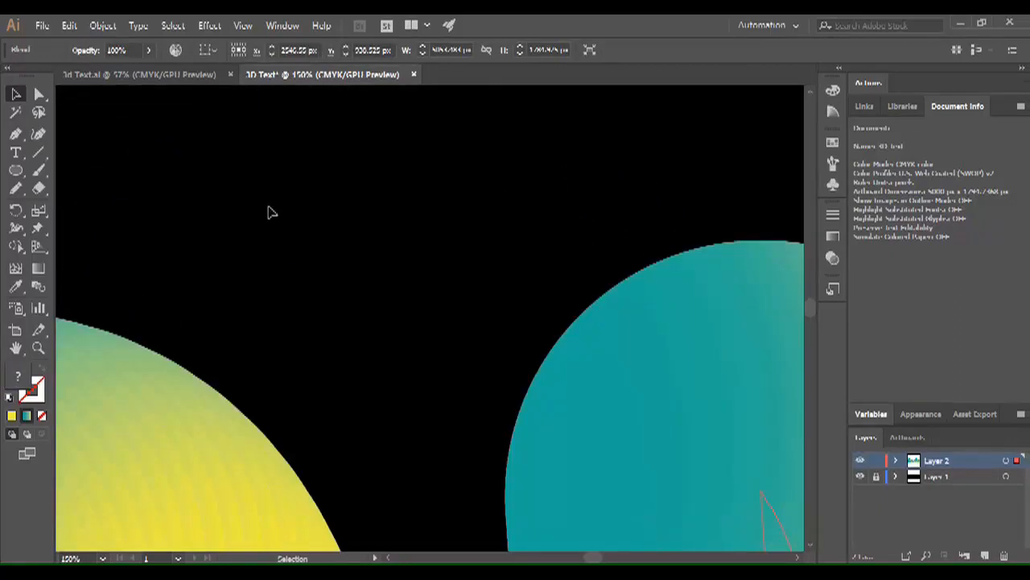
{"action": "key", "text": "ctrl+0"}
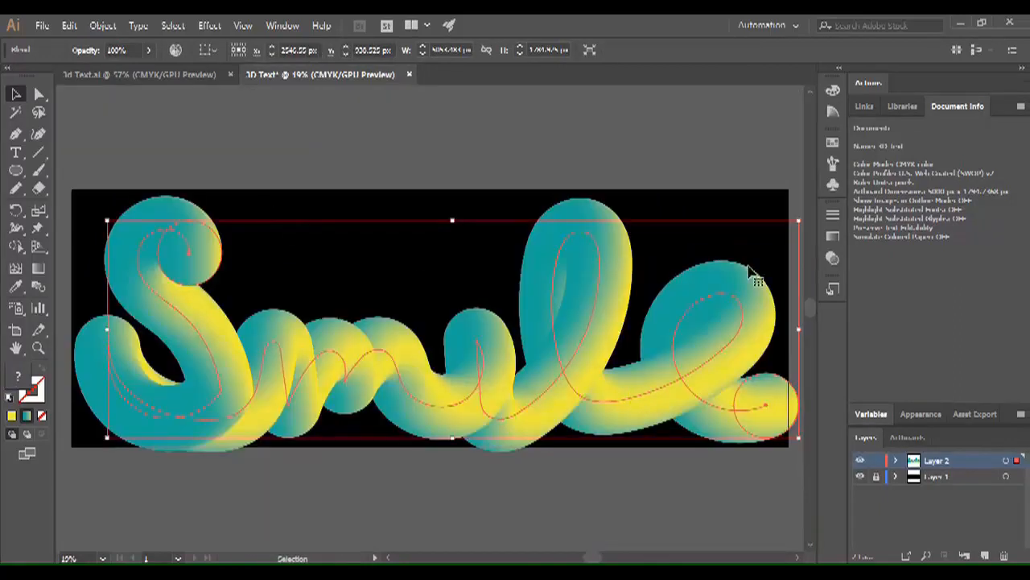
{"action": "left_click", "coordinate": [712, 200]}
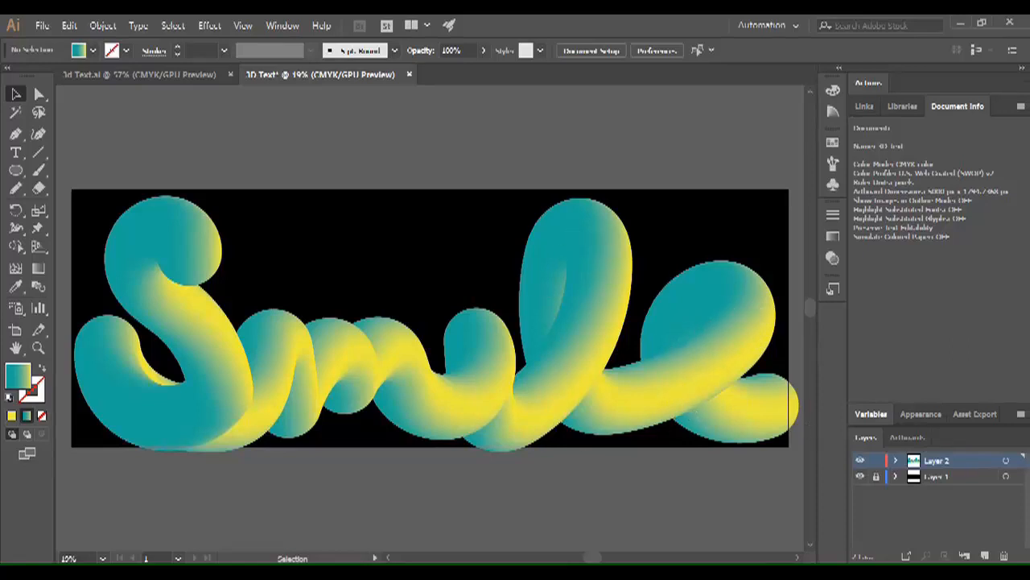
{"action": "left_click_drag", "start_coordinate": [589, 560], "coordinate": [589, 561]}
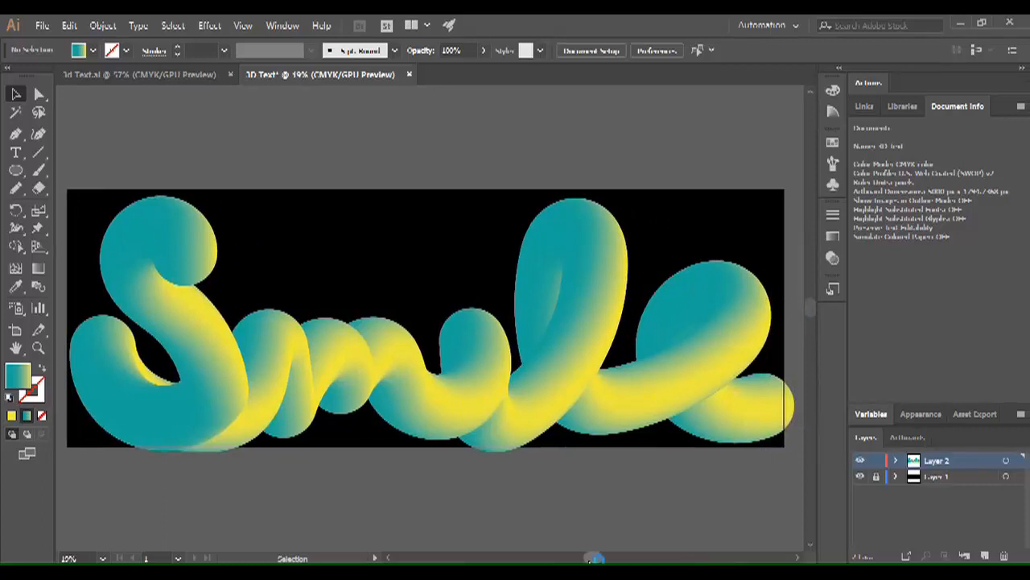
{"action": "key", "text": "a"}
{"action": "key", "text": "ctrl+z"}
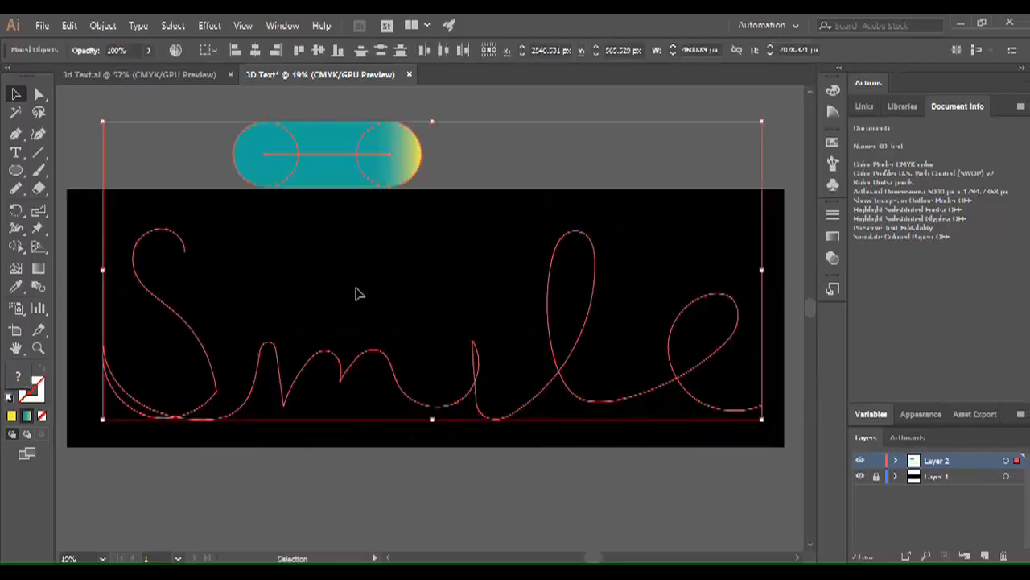
Scale the gradient-circle blend above the artboard down to about 1137 px wide and 311 px high
{"action": "left_click", "coordinate": [358, 294]}
{"action": "left_click", "coordinate": [356, 182]}
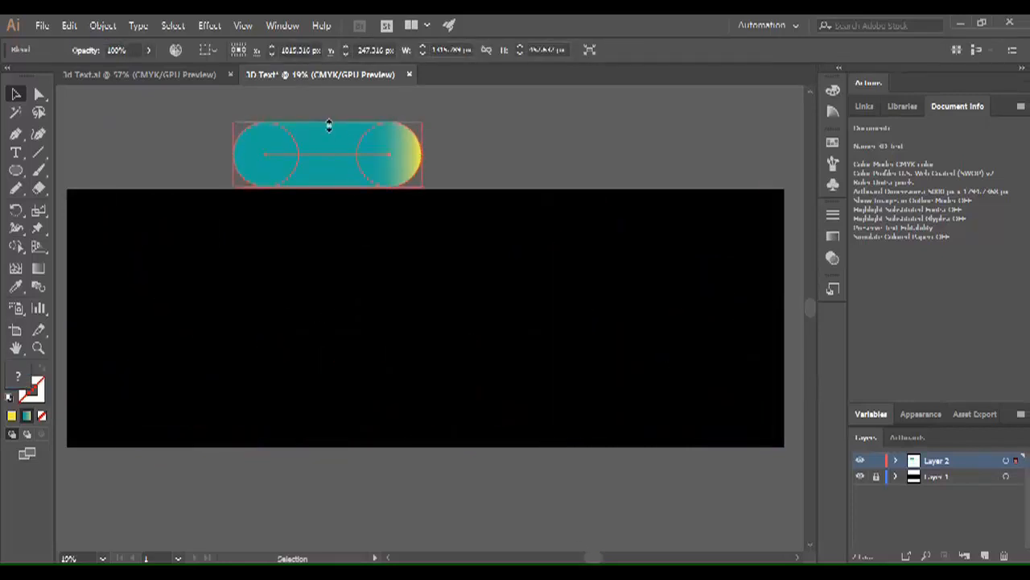
{"action": "left_click_drag", "start_coordinate": [329, 125], "coordinate": [329, 144]}
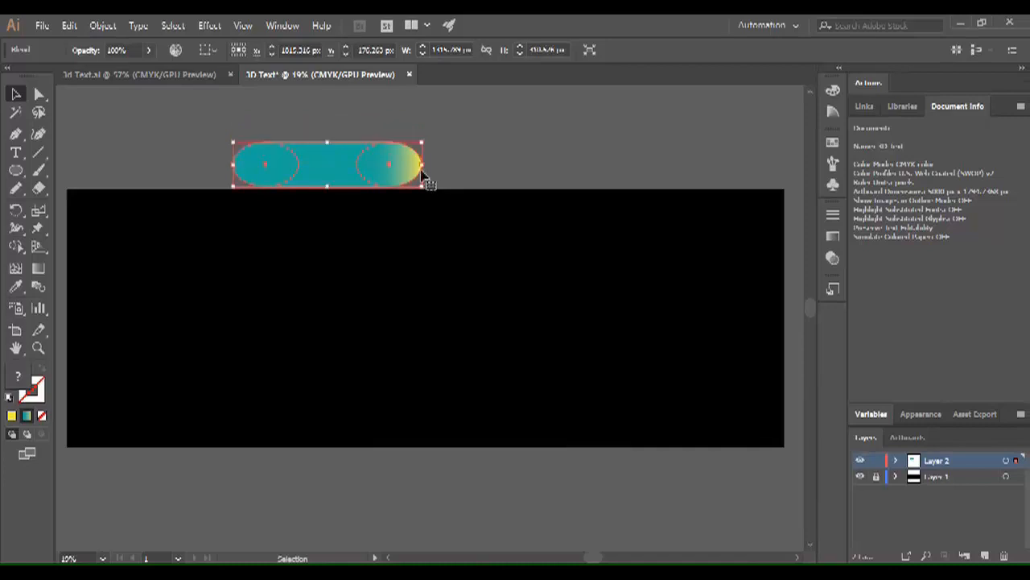
{"action": "left_click_drag", "start_coordinate": [422, 175], "coordinate": [396, 170]}
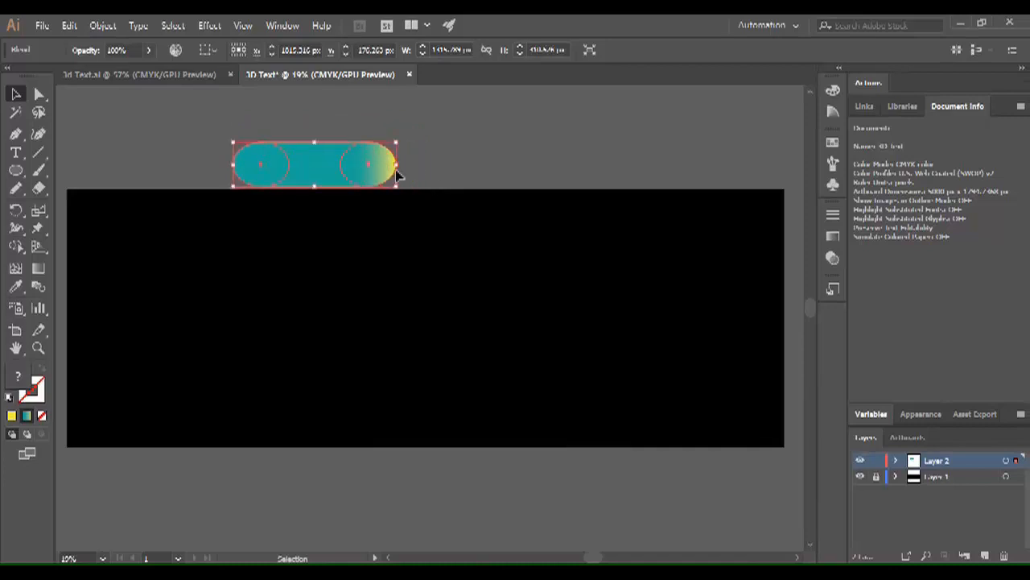
{"action": "left_click", "coordinate": [457, 161]}
Try the resized blend on the Smile path by replacing its spine, and undo the replacement
{"action": "left_click", "coordinate": [345, 173]}
{"action": "left_click_drag", "start_coordinate": [125, 119], "coordinate": [770, 460]}
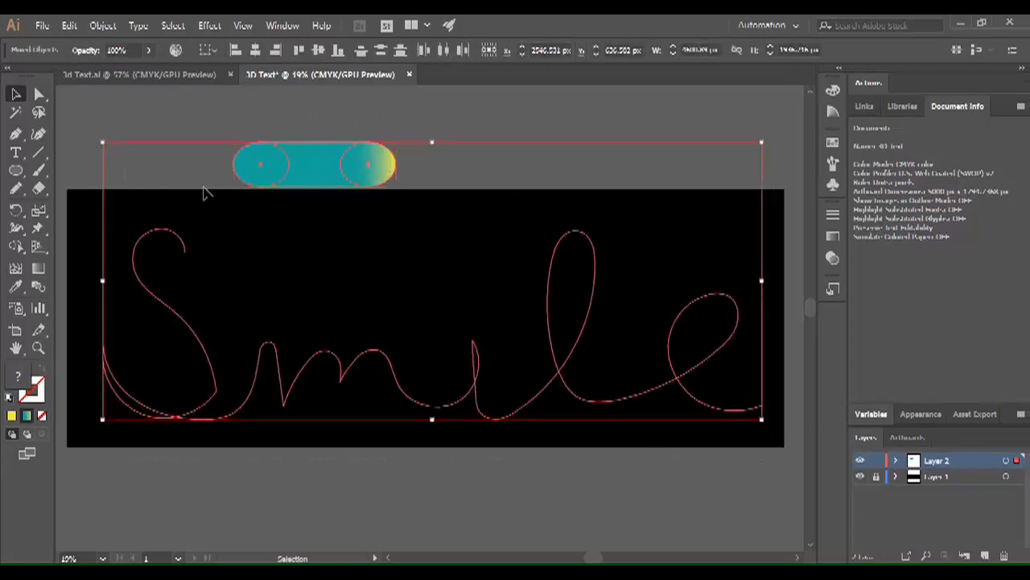
{"action": "left_click", "coordinate": [103, 26]}
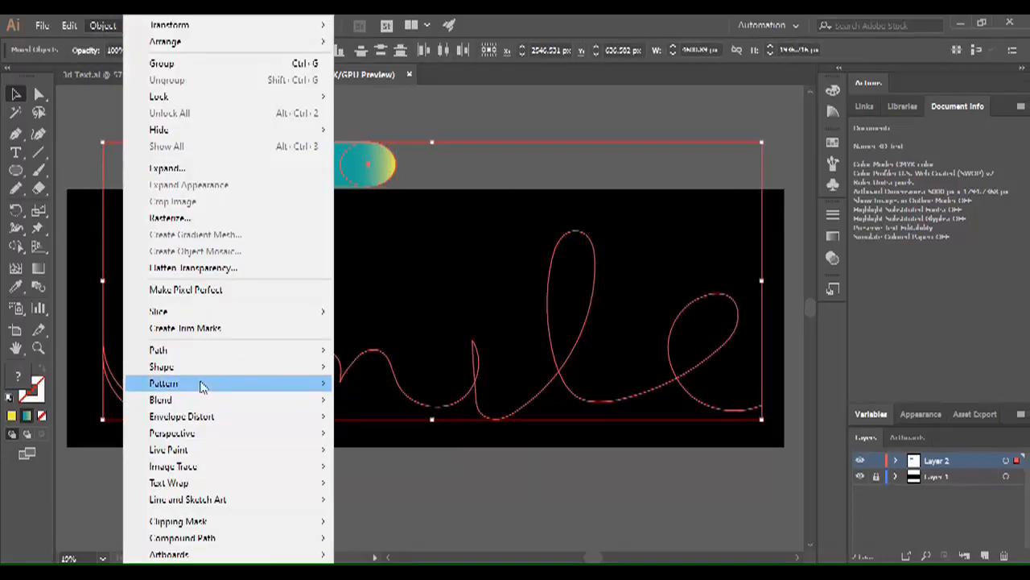
{"action": "mouse_move", "coordinate": [191, 405]}
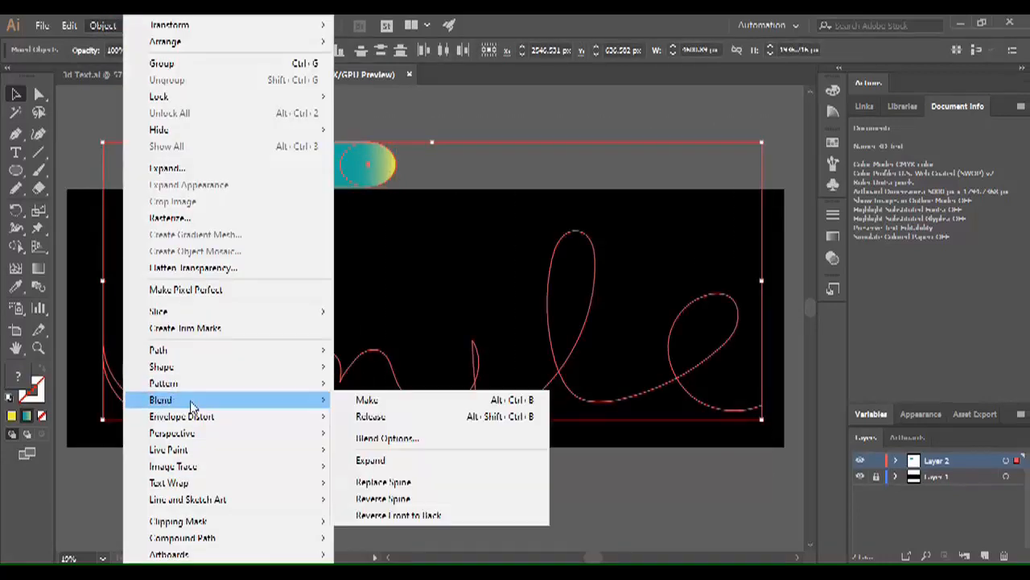
{"action": "left_click", "coordinate": [394, 483]}
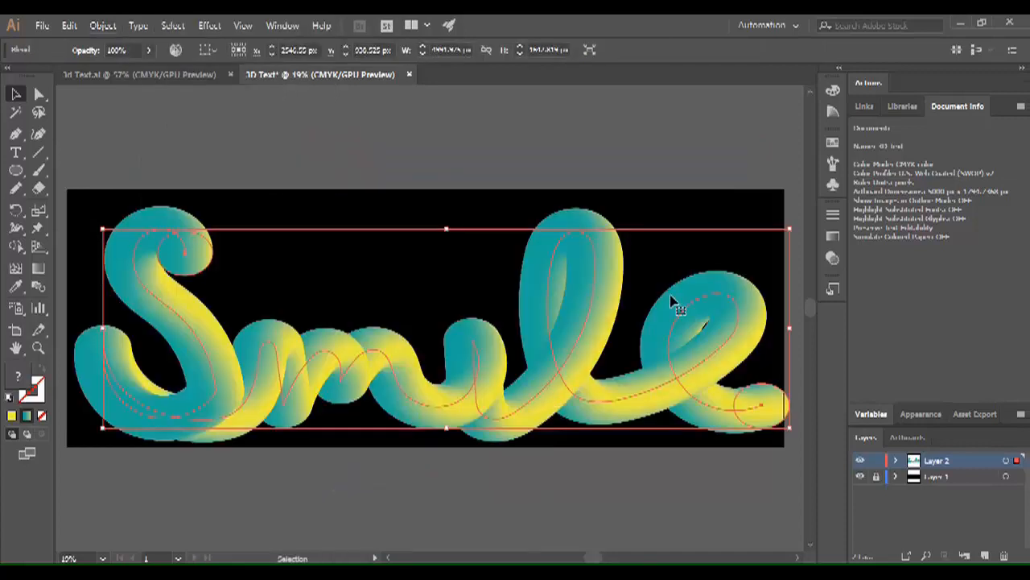
{"action": "left_click", "coordinate": [697, 212]}
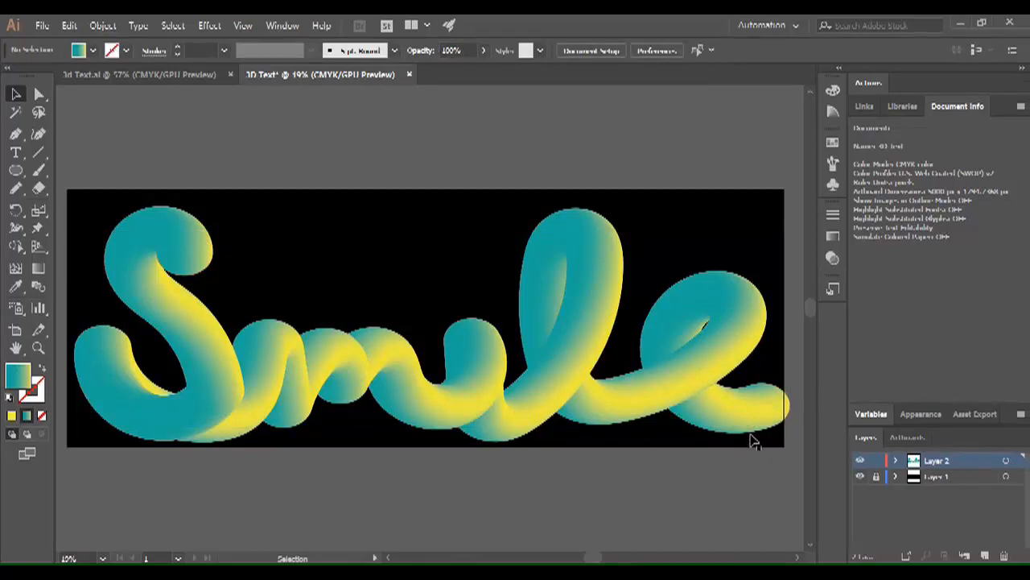
{"action": "key", "text": "ctrl+z"}
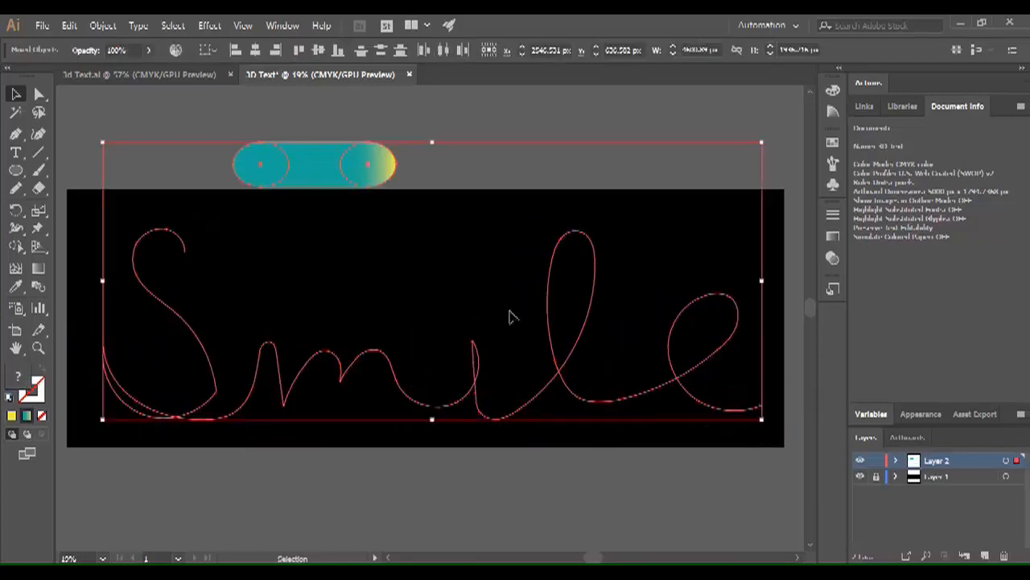
Shrink the gradient blend further to about 205 px high, narrowing its width so the end shapes stay roughly round
{"action": "left_click", "coordinate": [330, 153]}
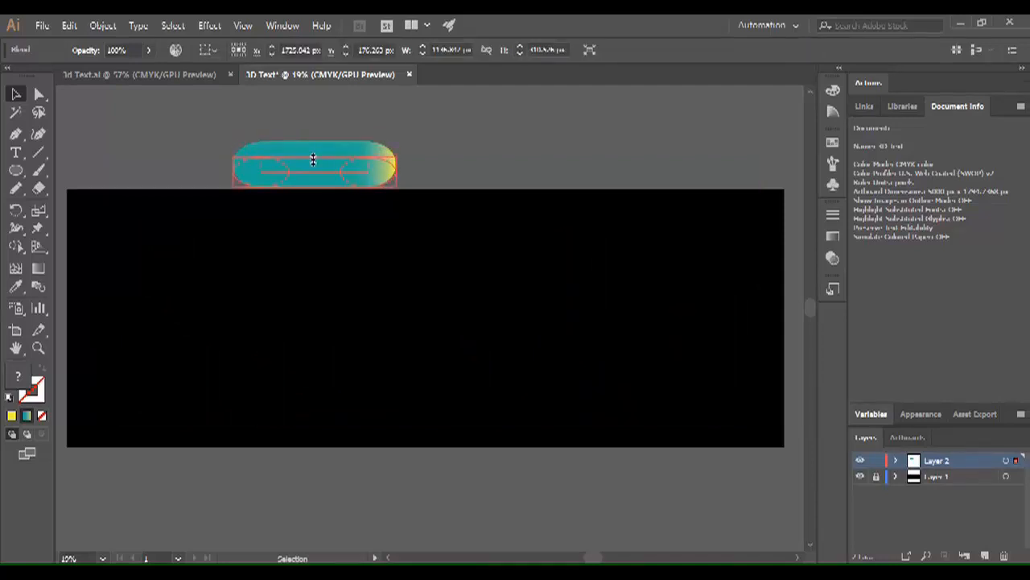
{"action": "left_click_drag", "start_coordinate": [313, 159], "coordinate": [314, 168]}
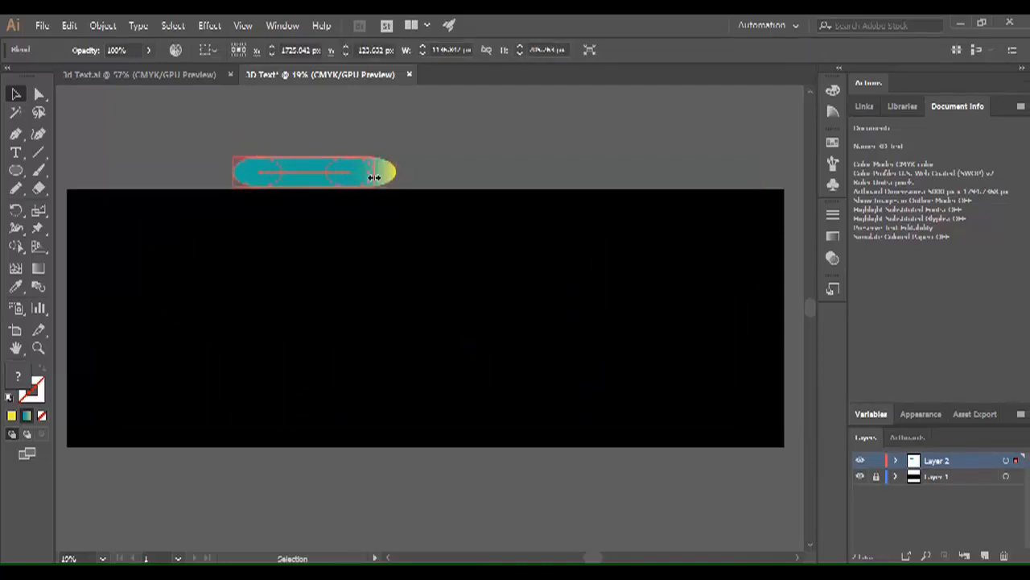
{"action": "left_click_drag", "start_coordinate": [358, 184], "coordinate": [357, 184]}
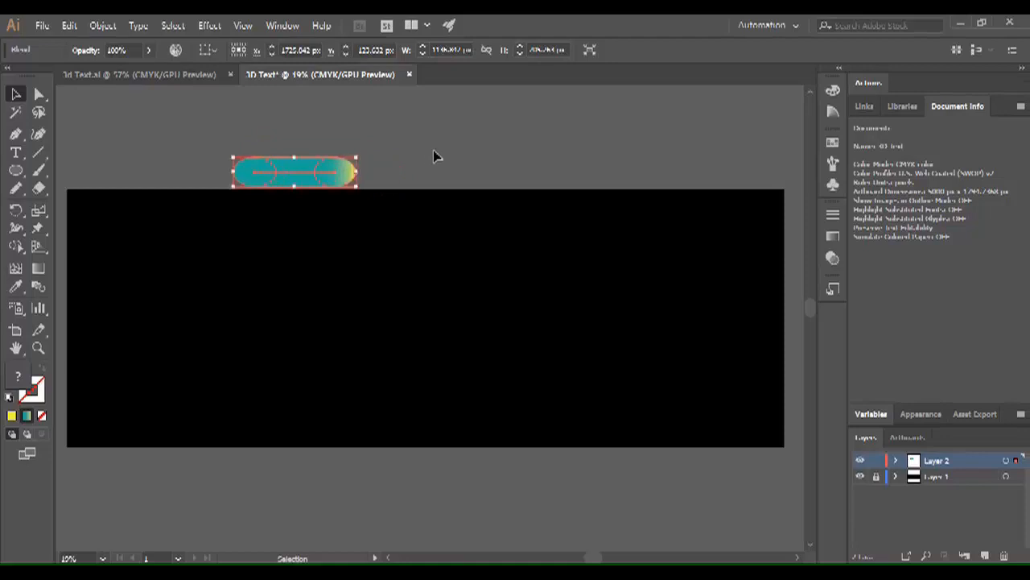
{"action": "left_click", "coordinate": [416, 156]}
Replace the spine of the thinner gradient blend with the Smile path to form the 3D lettering
{"action": "left_click", "coordinate": [336, 175]}
{"action": "left_click_drag", "start_coordinate": [108, 138], "coordinate": [792, 466]}
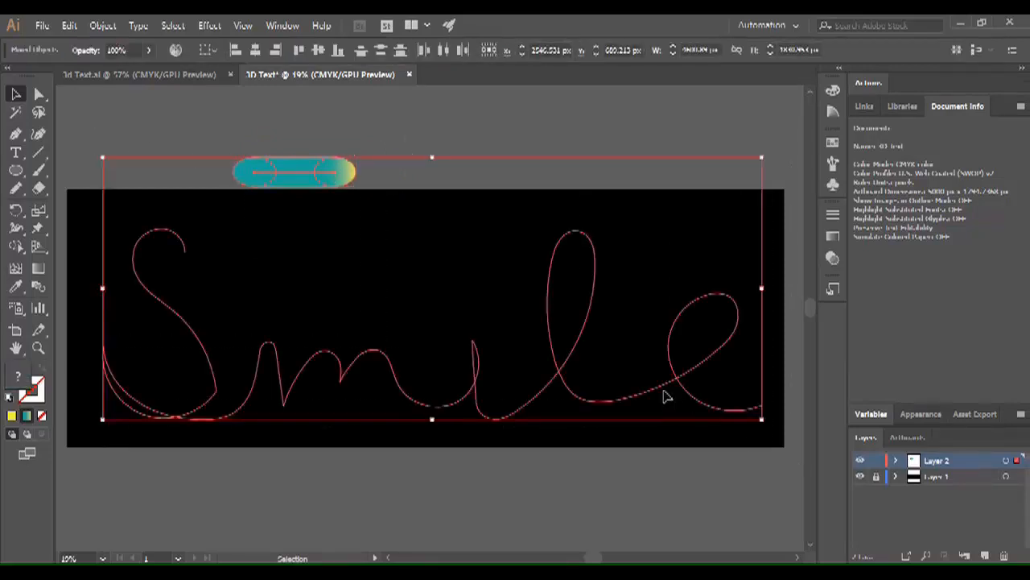
{"action": "left_click", "coordinate": [103, 25]}
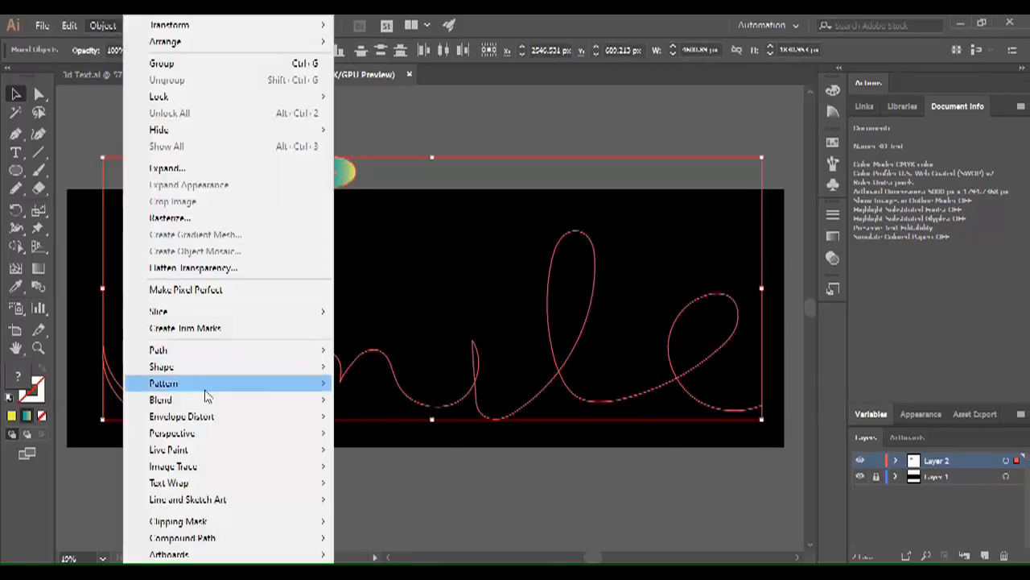
{"action": "mouse_move", "coordinate": [194, 400]}
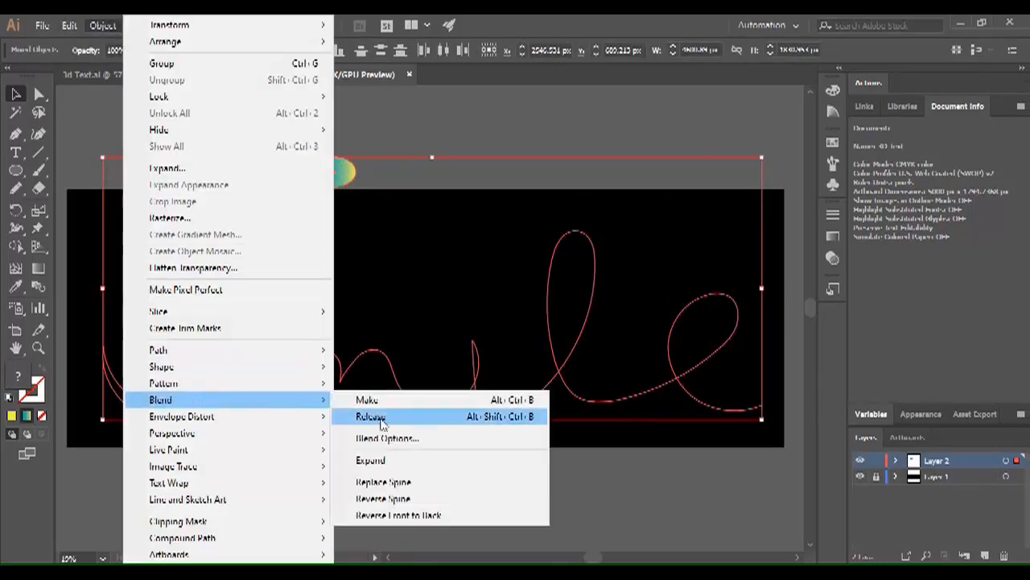
{"action": "left_click", "coordinate": [383, 481]}
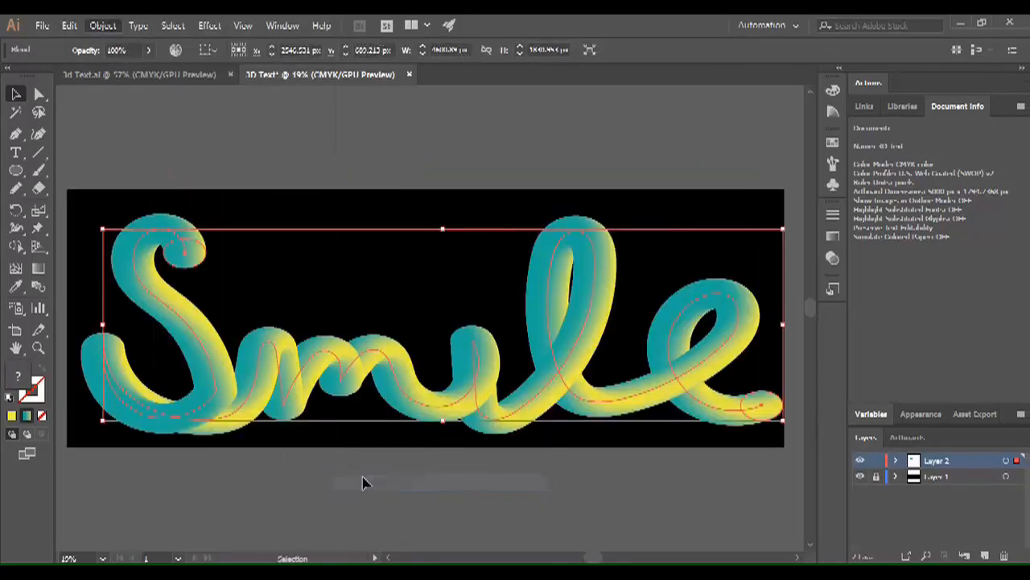
{"action": "left_click", "coordinate": [400, 203]}
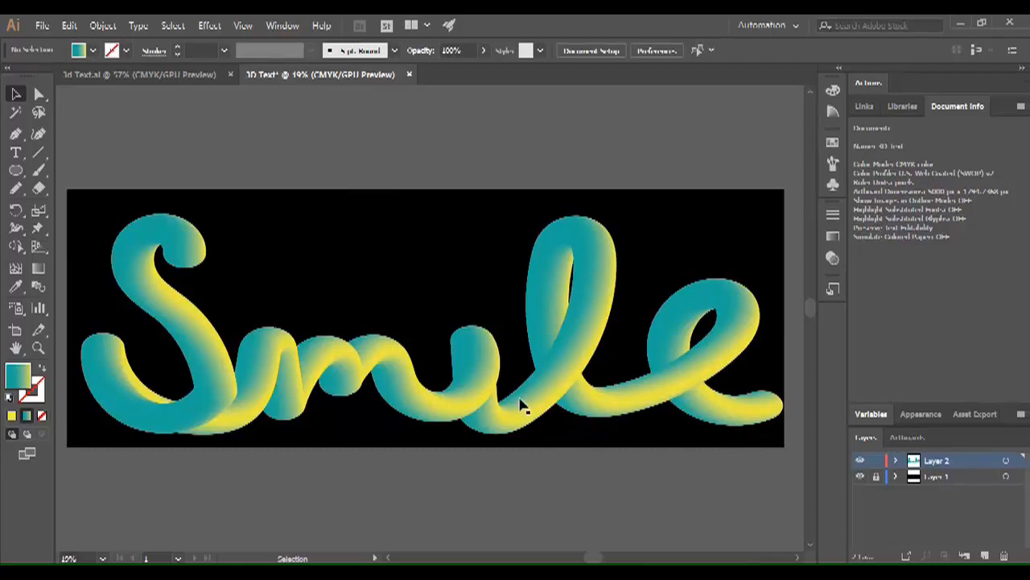
Move the Smile lettering slightly up and to the left so it sits fully within the black background
{"action": "left_click_drag", "start_coordinate": [520, 400], "coordinate": [512, 377]}
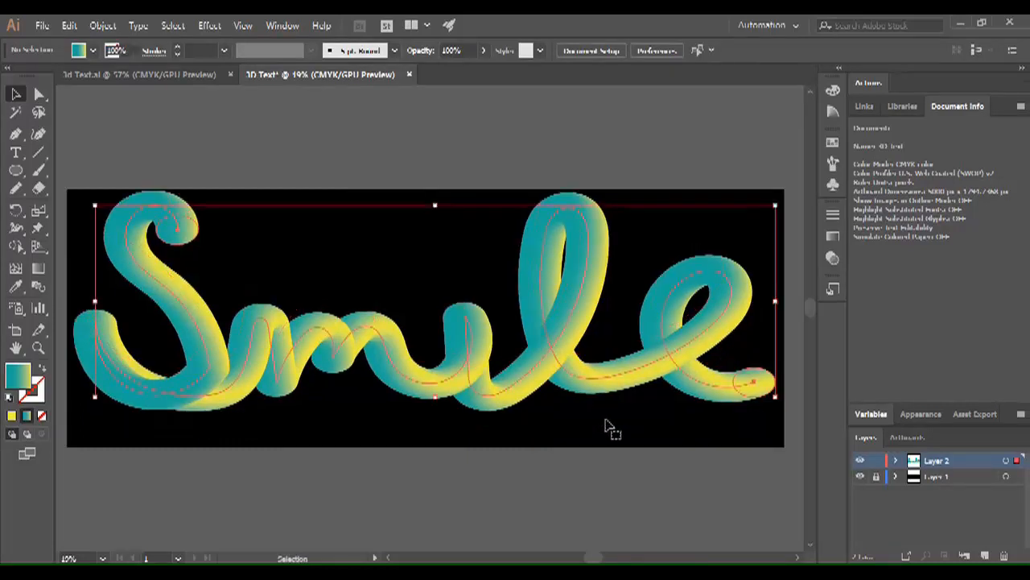
{"action": "left_click", "coordinate": [370, 416]}
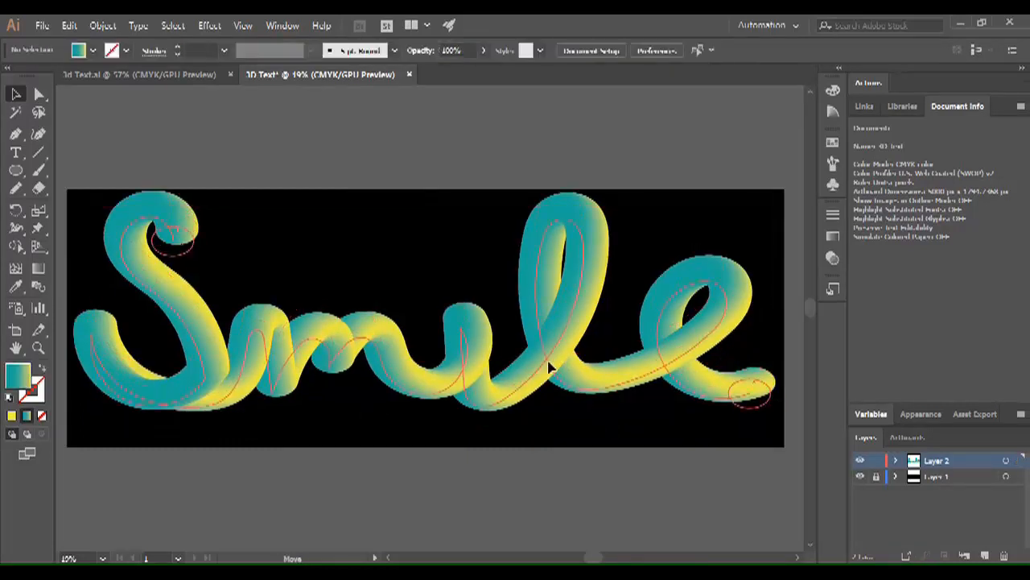
{"action": "key", "text": "ctrl+z"}
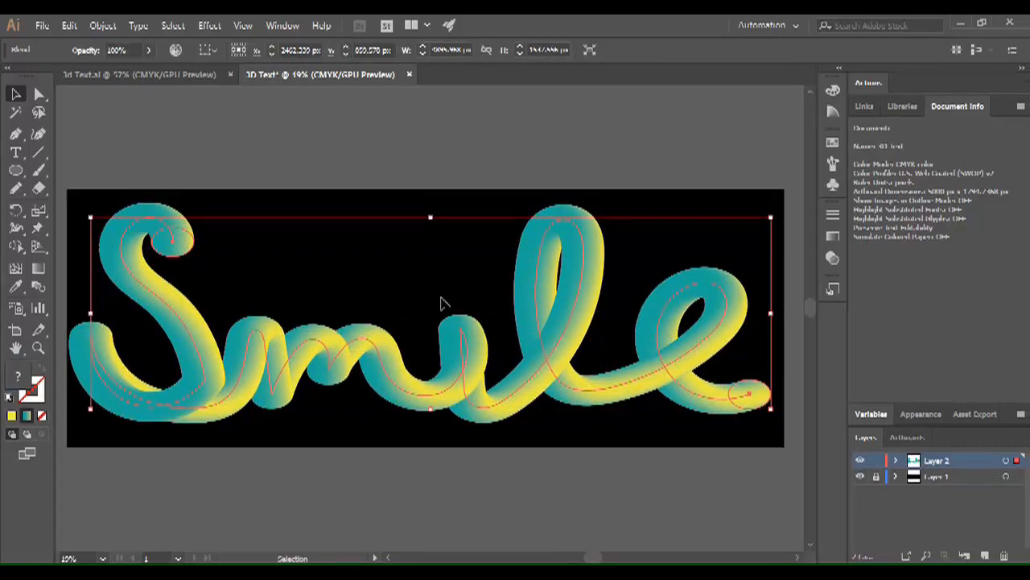
{"action": "left_click", "coordinate": [488, 211]}
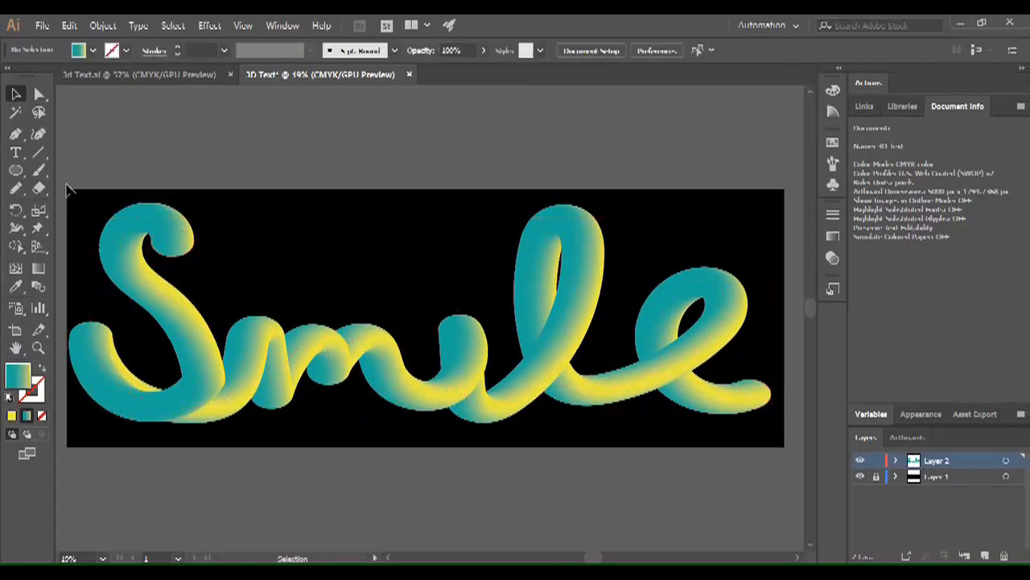
Draw a tiny closed pencil loop above the letter i to serve as the path of its dot
{"action": "left_click", "coordinate": [10, 191]}
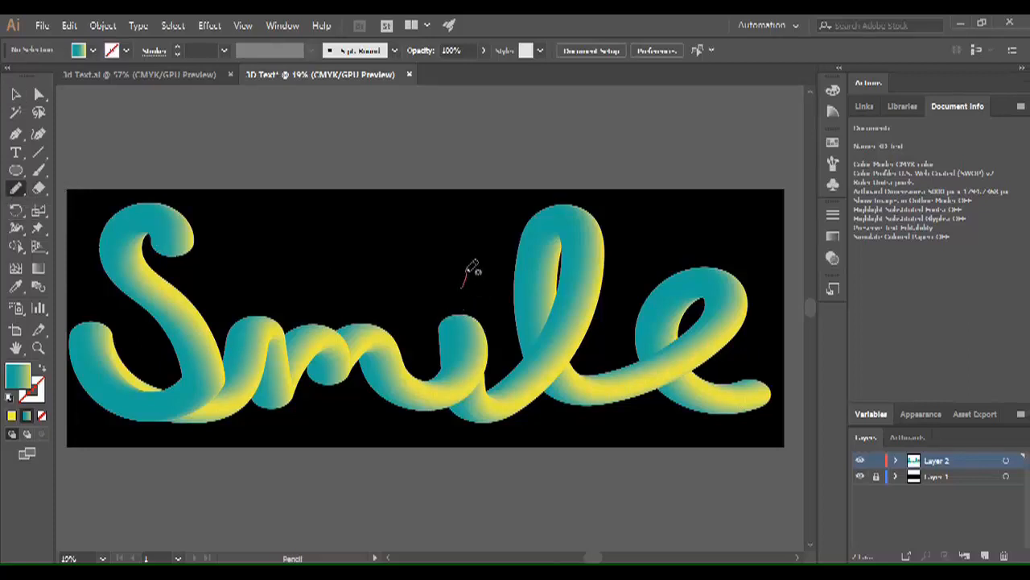
{"action": "left_click_drag", "start_coordinate": [461, 280], "coordinate": [457, 278]}
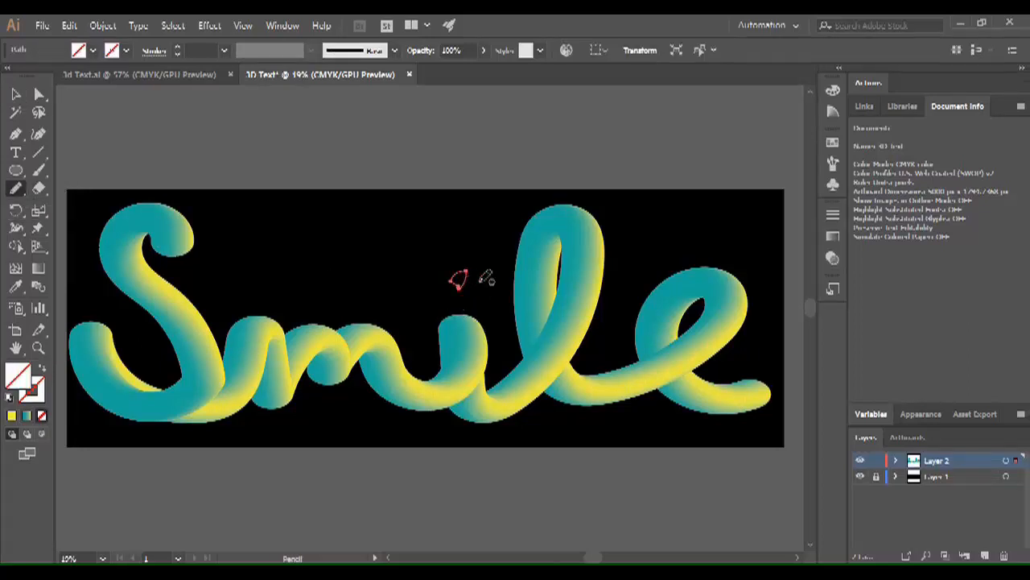
Draw a circle of about 268 by 247 px above the artboard and fill it with the teal-to-yellow gradient
{"action": "left_click", "coordinate": [15, 169]}
{"action": "key", "text": "Delete"}
{"action": "left_click_drag", "start_coordinate": [251, 138], "coordinate": [292, 174]}
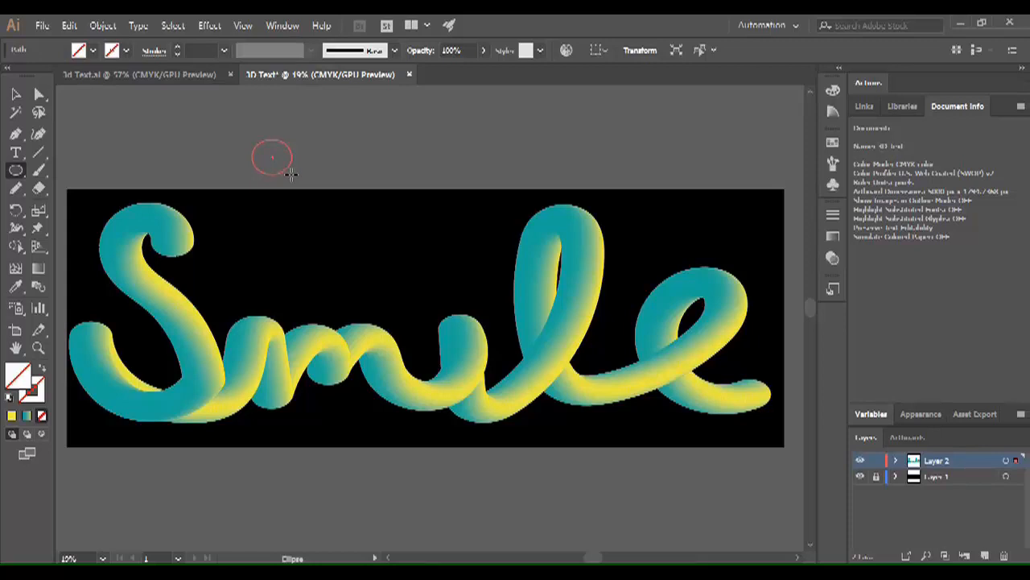
{"action": "left_click_drag", "start_coordinate": [291, 174], "coordinate": [292, 175]}
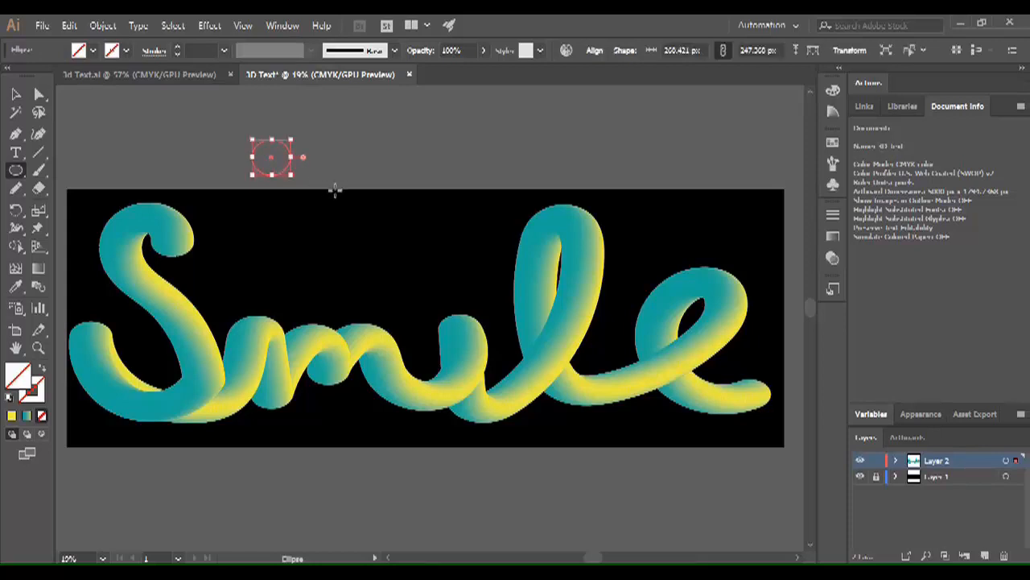
{"action": "left_click", "coordinate": [833, 236]}
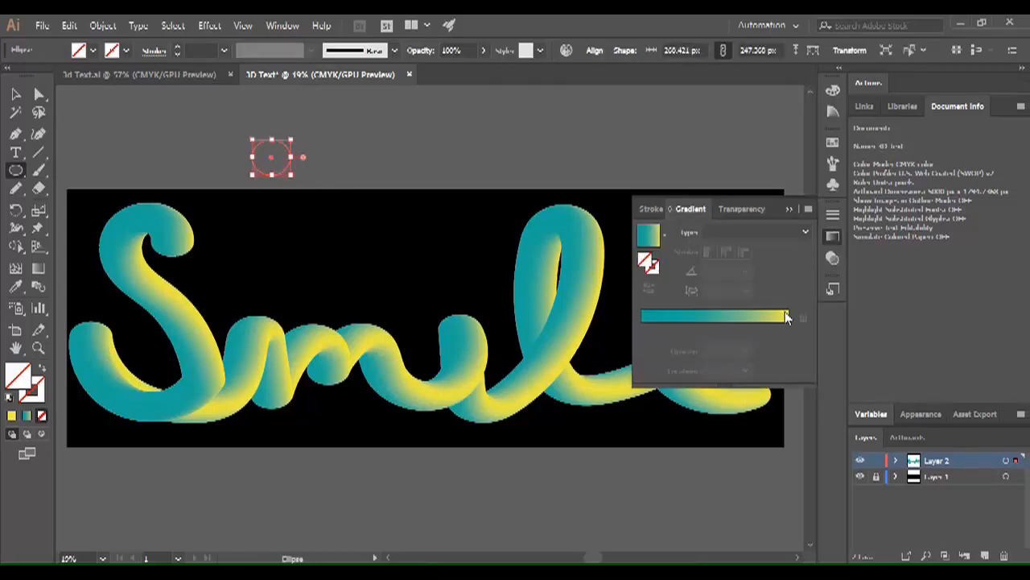
{"action": "left_click", "coordinate": [786, 315]}
{"action": "left_click", "coordinate": [790, 209]}
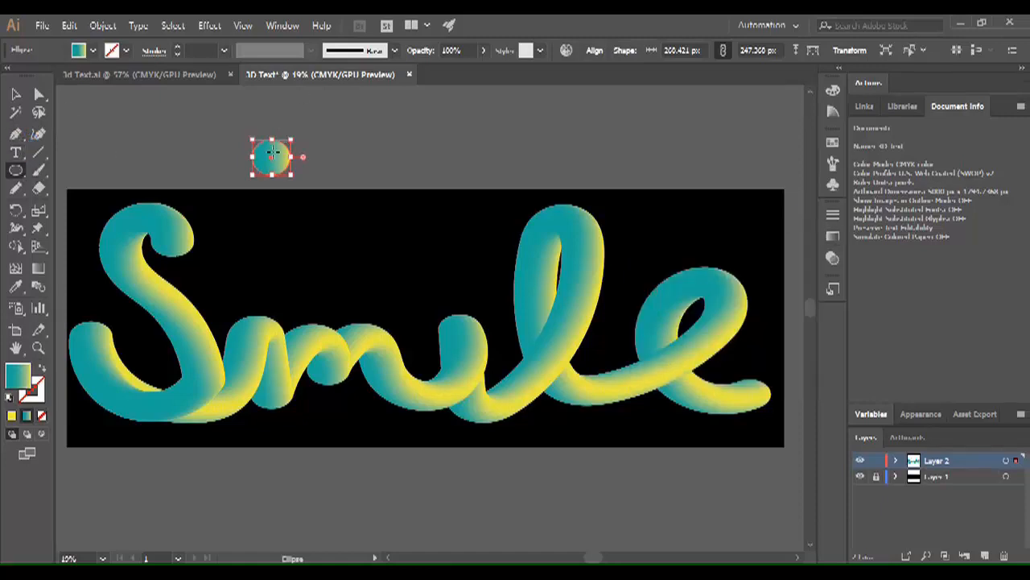
Duplicate the gradient circle a short distance to its right and make a blend between the two circles
{"action": "left_click", "coordinate": [15, 96]}
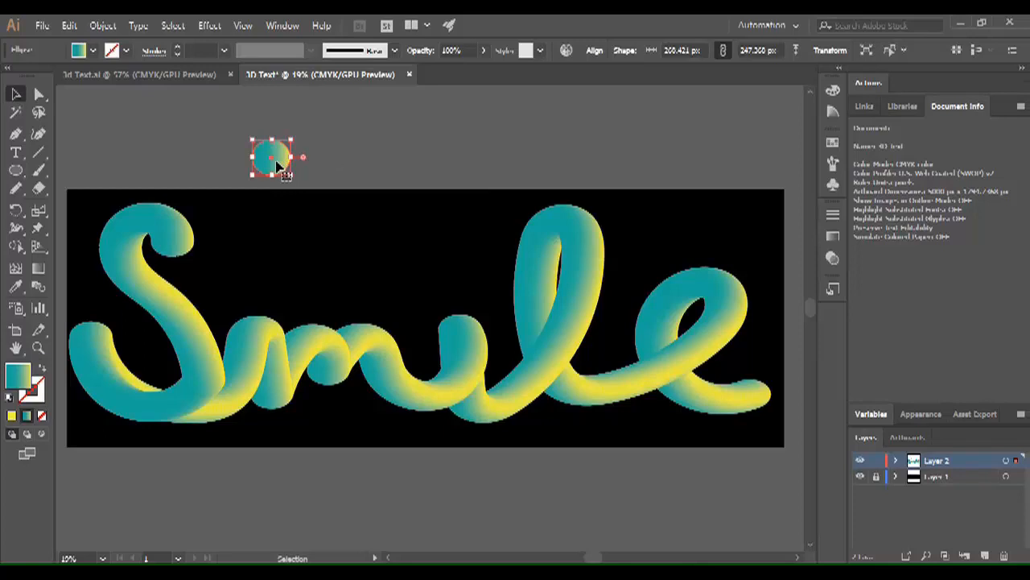
{"action": "key", "text": "alt"}
{"action": "left_click_drag", "start_coordinate": [278, 166], "coordinate": [252, 167]}
{"action": "left_click", "coordinate": [432, 153]}
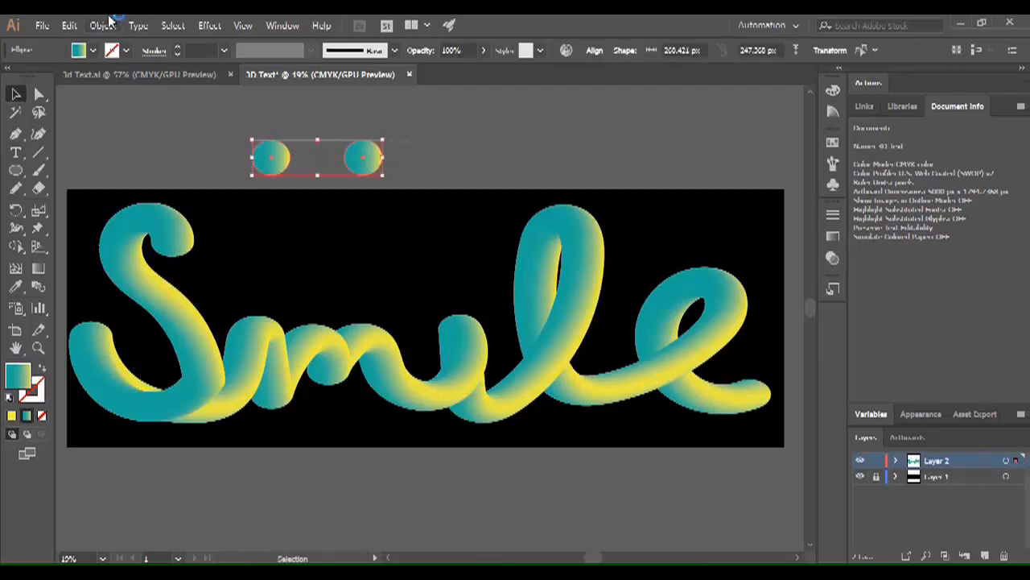
{"action": "left_click", "coordinate": [105, 25]}
{"action": "mouse_move", "coordinate": [213, 396]}
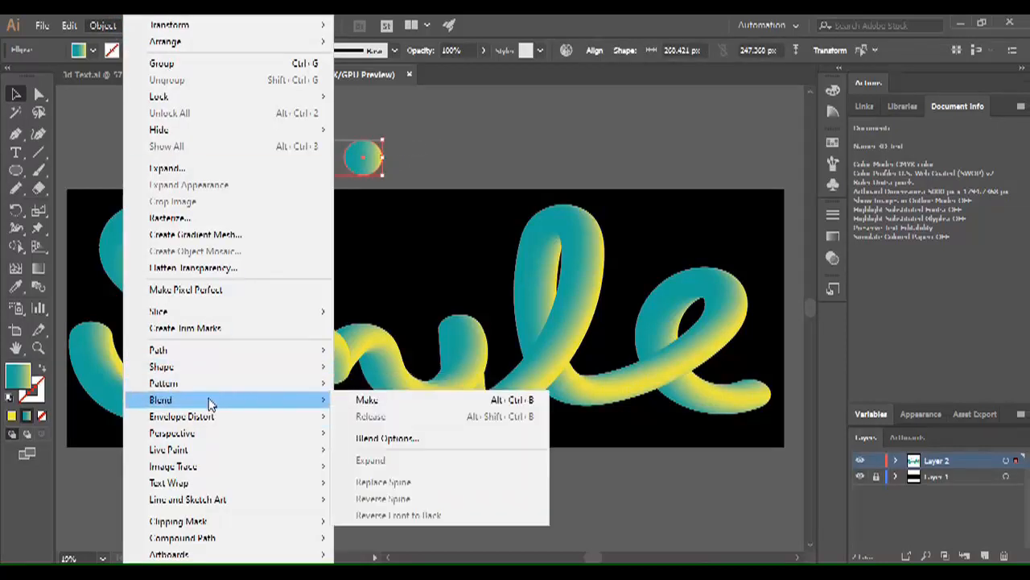
{"action": "left_click", "coordinate": [379, 400]}
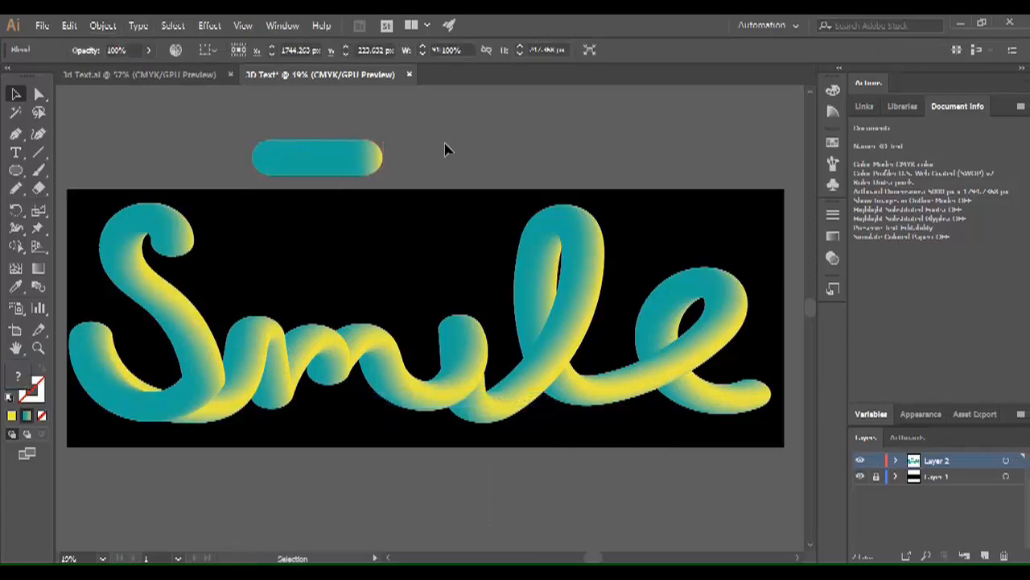
Replace the spine of the new gradient blend with the small pencil loop above the i
{"action": "left_click", "coordinate": [368, 156]}
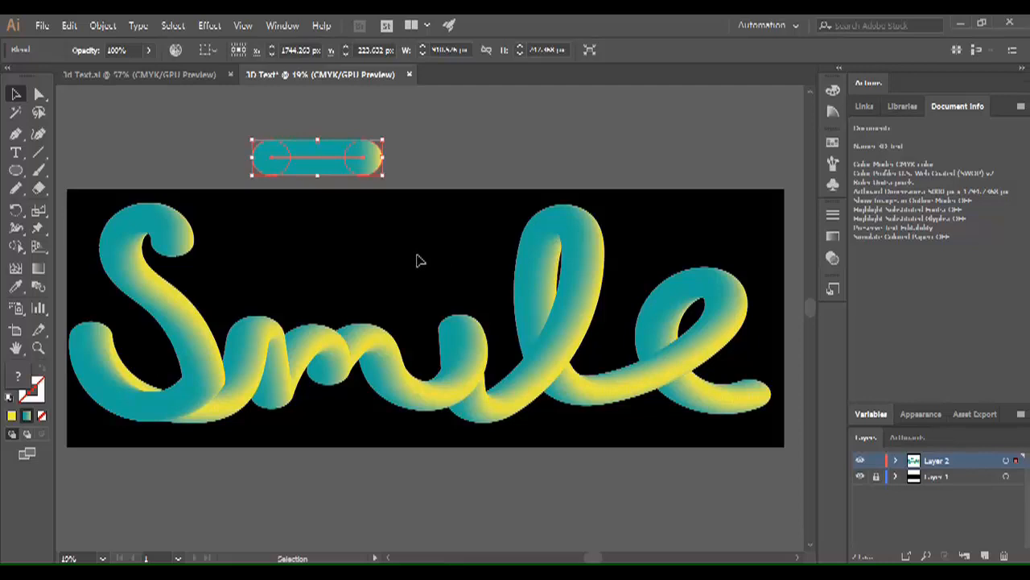
{"action": "left_click_drag", "start_coordinate": [417, 256], "coordinate": [483, 299], "text": "shift"}
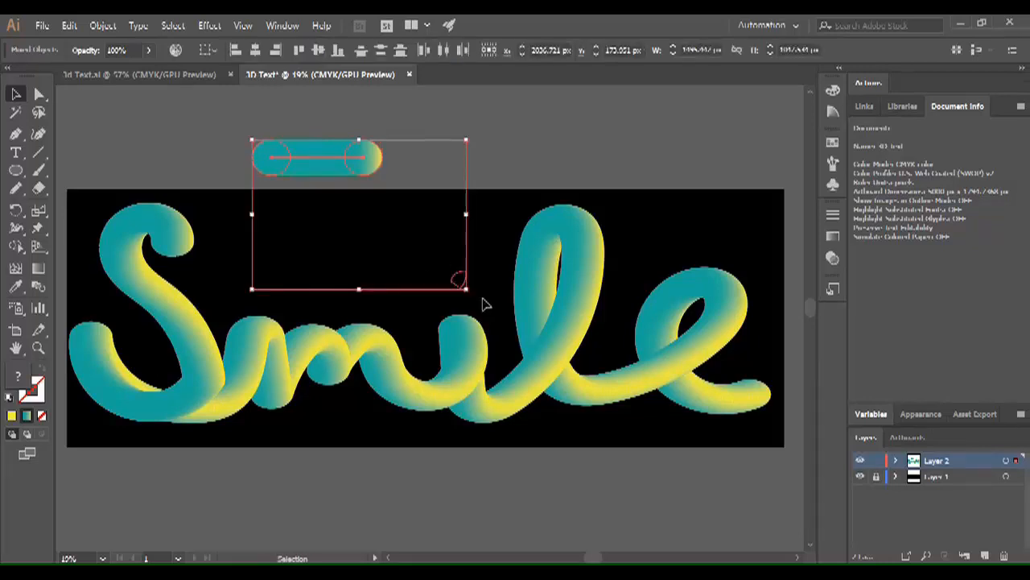
{"action": "left_click", "coordinate": [110, 26]}
{"action": "mouse_move", "coordinate": [177, 403]}
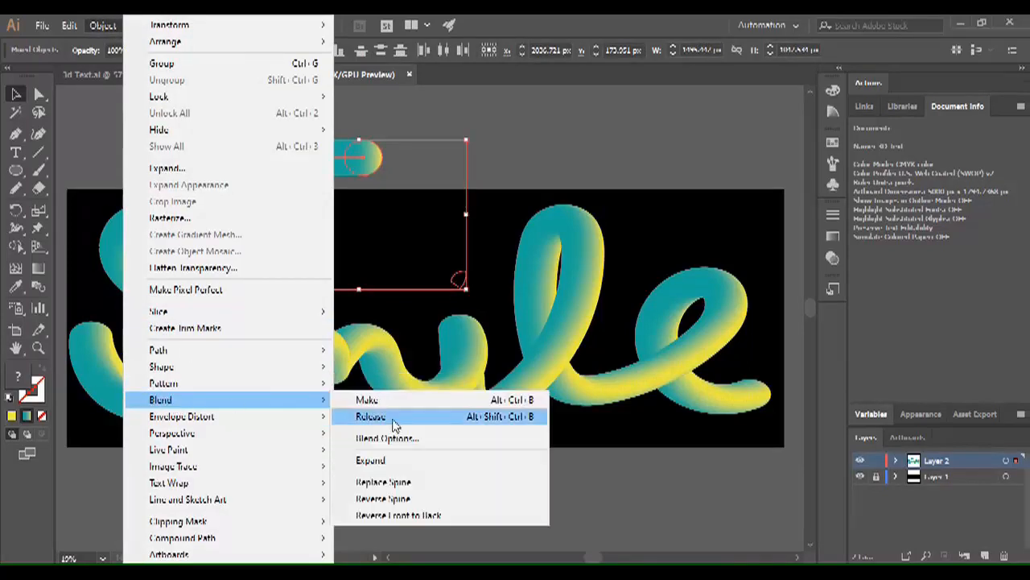
{"action": "left_click", "coordinate": [384, 483]}
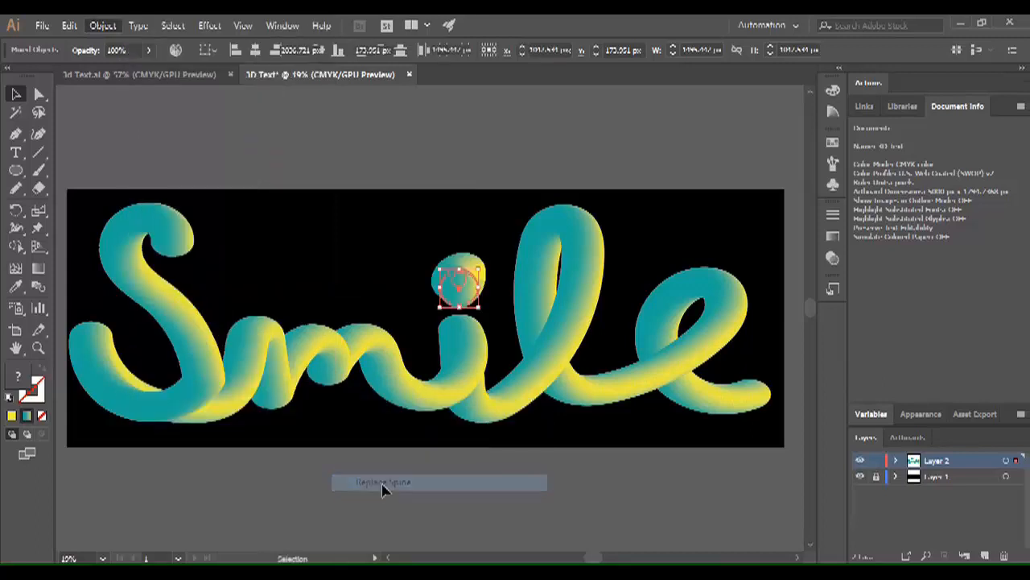
Shrink the blended dot above the i so it sits clear of the letter's stem, and deselect it
{"action": "left_click", "coordinate": [460, 281]}
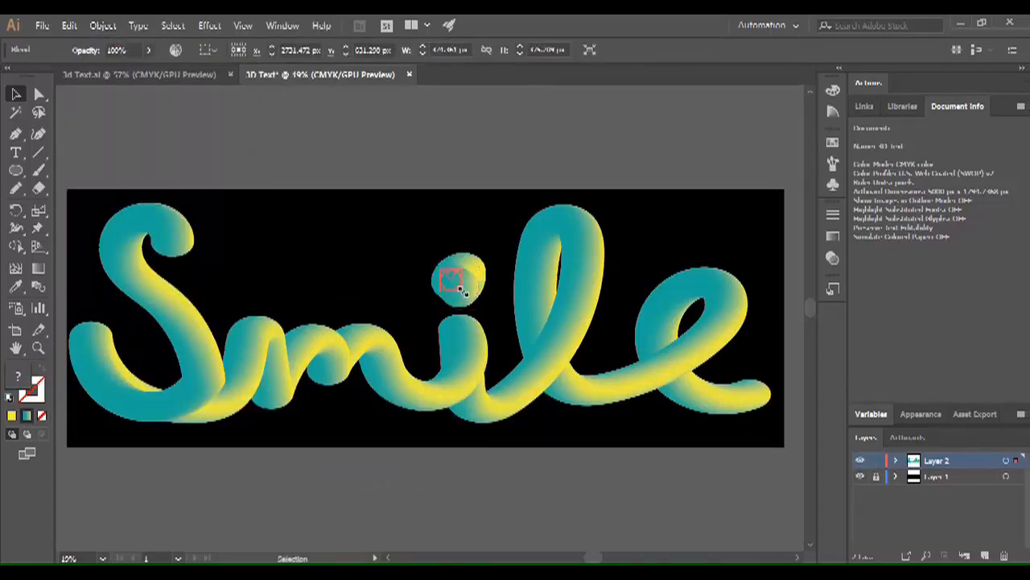
{"action": "left_click_drag", "start_coordinate": [461, 290], "coordinate": [462, 292]}
{"action": "left_click", "coordinate": [608, 338]}
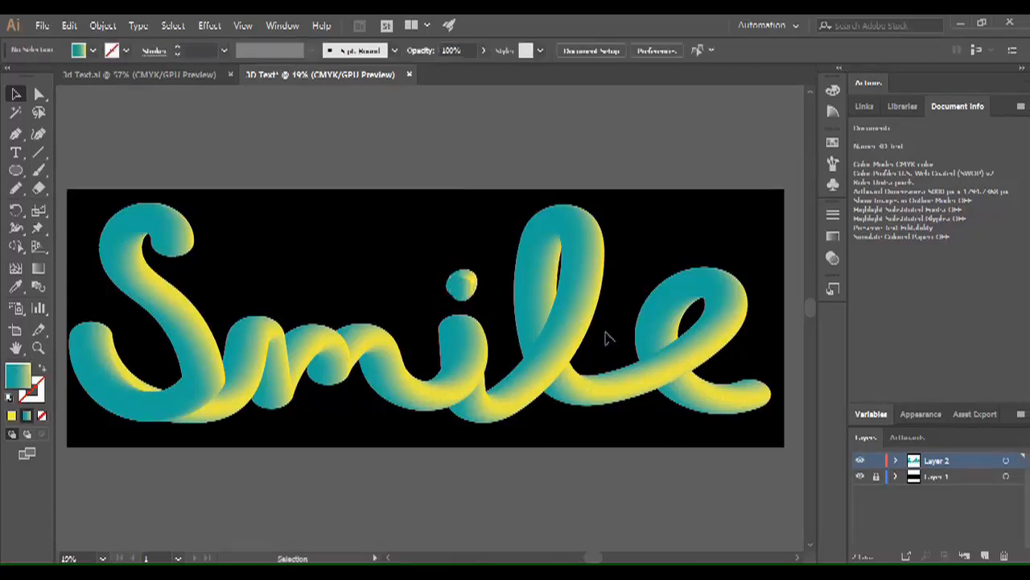
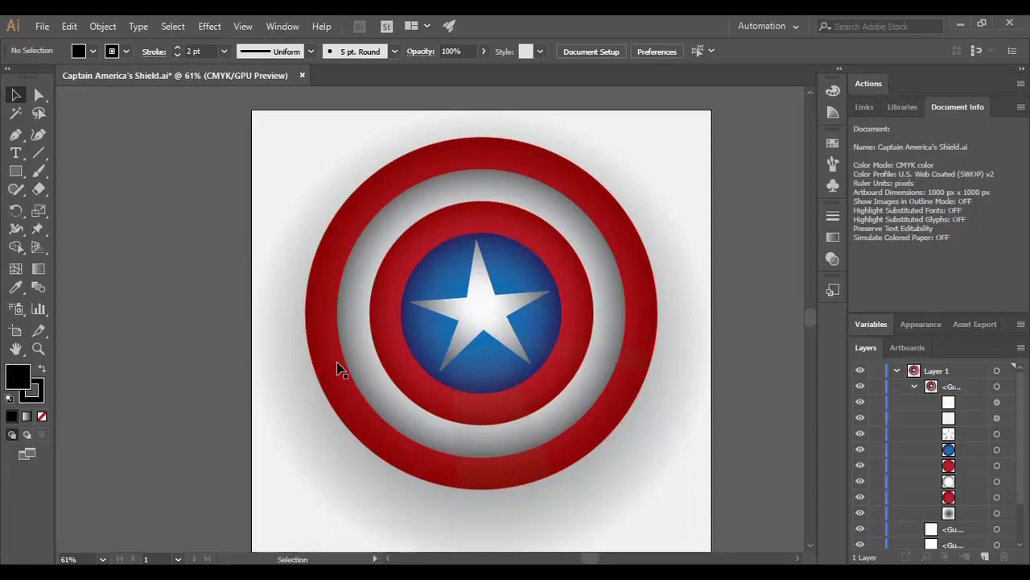
Create a 1000 x 1000 px document named Cap from the recent custom preset and fit its artboard in the window
{"action": "key", "text": "ctrl"}
{"action": "key", "text": "ctrl+n"}
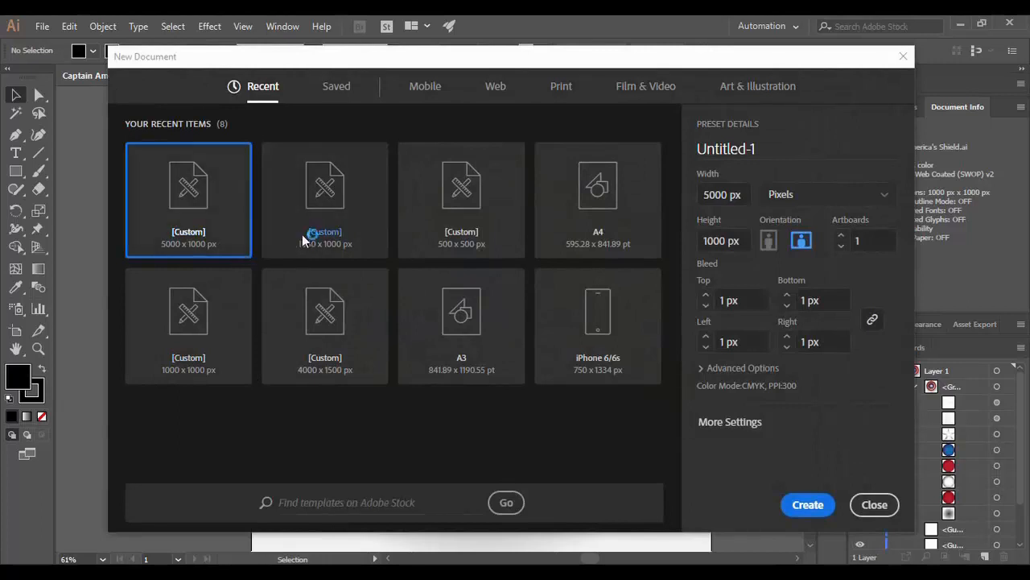
{"action": "left_click", "coordinate": [312, 234]}
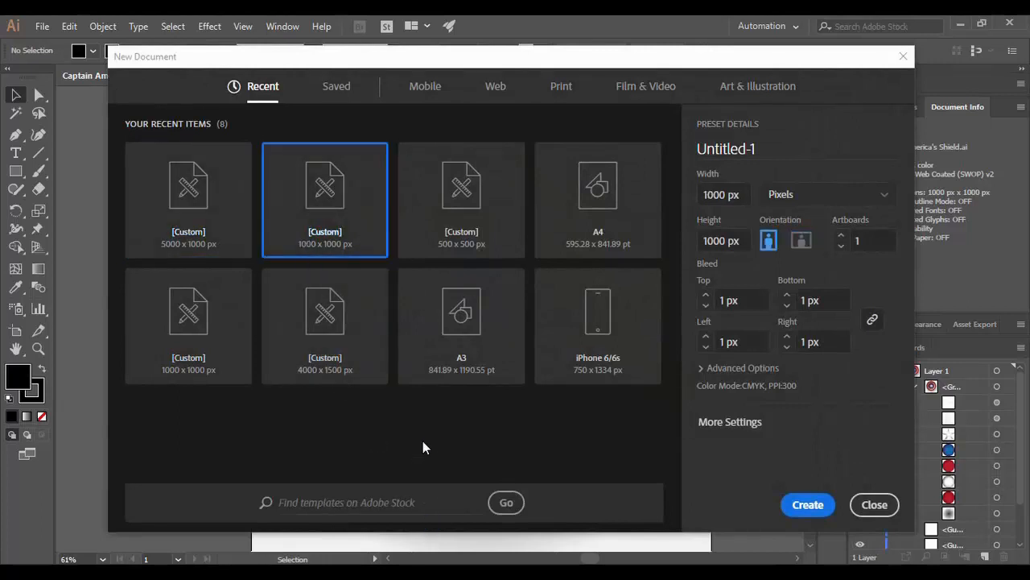
{"action": "left_click_drag", "start_coordinate": [758, 150], "coordinate": [686, 151]}
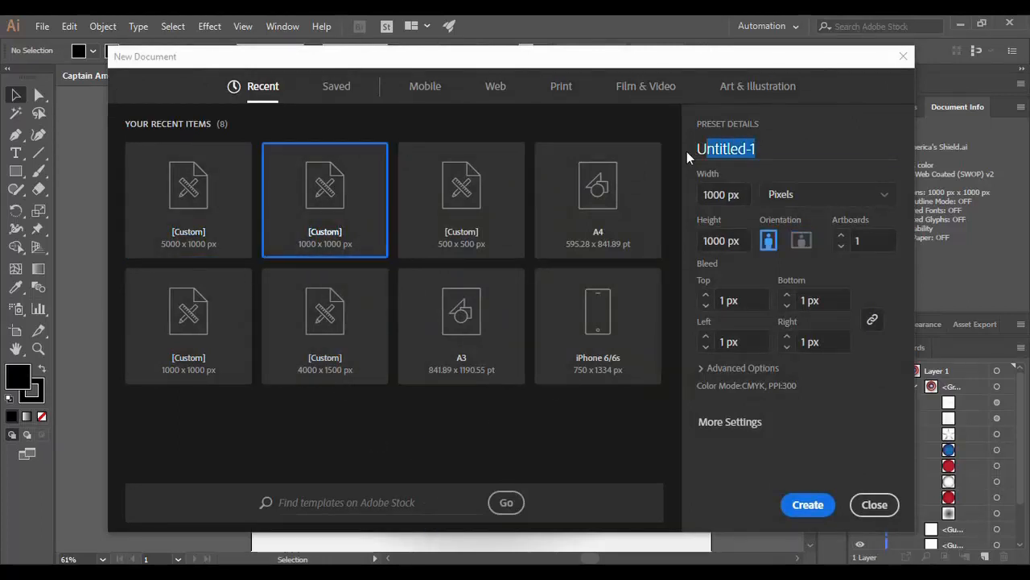
{"action": "type", "text": "Cap"}
{"action": "key", "text": "Return"}
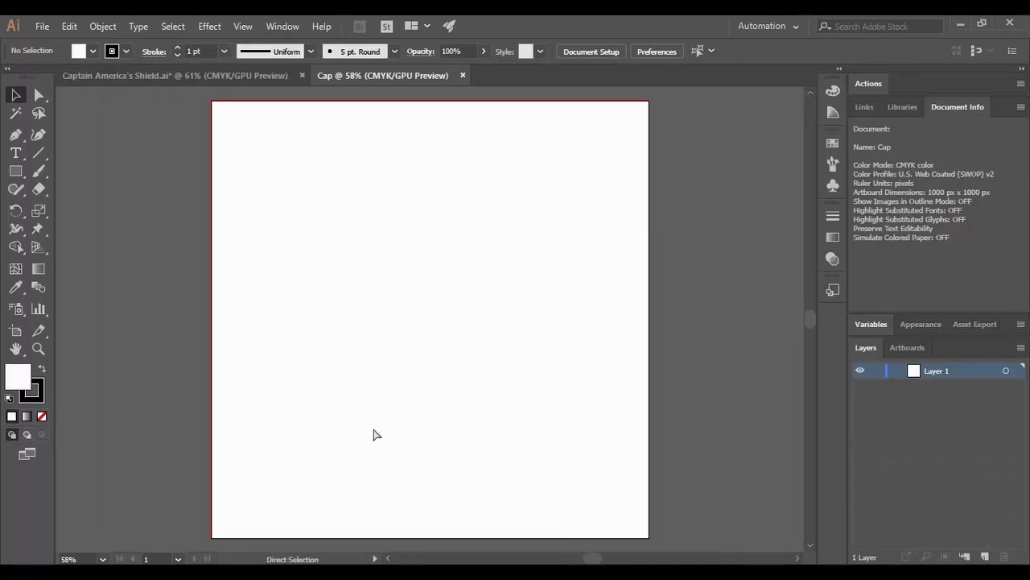
{"action": "key", "text": "ctrl+0"}
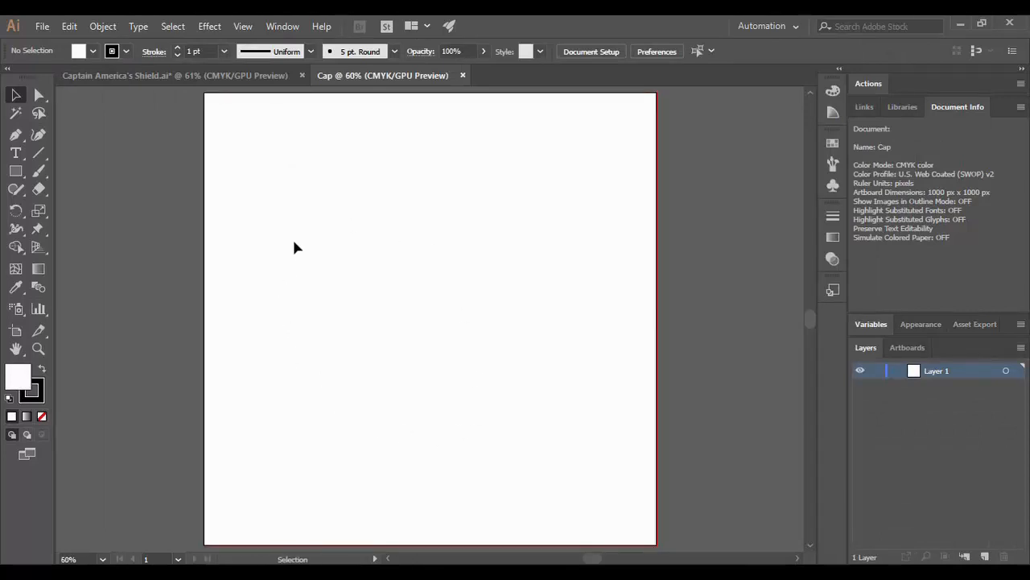
Examine how the grouped shapes build up the shield in Captain America's Shield.ai, and return to the Cap document
{"action": "left_click", "coordinate": [211, 77]}
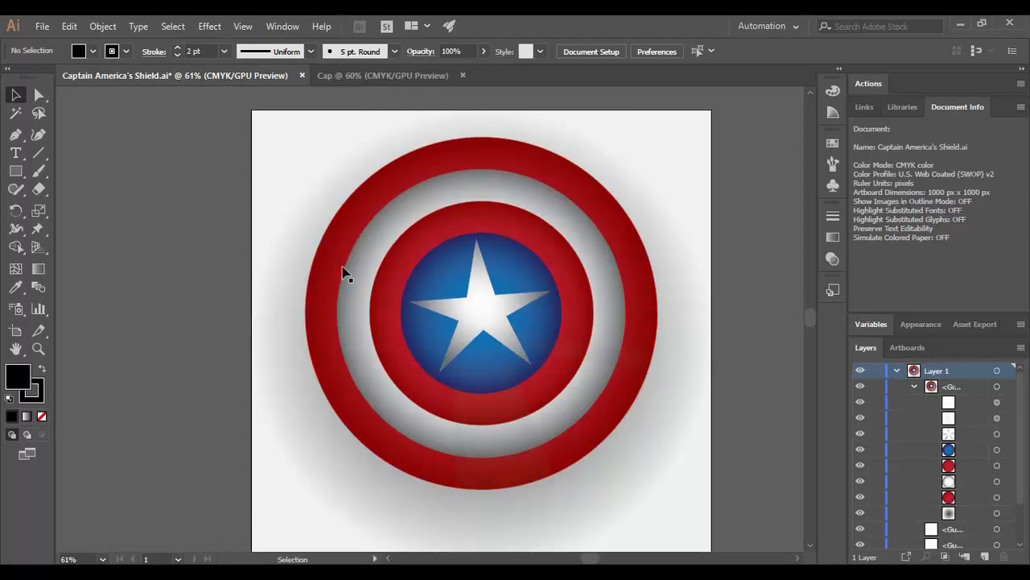
{"action": "left_click", "coordinate": [642, 280]}
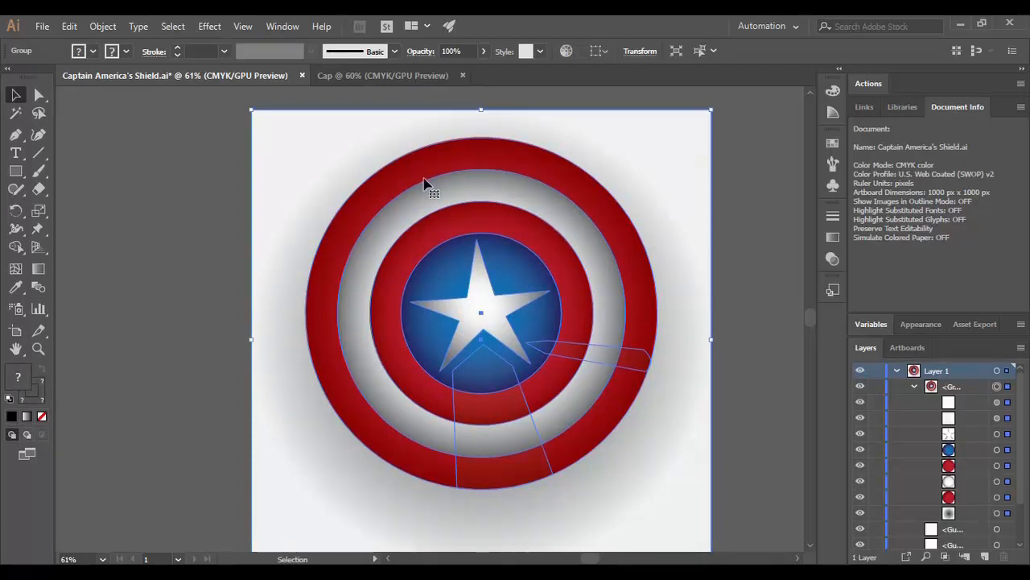
{"action": "left_click", "coordinate": [357, 79]}
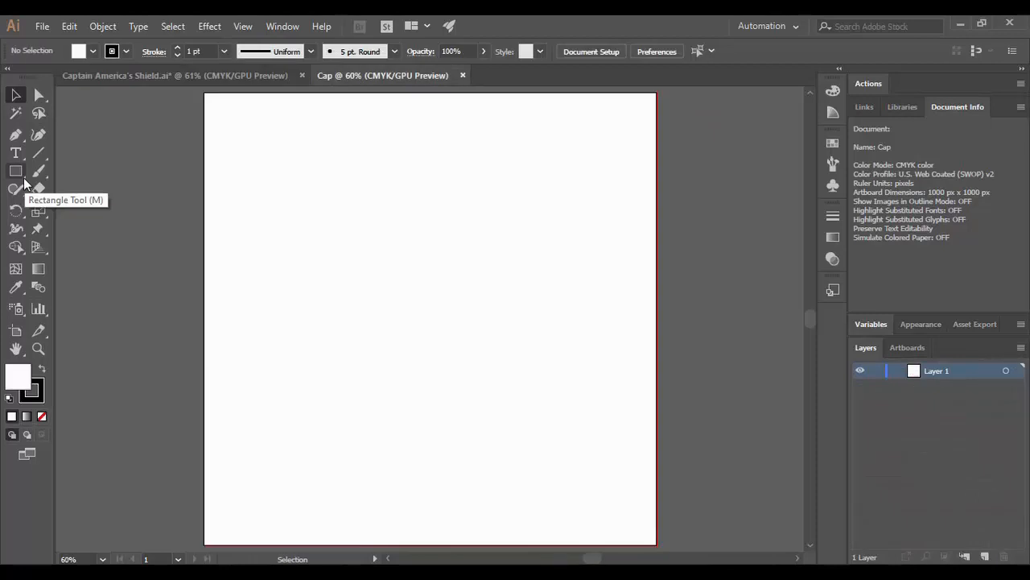
Draw a circle about 690 px in diameter near the upper middle of the artboard and select it
{"action": "left_click", "coordinate": [24, 177]}
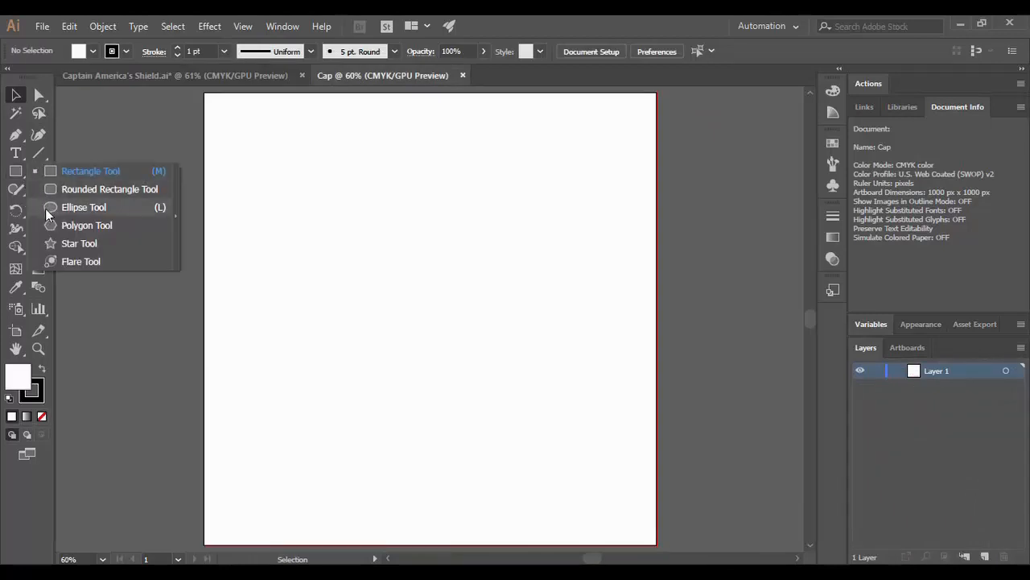
{"action": "left_click", "coordinate": [46, 209]}
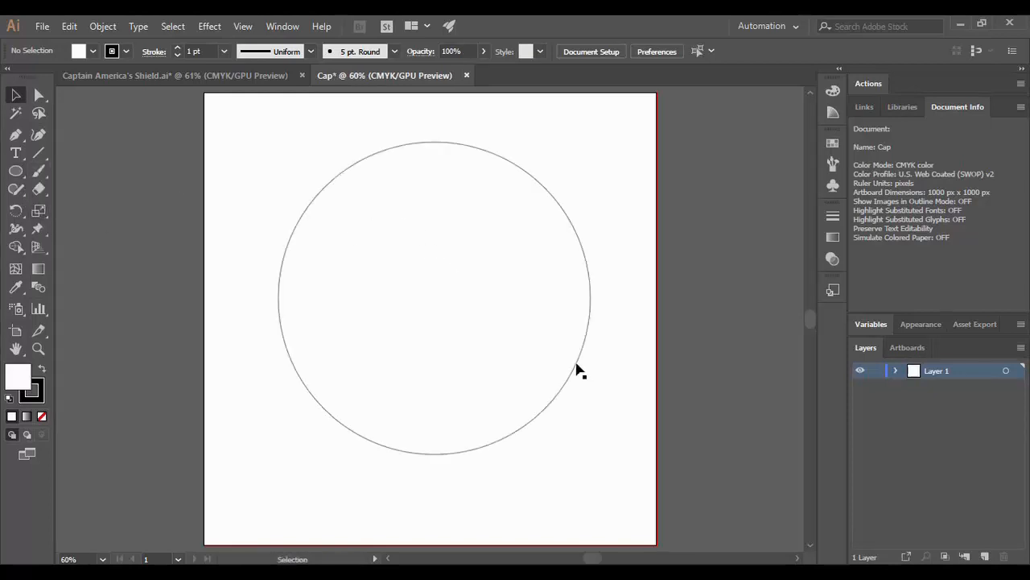
{"action": "left_click", "coordinate": [577, 366]}
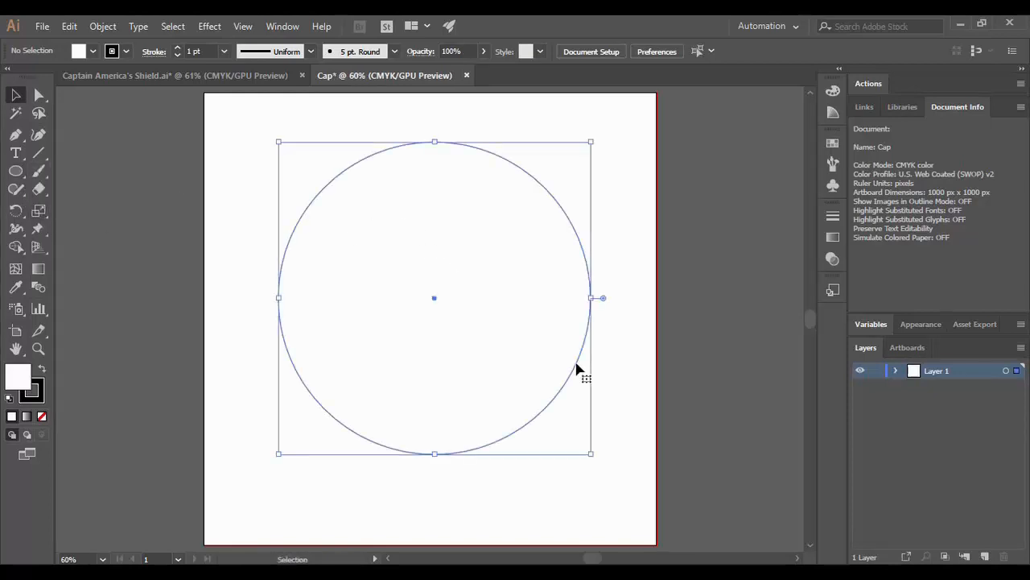
Fill the 690 px circle with red (C 3.53, M 94.9, Y 100, K 0.39) and remove its stroke
{"action": "left_click", "coordinate": [14, 375]}
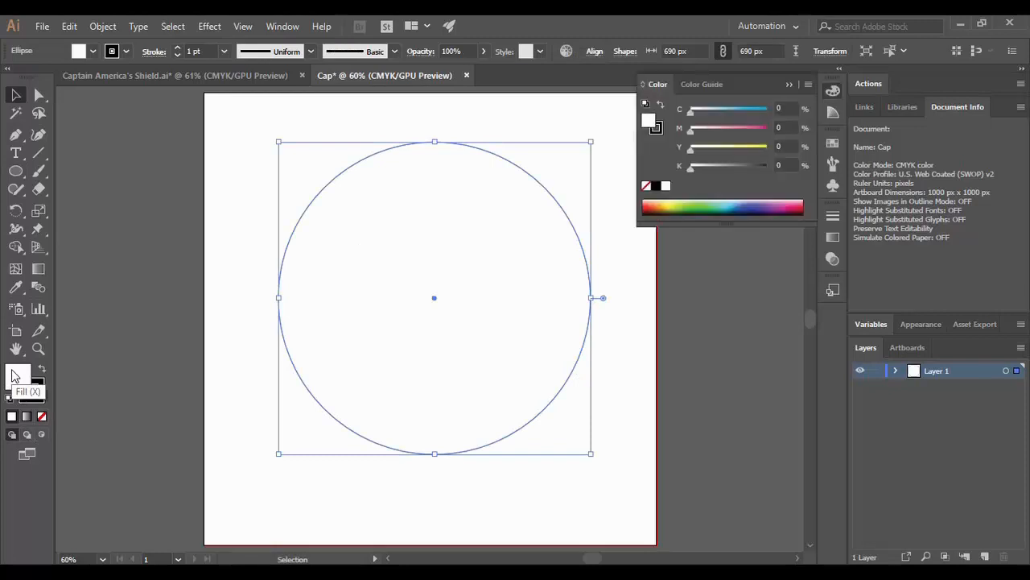
{"action": "left_click", "coordinate": [651, 204]}
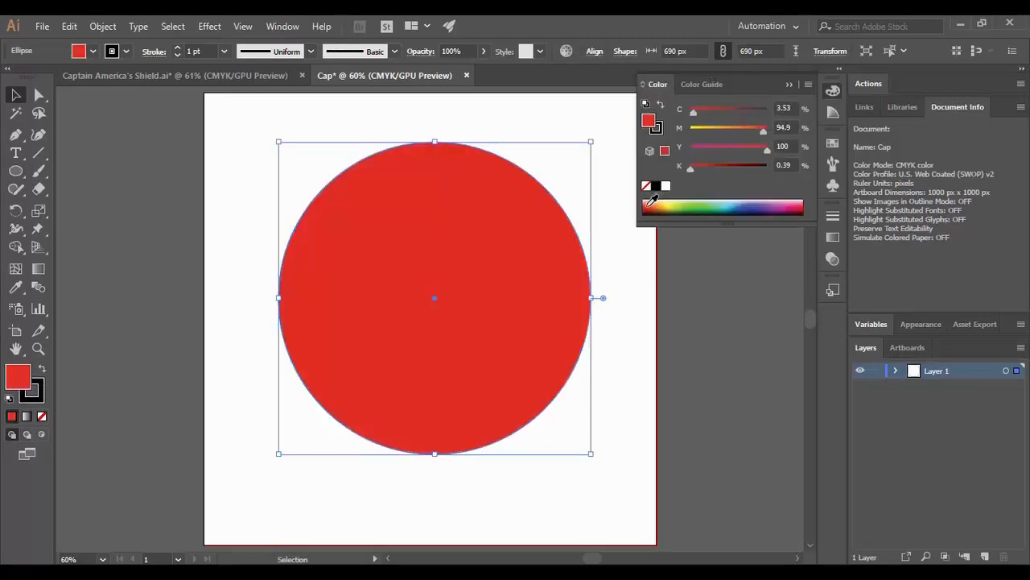
{"action": "left_click", "coordinate": [790, 84]}
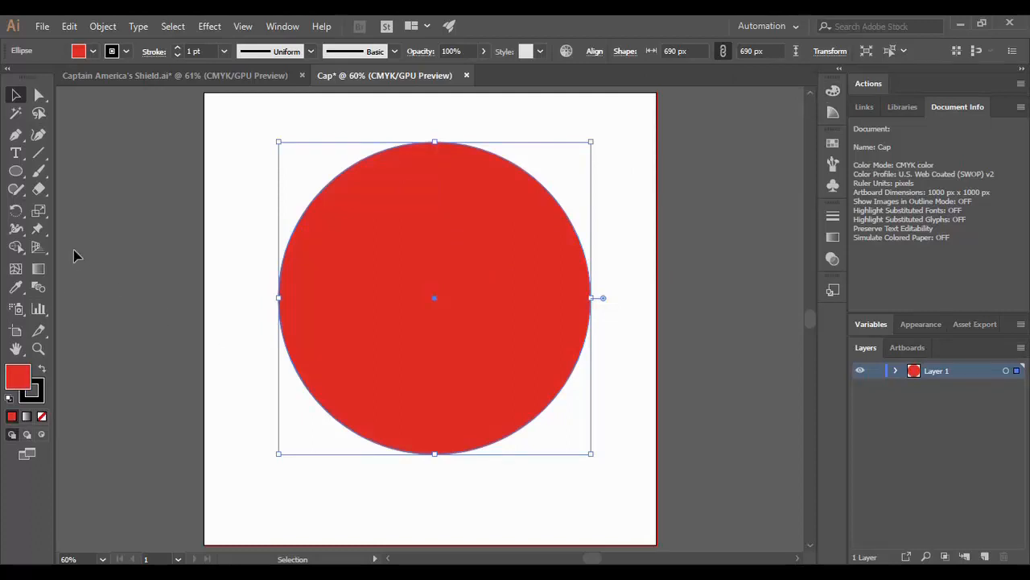
{"action": "left_click", "coordinate": [37, 389]}
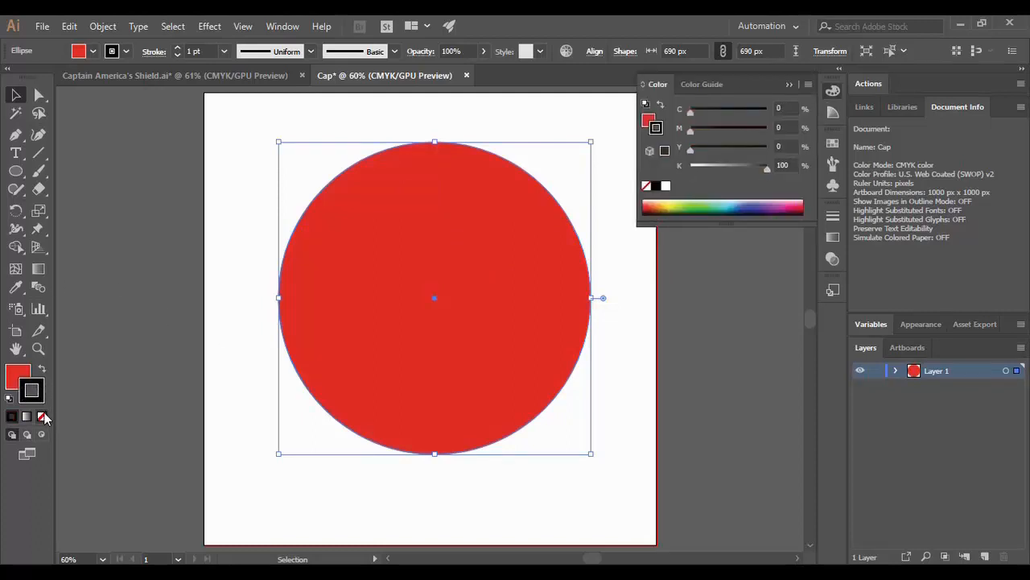
{"action": "left_click", "coordinate": [43, 416]}
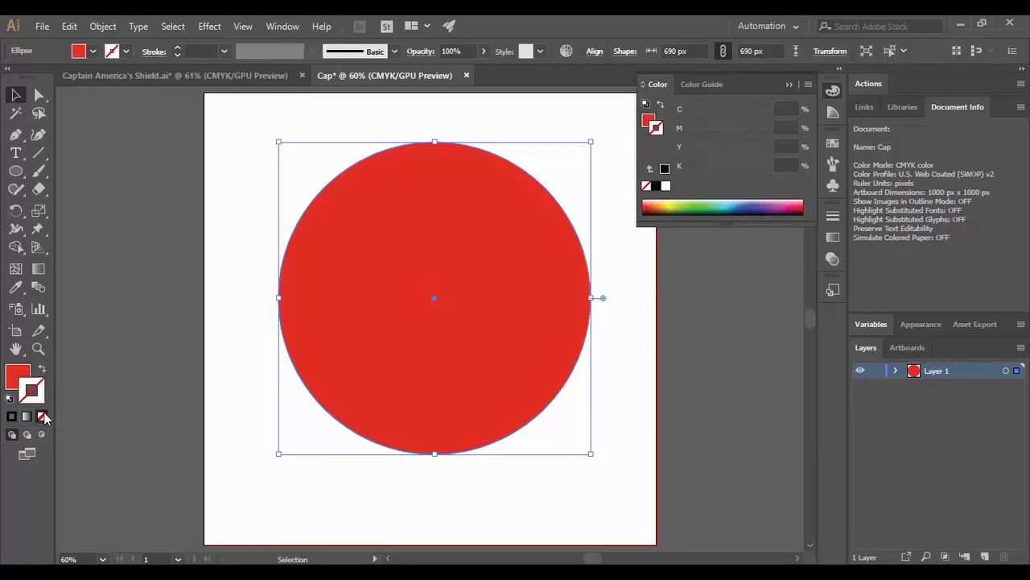
{"action": "left_click", "coordinate": [14, 377]}
{"action": "left_click", "coordinate": [714, 74]}
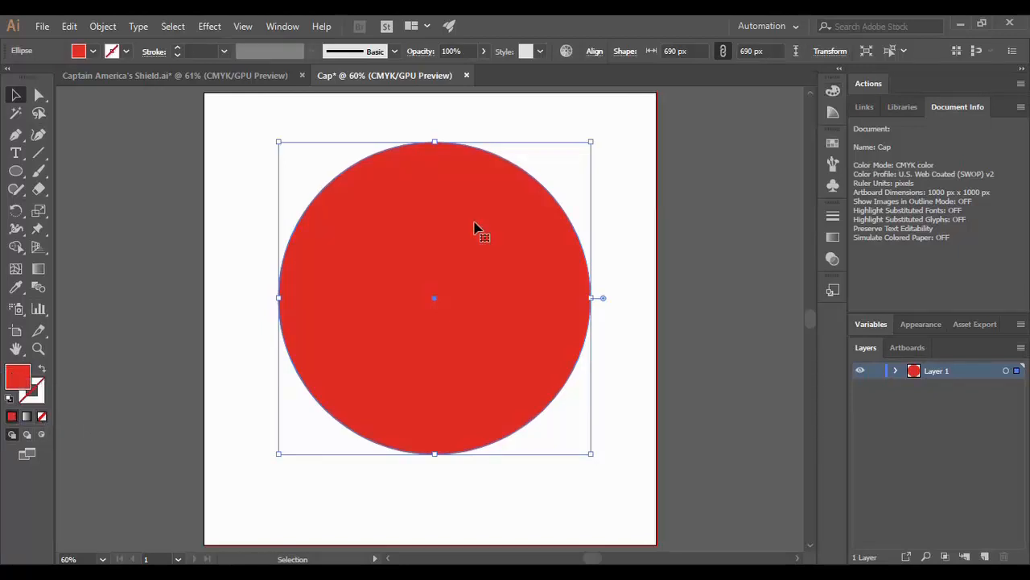
Copy the red circle and paste the duplicate in place directly over the original
{"action": "key", "text": "a"}
{"action": "key", "text": "ctrl+c"}
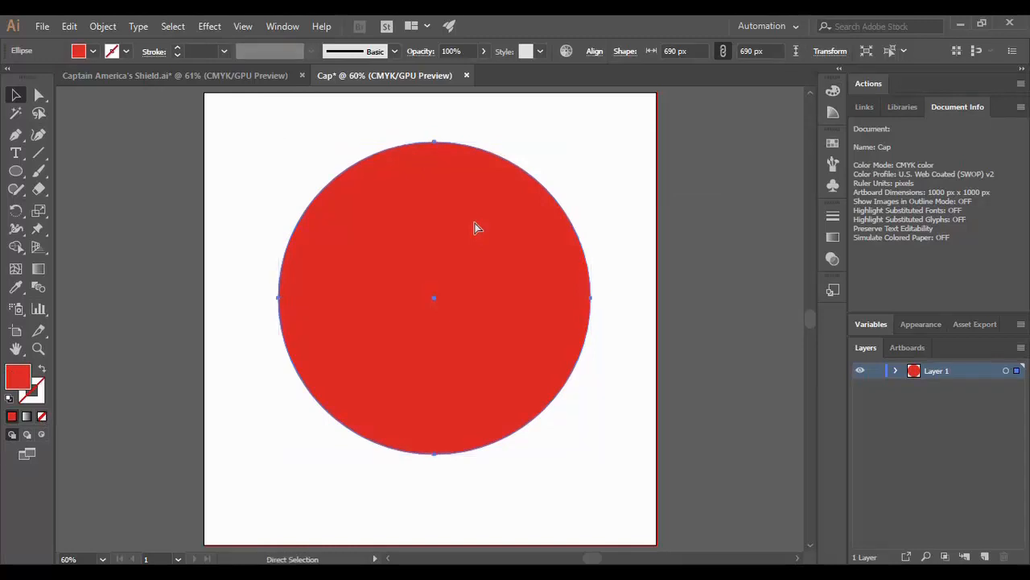
{"action": "key", "text": "ctrl+shift+v"}
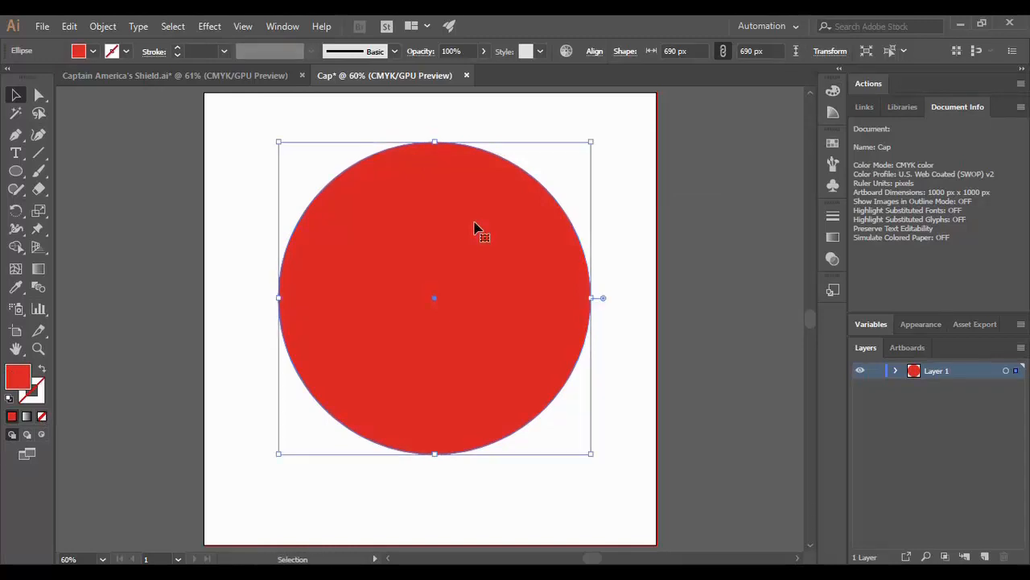
Start an Offset Path on the pasted red circle with a -25 px offset and preview it
{"action": "left_click", "coordinate": [98, 28]}
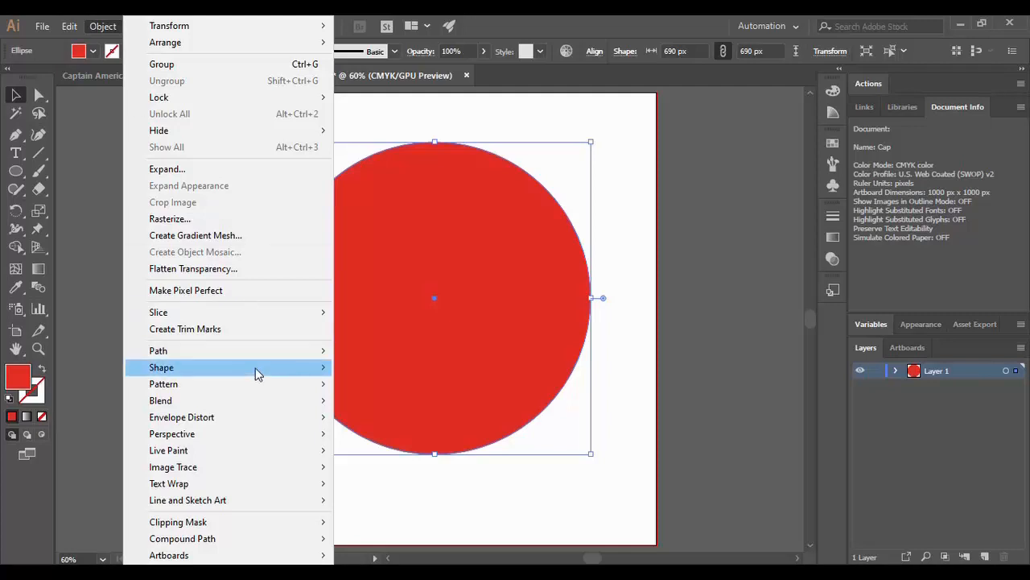
{"action": "mouse_move", "coordinate": [246, 358]}
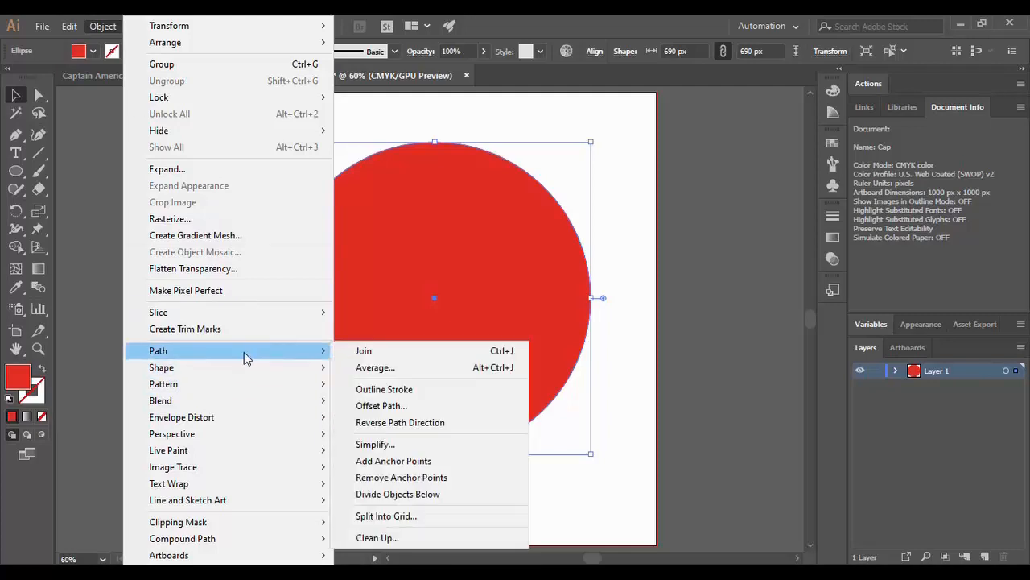
{"action": "left_click", "coordinate": [382, 406]}
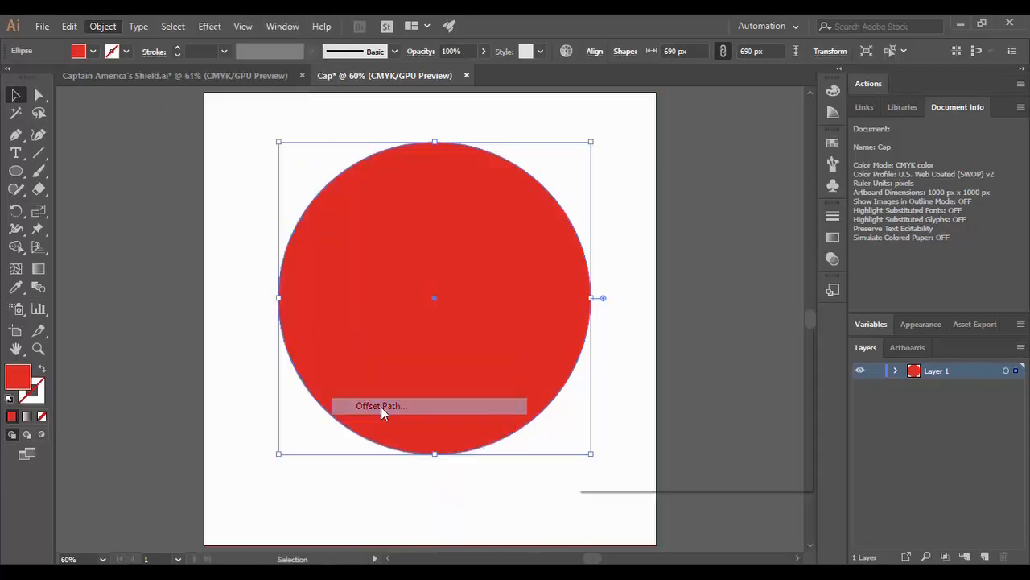
{"action": "left_click", "coordinate": [653, 371]}
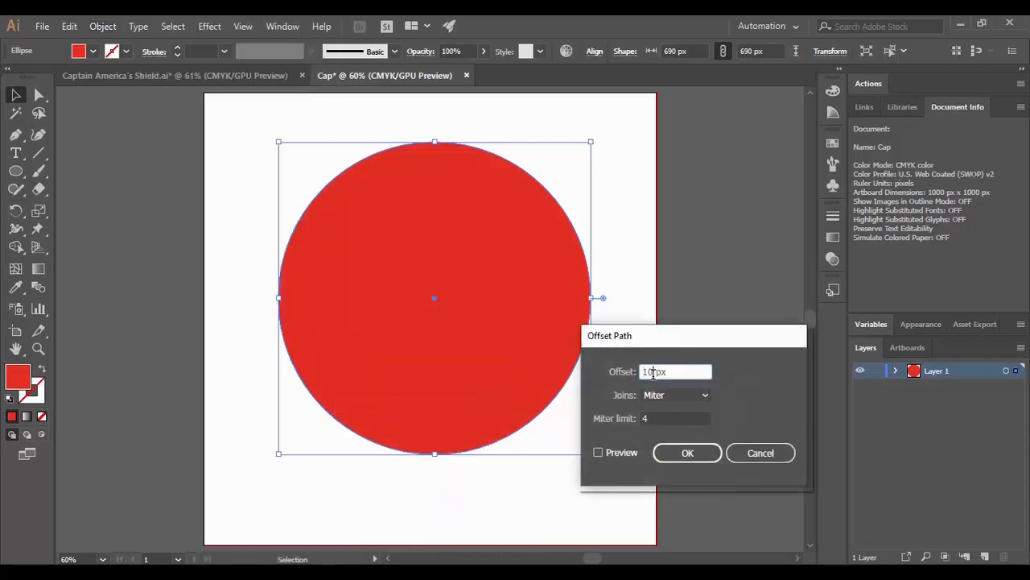
{"action": "key", "text": "BackSpace"}
{"action": "key", "text": "BackSpace"}
{"action": "type", "text": "-"}
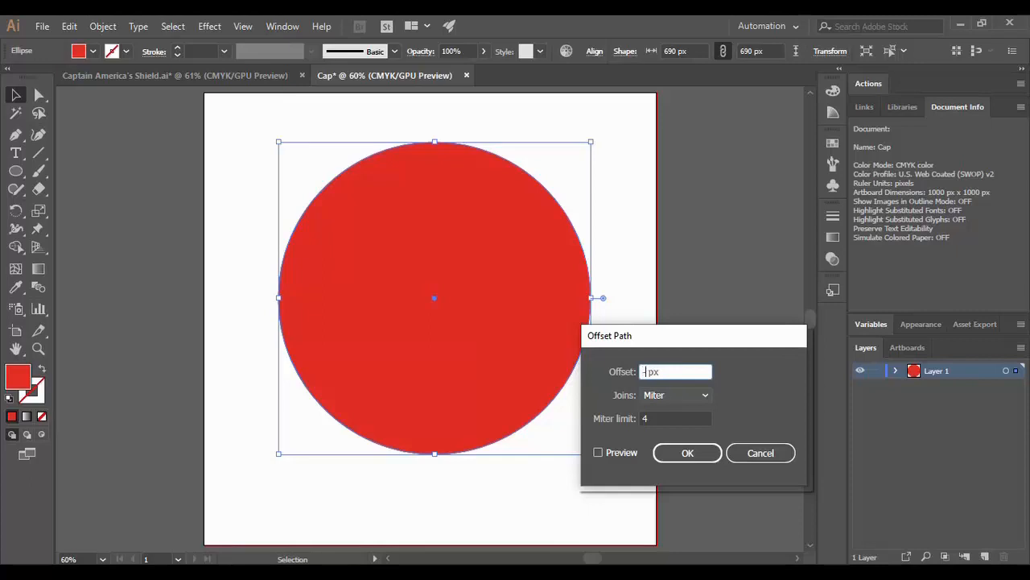
{"action": "type", "text": "25"}
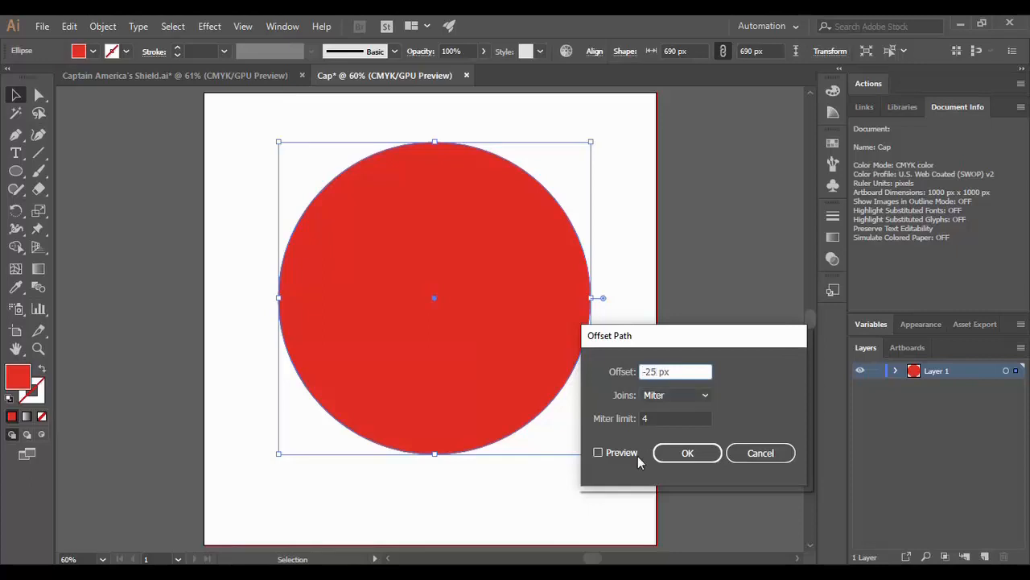
{"action": "left_click", "coordinate": [600, 451]}
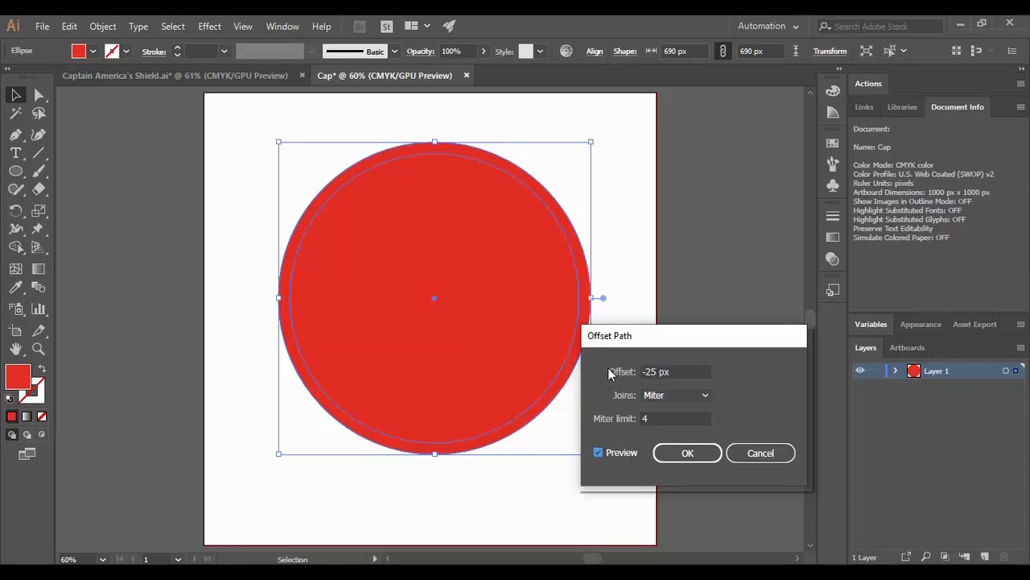
Set the offset to -75 px with Miter joins and create the smaller concentric circle
{"action": "double_click", "coordinate": [652, 370]}
{"action": "left_click_drag", "start_coordinate": [651, 370], "coordinate": [647, 370]}
{"action": "type", "text": "75"}
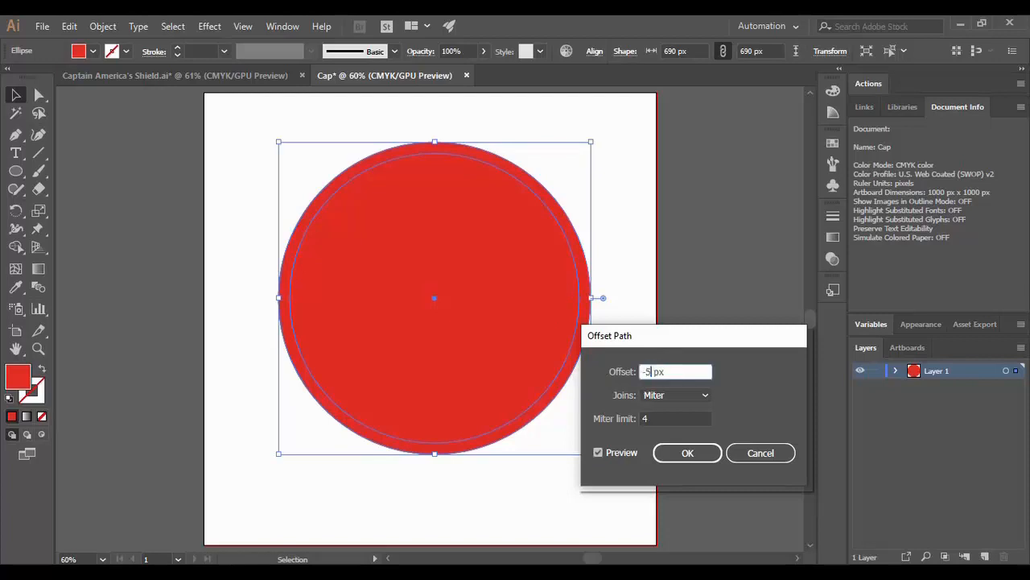
{"action": "left_click", "coordinate": [664, 414]}
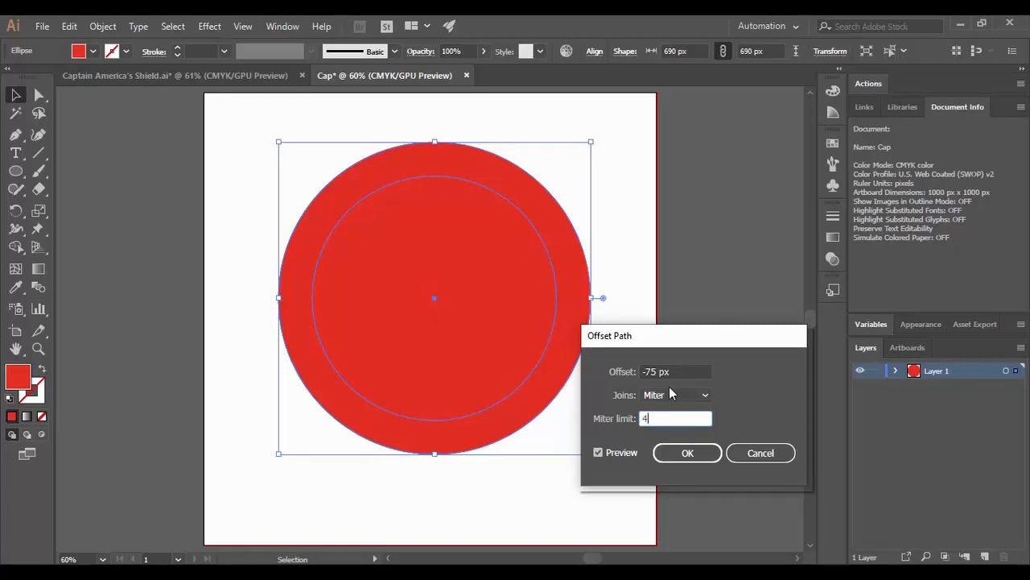
{"action": "left_click", "coordinate": [684, 455]}
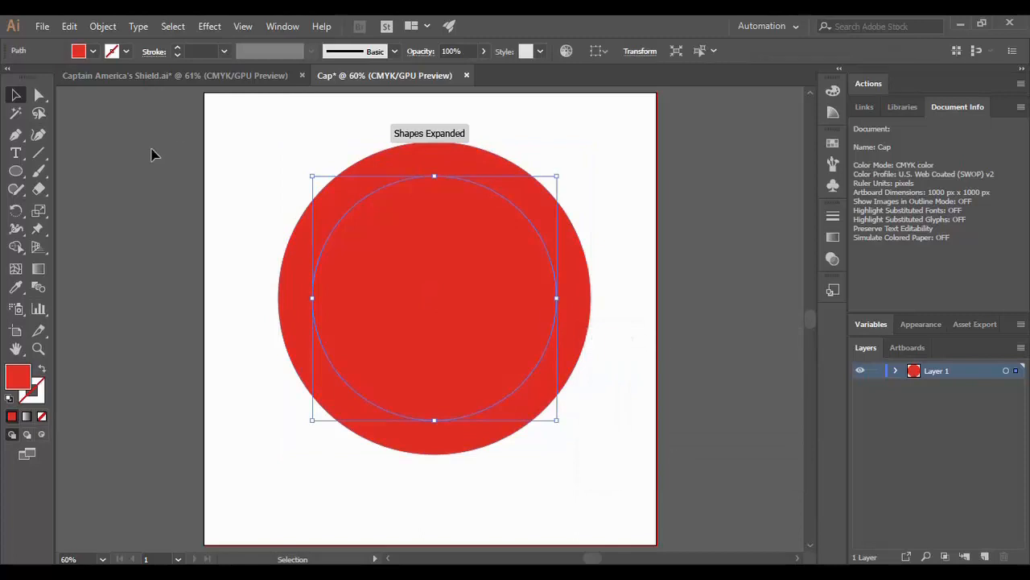
Compare with Captain America's Shield.ai, return to Cap, and fill the inner circle with white (C 0, M 0, Y 0, K 0)
{"action": "left_click", "coordinate": [175, 81]}
{"action": "left_click", "coordinate": [381, 74]}
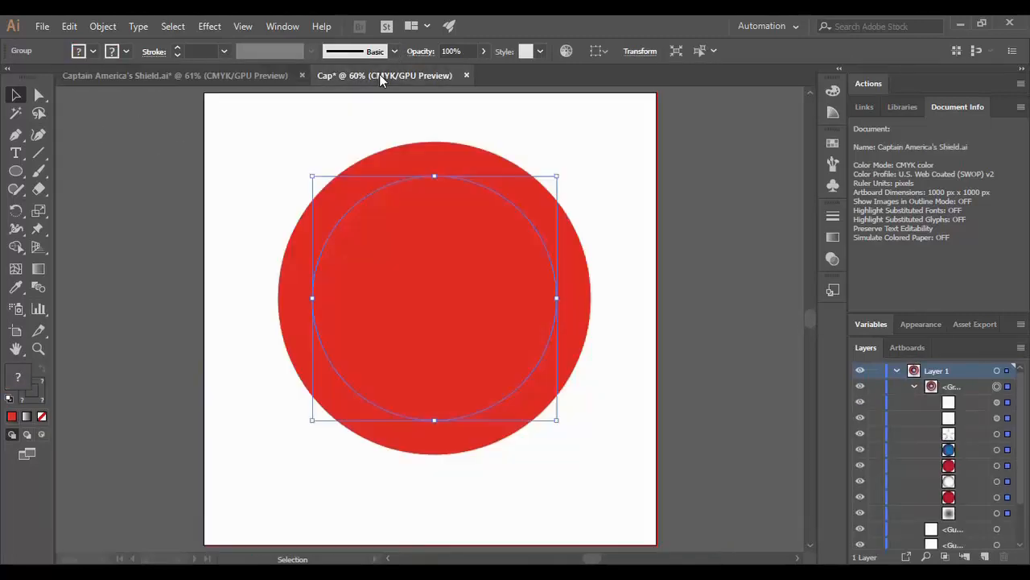
{"action": "left_click", "coordinate": [20, 376]}
{"action": "left_click", "coordinate": [665, 186]}
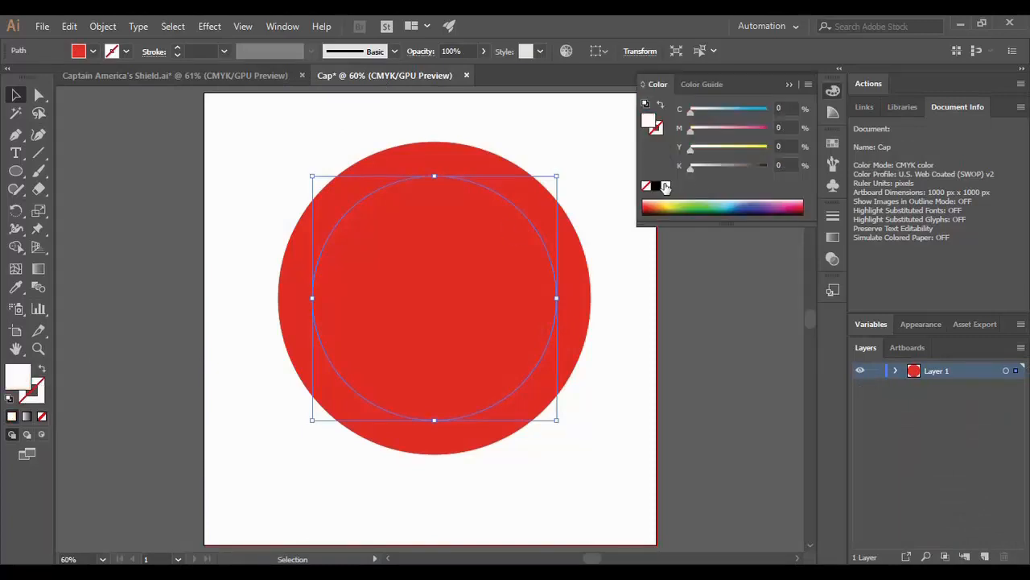
{"action": "left_click", "coordinate": [791, 85]}
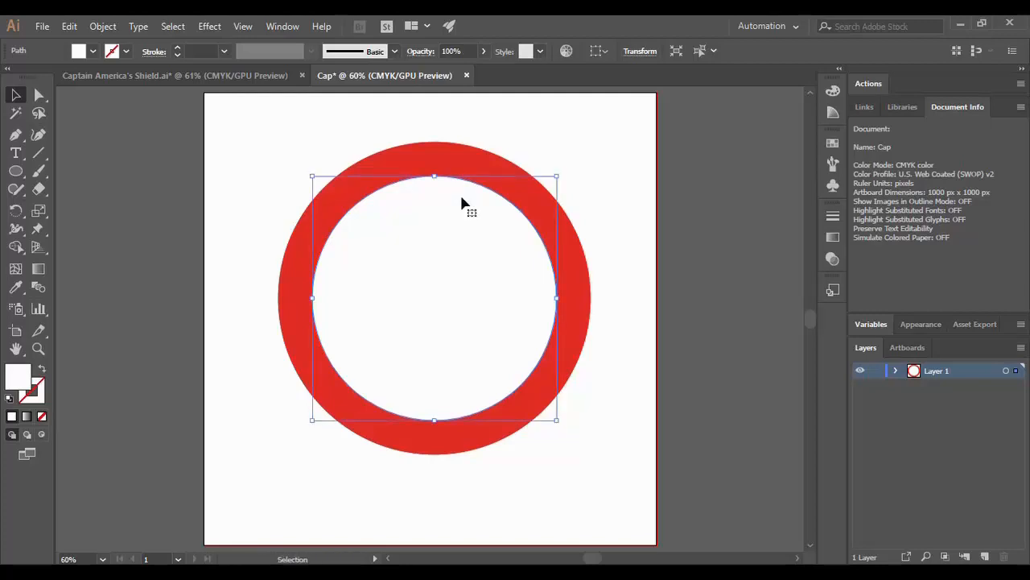
Offset the white circle's path by -75 px with preview on to create the next smaller concentric circle
{"action": "key", "text": "ctrl"}
{"action": "left_click", "coordinate": [103, 27]}
{"action": "mouse_move", "coordinate": [169, 354]}
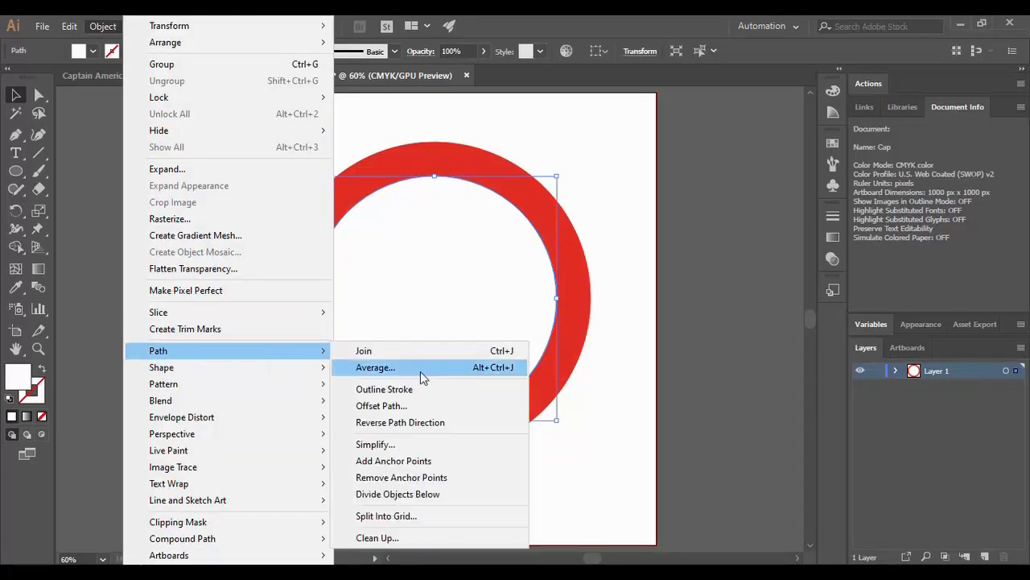
{"action": "left_click", "coordinate": [416, 406]}
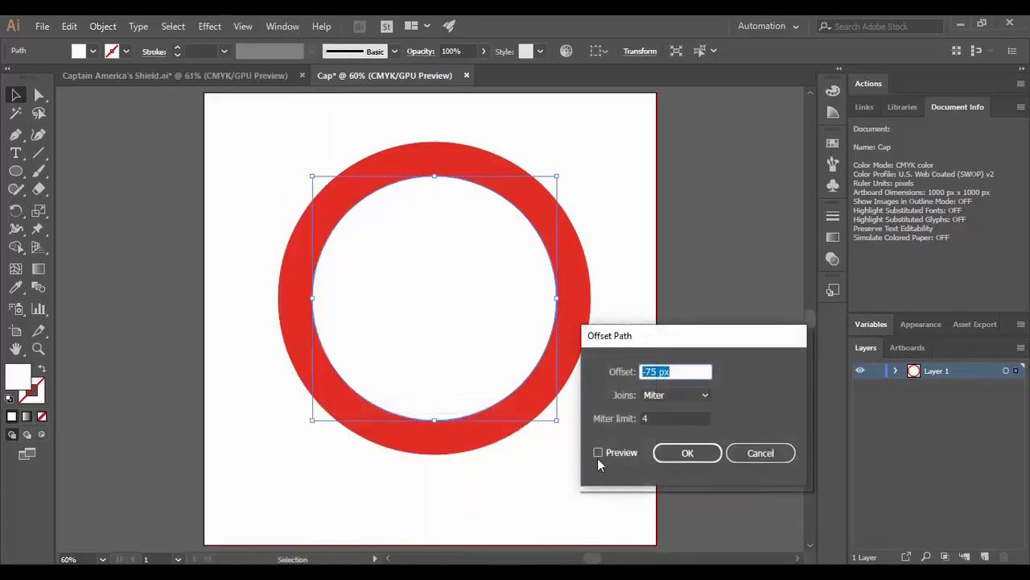
{"action": "left_click", "coordinate": [599, 453]}
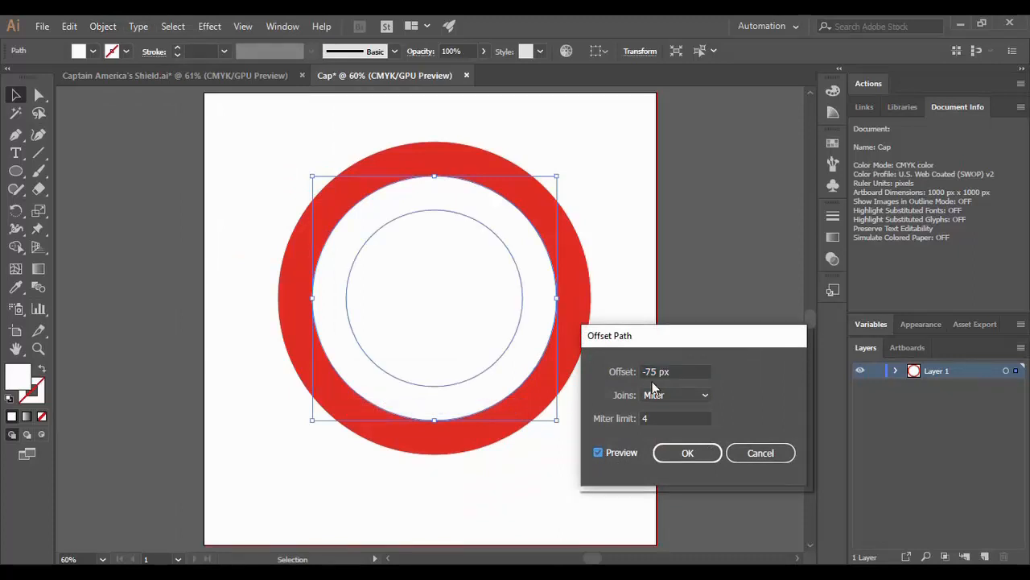
{"action": "left_click", "coordinate": [671, 454]}
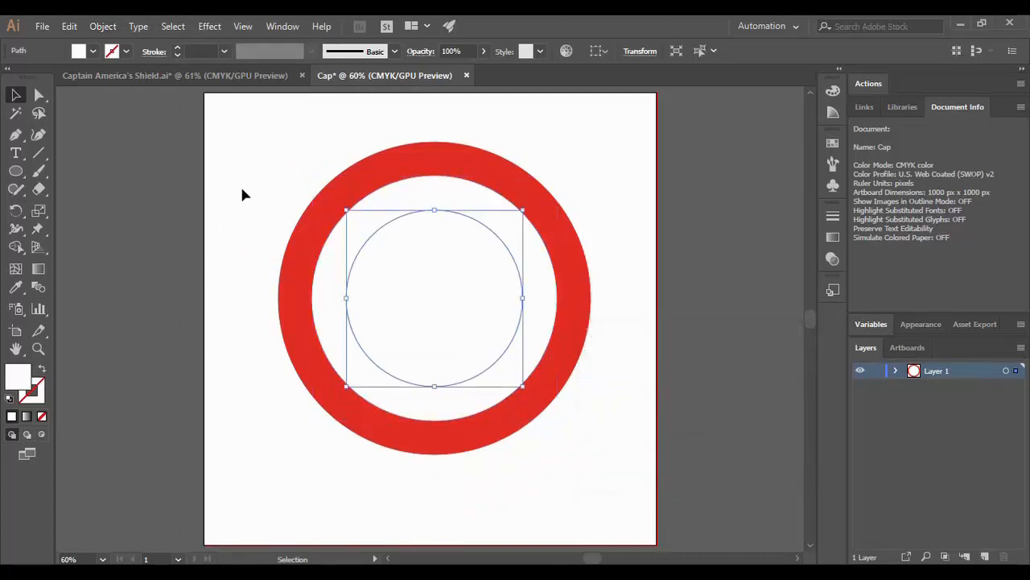
Check the colour of the third ring in Captain America's Shield.ai and return to the Cap document
{"action": "left_click", "coordinate": [90, 76]}
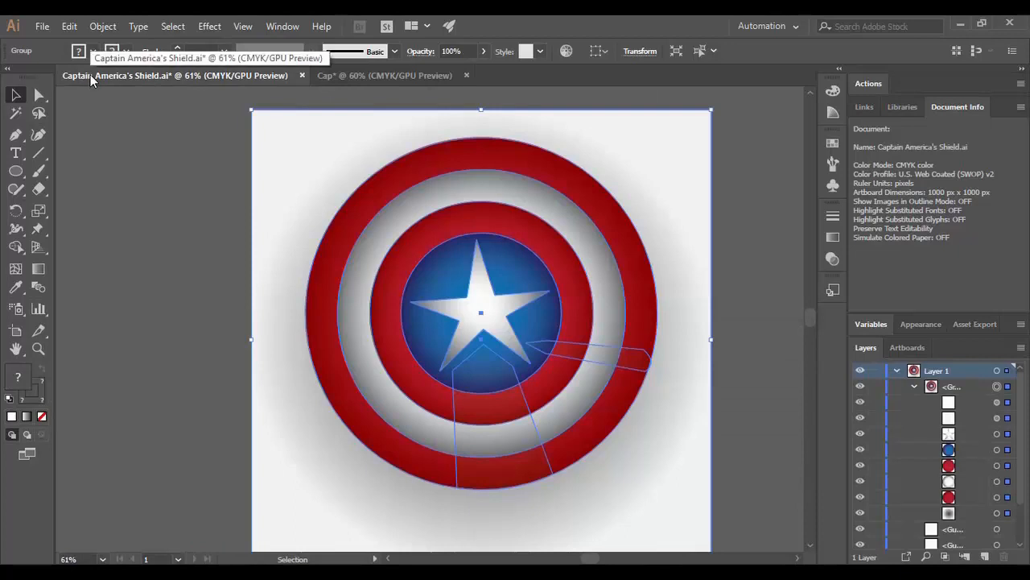
{"action": "left_click", "coordinate": [383, 77]}
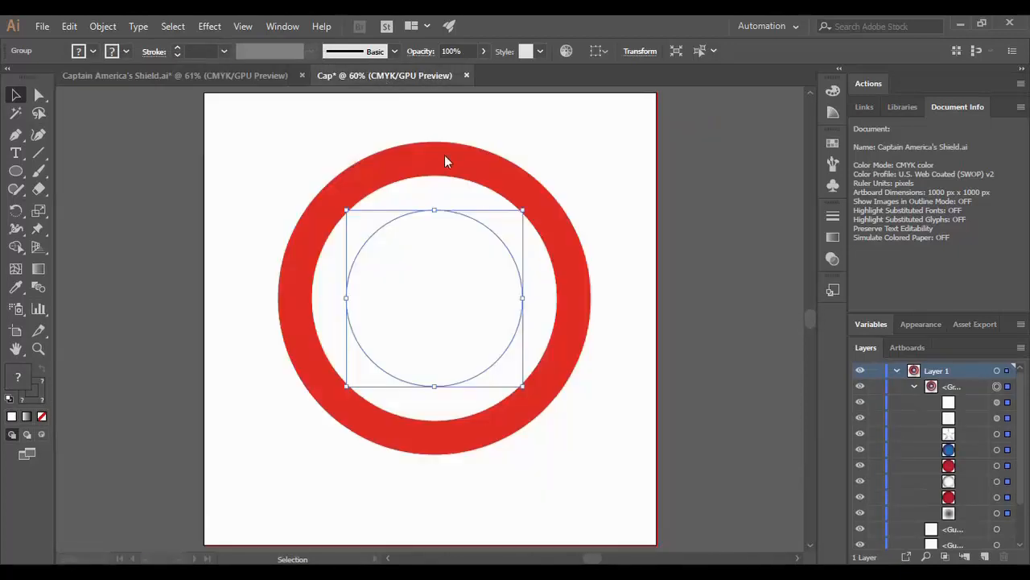
Fill the white inner circle with the red sampled from the outer ring using the Eyedropper
{"action": "left_click", "coordinate": [17, 290]}
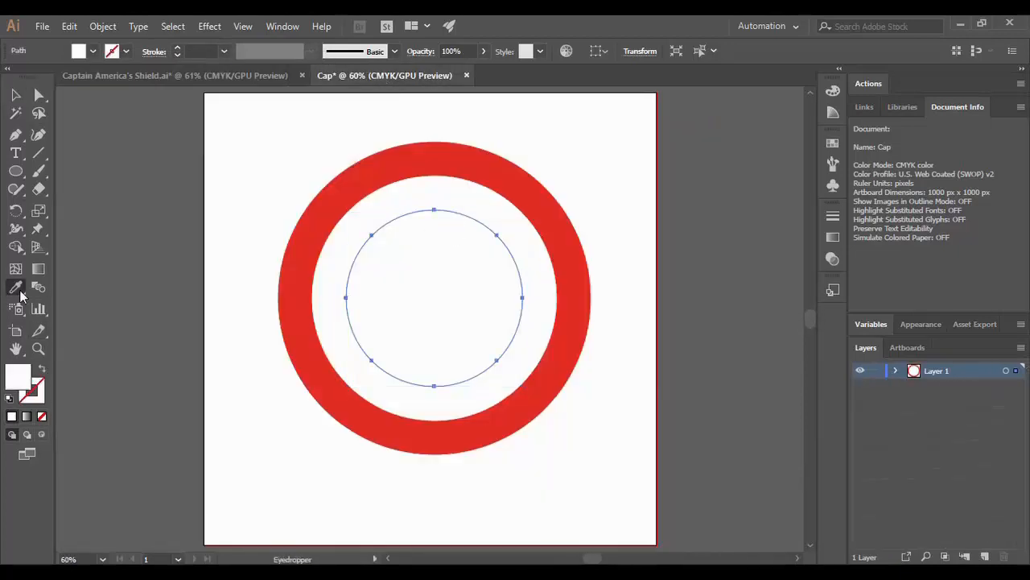
{"action": "left_click", "coordinate": [430, 153]}
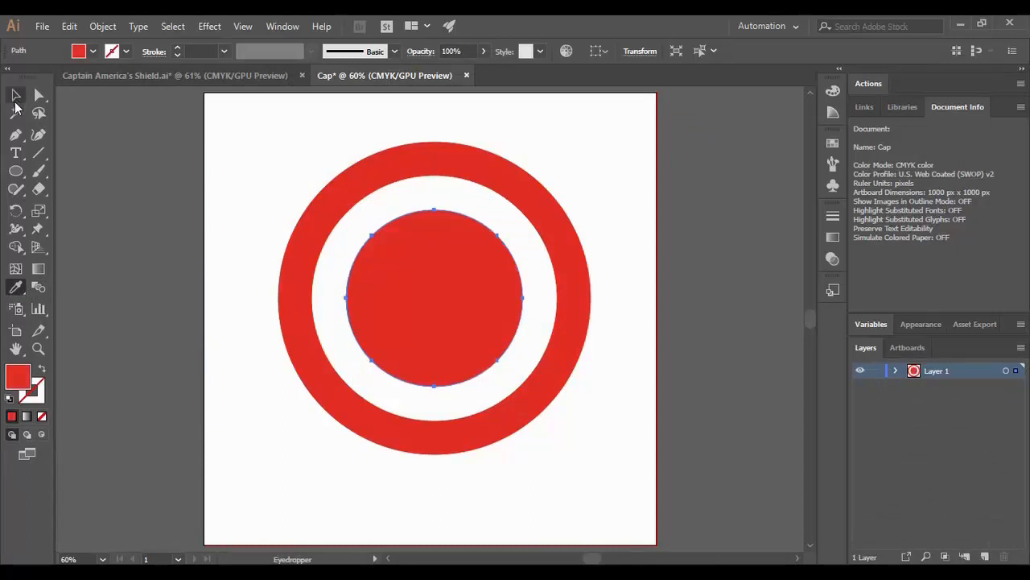
{"action": "left_click", "coordinate": [15, 95]}
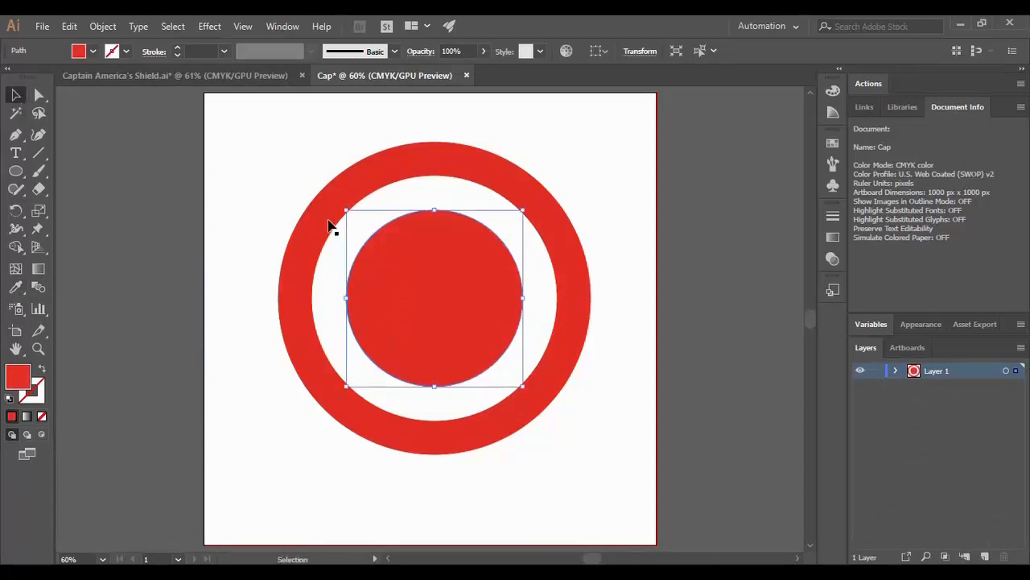
Offset the red inner circle's path by -75 px with miter joins to create a smaller concentric circle
{"action": "key", "text": "ctrl"}
{"action": "key", "text": "ctrl"}
{"action": "left_click", "coordinate": [105, 27]}
{"action": "mouse_move", "coordinate": [227, 356]}
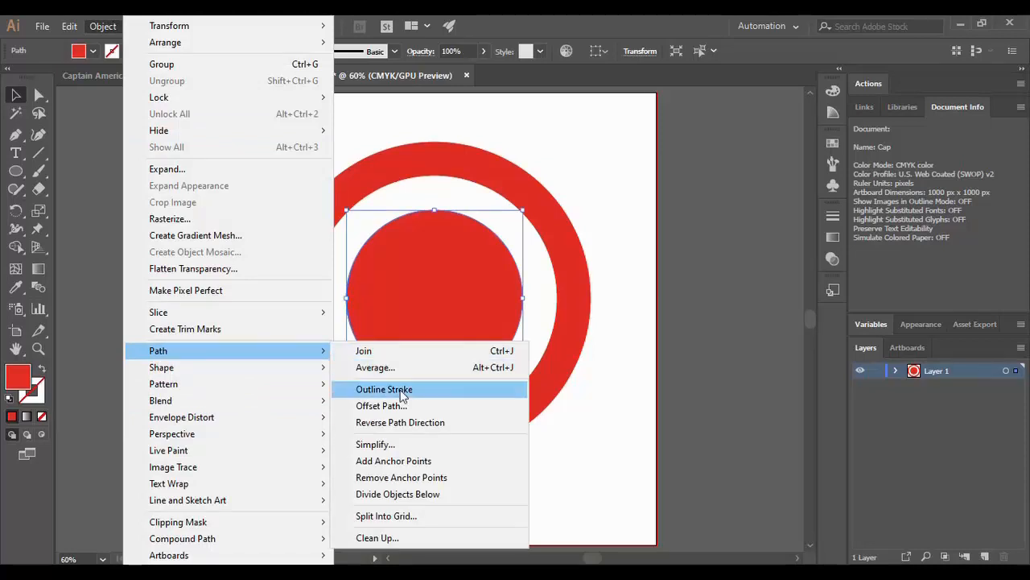
{"action": "left_click", "coordinate": [395, 415]}
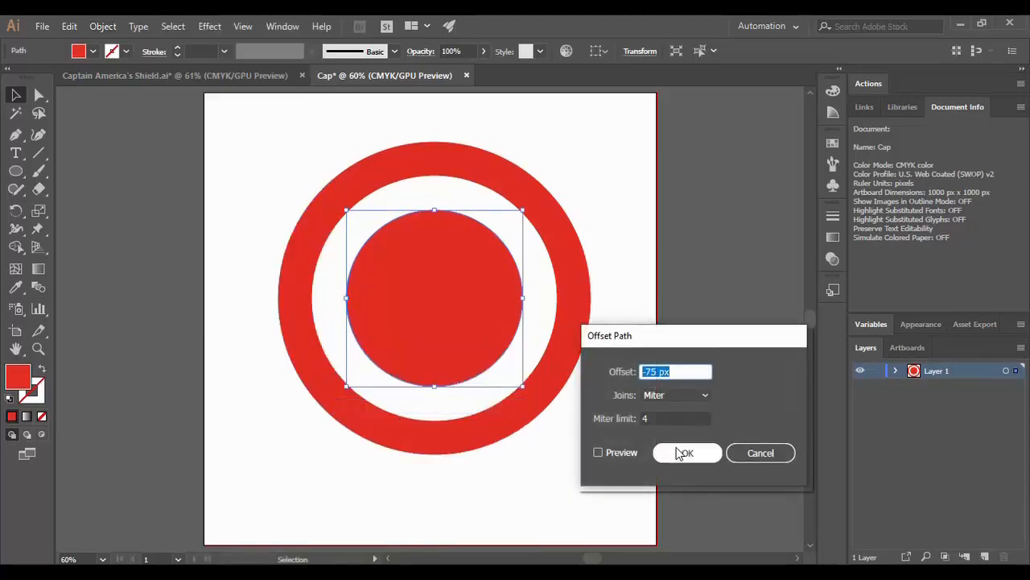
{"action": "left_click", "coordinate": [682, 453]}
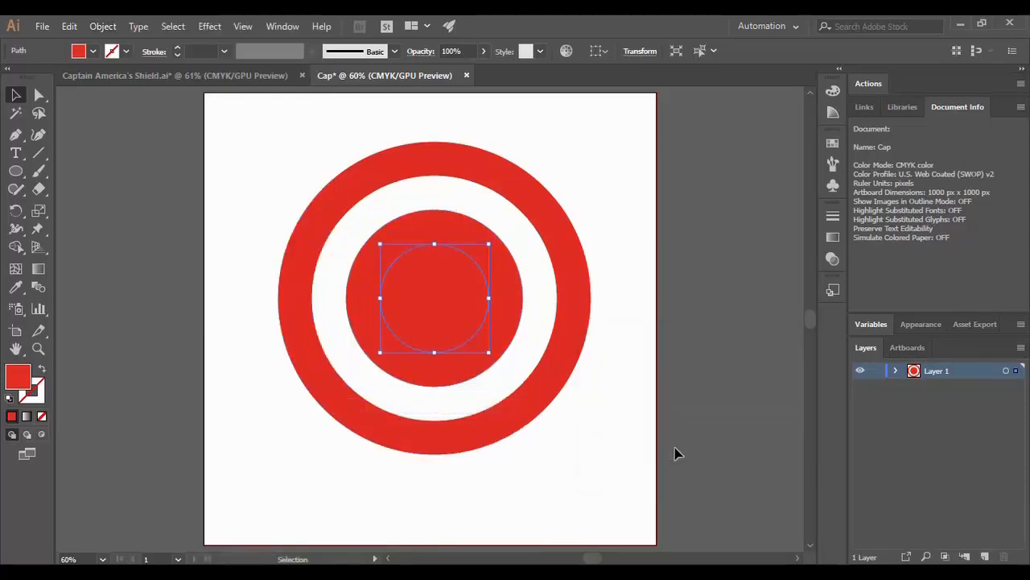
Check the reference shield and fill the innermost circle with dark blue, about C 100, M 99, Y 17, K 24
{"action": "left_click", "coordinate": [97, 76]}
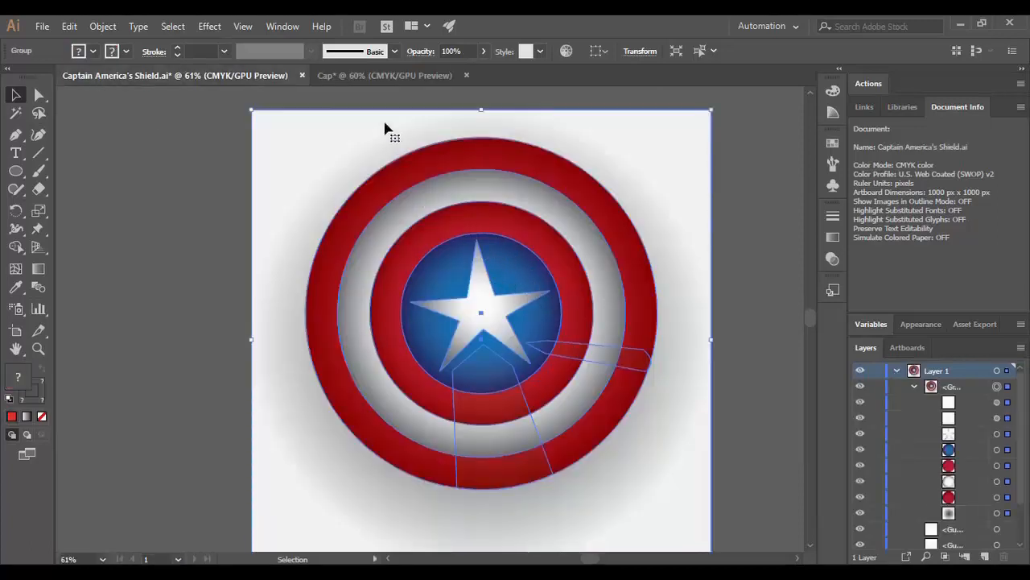
{"action": "left_click", "coordinate": [350, 76]}
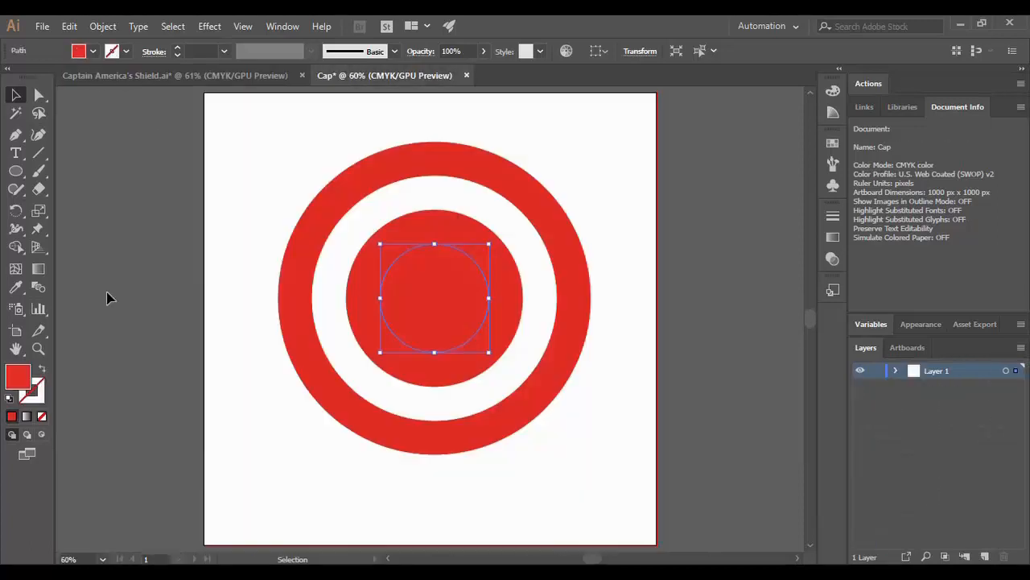
{"action": "left_click", "coordinate": [13, 373]}
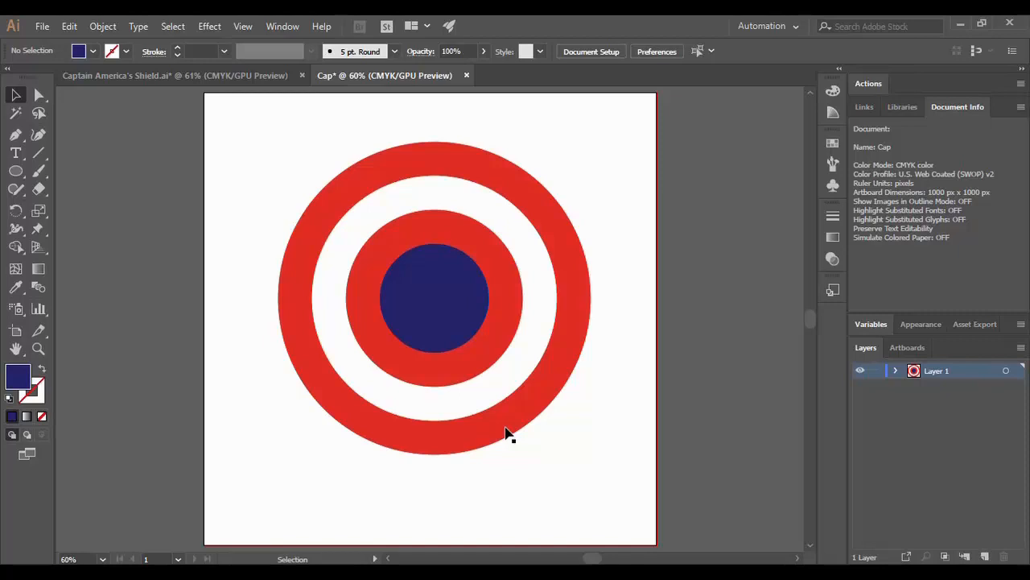
After checking the reference star, draw a tall, narrow white rectangle without stroke across nearly the full height of the blue circle
{"action": "left_click", "coordinate": [148, 76]}
{"action": "left_click", "coordinate": [338, 369]}
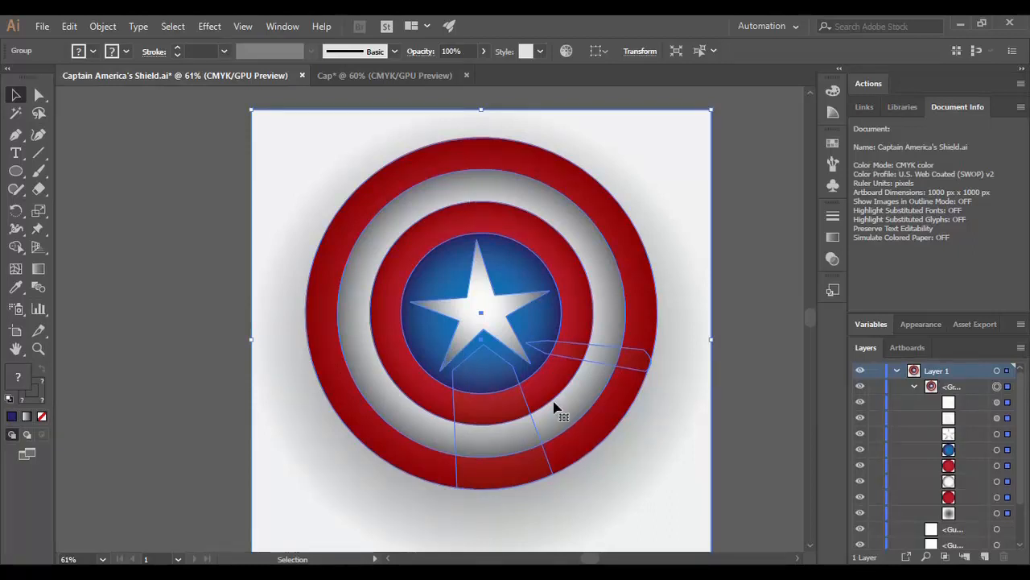
{"action": "left_click", "coordinate": [380, 79]}
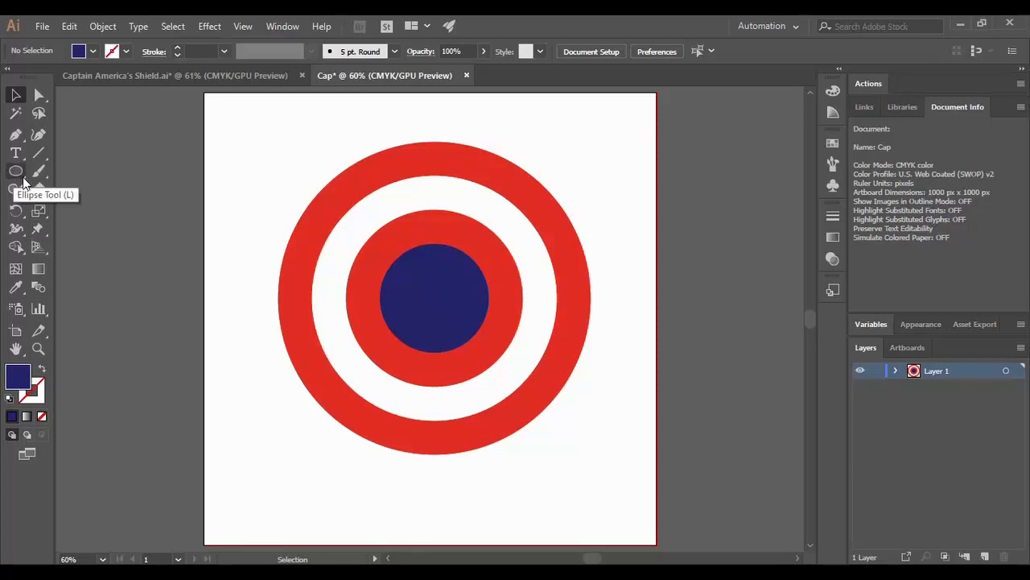
{"action": "left_click_drag", "start_coordinate": [24, 180], "coordinate": [63, 171]}
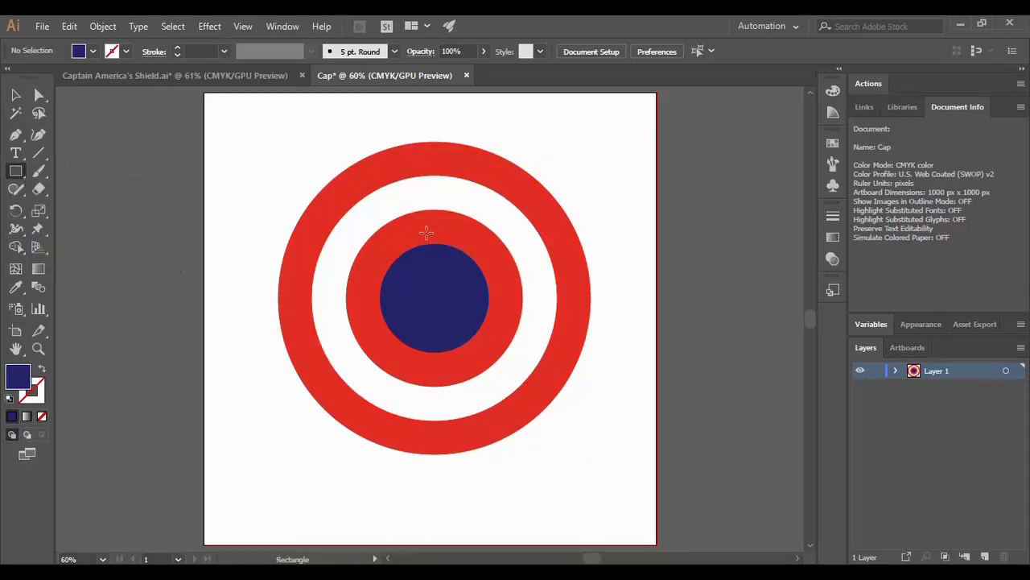
{"action": "left_click", "coordinate": [19, 400]}
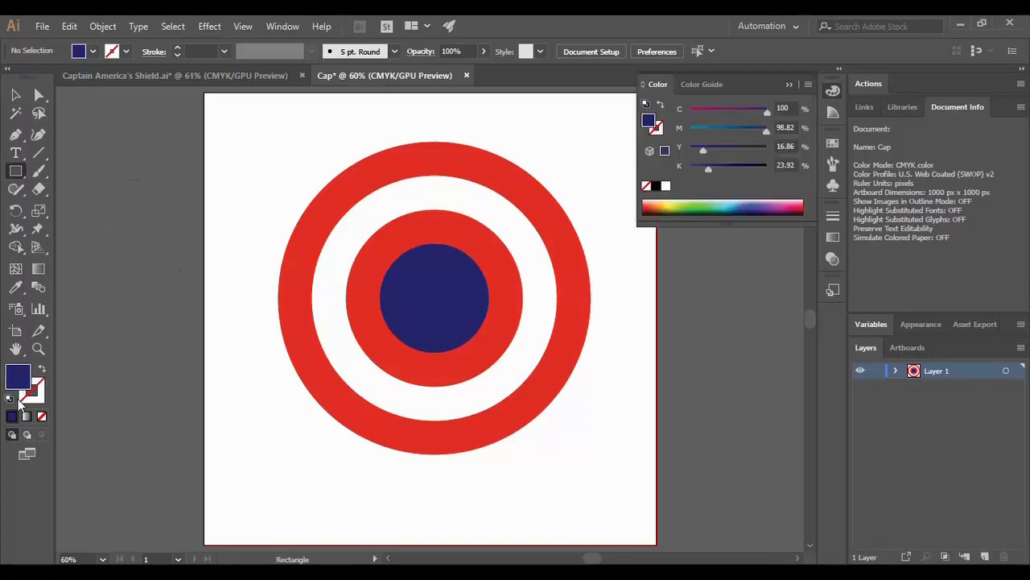
{"action": "left_click", "coordinate": [665, 186]}
{"action": "left_click", "coordinate": [789, 86]}
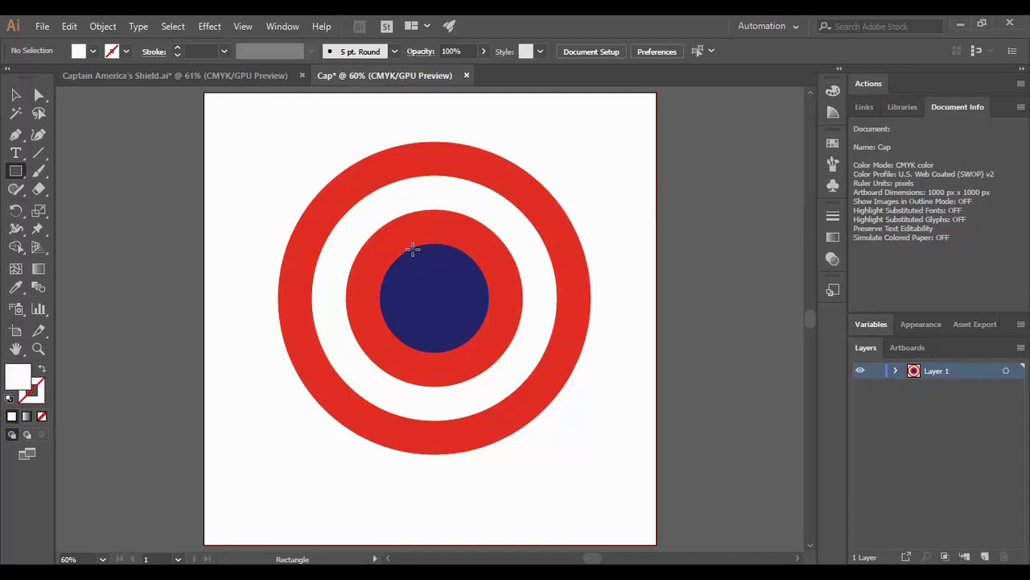
{"action": "left_click_drag", "start_coordinate": [413, 250], "coordinate": [455, 348]}
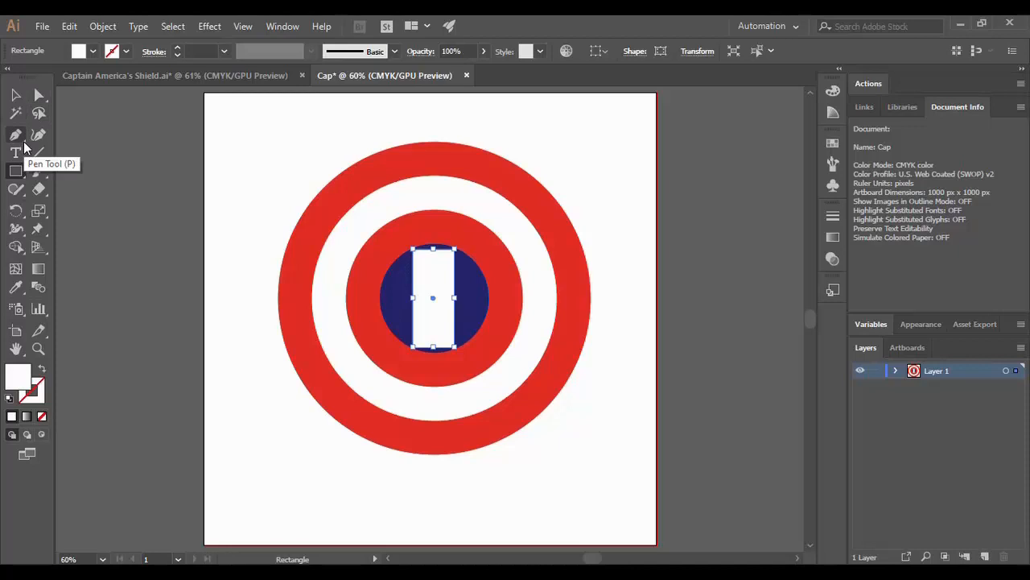
Add an anchor point at the middle of the white rectangle's top edge and another at the middle of its bottom edge
{"action": "left_click_drag", "start_coordinate": [23, 141], "coordinate": [70, 155]}
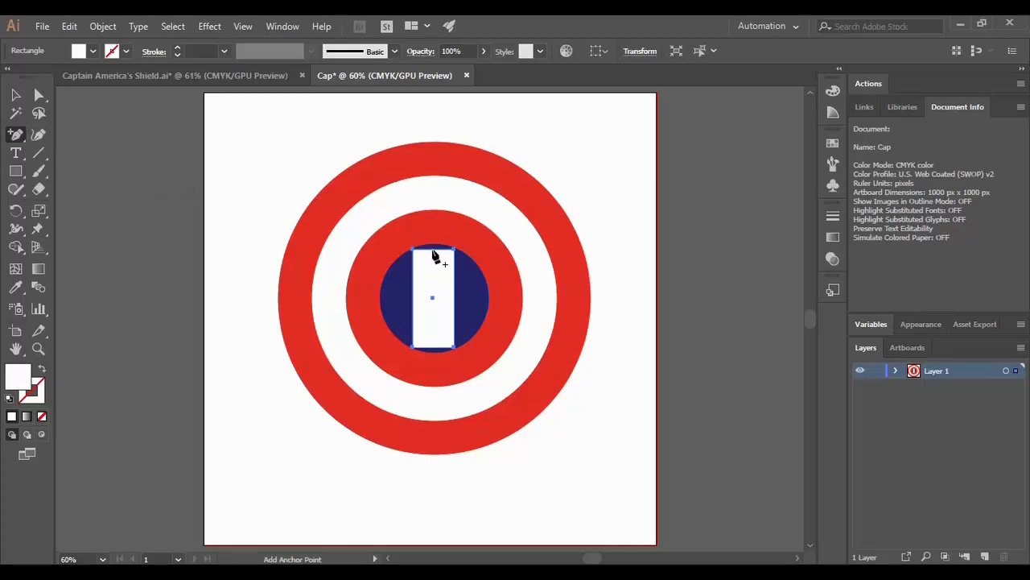
{"action": "left_click", "coordinate": [433, 250]}
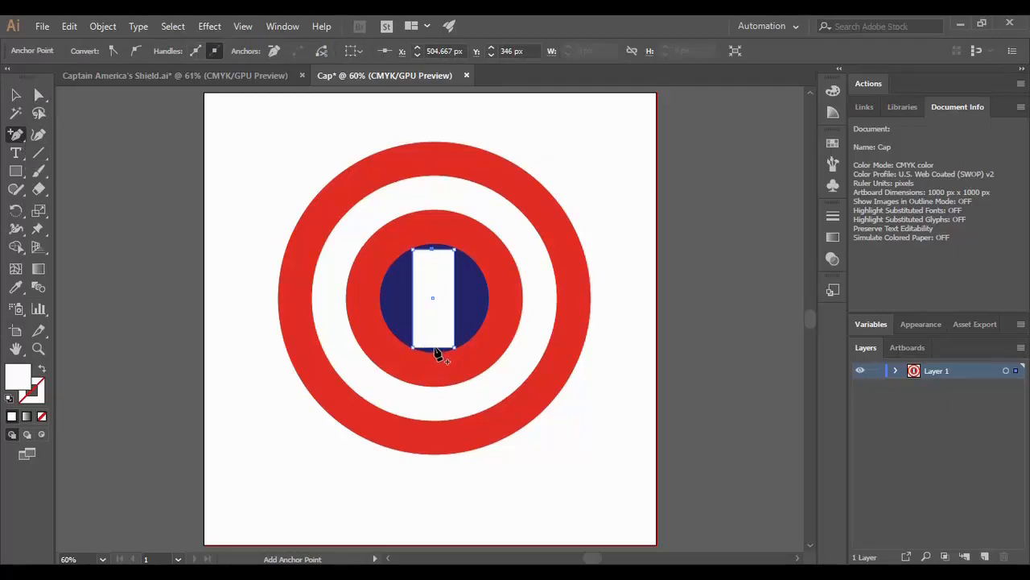
{"action": "left_click", "coordinate": [434, 349]}
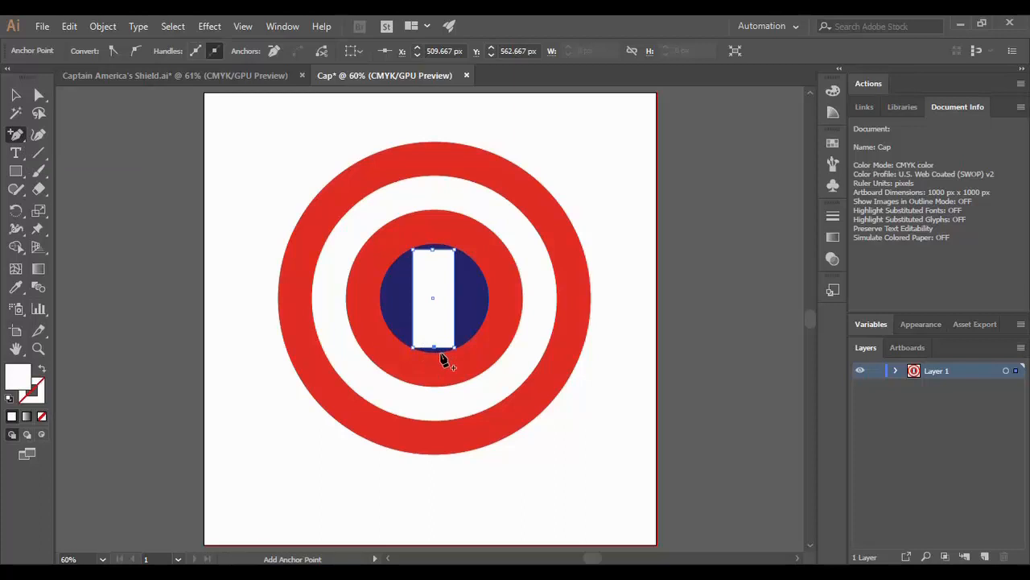
Delete the white rectangle's two upper corner anchor points to turn it into a pointed triangle
{"action": "left_click", "coordinate": [26, 141]}
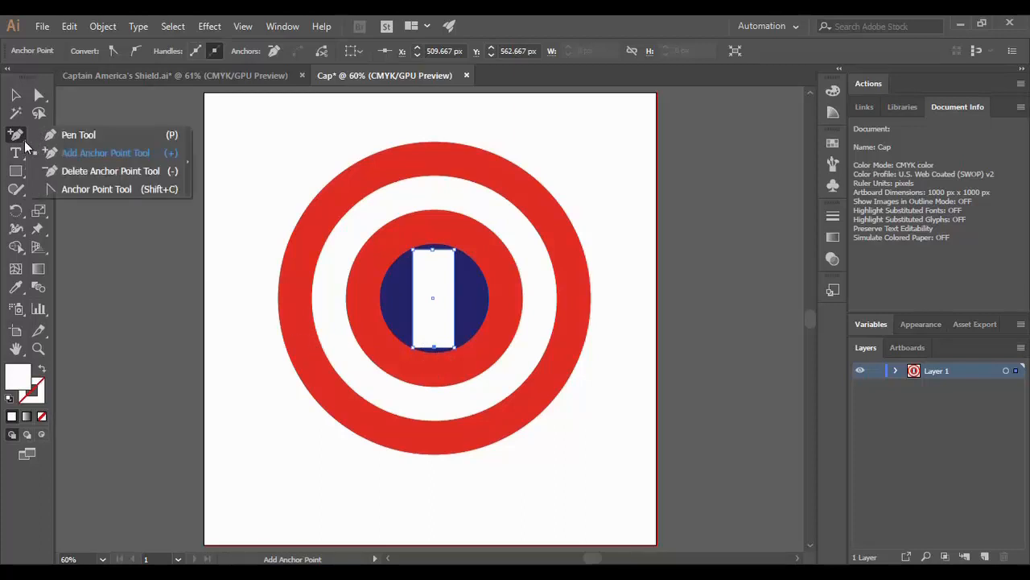
{"action": "left_click", "coordinate": [64, 169]}
{"action": "left_click", "coordinate": [414, 251]}
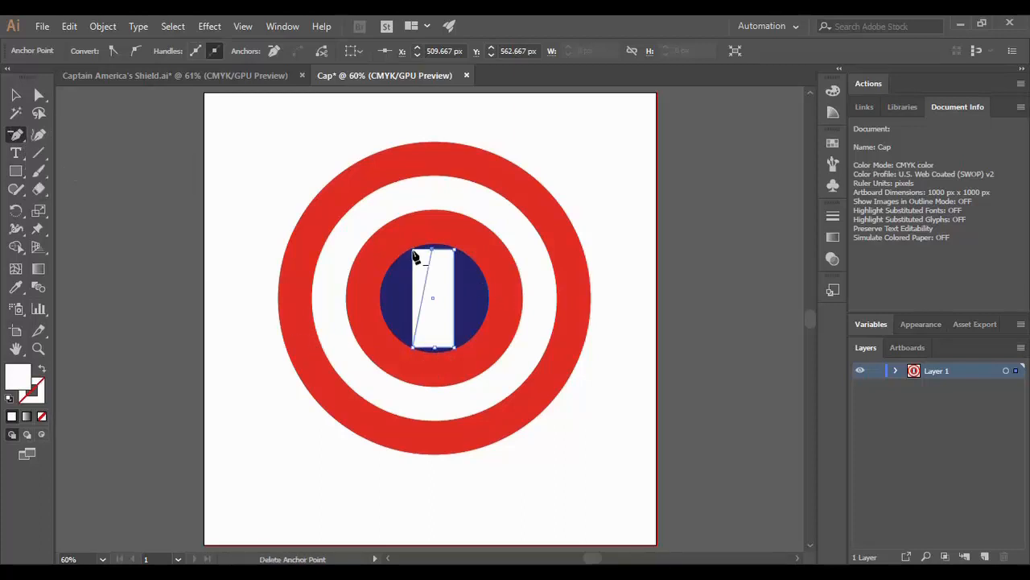
{"action": "left_click", "coordinate": [455, 251]}
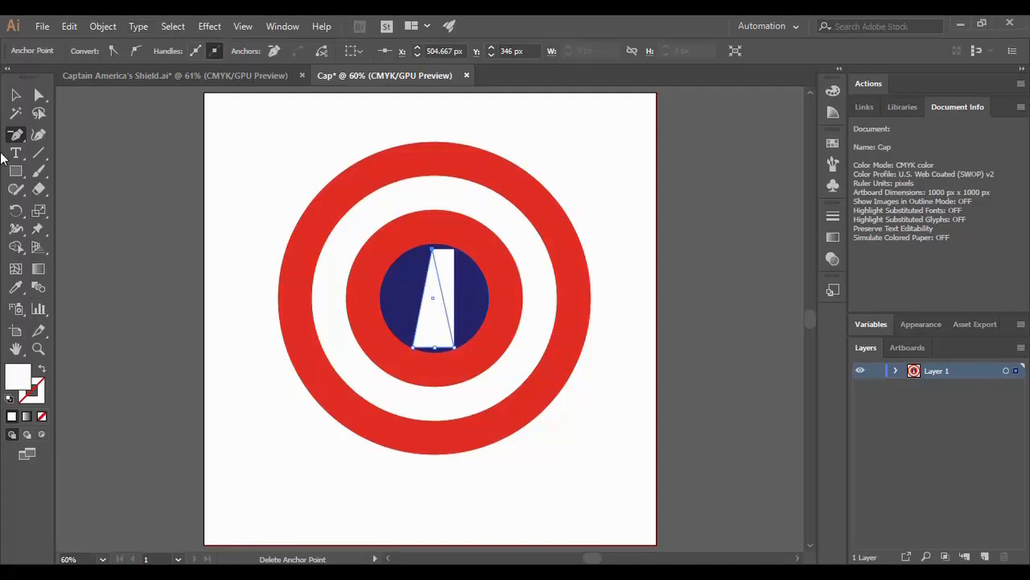
Move the triangle's bottom middle anchor point up to about X 508 px, Y 478 px to form a notch, and deselect the shape
{"action": "left_click", "coordinate": [40, 96]}
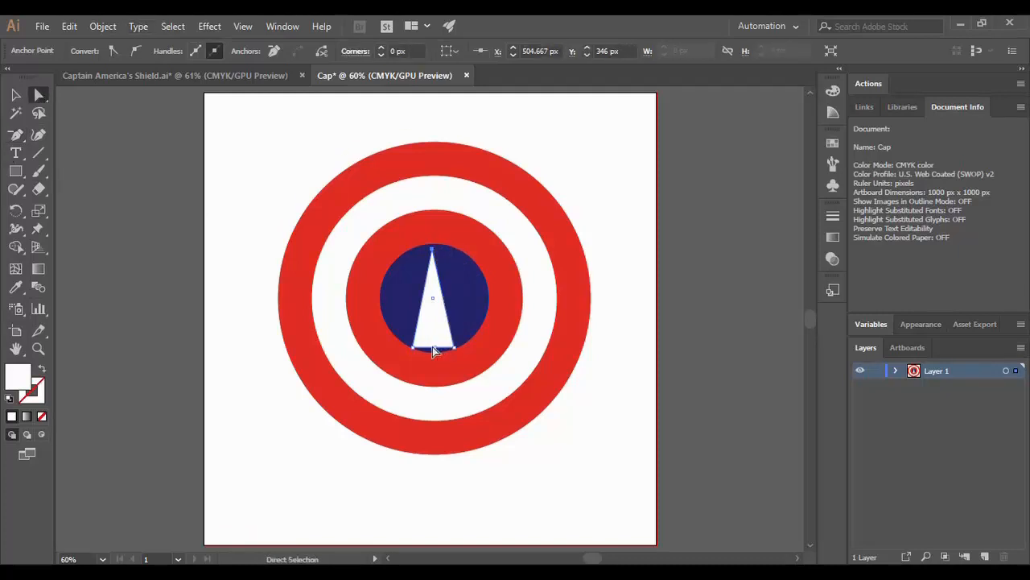
{"action": "left_click_drag", "start_coordinate": [435, 346], "coordinate": [433, 309]}
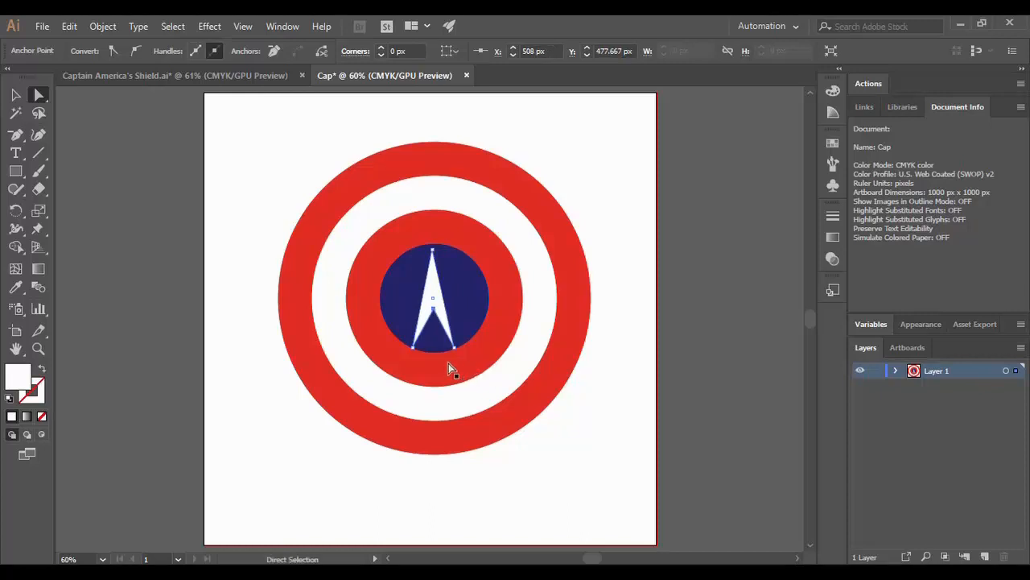
{"action": "left_click", "coordinate": [261, 377]}
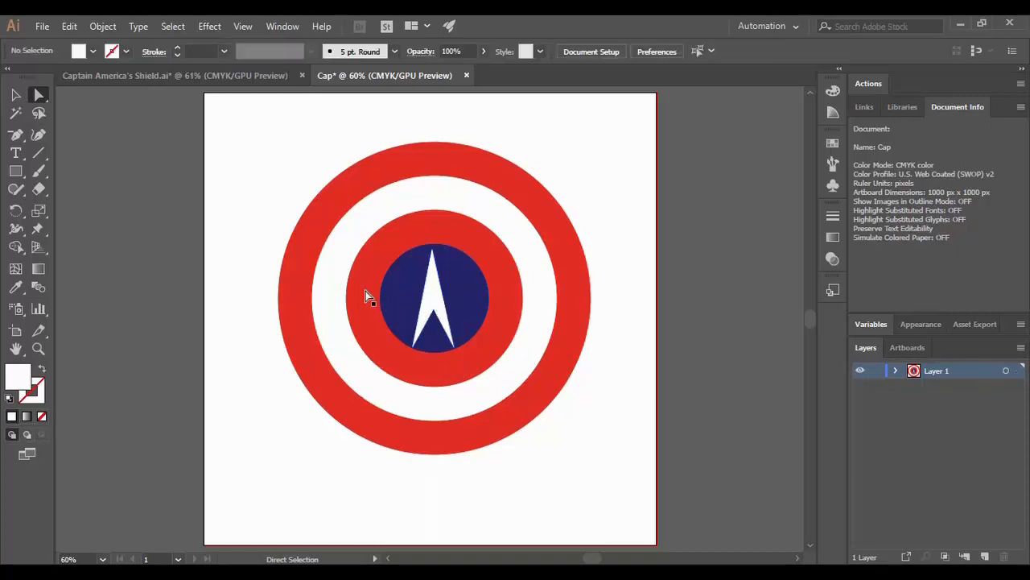
Check the reference star and draw a small horizontal rectangle from the blue circle's left edge to the white shape
{"action": "left_click", "coordinate": [161, 78]}
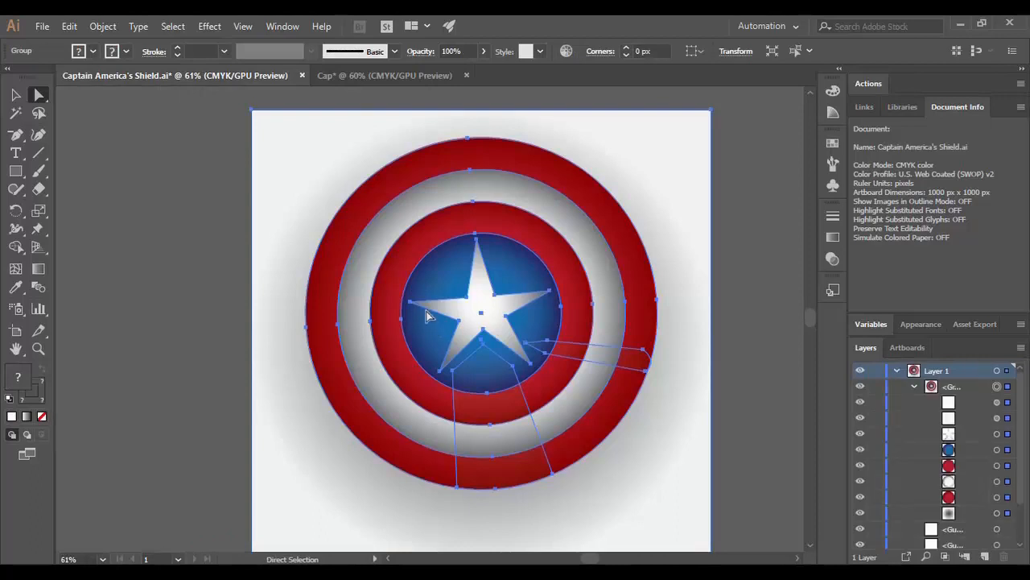
{"action": "left_click", "coordinate": [376, 73]}
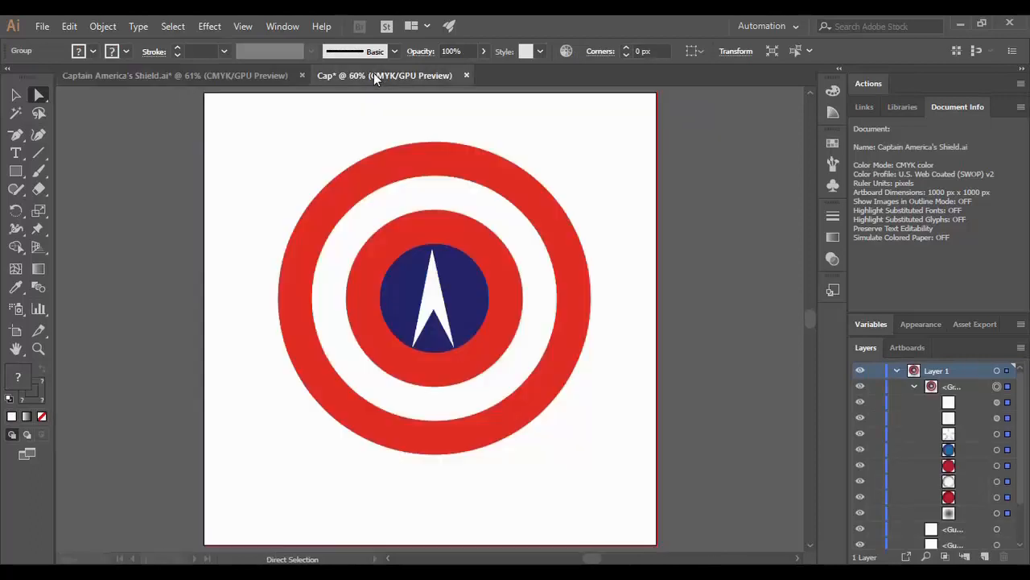
{"action": "left_click", "coordinate": [17, 171]}
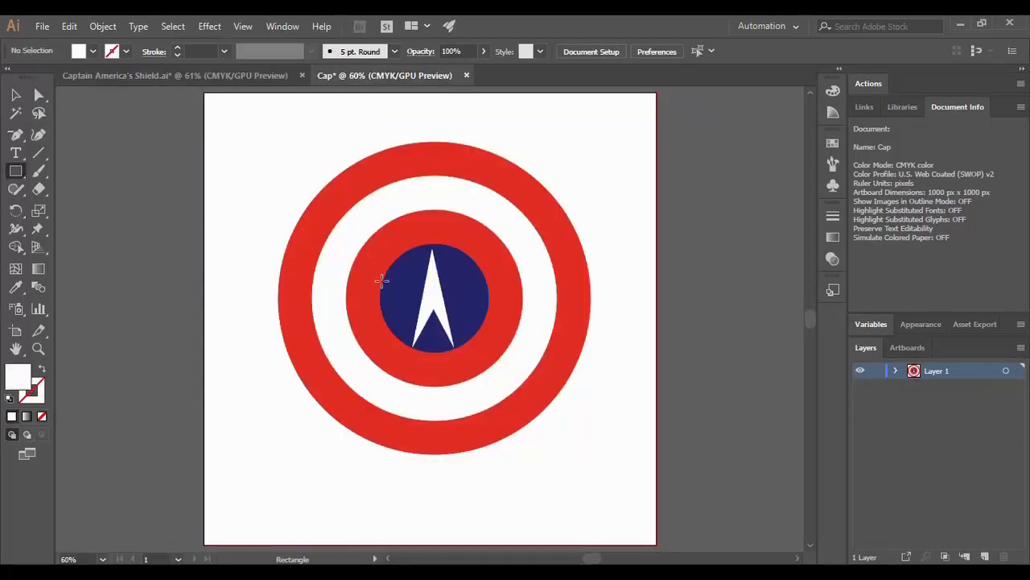
{"action": "left_click_drag", "start_coordinate": [381, 281], "coordinate": [486, 303]}
{"action": "key", "text": "ctrl+z"}
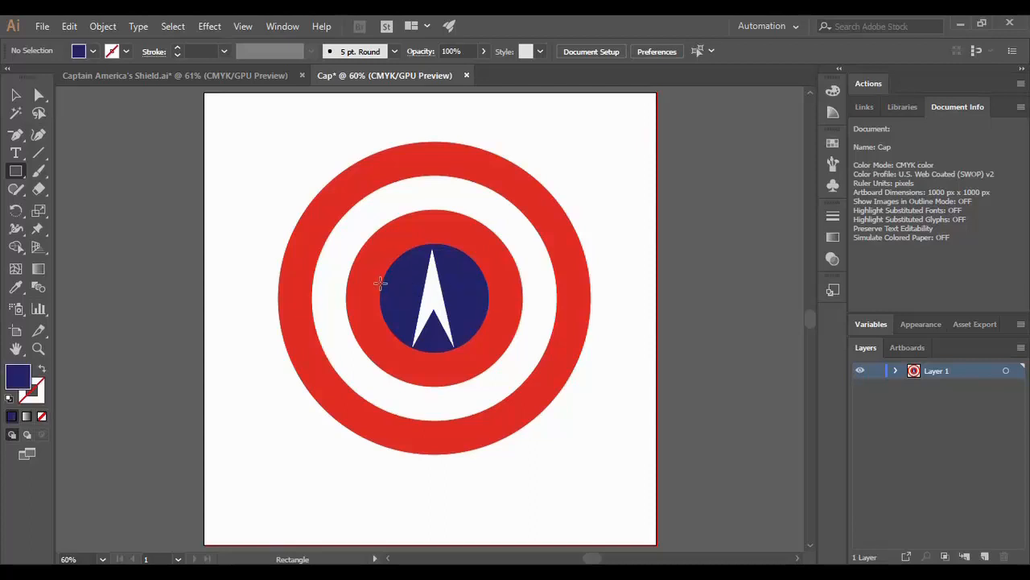
{"action": "left_click_drag", "start_coordinate": [382, 283], "coordinate": [425, 300]}
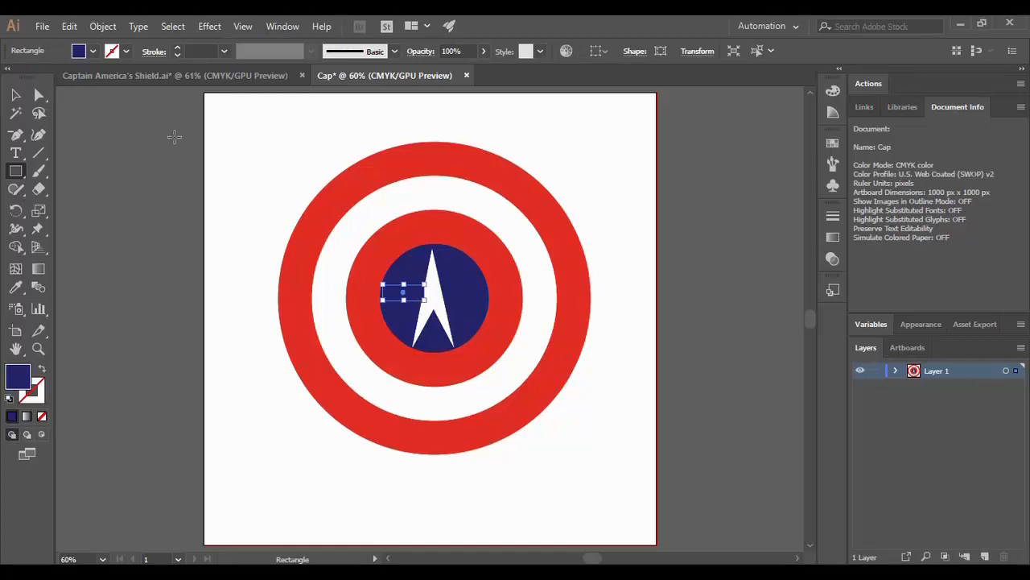
Delete the small rectangle's lower-left anchor point to make a triangle and fill it with white
{"action": "left_click", "coordinate": [16, 134]}
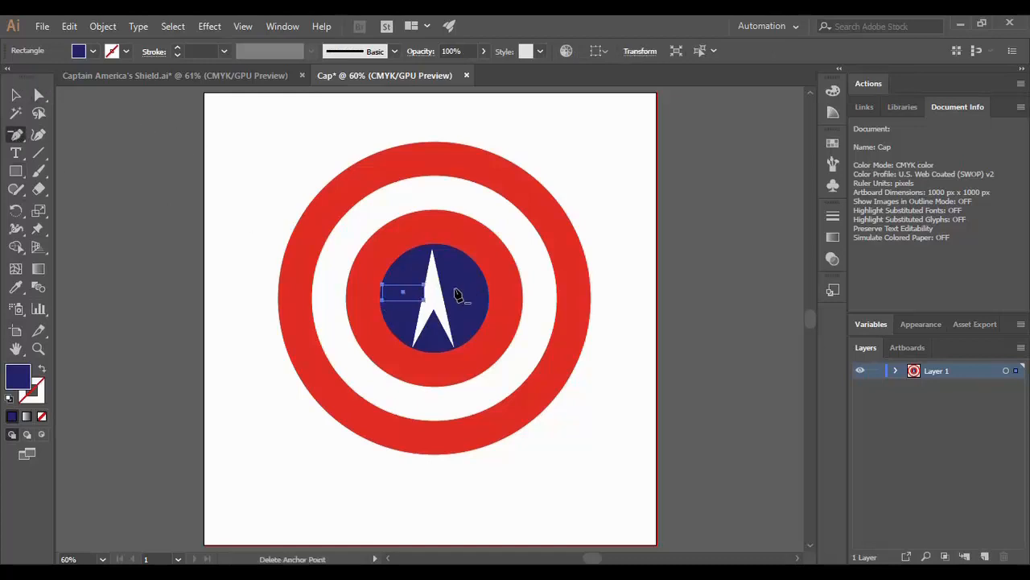
{"action": "left_click", "coordinate": [382, 300]}
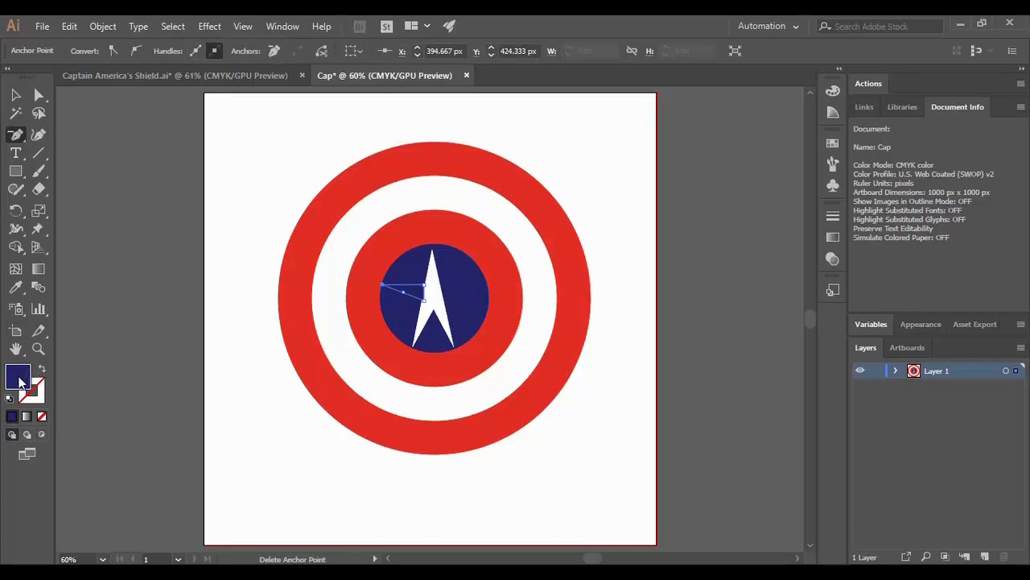
{"action": "left_click", "coordinate": [20, 376]}
{"action": "left_click", "coordinate": [667, 188]}
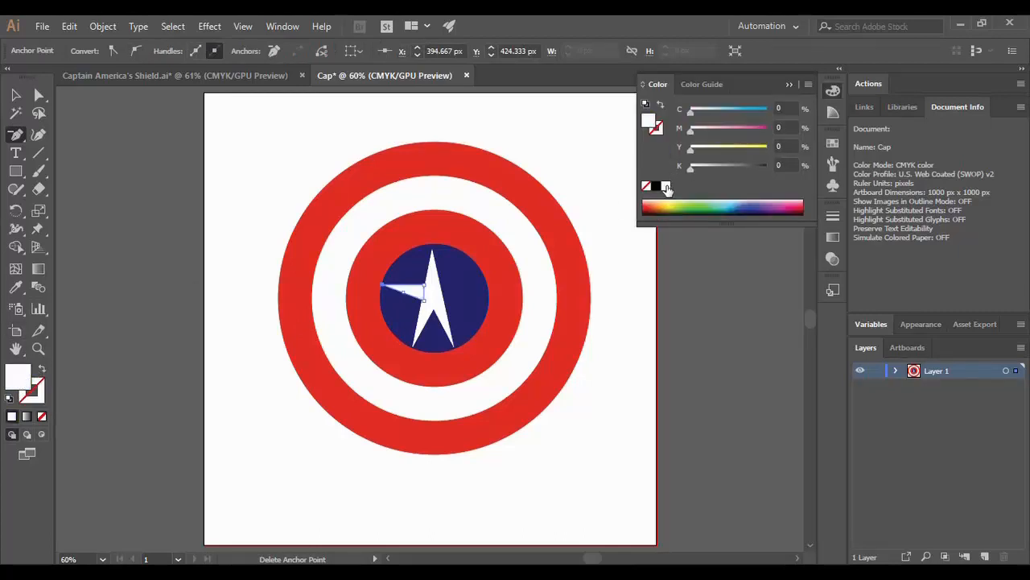
{"action": "left_click", "coordinate": [792, 85]}
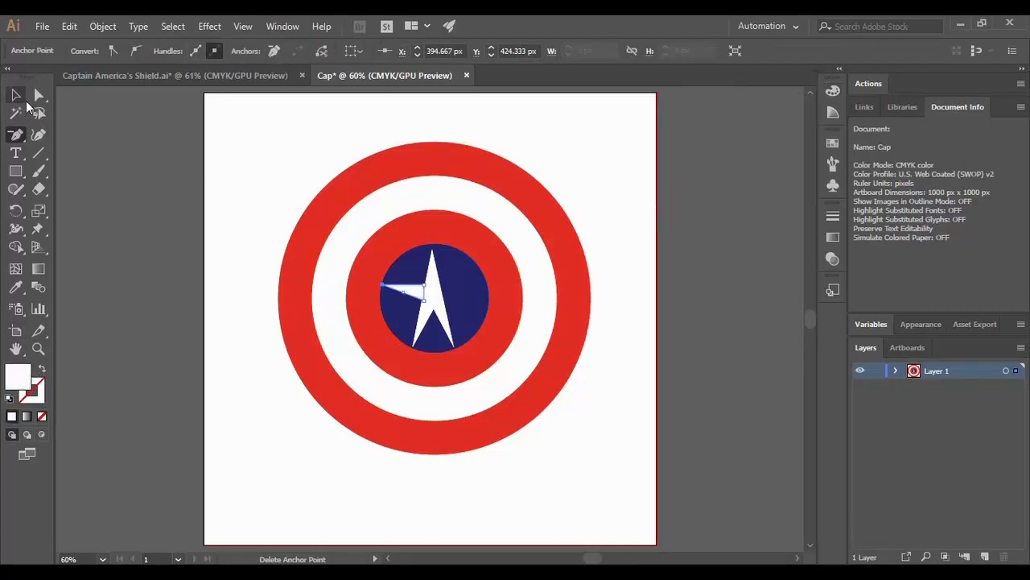
Reshape the left star arm by moving its tip down to the blue circle's edge and its upper inner corner slightly into the white shape
{"action": "left_click", "coordinate": [39, 95]}
{"action": "left_click_drag", "start_coordinate": [387, 292], "coordinate": [378, 291]}
{"action": "left_click", "coordinate": [450, 349]}
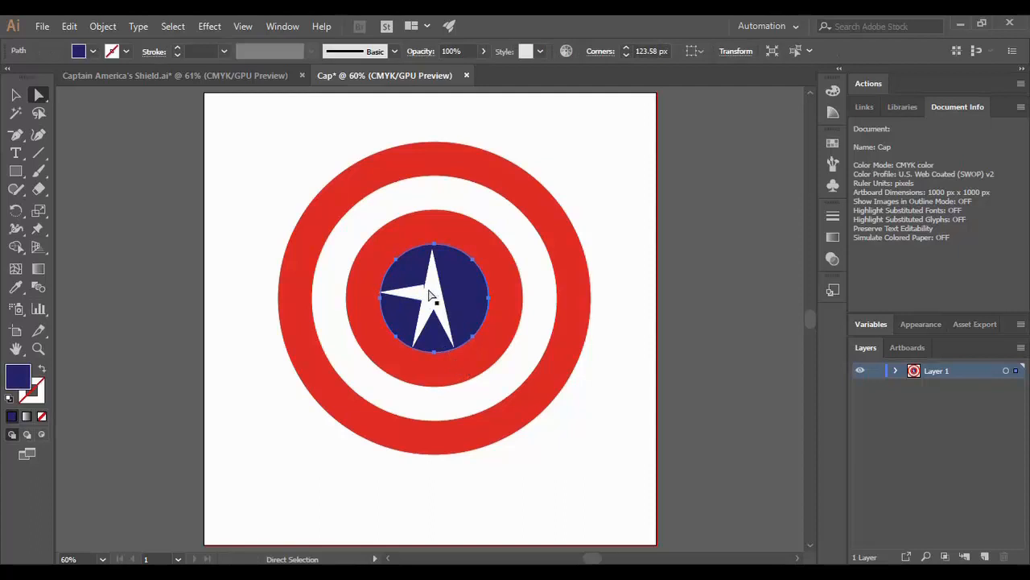
{"action": "left_click", "coordinate": [425, 289]}
{"action": "left_click_drag", "start_coordinate": [425, 285], "coordinate": [430, 288]}
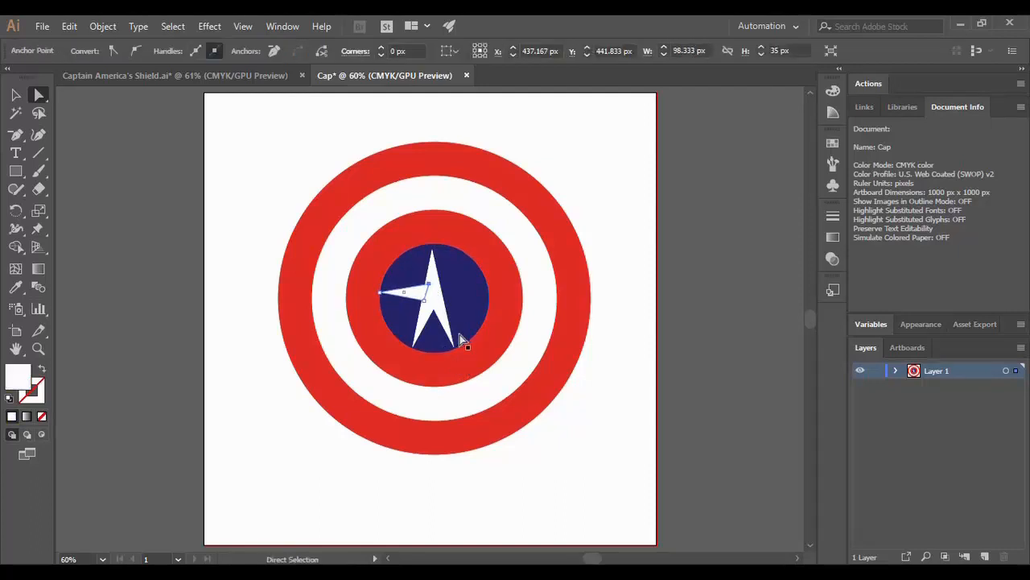
Nudge the left star arm slightly up and to the right, keeping its tip inside the blue circle's edge
{"action": "left_click", "coordinate": [445, 317]}
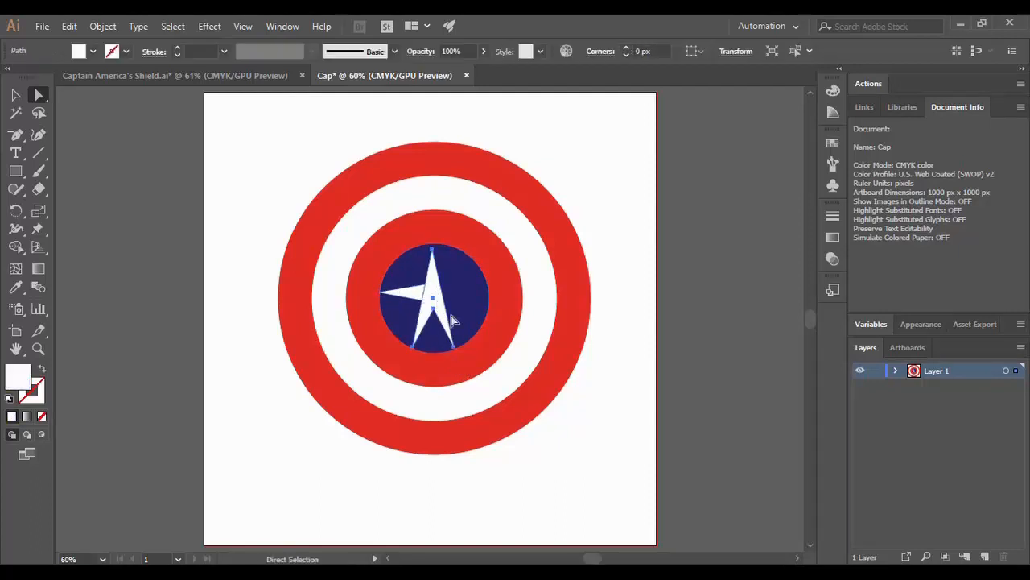
{"action": "left_click", "coordinate": [401, 293]}
{"action": "left_click_drag", "start_coordinate": [380, 291], "coordinate": [383, 288]}
{"action": "left_click", "coordinate": [401, 267]}
{"action": "left_click", "coordinate": [391, 293]}
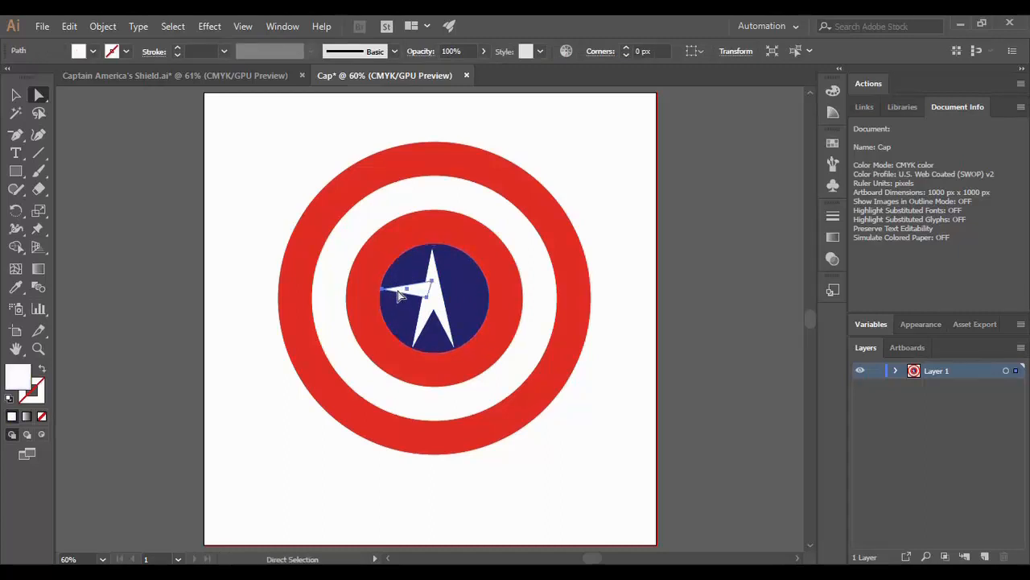
{"action": "left_click", "coordinate": [387, 296]}
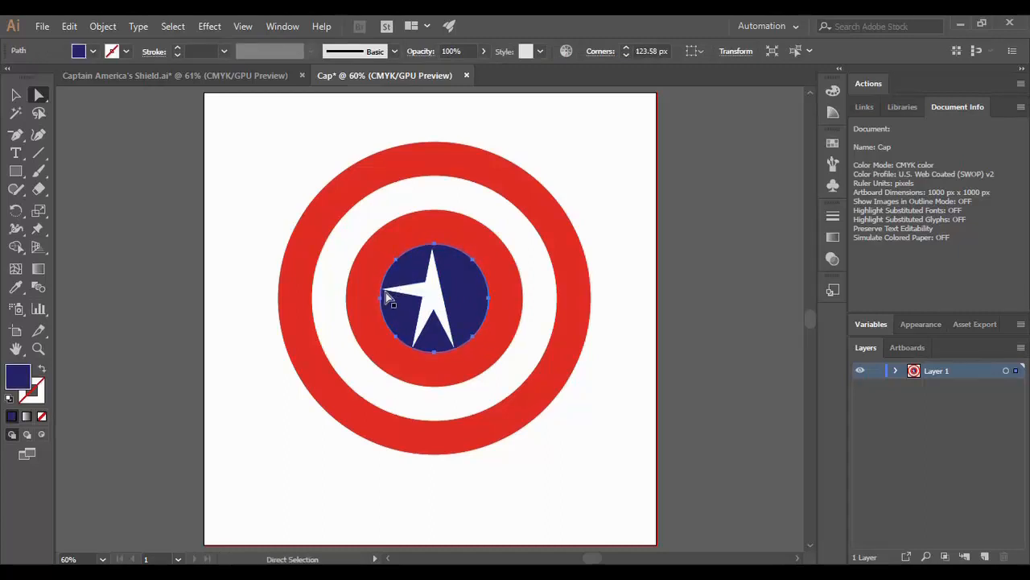
Shift the left star arm slightly down and to the left so its tip meets the blue circle's edge
{"action": "key", "text": "ctrl"}
{"action": "scroll", "coordinate": [388, 298], "scroll_direction": "up", "scroll_amount": 5}
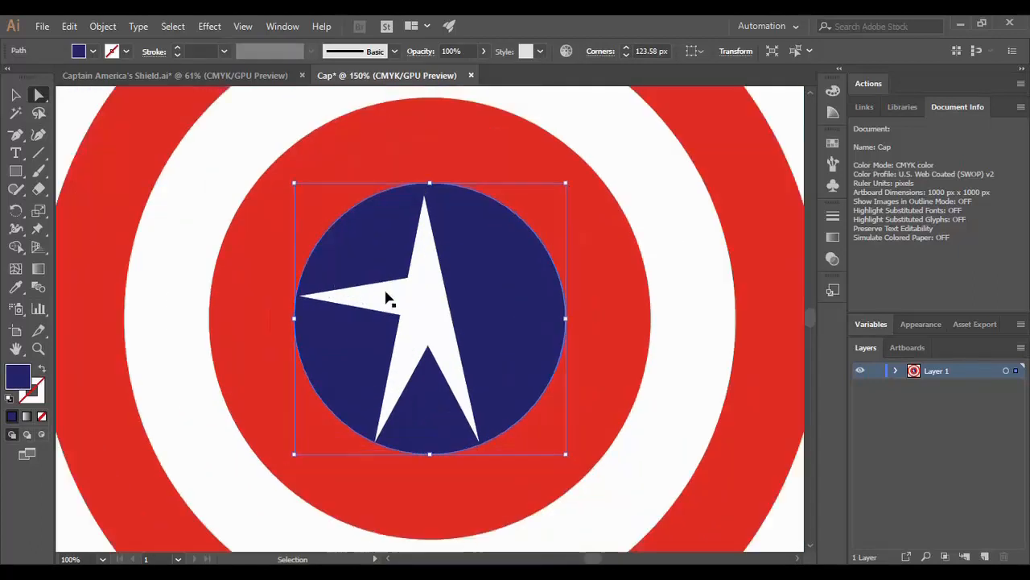
{"action": "mouse_move", "coordinate": [380, 313]}
{"action": "left_mouse_down"}
{"action": "mouse_move", "coordinate": [396, 304]}
{"action": "mouse_move", "coordinate": [374, 320]}
{"action": "left_mouse_up"}
{"action": "left_click", "coordinate": [356, 226]}
{"action": "left_click", "coordinate": [333, 310]}
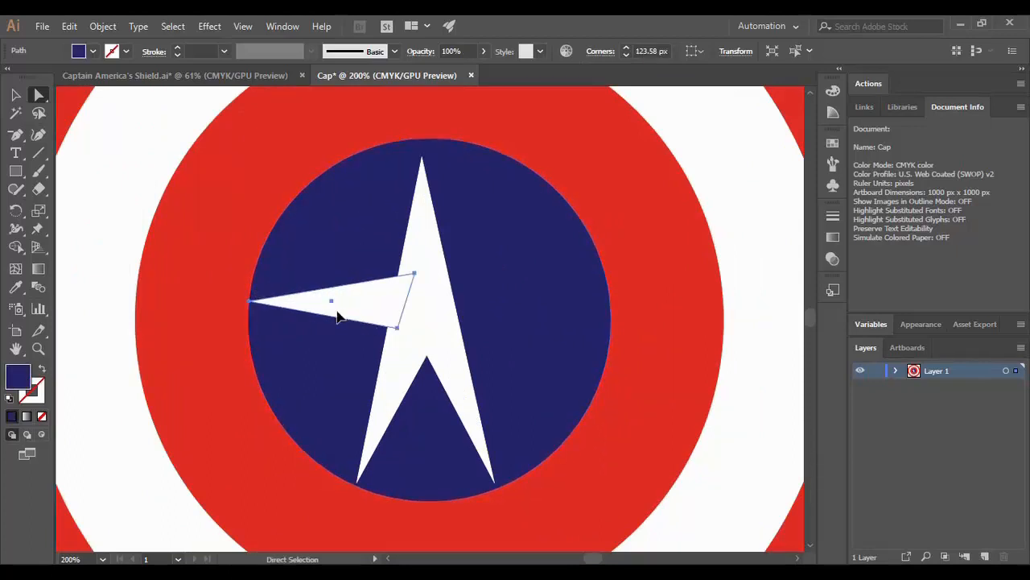
{"action": "left_click", "coordinate": [261, 294]}
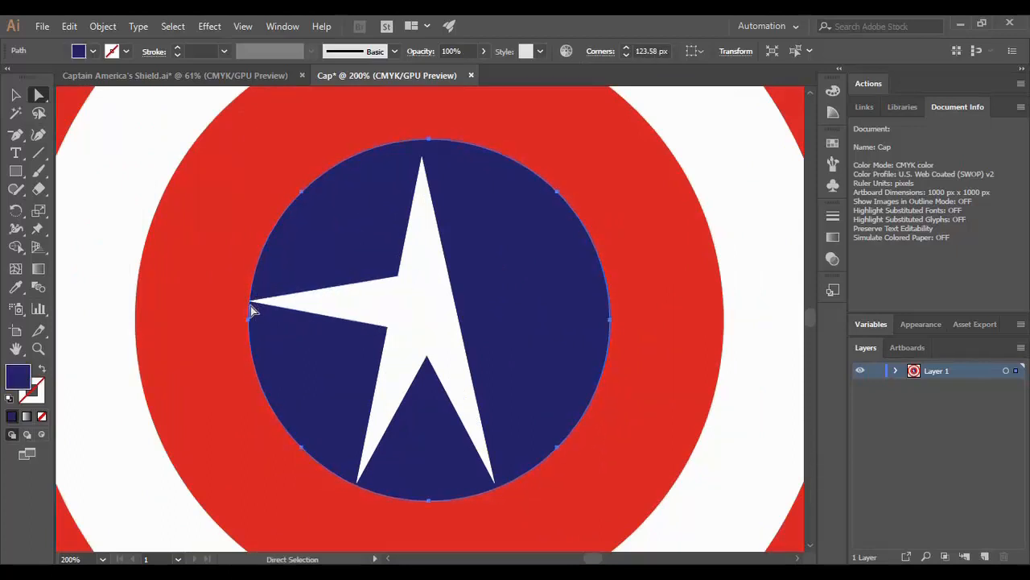
Raise the left star arm's tip so its upper edge runs nearly horizontal and place the tip on the blue circle's left edge
{"action": "left_click_drag", "start_coordinate": [250, 302], "coordinate": [253, 297]}
{"action": "key", "text": "ctrl+z"}
{"action": "left_click", "coordinate": [285, 309]}
{"action": "left_click_drag", "start_coordinate": [249, 303], "coordinate": [336, 282]}
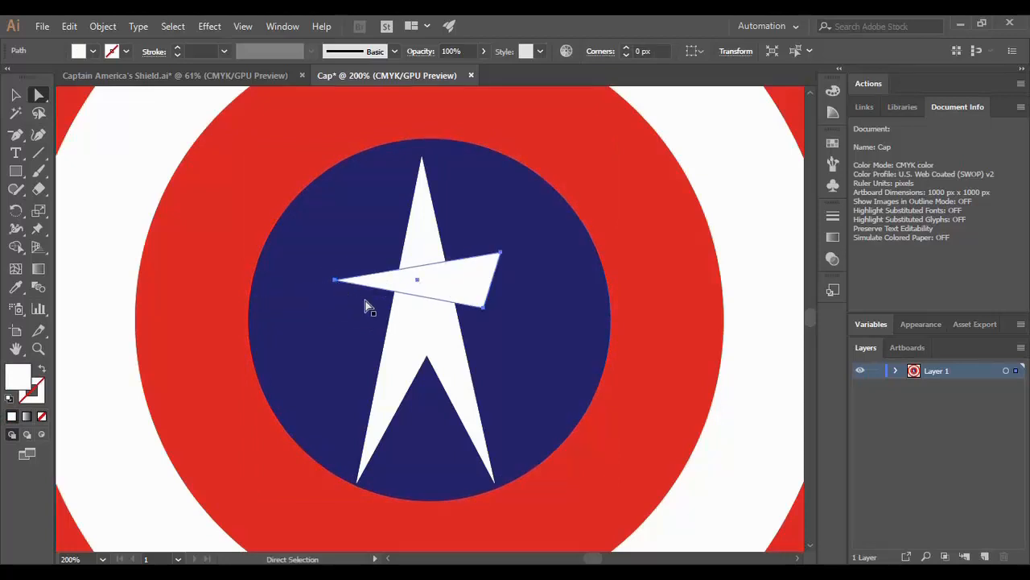
{"action": "left_click", "coordinate": [365, 300]}
{"action": "left_click", "coordinate": [350, 284]}
{"action": "left_click_drag", "start_coordinate": [335, 281], "coordinate": [342, 258]}
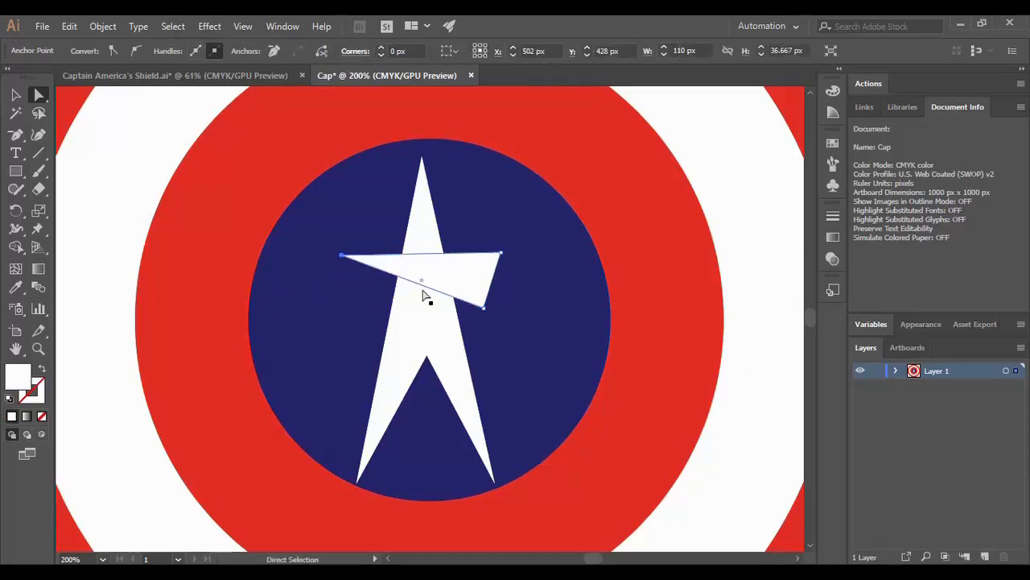
{"action": "left_click_drag", "start_coordinate": [458, 283], "coordinate": [367, 312]}
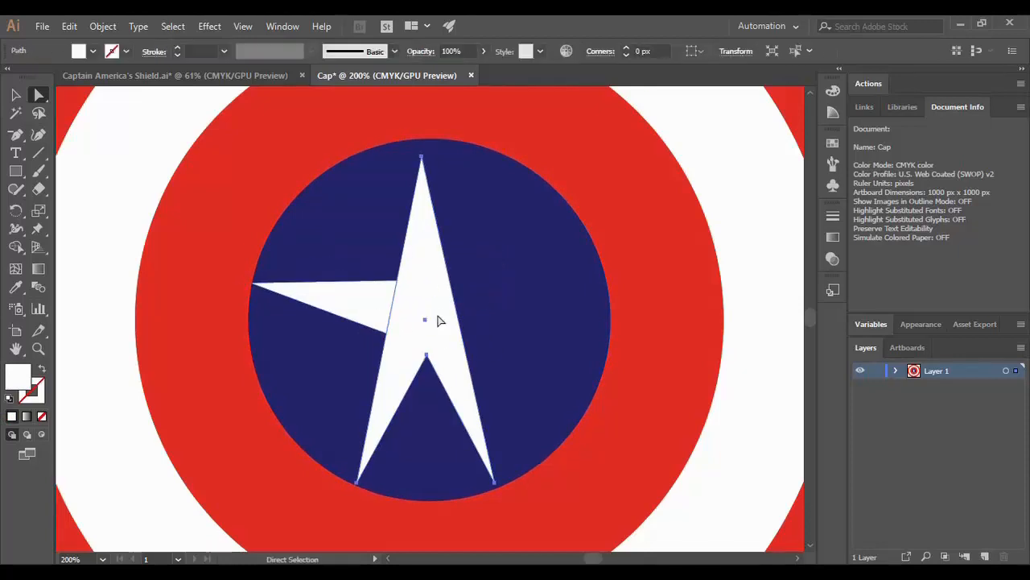
{"action": "left_click", "coordinate": [496, 325]}
Reflect a copy of the left star arm and place it on the right side of the white shape
{"action": "left_click", "coordinate": [356, 296]}
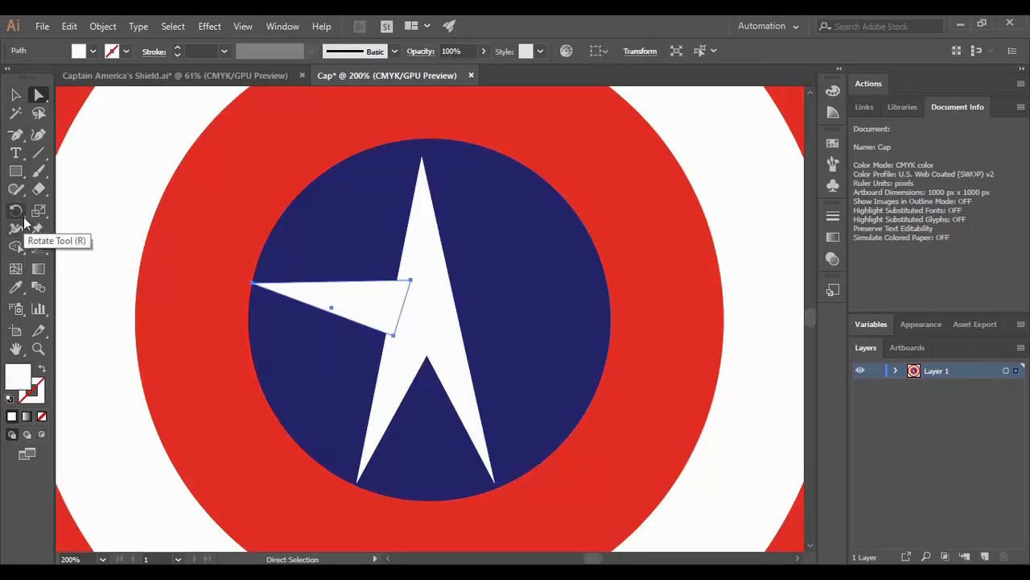
{"action": "left_click_drag", "start_coordinate": [24, 223], "coordinate": [59, 234]}
{"action": "left_click_drag", "start_coordinate": [370, 291], "coordinate": [520, 300]}
{"action": "key", "text": "v"}
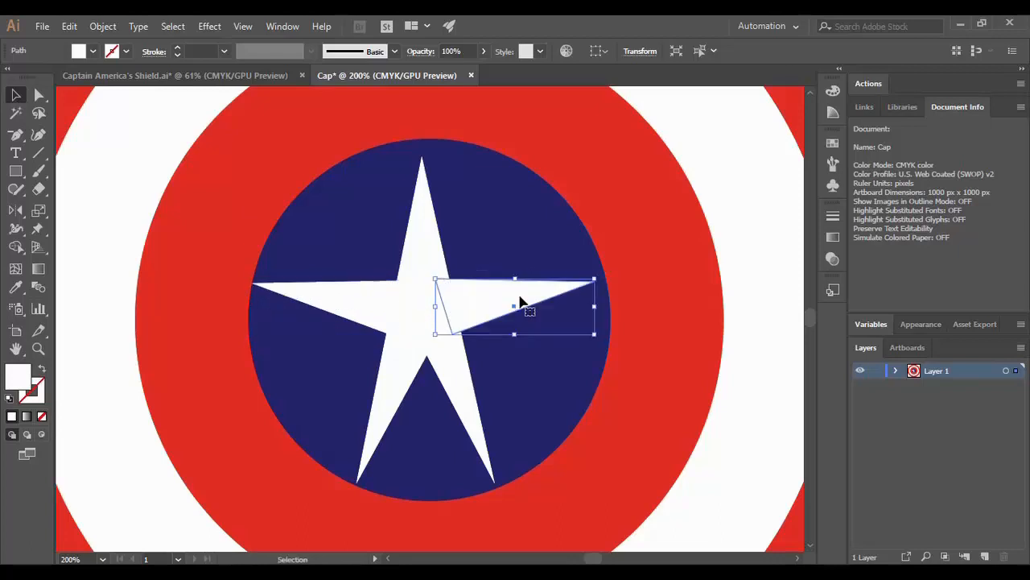
{"action": "left_click", "coordinate": [551, 359]}
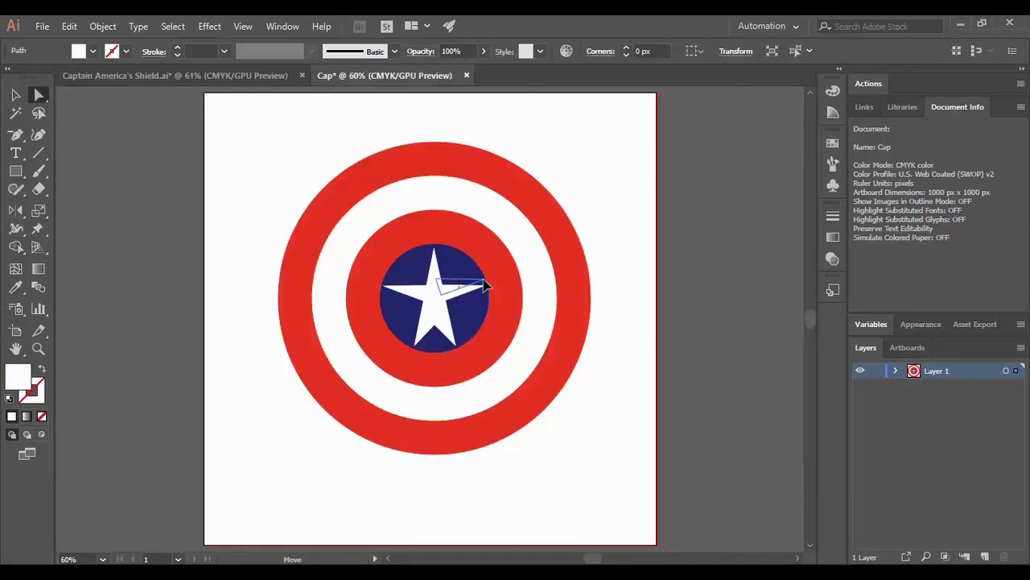
Angle the right star arm so its tip points slightly up at the blue circle's edge, and delete the left arm
{"action": "mouse_move", "coordinate": [484, 282]}
{"action": "left_mouse_down"}
{"action": "mouse_move", "coordinate": [446, 306]}
{"action": "mouse_move", "coordinate": [469, 287]}
{"action": "left_mouse_up"}
{"action": "left_click", "coordinate": [474, 317]}
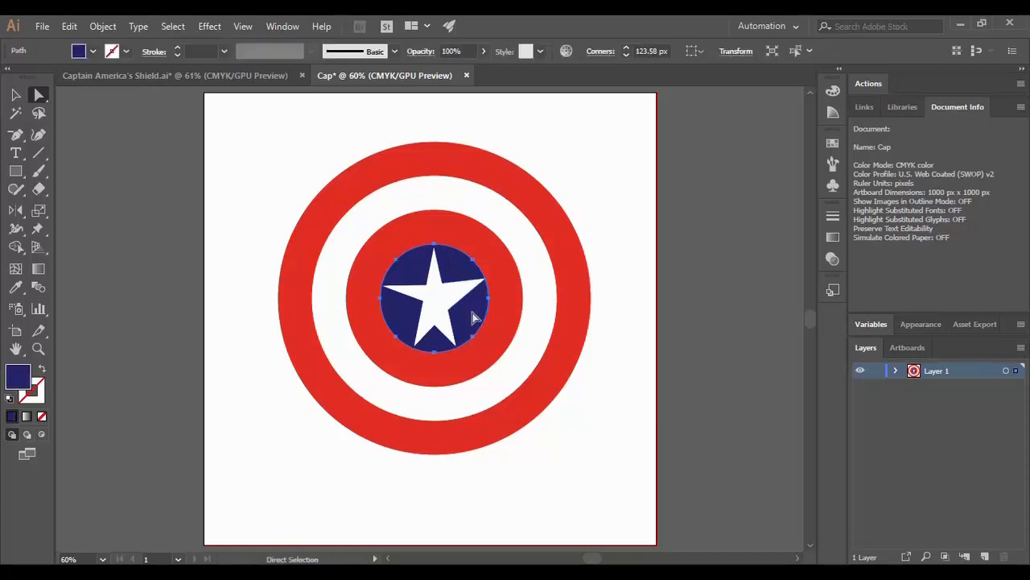
{"action": "left_click", "coordinate": [424, 300]}
{"action": "key", "text": "Delete"}
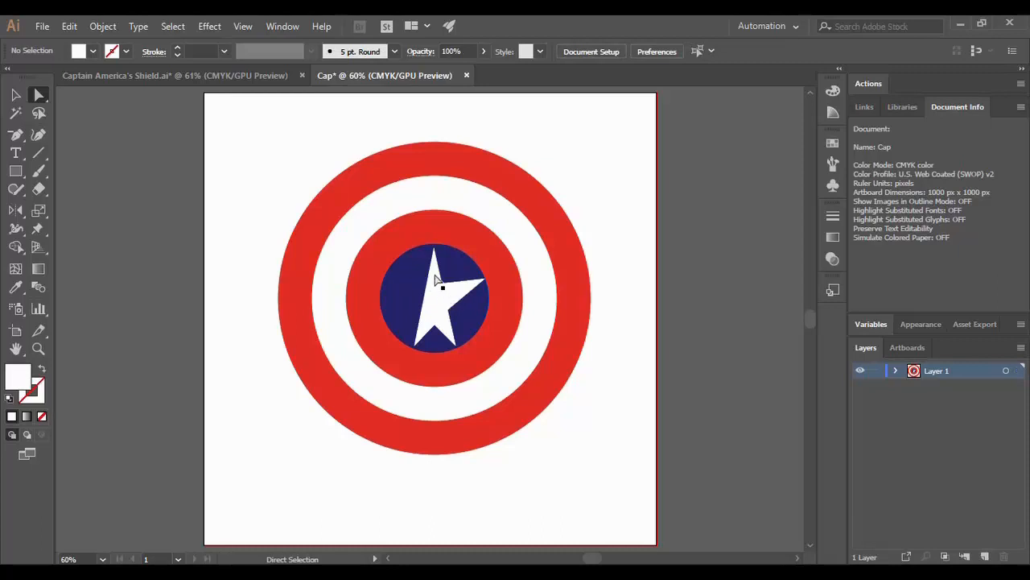
Reflect a copy of the right star arm and place it on the left side of the white shape
{"action": "left_click", "coordinate": [455, 298]}
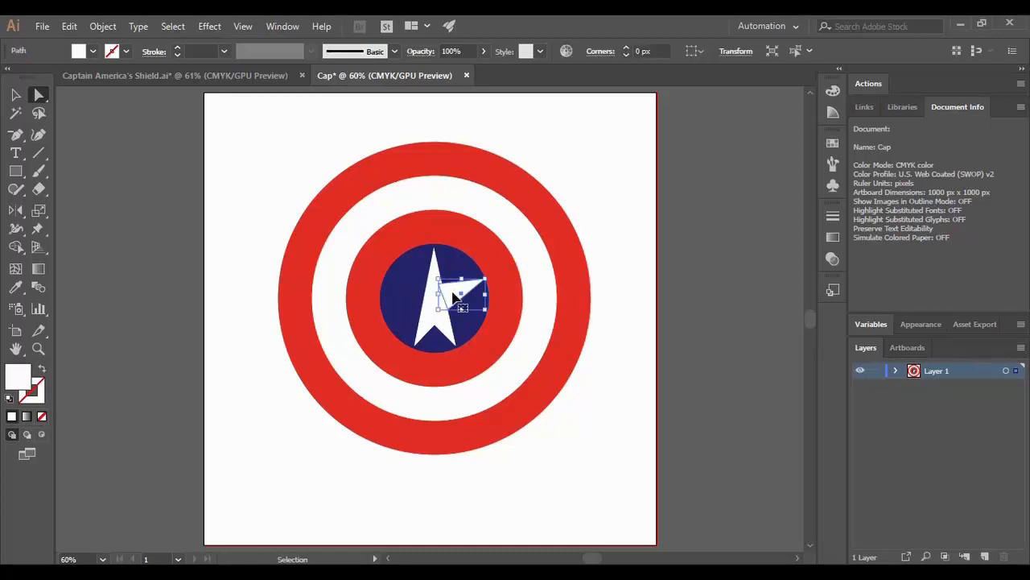
{"action": "left_click", "coordinate": [15, 210]}
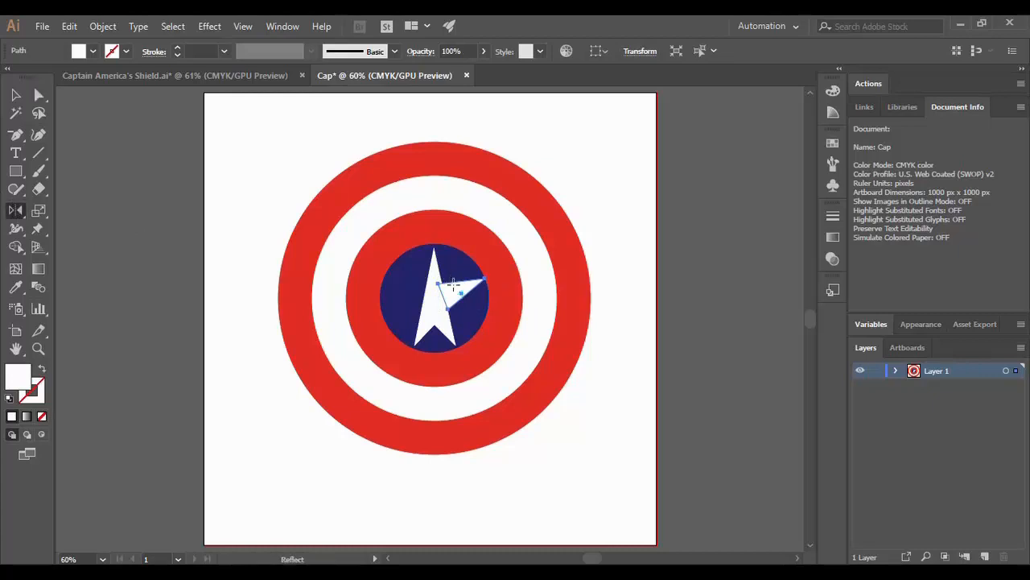
{"action": "mouse_move", "coordinate": [457, 291]}
{"action": "left_mouse_down"}
{"action": "mouse_move", "coordinate": [405, 297]}
{"action": "mouse_move", "coordinate": [494, 292]}
{"action": "mouse_move", "coordinate": [459, 300]}
{"action": "left_mouse_up"}
{"action": "key", "text": "v"}
{"action": "left_click", "coordinate": [470, 319]}
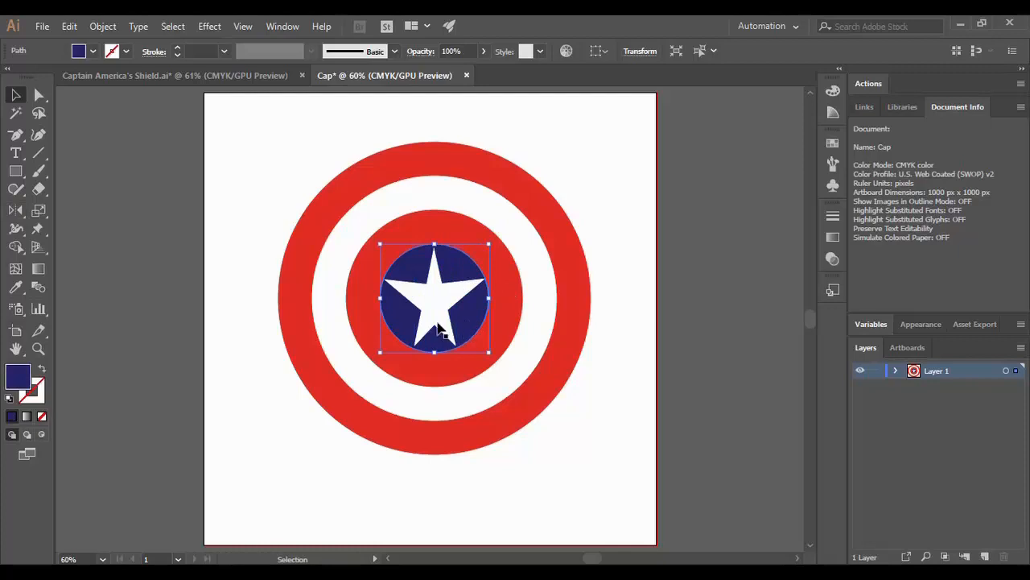
Move the central white shape's two lower points outward to the blue circle's edge and raise the notch between them slightly
{"action": "left_click", "coordinate": [437, 324]}
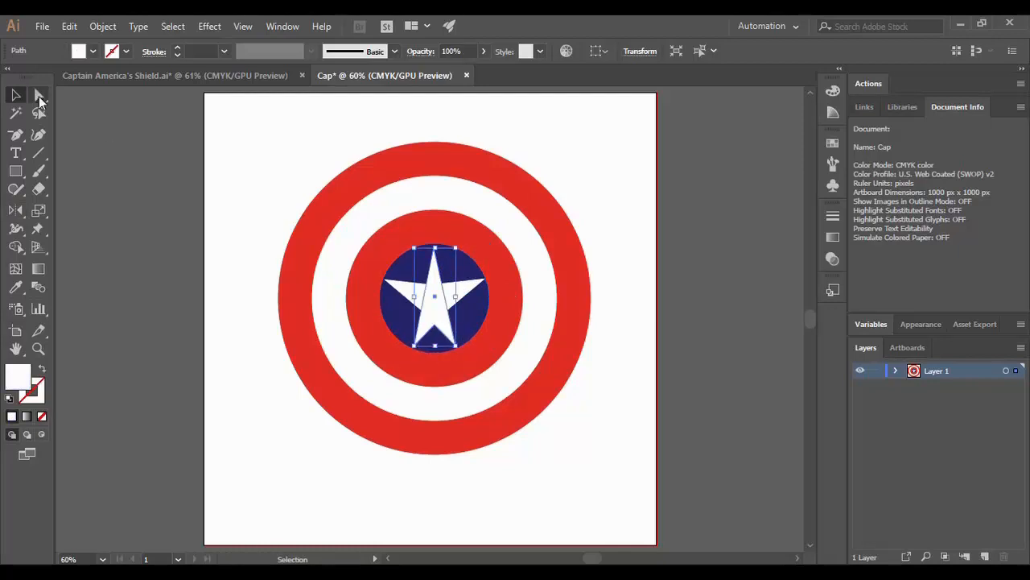
{"action": "left_click", "coordinate": [38, 95]}
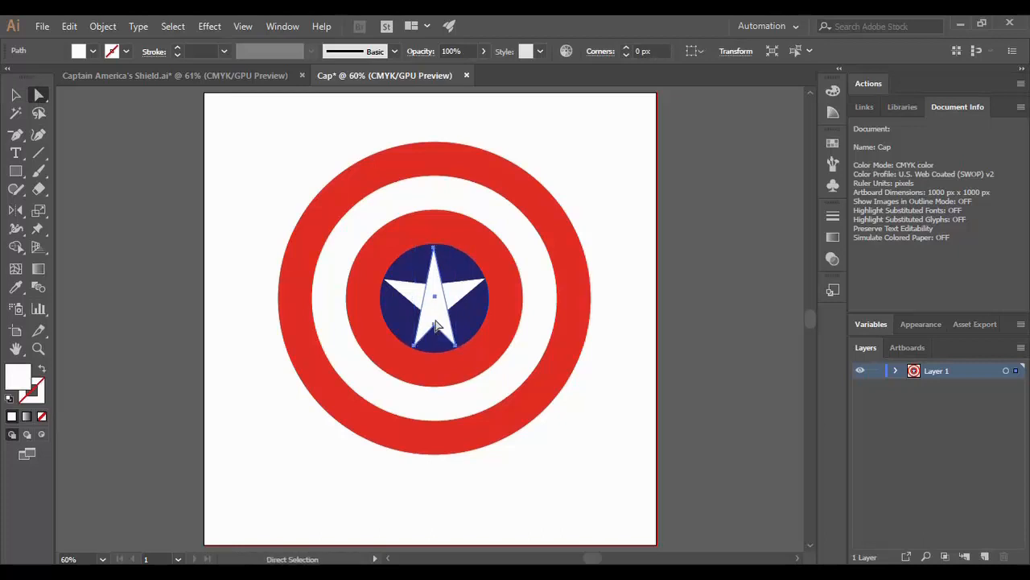
{"action": "left_click", "coordinate": [475, 325]}
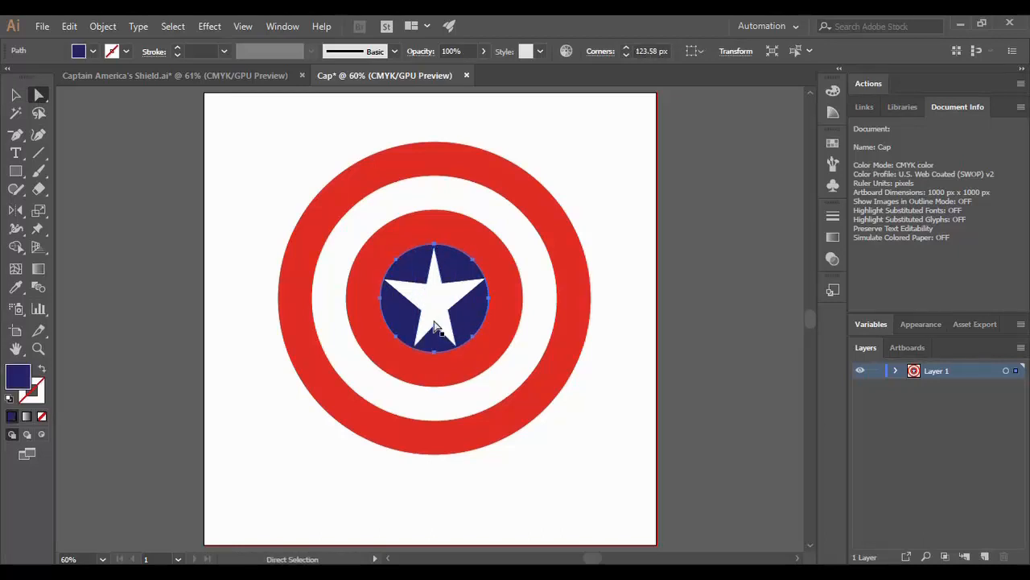
{"action": "left_click", "coordinate": [441, 329]}
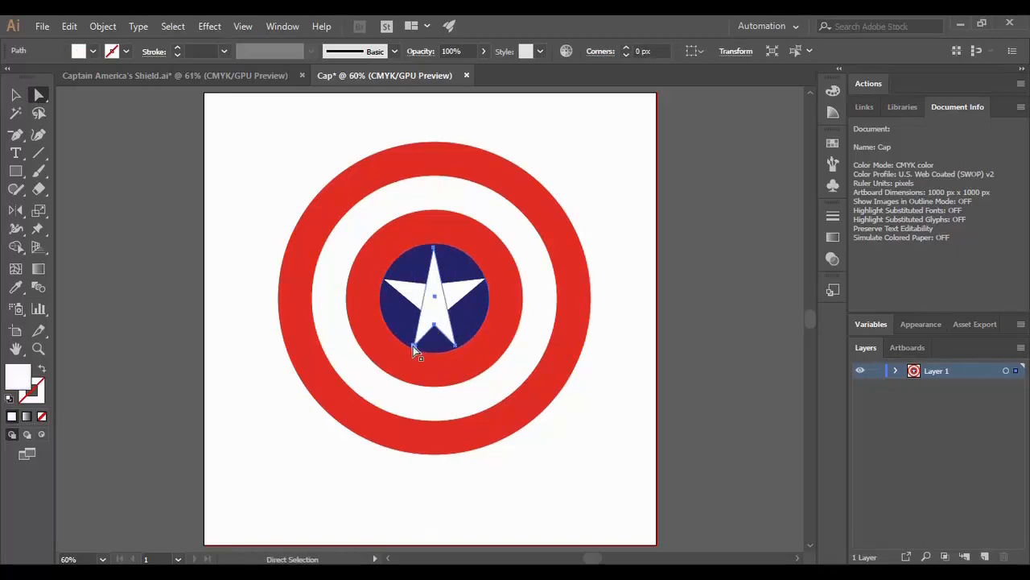
{"action": "left_click_drag", "start_coordinate": [415, 346], "coordinate": [405, 345]}
{"action": "left_click", "coordinate": [458, 325]}
{"action": "left_click_drag", "start_coordinate": [456, 347], "coordinate": [435, 317]}
{"action": "left_click", "coordinate": [442, 338]}
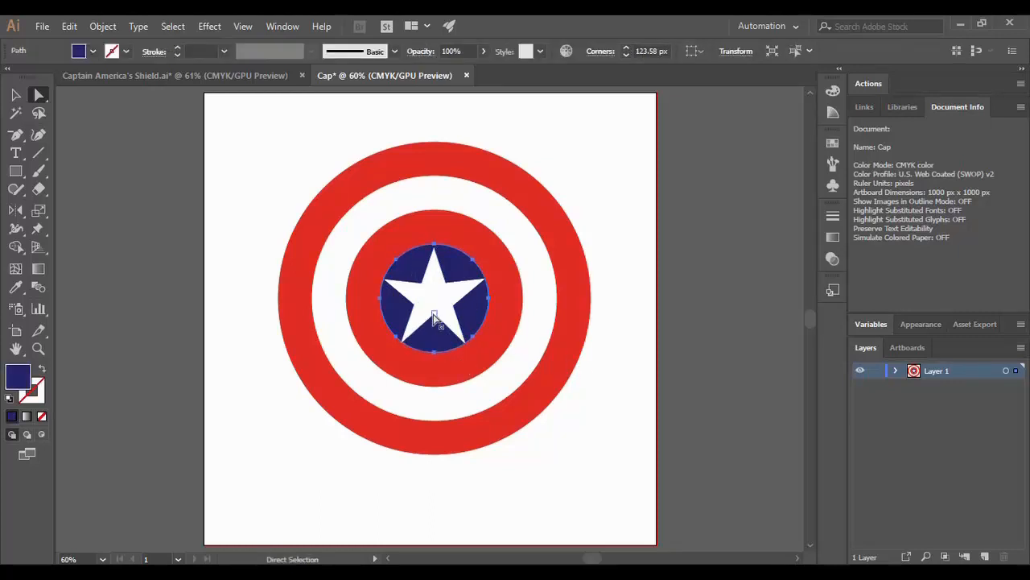
{"action": "left_click_drag", "start_coordinate": [433, 313], "coordinate": [435, 320]}
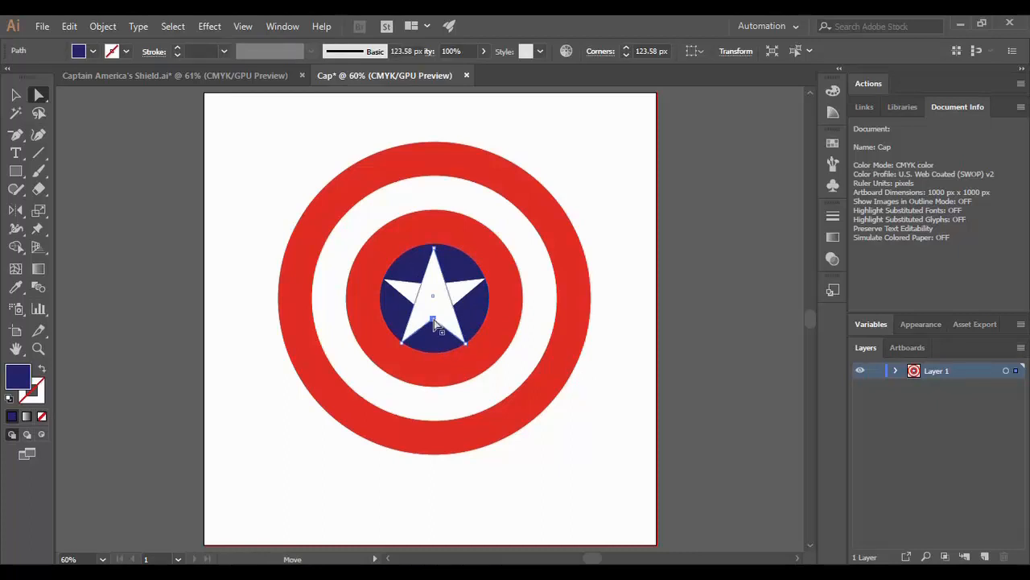
{"action": "left_click", "coordinate": [478, 314]}
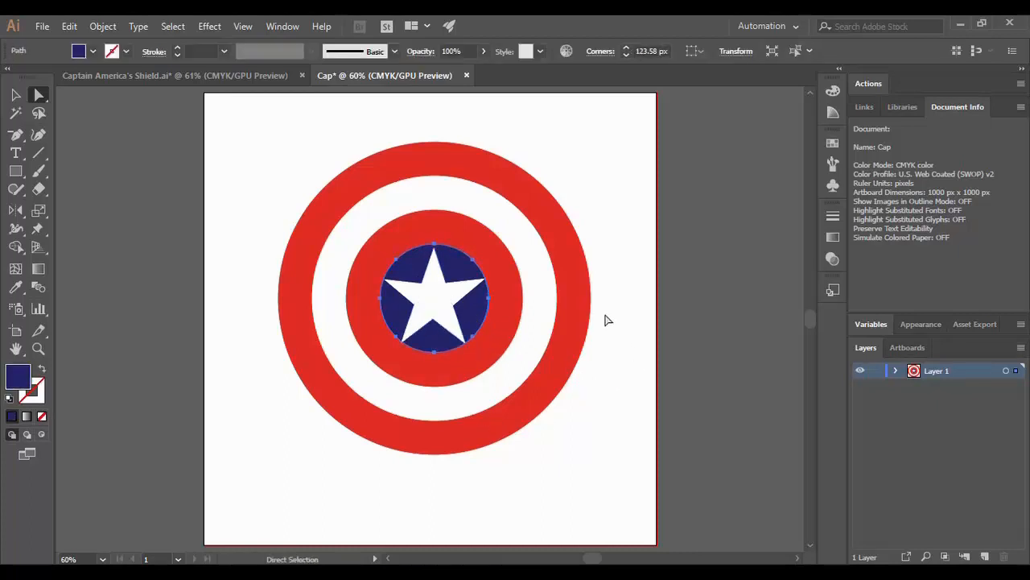
Select the central white shape and both side arms and group them into one star
{"action": "left_click", "coordinate": [15, 95]}
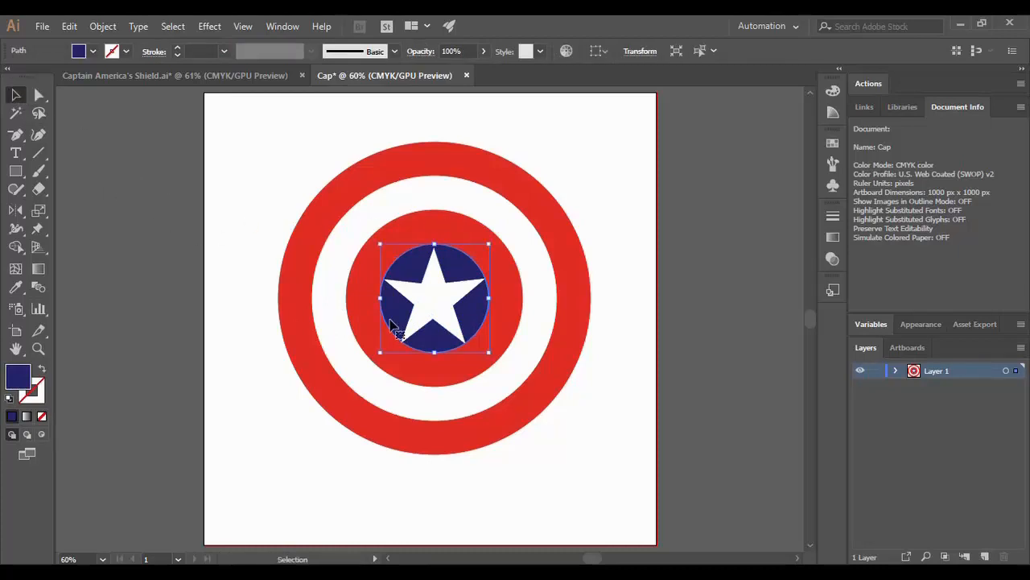
{"action": "left_click", "coordinate": [436, 313]}
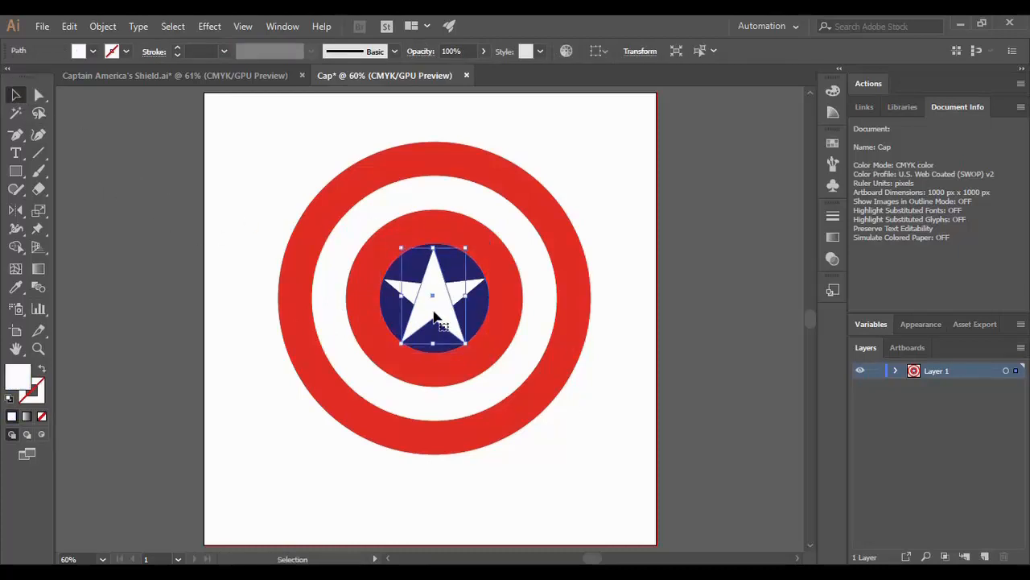
{"action": "left_click", "coordinate": [489, 318]}
{"action": "left_click", "coordinate": [441, 312]}
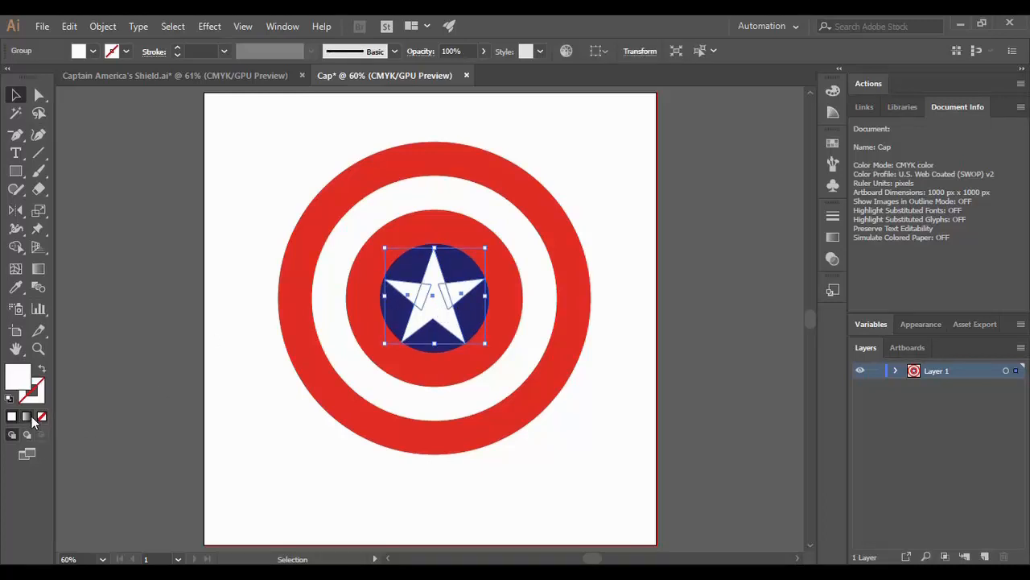
Fill the star group with a radial gradient from white to light gray C=0 M=0 Y=0 K=20
{"action": "left_click", "coordinate": [29, 417]}
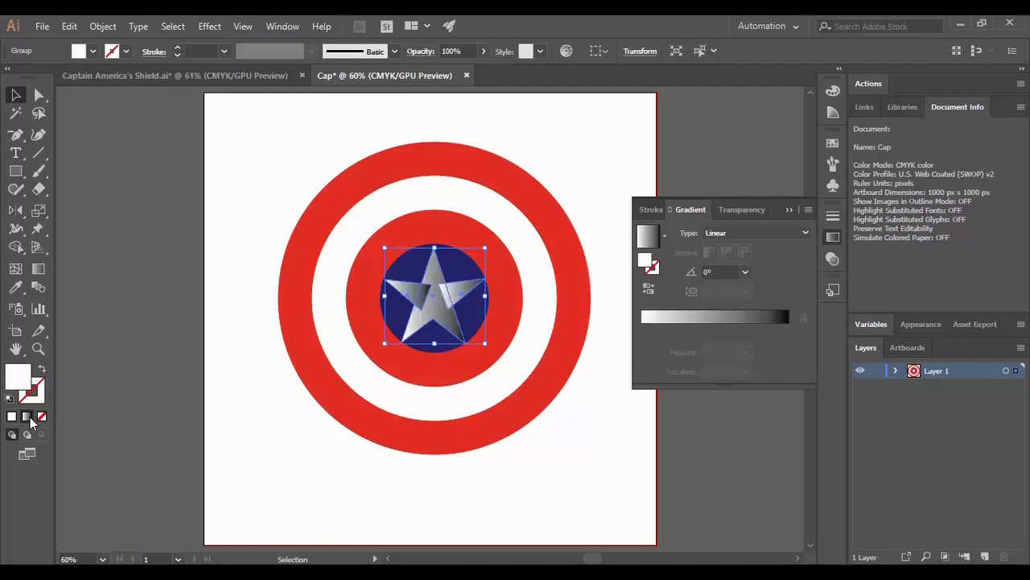
{"action": "left_click", "coordinate": [732, 235]}
{"action": "left_click", "coordinate": [733, 267]}
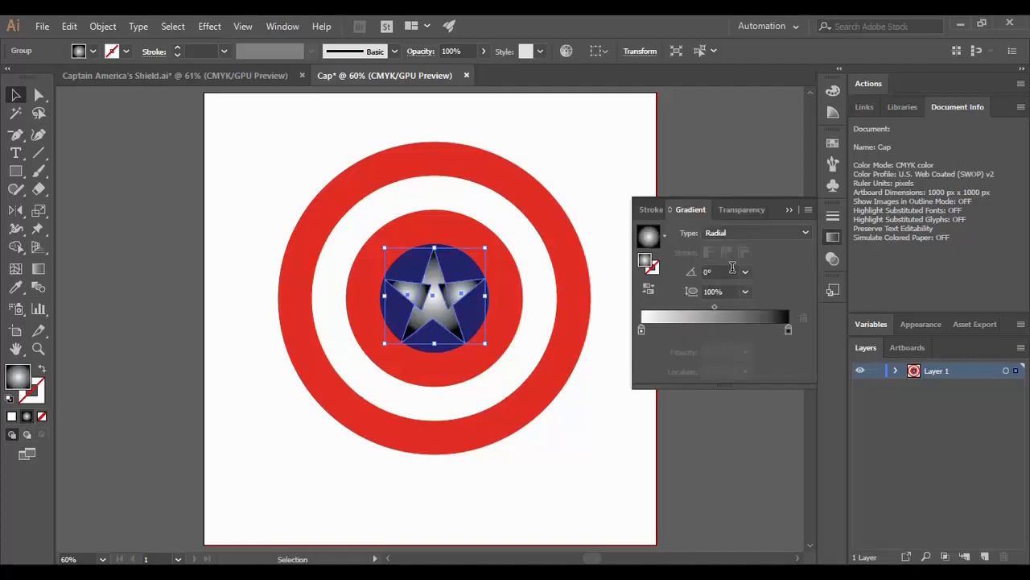
{"action": "double_click", "coordinate": [787, 330]}
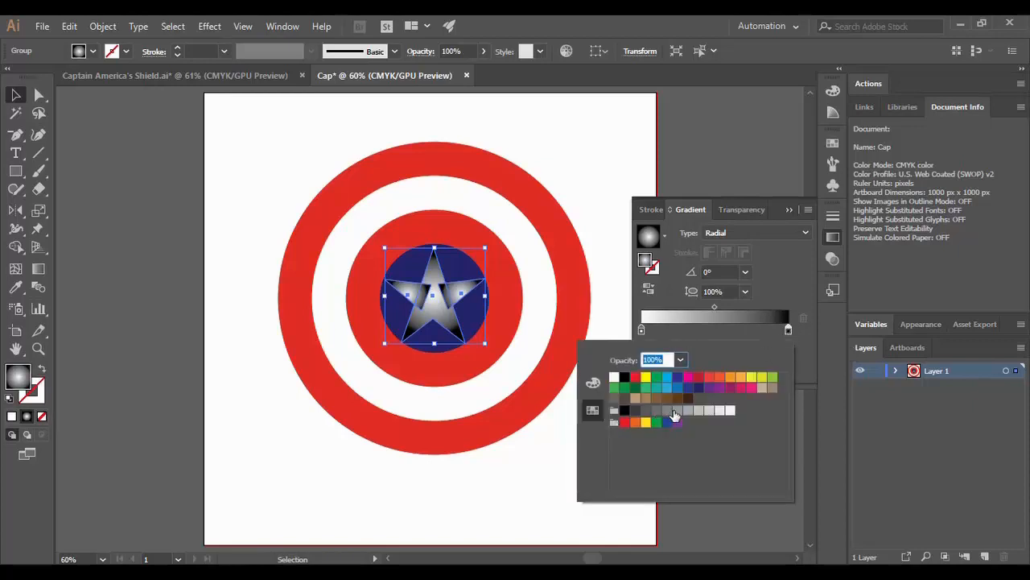
{"action": "left_click", "coordinate": [709, 411]}
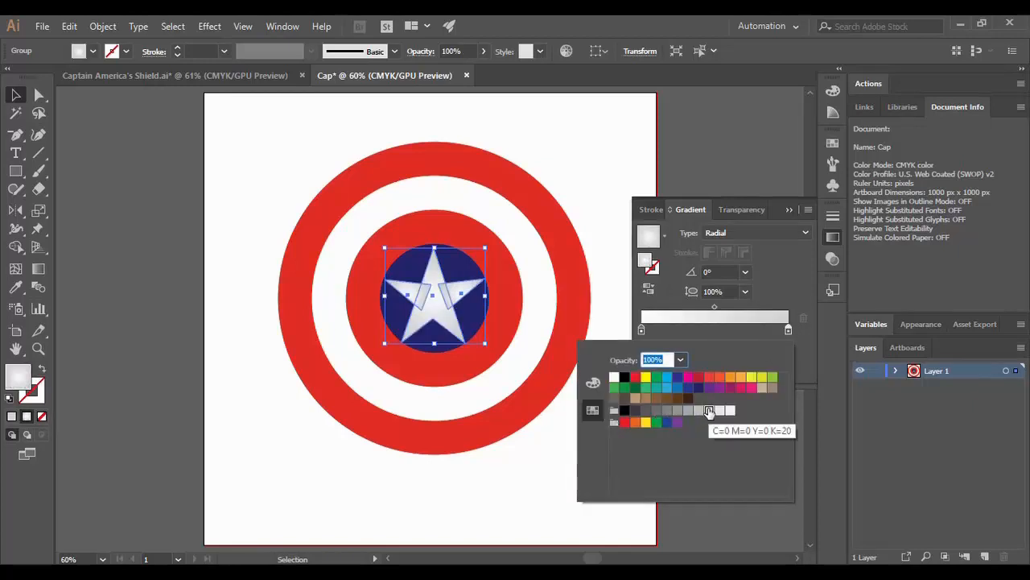
{"action": "left_click", "coordinate": [544, 435]}
{"action": "left_click", "coordinate": [529, 448]}
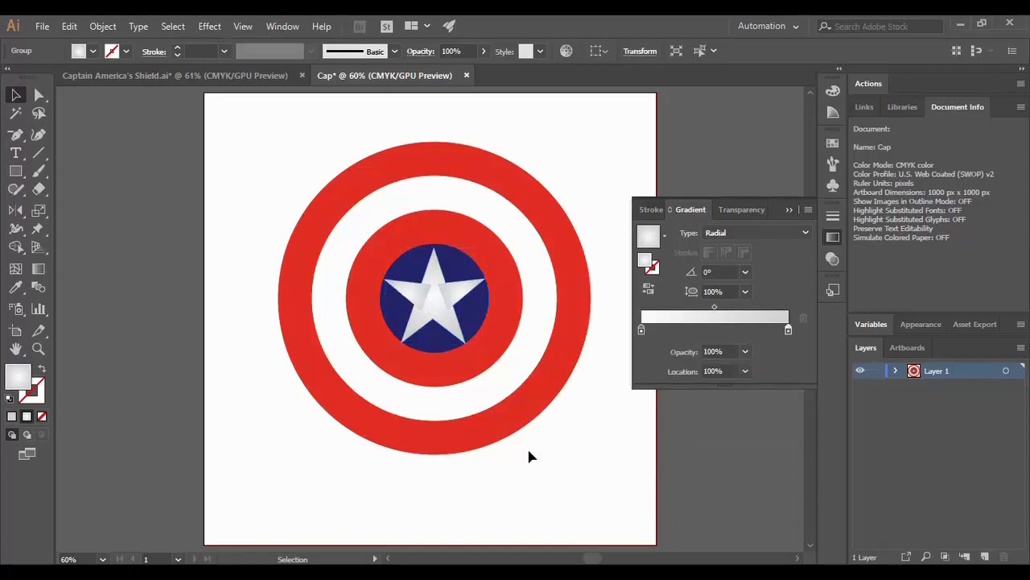
Ungroup the star into its separate shapes and deselect them
{"action": "left_click", "coordinate": [453, 305]}
{"action": "right_click", "coordinate": [452, 306]}
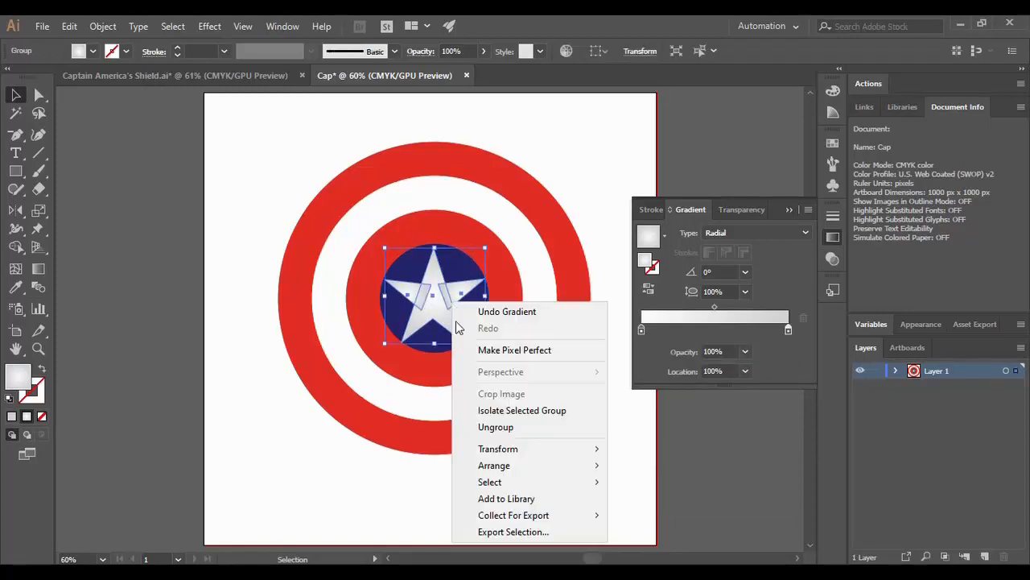
{"action": "left_click", "coordinate": [503, 427]}
{"action": "left_click", "coordinate": [585, 438]}
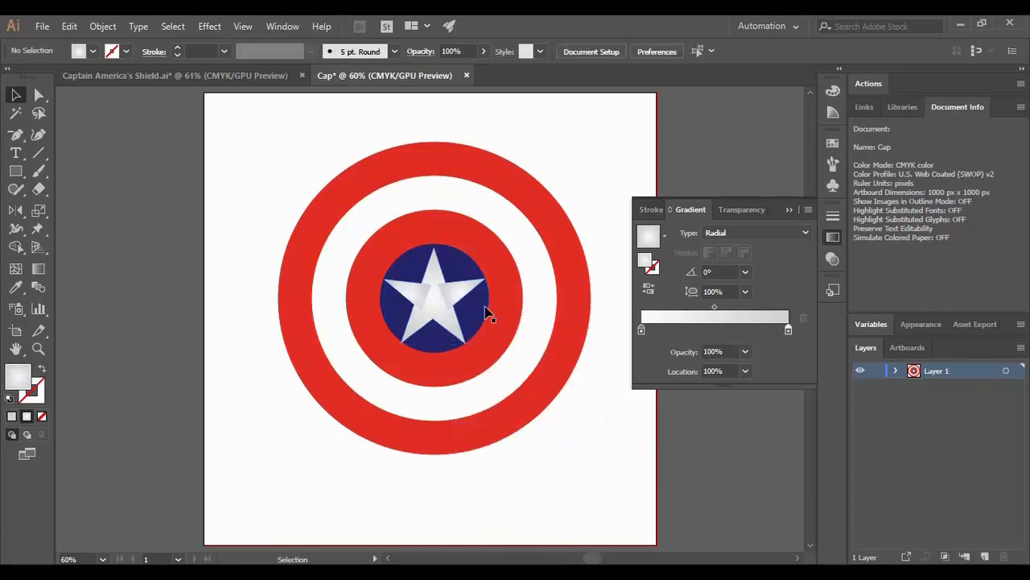
{"action": "left_click", "coordinate": [459, 296]}
{"action": "right_click", "coordinate": [457, 294]}
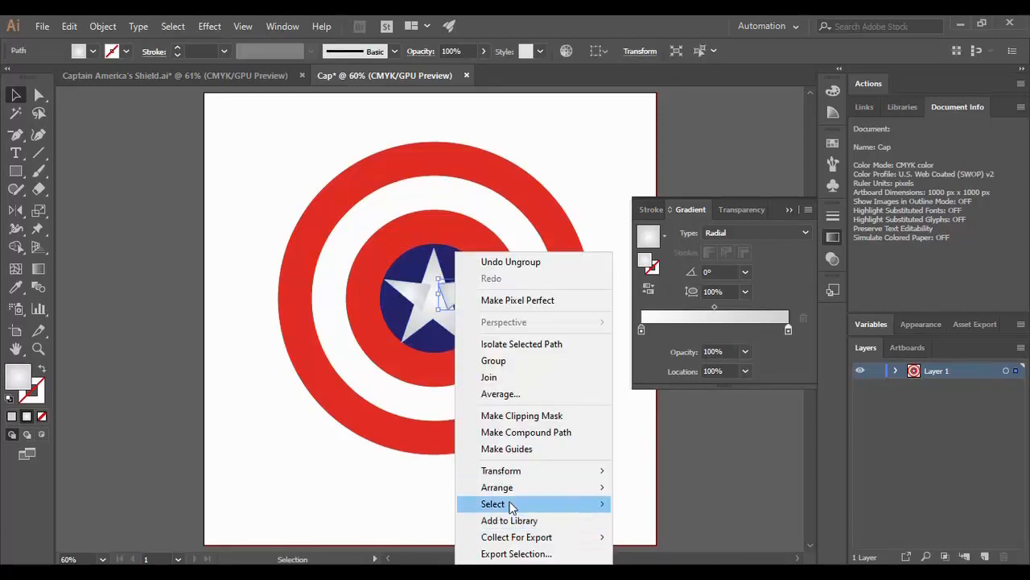
{"action": "left_click", "coordinate": [639, 436]}
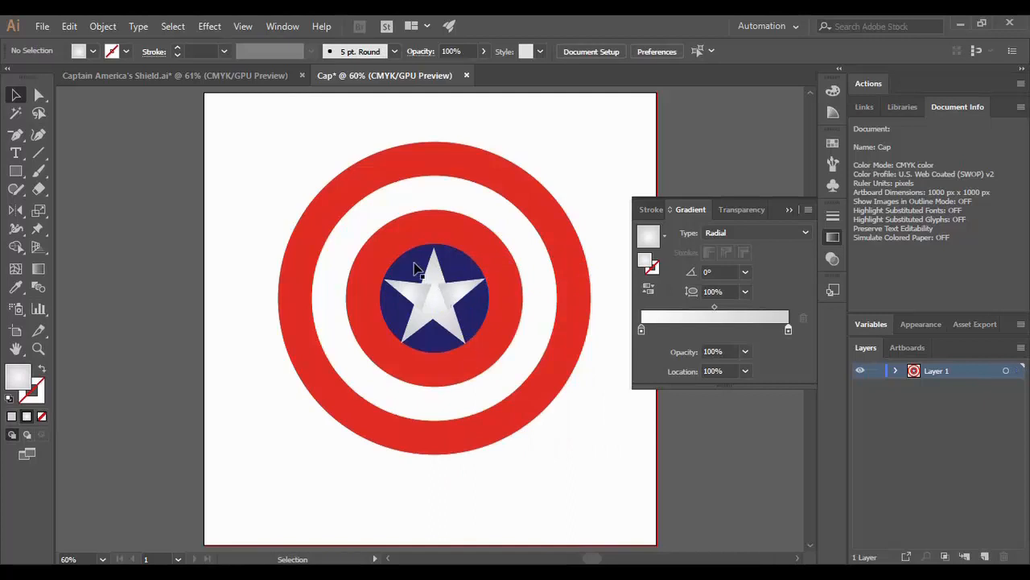
{"action": "left_click", "coordinate": [453, 294]}
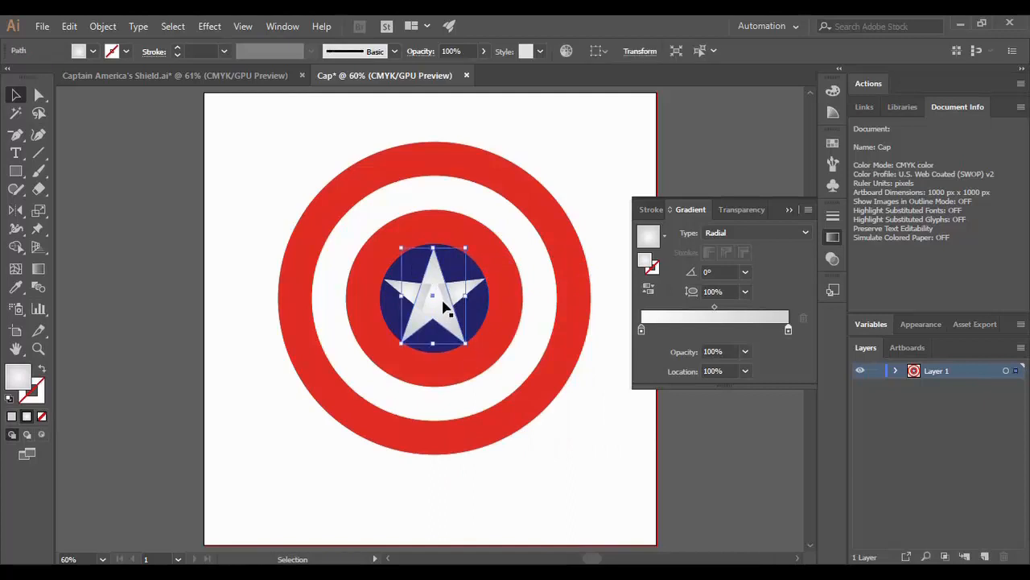
{"action": "left_click", "coordinate": [448, 298], "text": "ctrl"}
{"action": "left_click", "coordinate": [447, 298], "text": "ctrl"}
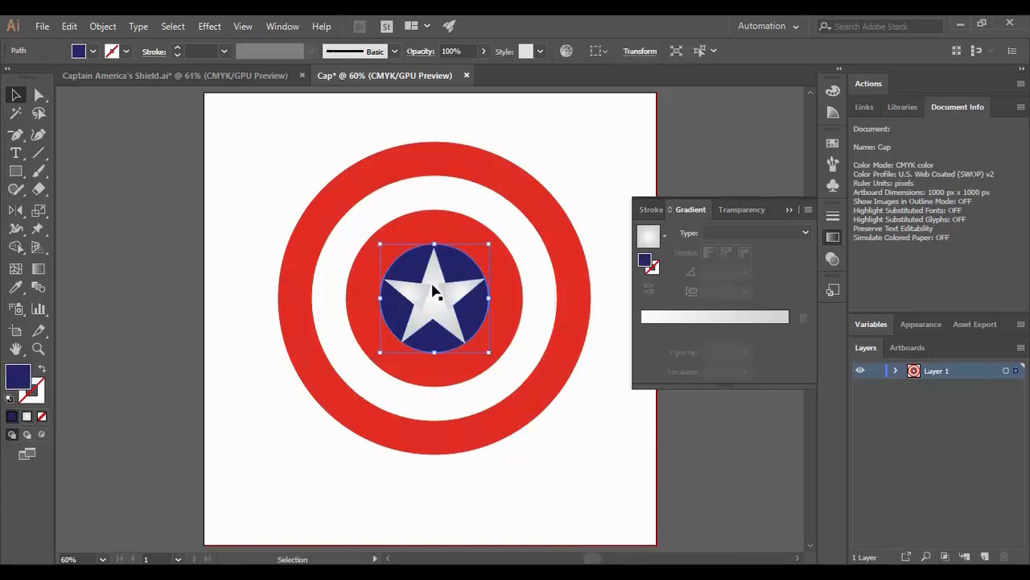
{"action": "left_click", "coordinate": [555, 456]}
Select the star's central shape and both side arms and merge them into one shape with Pathfinder Unite
{"action": "left_click", "coordinate": [455, 292]}
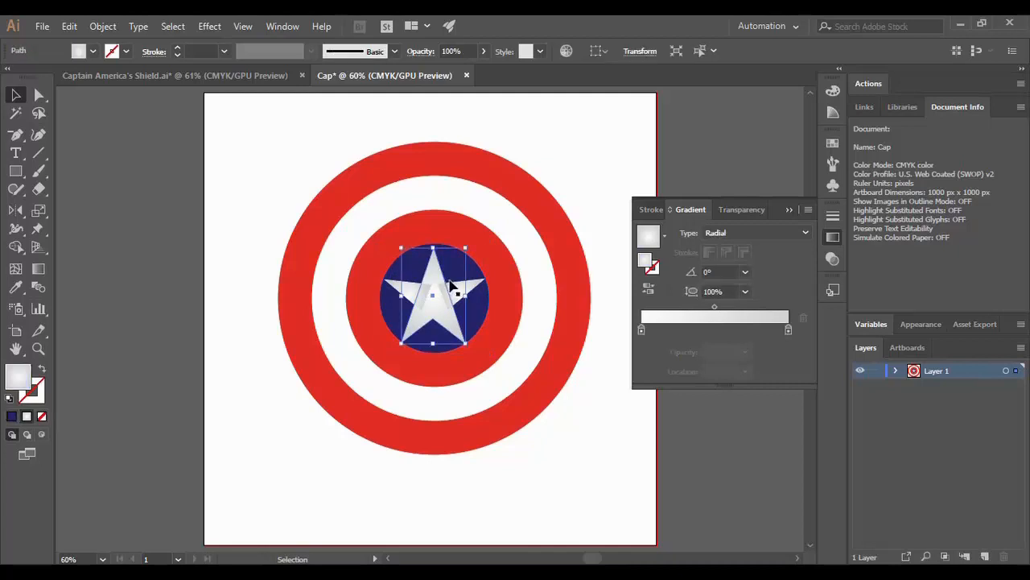
{"action": "left_click", "coordinate": [457, 295], "text": "shift"}
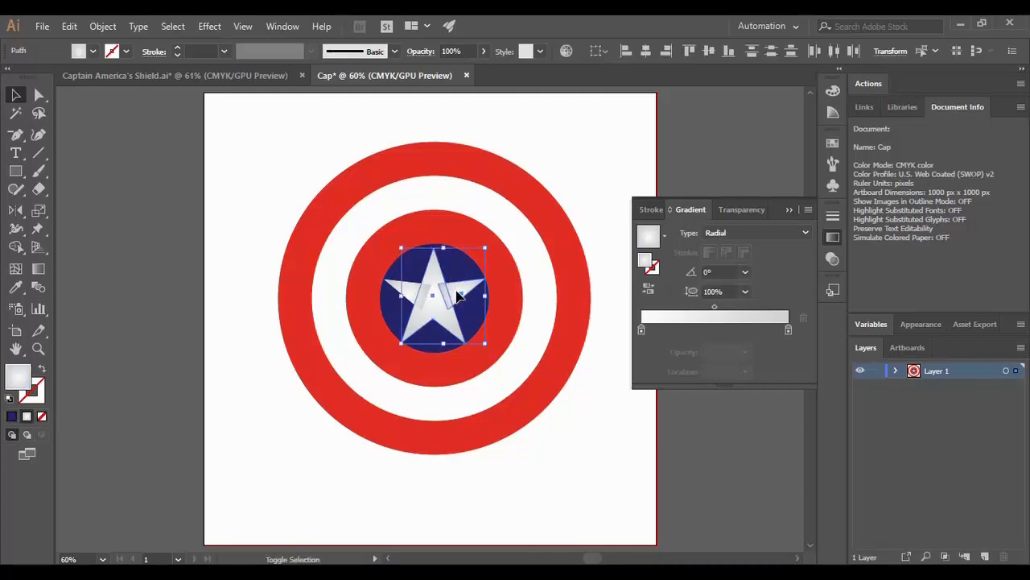
{"action": "left_click", "coordinate": [406, 296], "text": "shift"}
{"action": "left_click", "coordinate": [281, 26]}
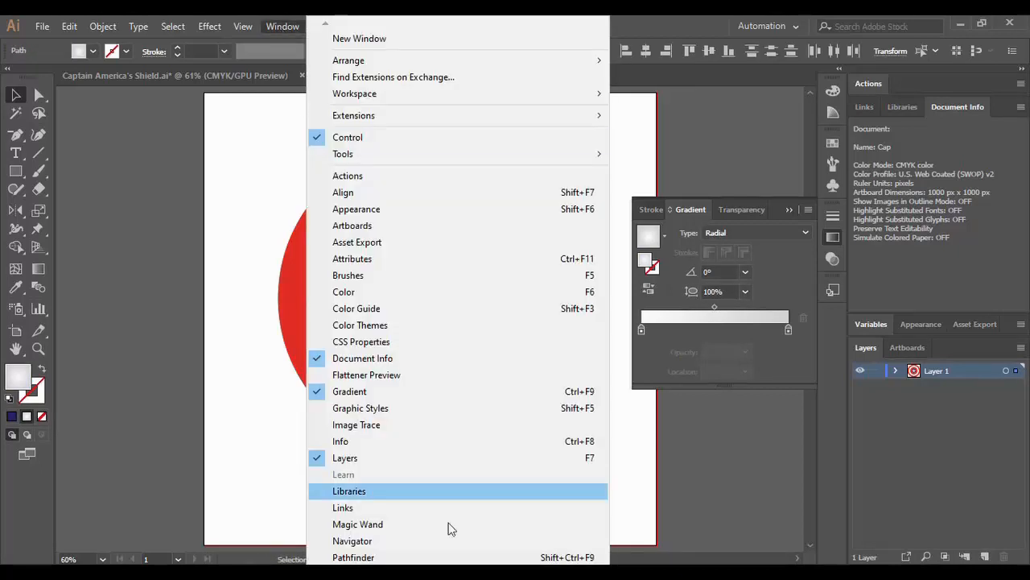
{"action": "left_click", "coordinate": [359, 557]}
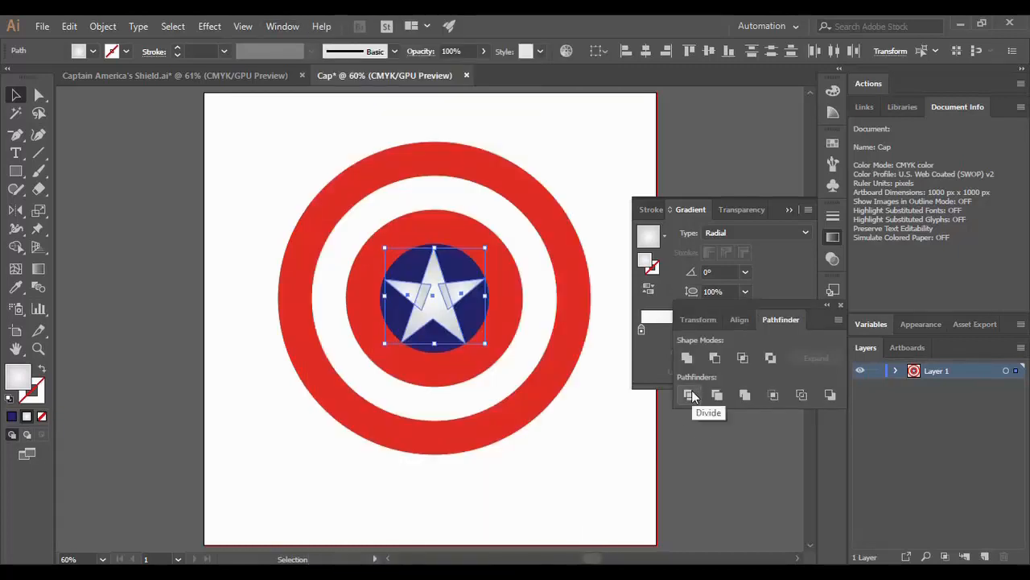
{"action": "left_click", "coordinate": [687, 359]}
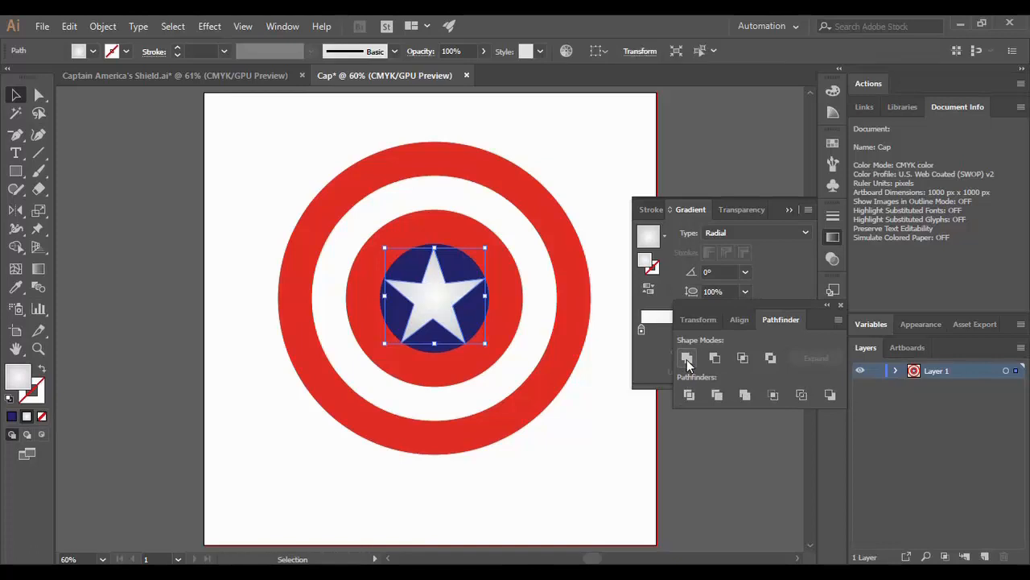
{"action": "left_click", "coordinate": [525, 450]}
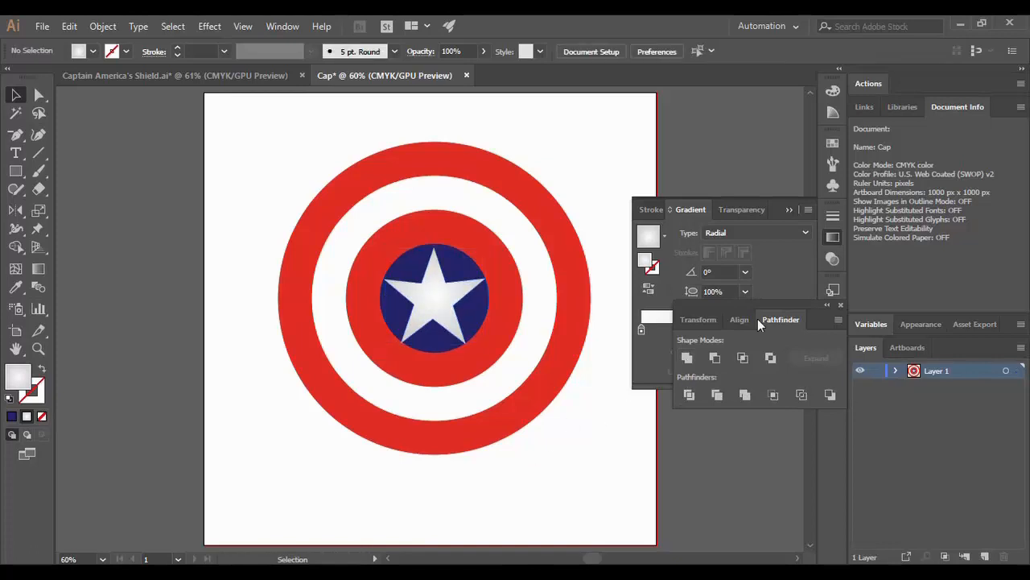
{"action": "left_click", "coordinate": [841, 306]}
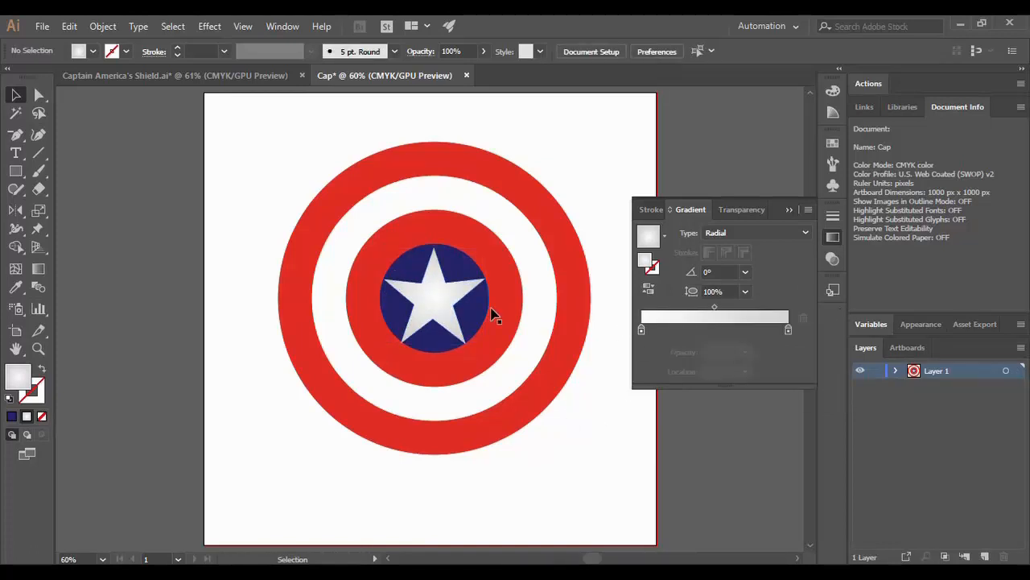
Darken the star's radial gradient by setting its outer color to medium gray and its midpoint to 47.49%
{"action": "left_click", "coordinate": [435, 312]}
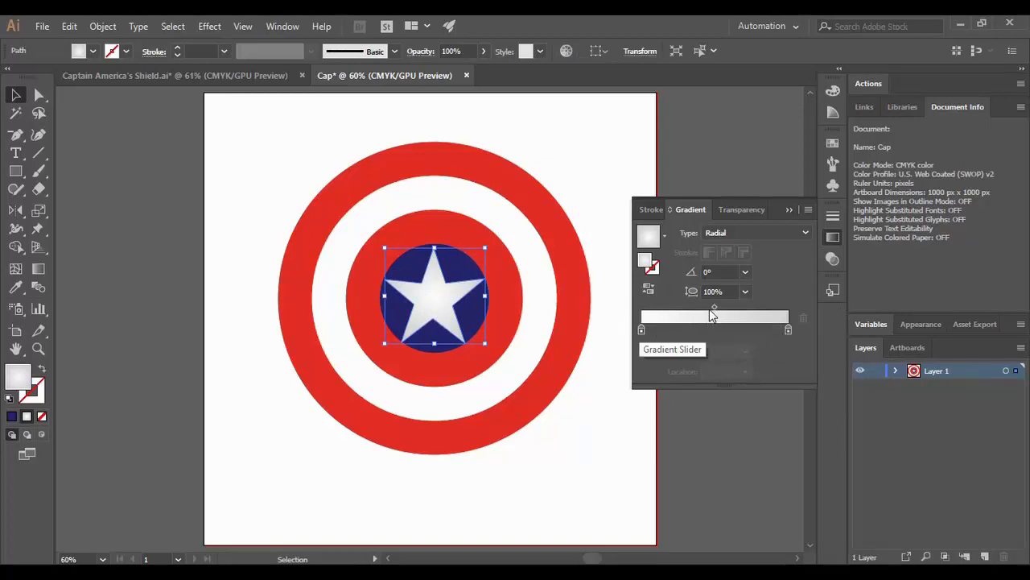
{"action": "left_click_drag", "start_coordinate": [713, 308], "coordinate": [674, 311]}
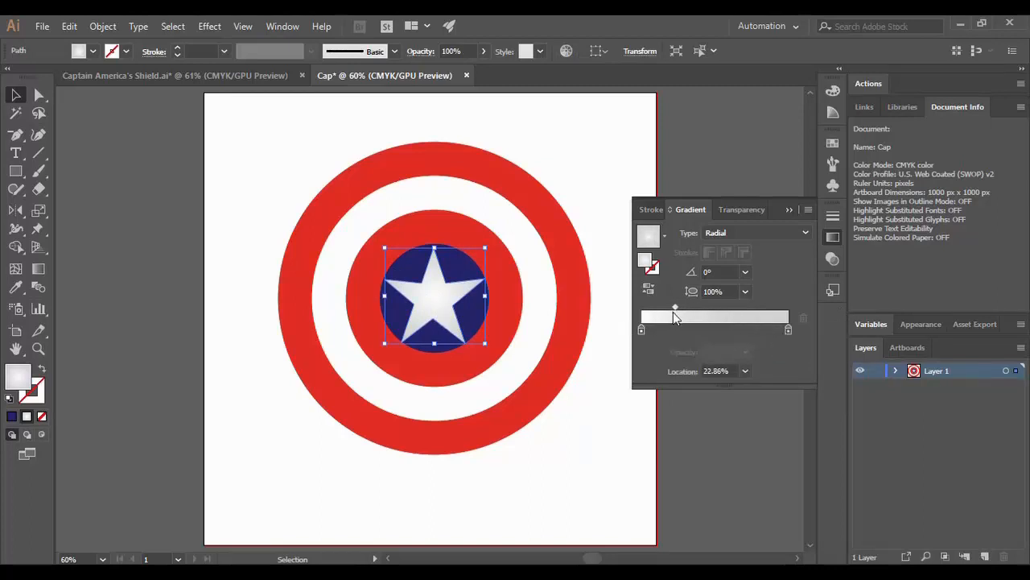
{"action": "double_click", "coordinate": [788, 331]}
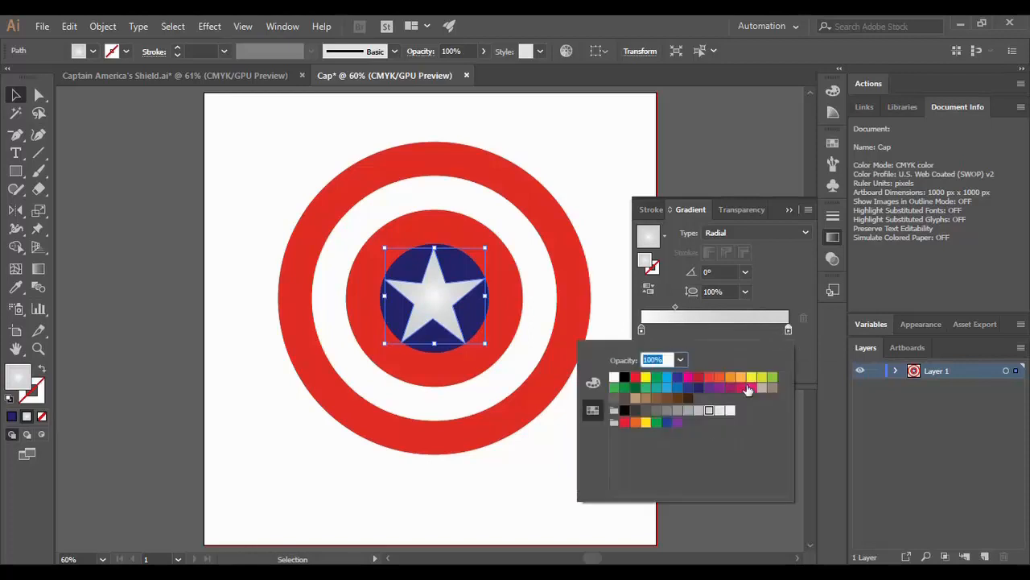
{"action": "left_click", "coordinate": [698, 412]}
{"action": "left_click", "coordinate": [689, 411]}
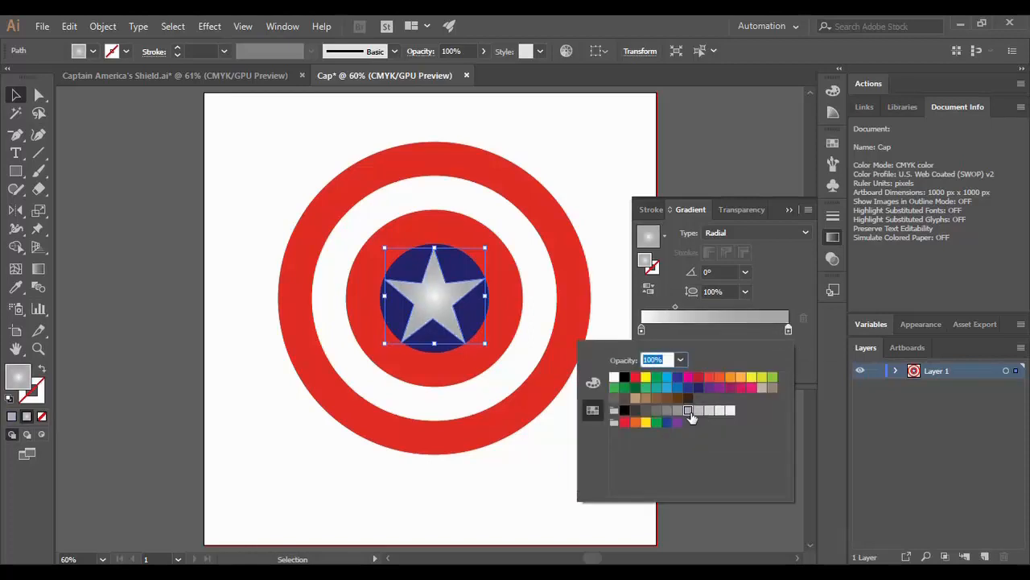
{"action": "left_click", "coordinate": [545, 425]}
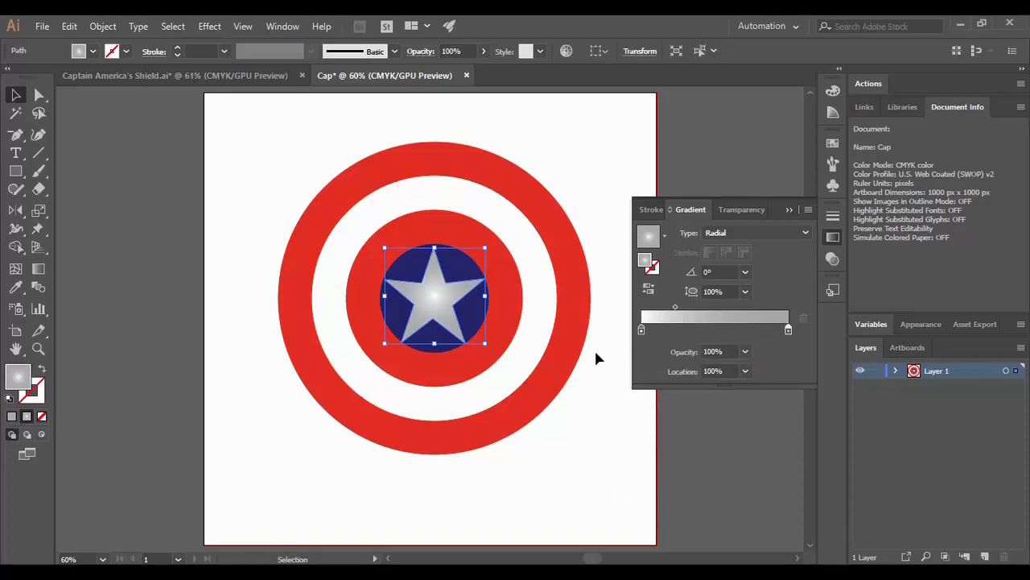
{"action": "left_click_drag", "start_coordinate": [675, 307], "coordinate": [714, 311]}
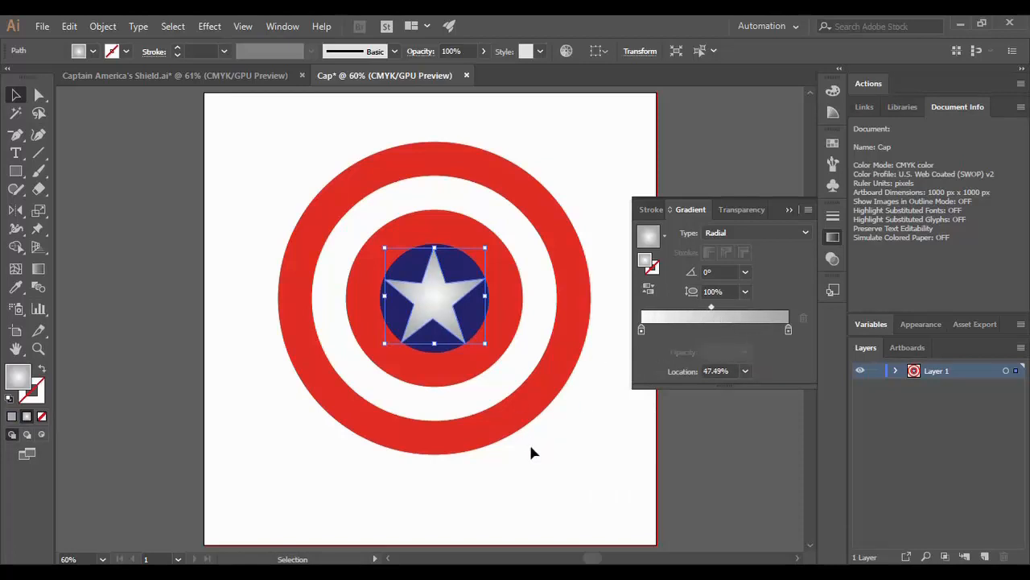
{"action": "left_click", "coordinate": [568, 451]}
{"action": "left_click", "coordinate": [791, 212]}
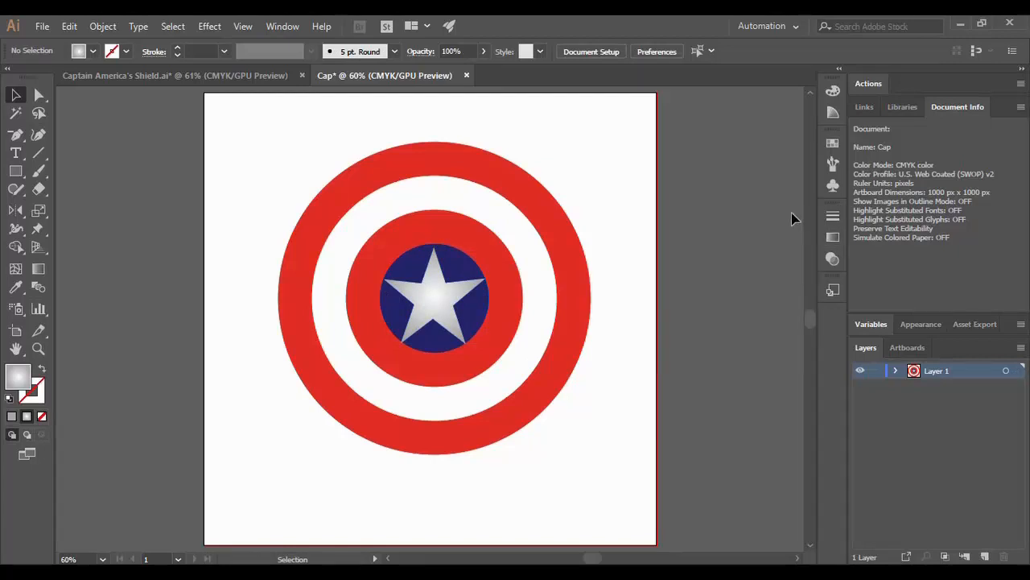
Fill the central blue circle with a radial gradient from blue C=100 M=95 Y=5 K=0 to dark navy, shifting the midpoint toward the navy
{"action": "left_click", "coordinate": [478, 314]}
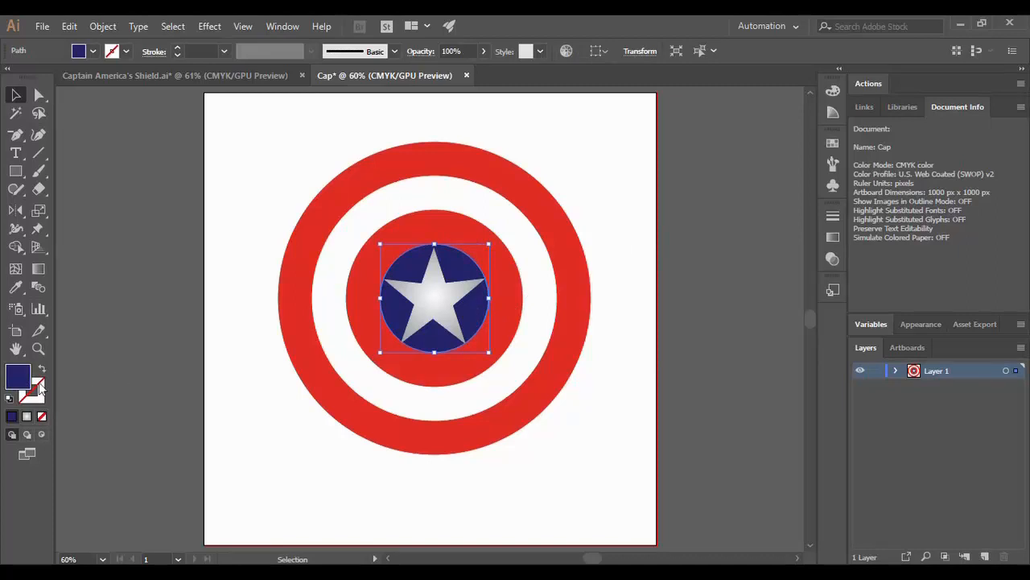
{"action": "left_click", "coordinate": [26, 417]}
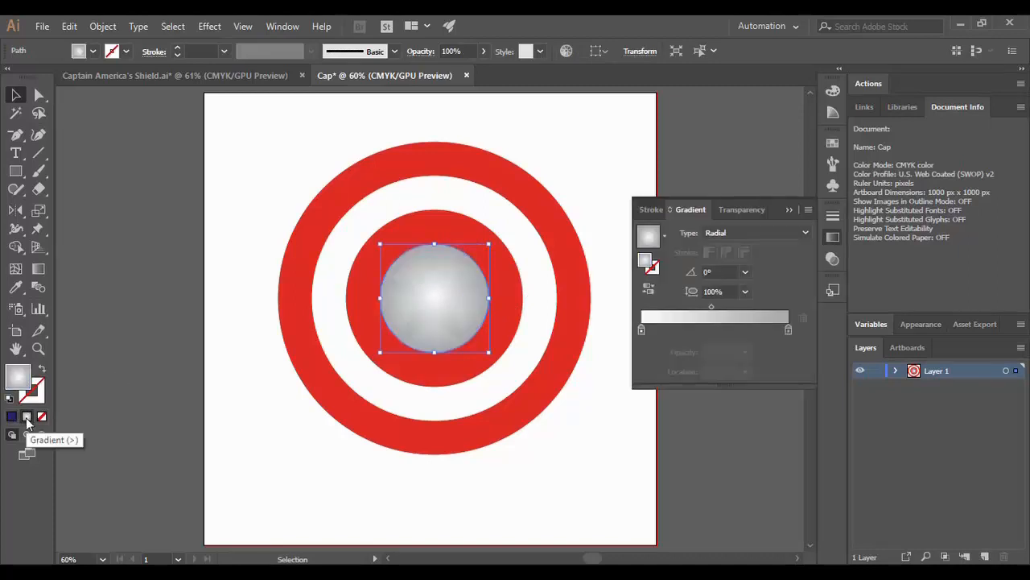
{"action": "double_click", "coordinate": [788, 329]}
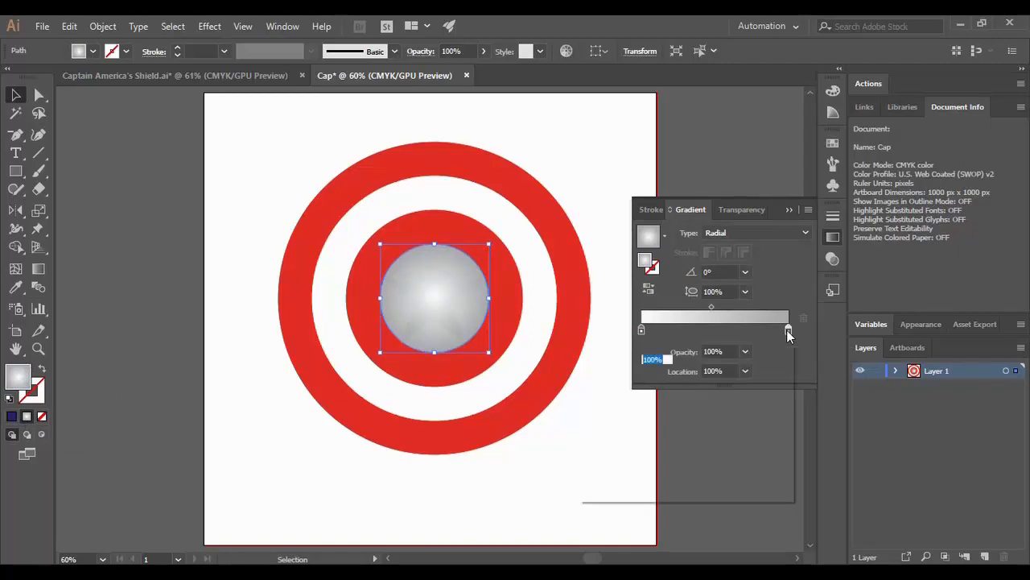
{"action": "left_click", "coordinate": [698, 389]}
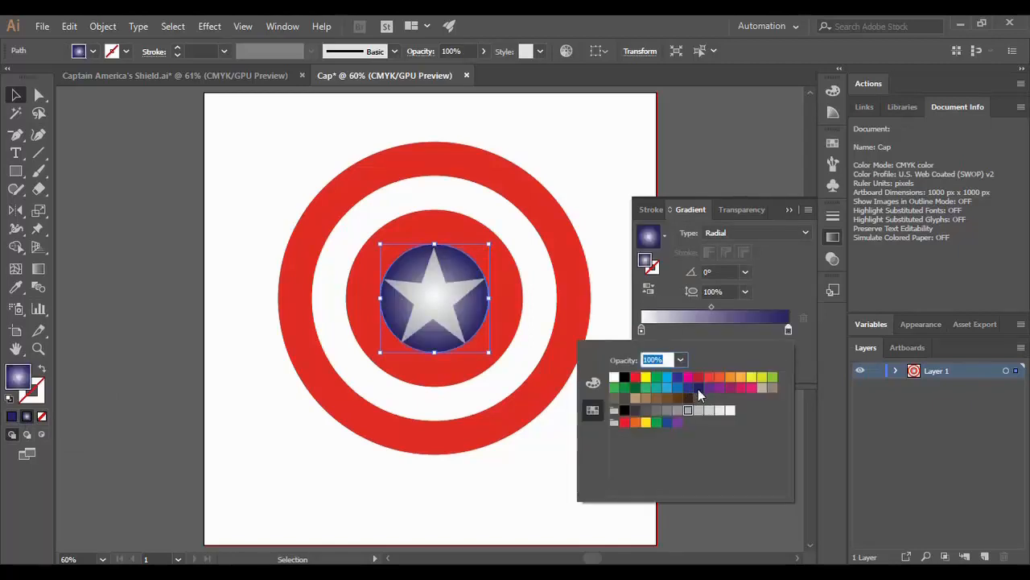
{"action": "double_click", "coordinate": [640, 329]}
{"action": "left_click", "coordinate": [689, 391]}
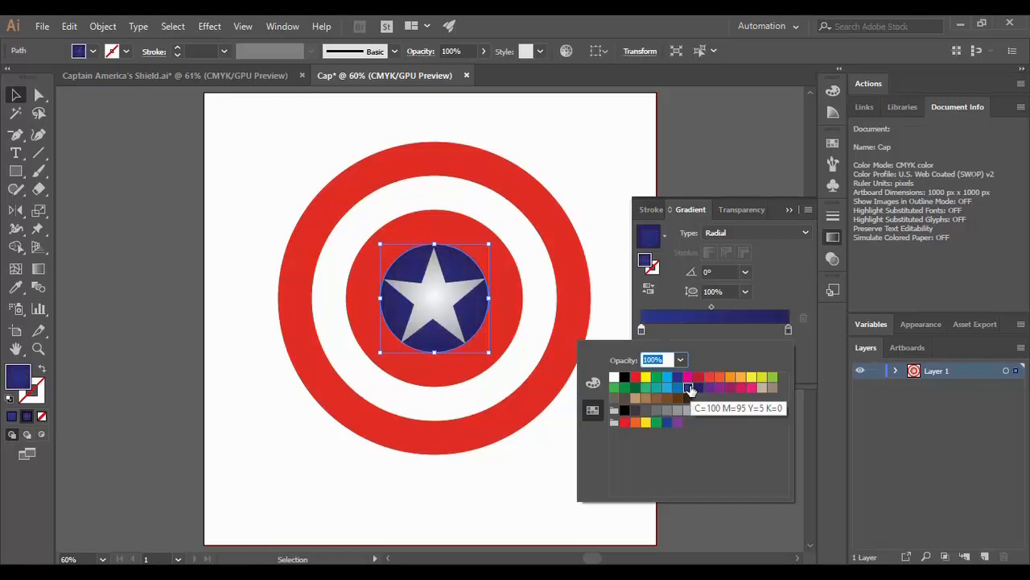
Fill the inner red circle with a radial gradient from C=0 M=100 Y=100 K=0 to dark red, with the midpoint at 58.04%
{"action": "left_click", "coordinate": [503, 280]}
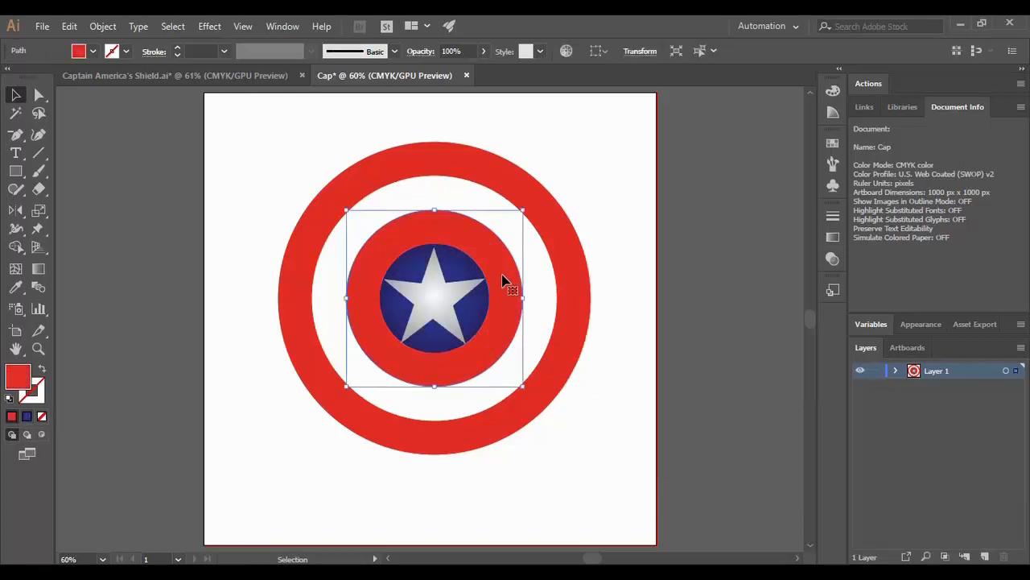
{"action": "left_click", "coordinate": [26, 416]}
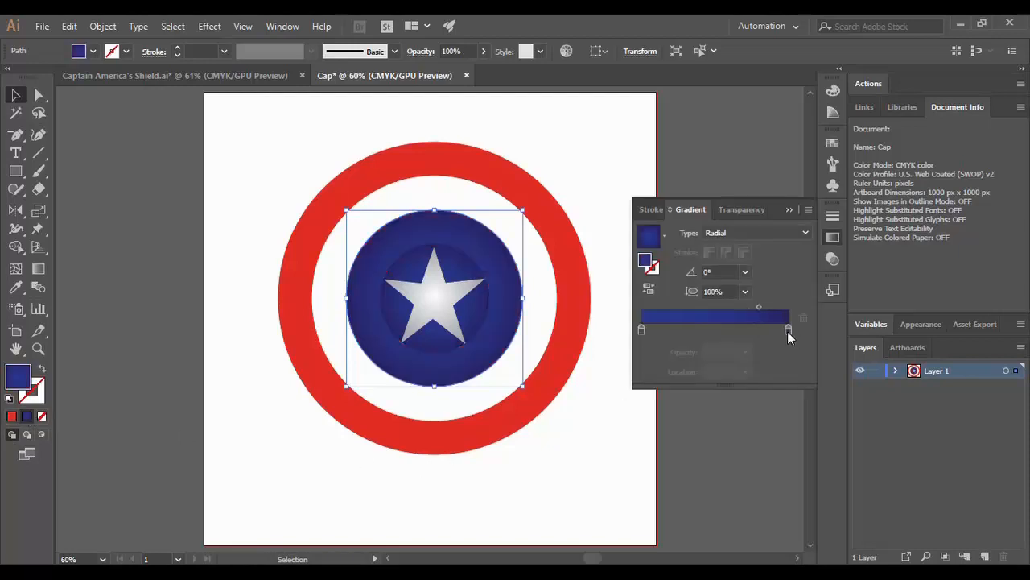
{"action": "double_click", "coordinate": [788, 331]}
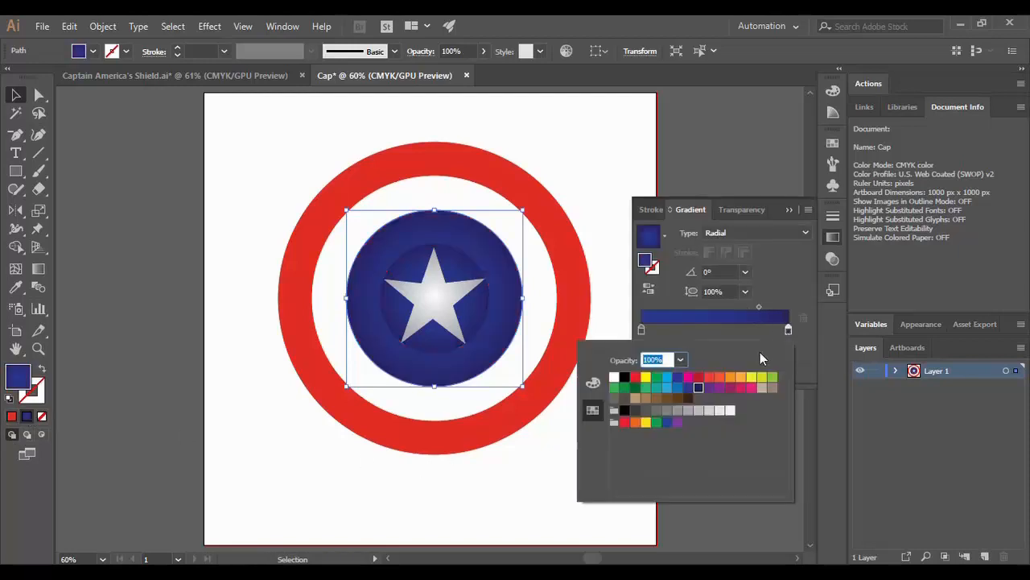
{"action": "left_click", "coordinate": [699, 379]}
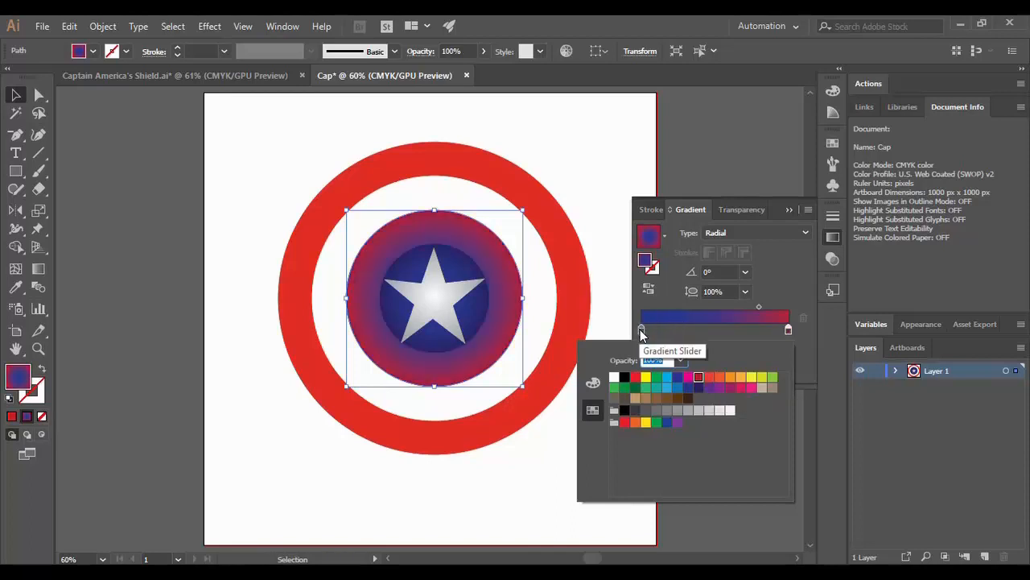
{"action": "double_click", "coordinate": [641, 329]}
{"action": "left_click", "coordinate": [623, 423]}
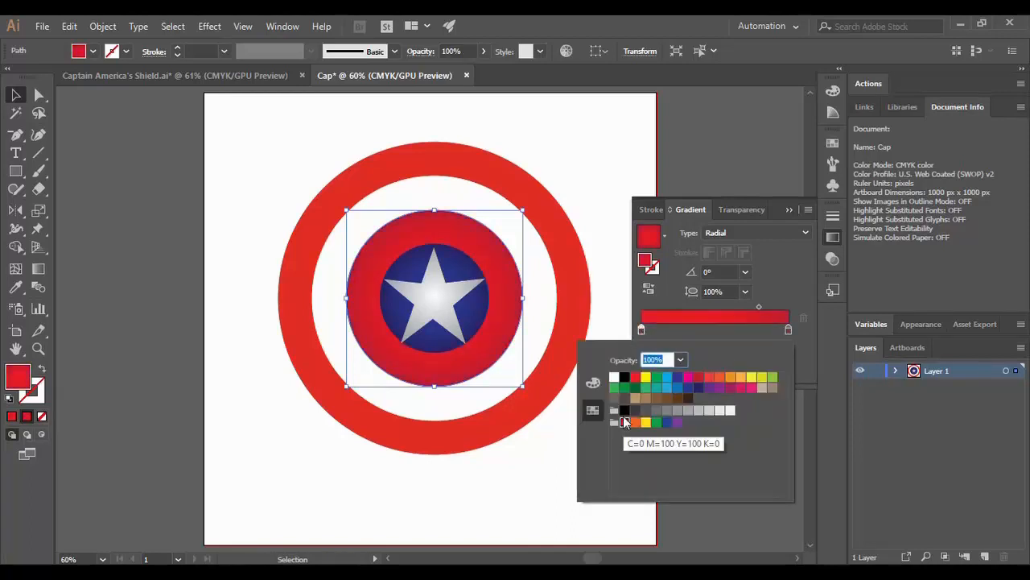
{"action": "left_click", "coordinate": [596, 441]}
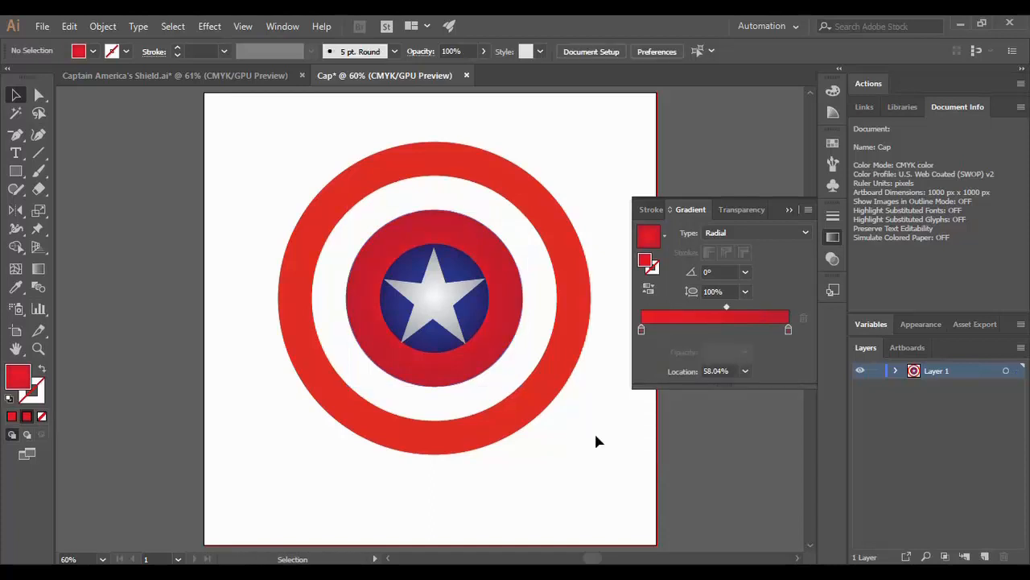
{"action": "left_click", "coordinate": [796, 203]}
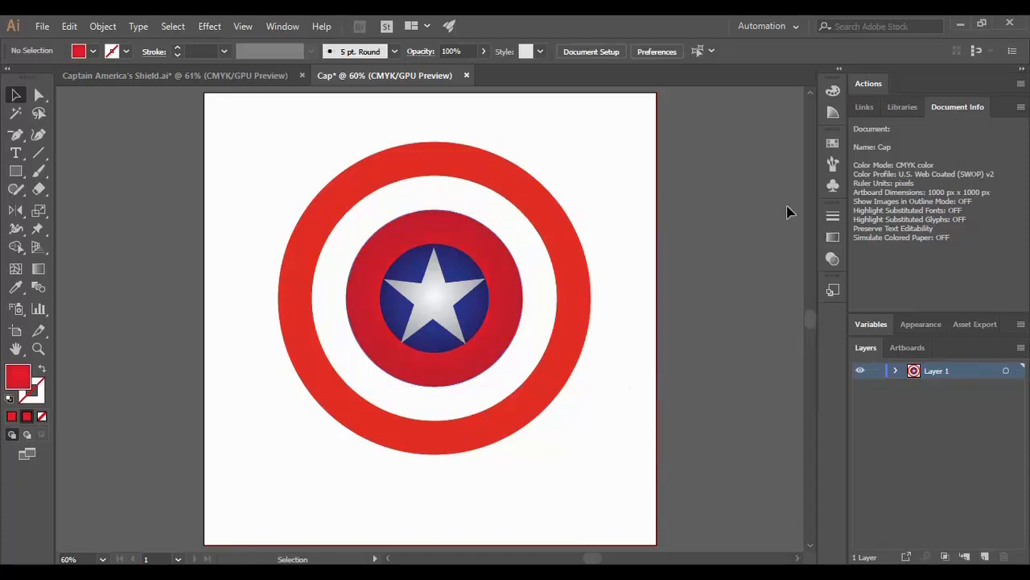
Copy the inner red circle's gradient fill onto the outermost red circle with the Eyedropper
{"action": "left_click", "coordinate": [561, 228]}
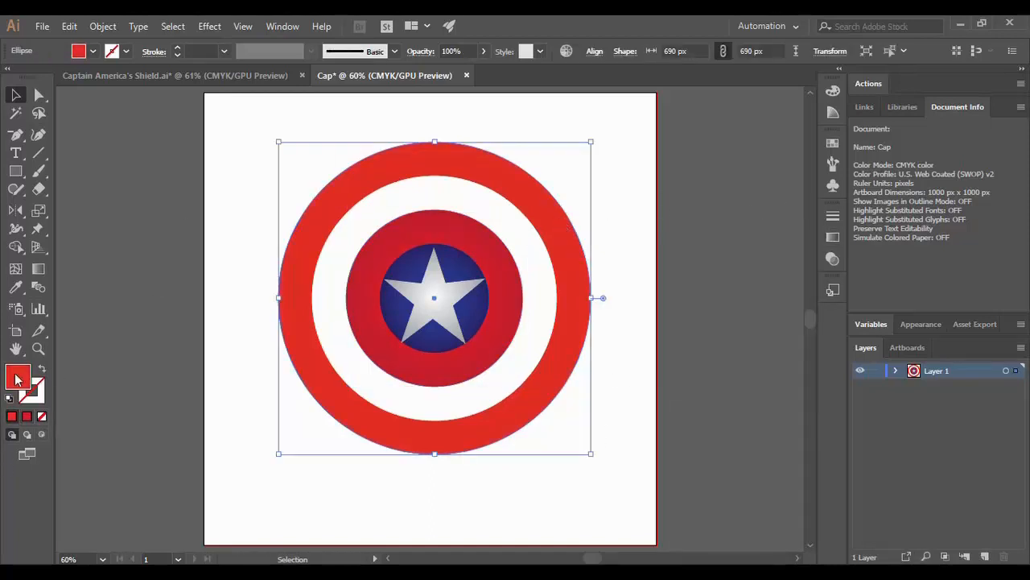
{"action": "left_click", "coordinate": [17, 289]}
{"action": "left_click", "coordinate": [458, 229]}
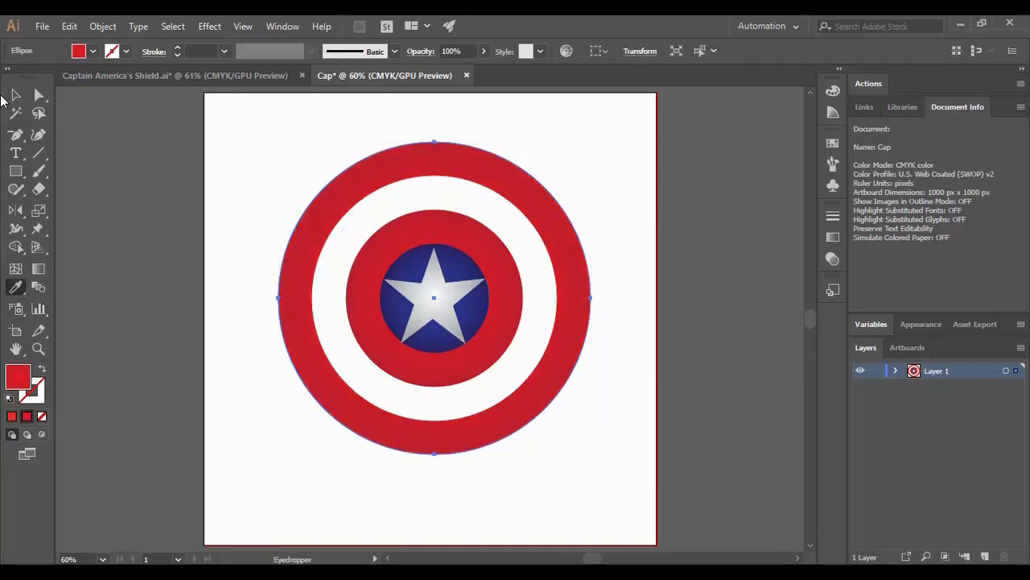
{"action": "left_click", "coordinate": [16, 96]}
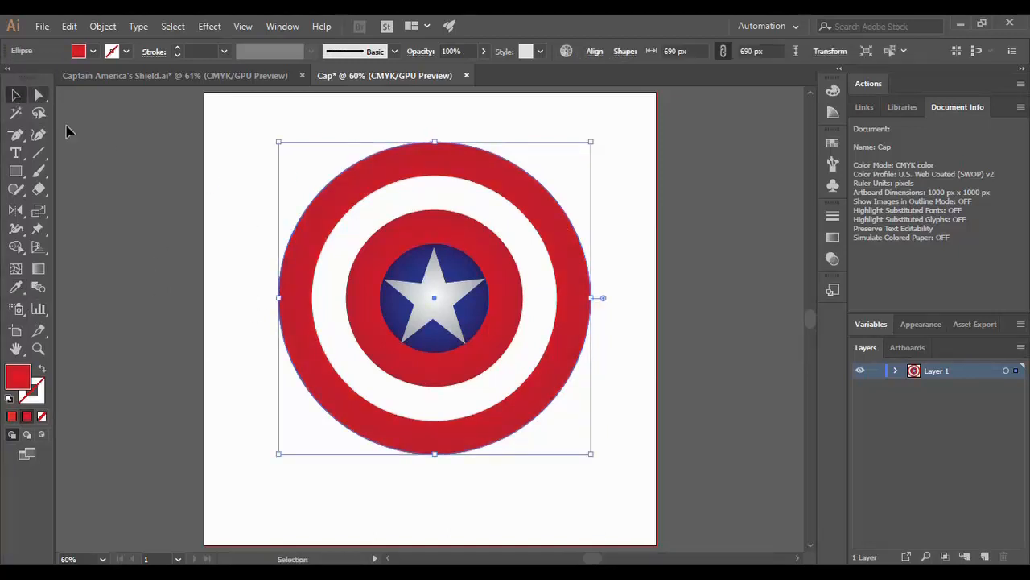
Copy the star's white-to-gray gradient fill onto the white circle with the Eyedropper
{"action": "left_click", "coordinate": [535, 351]}
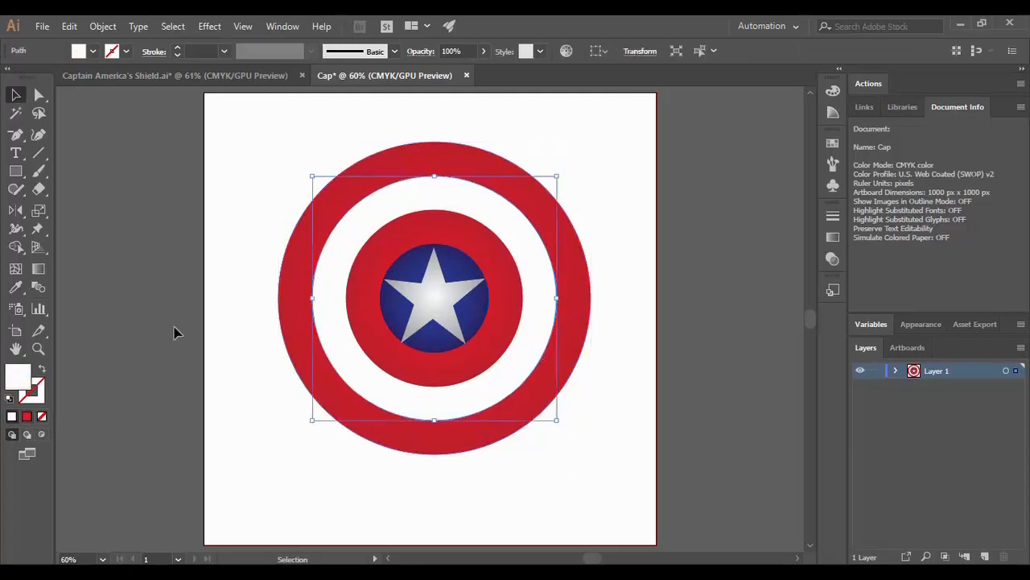
{"action": "left_click", "coordinate": [15, 287]}
{"action": "left_click", "coordinate": [444, 289]}
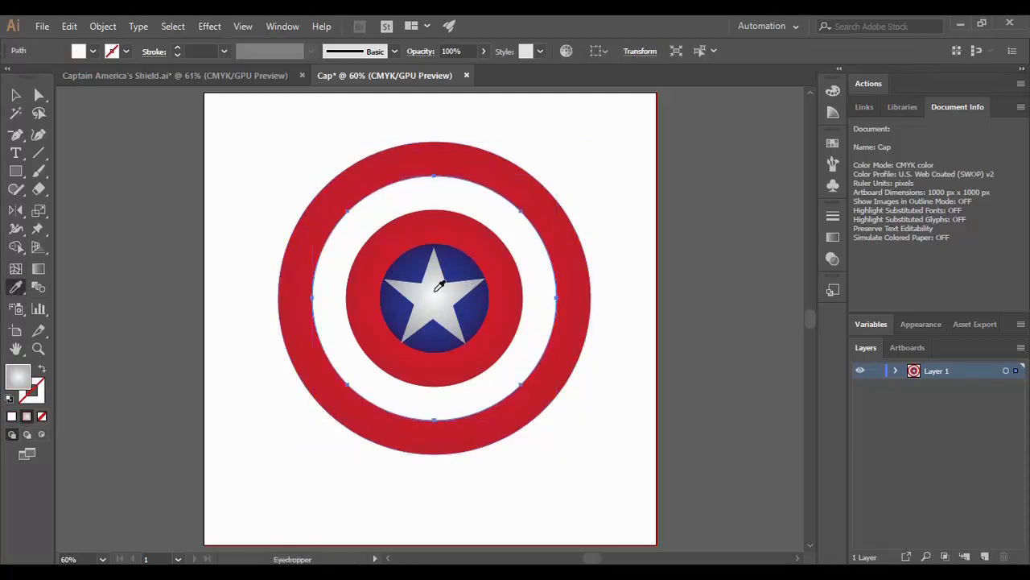
Shift the white ring's gradient midpoint toward the gray end and set its outer color stop to C=0 M=0 Y=0 K=20
{"action": "left_click", "coordinate": [16, 96]}
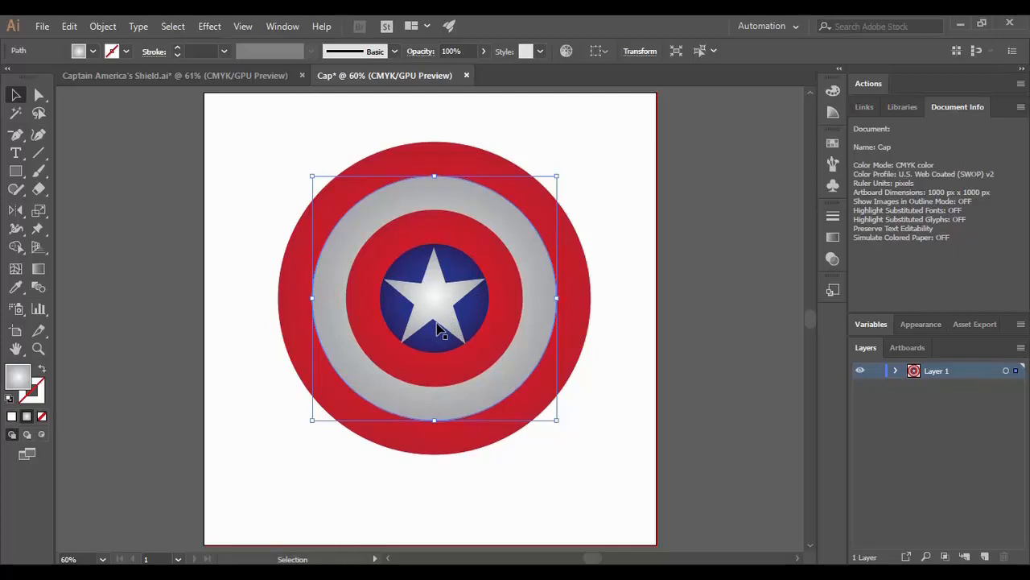
{"action": "left_click", "coordinate": [27, 417]}
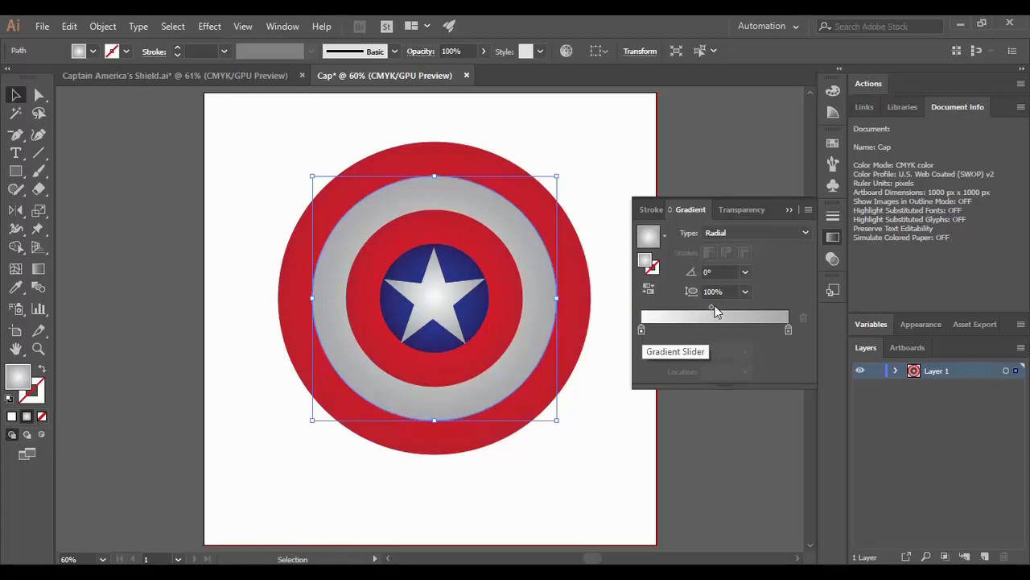
{"action": "left_click_drag", "start_coordinate": [713, 306], "coordinate": [770, 307]}
{"action": "double_click", "coordinate": [788, 330]}
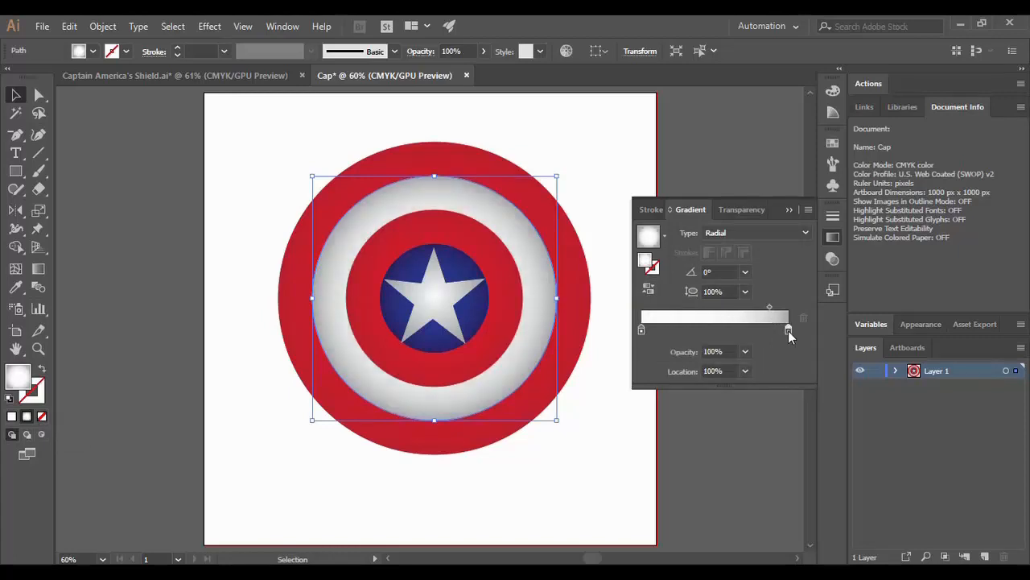
{"action": "left_click", "coordinate": [706, 411]}
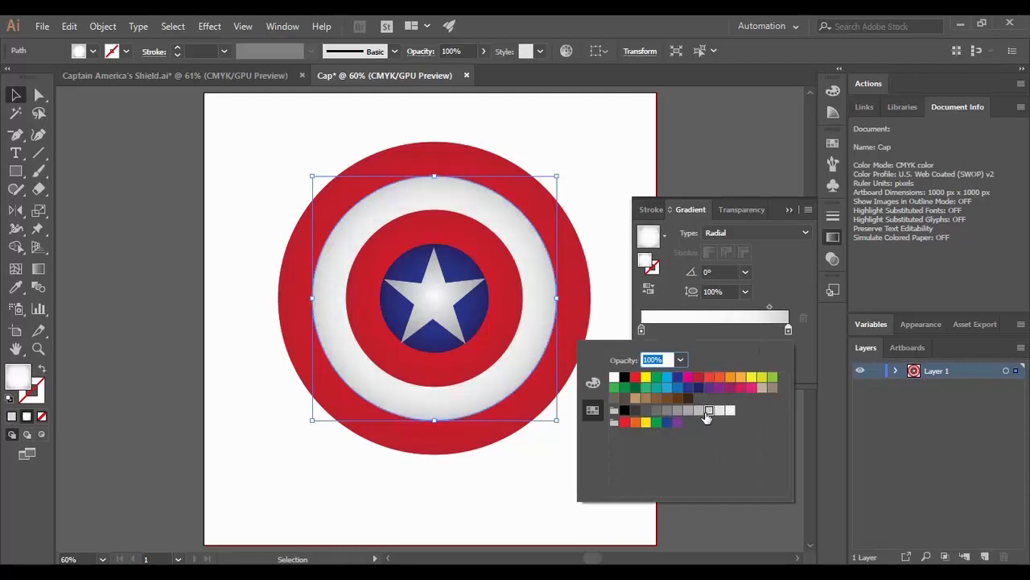
{"action": "left_click", "coordinate": [719, 411]}
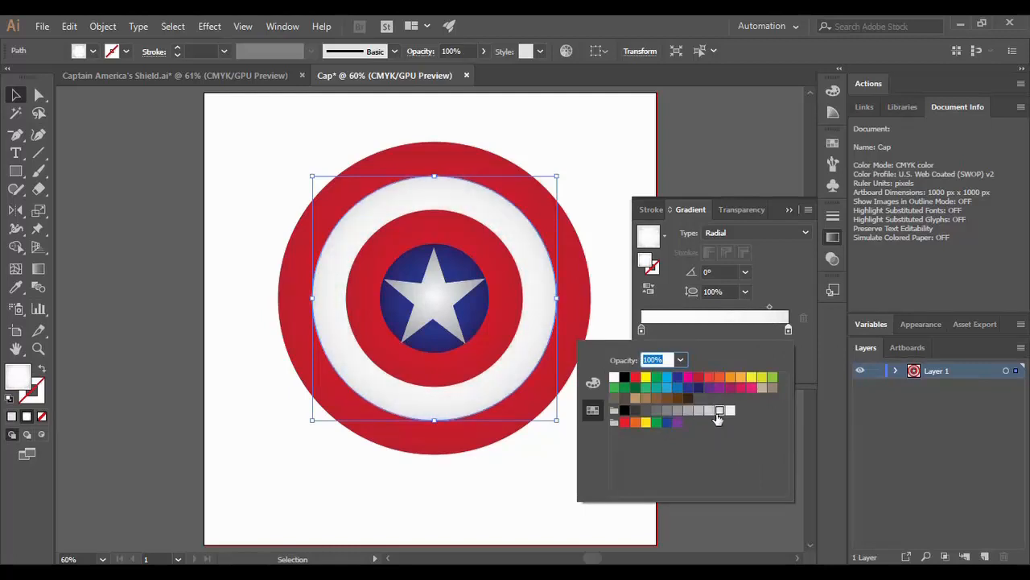
{"action": "left_click", "coordinate": [698, 412]}
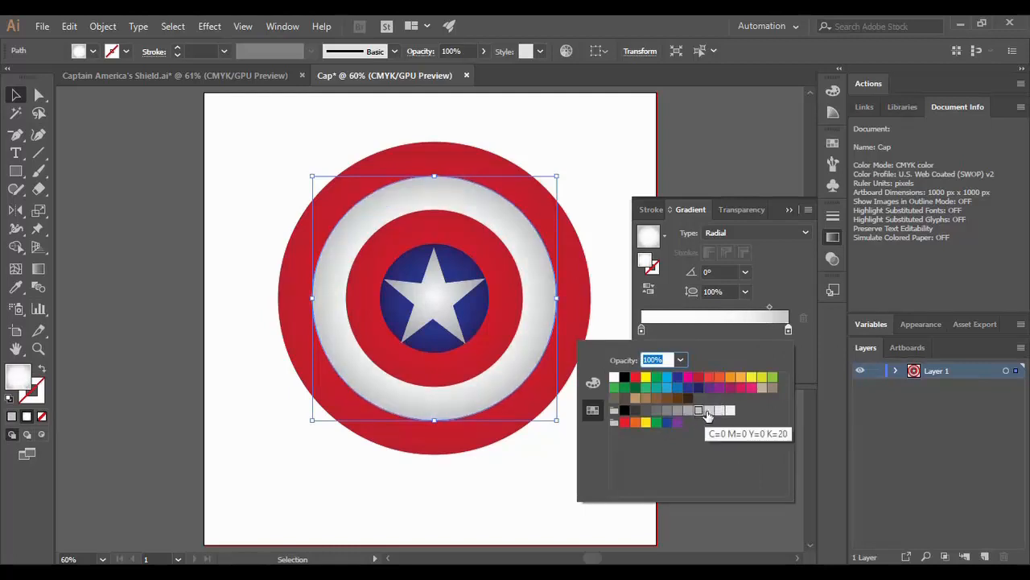
{"action": "left_click", "coordinate": [708, 411]}
{"action": "left_click", "coordinate": [708, 157]}
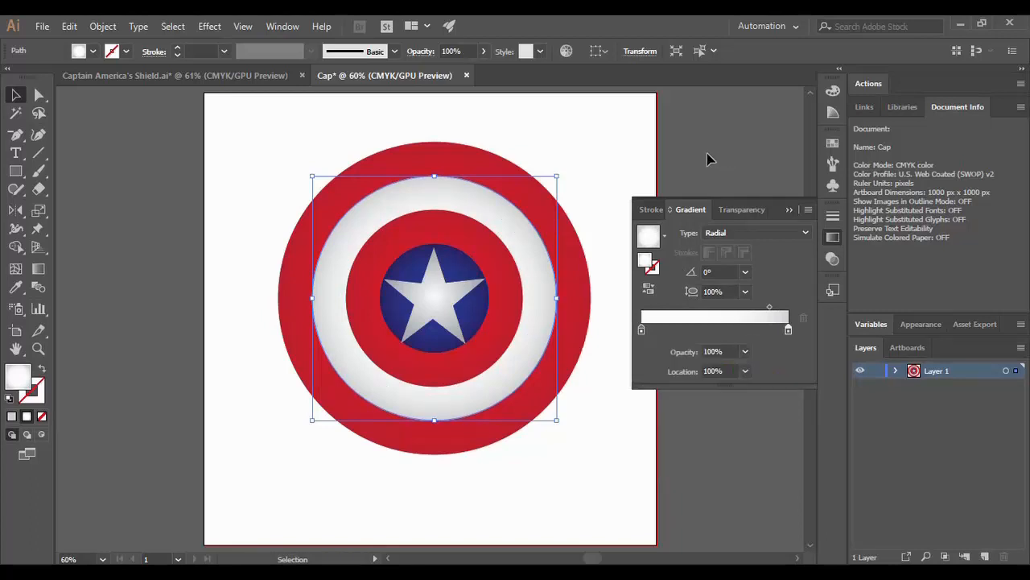
{"action": "left_click", "coordinate": [597, 527]}
Draw a closed wedge shape with the Pen tool, from just below the star down to the shield's lower edge
{"action": "left_click_drag", "start_coordinate": [25, 148], "coordinate": [56, 134]}
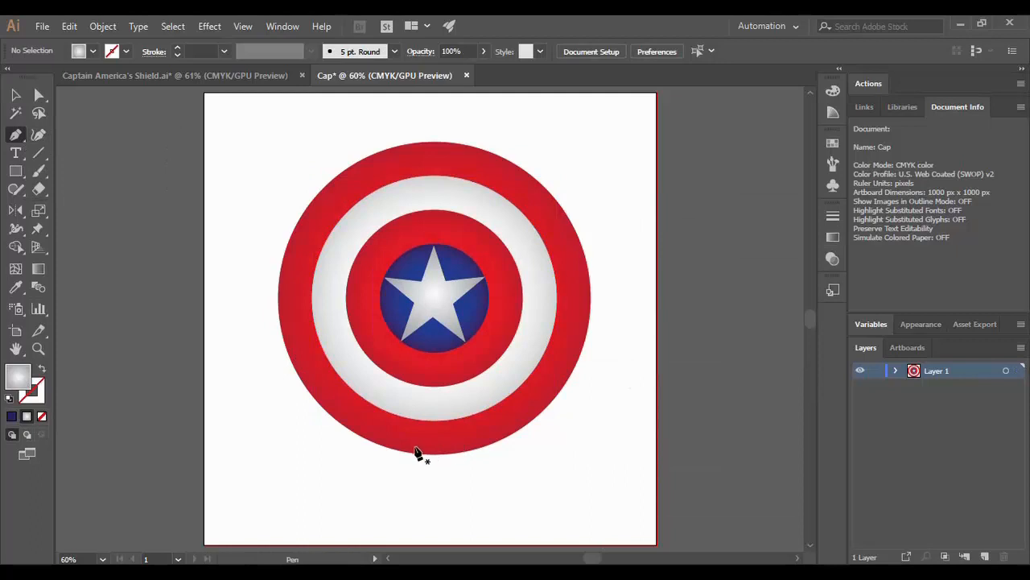
{"action": "left_click", "coordinate": [435, 453]}
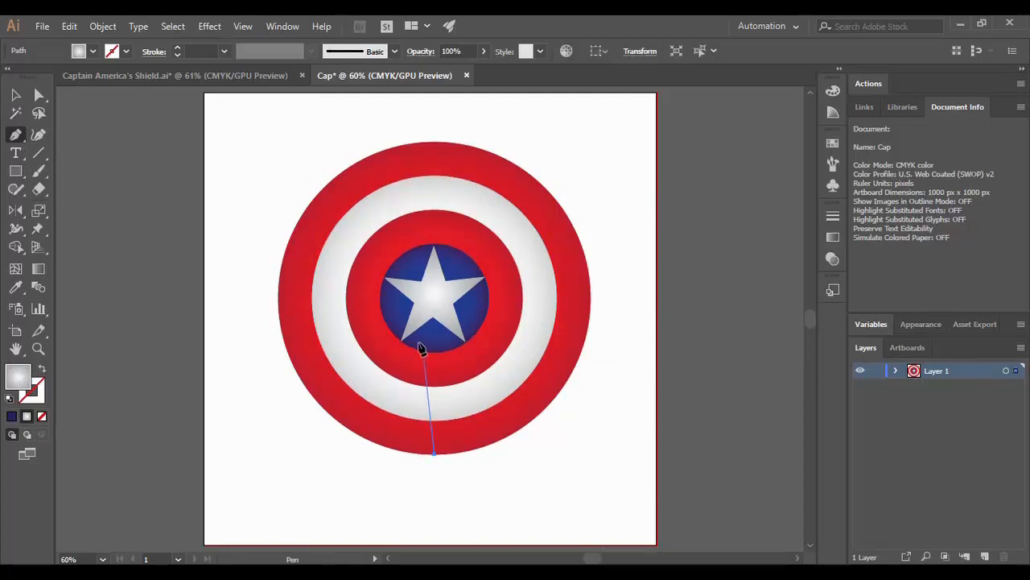
{"action": "left_click", "coordinate": [403, 345]}
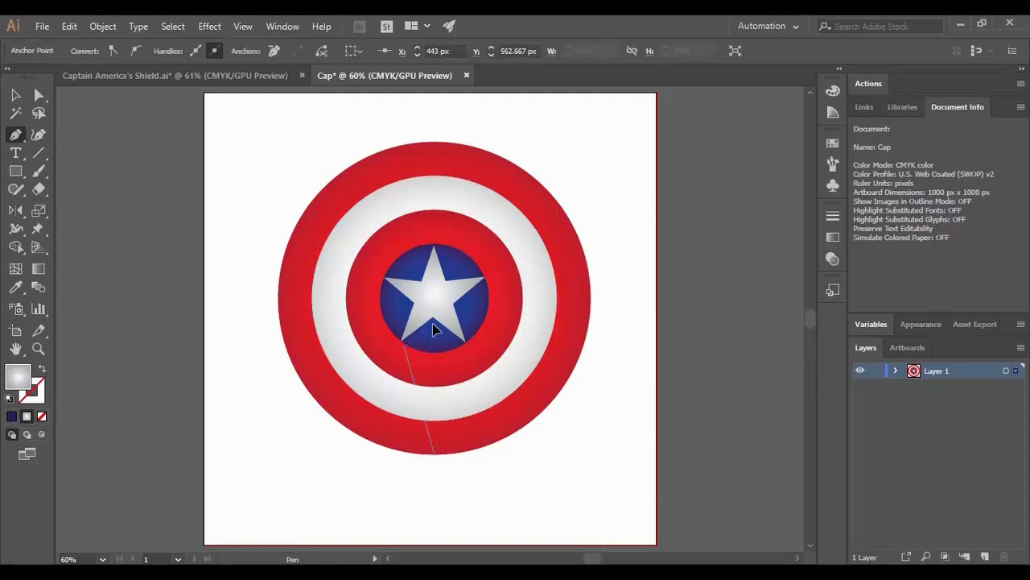
{"action": "left_click", "coordinate": [433, 324]}
{"action": "left_click", "coordinate": [464, 345]}
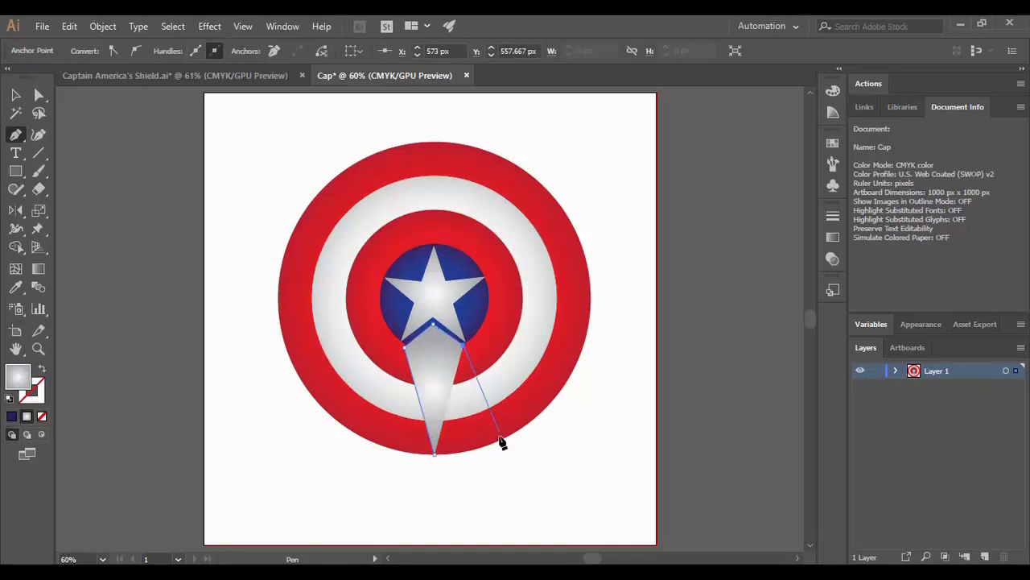
{"action": "left_click", "coordinate": [501, 437]}
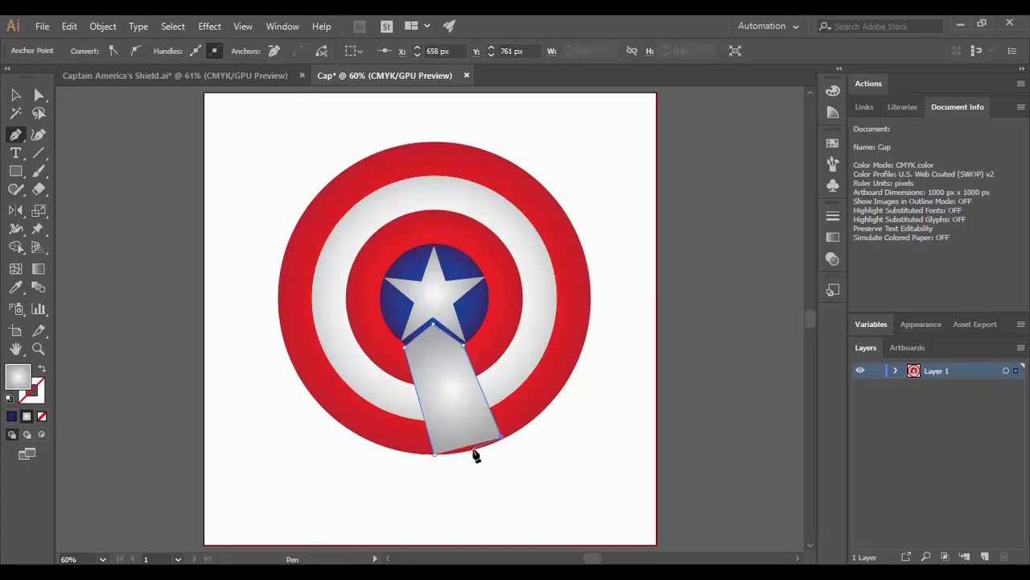
{"action": "left_click_drag", "start_coordinate": [474, 453], "coordinate": [421, 456]}
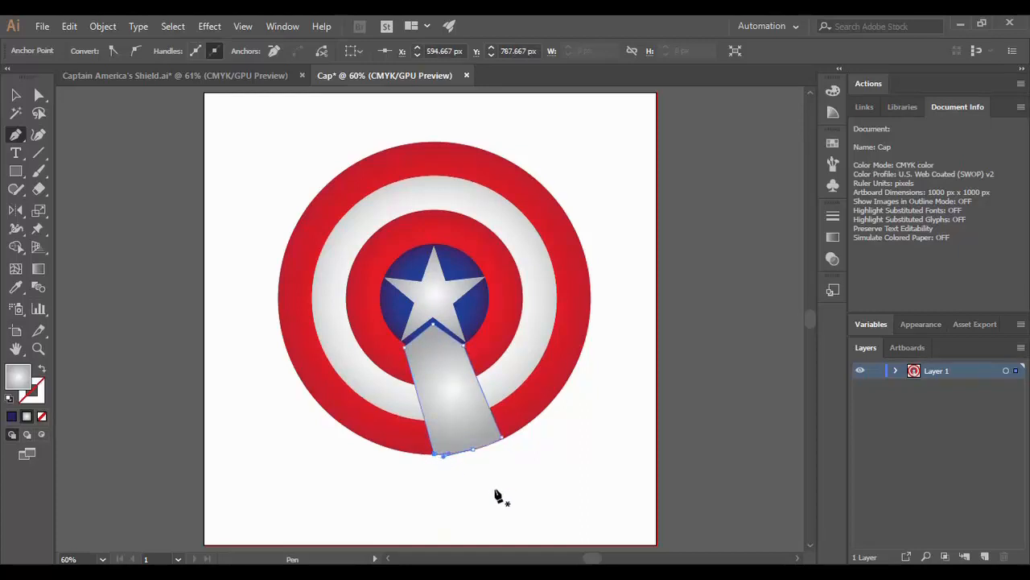
Fill the lower wedge shape with solid gray C=0 M=0 Y=0 K=79
{"action": "key", "text": "t"}
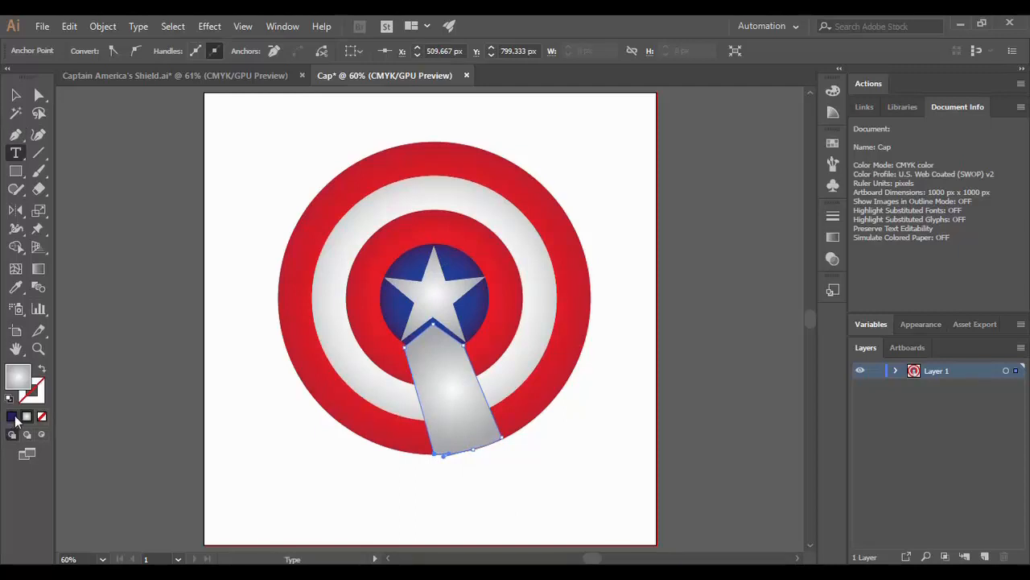
{"action": "left_click", "coordinate": [12, 417]}
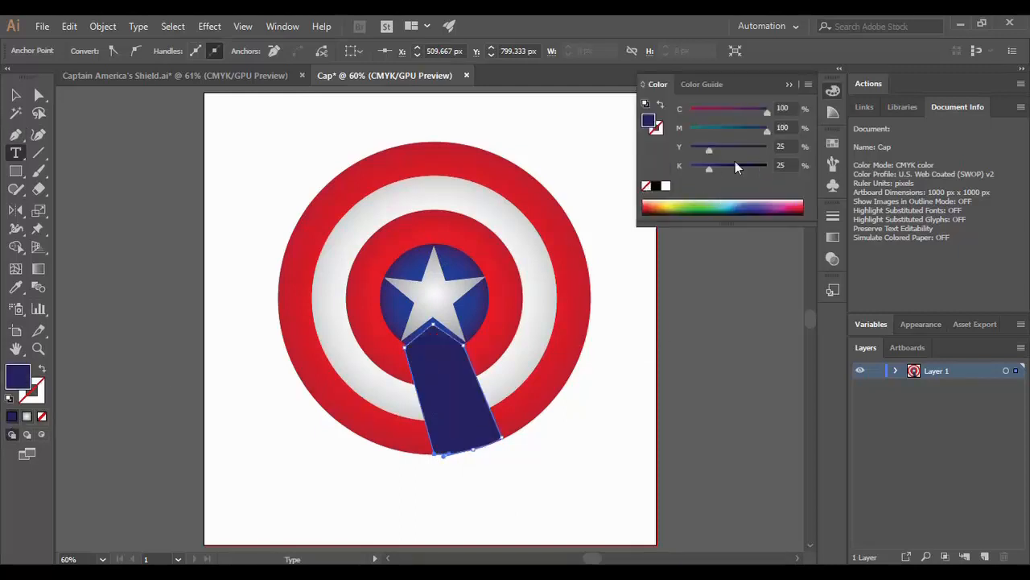
{"action": "left_click", "coordinate": [702, 84]}
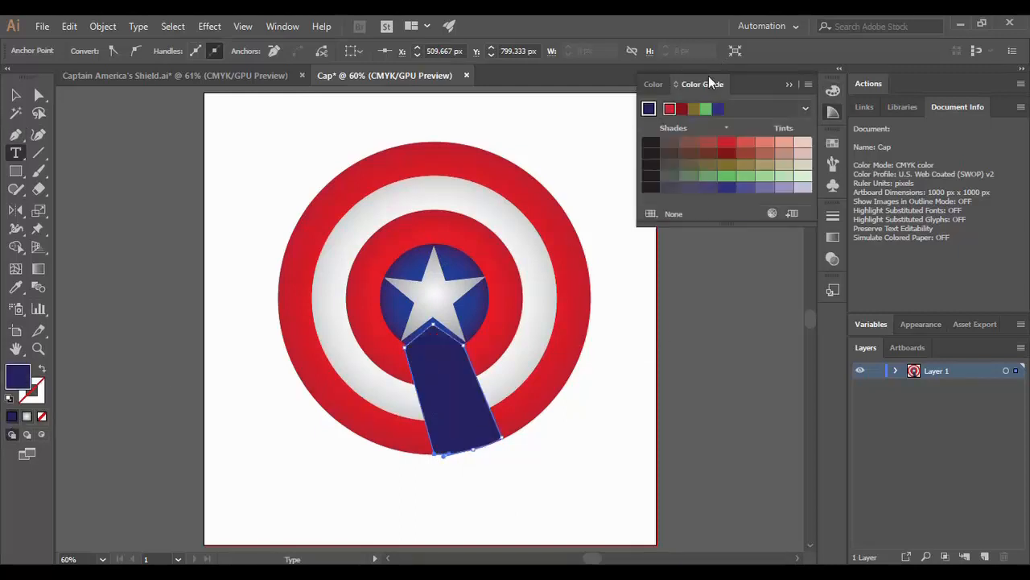
{"action": "left_click", "coordinate": [652, 84]}
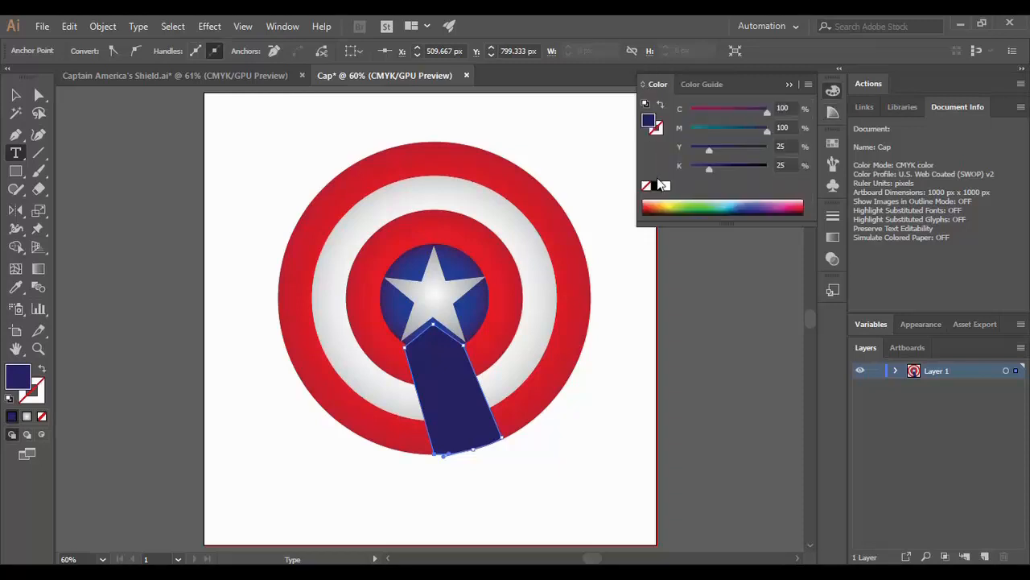
{"action": "left_click", "coordinate": [657, 186]}
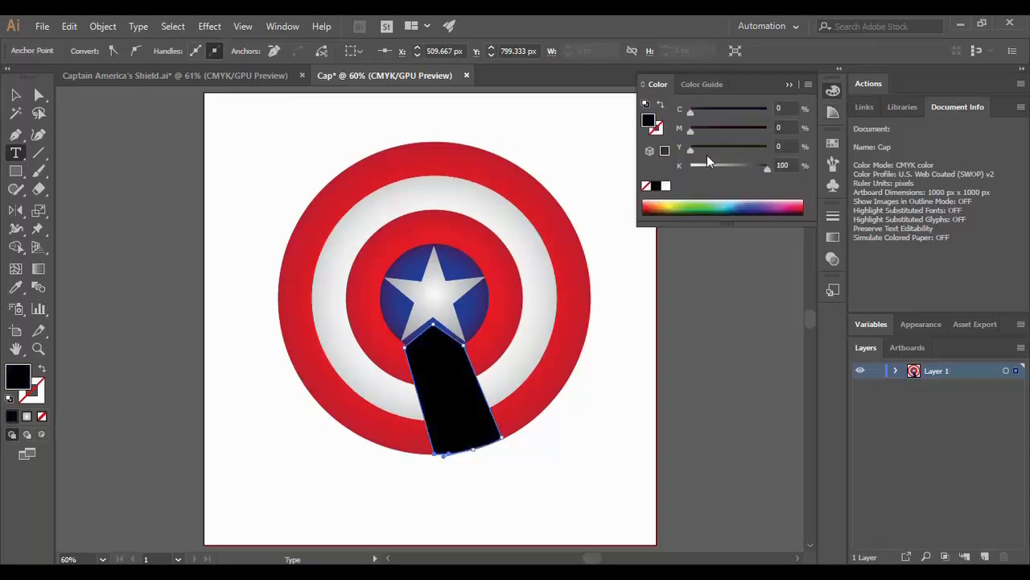
{"action": "left_click_drag", "start_coordinate": [769, 167], "coordinate": [730, 175]}
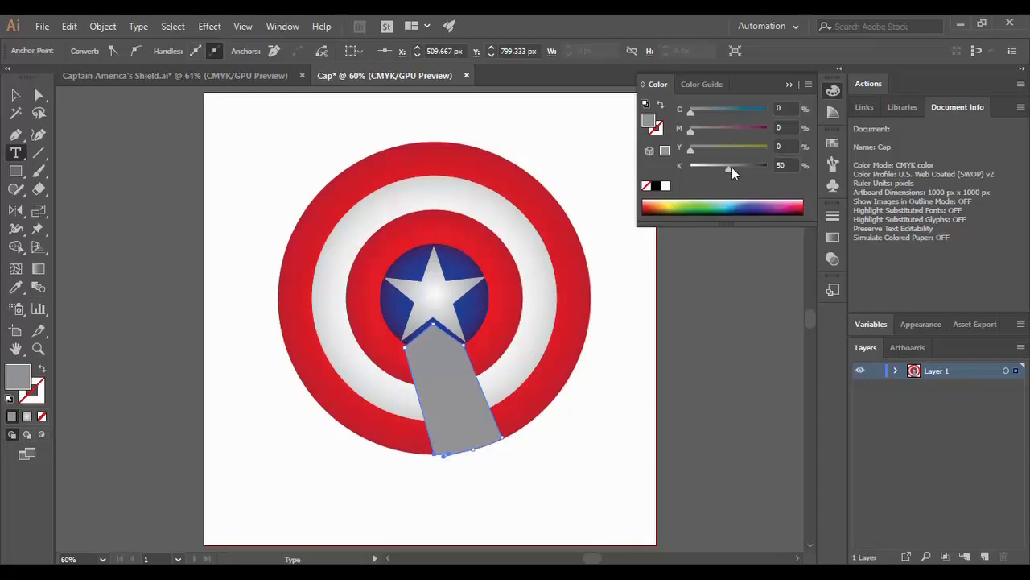
{"action": "left_click_drag", "start_coordinate": [728, 168], "coordinate": [750, 171]}
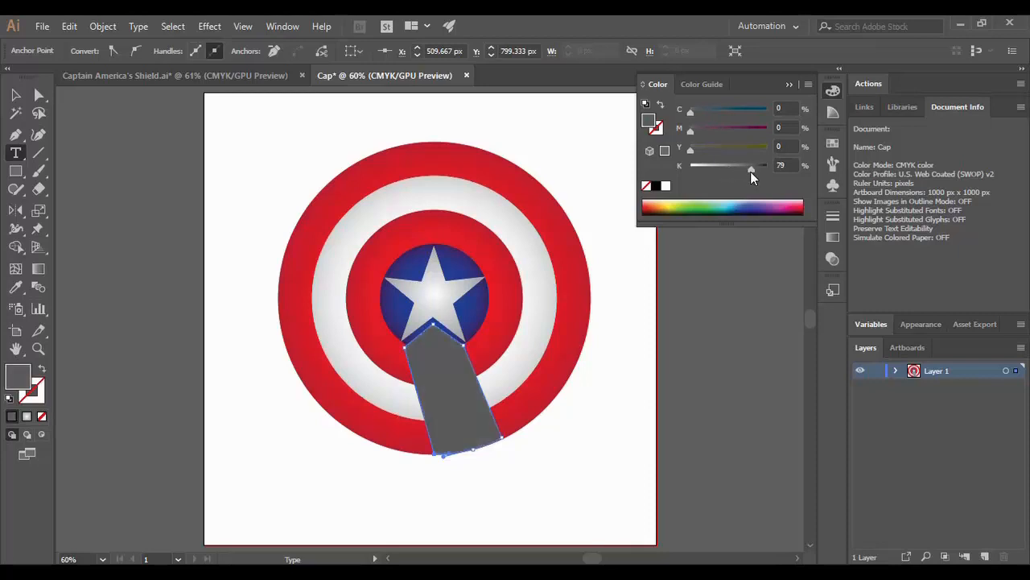
{"action": "left_click", "coordinate": [789, 84]}
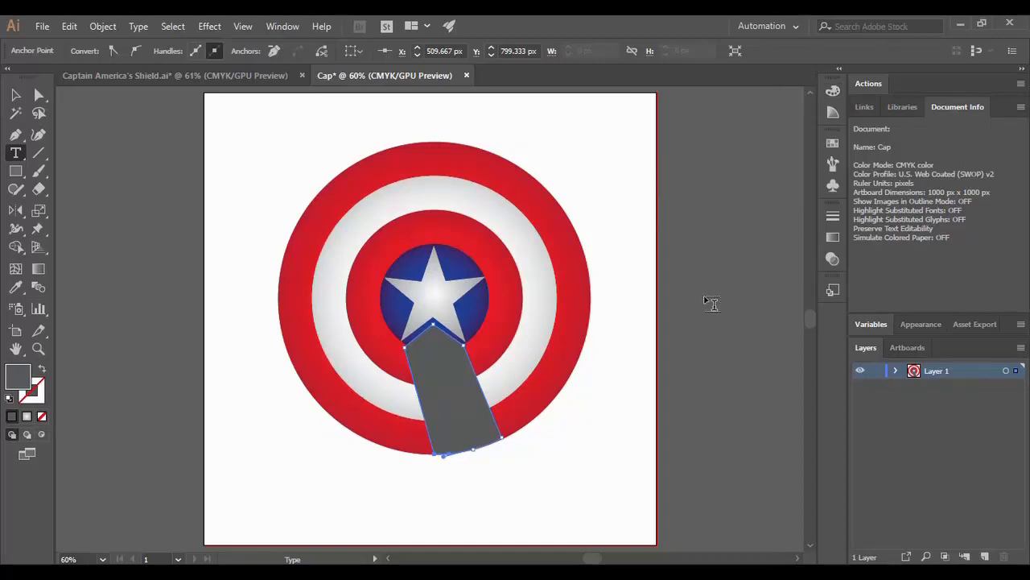
Reduce the lower wedge's fill opacity to 5% and deselect it
{"action": "left_click", "coordinate": [834, 260]}
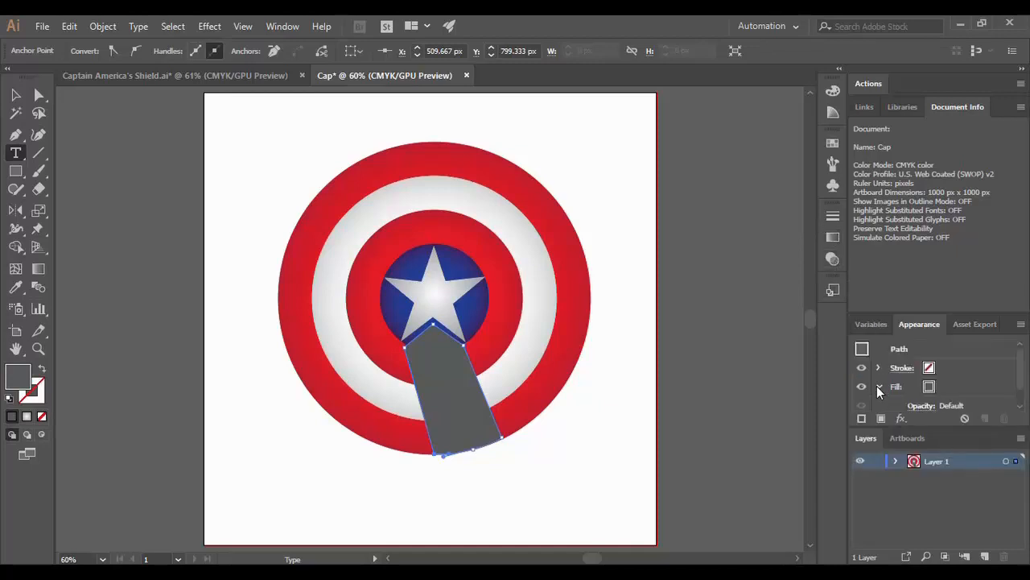
{"action": "left_click_drag", "start_coordinate": [1020, 375], "coordinate": [1020, 393]}
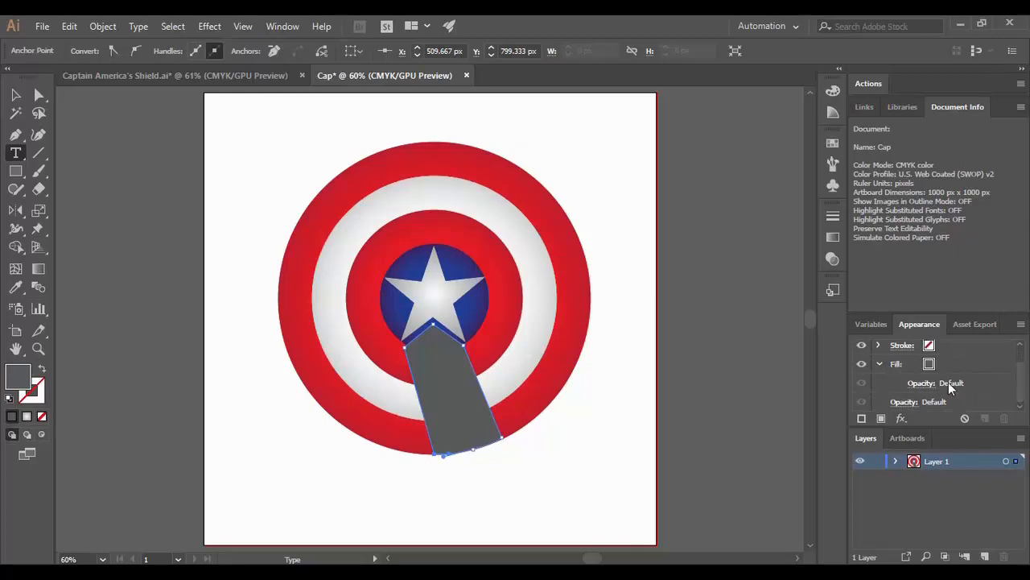
{"action": "left_click", "coordinate": [926, 386]}
{"action": "left_click", "coordinate": [926, 384]}
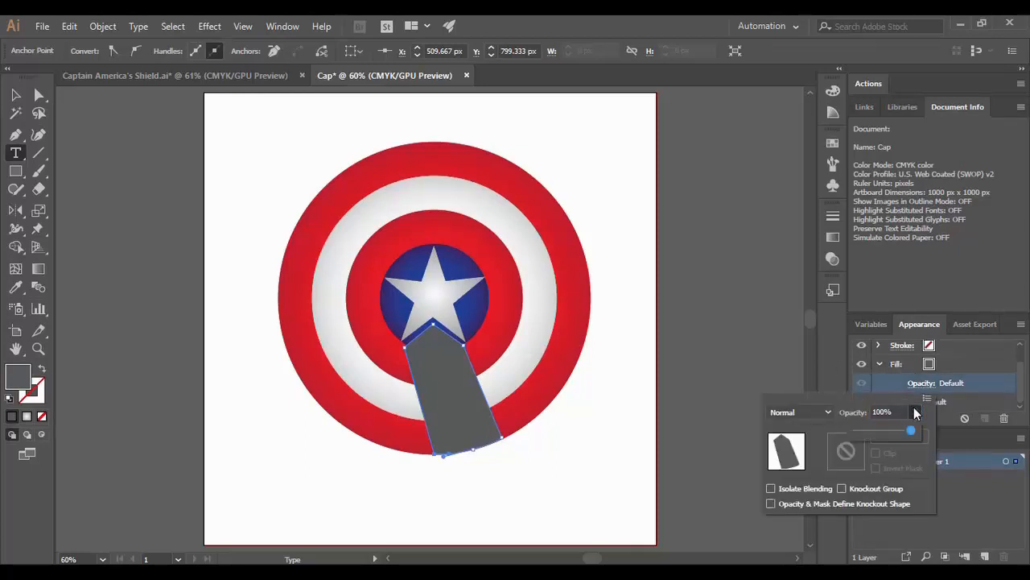
{"action": "left_click_drag", "start_coordinate": [910, 431], "coordinate": [861, 438]}
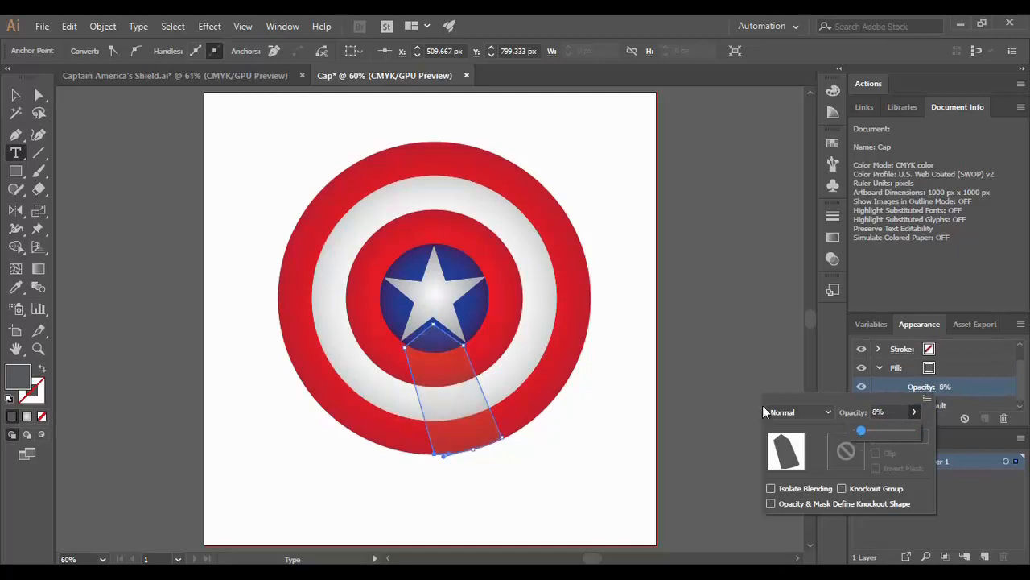
{"action": "type", "text": "5"}
{"action": "left_click", "coordinate": [16, 95]}
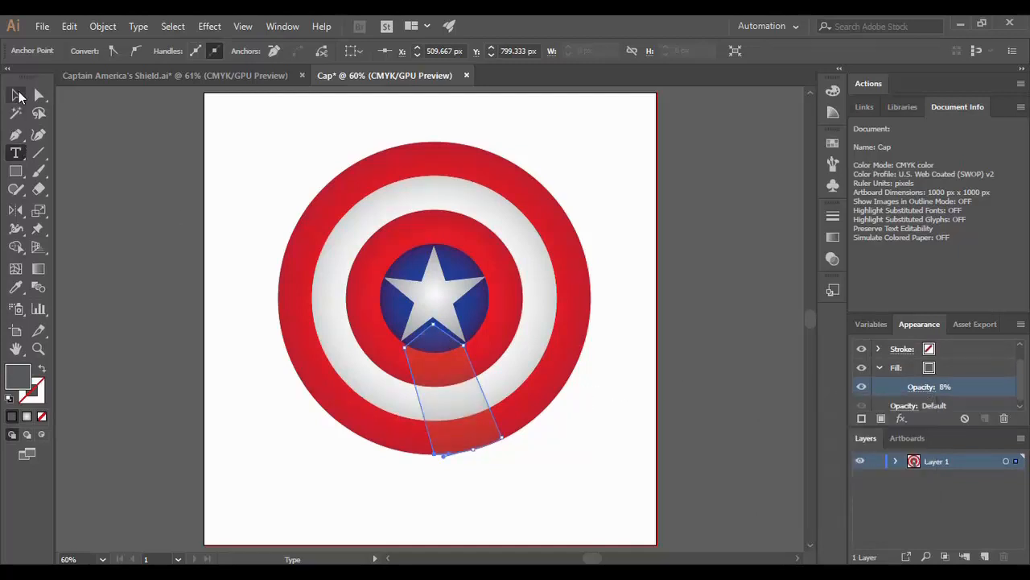
{"action": "left_click", "coordinate": [502, 484]}
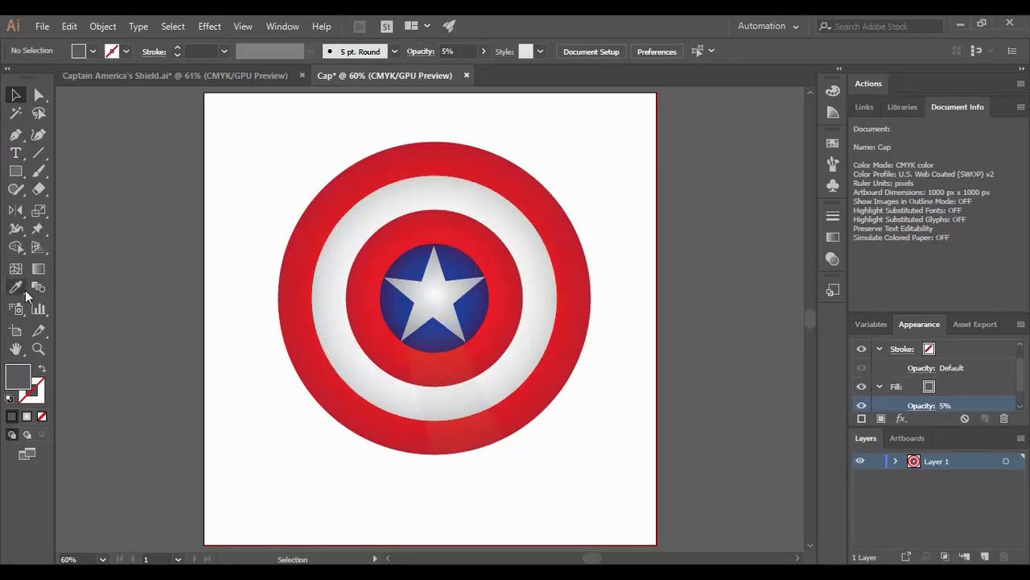
Draw a second closed wedge with the Pen tool, from beside the star's right notch out to the shield's right edge
{"action": "left_click", "coordinate": [15, 134]}
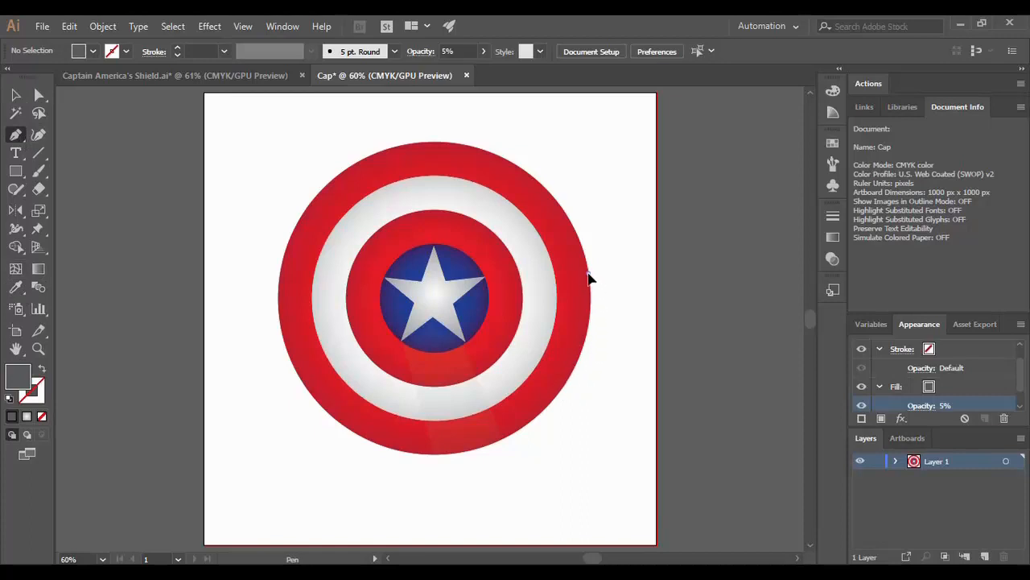
{"action": "left_click", "coordinate": [589, 274]}
{"action": "left_click", "coordinate": [487, 283]}
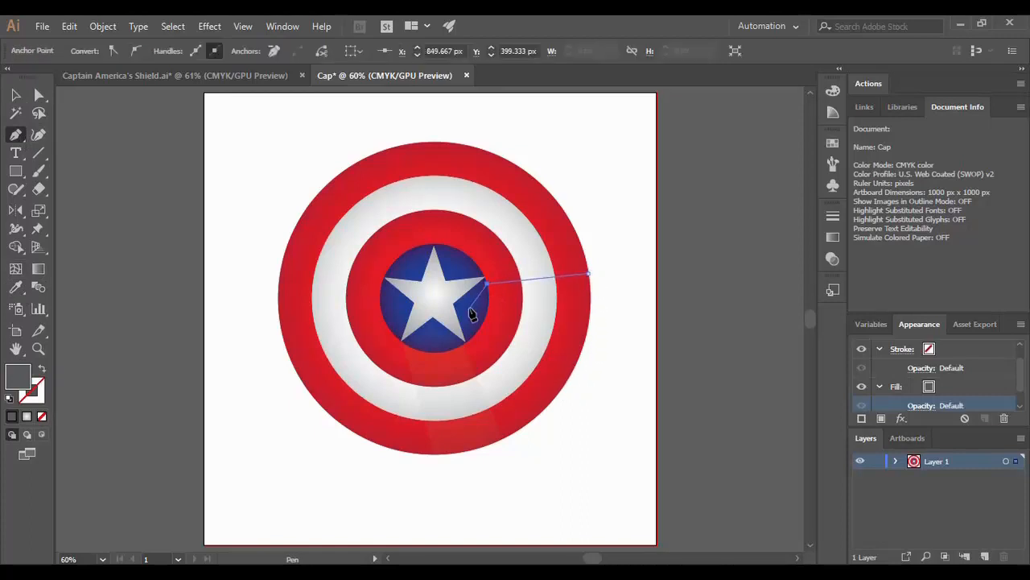
{"action": "left_click", "coordinate": [462, 304]}
{"action": "left_click", "coordinate": [479, 325]}
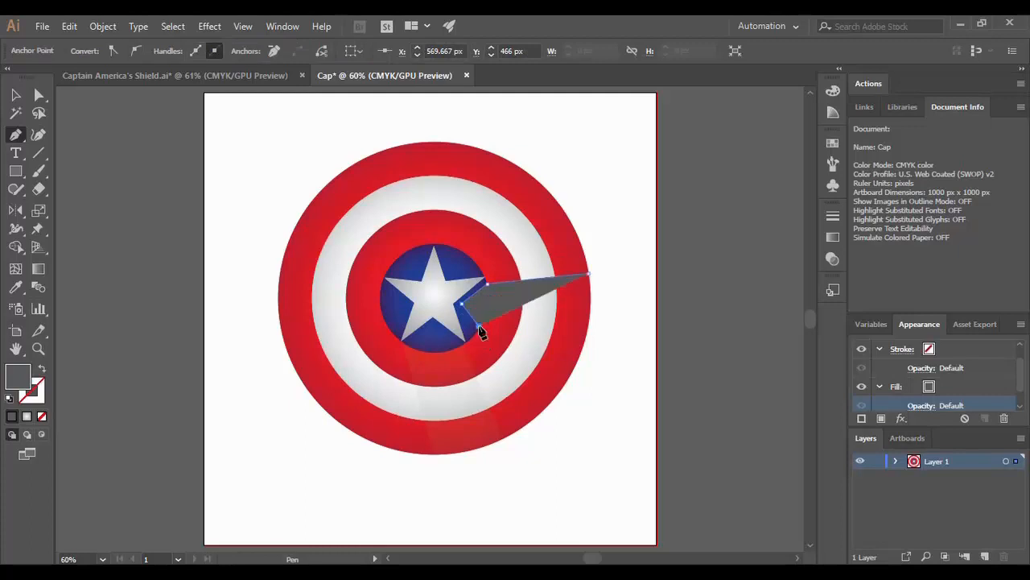
{"action": "left_click", "coordinate": [588, 332]}
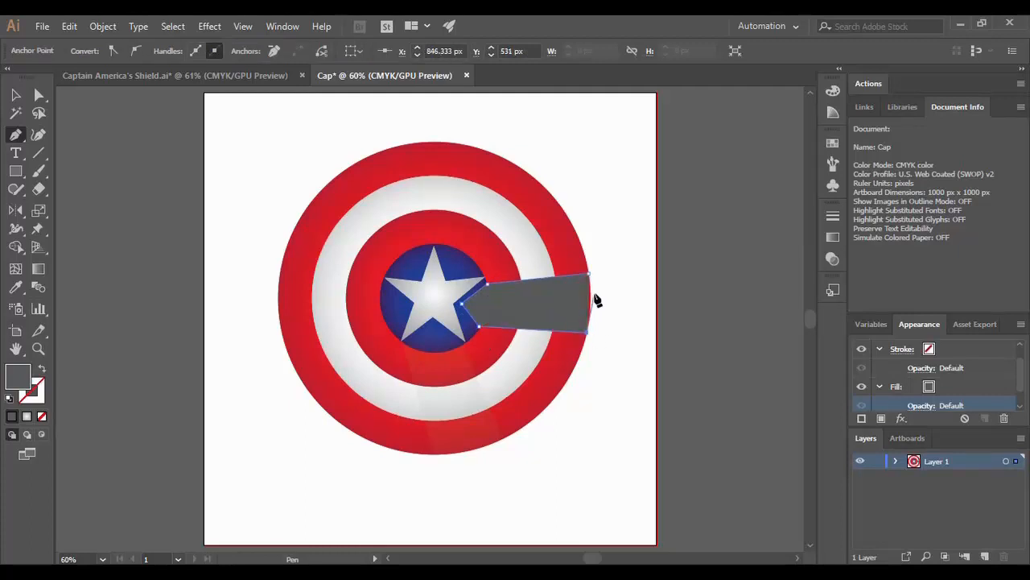
{"action": "left_click", "coordinate": [591, 295]}
{"action": "left_click", "coordinate": [590, 276]}
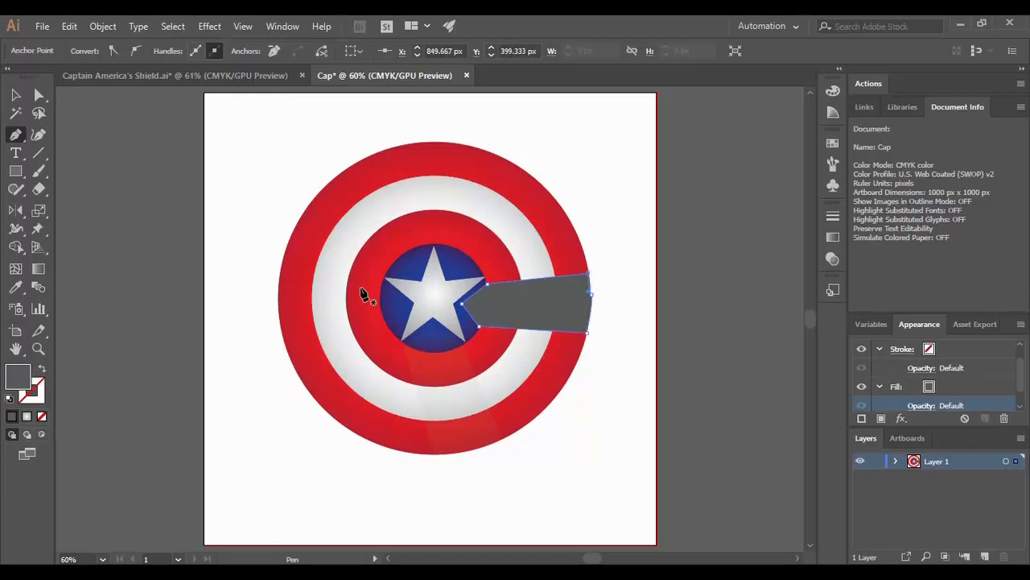
Lower the fill opacity of the right-hand wedge to a faint transparent gray
{"action": "left_click_drag", "start_coordinate": [1016, 378], "coordinate": [1019, 391]}
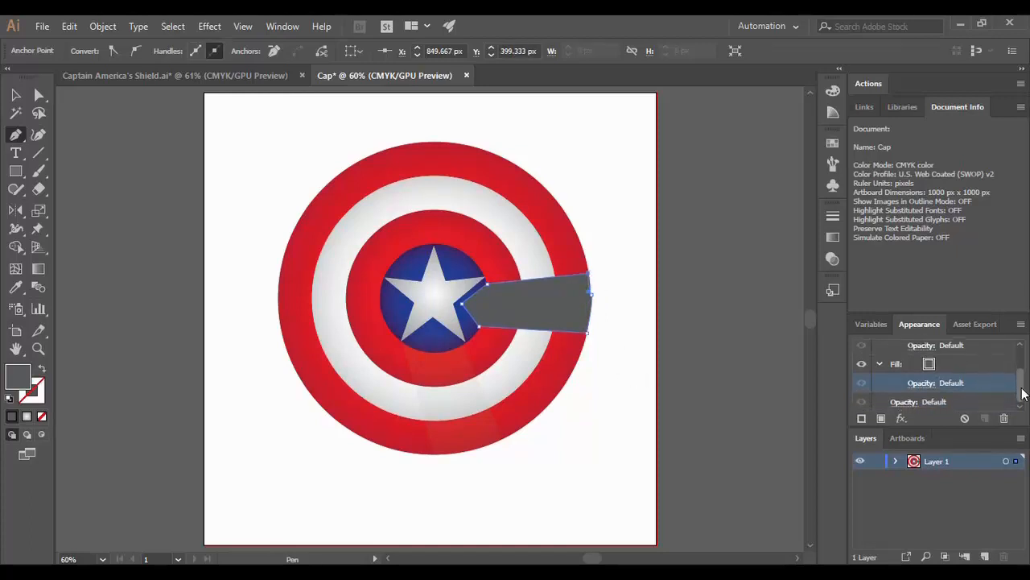
{"action": "left_click", "coordinate": [920, 384]}
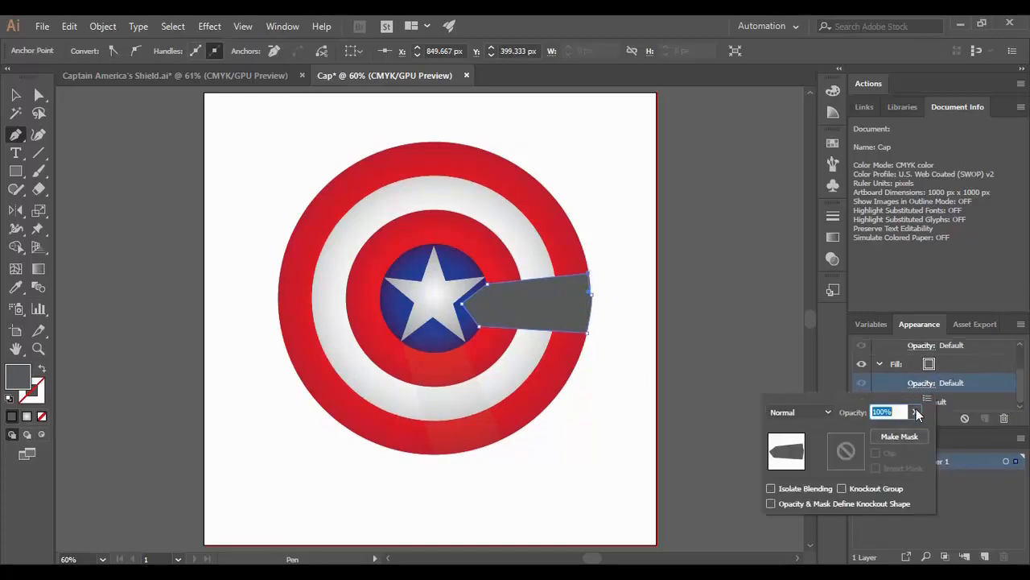
{"action": "left_click", "coordinate": [914, 411]}
{"action": "left_click_drag", "start_coordinate": [911, 431], "coordinate": [861, 449]}
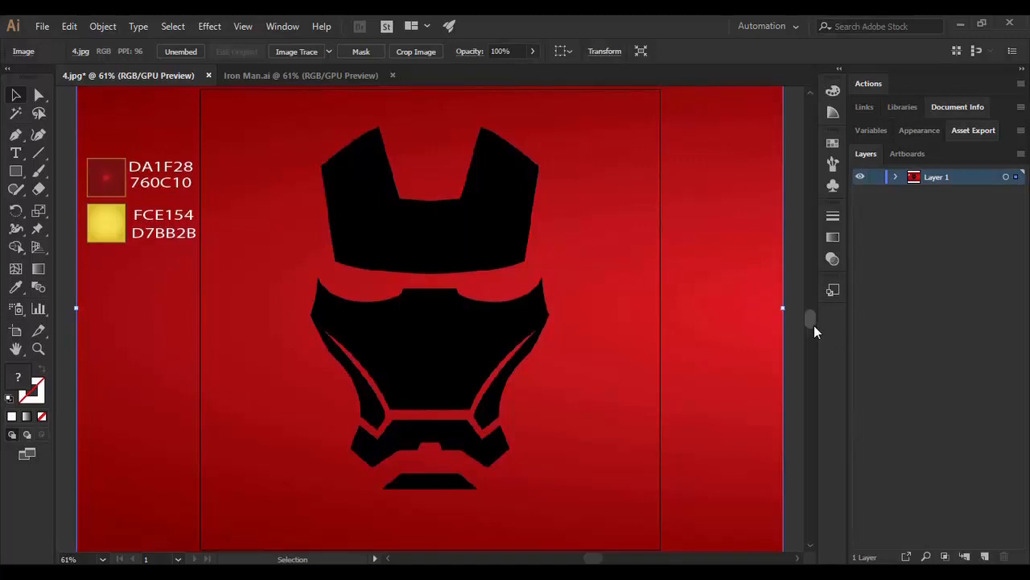
Lock Layer 1 with the Iron Man reference image and add a new layer above it for Pen tool tracing
{"action": "scroll", "coordinate": [814, 325], "scroll_direction": "up", "scroll_amount": 1}
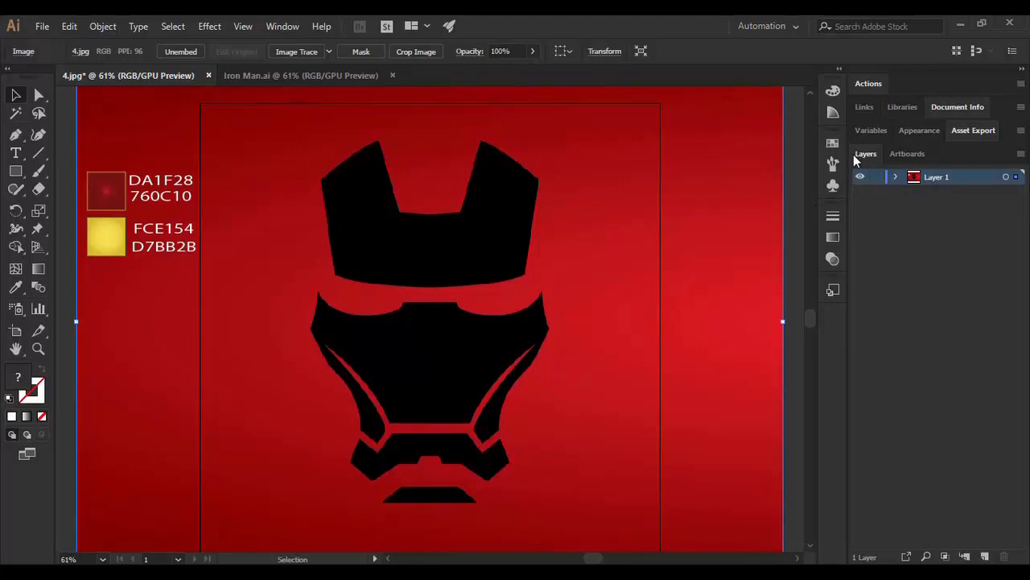
{"action": "left_click", "coordinate": [875, 177]}
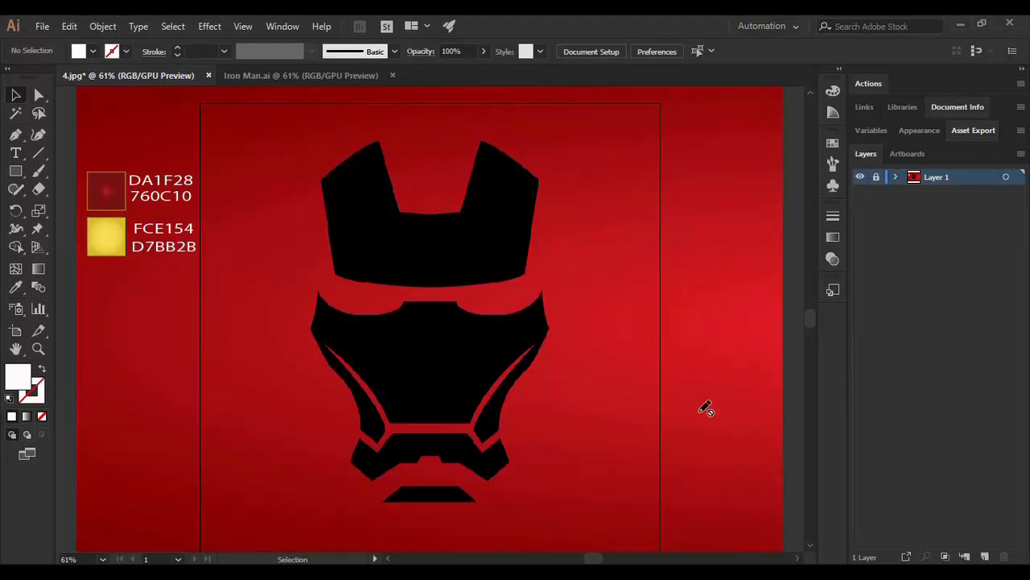
{"action": "left_click", "coordinate": [985, 556]}
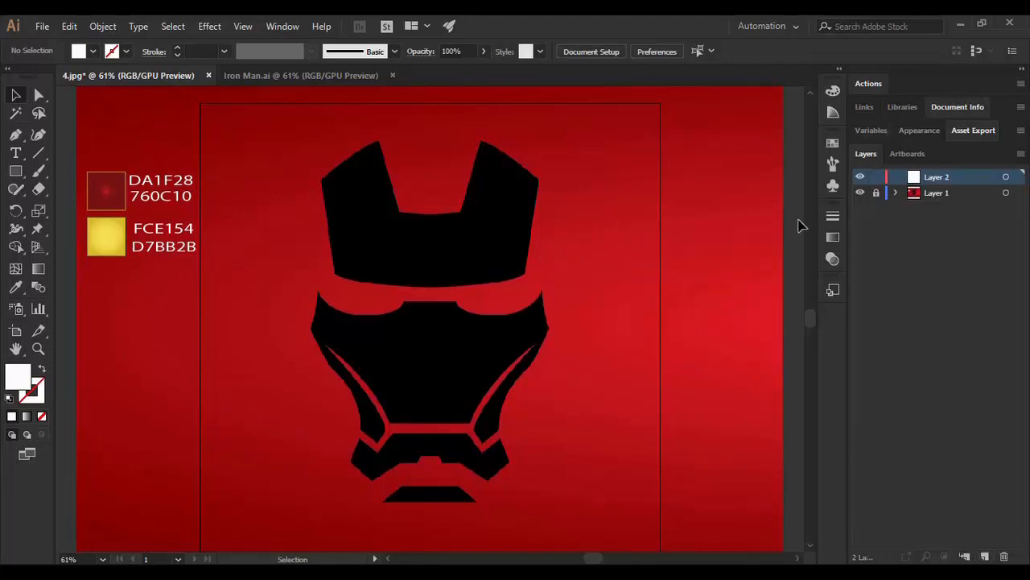
{"action": "left_click", "coordinate": [16, 136]}
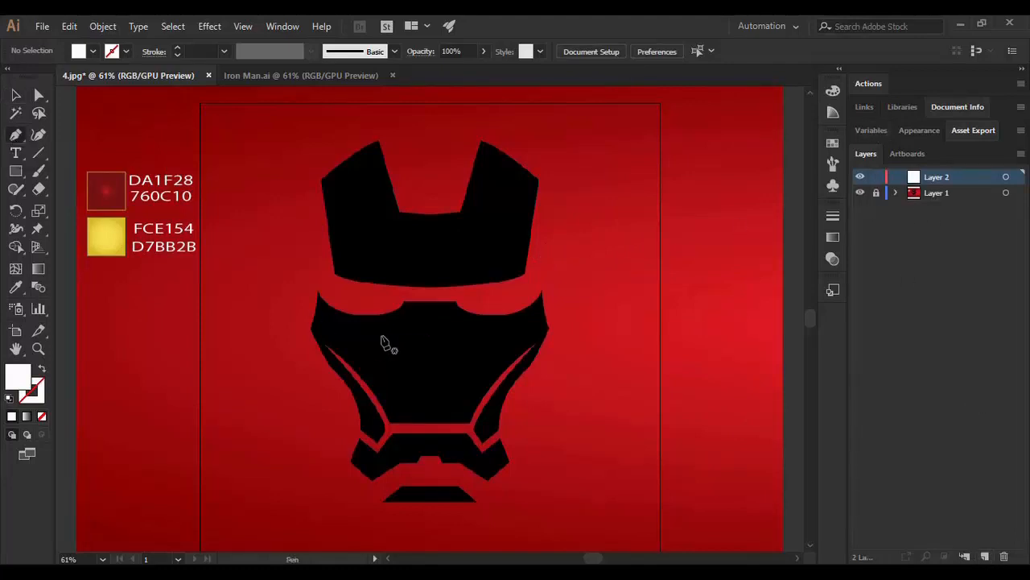
{"action": "left_click", "coordinate": [242, 27]}
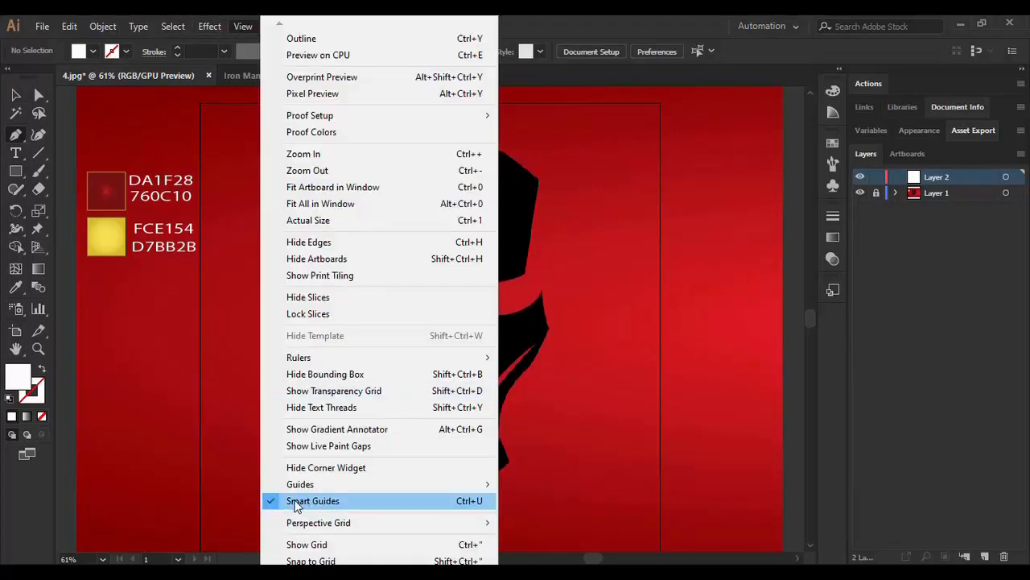
{"action": "left_click", "coordinate": [651, 468]}
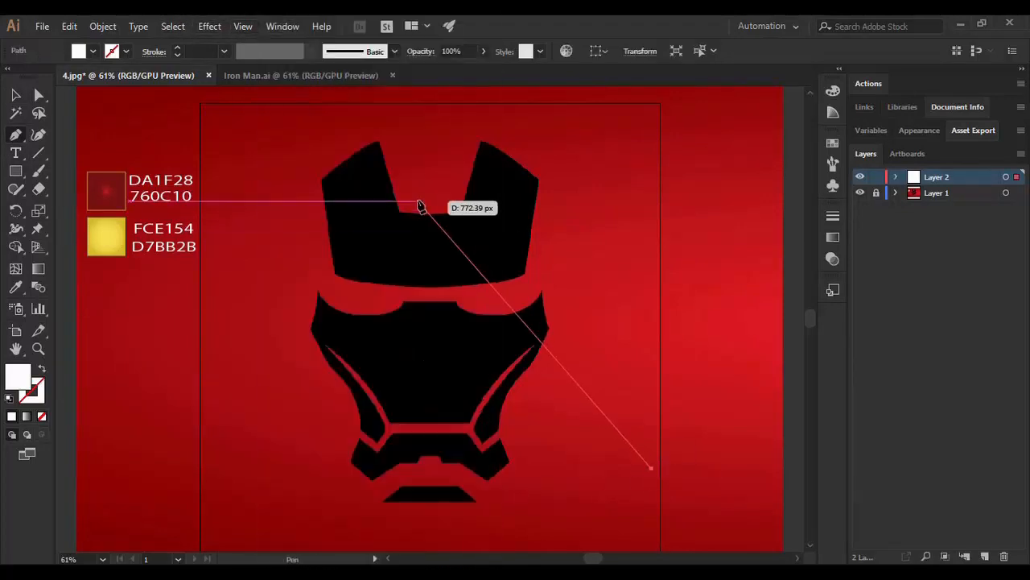
{"action": "key", "text": "ctrl+z"}
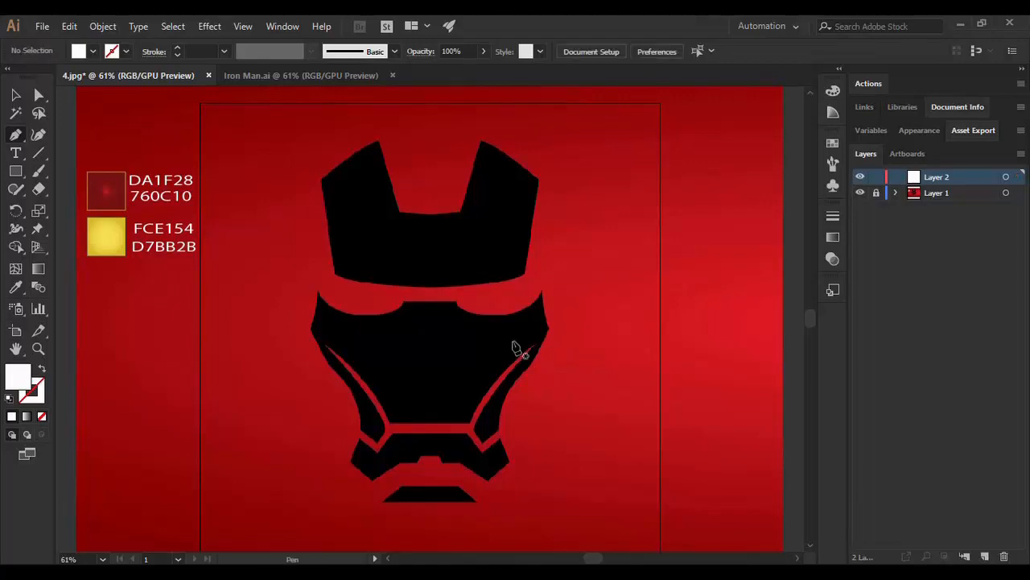
{"action": "left_click", "coordinate": [430, 217]}
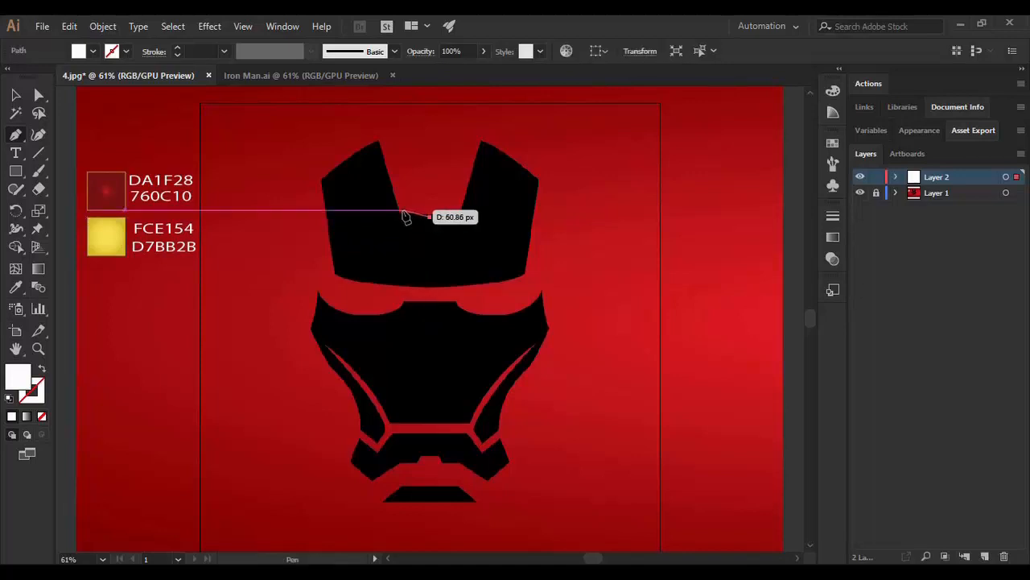
{"action": "left_click", "coordinate": [399, 214]}
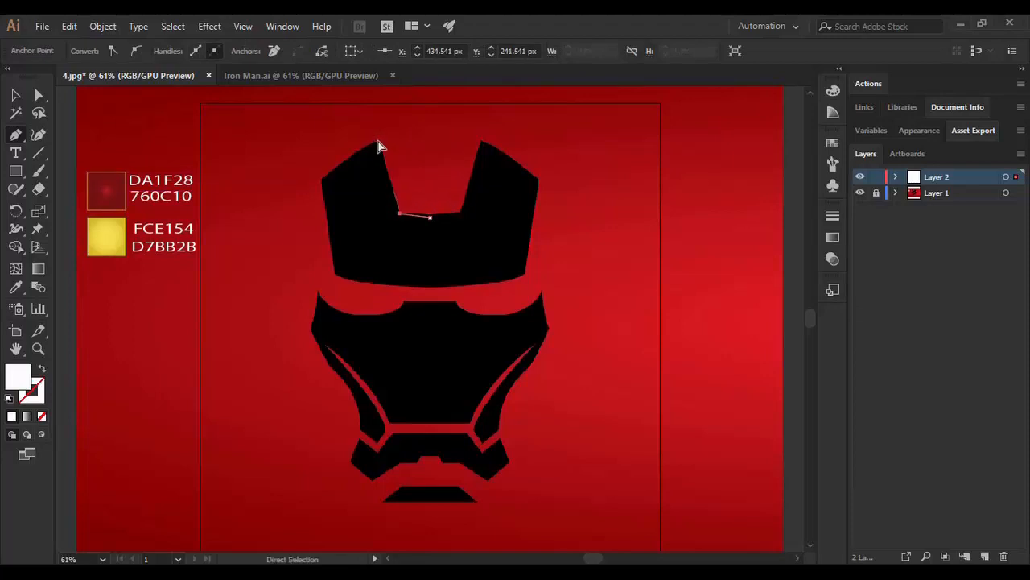
{"action": "key", "text": "ctrl+equal"}
{"action": "key", "text": "ctrl+equal"}
{"action": "key", "text": "ctrl+equal"}
{"action": "key", "text": "ctrl+equal"}
{"action": "key", "text": "ctrl+z"}
{"action": "key", "text": "ctrl+z"}
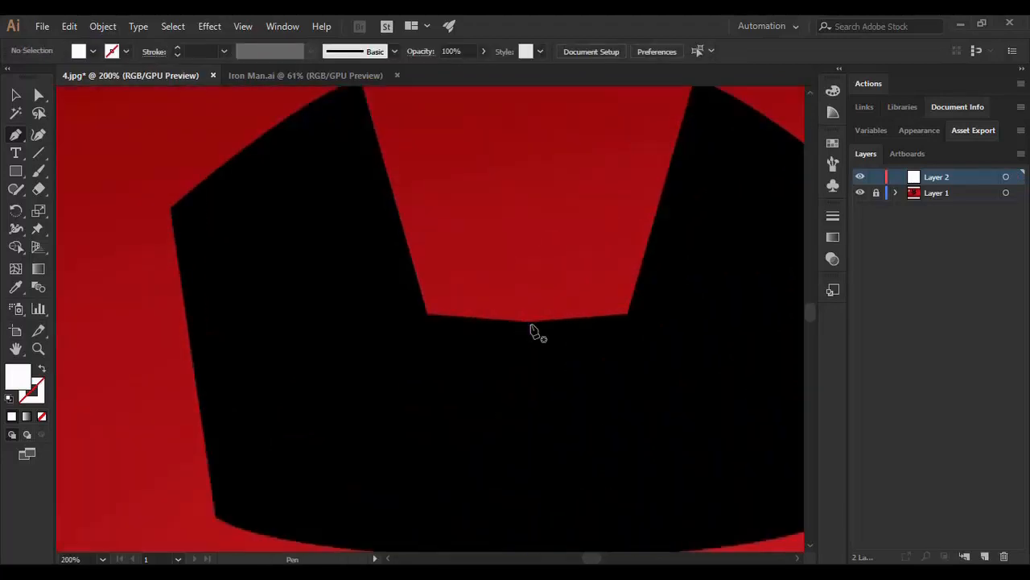
Trace the left half of the helmet's forehead plate with the Pen tool, closing the path along the vertical centre line
{"action": "left_click", "coordinate": [527, 322]}
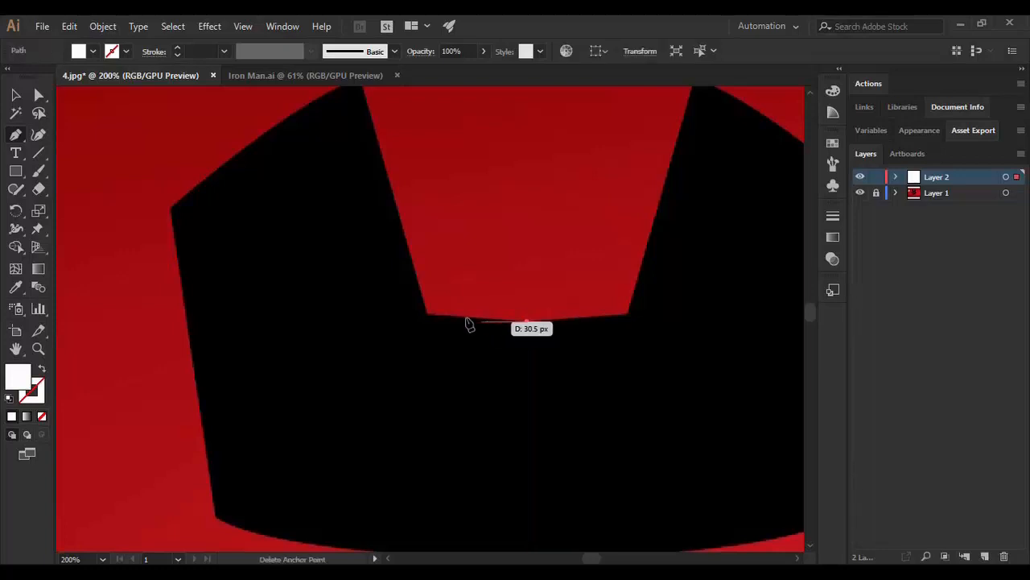
{"action": "left_click", "coordinate": [426, 314]}
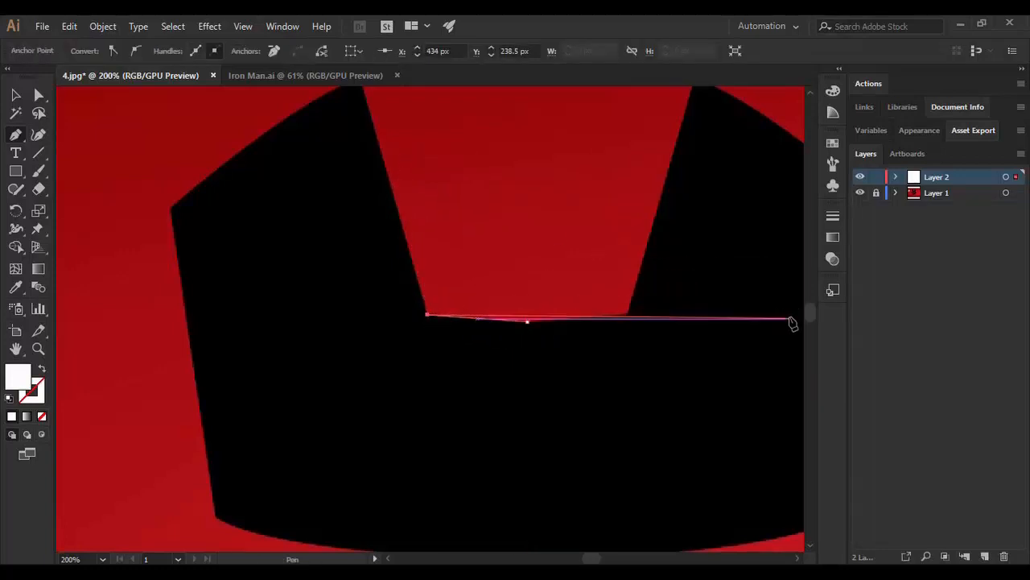
{"action": "scroll", "coordinate": [809, 308], "scroll_direction": "up", "scroll_amount": 2}
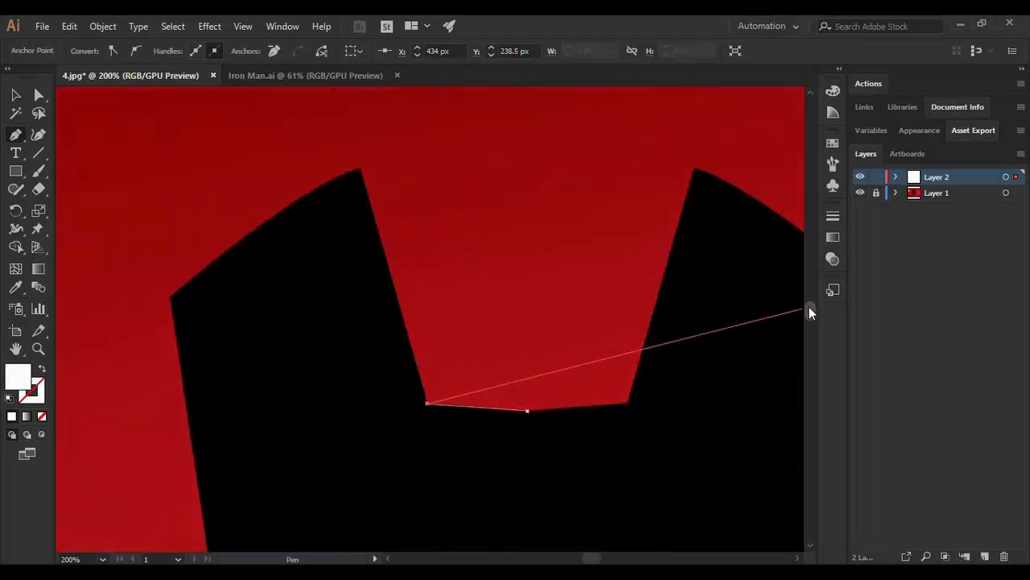
{"action": "left_click", "coordinate": [362, 172]}
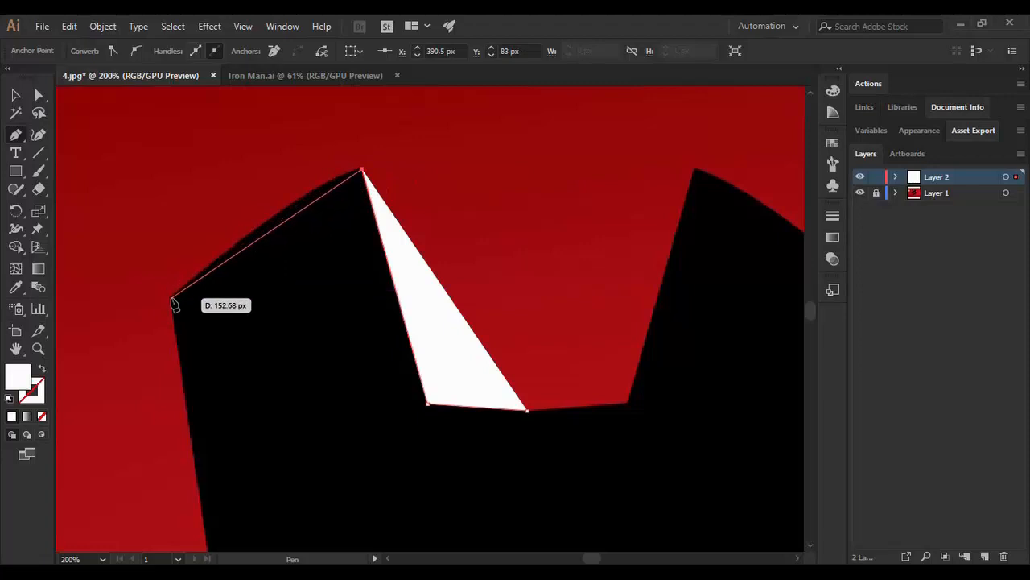
{"action": "mouse_move", "coordinate": [170, 296]}
{"action": "left_mouse_down"}
{"action": "mouse_move", "coordinate": [179, 331]}
{"action": "mouse_move", "coordinate": [118, 384]}
{"action": "mouse_move", "coordinate": [92, 366]}
{"action": "mouse_move", "coordinate": [67, 398]}
{"action": "mouse_move", "coordinate": [115, 387]}
{"action": "left_mouse_up"}
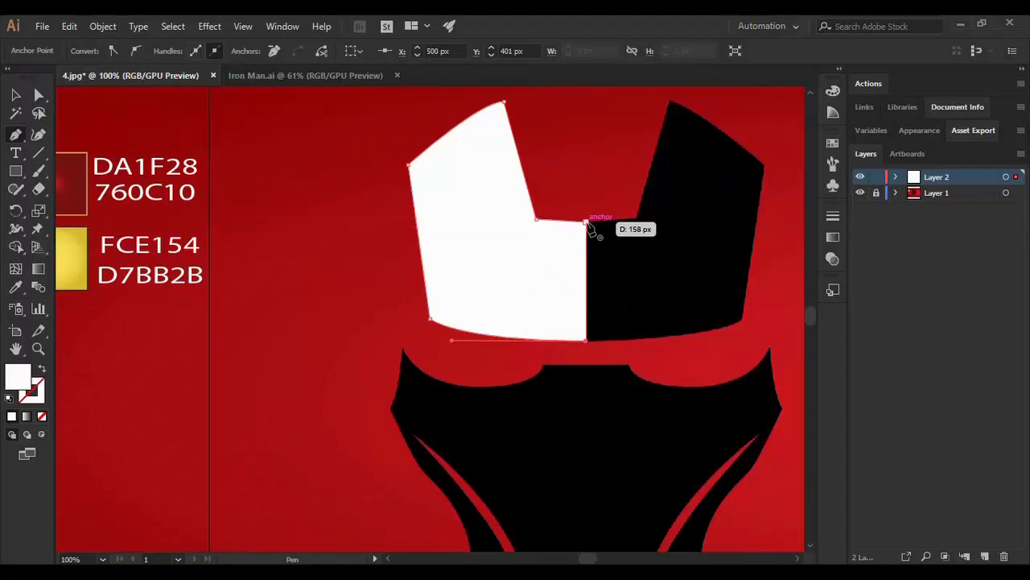
{"action": "left_click", "coordinate": [586, 221]}
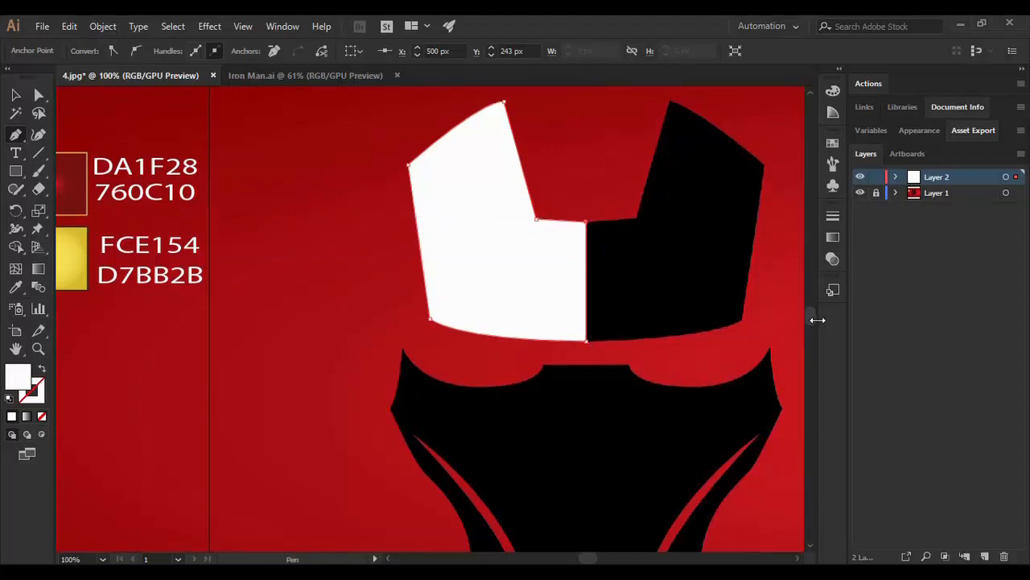
Start the left half of the face mask at its upper centre, tracing the brow and curved eye edge to the outer corner
{"action": "scroll", "coordinate": [812, 322], "scroll_direction": "down", "scroll_amount": 3}
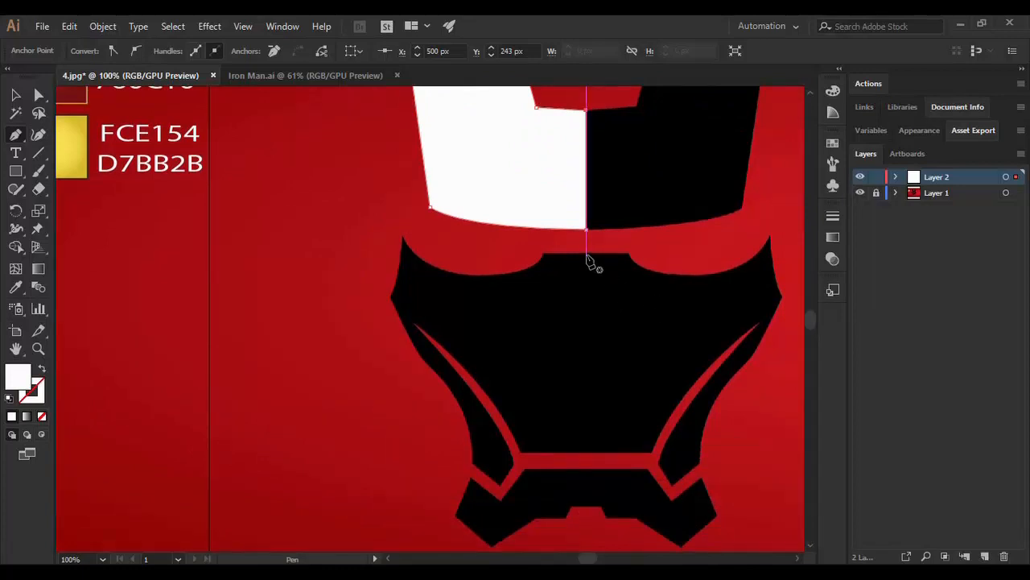
{"action": "key", "text": "ctrl+="}
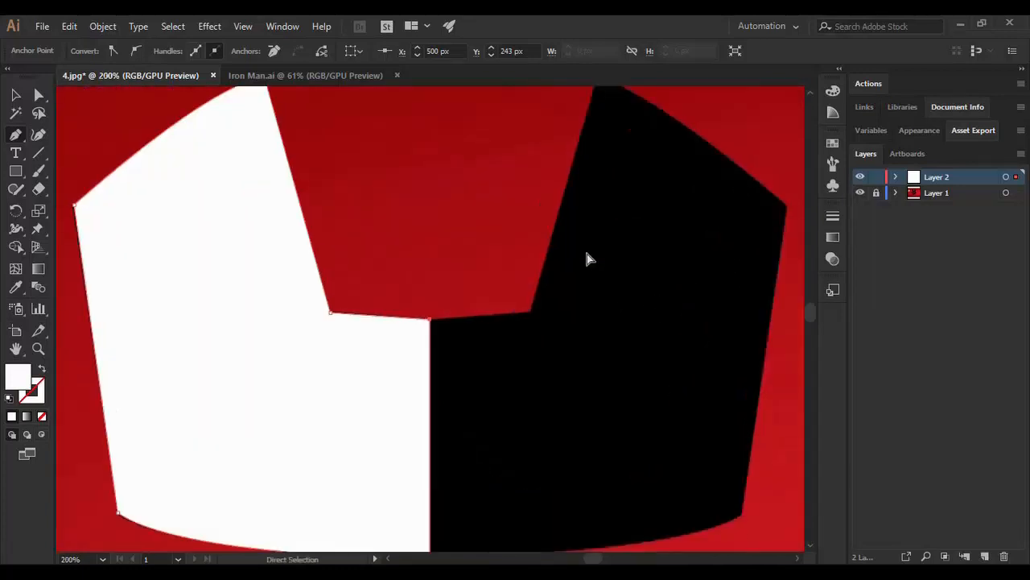
{"action": "scroll", "coordinate": [809, 318], "scroll_direction": "down", "scroll_amount": 5}
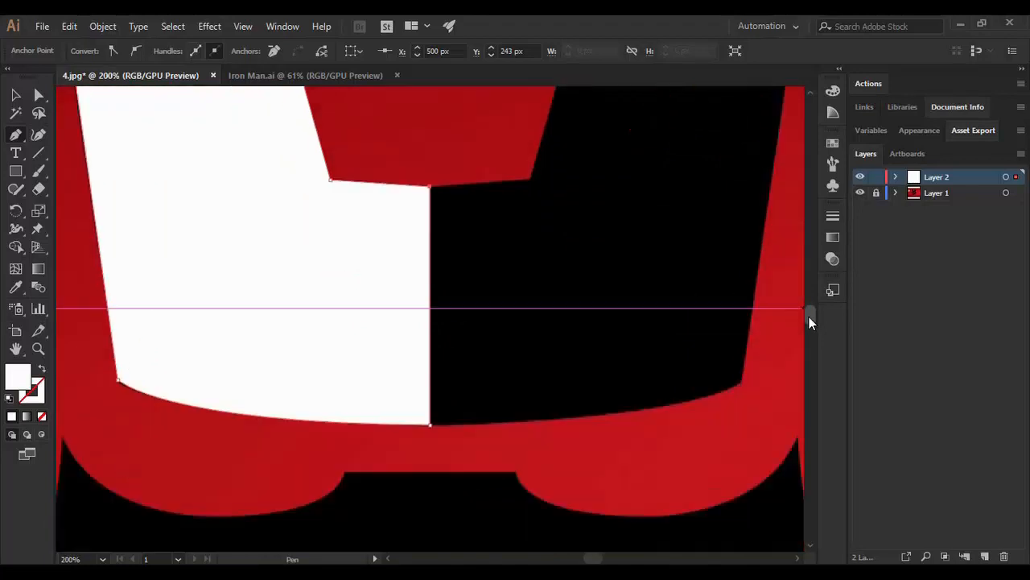
{"action": "left_click", "coordinate": [345, 161]}
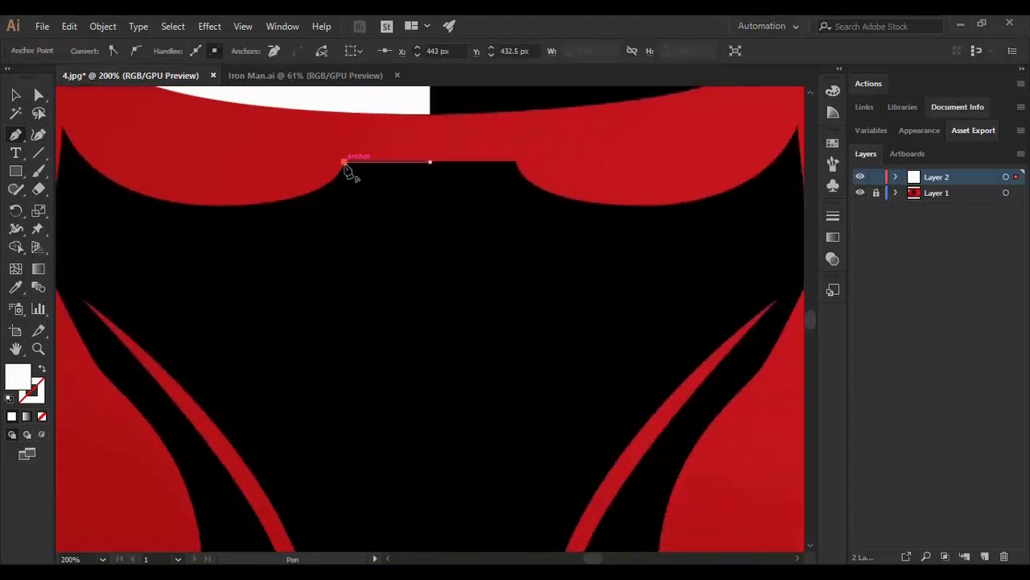
{"action": "left_click_drag", "start_coordinate": [591, 557], "coordinate": [589, 557]}
{"action": "left_click_drag", "start_coordinate": [163, 127], "coordinate": [524, 289]}
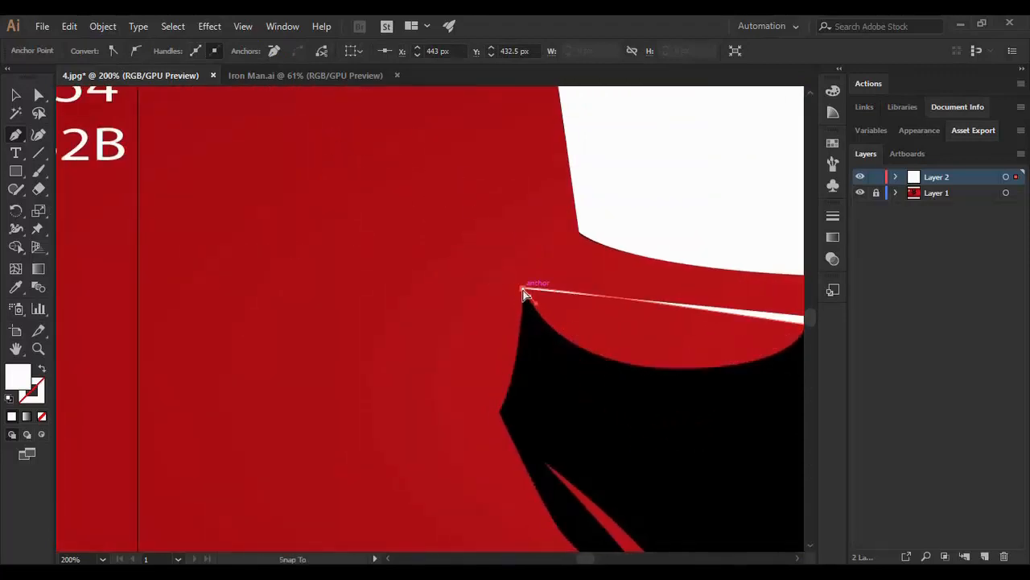
Continue the mask path down the outer left cheek and around its lower tip, and switch the path to a white stroke without fill
{"action": "left_click_drag", "start_coordinate": [511, 393], "coordinate": [527, 454]}
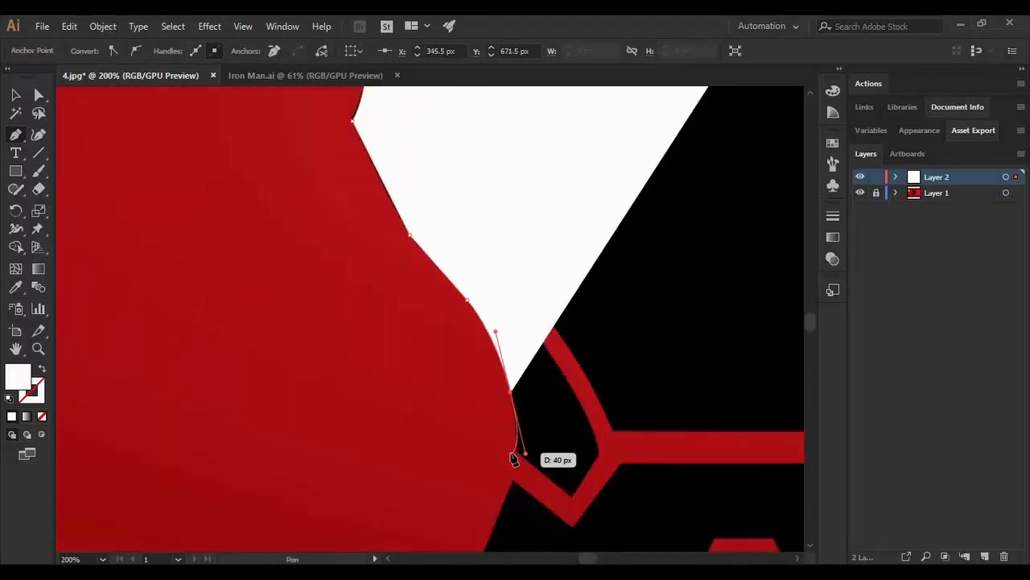
{"action": "left_click", "coordinate": [511, 393]}
{"action": "left_click", "coordinate": [517, 451]}
{"action": "left_click", "coordinate": [572, 495]}
{"action": "left_click", "coordinate": [597, 457]}
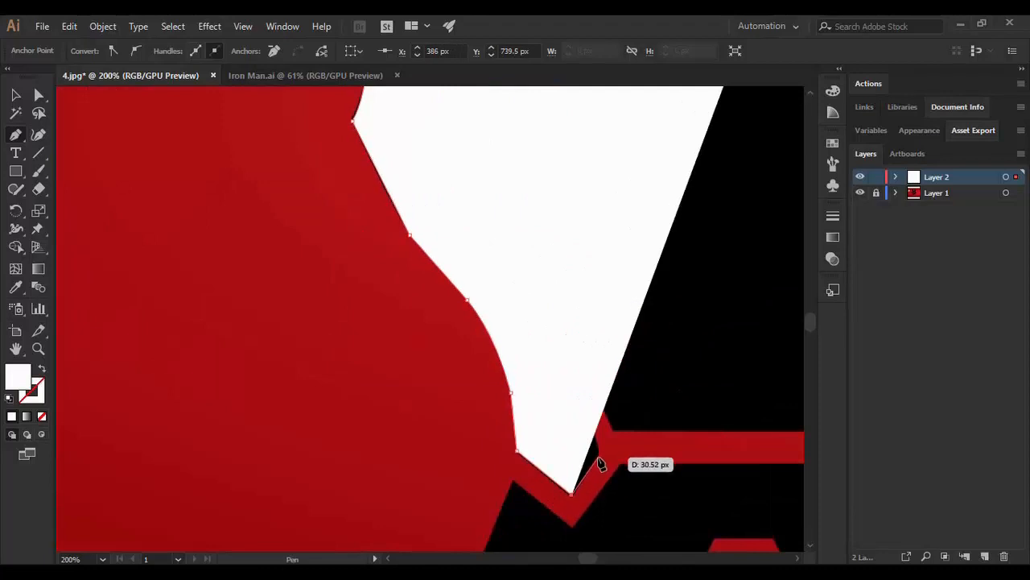
{"action": "left_click", "coordinate": [42, 369]}
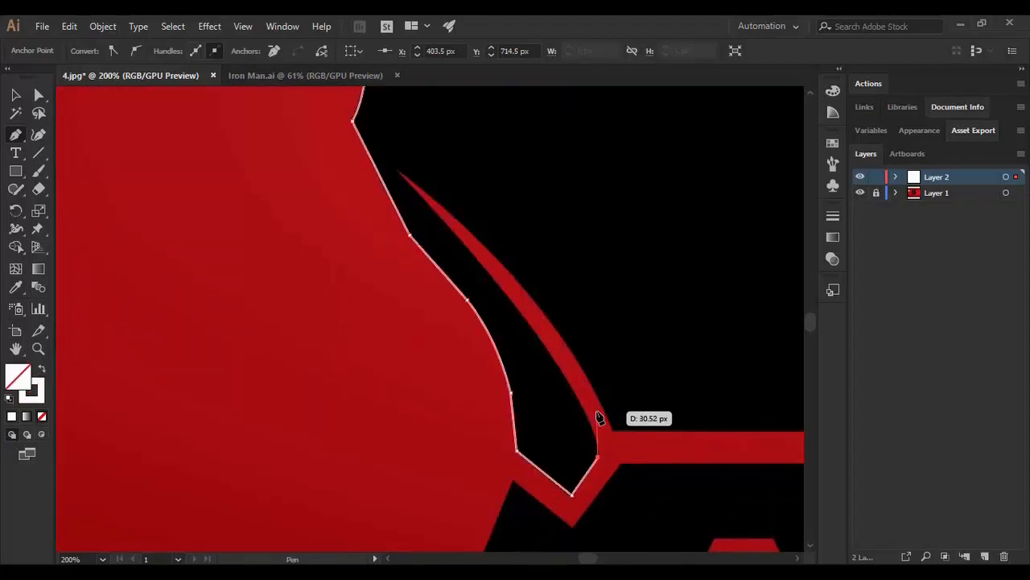
{"action": "mouse_move", "coordinate": [586, 410]}
{"action": "left_mouse_down"}
{"action": "mouse_move", "coordinate": [567, 416]}
{"action": "mouse_move", "coordinate": [561, 394]}
{"action": "left_mouse_up"}
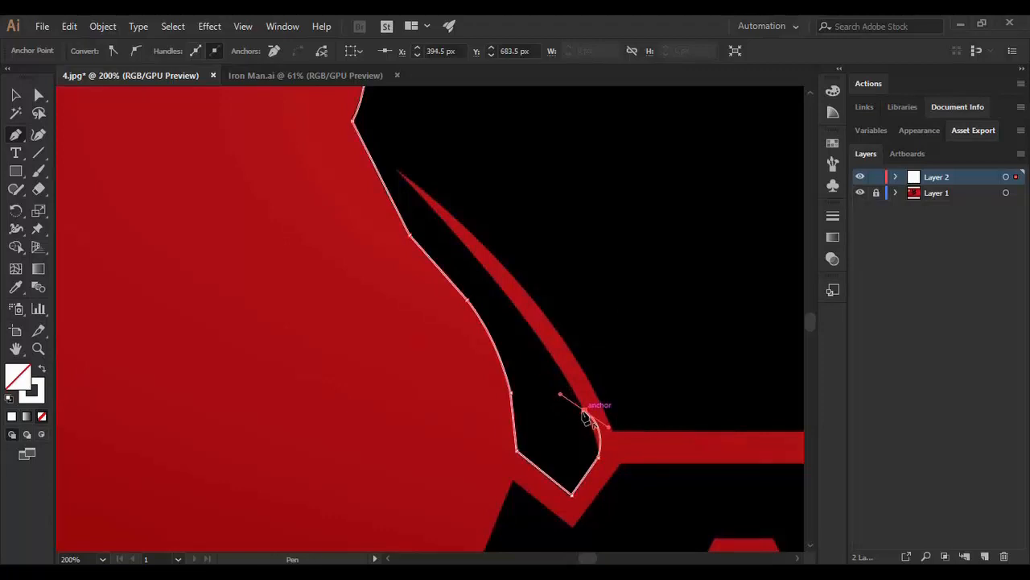
{"action": "key", "text": "ctrl+z"}
{"action": "key", "text": "ctrl+z"}
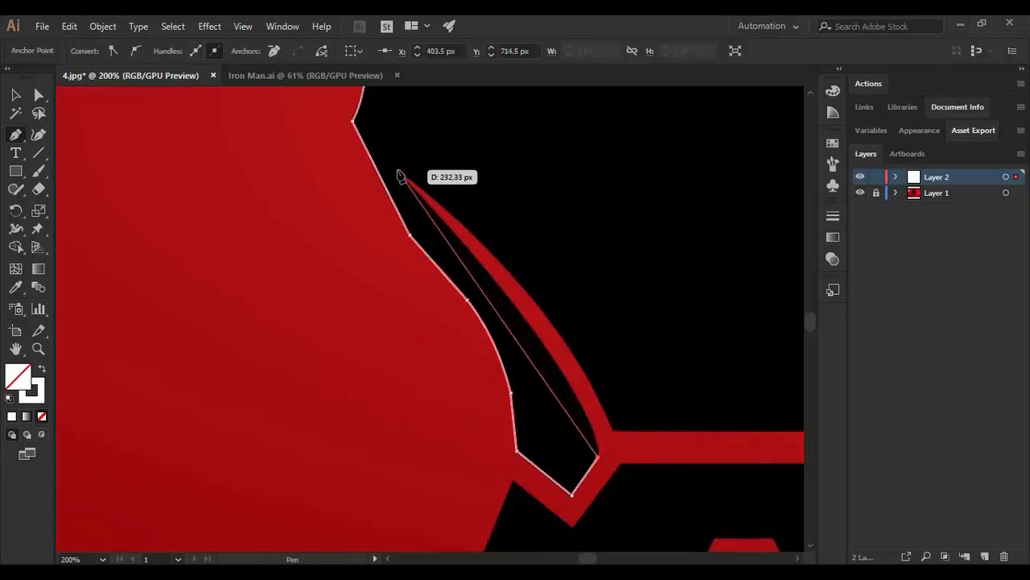
Trace both curved edges of the left cheek slit, from the cheek's lower tip up to the slit's point and back down
{"action": "left_click_drag", "start_coordinate": [399, 172], "coordinate": [294, 106]}
{"action": "scroll", "coordinate": [301, 103], "scroll_direction": "up", "scroll_amount": 5}
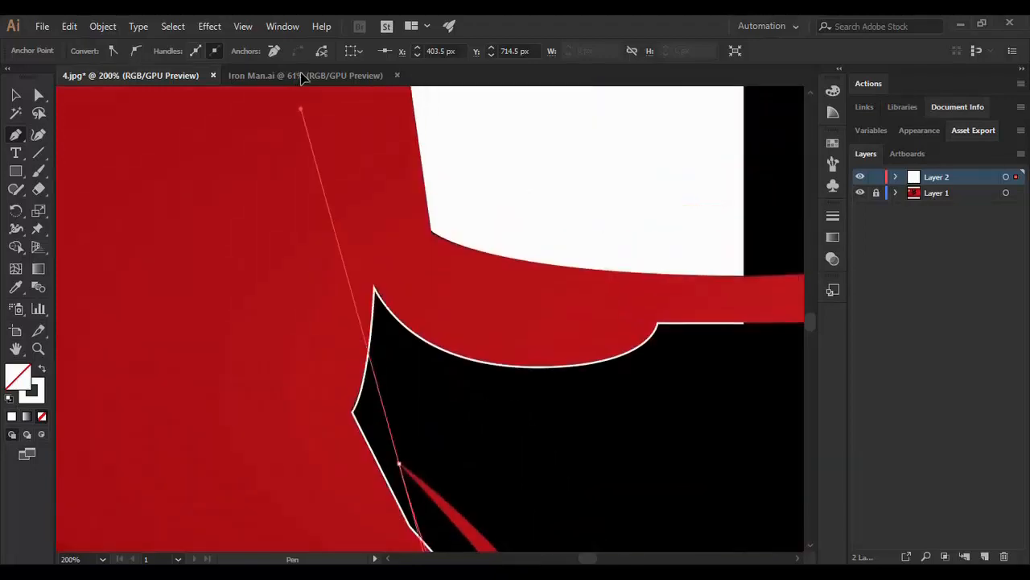
{"action": "left_click_drag", "start_coordinate": [332, 265], "coordinate": [345, 468]}
{"action": "key", "text": "ctrl+0"}
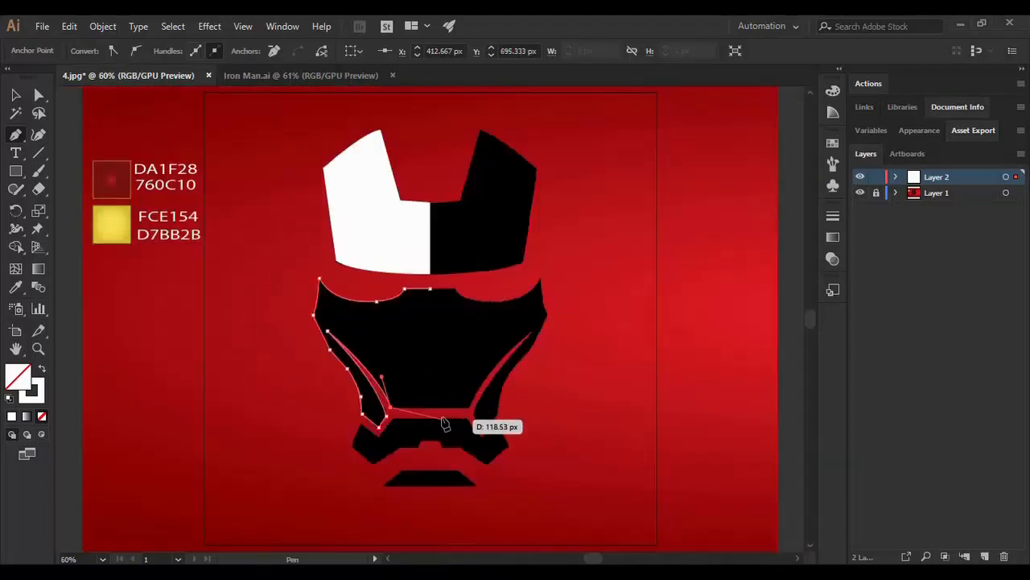
Close the left half of the face mask along the centre line and swap its colours back to a white fill without stroke
{"action": "left_click", "coordinate": [431, 408]}
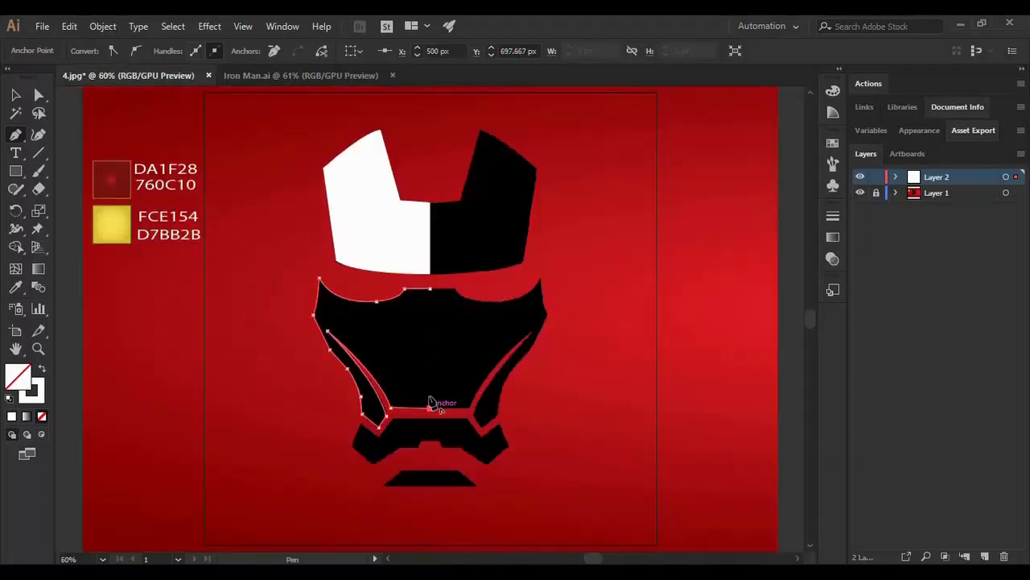
{"action": "left_click", "coordinate": [431, 288]}
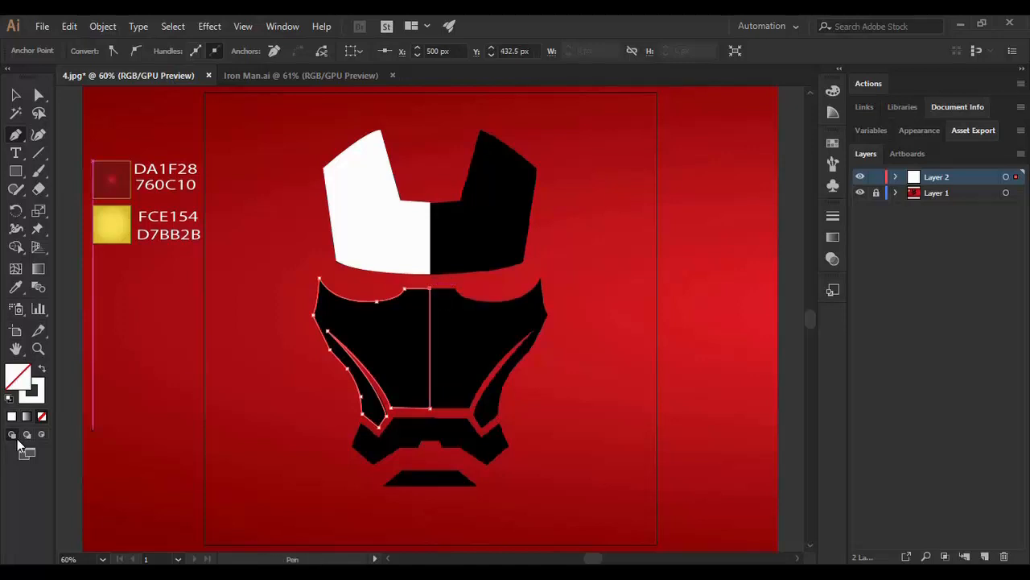
{"action": "left_click", "coordinate": [43, 369]}
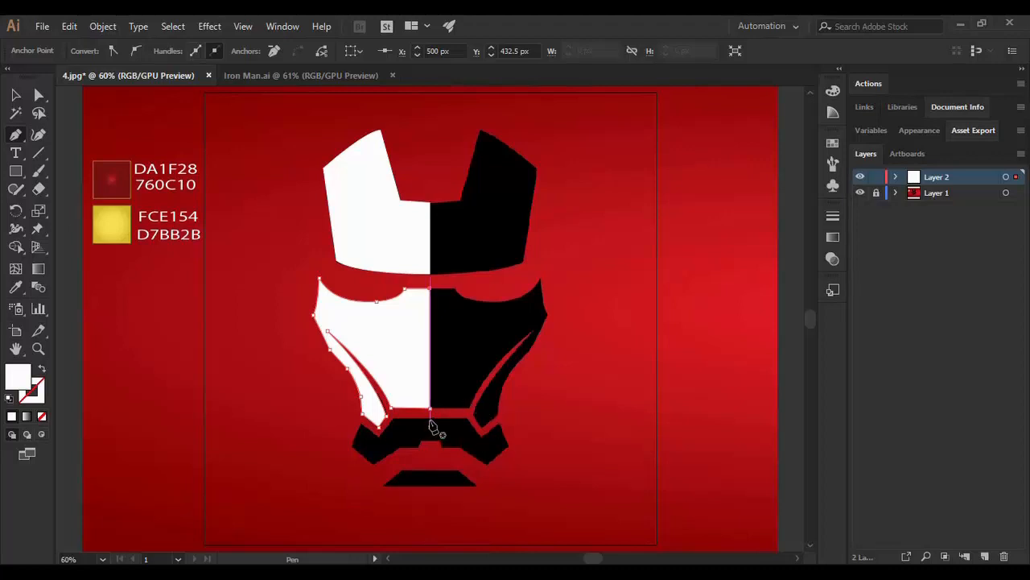
Trace the left half of the jaw piece with the Pen tool, from its upper centre along the notched lower edge to the outer upper corner
{"action": "key", "text": "ctrl+equal"}
{"action": "key", "text": "ctrl+equal"}
{"action": "key", "text": "ctrl+equal"}
{"action": "key", "text": "ctrl+equal"}
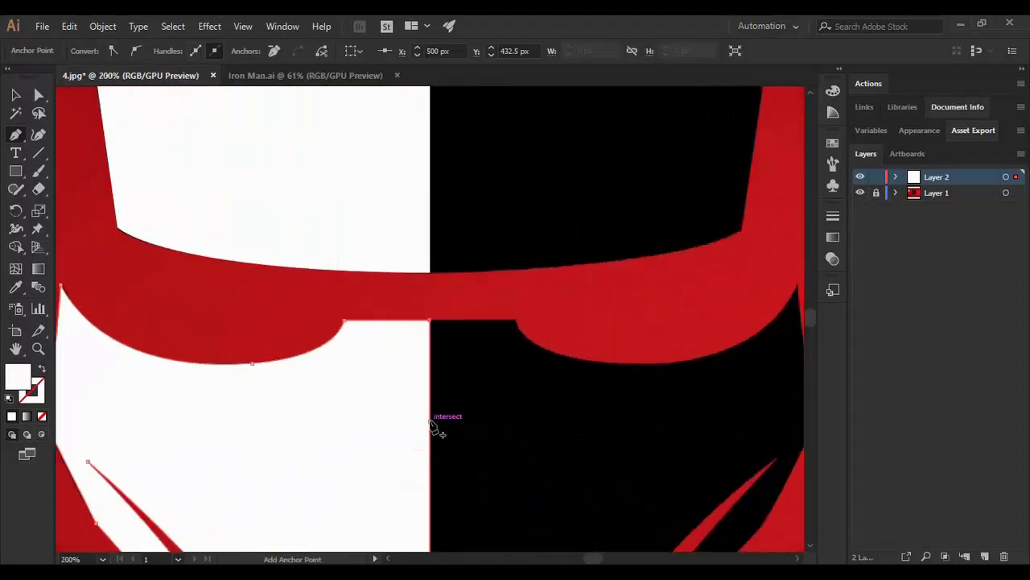
{"action": "left_click_drag", "start_coordinate": [809, 324], "coordinate": [809, 333]}
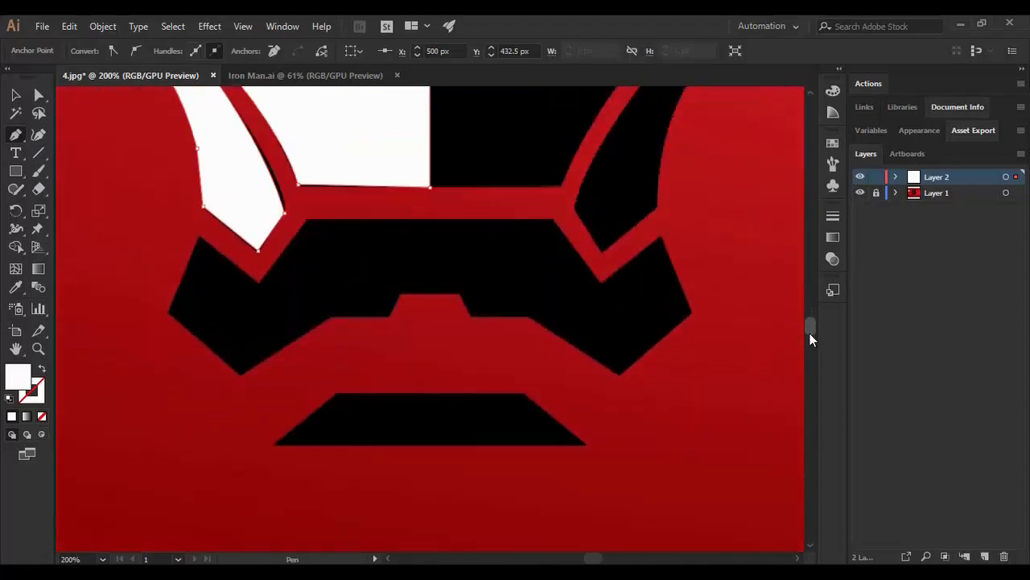
{"action": "left_click", "coordinate": [430, 220]}
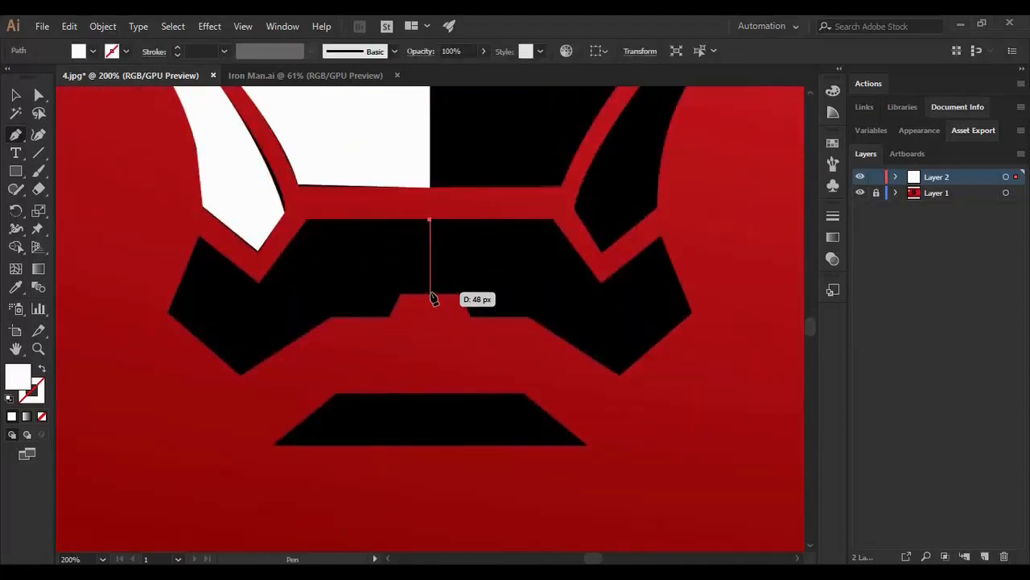
{"action": "left_click", "coordinate": [429, 292]}
{"action": "left_click", "coordinate": [400, 292]}
{"action": "left_click", "coordinate": [389, 316]}
{"action": "left_click", "coordinate": [331, 316]}
{"action": "left_click", "coordinate": [242, 375]}
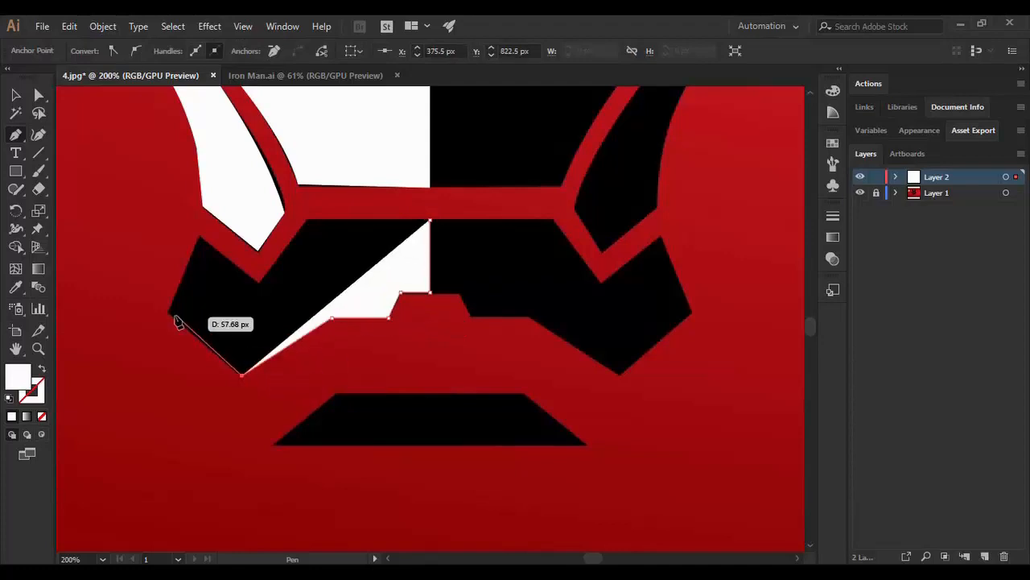
{"action": "left_click", "coordinate": [168, 312]}
{"action": "left_click", "coordinate": [199, 235]}
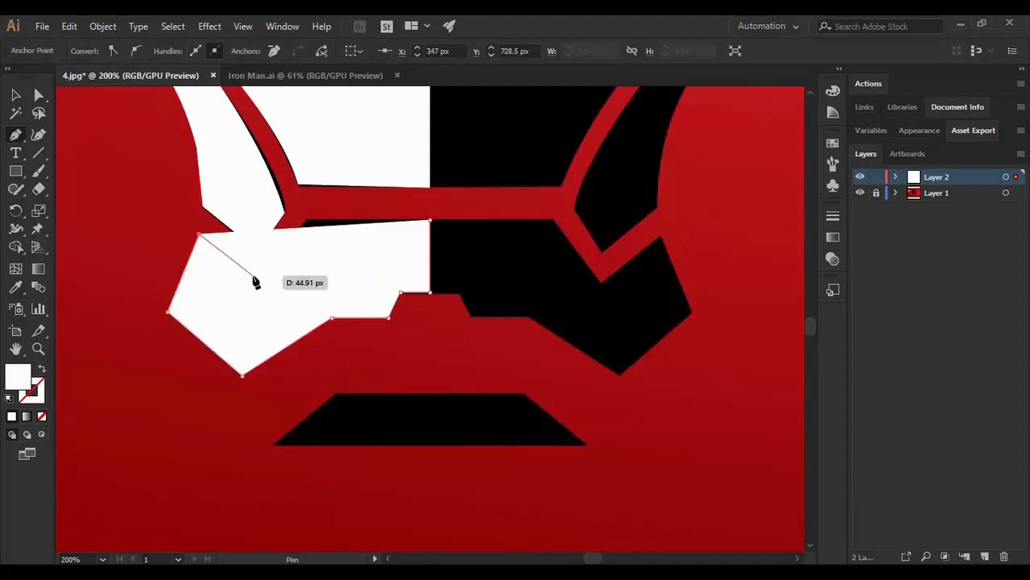
Complete the left jaw outline as a white stroke, closing it at the centre line, and swap it back to a white fill without stroke
{"action": "left_click", "coordinate": [42, 369]}
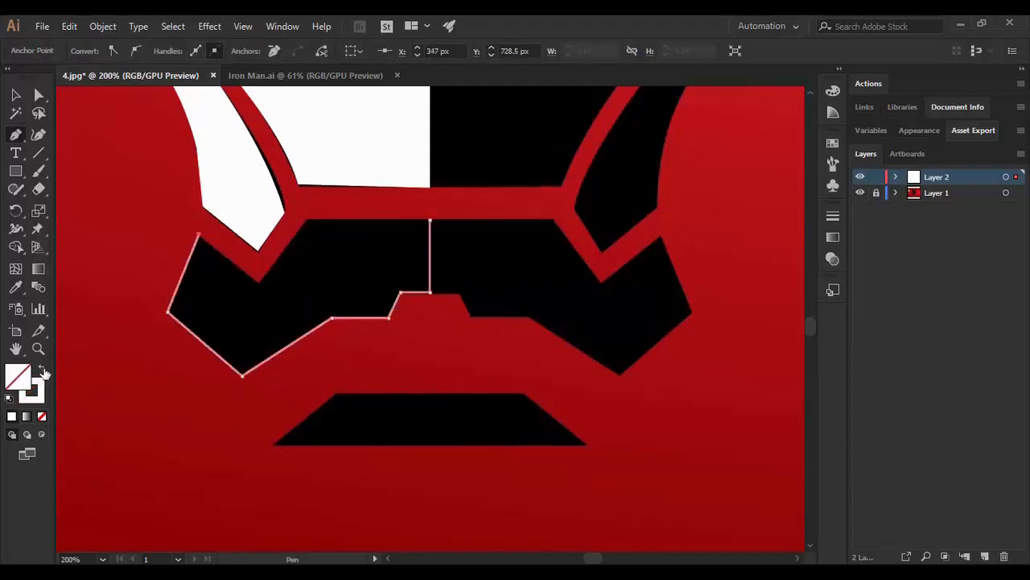
{"action": "left_click", "coordinate": [258, 283]}
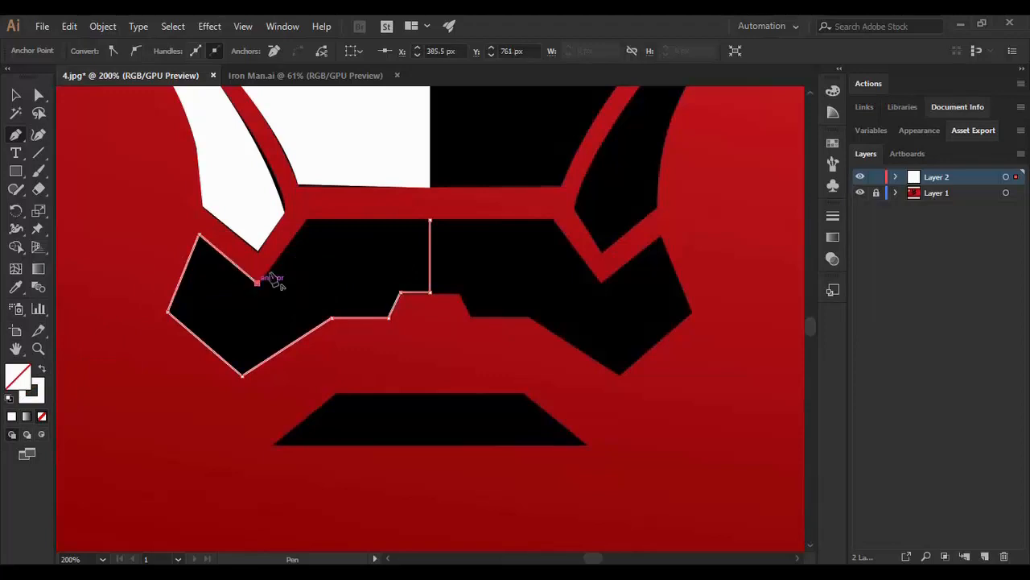
{"action": "left_click", "coordinate": [307, 219]}
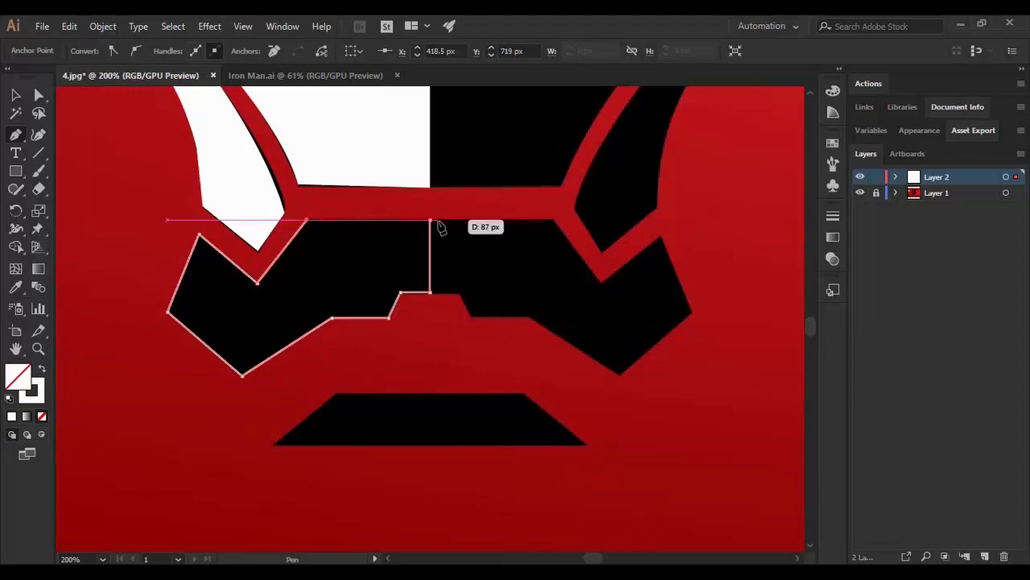
{"action": "left_click", "coordinate": [429, 218]}
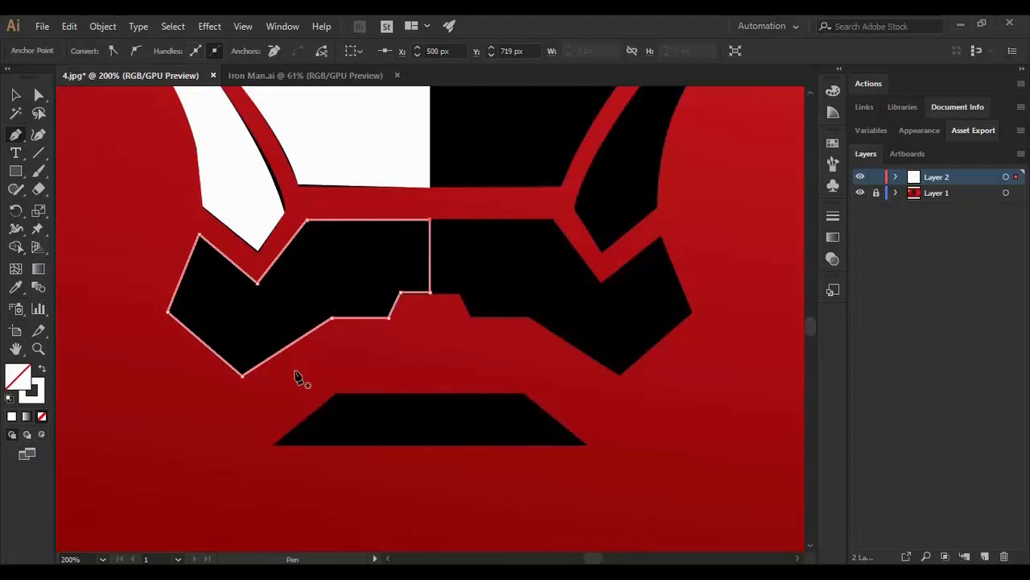
{"action": "left_click", "coordinate": [42, 372]}
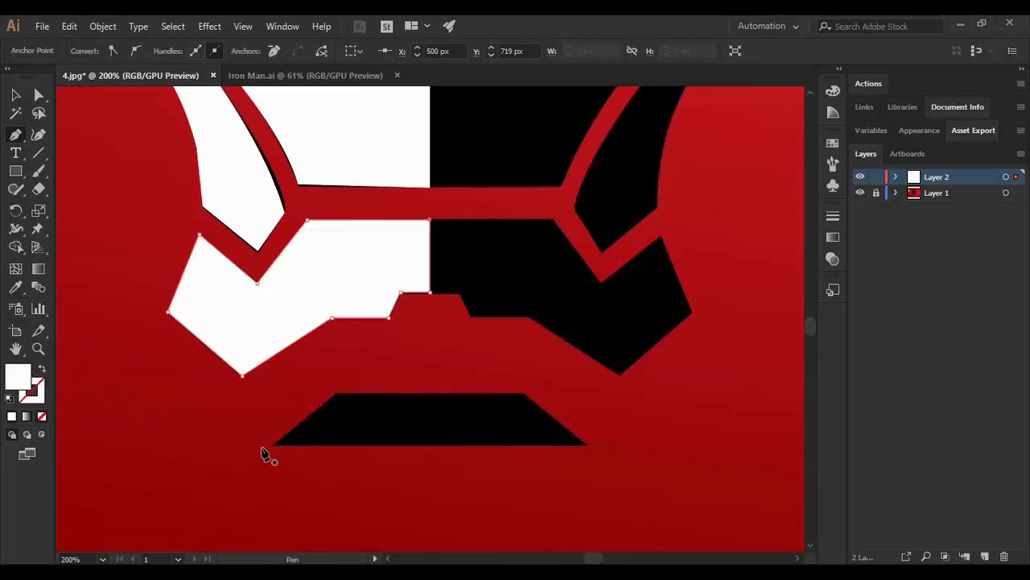
Trace the left half of the chin piece as a closed, white-filled four-corner shape against the centre line
{"action": "left_click", "coordinate": [430, 394]}
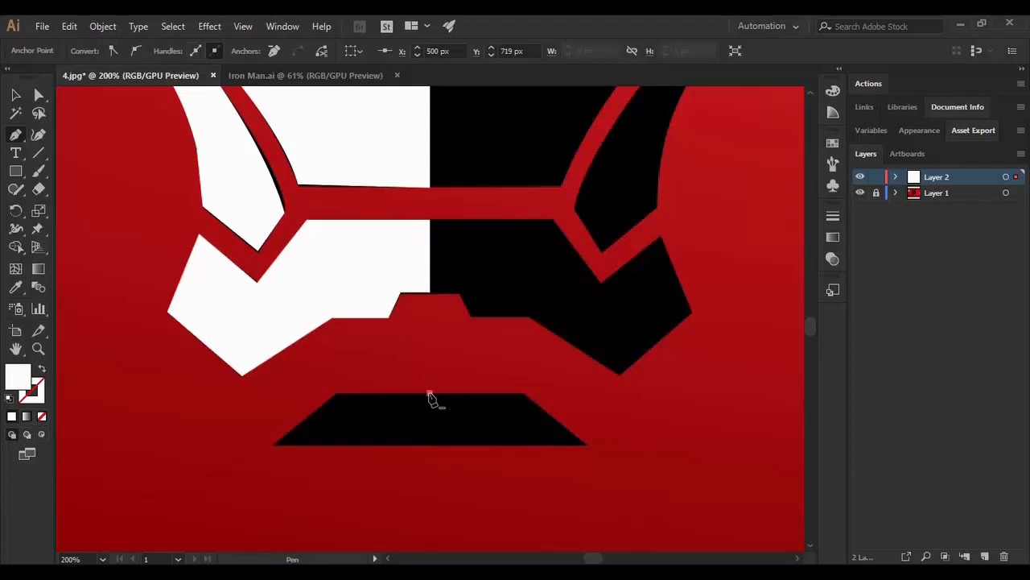
{"action": "left_click", "coordinate": [429, 444]}
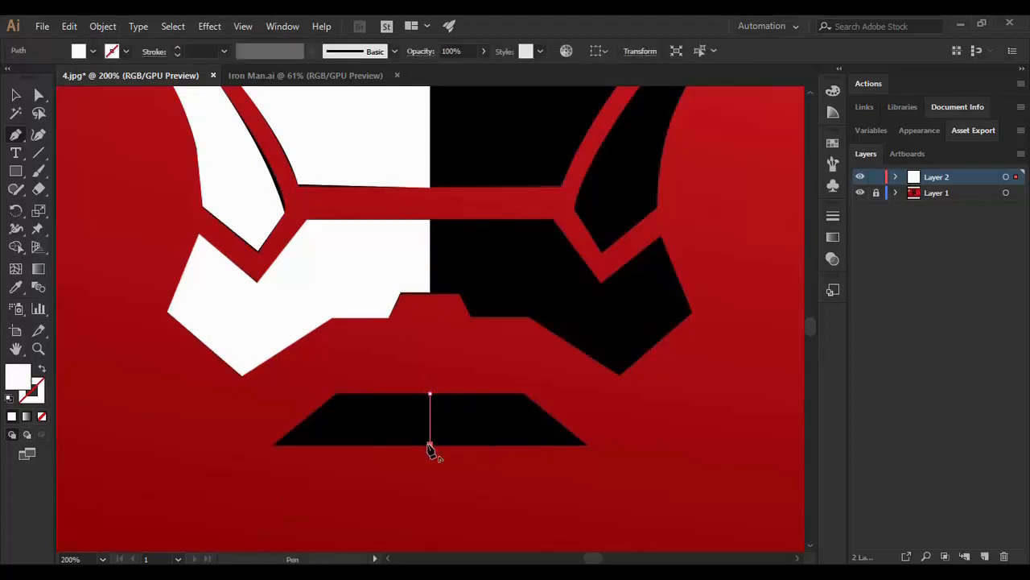
{"action": "left_click", "coordinate": [273, 445]}
{"action": "left_click", "coordinate": [337, 394]}
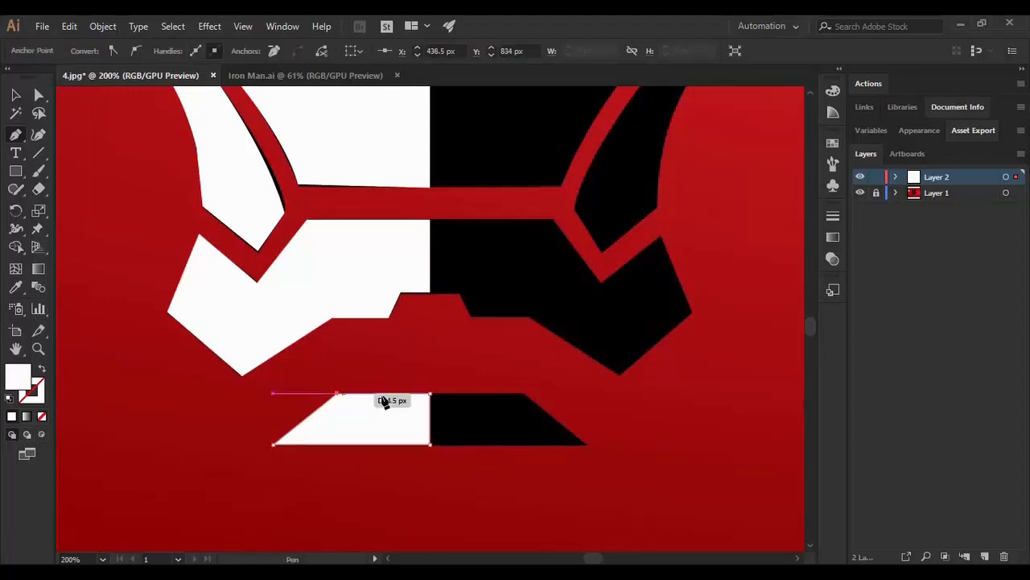
{"action": "left_click", "coordinate": [430, 395]}
Nudge the outer upper corner anchor of the left forehead piece outward to about X 261 px, Y 166.5 px
{"action": "left_click_drag", "start_coordinate": [807, 323], "coordinate": [813, 307]}
{"action": "left_click", "coordinate": [39, 95]}
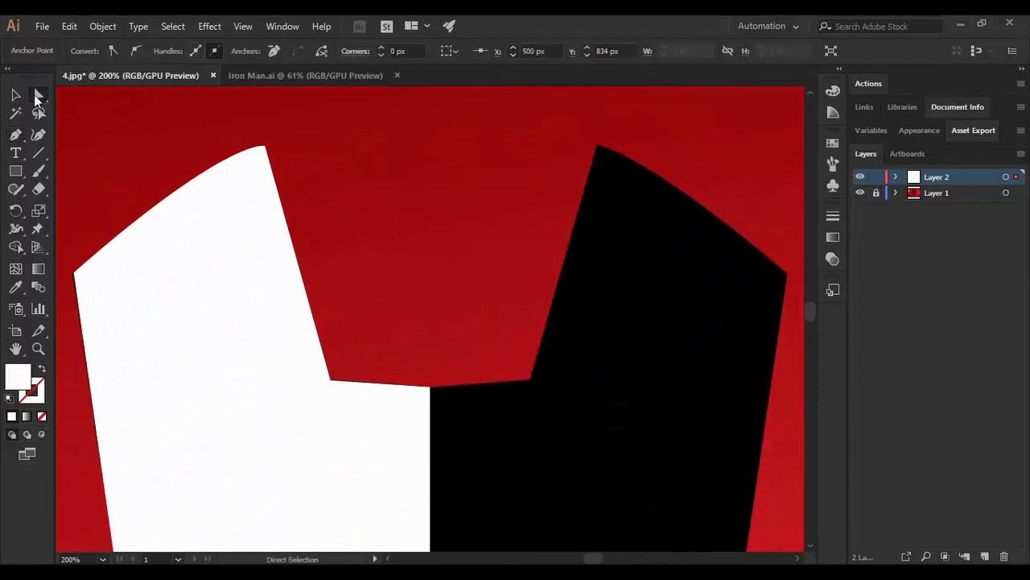
{"action": "left_click", "coordinate": [75, 271]}
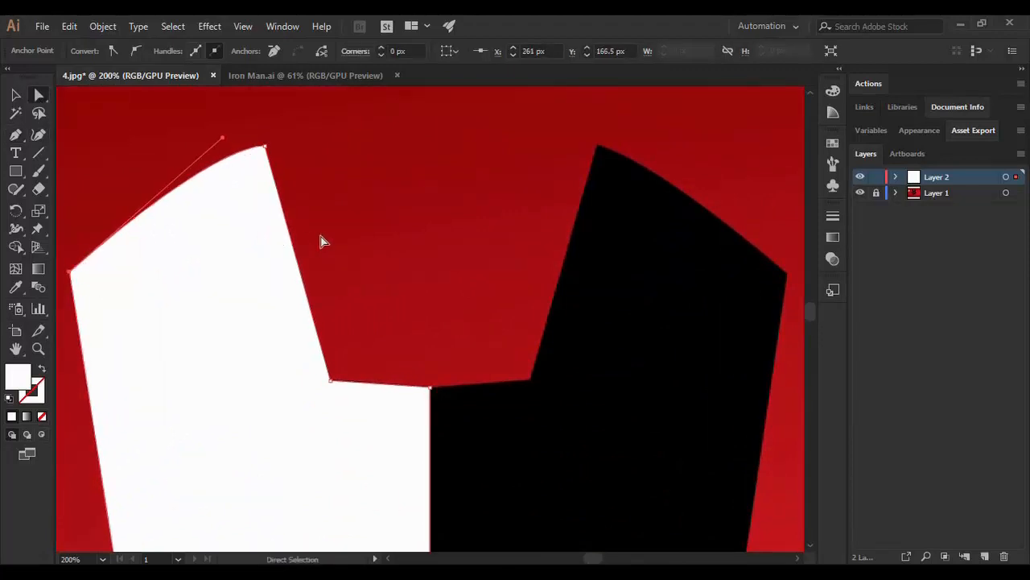
{"action": "left_click", "coordinate": [593, 241]}
Adjust the left cheek's inner corner and lower tip anchors to the reference, placing the tip at about X 386 px, Y 743 px
{"action": "scroll", "coordinate": [813, 312], "scroll_direction": "down", "scroll_amount": 5}
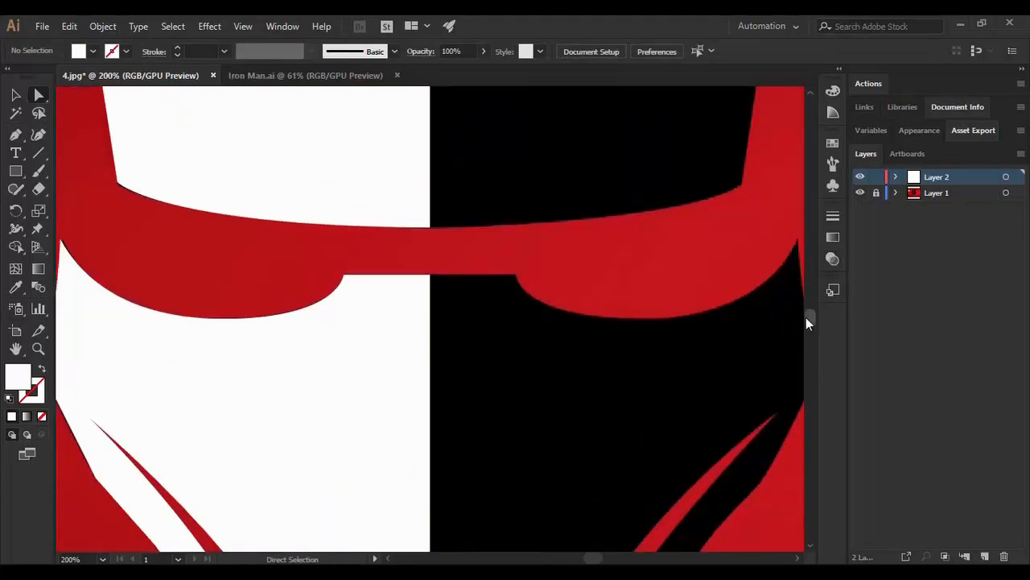
{"action": "scroll", "coordinate": [808, 319], "scroll_direction": "down", "scroll_amount": 5}
{"action": "scroll", "coordinate": [808, 321], "scroll_direction": "down", "scroll_amount": 1}
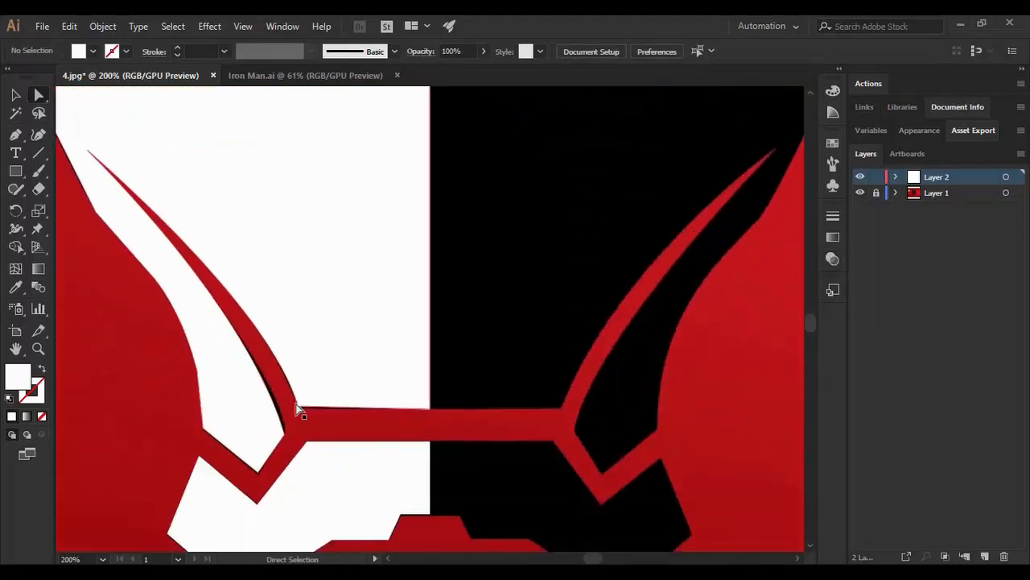
{"action": "left_click_drag", "start_coordinate": [284, 437], "coordinate": [286, 430]}
{"action": "left_click", "coordinate": [277, 444]}
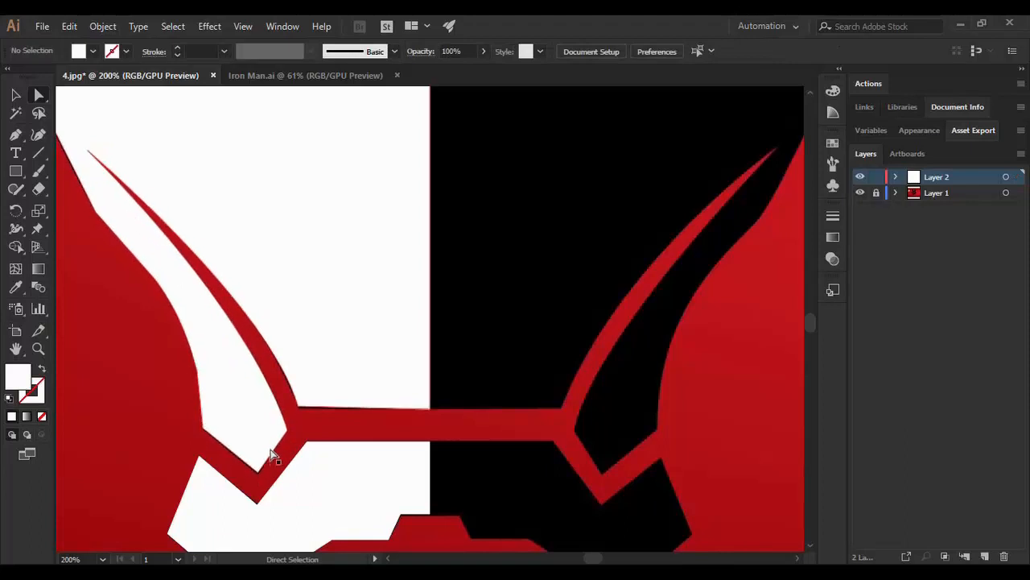
{"action": "left_click_drag", "start_coordinate": [258, 469], "coordinate": [258, 482]}
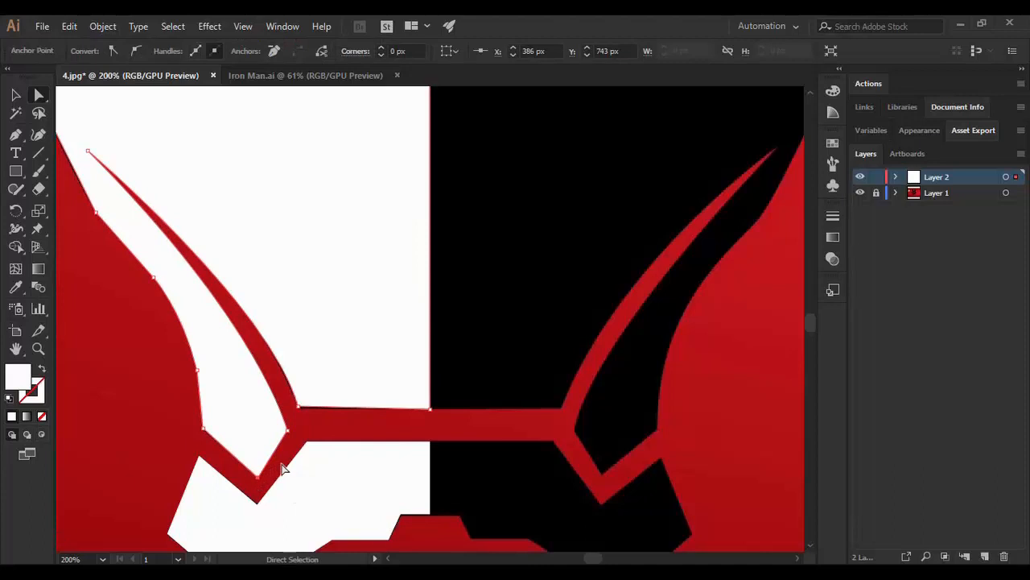
Move the corner anchor at the base of the left cheek slit to about X 413 px, Y 698.5 px
{"action": "left_click", "coordinate": [299, 408]}
{"action": "left_click_drag", "start_coordinate": [300, 408], "coordinate": [301, 414]}
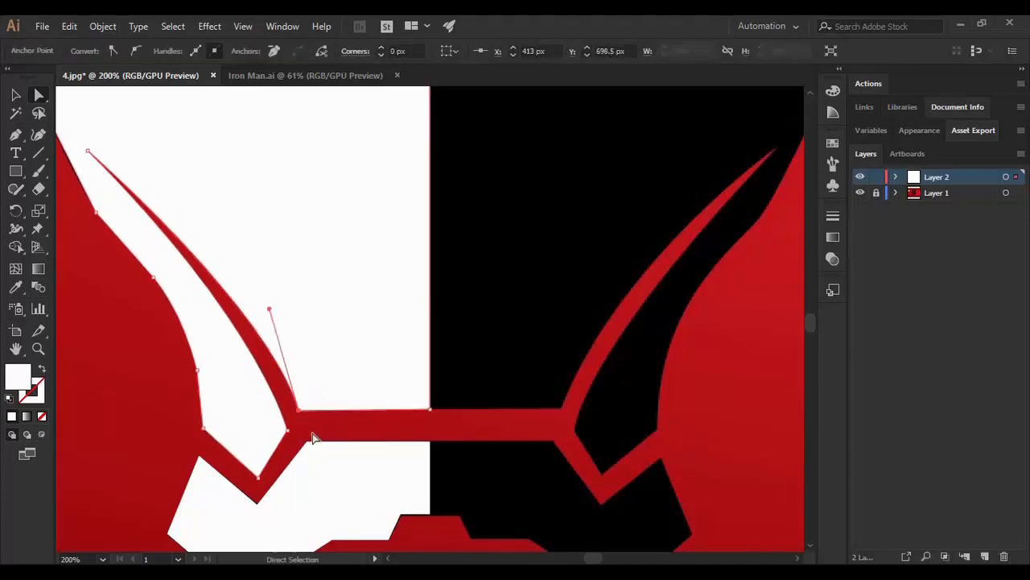
{"action": "left_click", "coordinate": [429, 426]}
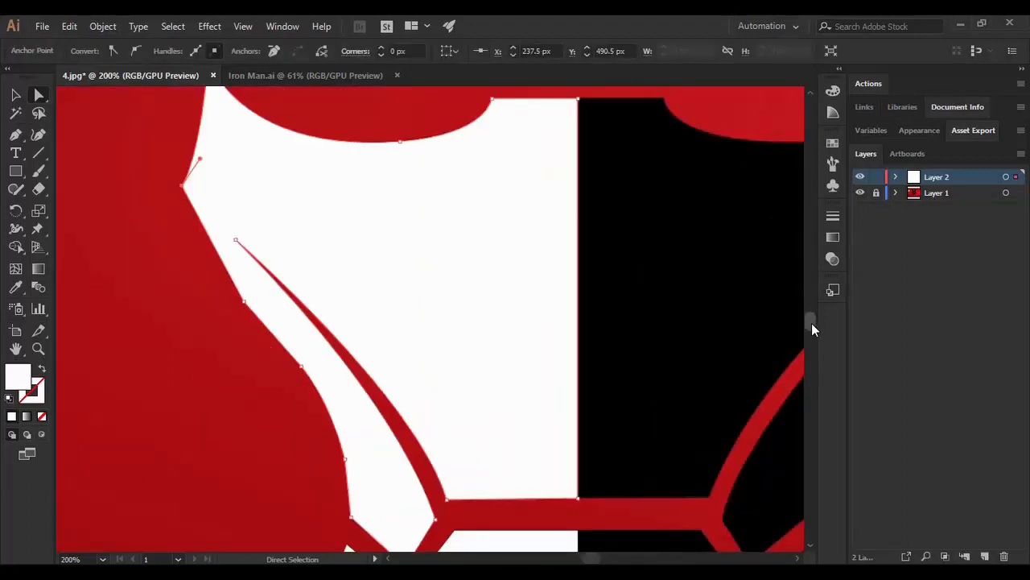
Move the lowest corner anchor of the left jaw piece down to about X 375 px, Y 825.5 px, and deselect it
{"action": "left_click_drag", "start_coordinate": [811, 323], "coordinate": [811, 330]}
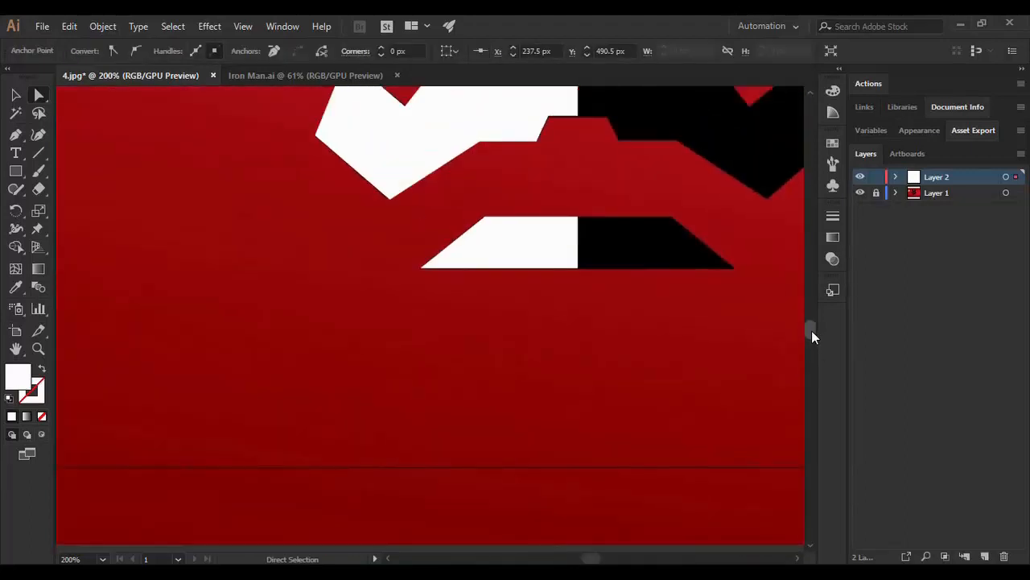
{"action": "left_click_drag", "start_coordinate": [392, 200], "coordinate": [390, 209]}
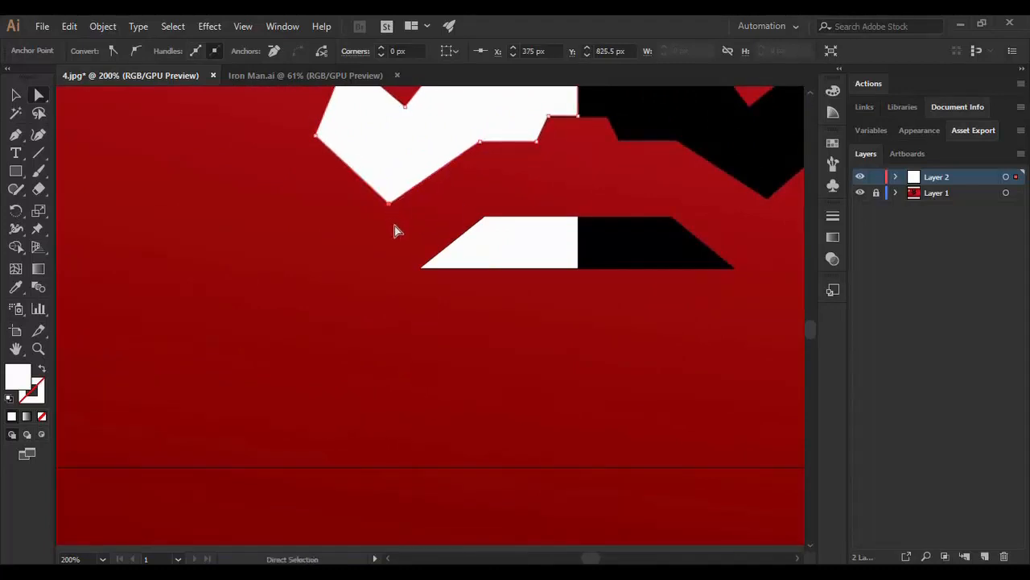
{"action": "left_click", "coordinate": [395, 233]}
{"action": "key", "text": "ctrl+0"}
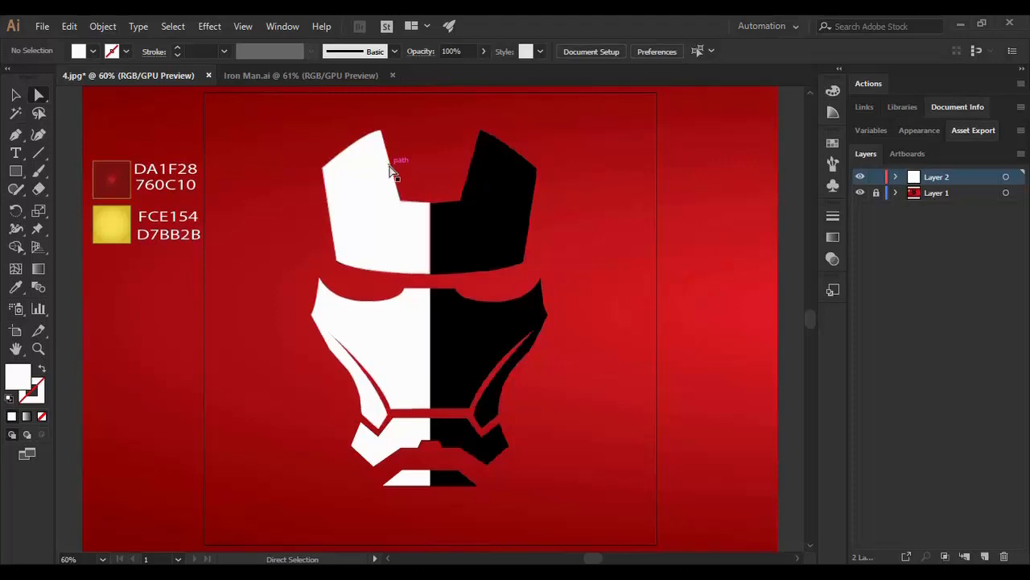
Group the white left halves of the forehead, face mask, jaw and chin pieces
{"action": "key", "text": "v"}
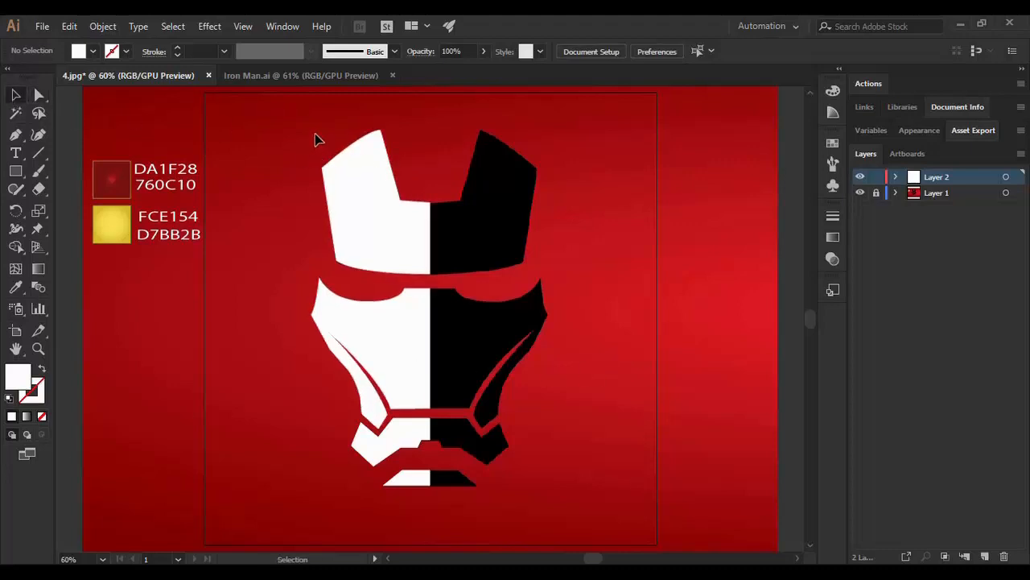
{"action": "left_click", "coordinate": [349, 214]}
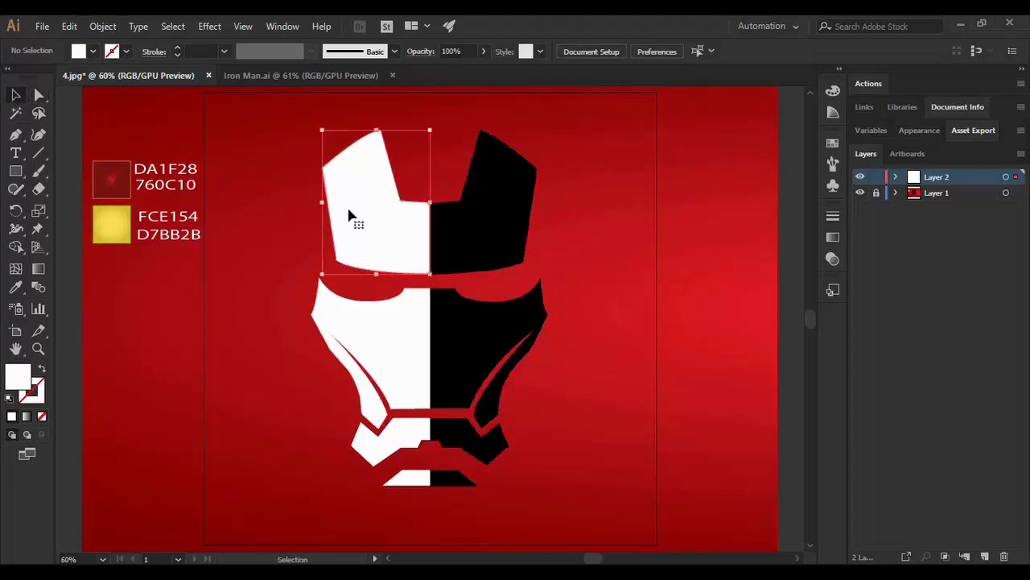
{"action": "left_click", "coordinate": [373, 358], "text": "shift"}
{"action": "left_click", "coordinate": [395, 437], "text": "shift"}
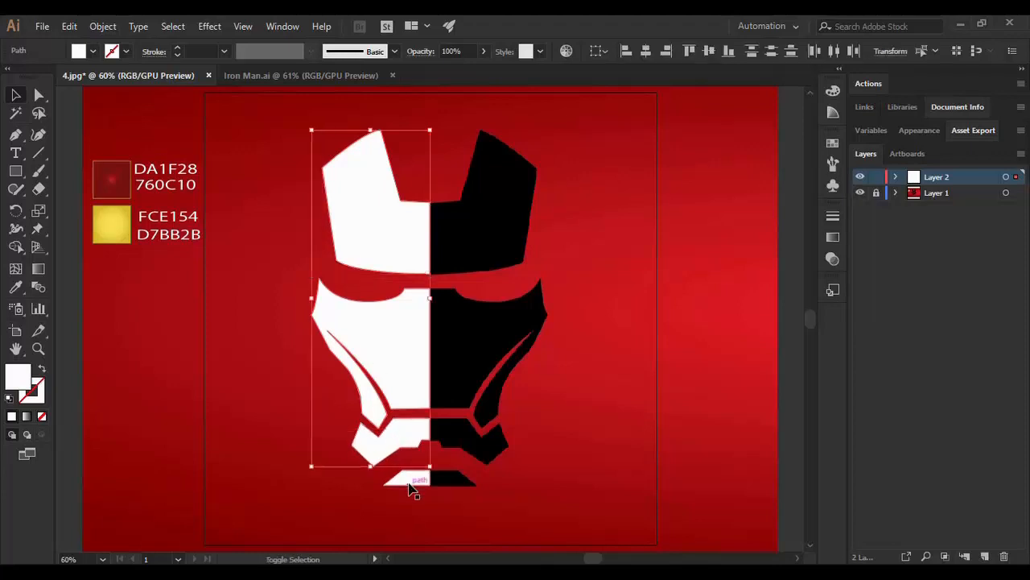
{"action": "left_click", "coordinate": [410, 483], "text": "shift"}
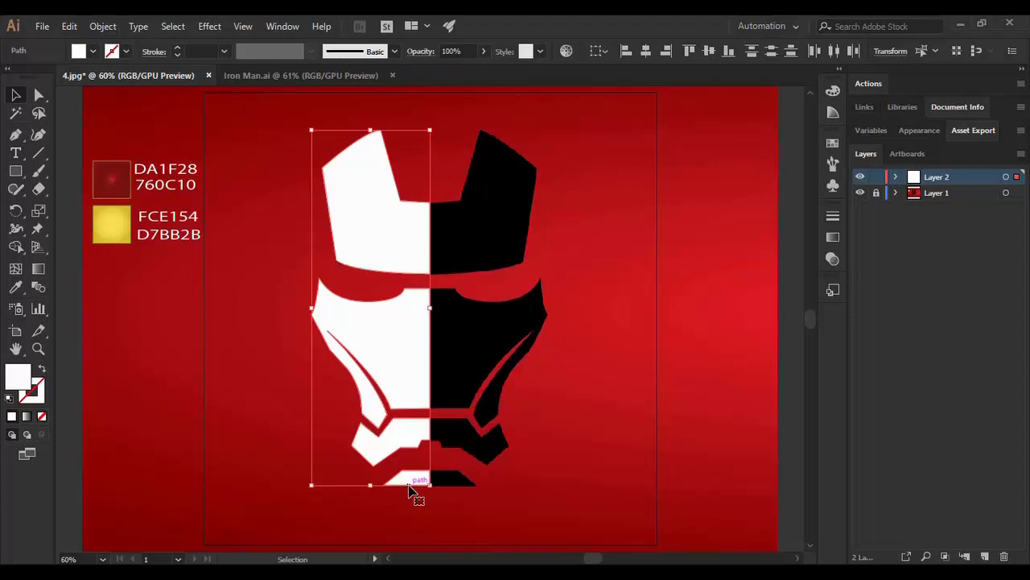
{"action": "right_click", "coordinate": [411, 337]}
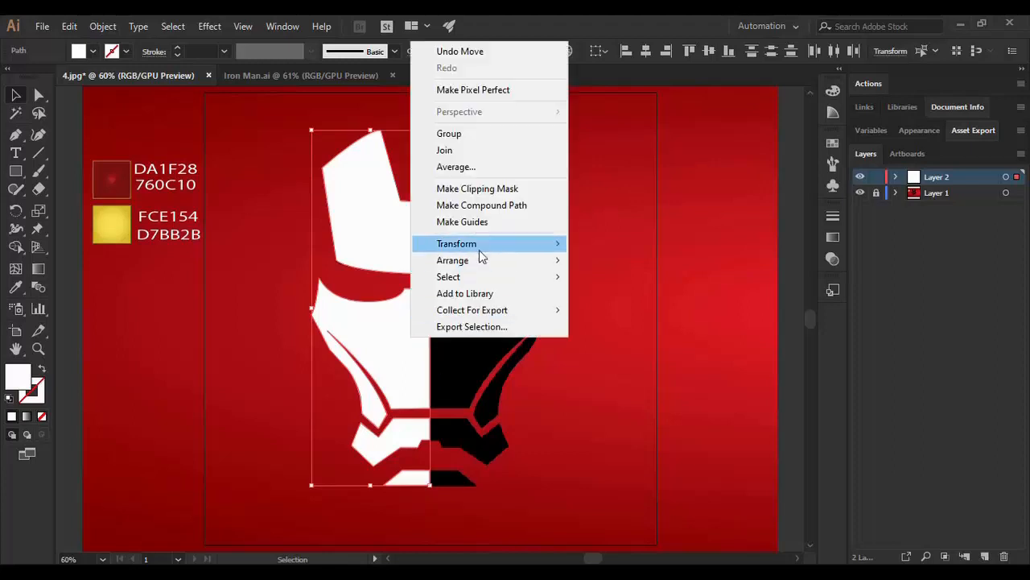
{"action": "left_click", "coordinate": [455, 135]}
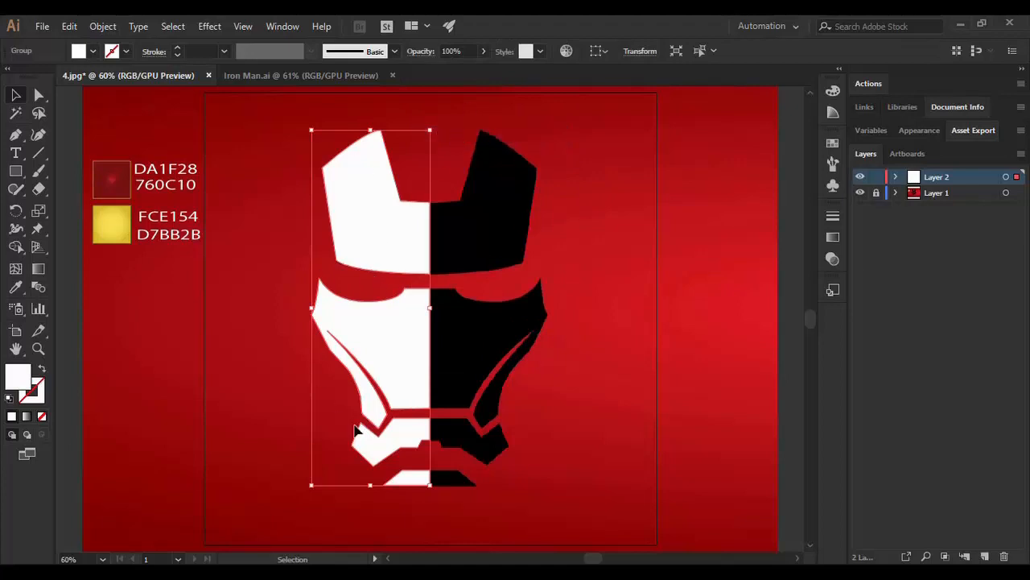
Reflect a copy of the grouped left half across a vertical axis and place it against the centre line as the right half
{"action": "left_click", "coordinate": [26, 222]}
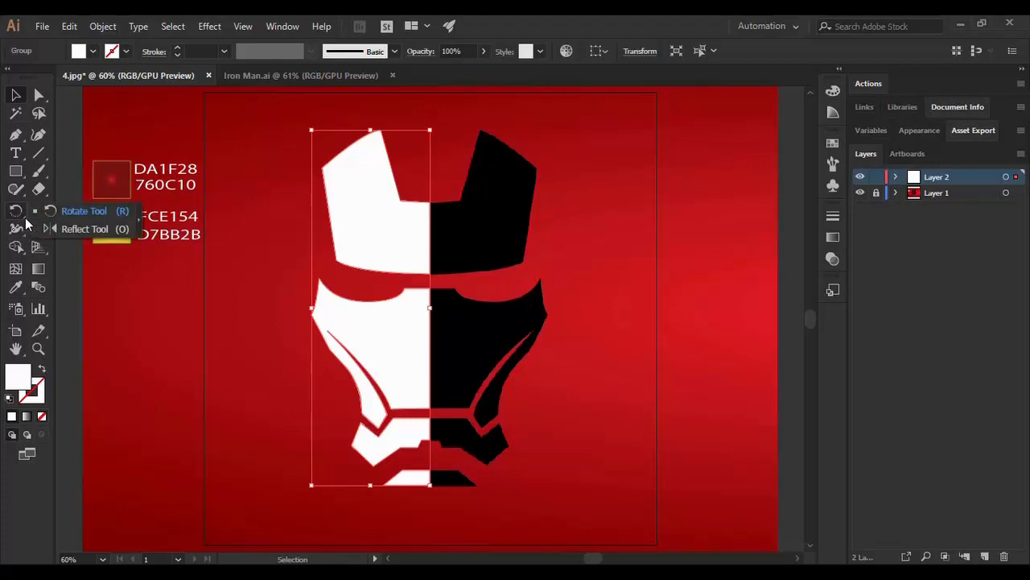
{"action": "left_click", "coordinate": [68, 228]}
{"action": "left_click_drag", "start_coordinate": [394, 239], "coordinate": [313, 140]}
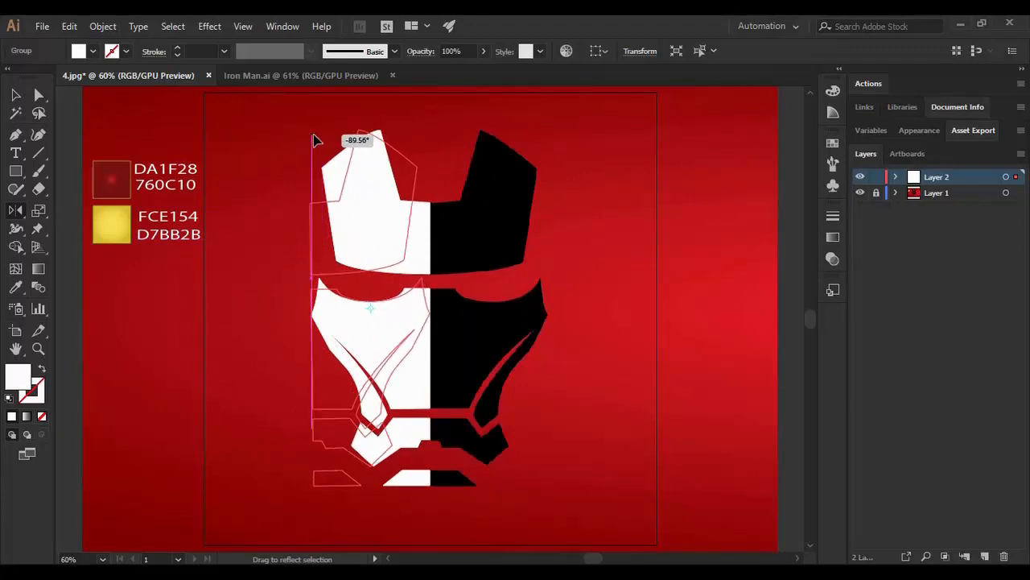
{"action": "left_click_drag", "start_coordinate": [315, 141], "coordinate": [345, 149]}
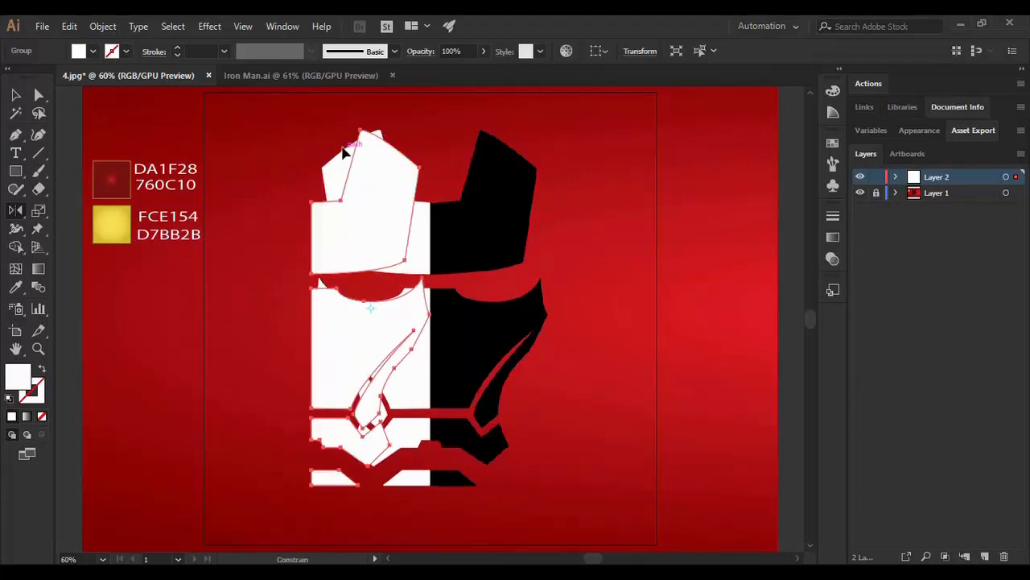
{"action": "left_click", "coordinate": [15, 95]}
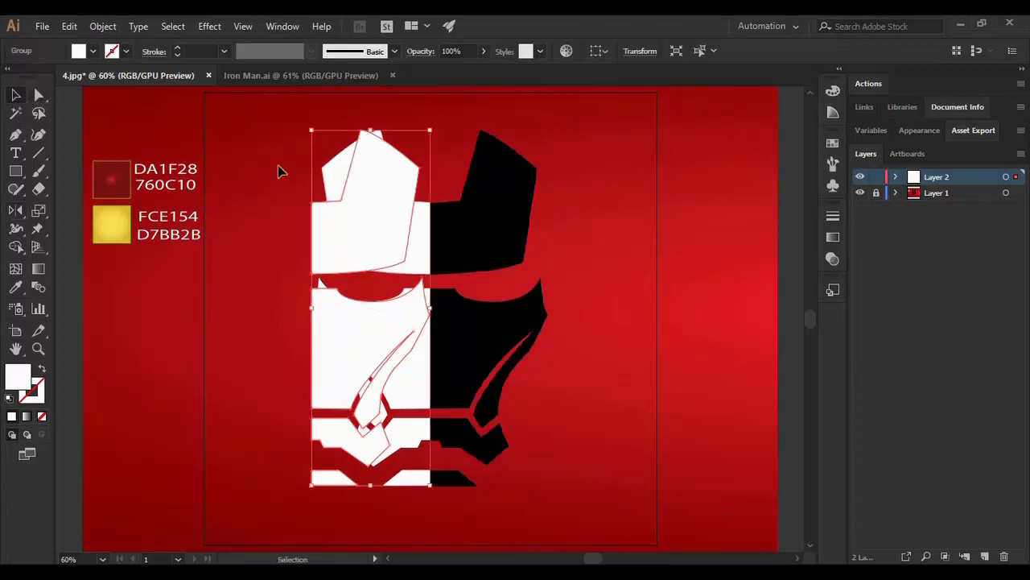
{"action": "left_click_drag", "start_coordinate": [363, 231], "coordinate": [478, 230]}
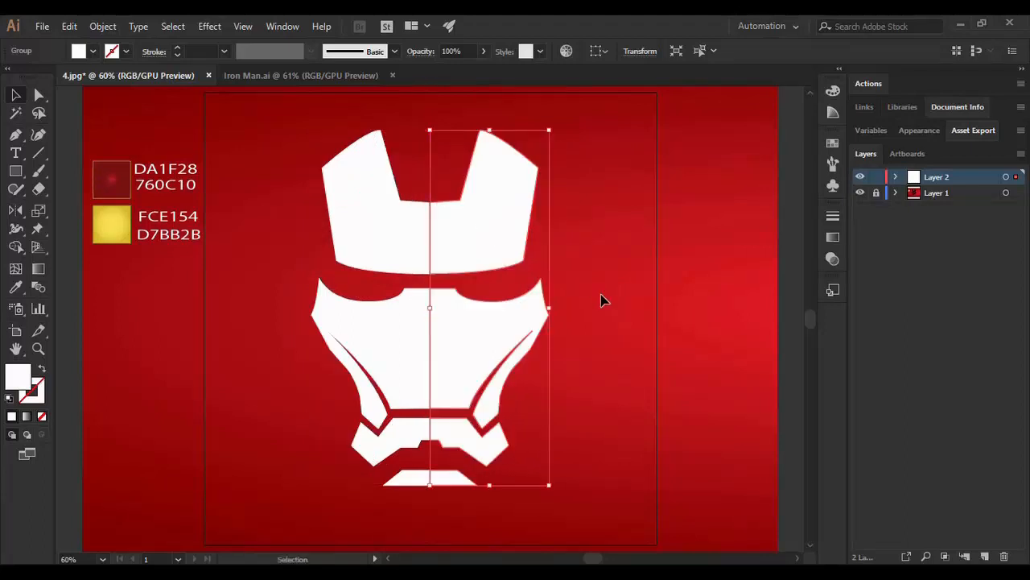
Unite the left and right halves of the white mask with Pathfinder and deselect the result
{"action": "left_click", "coordinate": [603, 299]}
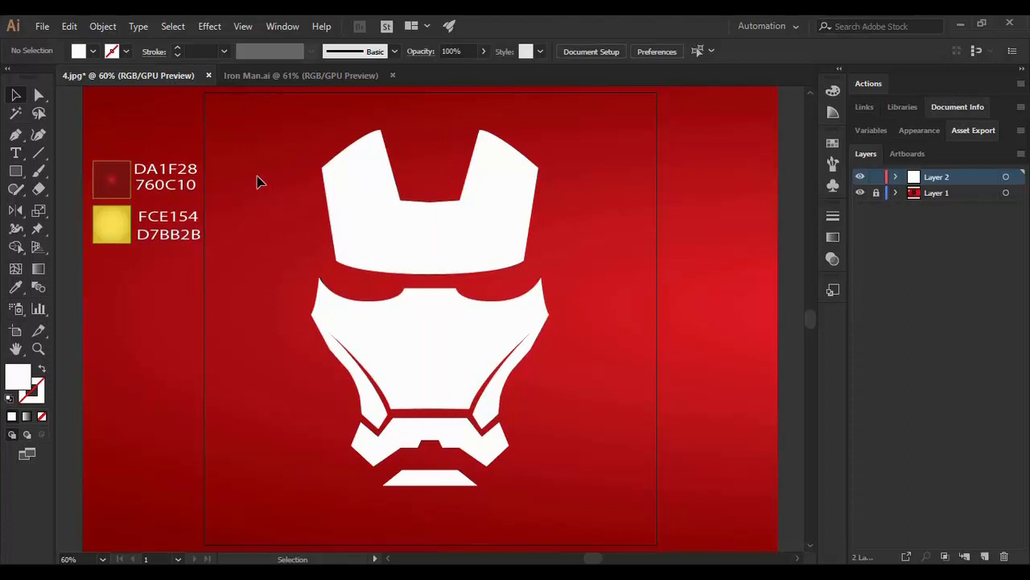
{"action": "left_click_drag", "start_coordinate": [390, 291], "coordinate": [642, 446]}
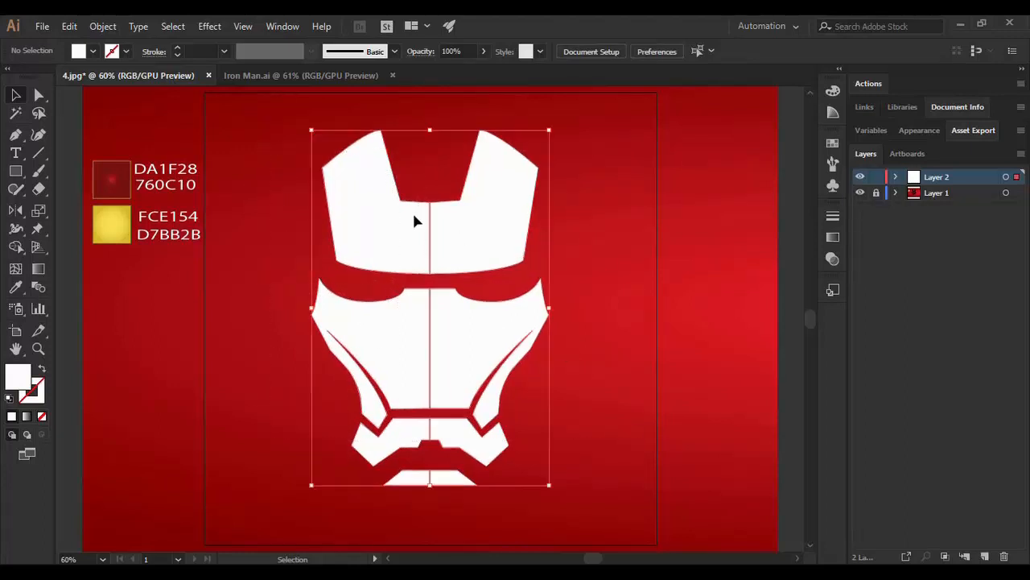
{"action": "left_click", "coordinate": [271, 27]}
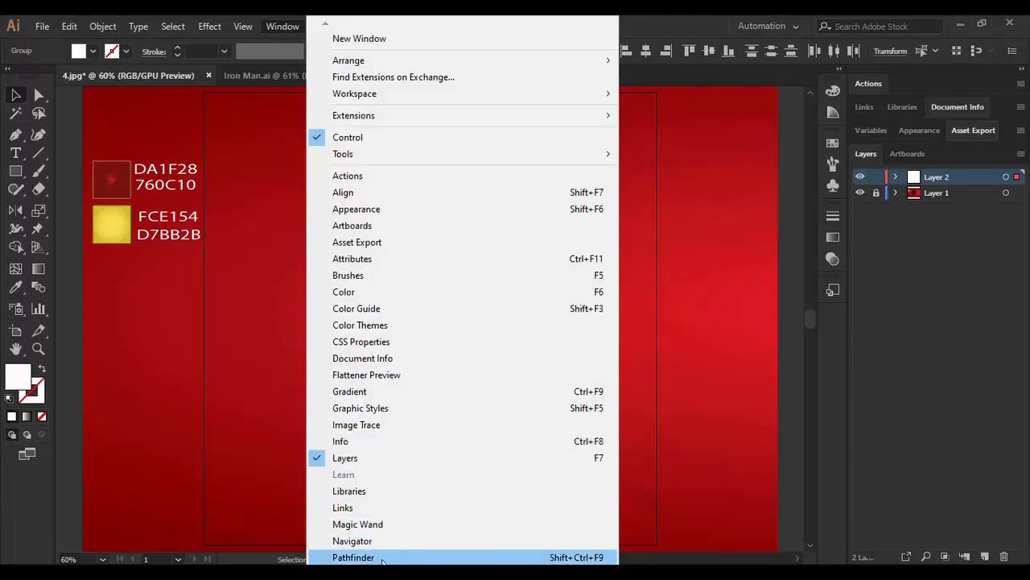
{"action": "left_click", "coordinate": [354, 557]}
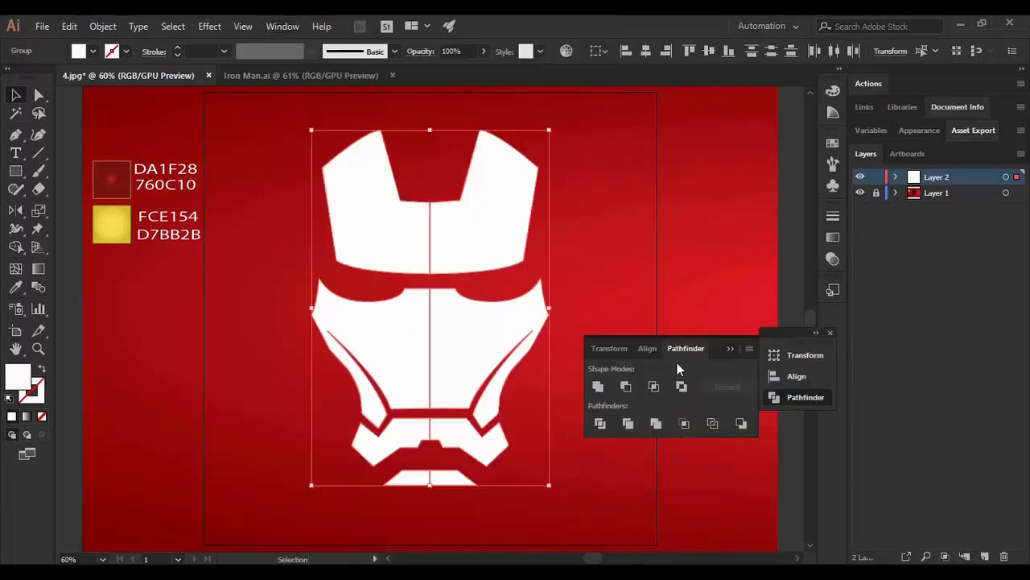
{"action": "left_click", "coordinate": [601, 395]}
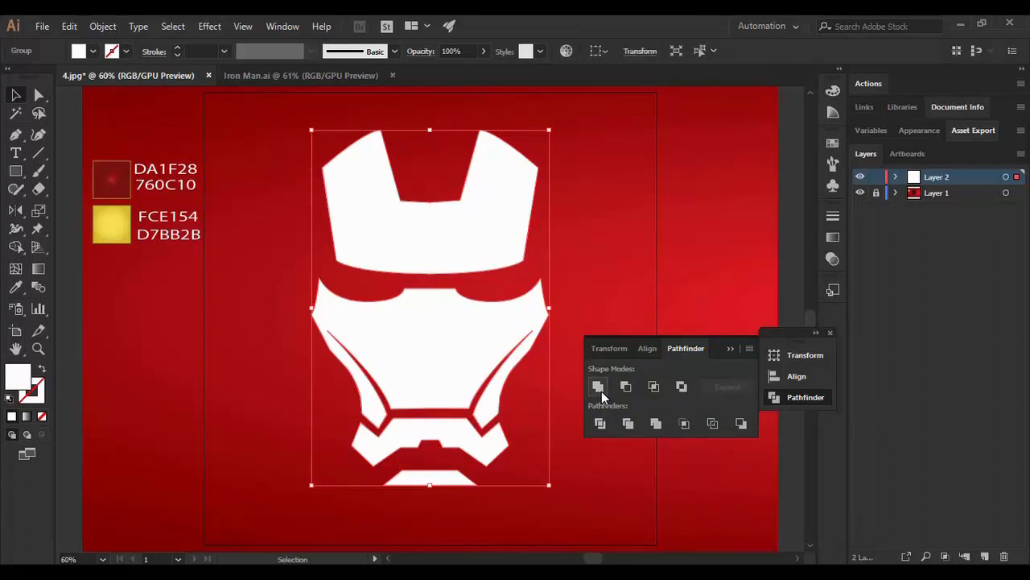
{"action": "left_click", "coordinate": [575, 304]}
{"action": "left_click", "coordinate": [830, 334]}
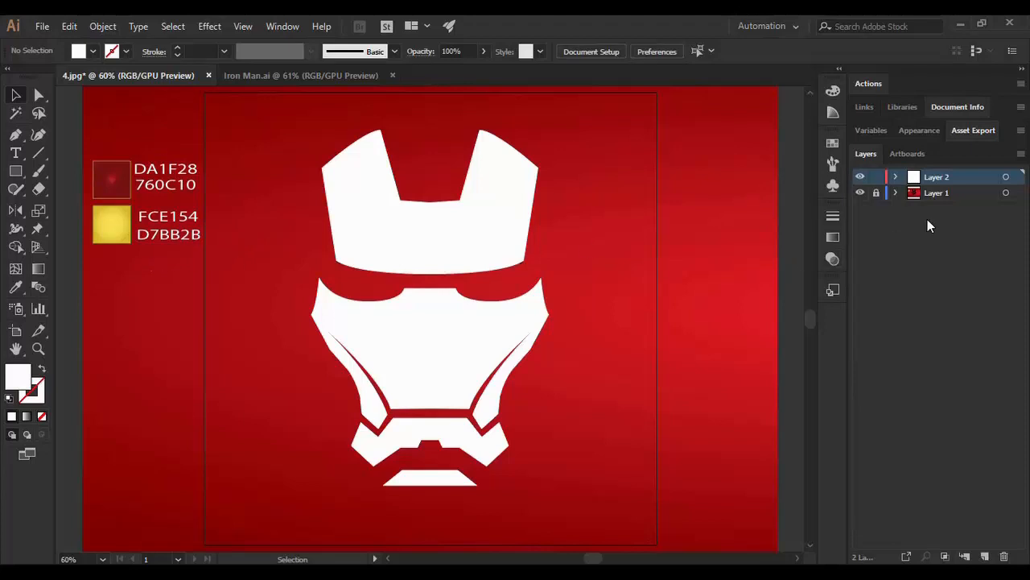
Apply the yellow FCE154 to D7BB2B gradient swatch to the whole mask with the Eyedropper
{"action": "left_click", "coordinate": [414, 246]}
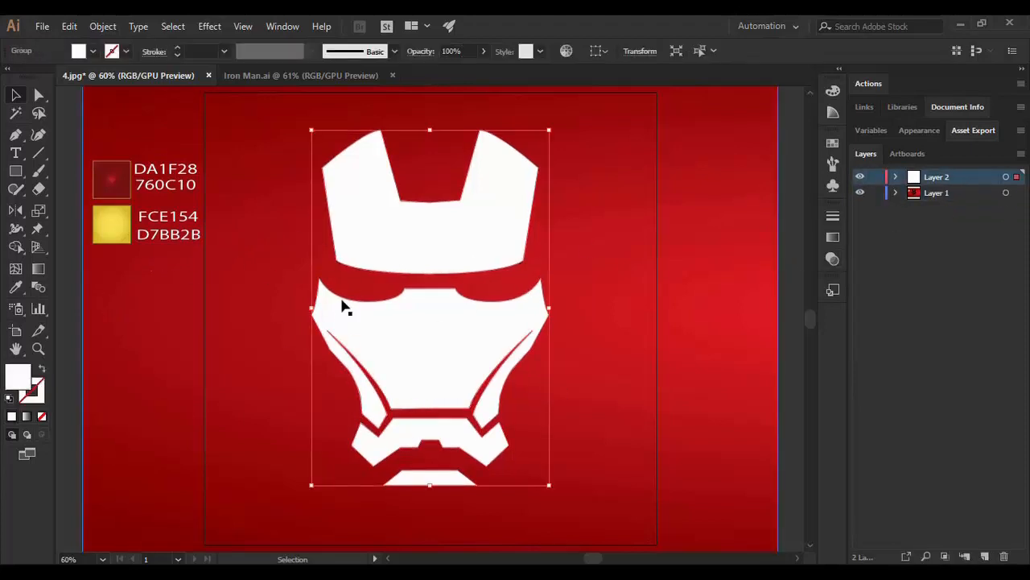
{"action": "left_click", "coordinate": [15, 289]}
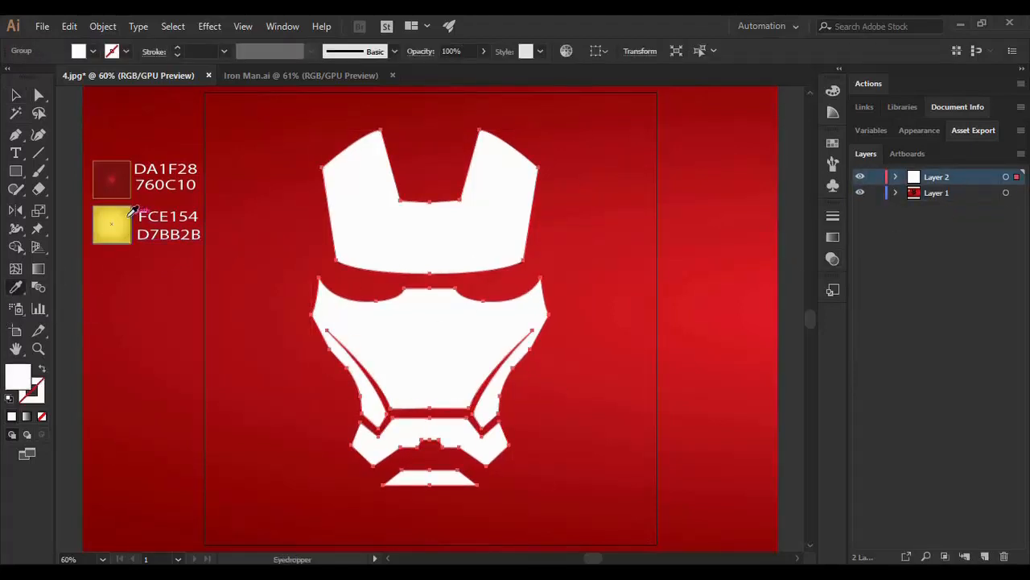
{"action": "left_click", "coordinate": [112, 224]}
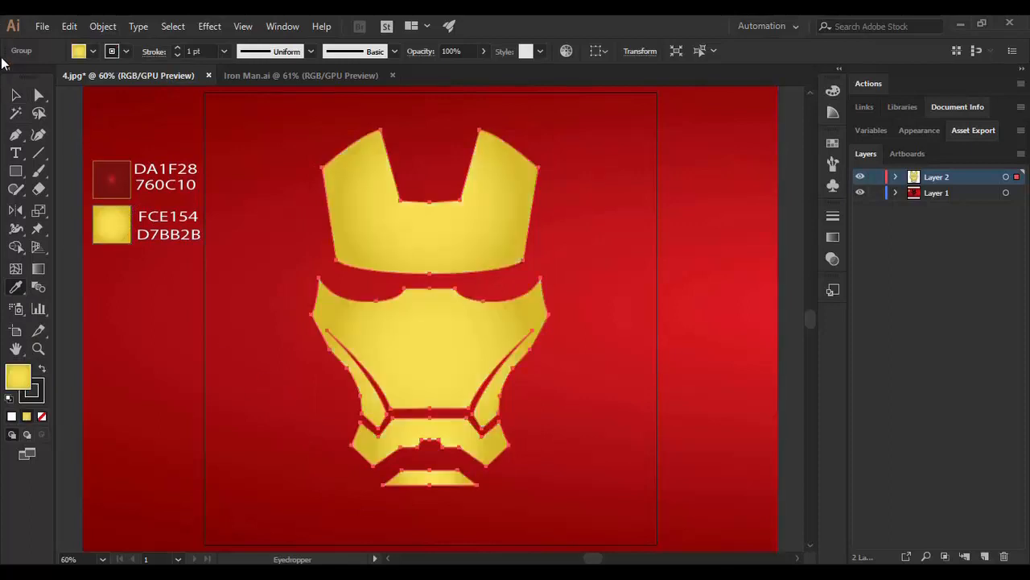
{"action": "key", "text": "v"}
Delete the red reference image behind the mask and expand the contents of Layer 1
{"action": "left_click", "coordinate": [266, 378]}
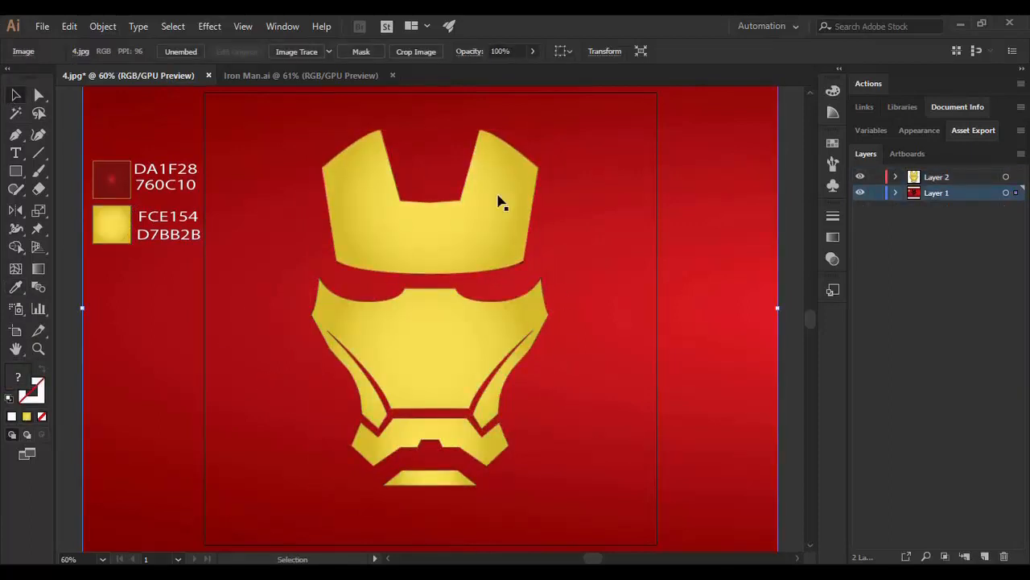
{"action": "left_click", "coordinate": [439, 375]}
{"action": "left_click", "coordinate": [661, 149]}
{"action": "left_click", "coordinate": [896, 192]}
{"action": "key", "text": "Delete"}
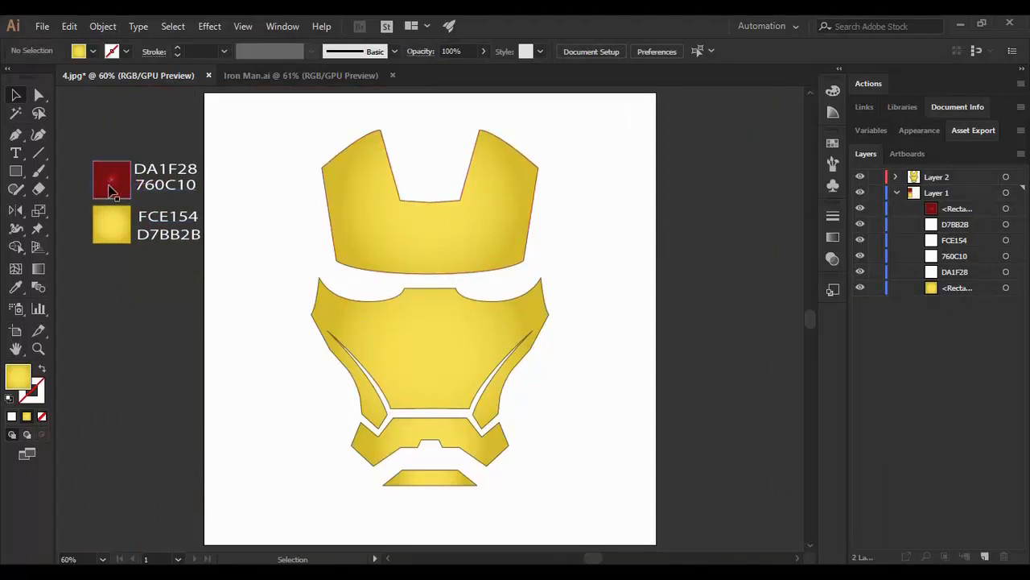
Draw a 1000 × 1000 px rectangle on Layer 1 that covers the whole artboard behind the mask
{"action": "left_click", "coordinate": [16, 172]}
{"action": "left_click_drag", "start_coordinate": [204, 94], "coordinate": [656, 445]}
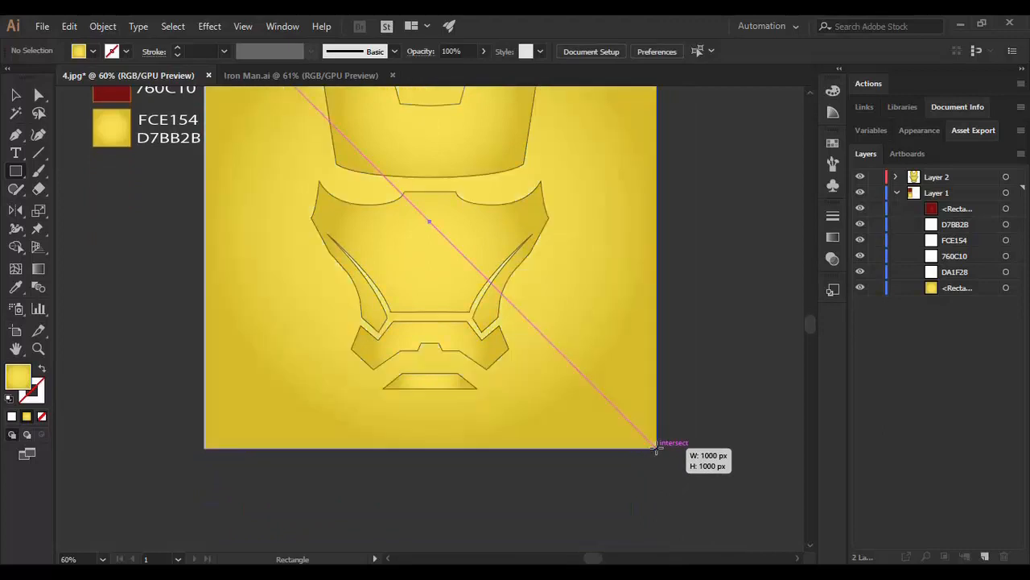
{"action": "scroll", "coordinate": [808, 326], "scroll_direction": "up", "scroll_amount": 2}
{"action": "scroll", "coordinate": [808, 326], "scroll_direction": "up", "scroll_amount": 1}
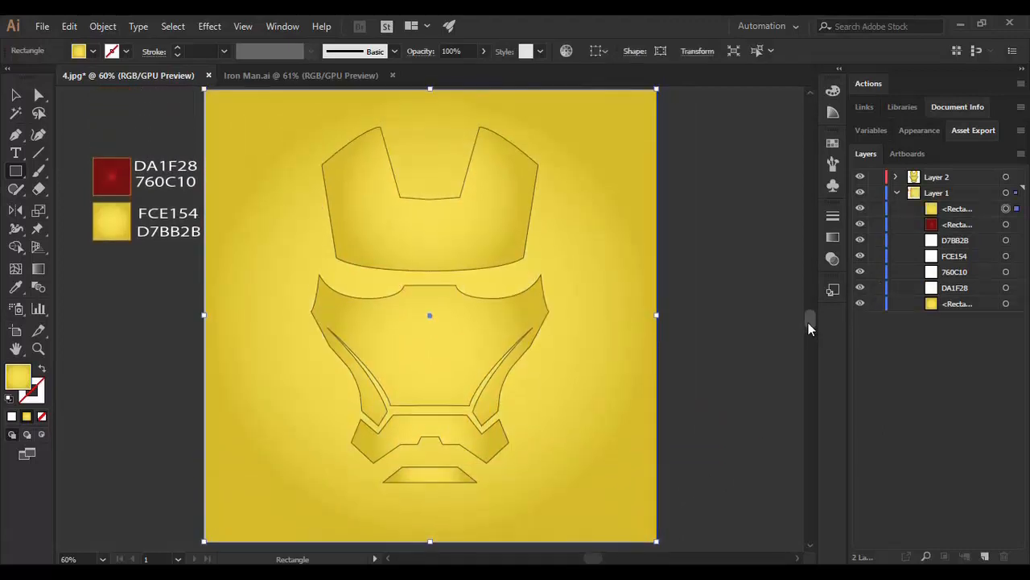
Apply the red DA1F28 to 760C10 gradient swatch to the background rectangle with the Eyedropper and deselect it
{"action": "left_click", "coordinate": [16, 288]}
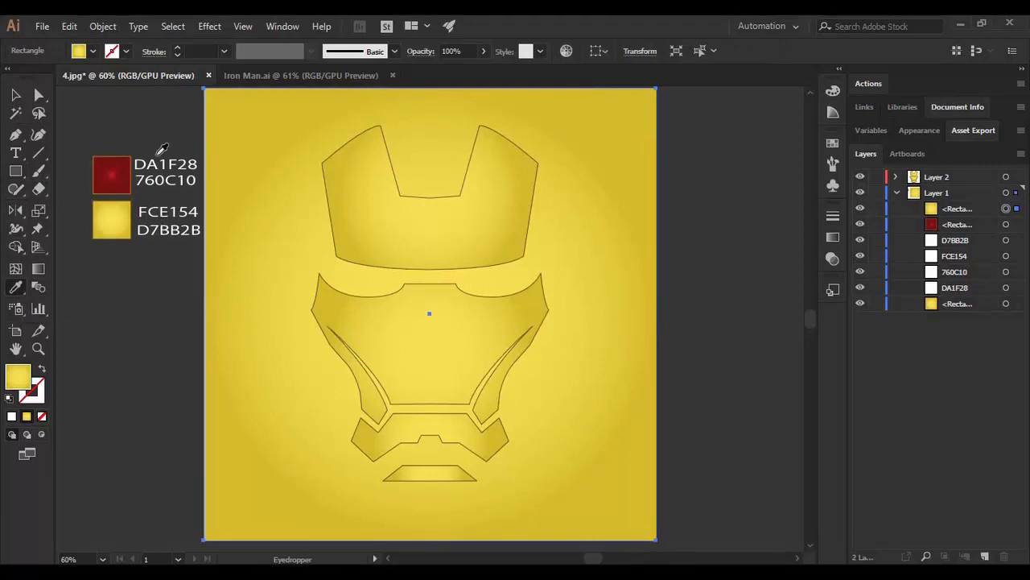
{"action": "left_click", "coordinate": [105, 175]}
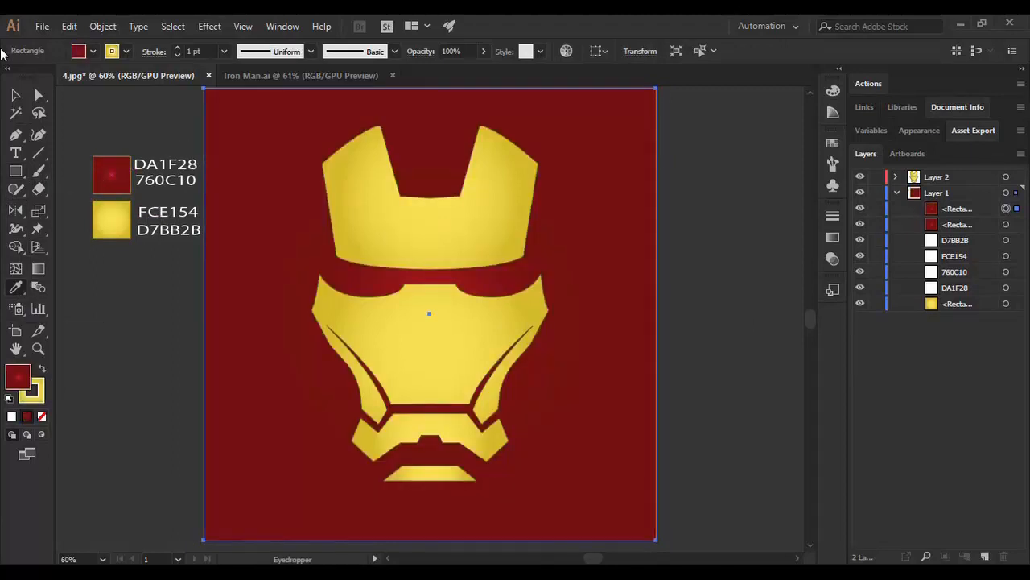
{"action": "key", "text": "v"}
{"action": "left_click", "coordinate": [139, 408]}
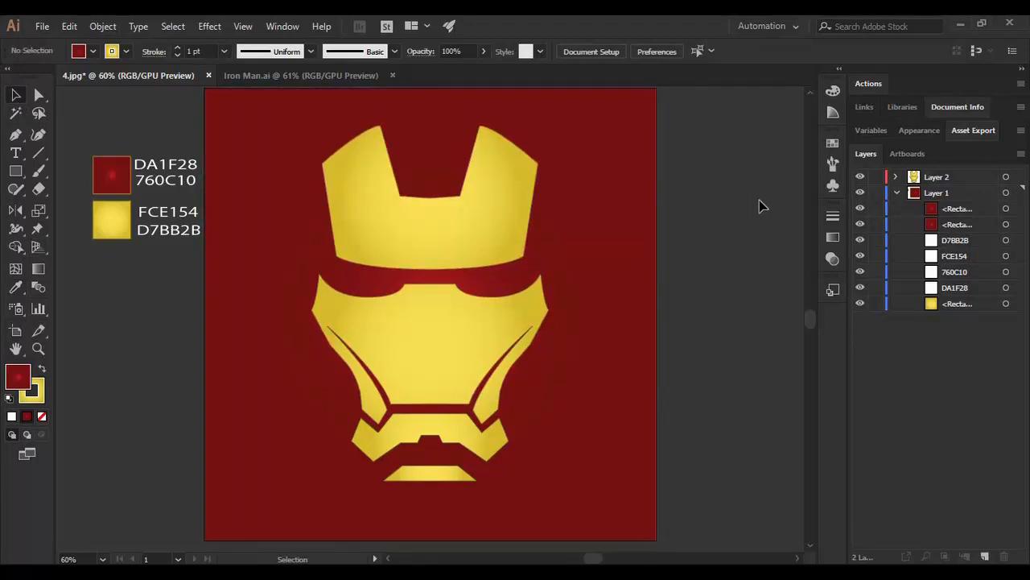
Remove the stroke from the yellow mask group, deselect it and collapse the colour settings
{"action": "left_click", "coordinate": [515, 331]}
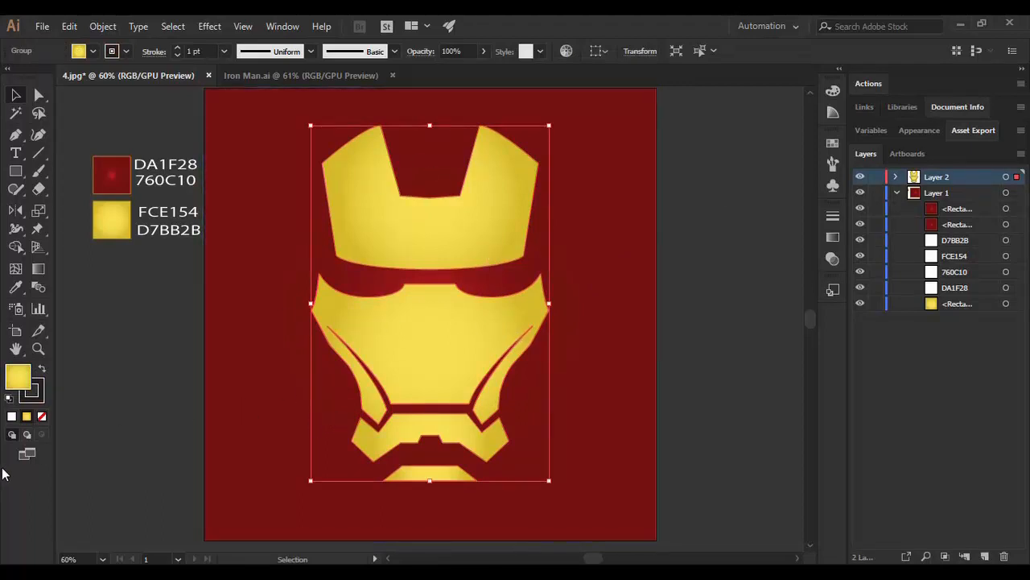
{"action": "left_click", "coordinate": [40, 390]}
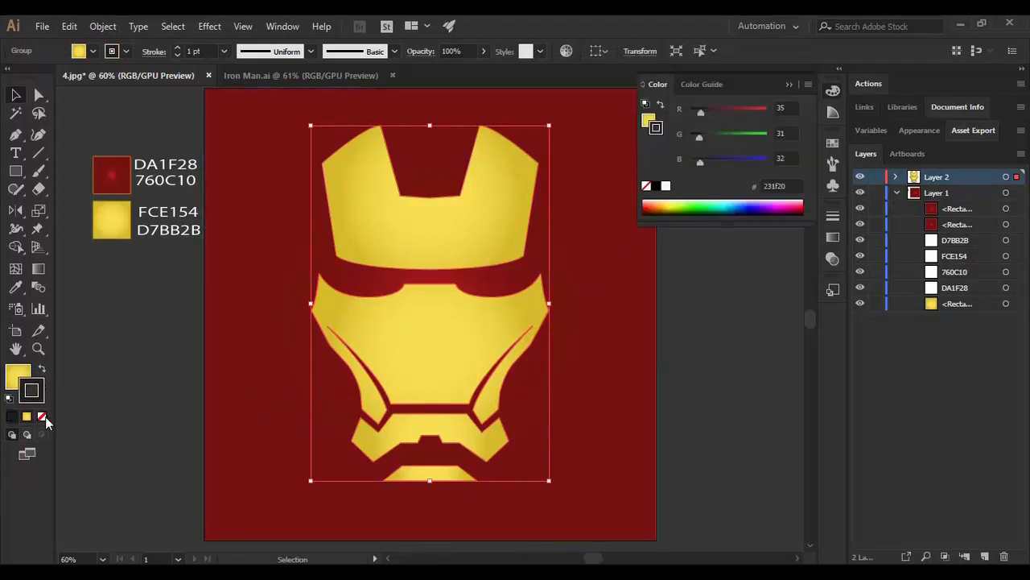
{"action": "left_click", "coordinate": [42, 416]}
{"action": "left_click", "coordinate": [151, 420]}
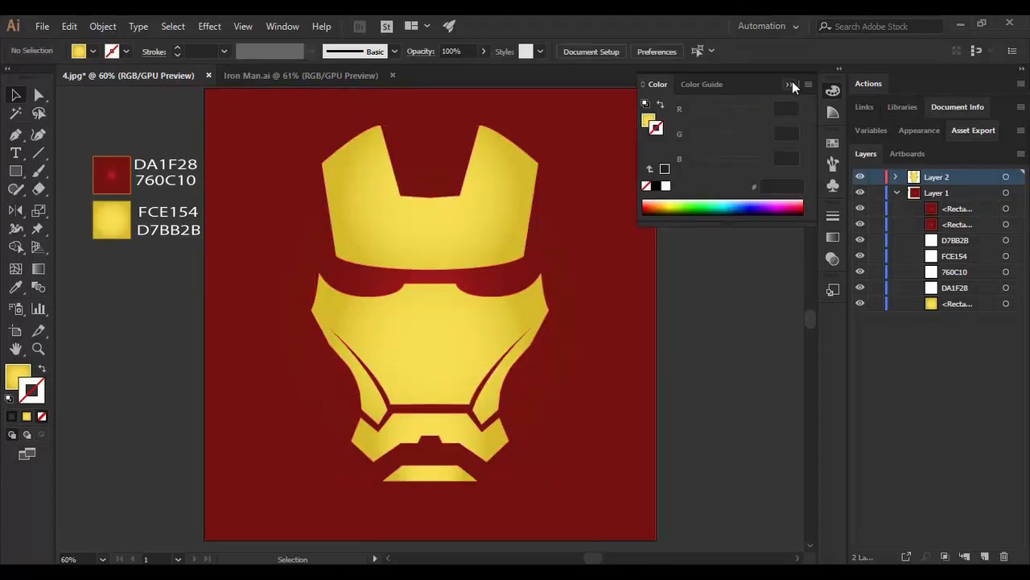
{"action": "left_click", "coordinate": [791, 84]}
View the finished helmet in the Iron Man.ai document with the colour settings collapsed
{"action": "left_click_drag", "start_coordinate": [467, 253], "coordinate": [470, 274]}
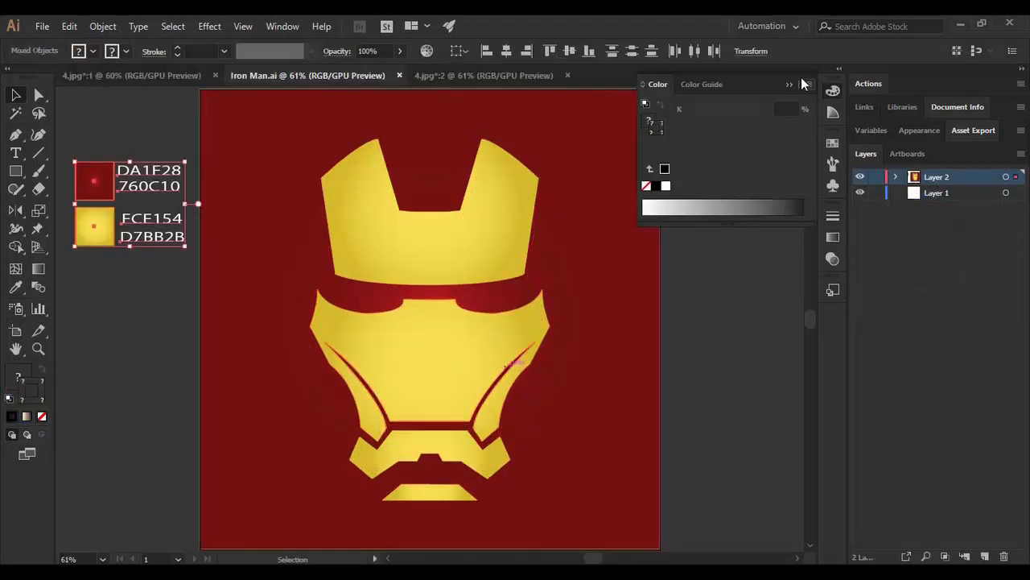
{"action": "left_click", "coordinate": [788, 84]}
{"action": "left_click", "coordinate": [656, 329]}
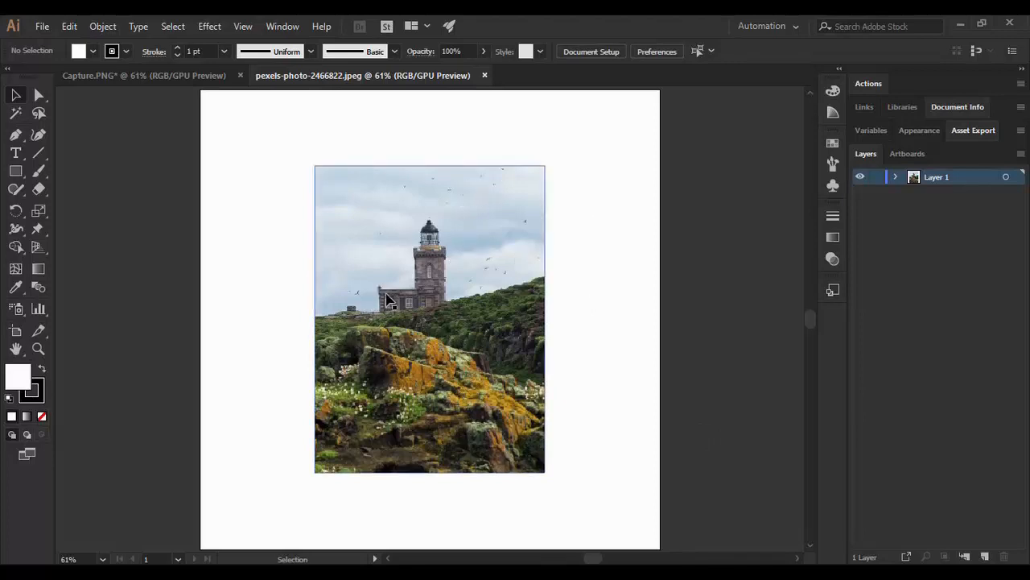
Look at the arc reactor image in Capture.PNG and return to the lighthouse photo pexels-photo-2466822.jpeg
{"action": "left_click", "coordinate": [172, 77]}
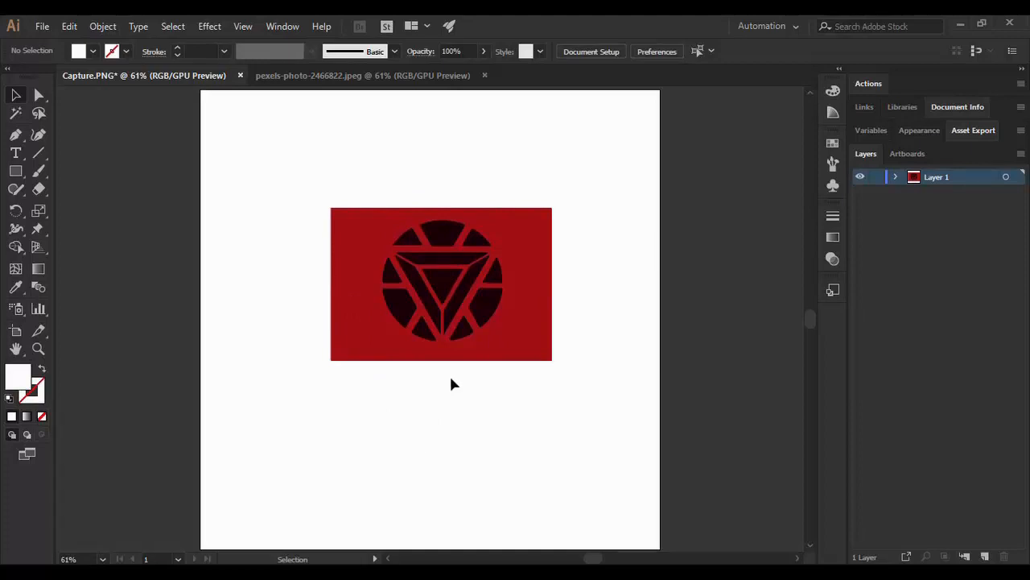
{"action": "left_click", "coordinate": [360, 77]}
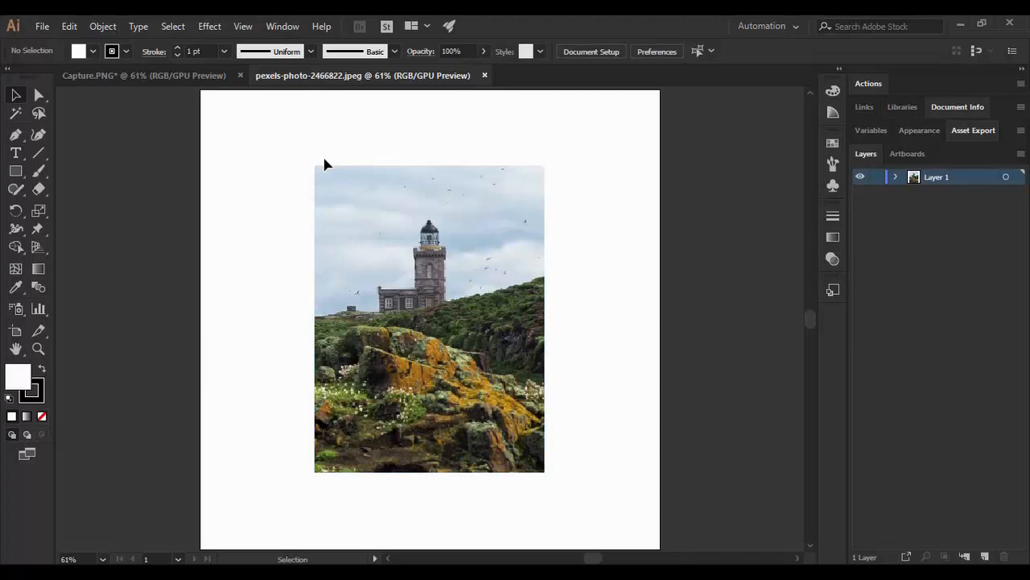
{"action": "left_click", "coordinate": [40, 26]}
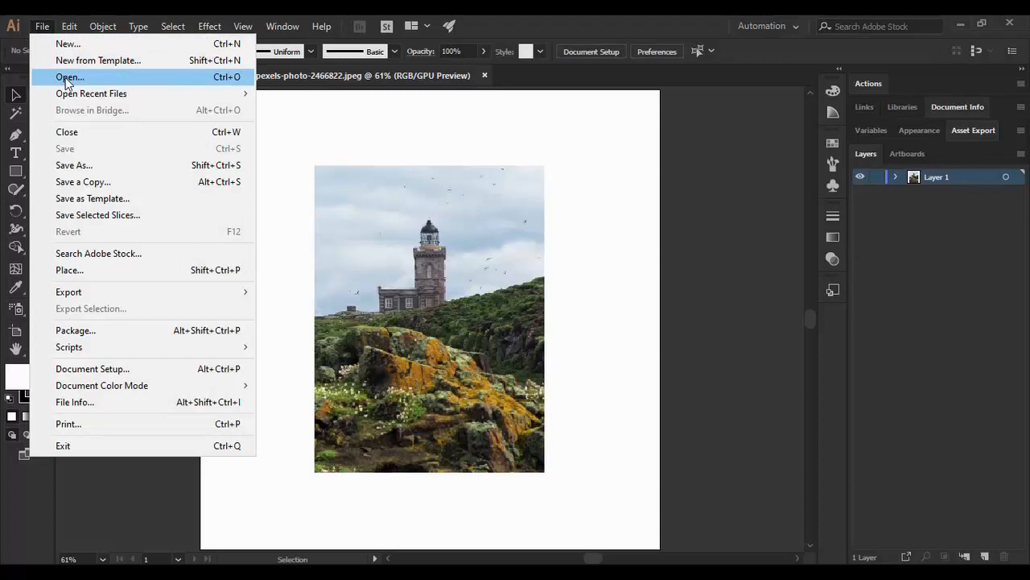
{"action": "left_click", "coordinate": [486, 393]}
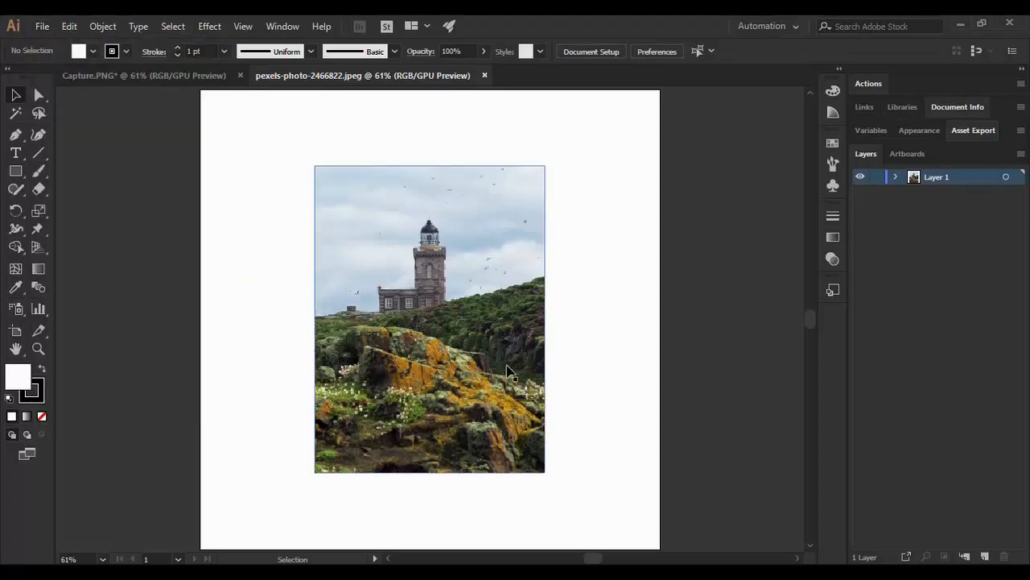
Move the lighthouse photo to the left side of the artboard and show the Image Trace settings beside it
{"action": "left_click_drag", "start_coordinate": [500, 372], "coordinate": [395, 367]}
{"action": "left_click_drag", "start_coordinate": [391, 368], "coordinate": [390, 368]}
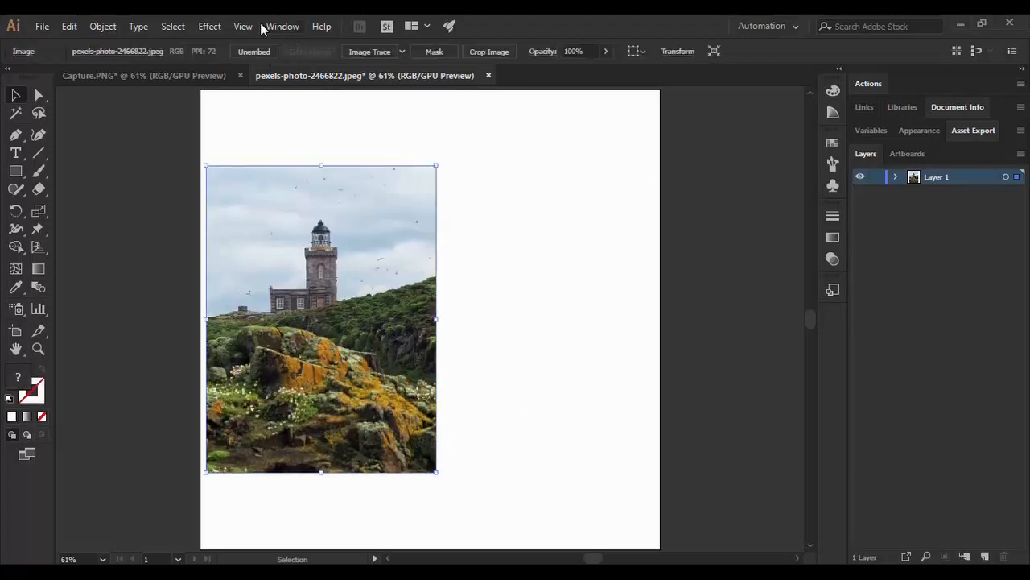
{"action": "left_click", "coordinate": [280, 26]}
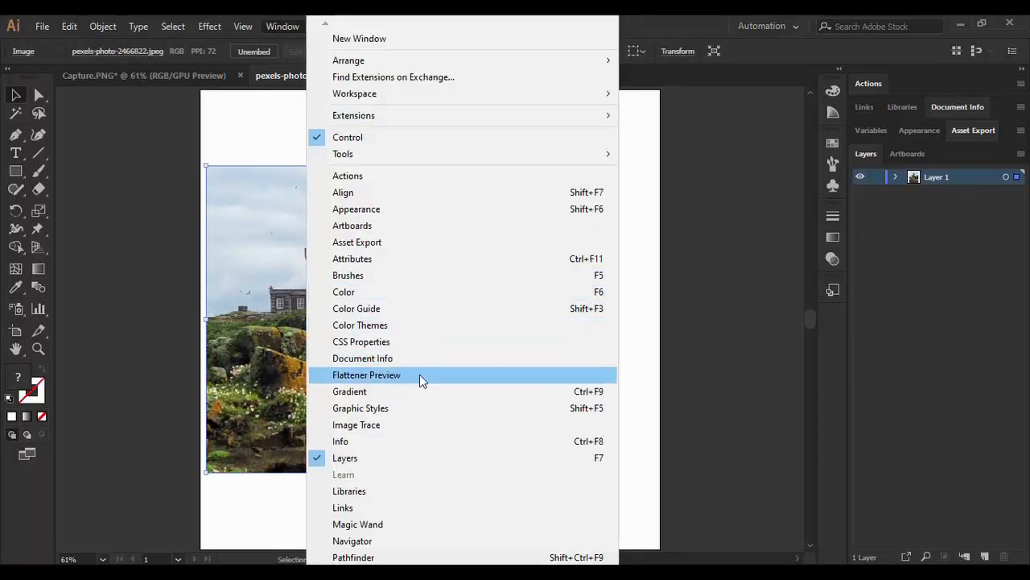
{"action": "left_click", "coordinate": [381, 430]}
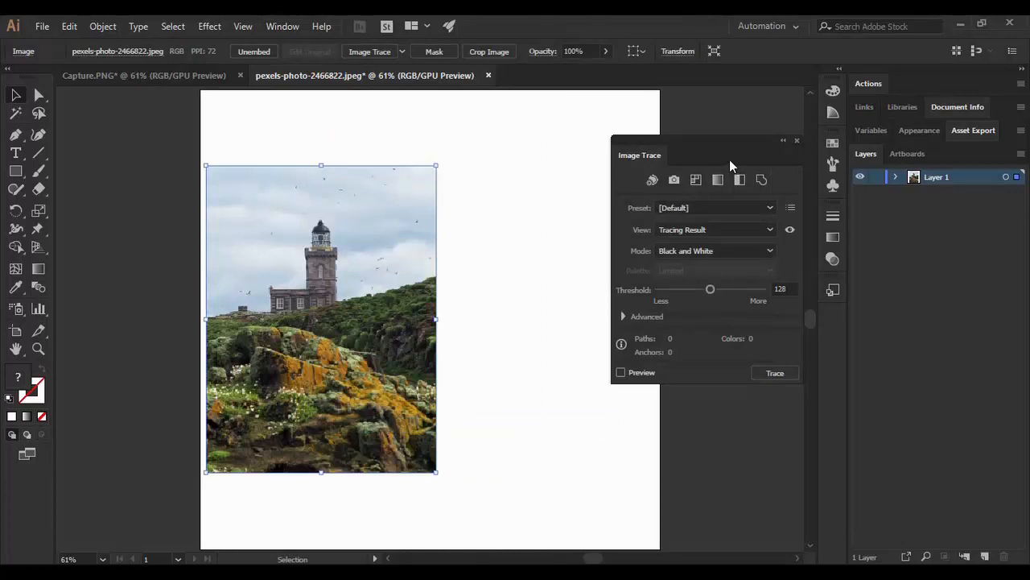
{"action": "left_click_drag", "start_coordinate": [719, 143], "coordinate": [566, 199]}
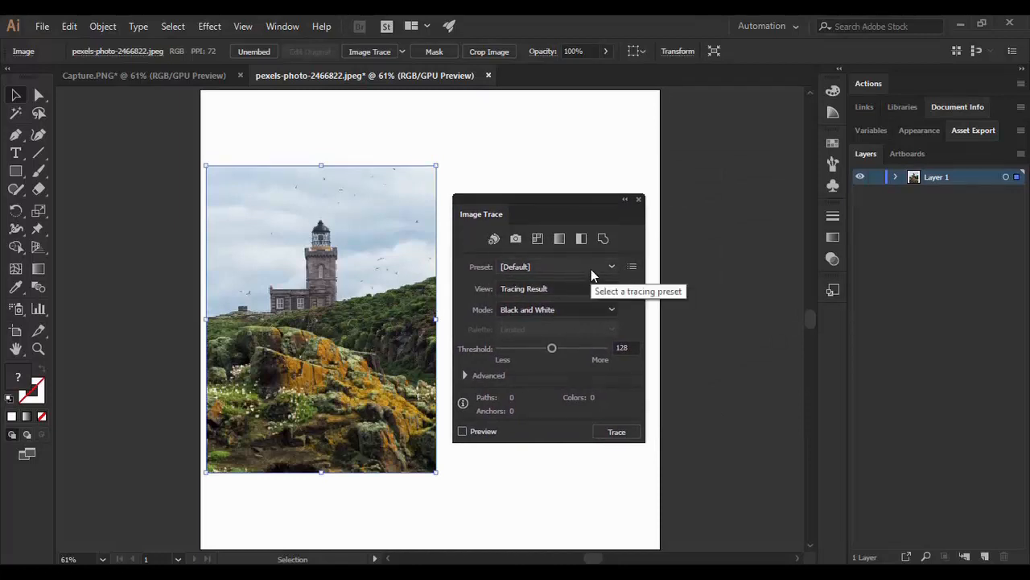
Turn on the Image Trace preview for the lighthouse photo and apply the High Fidelity Photo preset
{"action": "left_click", "coordinate": [462, 432]}
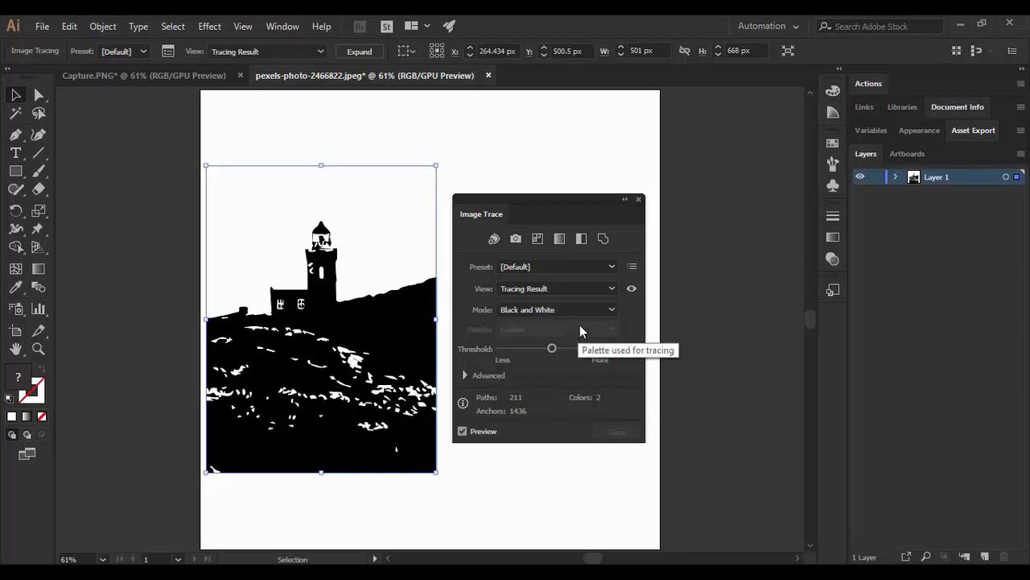
{"action": "left_click", "coordinate": [567, 264]}
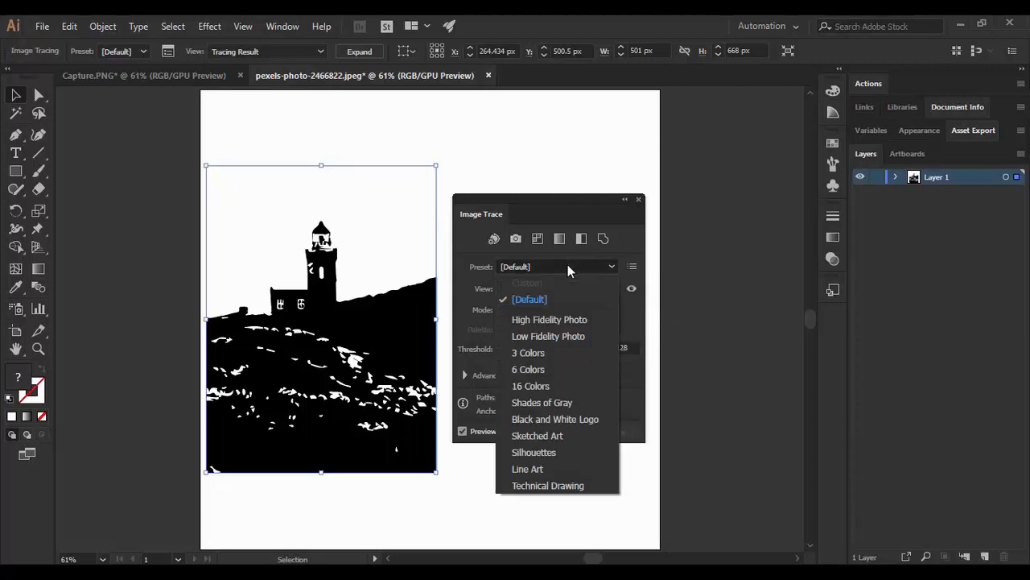
{"action": "left_click", "coordinate": [524, 320]}
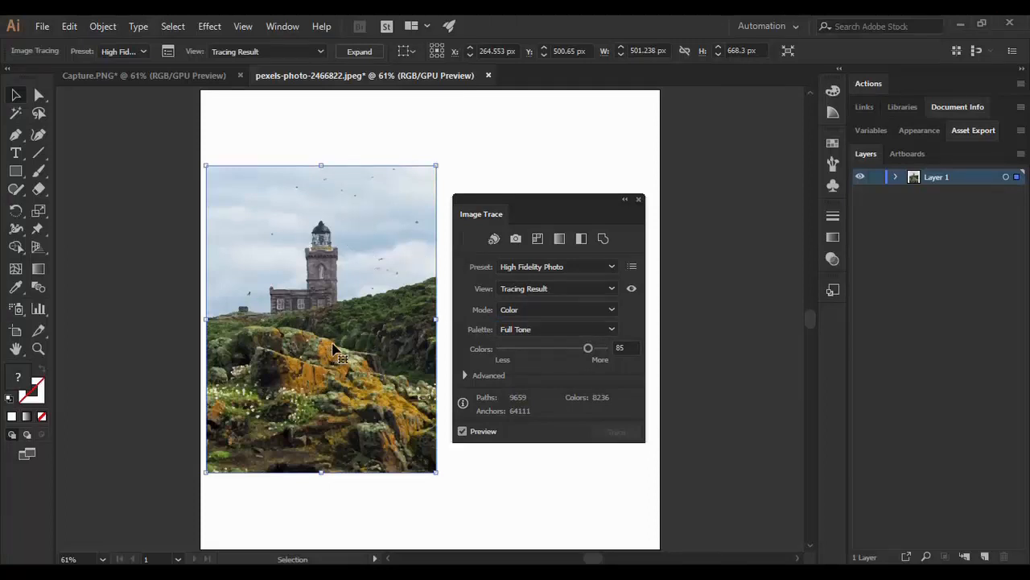
Show the trace as Tracing Result with Outlines and raise its Colors value to 100
{"action": "left_click", "coordinate": [534, 287]}
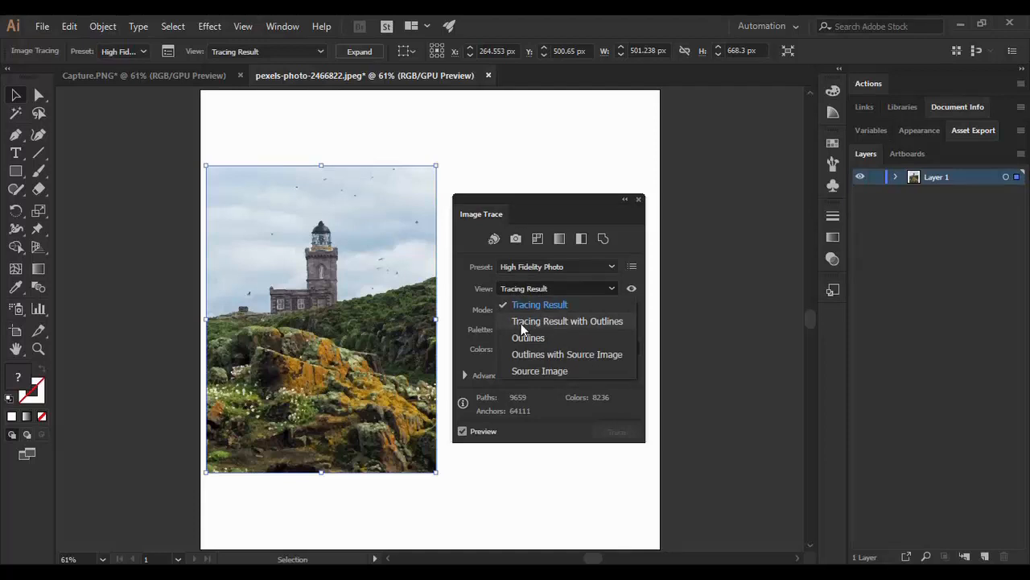
{"action": "left_click", "coordinate": [565, 322]}
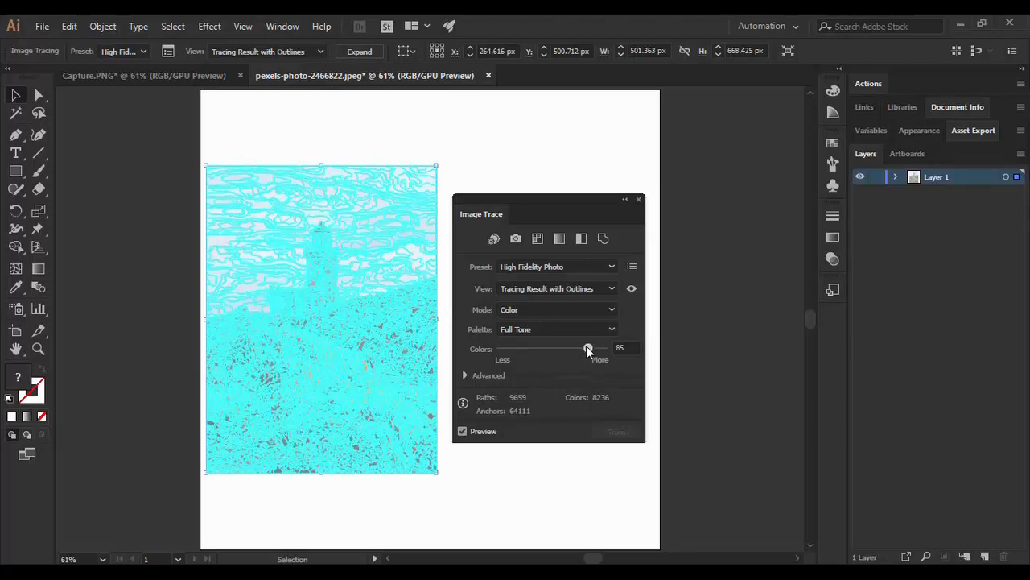
{"action": "left_click_drag", "start_coordinate": [588, 348], "coordinate": [608, 348]}
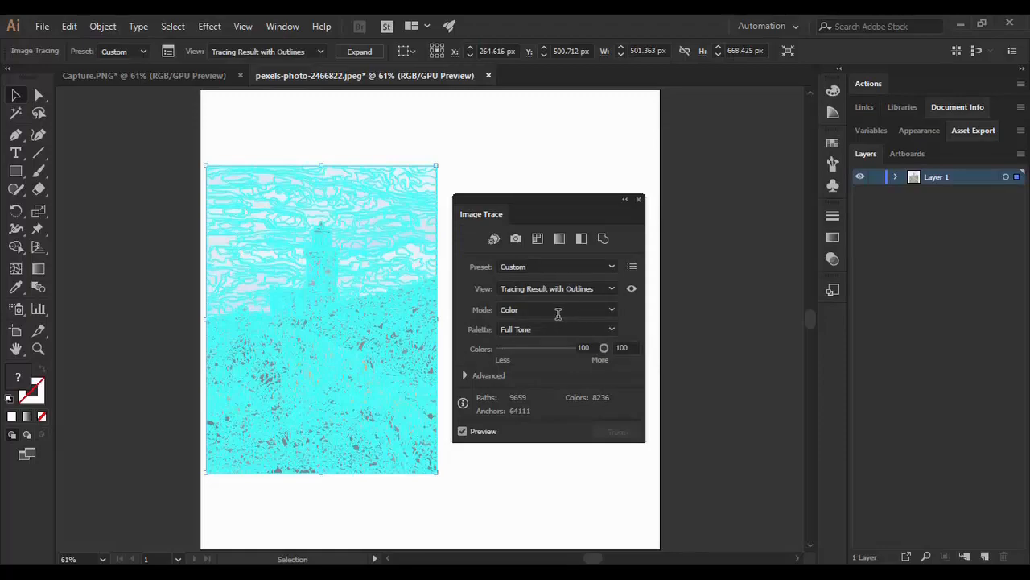
Switch the lighthouse trace to Grayscale mode with 100 grays and show it as Tracing Result
{"action": "left_click", "coordinate": [611, 310]}
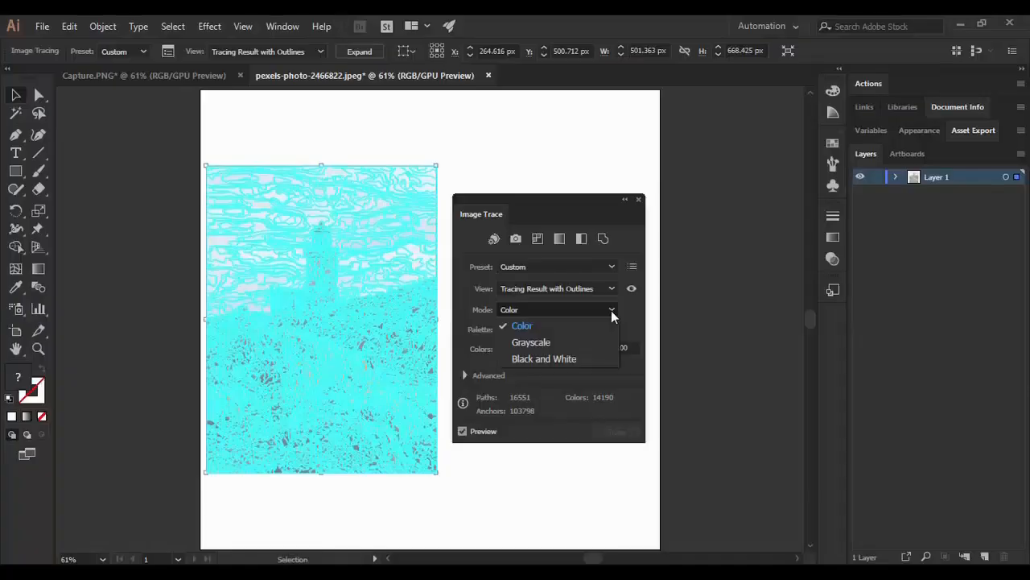
{"action": "left_click", "coordinate": [529, 342]}
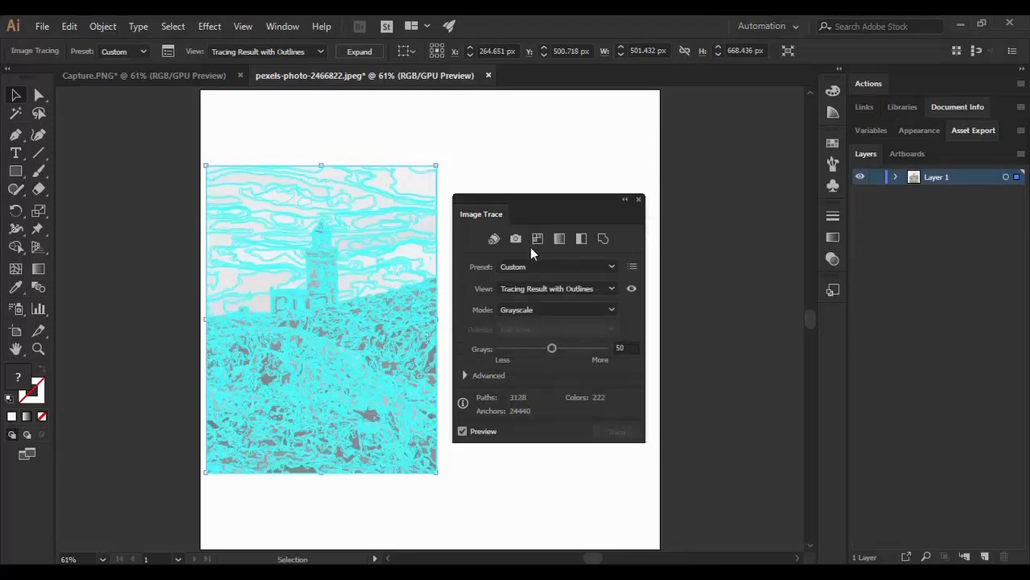
{"action": "left_click", "coordinate": [525, 288]}
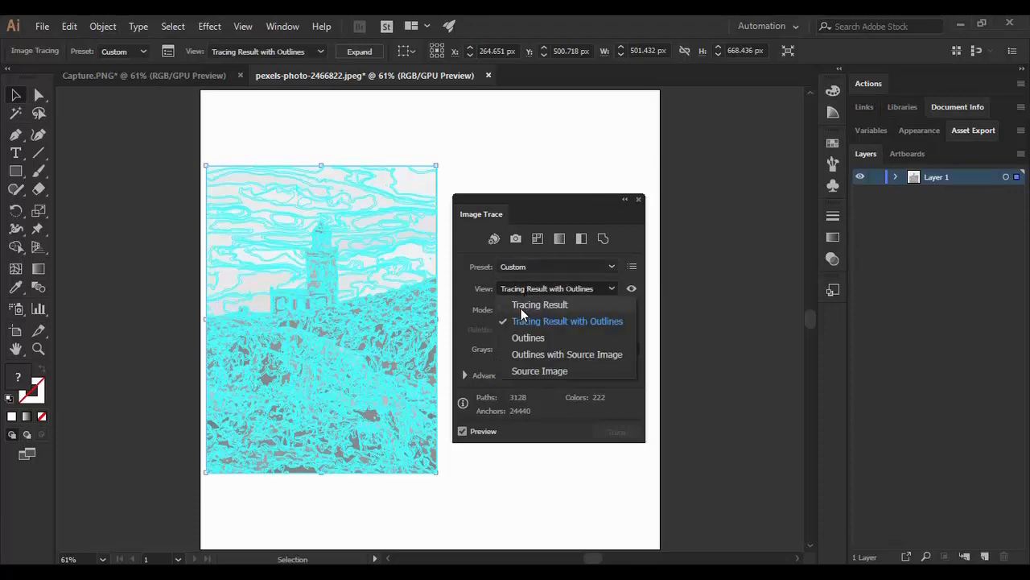
{"action": "left_click", "coordinate": [523, 305]}
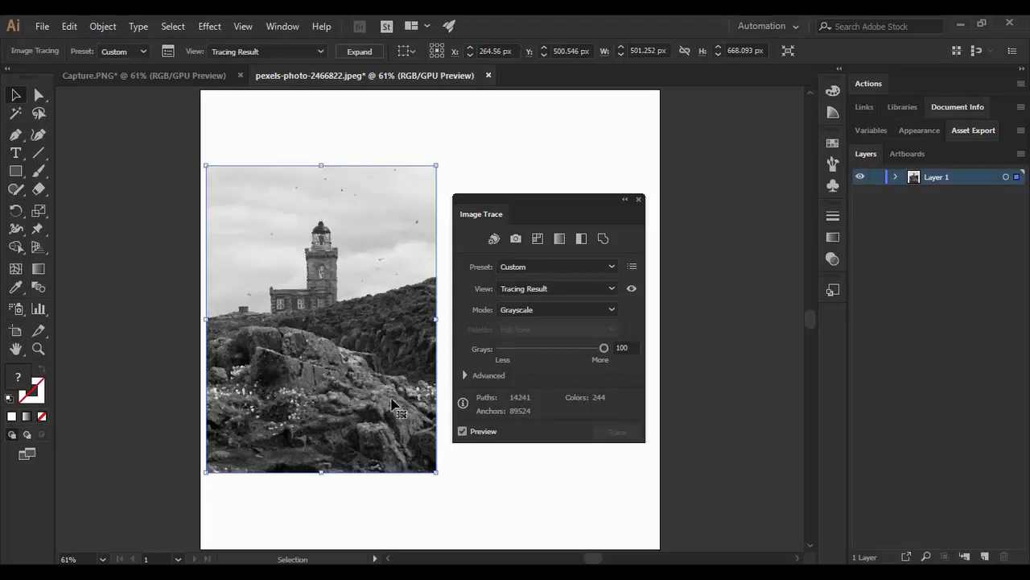
{"action": "left_click", "coordinate": [458, 467]}
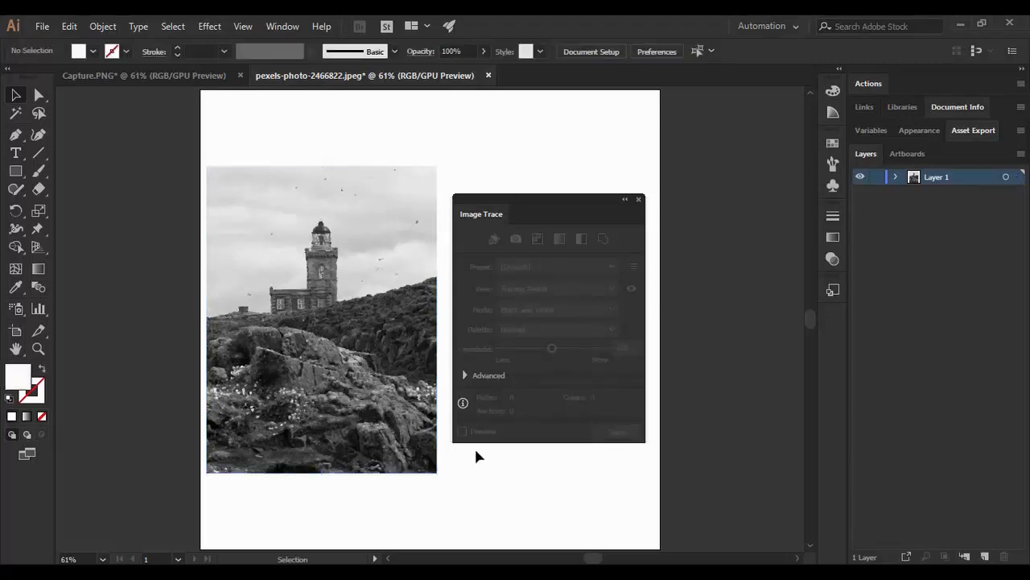
{"action": "left_click", "coordinate": [432, 411]}
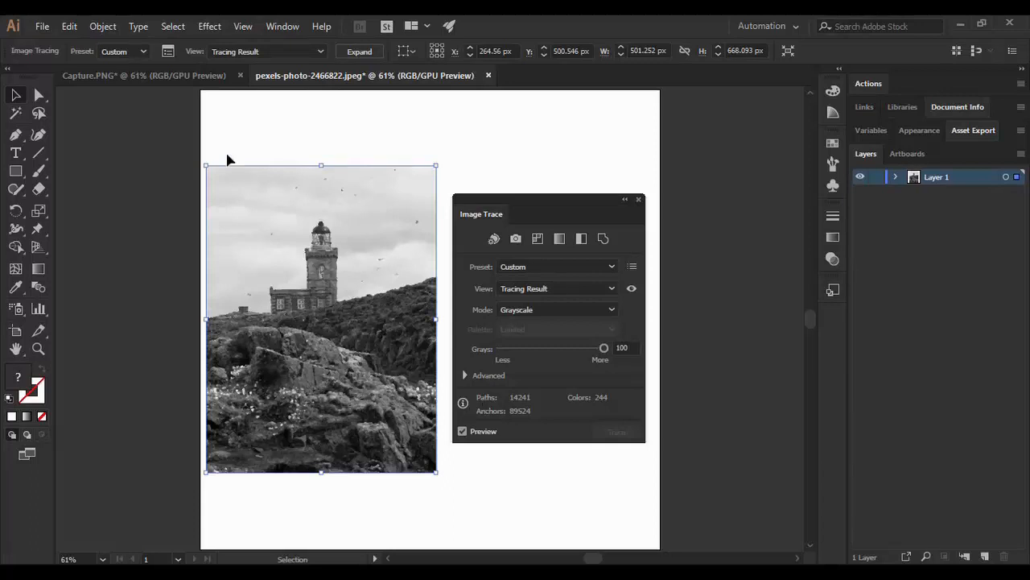
Switch to Capture.PNG and move the arc reactor image to the left side of the artboard, keeping it selected
{"action": "left_click", "coordinate": [189, 75]}
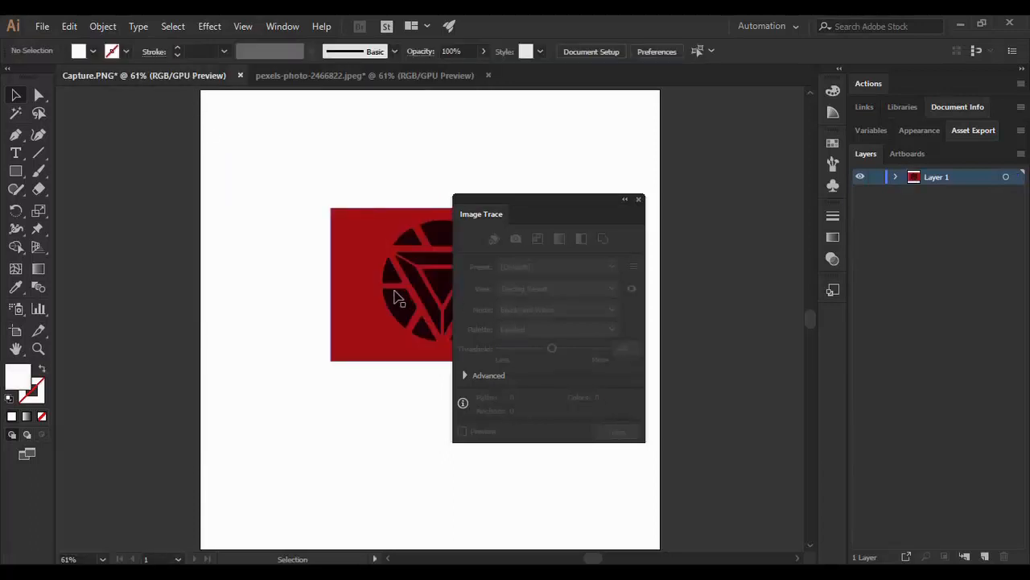
{"action": "left_click_drag", "start_coordinate": [354, 333], "coordinate": [362, 334]}
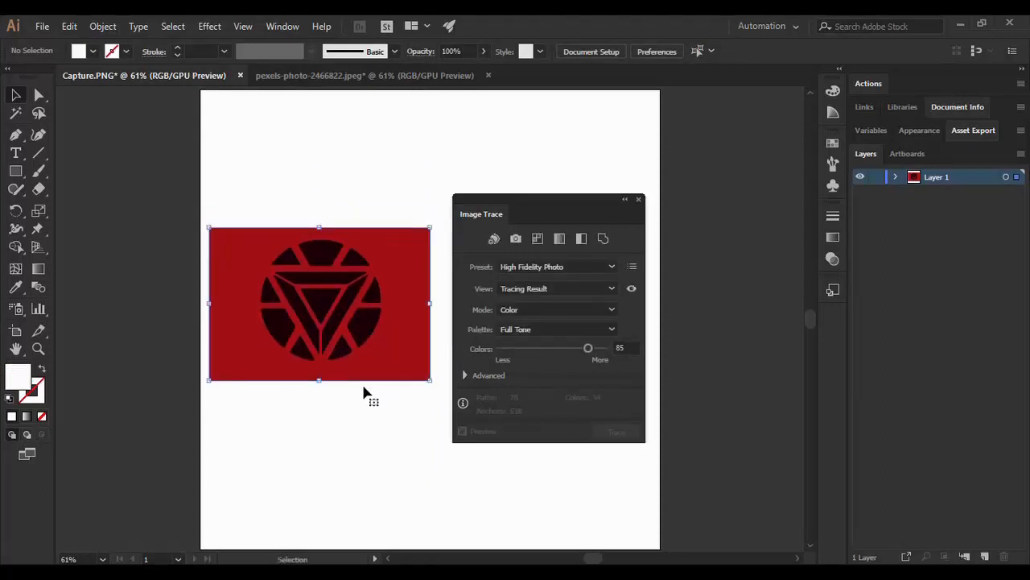
{"action": "left_click", "coordinate": [363, 396]}
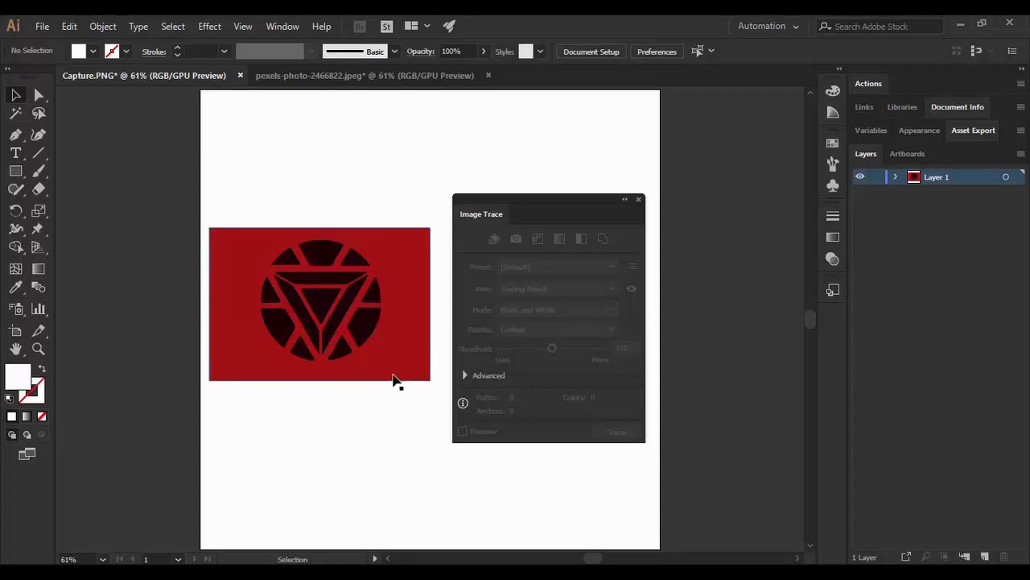
{"action": "left_click", "coordinate": [395, 378]}
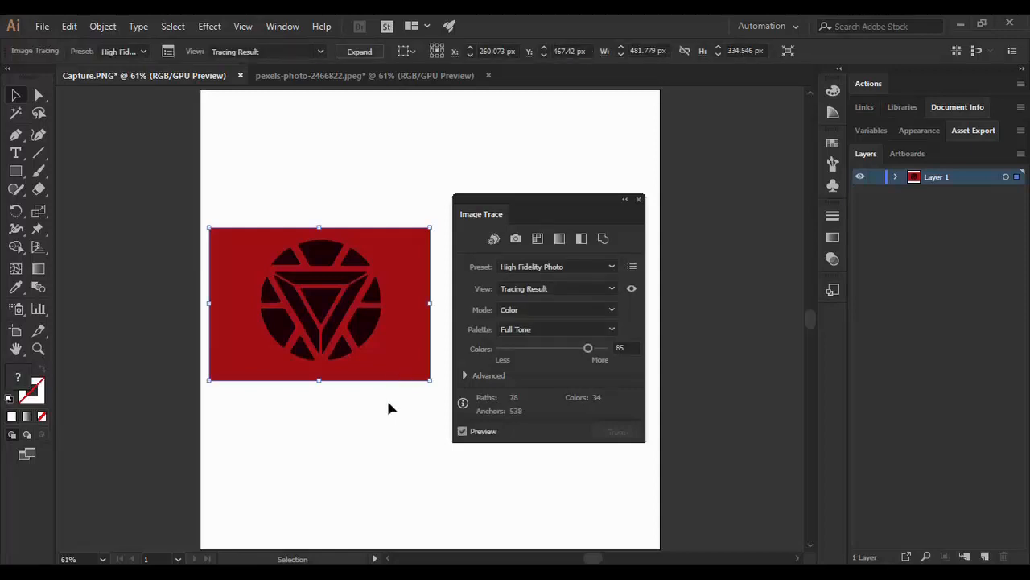
Show the arc reactor trace as Tracing Result with Outlines, apply the 3 Colors preset and reduce Colors to 2
{"action": "left_click", "coordinate": [526, 292]}
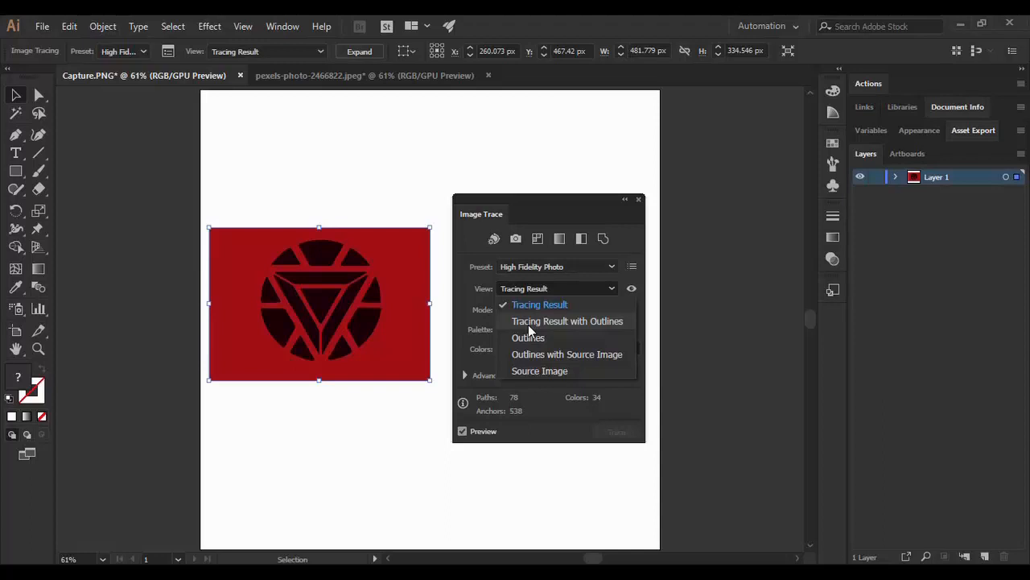
{"action": "left_click", "coordinate": [529, 325]}
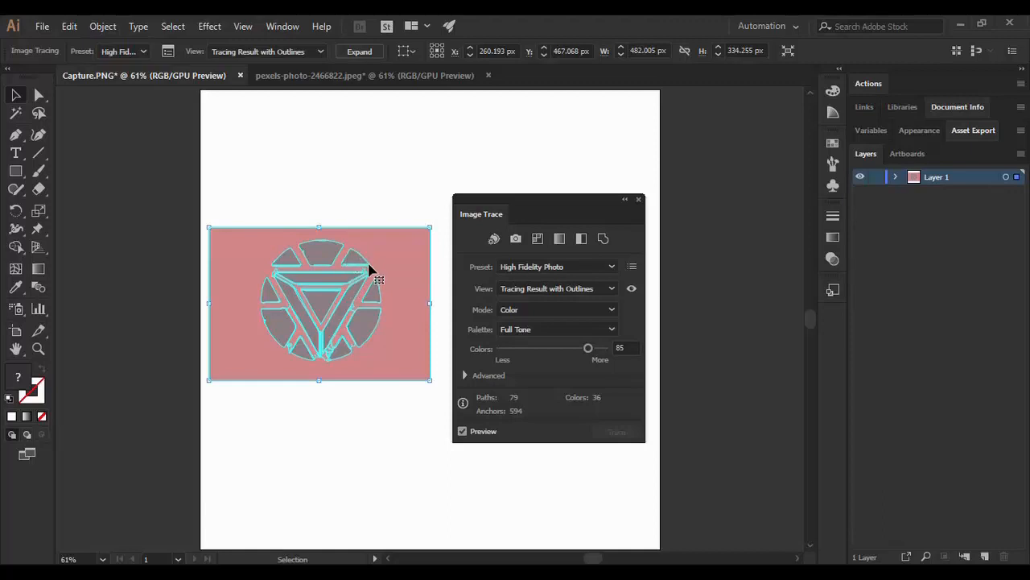
{"action": "left_click", "coordinate": [516, 267]}
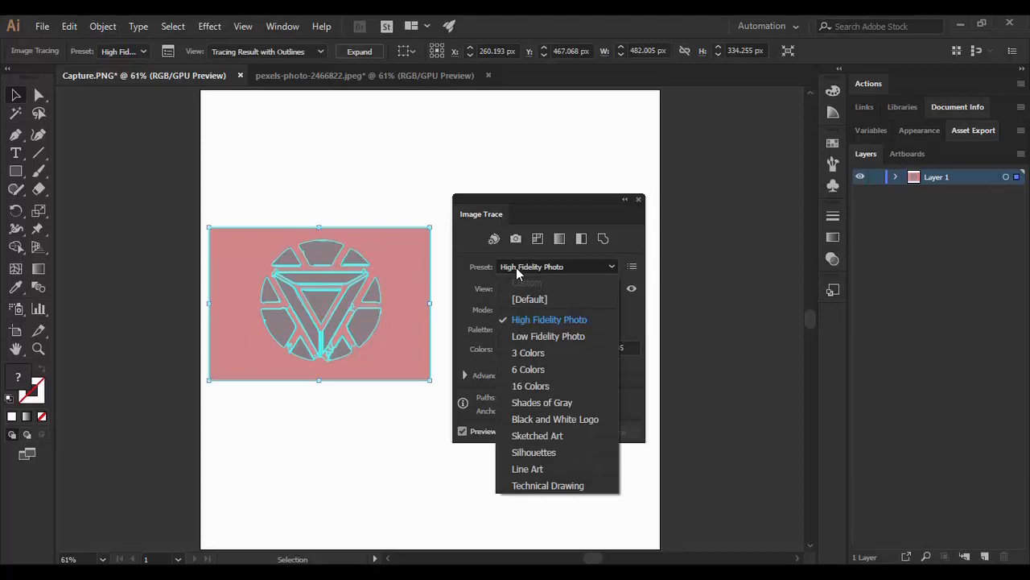
{"action": "left_click", "coordinate": [531, 358]}
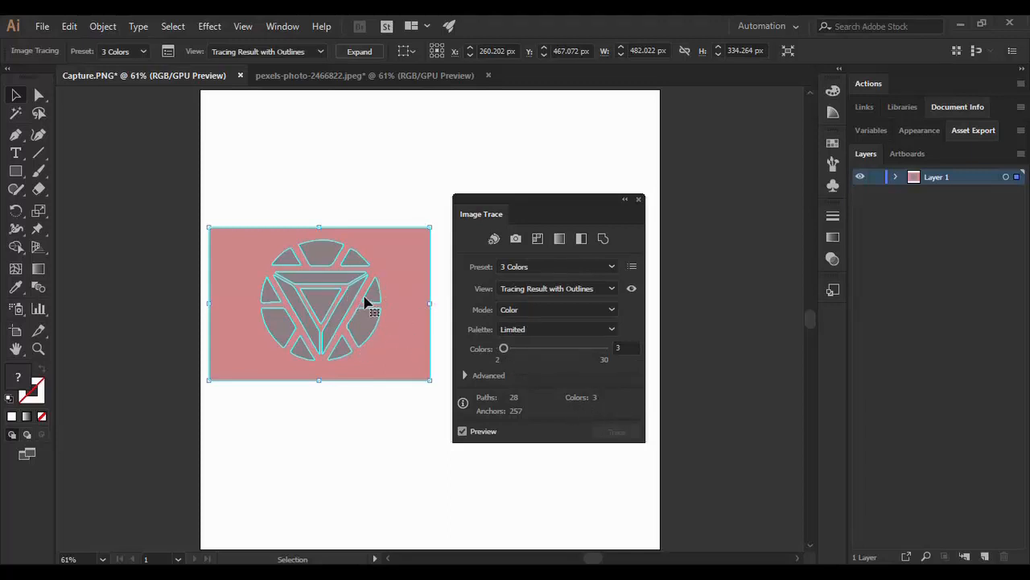
{"action": "left_click", "coordinate": [496, 349]}
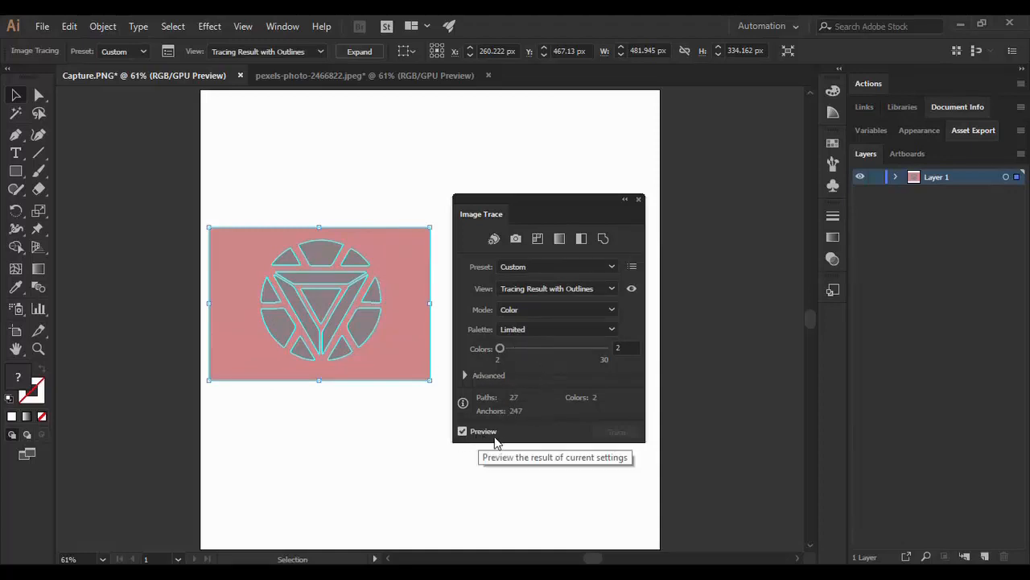
Expand the advanced trace settings and try Paths at 100% and 10% before setting it to 50%
{"action": "left_click", "coordinate": [464, 375]}
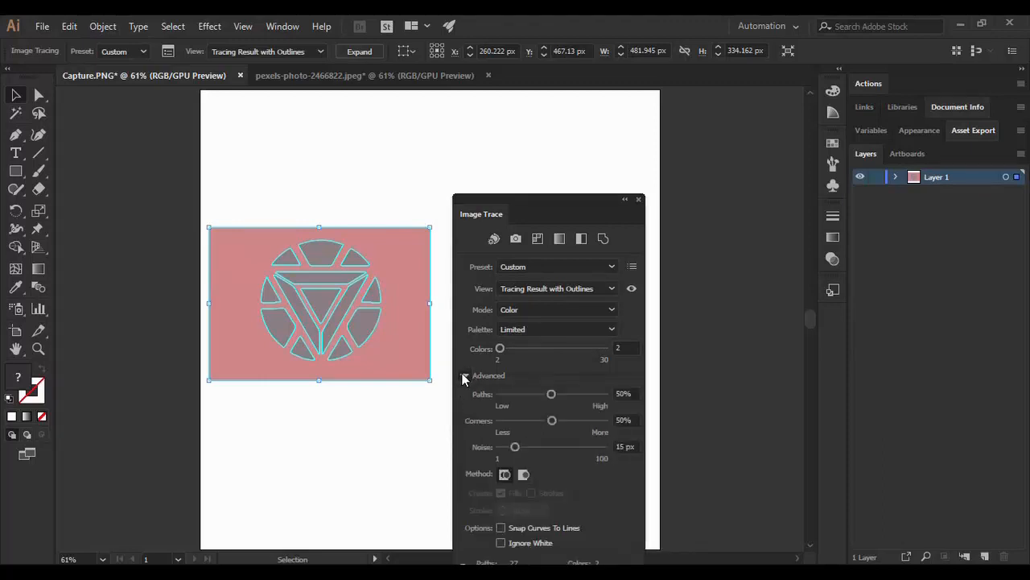
{"action": "left_click_drag", "start_coordinate": [537, 202], "coordinate": [535, 106]}
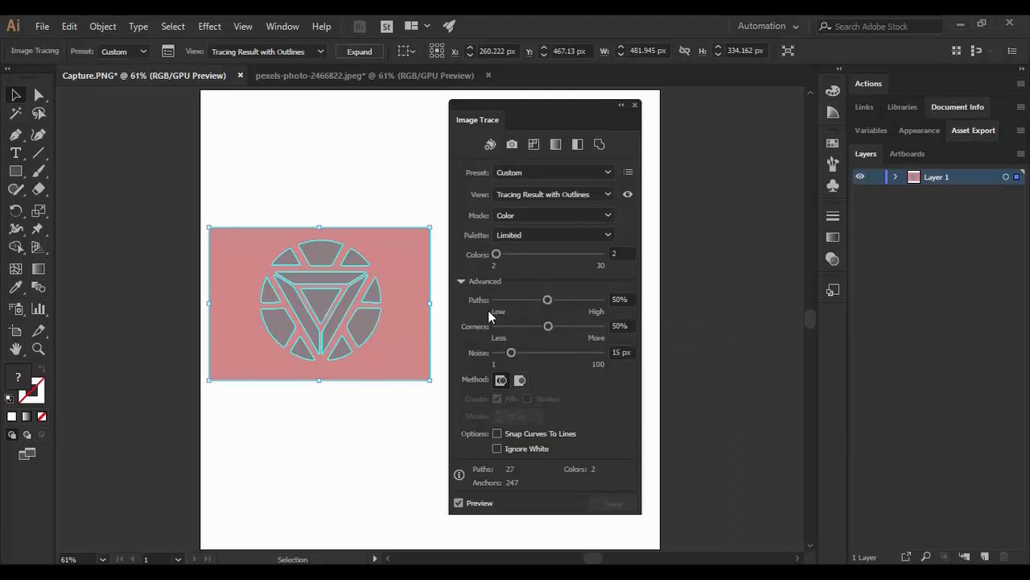
{"action": "left_click_drag", "start_coordinate": [547, 300], "coordinate": [619, 312]}
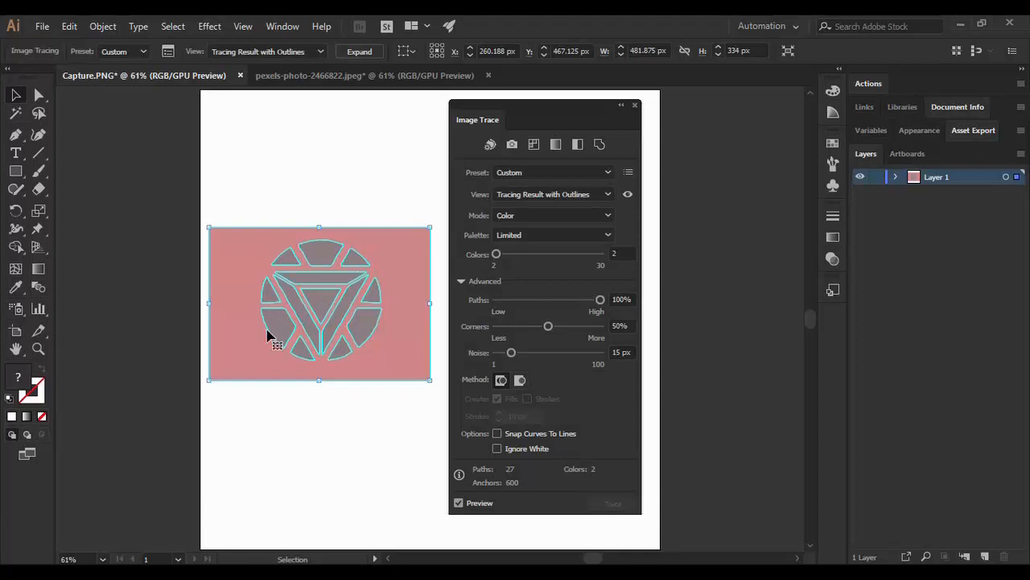
{"action": "scroll", "coordinate": [268, 335], "scroll_direction": "up", "scroll_amount": 5}
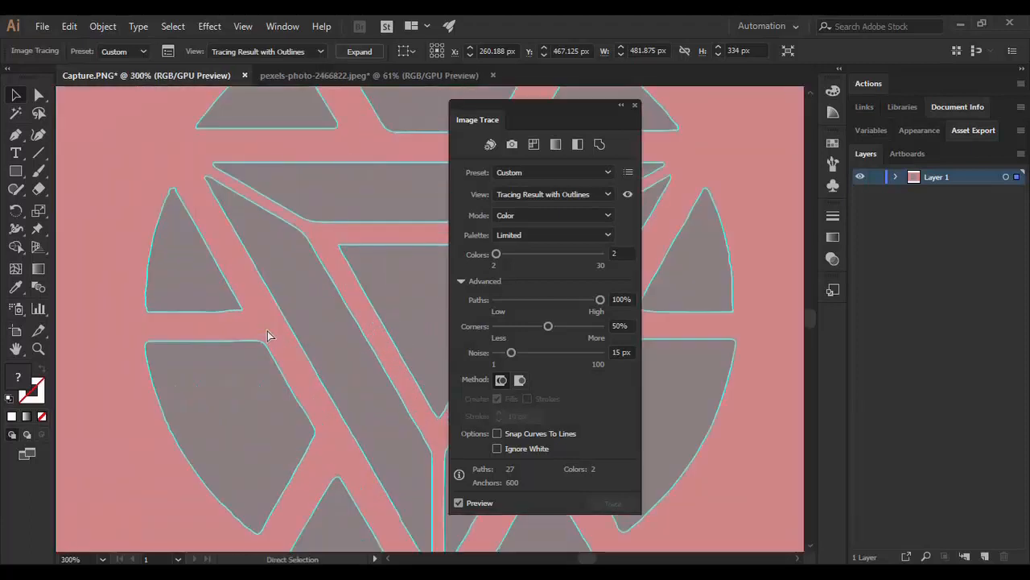
{"action": "scroll", "coordinate": [268, 335], "scroll_direction": "up", "scroll_amount": 1}
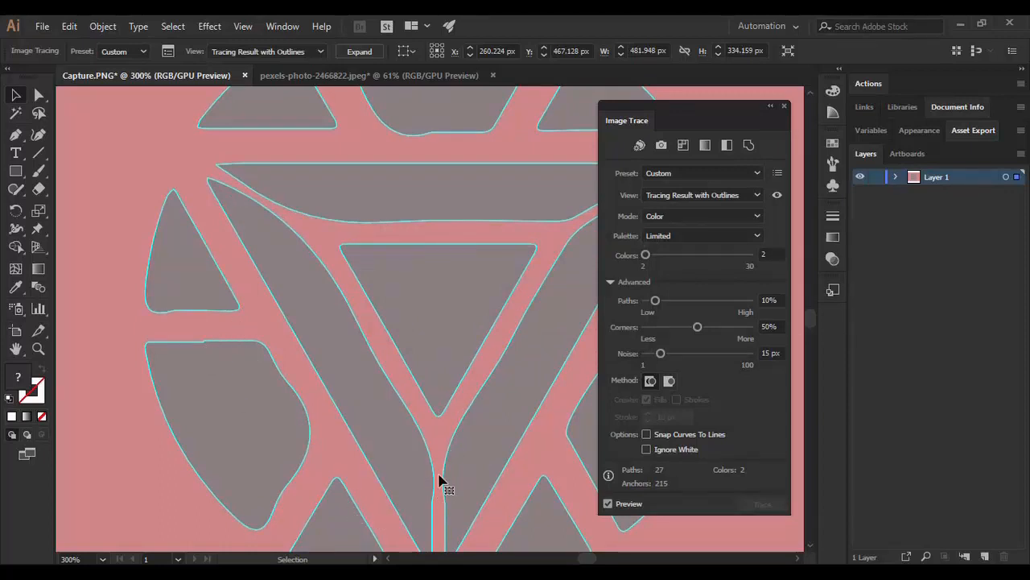
{"action": "left_click_drag", "start_coordinate": [656, 301], "coordinate": [701, 306]}
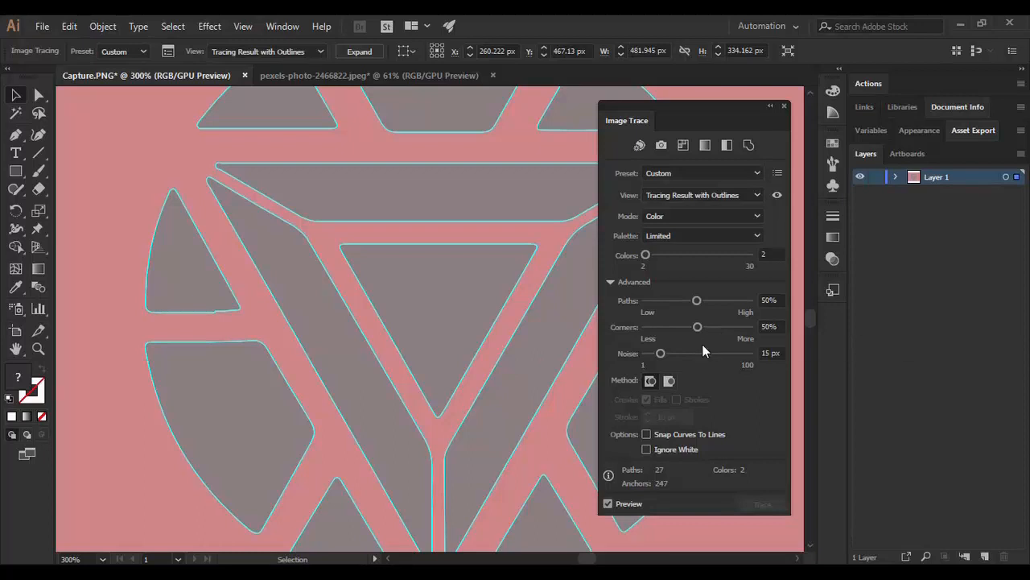
Set the trace's Noise to 1 px and Corners to 20%, and close the Image Trace settings
{"action": "left_click_drag", "start_coordinate": [660, 354], "coordinate": [632, 364]}
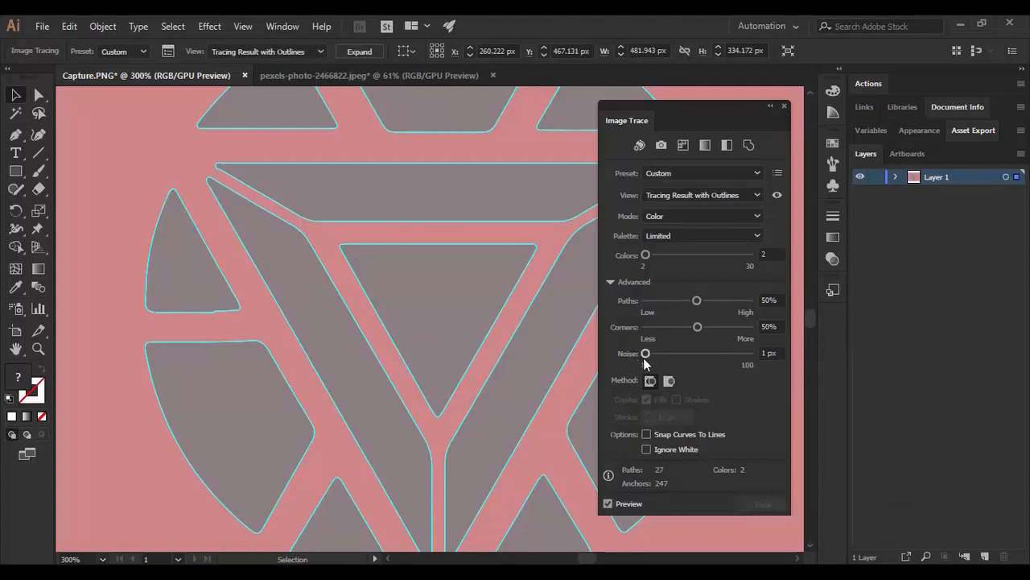
{"action": "left_click_drag", "start_coordinate": [697, 327], "coordinate": [667, 328]}
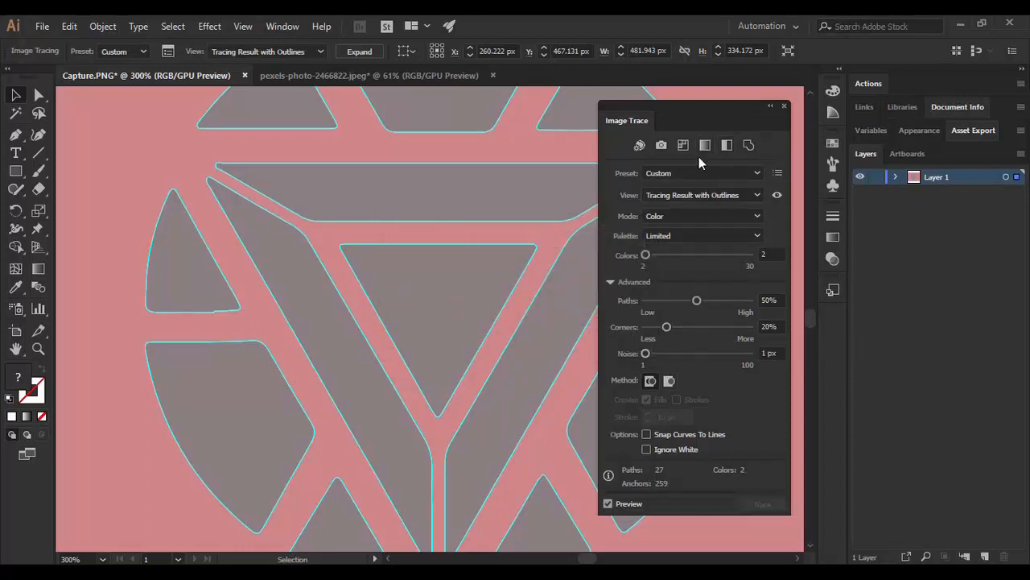
{"action": "left_click", "coordinate": [786, 108]}
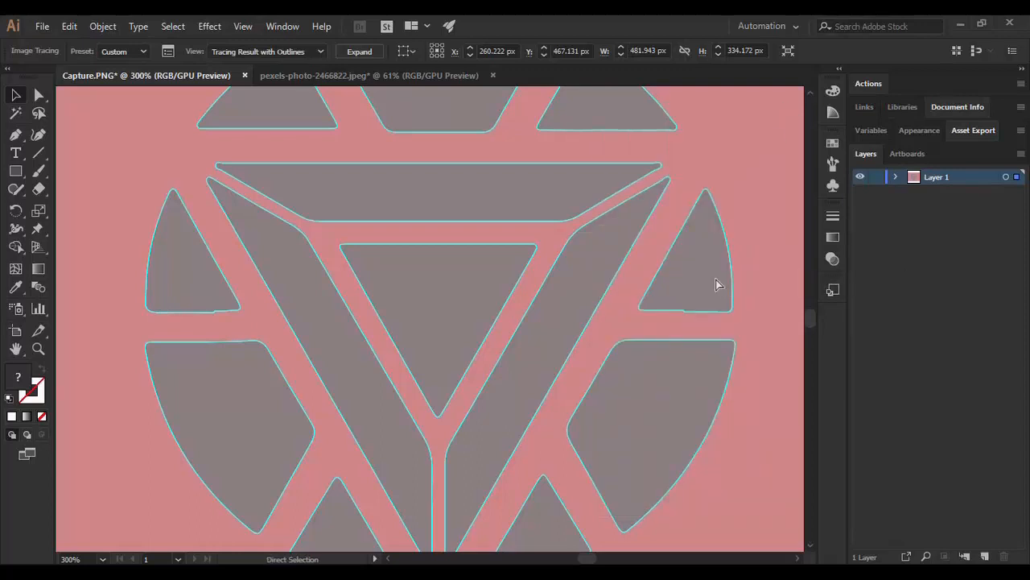
Move the traced arc reactor image to the middle of the artboard
{"action": "key", "text": "ctrl+0"}
{"action": "left_click_drag", "start_coordinate": [378, 243], "coordinate": [495, 239]}
{"action": "left_click", "coordinate": [414, 395]}
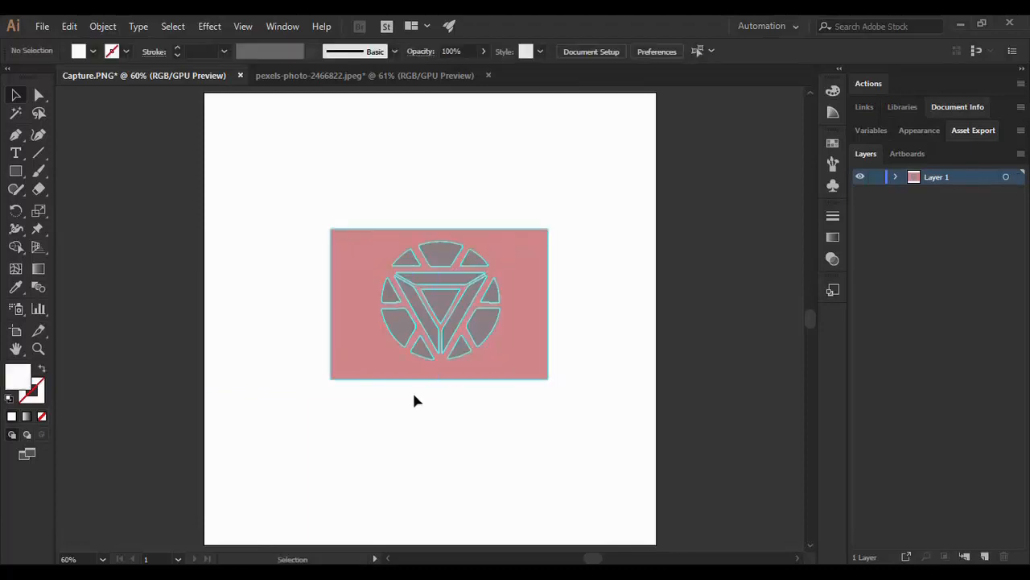
{"action": "key", "text": "ctrl+z"}
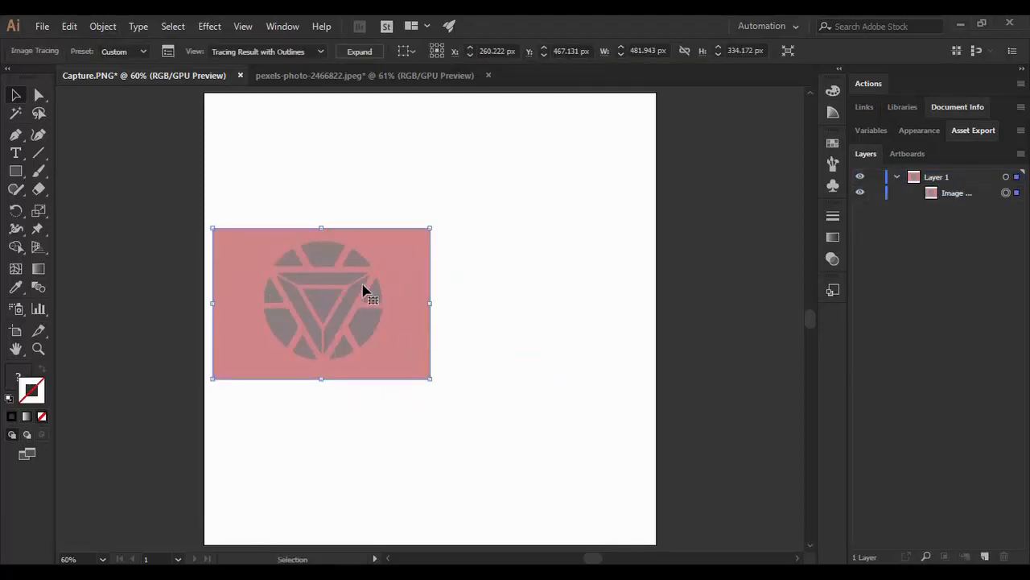
{"action": "left_click_drag", "start_coordinate": [355, 248], "coordinate": [462, 259]}
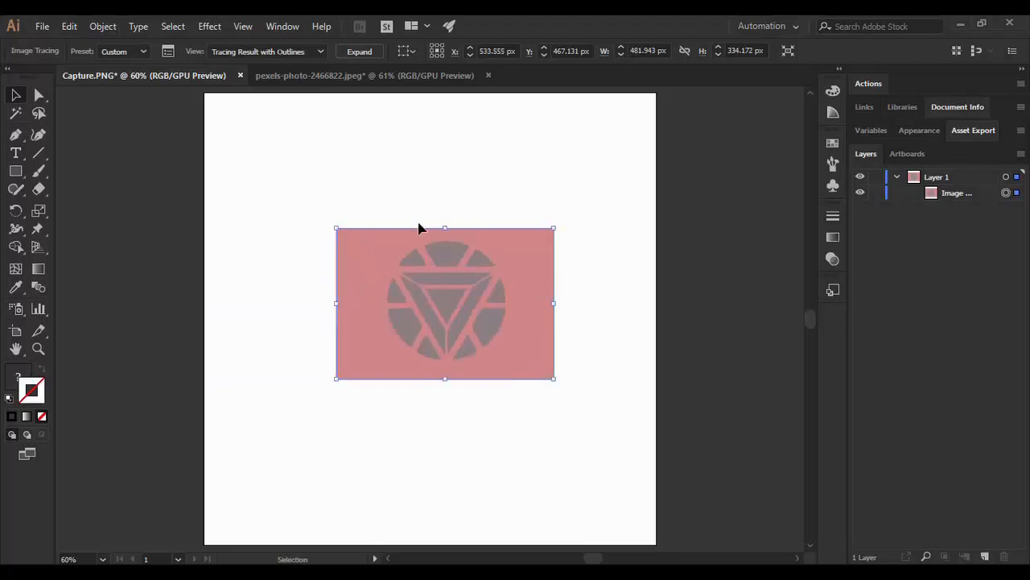
Expand the tracing with Object and Fill enabled and move the expanded artwork slightly upward
{"action": "left_click", "coordinate": [95, 29]}
{"action": "left_click", "coordinate": [188, 170]}
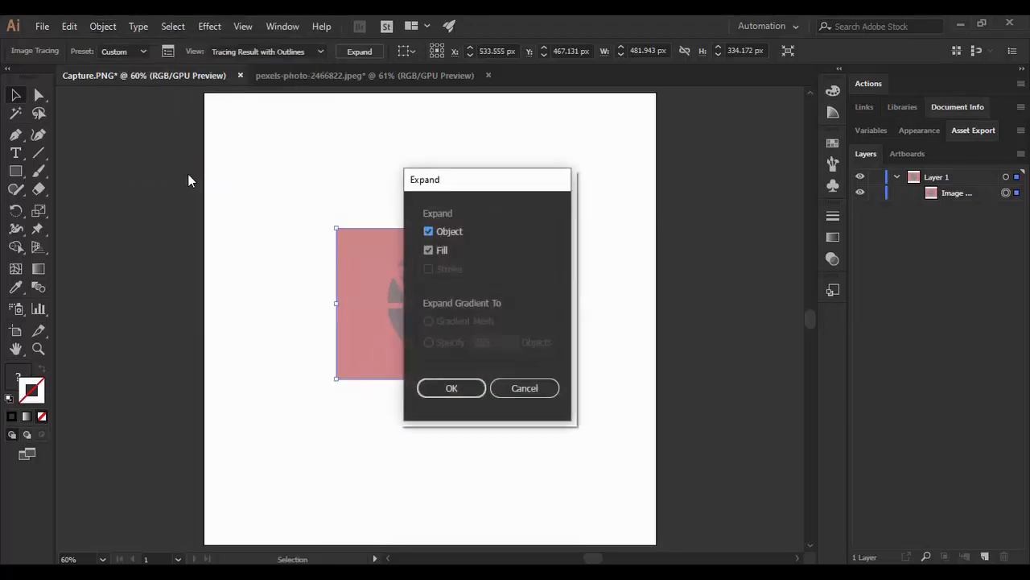
{"action": "left_click", "coordinate": [445, 391]}
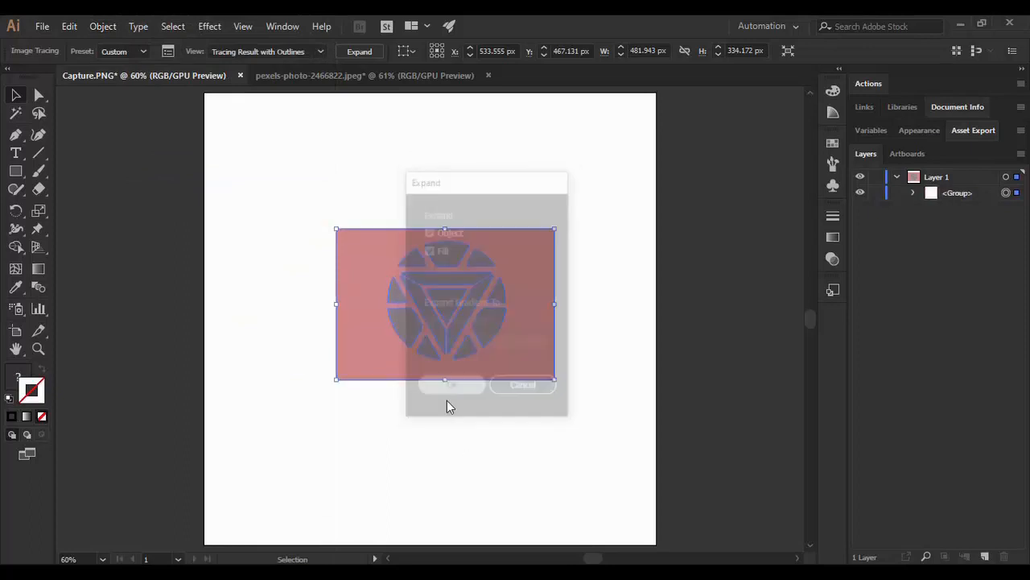
{"action": "left_click", "coordinate": [500, 458]}
{"action": "mouse_move", "coordinate": [526, 336]}
{"action": "left_mouse_down"}
{"action": "mouse_move", "coordinate": [535, 406]}
{"action": "mouse_move", "coordinate": [523, 287]}
{"action": "mouse_move", "coordinate": [529, 317]}
{"action": "left_mouse_up"}
{"action": "left_click", "coordinate": [614, 326]}
Ungroup the expanded arc reactor artwork down to its individual paths and select the red background compound path
{"action": "left_click", "coordinate": [493, 325]}
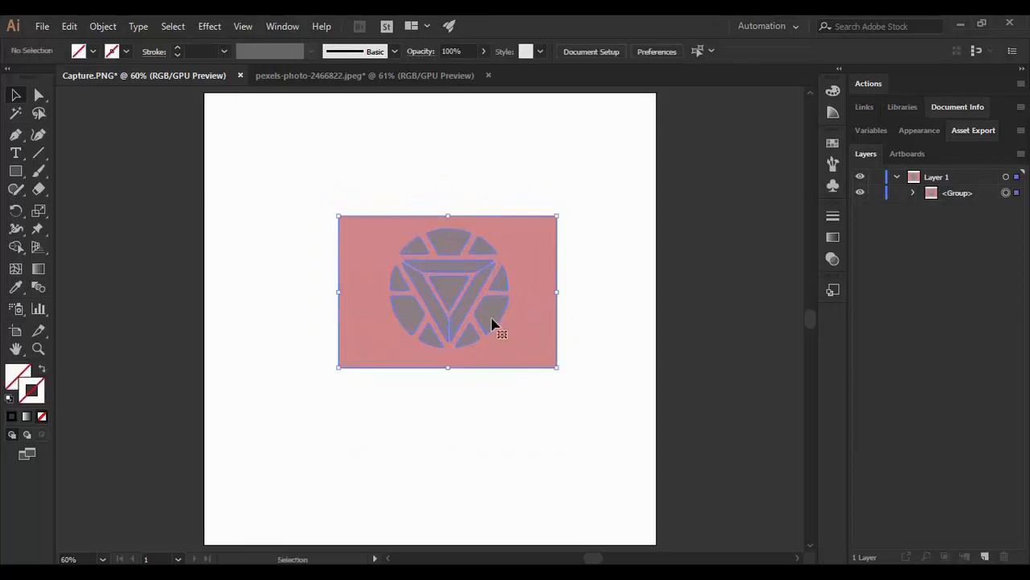
{"action": "right_click", "coordinate": [492, 325]}
{"action": "left_click", "coordinate": [556, 444]}
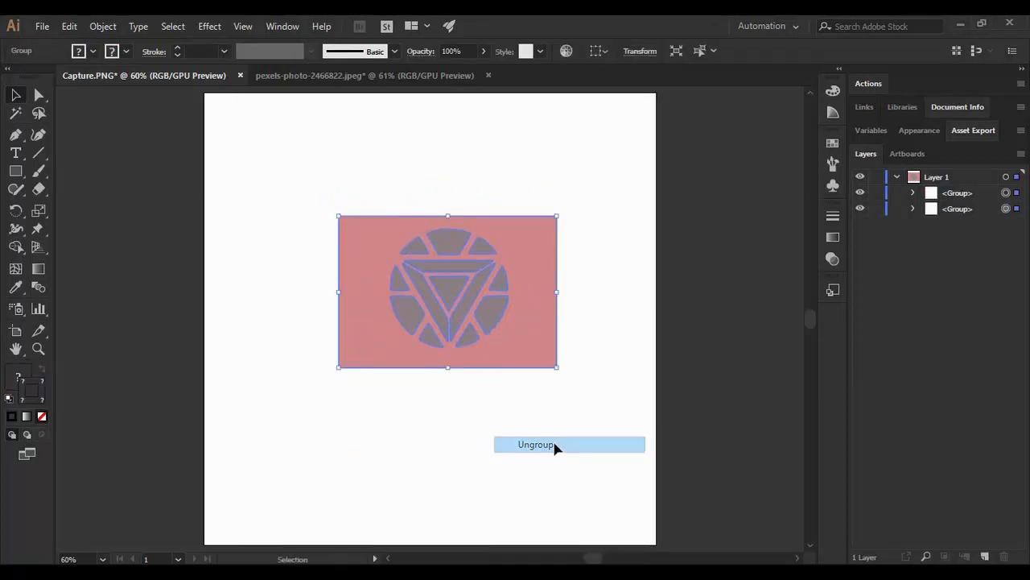
{"action": "left_click", "coordinate": [609, 384]}
{"action": "left_click", "coordinate": [544, 313]}
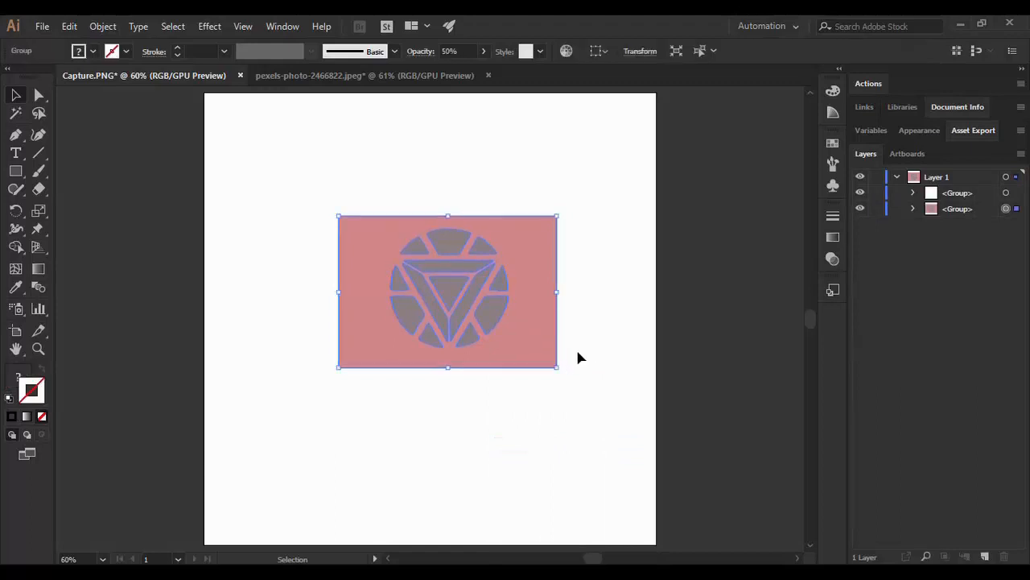
{"action": "left_click", "coordinate": [596, 282]}
{"action": "left_click", "coordinate": [493, 314]}
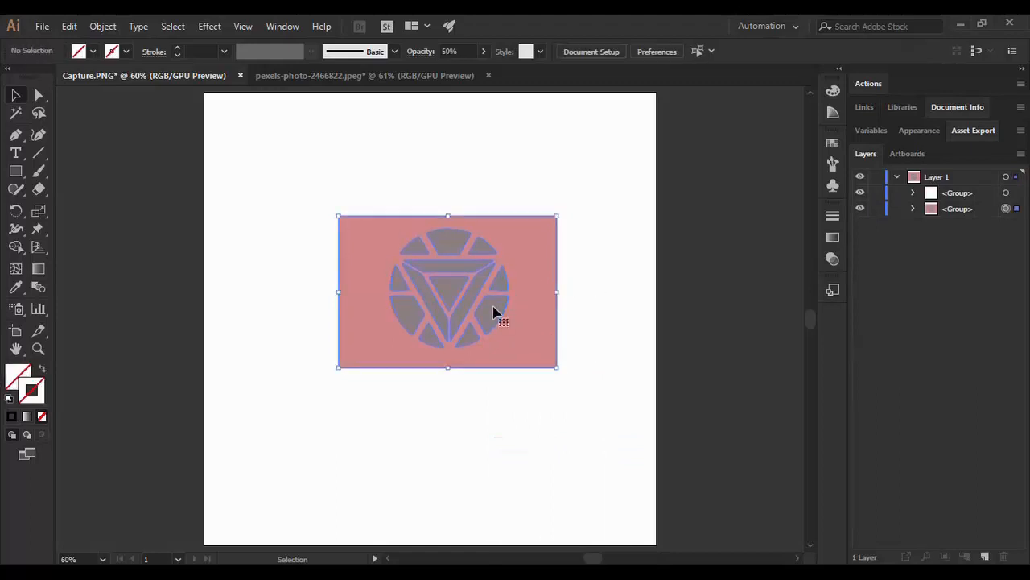
{"action": "right_click", "coordinate": [520, 273]}
{"action": "left_click", "coordinate": [580, 393]}
{"action": "left_click", "coordinate": [598, 279]}
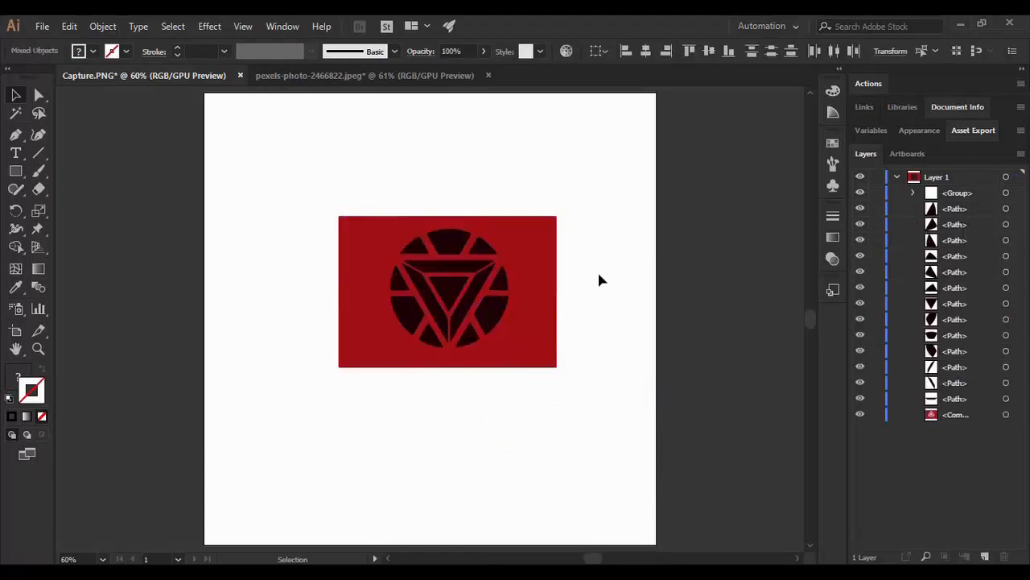
{"action": "left_click", "coordinate": [537, 286]}
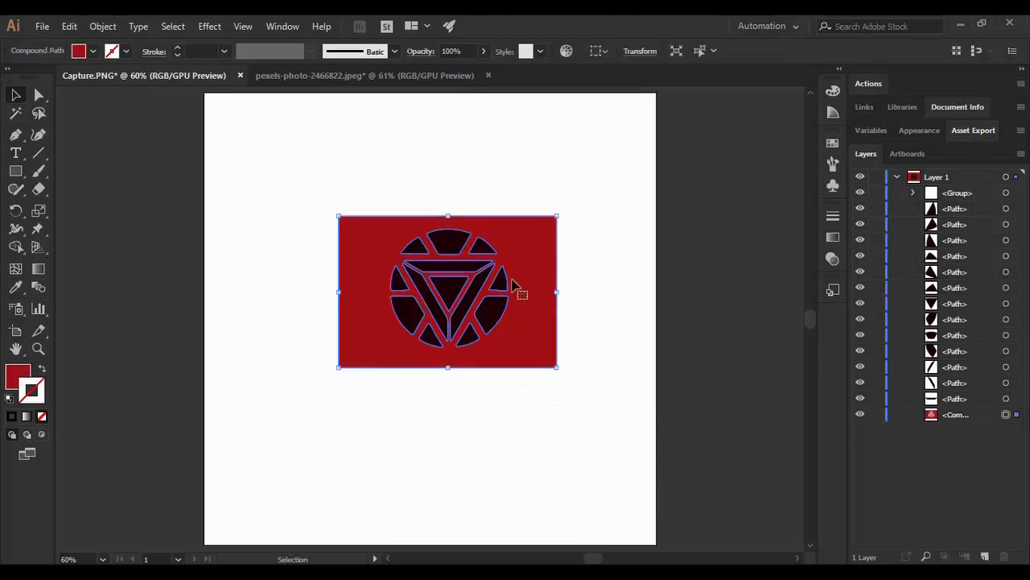
Delete the red background compound path behind the arc reactor pieces
{"action": "right_click", "coordinate": [505, 282]}
{"action": "left_click", "coordinate": [612, 249]}
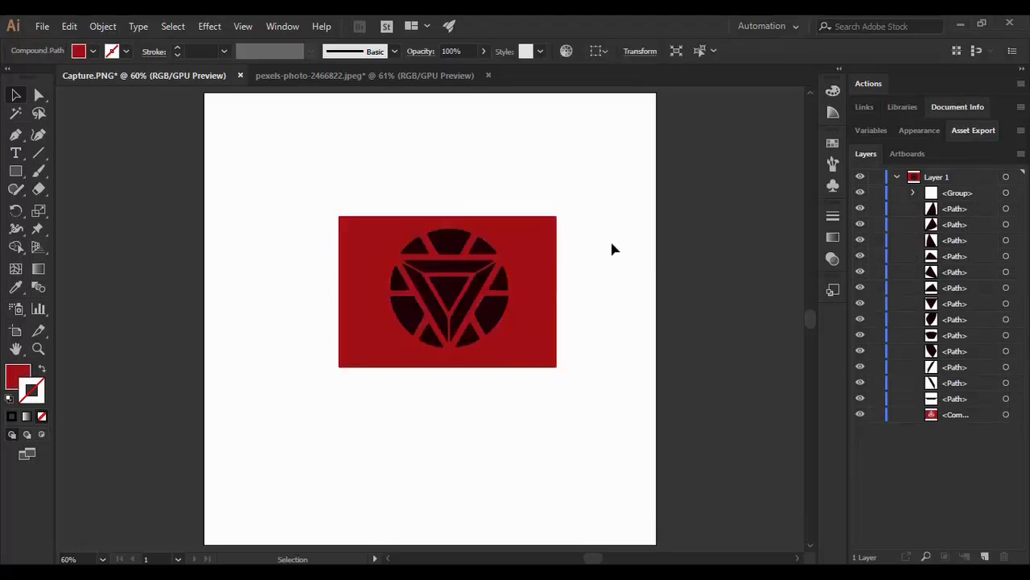
{"action": "left_click", "coordinate": [541, 255]}
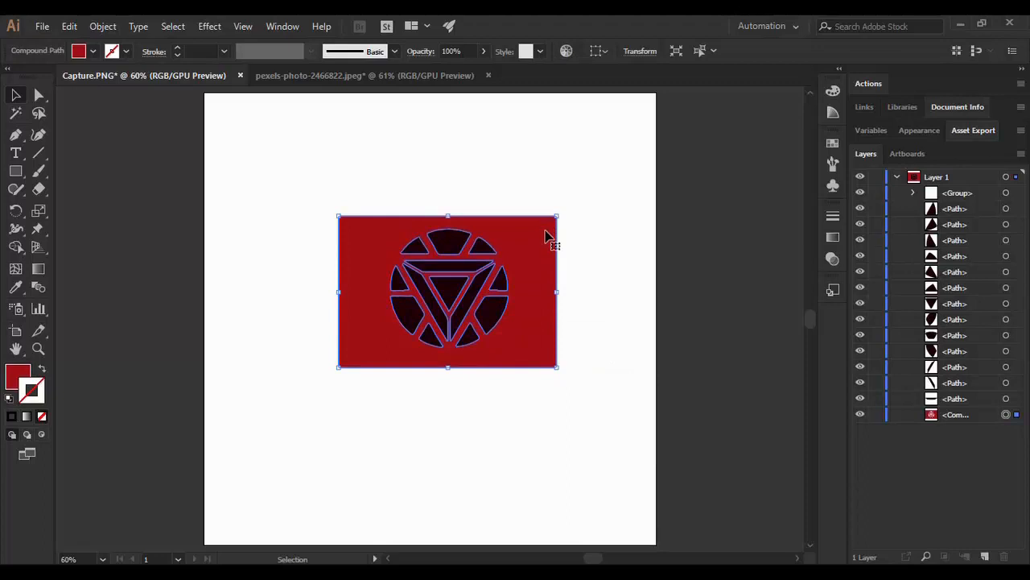
{"action": "left_click", "coordinate": [957, 414]}
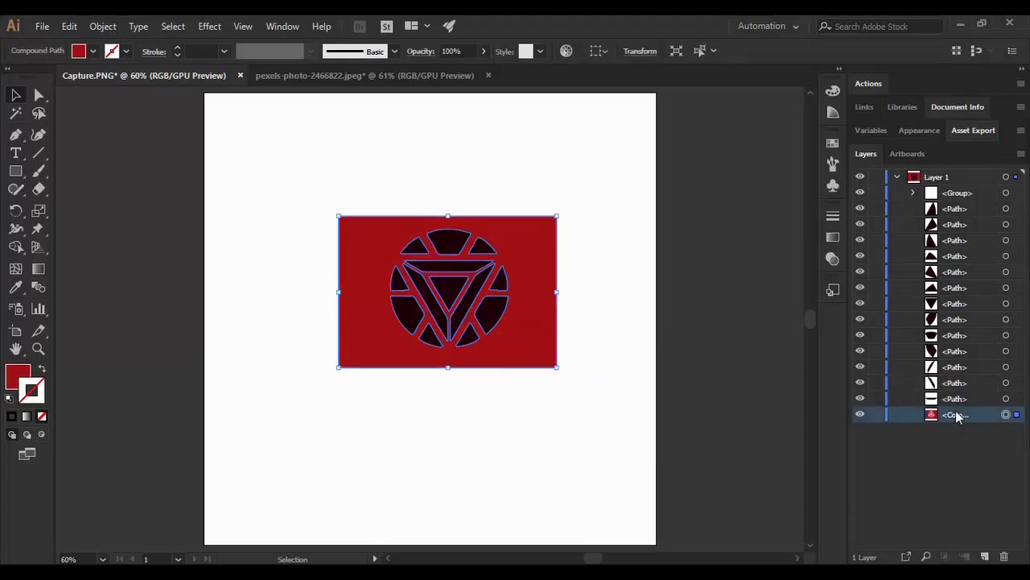
{"action": "key", "text": "Delete"}
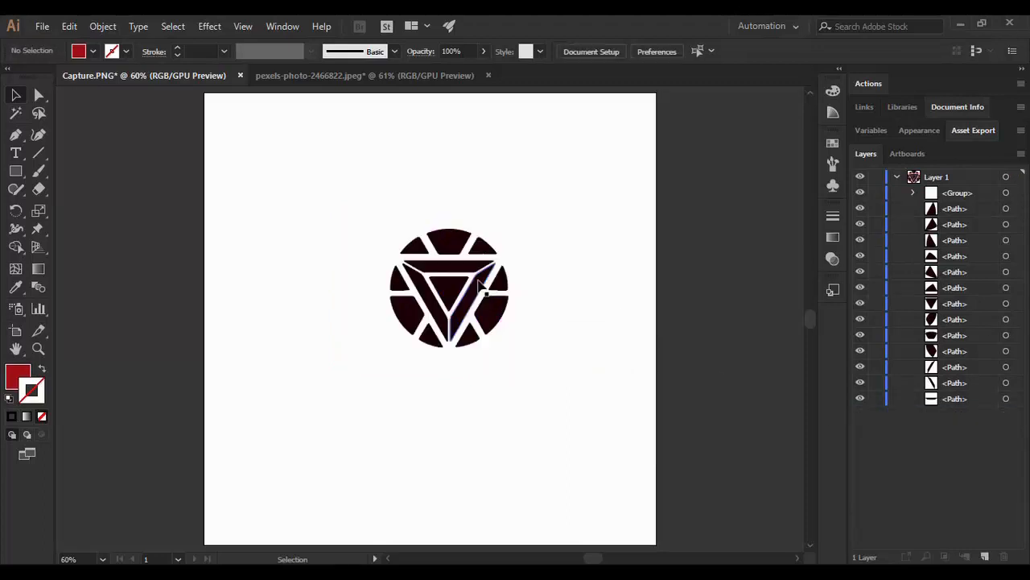
Select all the dark arc reactor pieces and scale them up proportionally to about twice their size
{"action": "left_click", "coordinate": [503, 315]}
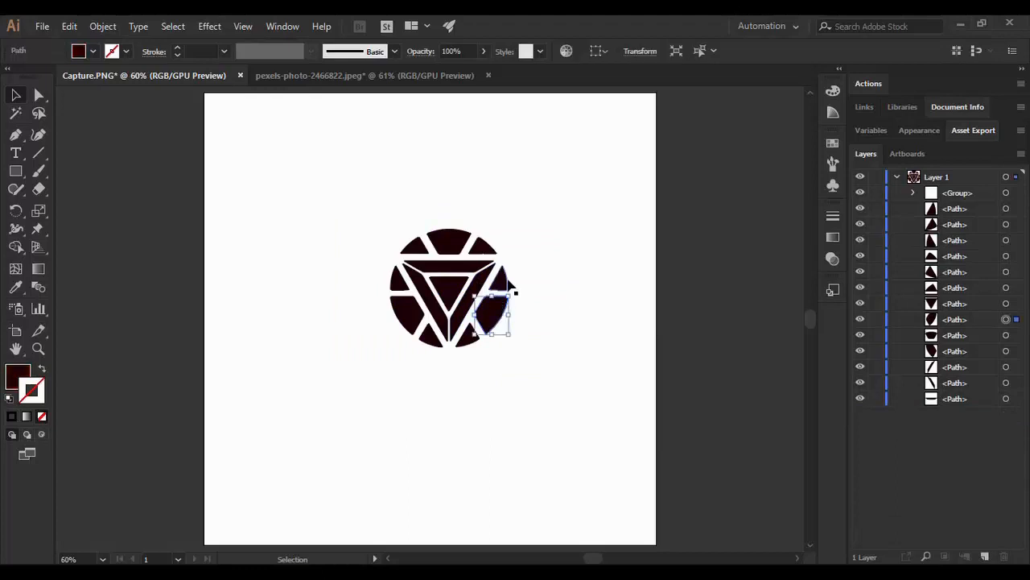
{"action": "left_click", "coordinate": [502, 280]}
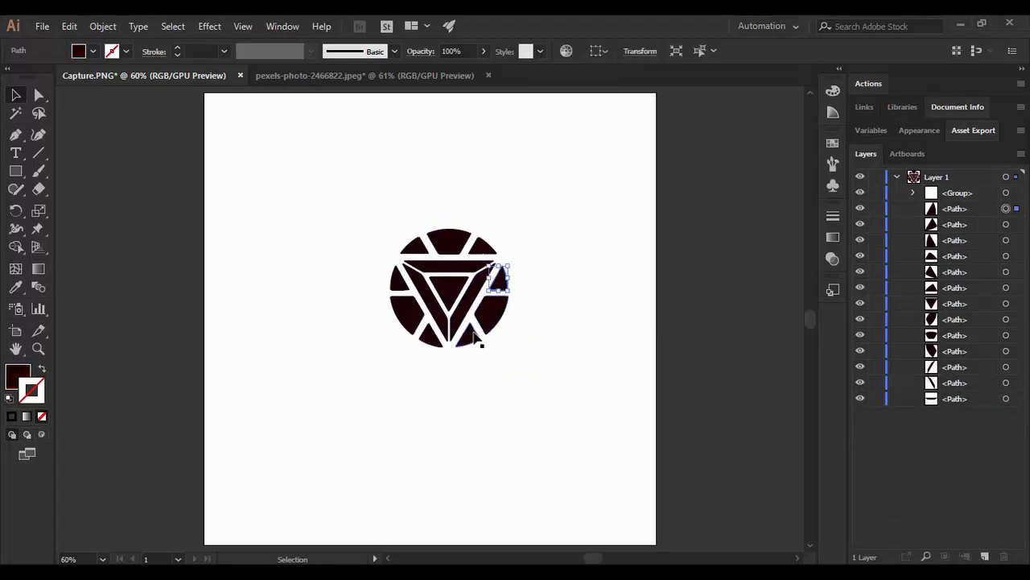
{"action": "left_click", "coordinate": [429, 337]}
{"action": "left_click_drag", "start_coordinate": [322, 187], "coordinate": [590, 402]}
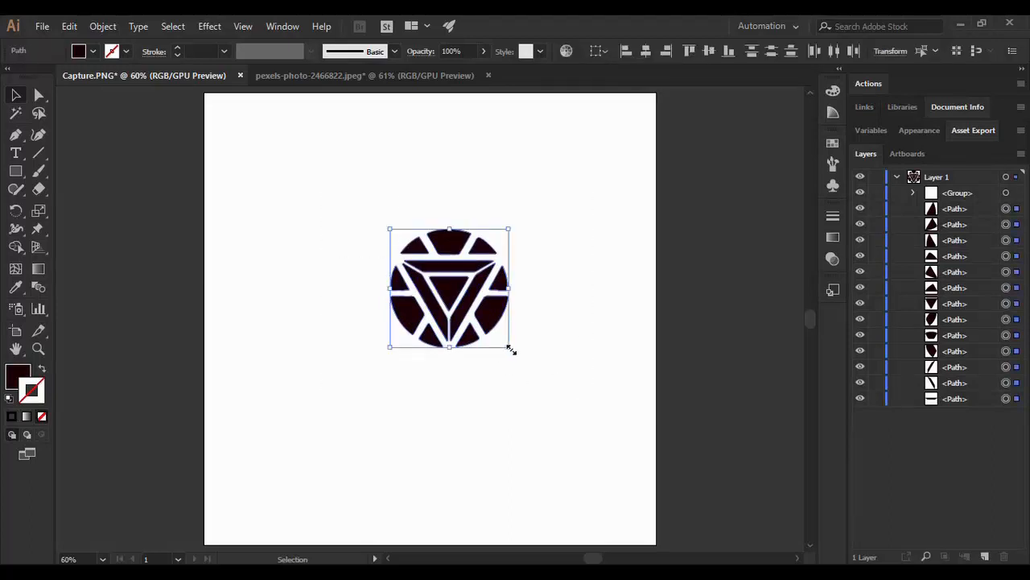
{"action": "key", "text": "ctrl+space"}
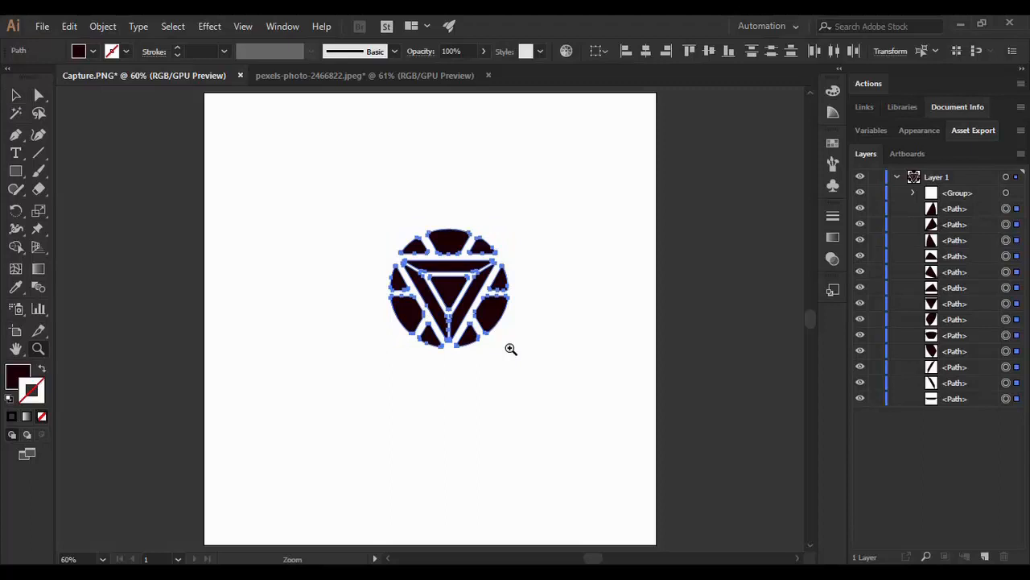
{"action": "left_click", "coordinate": [561, 376]}
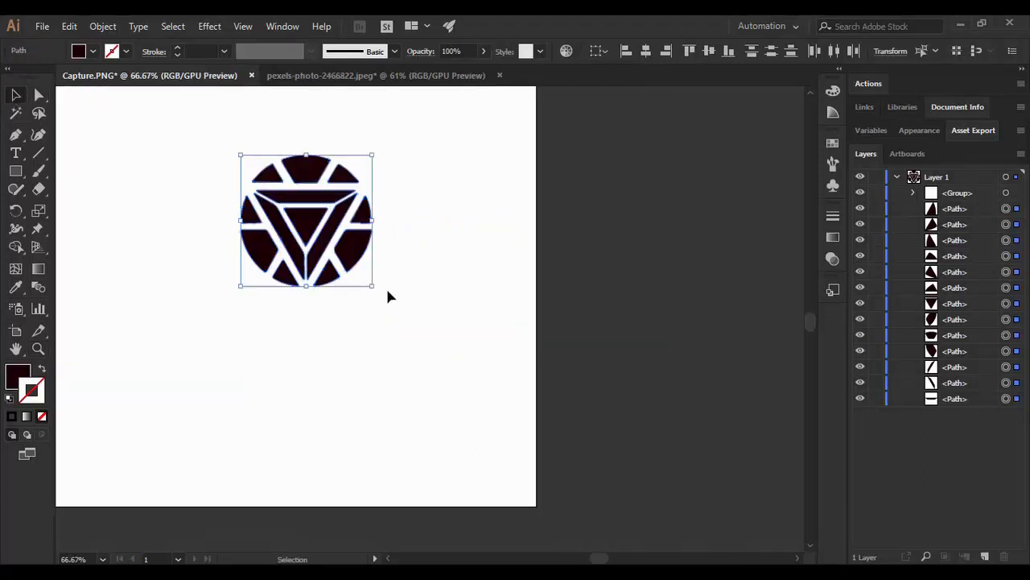
{"action": "left_click_drag", "start_coordinate": [373, 285], "coordinate": [542, 411]}
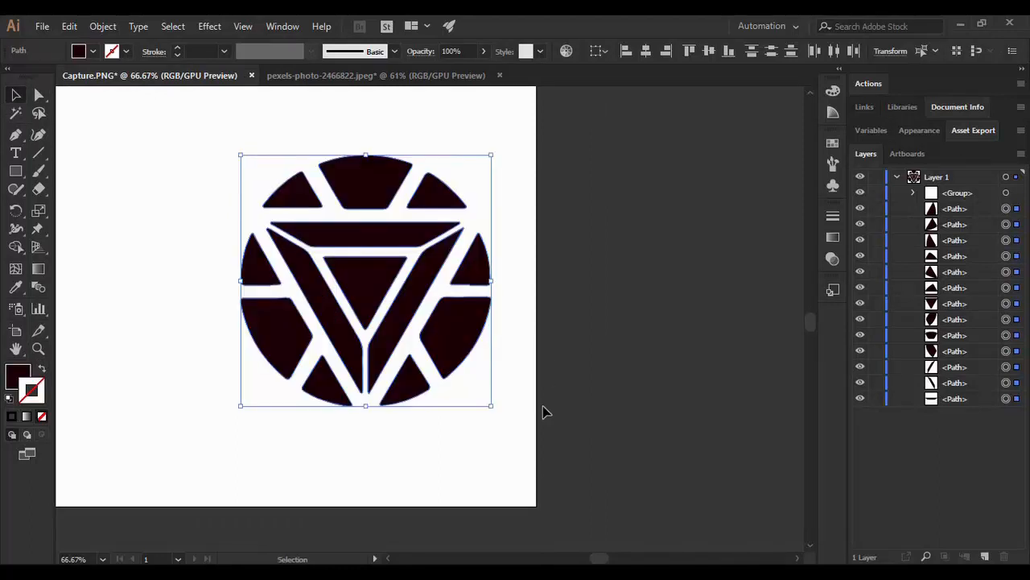
Move the enlarged arc reactor up and left to about the horizontal middle of the artboard, and deselect it
{"action": "left_click_drag", "start_coordinate": [599, 557], "coordinate": [595, 557]}
{"action": "left_click_drag", "start_coordinate": [810, 322], "coordinate": [810, 318]}
{"action": "key", "text": "ctrl+0"}
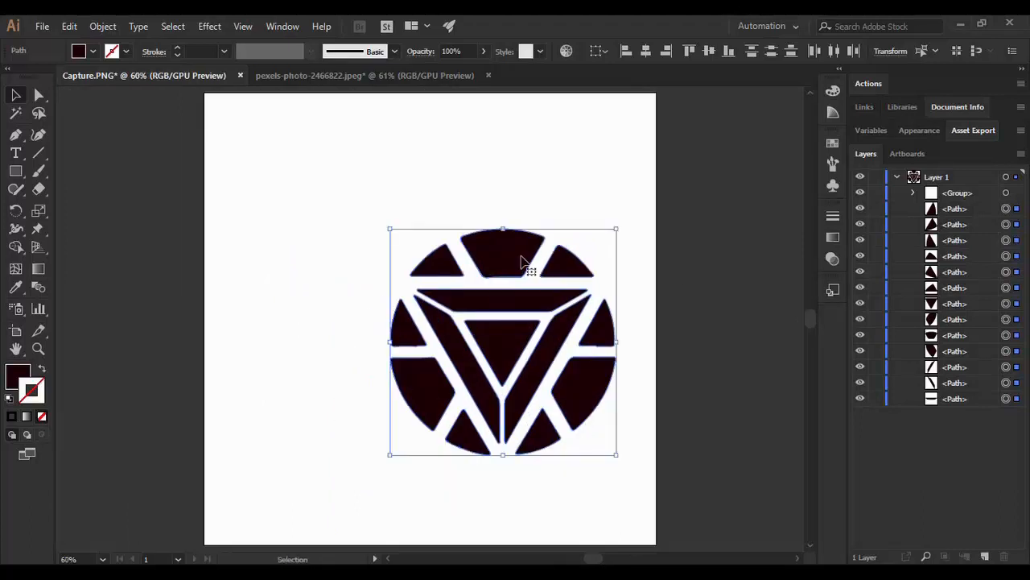
{"action": "left_click_drag", "start_coordinate": [522, 260], "coordinate": [453, 212]}
{"action": "left_click", "coordinate": [600, 310]}
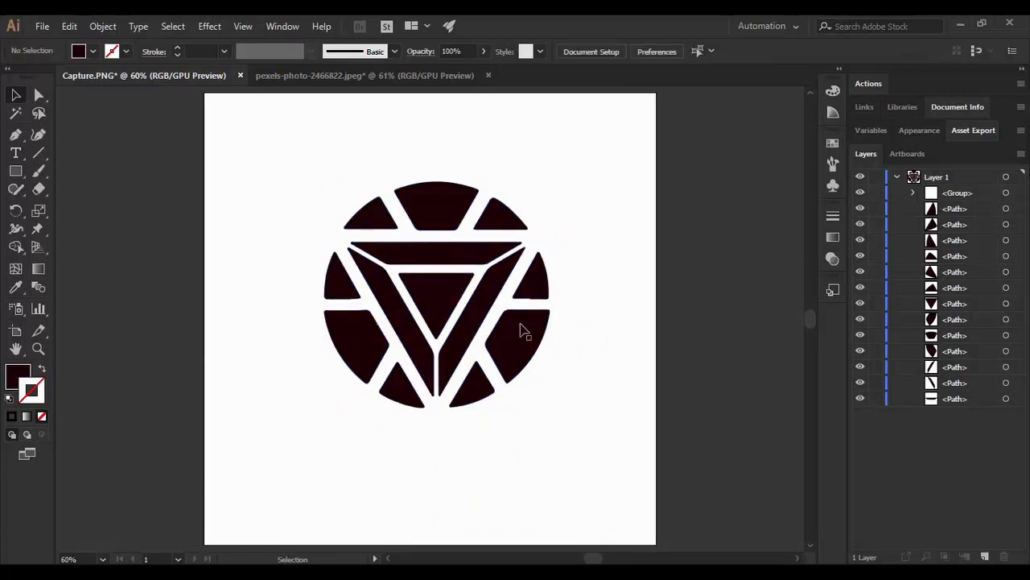
Fill the small bottom segment just right of the arc reactor's centre with black (000000)
{"action": "left_click", "coordinate": [471, 387]}
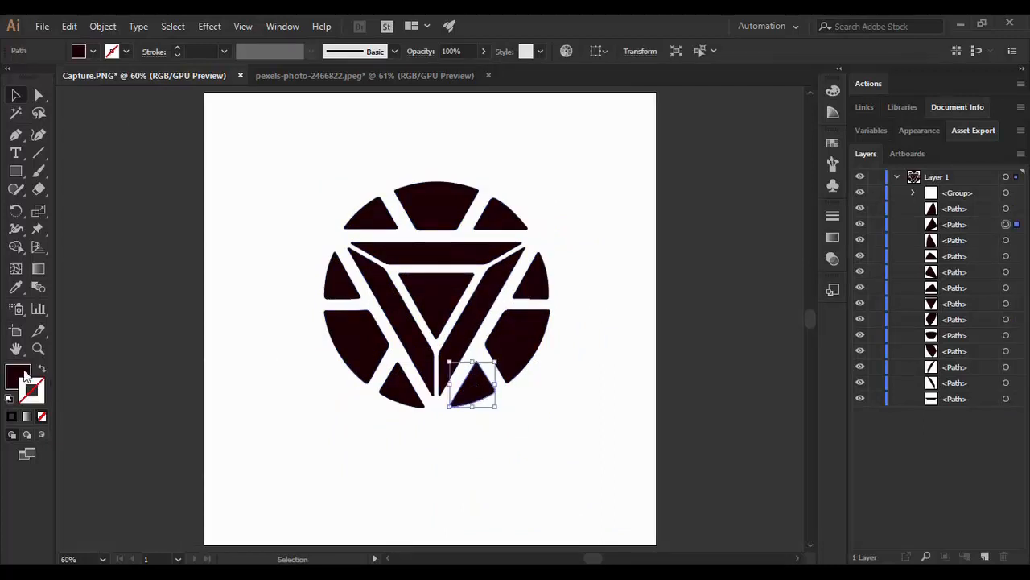
{"action": "left_click", "coordinate": [12, 417]}
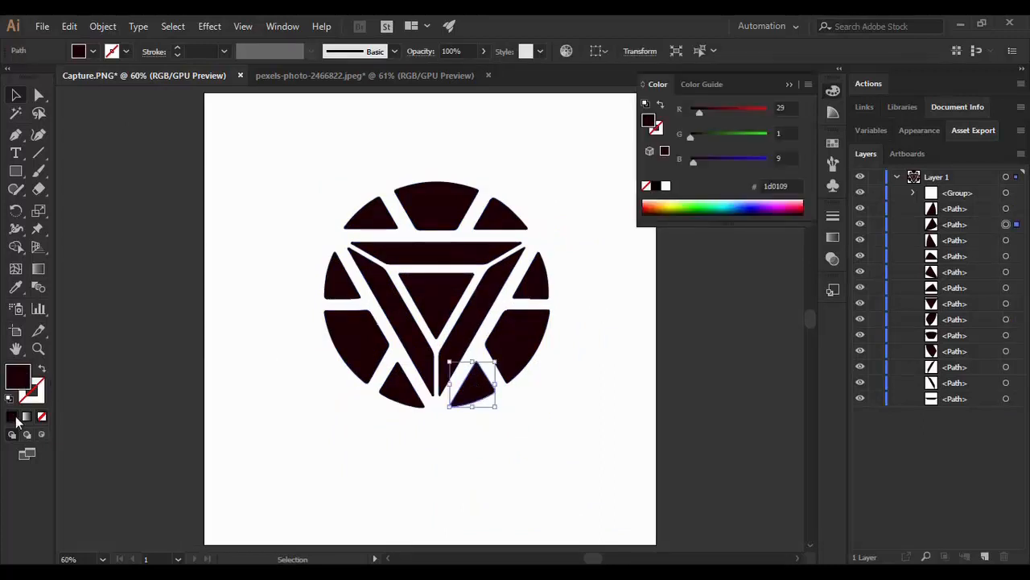
{"action": "left_click", "coordinate": [658, 187]}
{"action": "left_click", "coordinate": [569, 345]}
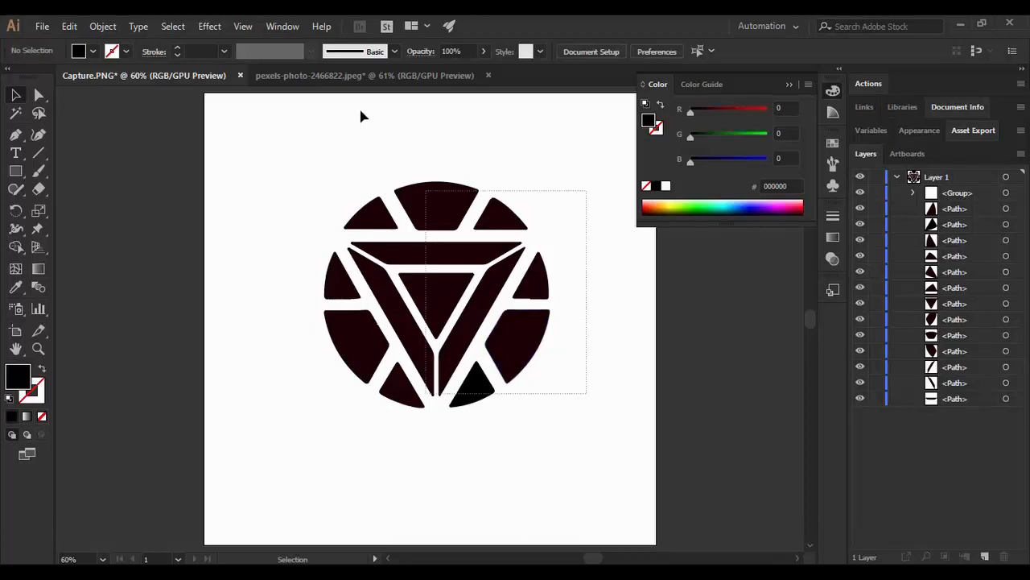
Apply the black segment's fill to all the arc reactor pieces with the Eyedropper and close the color settings
{"action": "key", "text": "ctrl+a"}
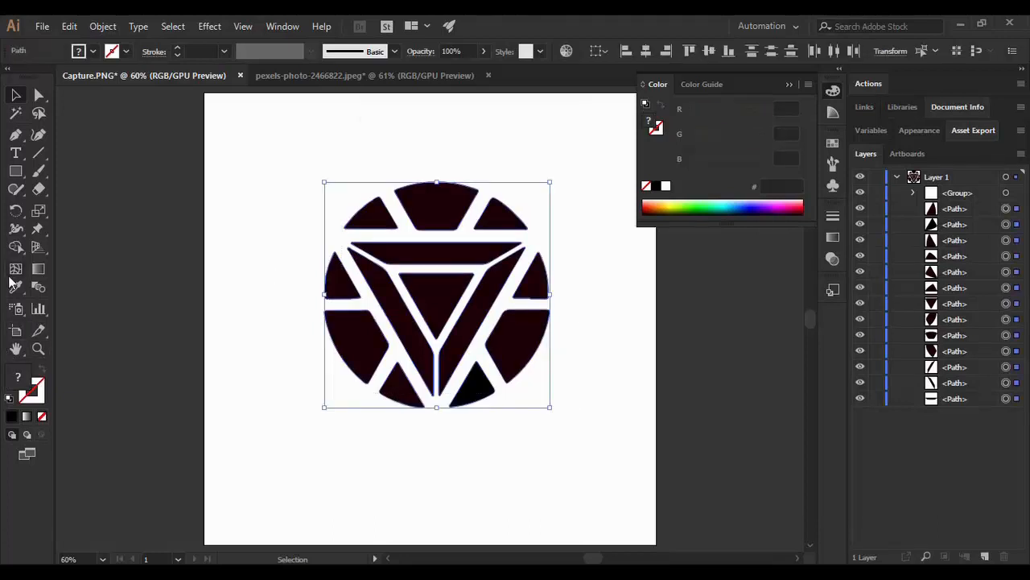
{"action": "left_click", "coordinate": [14, 286]}
{"action": "left_click", "coordinate": [477, 375]}
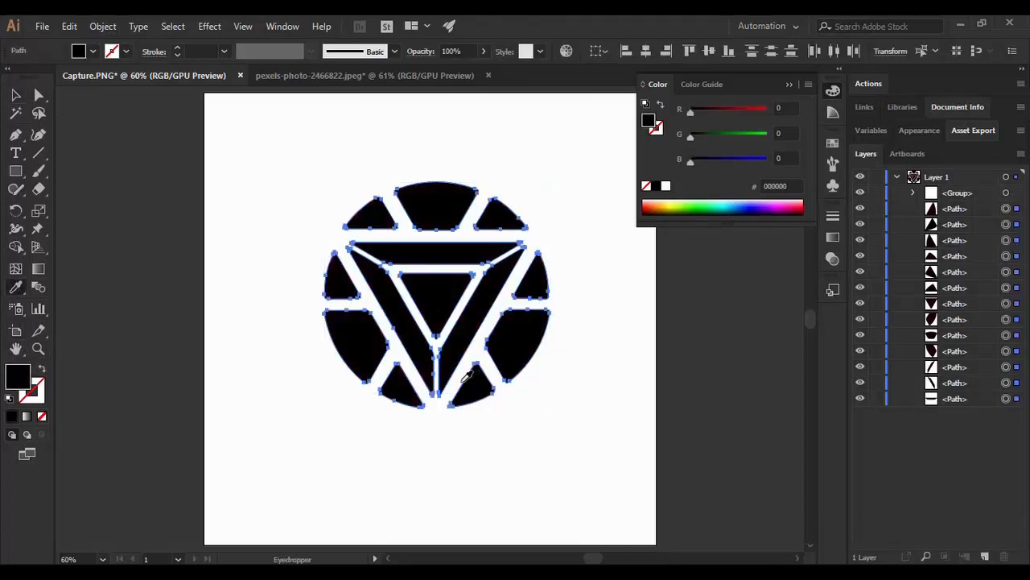
{"action": "left_click", "coordinate": [15, 95]}
{"action": "left_click", "coordinate": [545, 379]}
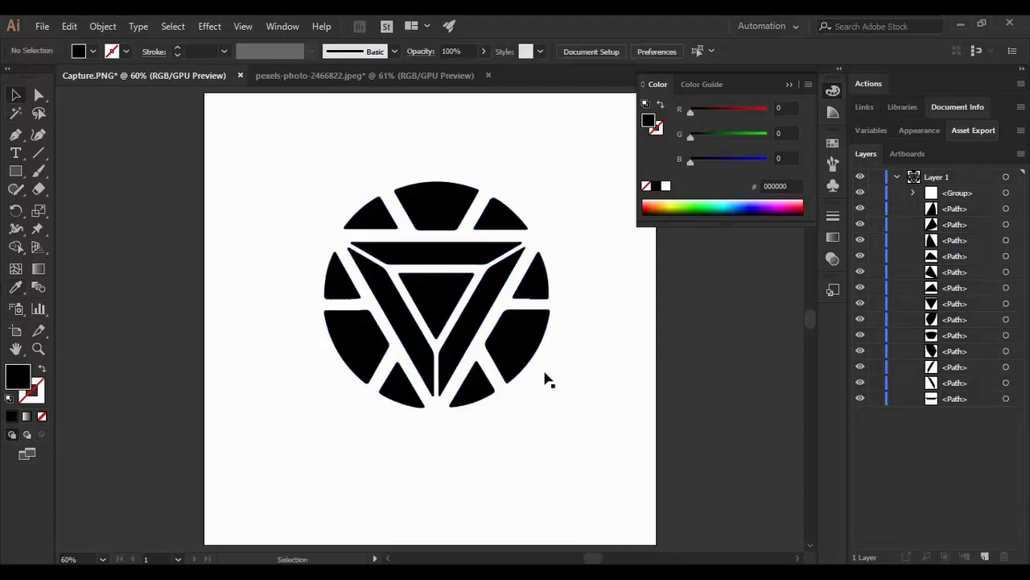
{"action": "left_click", "coordinate": [790, 84]}
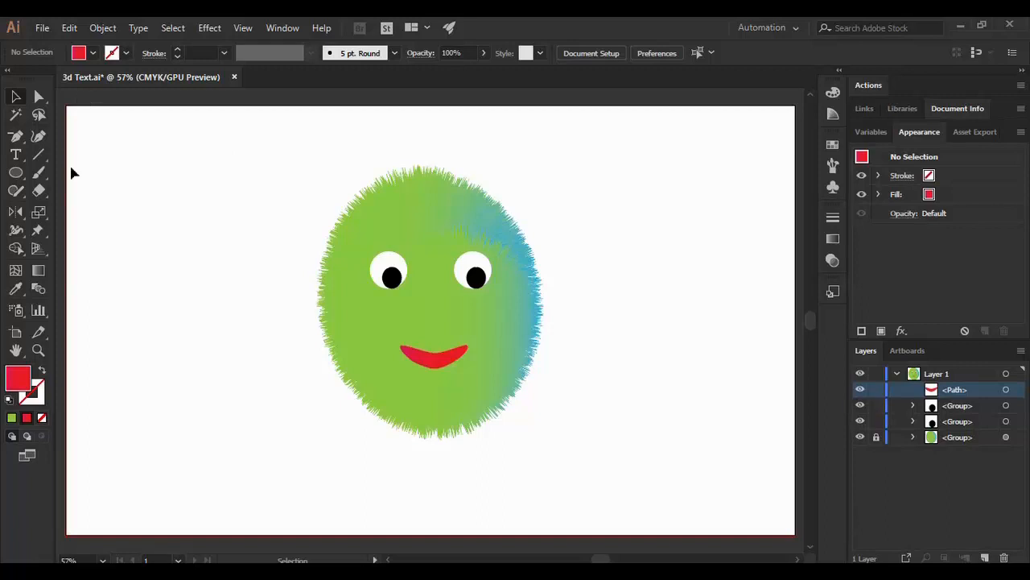
Create a new 1000 x 1000 px document named Fur Monster
{"action": "left_click", "coordinate": [42, 28]}
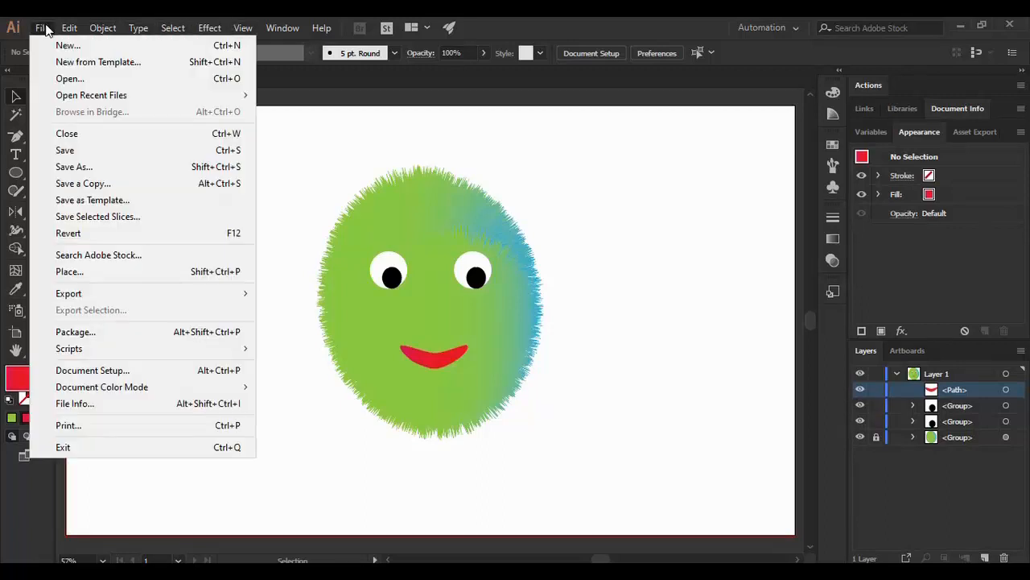
{"action": "left_click", "coordinate": [352, 165]}
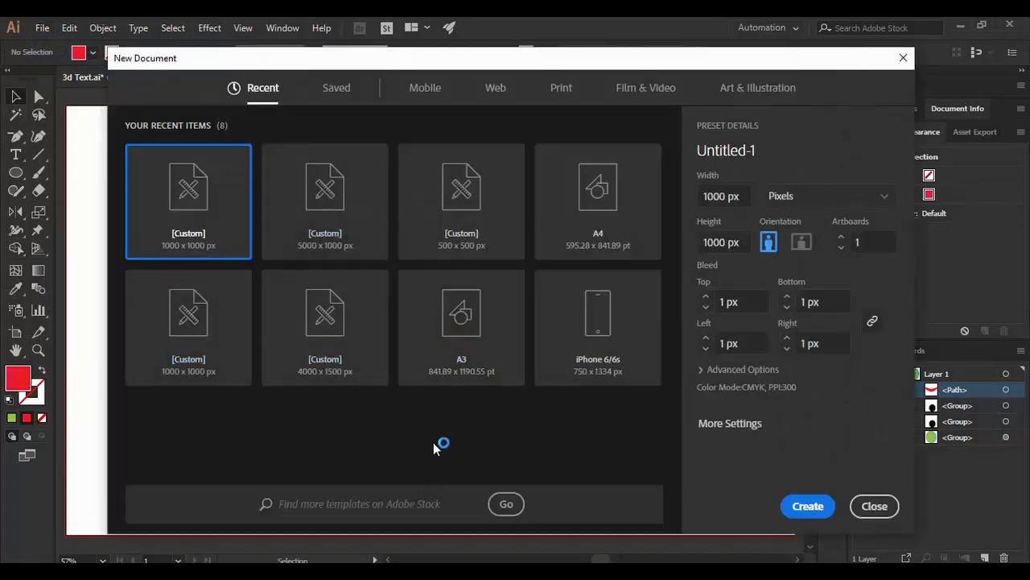
{"action": "left_click", "coordinate": [747, 149]}
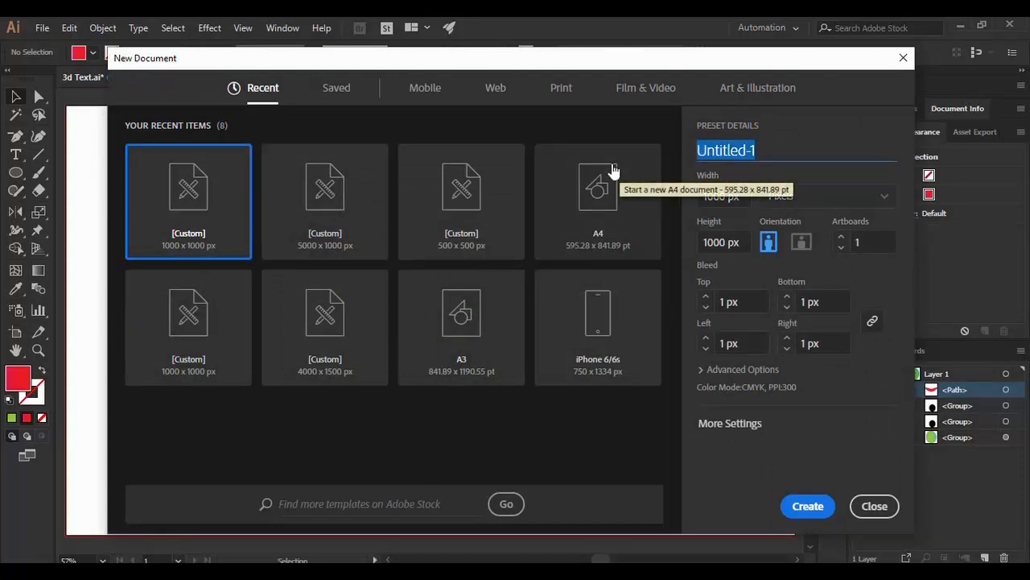
{"action": "type", "text": "Fur"}
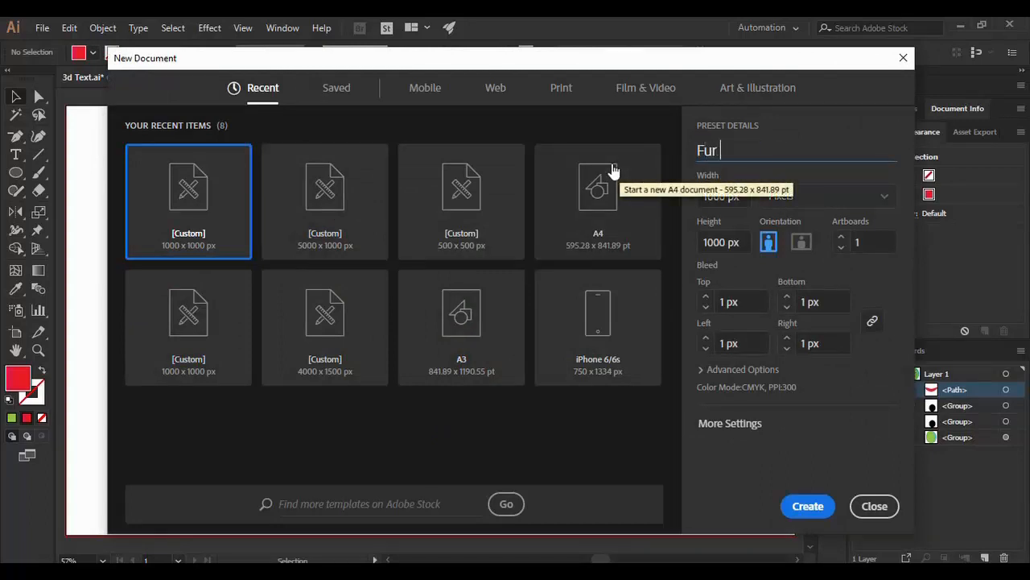
{"action": "type", "text": " Monster"}
{"action": "key", "text": "Escape"}
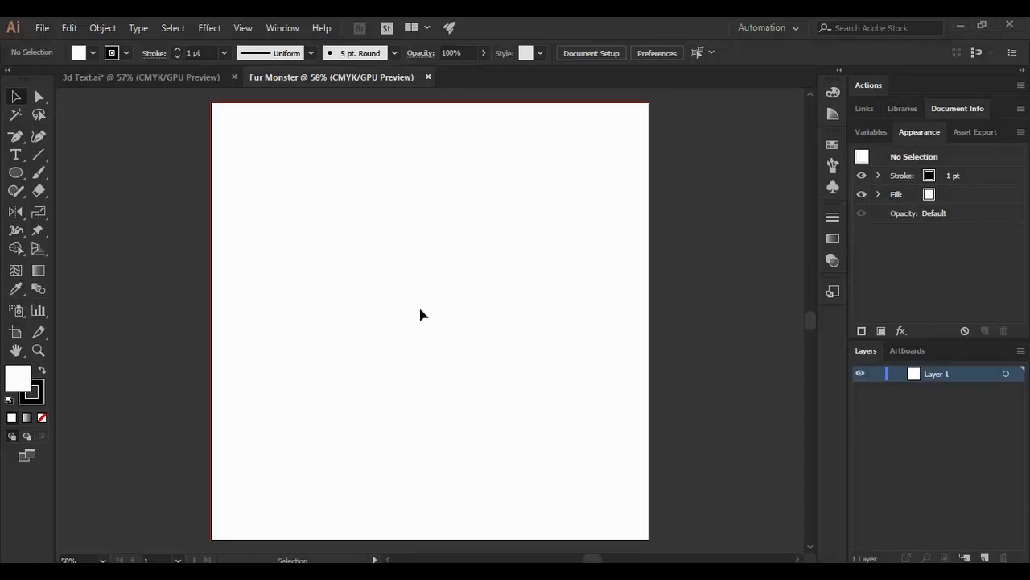
Draw a circle about 386 px in diameter near the artboard's middle, with no fill and a black 1 pt stroke
{"action": "left_click", "coordinate": [16, 174]}
{"action": "left_click_drag", "start_coordinate": [323, 226], "coordinate": [492, 394]}
{"action": "key", "text": "v"}
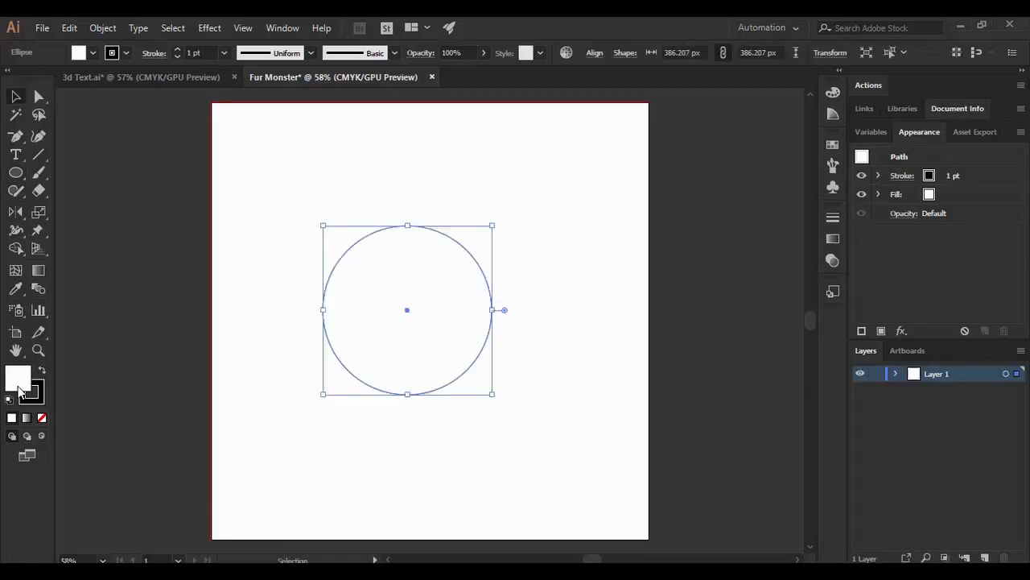
{"action": "left_click", "coordinate": [42, 418]}
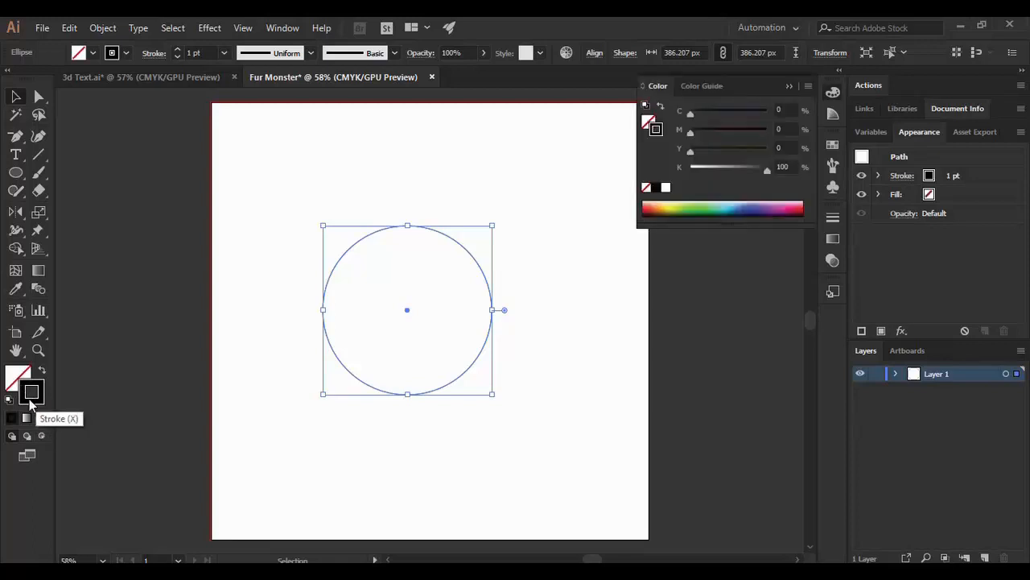
{"action": "left_click", "coordinate": [572, 203]}
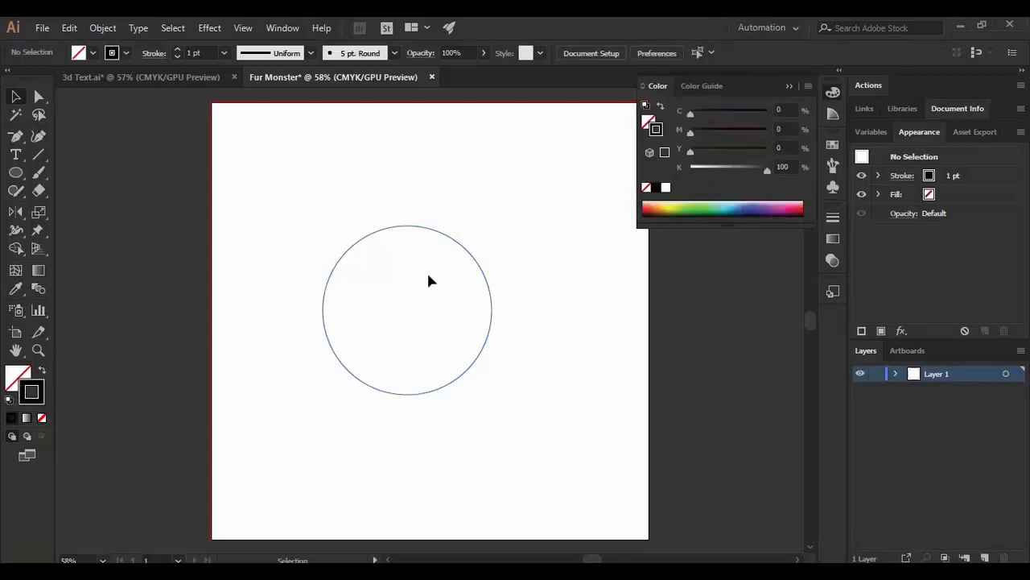
{"action": "left_click", "coordinate": [789, 86]}
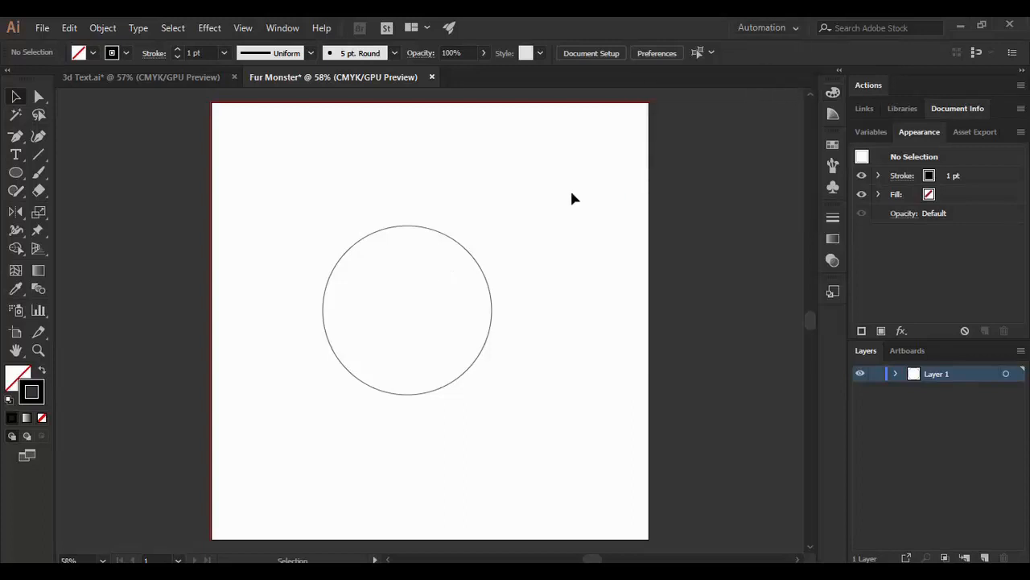
Duplicate the circle horizontally to the right so that the two circles partly overlap
{"action": "left_click_drag", "start_coordinate": [316, 203], "coordinate": [495, 399]}
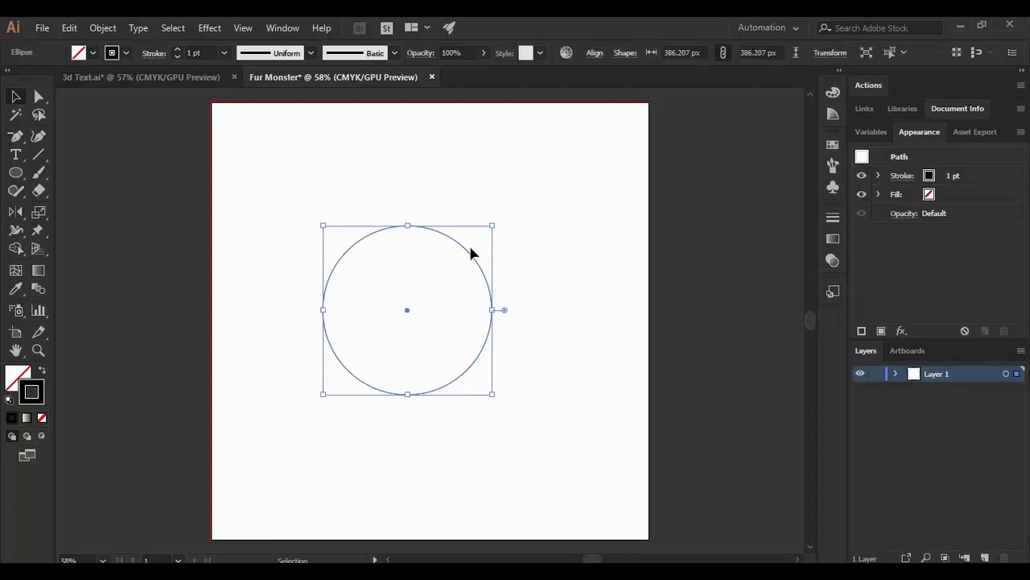
{"action": "left_click_drag", "start_coordinate": [471, 252], "coordinate": [570, 277]}
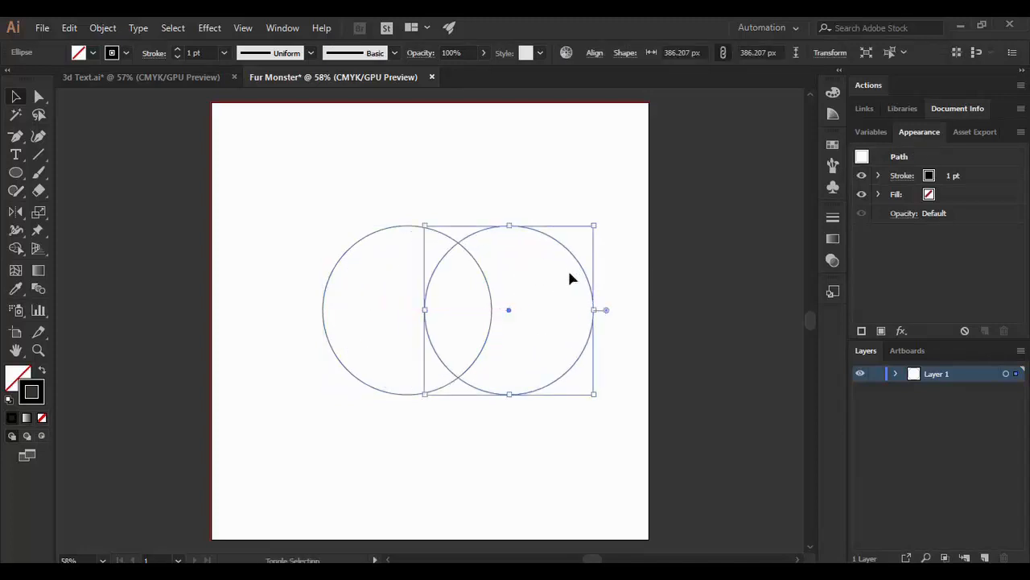
{"action": "left_click", "coordinate": [578, 463]}
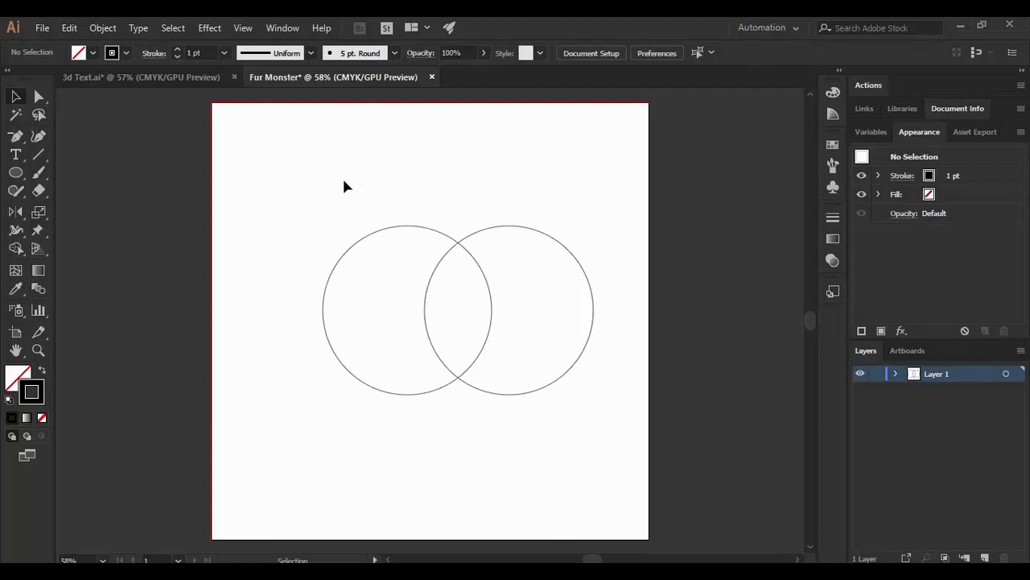
Intersect the two overlapping circles with Pathfinder to leave only the pointed leaf shape between them
{"action": "left_click_drag", "start_coordinate": [308, 195], "coordinate": [625, 483]}
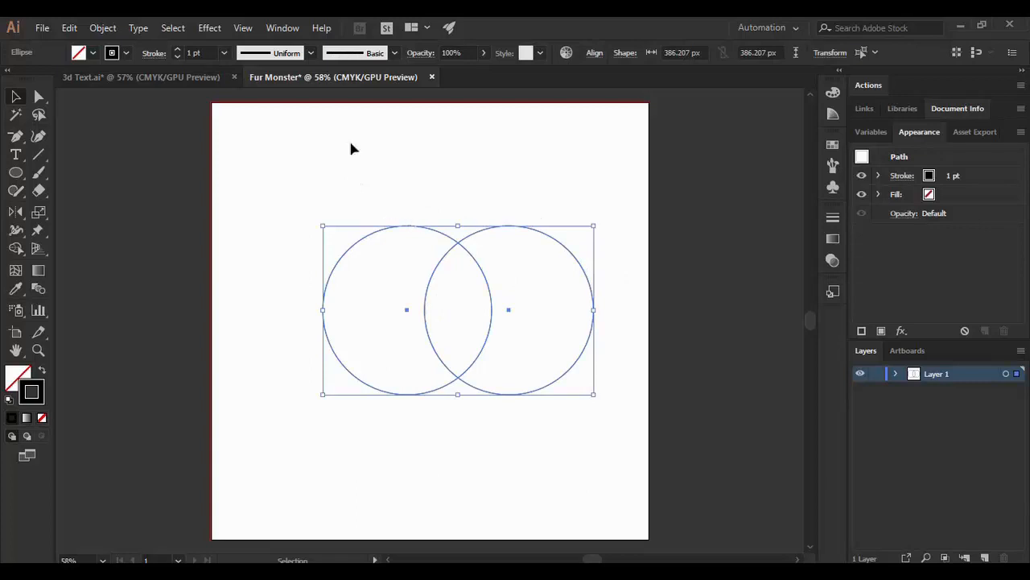
{"action": "left_click", "coordinate": [288, 28]}
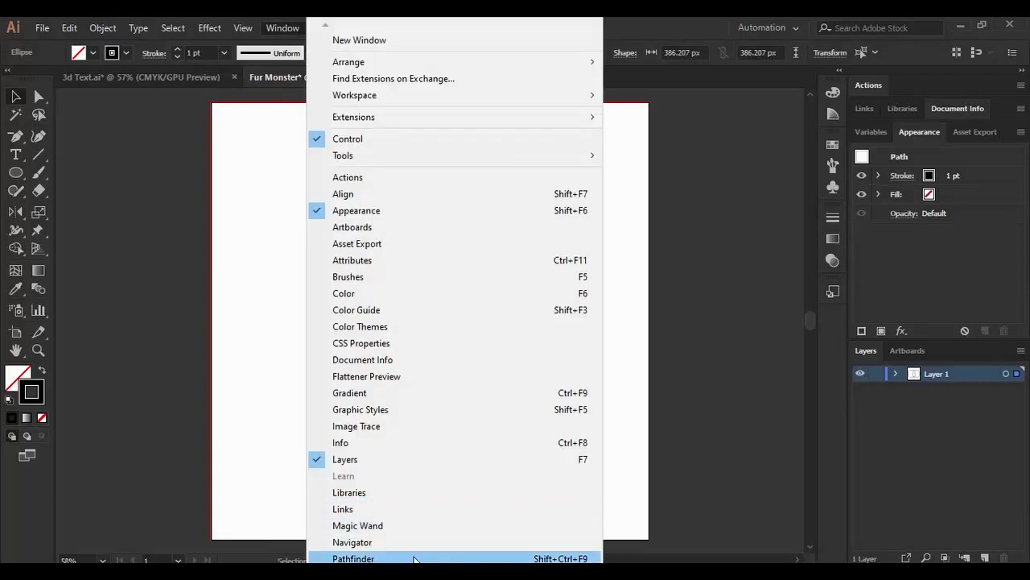
{"action": "left_click", "coordinate": [416, 558]}
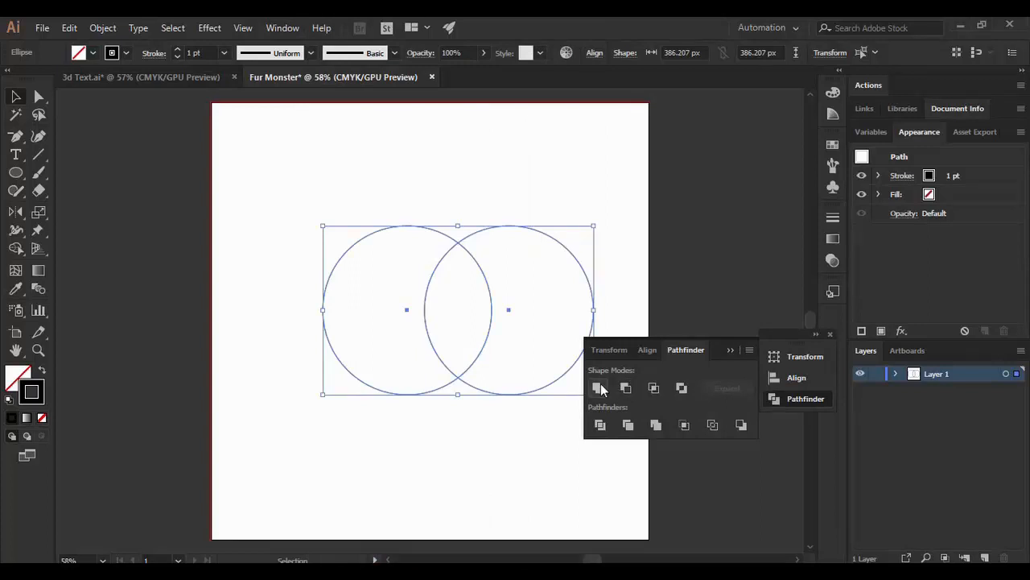
{"action": "left_click", "coordinate": [656, 388]}
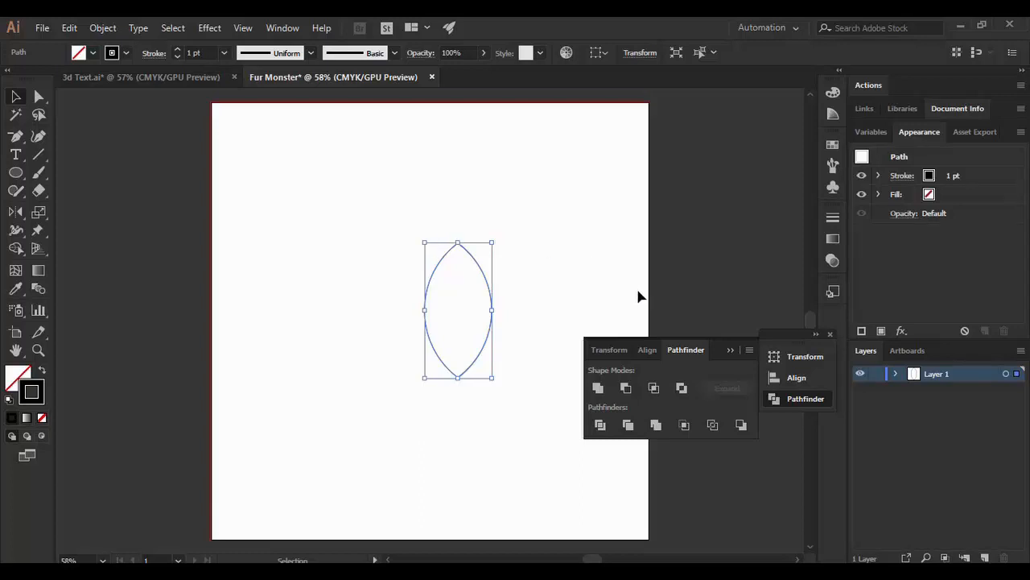
Enlarge the leaf shape proportionally from its center to nearly double size and move it near the artboard's middle
{"action": "left_click", "coordinate": [729, 350]}
{"action": "left_click", "coordinate": [531, 269]}
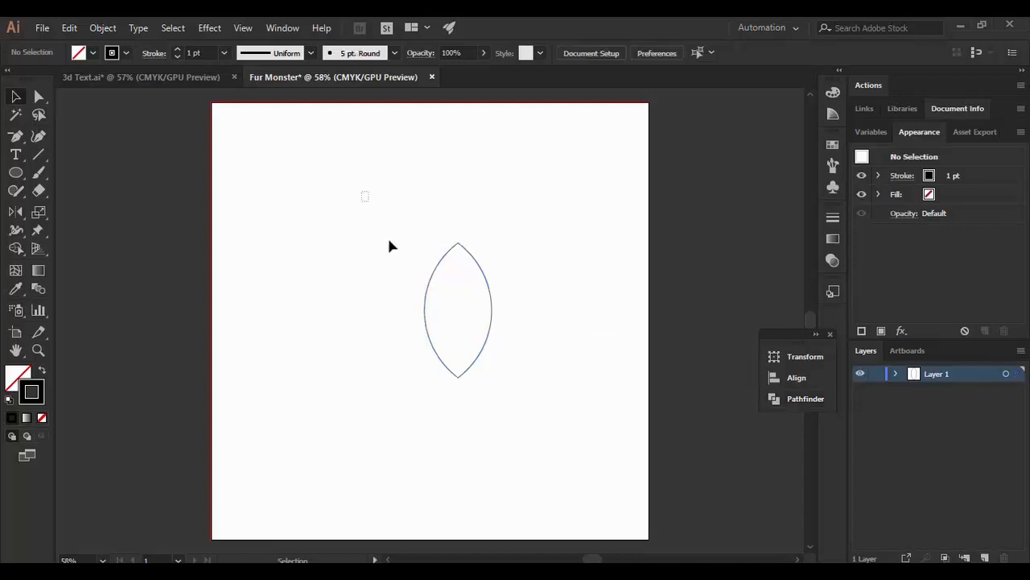
{"action": "left_click_drag", "start_coordinate": [394, 246], "coordinate": [529, 439]}
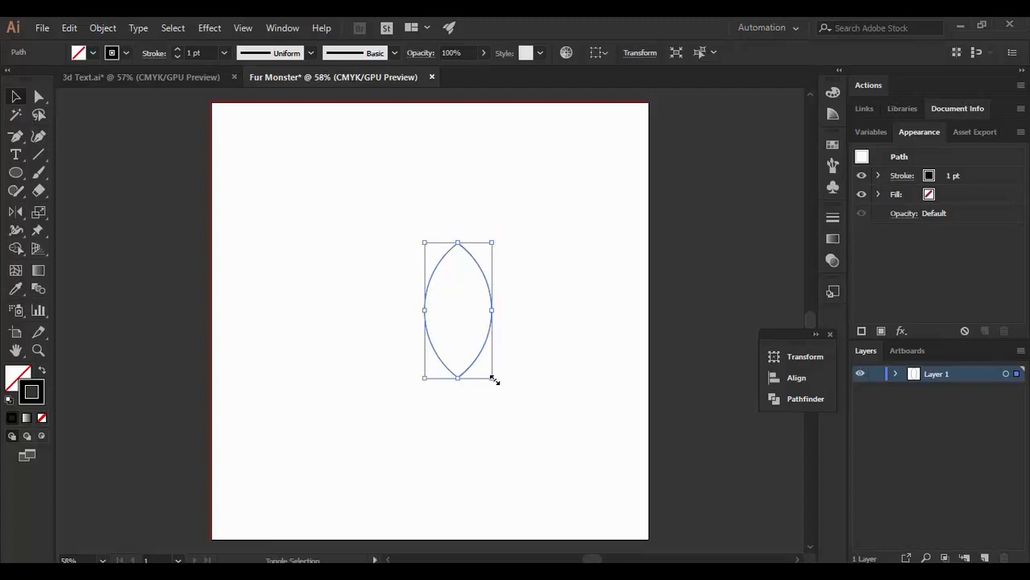
{"action": "left_click_drag", "start_coordinate": [493, 379], "coordinate": [547, 439]}
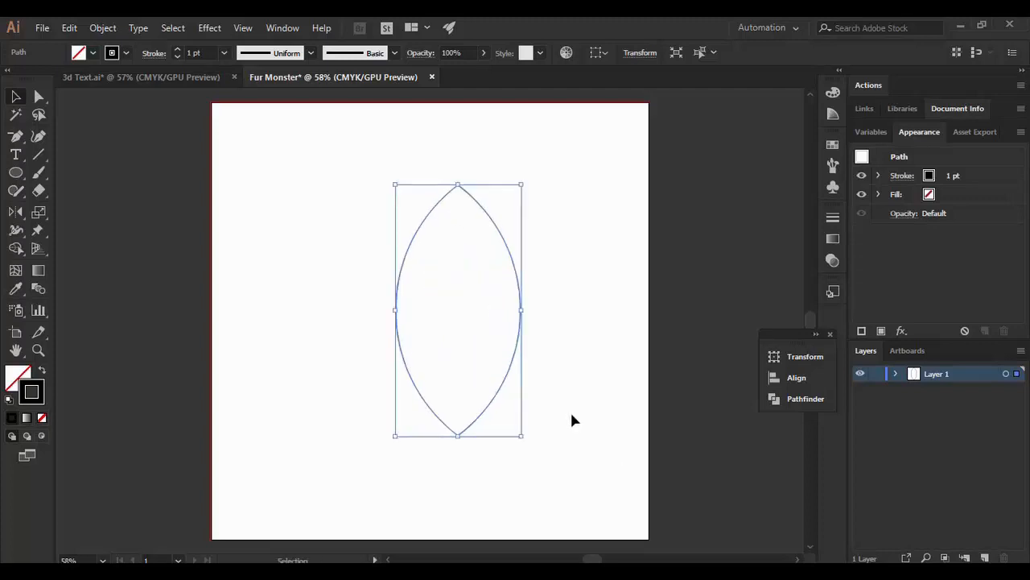
{"action": "left_click", "coordinate": [571, 419]}
{"action": "left_click_drag", "start_coordinate": [506, 242], "coordinate": [468, 226]}
{"action": "left_click", "coordinate": [562, 263]}
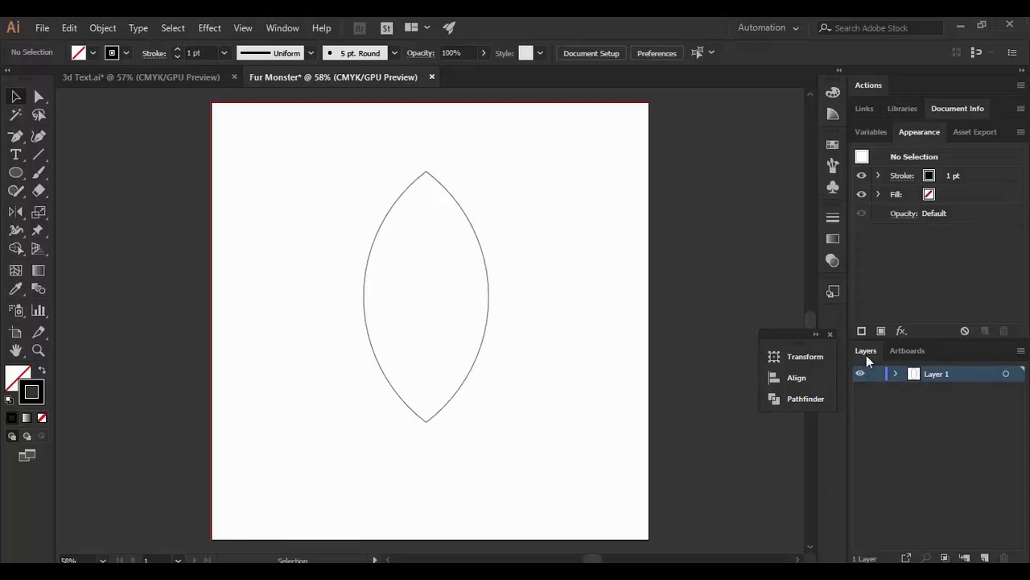
{"action": "left_click", "coordinate": [830, 333]}
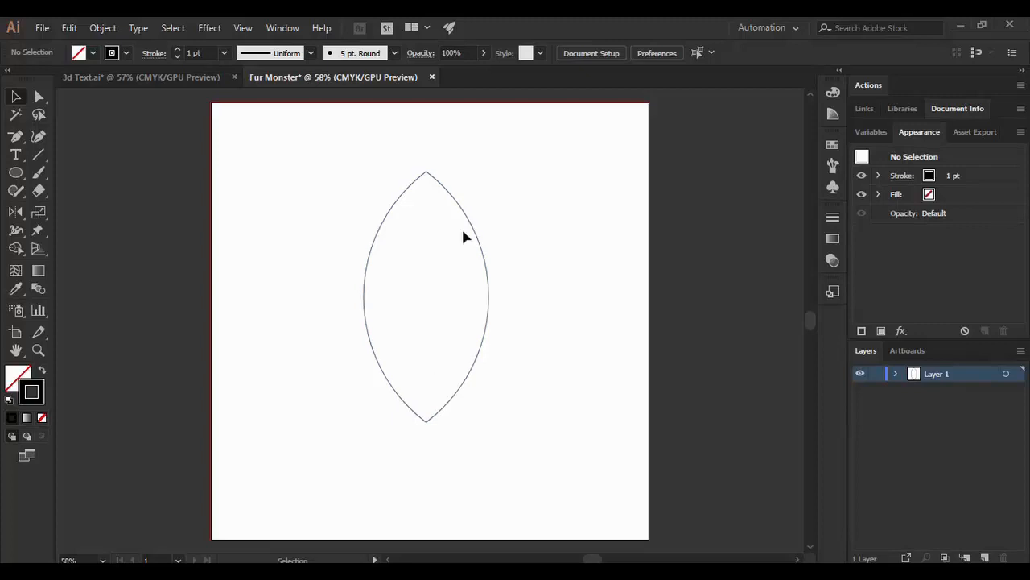
Draw a circle about 162 px in diameter near the artboard's upper-left corner
{"action": "left_click", "coordinate": [17, 173]}
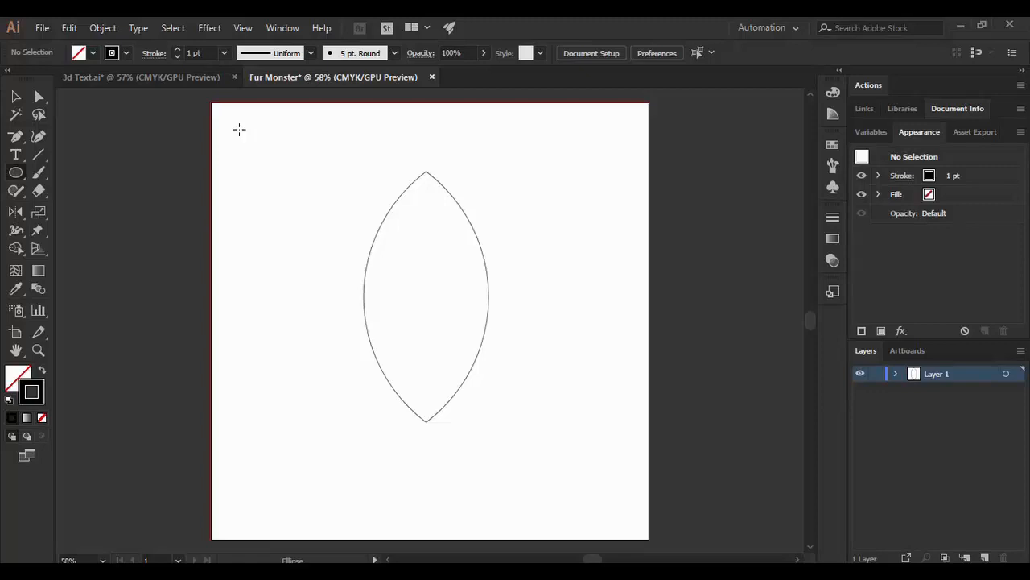
{"action": "mouse_move", "coordinate": [239, 129]}
{"action": "left_mouse_down"}
{"action": "mouse_move", "coordinate": [255, 180]}
{"action": "mouse_move", "coordinate": [312, 200]}
{"action": "left_mouse_up"}
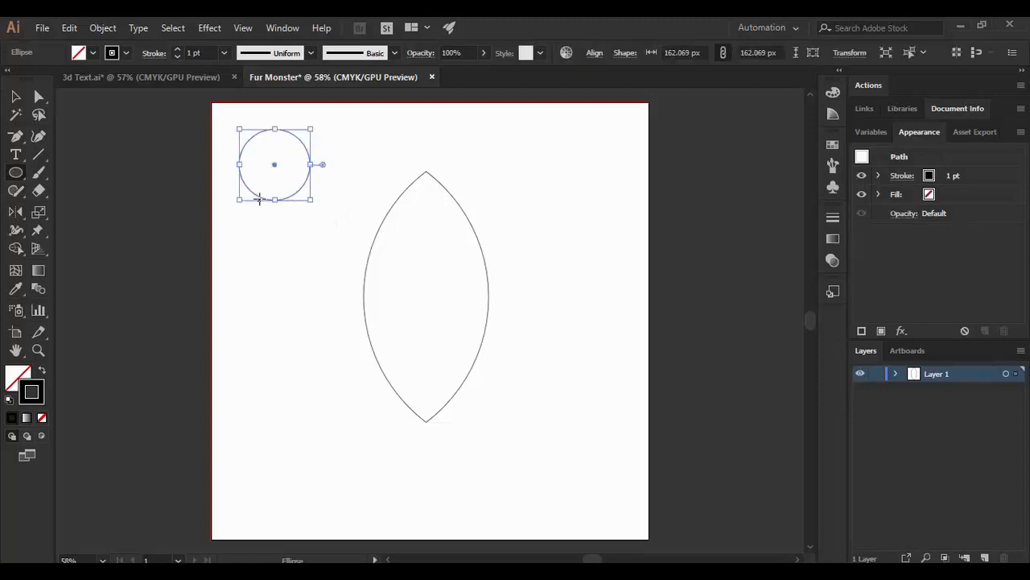
{"action": "left_click", "coordinate": [260, 199]}
{"action": "left_click", "coordinate": [520, 332]}
{"action": "left_click", "coordinate": [15, 97]}
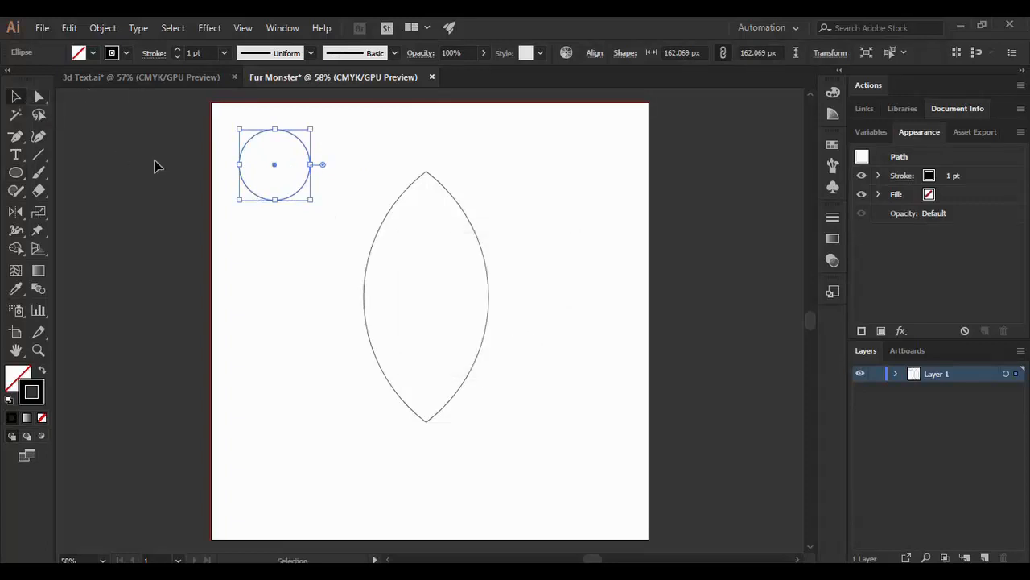
Give the circle a linear gradient fill without stroke and color the gradient's end stop purple, C=75 M=100 Y=0 K=0
{"action": "left_click", "coordinate": [43, 372]}
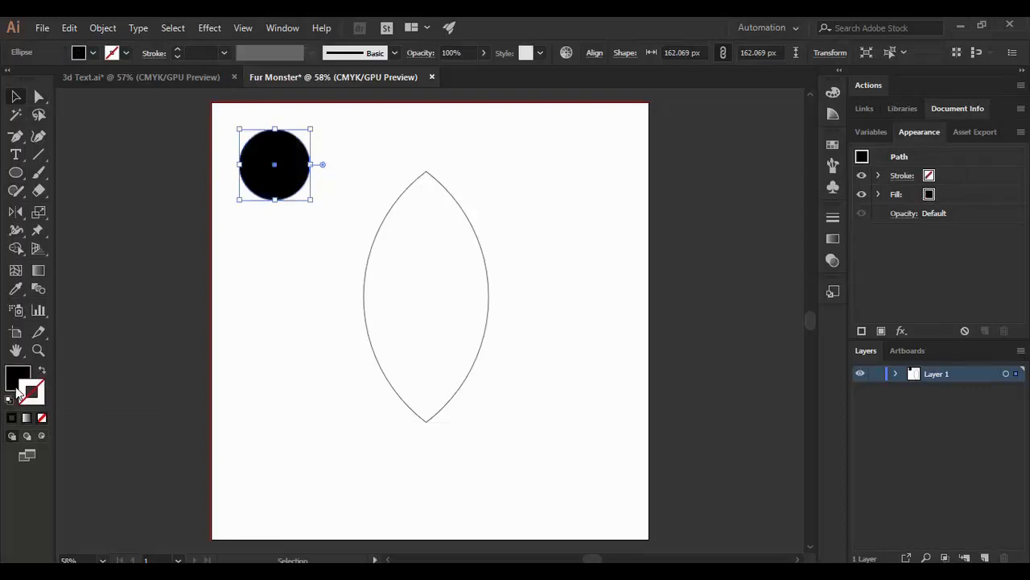
{"action": "left_click", "coordinate": [16, 386]}
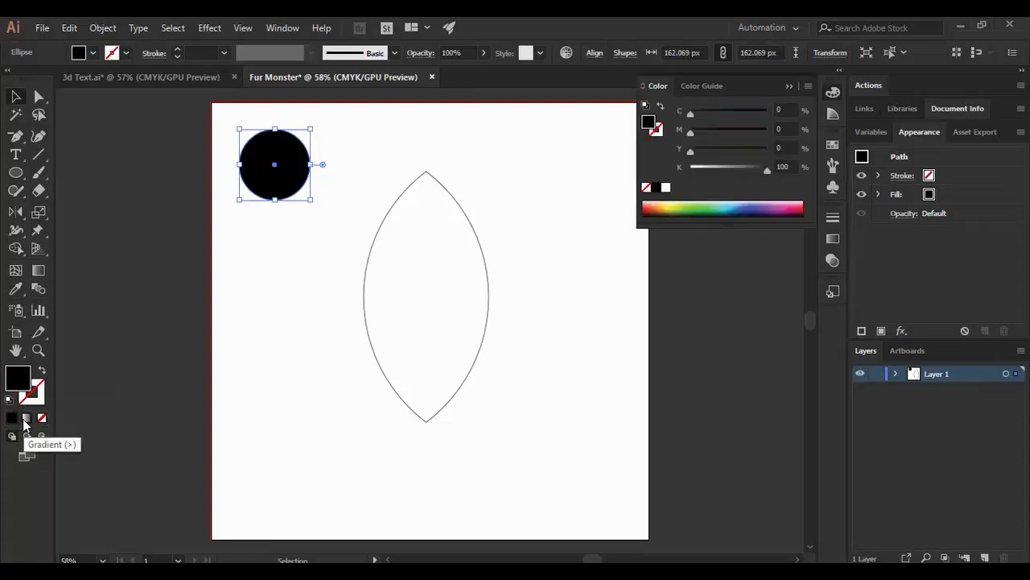
{"action": "left_click", "coordinate": [25, 421]}
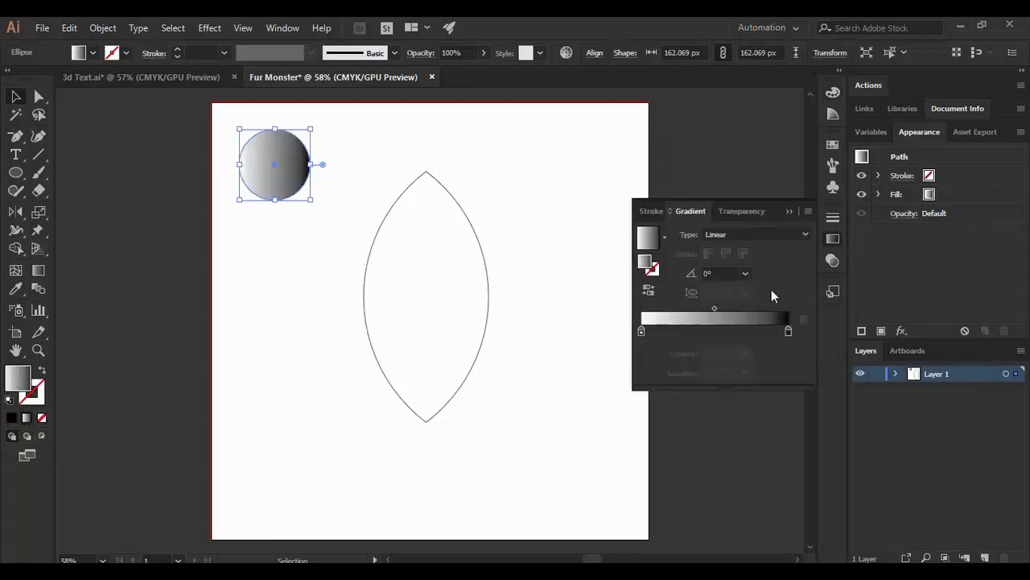
{"action": "double_click", "coordinate": [787, 331]}
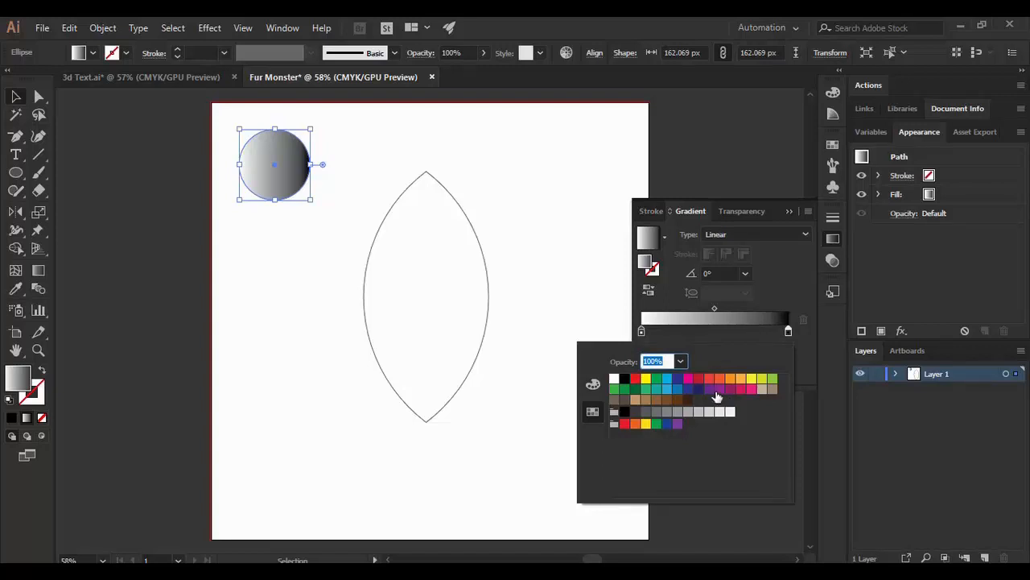
{"action": "left_click", "coordinate": [709, 390]}
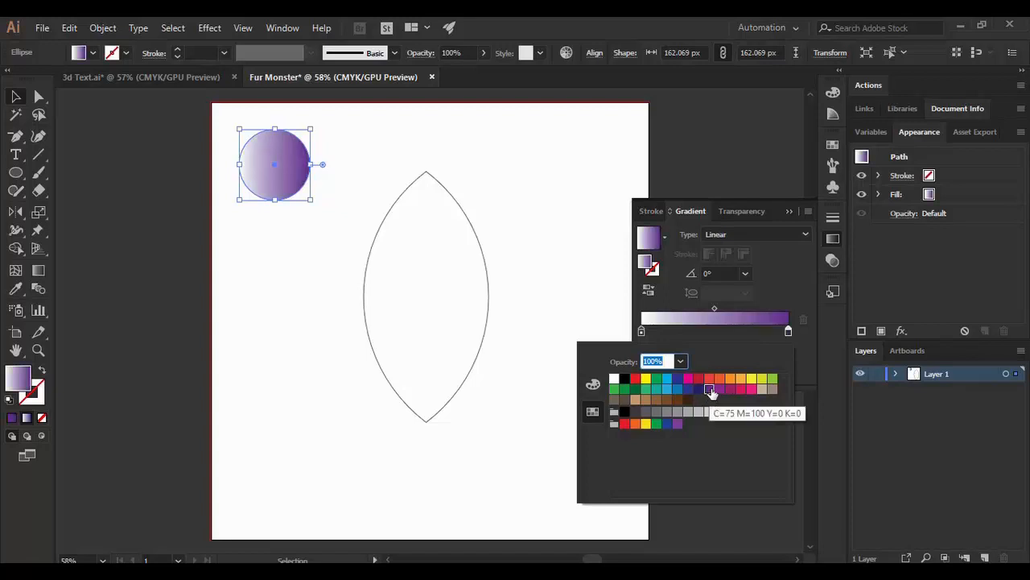
Color the gradient's start stop C=35 M=100 Y=35 K=10 and shift the gradient midpoint to about 26%
{"action": "left_click", "coordinate": [641, 332]}
{"action": "double_click", "coordinate": [642, 332]}
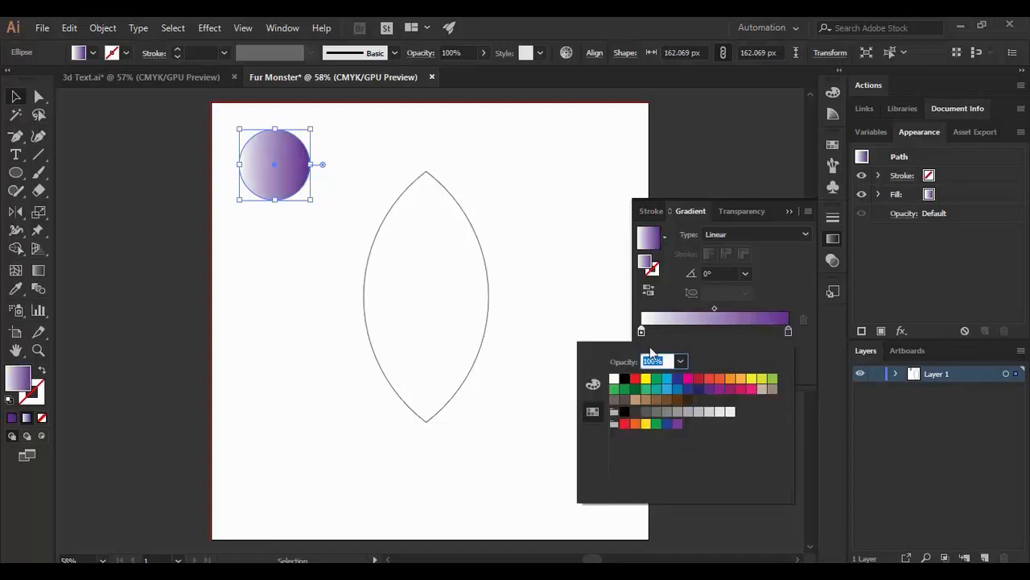
{"action": "left_click", "coordinate": [730, 391]}
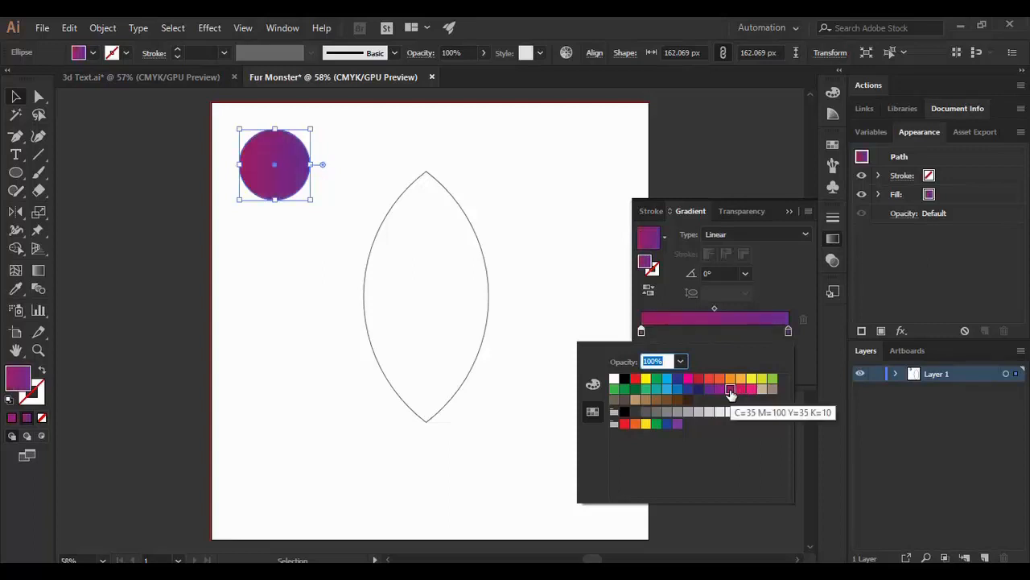
{"action": "left_click", "coordinate": [713, 311]}
{"action": "left_click_drag", "start_coordinate": [715, 307], "coordinate": [680, 312]}
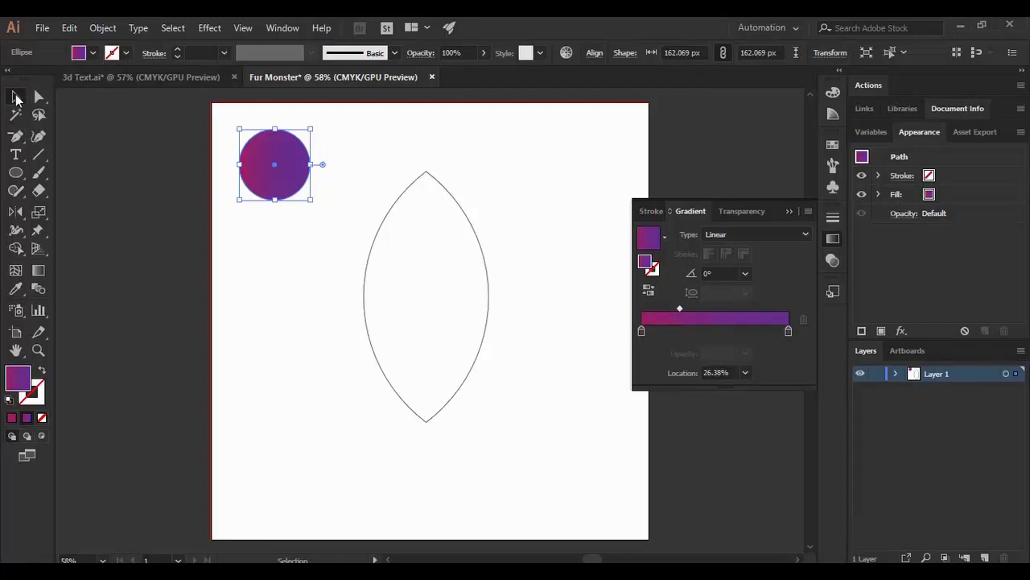
{"action": "left_click", "coordinate": [312, 297]}
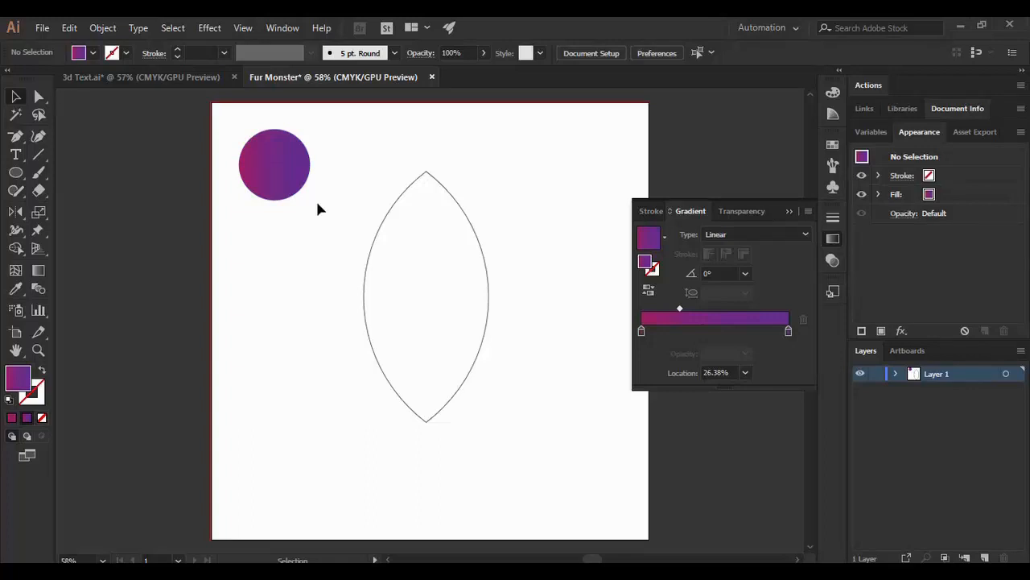
Duplicate the gradient circle straight down, leaving a gap between the two circles
{"action": "left_click", "coordinate": [281, 176]}
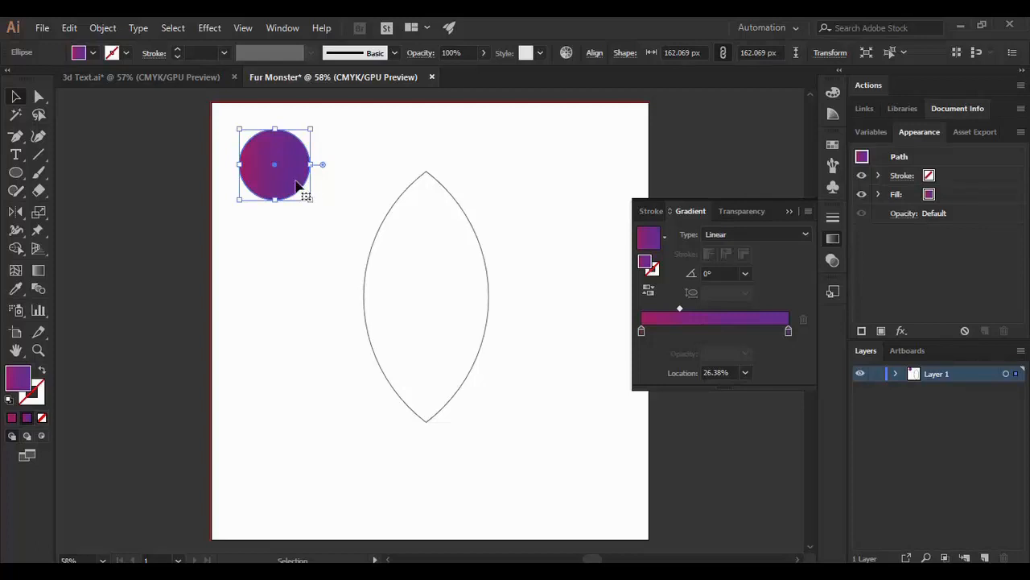
{"action": "left_click_drag", "start_coordinate": [296, 185], "coordinate": [305, 354]}
{"action": "left_click", "coordinate": [354, 391]}
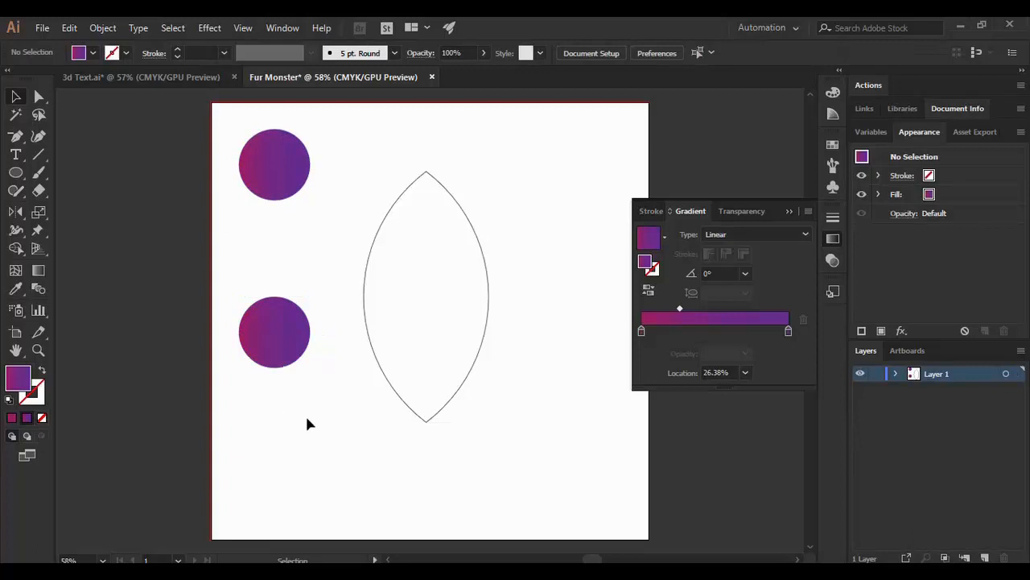
Make a blend between the two gradient circles
{"action": "left_click_drag", "start_coordinate": [312, 420], "coordinate": [238, 134]}
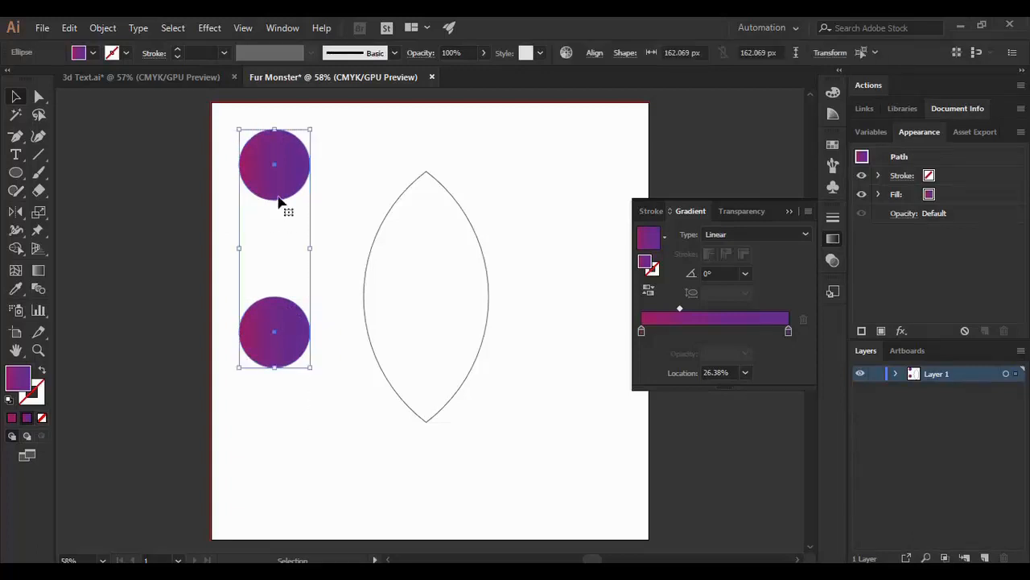
{"action": "left_click", "coordinate": [102, 27]}
{"action": "mouse_move", "coordinate": [202, 403]}
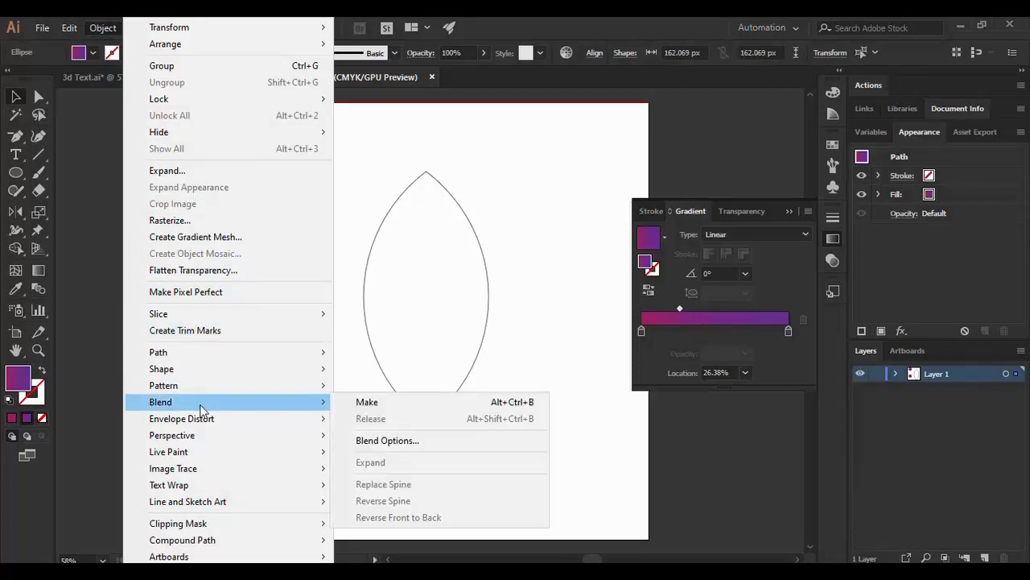
{"action": "left_click", "coordinate": [395, 406]}
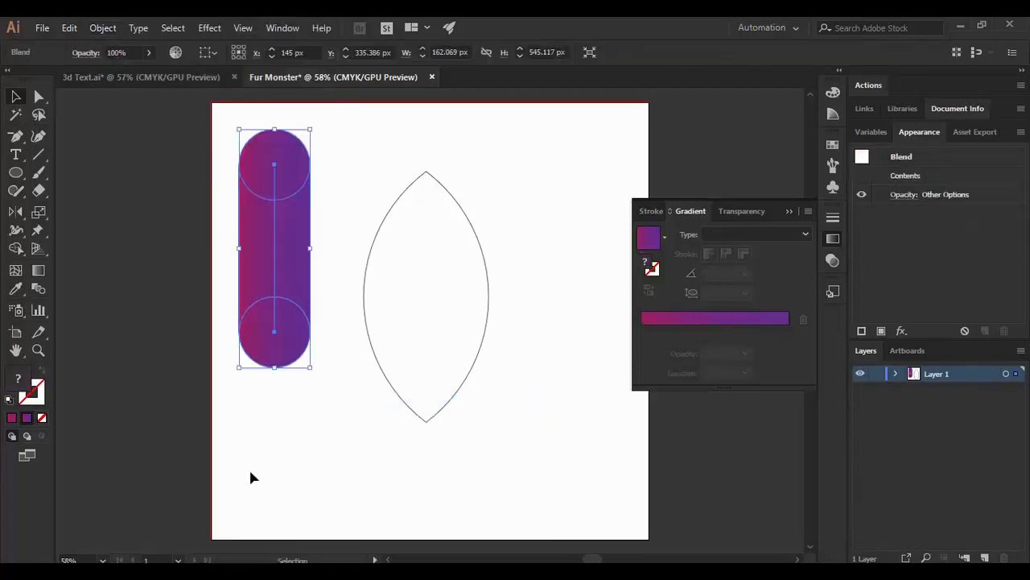
Set the blend's spacing to Specified Steps with 300 steps
{"action": "double_click", "coordinate": [37, 289]}
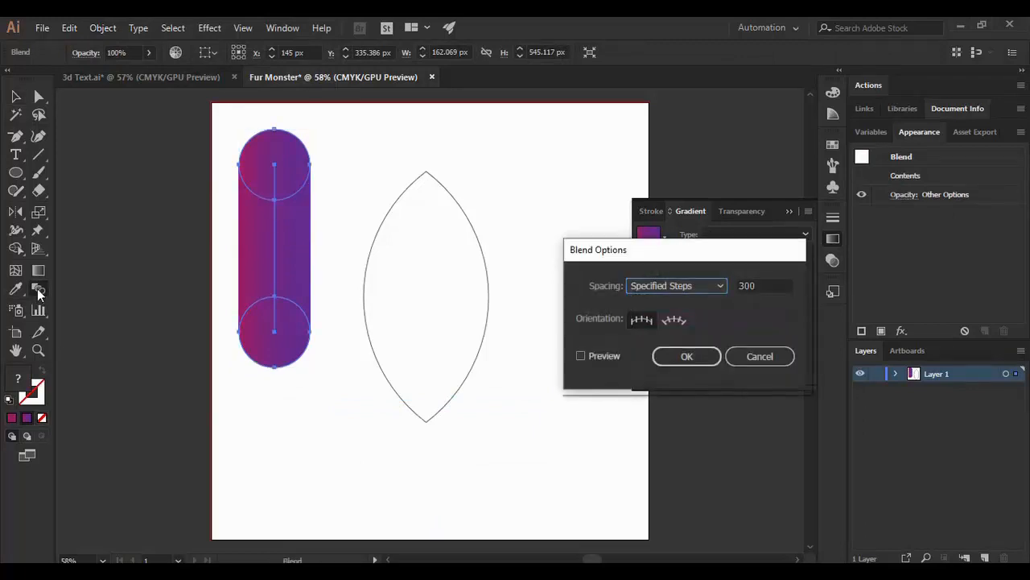
{"action": "left_click", "coordinate": [713, 283]}
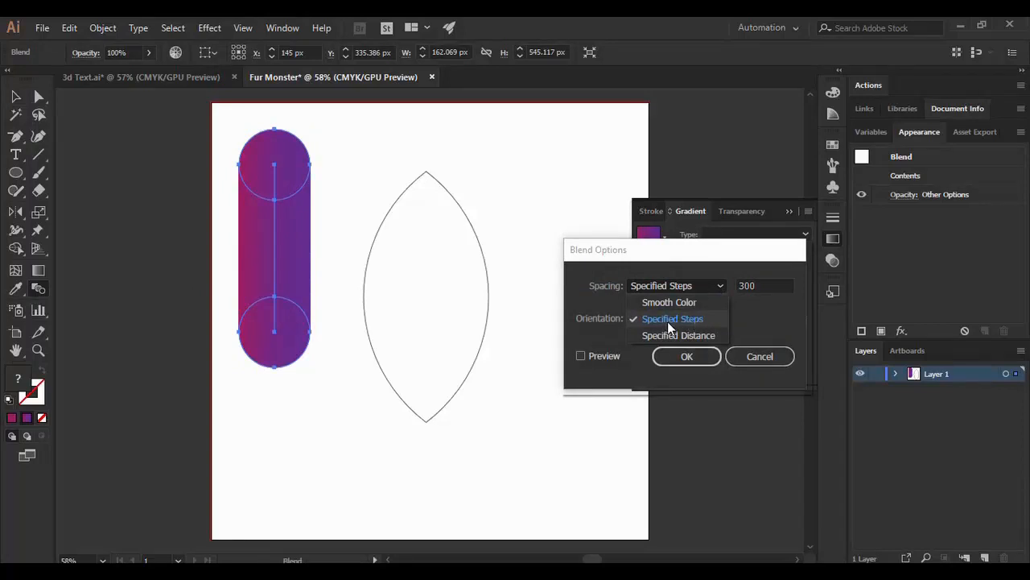
{"action": "left_click", "coordinate": [673, 320]}
{"action": "left_click", "coordinate": [748, 285]}
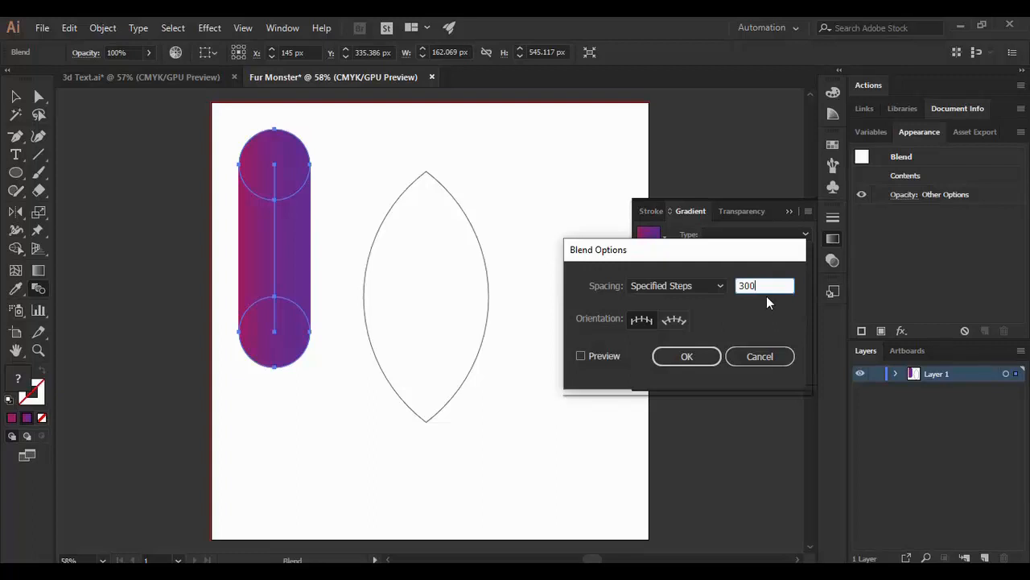
{"action": "left_click", "coordinate": [672, 360]}
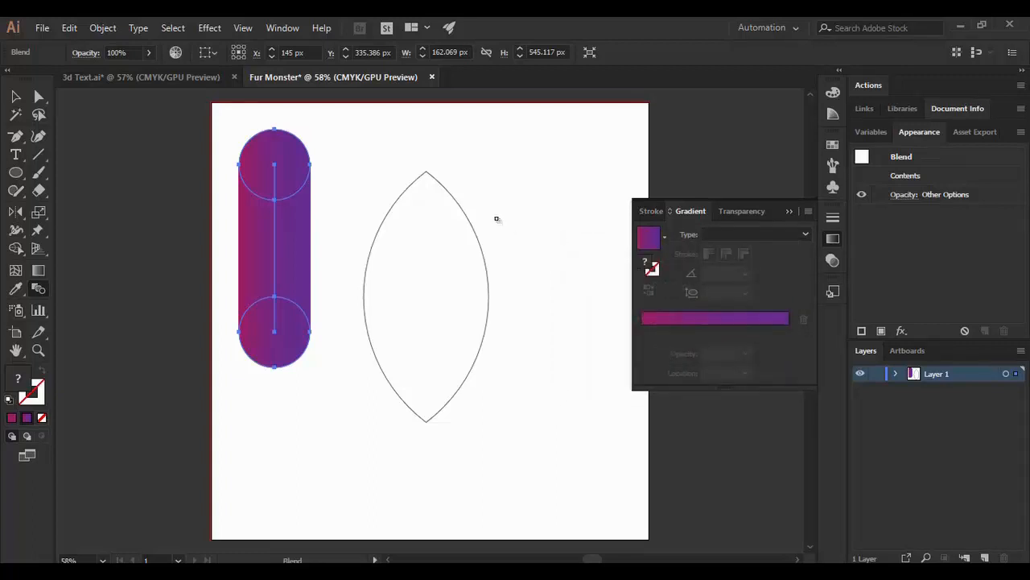
{"action": "left_click", "coordinate": [16, 96]}
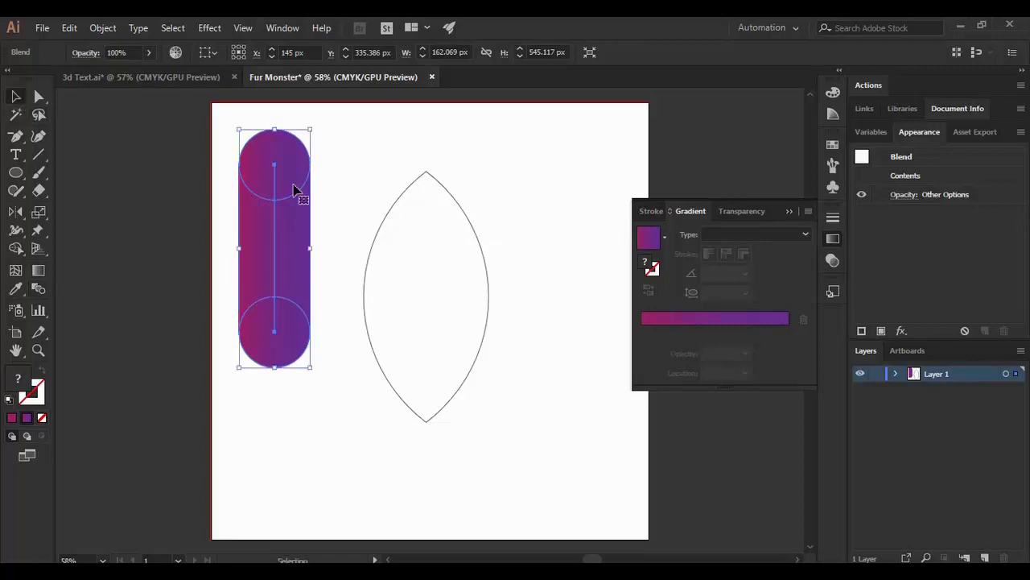
Replace the blend's spine with the leaf shape so the gradient circles follow its outline
{"action": "left_click", "coordinate": [404, 148]}
{"action": "left_click_drag", "start_coordinate": [217, 150], "coordinate": [515, 357]}
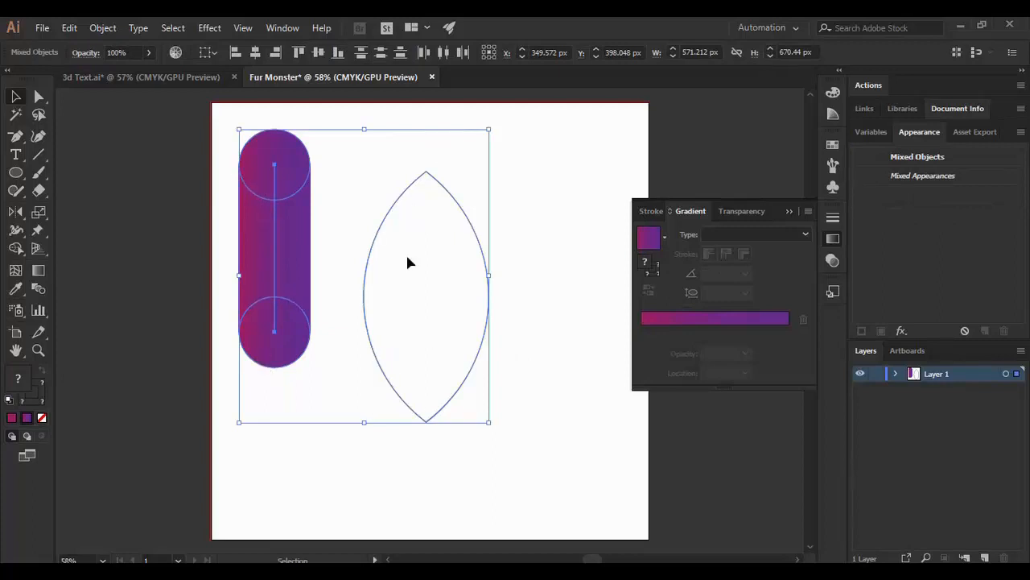
{"action": "left_click", "coordinate": [96, 28]}
{"action": "mouse_move", "coordinate": [171, 405]}
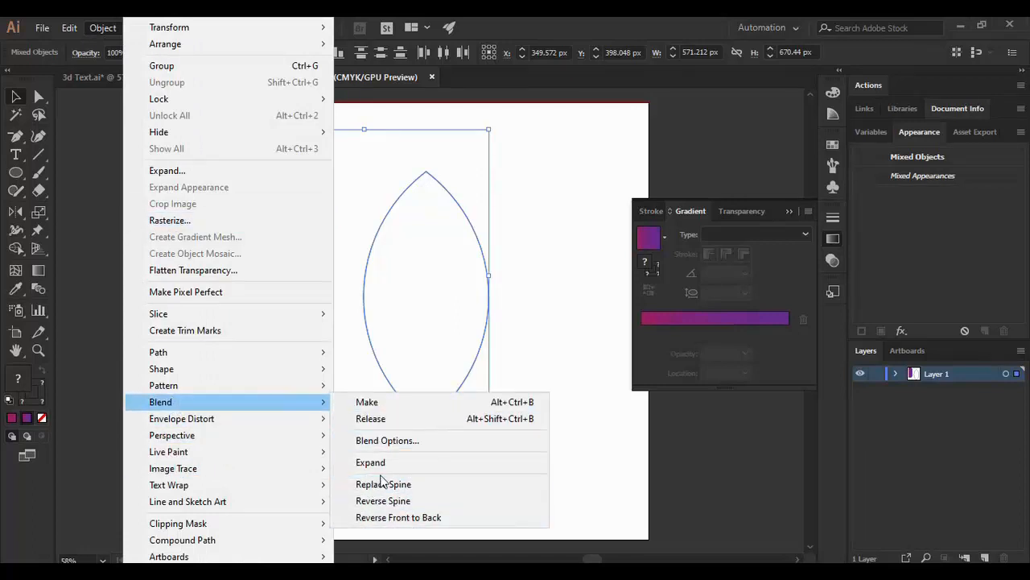
{"action": "left_click", "coordinate": [403, 487]}
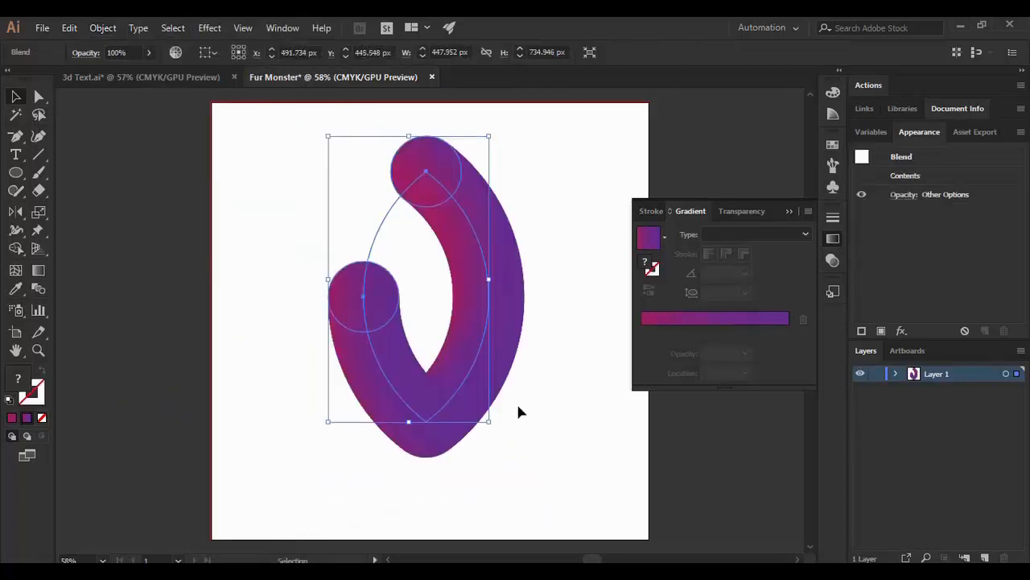
{"action": "left_click", "coordinate": [571, 225]}
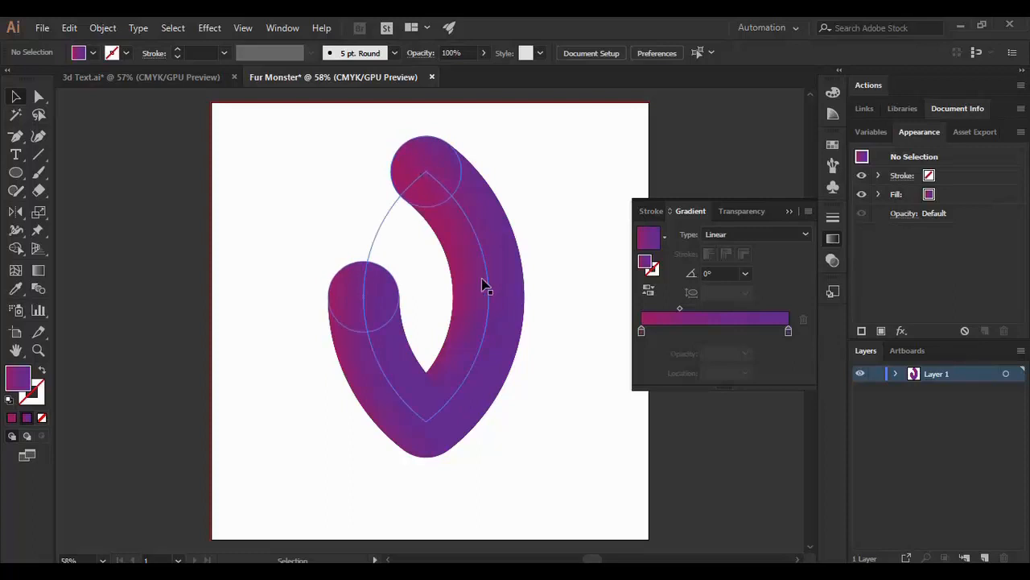
Add an anchor point to the blend's leaf-shaped spine, just beside its top point on the open left segment
{"action": "left_click", "coordinate": [468, 218]}
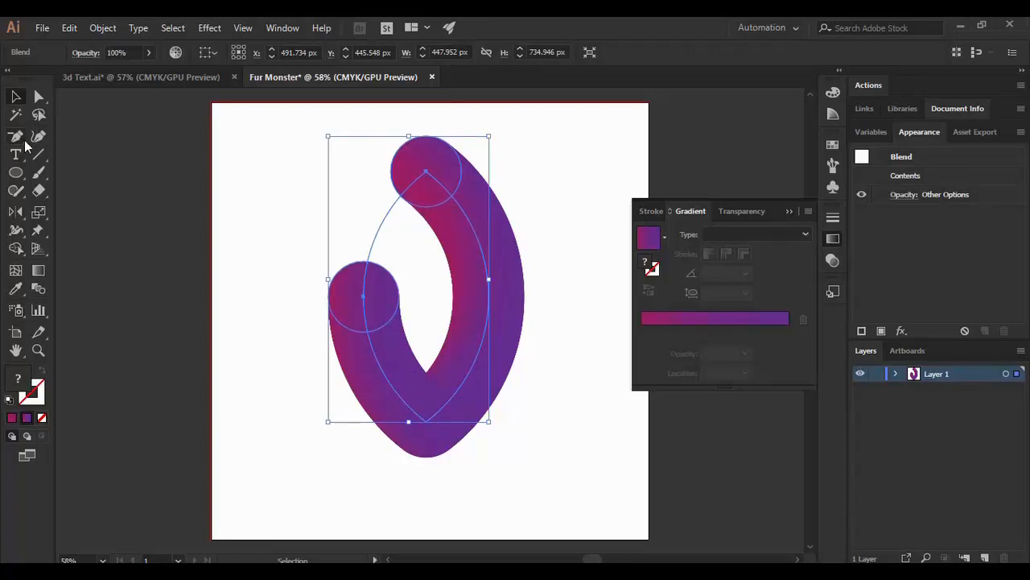
{"action": "left_click", "coordinate": [24, 142]}
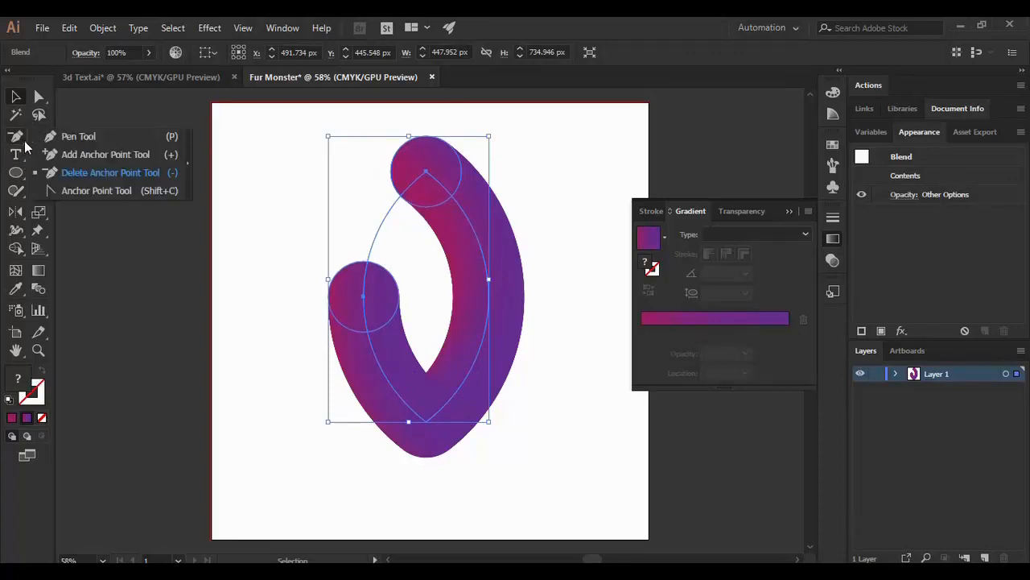
{"action": "left_click", "coordinate": [92, 153]}
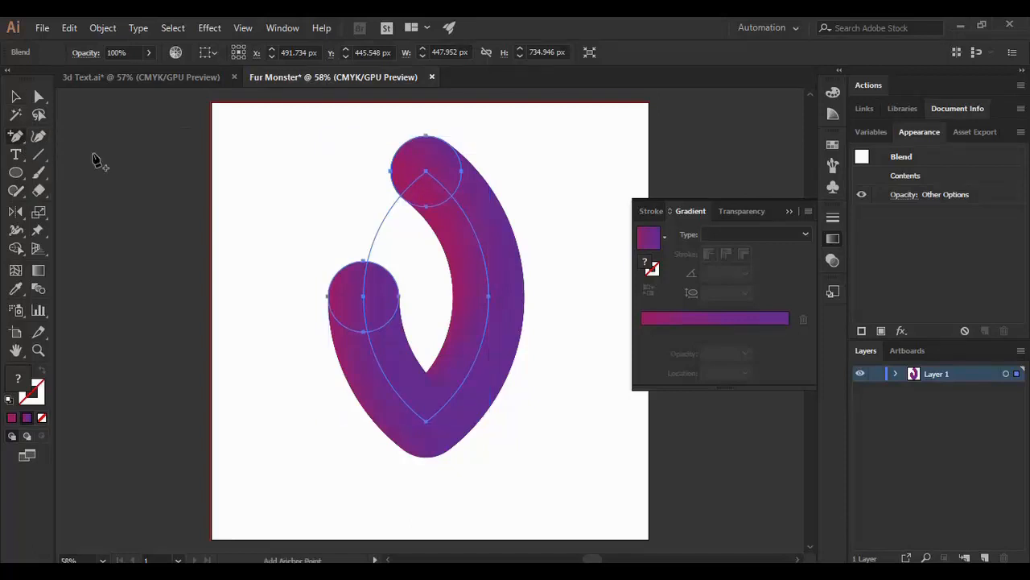
{"action": "left_click", "coordinate": [424, 173]}
{"action": "left_click", "coordinate": [424, 175]}
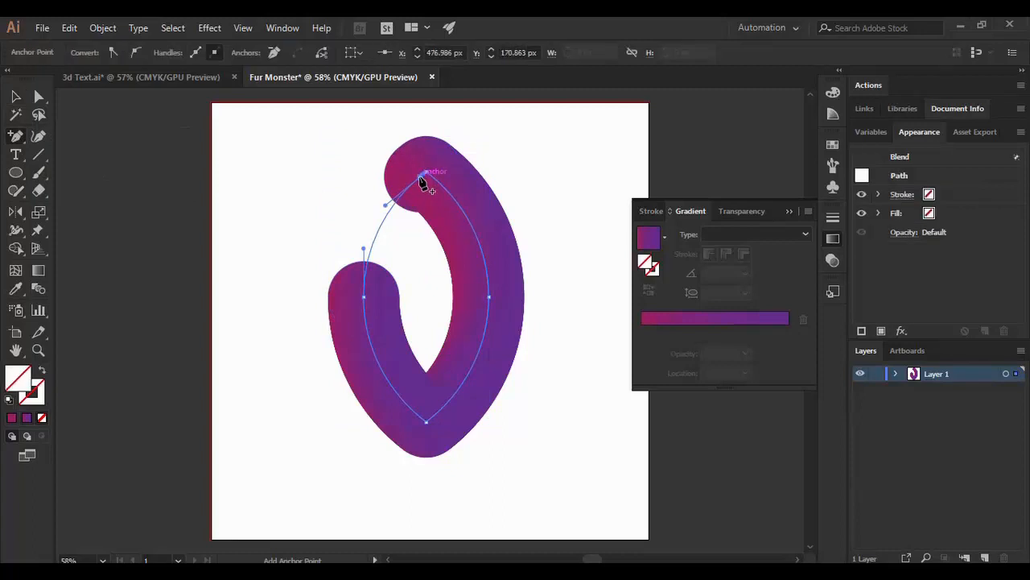
Add an anchor point to the blend's spine just above its left-side point so the gradient body closes, and deselect it
{"action": "left_click", "coordinate": [364, 288]}
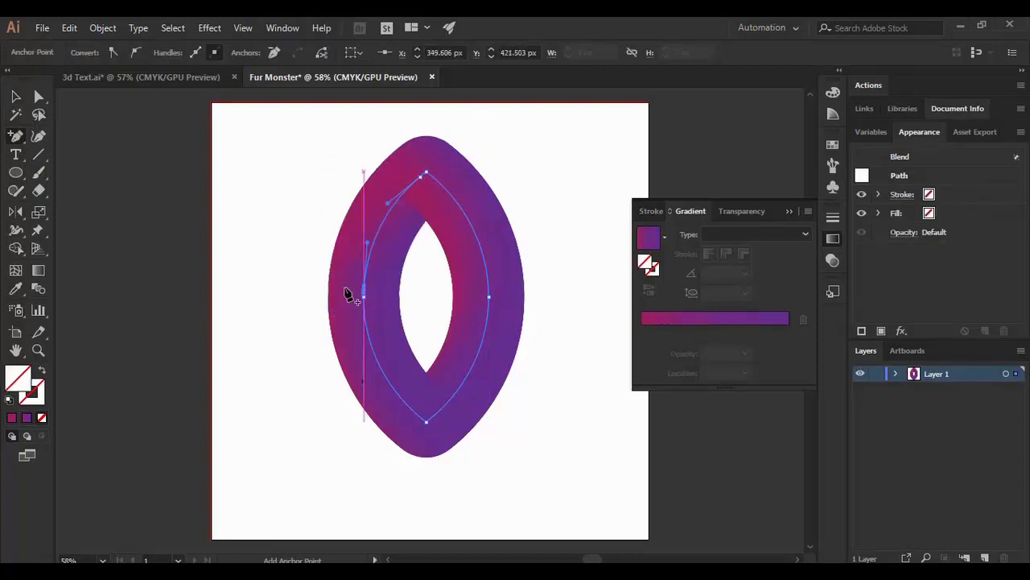
{"action": "left_click", "coordinate": [15, 96]}
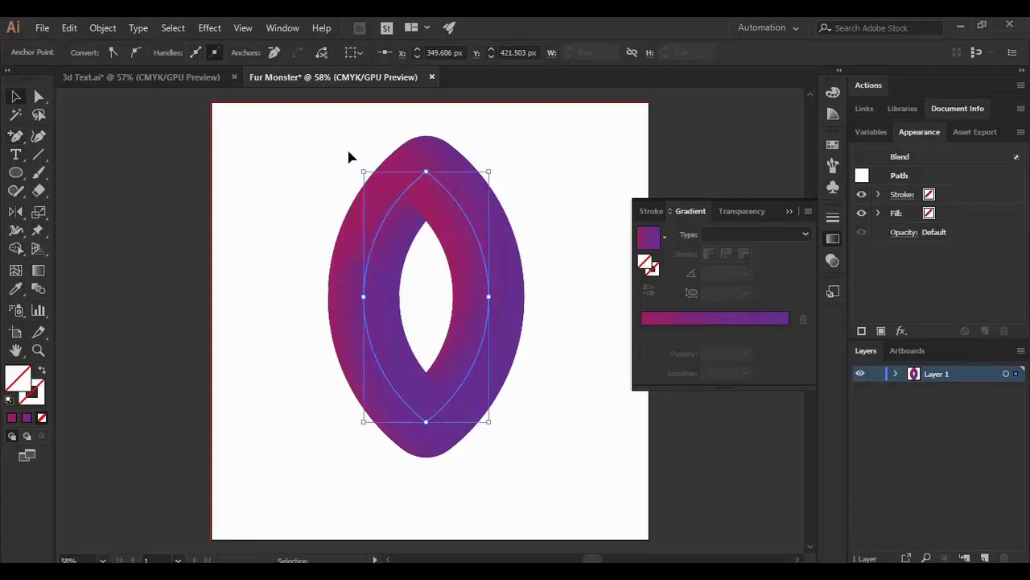
{"action": "left_click", "coordinate": [287, 154]}
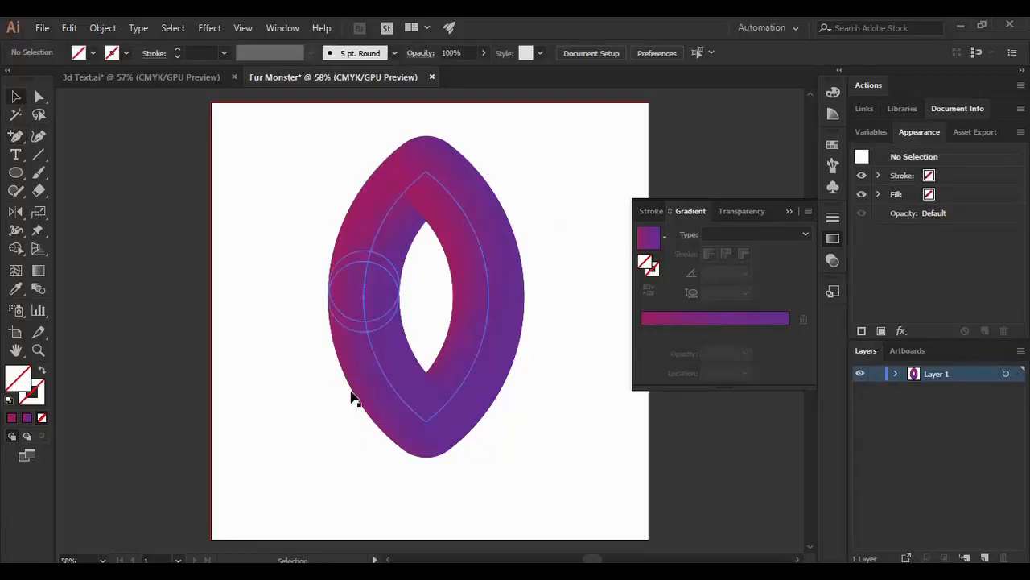
{"action": "left_click", "coordinate": [789, 211]}
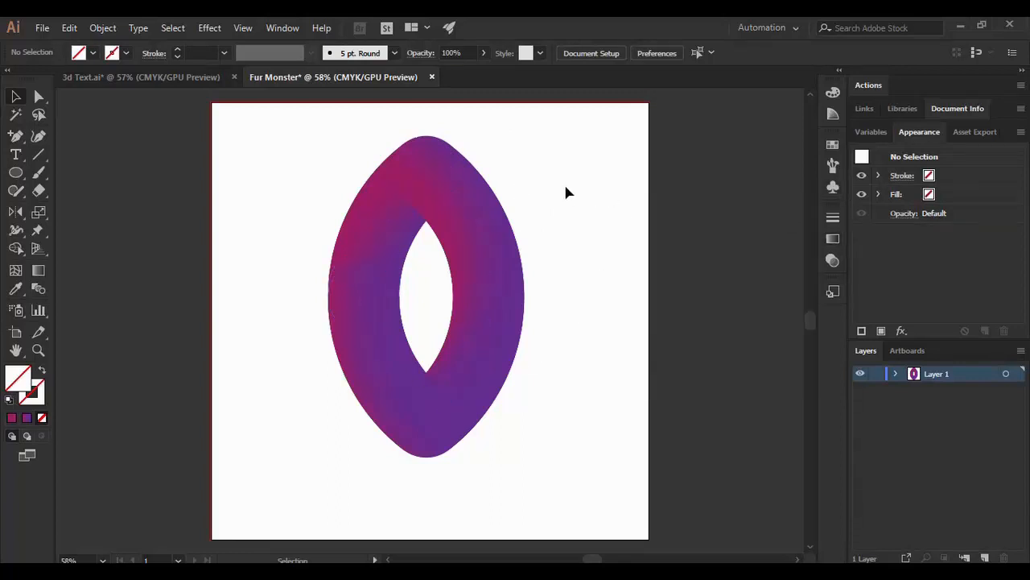
{"action": "left_click", "coordinate": [365, 347]}
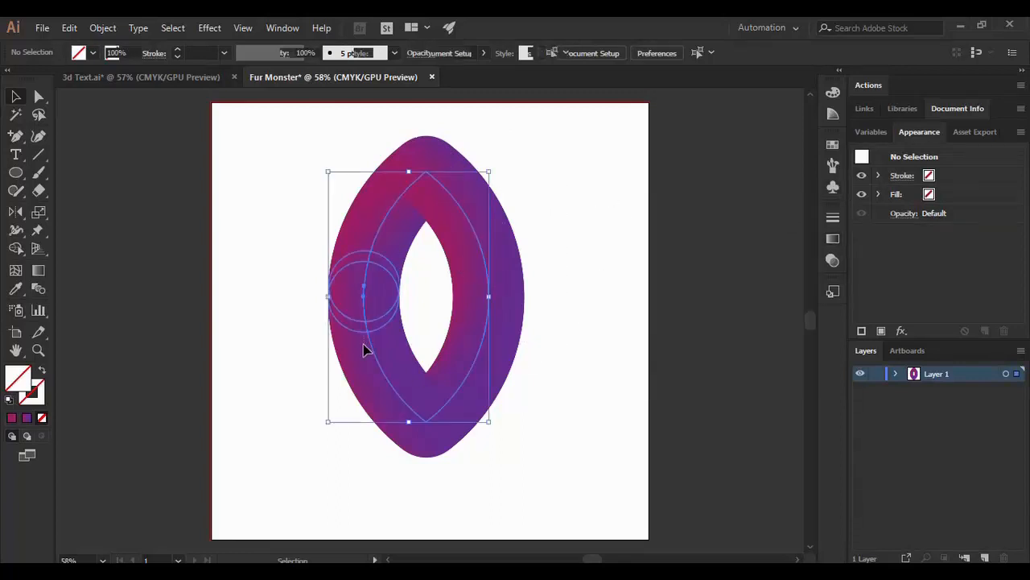
{"action": "left_click", "coordinate": [559, 197]}
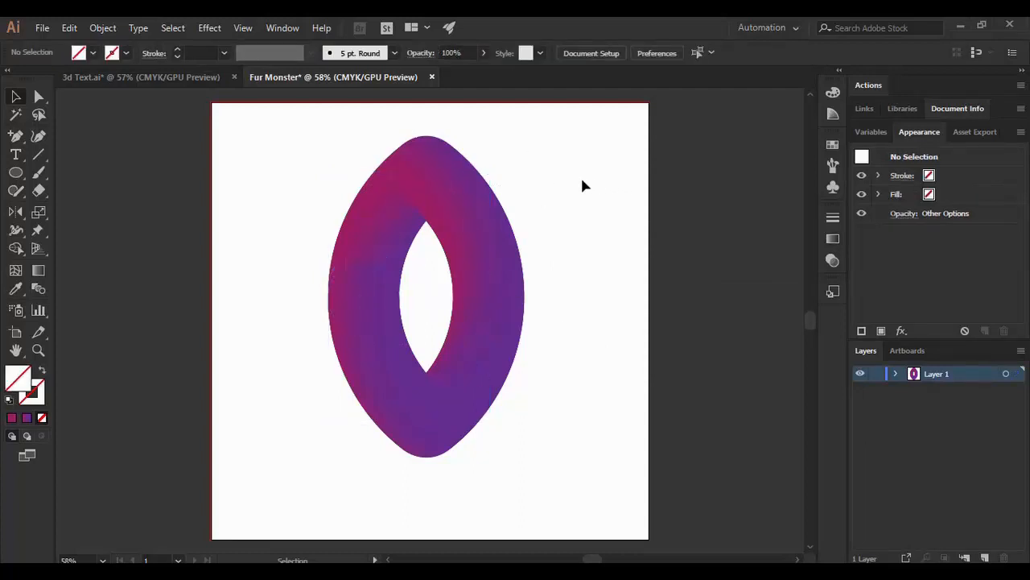
Preview a Roughen effect on the closed blend with a relative size of 50% and detail of 50/in
{"action": "left_click", "coordinate": [460, 207]}
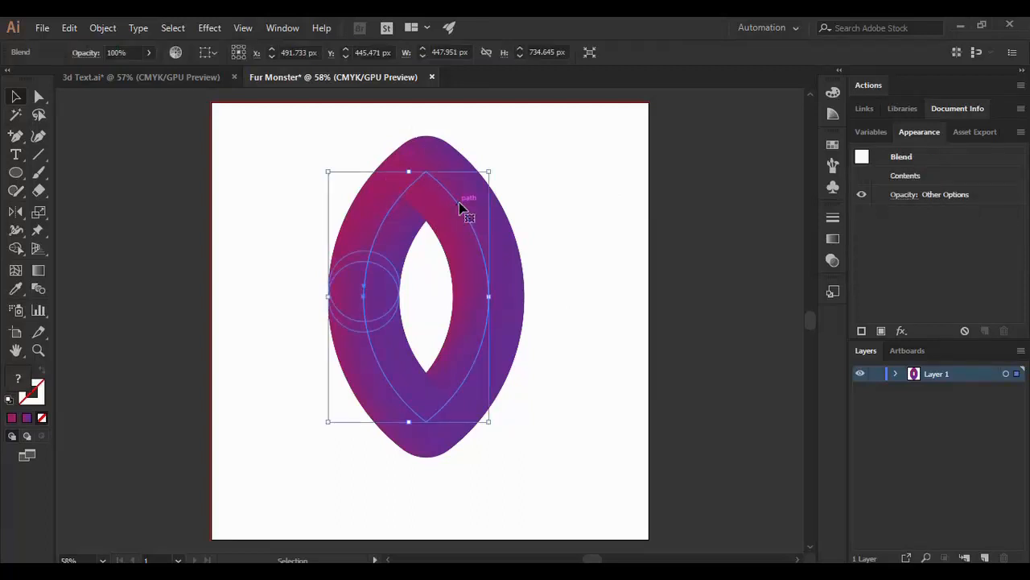
{"action": "left_click", "coordinate": [200, 29]}
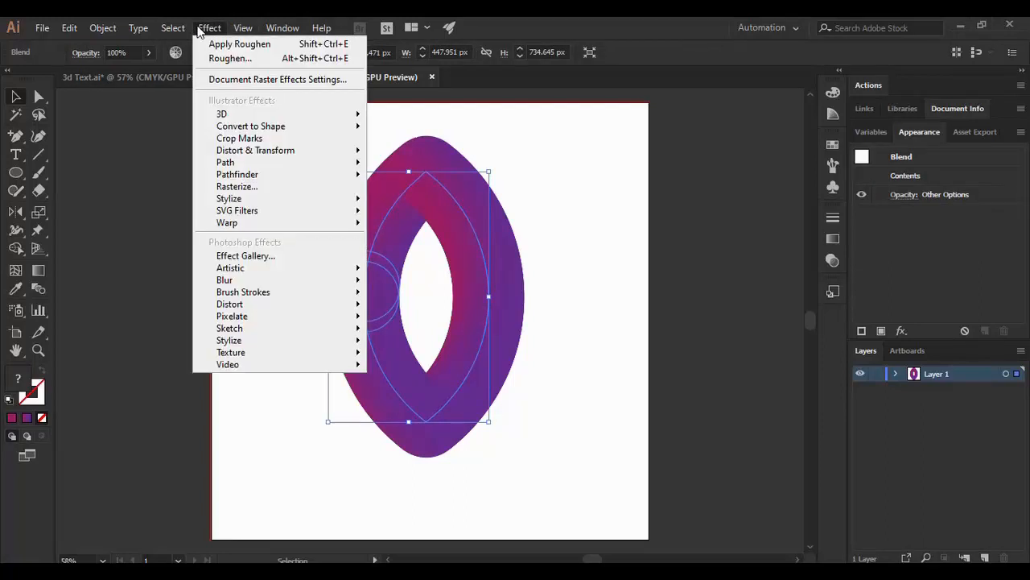
{"action": "mouse_move", "coordinate": [221, 152]}
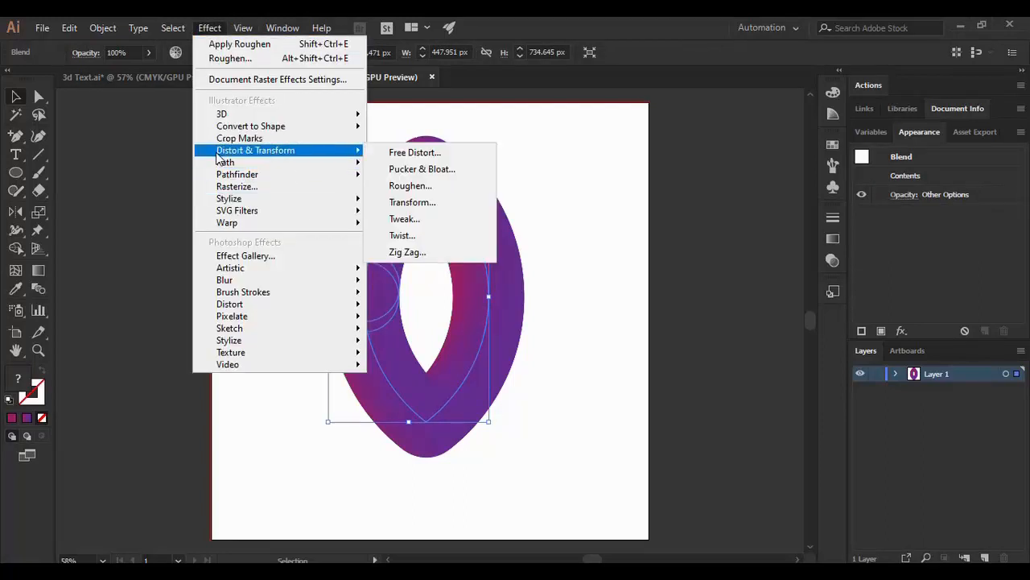
{"action": "left_click", "coordinate": [407, 186]}
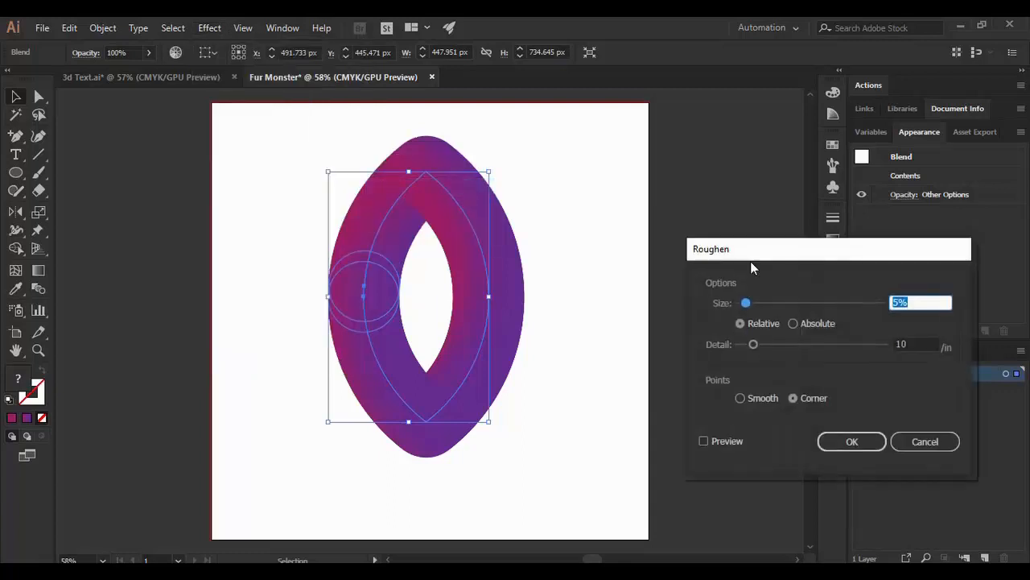
{"action": "left_click_drag", "start_coordinate": [747, 248], "coordinate": [667, 165]}
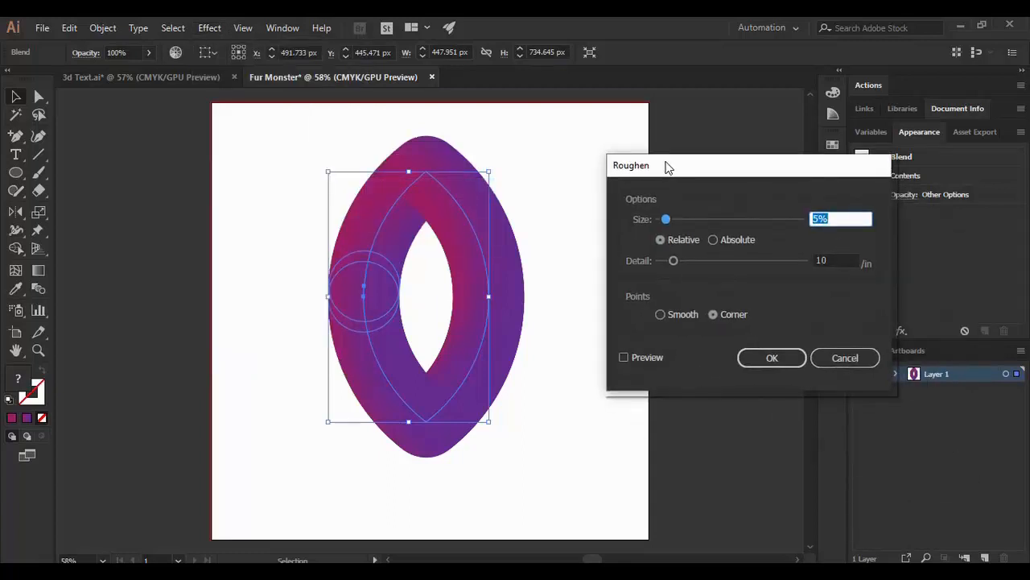
{"action": "left_click", "coordinate": [624, 356]}
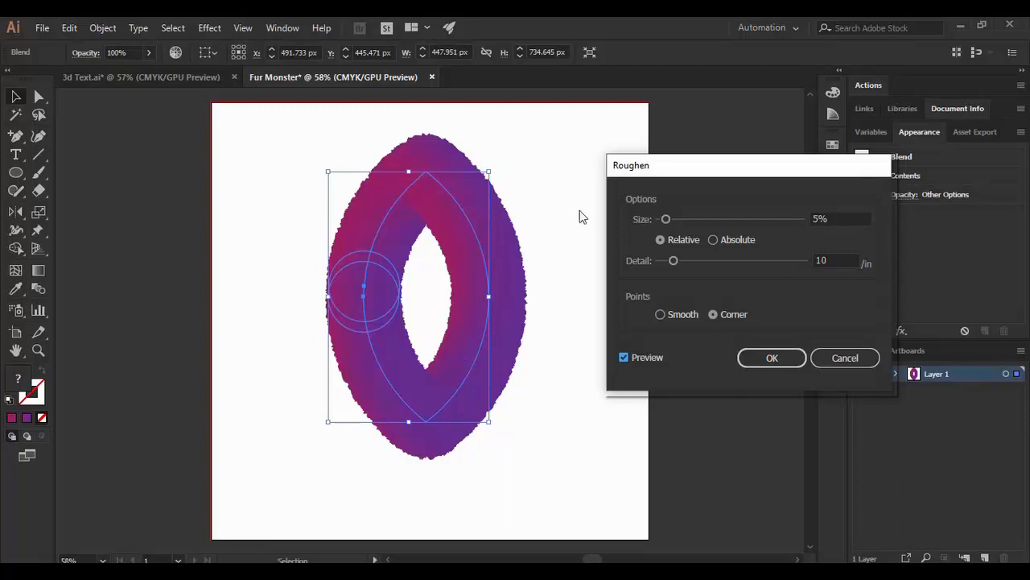
{"action": "left_click_drag", "start_coordinate": [668, 215], "coordinate": [732, 215]}
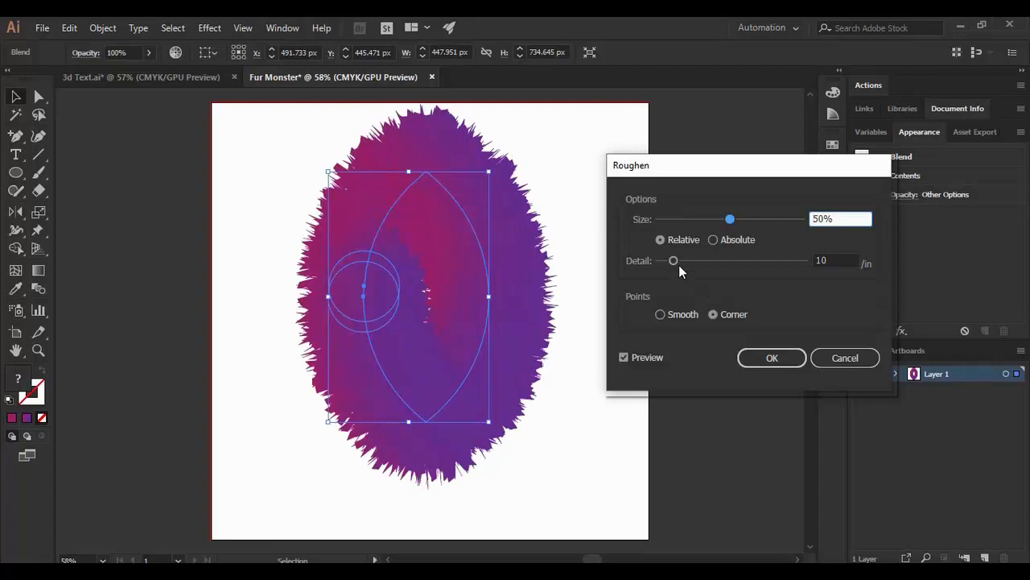
{"action": "left_click_drag", "start_coordinate": [678, 264], "coordinate": [734, 269]}
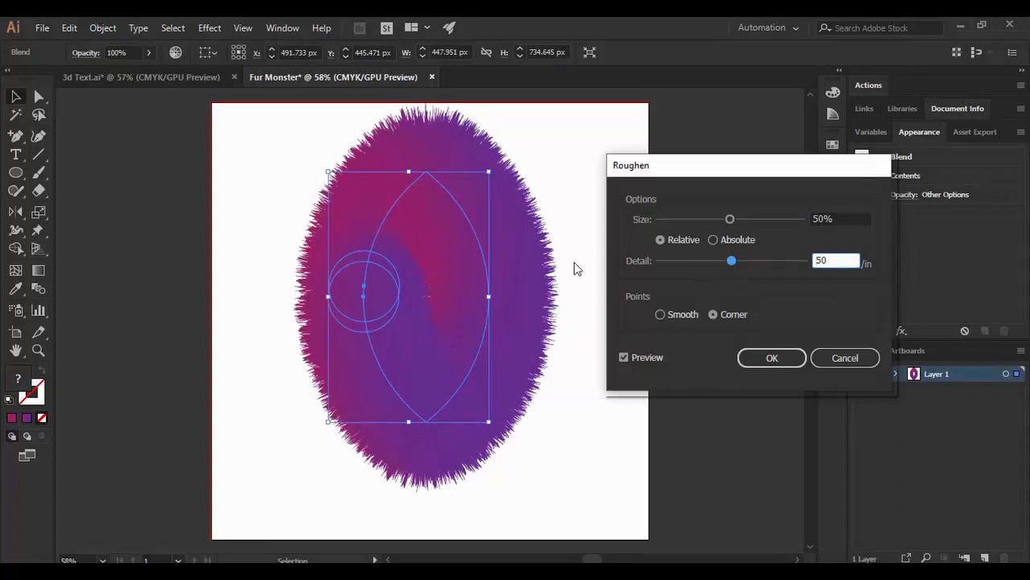
Set the Roughen points to Smooth and the size to 65%, and apply the effect to the blend
{"action": "left_click", "coordinate": [663, 318]}
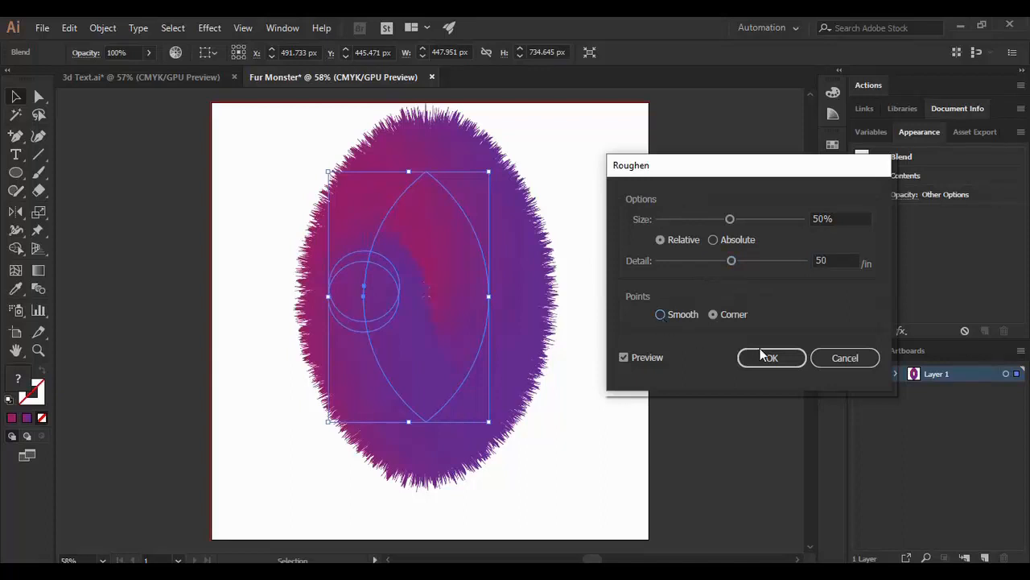
{"action": "left_click", "coordinate": [657, 320]}
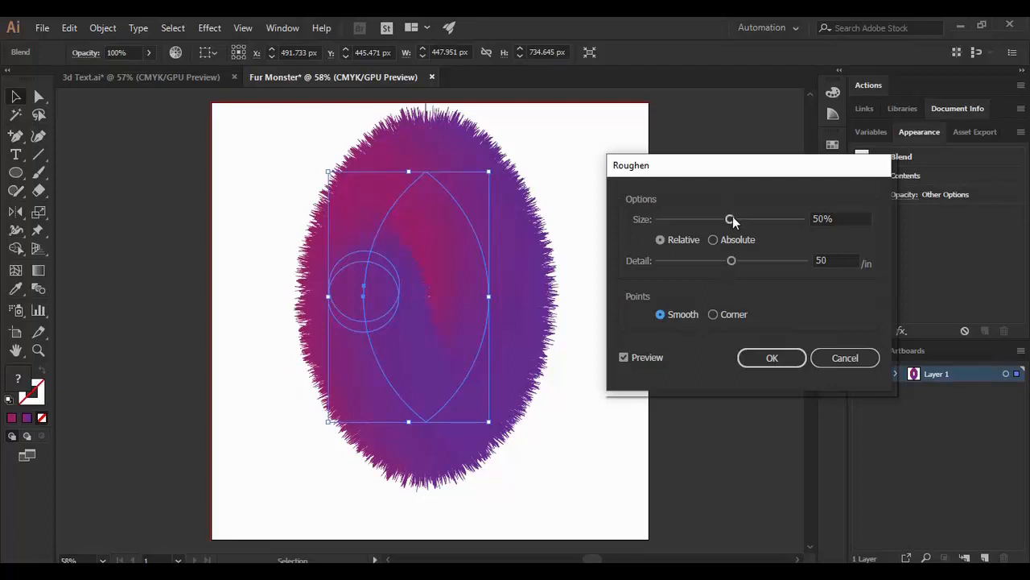
{"action": "left_click_drag", "start_coordinate": [733, 216], "coordinate": [753, 218]}
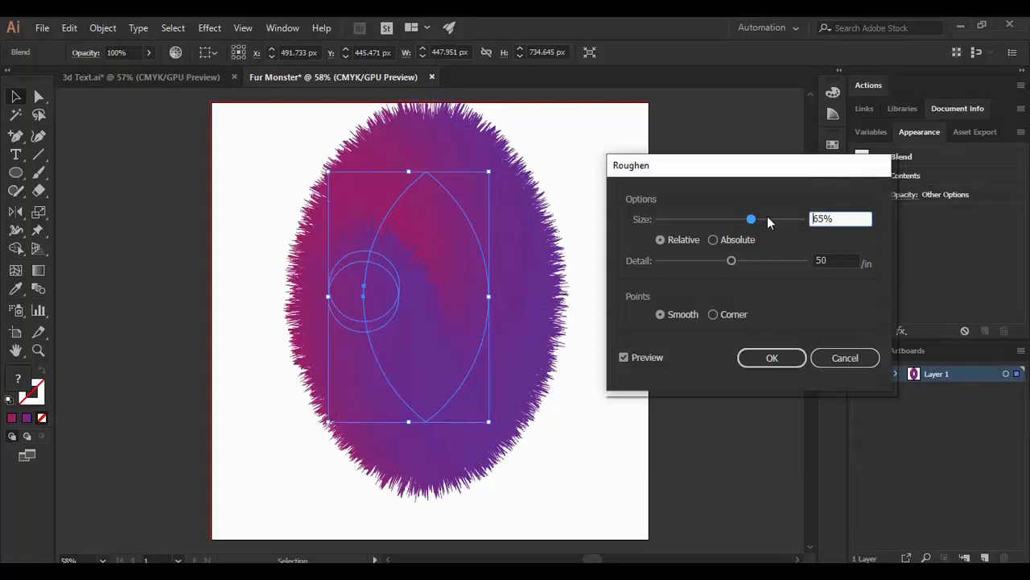
{"action": "left_click", "coordinate": [771, 358]}
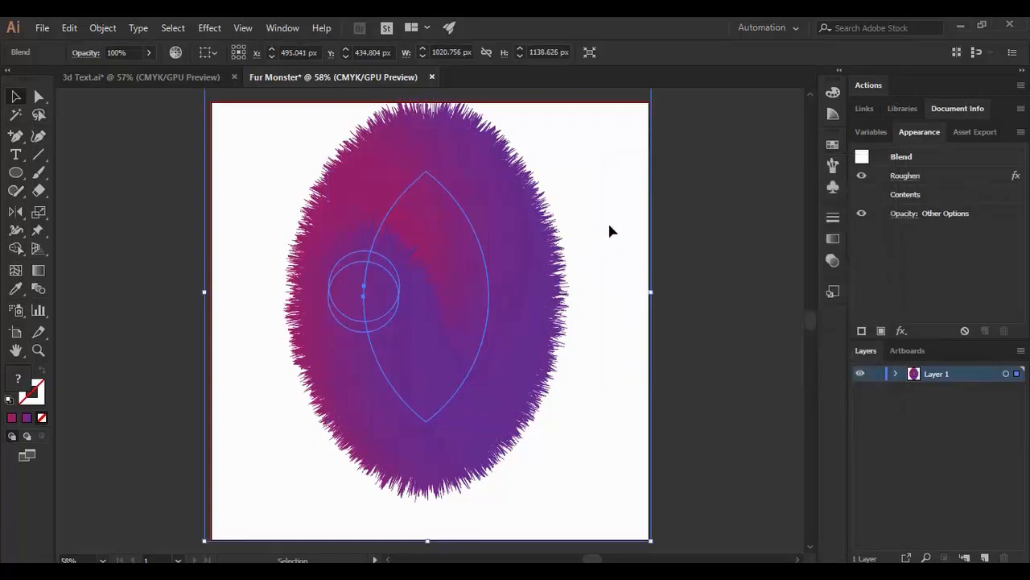
{"action": "left_click", "coordinate": [609, 231]}
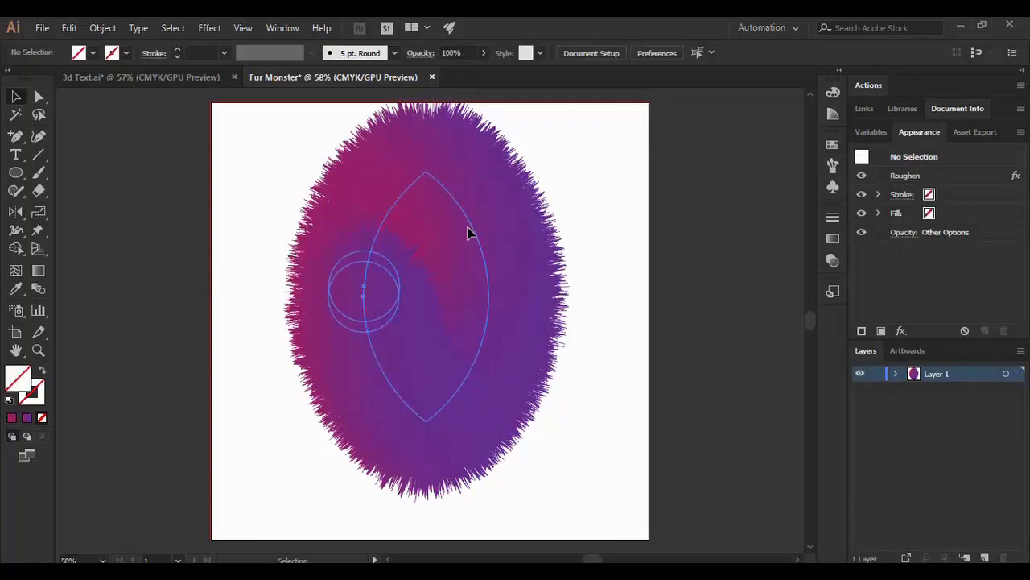
Move the furry body so that its center sits at the middle of the artboard
{"action": "left_click_drag", "start_coordinate": [469, 233], "coordinate": [493, 266]}
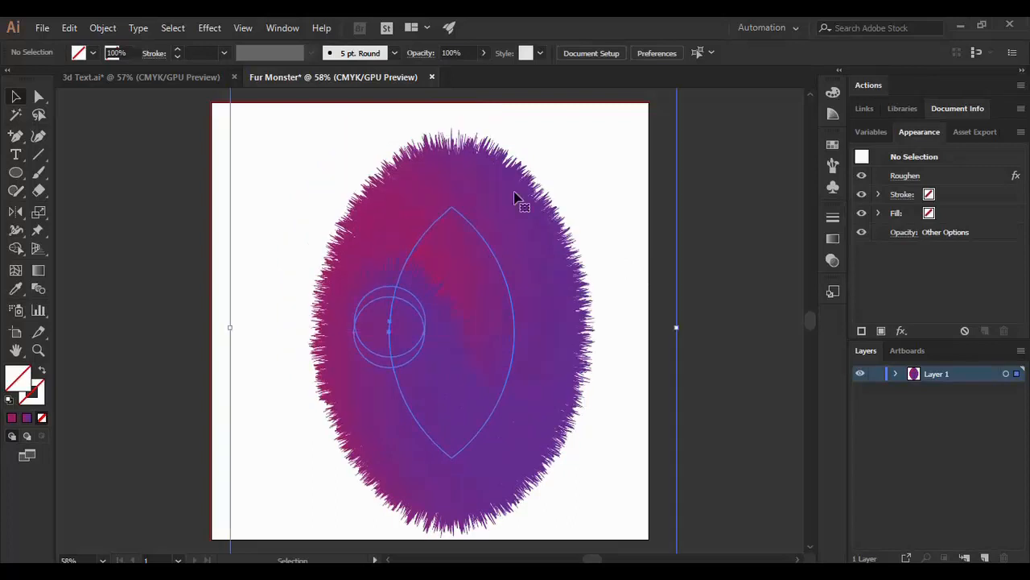
{"action": "left_click", "coordinate": [772, 265]}
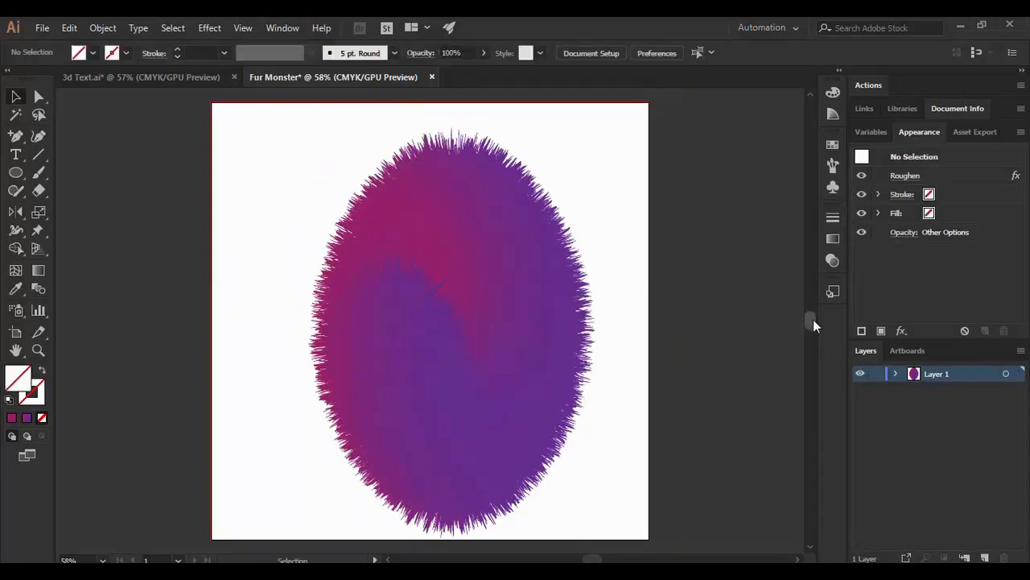
{"action": "mouse_move", "coordinate": [812, 319]}
{"action": "left_mouse_down"}
{"action": "mouse_move", "coordinate": [806, 308]}
{"action": "mouse_move", "coordinate": [810, 324]}
{"action": "left_mouse_up"}
{"action": "left_click", "coordinate": [809, 330]}
{"action": "left_click_drag", "start_coordinate": [490, 276], "coordinate": [468, 258]}
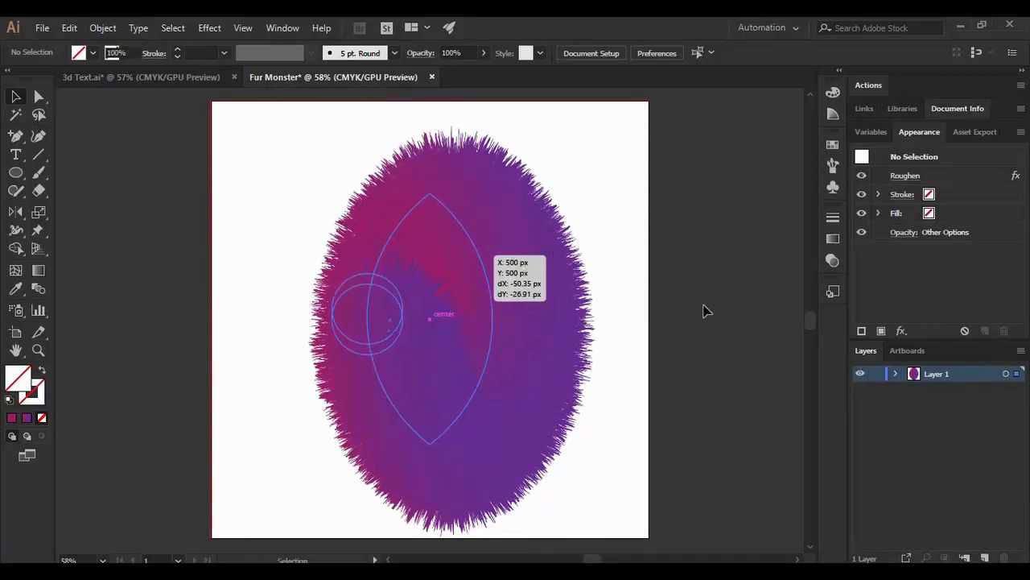
{"action": "left_click", "coordinate": [654, 219]}
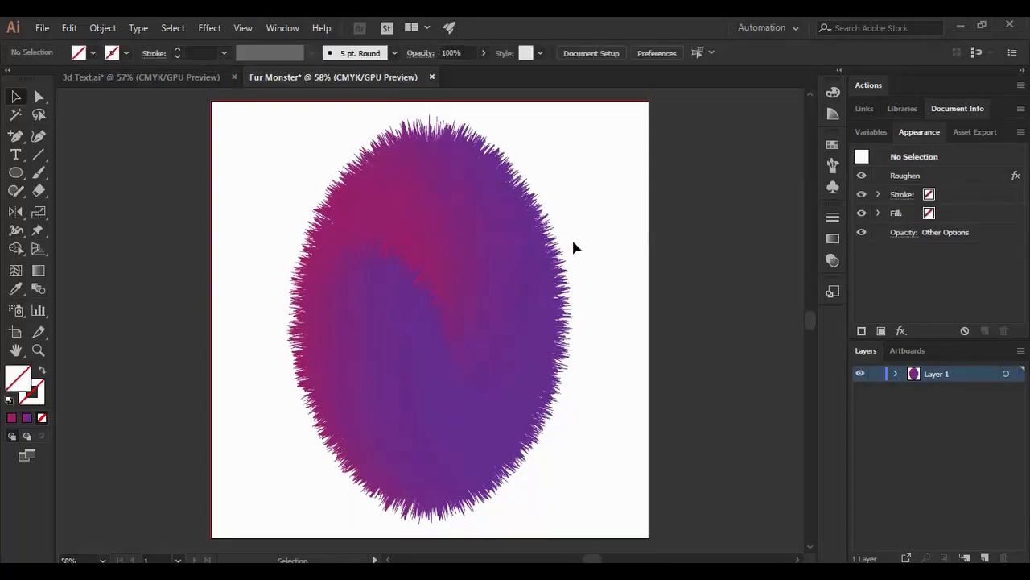
Draw a small upright white ellipse without stroke as an eye, slightly left of center on the body's upper half
{"action": "left_click", "coordinate": [20, 177]}
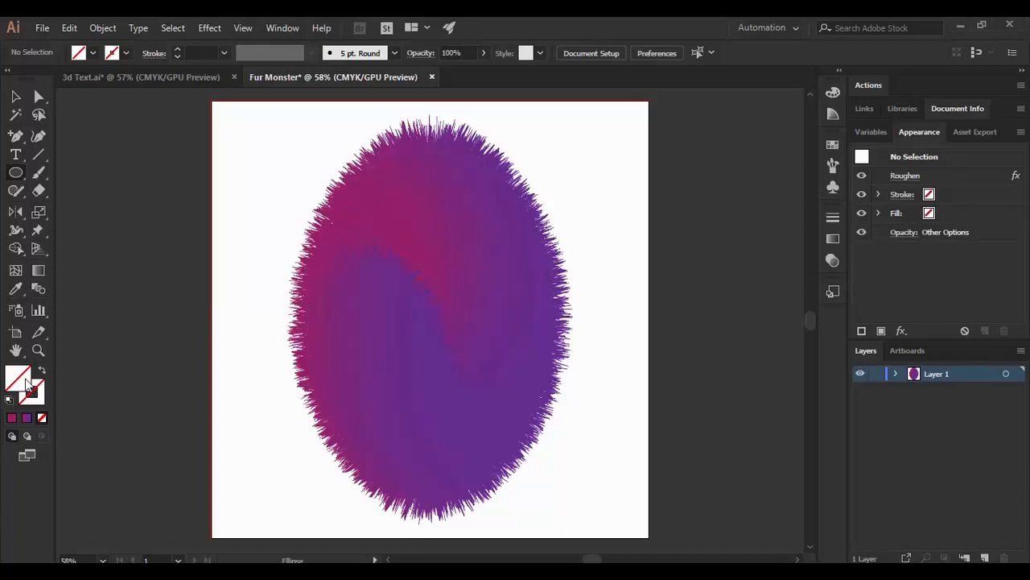
{"action": "left_click", "coordinate": [12, 417]}
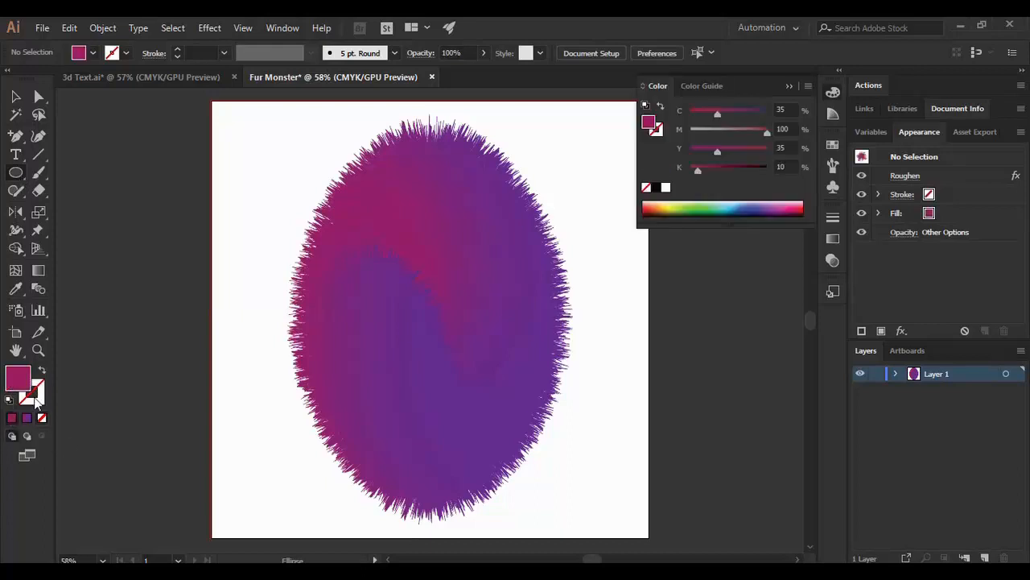
{"action": "left_click", "coordinate": [665, 187]}
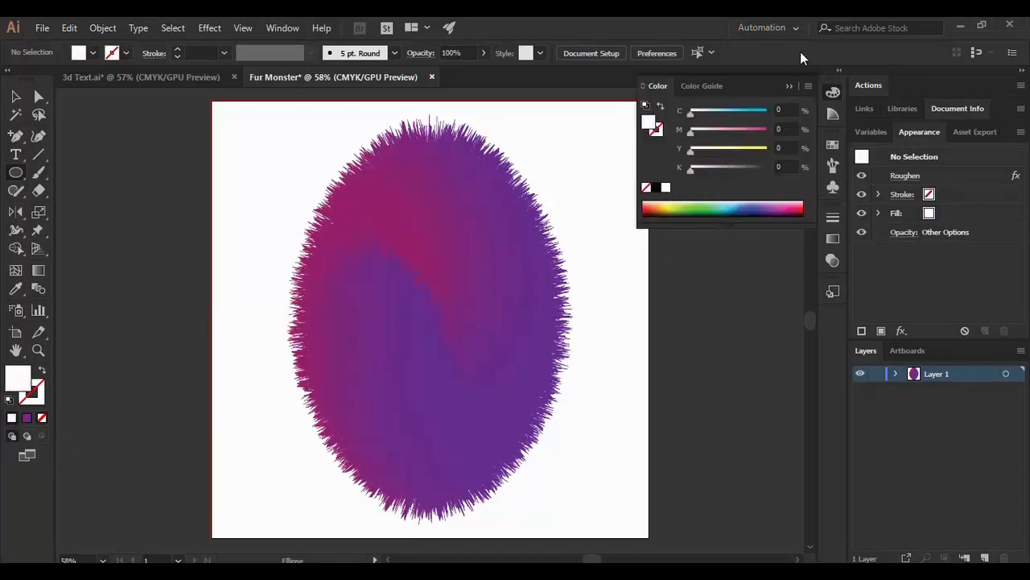
{"action": "left_click", "coordinate": [788, 87]}
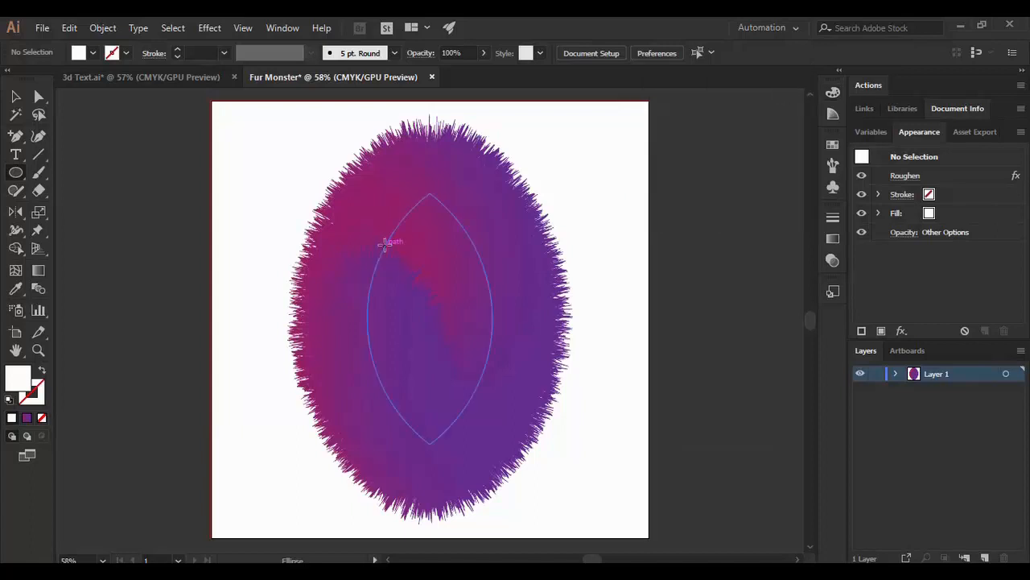
{"action": "left_click_drag", "start_coordinate": [385, 241], "coordinate": [418, 299]}
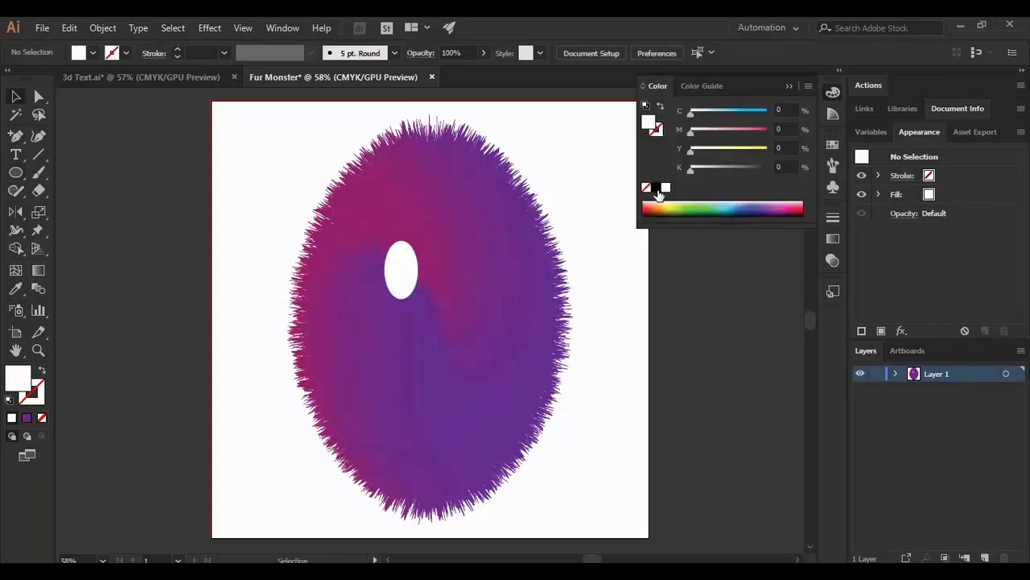
Draw a black ellipse about 36 by 66 px as a pupil in the lower part of the white eye
{"action": "left_click", "coordinate": [653, 190]}
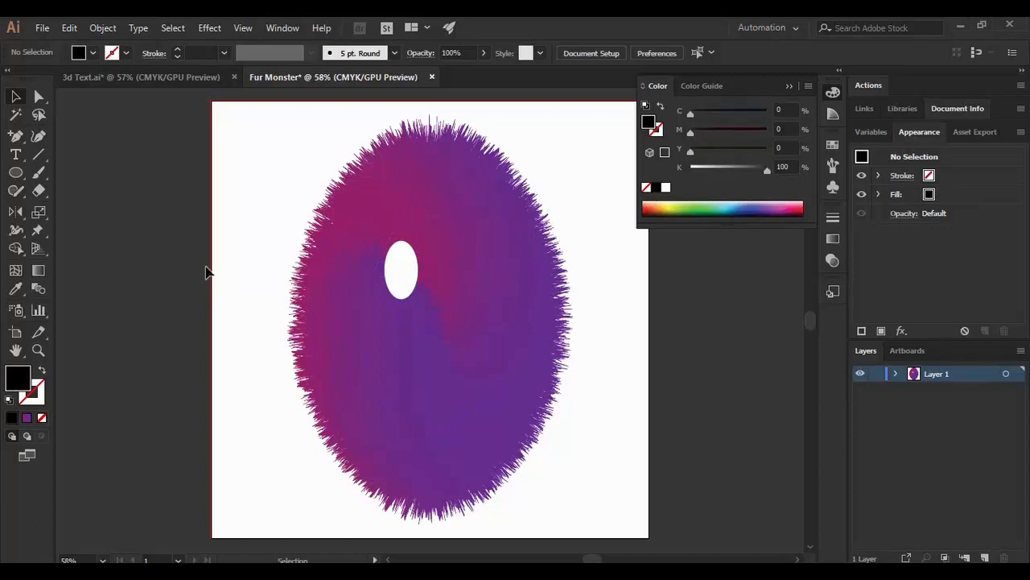
{"action": "left_click", "coordinate": [17, 187]}
{"action": "left_click", "coordinate": [15, 172]}
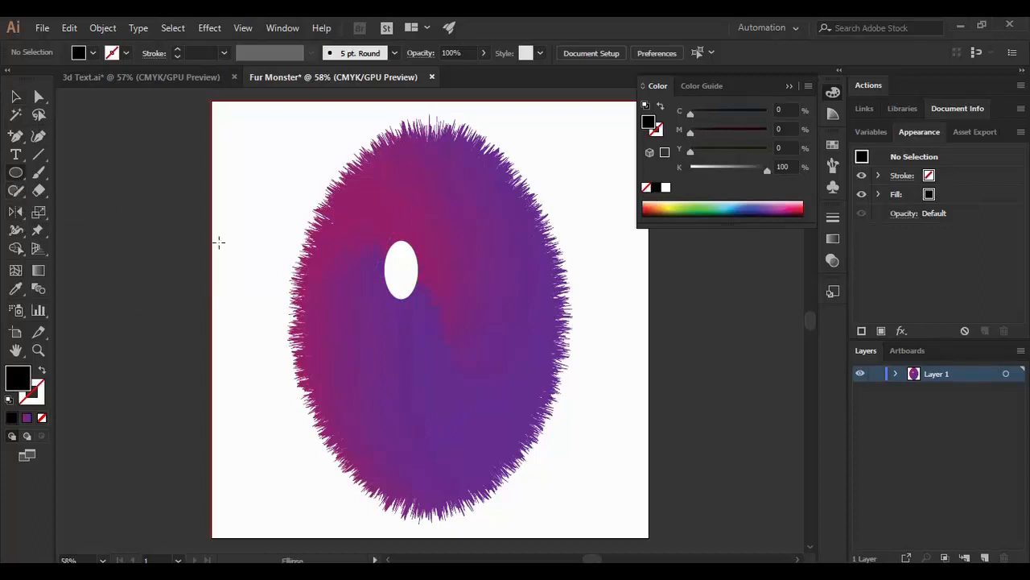
{"action": "left_click_drag", "start_coordinate": [395, 270], "coordinate": [411, 300]}
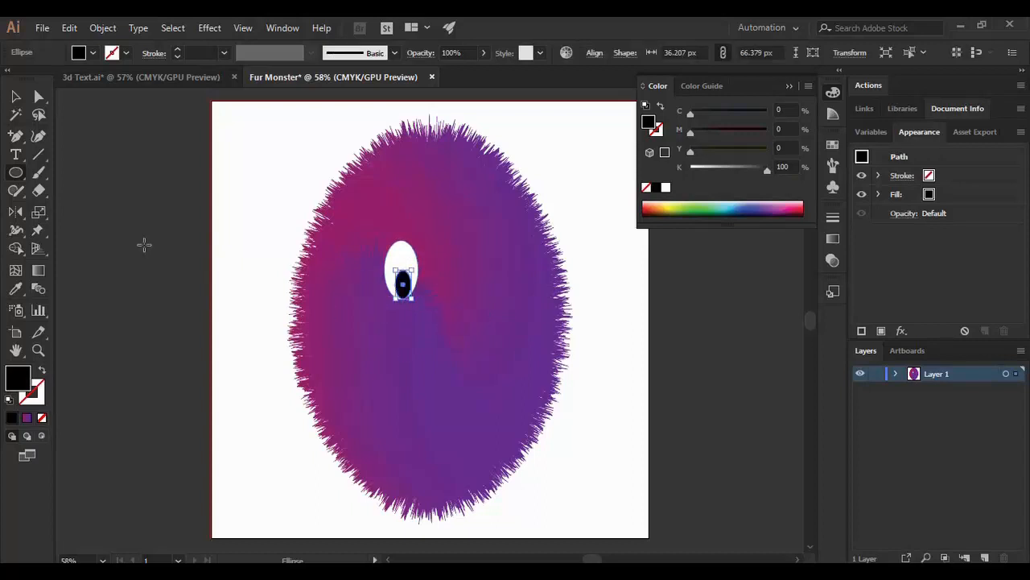
{"action": "left_click", "coordinate": [15, 97]}
{"action": "left_click", "coordinate": [248, 195]}
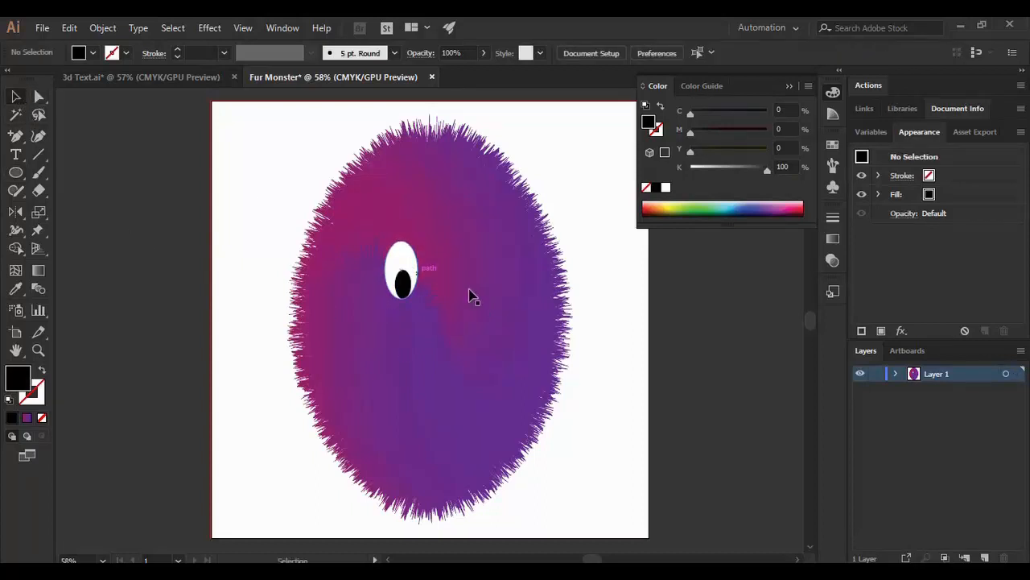
Group the white eye with its pupil and place a level copy beside it on the right as the second eye
{"action": "left_click", "coordinate": [402, 277]}
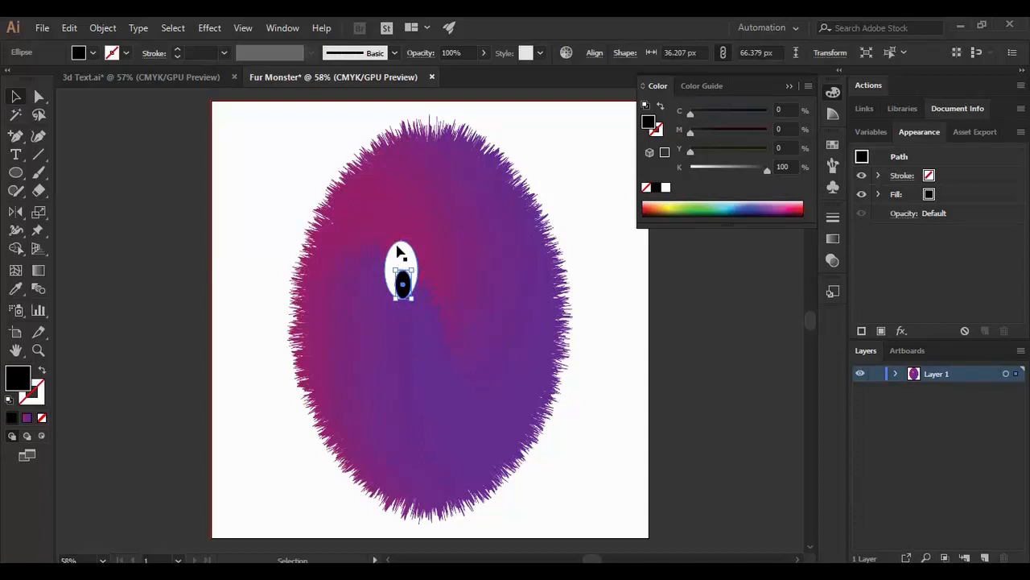
{"action": "left_click", "coordinate": [400, 256], "text": "shift"}
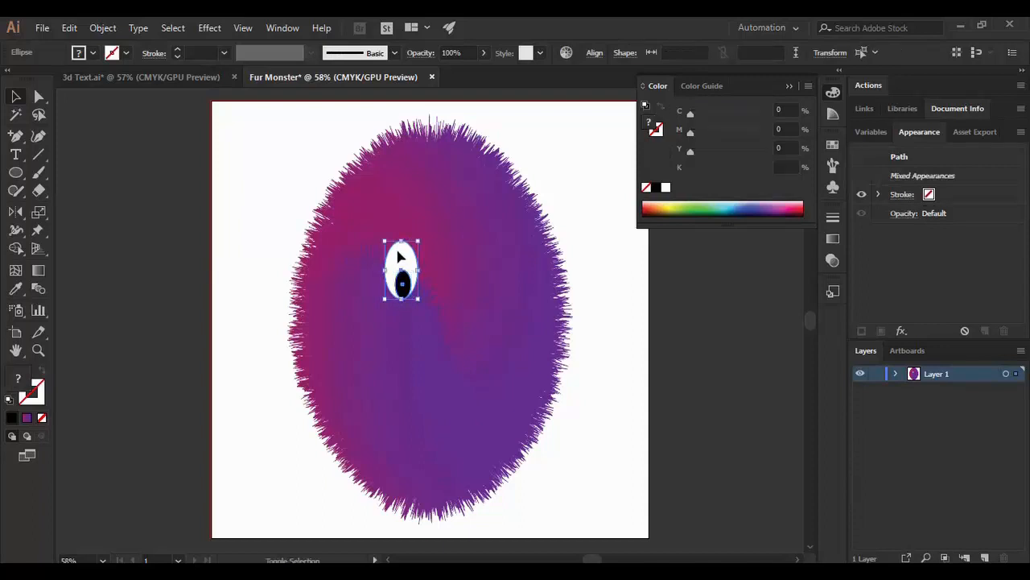
{"action": "key", "text": "a"}
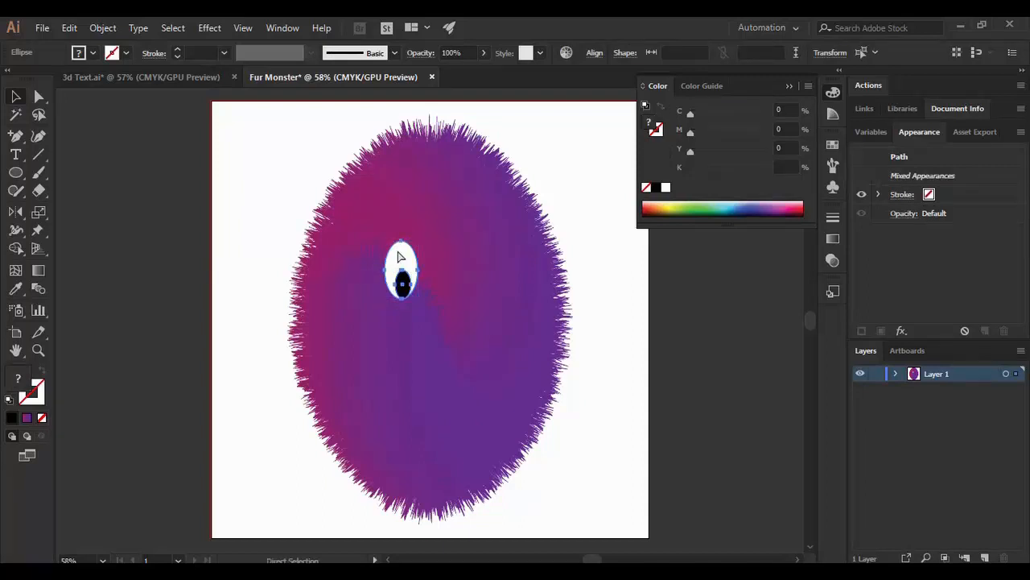
{"action": "key", "text": "ctrl+g"}
{"action": "key", "text": "v"}
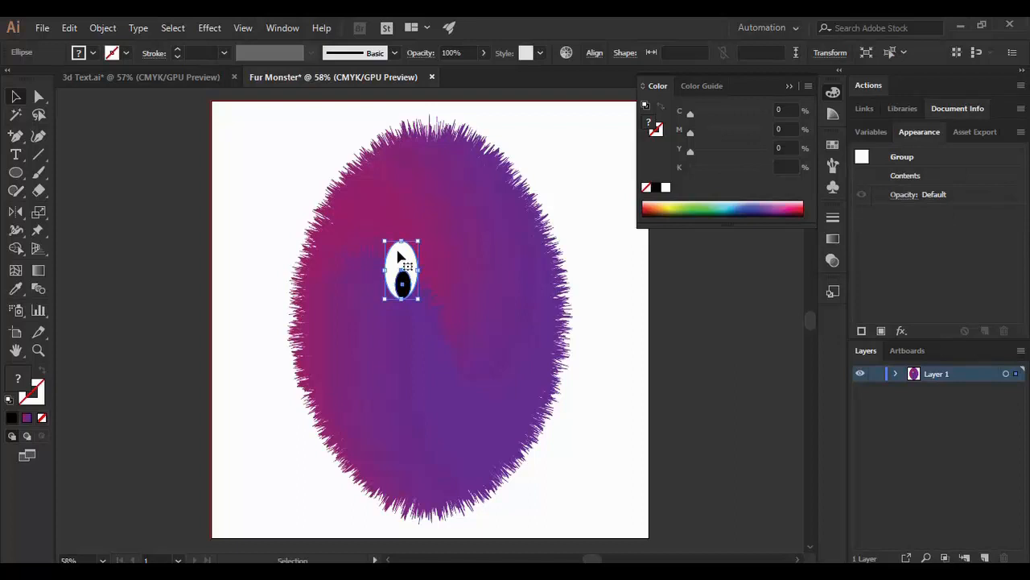
{"action": "left_click", "coordinate": [586, 236]}
{"action": "left_click", "coordinate": [395, 267]}
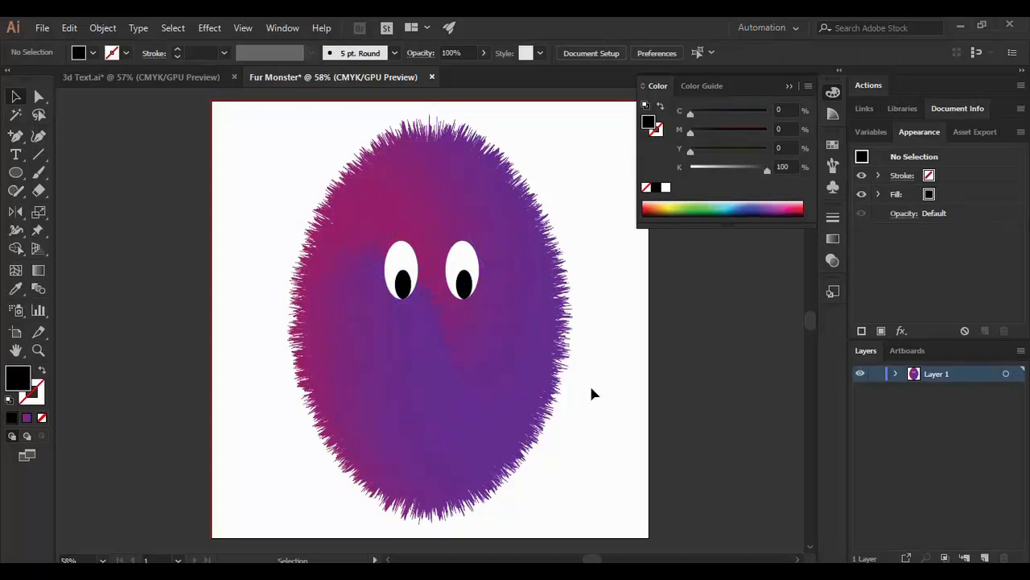
Draw a black half-round smiling mouth with the Curvature tool, centered below the eyes and flat along its upper edge
{"action": "left_click", "coordinate": [42, 136]}
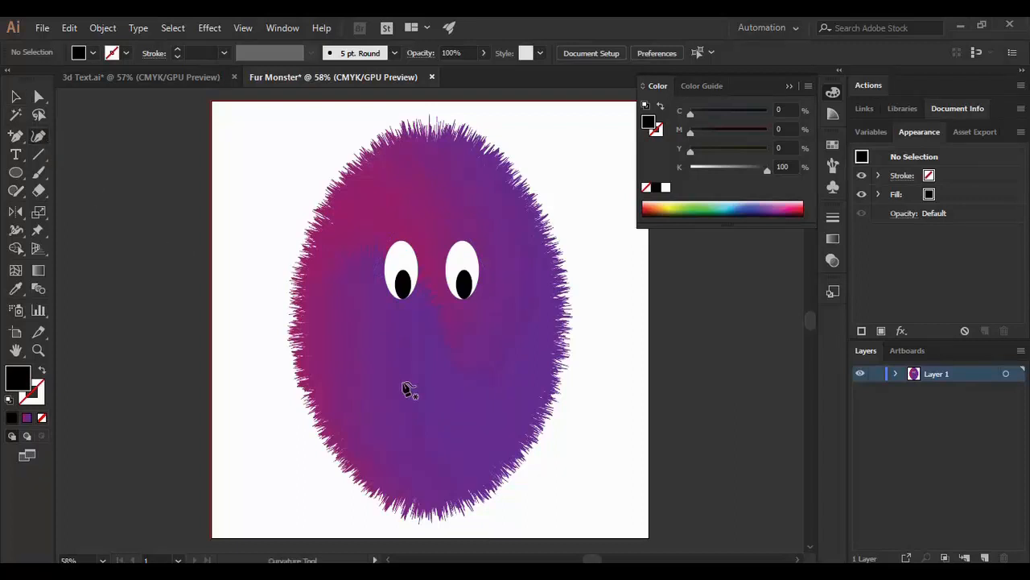
{"action": "left_click", "coordinate": [400, 387]}
{"action": "left_click", "coordinate": [464, 387]}
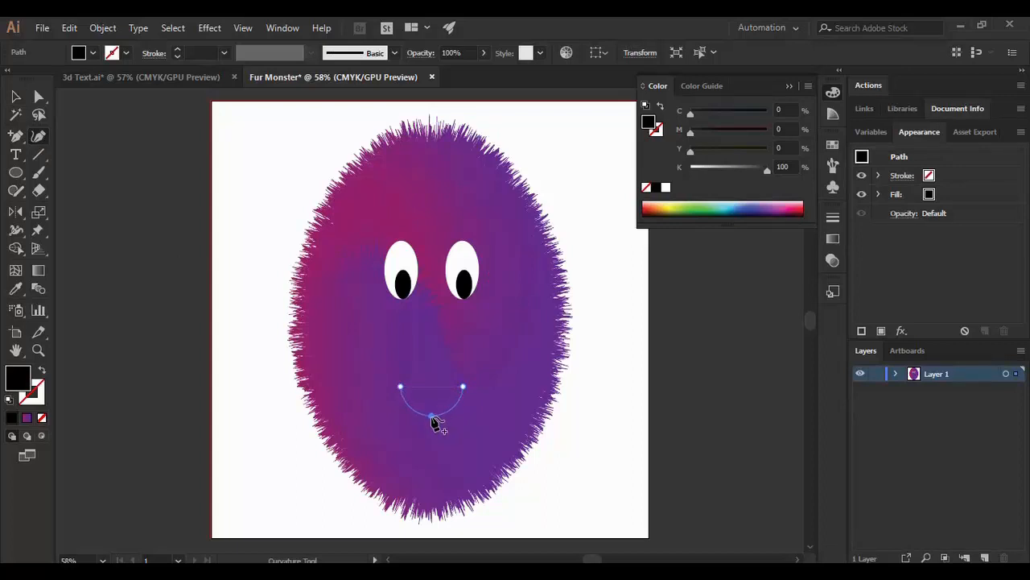
{"action": "left_click", "coordinate": [431, 416]}
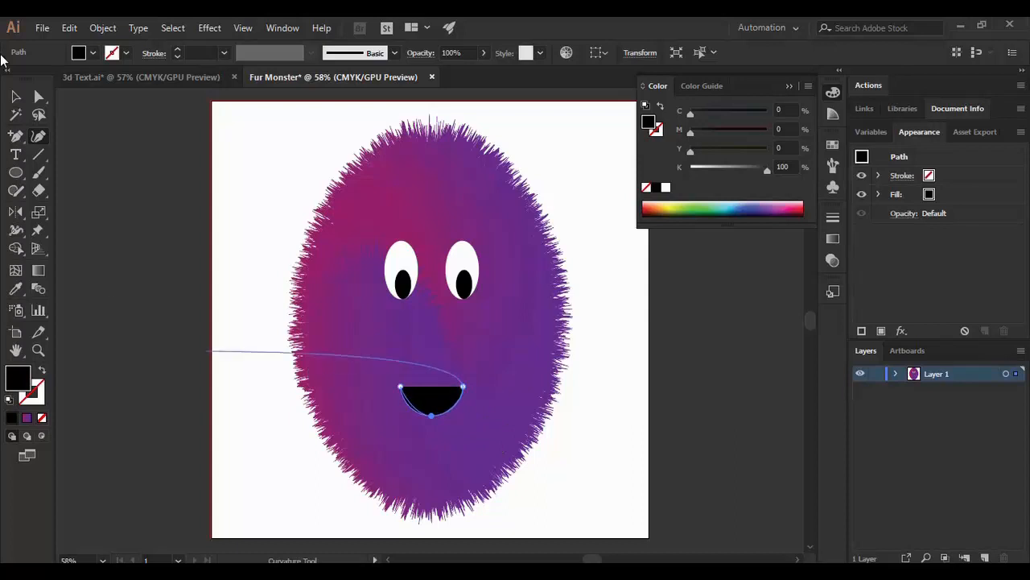
{"action": "left_click", "coordinate": [16, 94]}
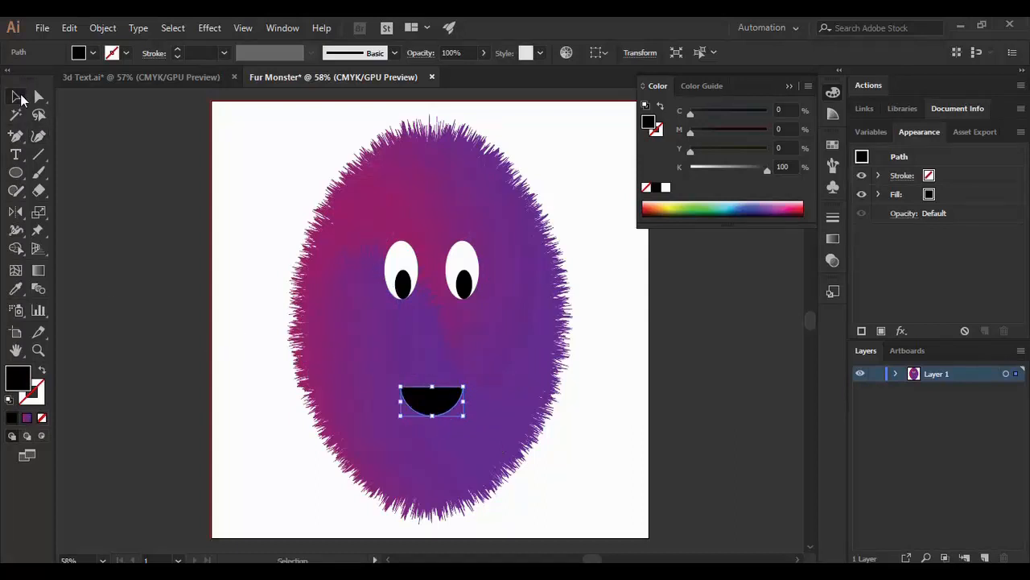
{"action": "left_click", "coordinate": [265, 155]}
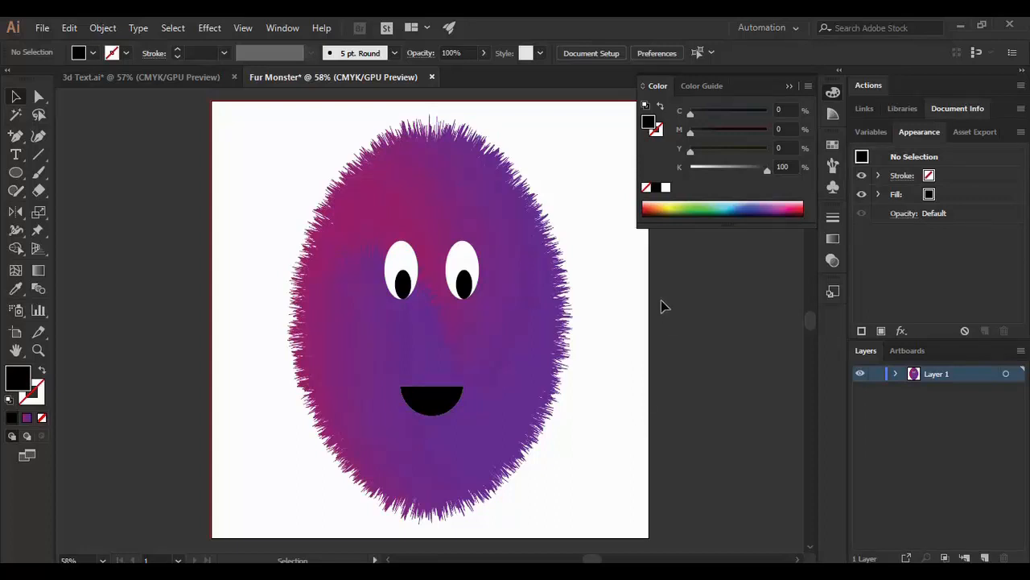
Expand the appearance of the furry blended body
{"action": "left_click", "coordinate": [789, 86]}
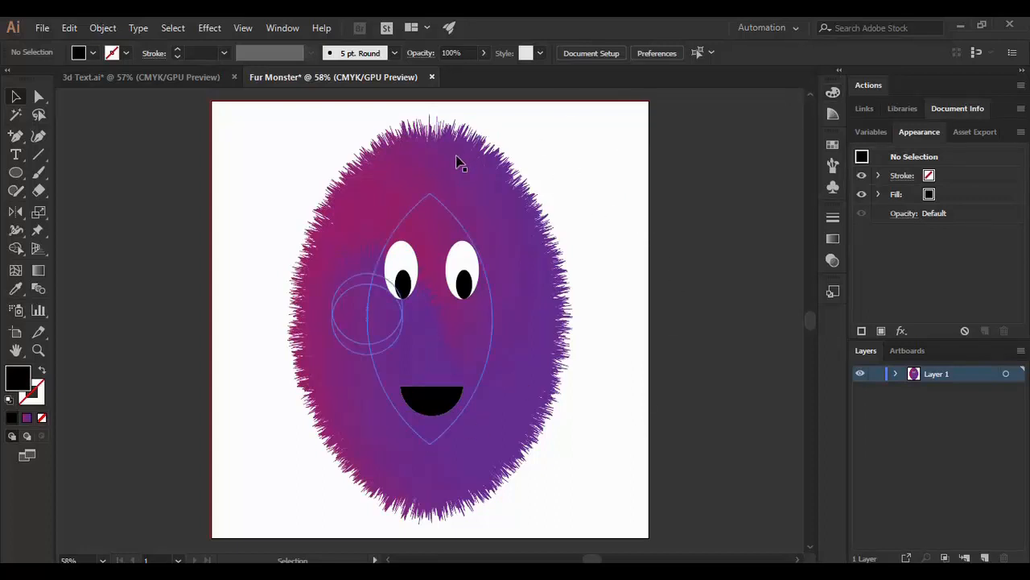
{"action": "left_click", "coordinate": [449, 201]}
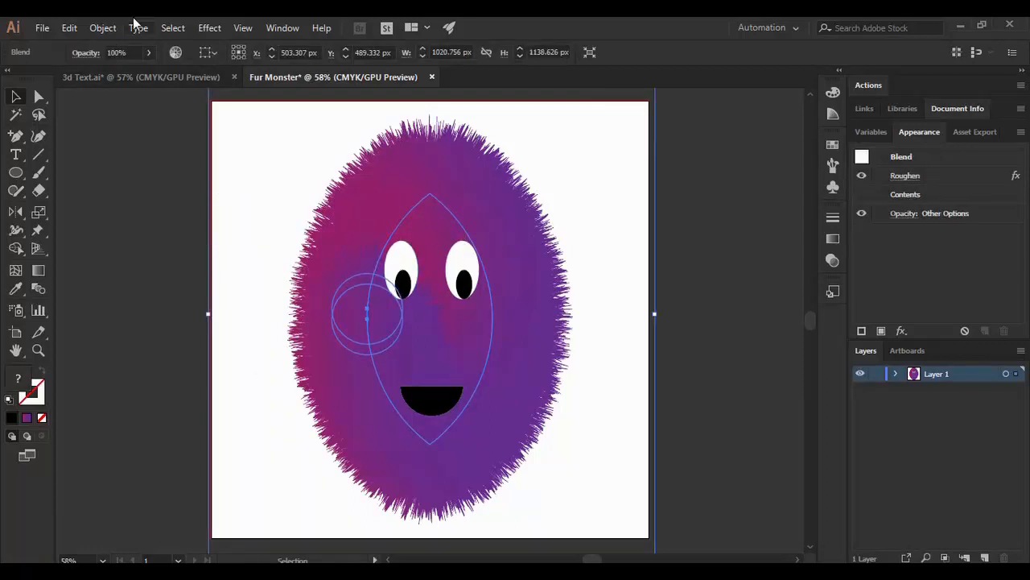
{"action": "left_click", "coordinate": [103, 27]}
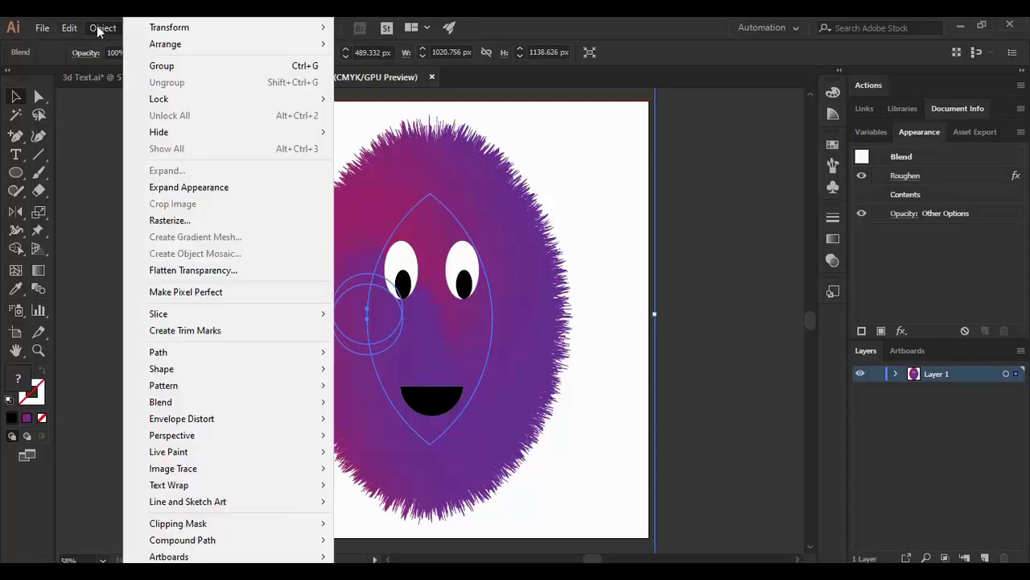
{"action": "left_click", "coordinate": [203, 192]}
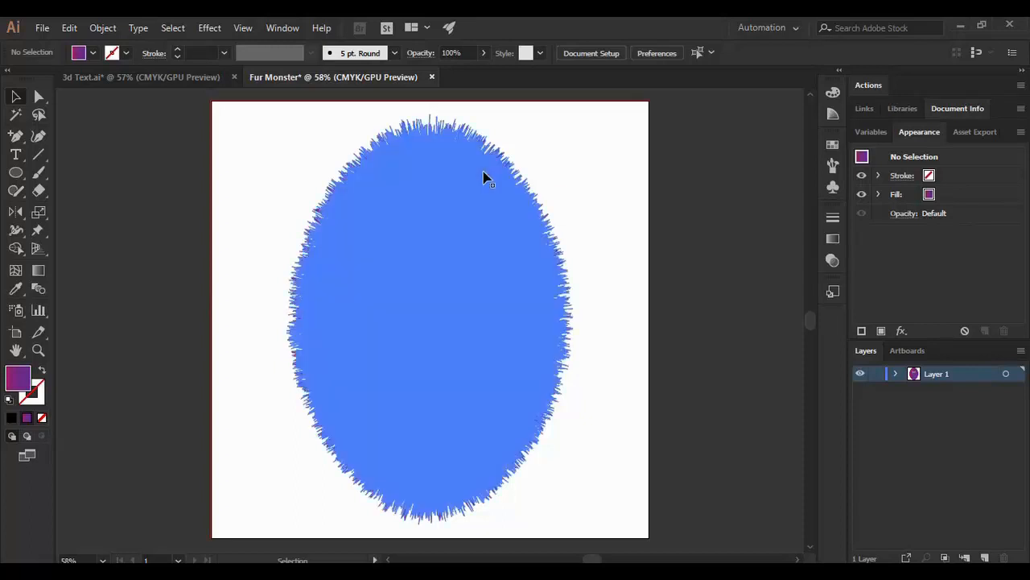
Recolor the expanded fur body's linear gradient with a yellow start color and a light green end color
{"action": "left_click", "coordinate": [474, 174]}
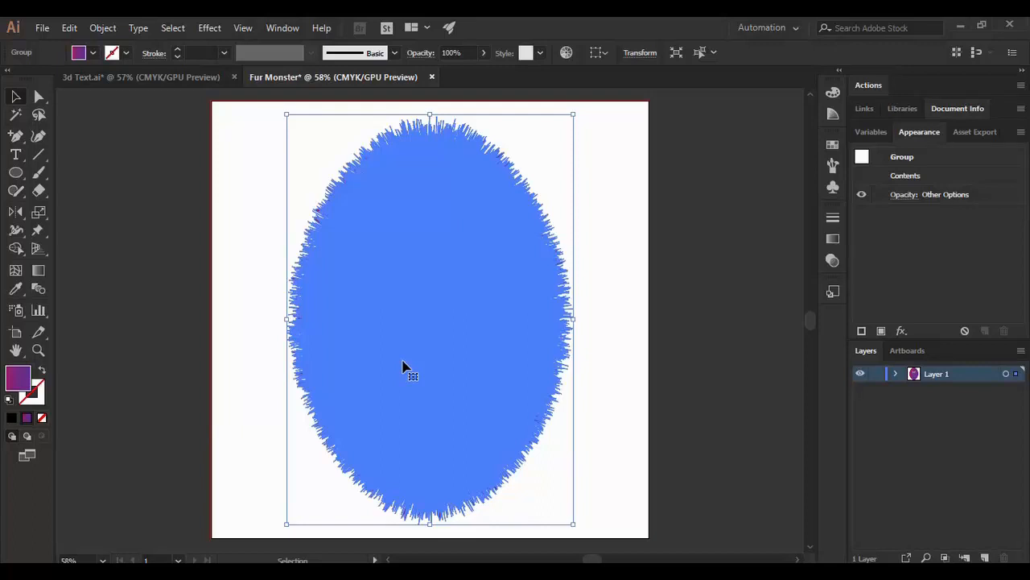
{"action": "key", "text": "ctrl+F9"}
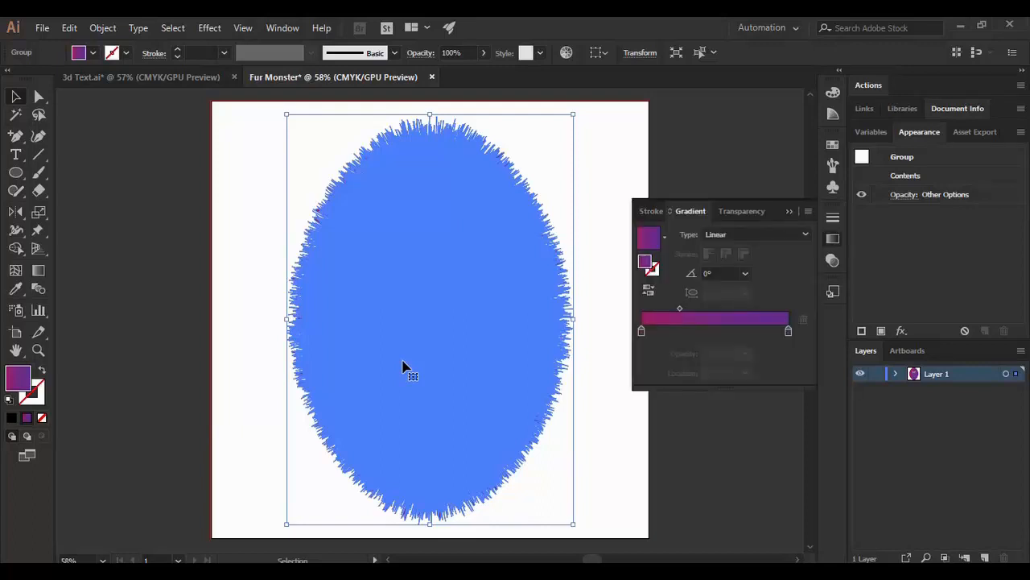
{"action": "double_click", "coordinate": [788, 331]}
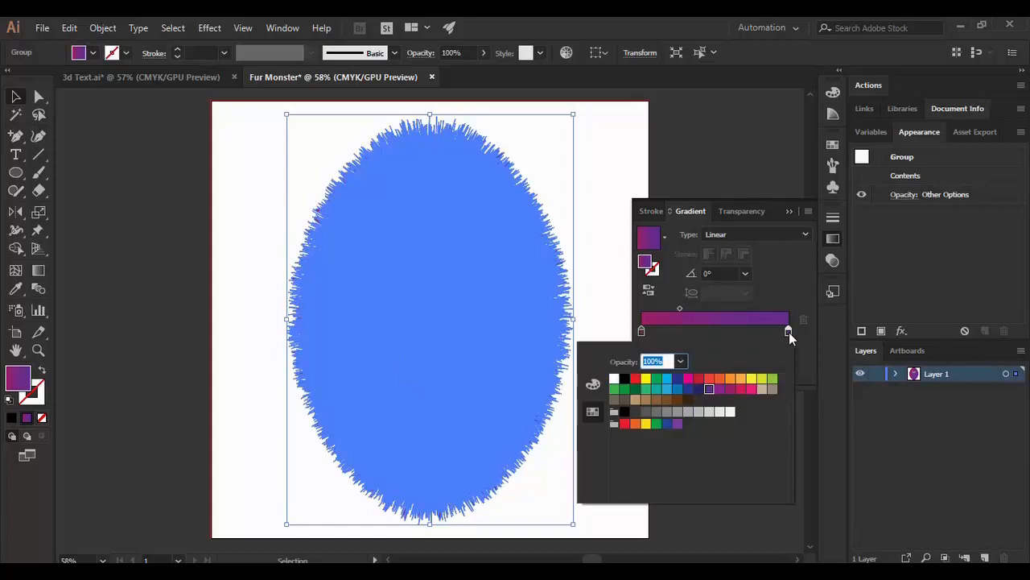
{"action": "left_click", "coordinate": [771, 381]}
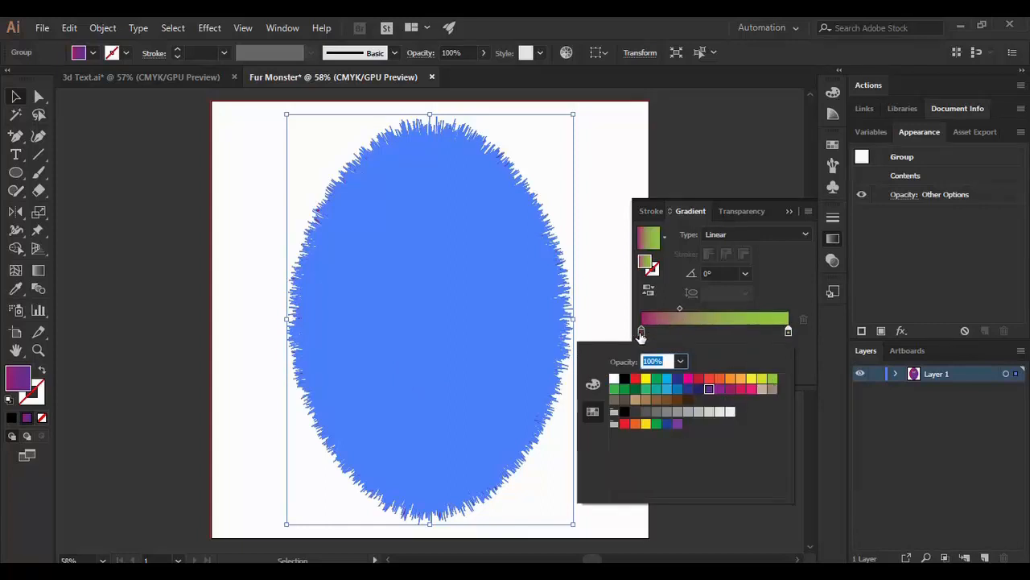
{"action": "left_click", "coordinate": [641, 331]}
{"action": "double_click", "coordinate": [641, 331]}
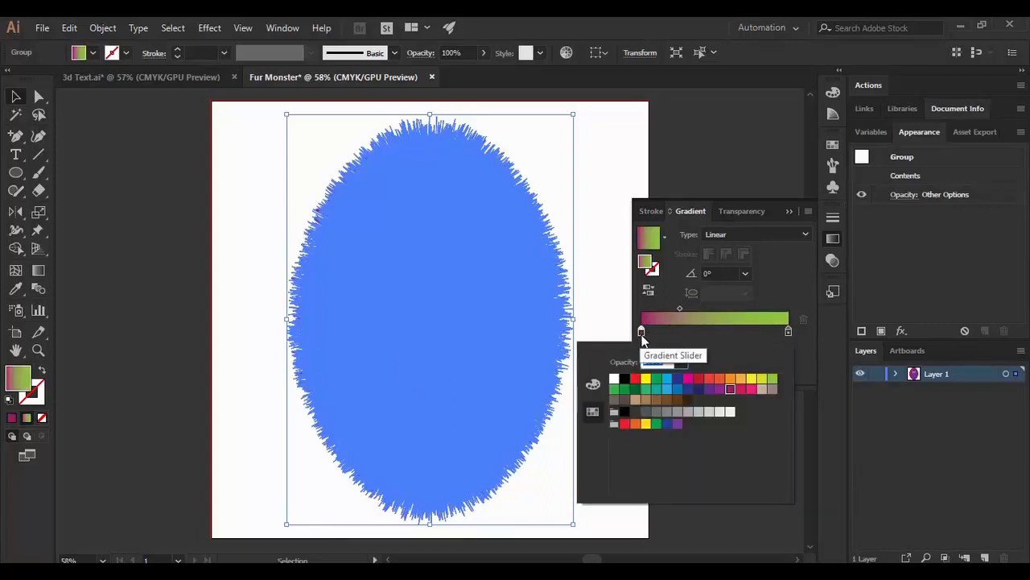
{"action": "left_click", "coordinate": [757, 378]}
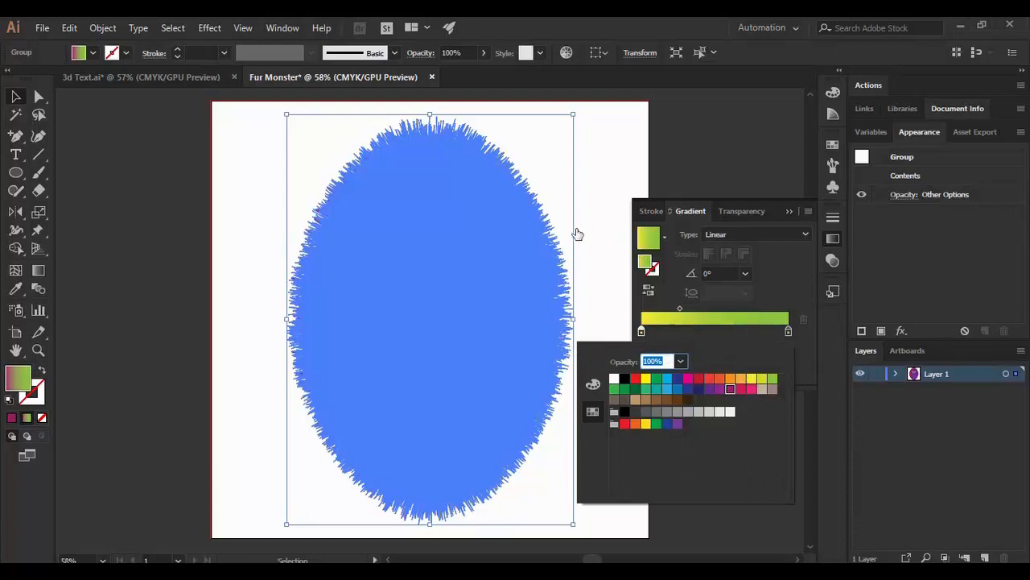
{"action": "left_click", "coordinate": [234, 139]}
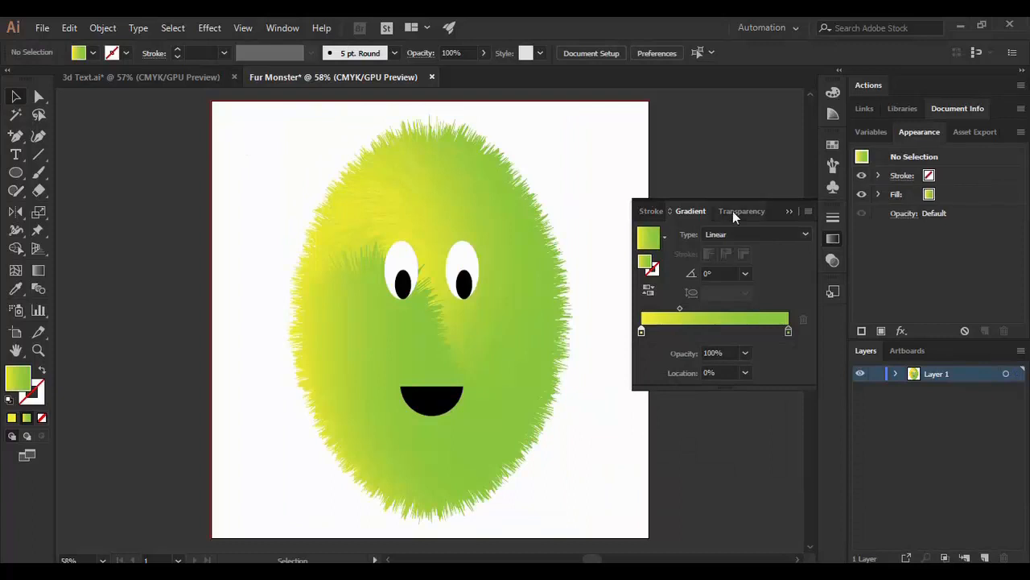
{"action": "left_click", "coordinate": [789, 212]}
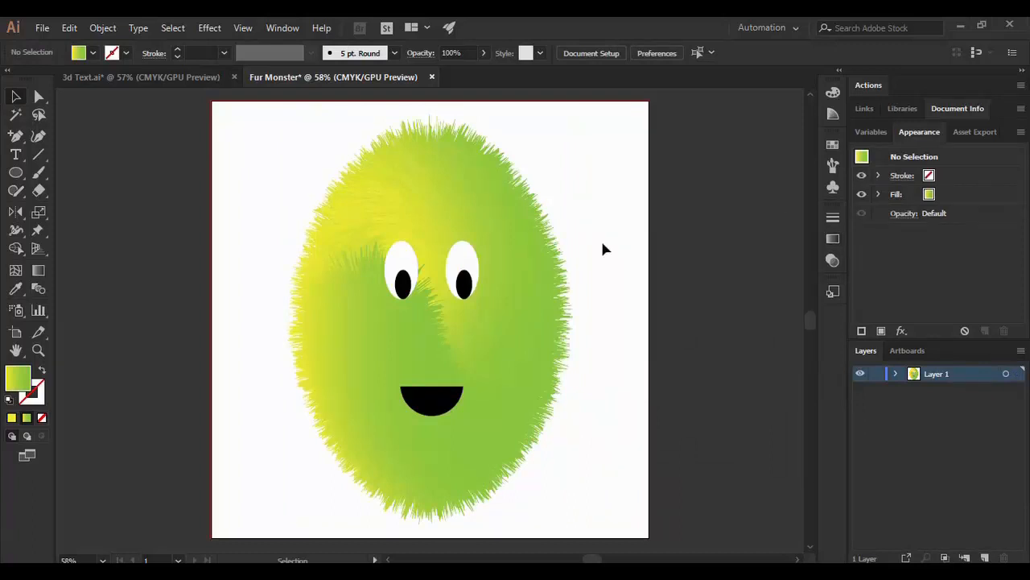